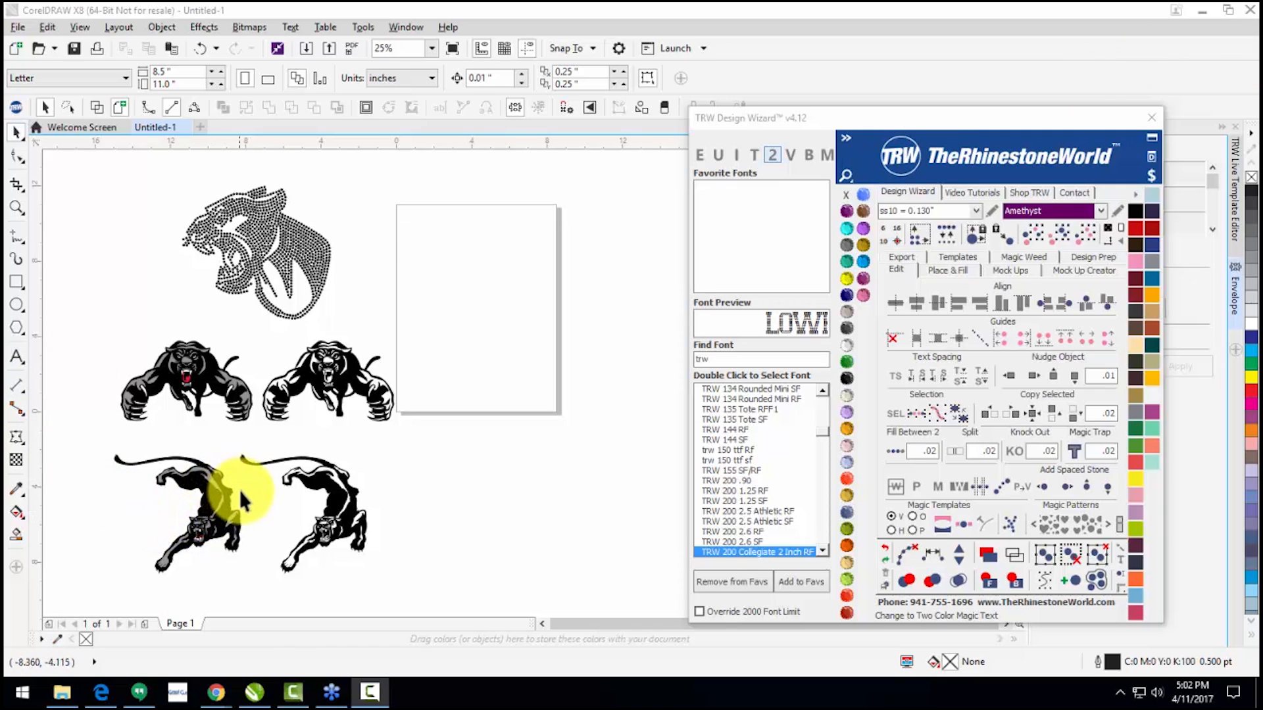
Step: Switch to Chrome and open the Artwork Packs listing under Designs in TheRhinestoneWorld shop
mouse_move(216, 692)
click(236, 654)
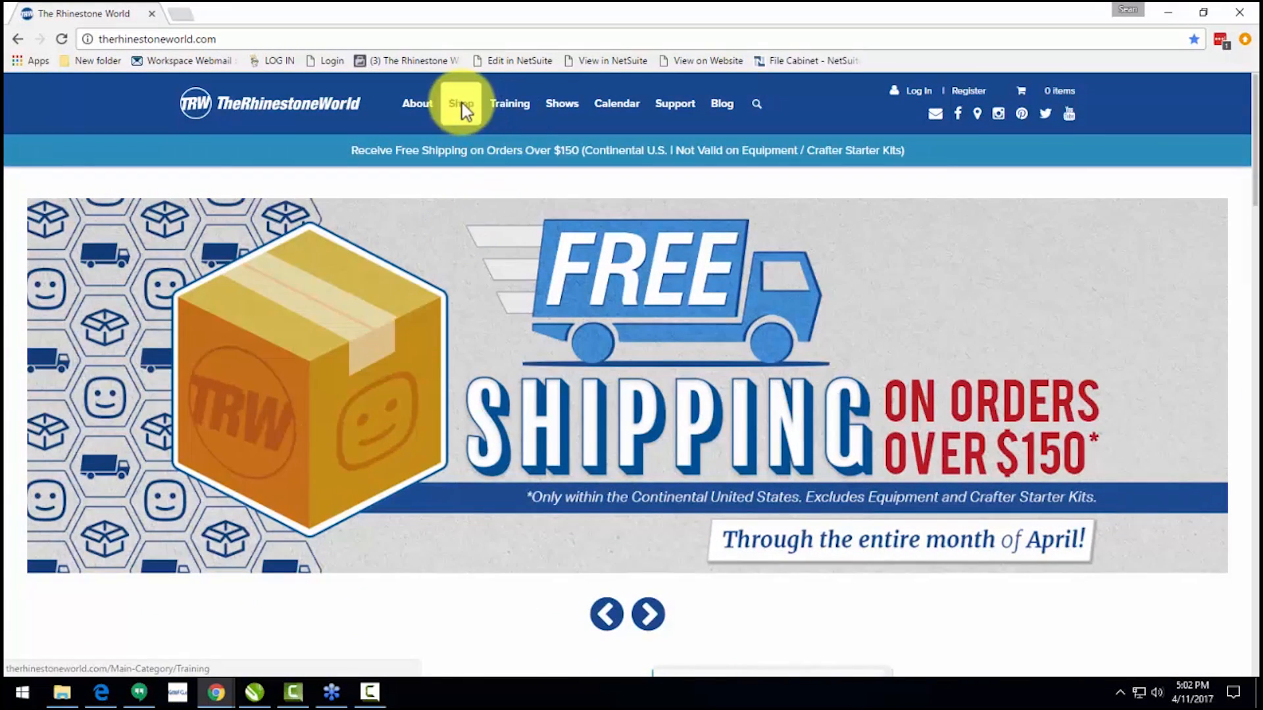
mouse_move(451, 107)
mouse_move(272, 372)
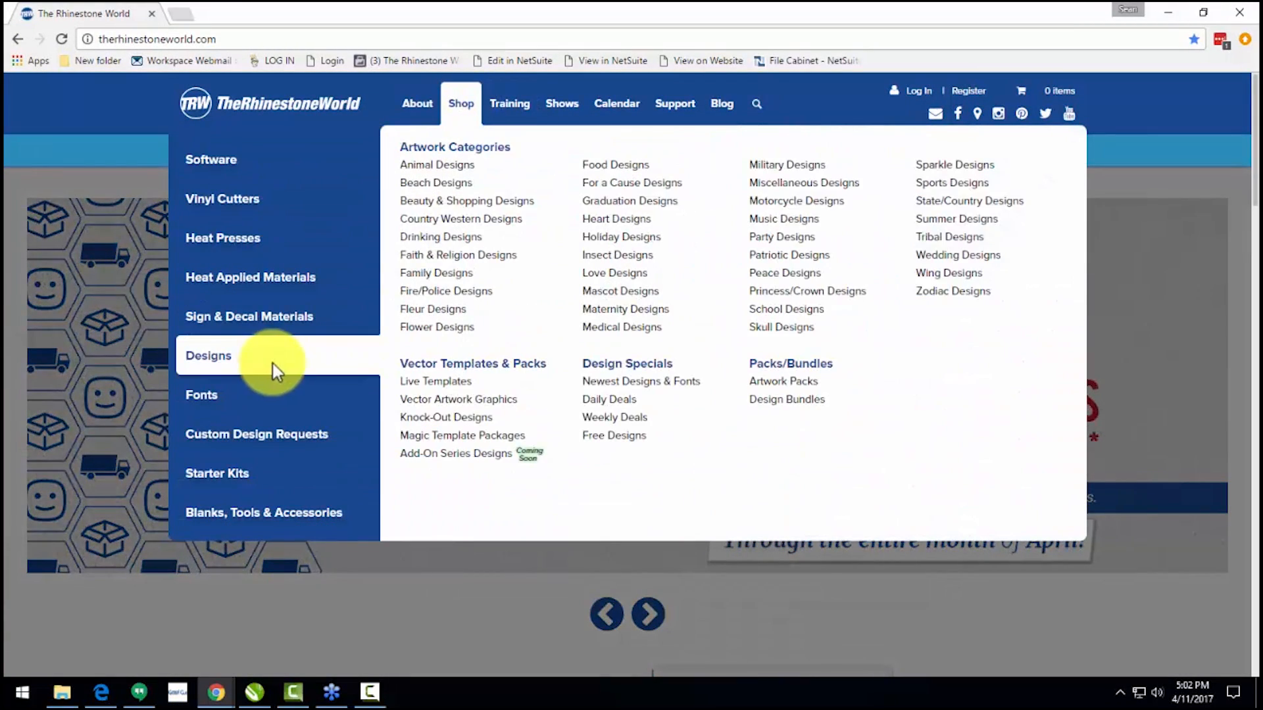
click(759, 385)
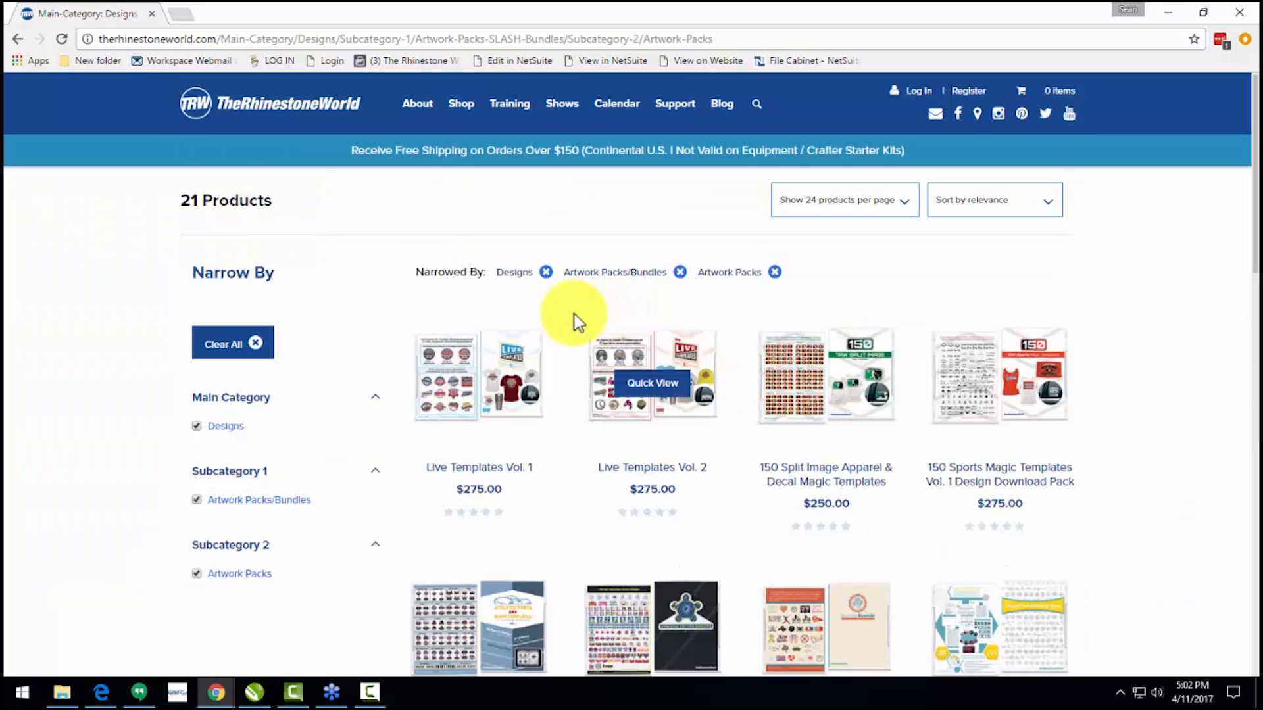
Step: View the TRW Mascot Pack Vol. 1 product page and return to the artwork pack listing
scroll(577, 336, down, 7)
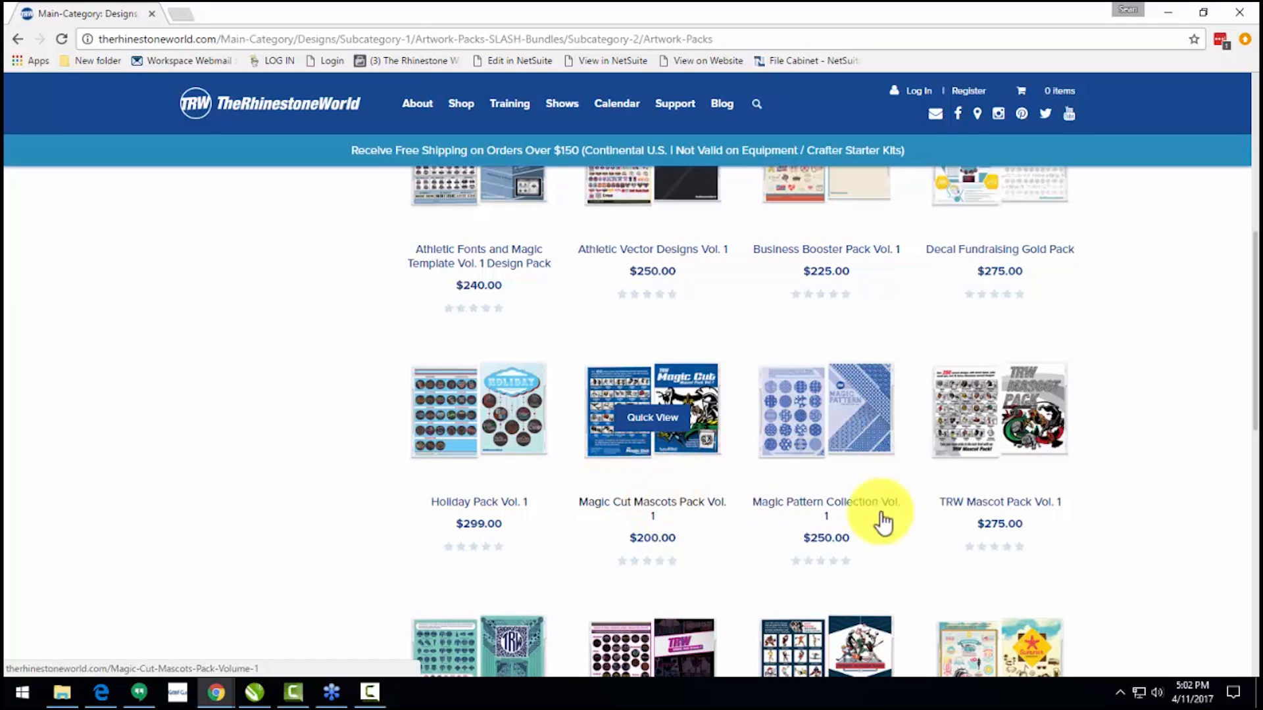
click(1001, 513)
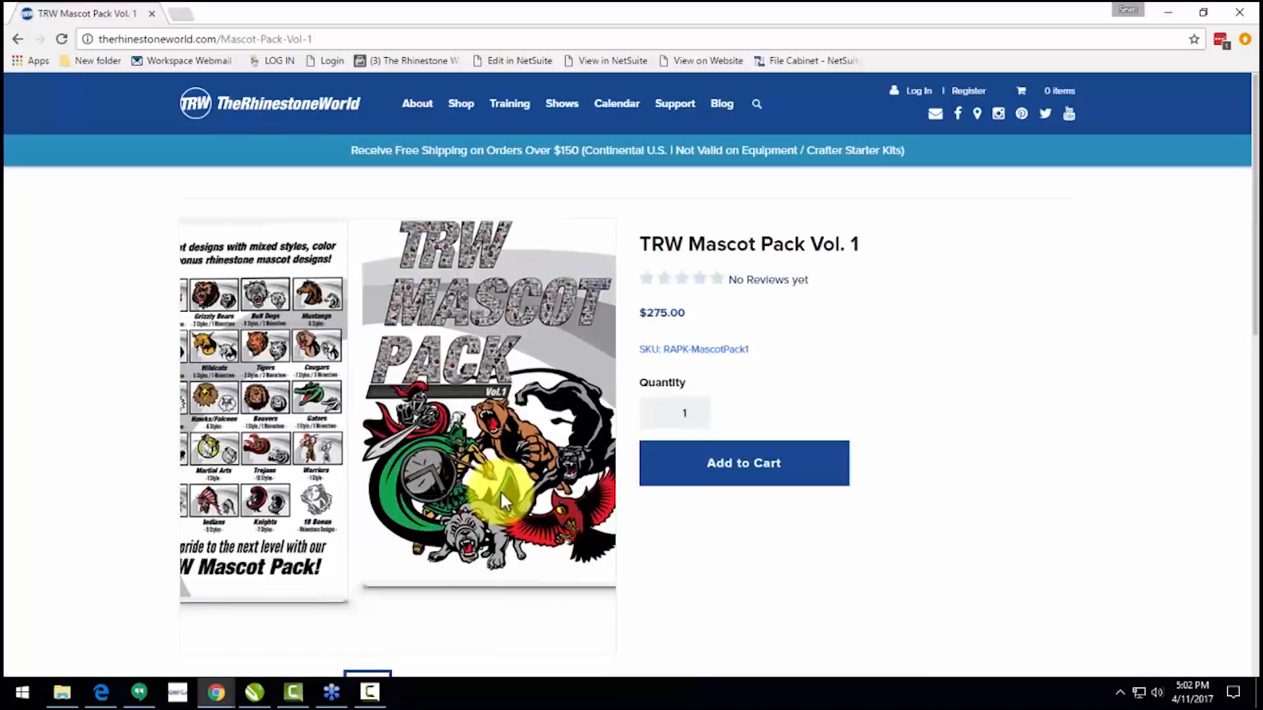
click(18, 39)
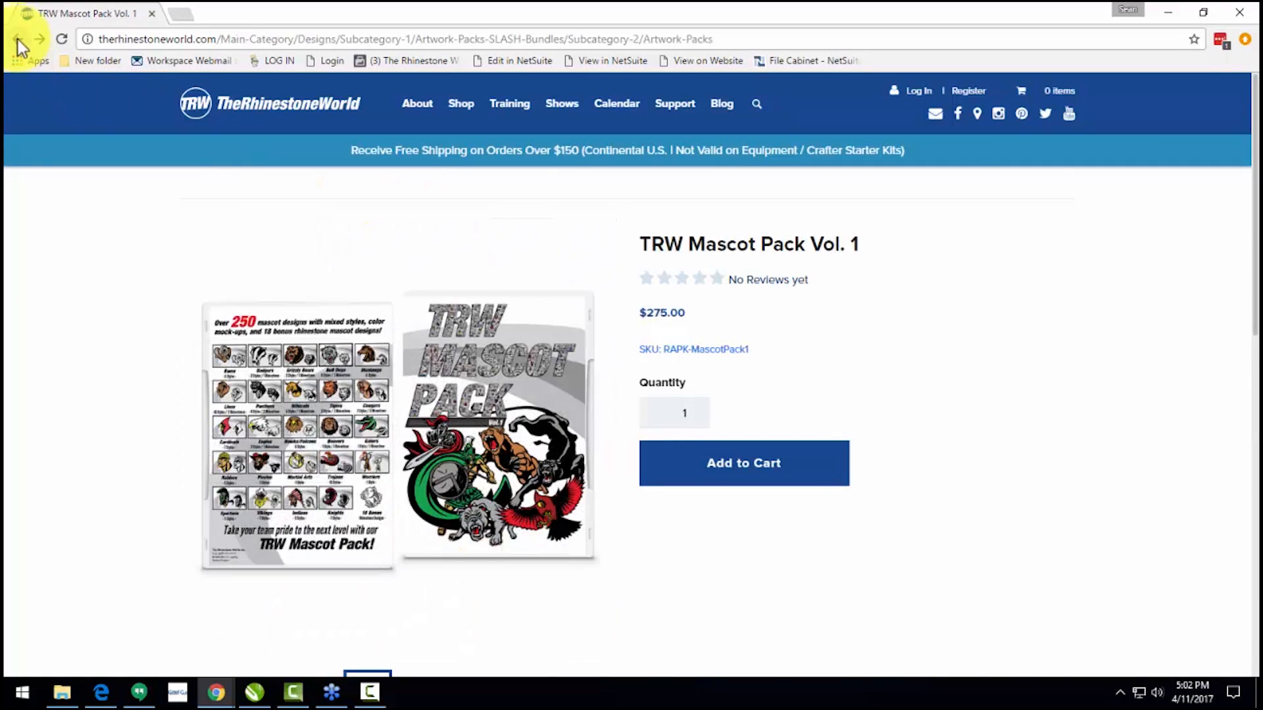
Step: View the Magic Cut Mascots Pack Vol. 1 page, then reopen the TRW Mascot Pack Vol. 1 page
click(593, 442)
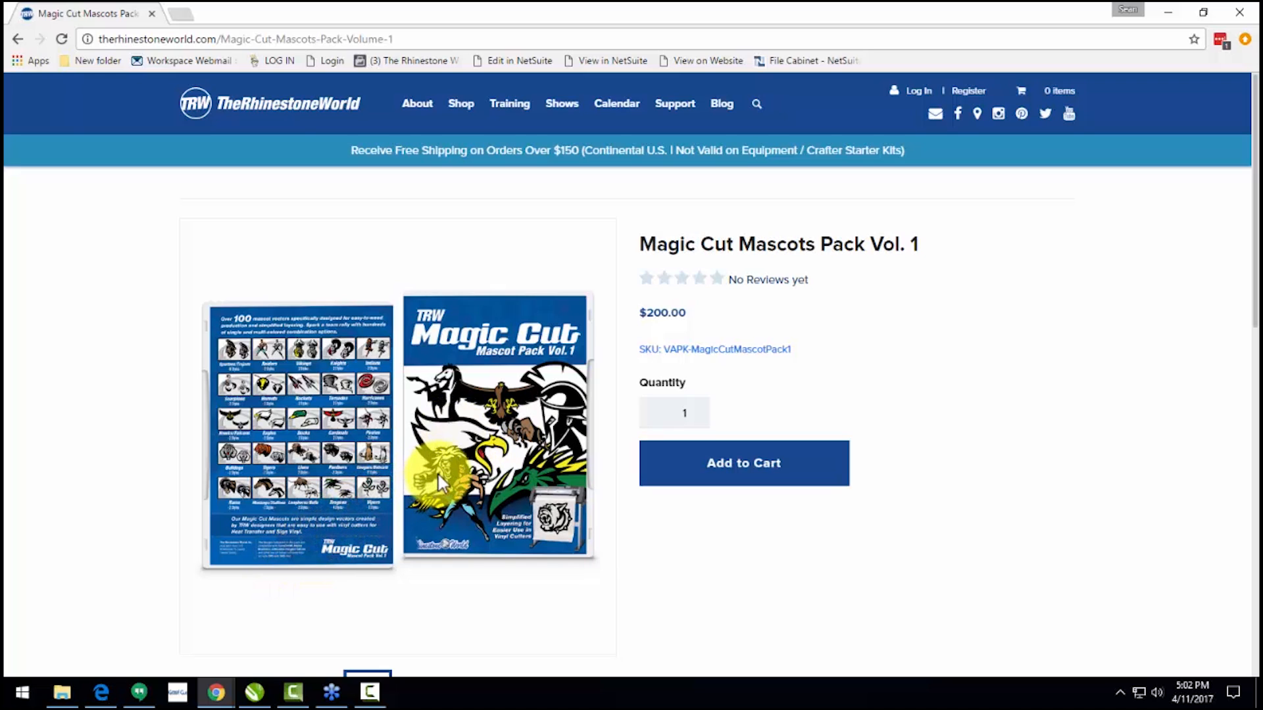
click(17, 41)
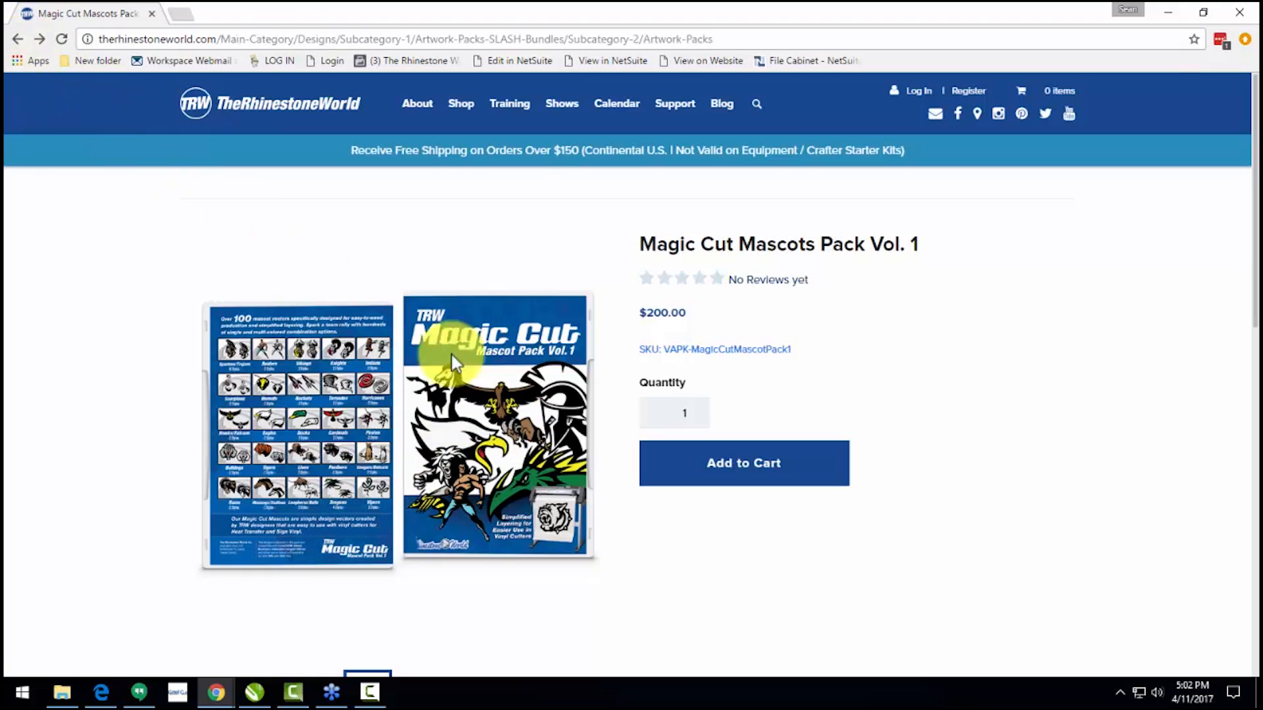
click(988, 453)
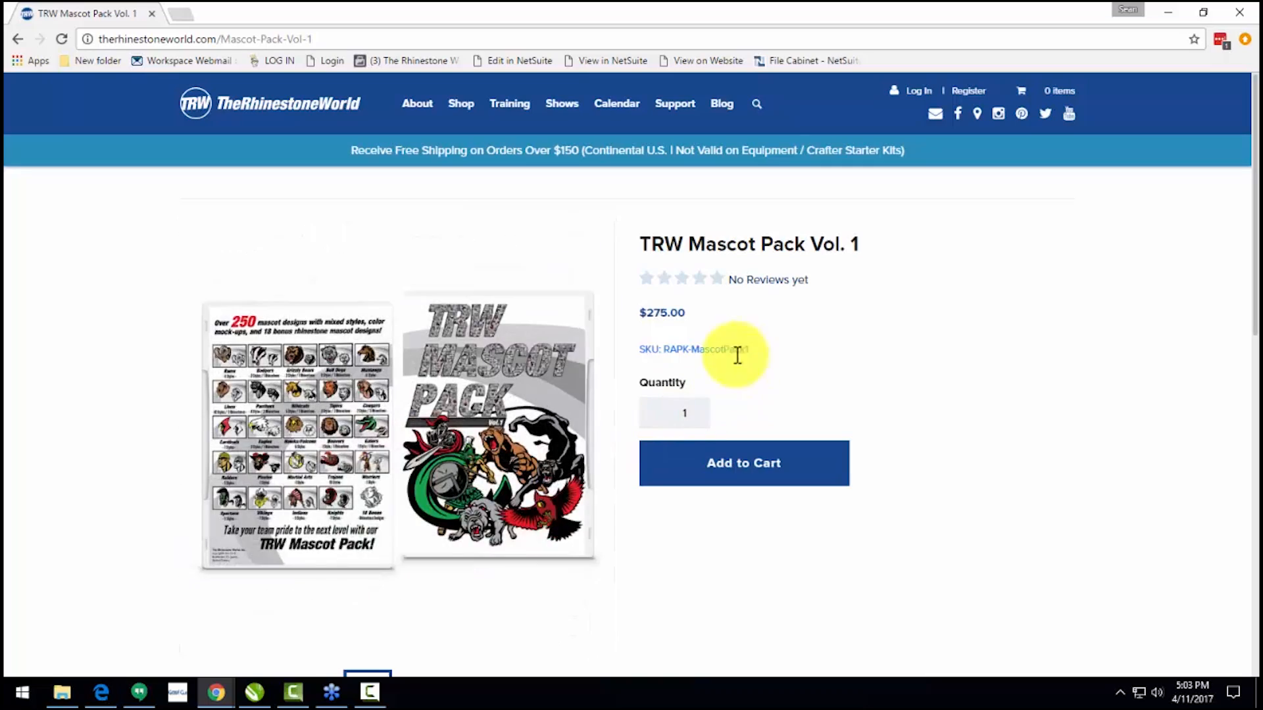
Step: Switch back to CorelDRAW and move the rhinestone panther head to about X -9.06, Y 8.61 in
click(1169, 13)
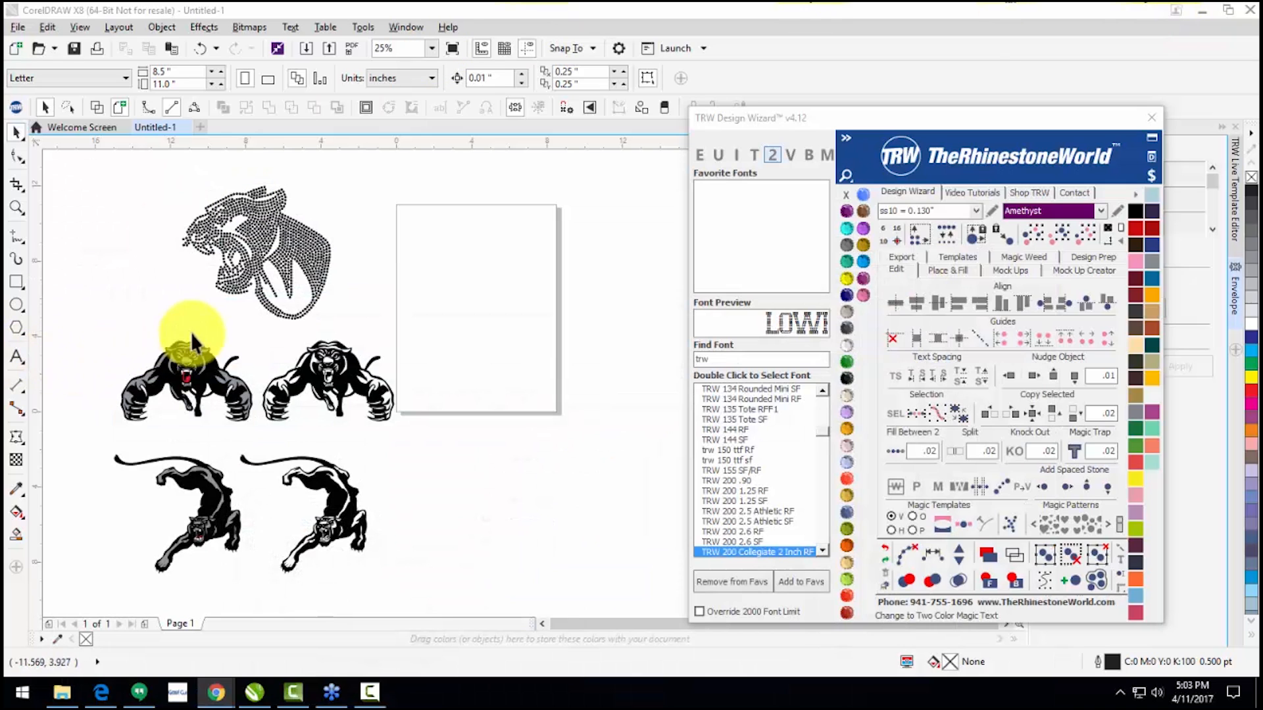
scroll(386, 247, down, 1)
scroll(349, 263, up, 1)
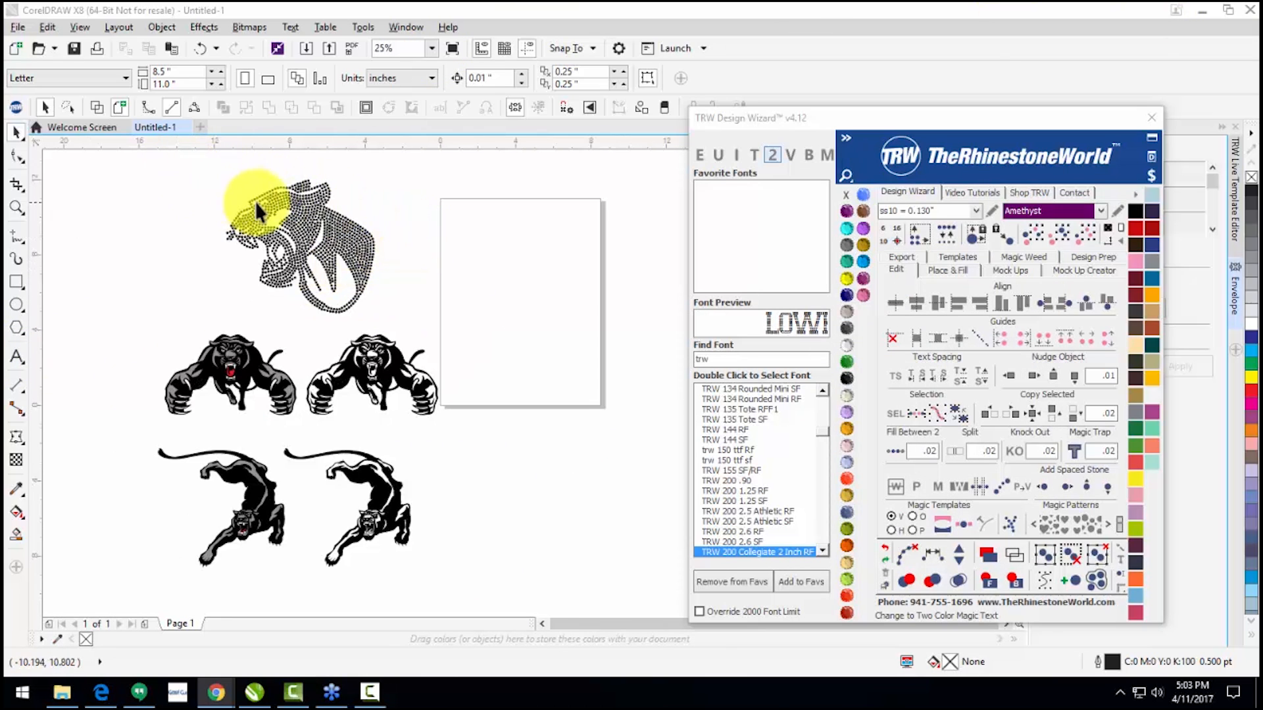
drag(212, 169, 414, 332)
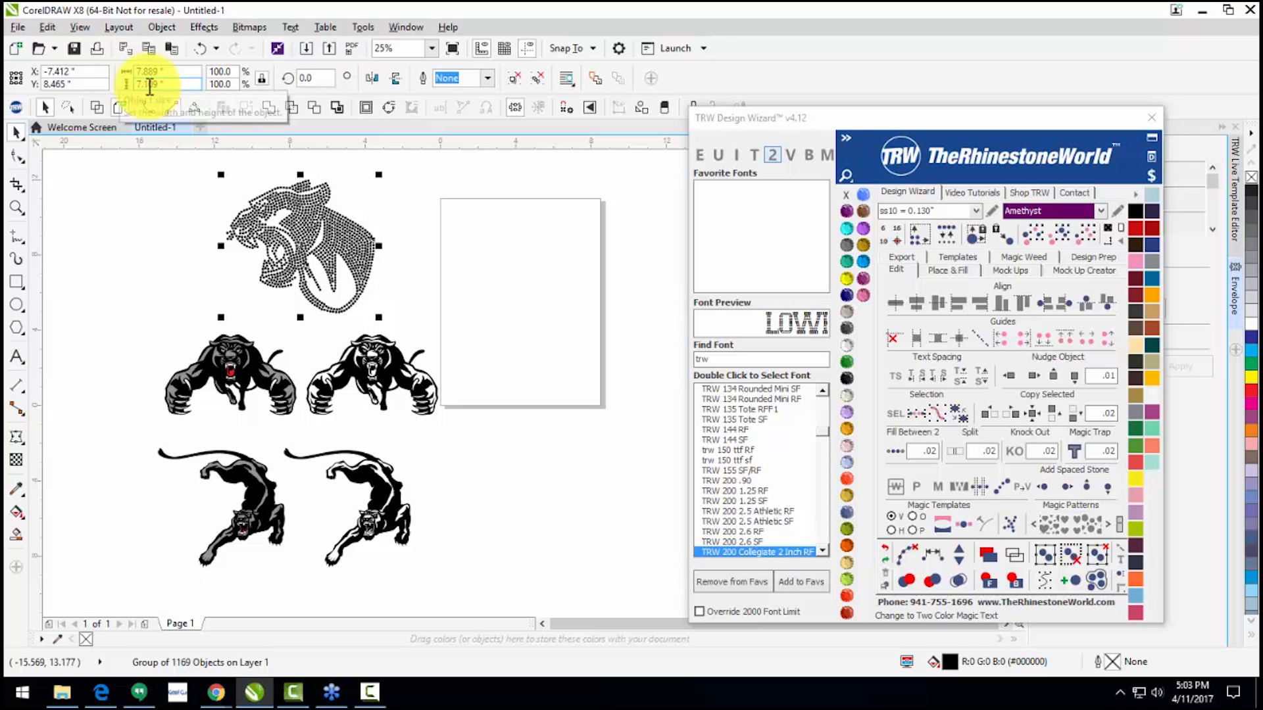
click(142, 239)
drag(284, 220, 259, 237)
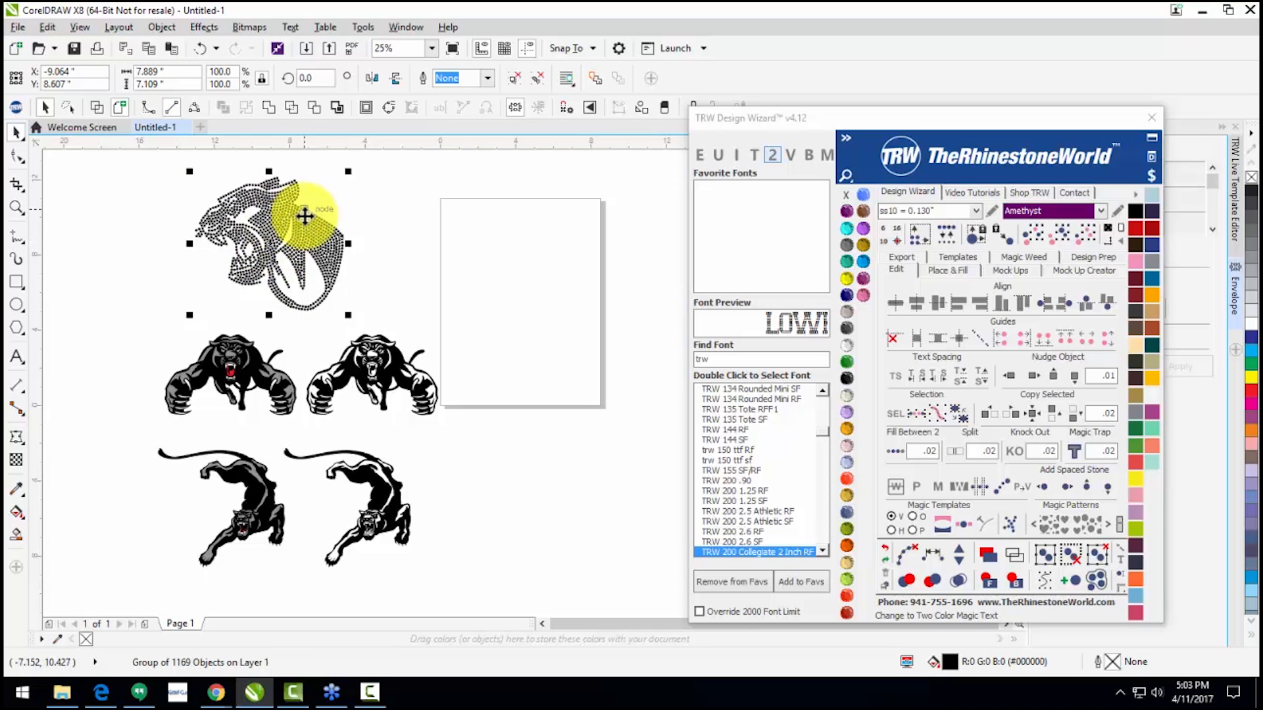
click(172, 327)
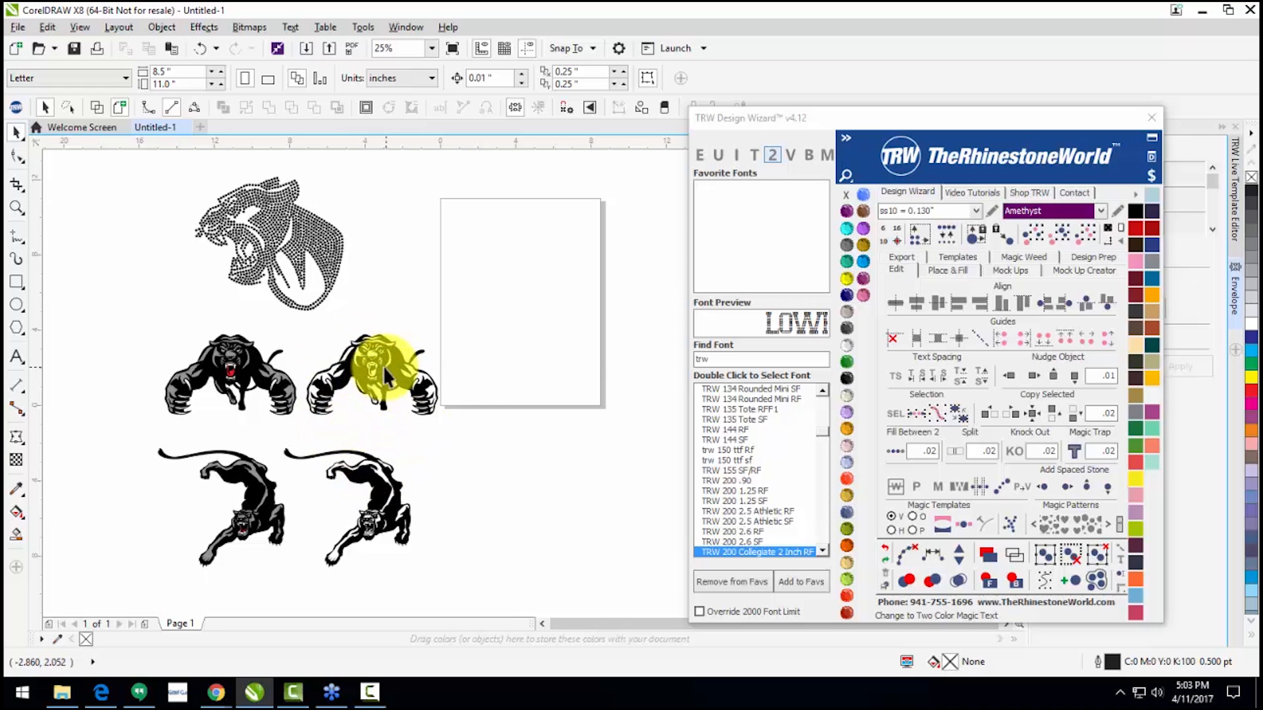
Step: Ungroup all objects in the two front-facing panthers and shift the single-color one to about X -3.58, Y 1.64 in
scroll(245, 367, up, 1)
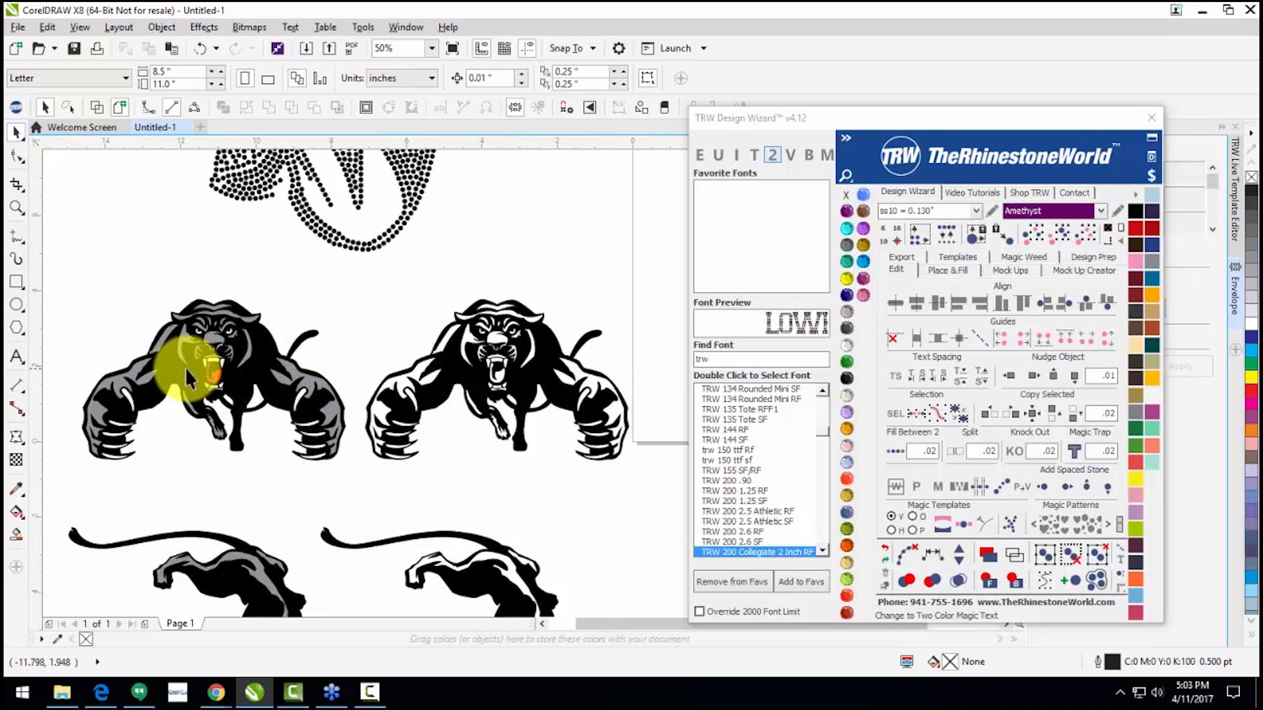
scroll(194, 370, up, 1)
scroll(318, 350, down, 1)
drag(515, 374, 500, 372)
click(539, 82)
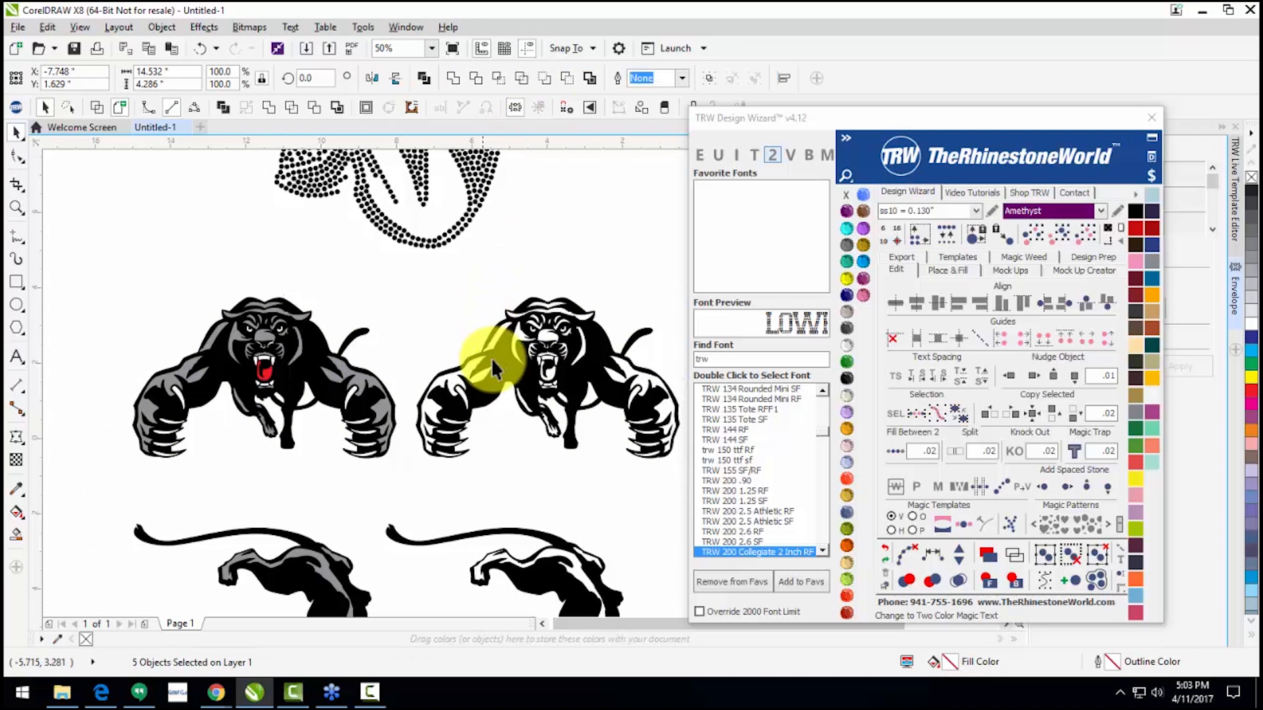
drag(526, 338, 517, 370)
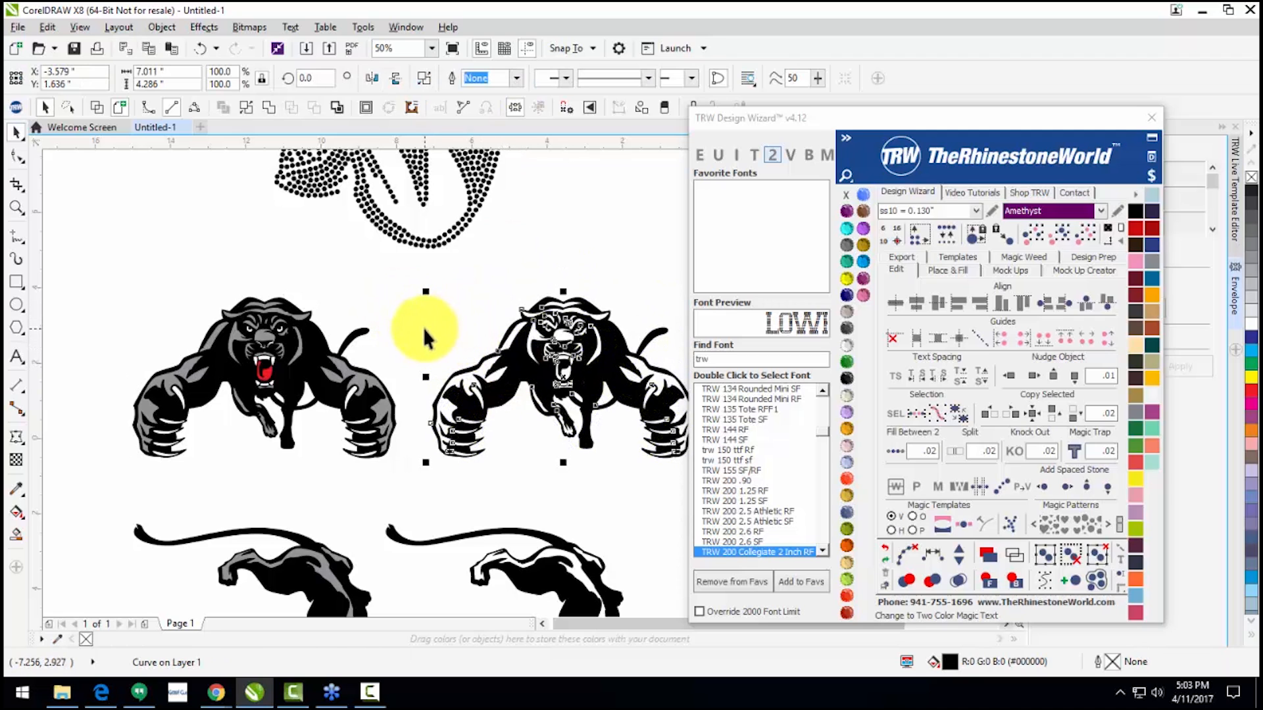
key(Escape)
Step: Move the gray shading curve off the multi-color front-facing panther to inspect its layers, undoing each move
scroll(361, 379, up, 2)
drag(356, 380, 394, 344)
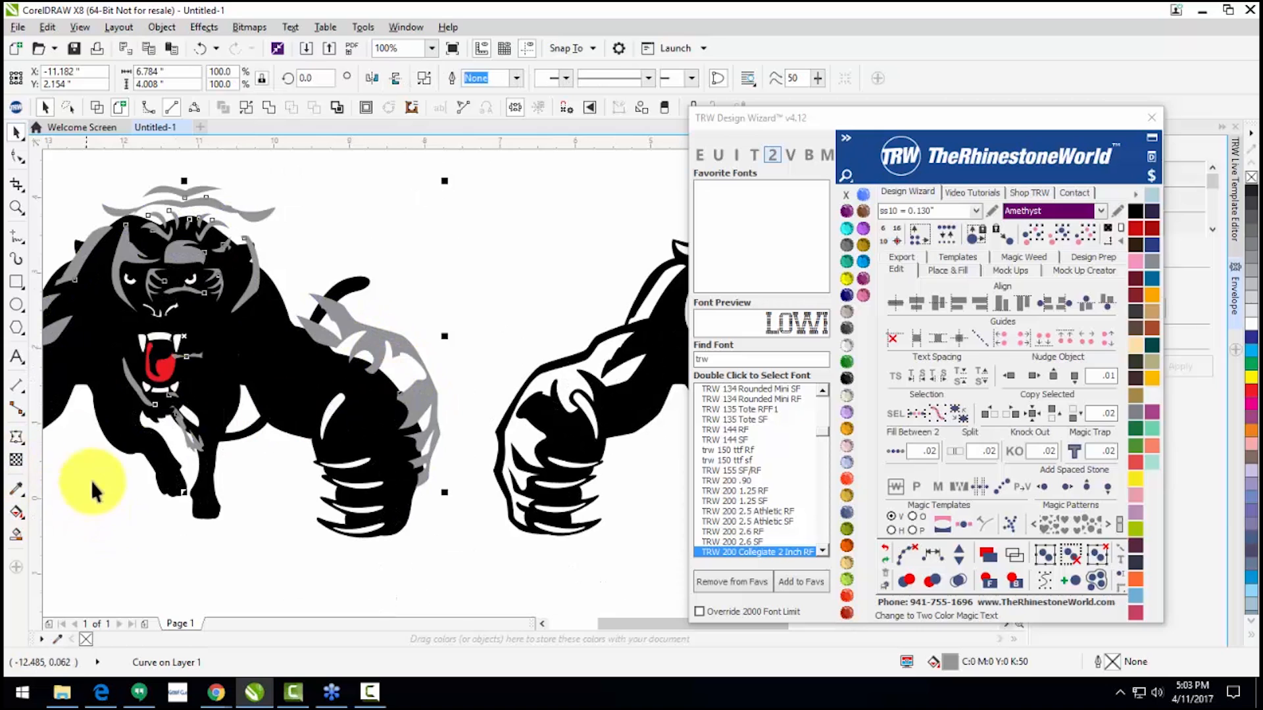
key(ctrl+z)
scroll(493, 293, down, 2)
click(283, 413)
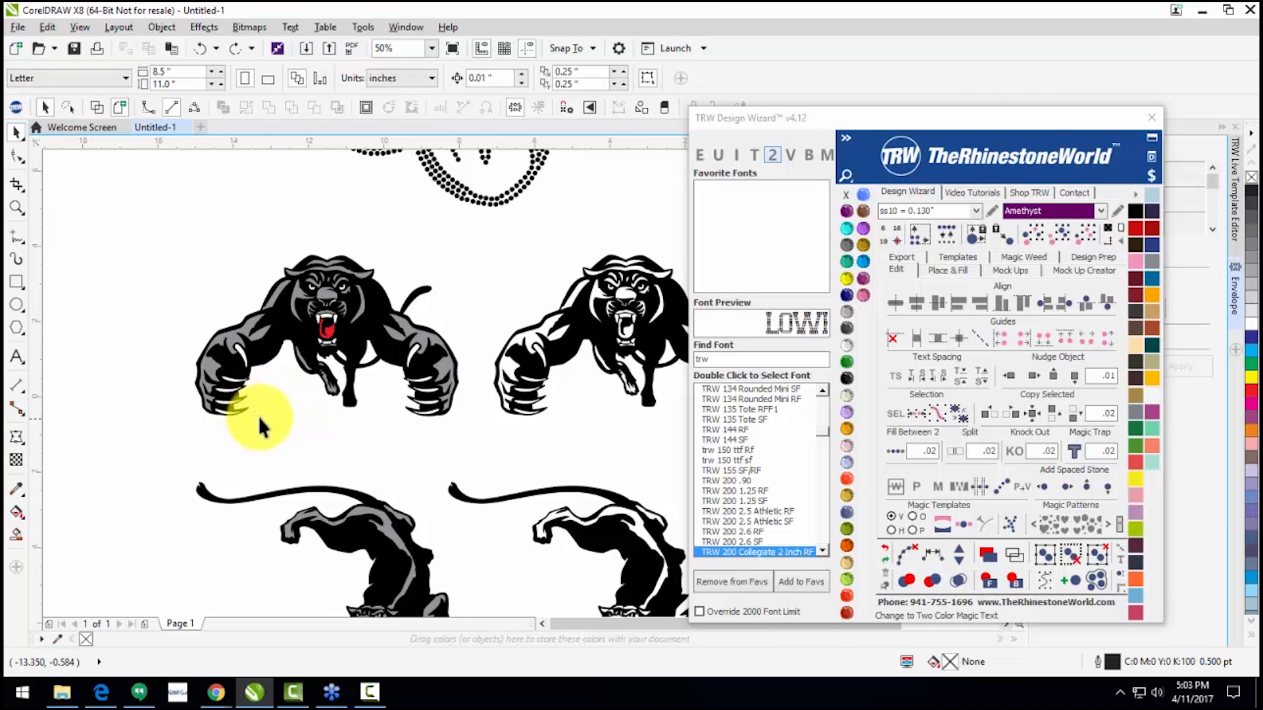
scroll(233, 342, up, 2)
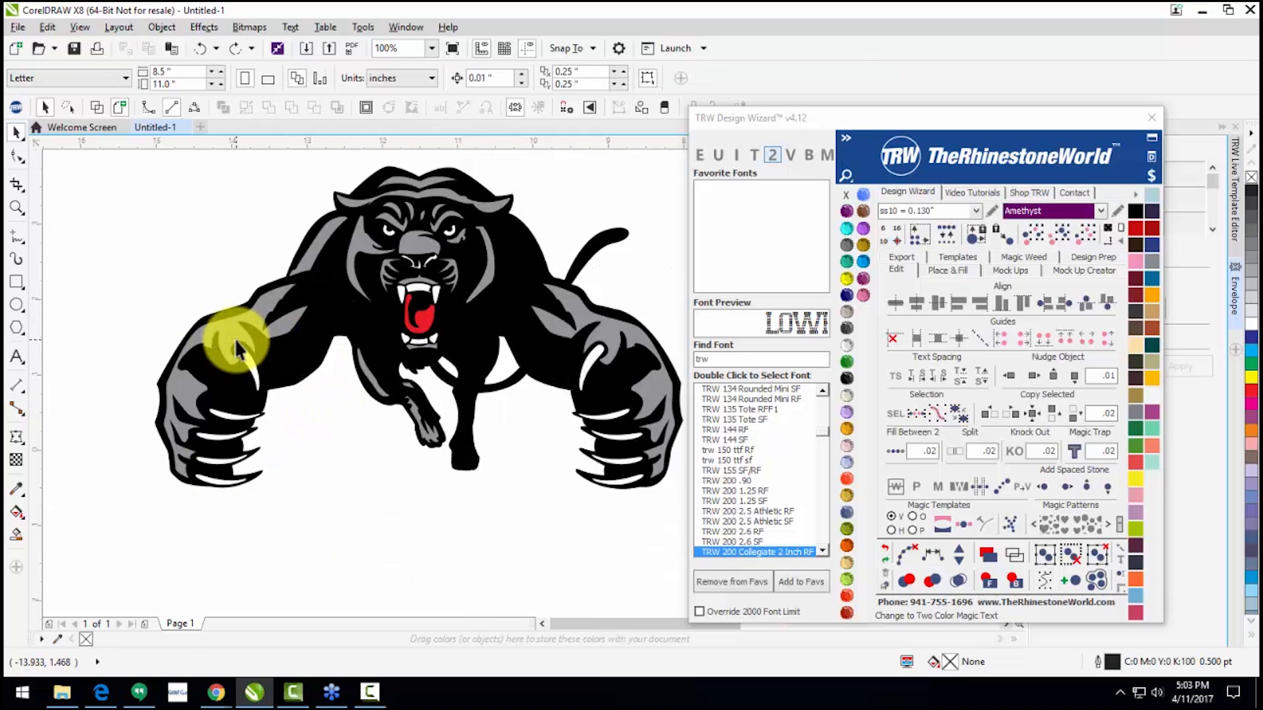
drag(236, 334, 243, 292)
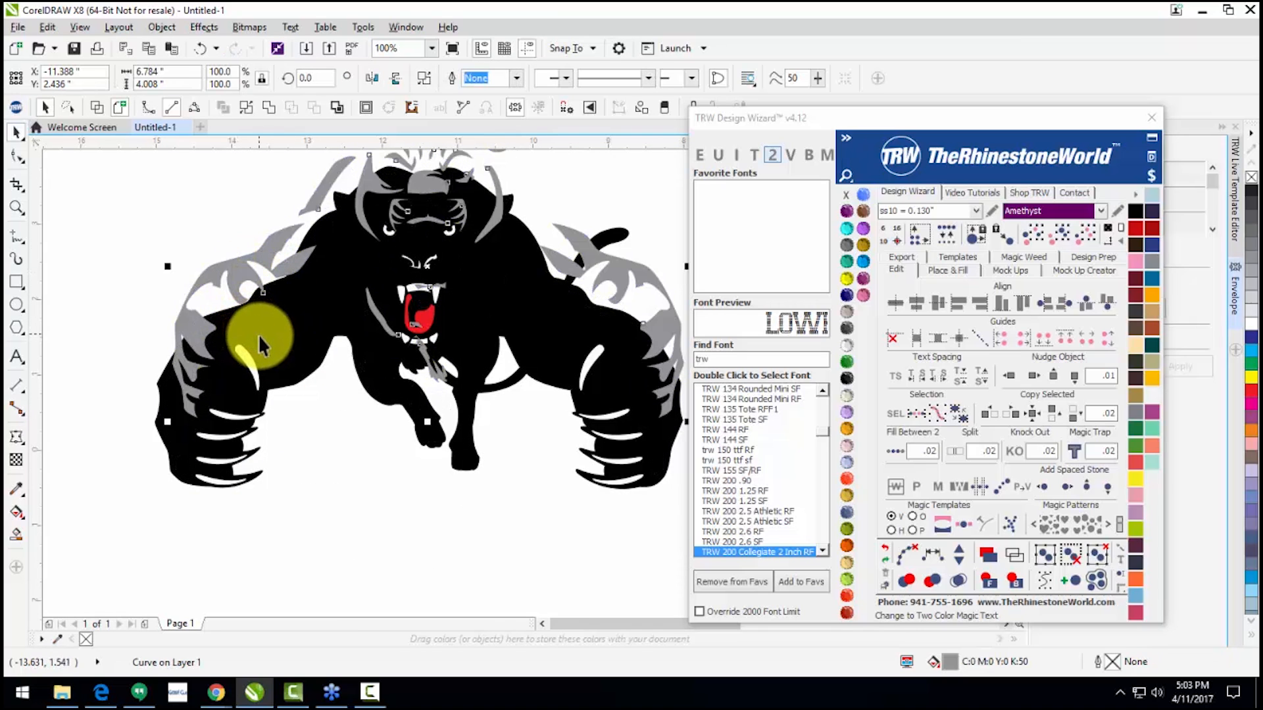
key(ctrl+z)
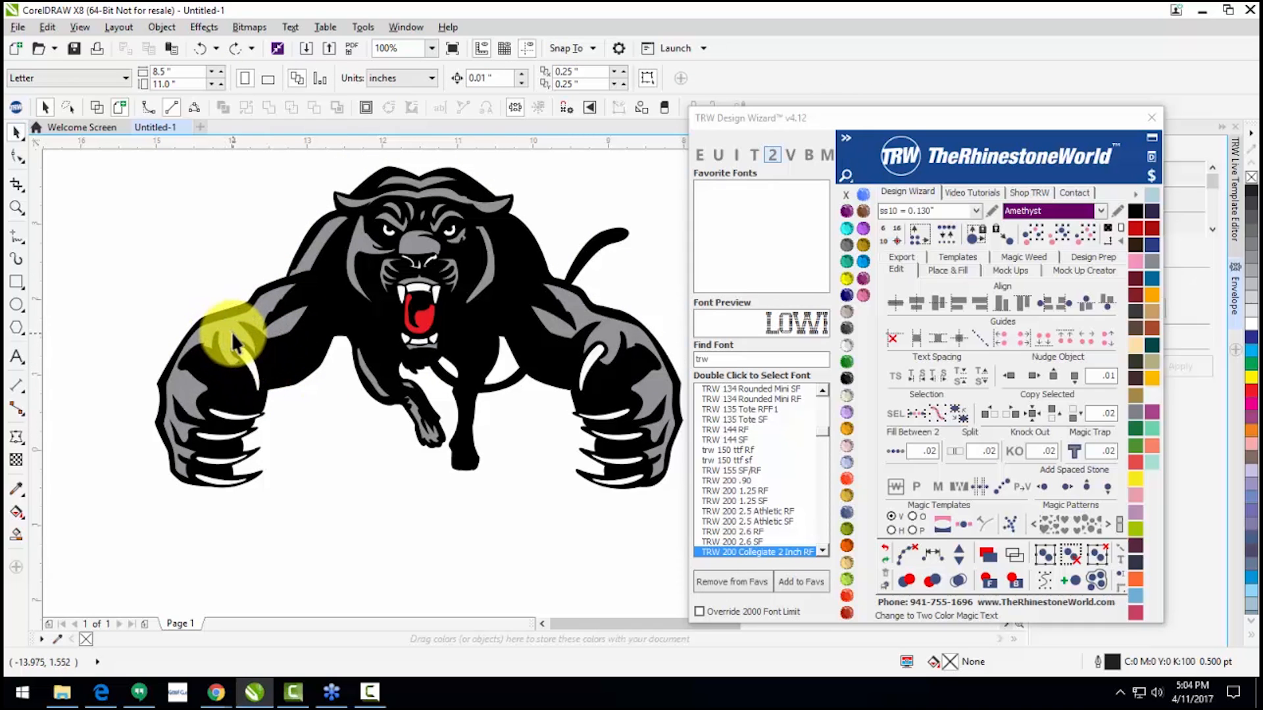
scroll(193, 343, down, 2)
scroll(196, 354, down, 1)
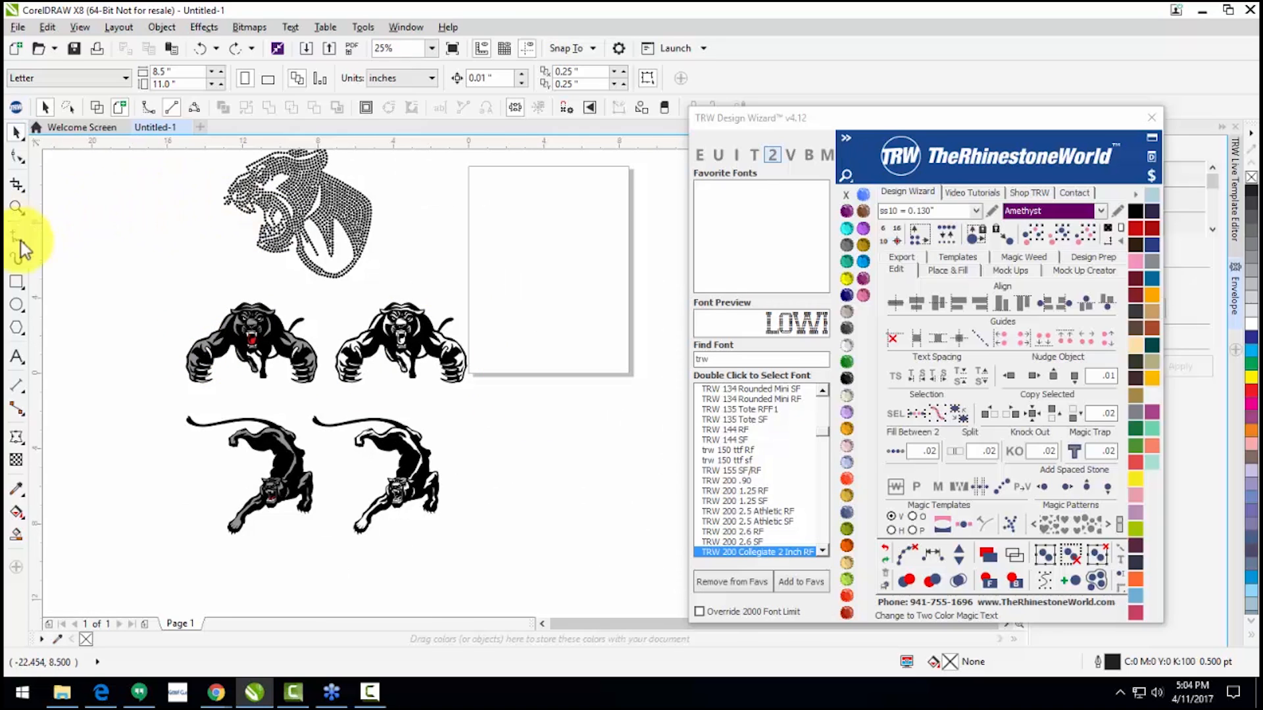
Step: Add artistic text reading PANTHERS on the page
click(16, 356)
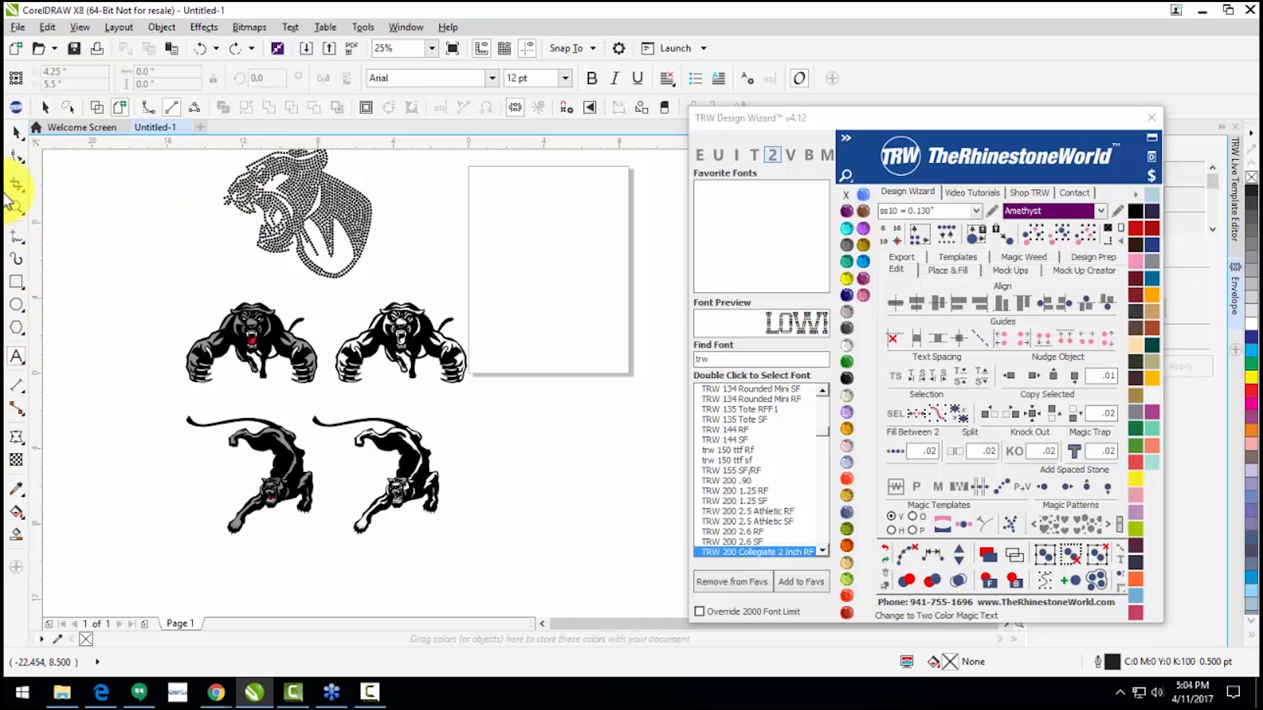
scroll(226, 407, down, 1)
scroll(362, 320, up, 1)
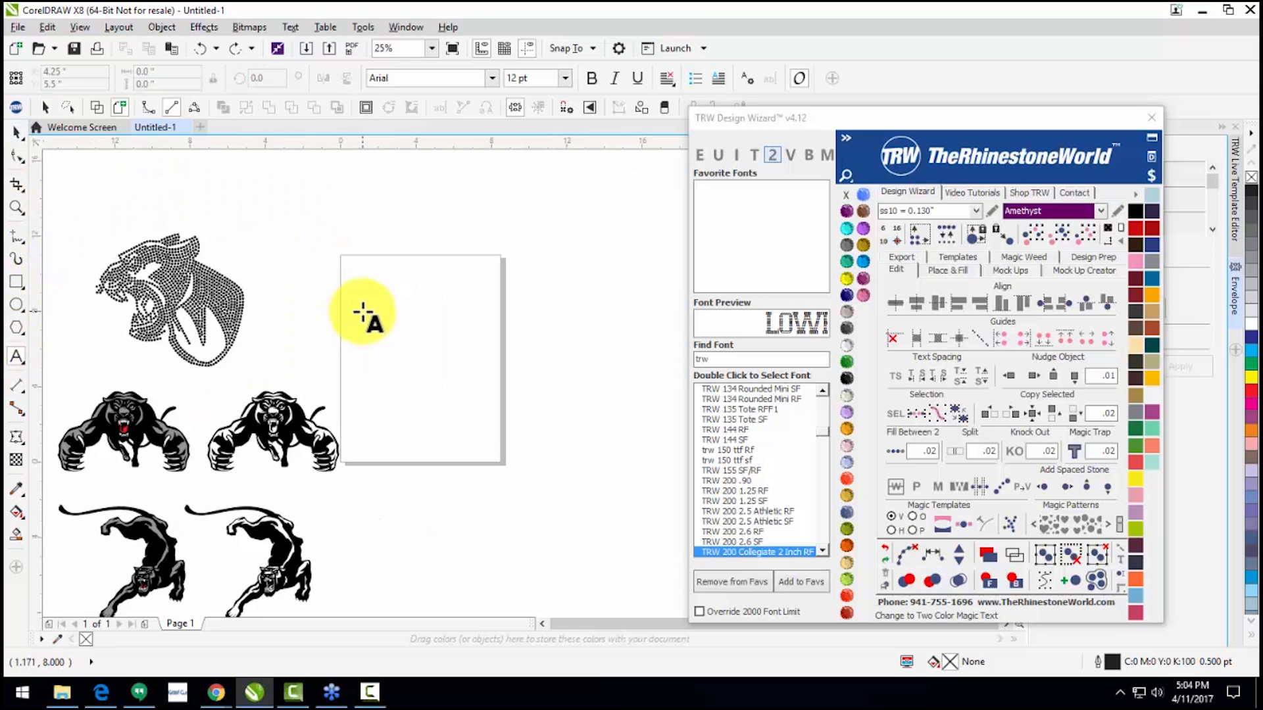
click(409, 311)
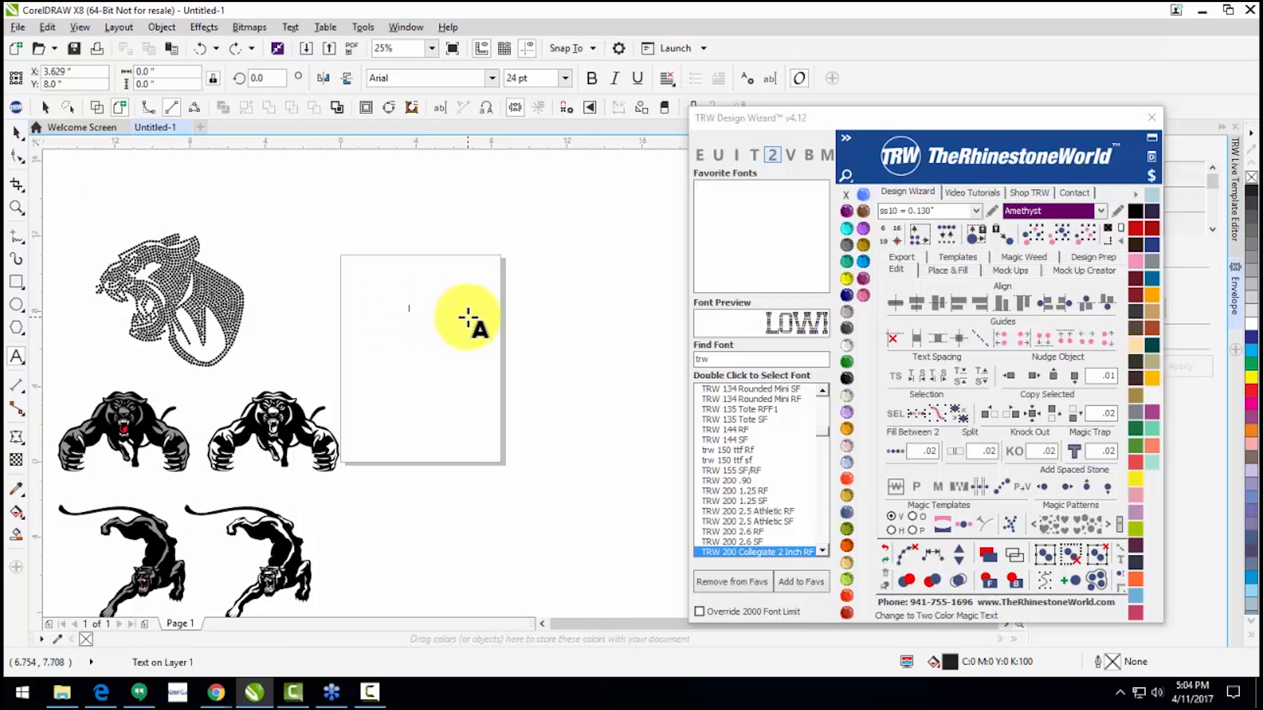
text(PANTHERS)
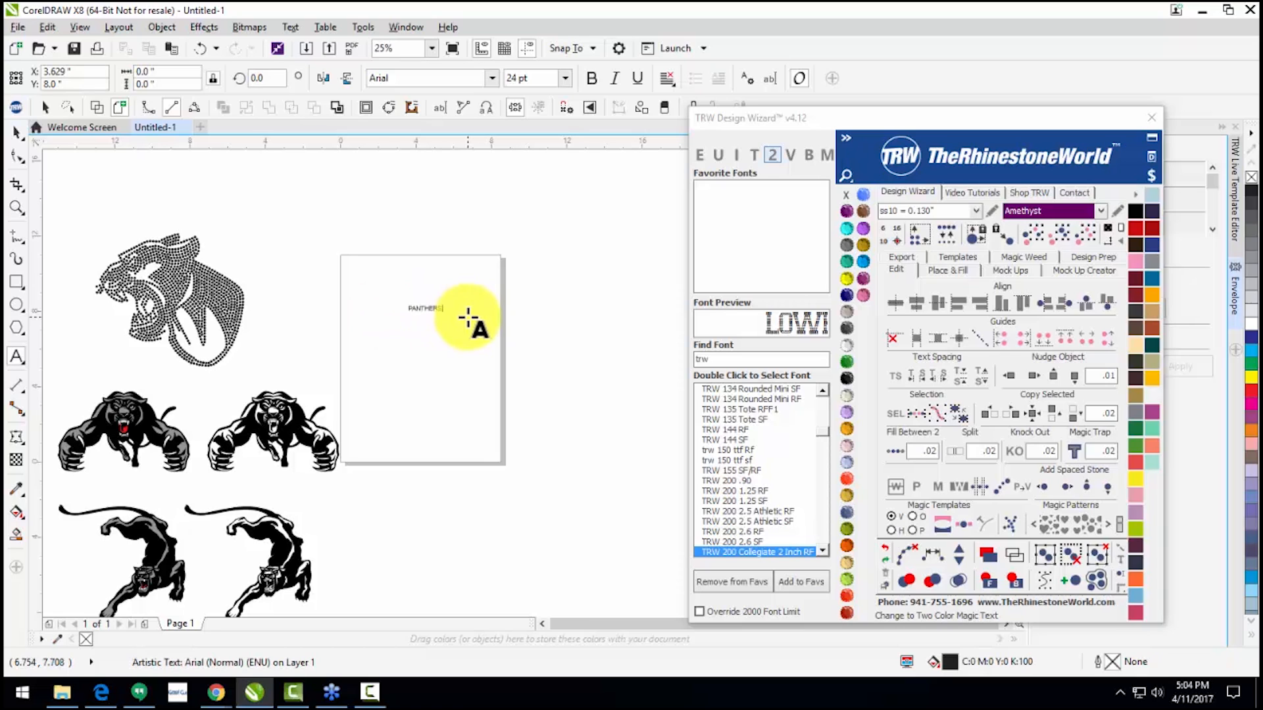
Step: Enlarge the PANTHERS text to about 13.06 in wide and place it at about X 6.3, Y 7.96 in
key(ctrl+space)
drag(444, 313, 661, 423)
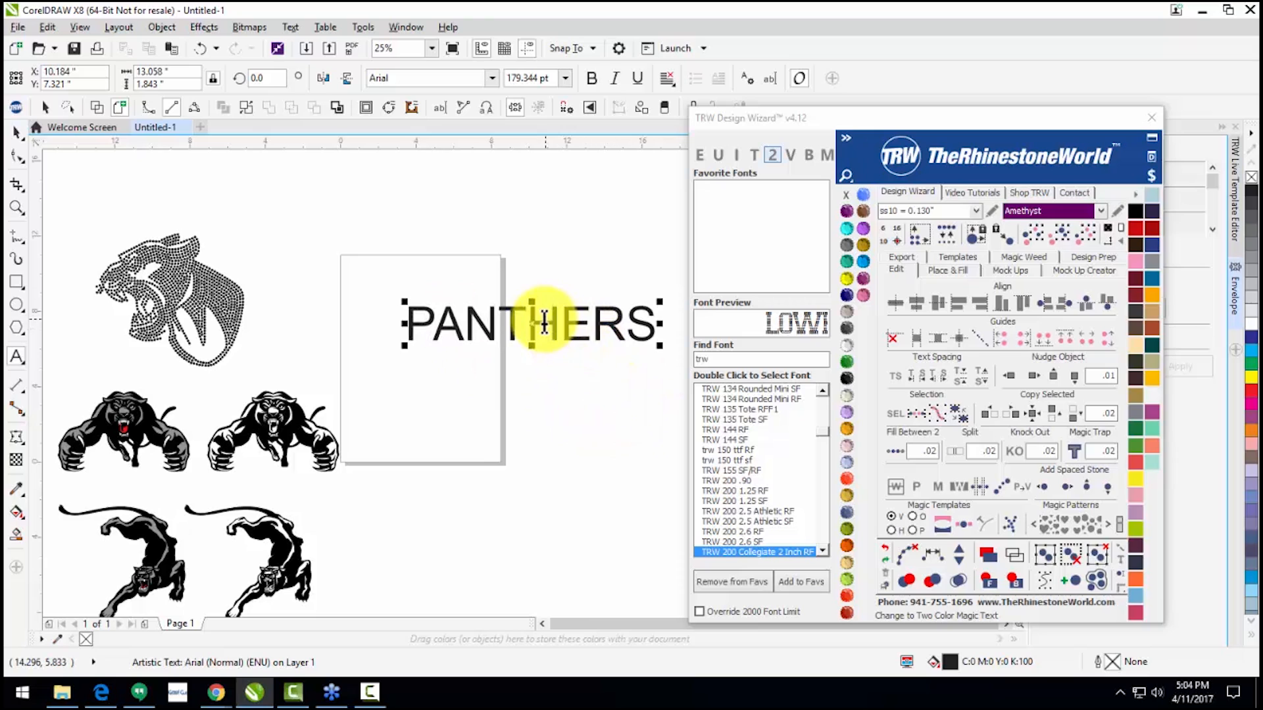
drag(534, 329, 460, 314)
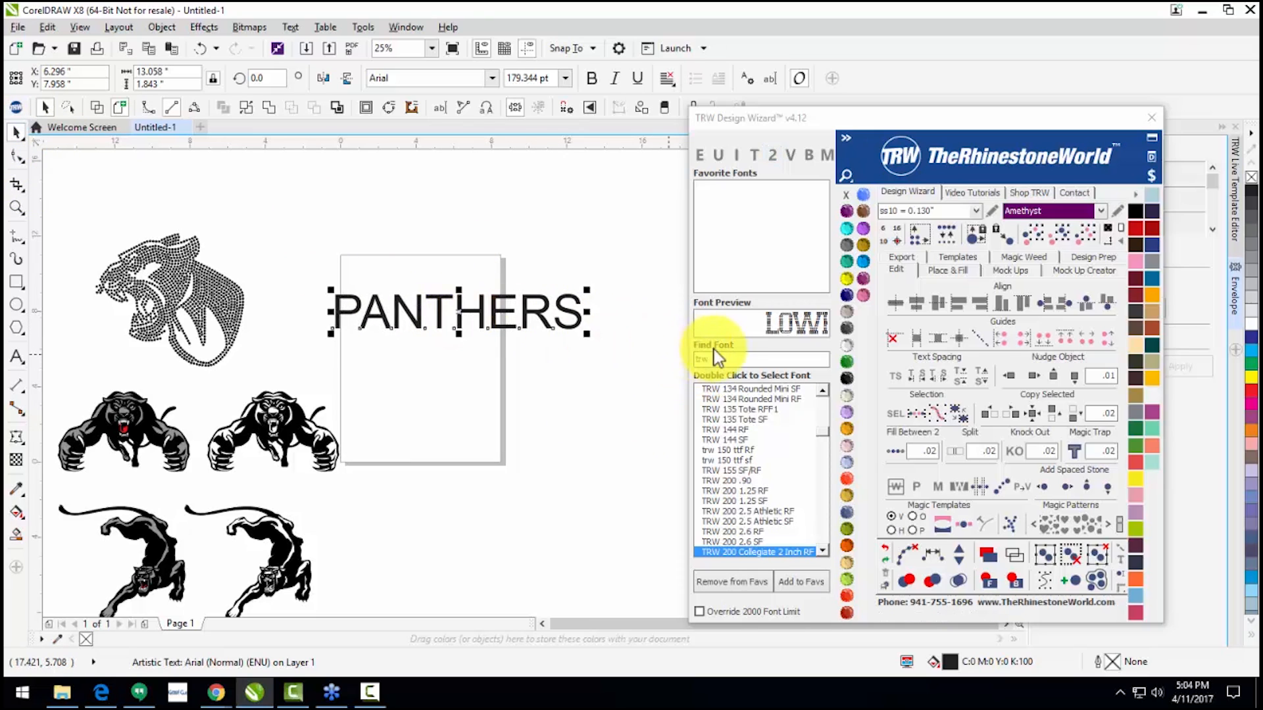
Step: Change the font of the PANTHERS text to College Block
drag(733, 358, 674, 355)
click(492, 77)
scroll(471, 281, down, 6)
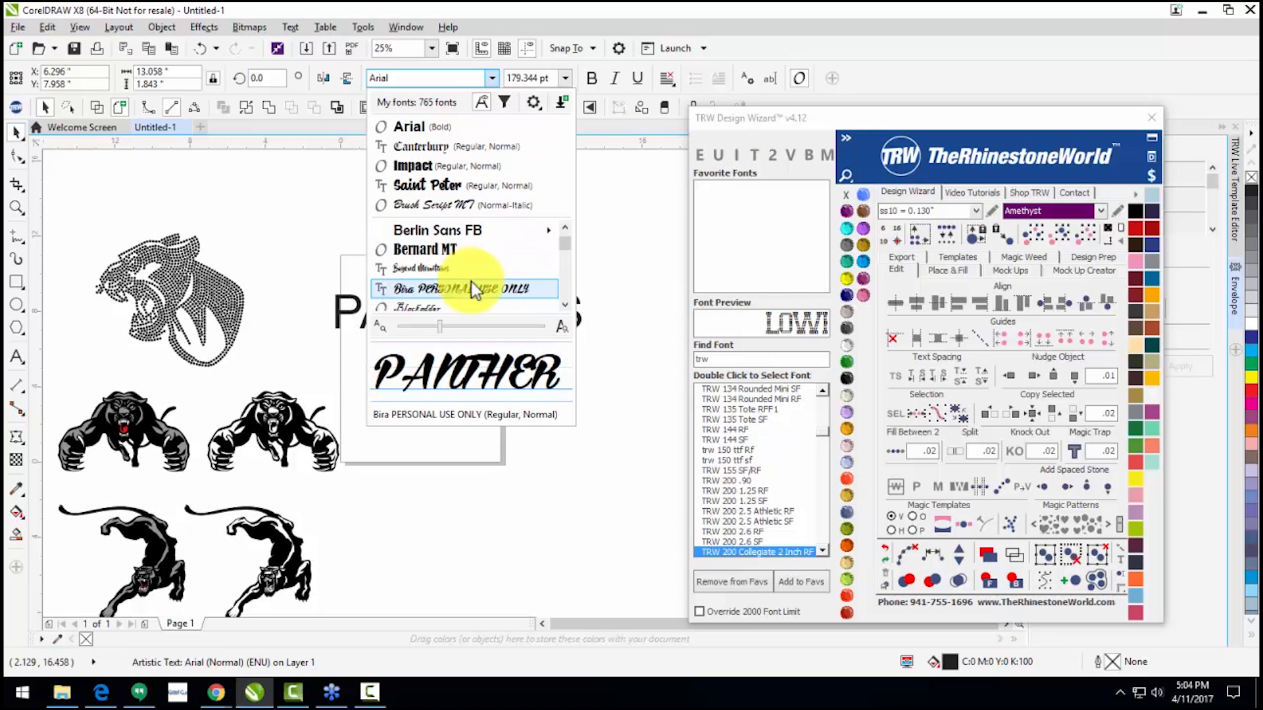
scroll(471, 281, down, 3)
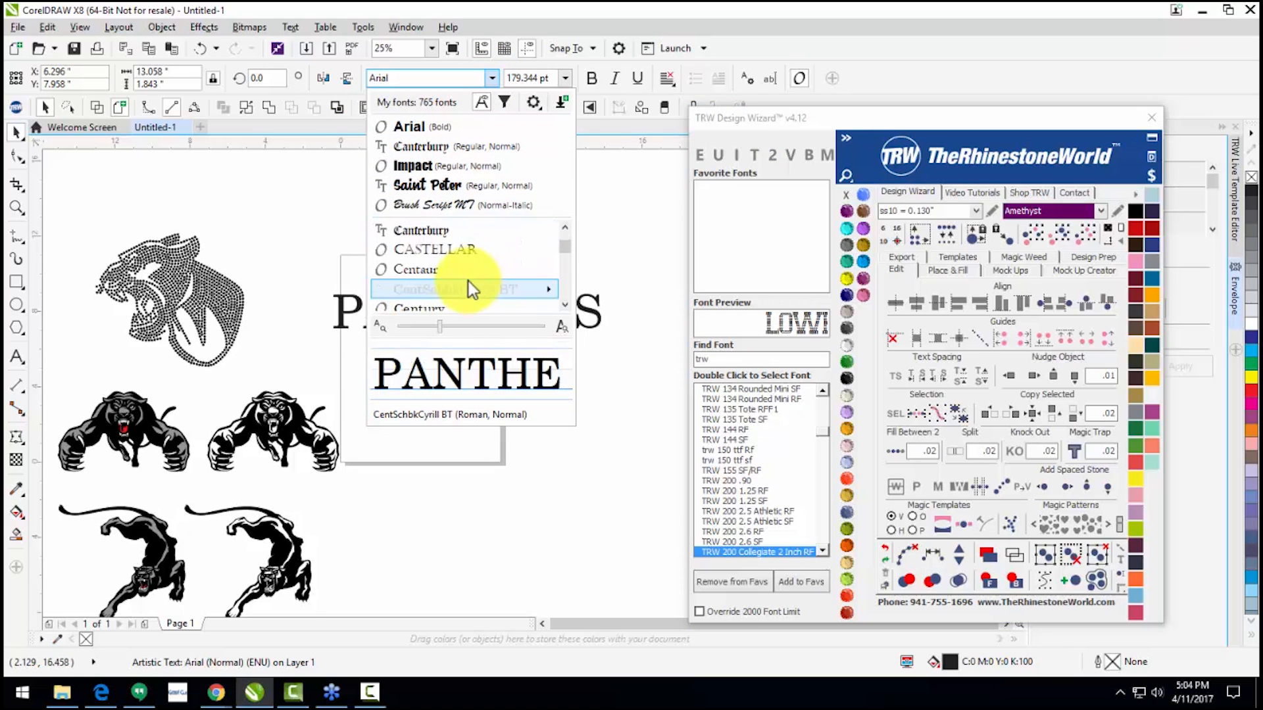
scroll(451, 278, down, 3)
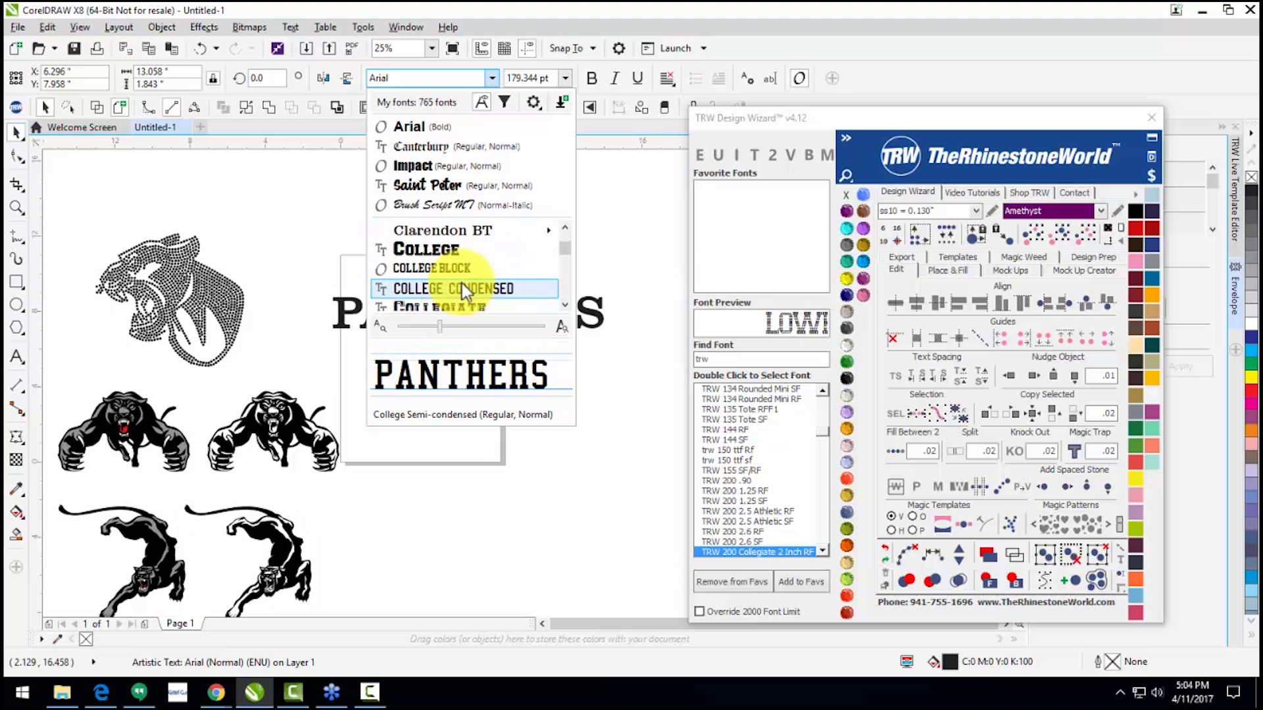
click(479, 269)
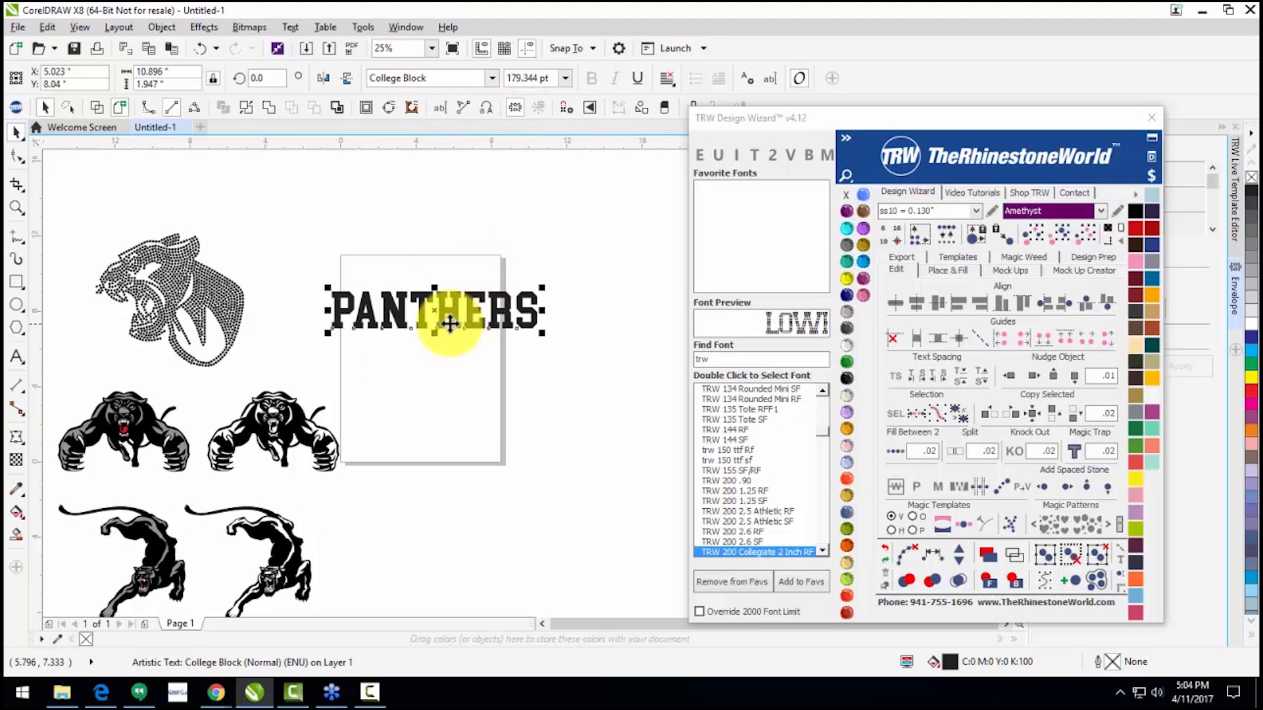
key(Escape)
Step: Move the PANTHERS text to about X 5.92, Y 6.89 in and stretch only its height to about 2.49 in
scroll(378, 350, up, 1)
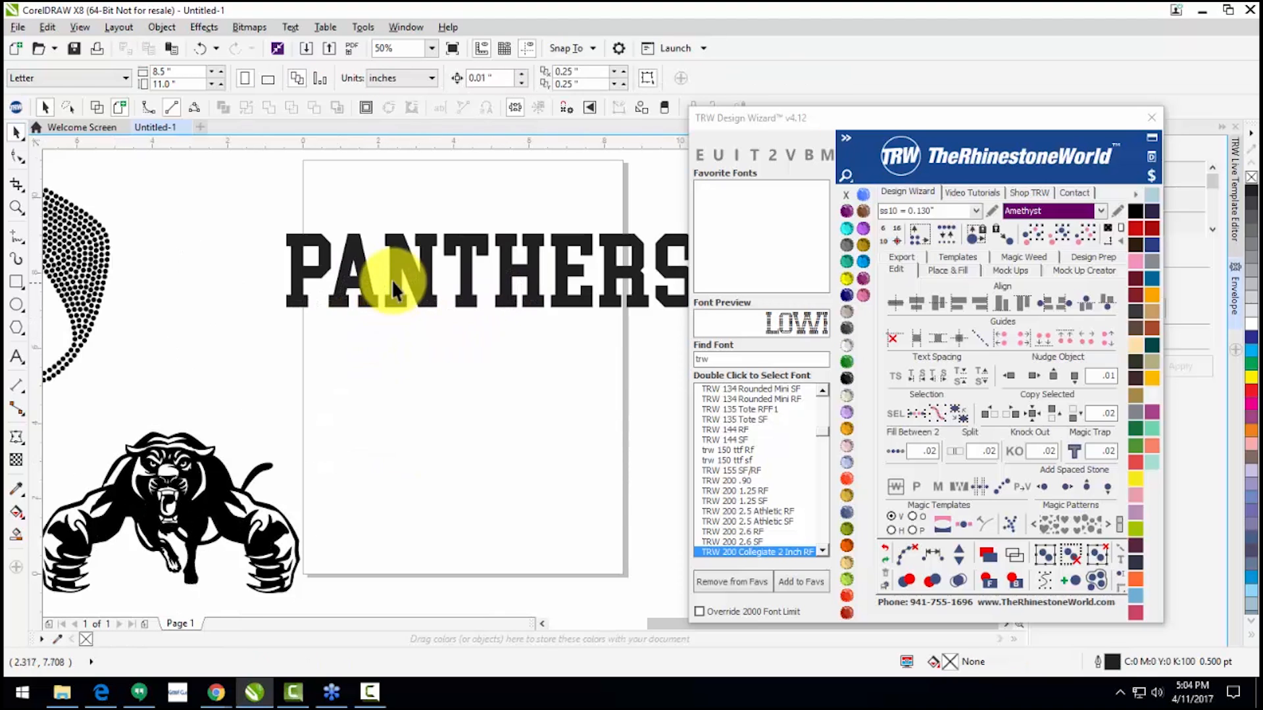
drag(411, 282, 443, 346)
scroll(382, 315, down, 2)
scroll(409, 305, up, 1)
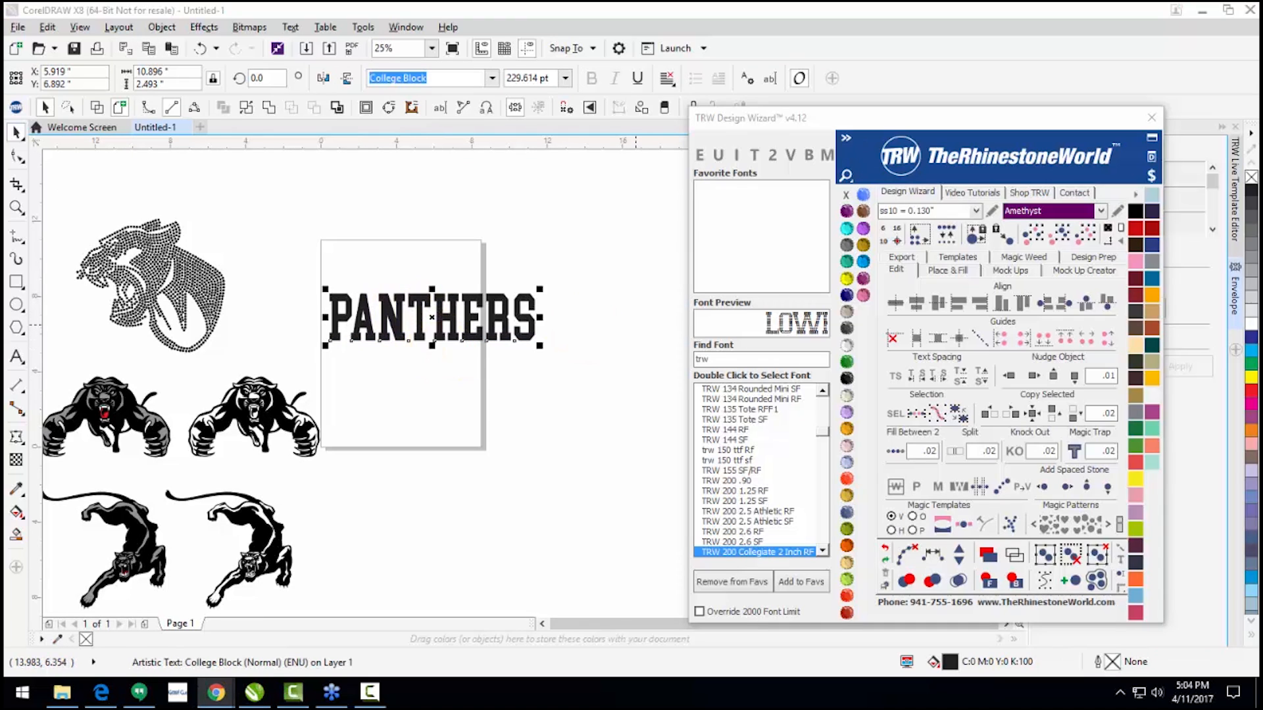
Step: Move the PANTHERS text to about X 6.81, Y 7.51 in and stretch it to about 11.18 in wide and 2.77 in high
drag(443, 358, 547, 303)
drag(442, 281, 443, 279)
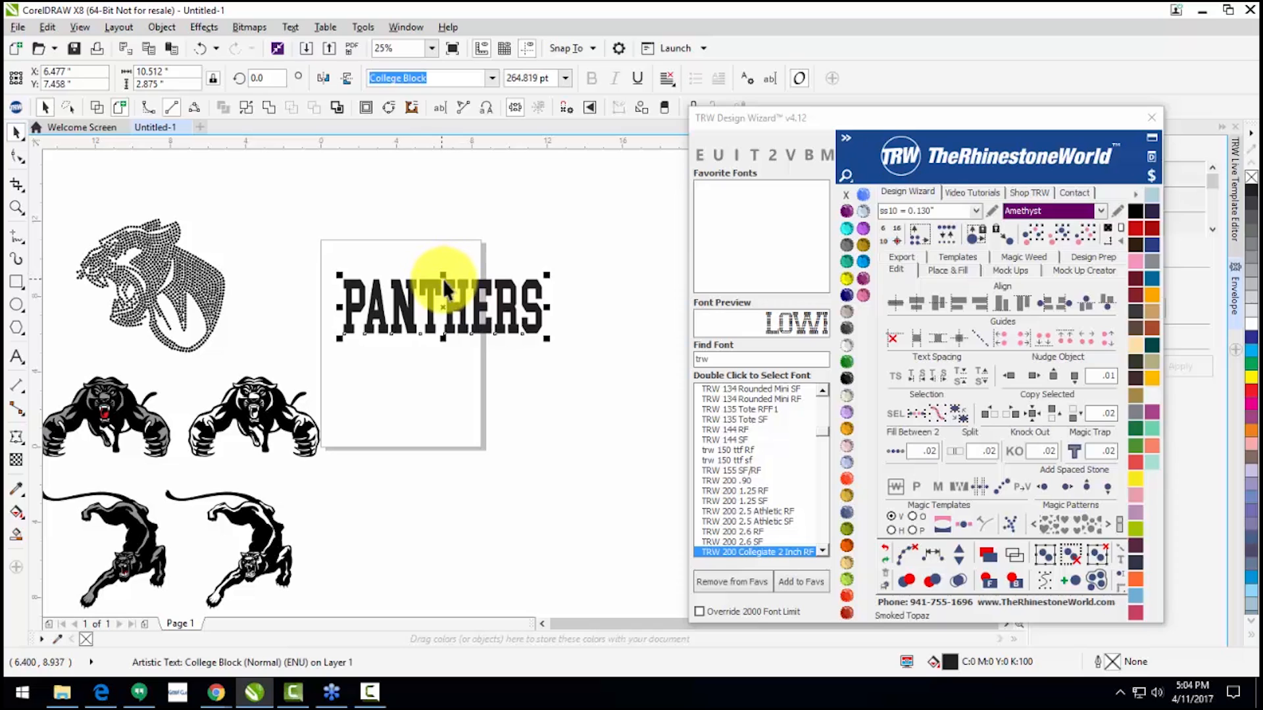
key(alt+Tab)
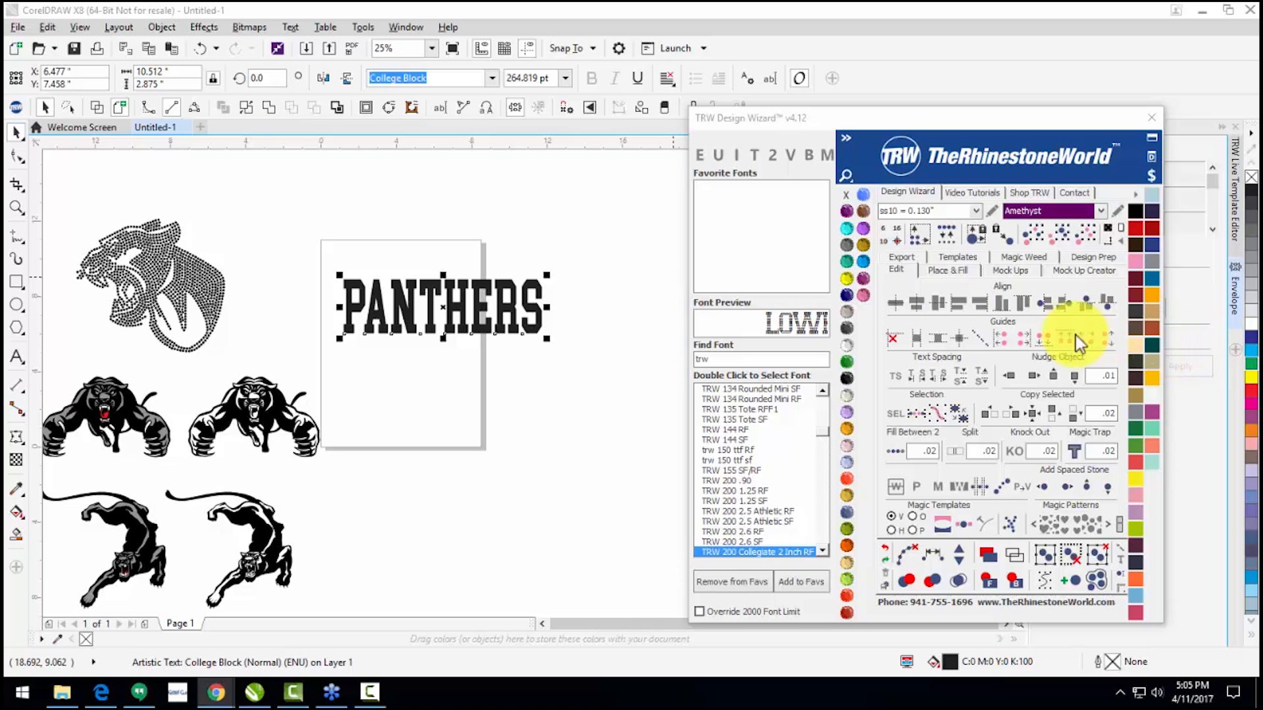
drag(551, 309, 563, 302)
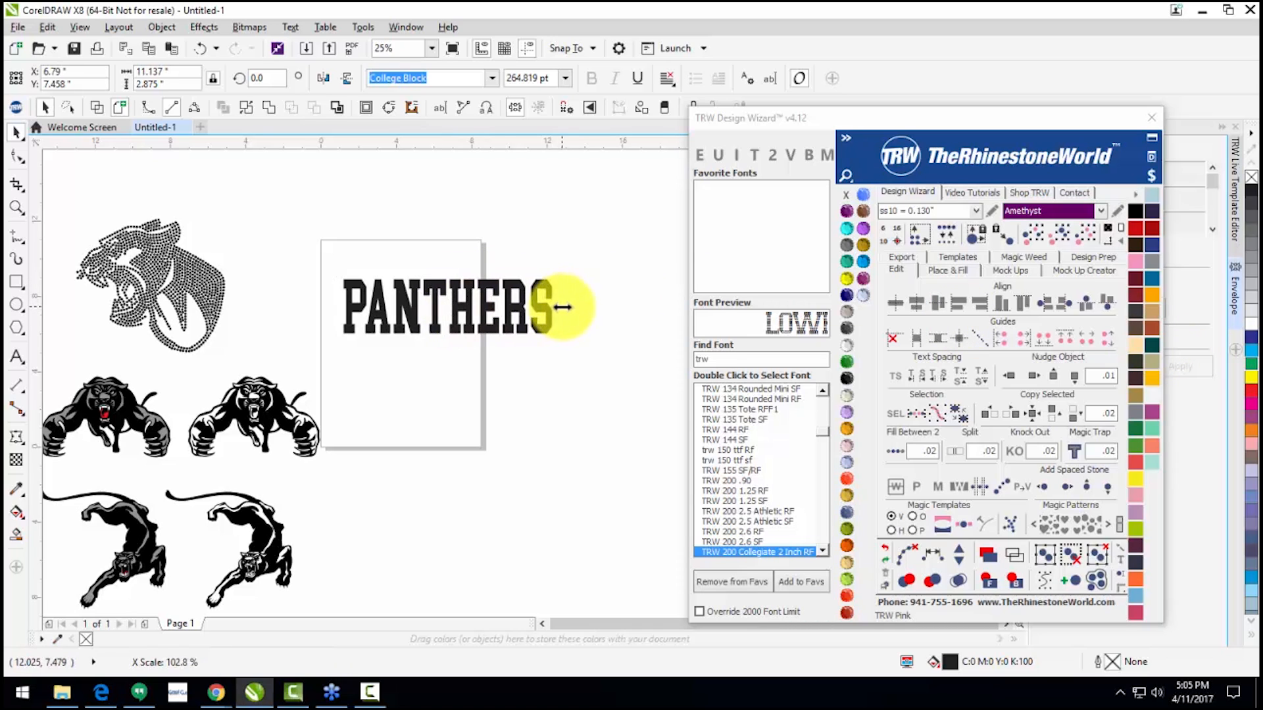
scroll(443, 318, up, 1)
drag(456, 347, 454, 343)
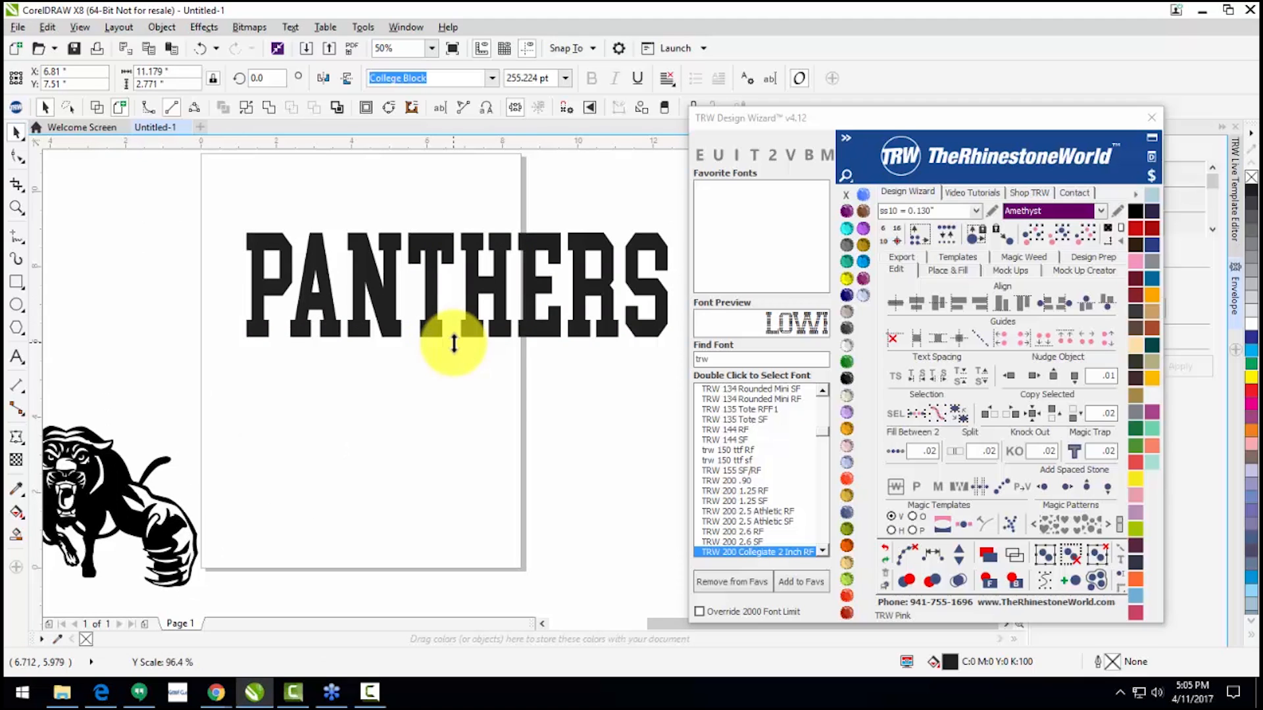
click(469, 387)
scroll(474, 364, down, 1)
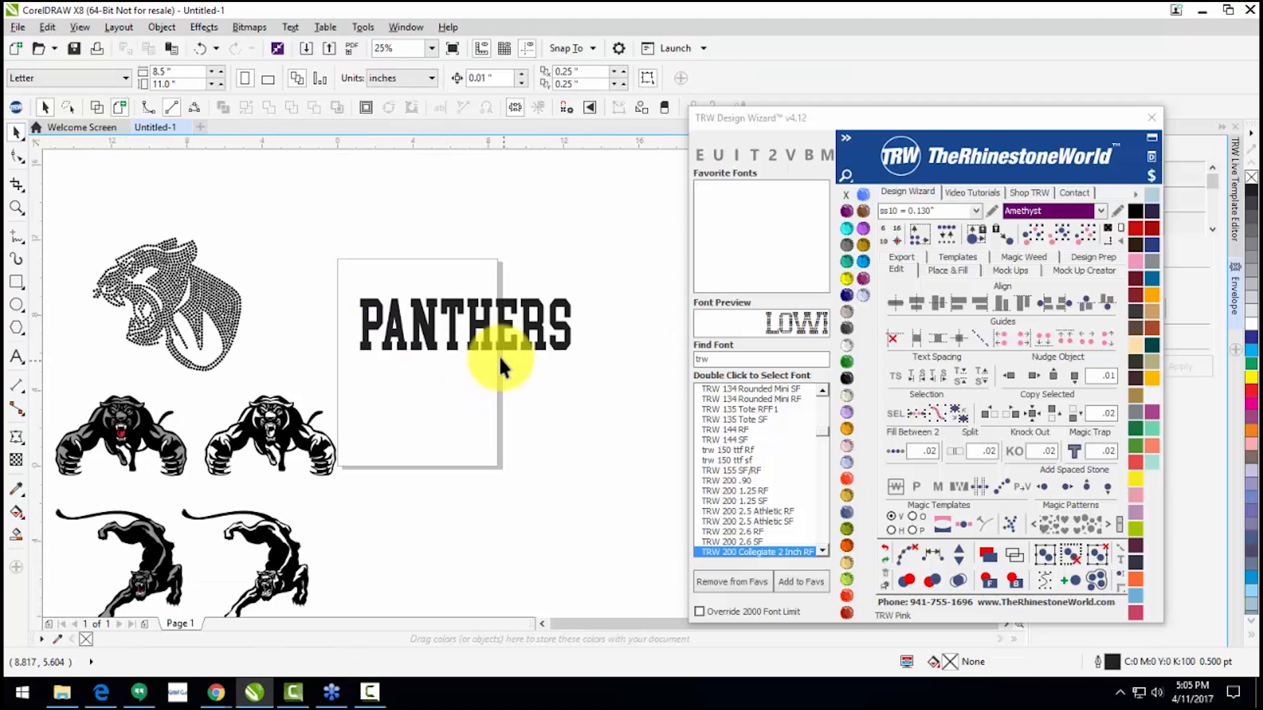
click(481, 326)
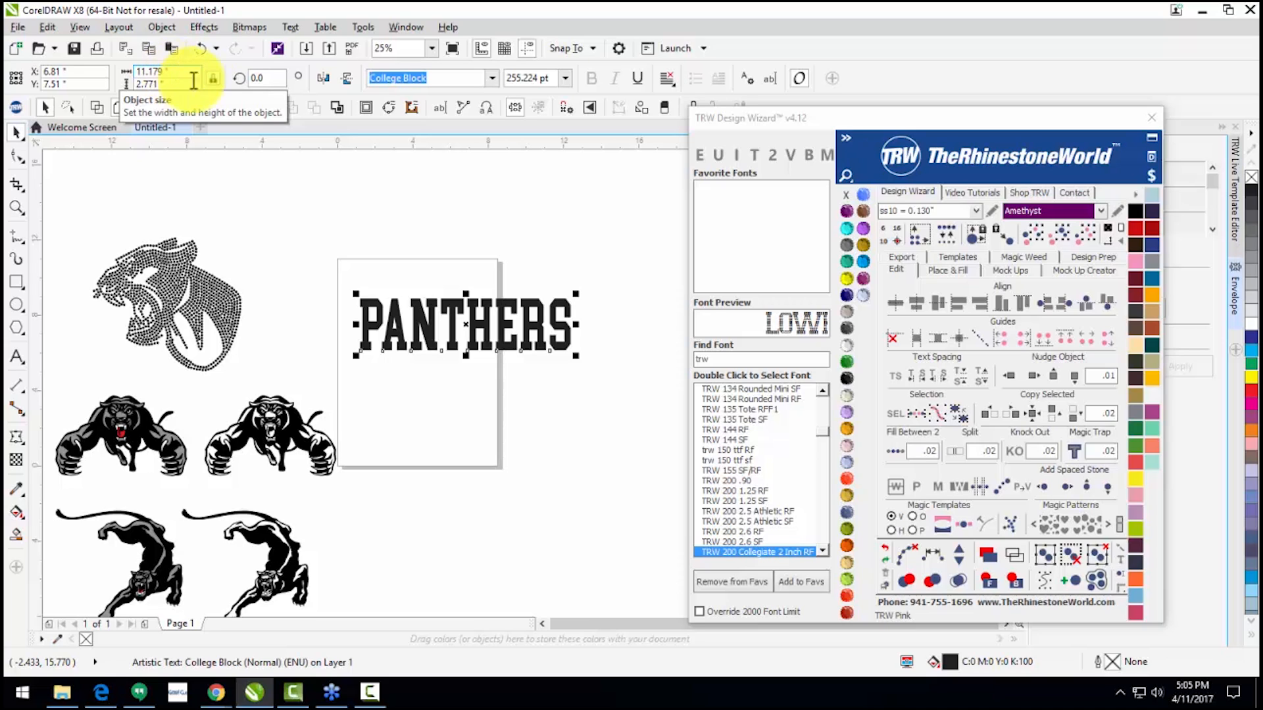
click(539, 379)
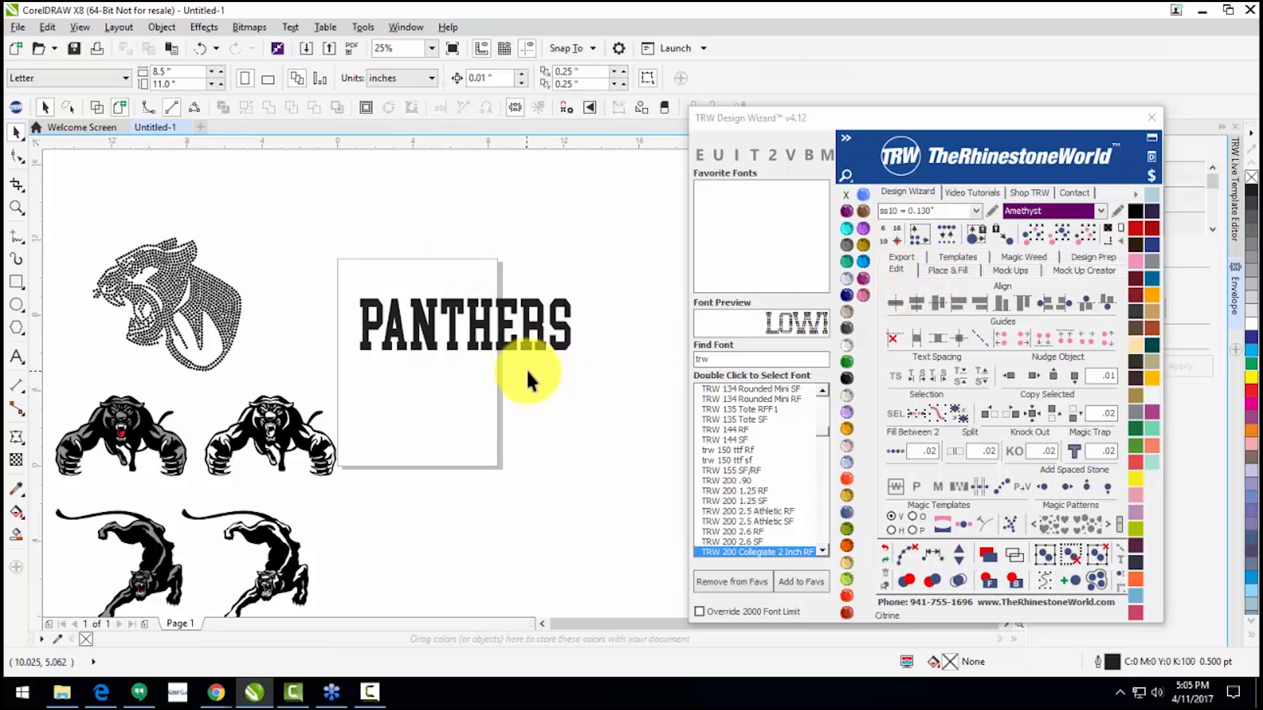
Step: Create an outside Island Fill contour around the PANTHERS text with 1 island and a contour spacing of 0.1
scroll(371, 302, up, 4)
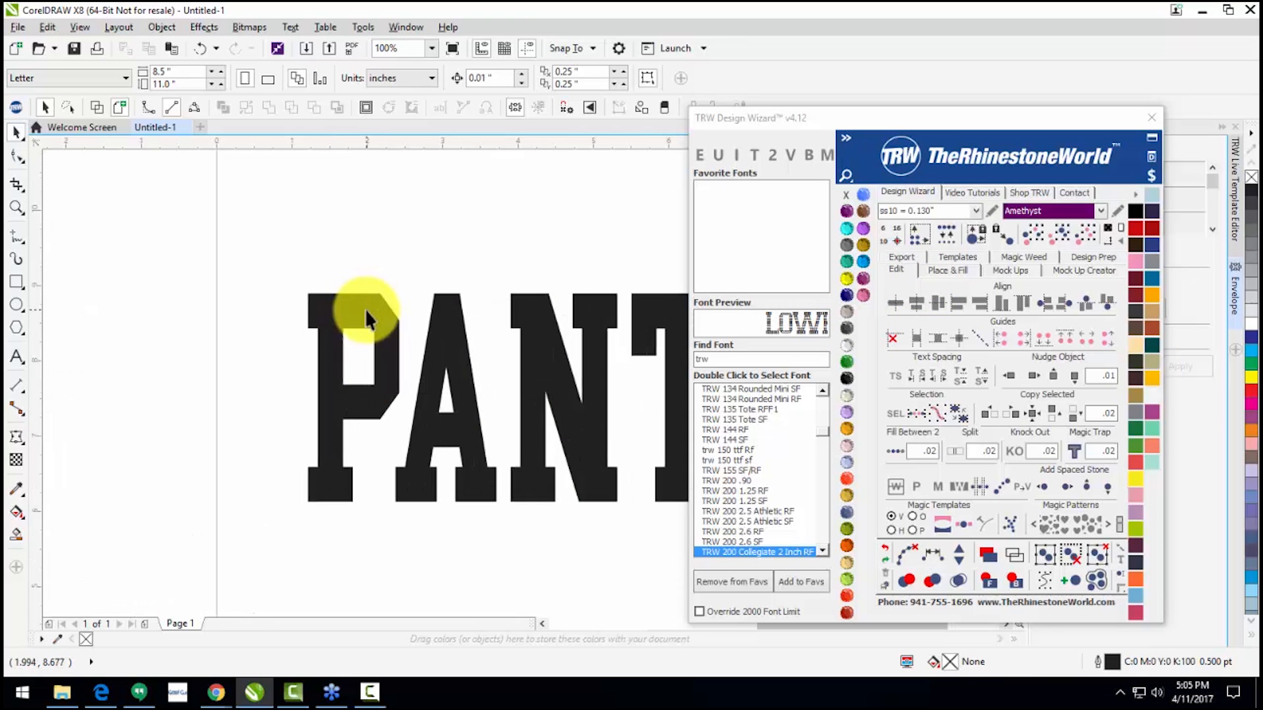
click(366, 309)
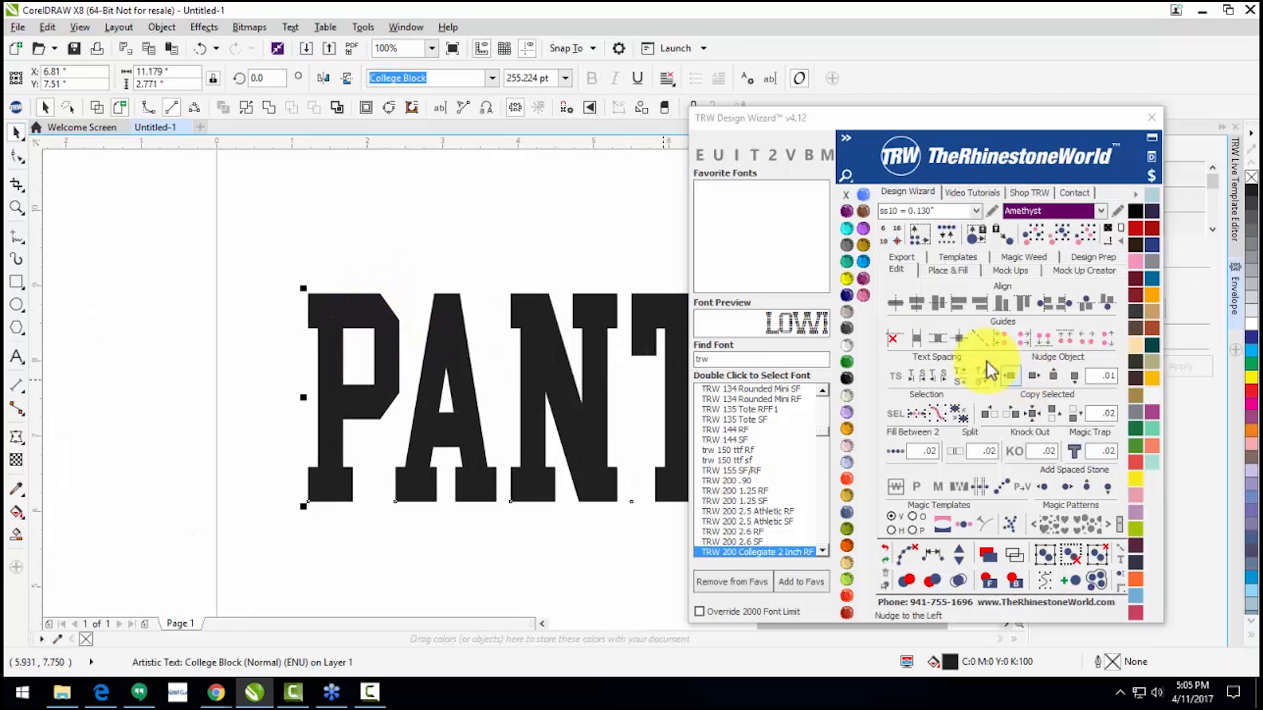
scroll(290, 300, down, 2)
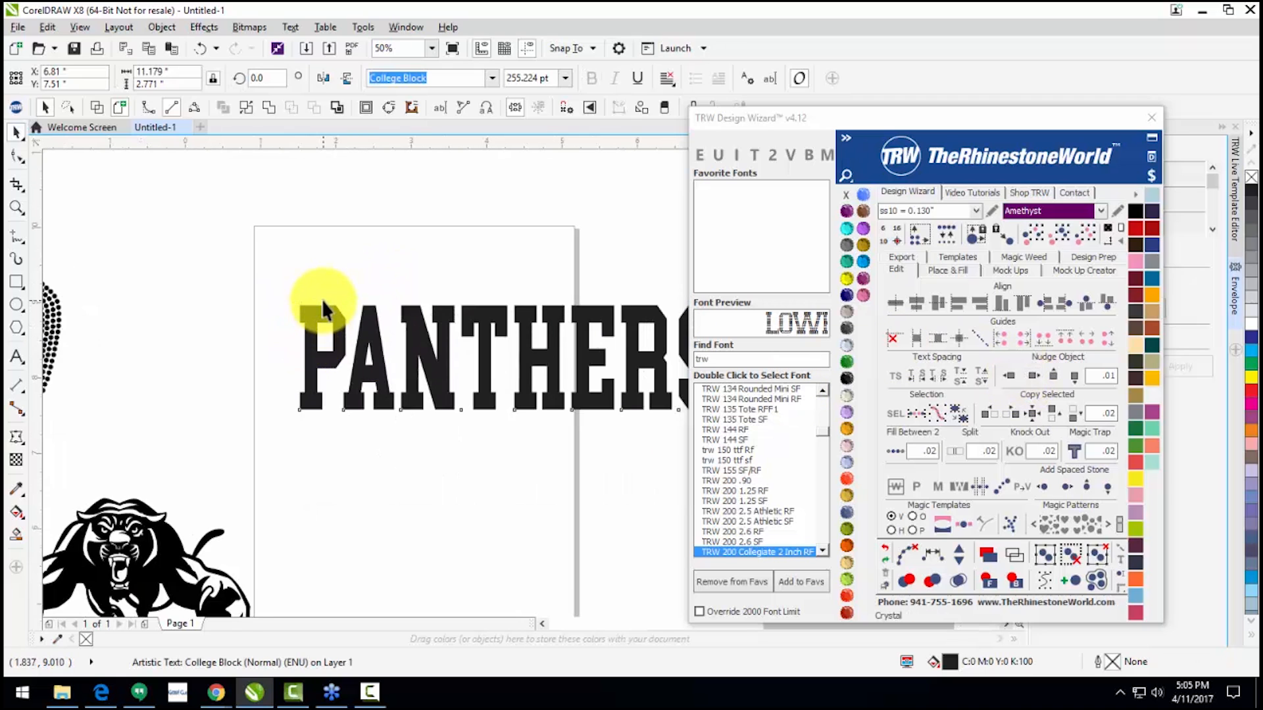
scroll(321, 298, up, 2)
scroll(333, 474, down, 3)
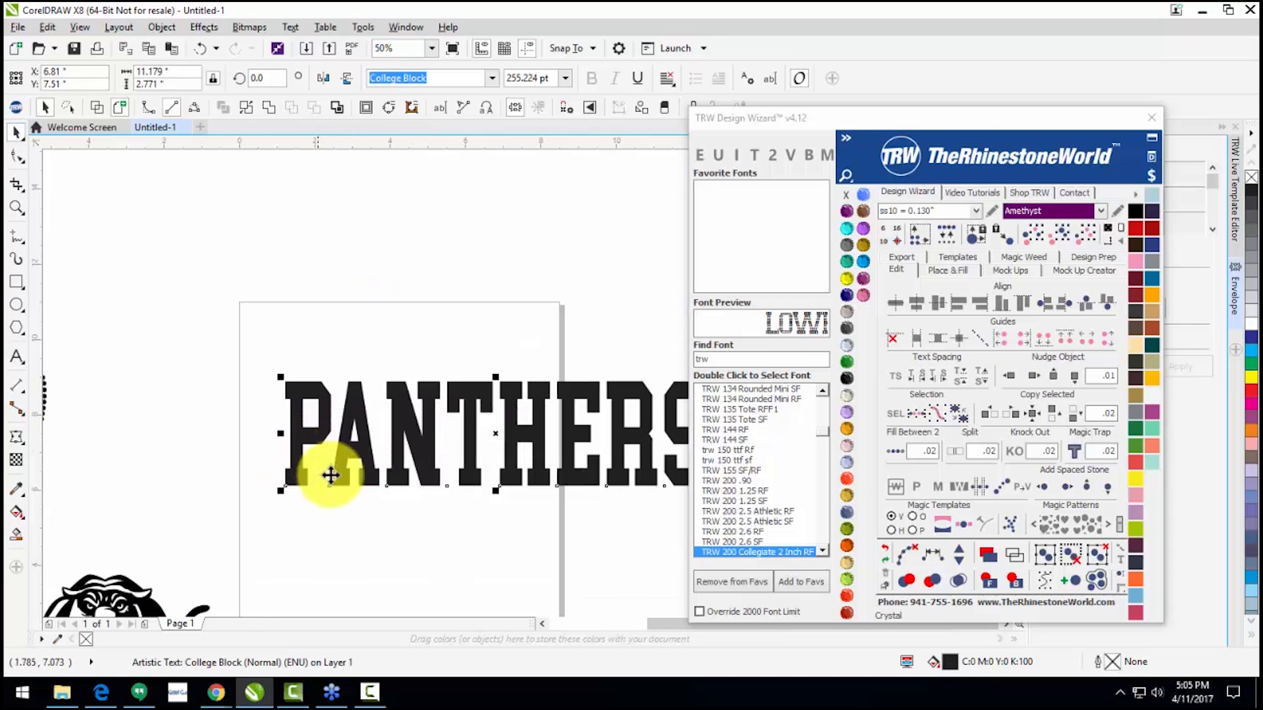
scroll(382, 487, up, 1)
click(948, 269)
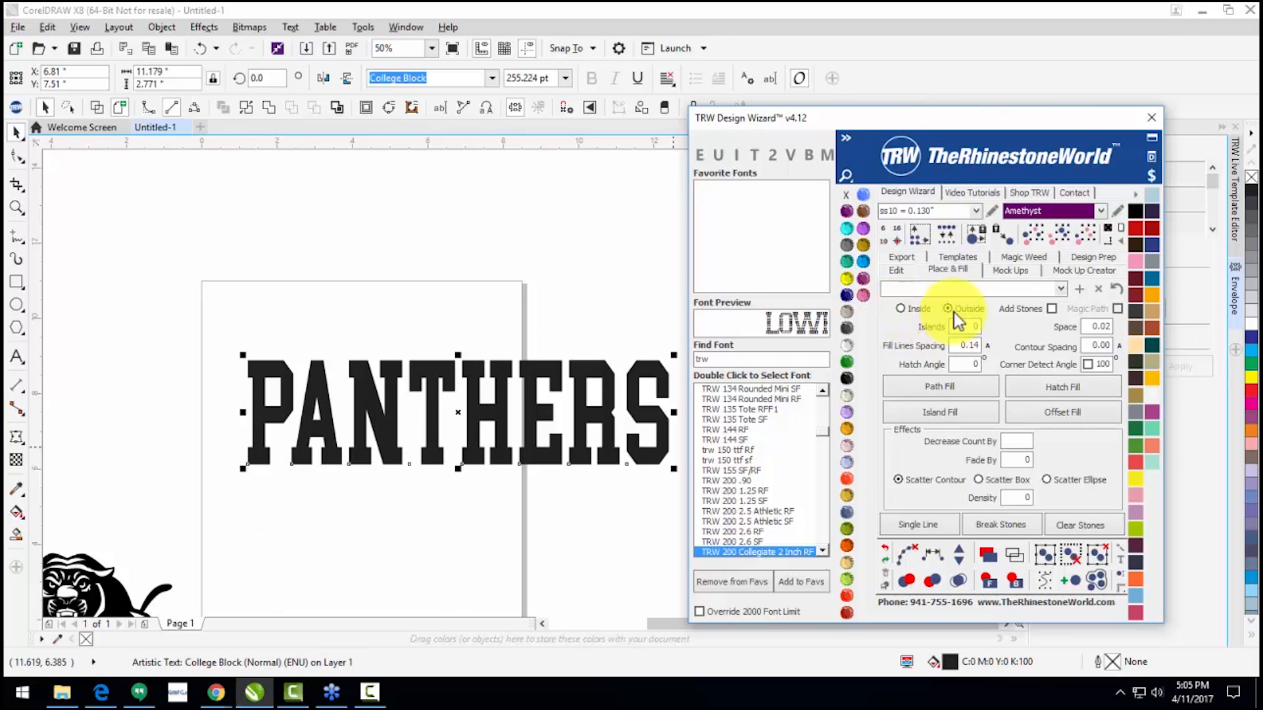
click(986, 326)
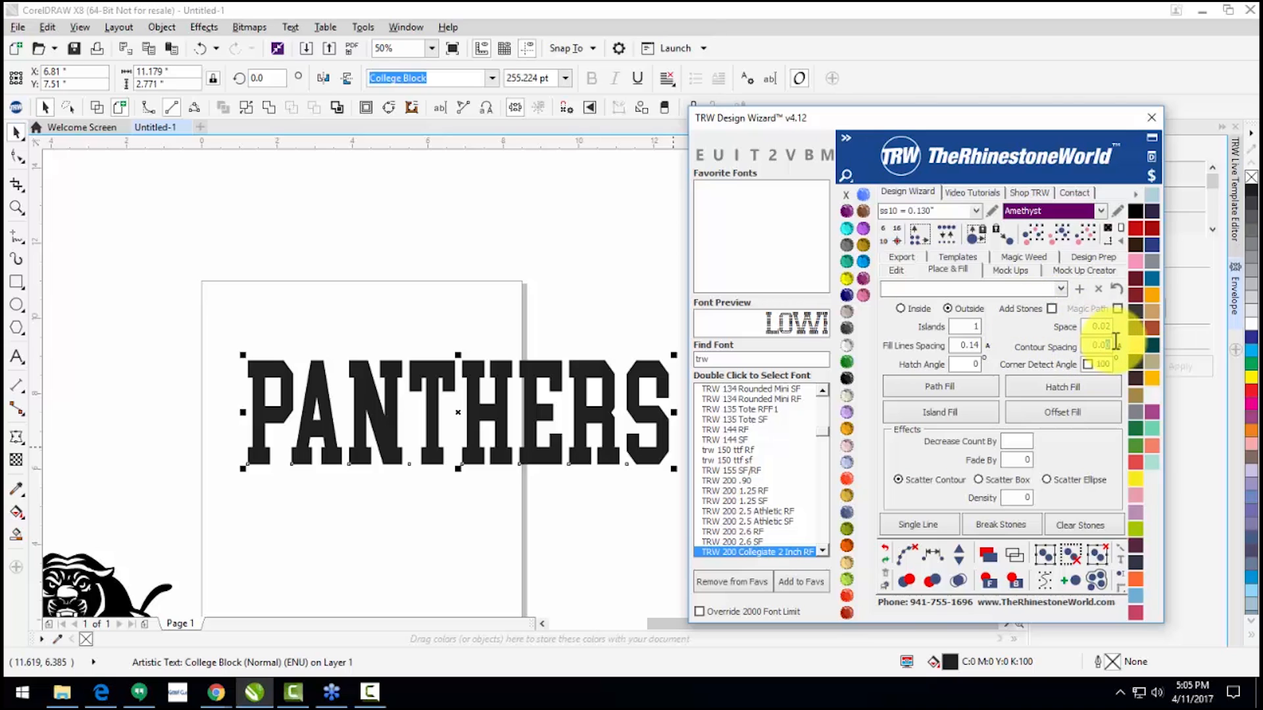
key(BackSpace)
key(BackSpace)
text(1)
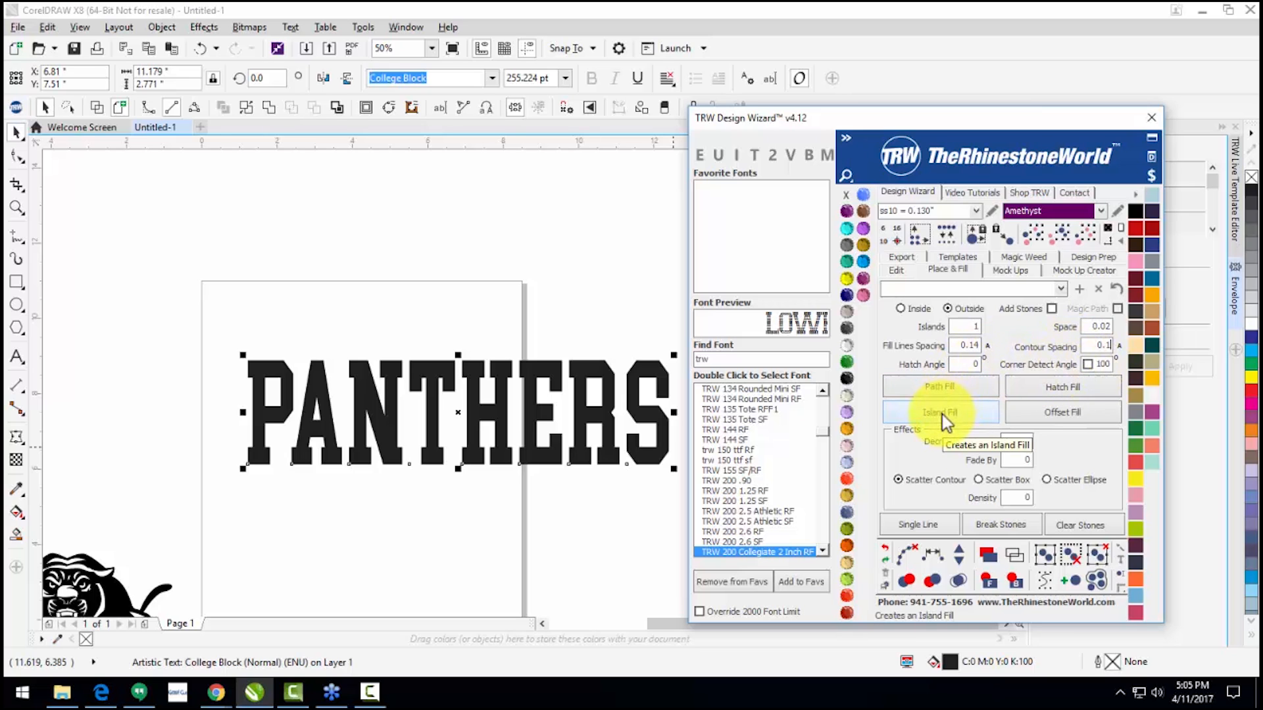
click(349, 329)
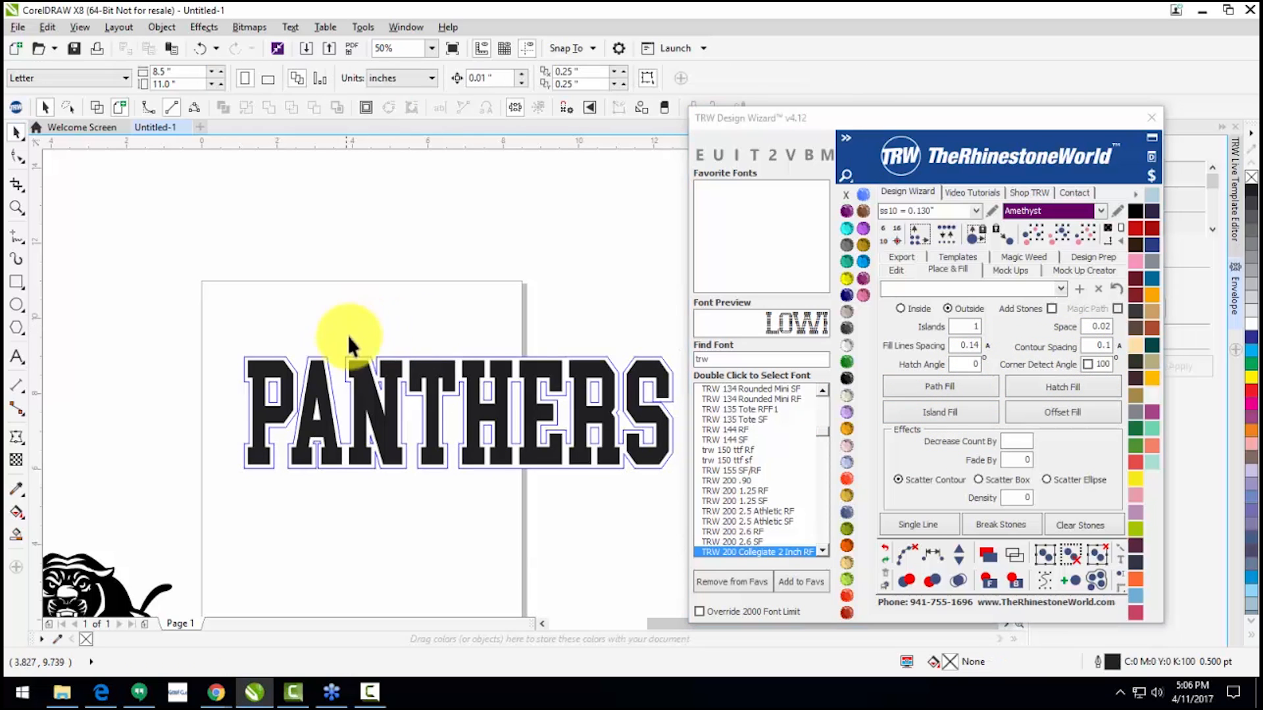
Step: Fill the new contour around the PANTHERS text with Aquamarine
scroll(467, 372, up, 2)
click(448, 356)
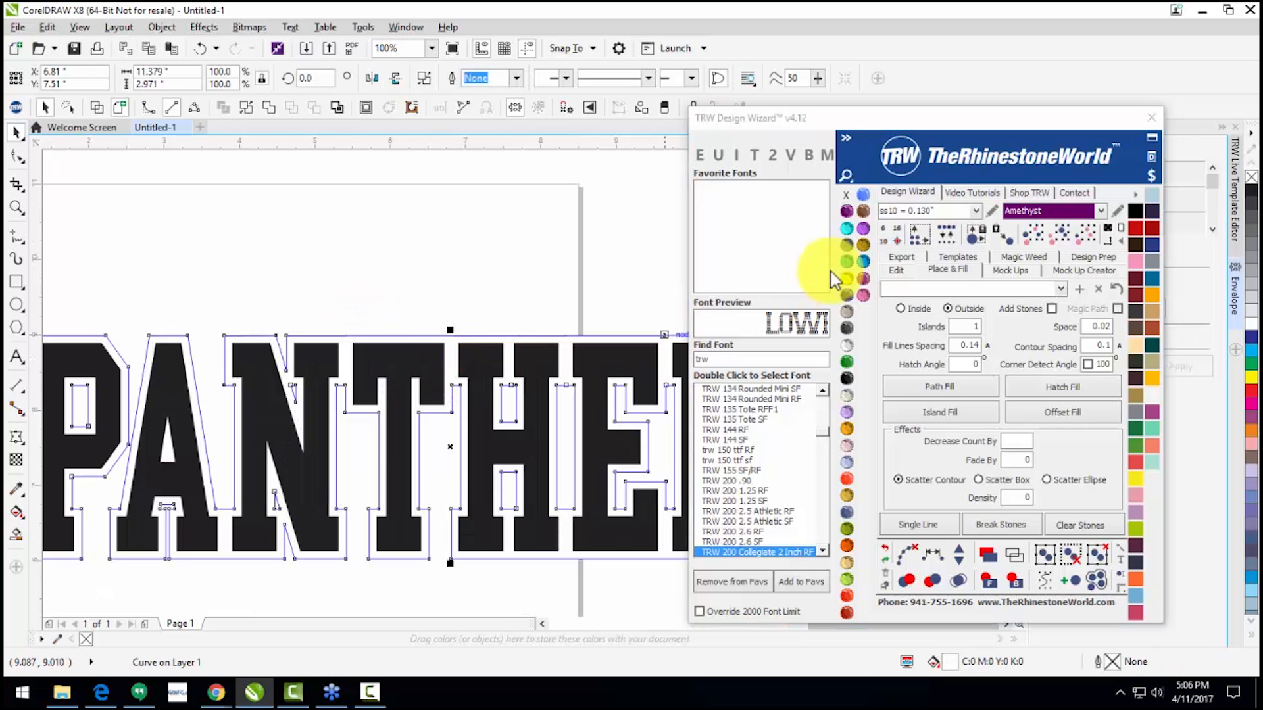
click(845, 229)
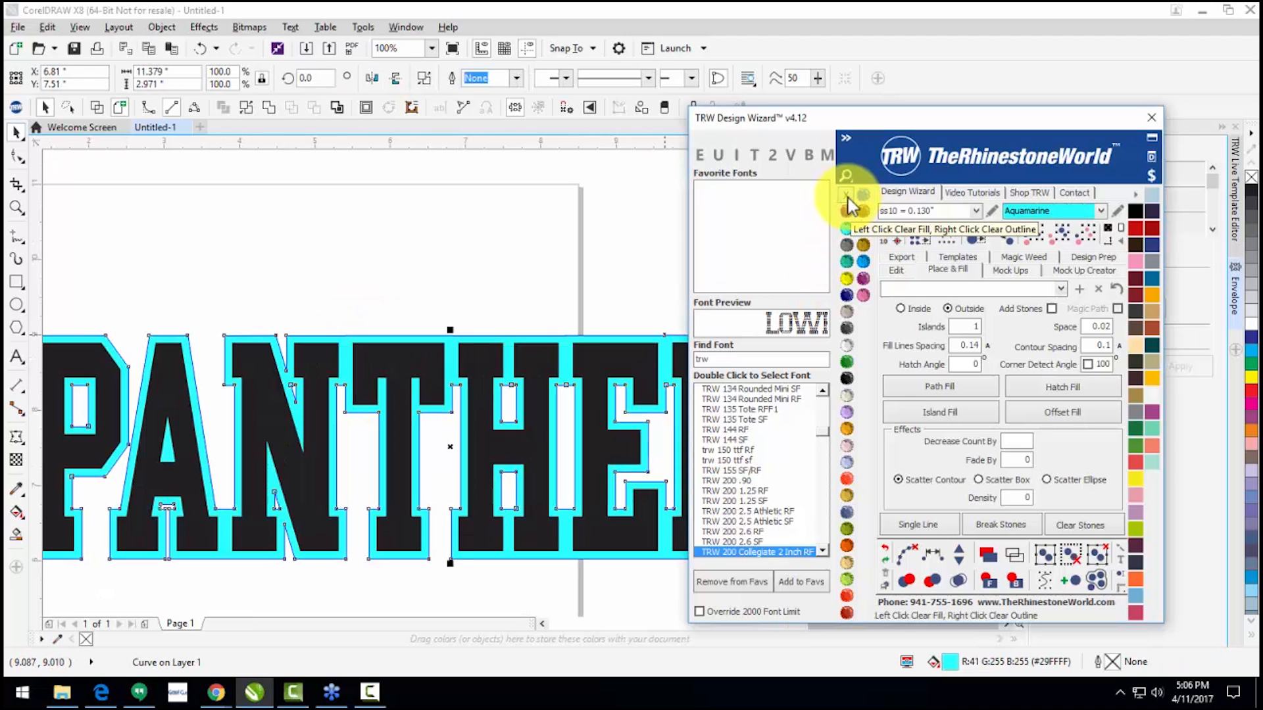
click(429, 267)
scroll(436, 290, down, 2)
scroll(398, 342, up, 2)
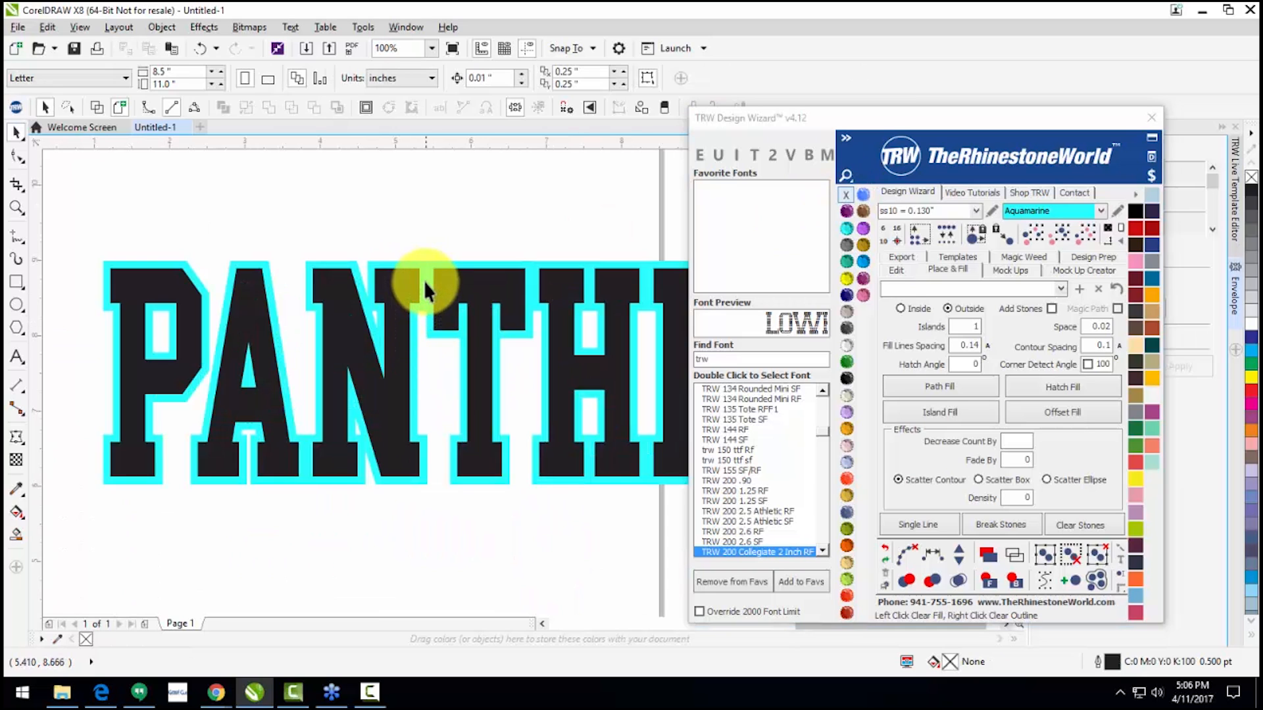
Step: Try moving the Aquamarine contour up off the PANTHERS lettering, and undo the move
click(424, 272)
drag(423, 273, 437, 191)
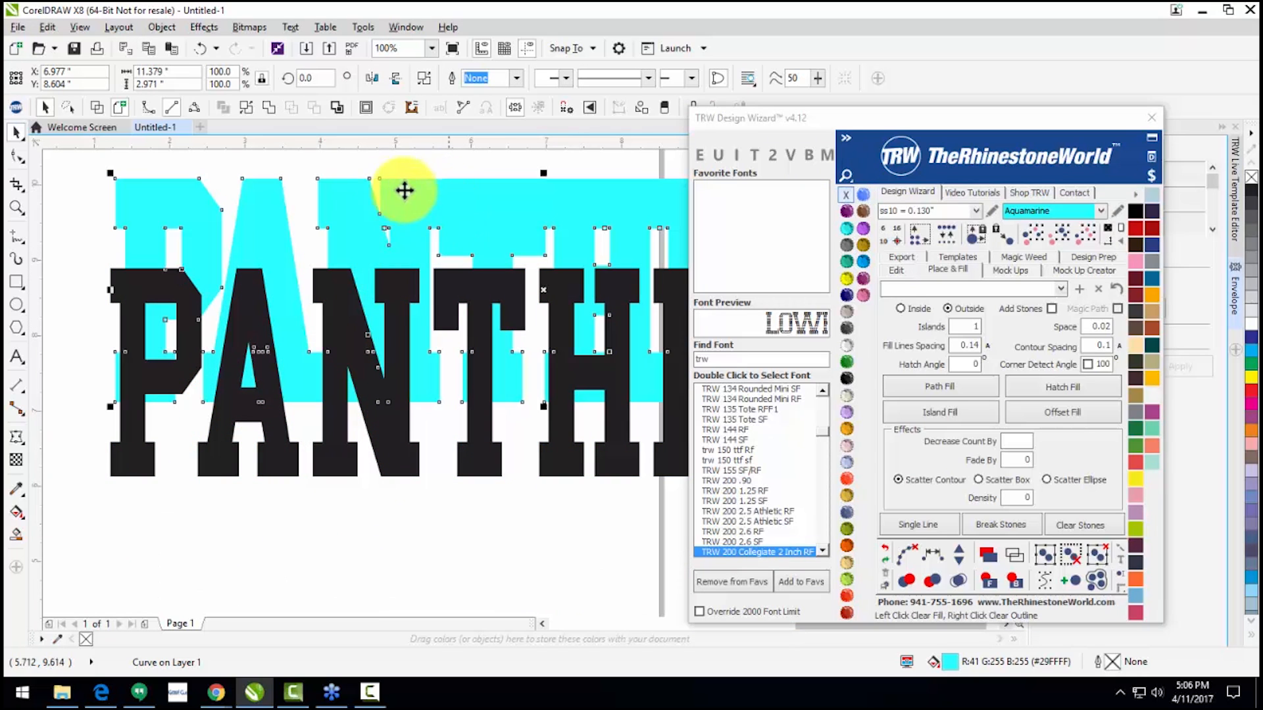
key(ctrl+z)
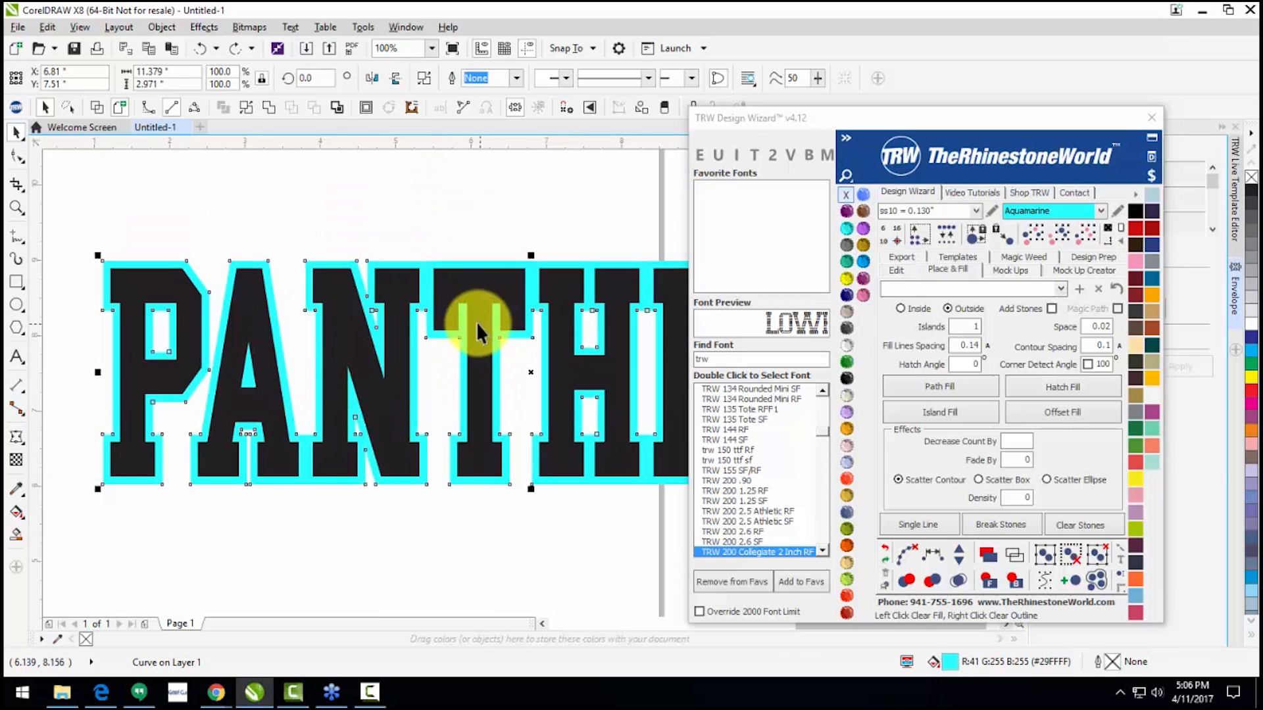
Step: Create a second outside Island Fill contour around the Aquamarine one with 0.1 spacing and fill it with Amethyst
click(928, 414)
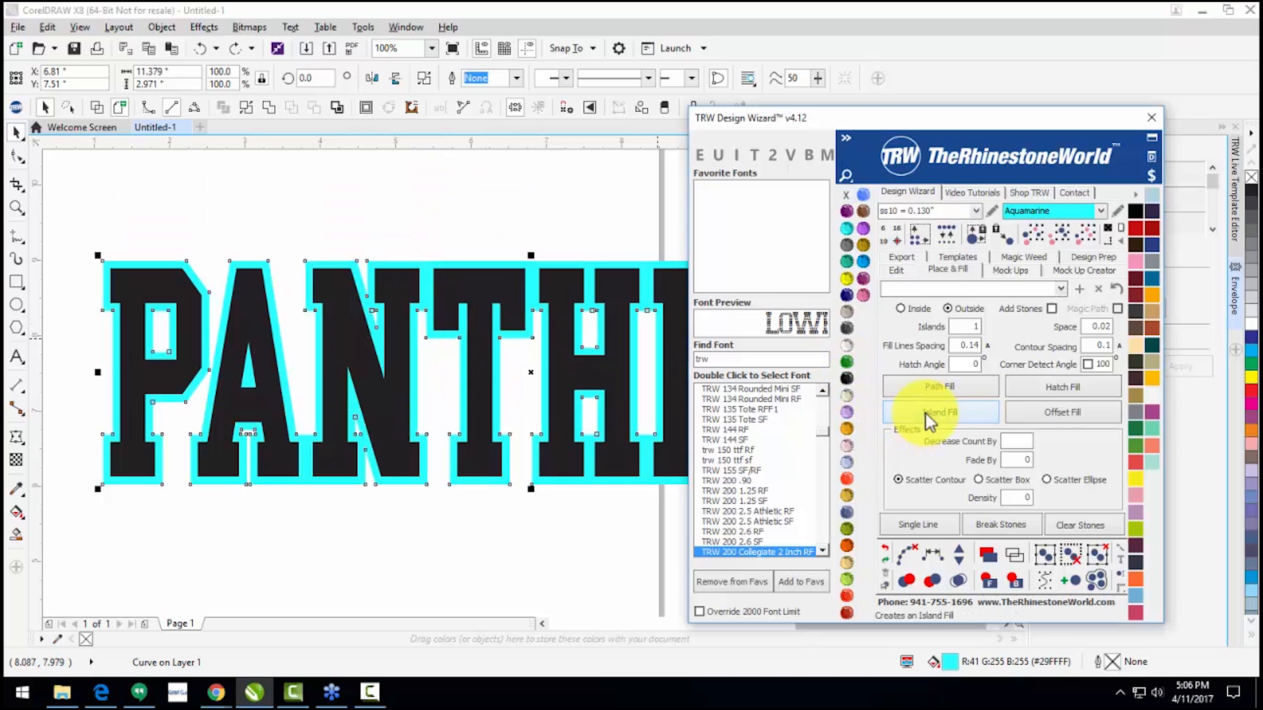
click(403, 223)
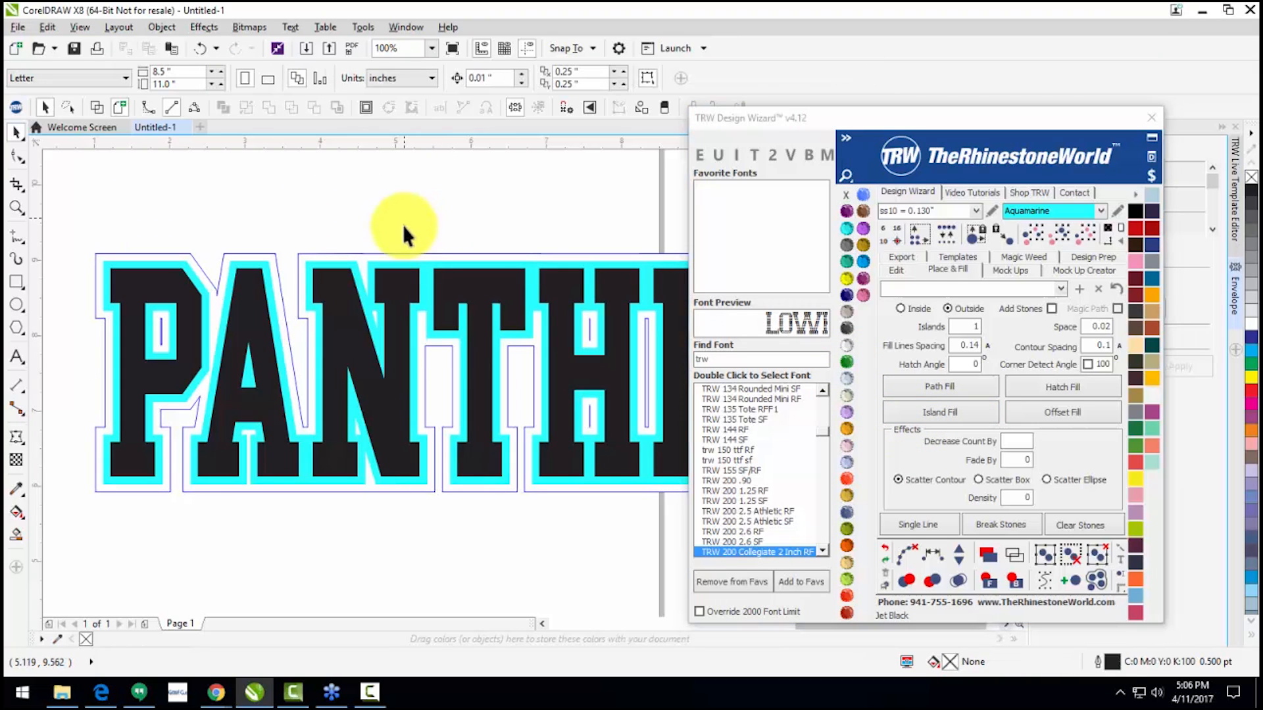
click(429, 254)
click(845, 215)
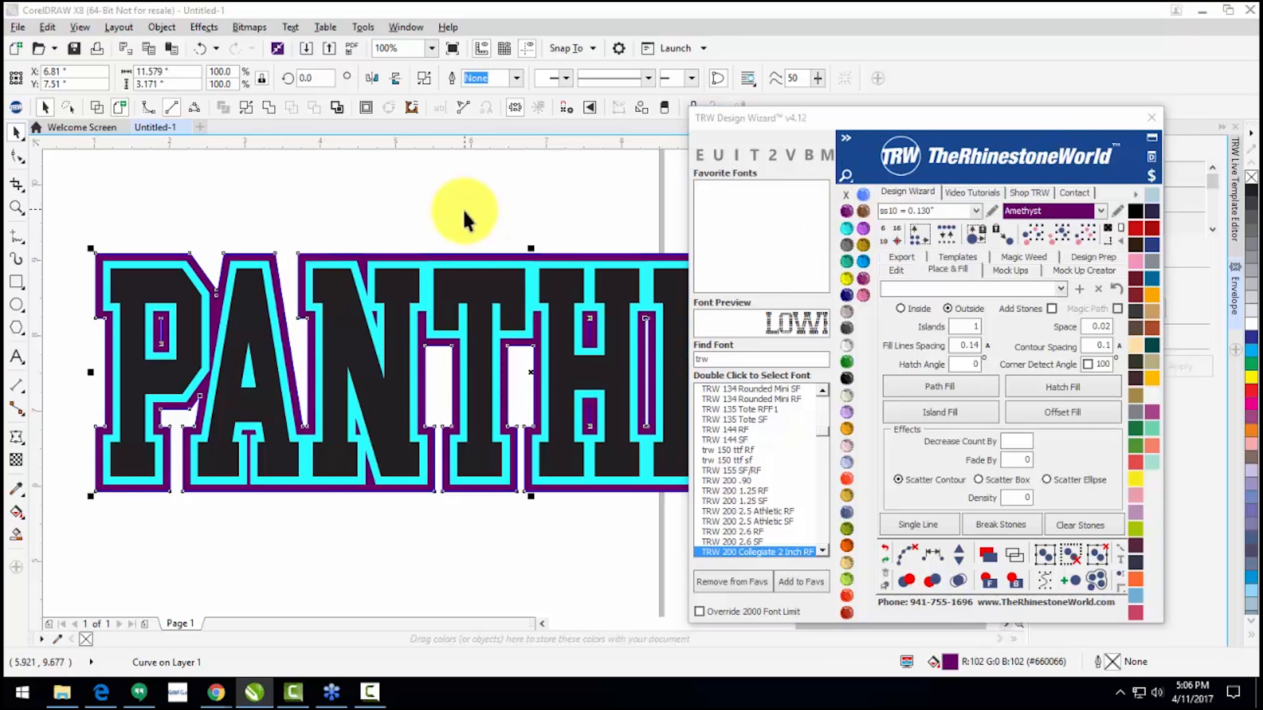
click(463, 208)
Step: Examine the Aquamarine and Amethyst contours around the PANTHERS lettering up close
scroll(421, 316, down, 1)
scroll(375, 293, up, 2)
scroll(419, 264, down, 2)
click(417, 348)
drag(406, 344, 453, 212)
click(453, 212)
scroll(474, 243, up, 2)
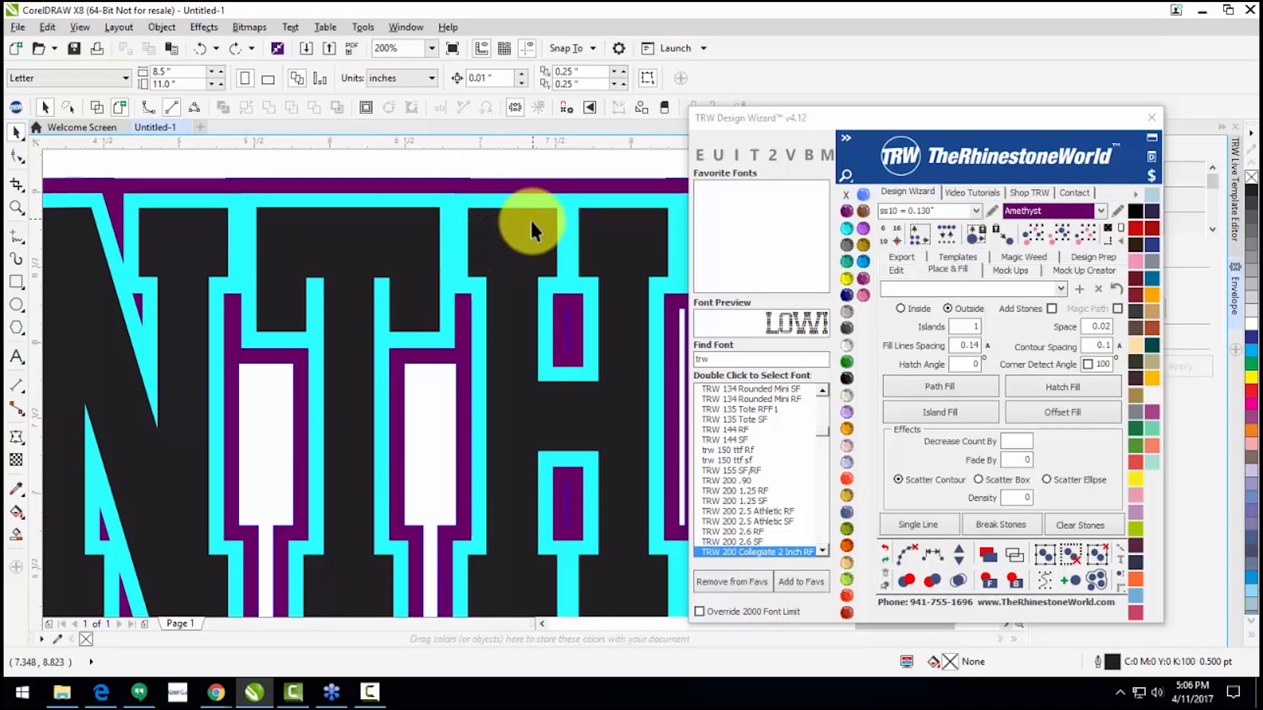
scroll(506, 250, down, 1)
scroll(494, 248, down, 1)
scroll(488, 238, up, 1)
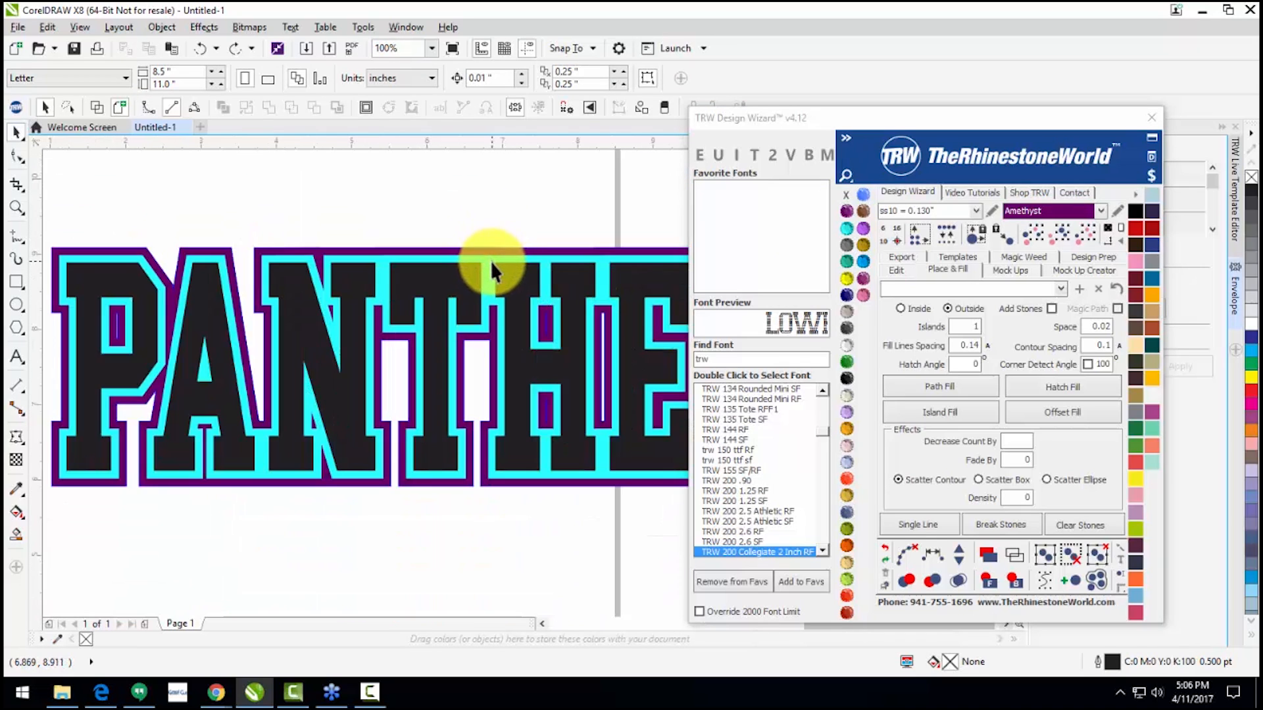
Step: Cut the Aquamarine contour out of the Amethyst contour behind it with Back Minus Front
click(488, 262)
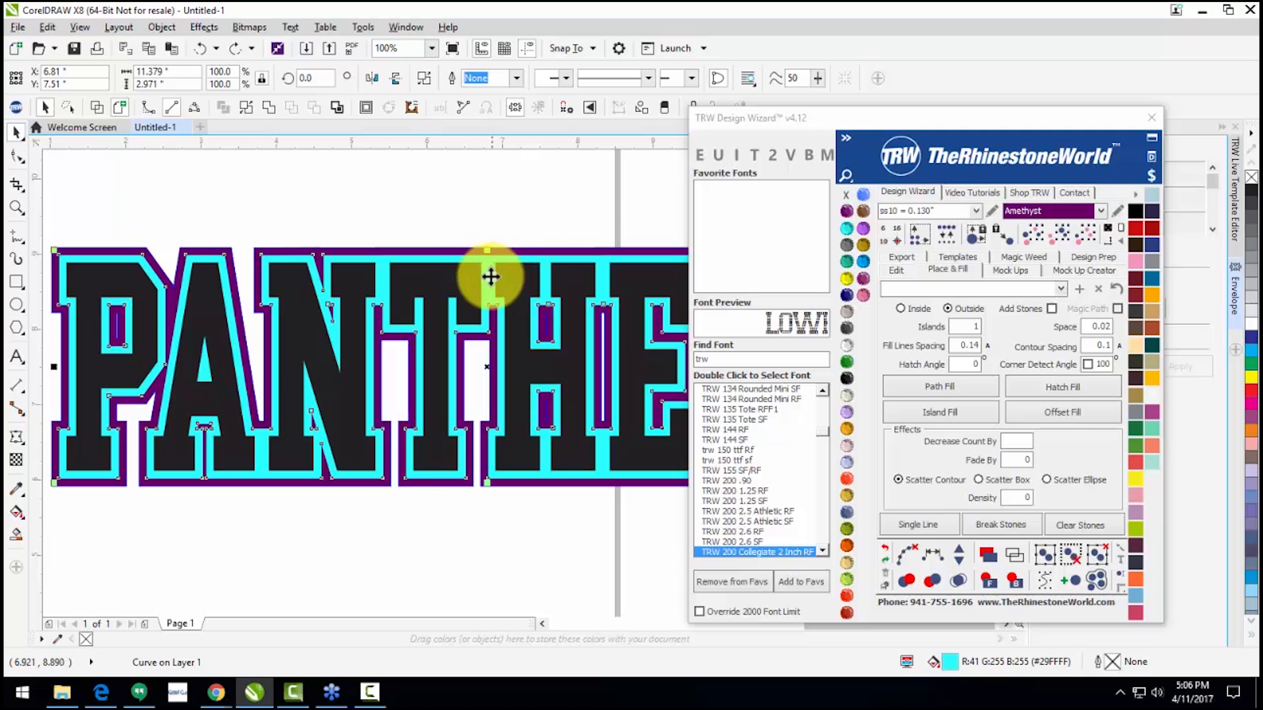
shift+click(523, 249)
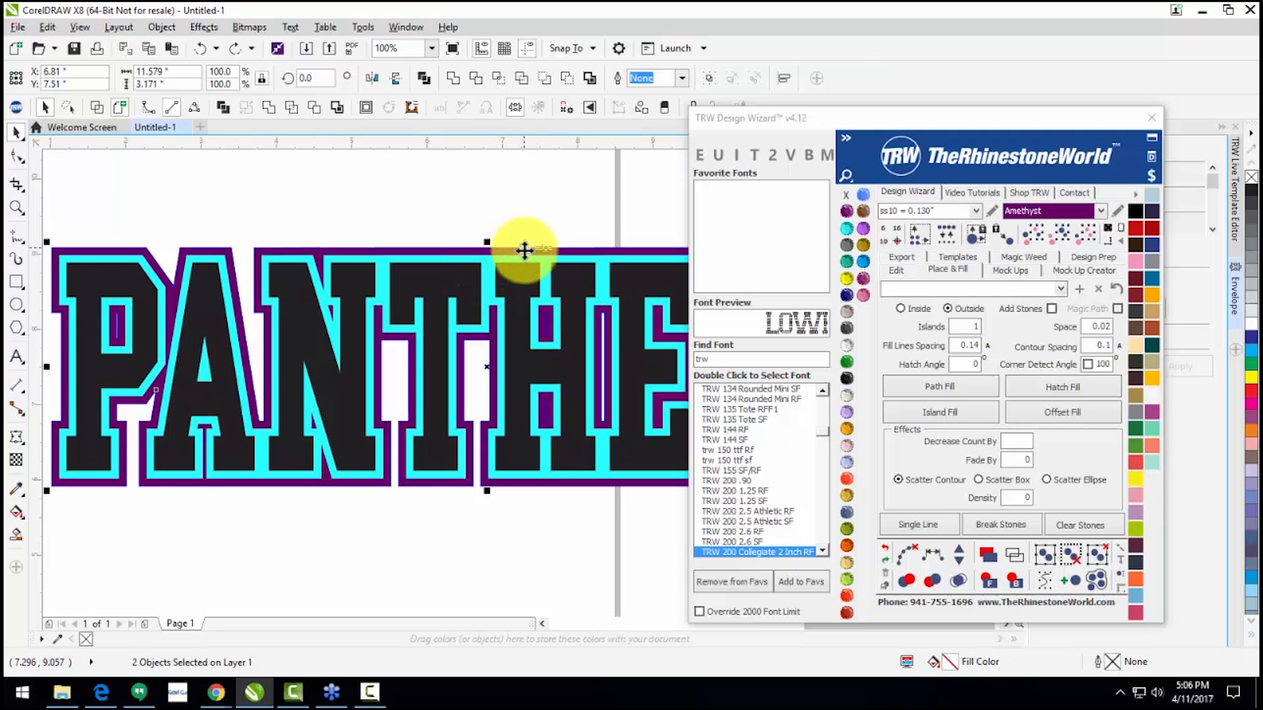
click(566, 79)
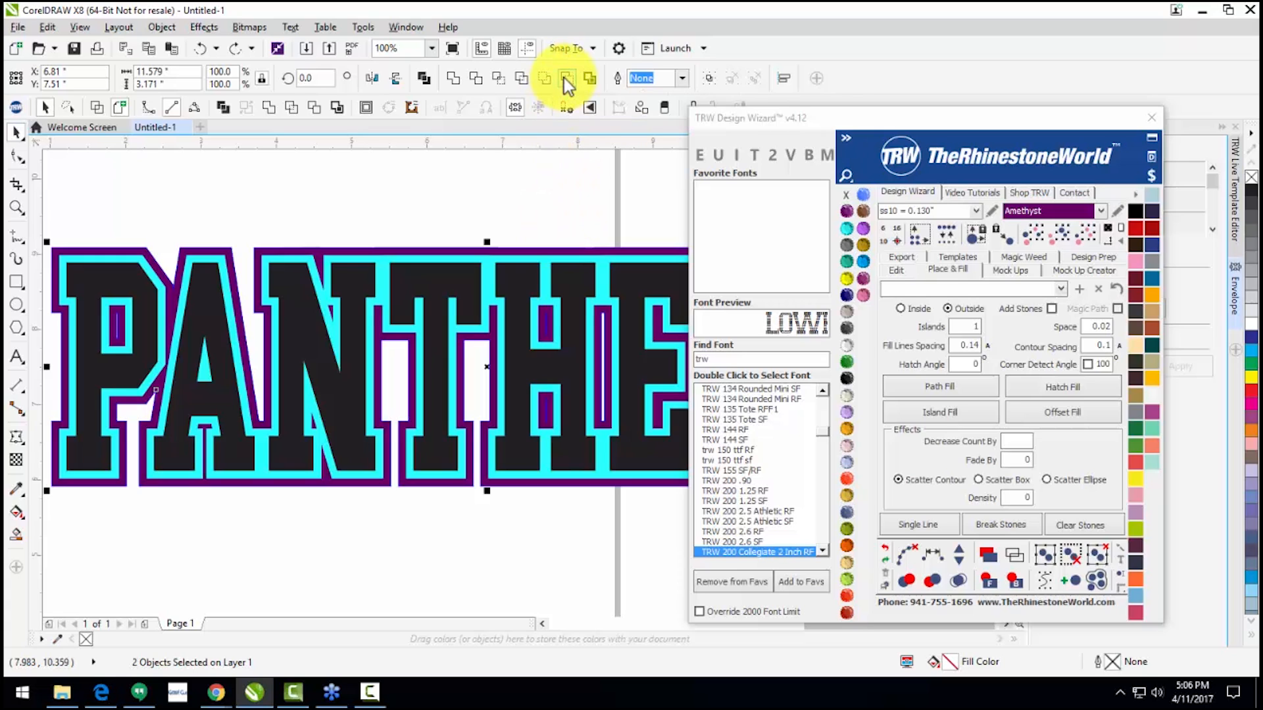
click(502, 225)
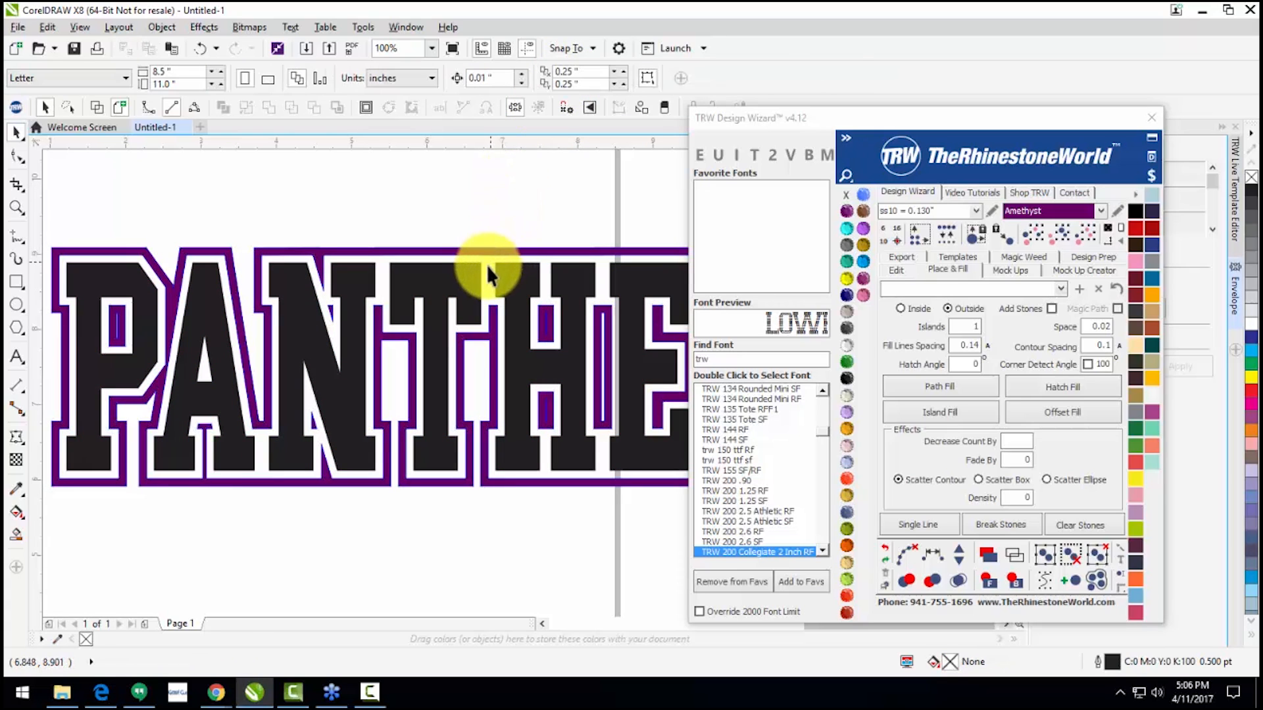
Step: Clear the fill of the outer contour ring and refill it with Amethyst
click(467, 333)
click(845, 195)
click(484, 195)
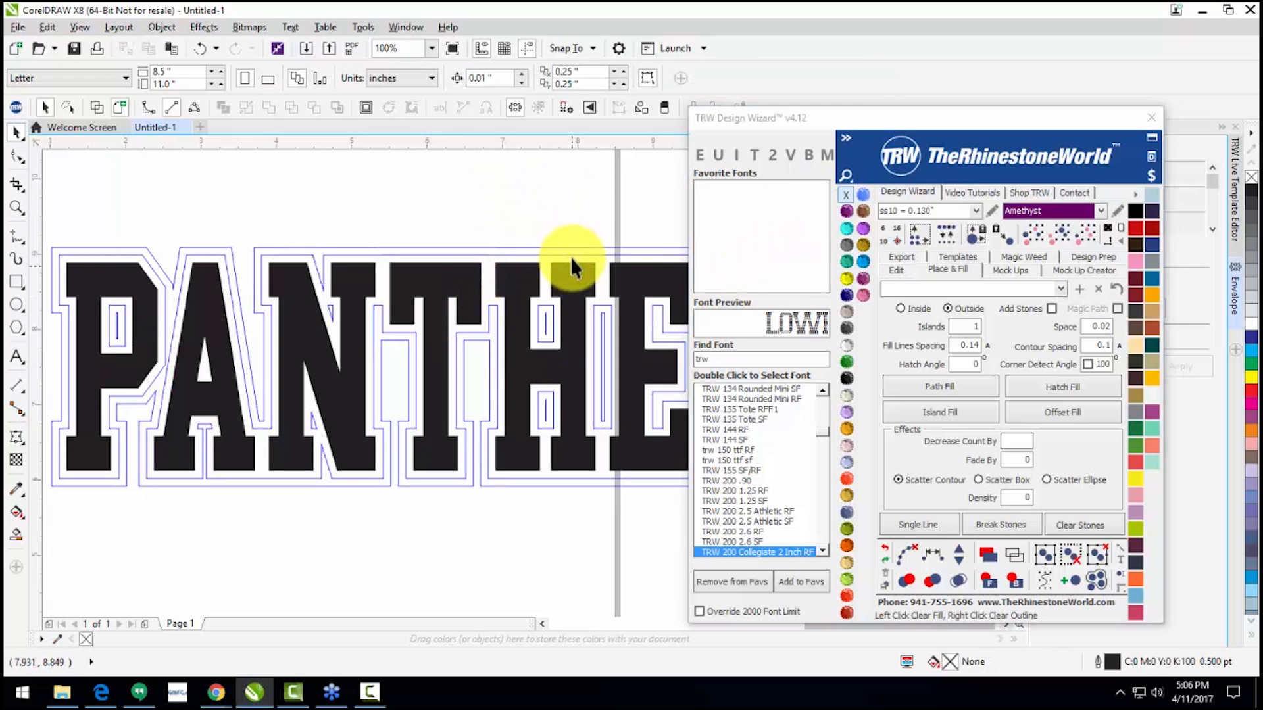
click(847, 211)
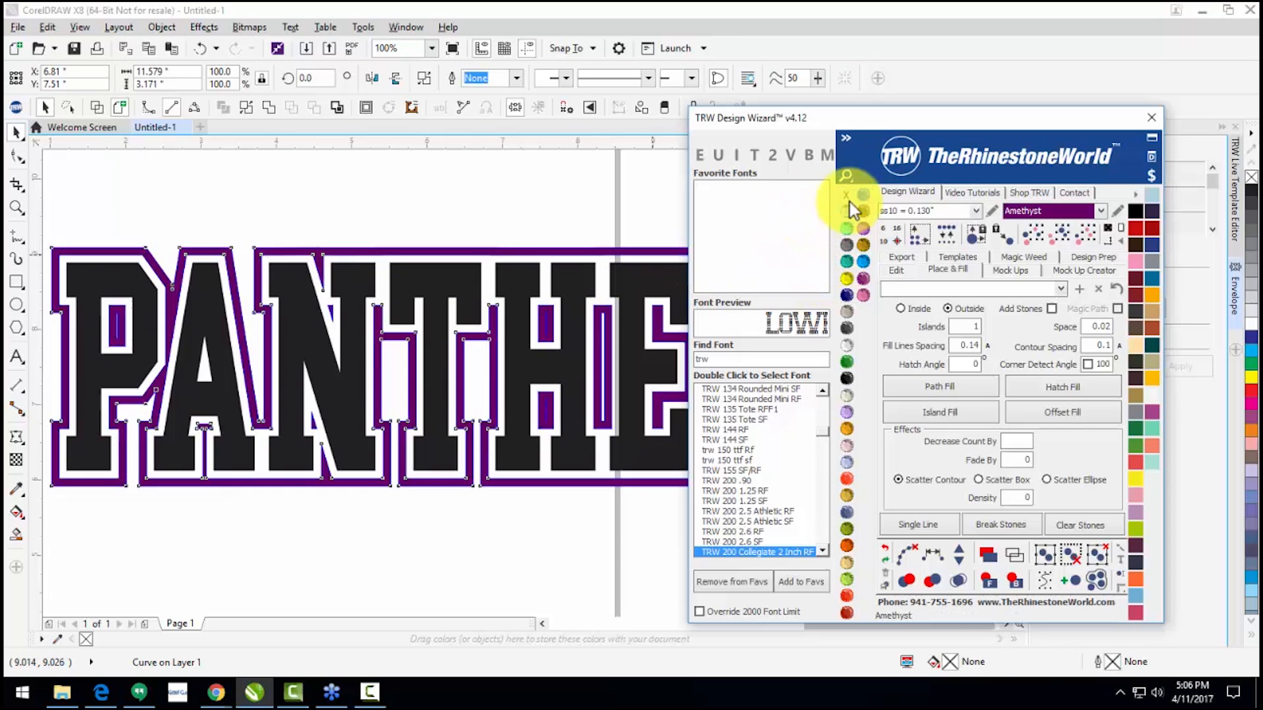
click(454, 207)
scroll(400, 253, down, 1)
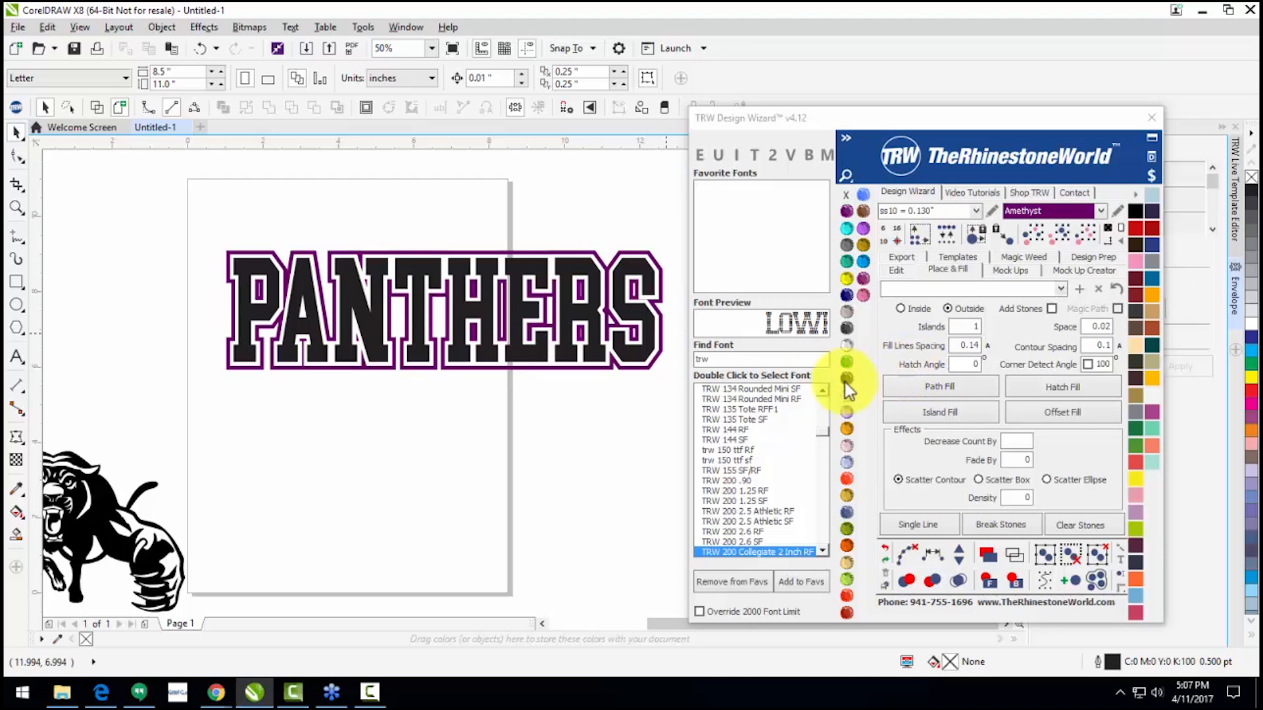
Step: Edit the Amethyst contour's nodes at the middle of the S to thicken its thin sliver of outline
scroll(630, 294, up, 1)
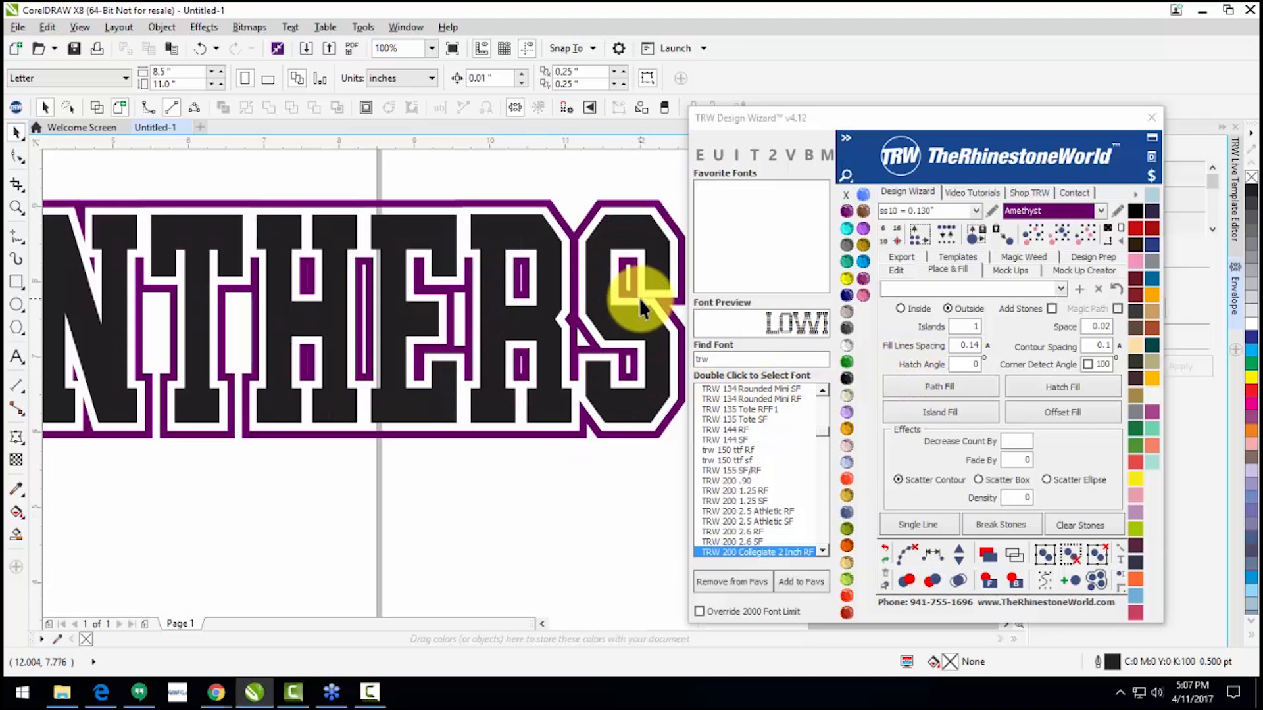
scroll(638, 297, up, 1)
scroll(657, 294, up, 1)
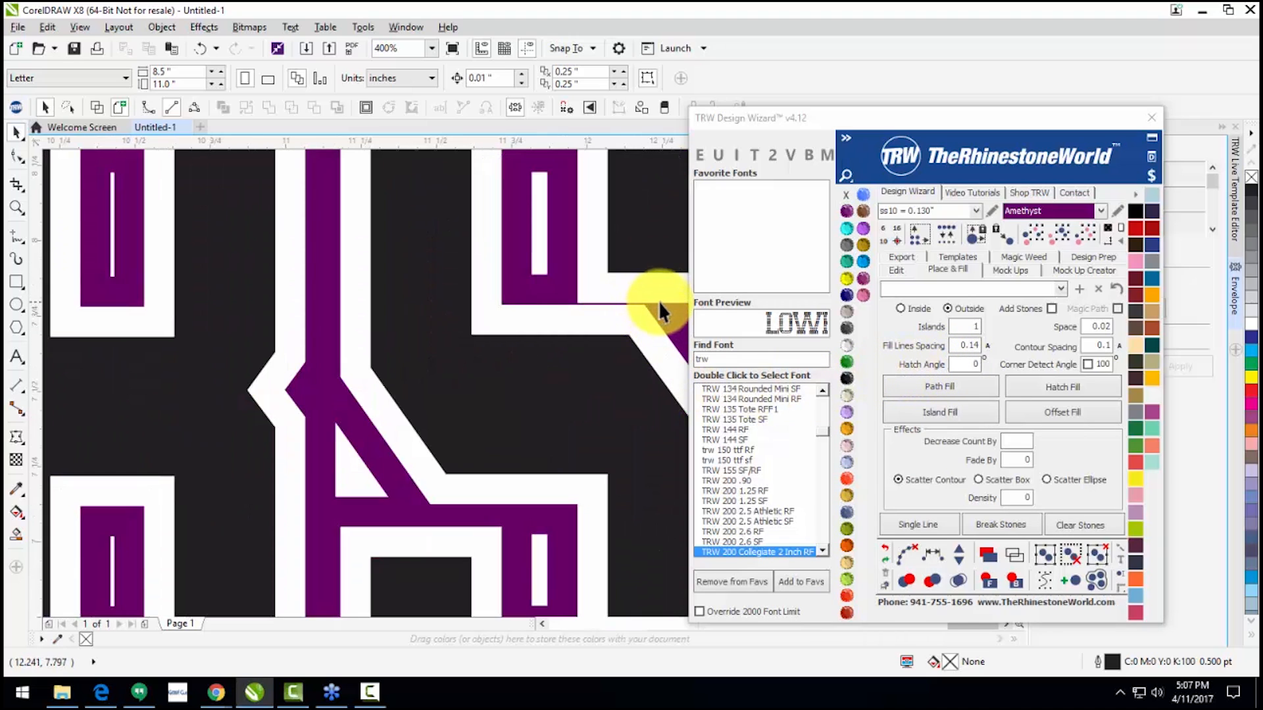
scroll(658, 301, up, 1)
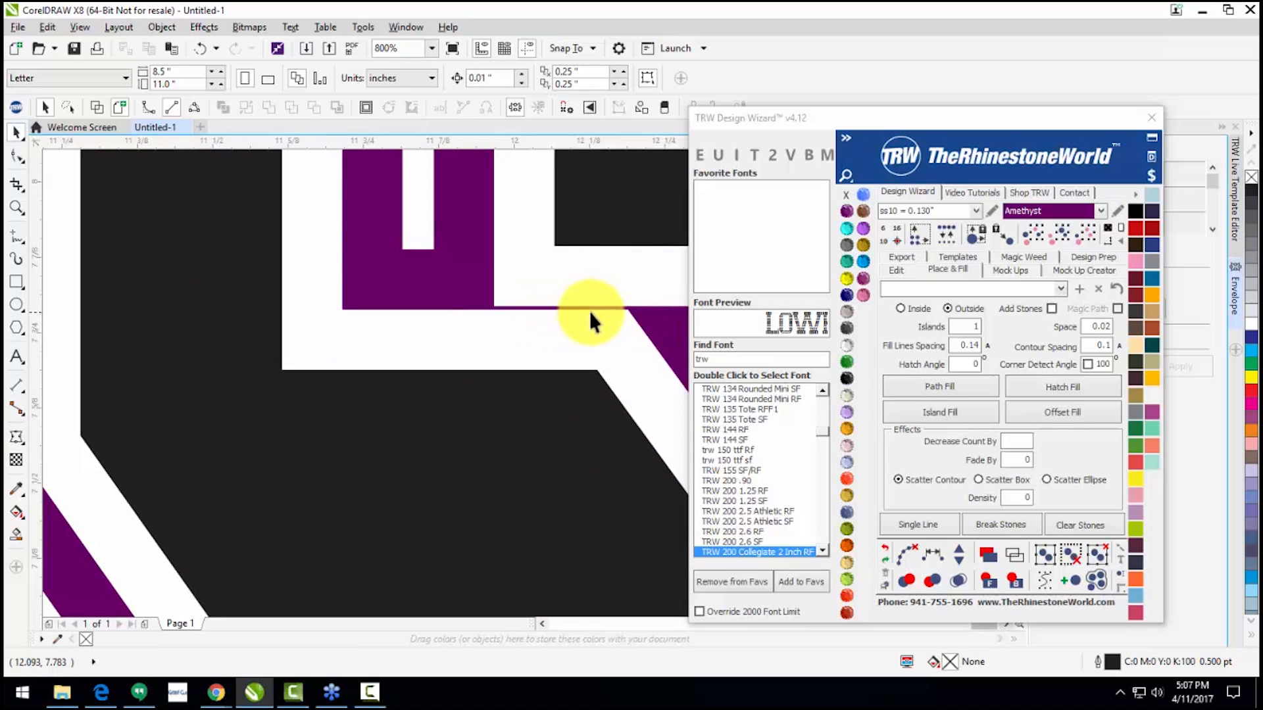
scroll(598, 332, down, 3)
scroll(598, 329, up, 2)
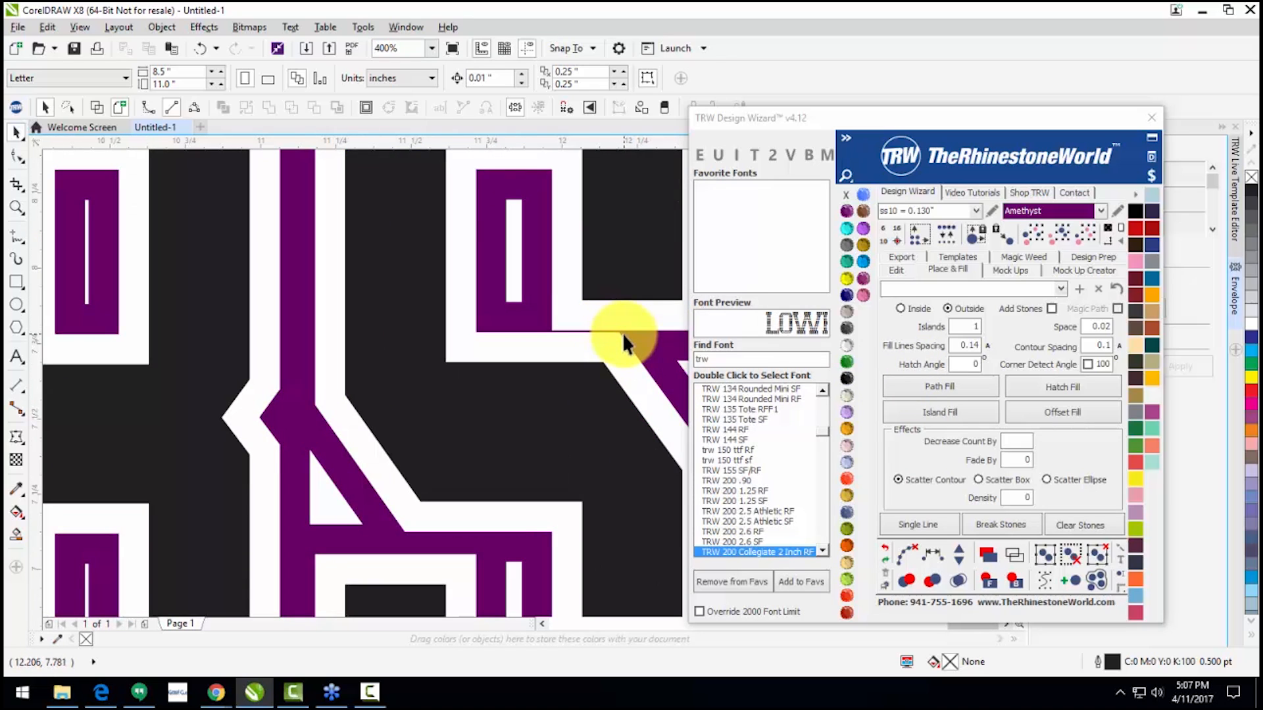
double_click(622, 331)
scroll(557, 326, down, 3)
scroll(556, 326, up, 4)
drag(545, 331, 565, 308)
scroll(509, 316, down, 1)
scroll(579, 324, down, 3)
scroll(563, 322, up, 4)
scroll(564, 309, down, 1)
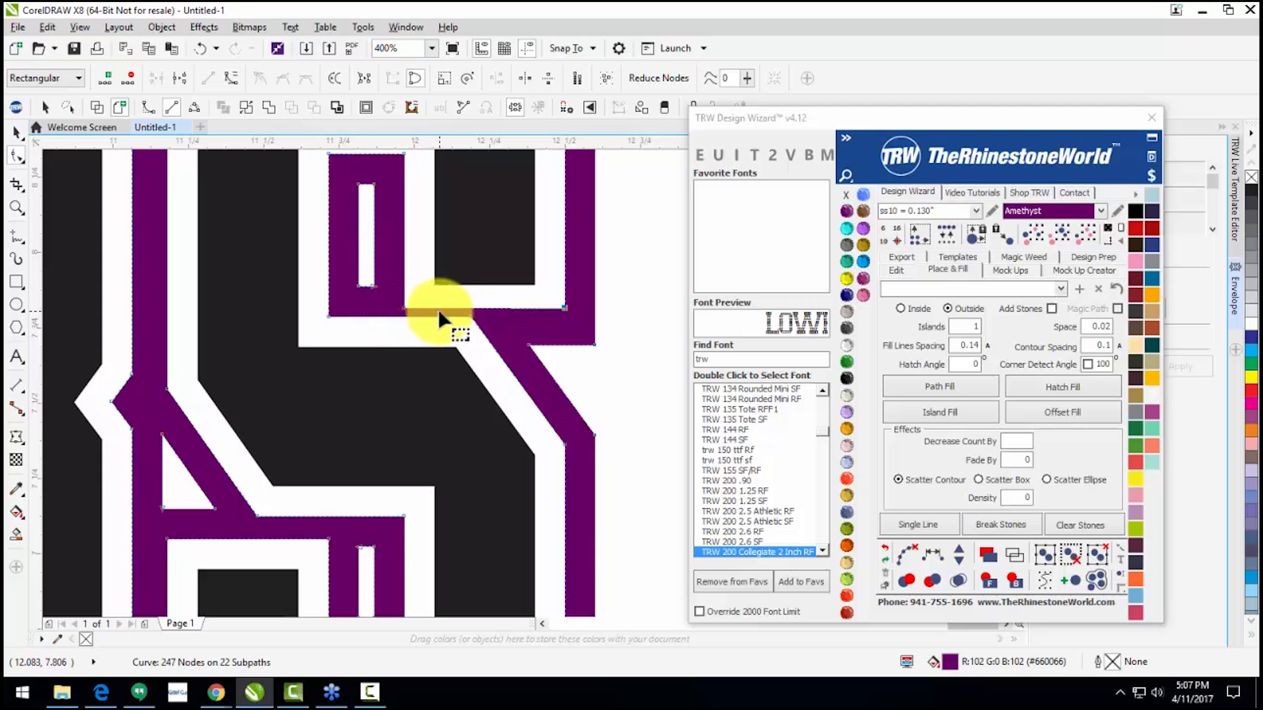
Step: Raise the two end nodes of the thin contour section in the S to widen it and level its upper edge
scroll(403, 309, up, 1)
drag(397, 309, 398, 298)
scroll(475, 309, down, 1)
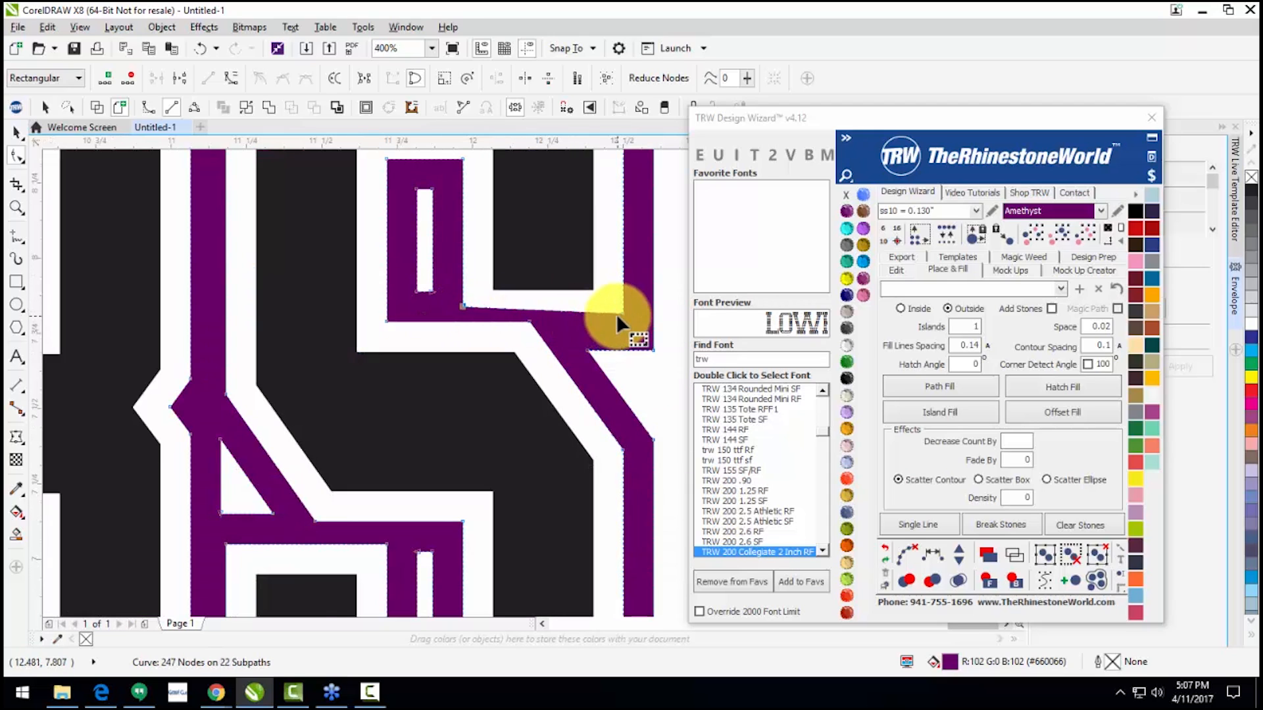
drag(622, 310, 621, 305)
scroll(621, 306, down, 2)
key(Escape)
key(space)
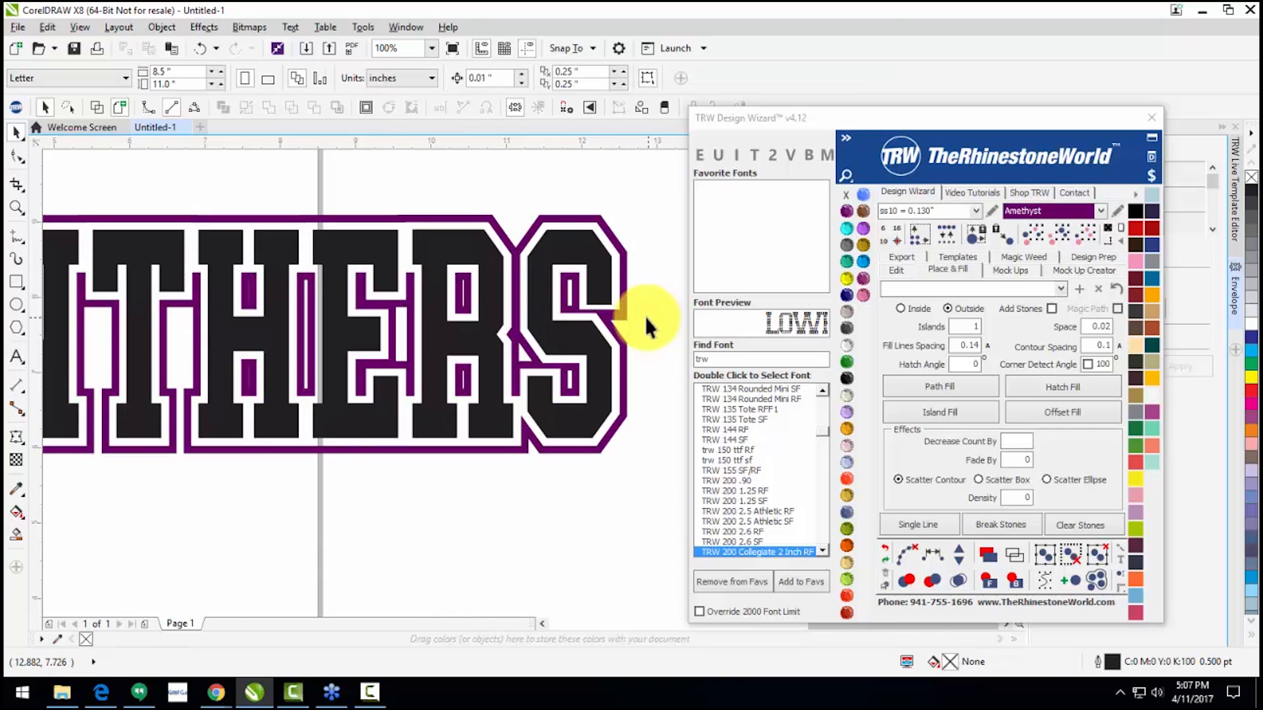
Step: Move the PANTHERS lettering and its contour up to the top of the page and group them
scroll(642, 316, down, 1)
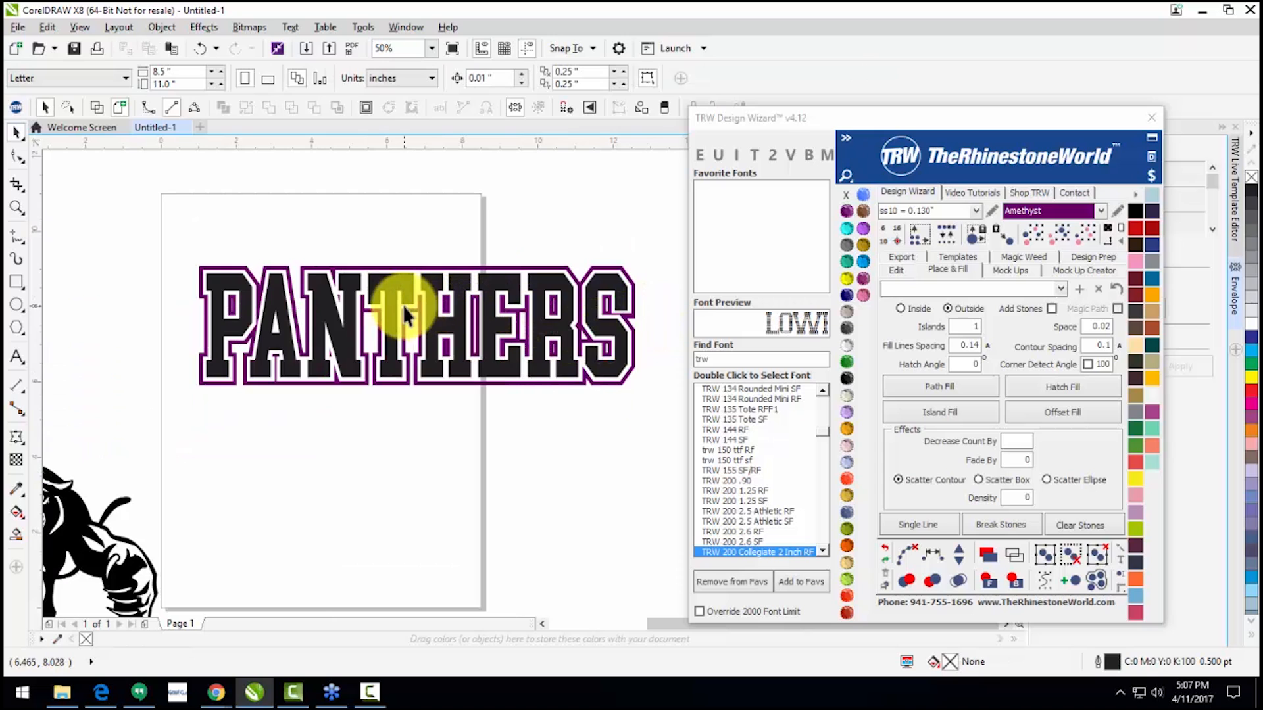
drag(153, 243, 650, 408)
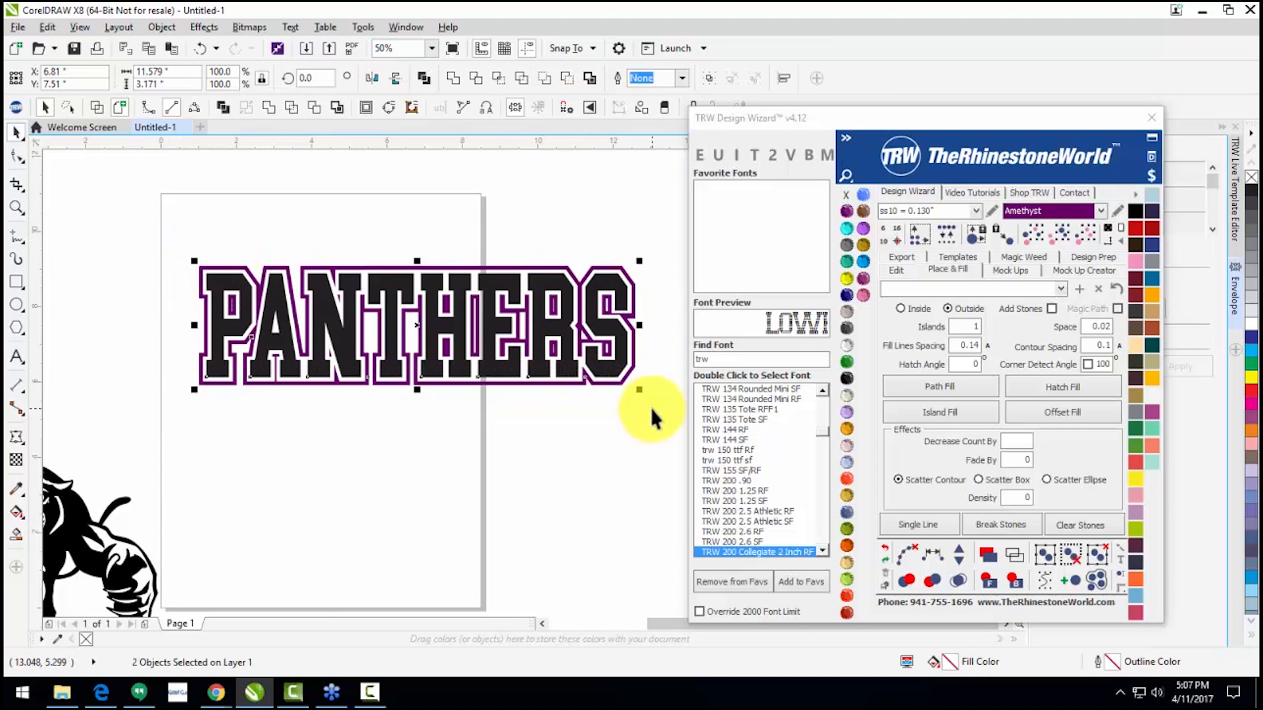
drag(485, 352, 454, 276)
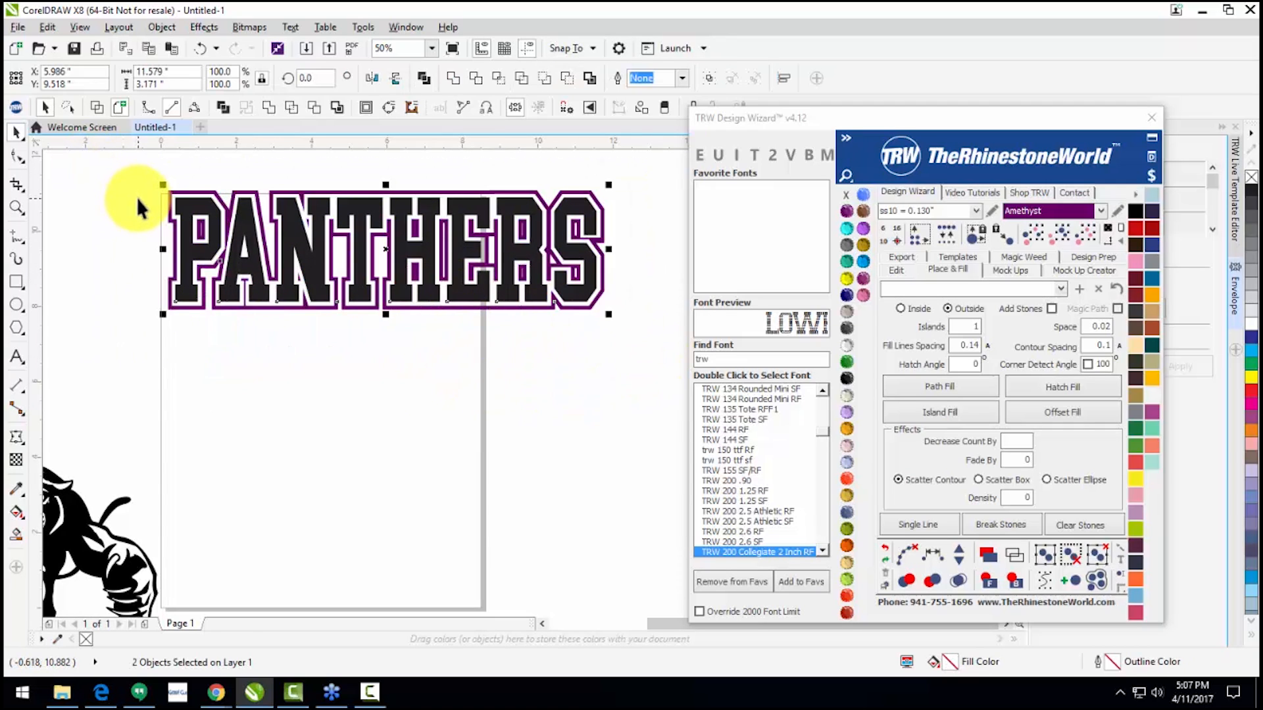
key(ctrl+g)
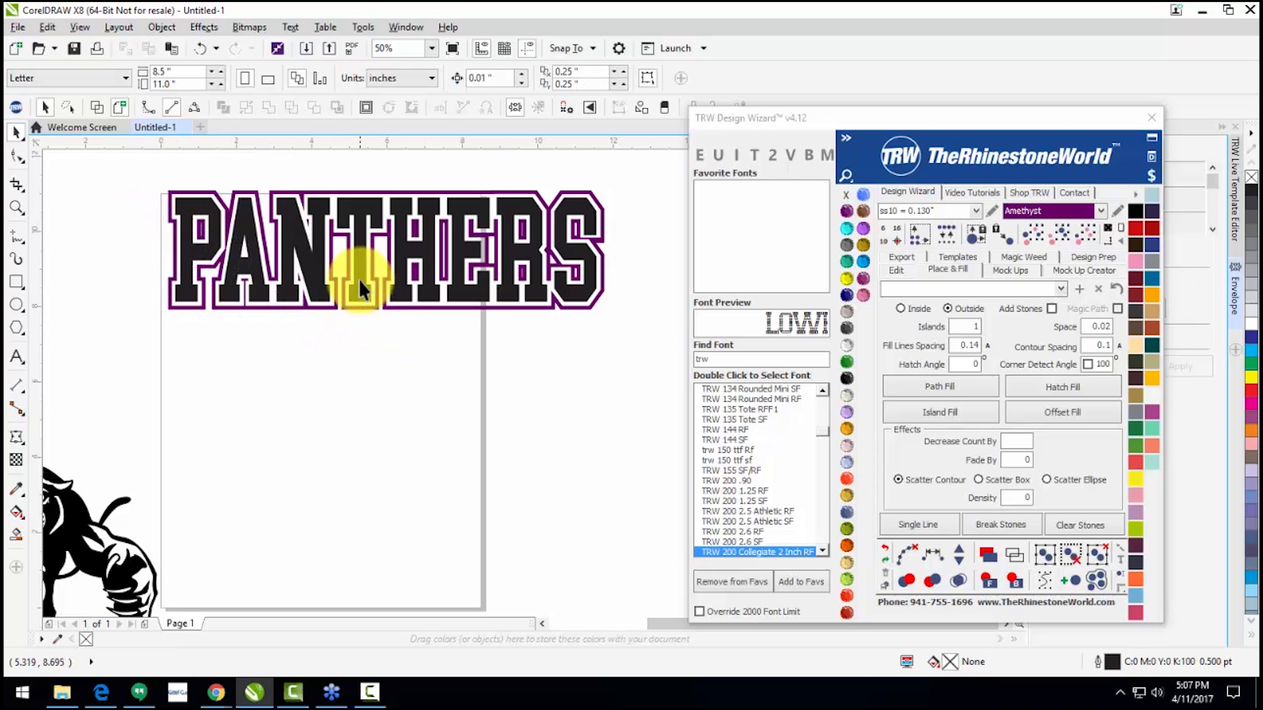
drag(359, 277, 367, 339)
key(ctrl+z)
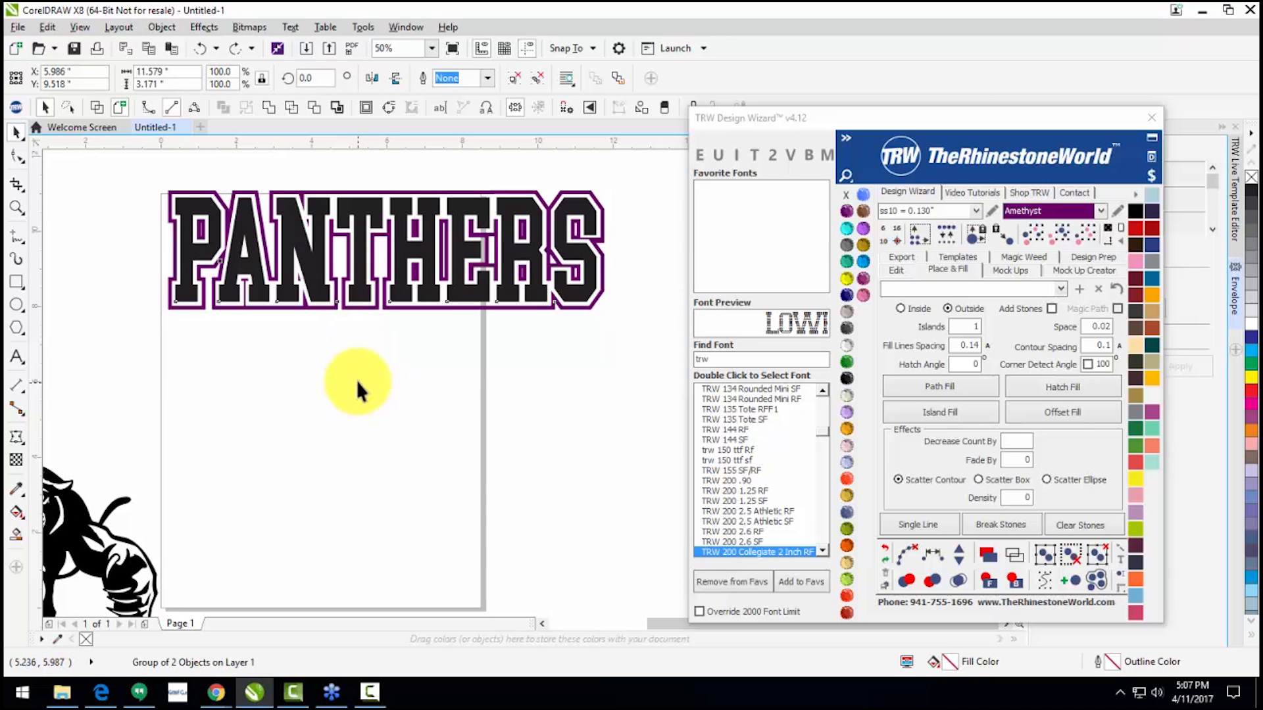
Step: Ungroup the PANTHERS lettering and its contour, and group the two objects again
click(124, 173)
click(442, 263)
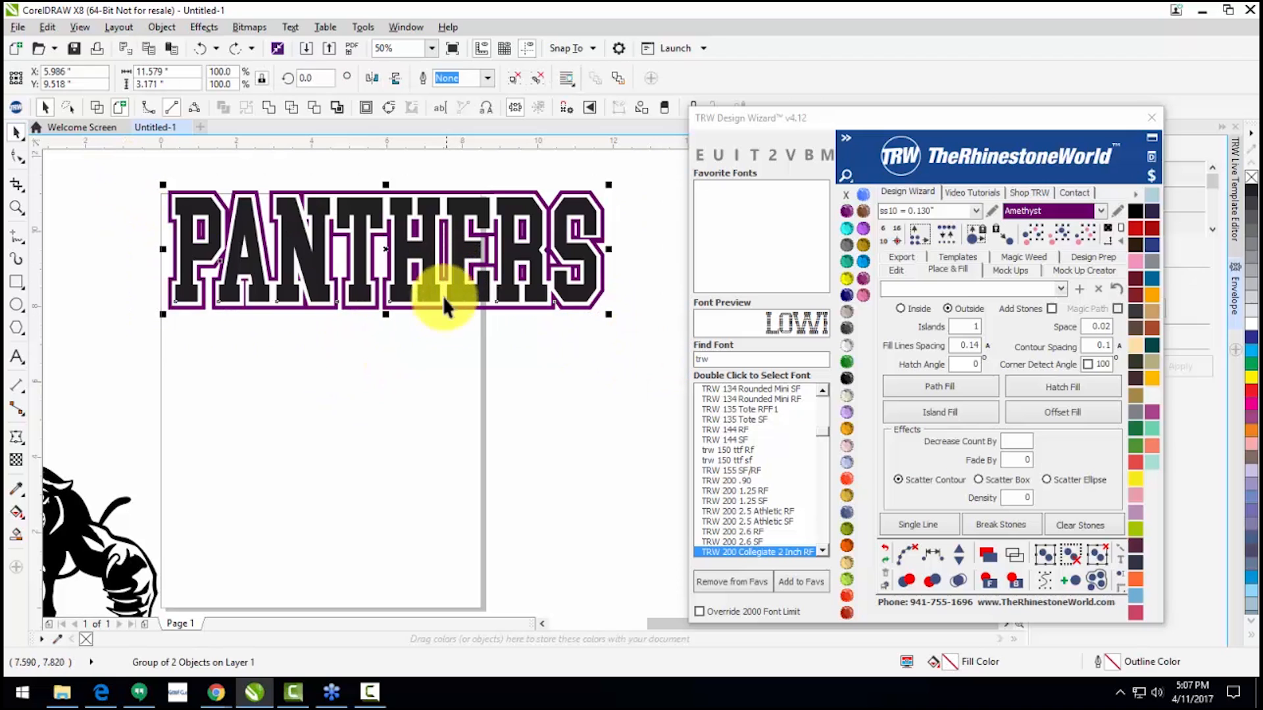
right_click(430, 263)
click(341, 454)
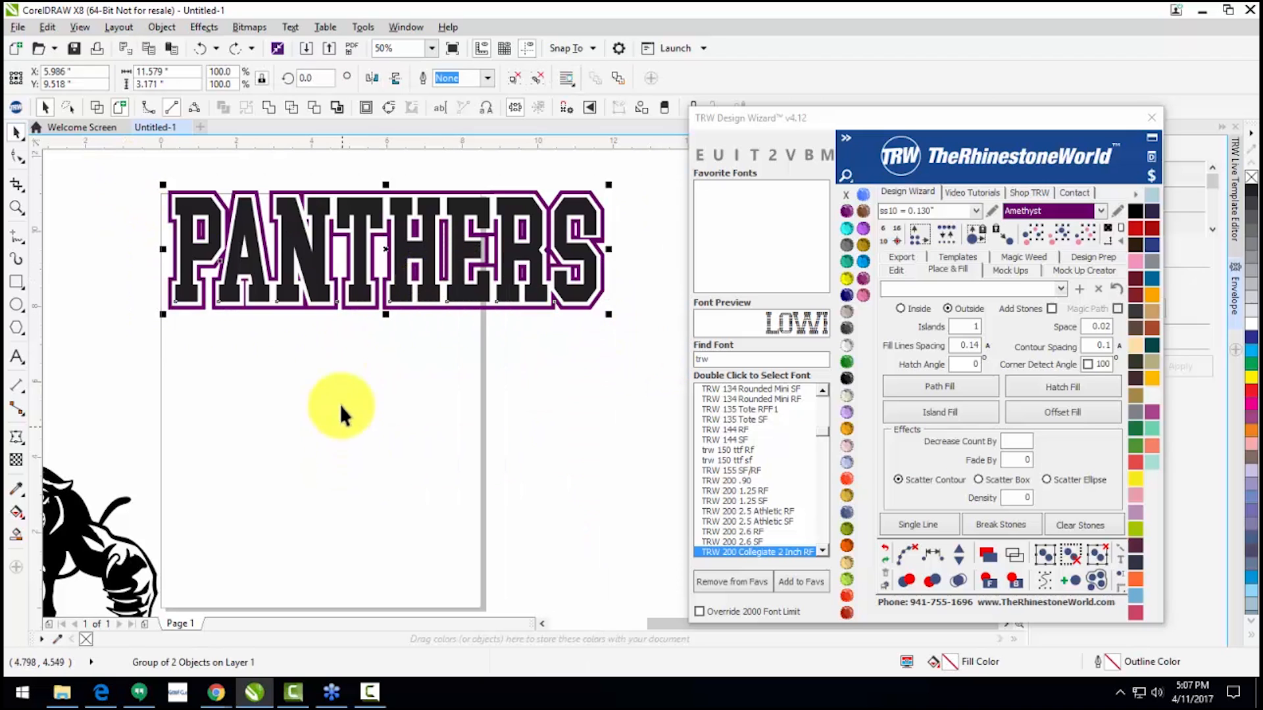
click(513, 106)
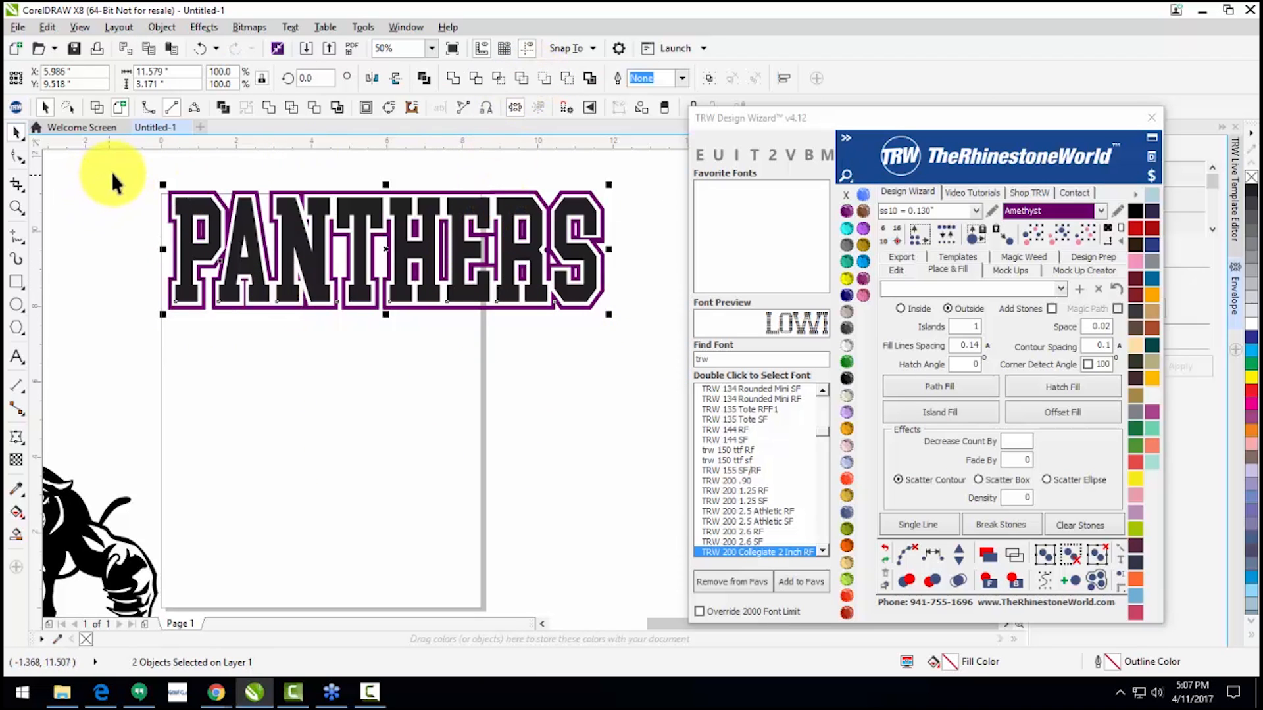
right_click(428, 250)
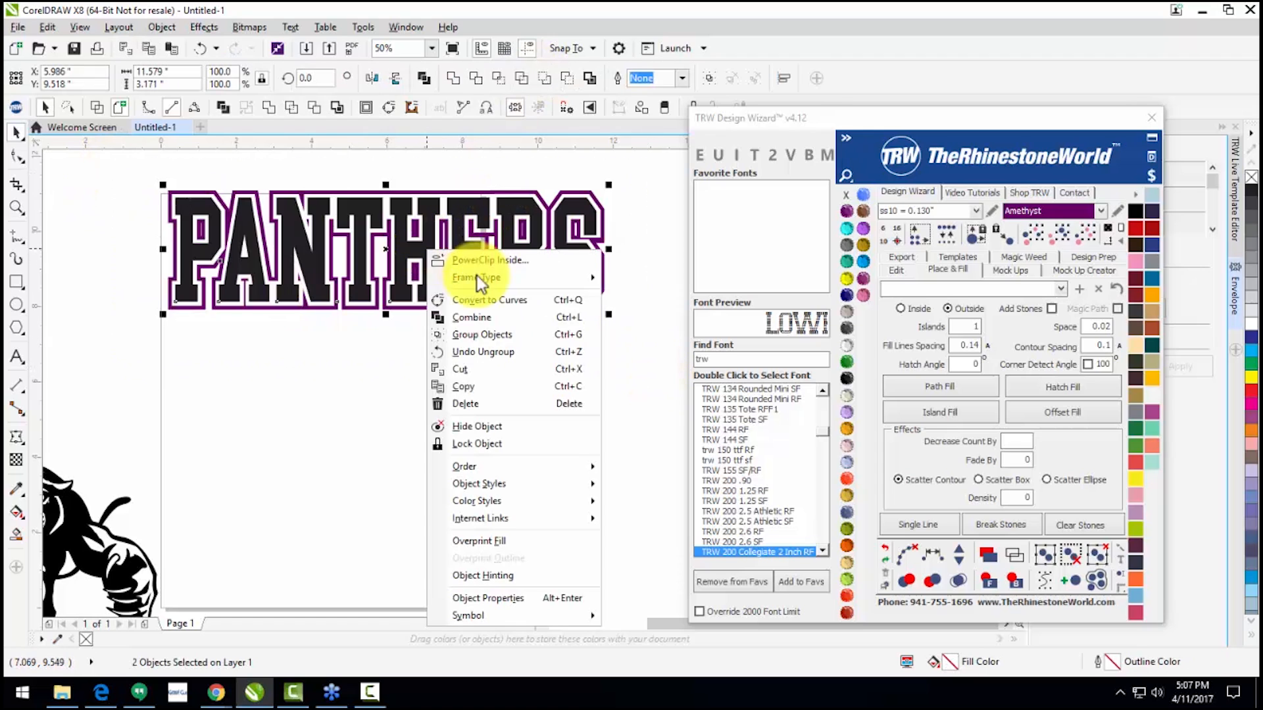
click(565, 342)
click(567, 333)
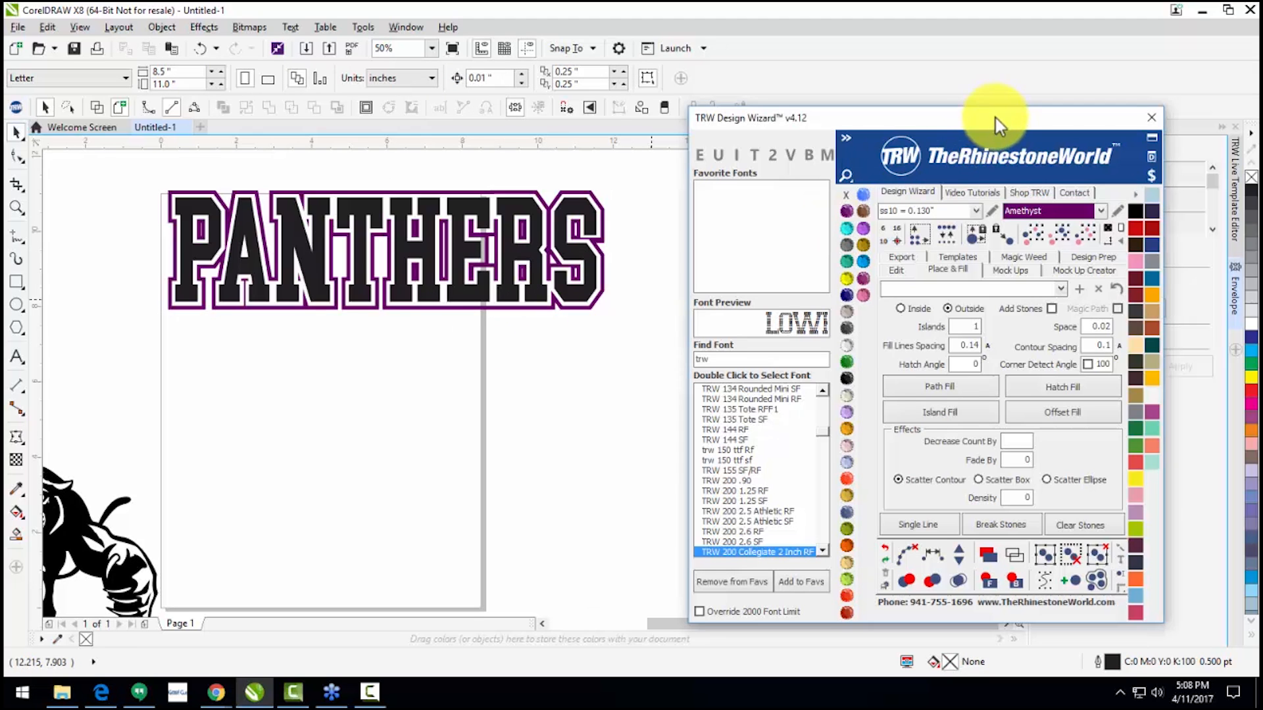
Step: Collapse the font section of the TRW Design Wizard and move its window clear of the Envelope docker and lettering
click(842, 148)
drag(1004, 164, 780, 309)
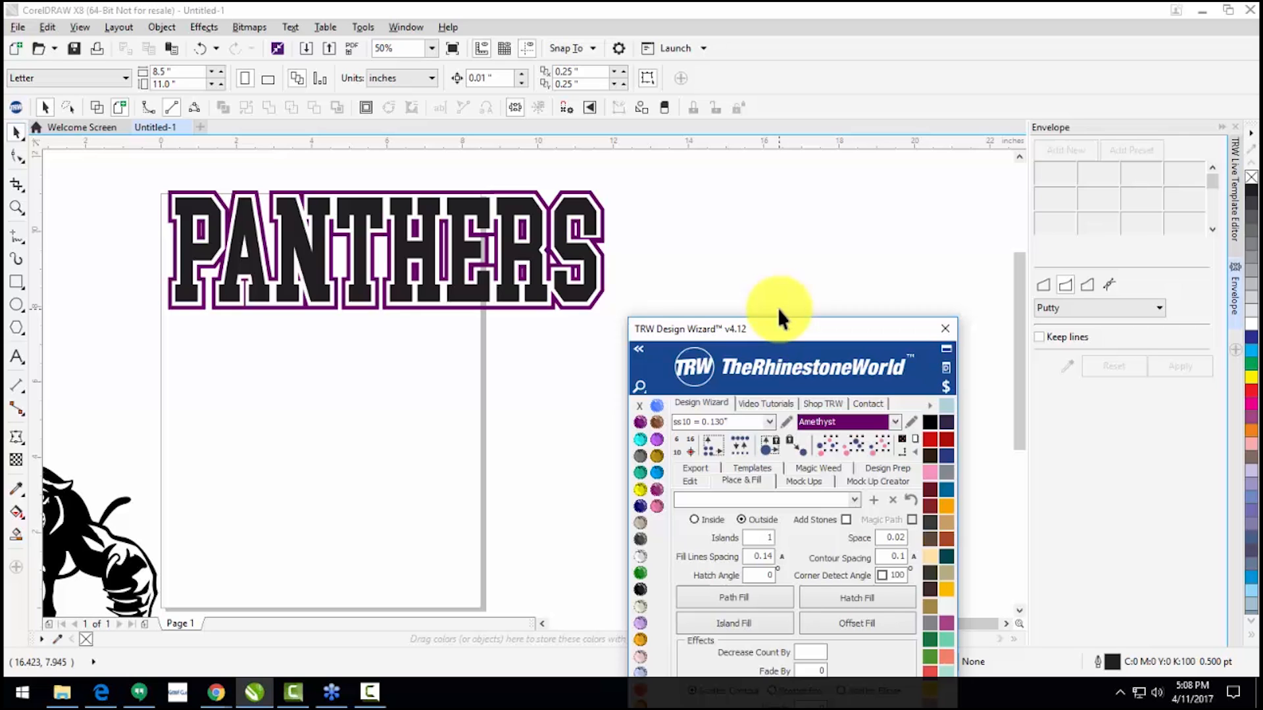
click(520, 275)
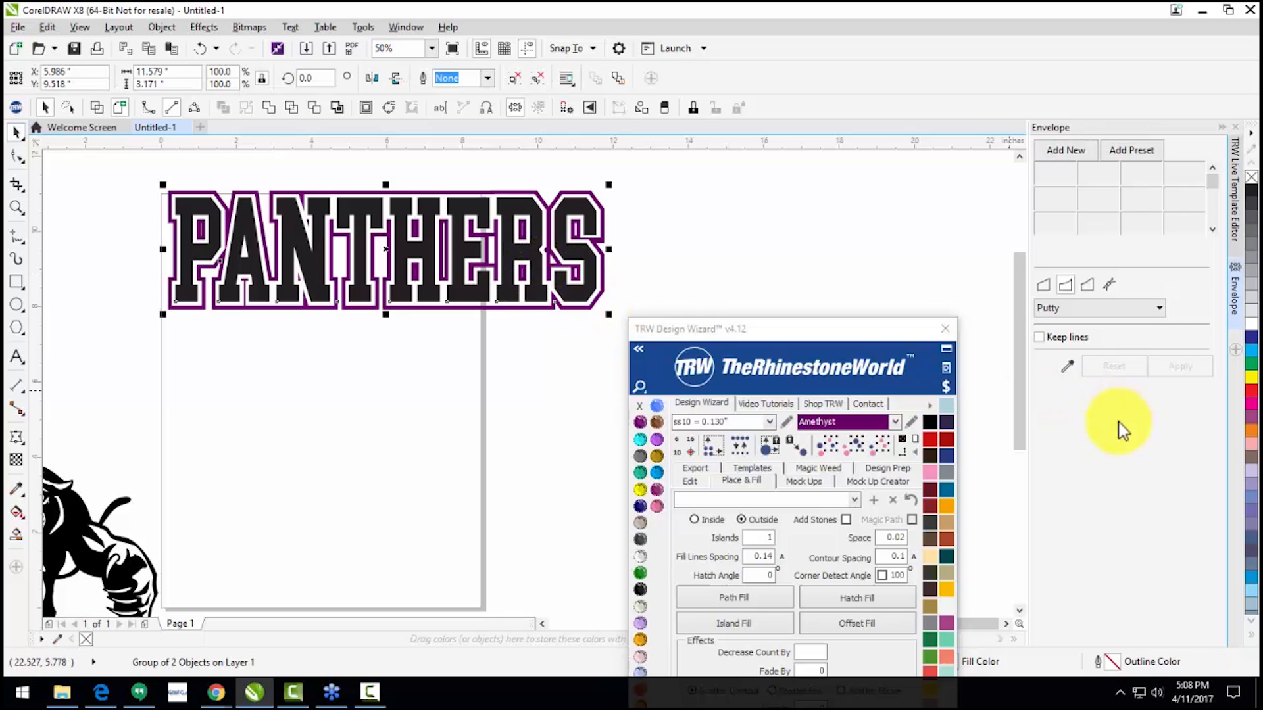
scroll(404, 221, down, 1)
scroll(404, 222, up, 1)
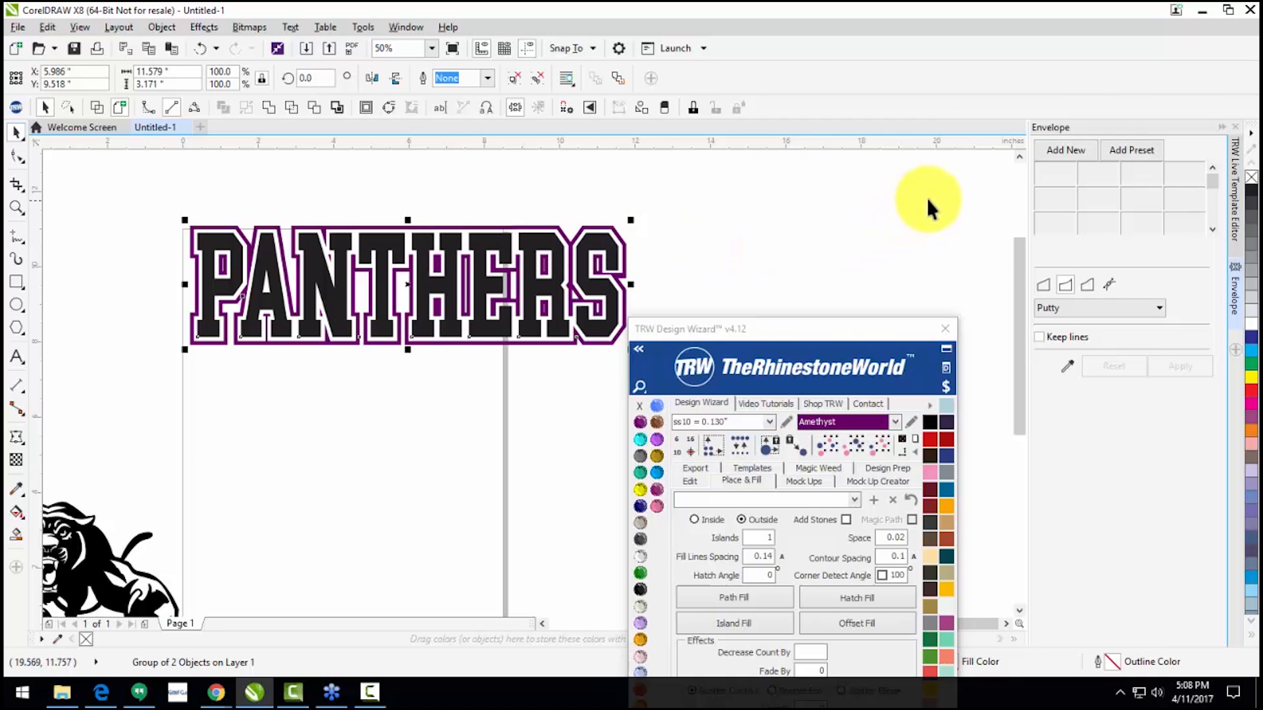
Step: Close the Envelope docker and open it again
click(654, 191)
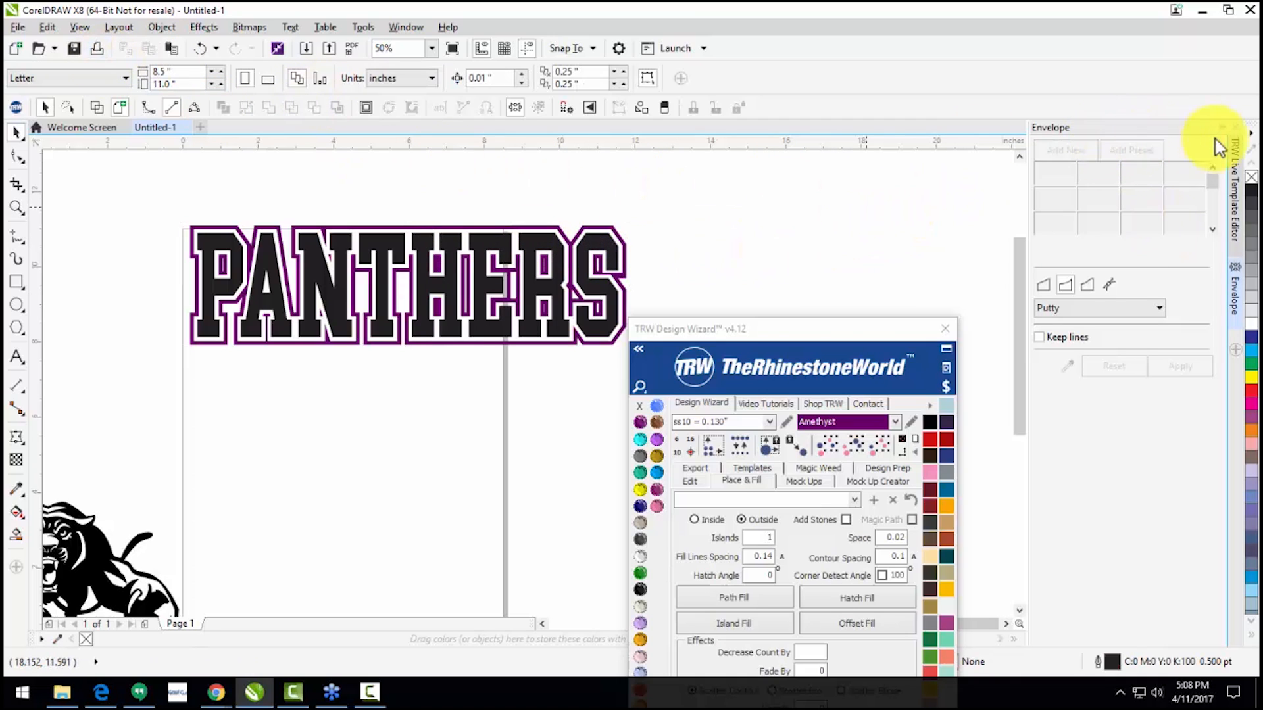
click(1234, 127)
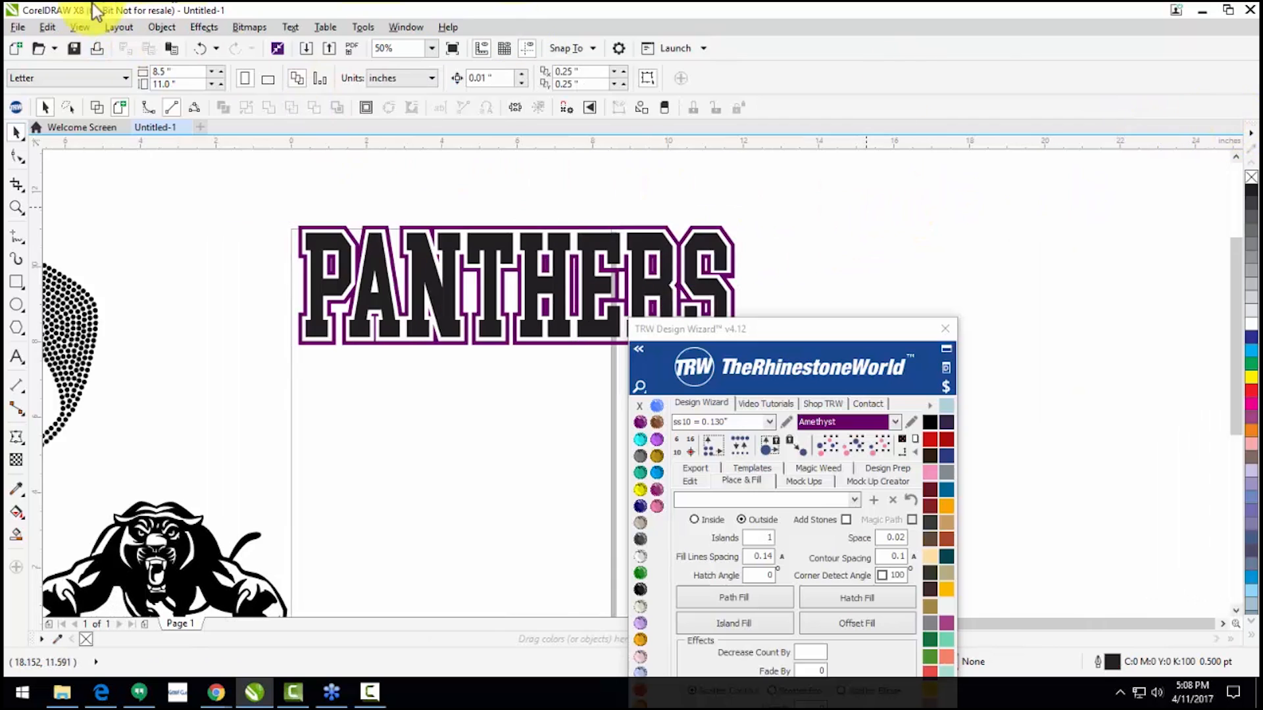
click(158, 27)
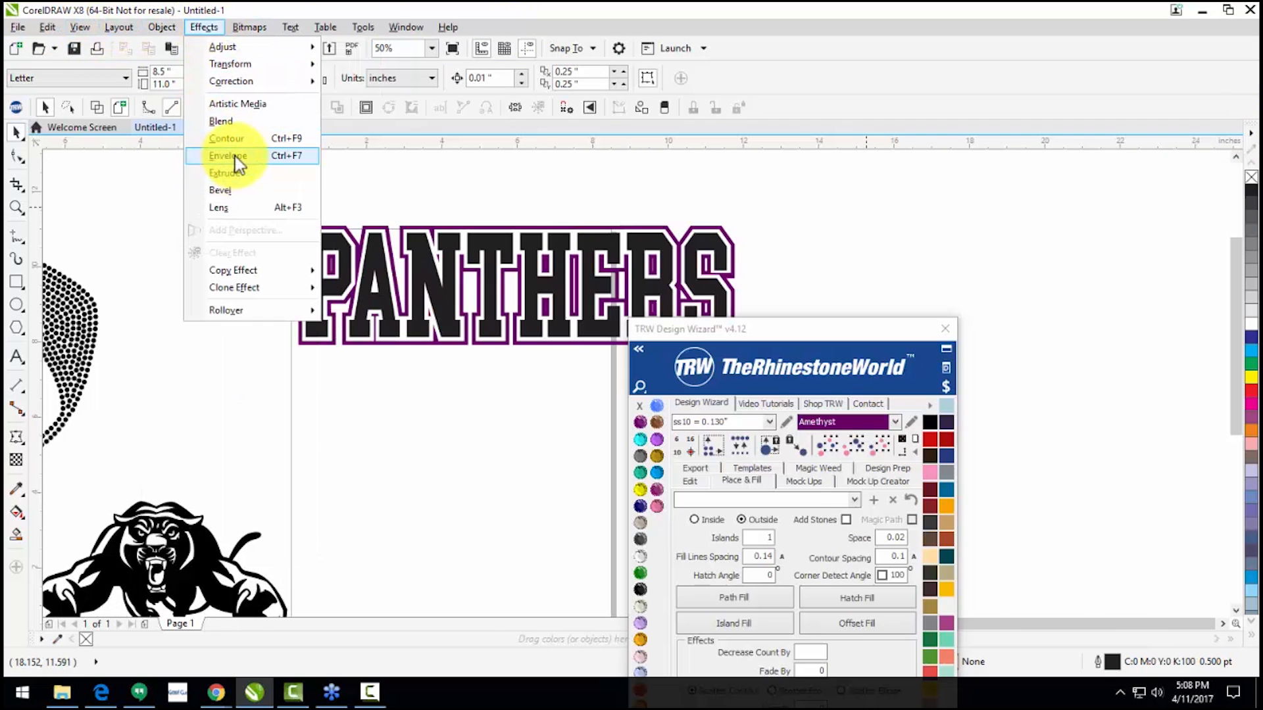
click(291, 160)
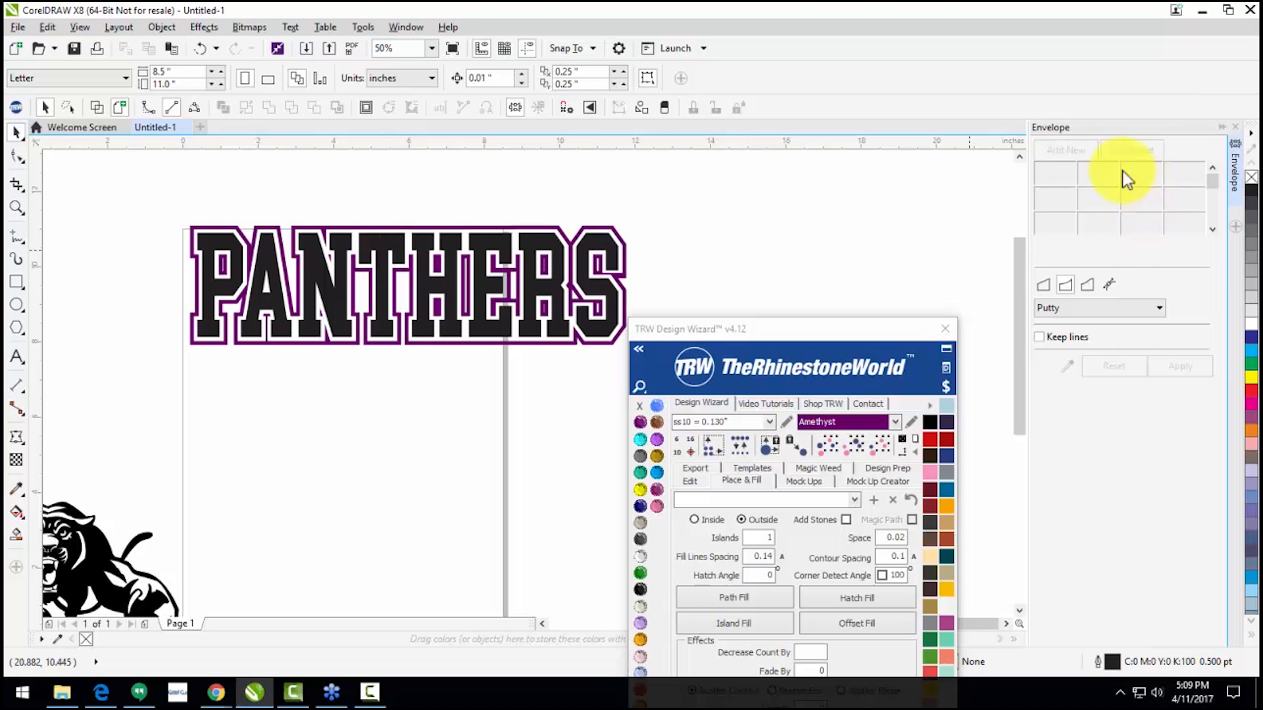
Step: Shift the PANTHERS group slightly down and to the left, and add a new Single Arc envelope to it
click(609, 263)
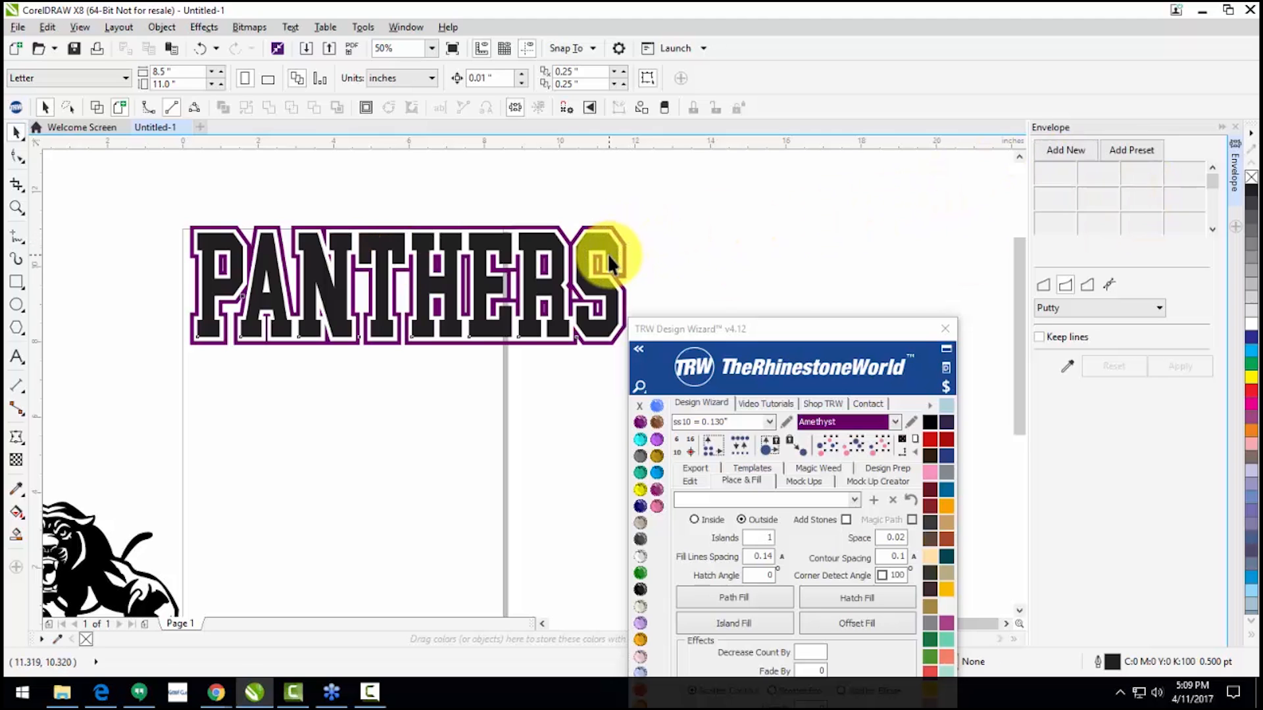
drag(604, 254, 523, 276)
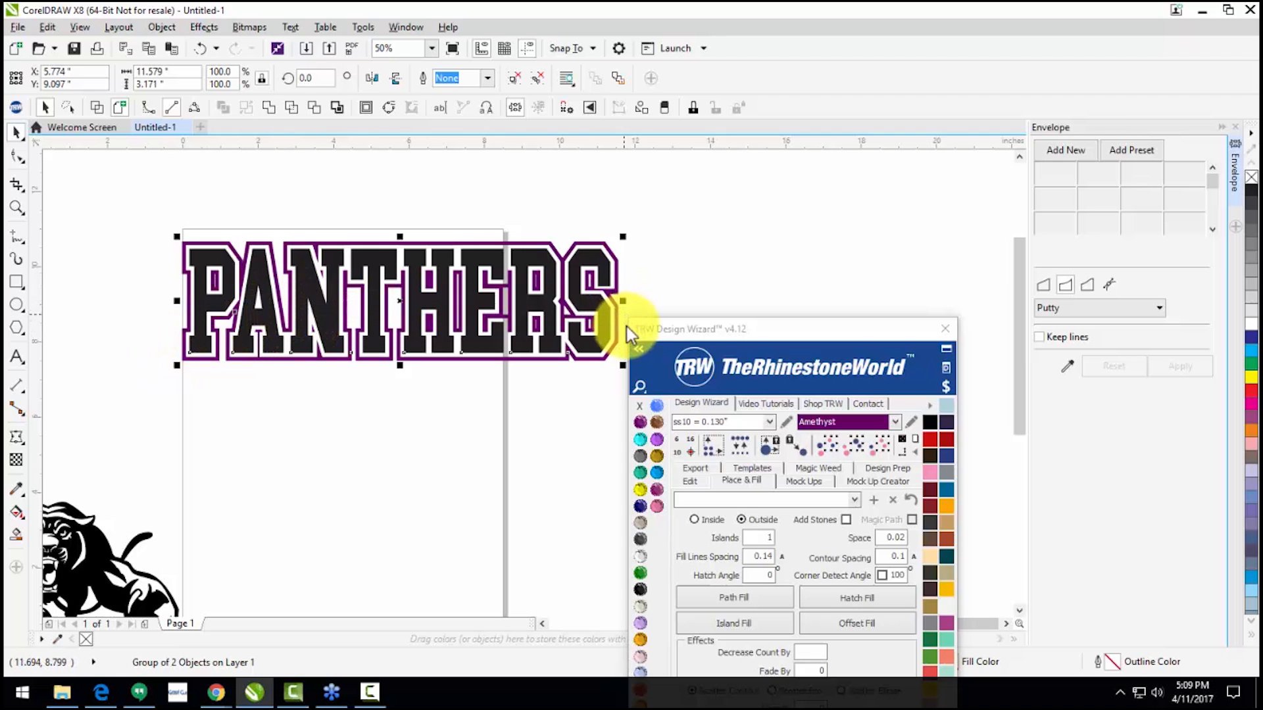
drag(787, 346, 823, 392)
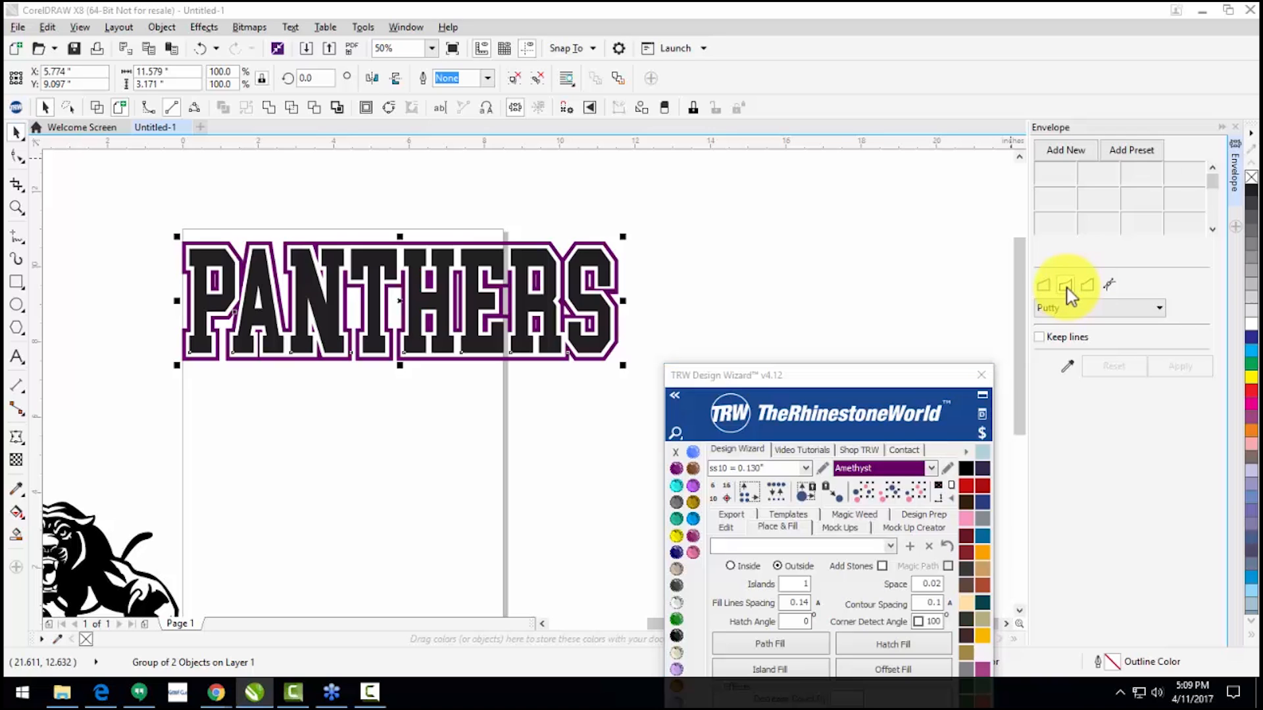
click(1067, 287)
click(1061, 159)
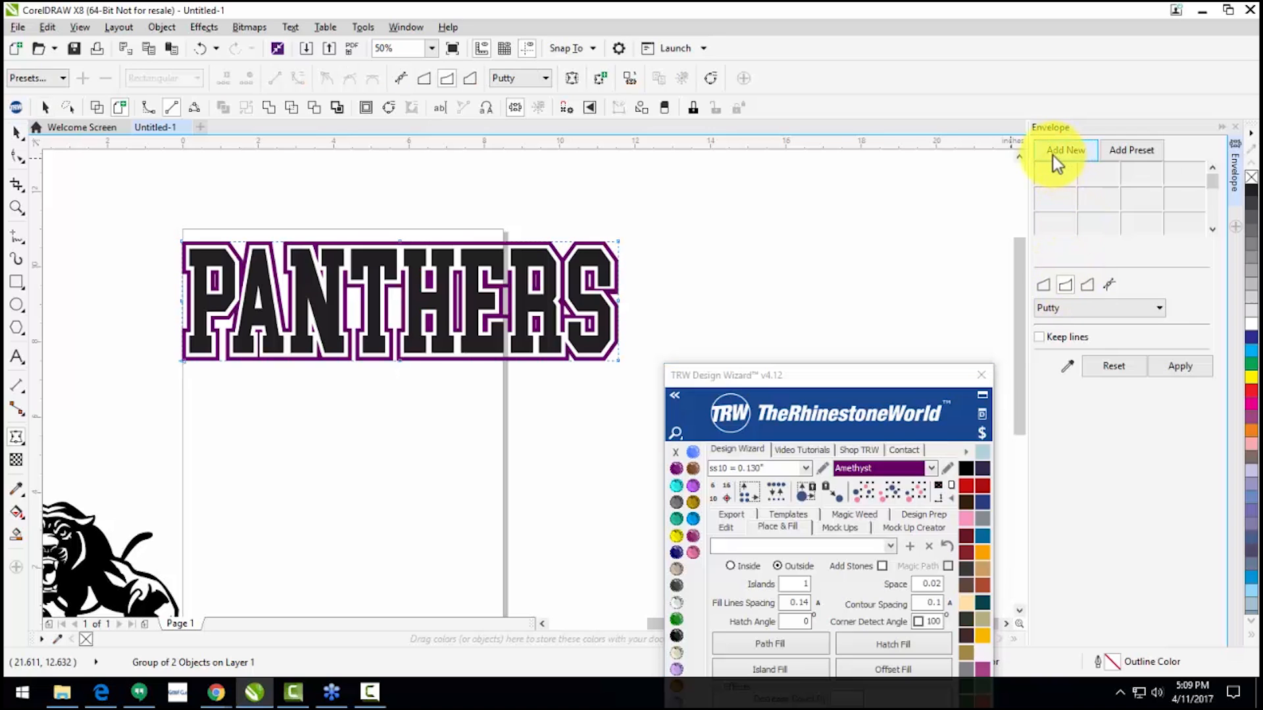
Step: Arch the top edge of the PANTHERS lettering by raising the envelope's top middle node about 1.2 inches
scroll(797, 164, down, 1)
scroll(594, 227, up, 2)
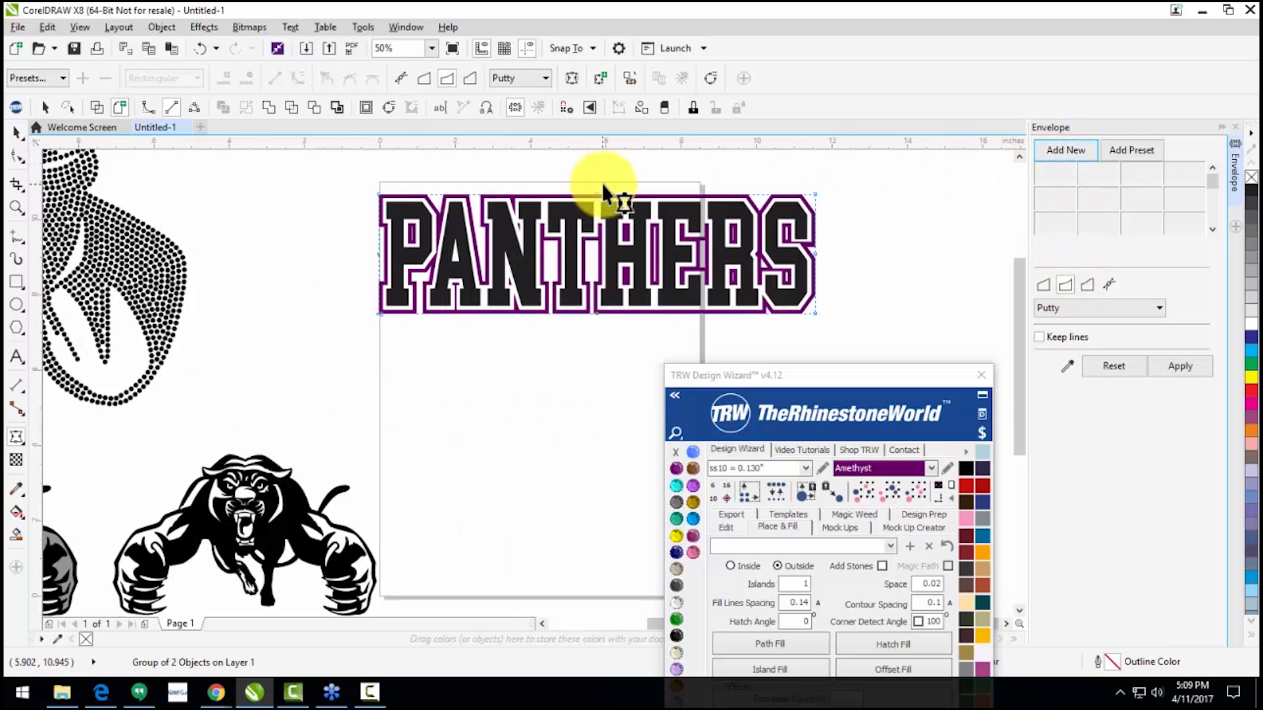
drag(812, 369, 756, 550)
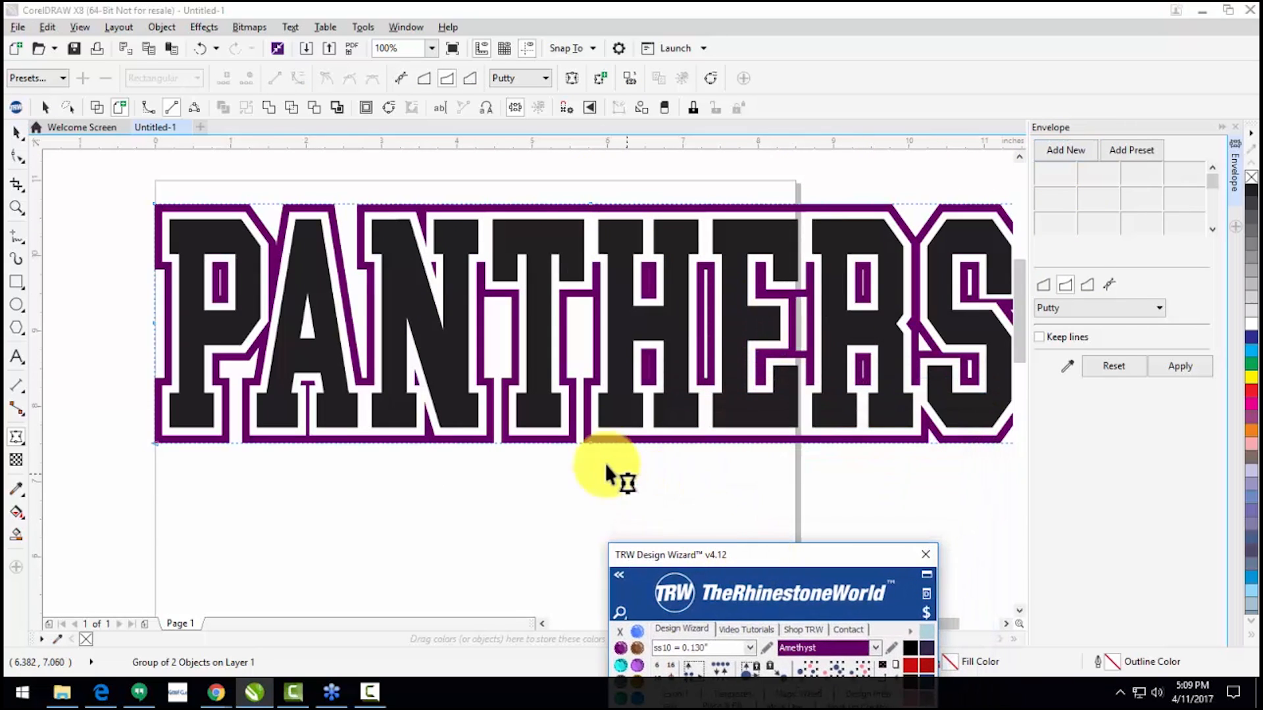
scroll(571, 428, up, 1)
scroll(570, 435, down, 1)
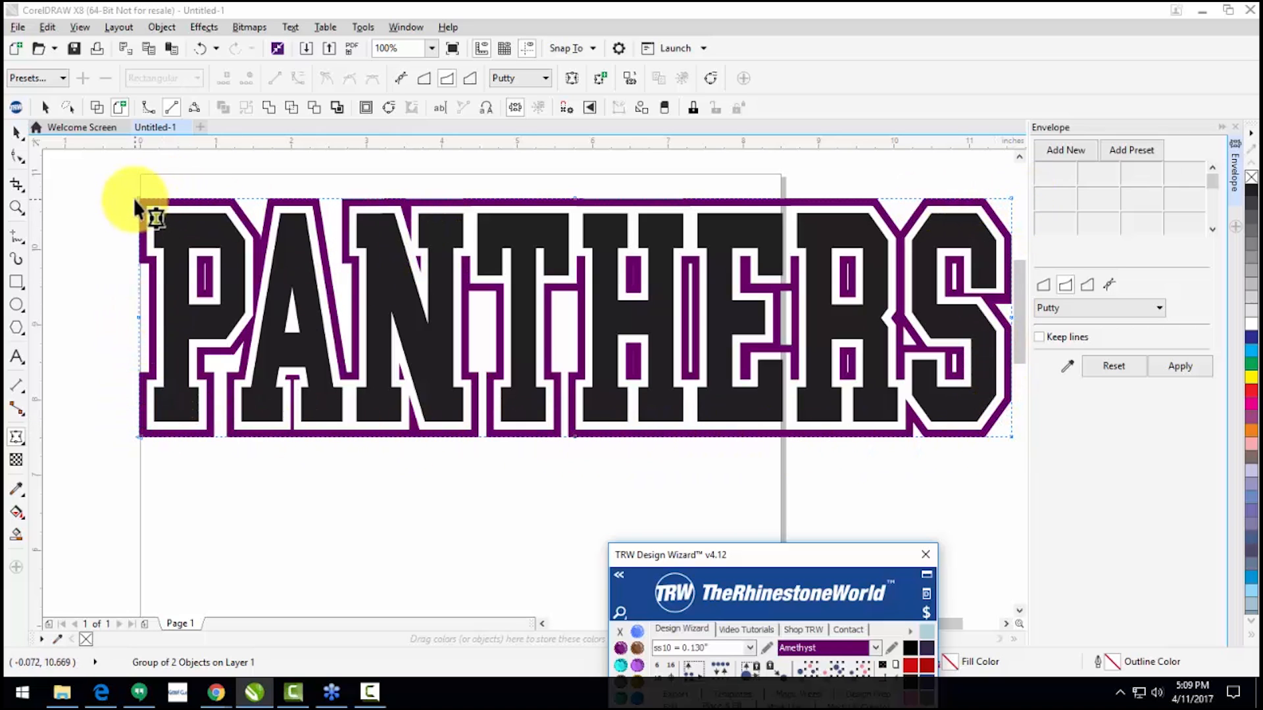
scroll(649, 200, down, 2)
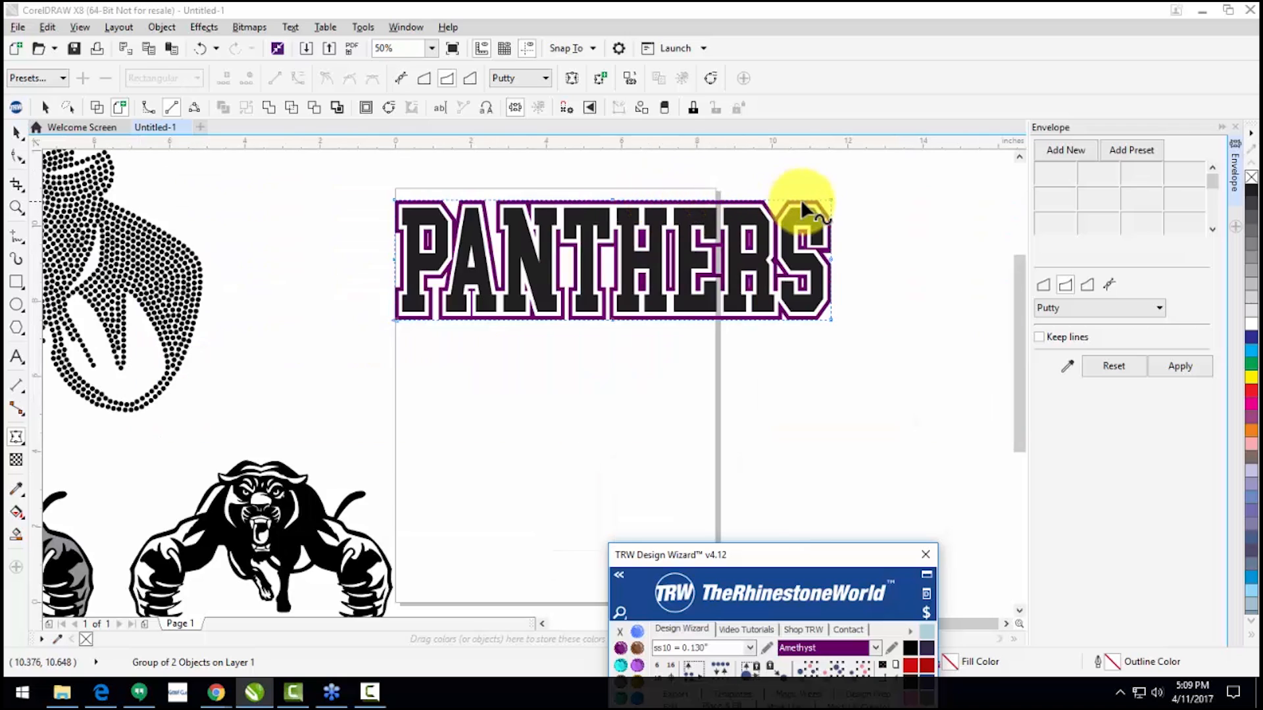
scroll(802, 200, up, 2)
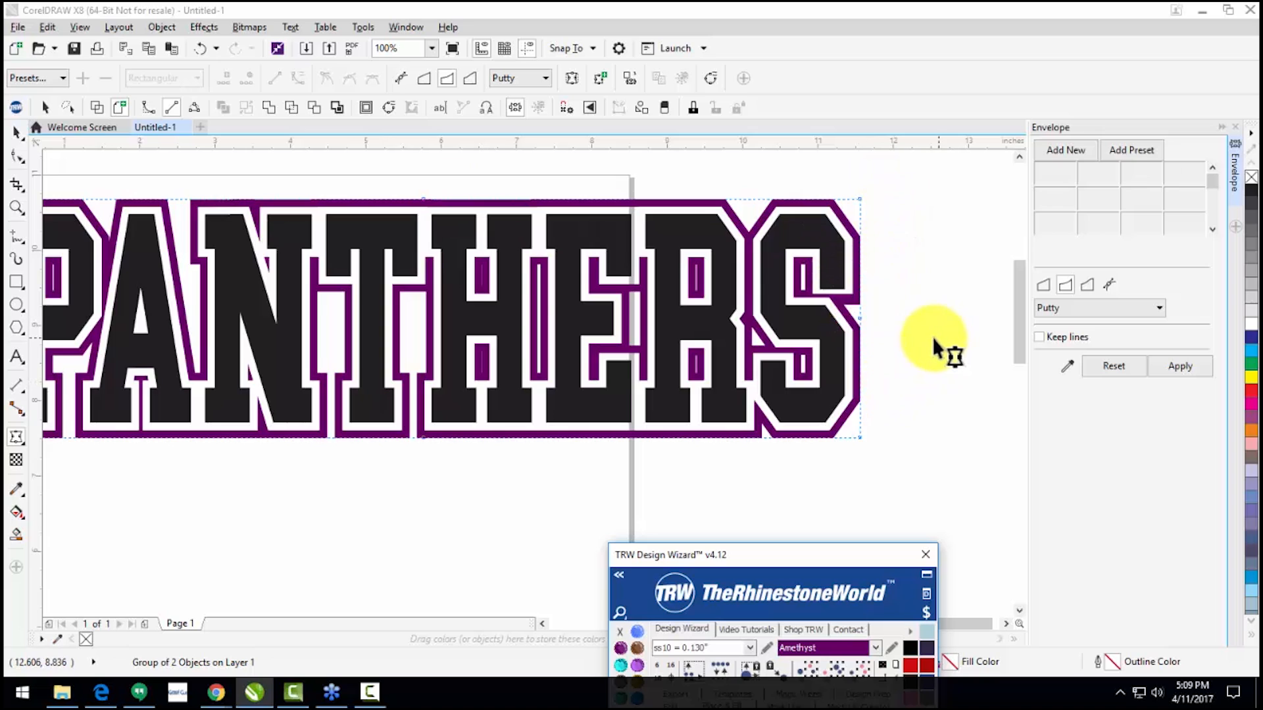
scroll(906, 368, down, 1)
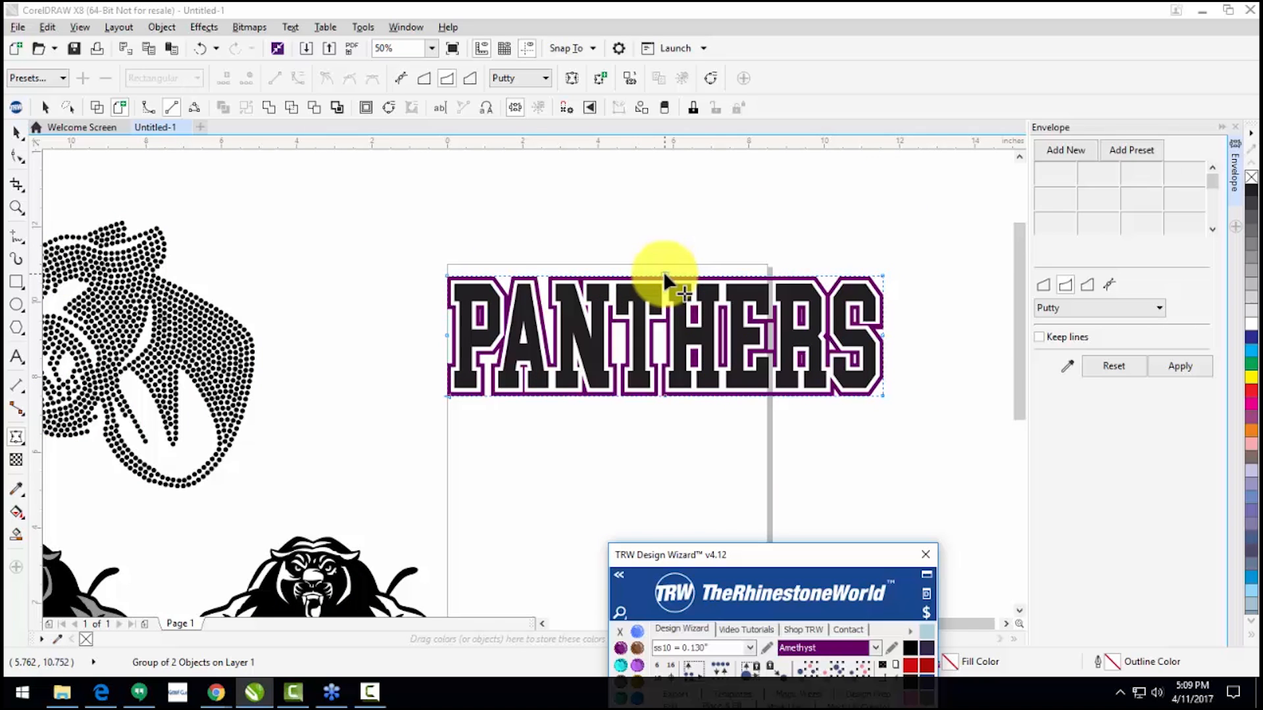
drag(663, 271, 665, 230)
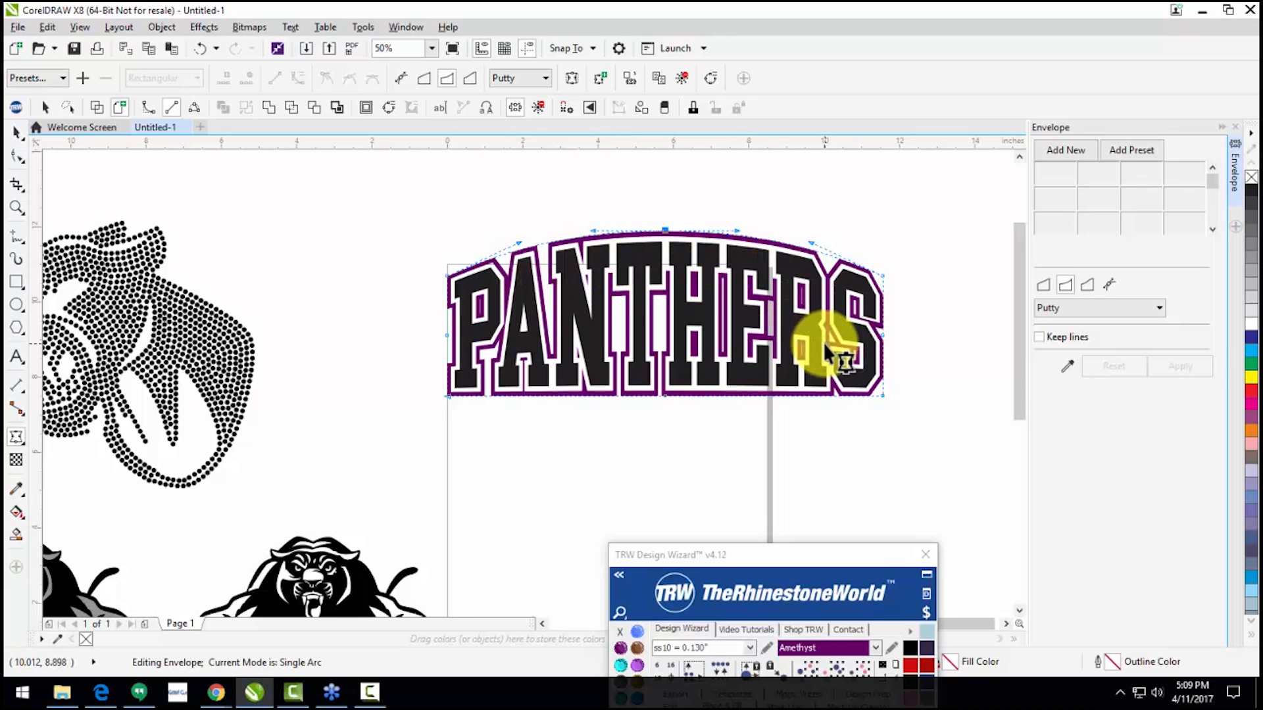
Step: Undo the top arch and try raising the envelope's bottom middle node about 1.4 inches
key(ctrl+z)
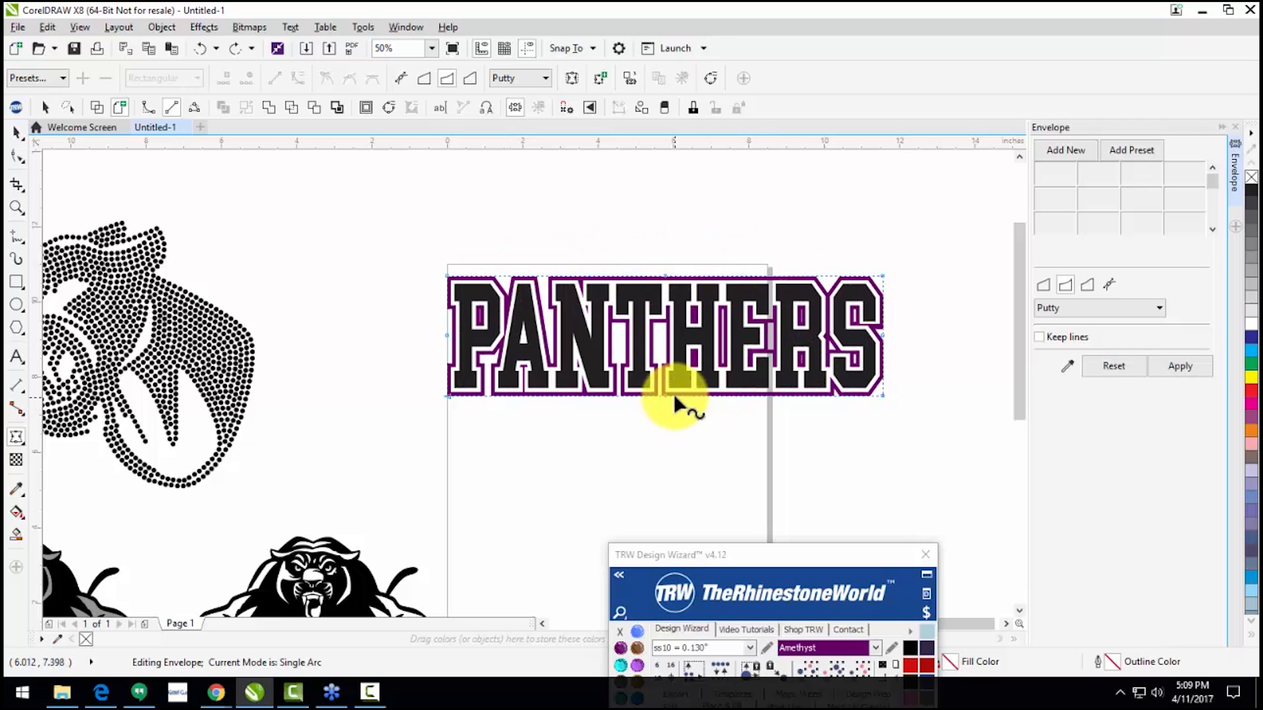
drag(665, 396, 666, 343)
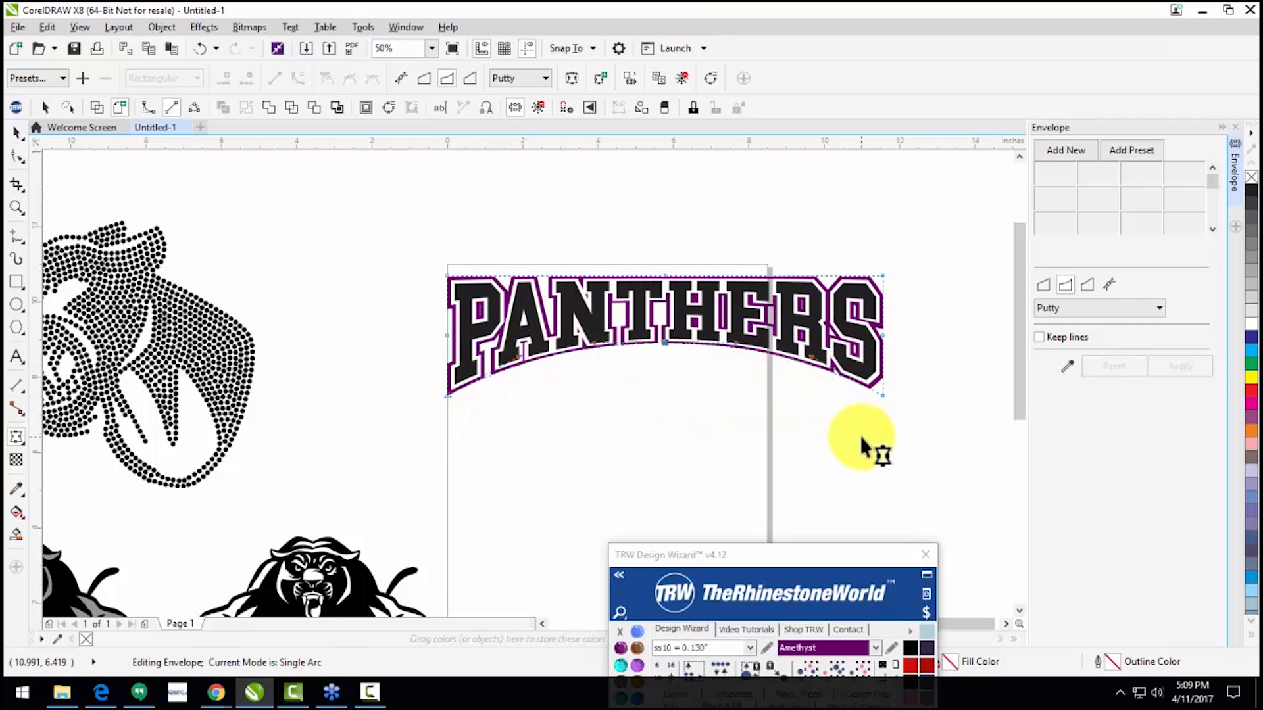
key(ctrl+z)
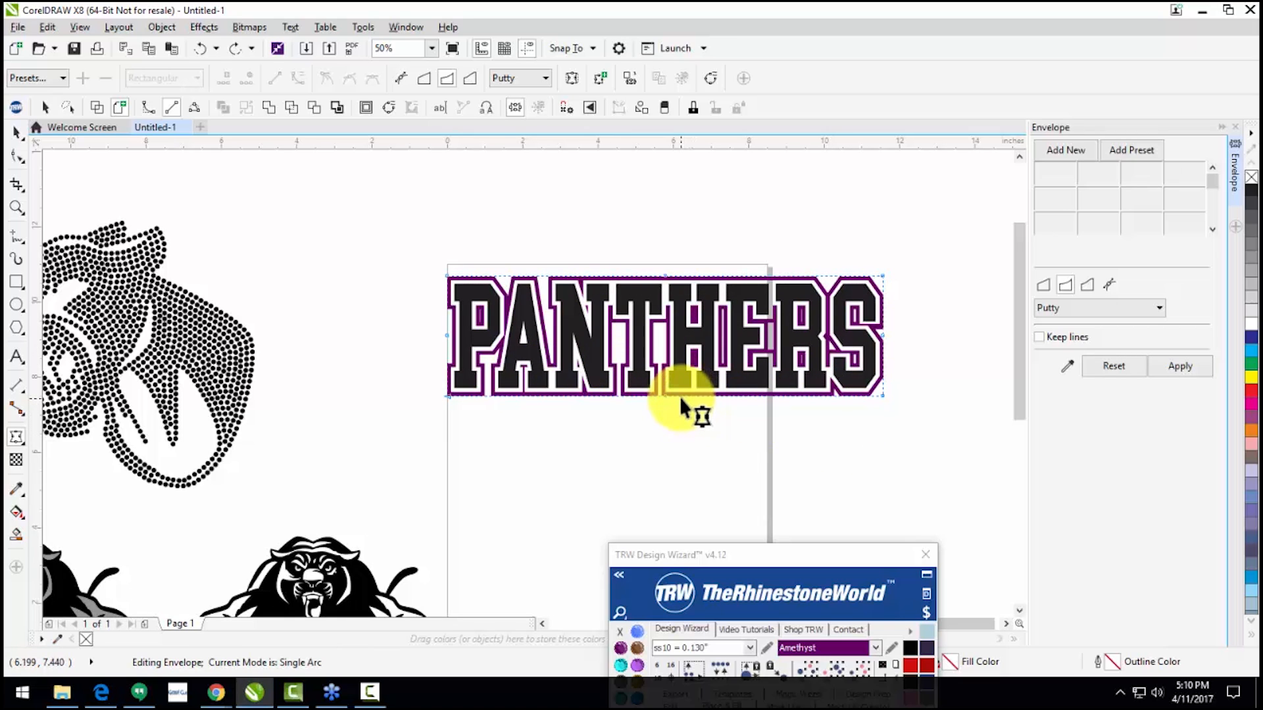
Step: Try bowing both edges of the PANTHERS lettering downward about 2 inches, and try arching both edges upward together
drag(665, 396, 654, 471)
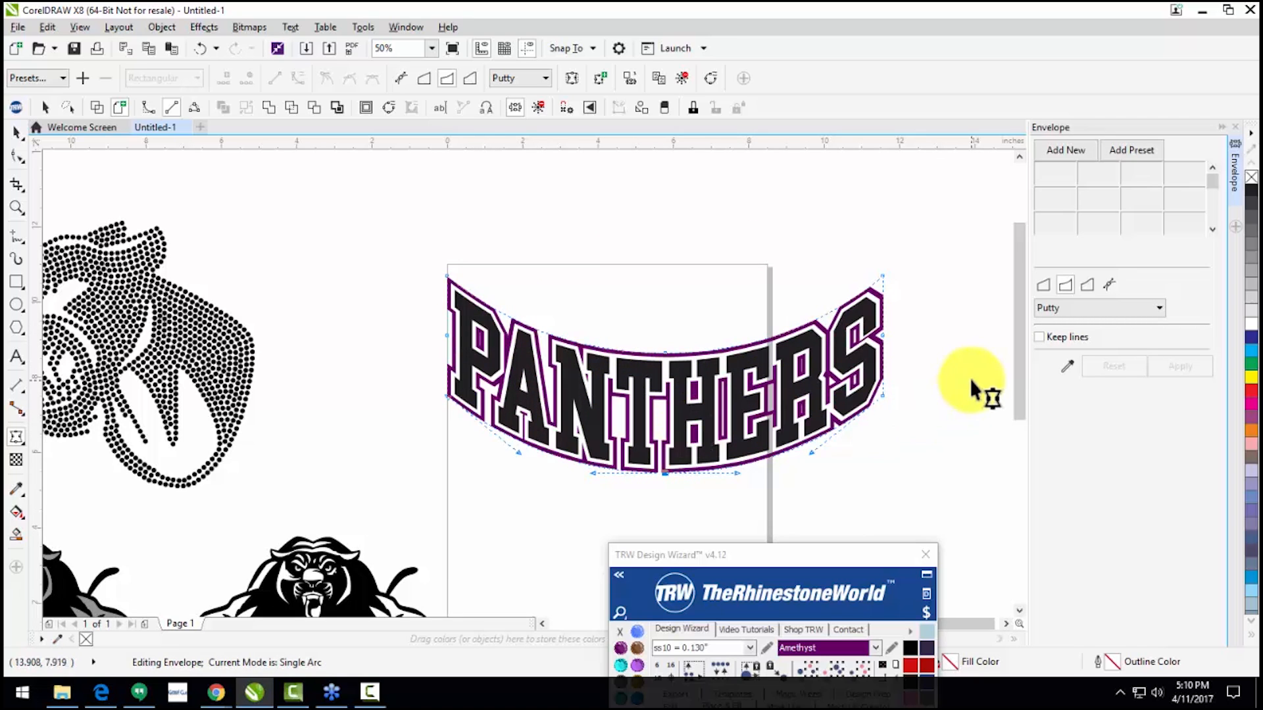
key(ctrl+z)
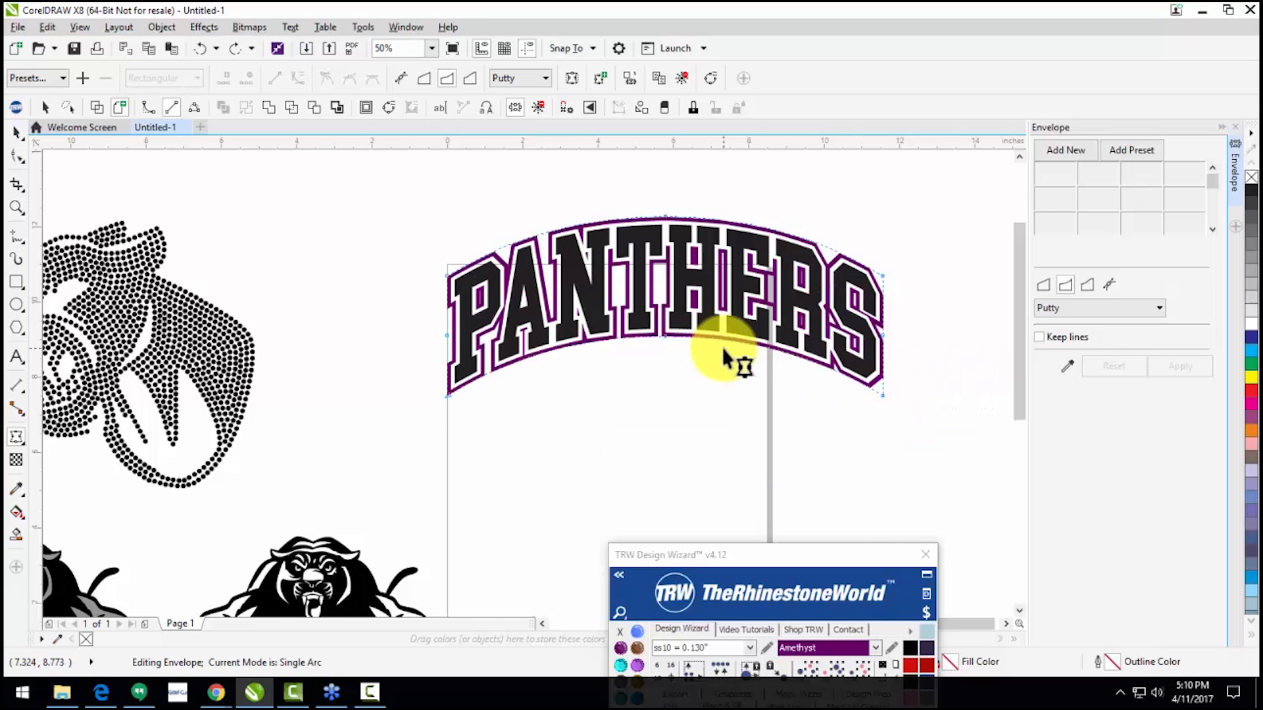
key(ctrl+z)
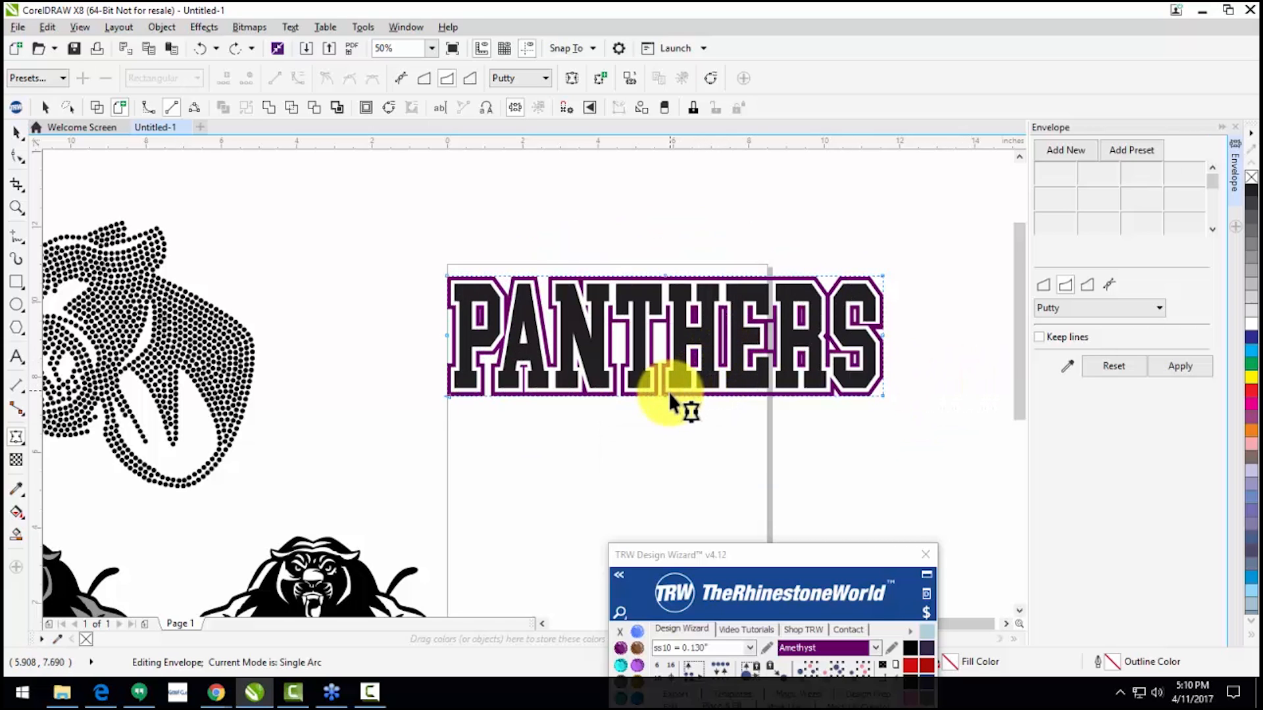
drag(666, 393, 658, 353)
key(ctrl+z)
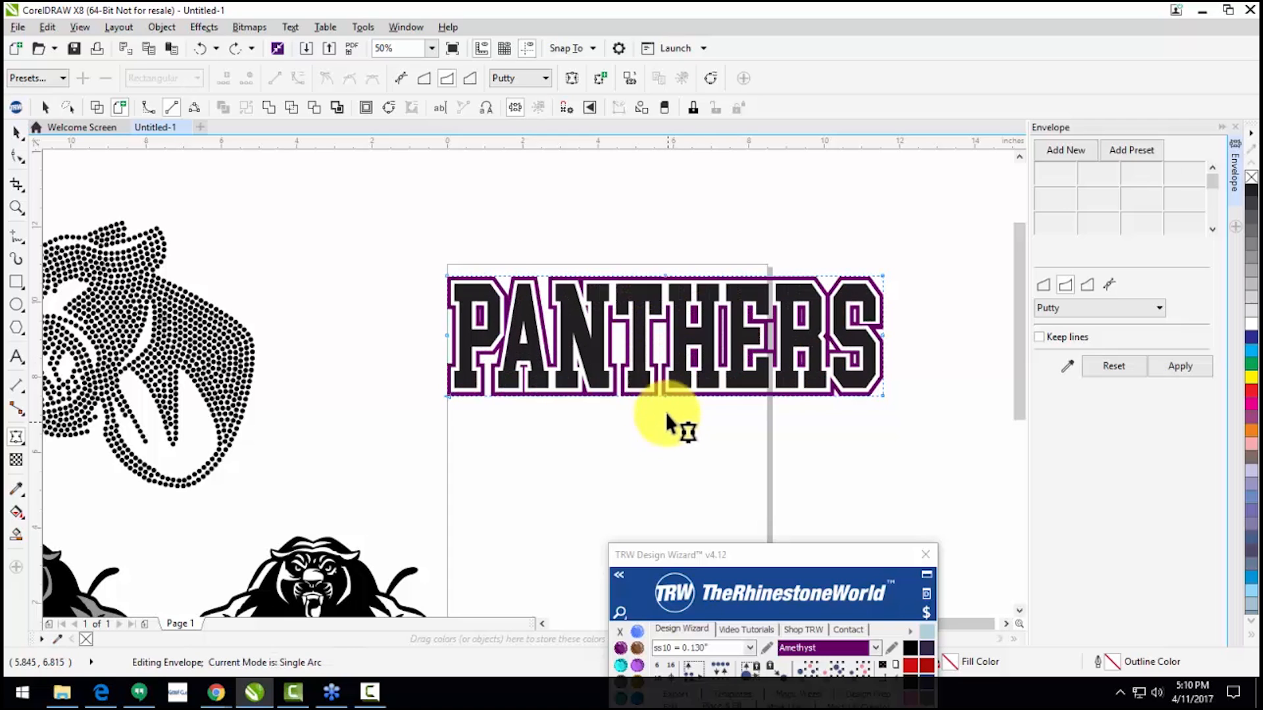
Step: Try bulging the lettering's top and bottom edges outward about 1.6 inches, and try arching only its bottom edge upward
drag(663, 397, 657, 456)
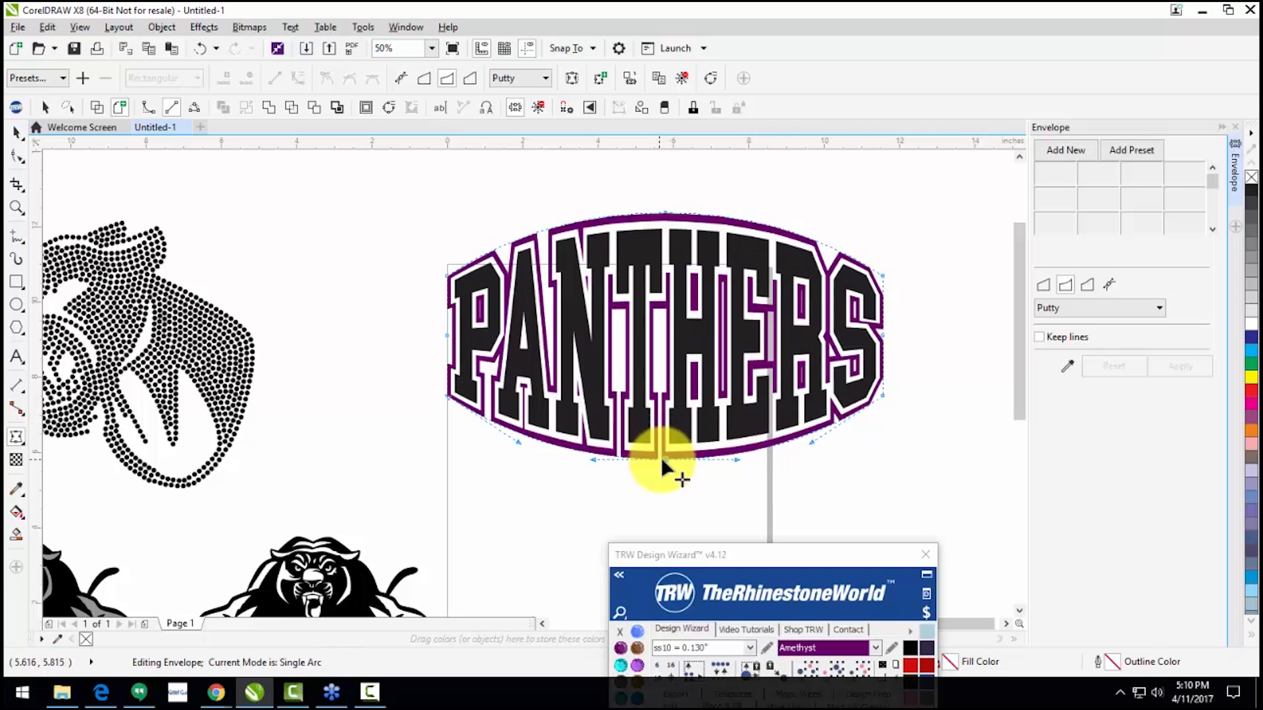
key(ctrl+z)
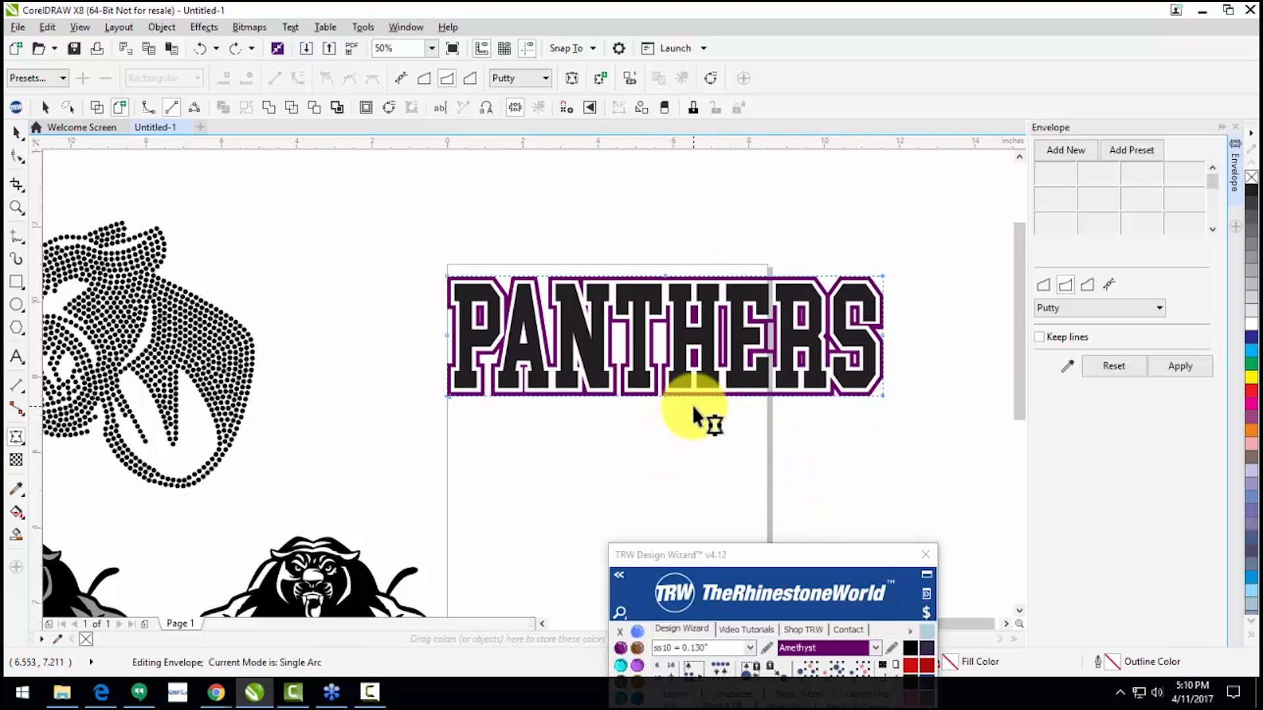
drag(665, 393, 668, 346)
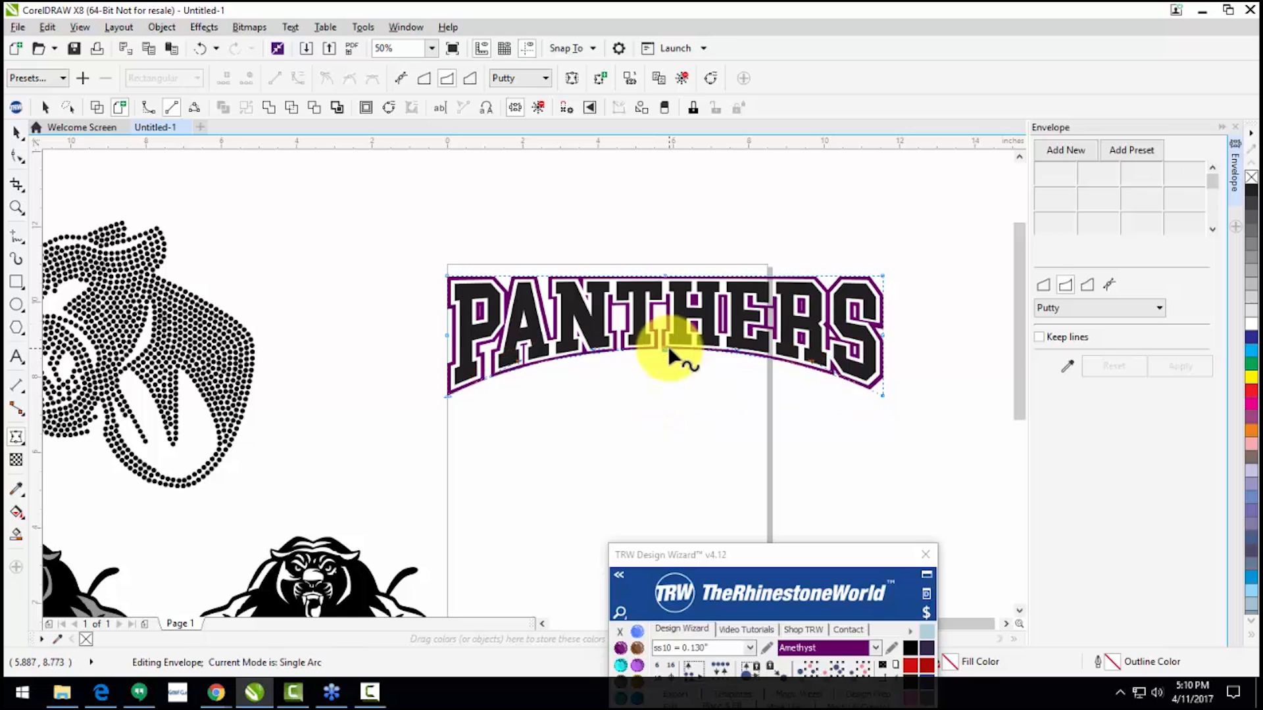
key(ctrl+z)
Step: Duplicate the flat PANTHERS group about 14.8 inches to its right
key(space)
scroll(574, 316, down, 2)
drag(604, 320, 737, 320)
scroll(600, 333, up, 2)
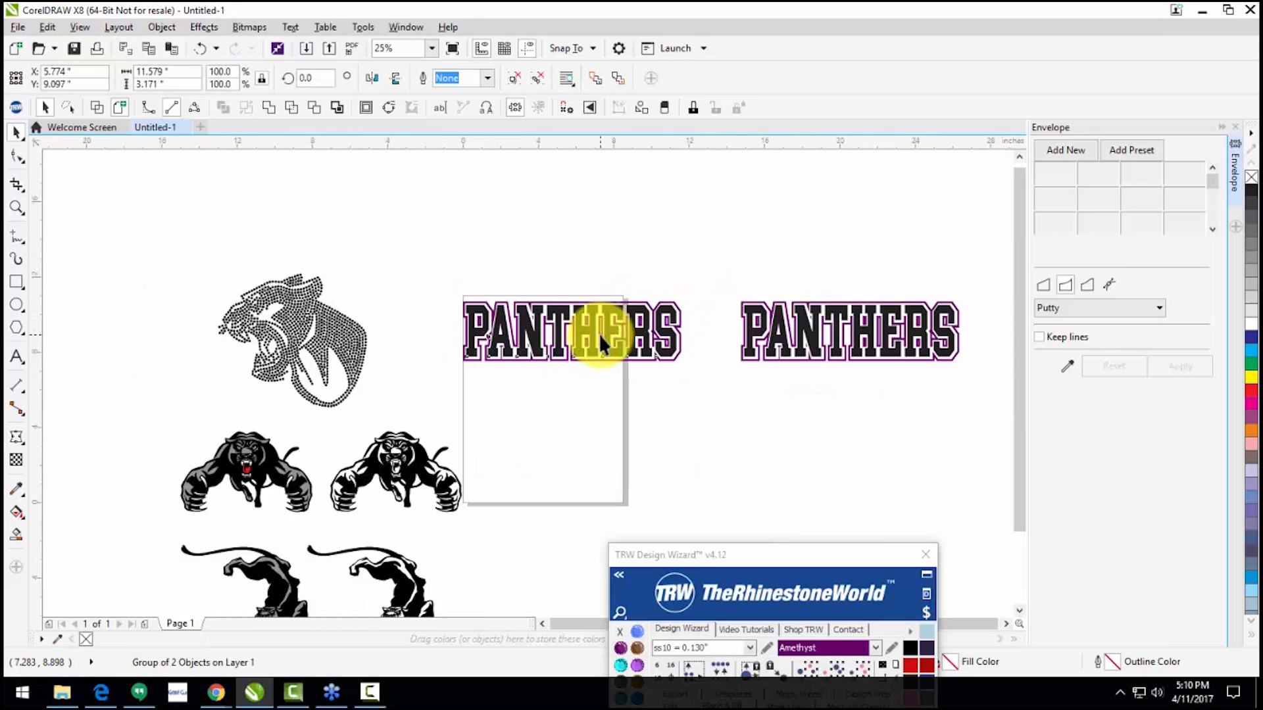
Step: Add a new Single Arc envelope to the original PANTHERS group and raise only its top middle node about 1.7 inches
click(1065, 150)
scroll(567, 300, up, 2)
drag(566, 289, 575, 226)
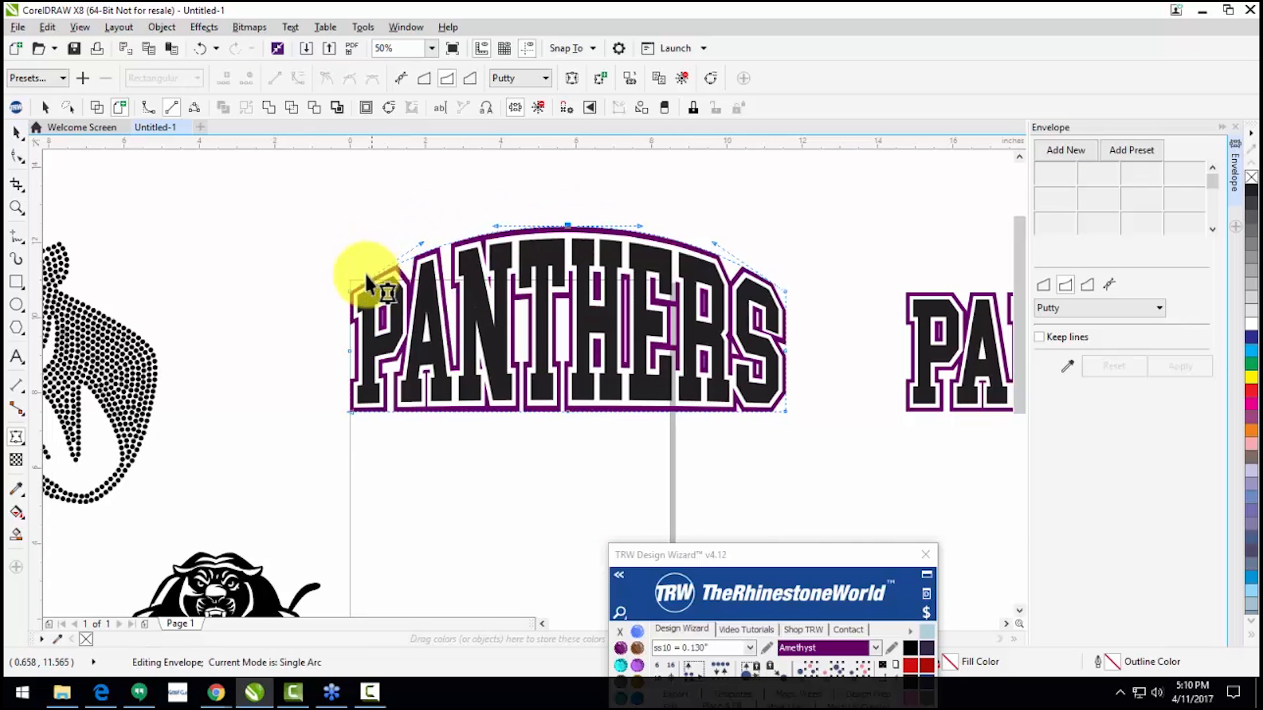
scroll(399, 304, down, 2)
scroll(536, 309, up, 2)
scroll(487, 337, down, 2)
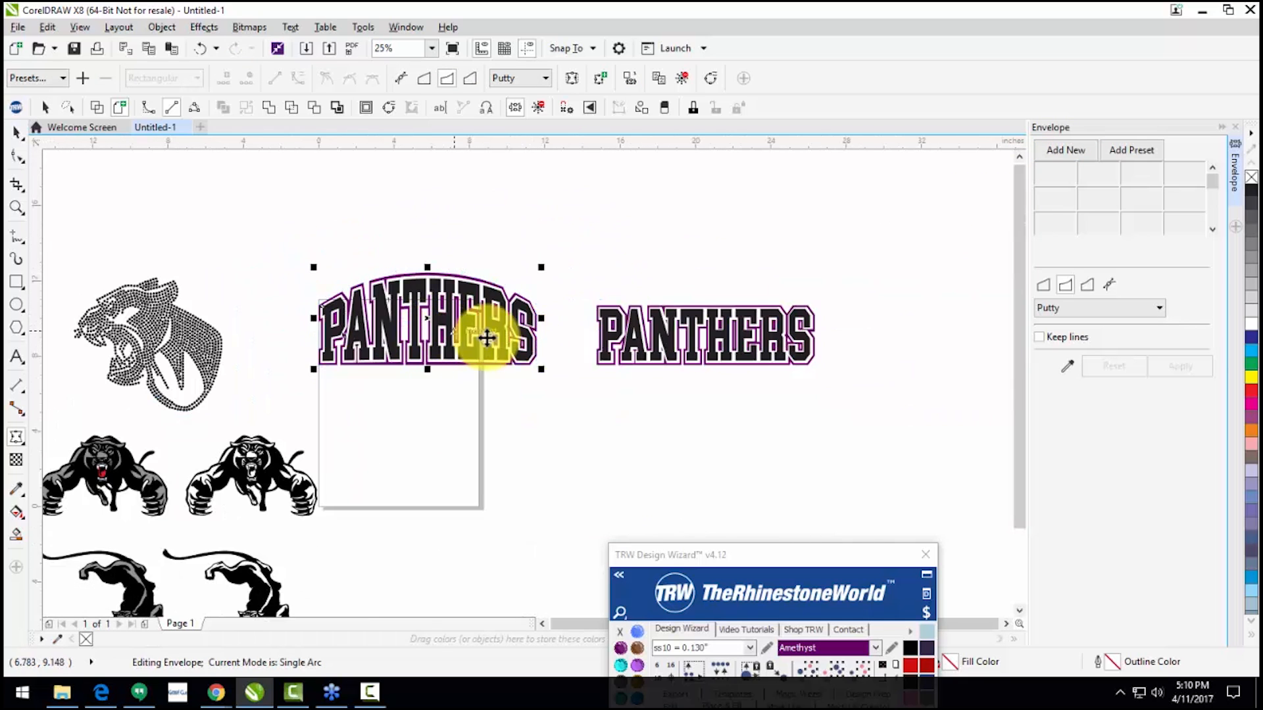
key(space)
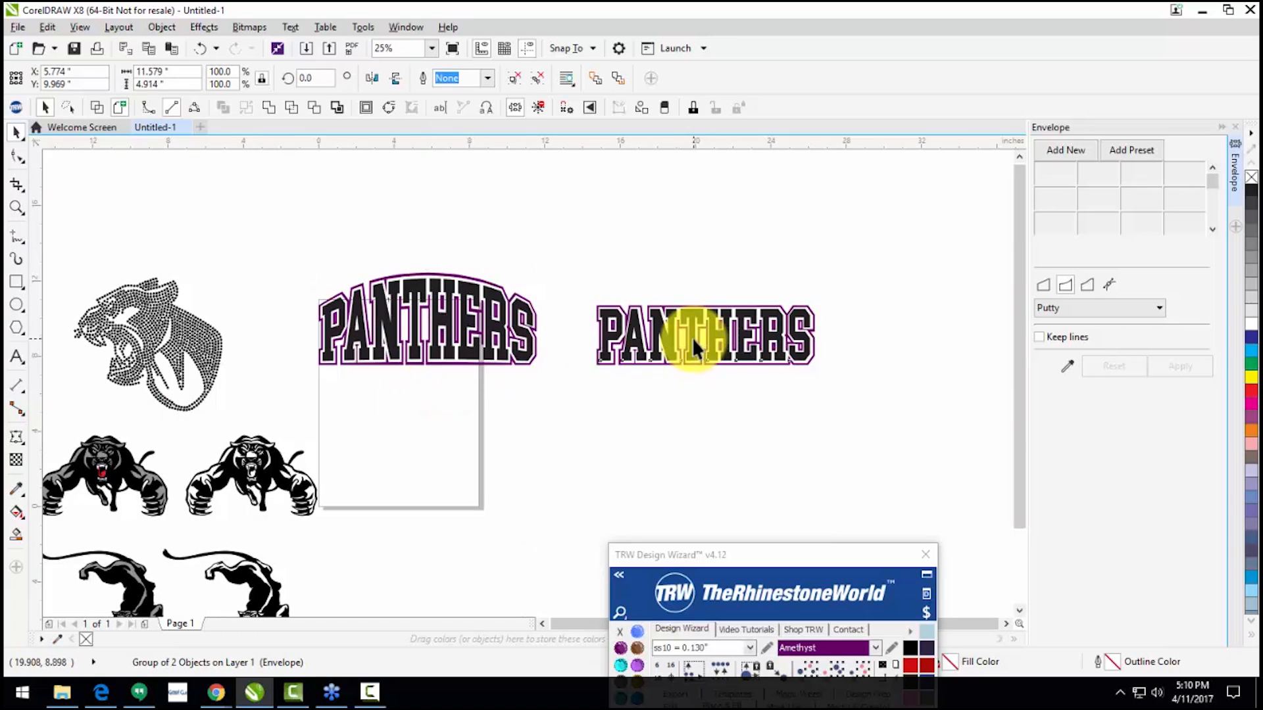
Step: Add a new Single Arc envelope to the duplicate PANTHERS group and arch its top and bottom edges upward together about 1.4 inches
click(1069, 151)
drag(704, 360, 701, 333)
key(space)
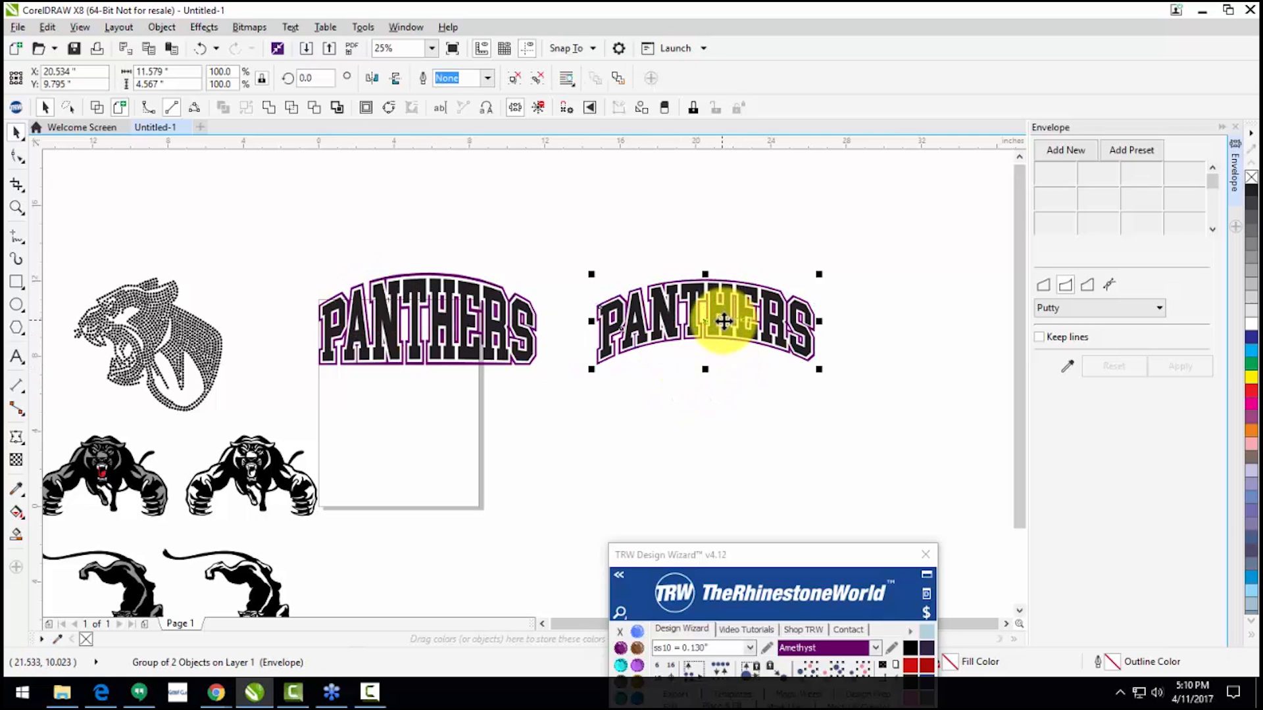
Step: Deselect the lettering and move the TRW Design Wizard window up over the Envelope docker
click(726, 418)
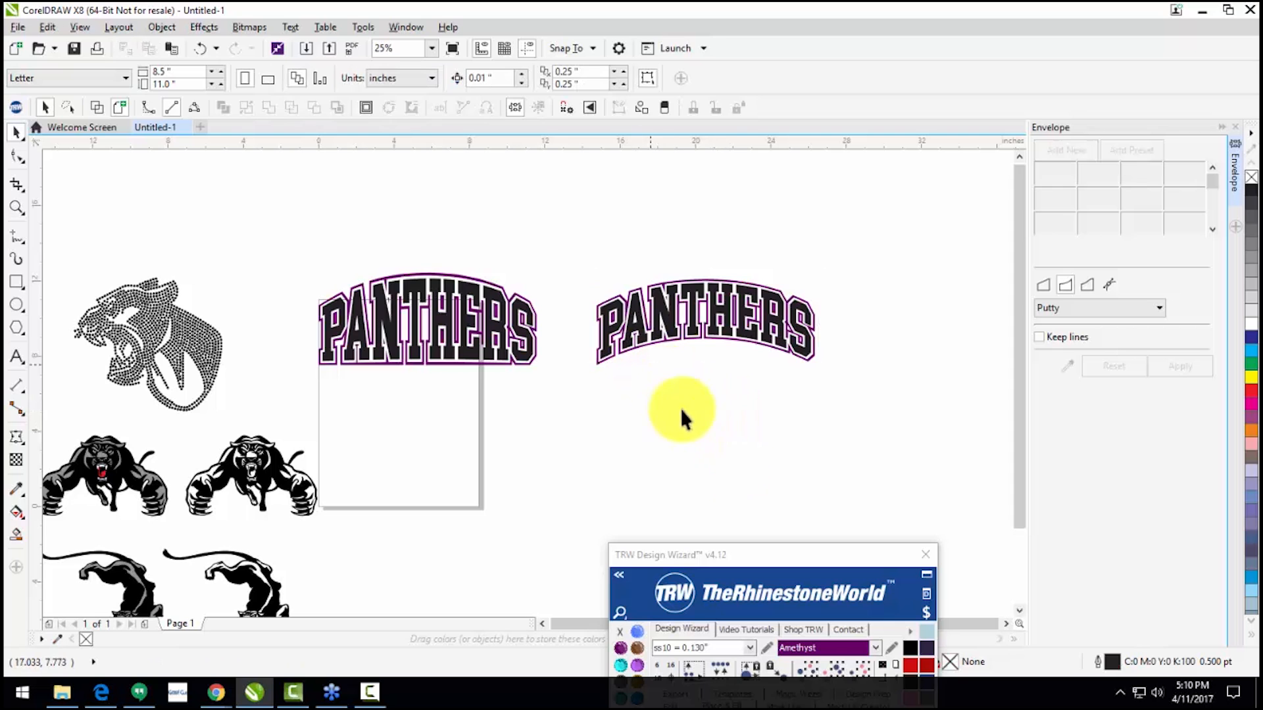
drag(779, 551, 1040, 124)
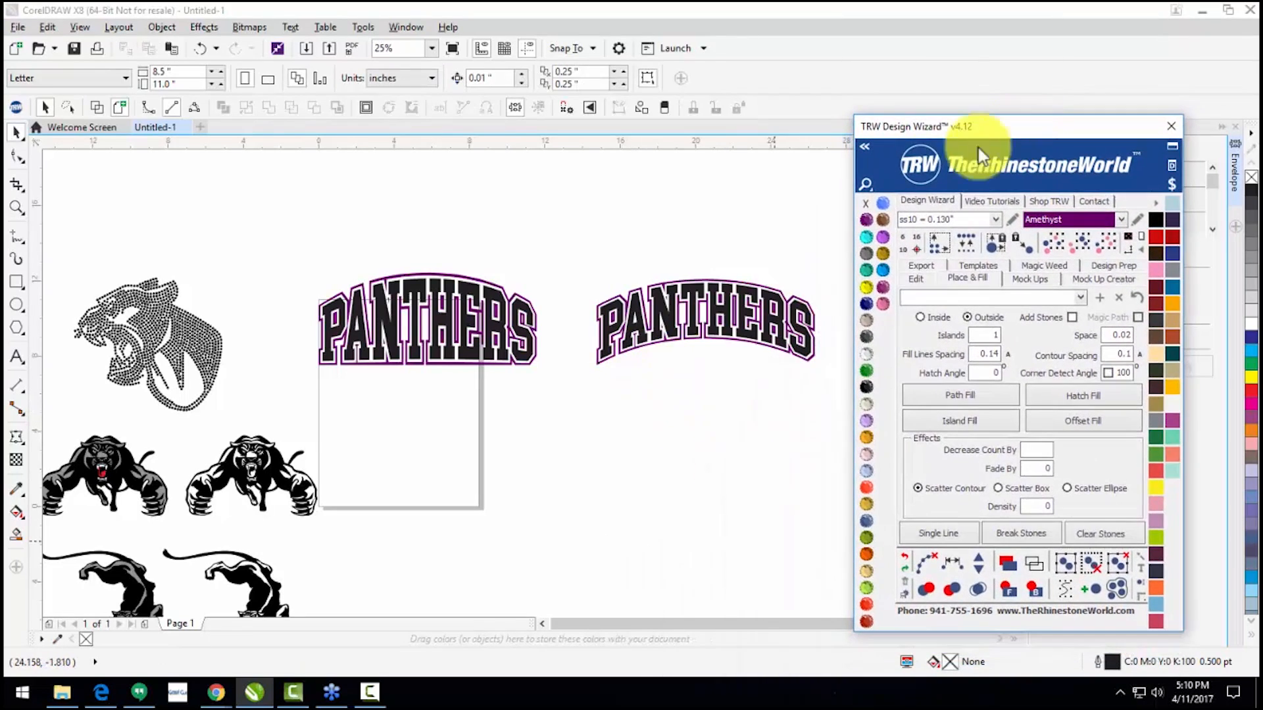
Step: Delete the PANTHERS version with only its top edge arched and move the evenly arched version into its place on the page
click(454, 328)
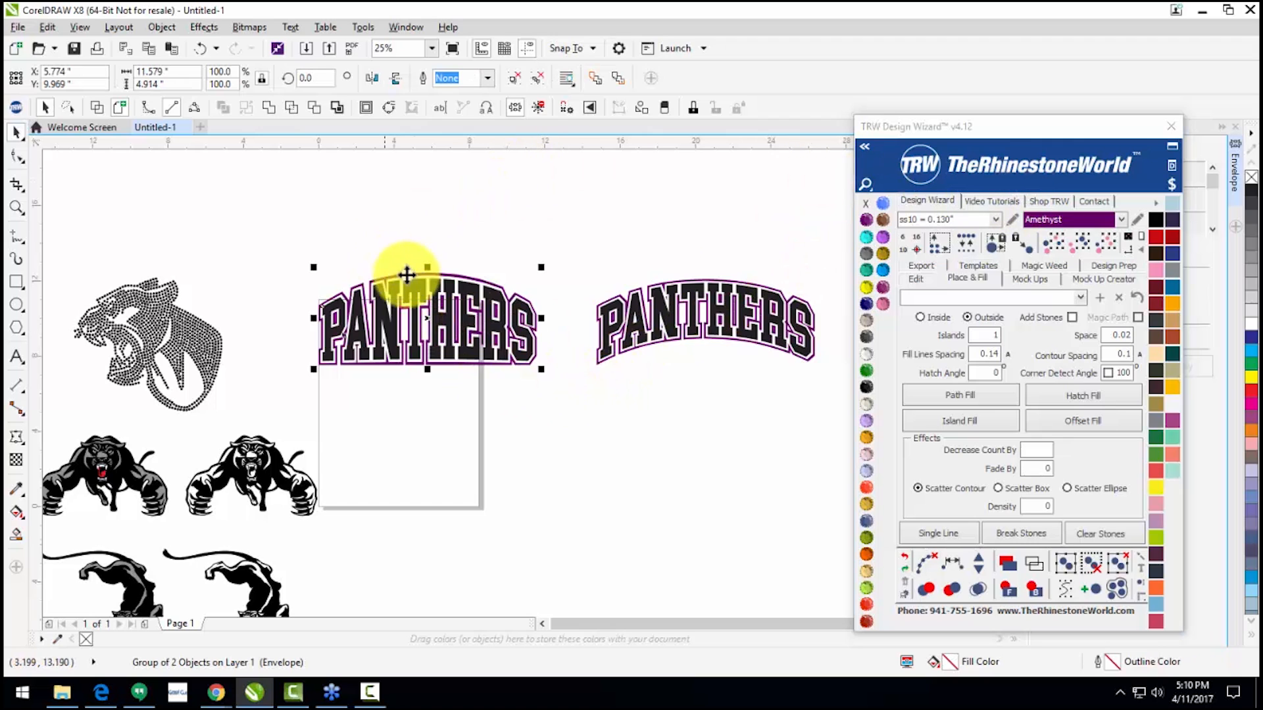
key(Delete)
drag(744, 312, 480, 312)
click(464, 424)
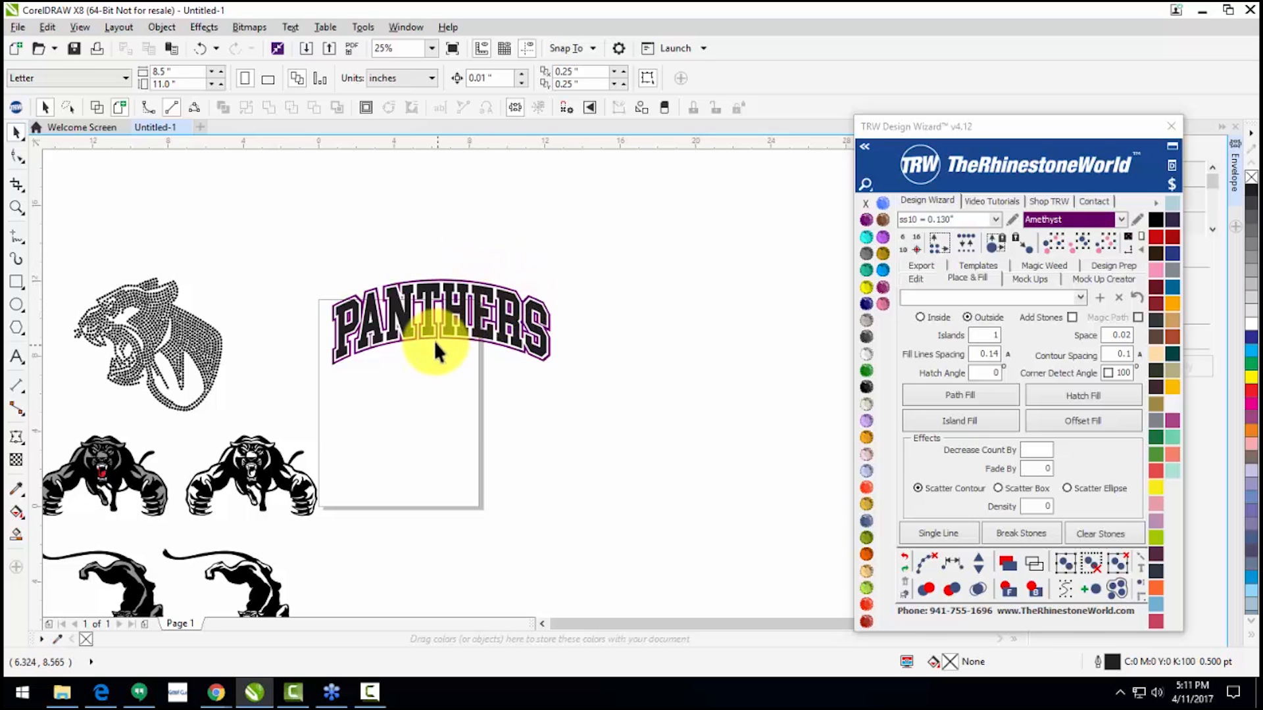
Step: Undo the move, the deletion and the envelope changes back to two flat PANTHERS groups
key(ctrl+z)
key(ctrl+z)
key(ctrl+z)
key(ctrl+z)
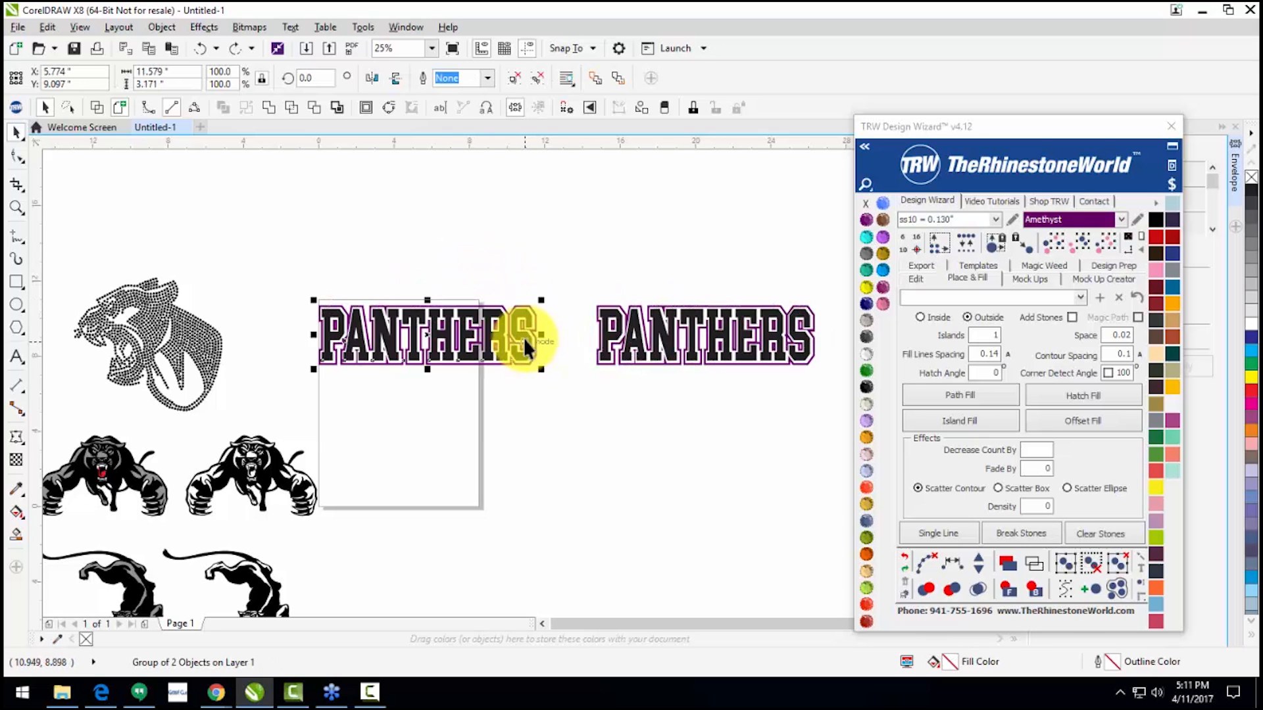
Step: Remove the duplicate PANTHERS group and move the original about 3.9 inches right and 2.2 inches up
drag(417, 339, 493, 305)
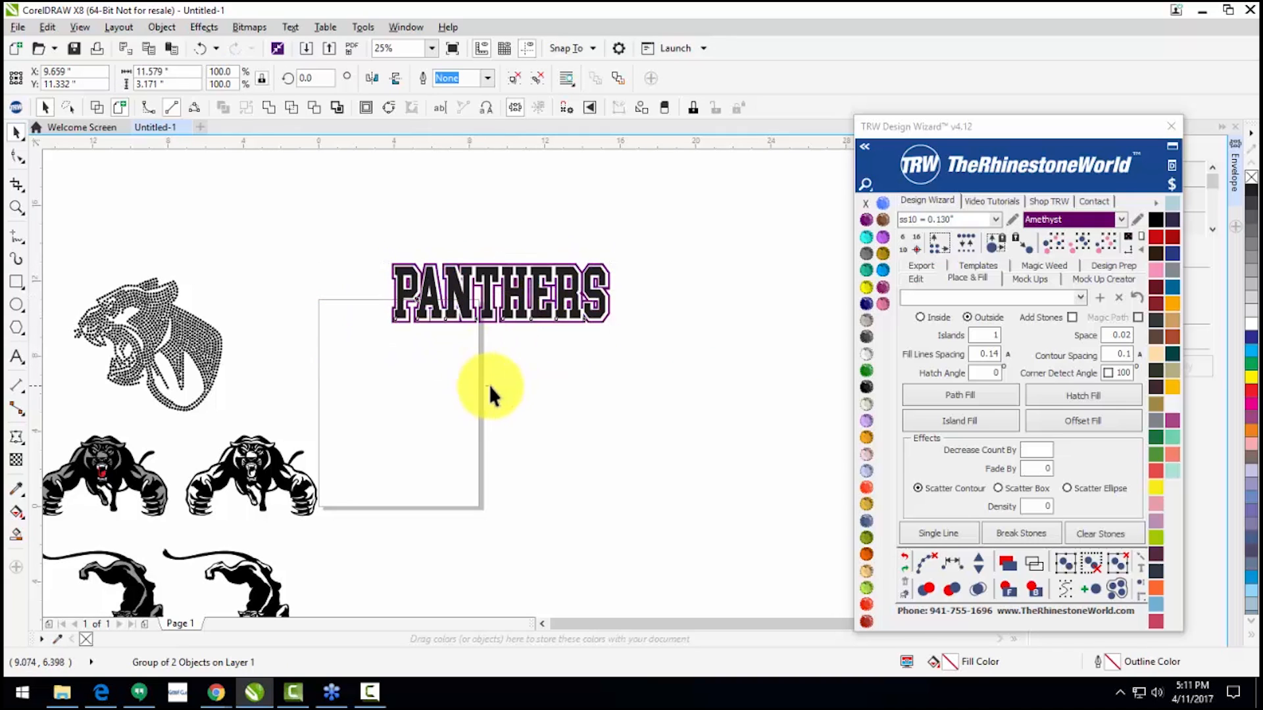
click(490, 394)
scroll(415, 286, up, 1)
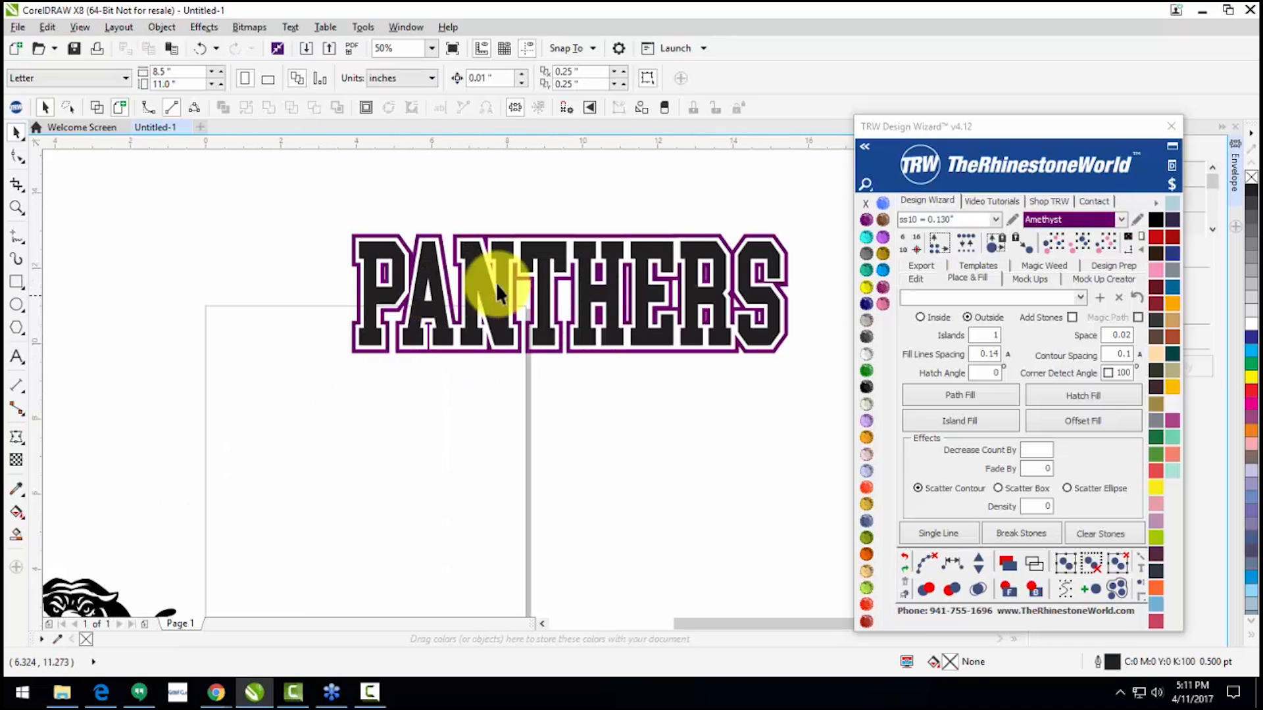
Step: Show the Edit tools of the TRW Design Wizard and ungroup the PANTHERS lettering from its purple outline
click(928, 282)
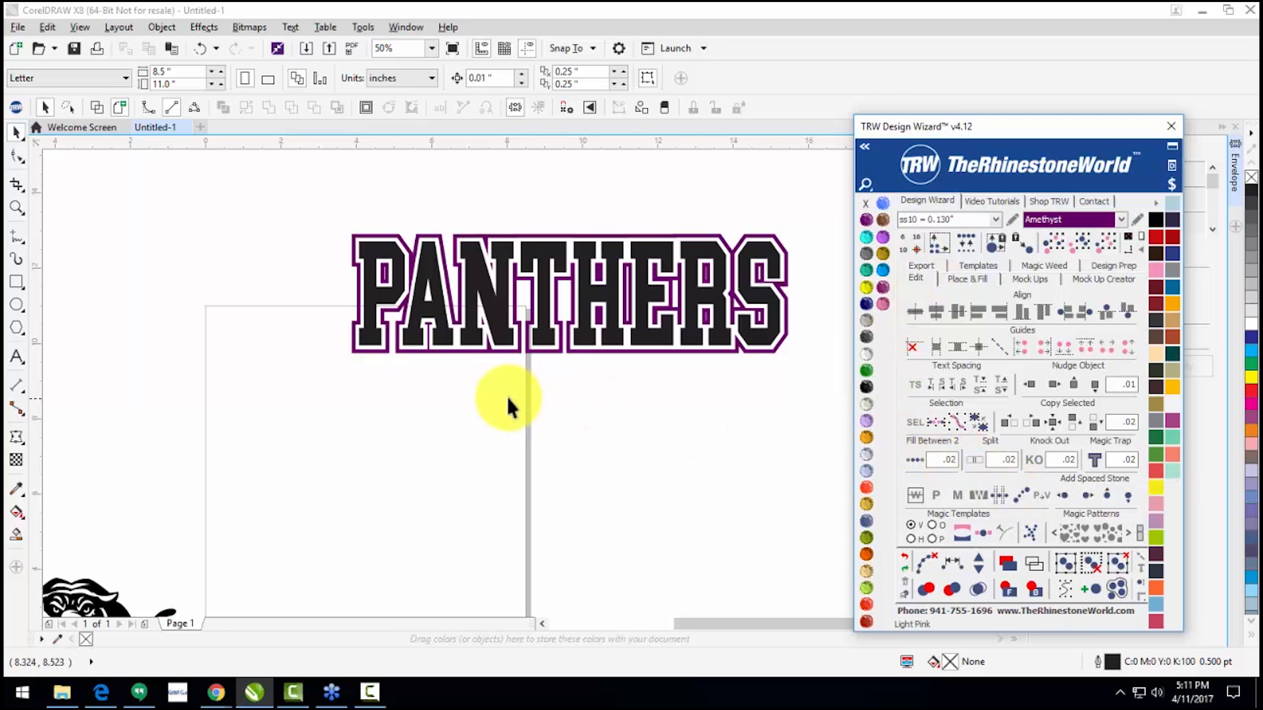
click(495, 271)
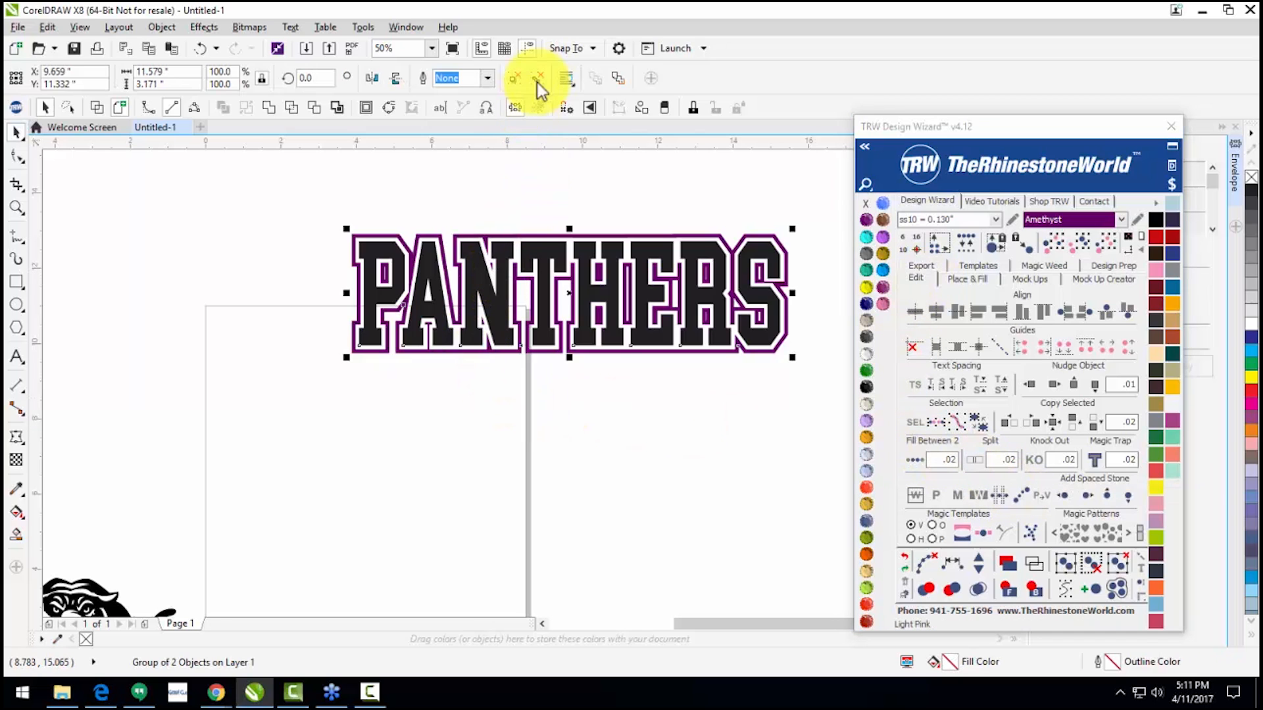
click(515, 79)
click(483, 191)
Step: Try moving the black PANTHERS text down out of its purple outline, and undo each move
drag(492, 286, 479, 403)
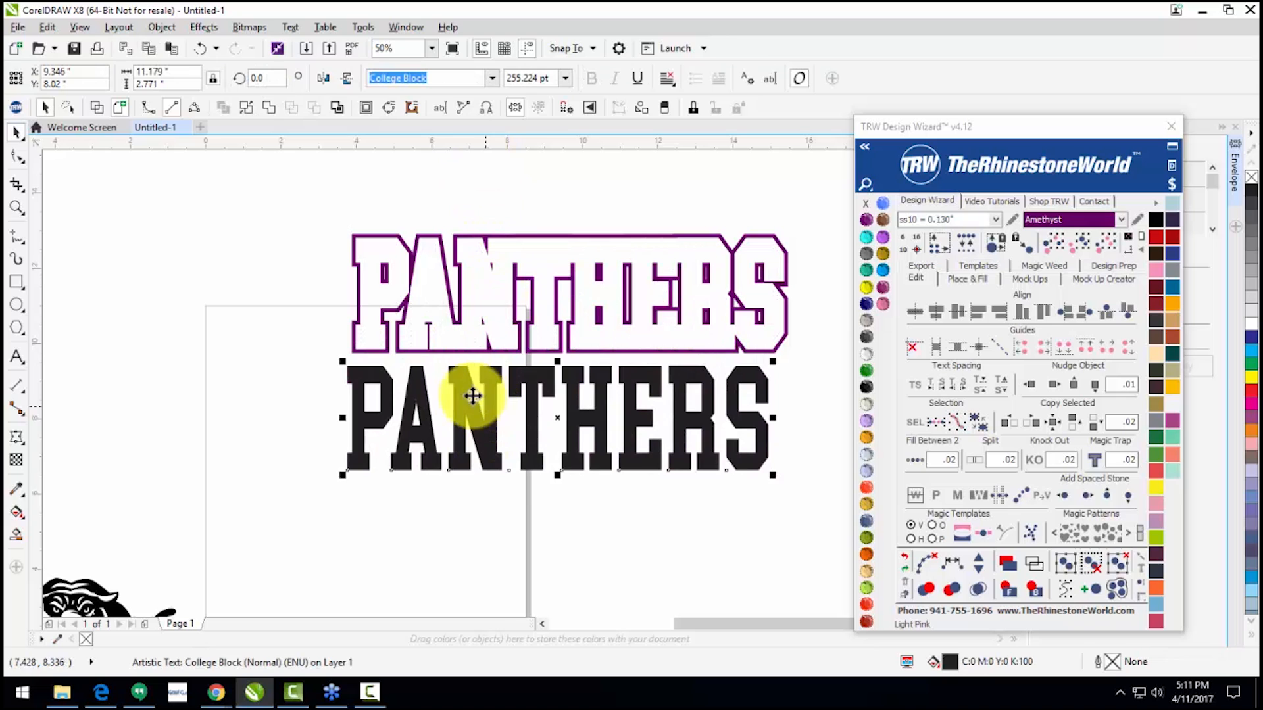
key(ctrl+z)
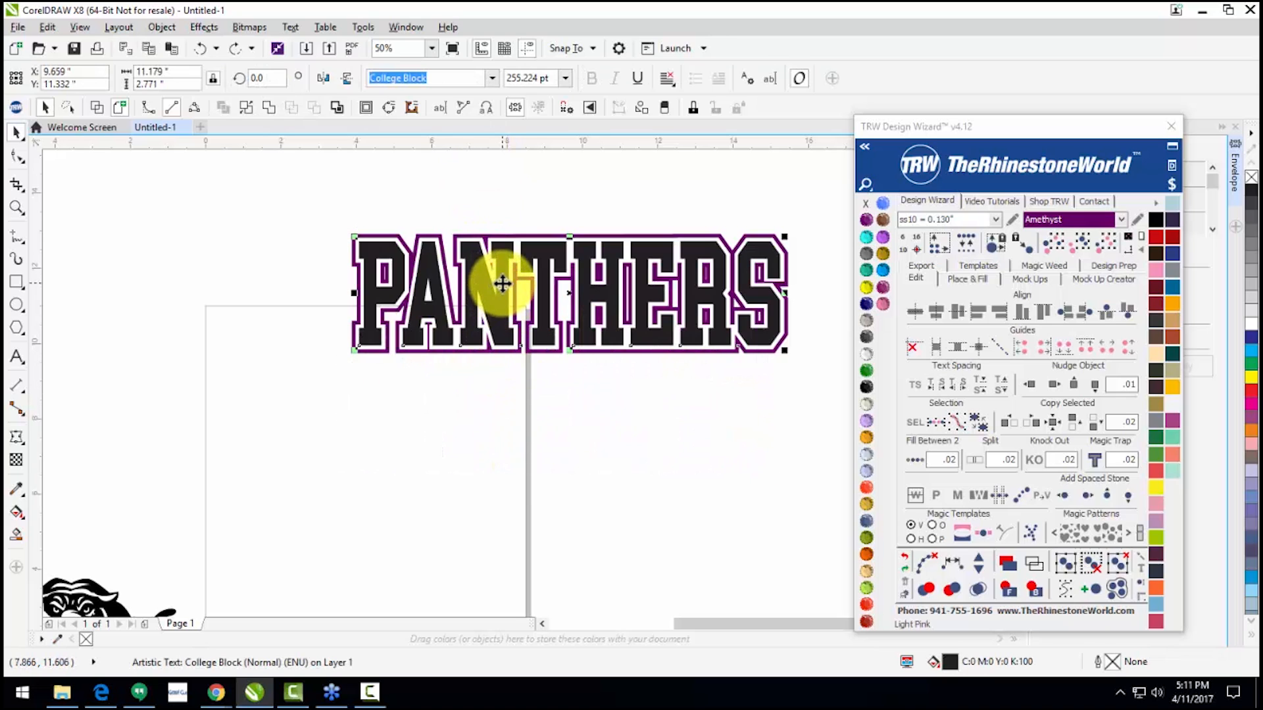
drag(497, 285, 470, 356)
key(ctrl+z)
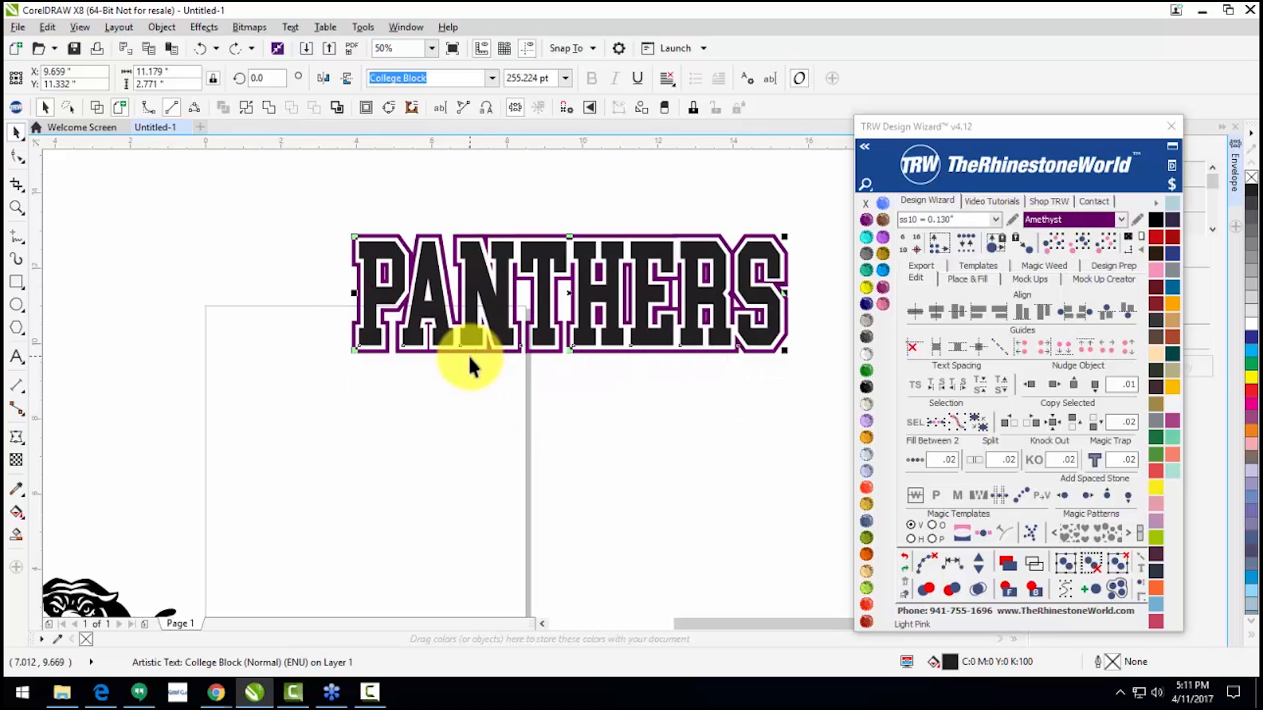
Step: Duplicate the PANTHERS text together with its purple outline about 4.7 inches straight below the original
click(507, 424)
click(505, 326)
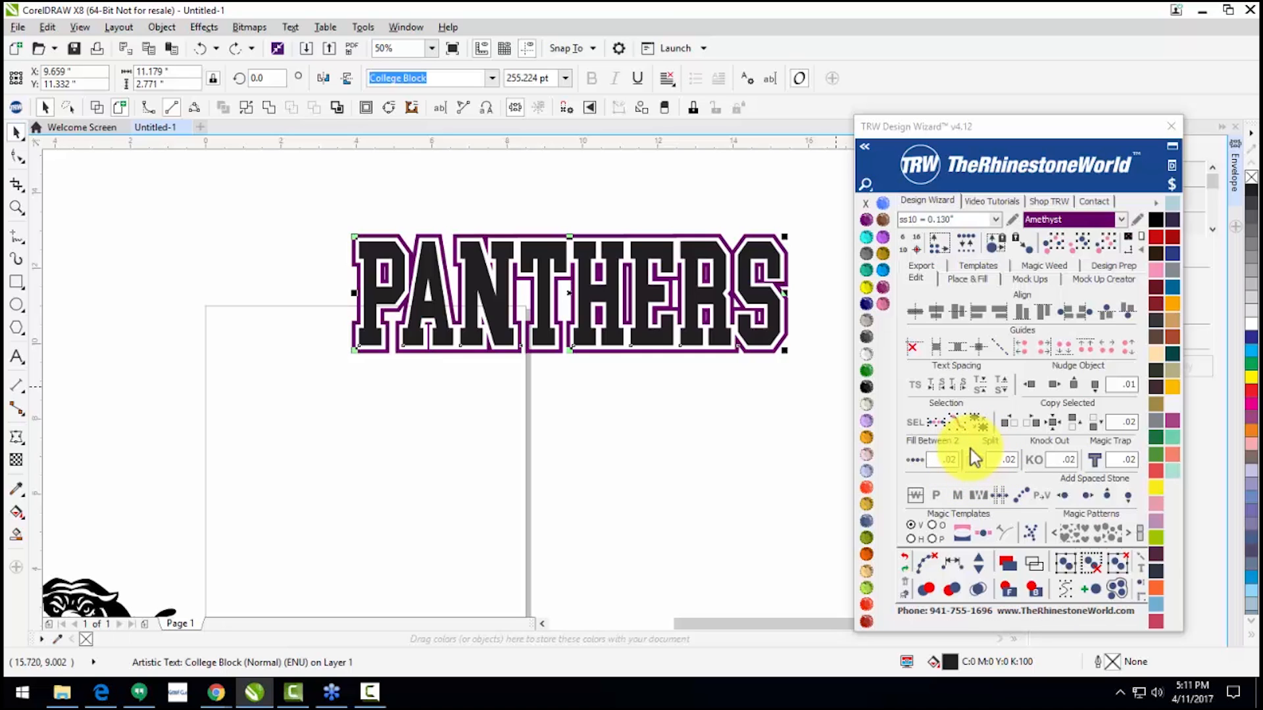
click(492, 410)
scroll(369, 322, down, 2)
drag(337, 249, 639, 365)
scroll(536, 304, up, 2)
drag(465, 290, 478, 486)
click(492, 425)
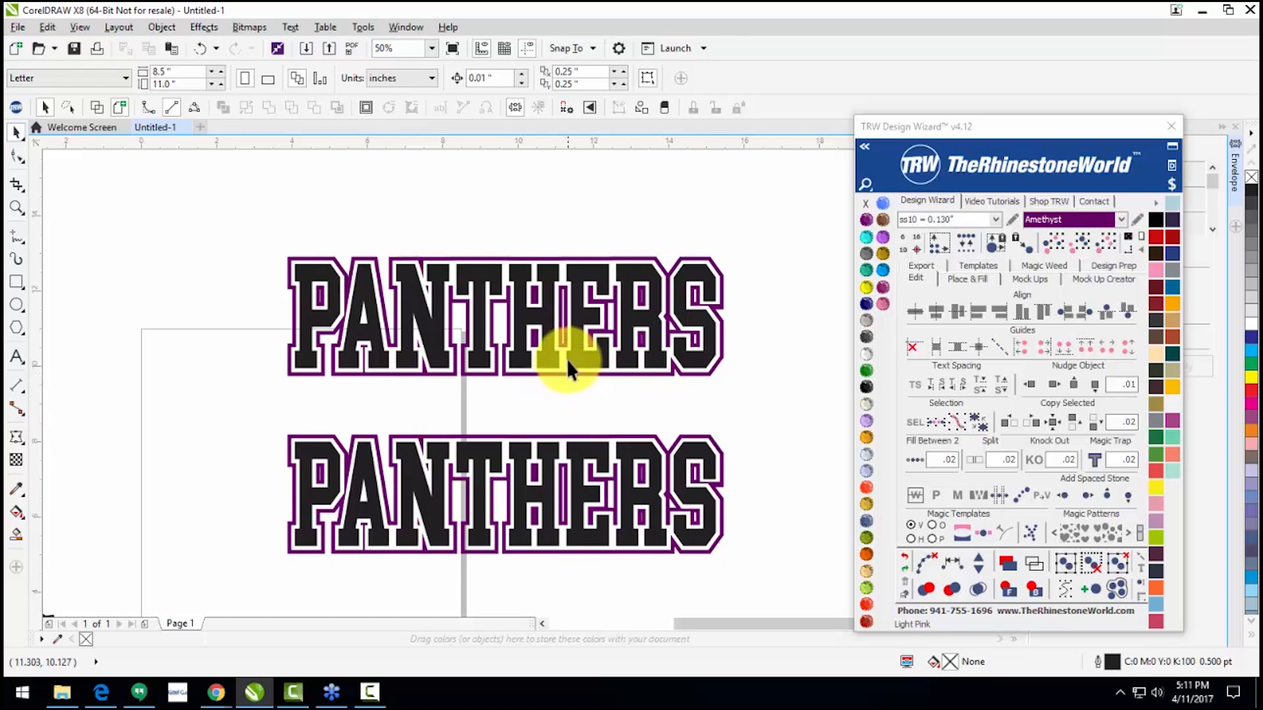
Step: Split the upper black PANTHERS text vertically with a .02 gap, and apply Split to the lower black text too
click(585, 357)
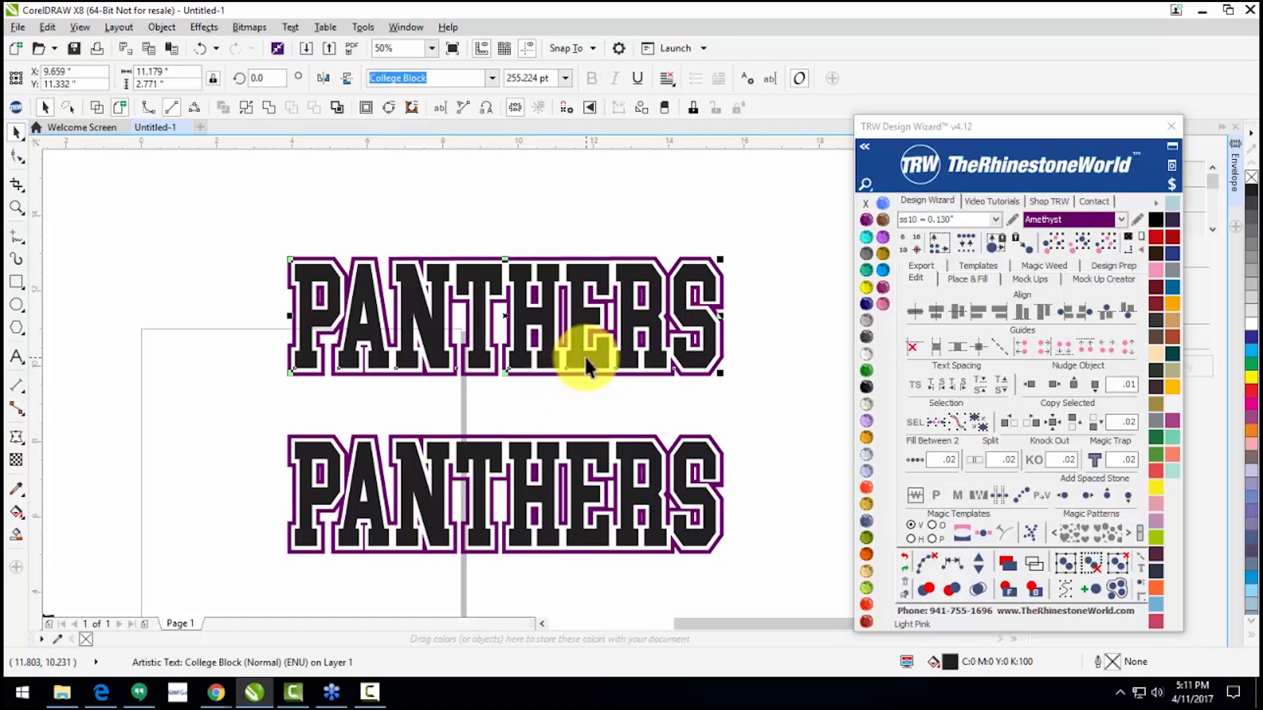
click(972, 459)
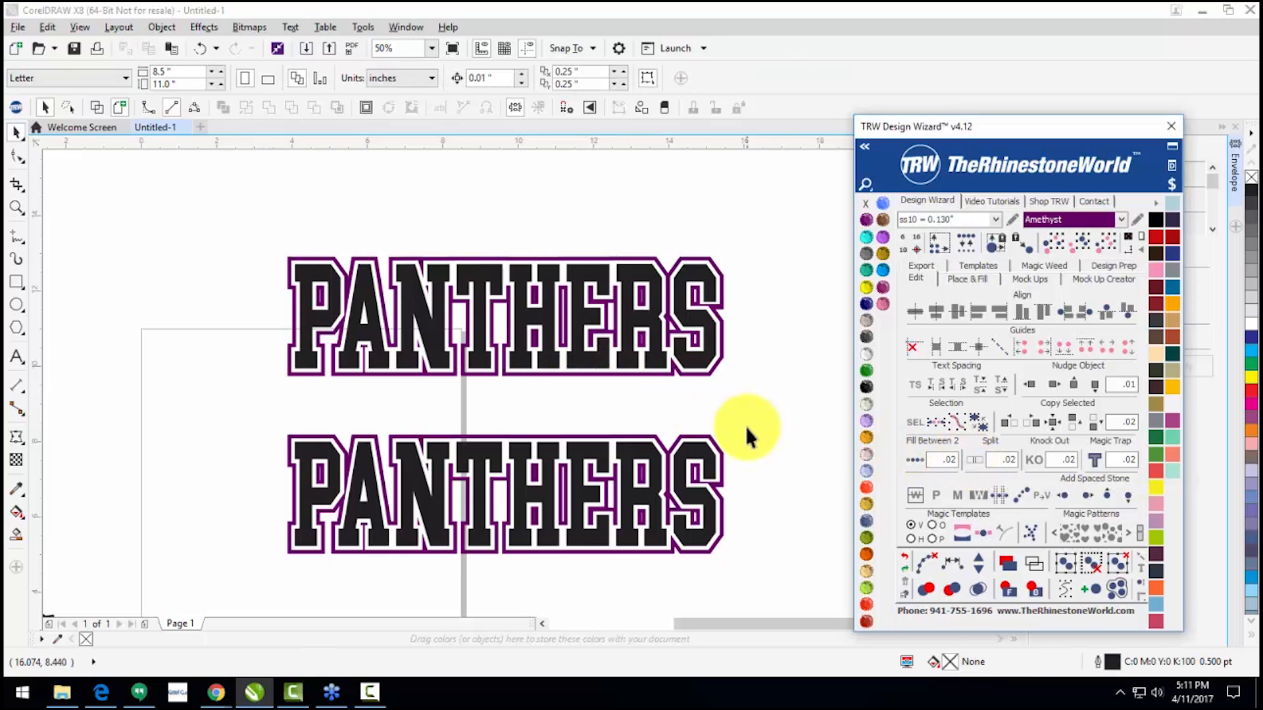
click(697, 459)
click(974, 459)
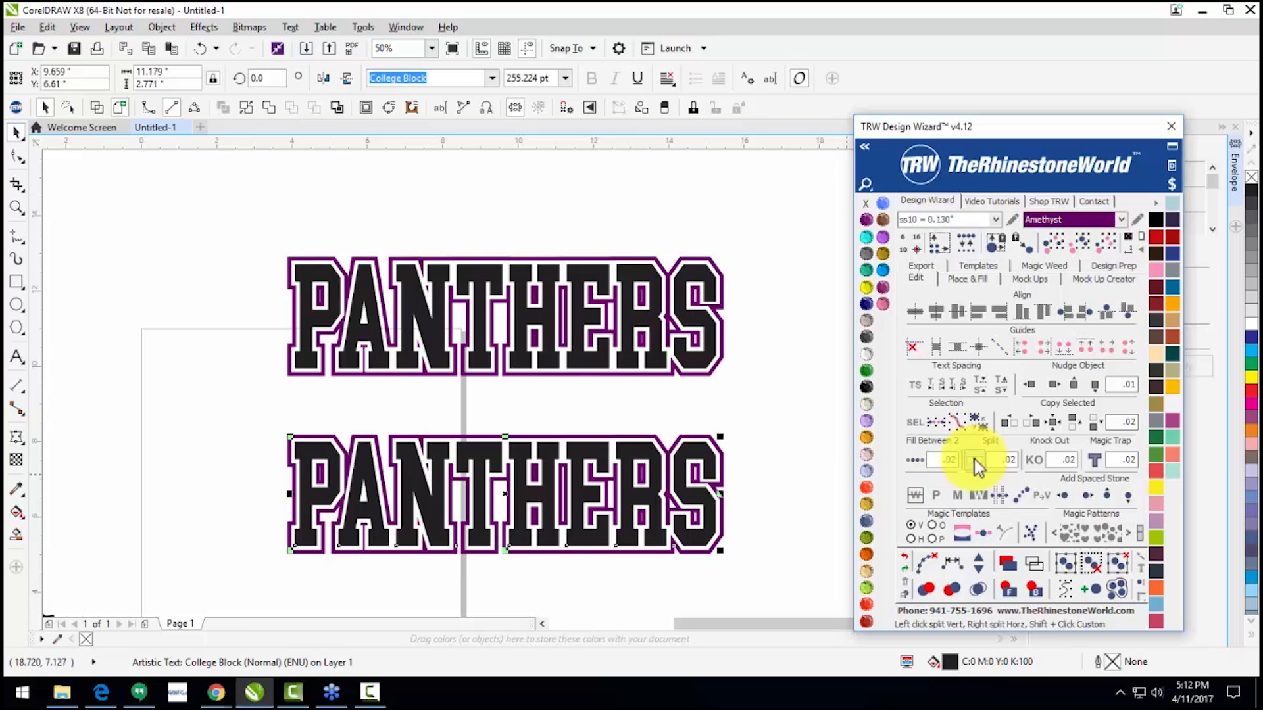
Step: Fill the HERS half of the upper split lettering with TRW Blue
click(704, 357)
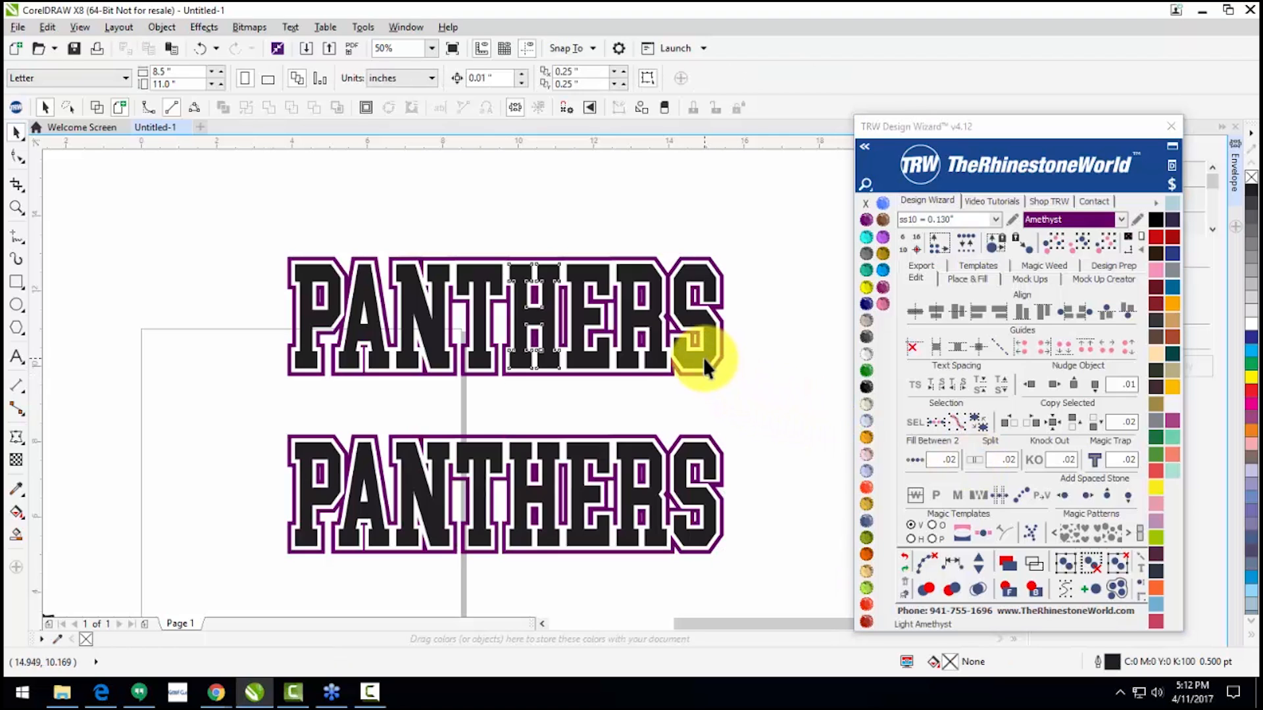
click(883, 270)
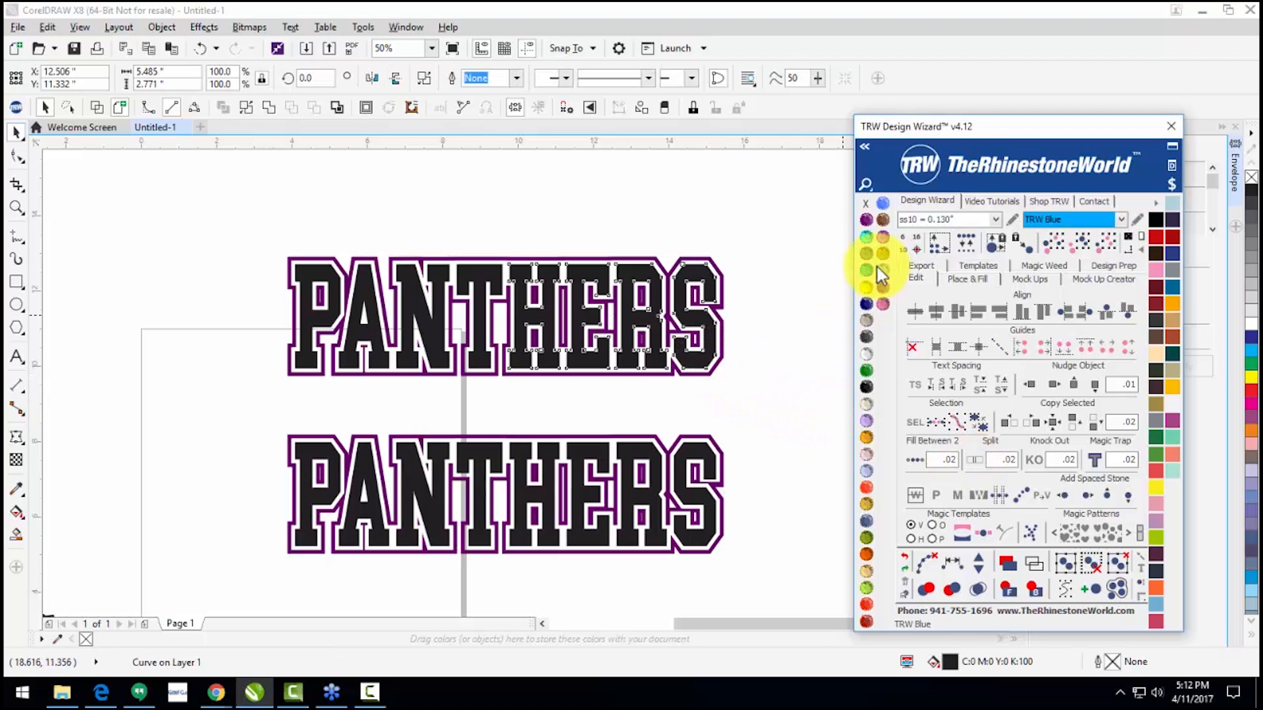
click(502, 246)
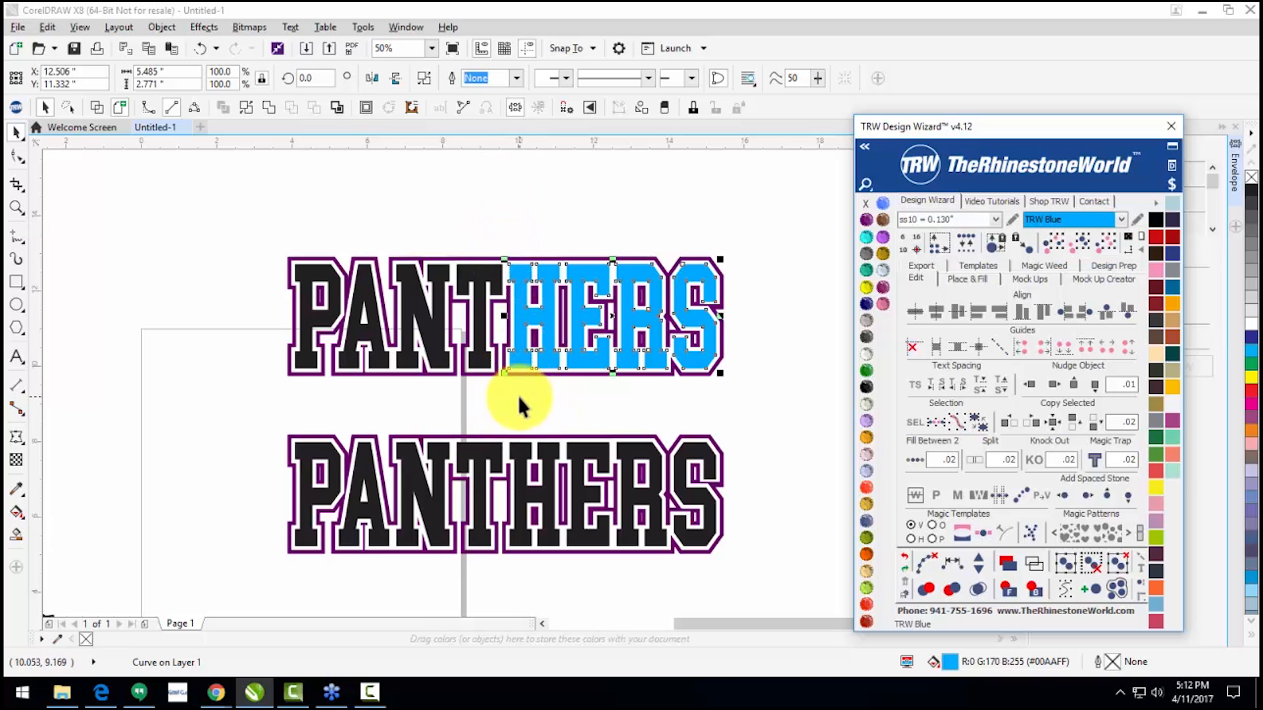
Step: Fill the top half of the lower split PANTHERS lettering with TRW Blue
click(499, 370)
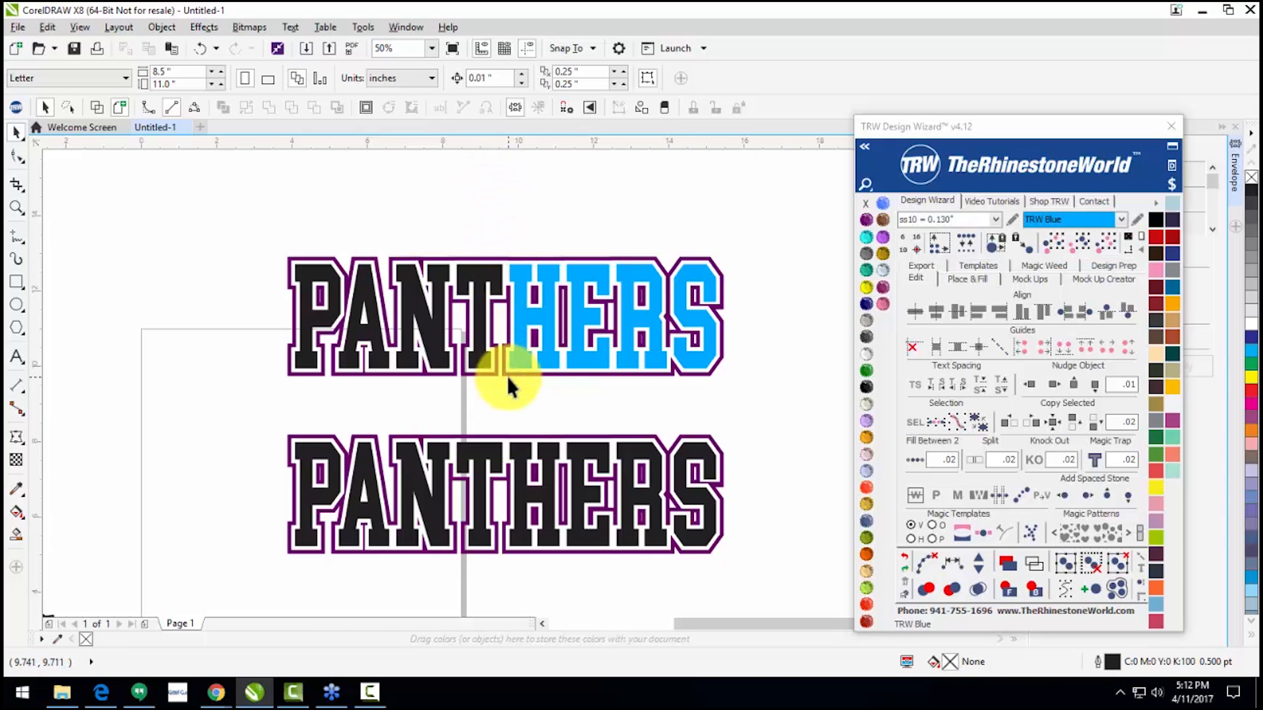
click(484, 459)
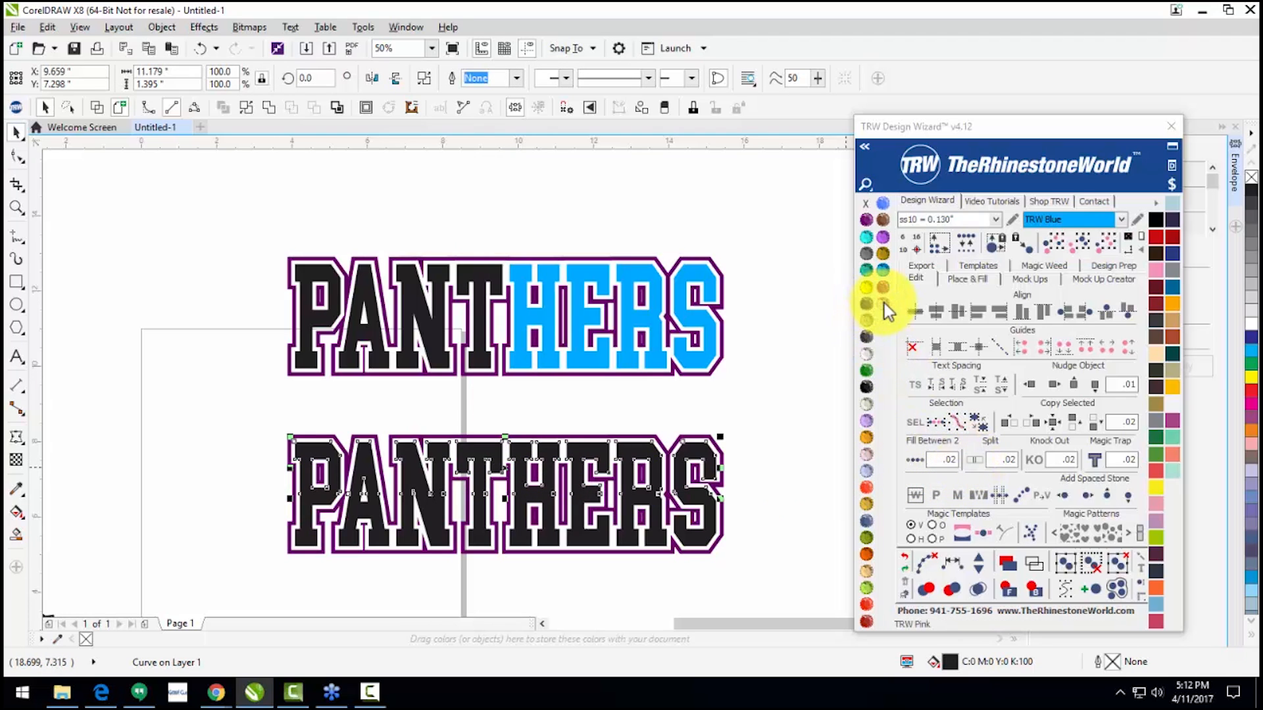
double_click(1074, 219)
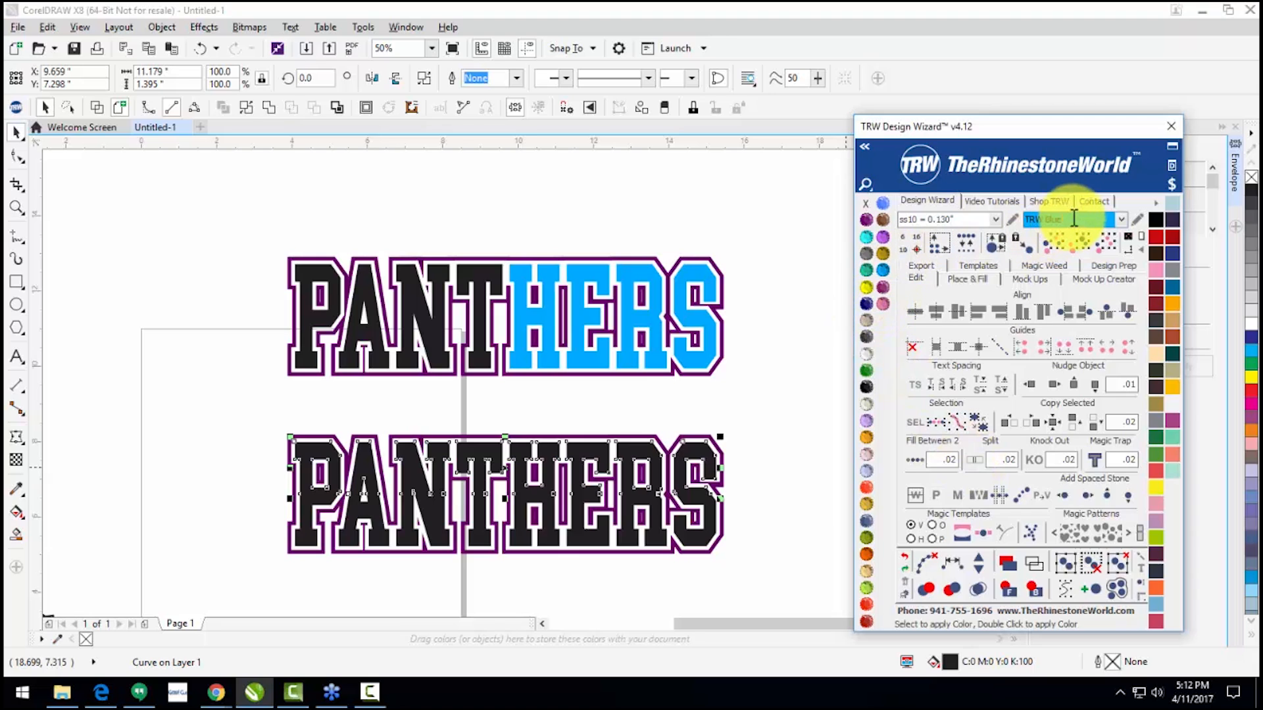
click(766, 366)
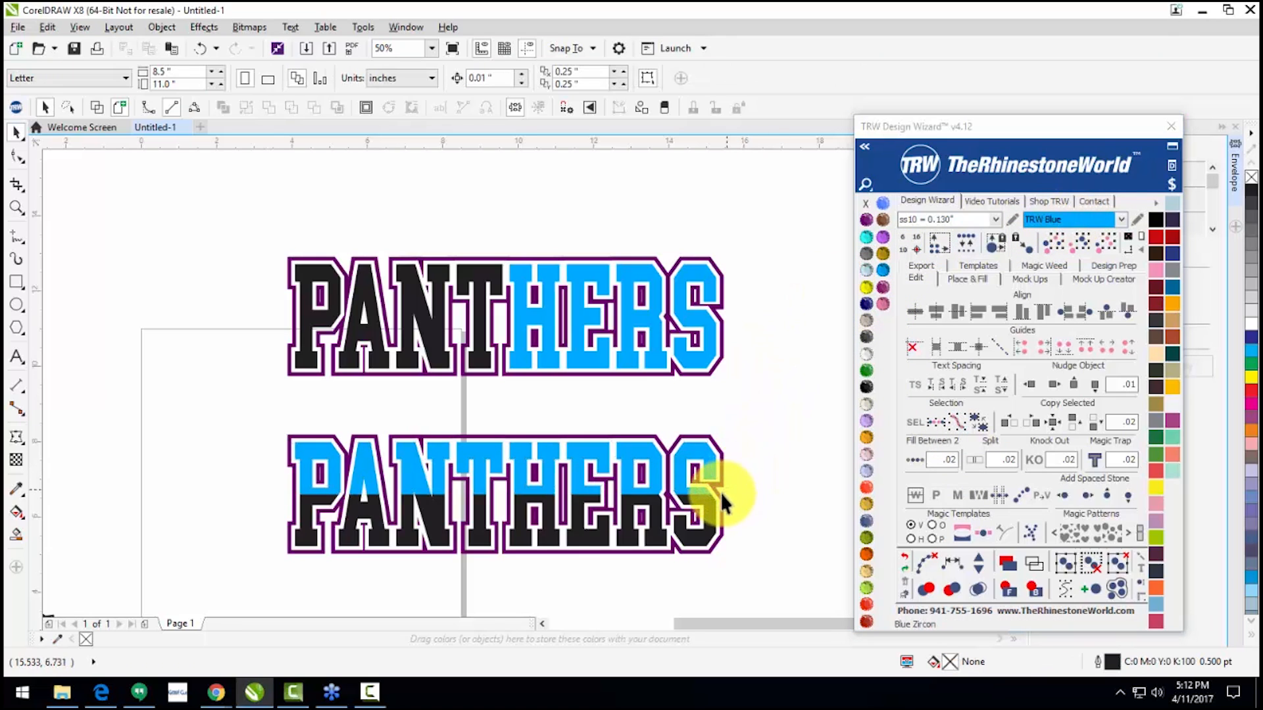
Step: Examine the seam and nodes where the blue and black halves of the lower PANTHERS lettering meet, along the letter P
scroll(349, 499, up, 5)
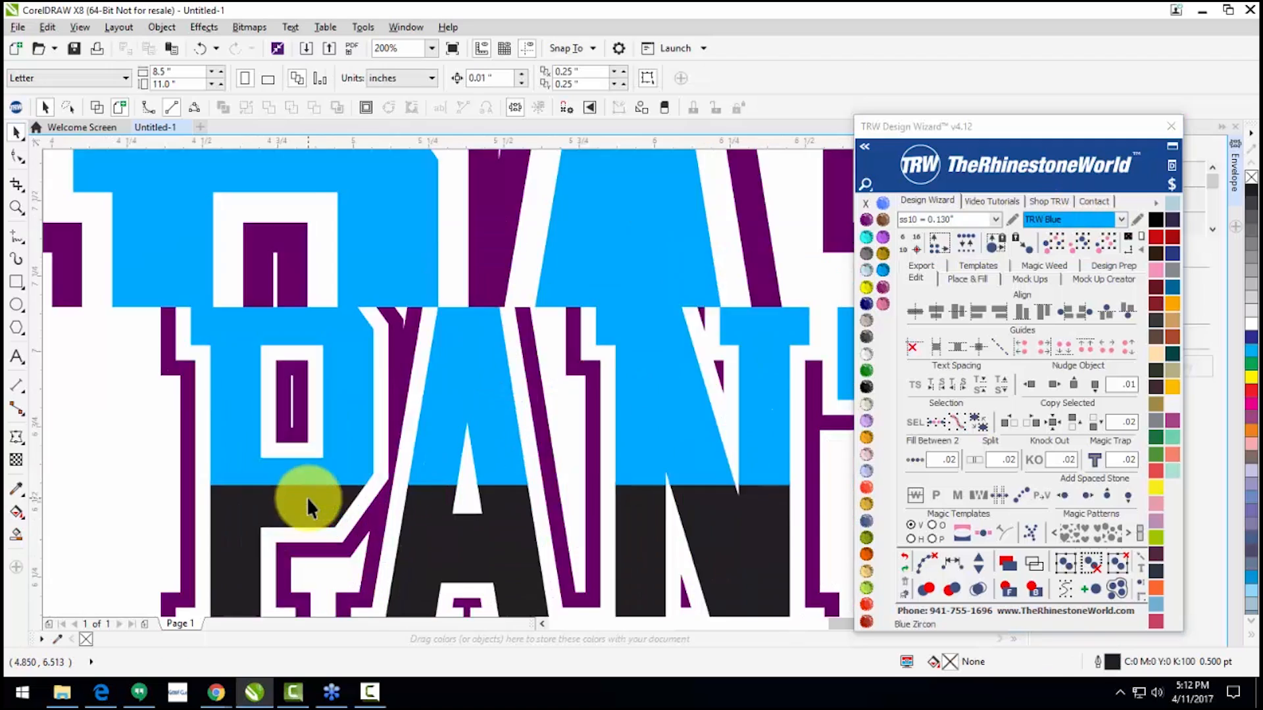
double_click(349, 520)
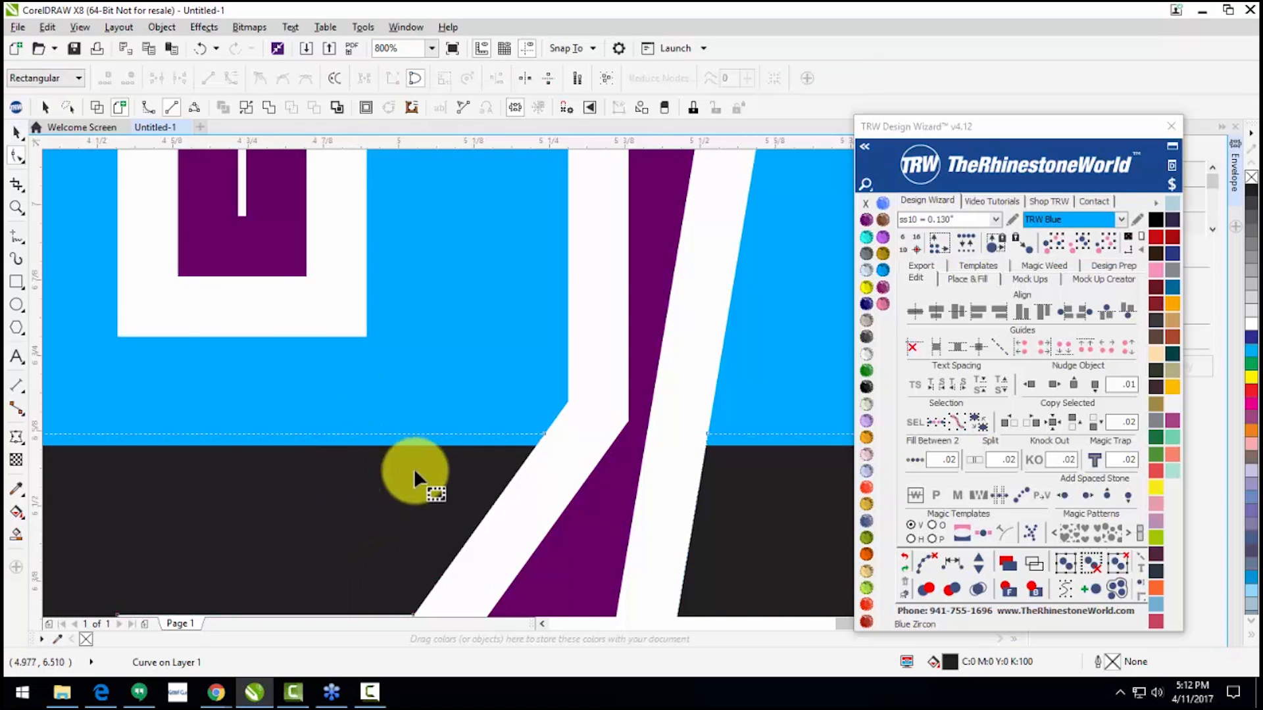
scroll(563, 432, down, 2)
scroll(269, 443, up, 2)
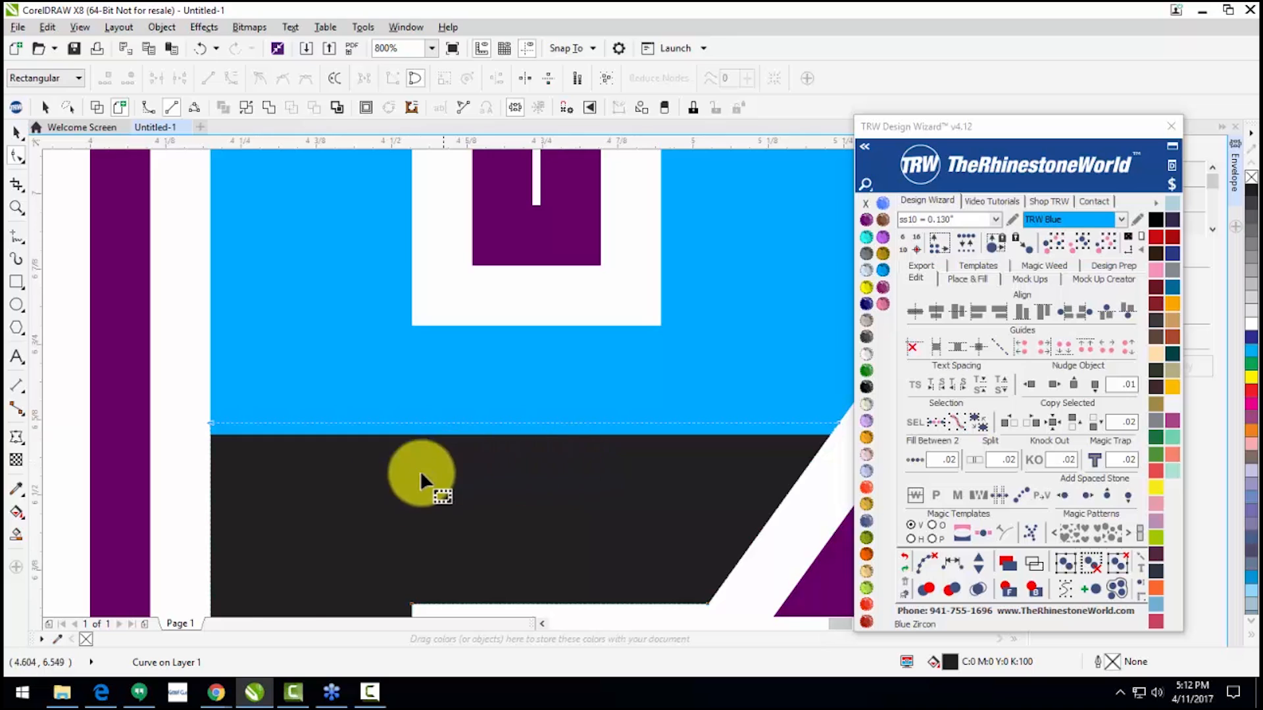
scroll(448, 464, down, 1)
scroll(621, 449, up, 1)
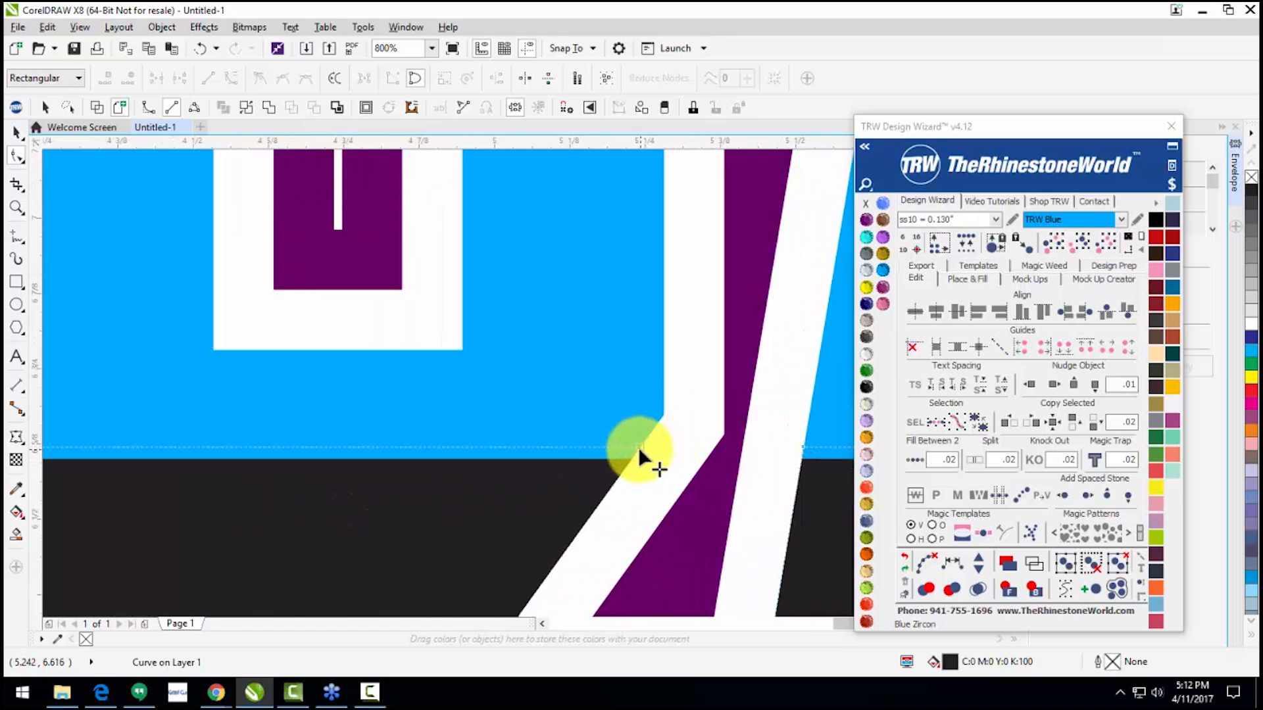
scroll(574, 460, down, 2)
scroll(471, 463, up, 1)
scroll(472, 463, up, 1)
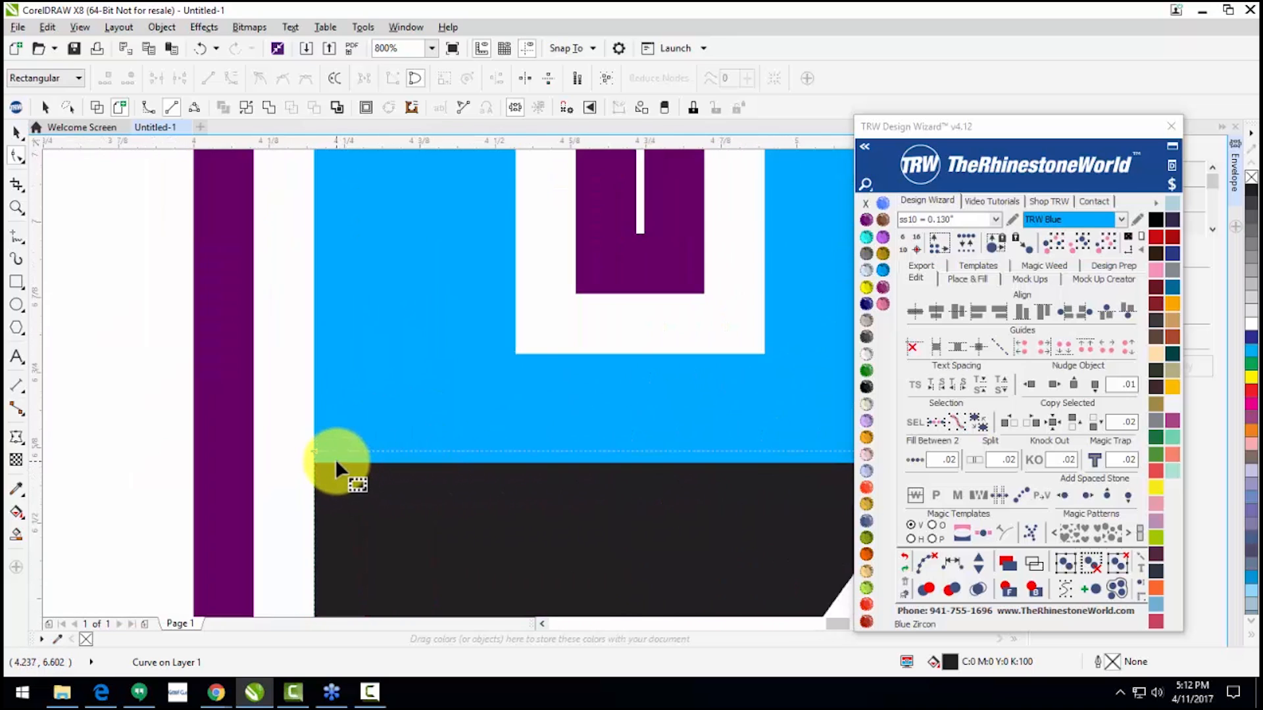
scroll(335, 460, down, 1)
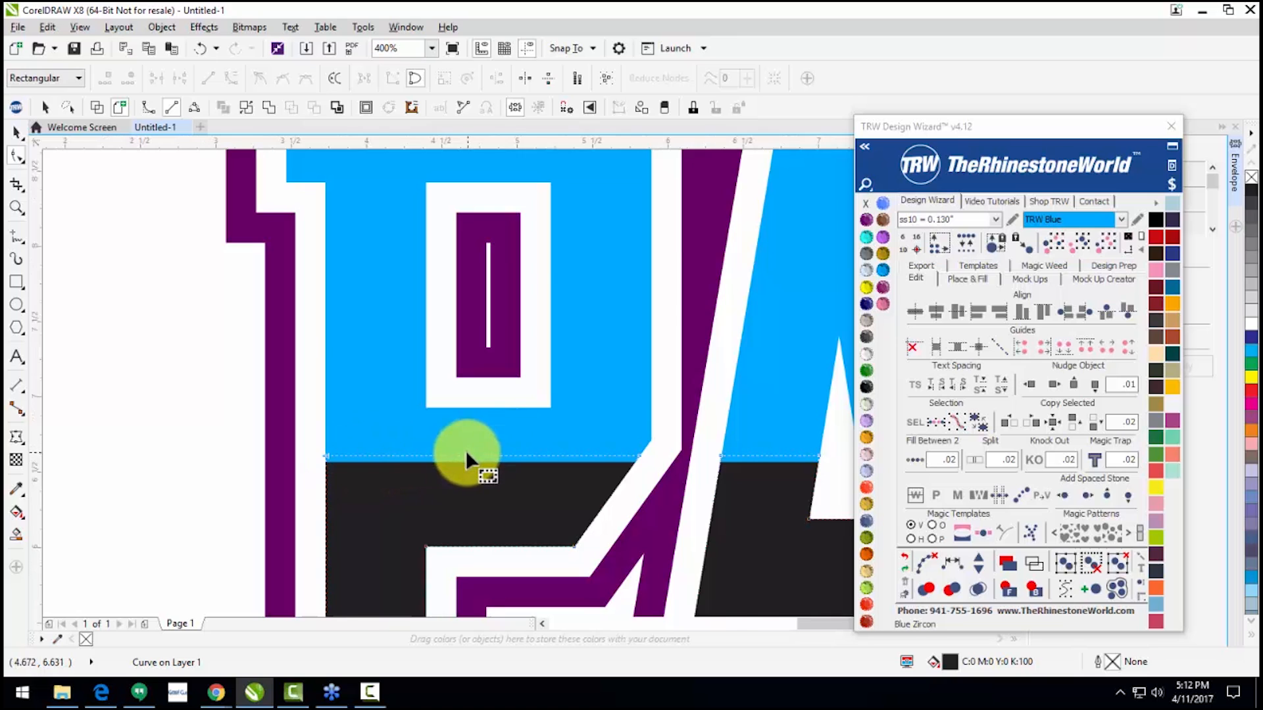
scroll(467, 450, down, 1)
scroll(287, 388, down, 2)
scroll(470, 386, up, 1)
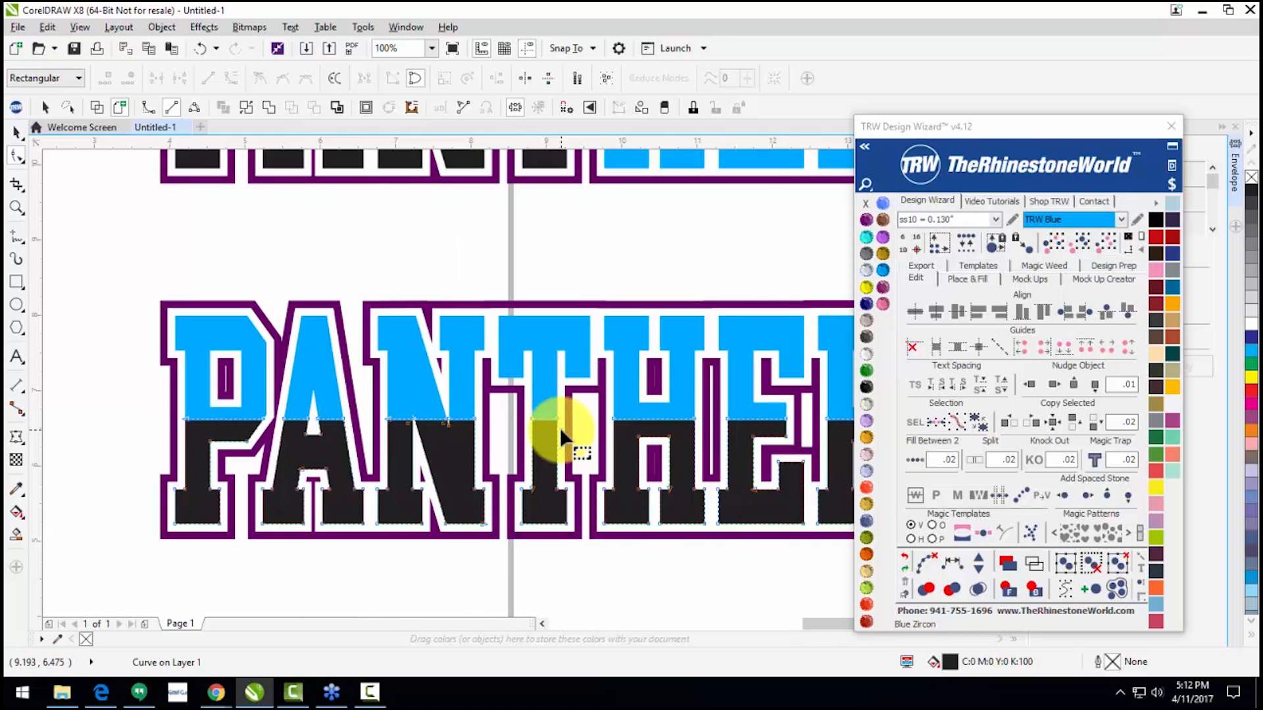
key(space)
click(140, 381)
Step: Move the lower blue-and-black lettering with its outline about 14 inches right and 4 inches up, beside the other PANTHERS lettering
scroll(142, 382, down, 1)
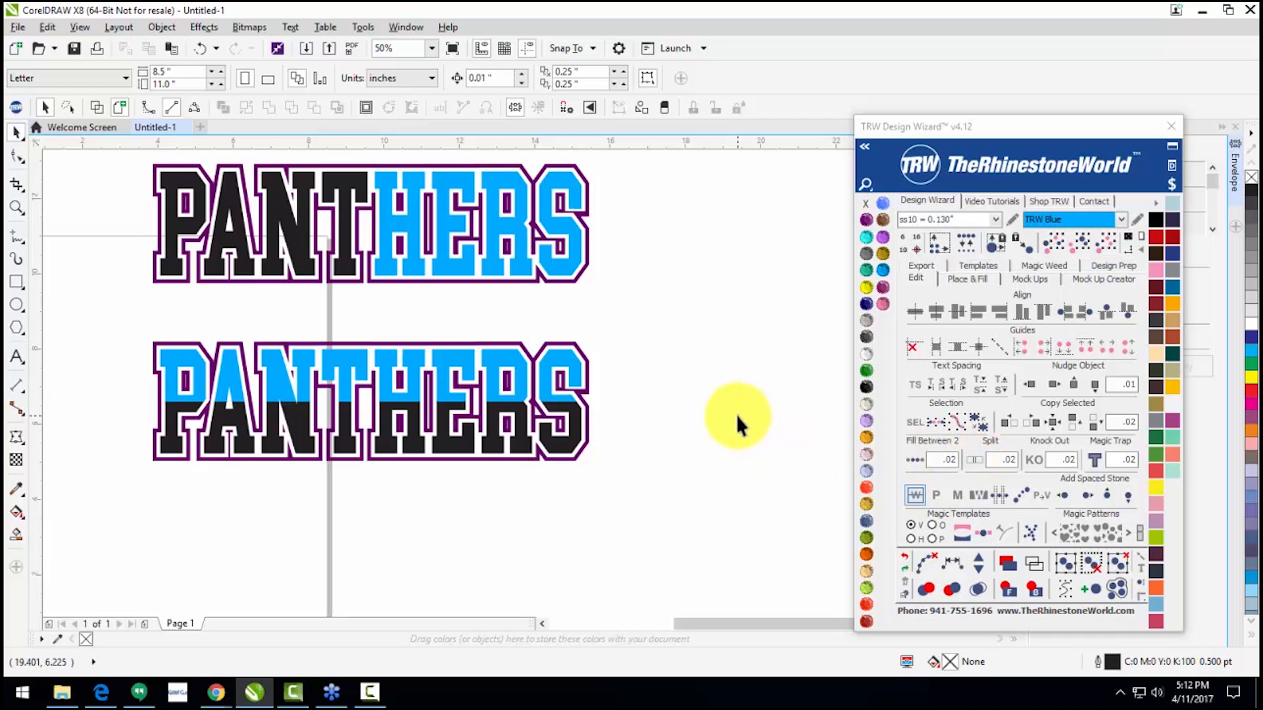
scroll(330, 395, down, 1)
scroll(282, 377, up, 1)
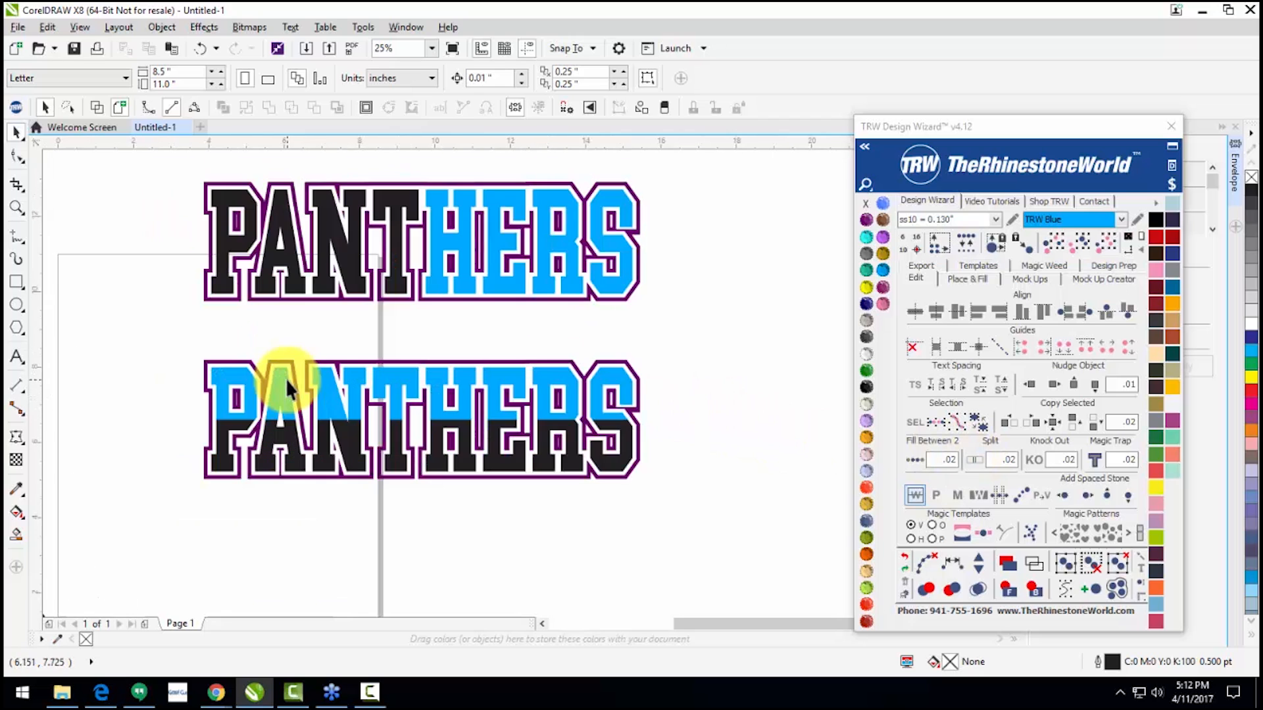
scroll(210, 362, down, 1)
drag(192, 341, 473, 460)
drag(296, 398, 570, 318)
click(522, 366)
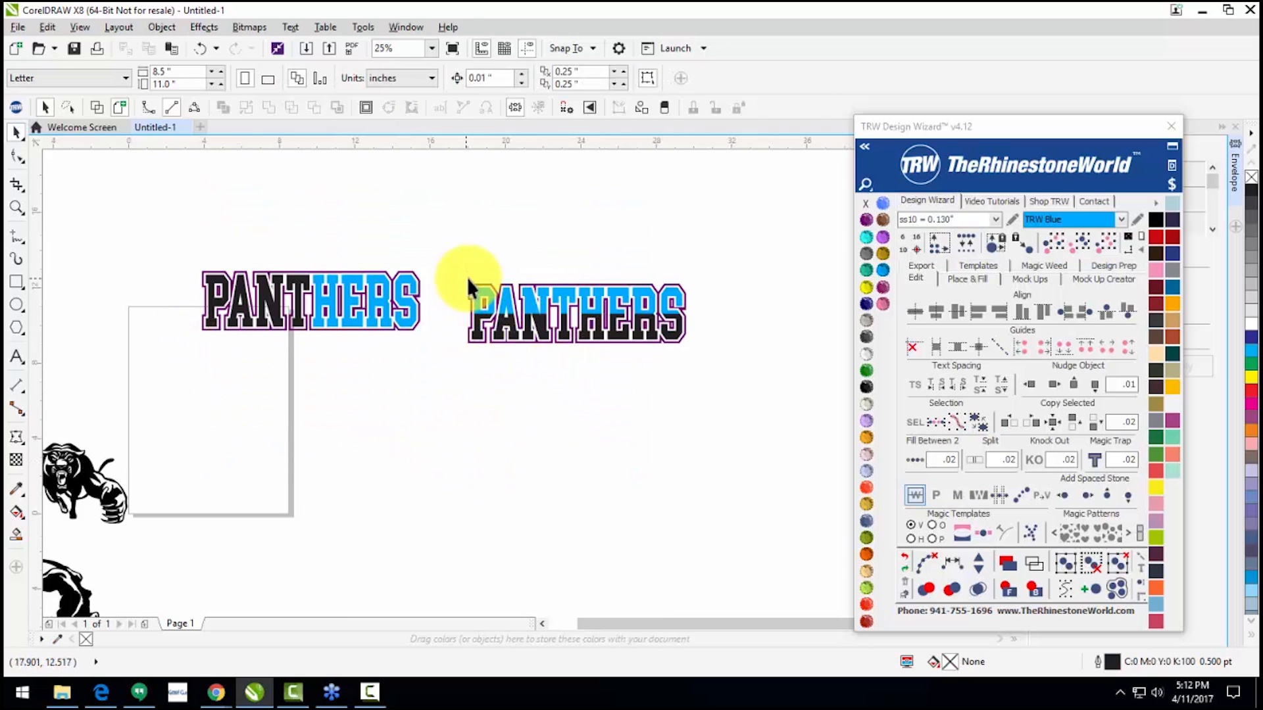
Step: Fill the purple outline of the moved PANTHERS lettering with Jet Black, and select the outline together with both lettering halves
scroll(570, 279, up, 1)
click(570, 286)
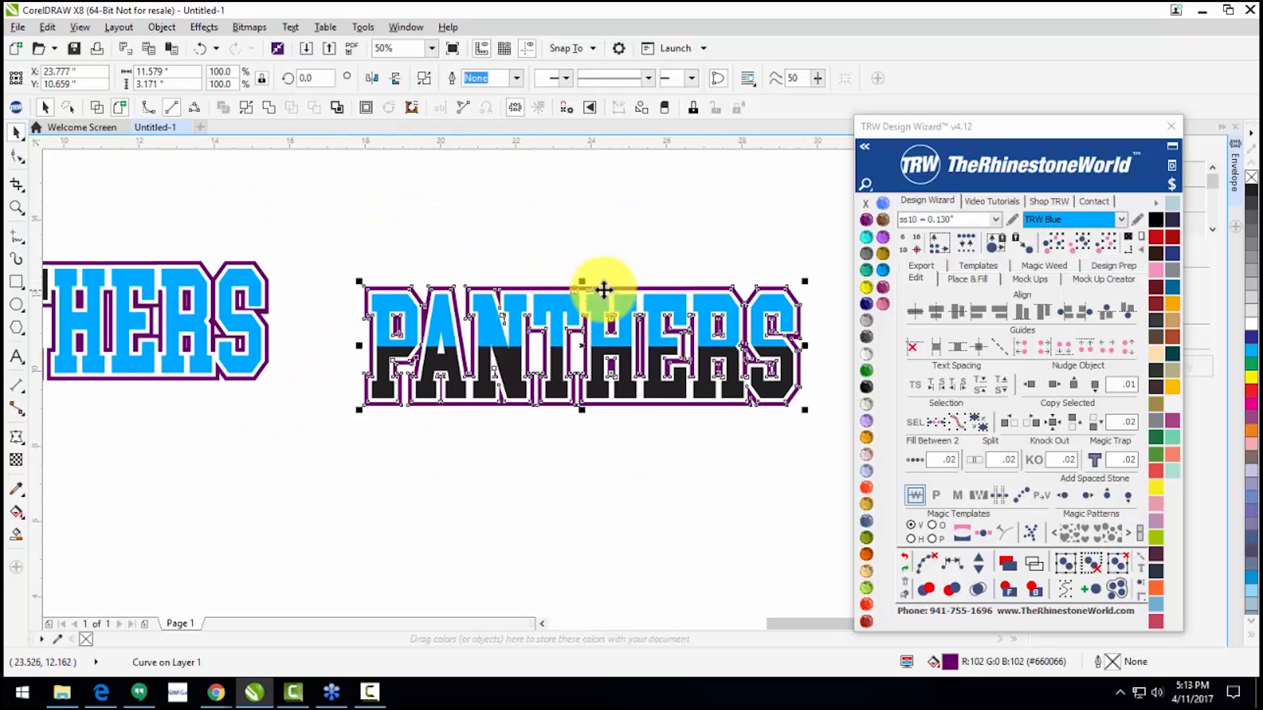
click(869, 388)
drag(338, 259, 822, 441)
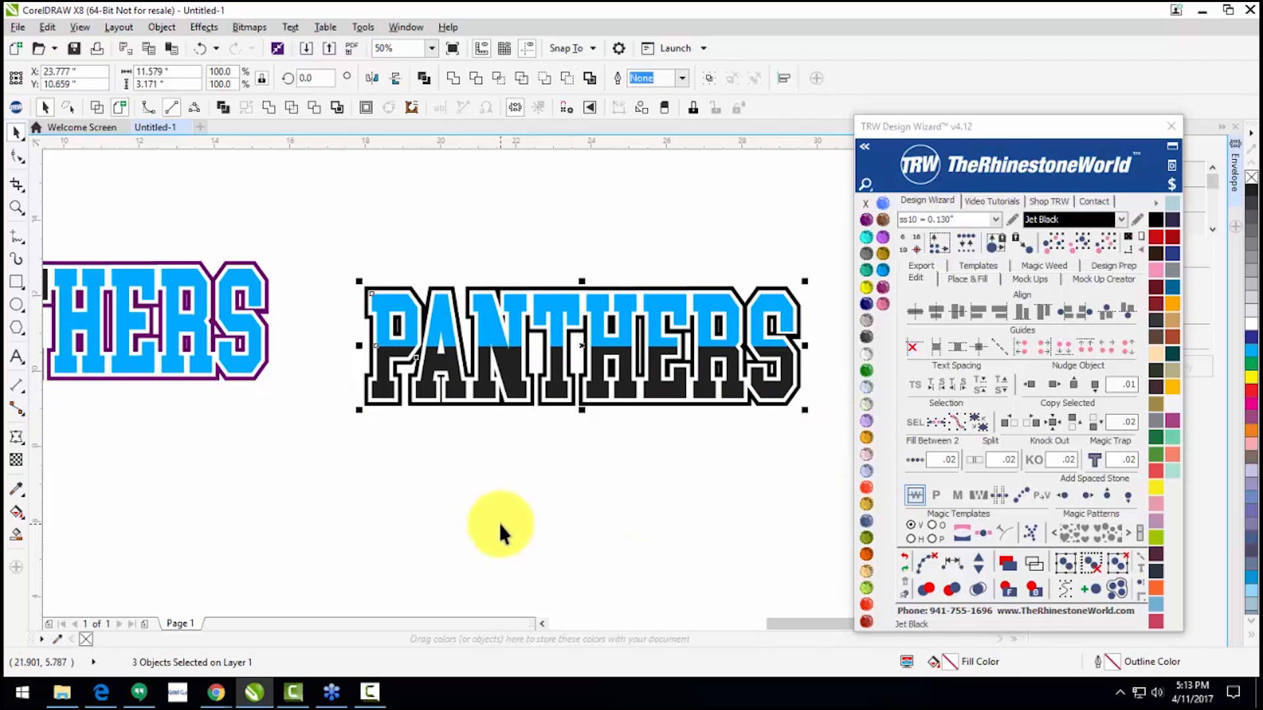
Step: Inspect with the Shape tool how the blue and black halves overlap inside the black-outlined PANTHERS lettering
click(400, 313)
scroll(421, 323, up, 3)
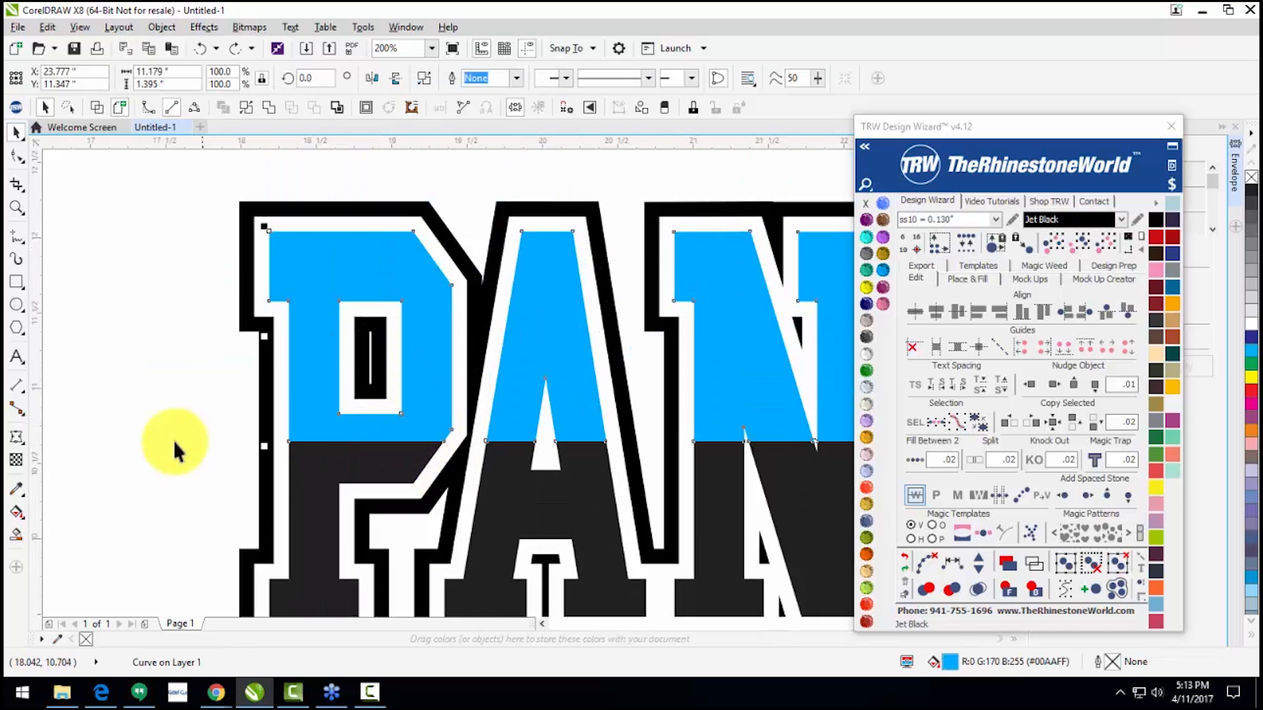
key(F10)
scroll(219, 404, up, 3)
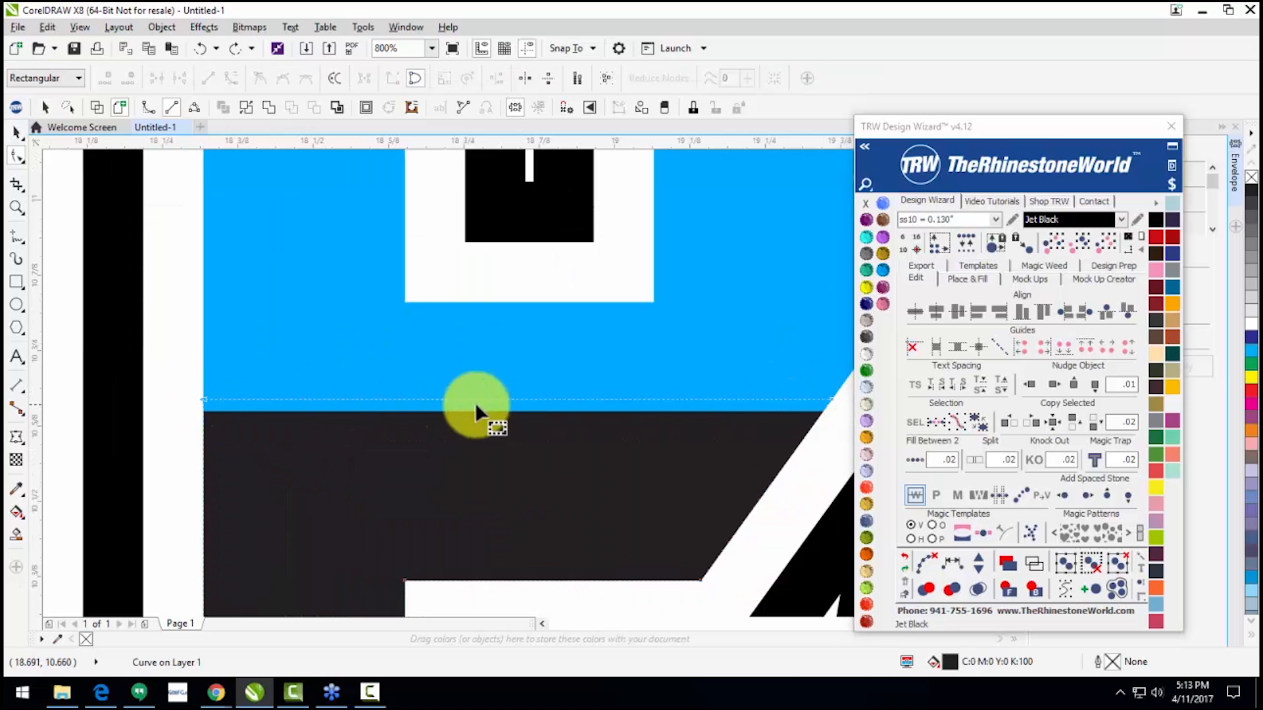
scroll(467, 406, down, 2)
scroll(556, 414, up, 2)
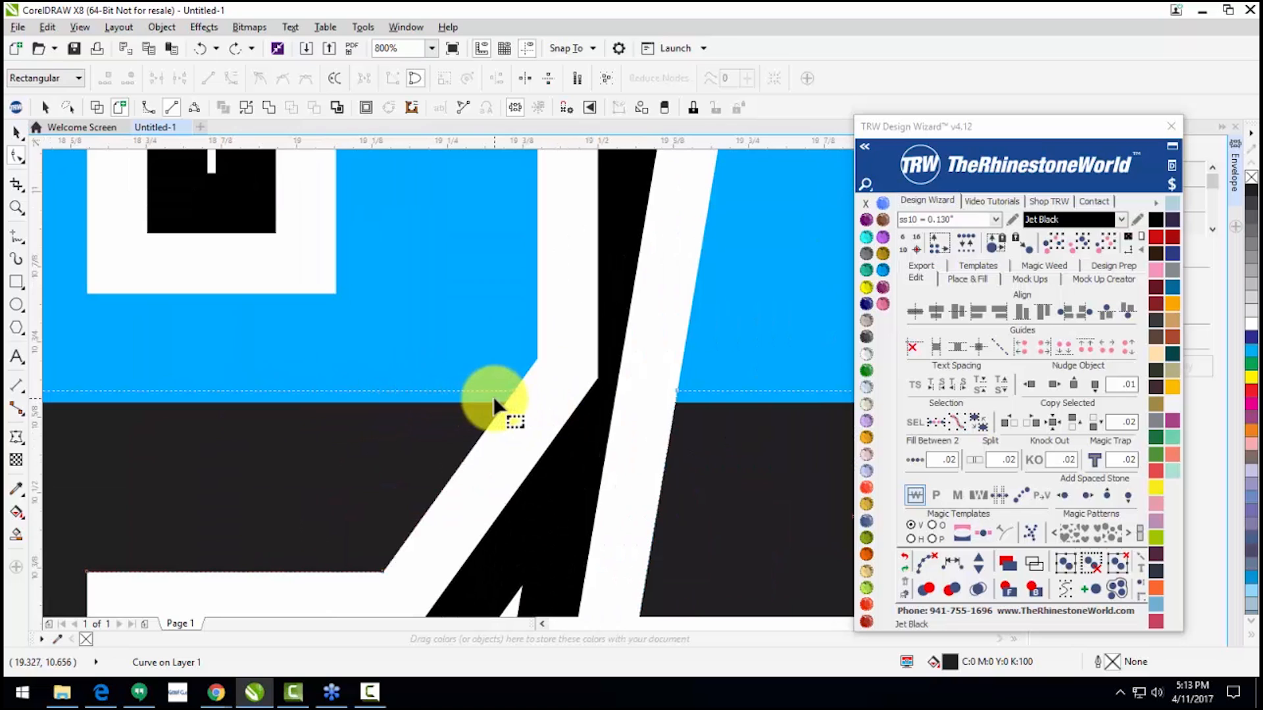
key(space)
scroll(499, 391, down, 2)
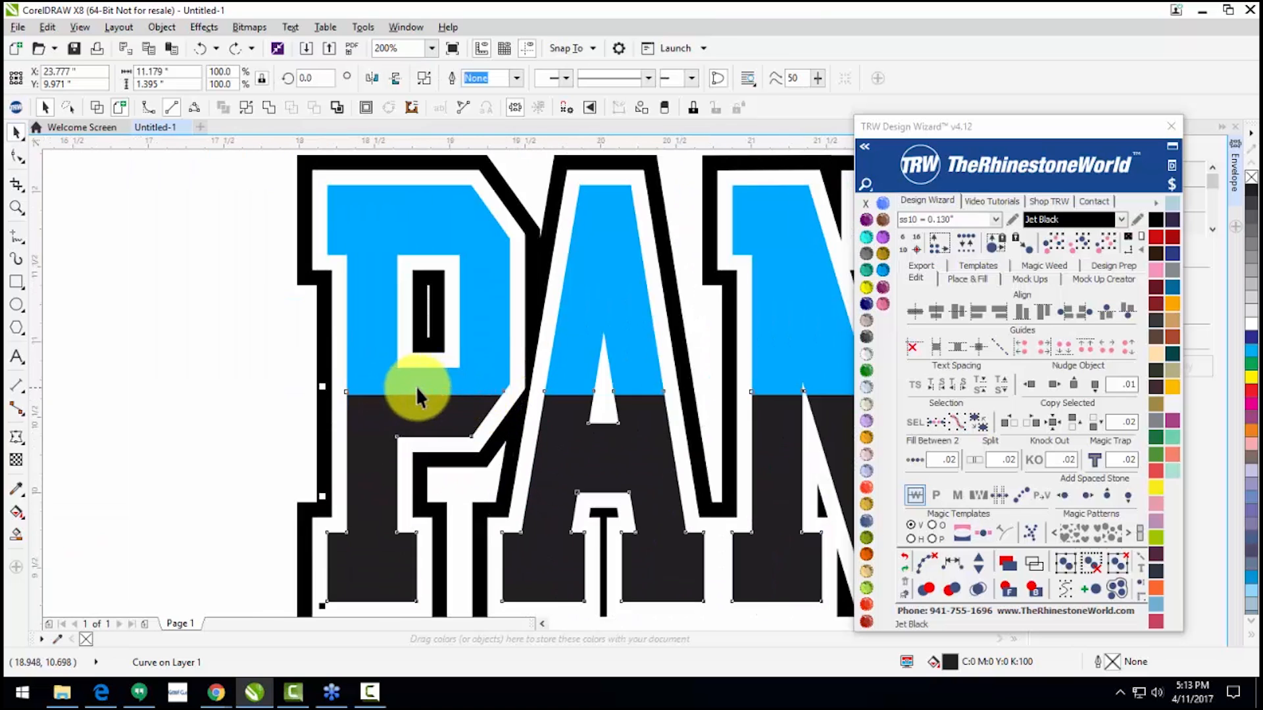
Step: Try nudging the blue half up about 0.02 inch off the black half, and undo the nudge
scroll(408, 386, up, 1)
click(408, 385)
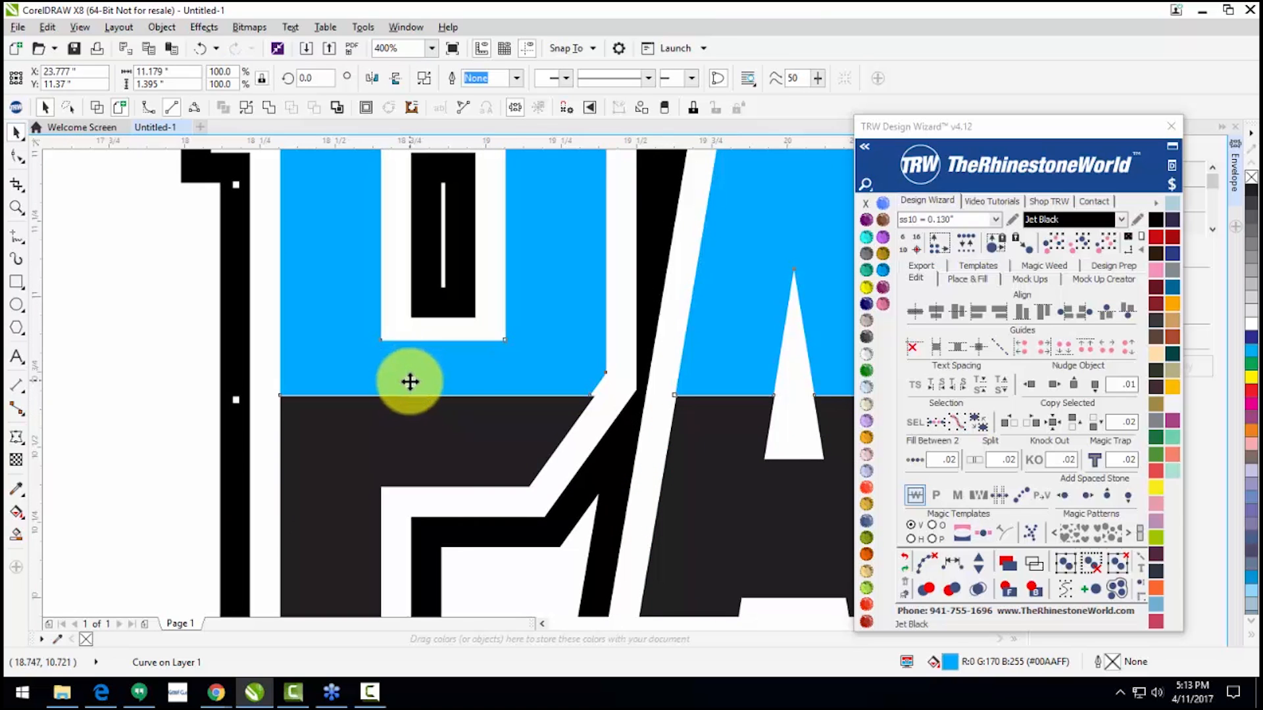
scroll(592, 386, up, 1)
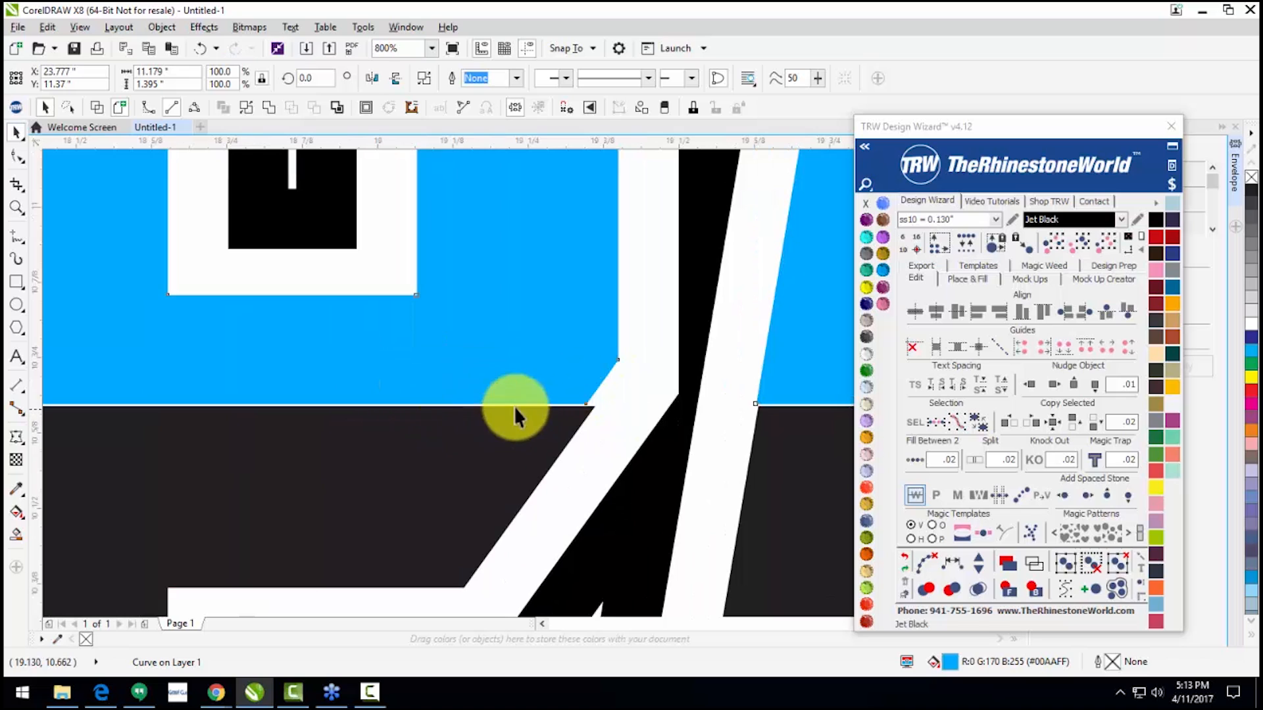
key(ctrl+z)
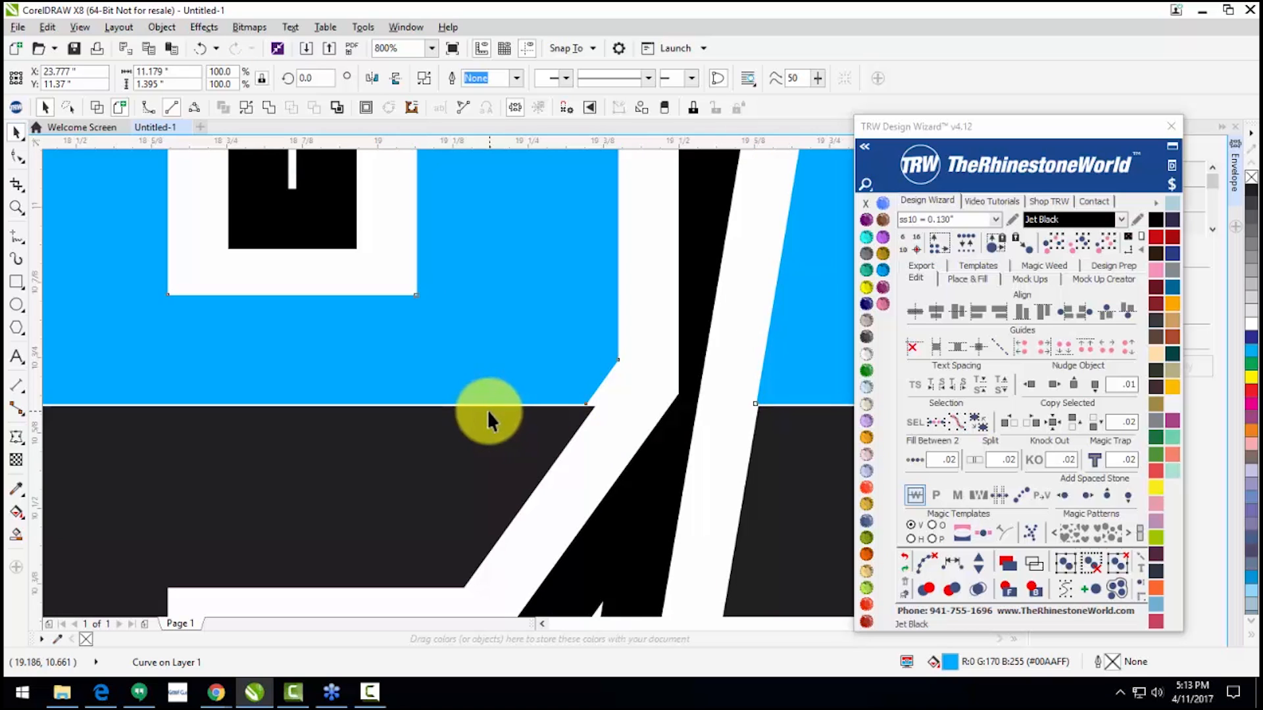
scroll(487, 409, down, 1)
scroll(495, 425, down, 3)
click(407, 432)
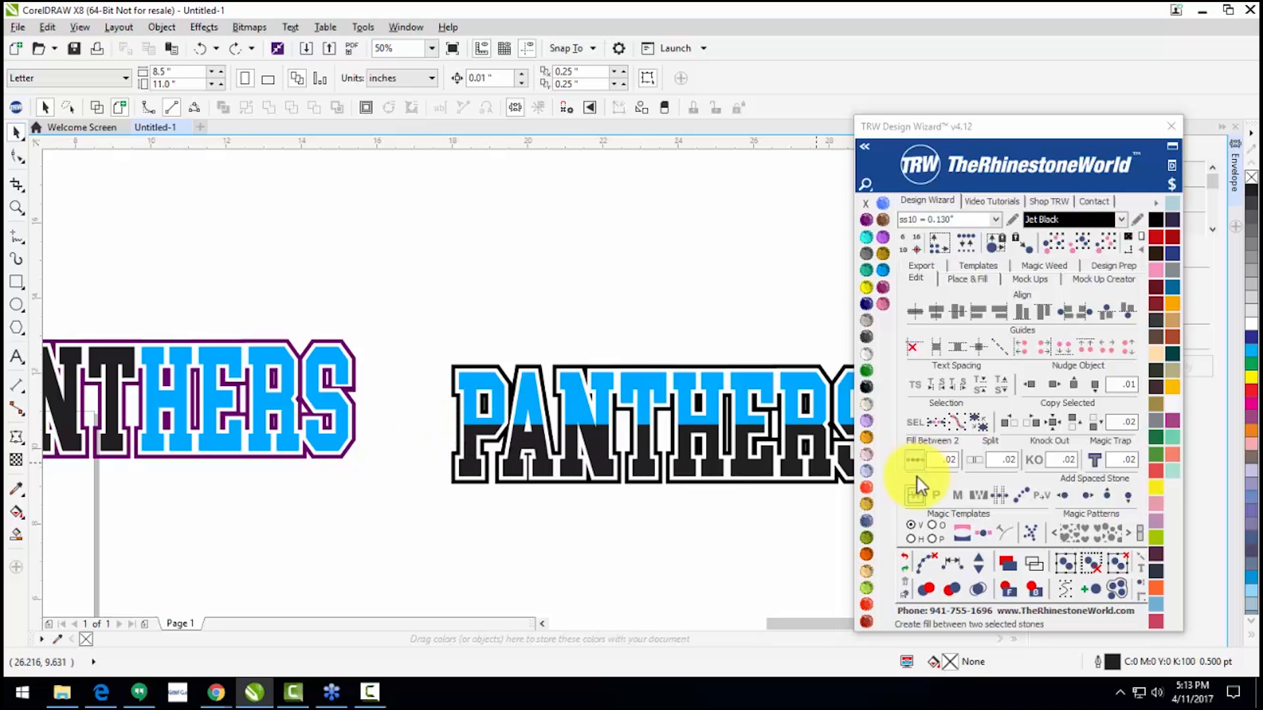
Step: Group the blue and black halves with their black outline, and move the group about 1.3 inches right and 0.4 inch up
scroll(457, 406, down, 1)
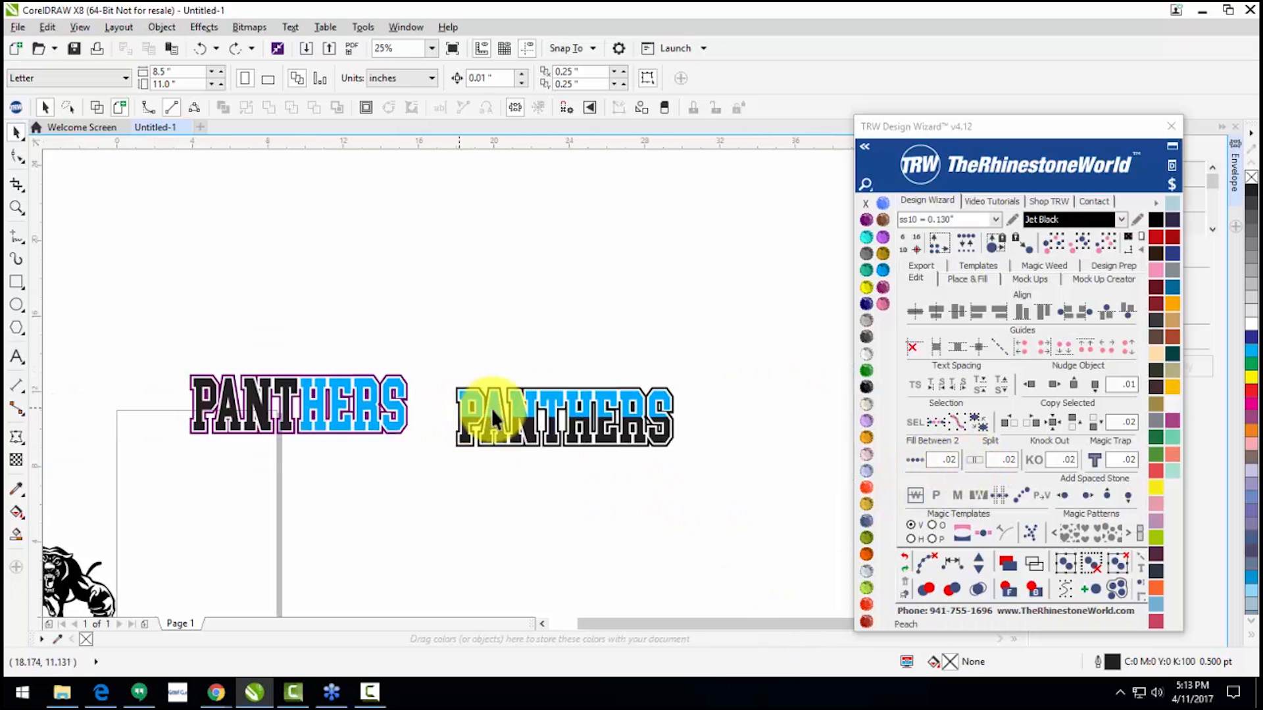
scroll(696, 432, up, 1)
drag(709, 286, 175, 476)
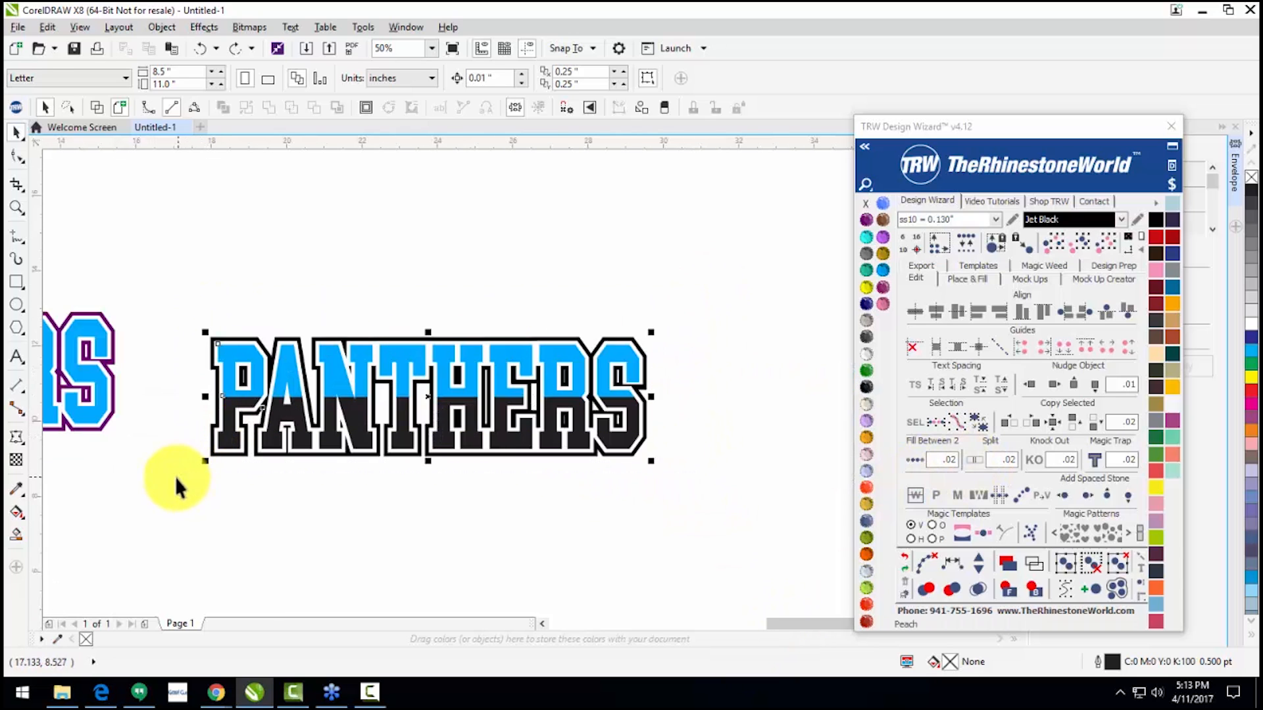
key(ctrl+g)
drag(417, 355, 475, 346)
click(430, 491)
mouse_move(471, 421)
mouse_down()
mouse_move(460, 402)
mouse_move(461, 418)
mouse_up()
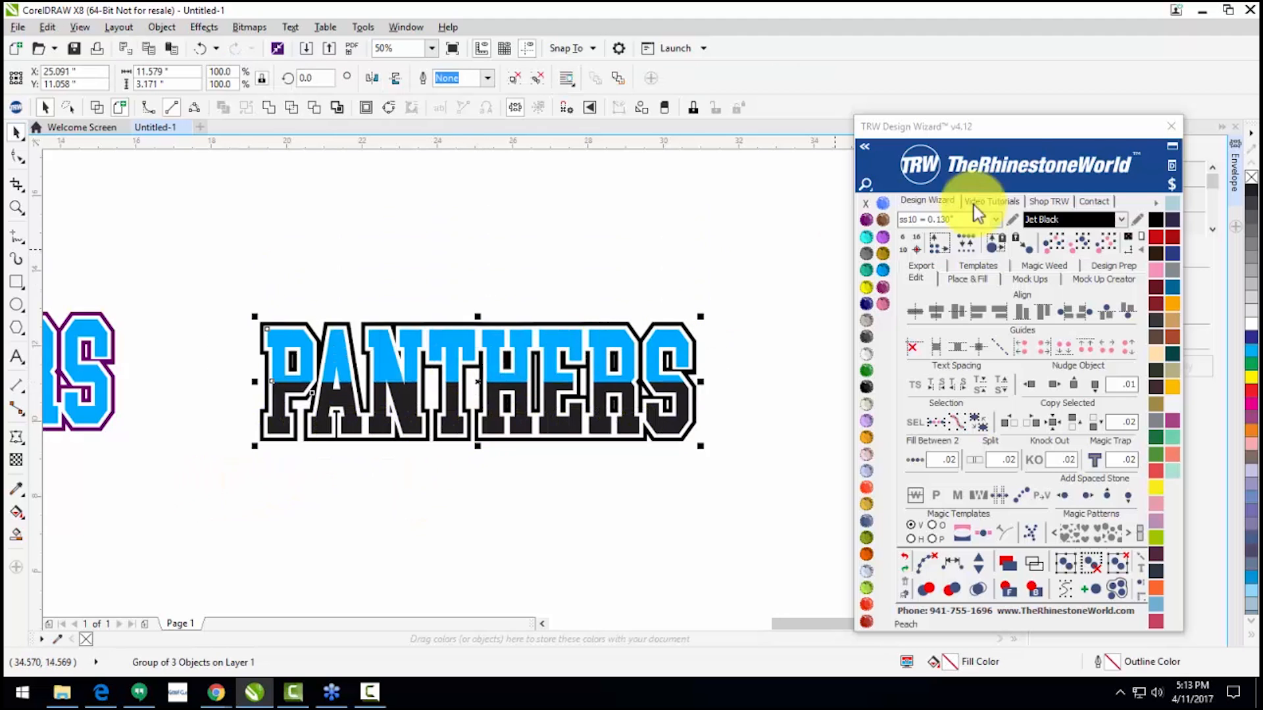
Step: Arch the grouped PANTHERS lettering with a new Single Arc envelope, raising the middle of its top and bottom edges about 1 inch
drag(1096, 131, 1142, 395)
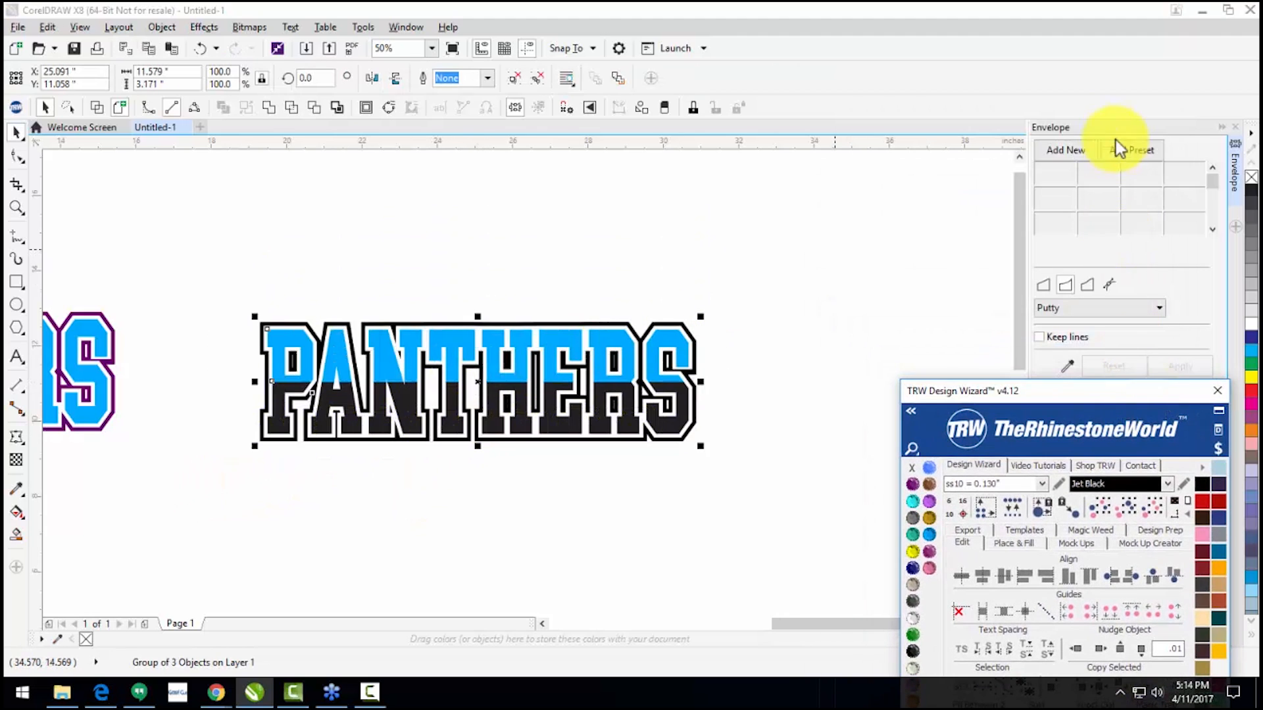
click(1064, 154)
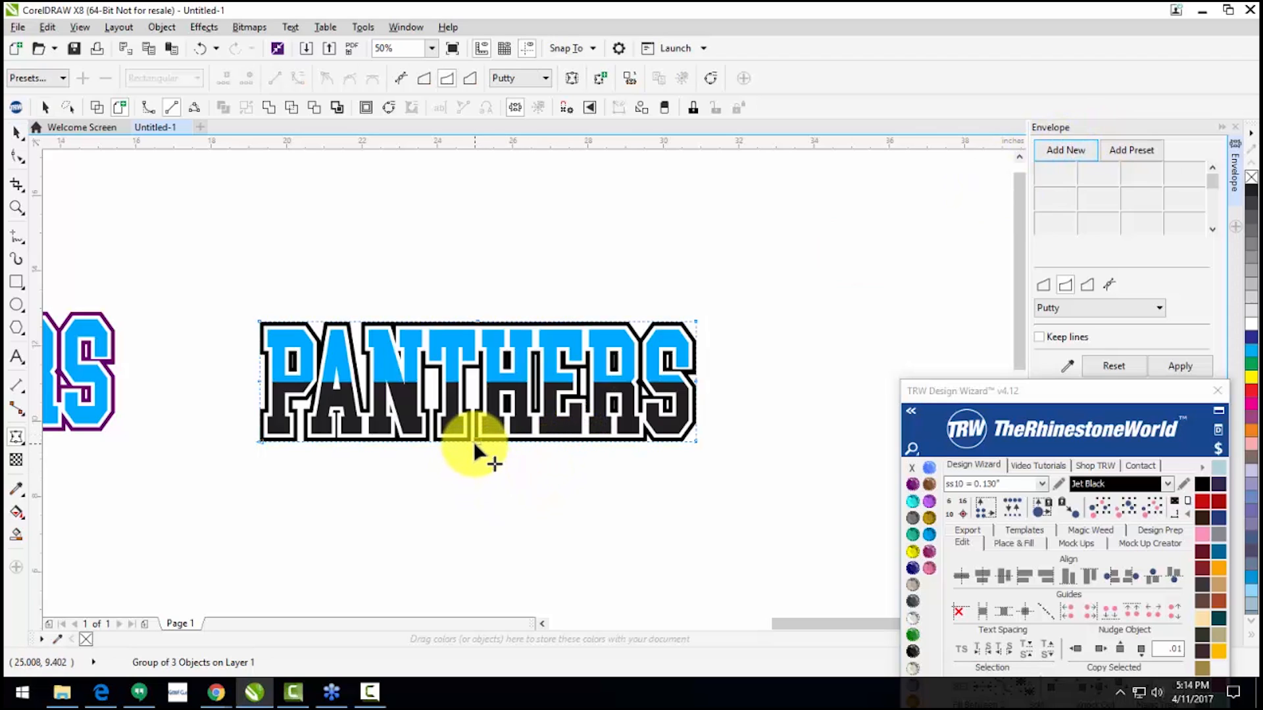
drag(478, 442, 483, 401)
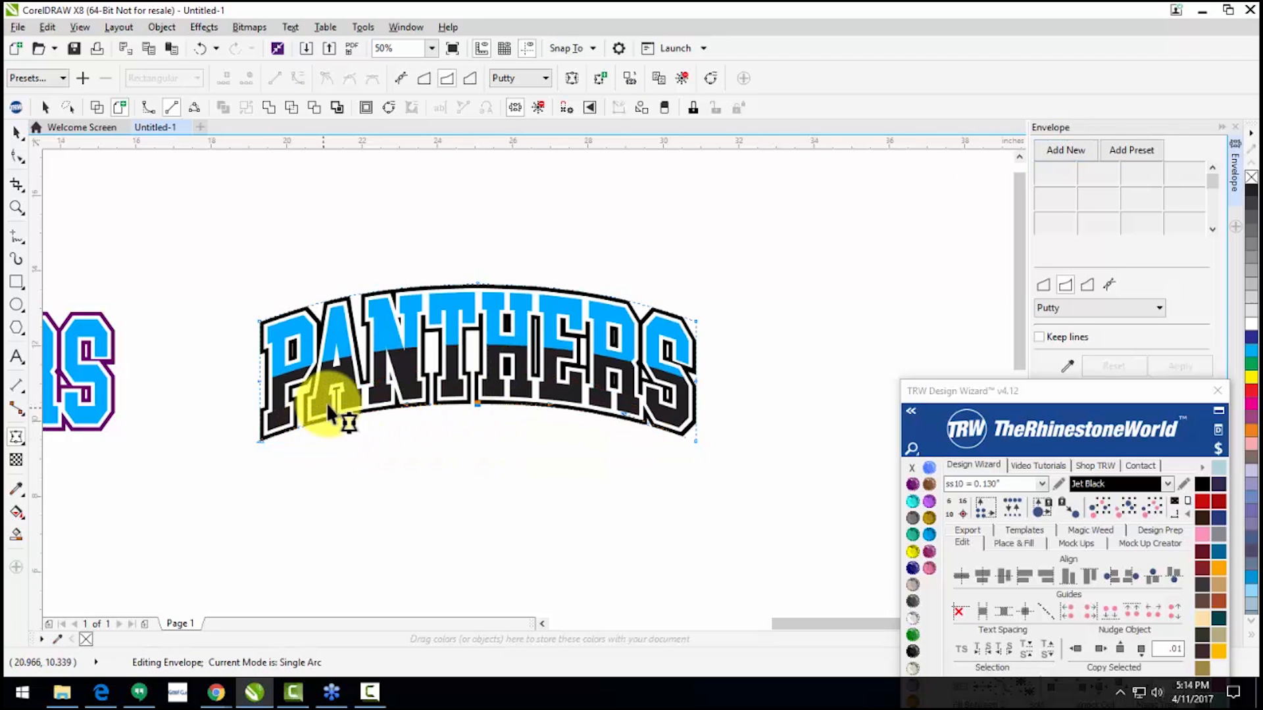
key(space)
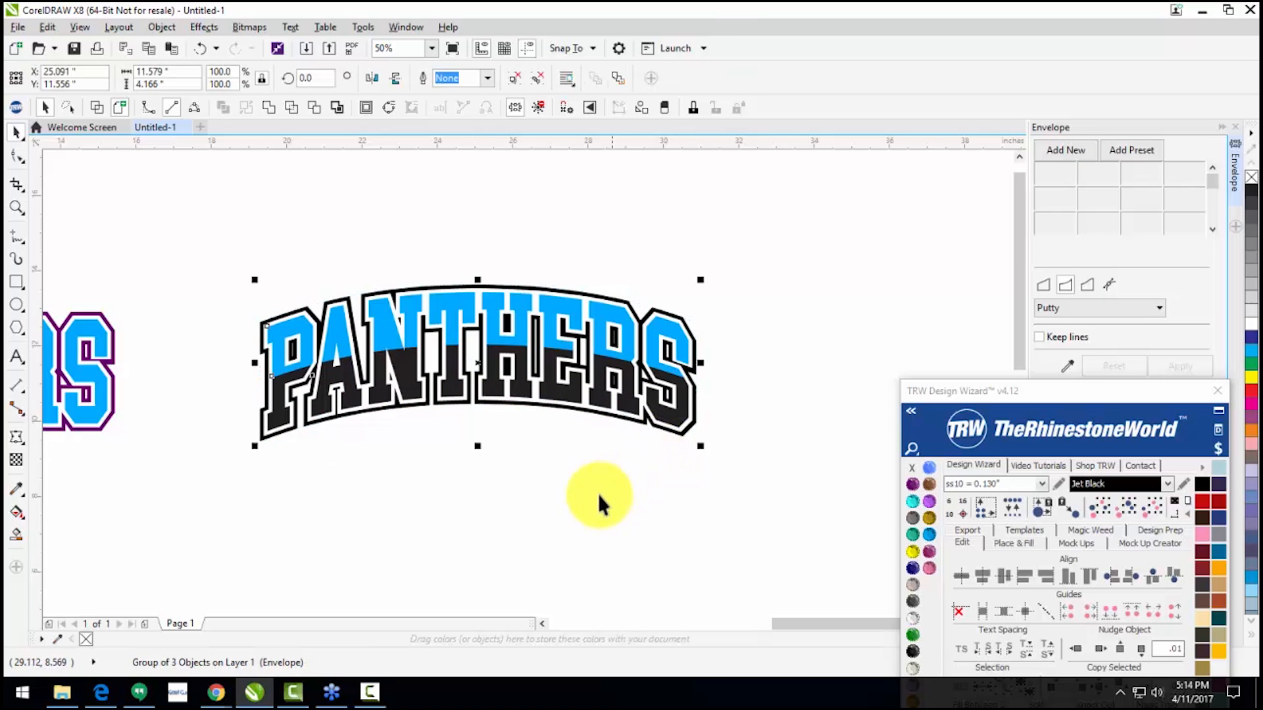
click(519, 475)
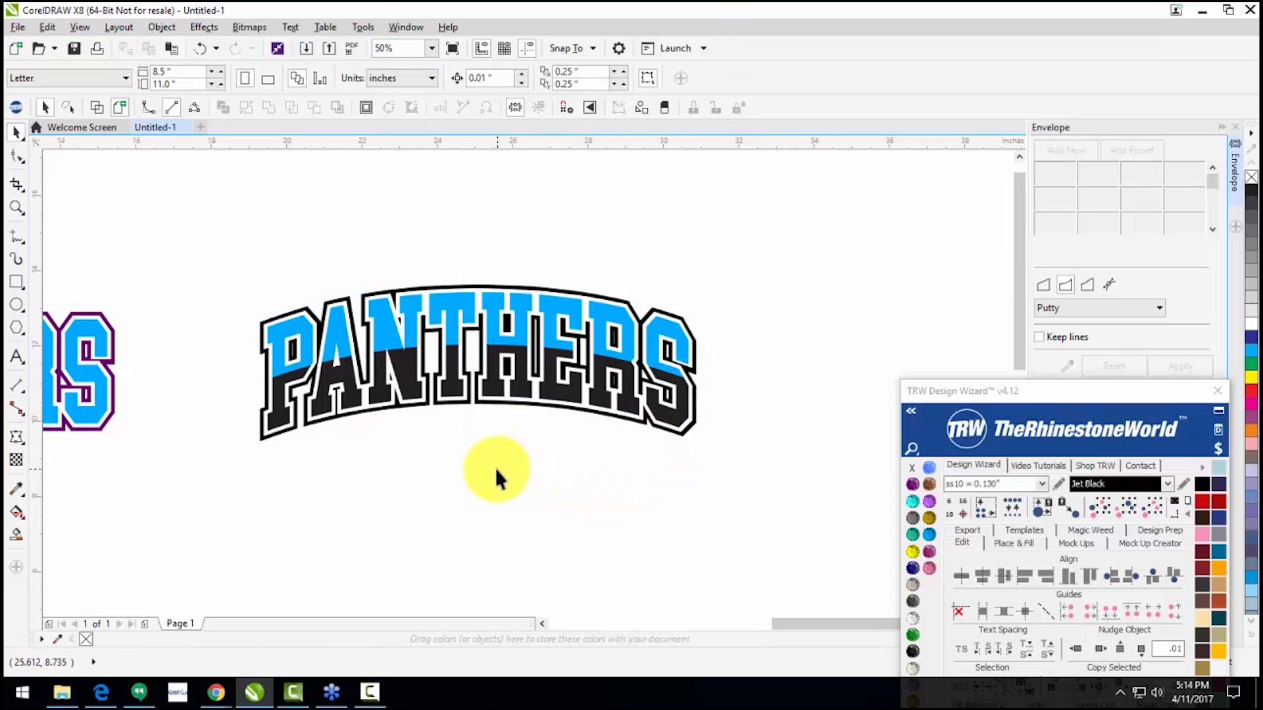
Step: Add artistic text reading "-SOFTBALL-" in Arial, scaled to about 532 pt, below the arched PANTHERS lettering
scroll(523, 433, down, 5)
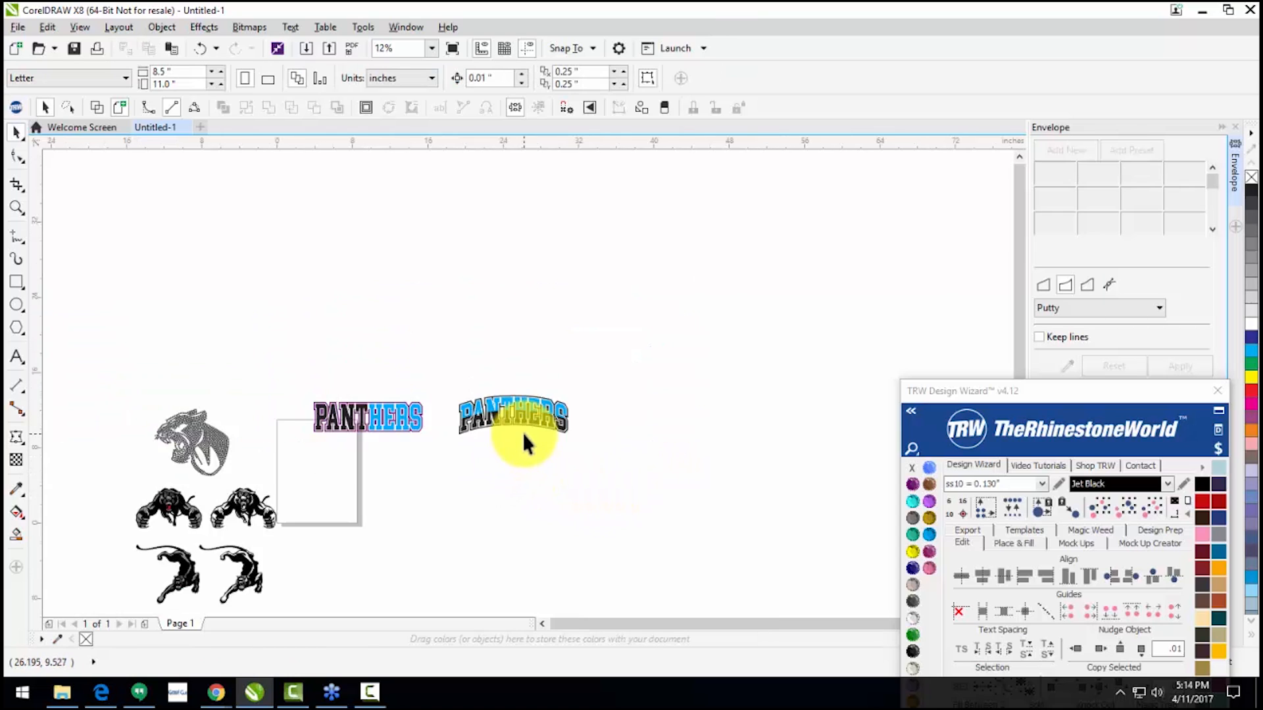
scroll(522, 433, up, 2)
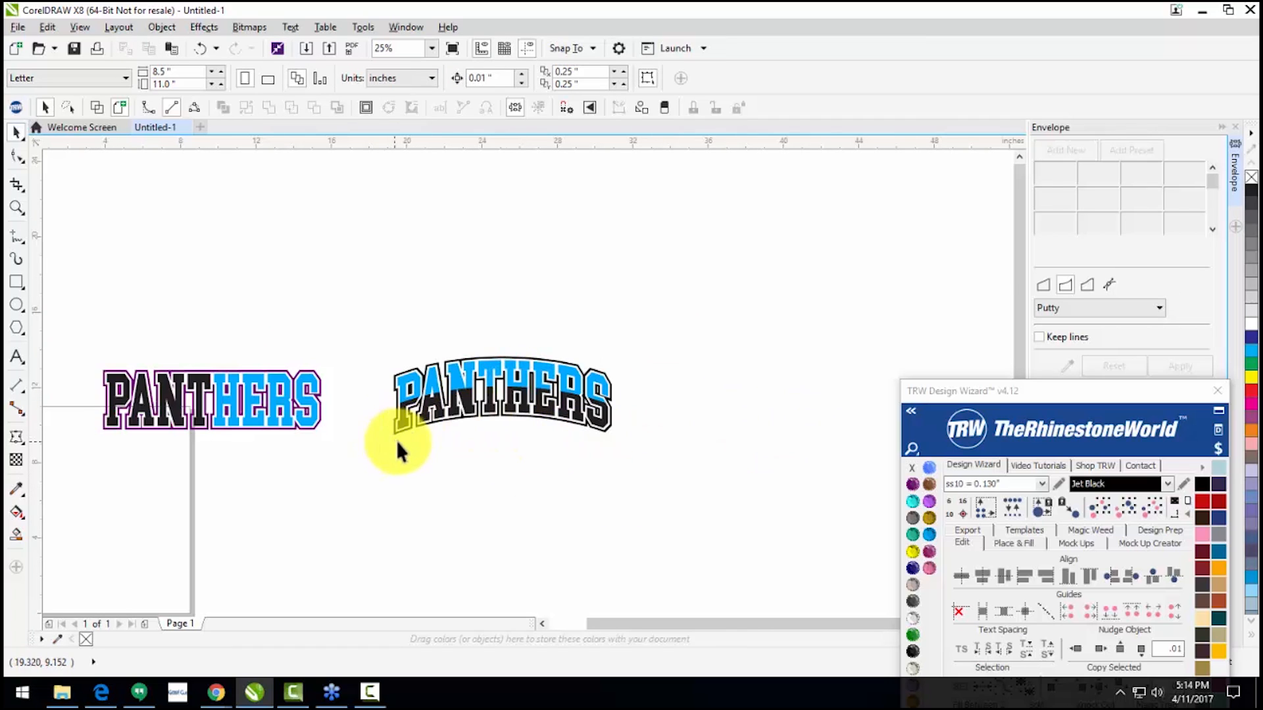
click(13, 359)
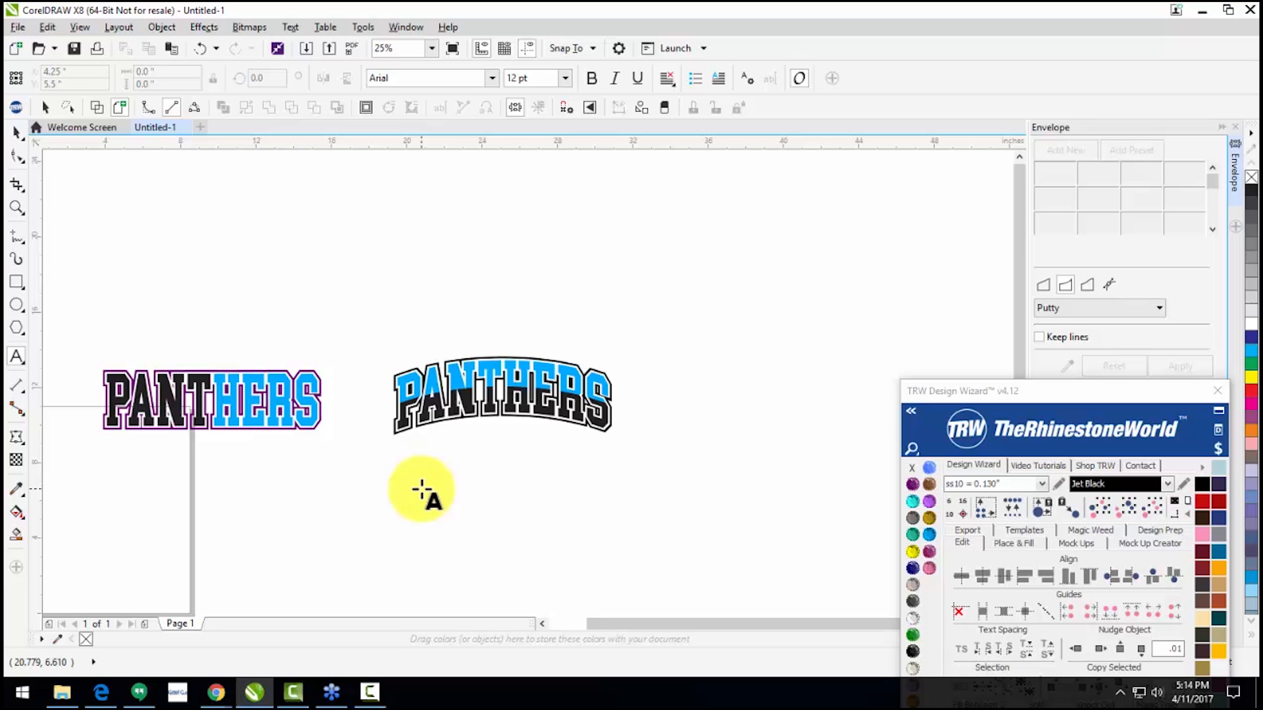
click(430, 450)
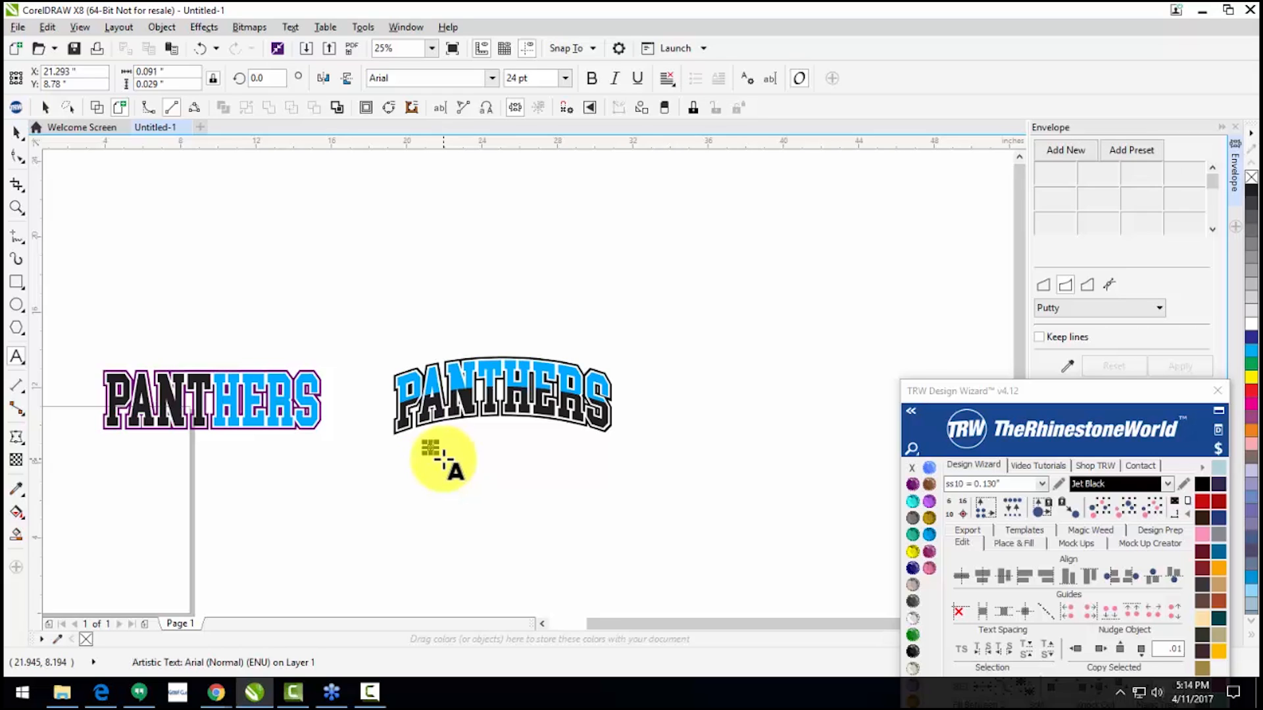
scroll(403, 479, up, 2)
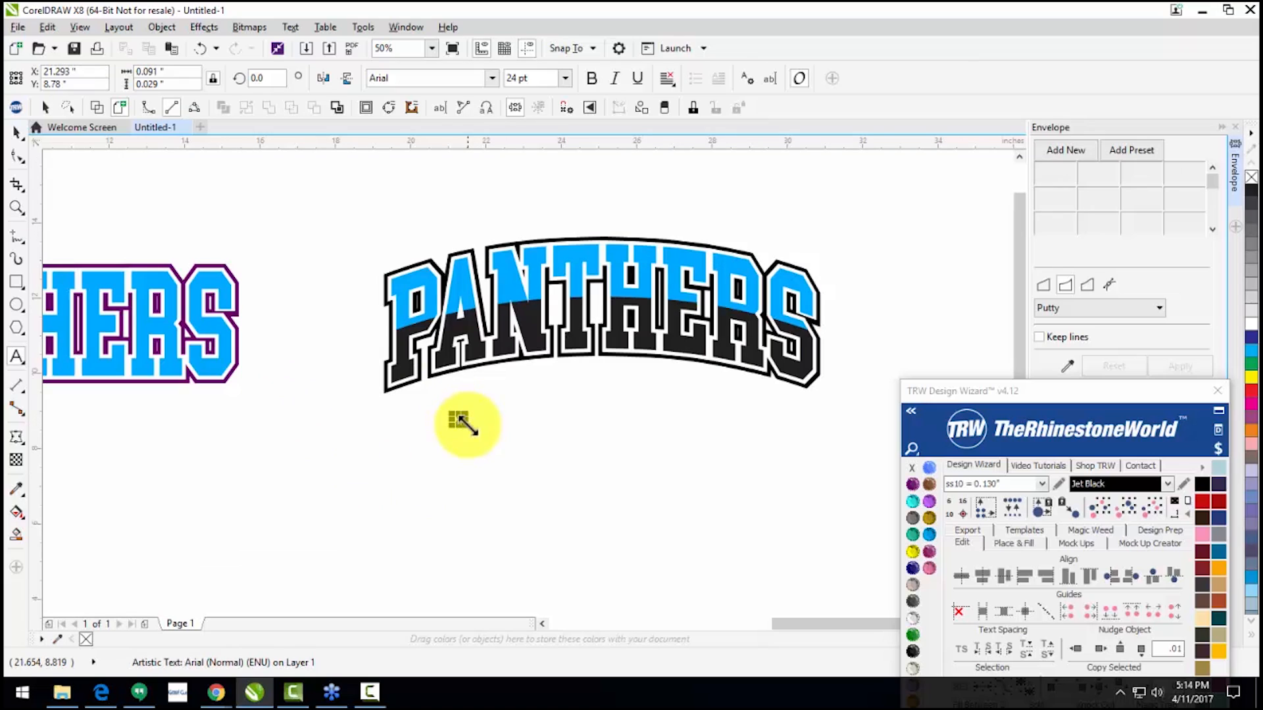
drag(464, 424, 531, 460)
click(530, 433)
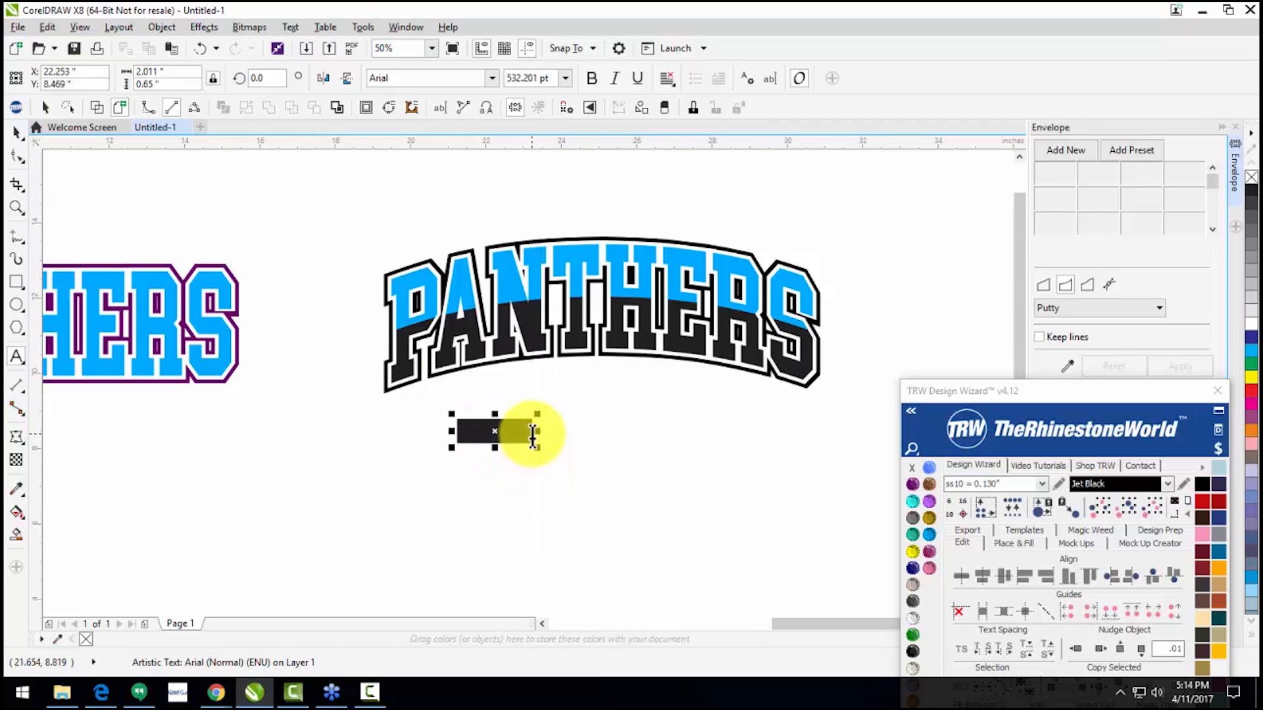
text(SOFT)
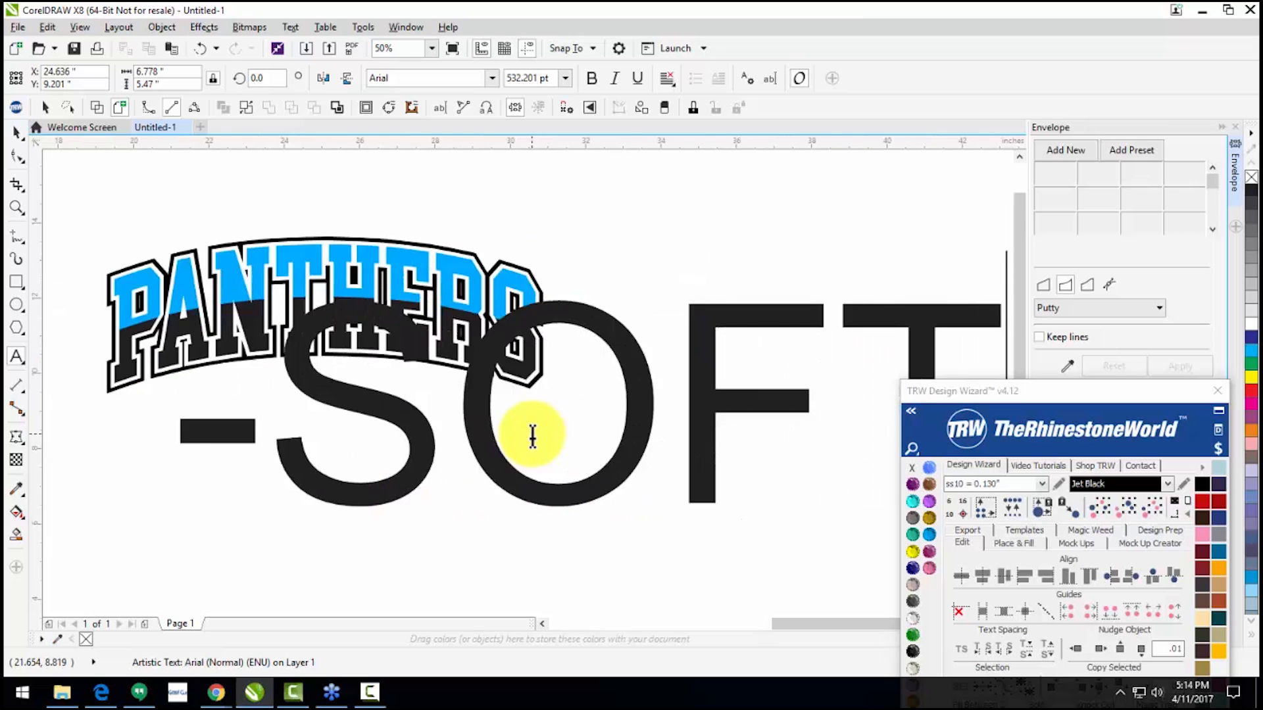
text(BALL)
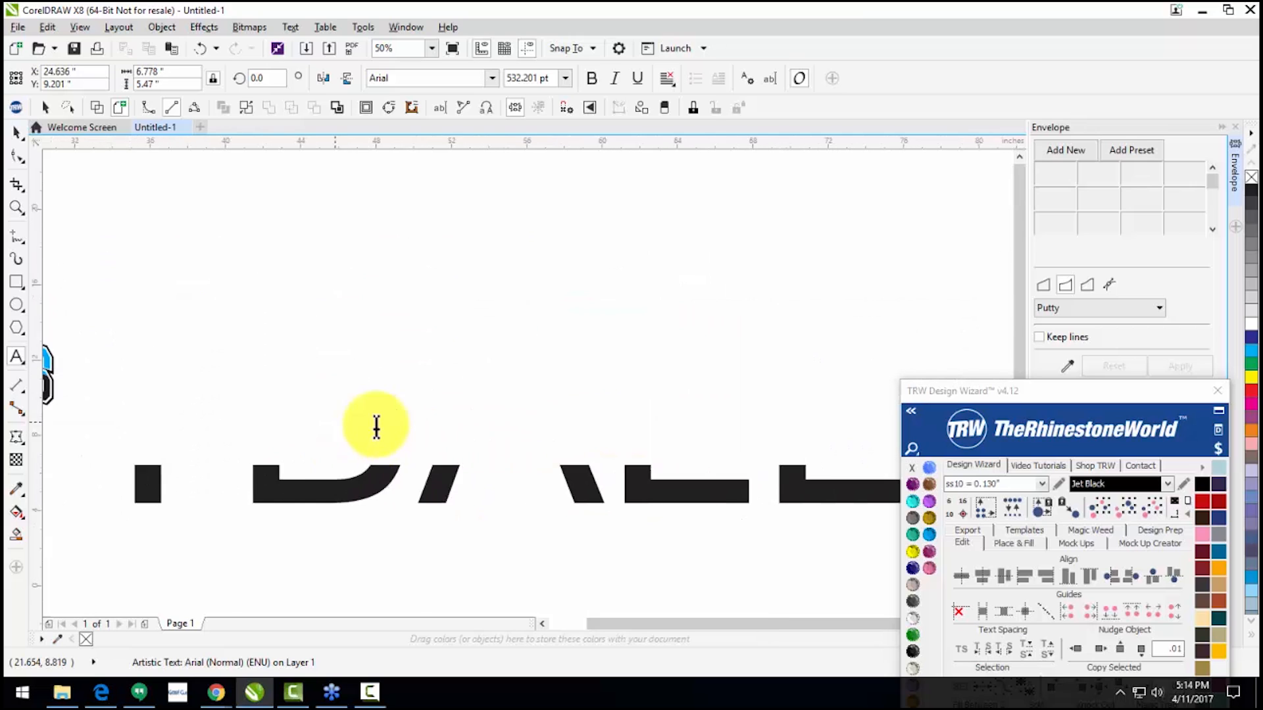
text(-)
Step: Scale the -SOFTBALL- text down to about 89 pt, roughly 7 inches wide, and position it below the arched PANTHERS lettering
scroll(572, 442, down, 3)
drag(732, 380, 451, 423)
scroll(378, 437, up, 2)
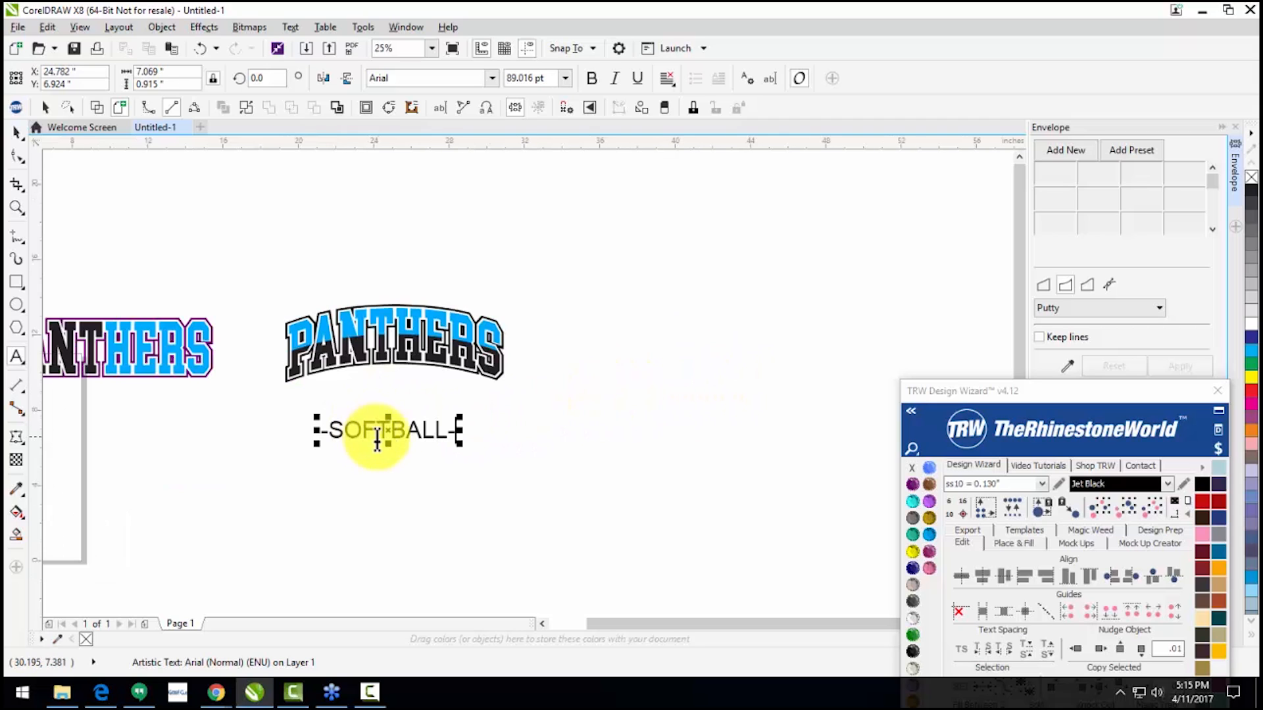
Step: Set the -SOFTBALL- text in College Block and move it up close beneath the arched PANTHERS lettering
click(20, 131)
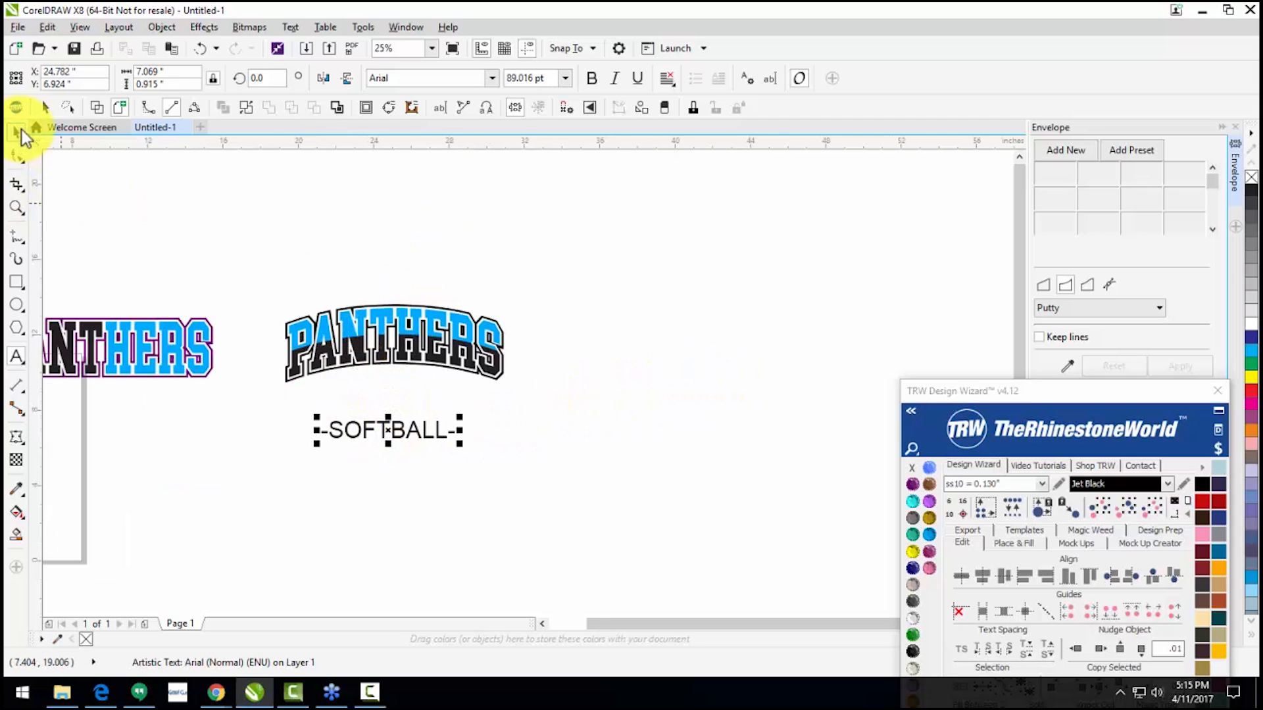
click(492, 77)
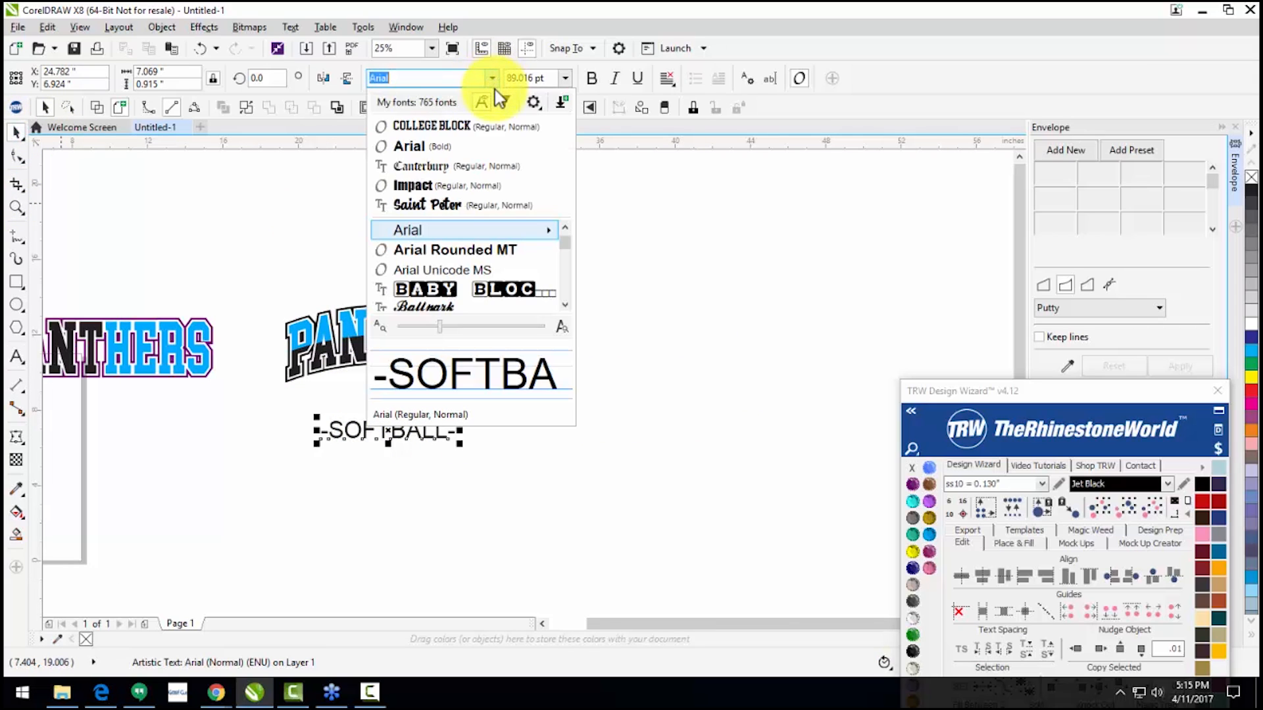
click(475, 124)
drag(380, 428, 401, 396)
scroll(402, 395, up, 1)
scroll(440, 408, down, 1)
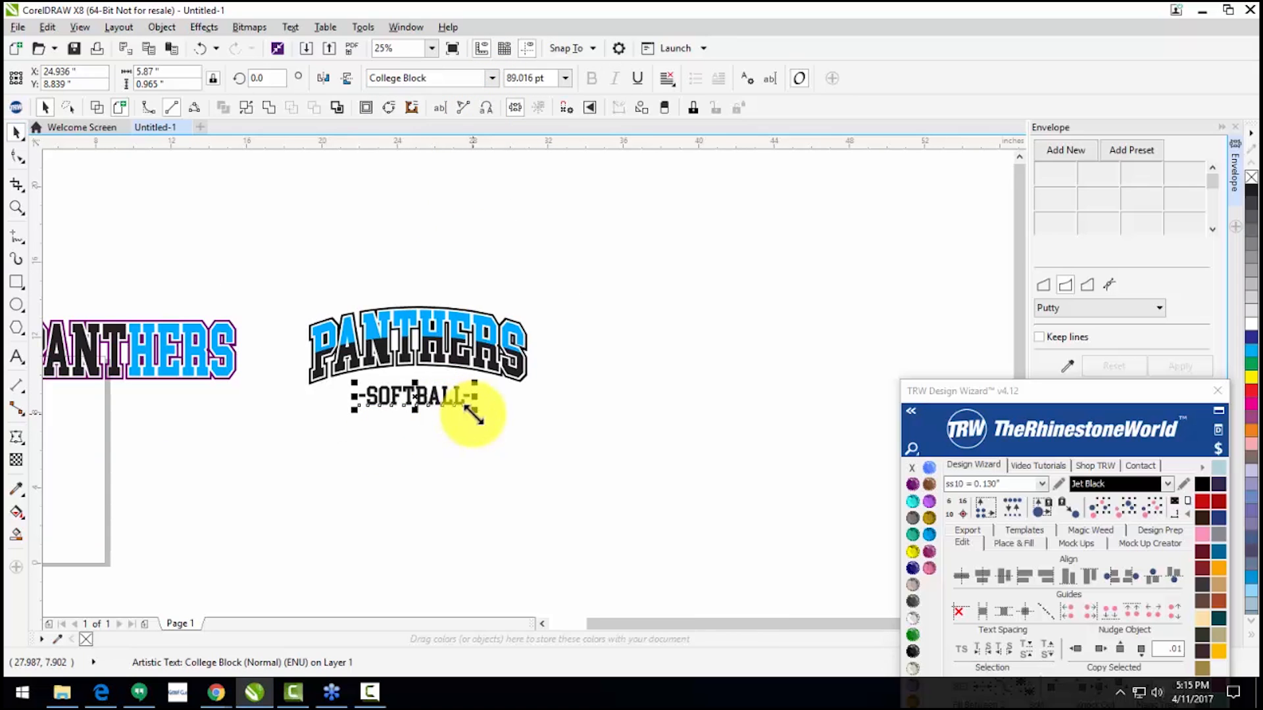
Step: Enlarge the -SOFTBALL- text to about 9.3 inches wide, starting near the left end of the arched PANTHERS lettering
drag(480, 414, 493, 417)
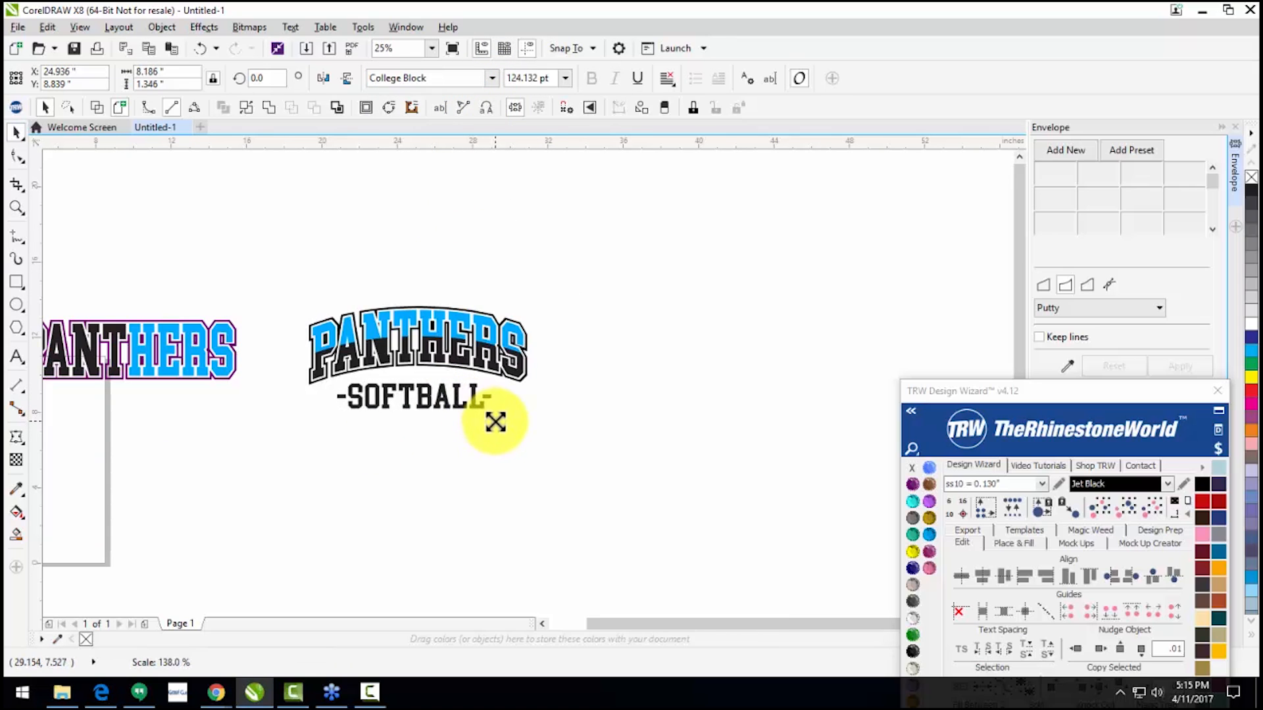
scroll(417, 394, up, 1)
drag(411, 425, 348, 383)
drag(518, 387, 572, 393)
key(ctrl+z)
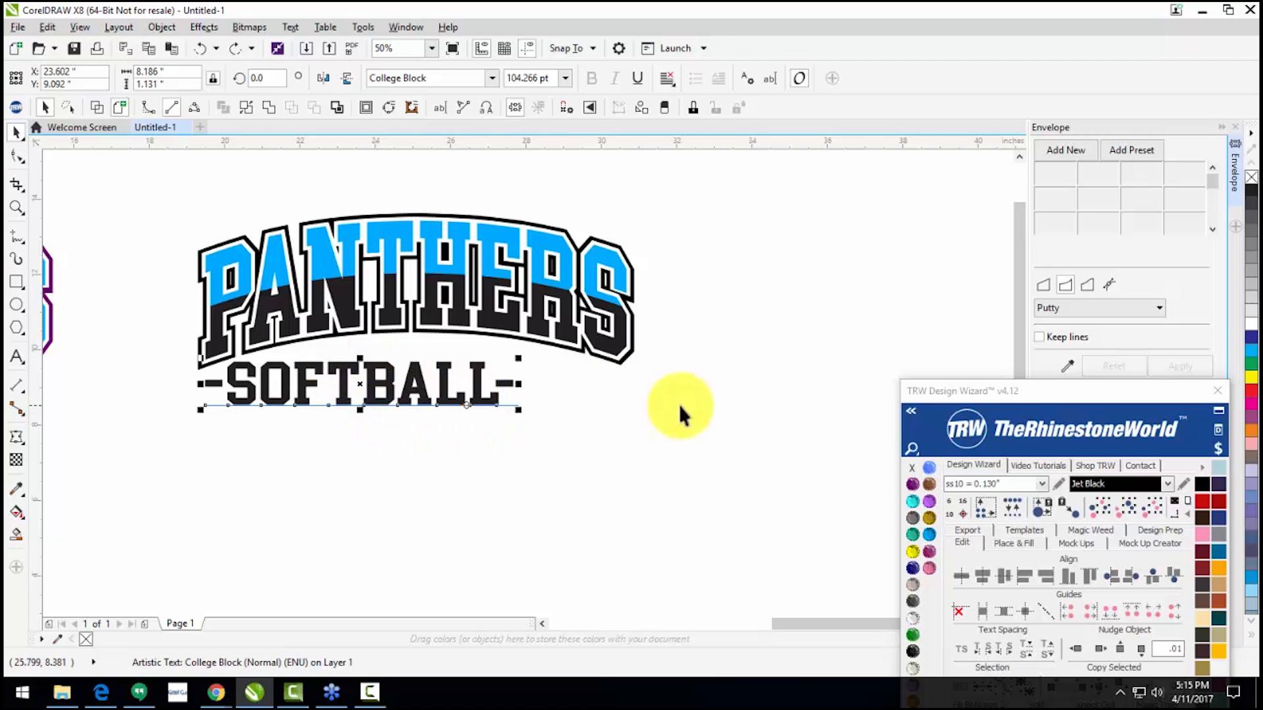
drag(518, 409, 557, 415)
Step: Separate the two lines by moving the -SOFTBALL- text down about 1.4 inches and the arched PANTHERS lettering up about 1.2 inches
drag(401, 385, 406, 439)
drag(408, 300, 407, 256)
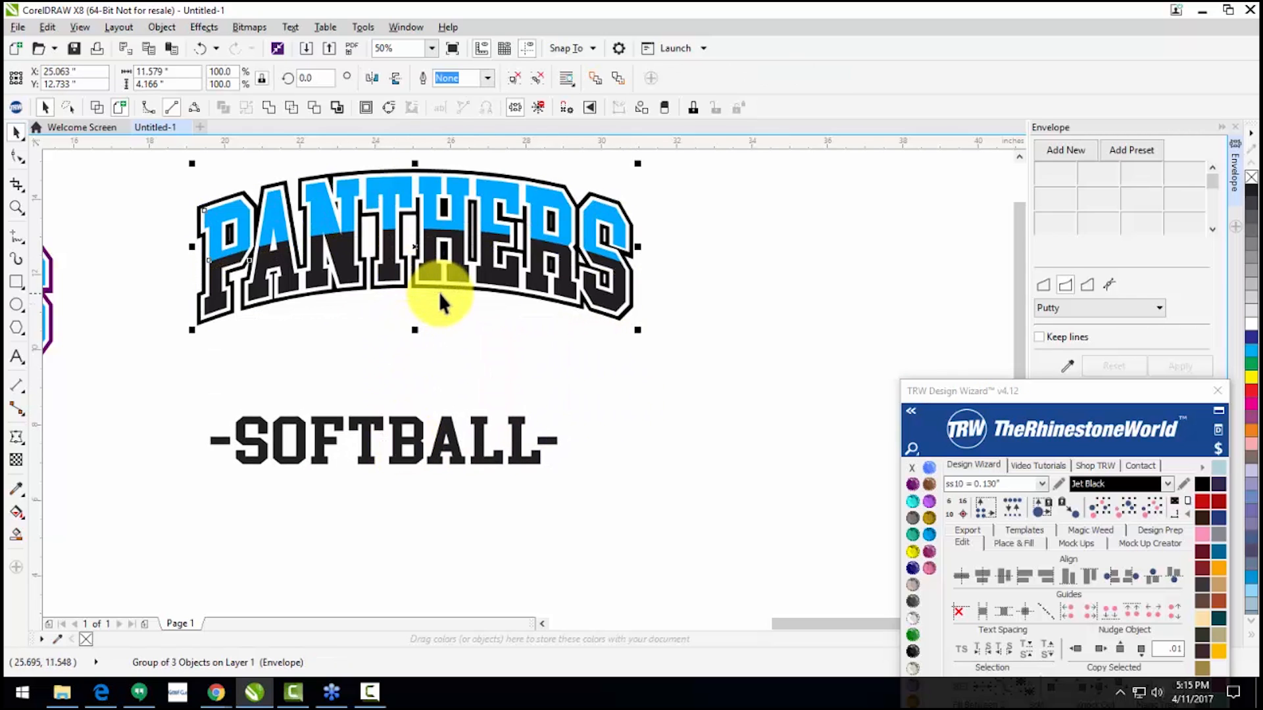
click(530, 322)
Step: Move the straight purple-outlined PANTHERS lettering about 39 inches right, clear of the arched design
scroll(530, 322, down, 4)
drag(222, 288, 408, 372)
drag(297, 334, 662, 317)
scroll(517, 332, up, 1)
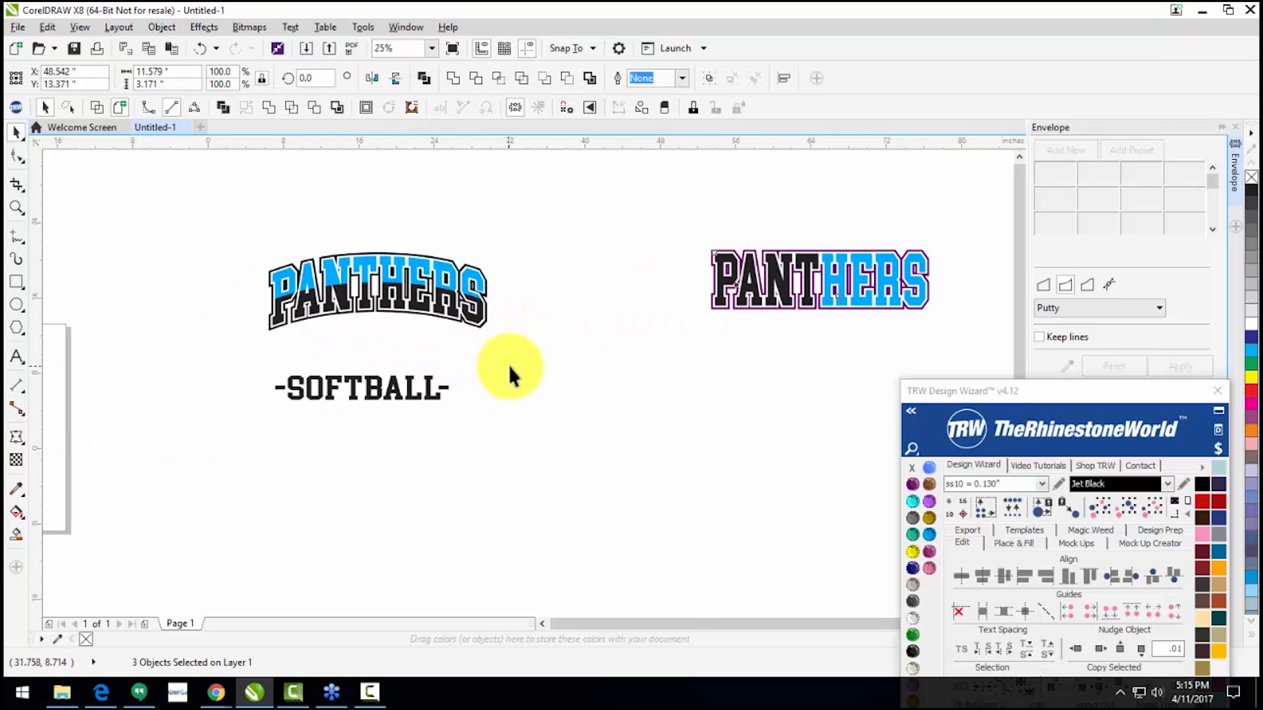
scroll(508, 365, down, 1)
scroll(432, 347, up, 1)
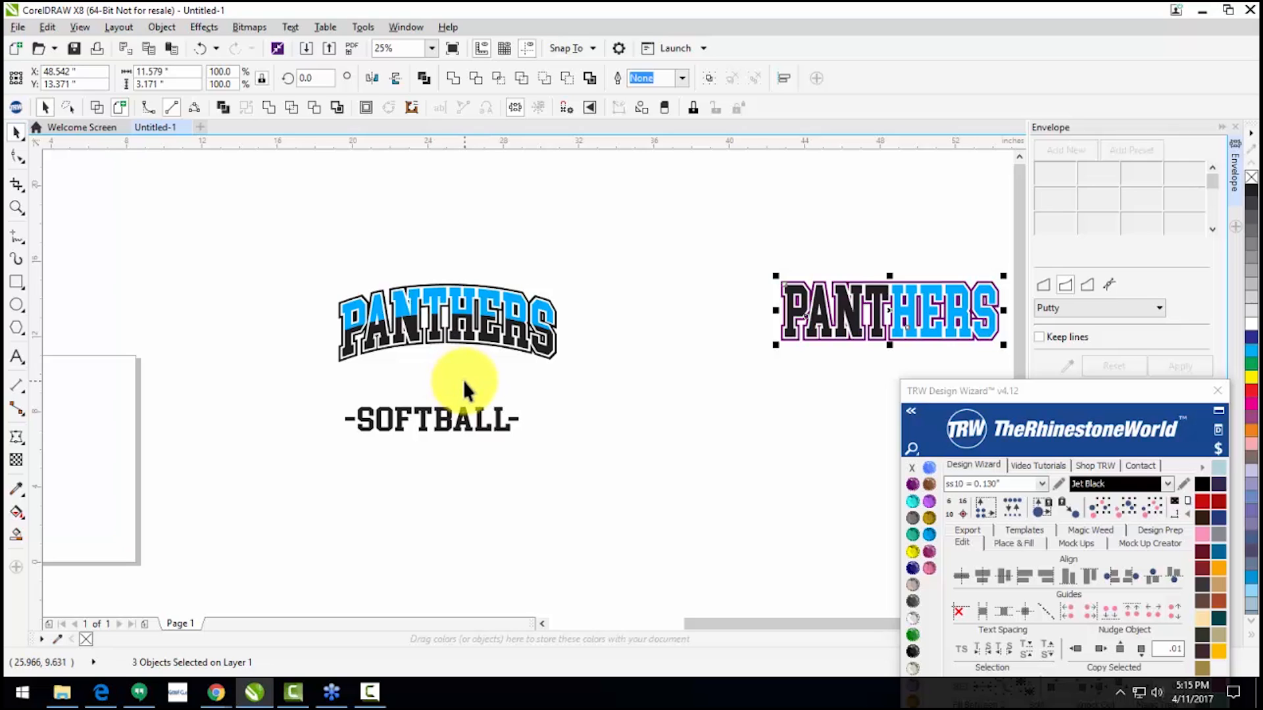
Step: Center the arched PANTHERS lettering and the -SOFTBALL- text together on the page
drag(265, 245, 617, 467)
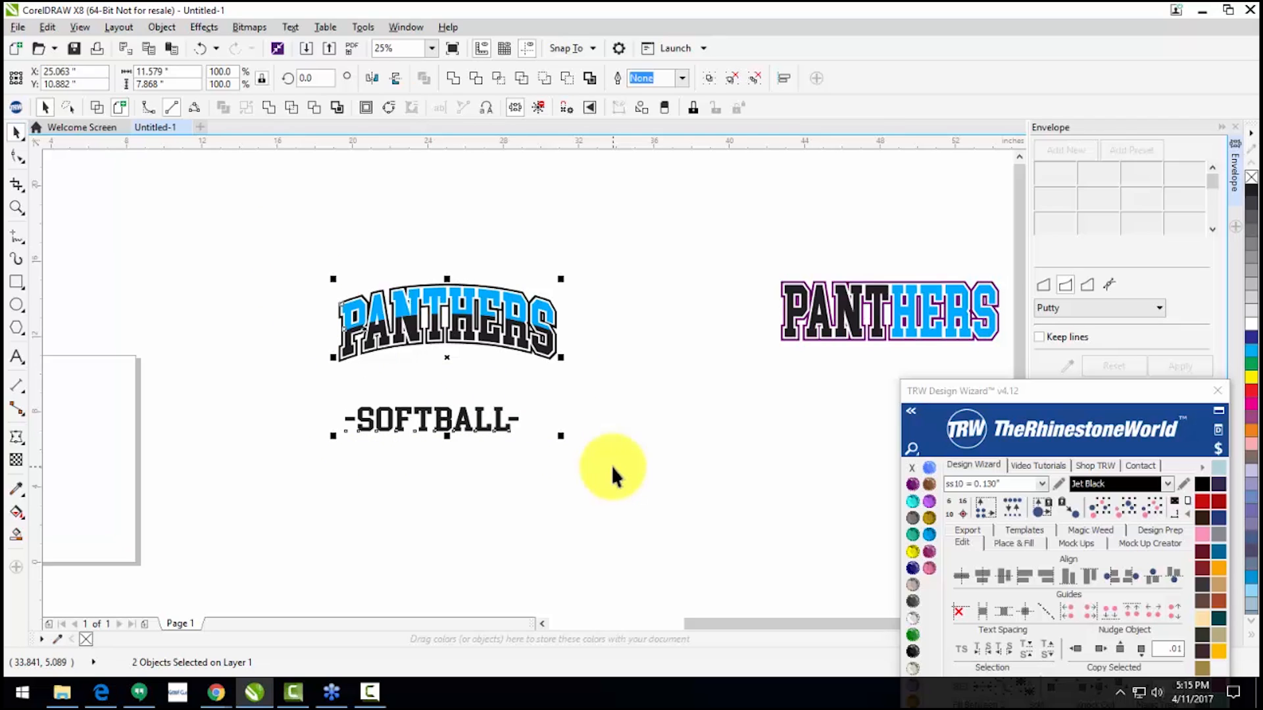
scroll(642, 427, down, 2)
key(p)
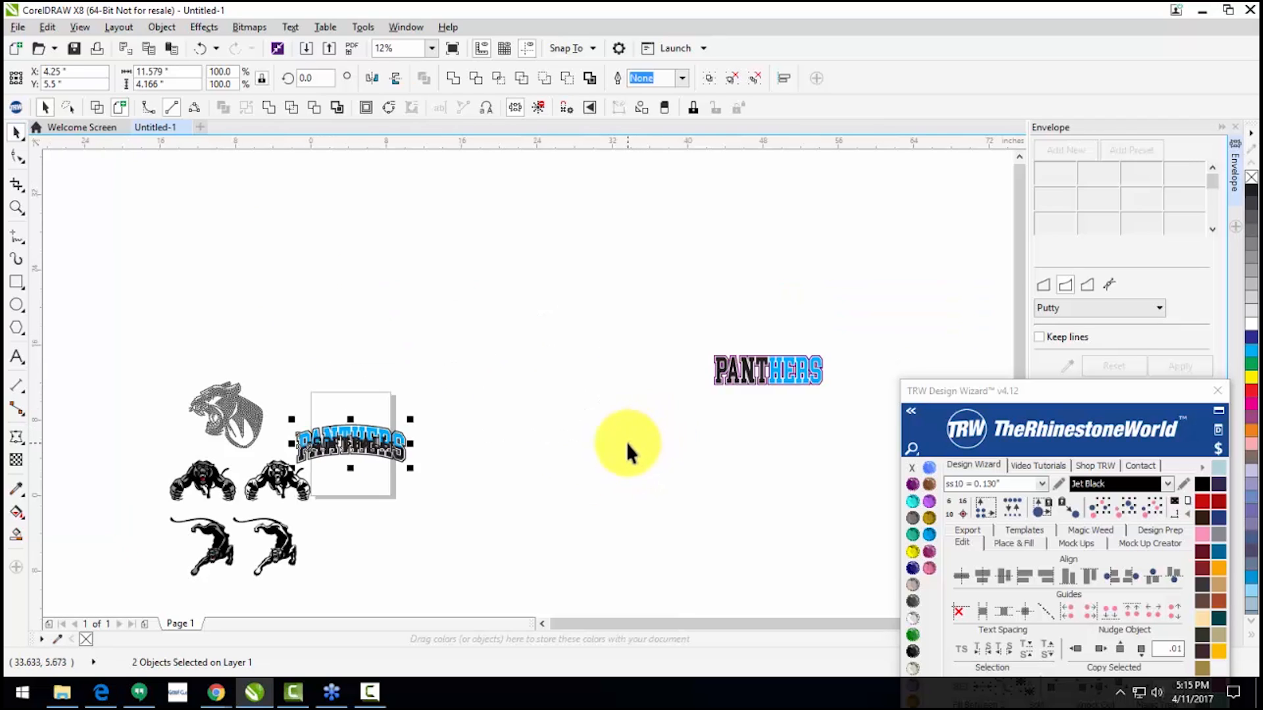
key(Escape)
scroll(316, 461, up, 4)
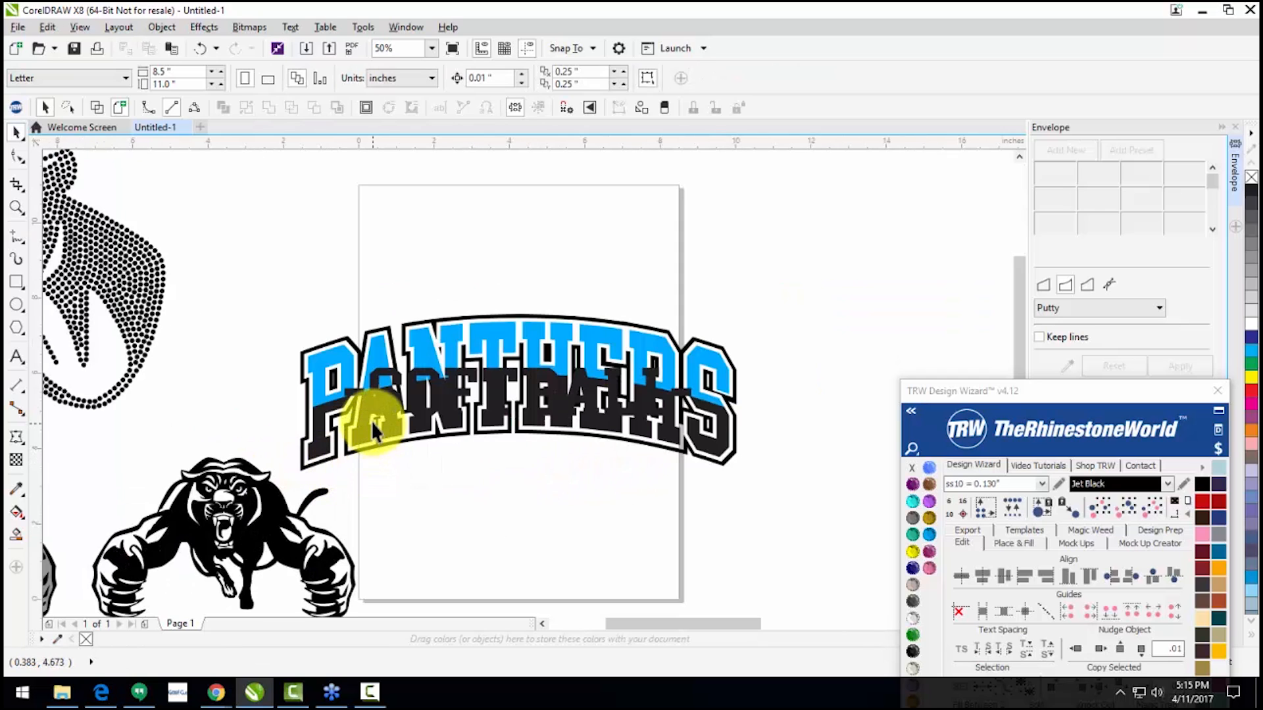
Step: Move the arched PANTHERS lettering straight up about 2.5 inches so it sits above the -SOFTBALL- text
drag(425, 342, 429, 257)
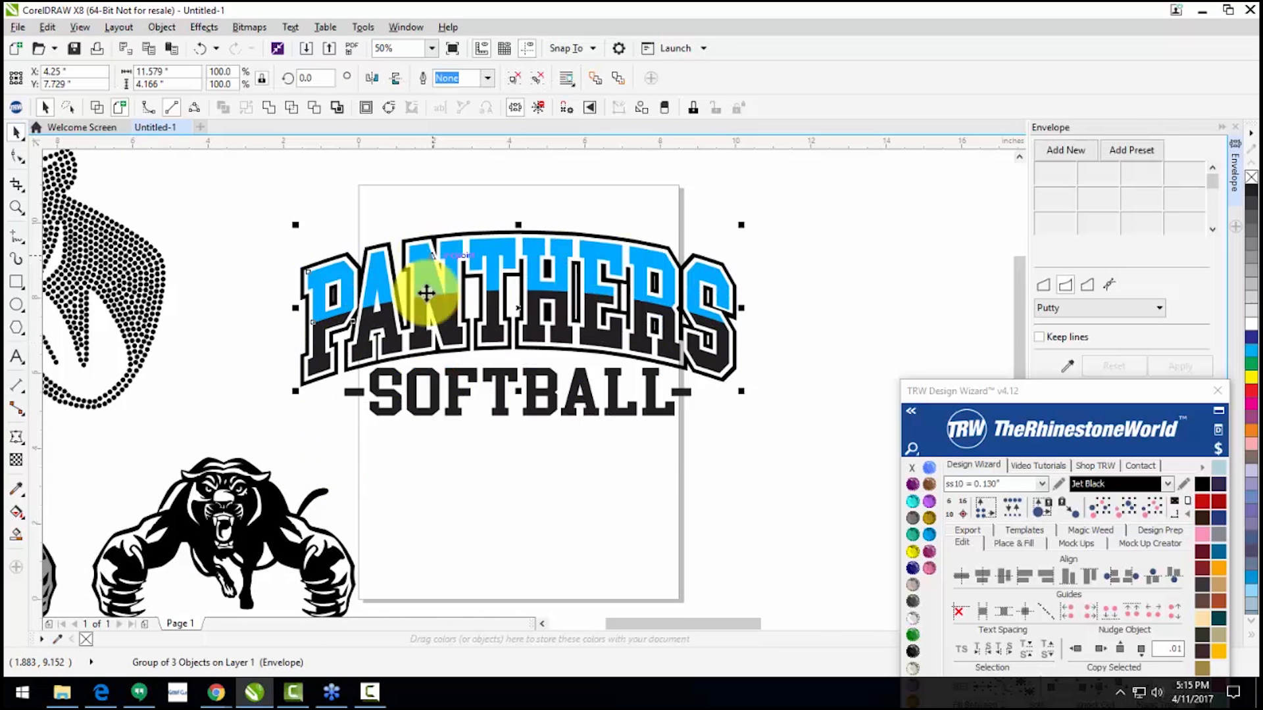
drag(504, 311, 507, 303)
click(363, 370)
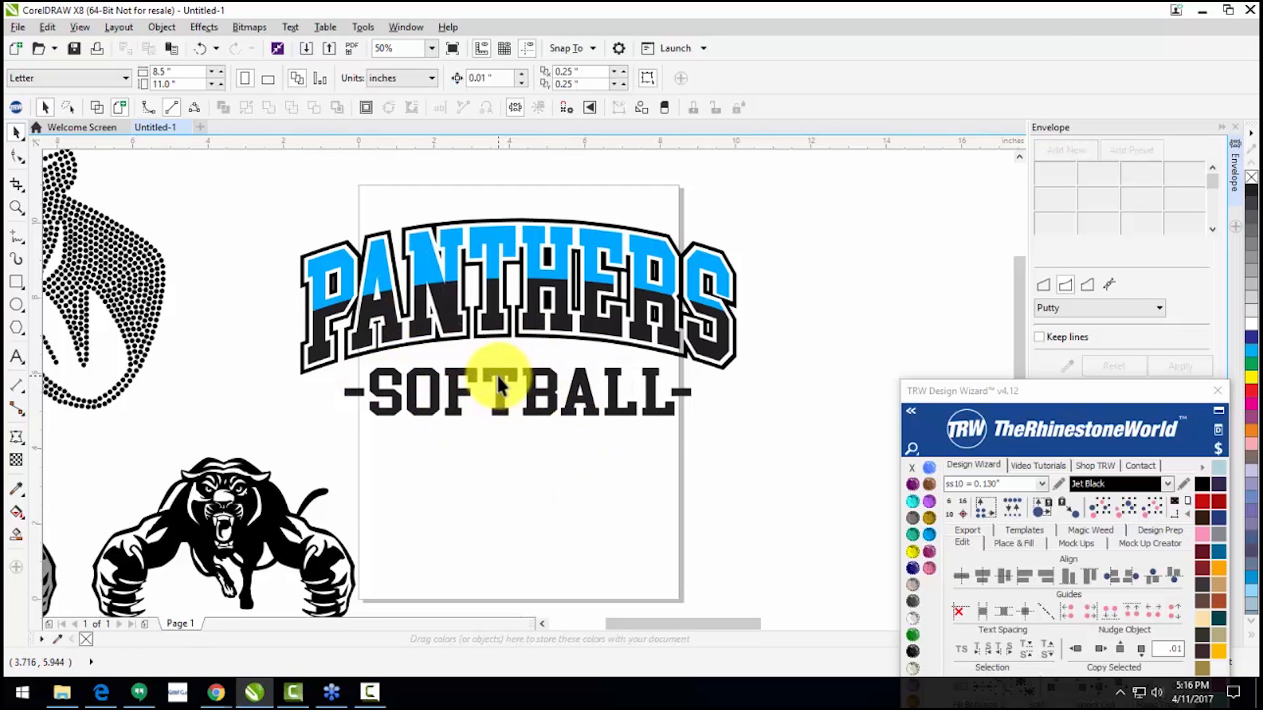
Step: Move the grouped pair of crouching, long-tailed panthers about 14.6 inches right, to the area below the page
scroll(506, 413, down, 1)
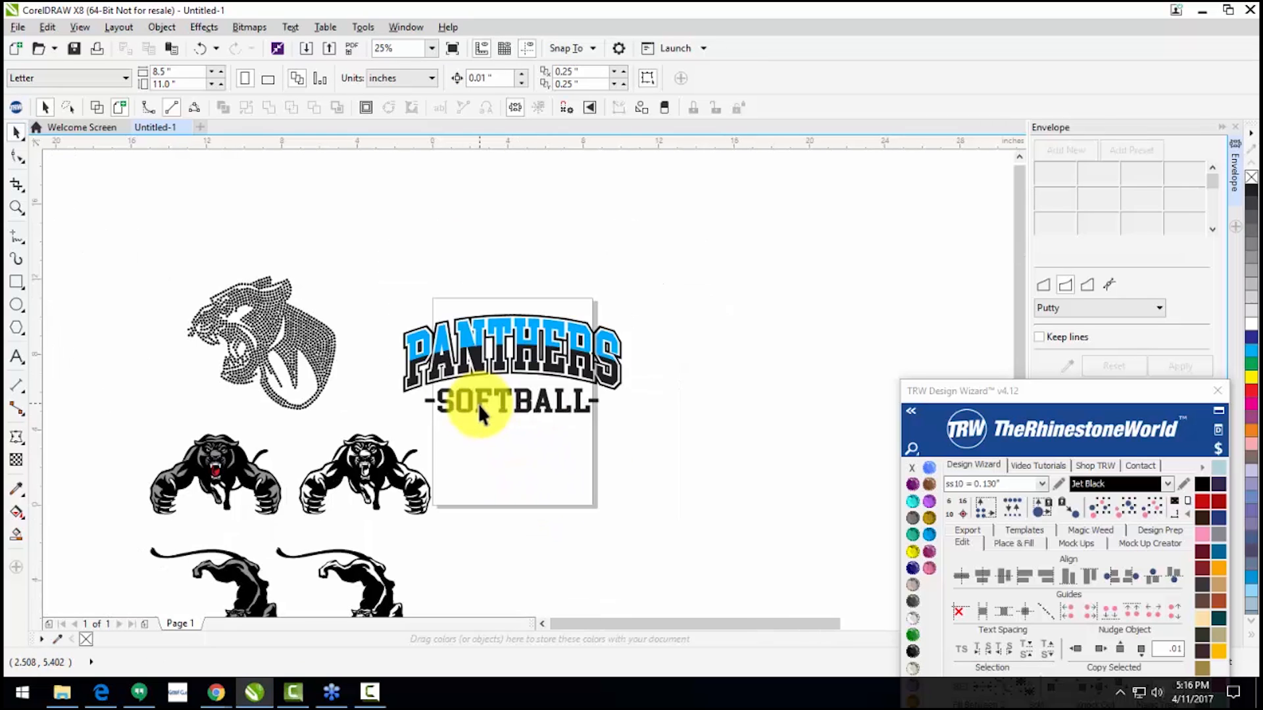
scroll(439, 491, down, 1)
scroll(433, 480, up, 1)
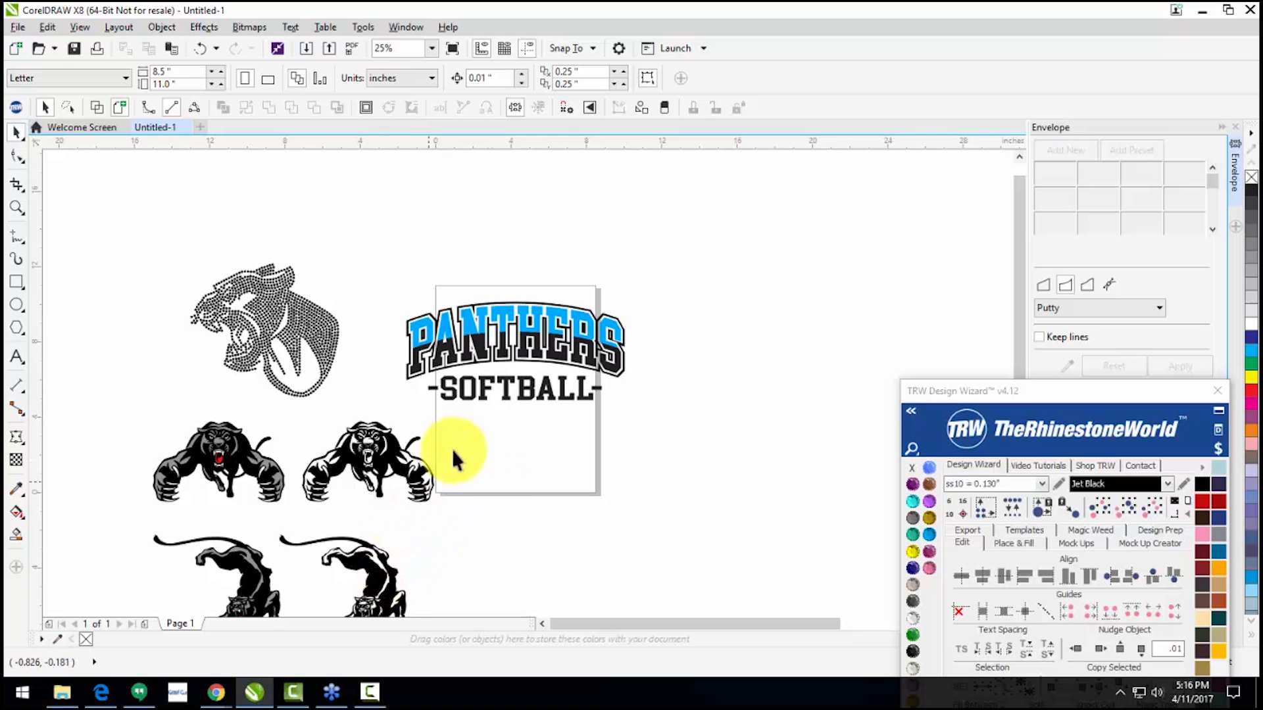
scroll(471, 492, down, 1)
scroll(444, 495, up, 2)
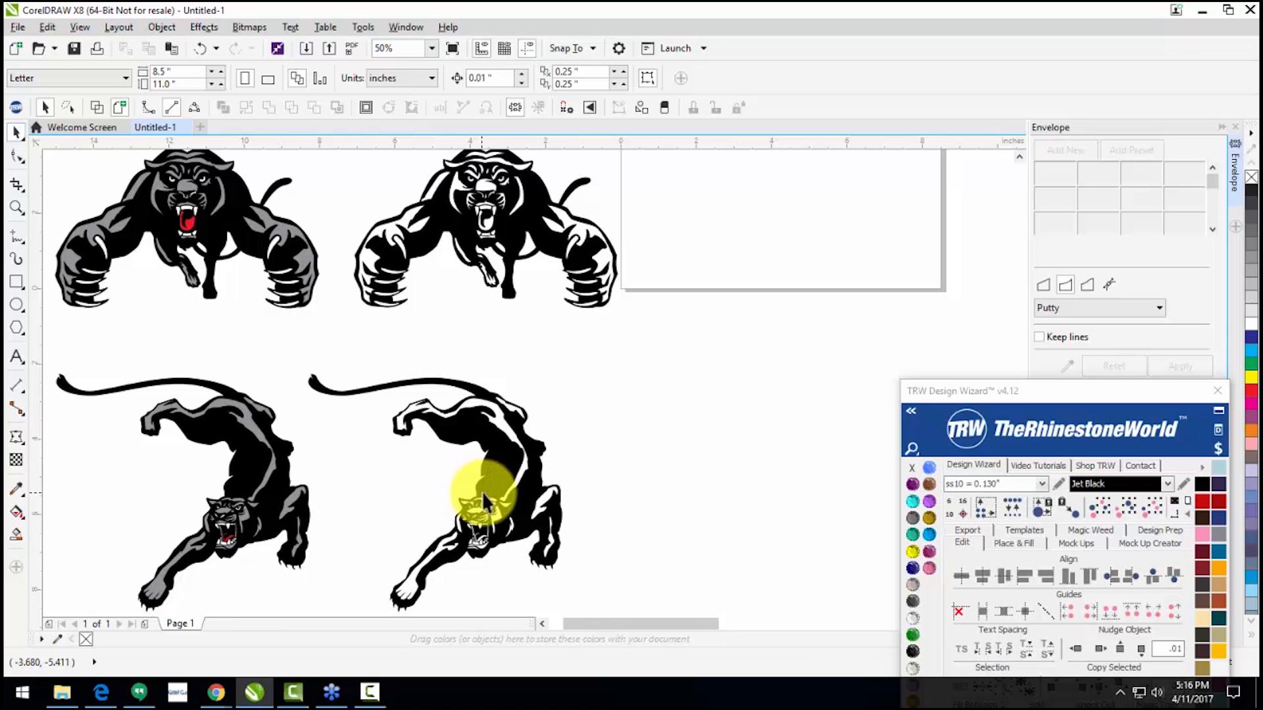
scroll(507, 467, down, 1)
click(504, 465)
drag(503, 464, 750, 500)
scroll(697, 461, up, 2)
scroll(603, 436, down, 1)
scroll(493, 397, up, 1)
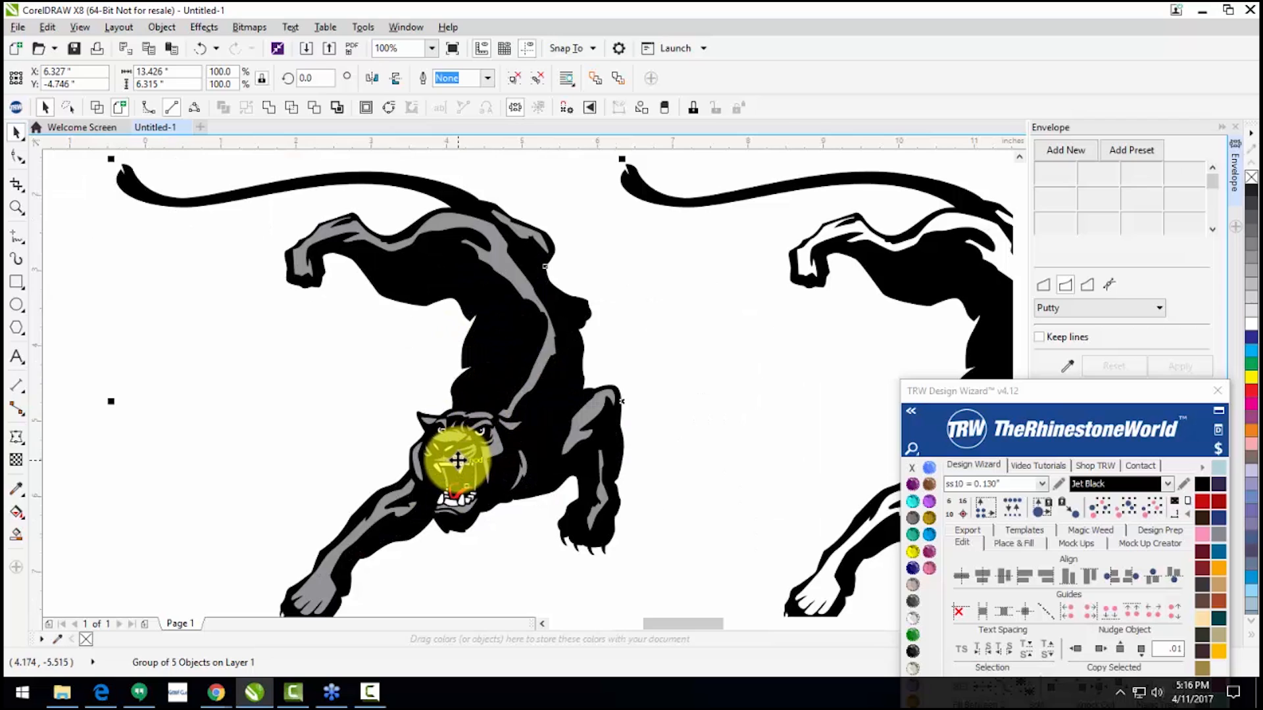
scroll(452, 459, down, 1)
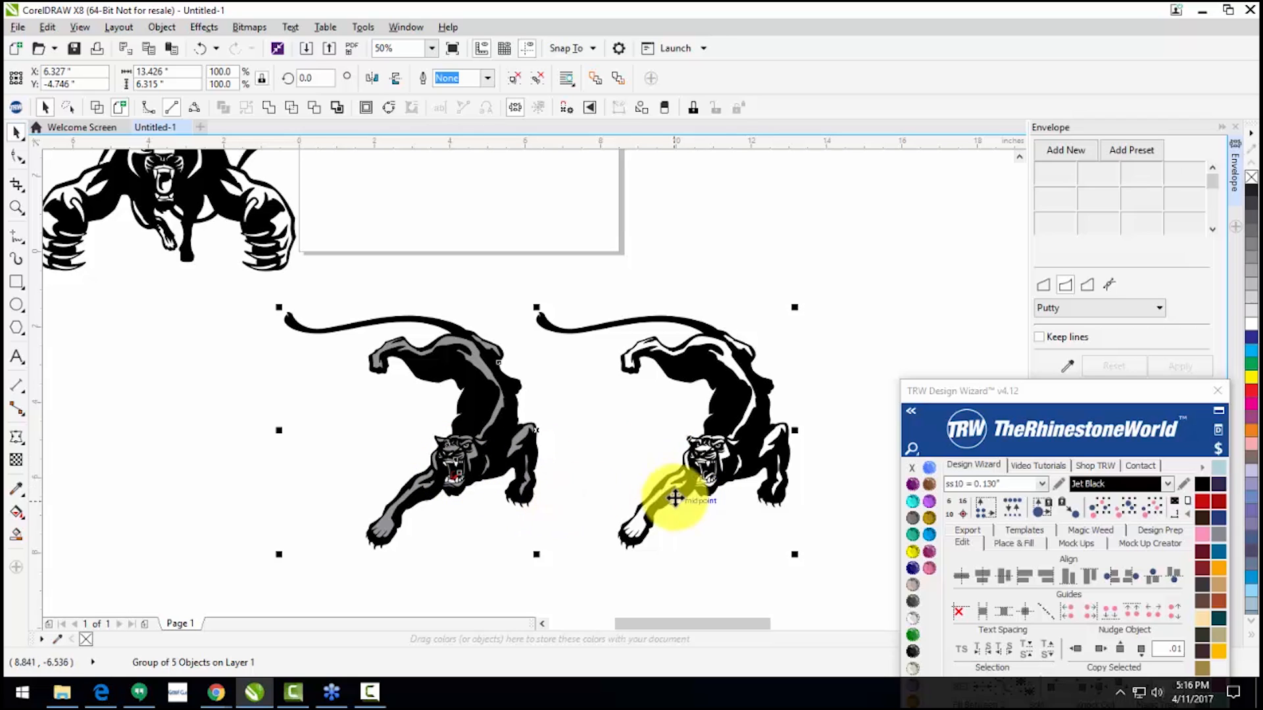
Step: Ungroup all objects in the pair of crouching panthers and clear the selection
click(578, 447)
click(491, 370)
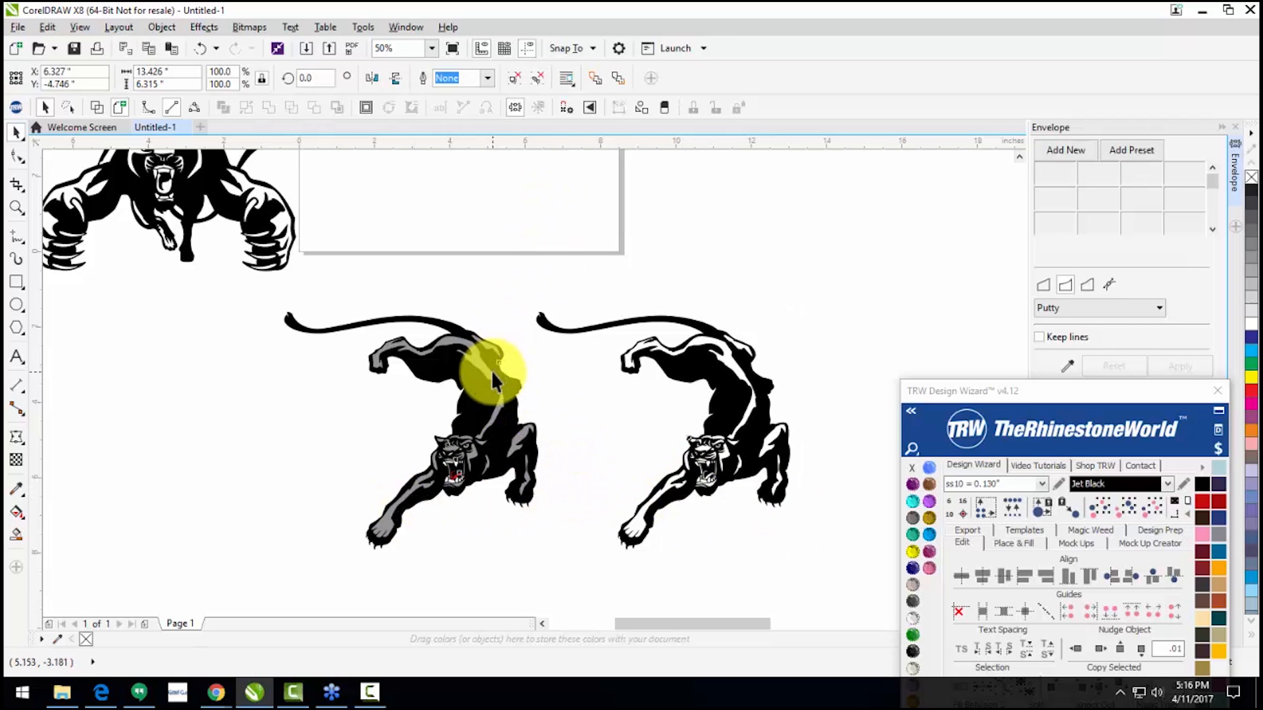
click(537, 80)
click(544, 172)
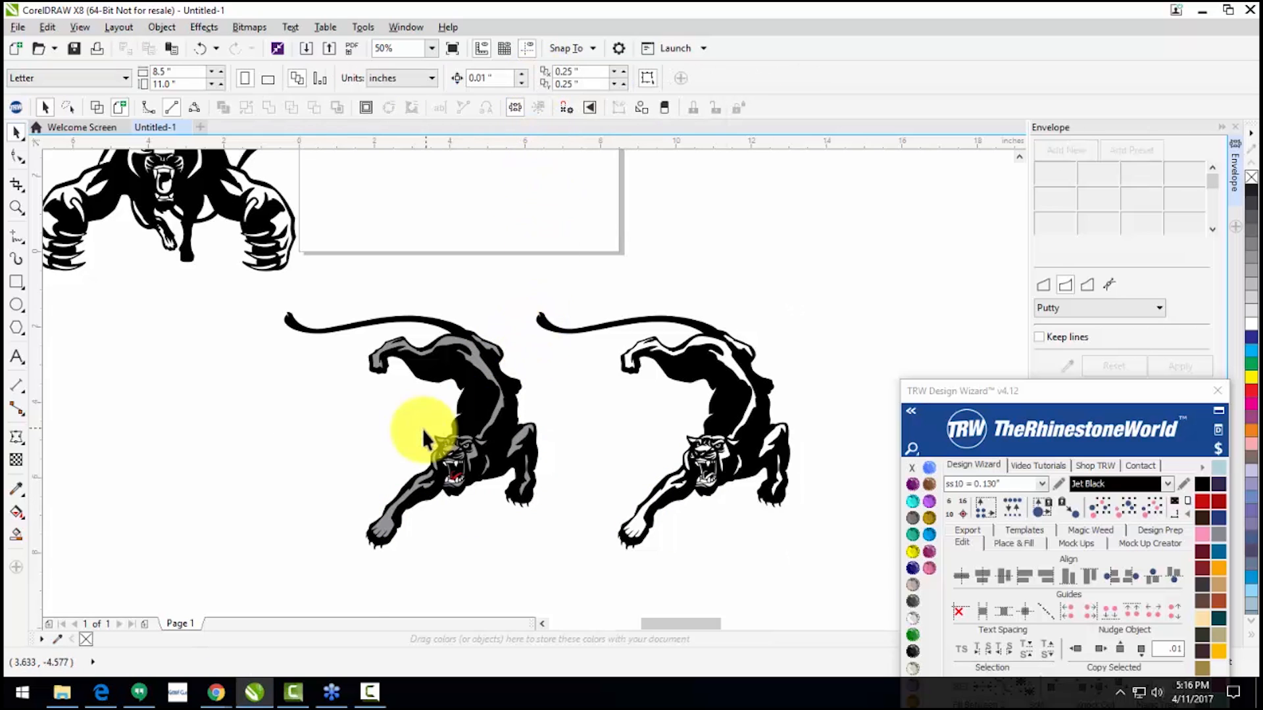
Step: Test the white teeth-and-eyes shape of the grey-highlighted crouching panther as a separate curve, and undo the trial change
scroll(422, 429, up, 2)
scroll(503, 472, down, 2)
scroll(532, 446, up, 3)
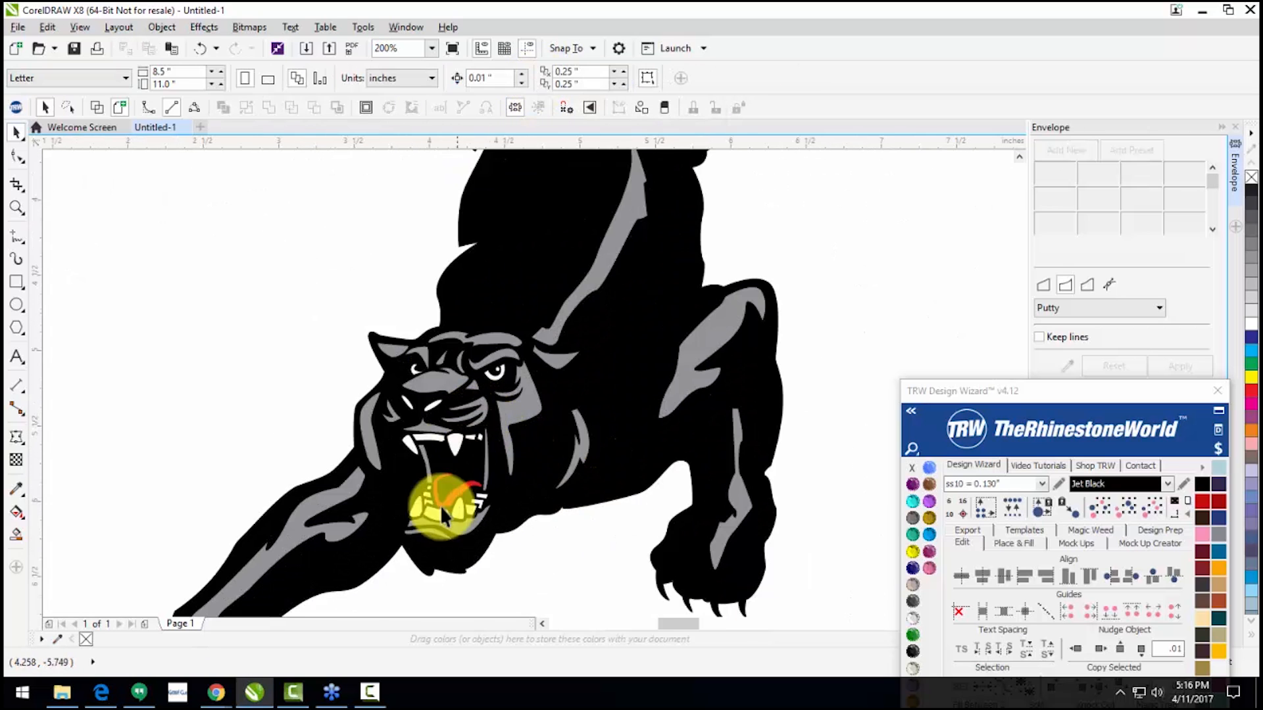
scroll(440, 505, up, 1)
click(460, 437)
scroll(460, 437, up, 1)
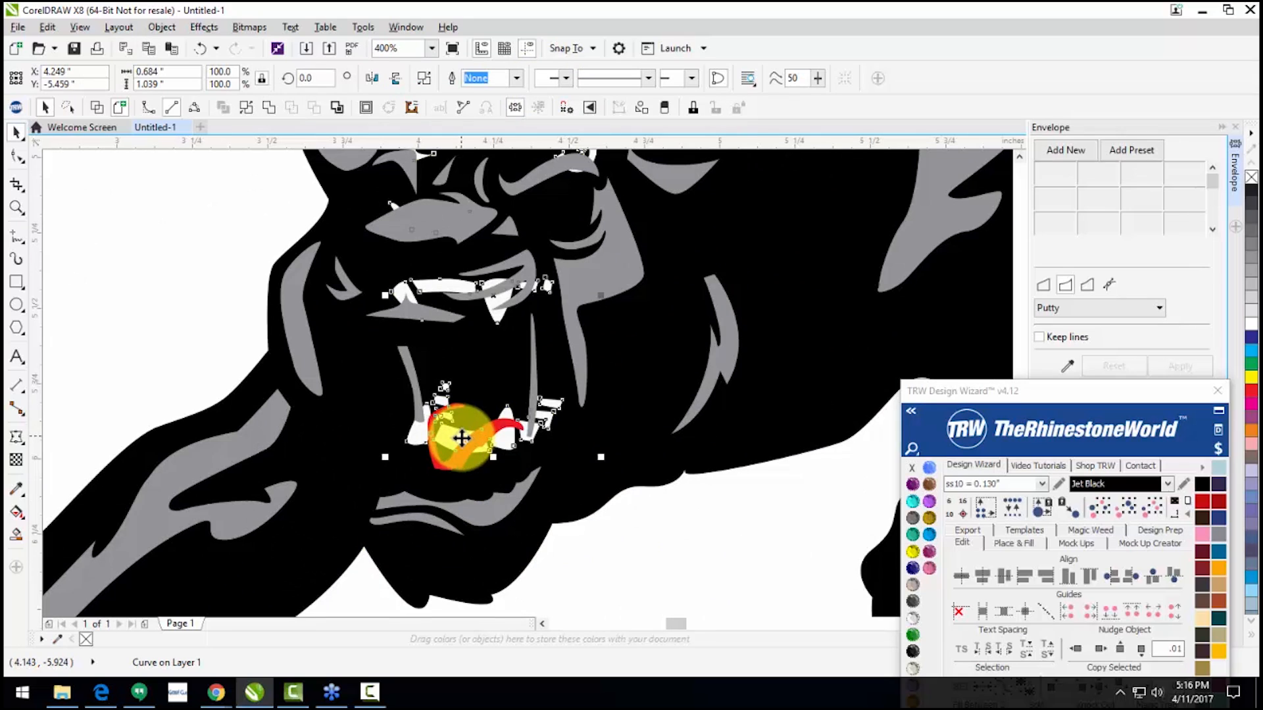
key(ctrl+z)
scroll(483, 459, down, 2)
click(502, 509)
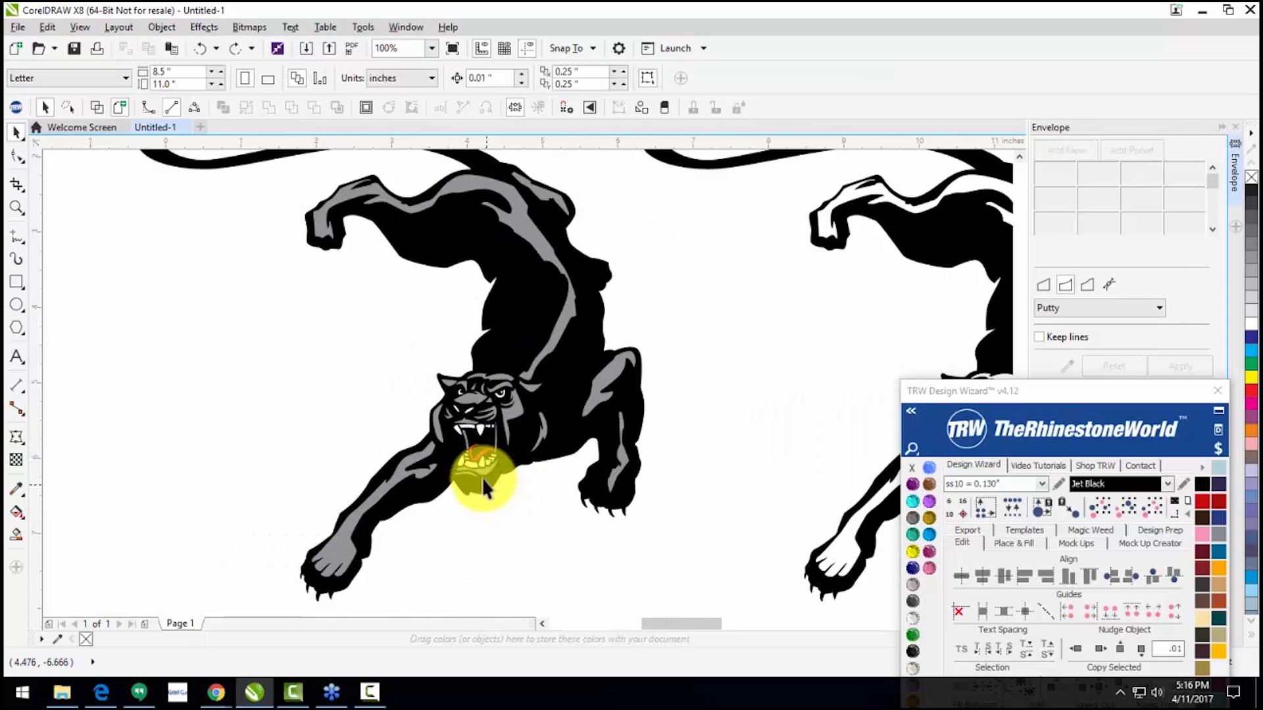
Step: Test the grey highlight shape of the crouching panther as a separate curve, undo the trial change and clear the selection
scroll(483, 487, down, 1)
scroll(504, 355, up, 1)
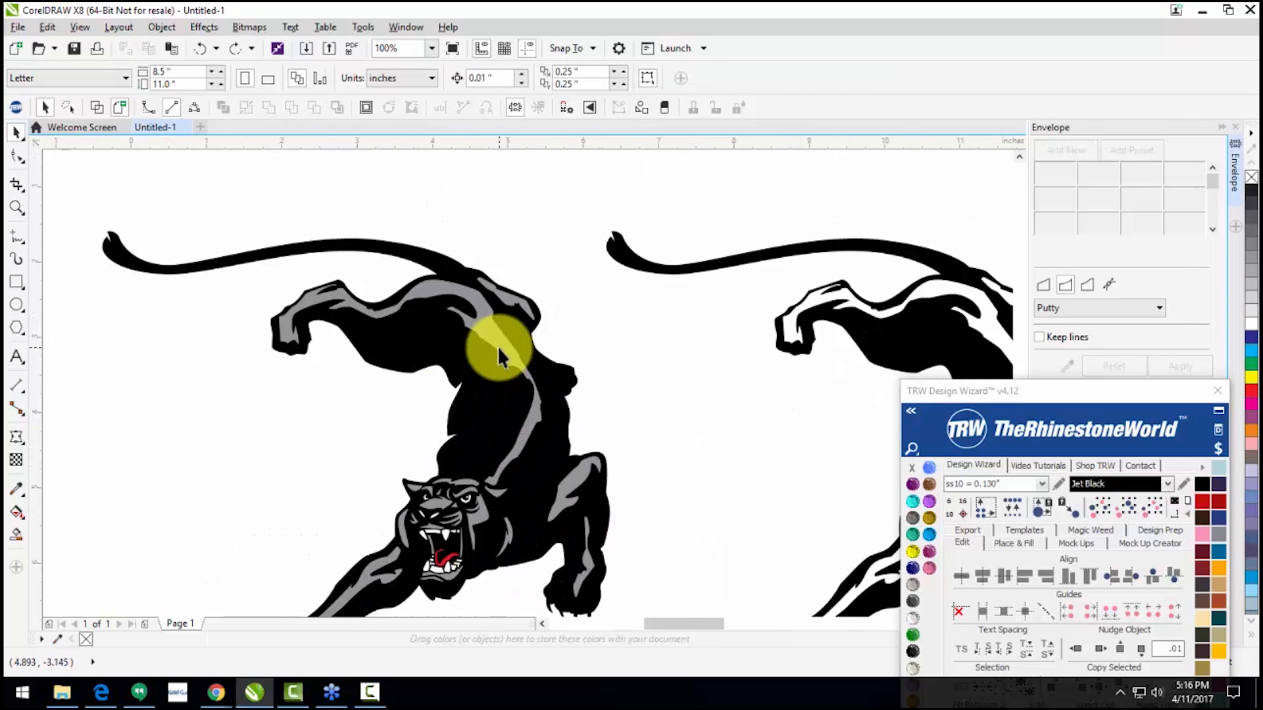
click(499, 334)
key(ctrl+z)
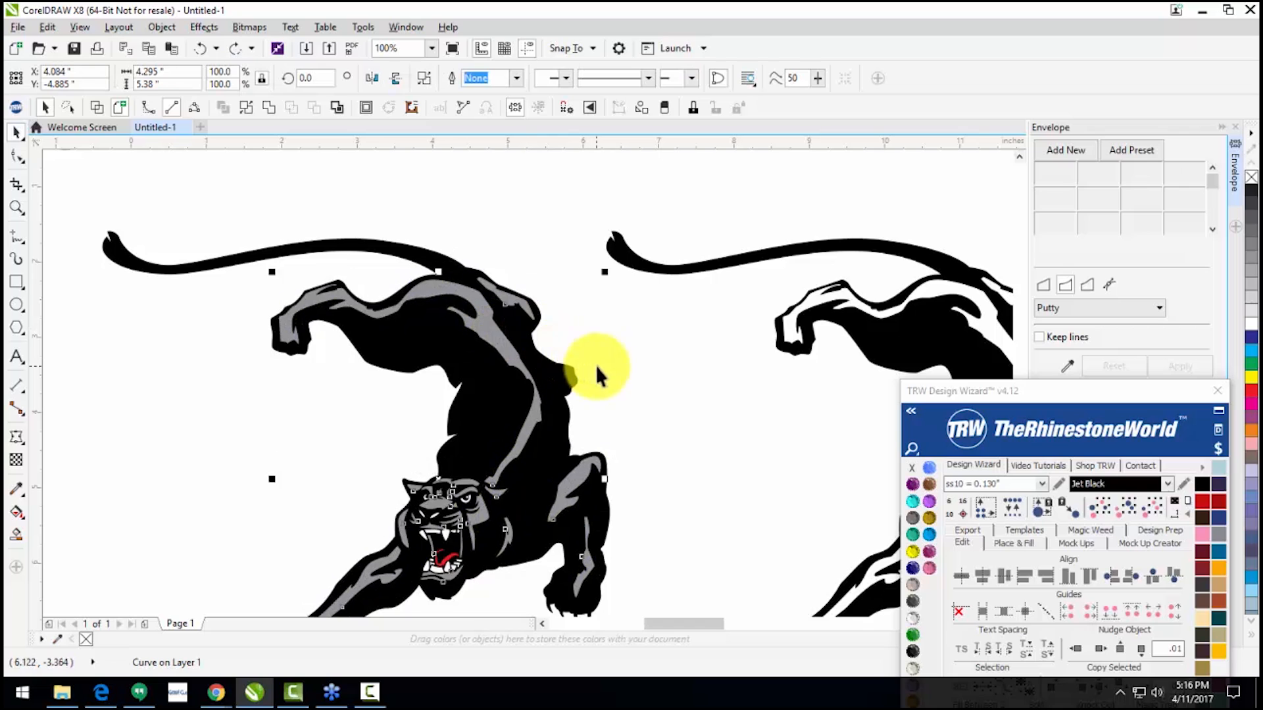
click(595, 365)
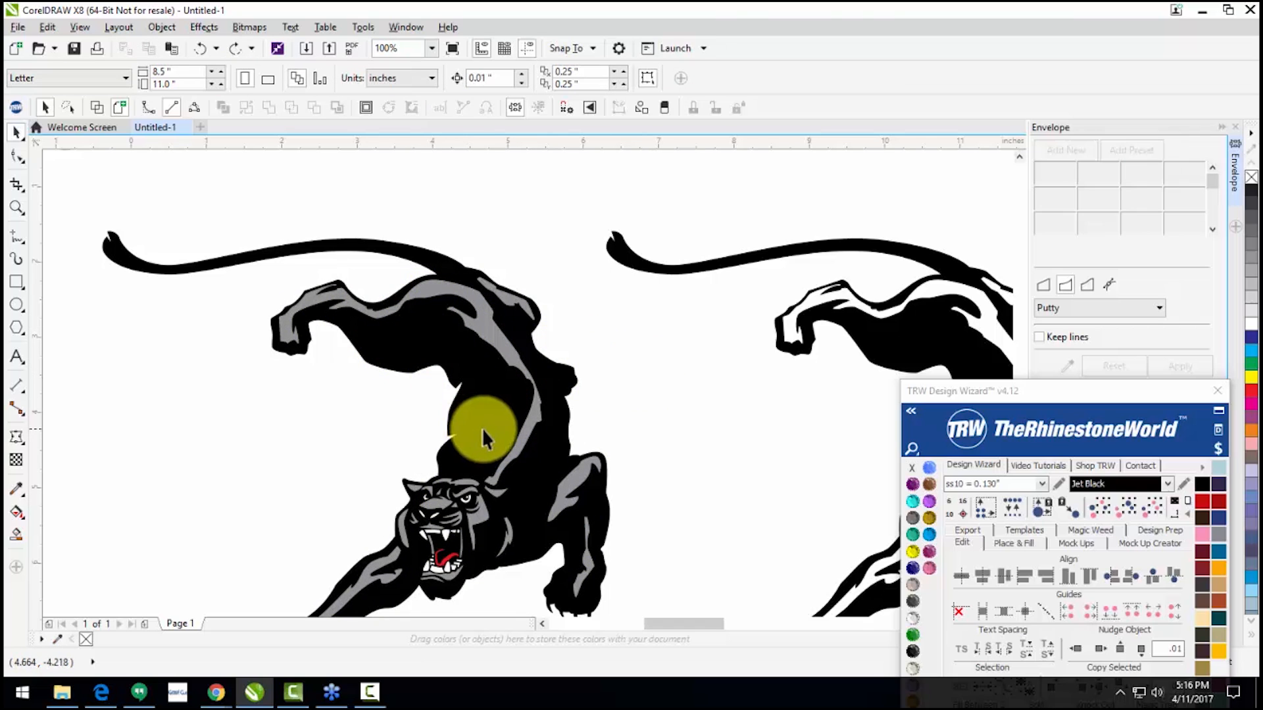
Step: Move the white-highlighted crouching panther from below the page to the empty area beside the page's right edge and clear the selection
scroll(533, 439, down, 1)
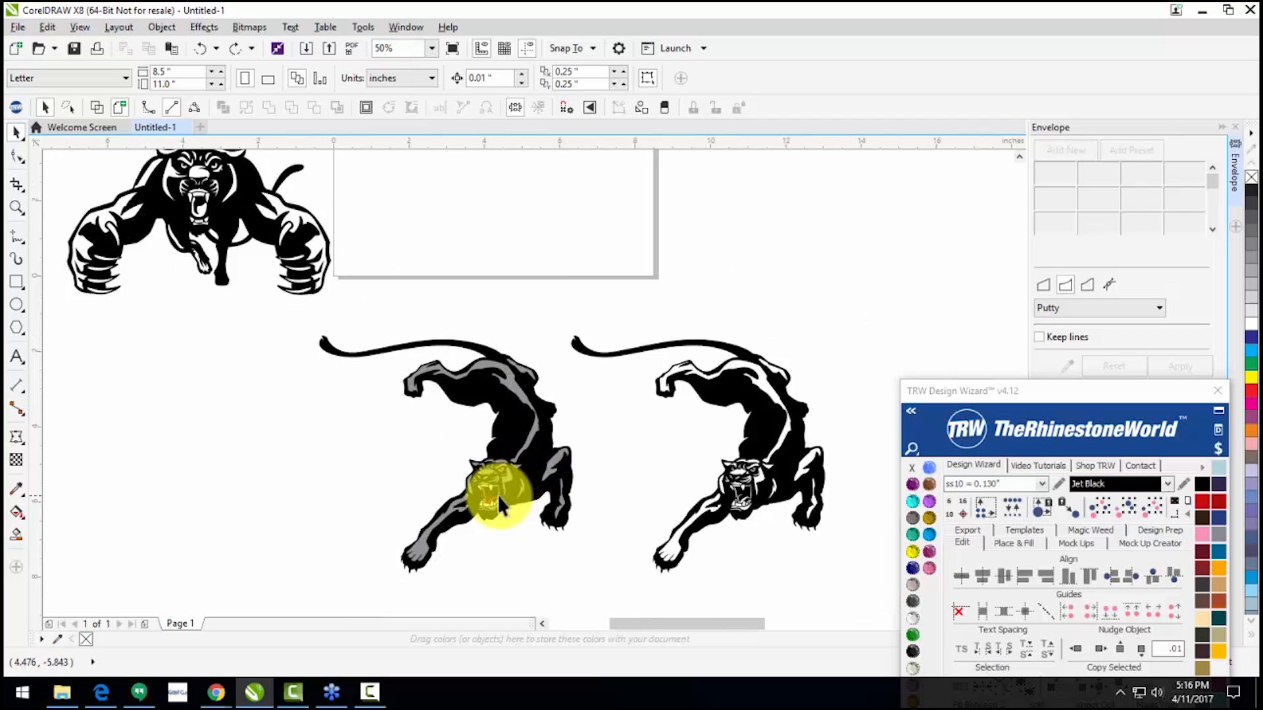
scroll(497, 494, up, 1)
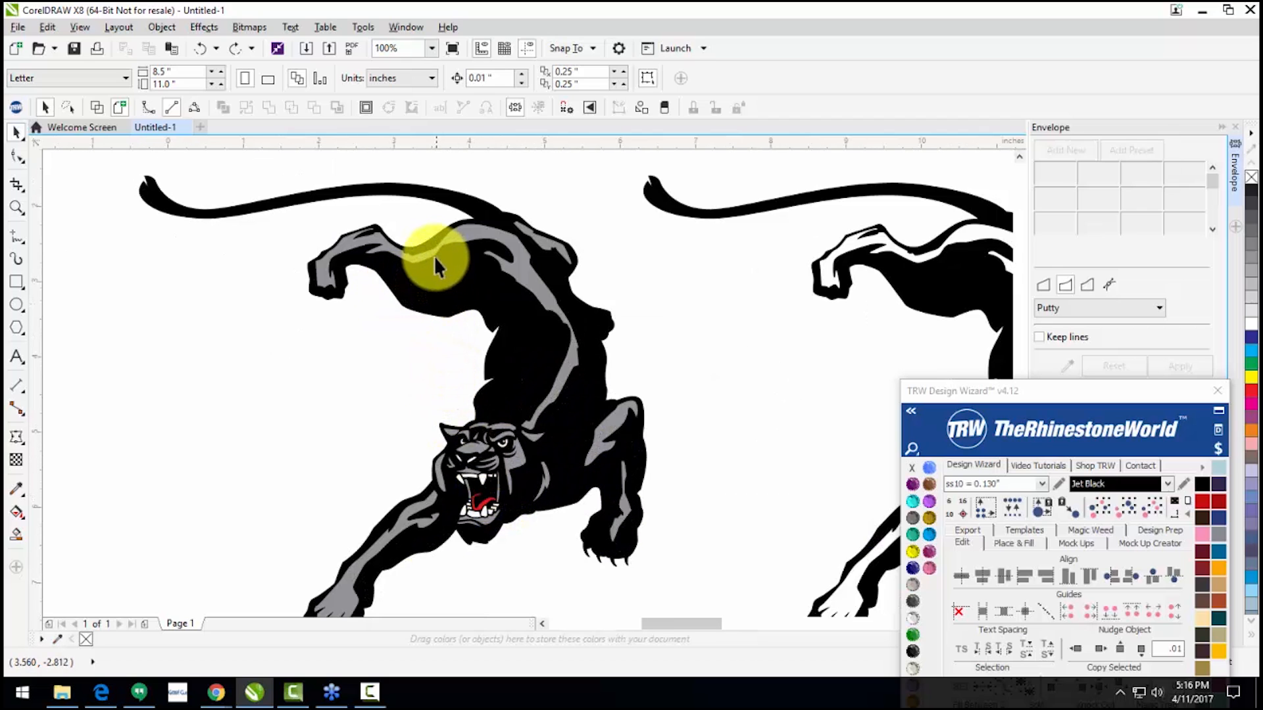
scroll(435, 261, down, 1)
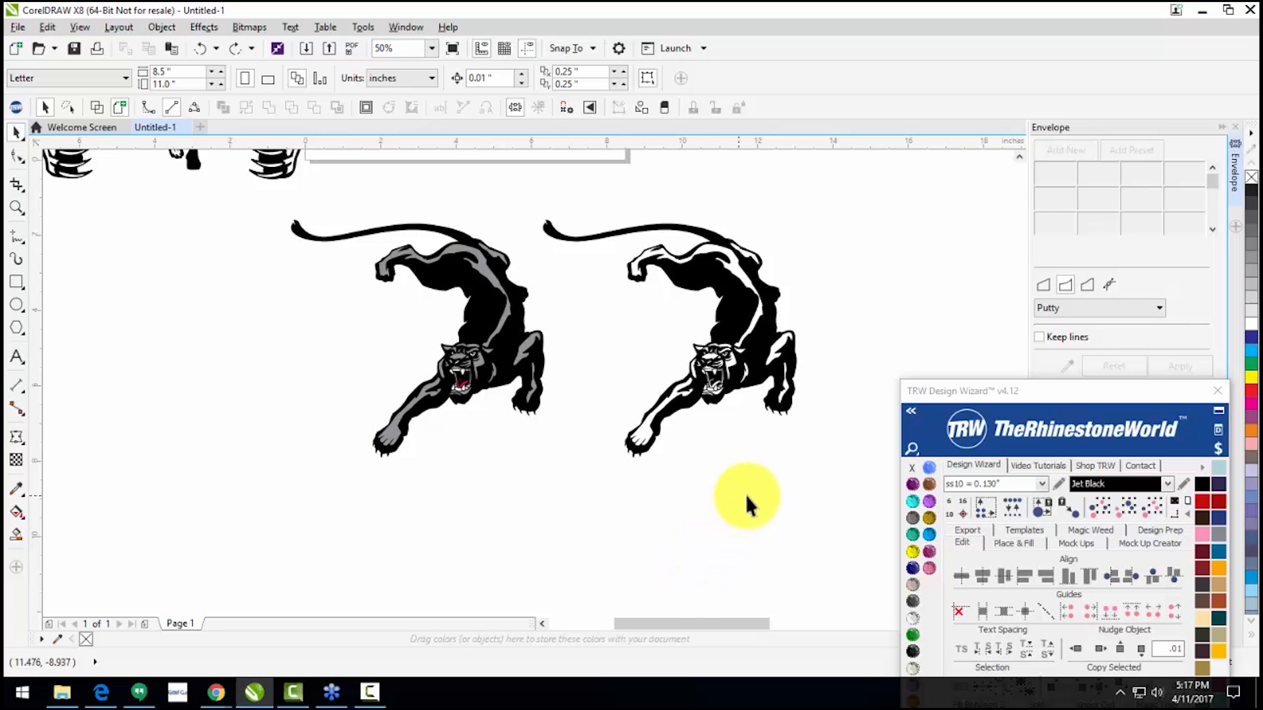
scroll(750, 460, down, 1)
scroll(757, 415, down, 1)
drag(762, 413, 799, 316)
click(811, 392)
scroll(794, 326, up, 1)
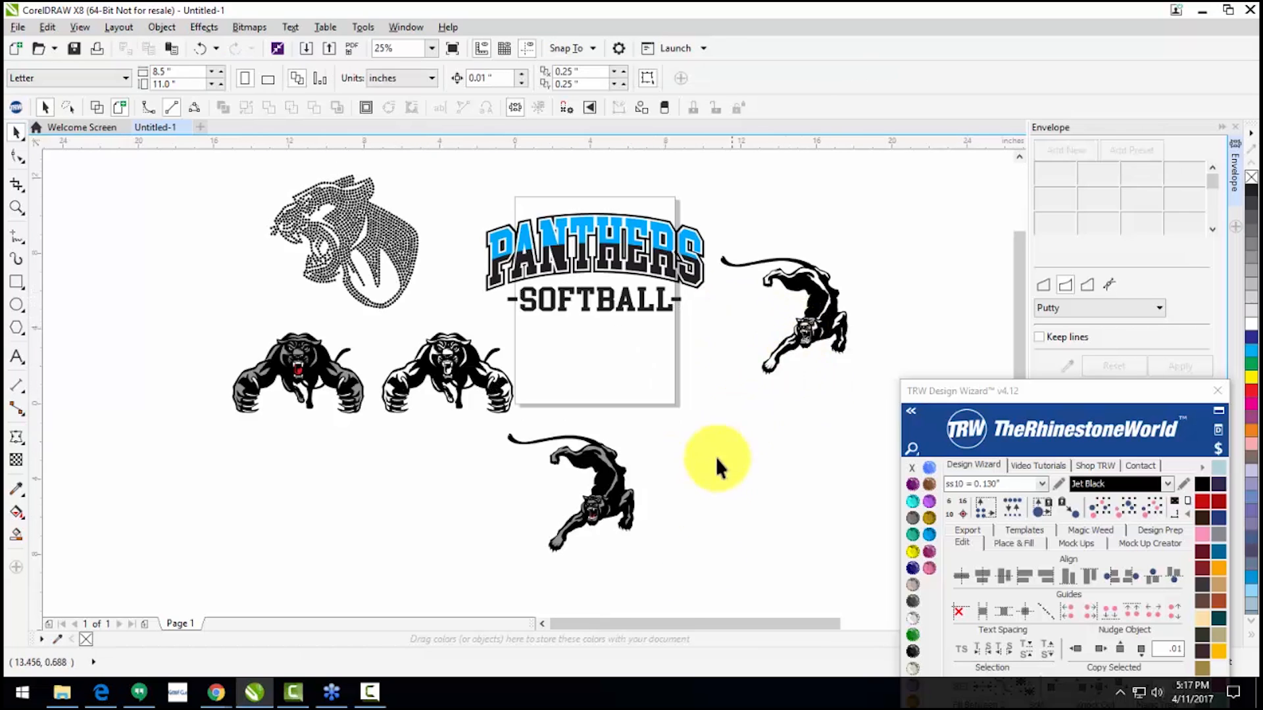
Step: Pull the grey highlight shape off the crouching panther to view it apart from the body, undo the move and clear the selection
scroll(579, 520, up, 2)
click(545, 579)
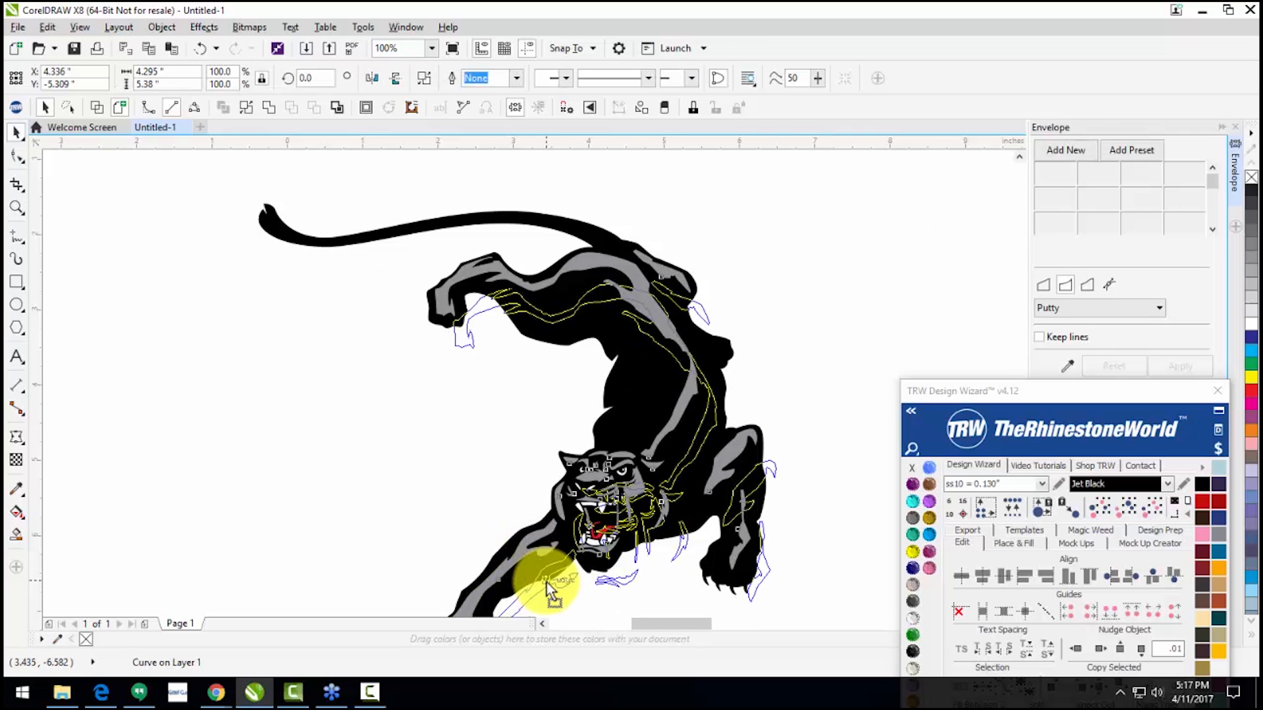
drag(656, 444, 810, 357)
scroll(691, 380, down, 1)
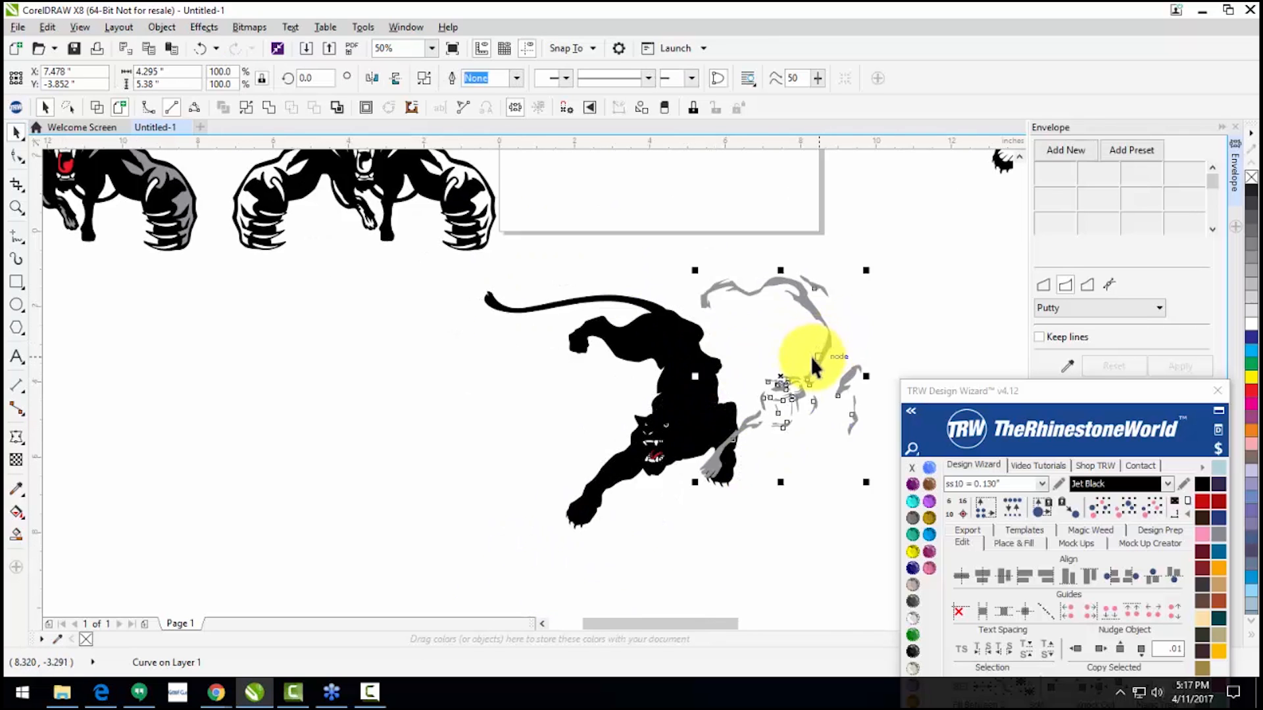
key(ctrl+z)
key(ctrl+z)
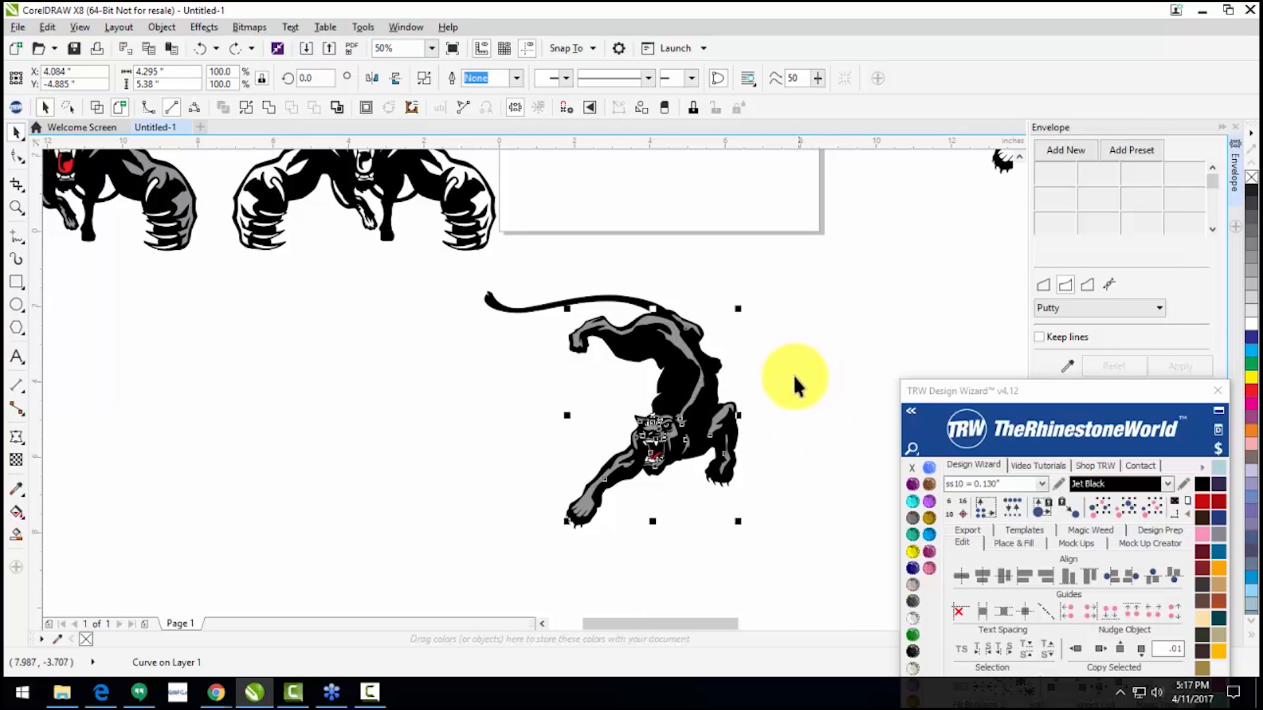
key(Escape)
Step: Knock out the grey highlight shape from the crouching panther's black body with a 0.02-inch gap
scroll(688, 340, up, 1)
click(677, 323)
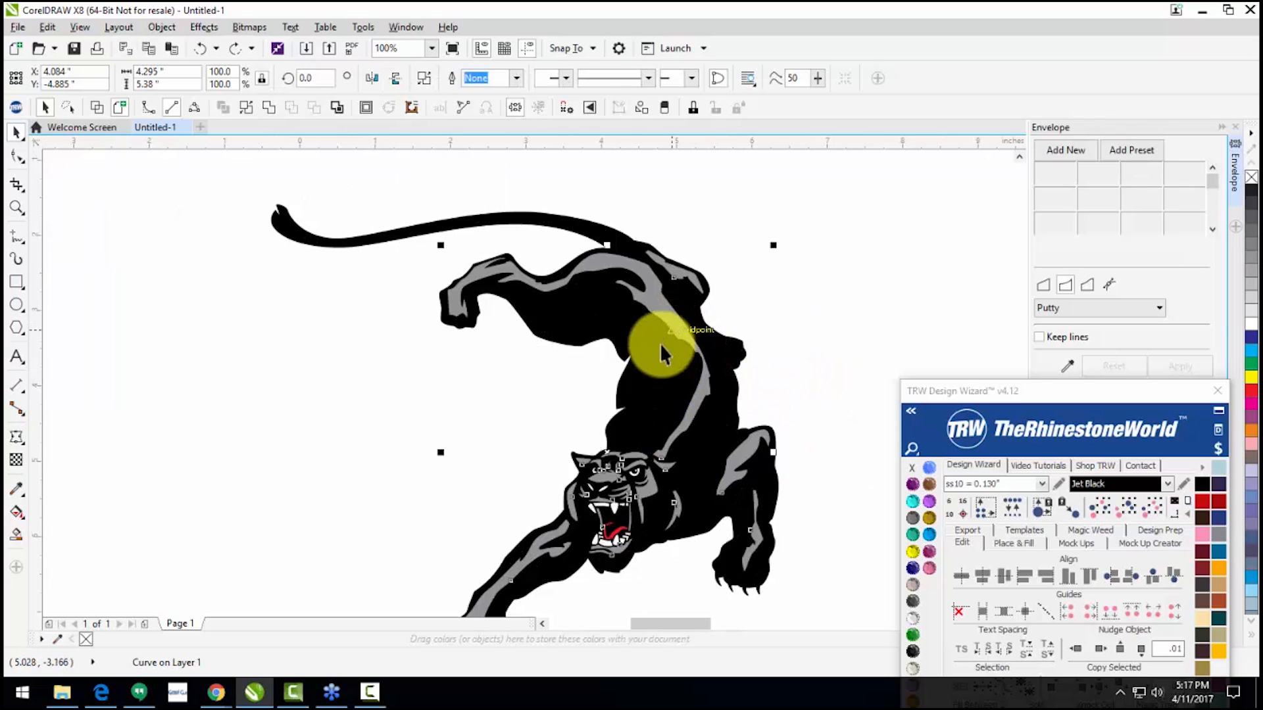
shift+click(657, 385)
drag(1049, 392, 1011, 94)
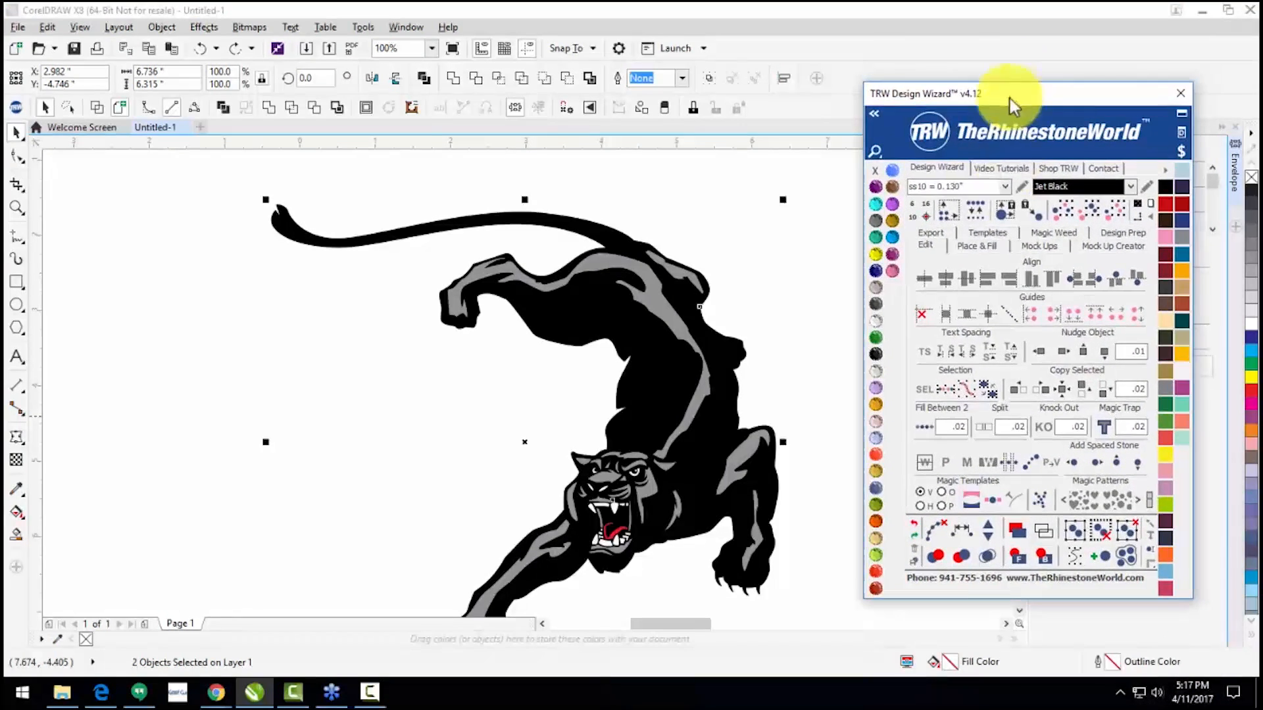
click(1107, 425)
scroll(603, 259, up, 4)
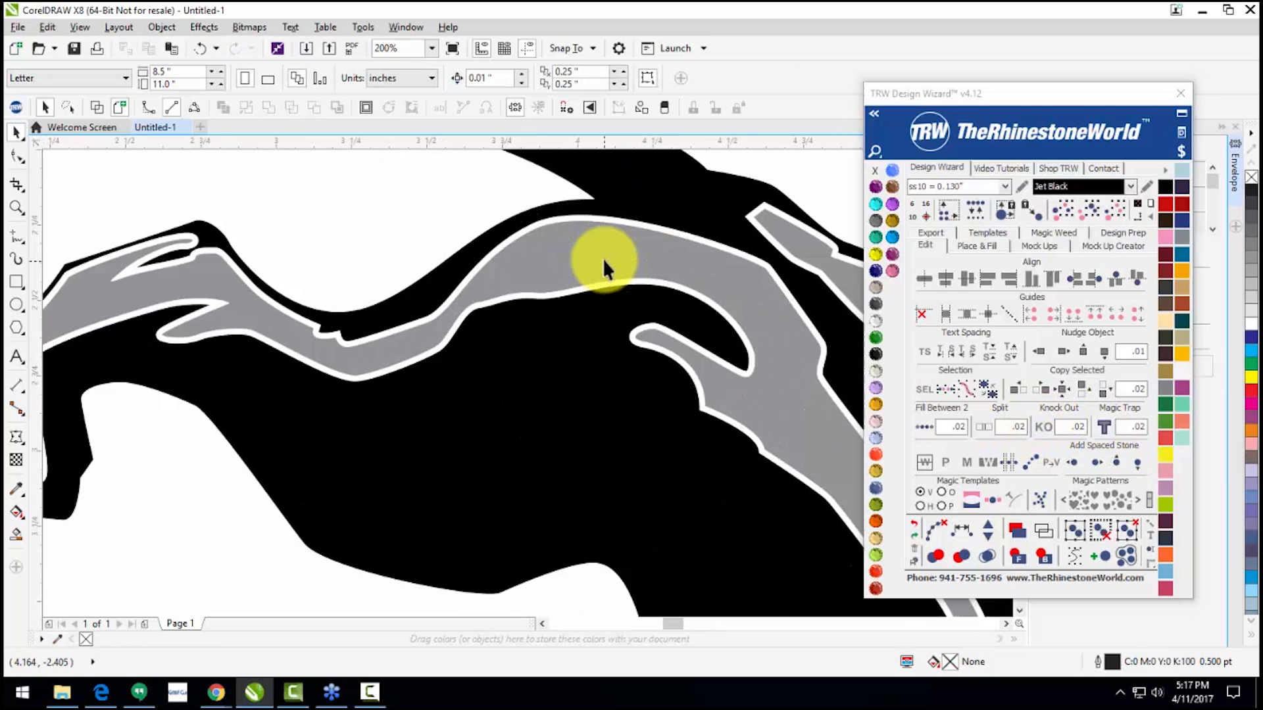
scroll(592, 263, down, 3)
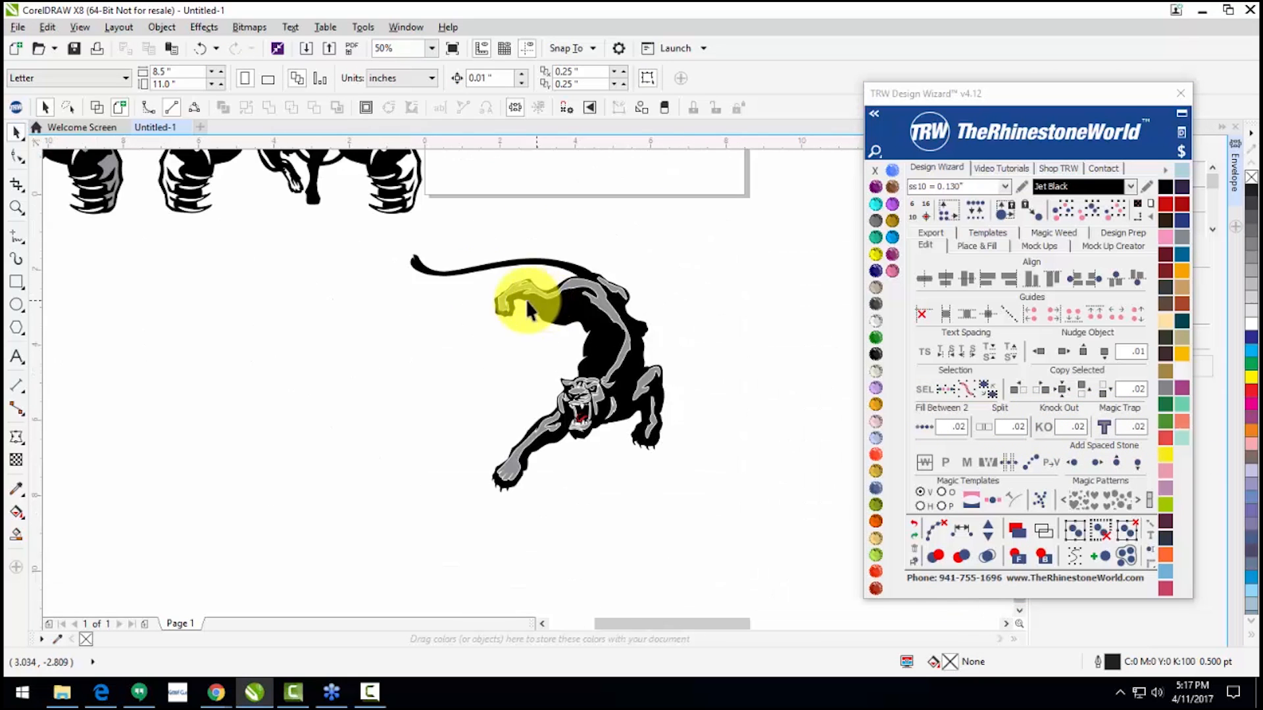
Step: Add a filled background rectangle behind the crouching panther, 0.25 inch larger on every side, and colour it Montana
drag(375, 229, 788, 539)
click(1105, 207)
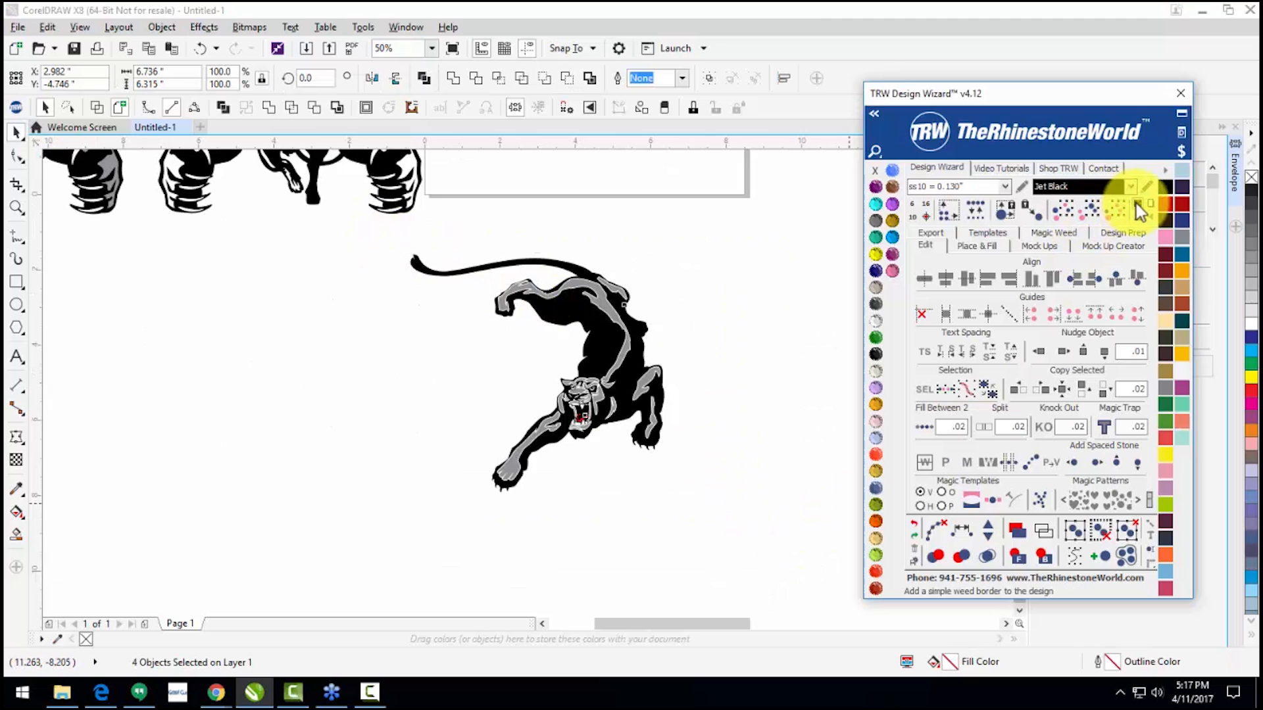
click(683, 449)
click(638, 481)
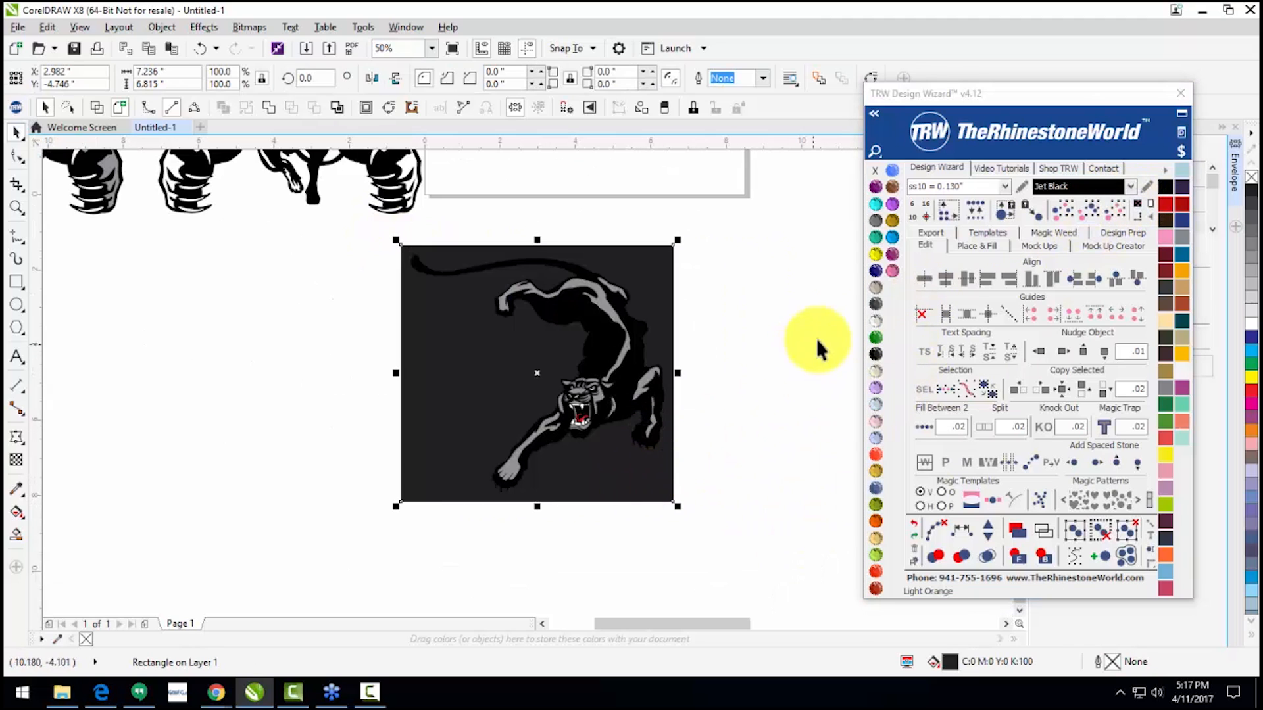
click(878, 223)
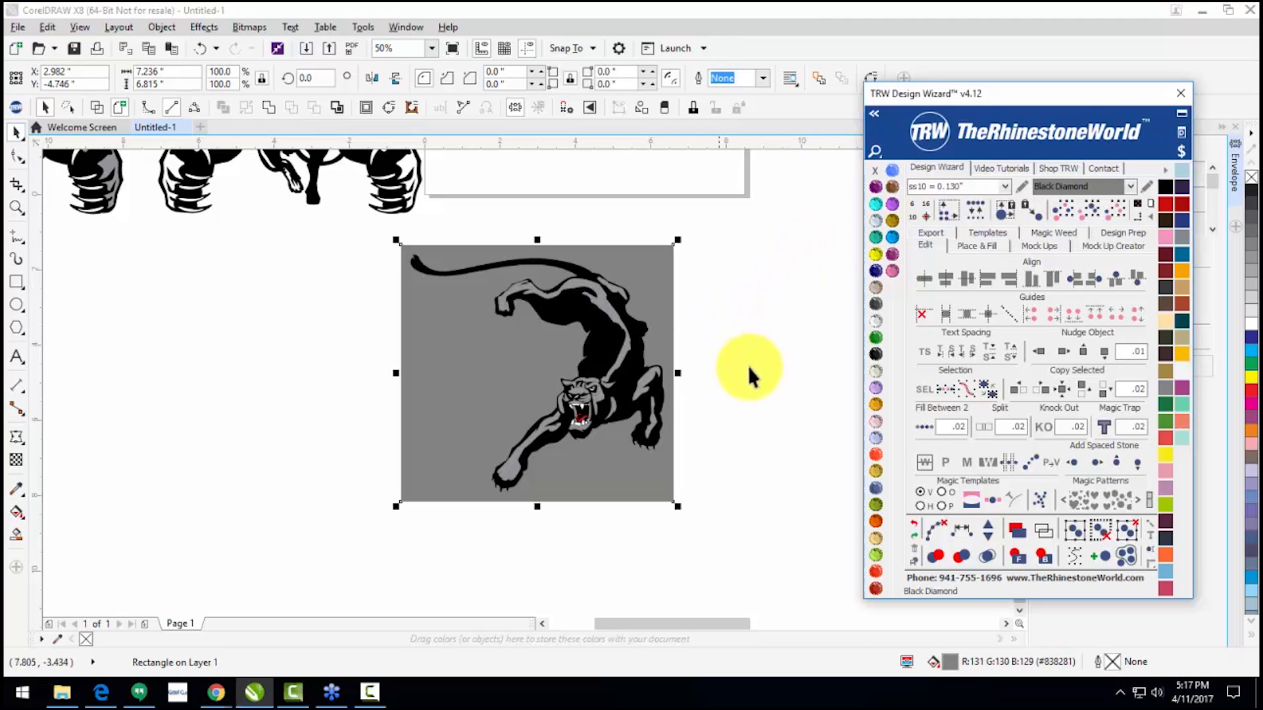
click(765, 483)
scroll(567, 289, up, 5)
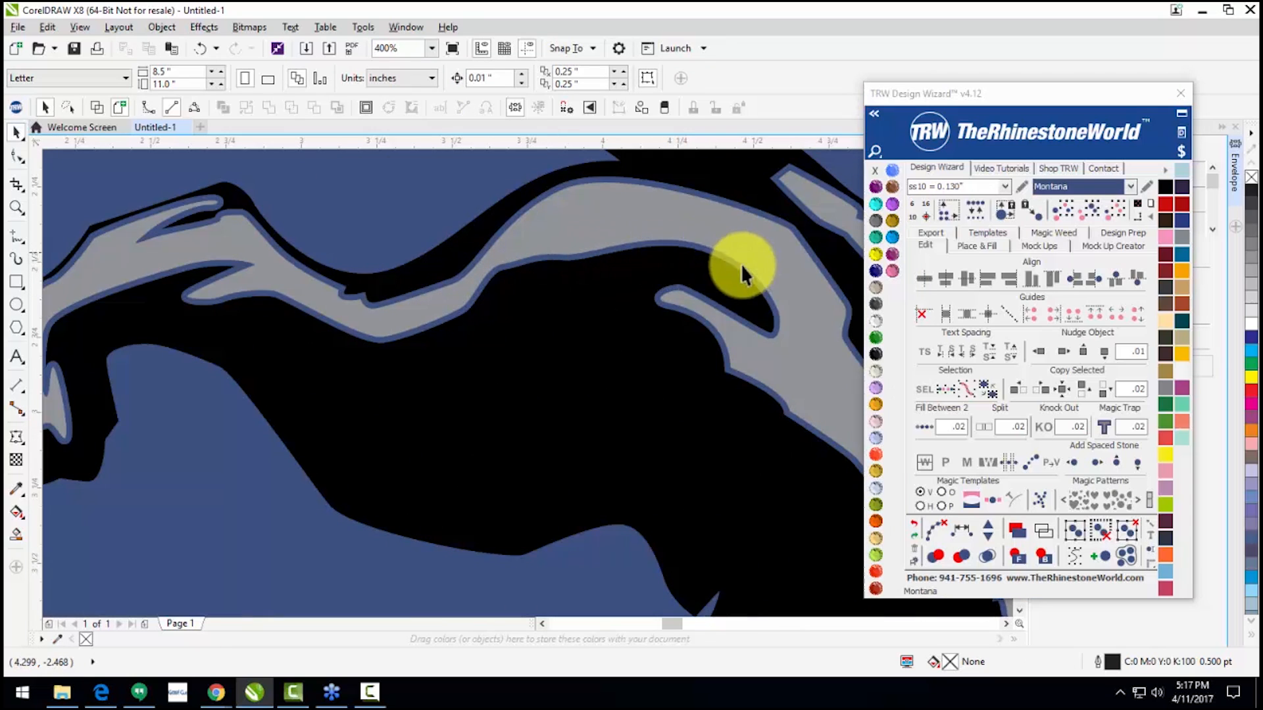
scroll(655, 346, down, 3)
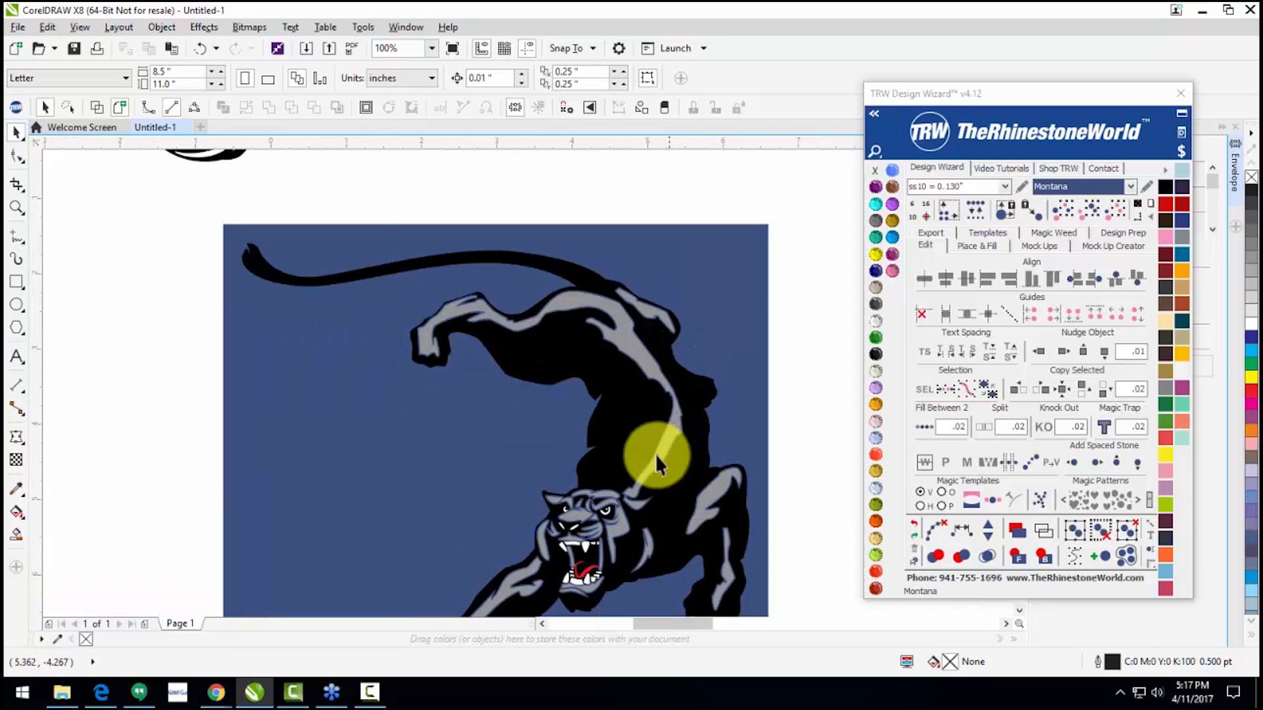
scroll(662, 477, down, 2)
Step: Knock out the white teeth-and-eyes shape from the crouching panther's black body with a 0.02-inch gap
scroll(605, 420, up, 5)
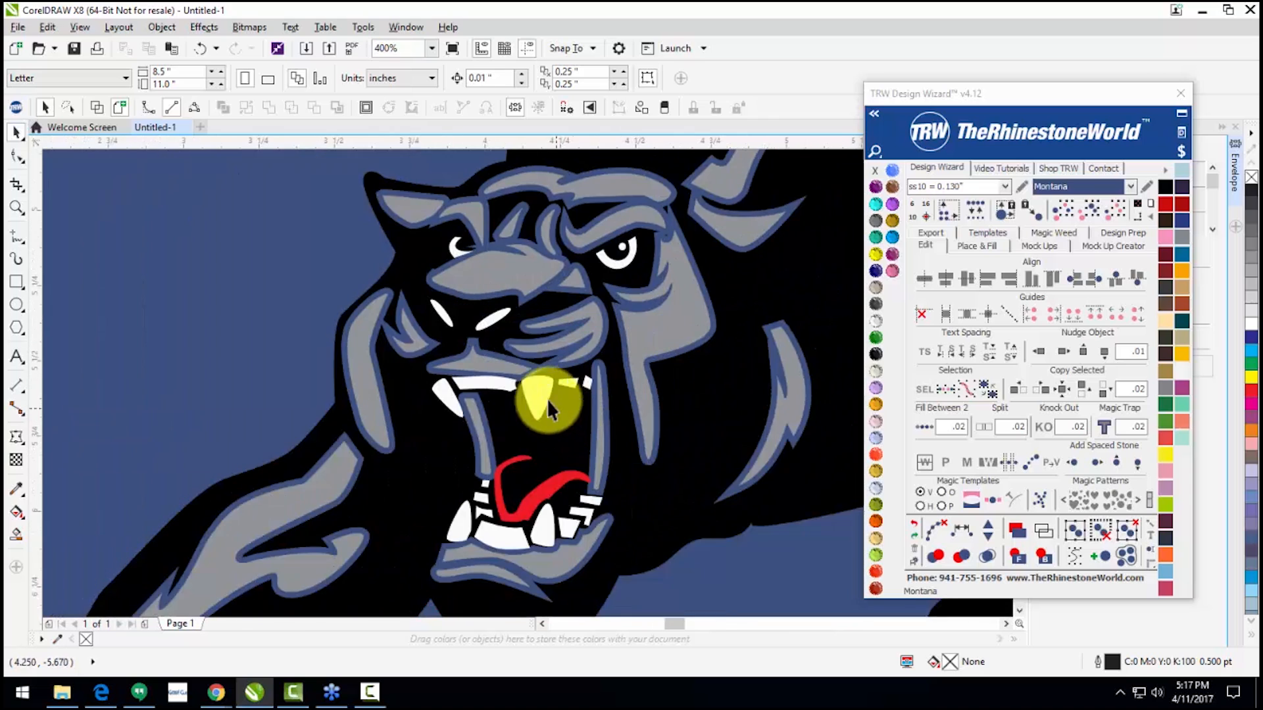
scroll(542, 387, up, 2)
click(542, 414)
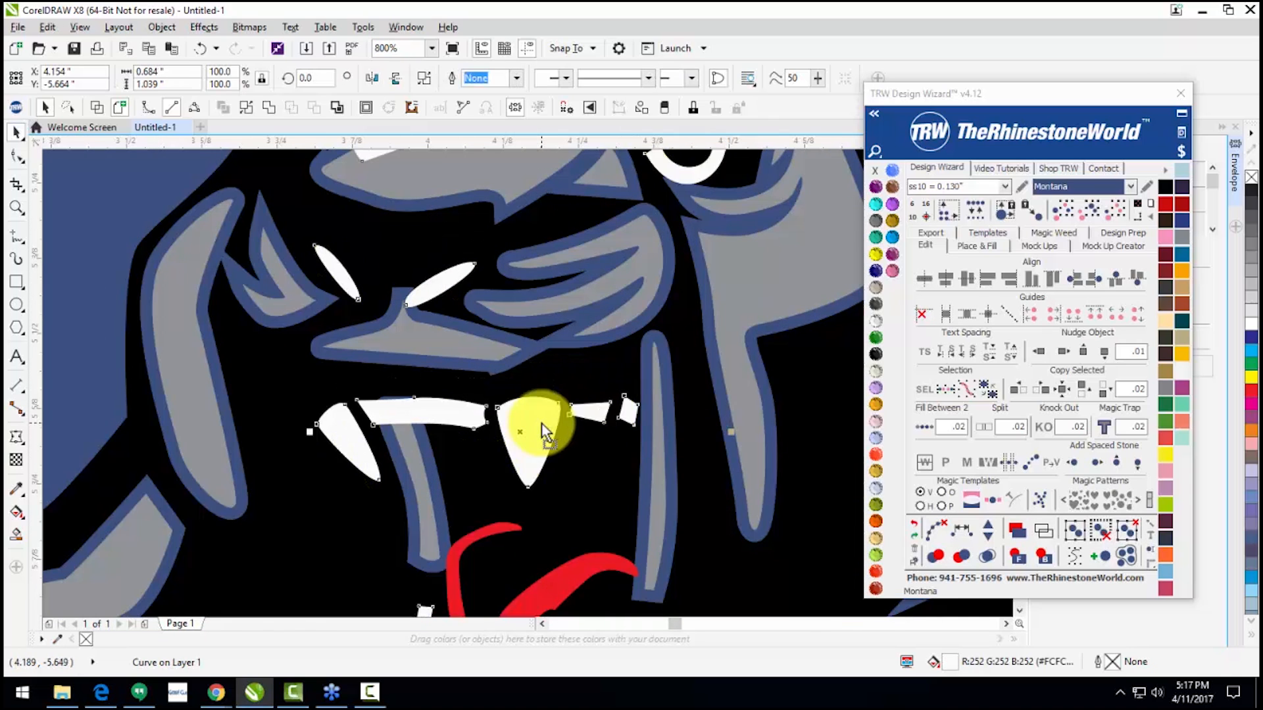
shift+click(713, 485)
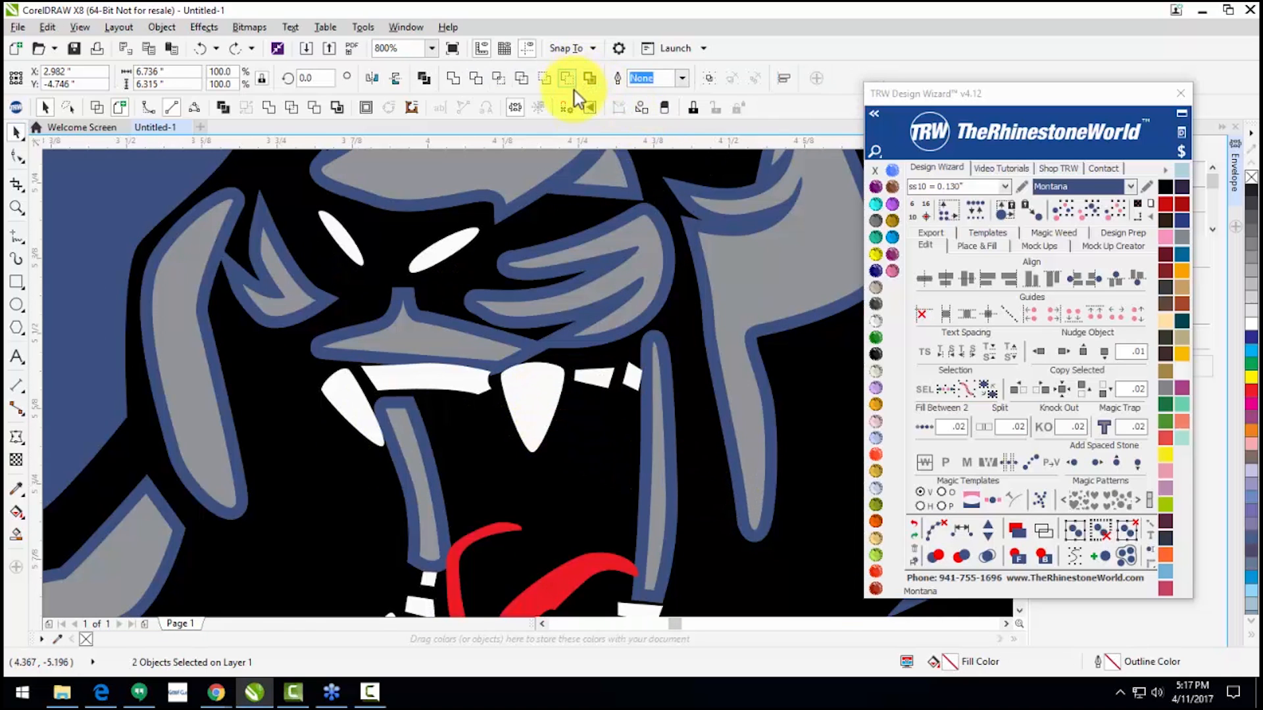
click(1040, 427)
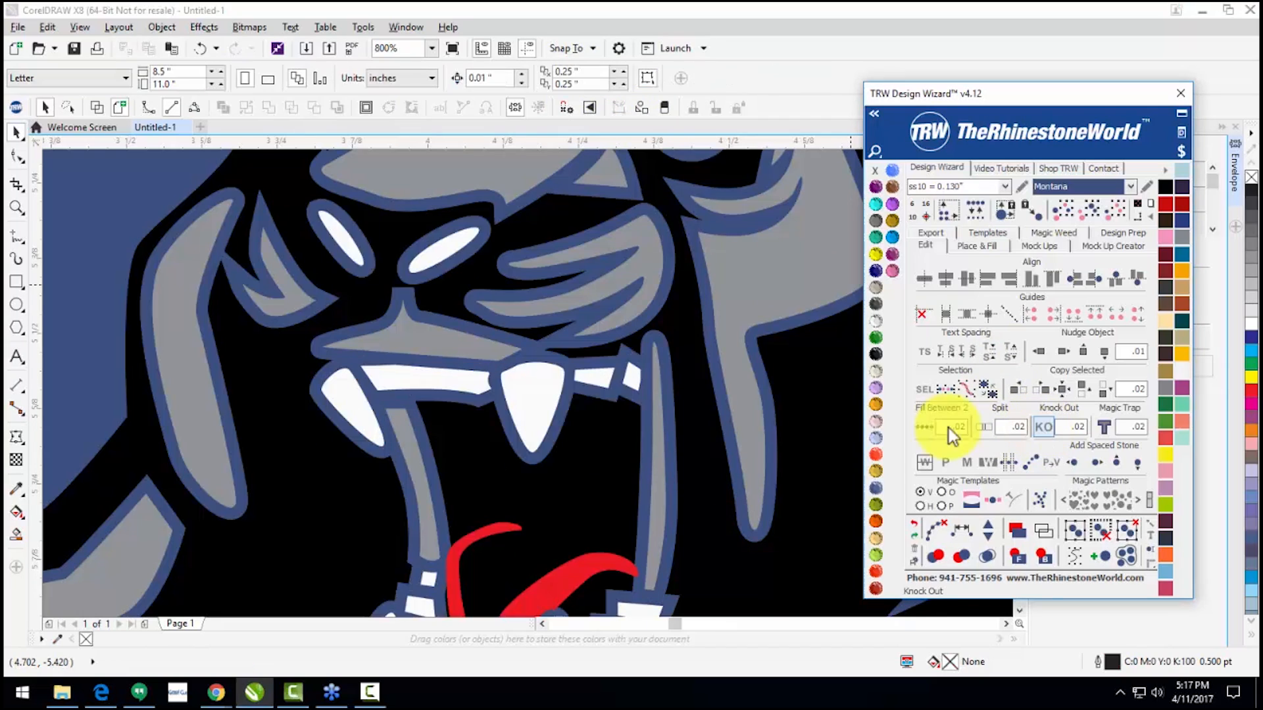
scroll(402, 410, down, 2)
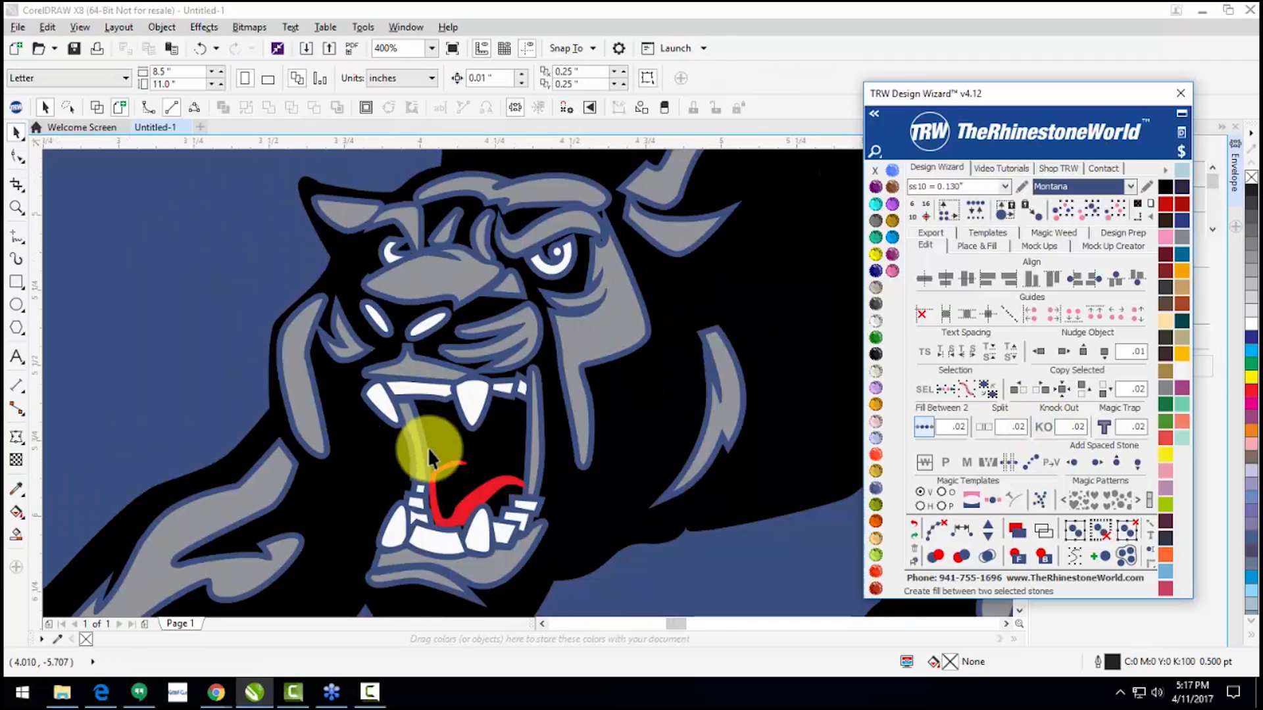
Step: Knock out the red tongue from the crouching panther's black body with a 0.02-inch gap and clear the selection
click(453, 511)
shift+click(492, 430)
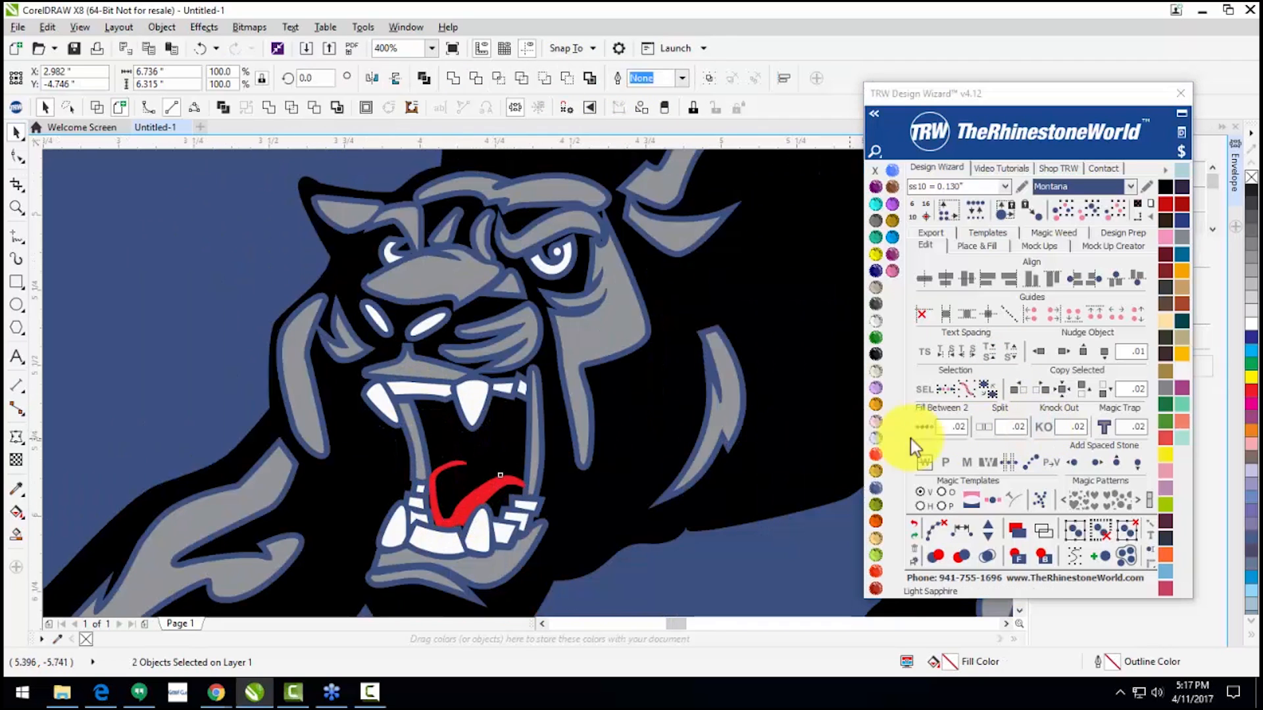
key(Escape)
scroll(432, 480, up, 2)
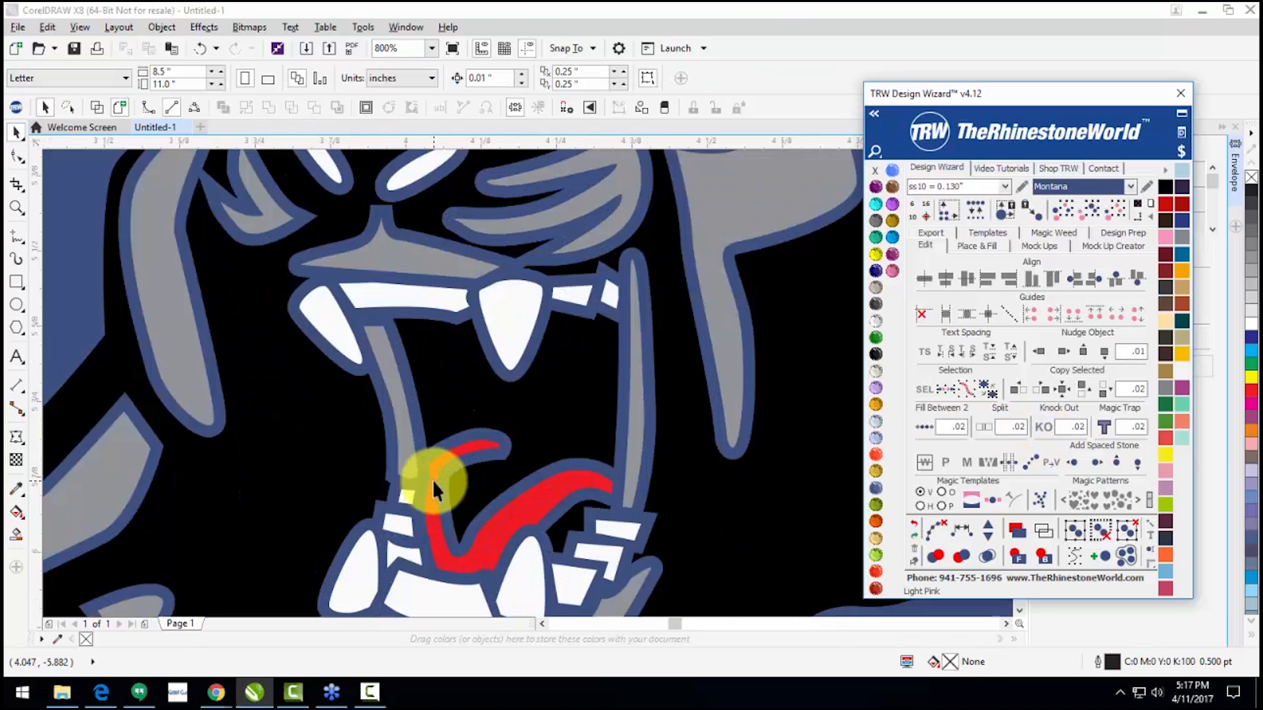
scroll(415, 451, down, 4)
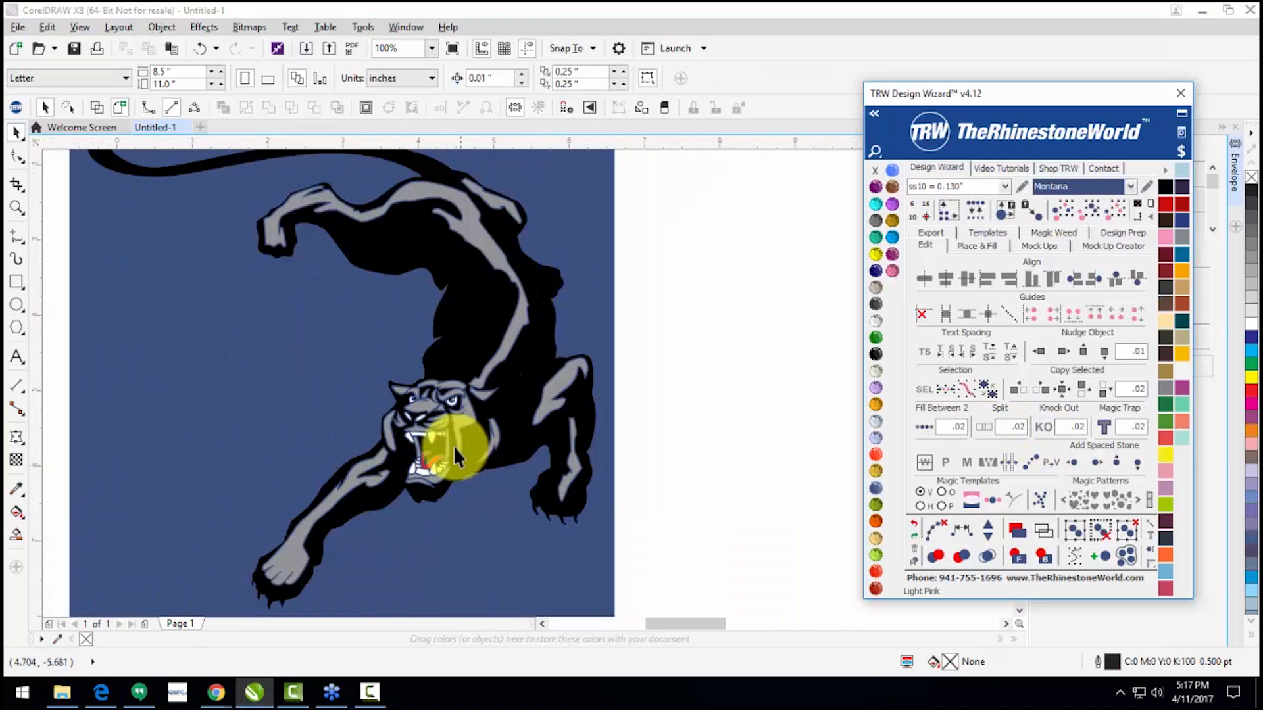
click(719, 428)
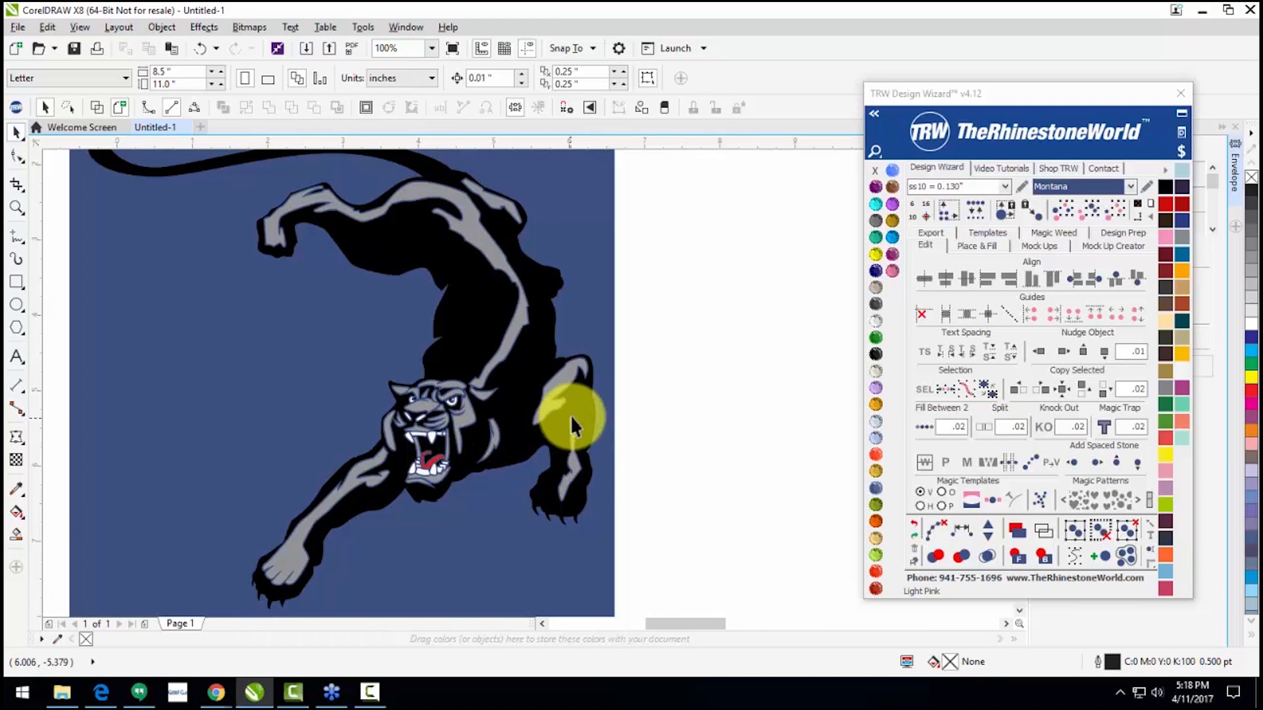
Step: Examine the knocked-out crouching panther on its blue rectangle, checking the gaps around the highlights, eyes, teeth and tongue
scroll(658, 442, down, 2)
drag(687, 526, 405, 282)
shift+click(547, 365)
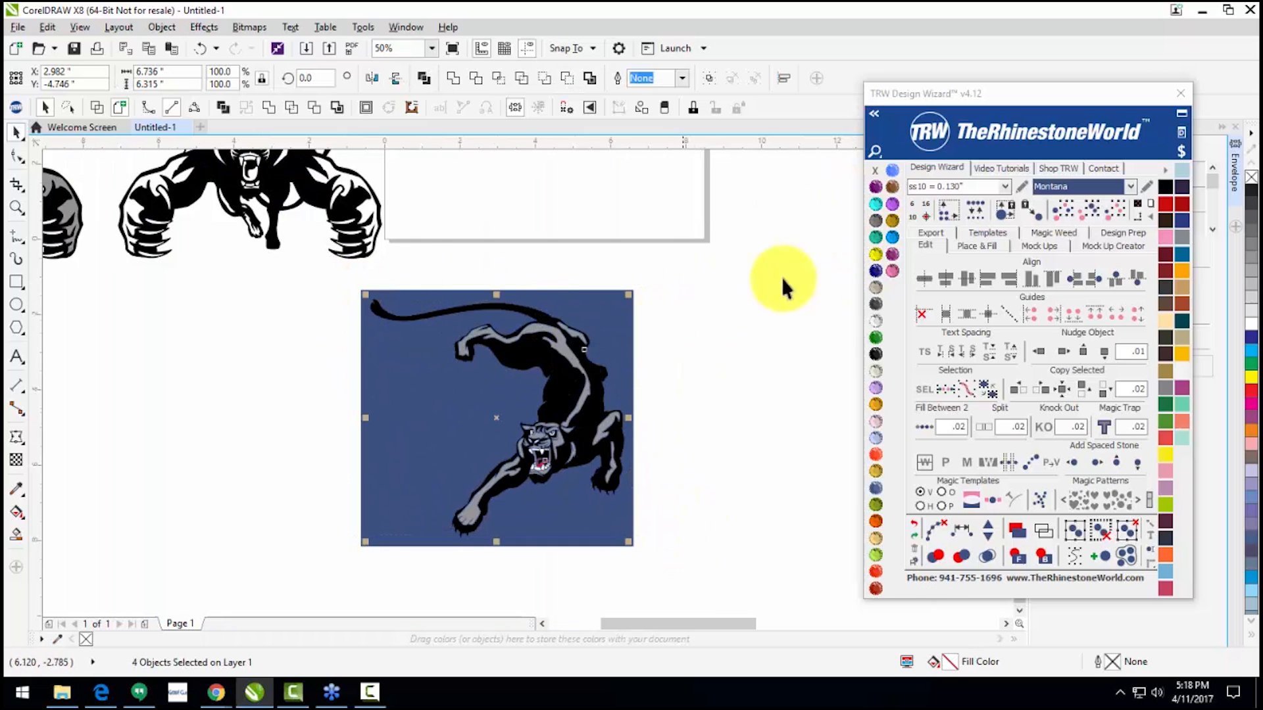
click(871, 173)
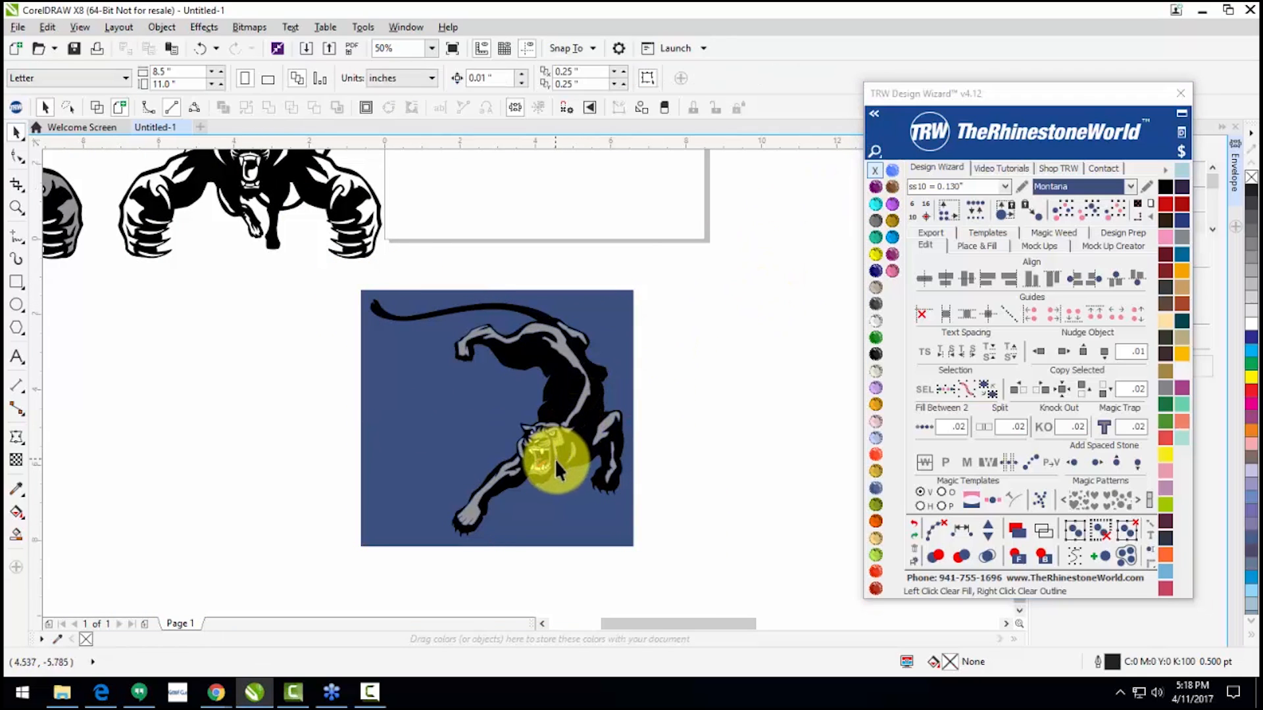
scroll(553, 457, up, 2)
scroll(569, 464, down, 2)
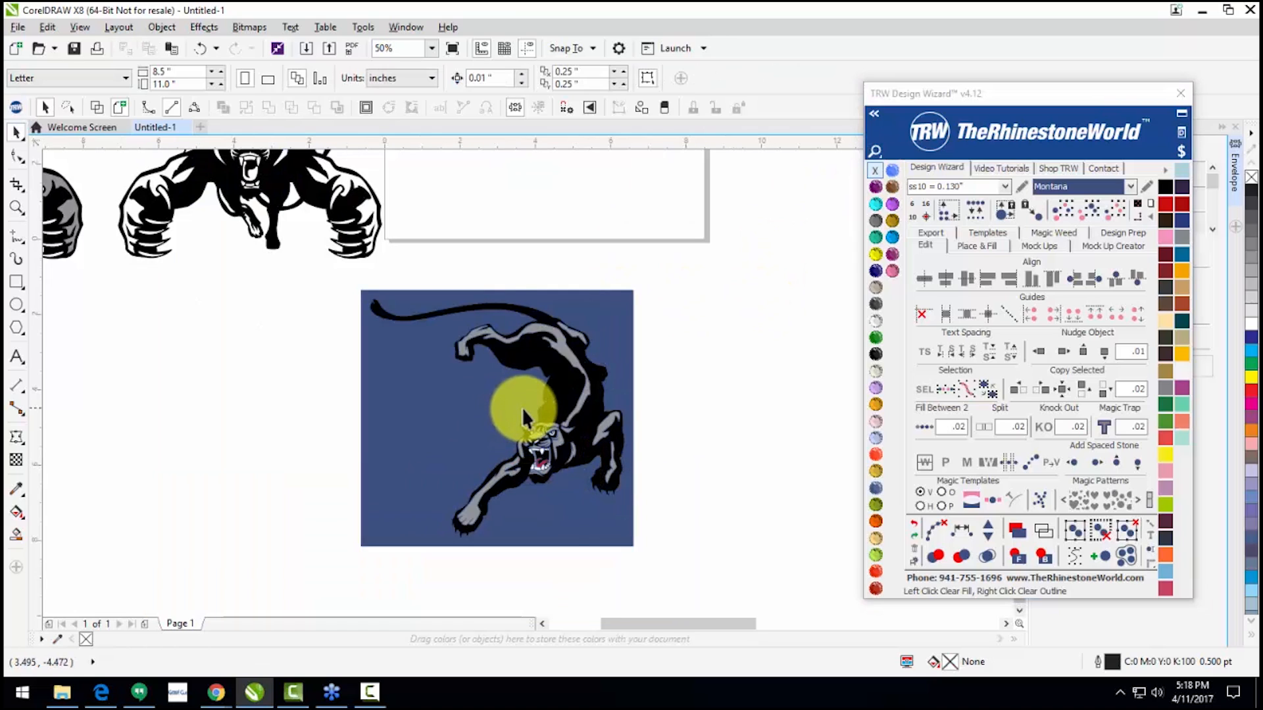
scroll(522, 412, up, 2)
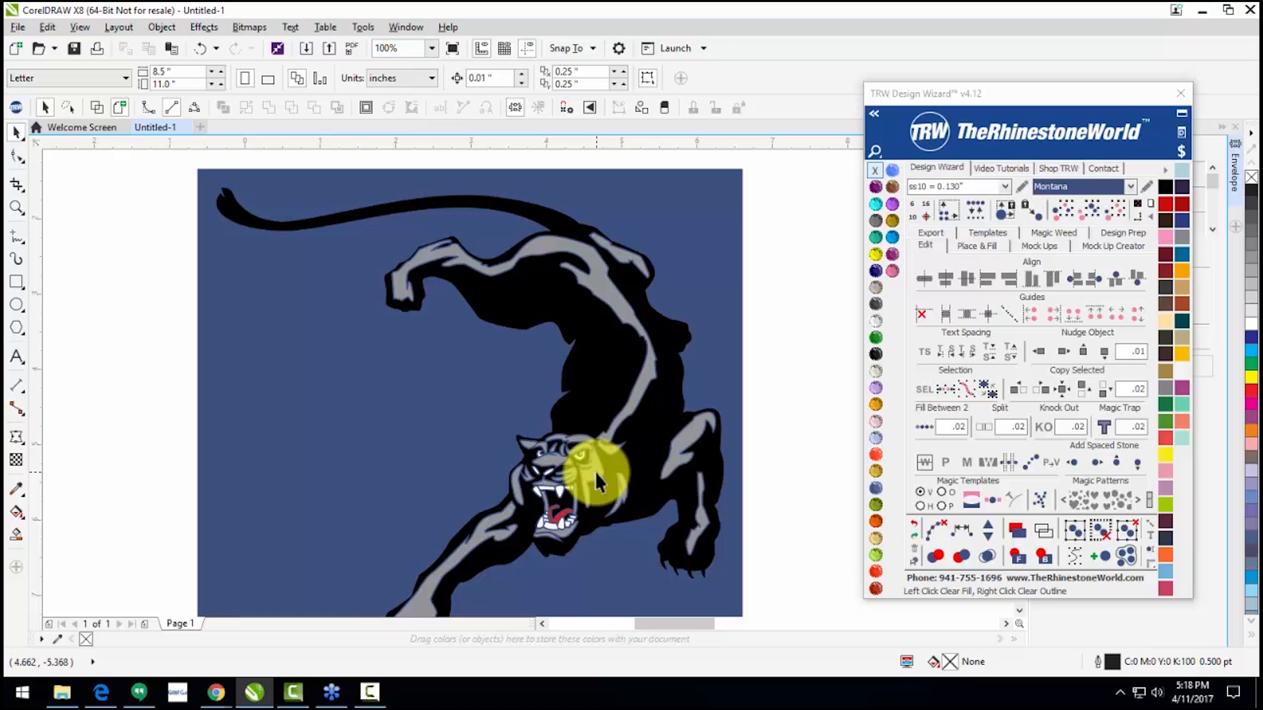
scroll(464, 475, down, 4)
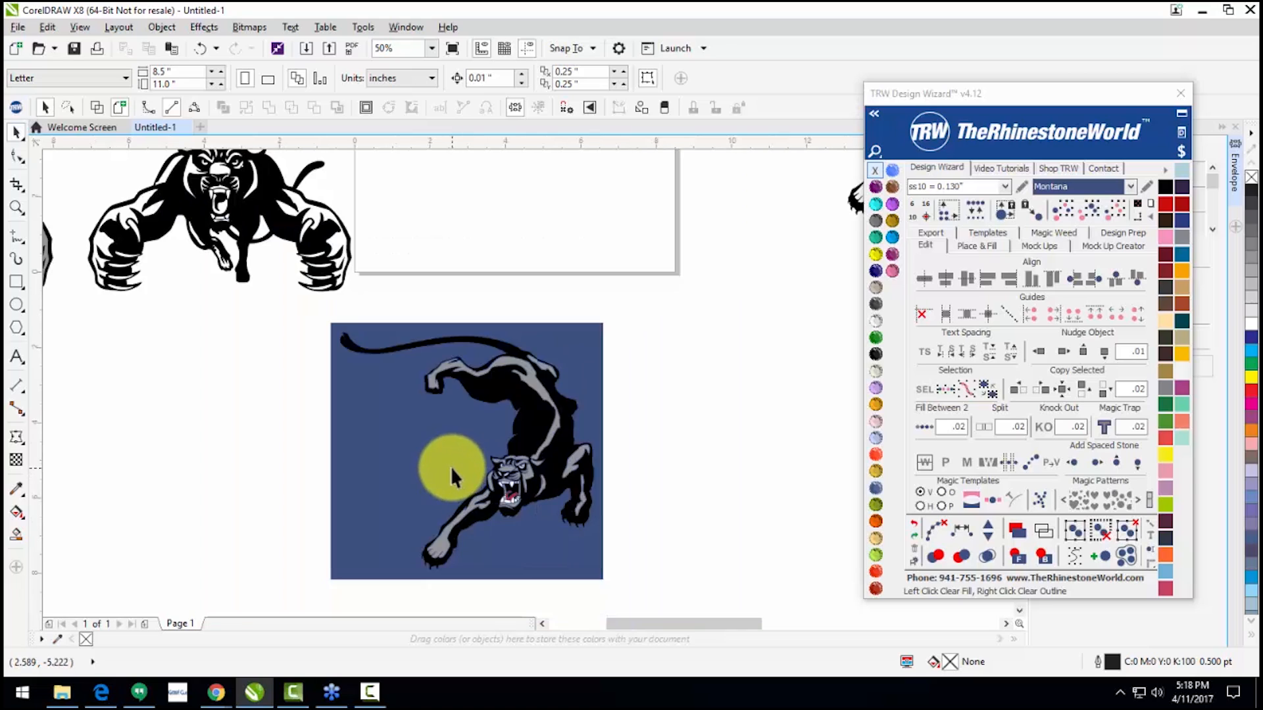
scroll(450, 439, up, 4)
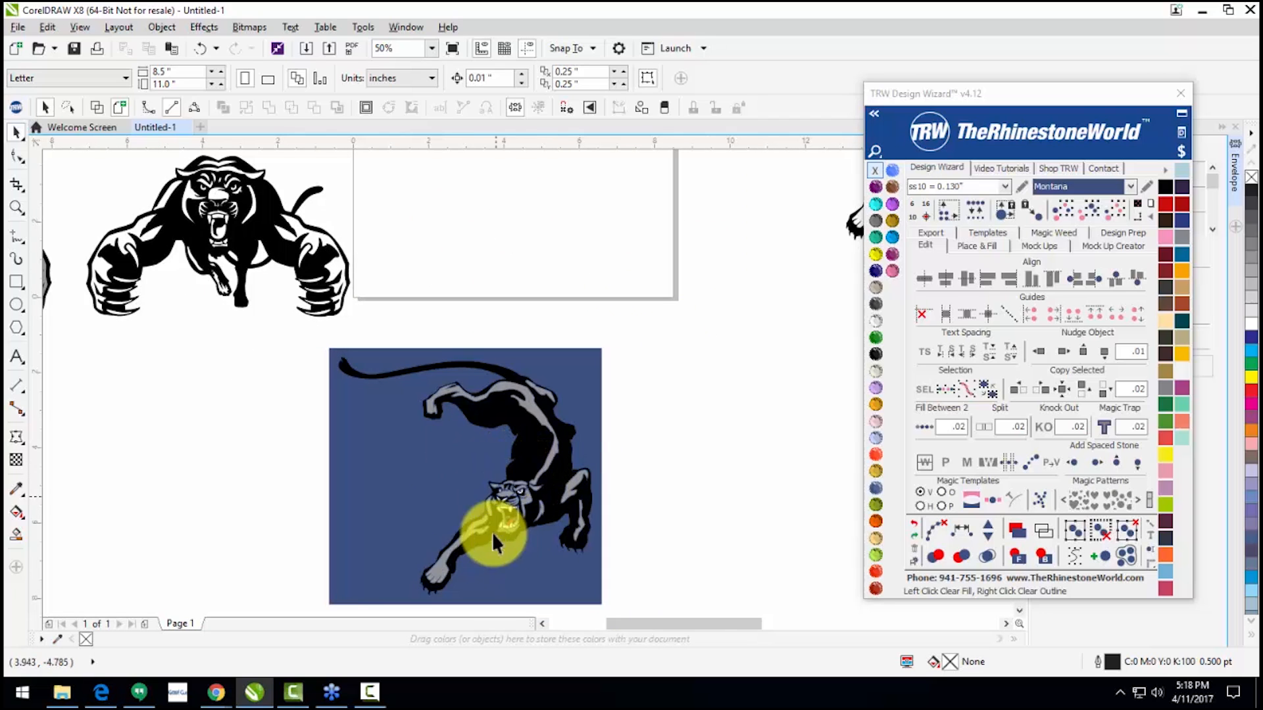
scroll(505, 488, up, 1)
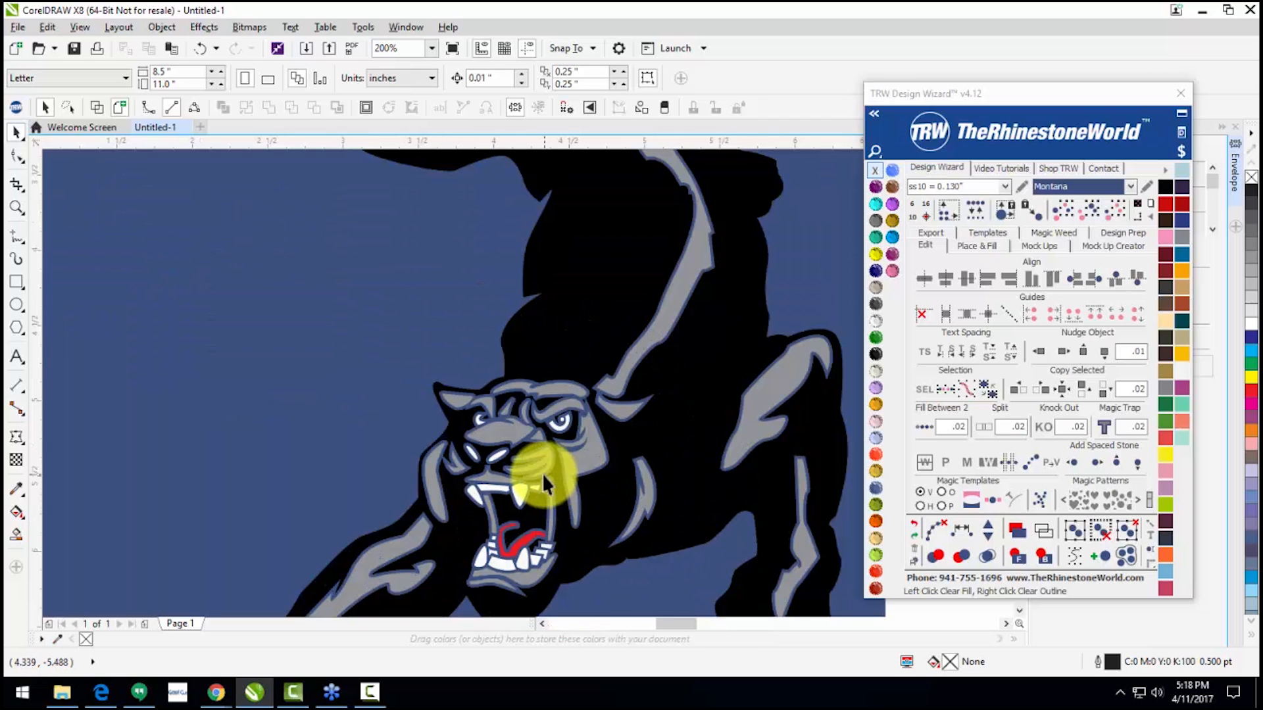
scroll(539, 468, down, 3)
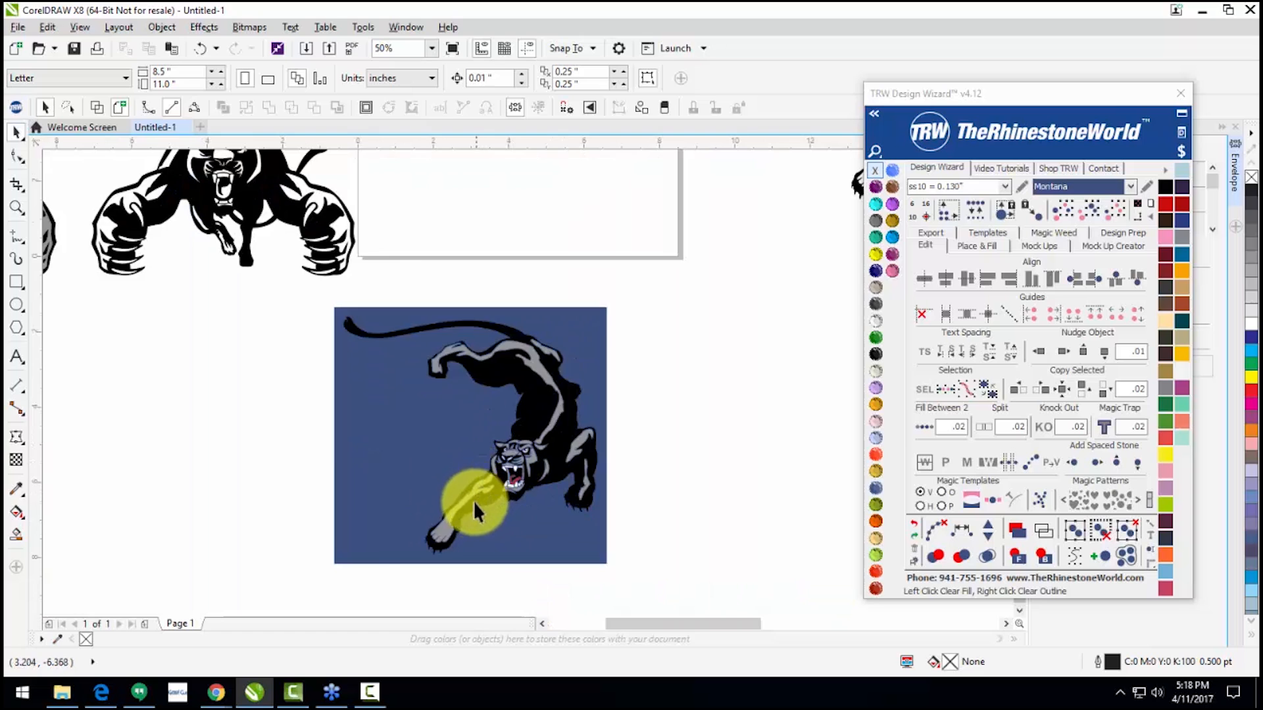
scroll(472, 500, down, 2)
scroll(400, 191, down, 2)
Step: Move the PANTHERS -SOFTBALL- lettering and the white-highlighted crouching panther together about 16 inches right, clear of the page
scroll(625, 344, up, 4)
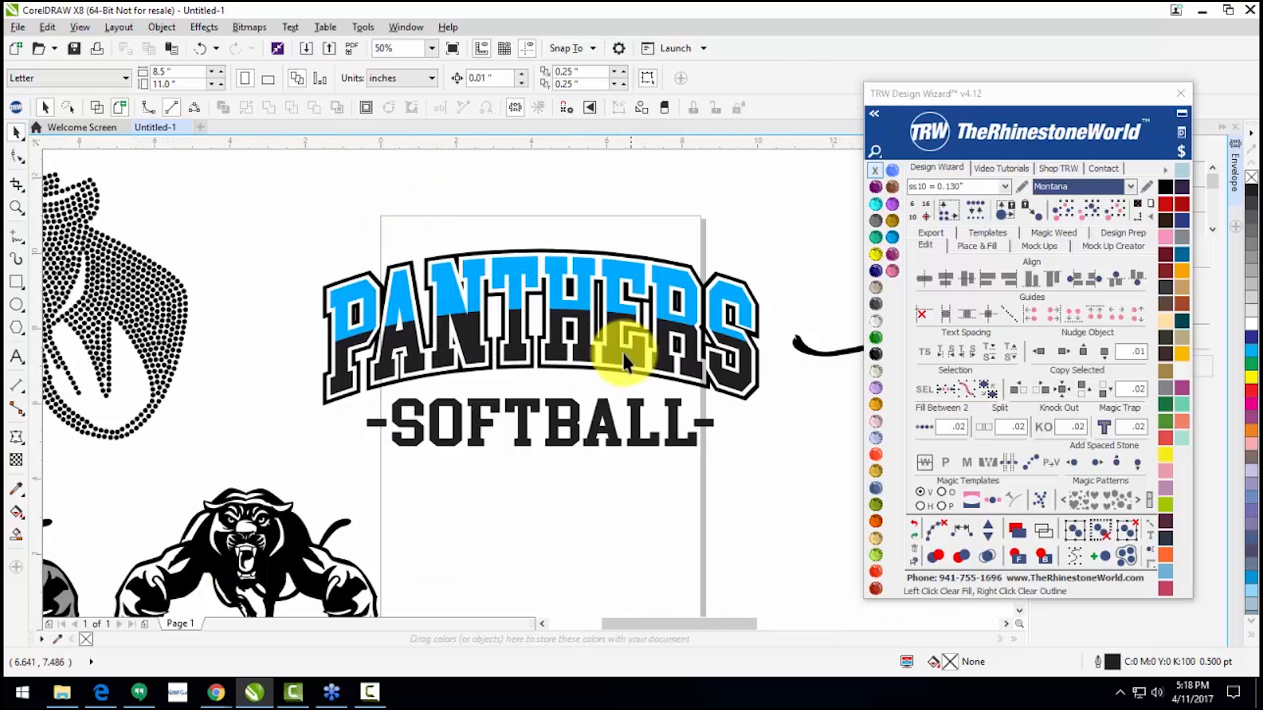
scroll(832, 409, down, 2)
drag(740, 388, 733, 361)
scroll(382, 329, down, 1)
drag(405, 278, 663, 388)
drag(629, 339, 636, 338)
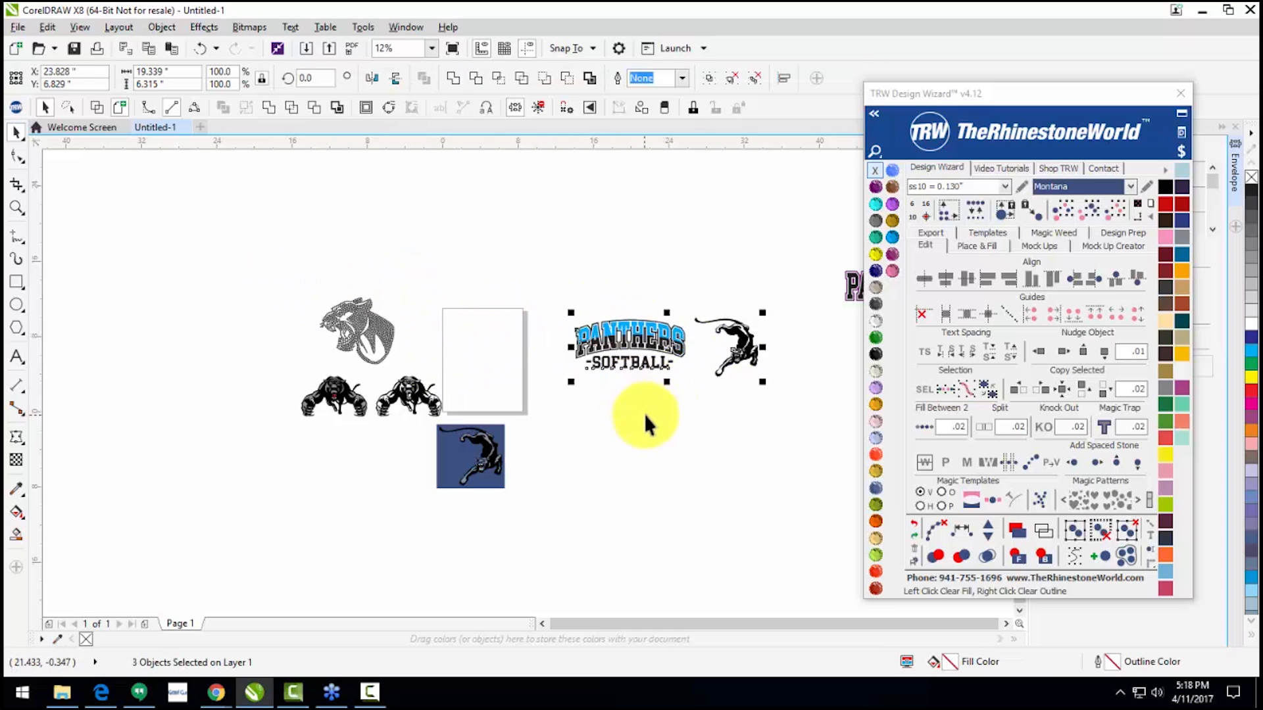
Step: Move the crouching panther over the last letters of the PANTHERS -SOFTBALL- lettering, centred at about X 24.5, Y 7.3 inches
click(646, 414)
scroll(742, 340, up, 2)
scroll(748, 367, down, 1)
scroll(523, 330, up, 1)
scroll(539, 347, down, 1)
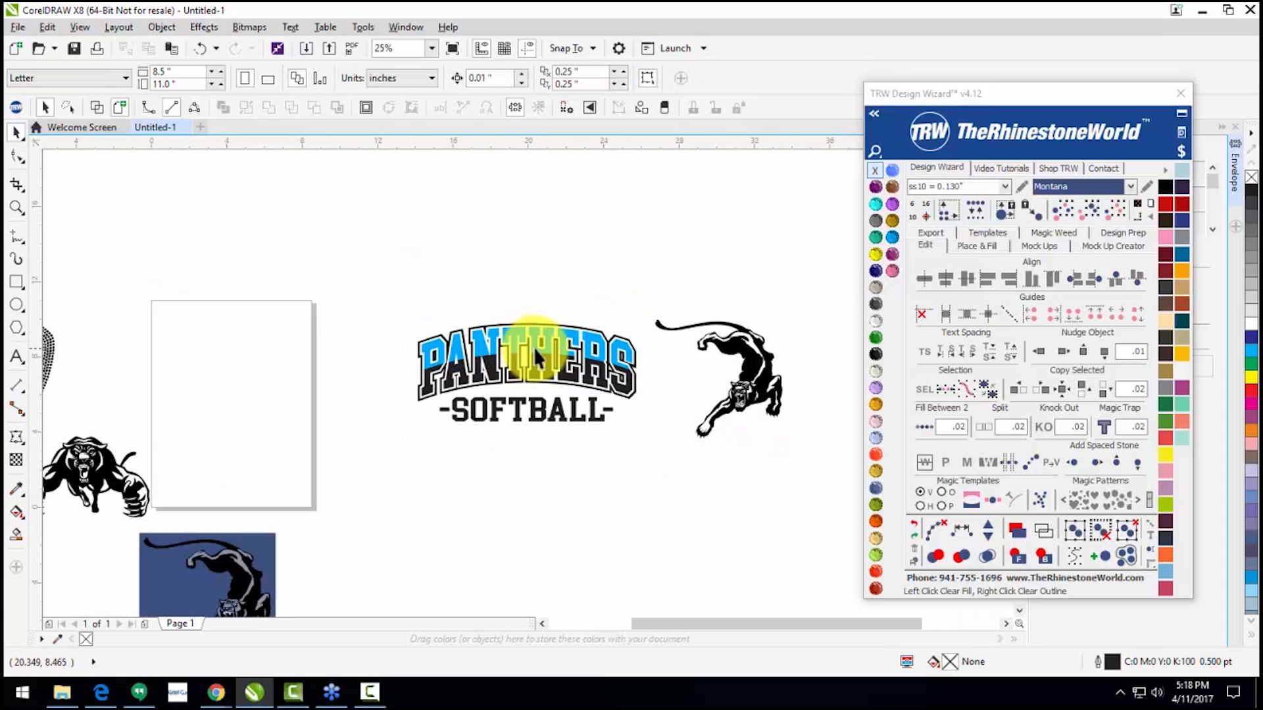
scroll(536, 350, up, 1)
drag(1042, 154, 1066, 516)
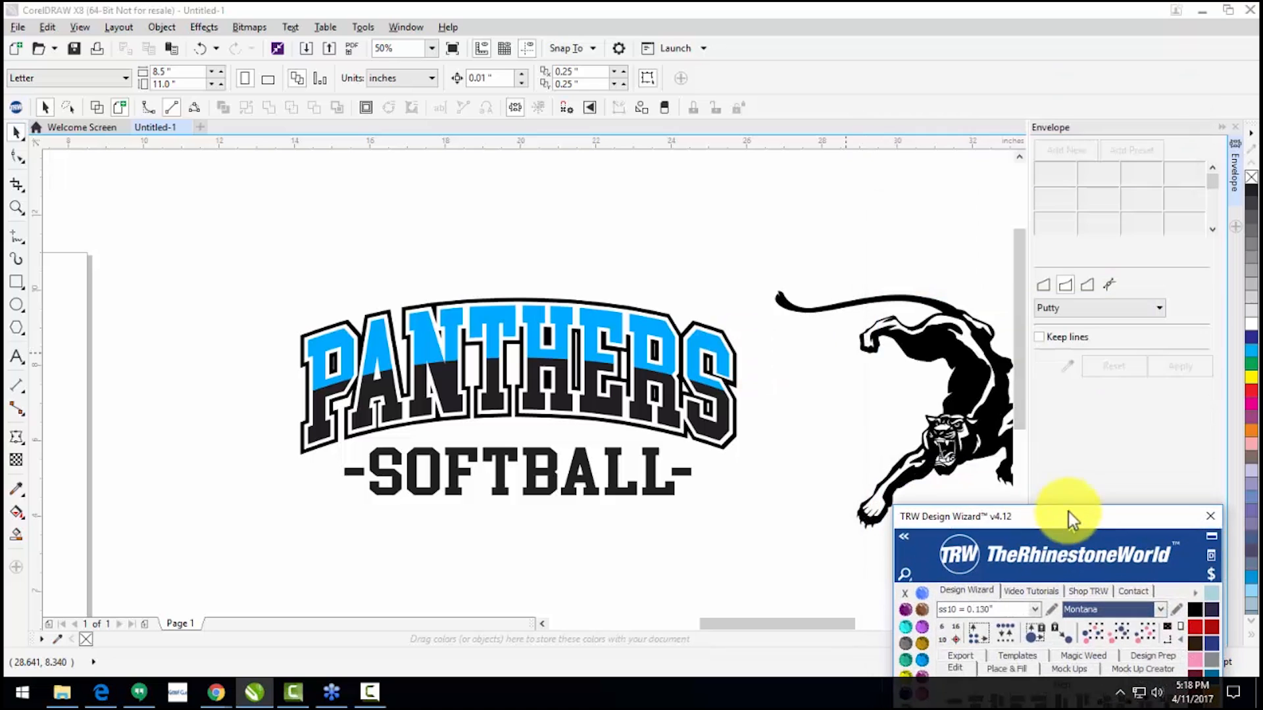
drag(956, 430, 772, 401)
drag(1029, 518, 1046, 252)
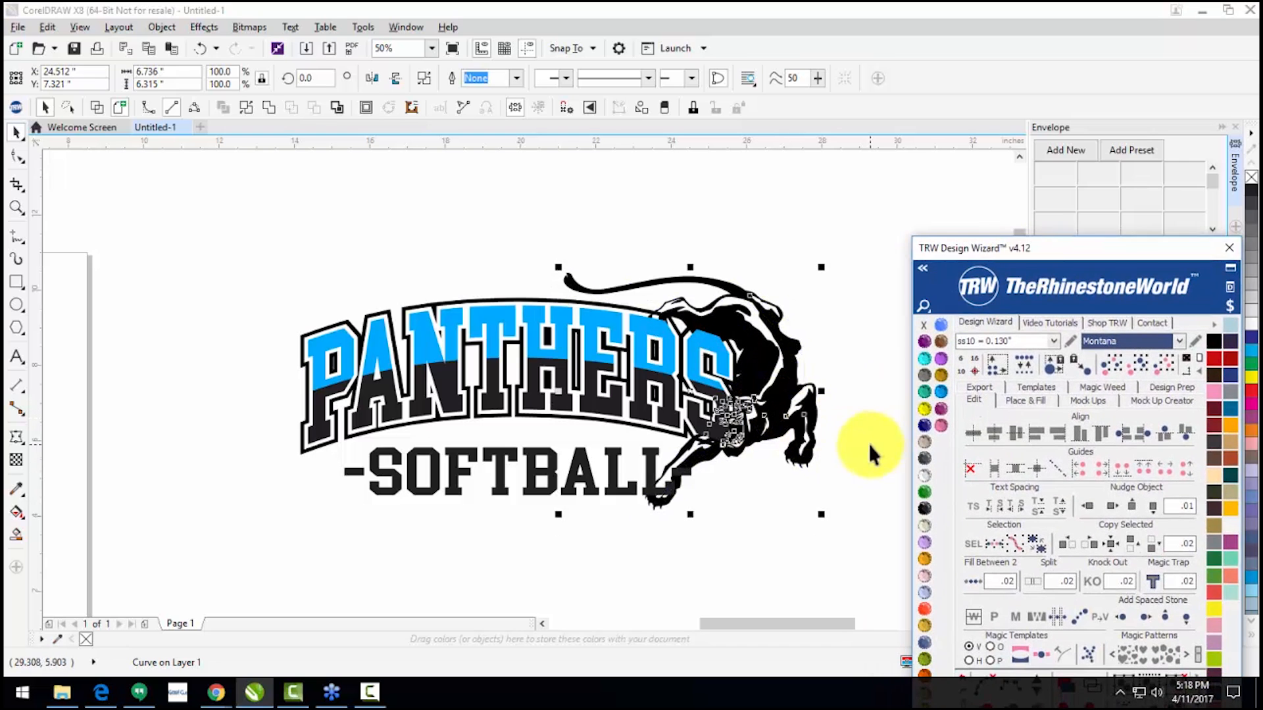
click(868, 443)
Step: Fill the crouching panther beside the lettering with the Tanzanite colour and clear the selection
click(769, 405)
click(926, 370)
drag(1085, 253, 1094, 107)
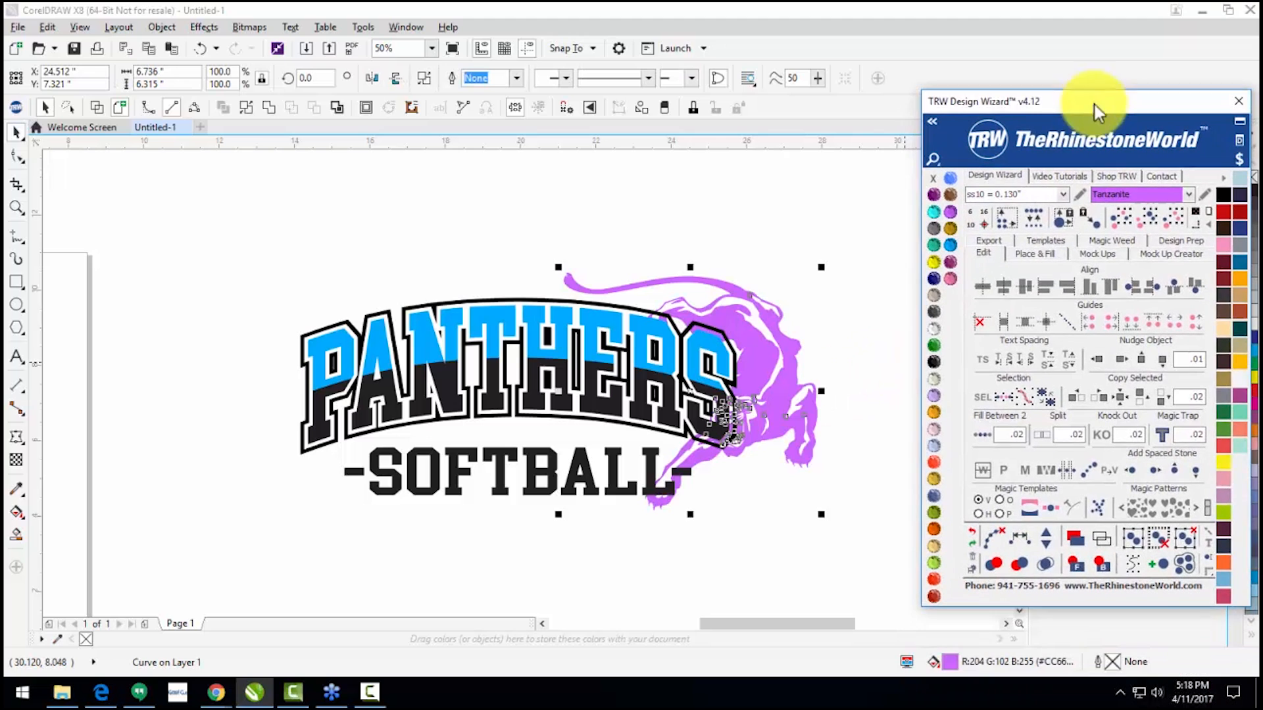
click(716, 544)
Step: Bring the crouching panther to the front, so it overlaps the PANTHERS and -SOFTBALL- lettering
scroll(728, 431, up, 3)
scroll(726, 432, down, 3)
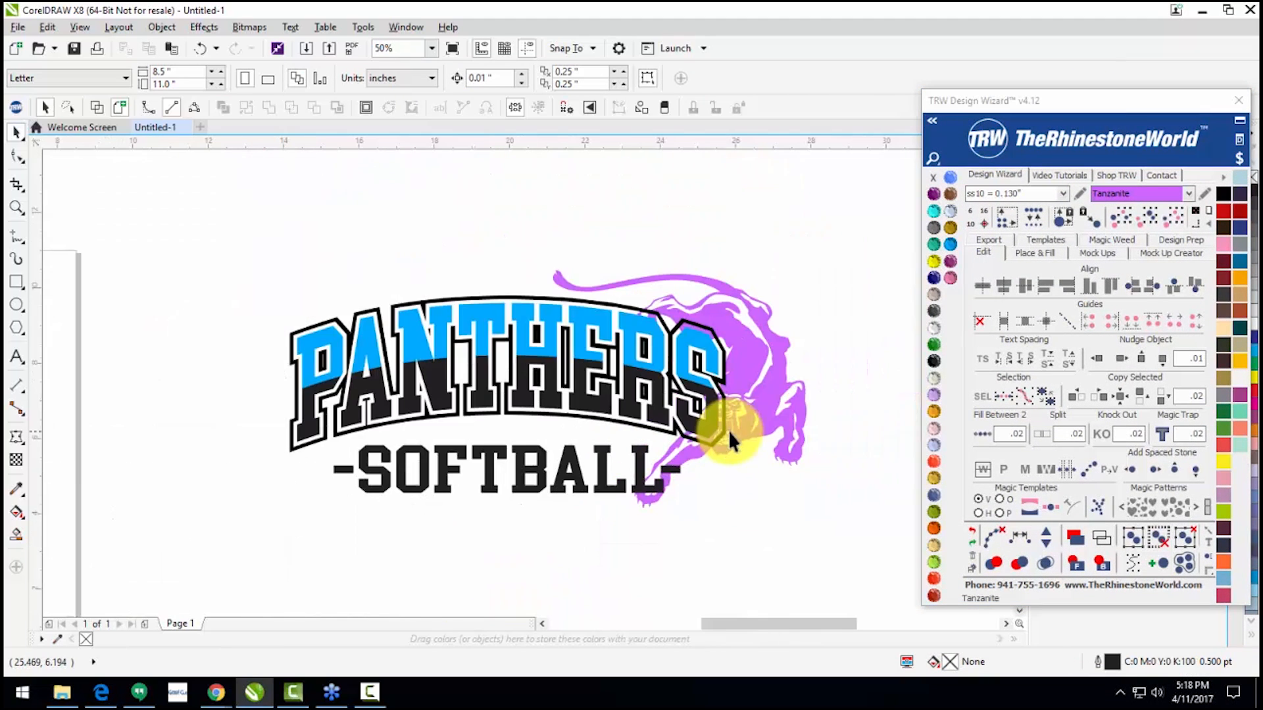
scroll(741, 422, up, 2)
click(741, 423)
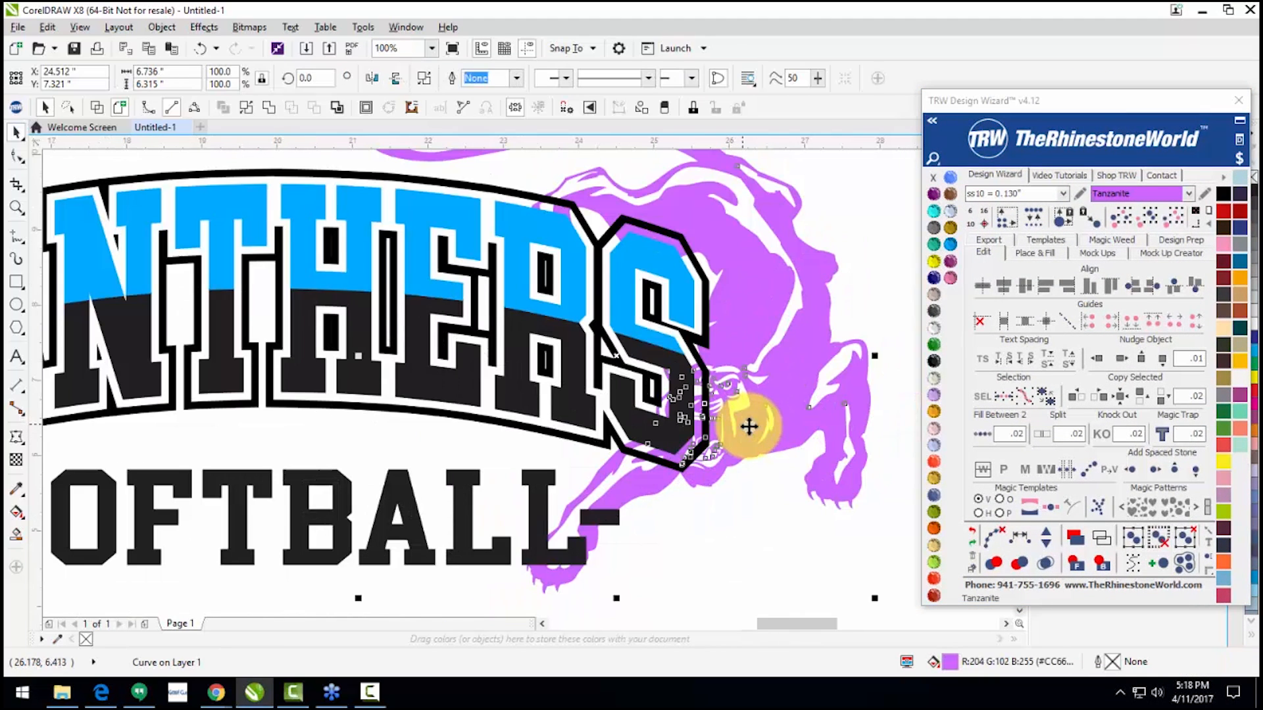
click(1076, 563)
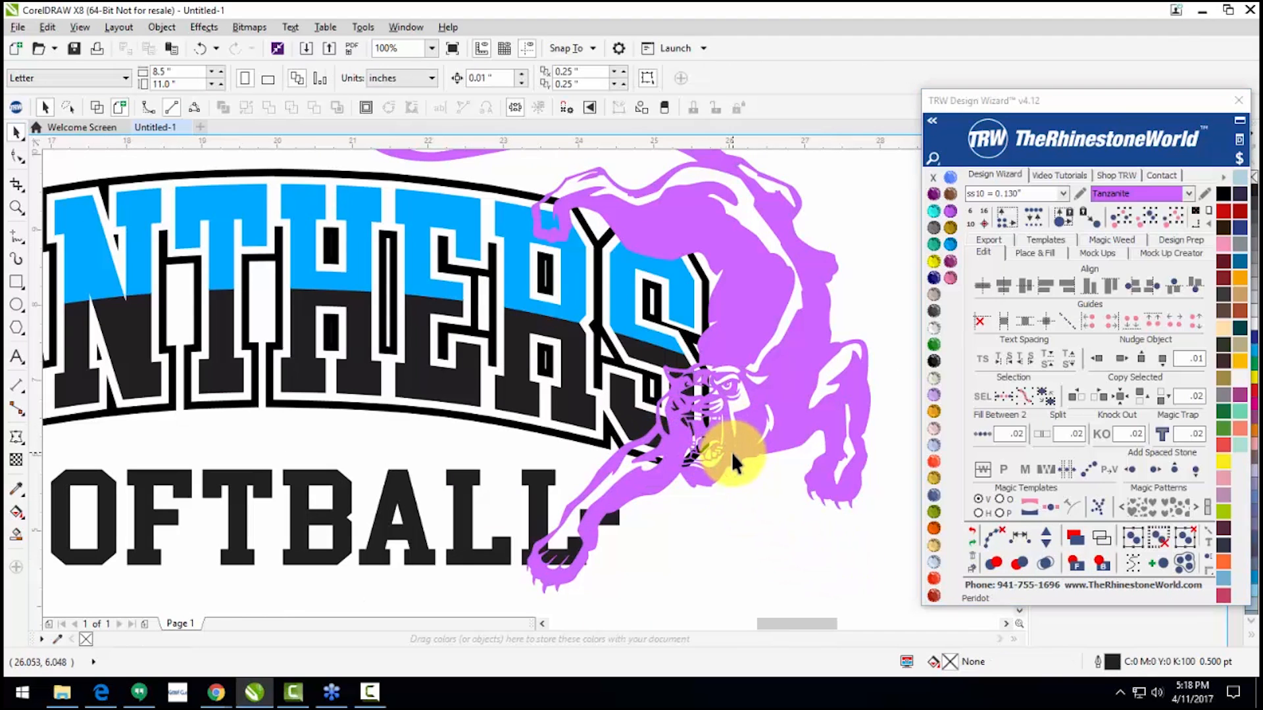
scroll(733, 457, down, 1)
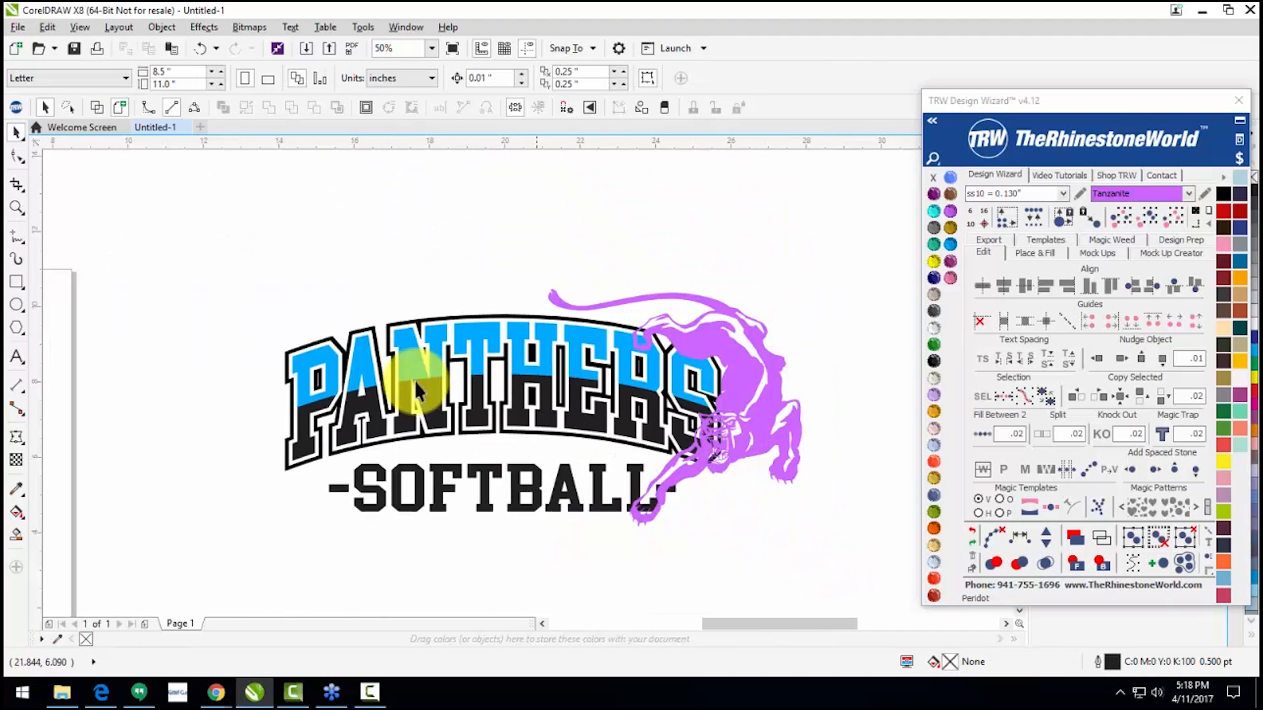
Step: Group the PANTHERS lettering with the -SOFTBALL- text, test the group with a move and undo that move
drag(235, 313, 734, 544)
key(ctrl+g)
drag(568, 402, 472, 384)
key(ctrl+z)
Step: Recolour the crouching panther over the lettering with Black Diamond grey and clear the selection
drag(748, 405, 846, 386)
key(ctrl+z)
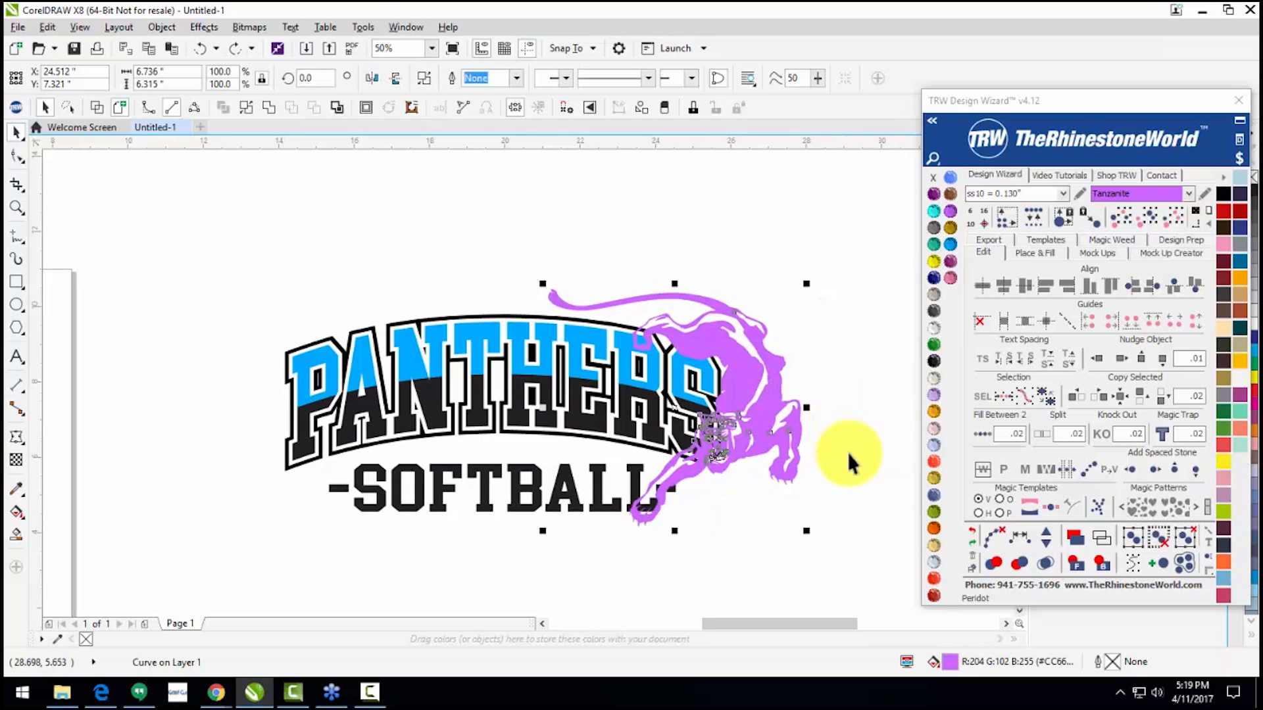
click(933, 227)
click(859, 231)
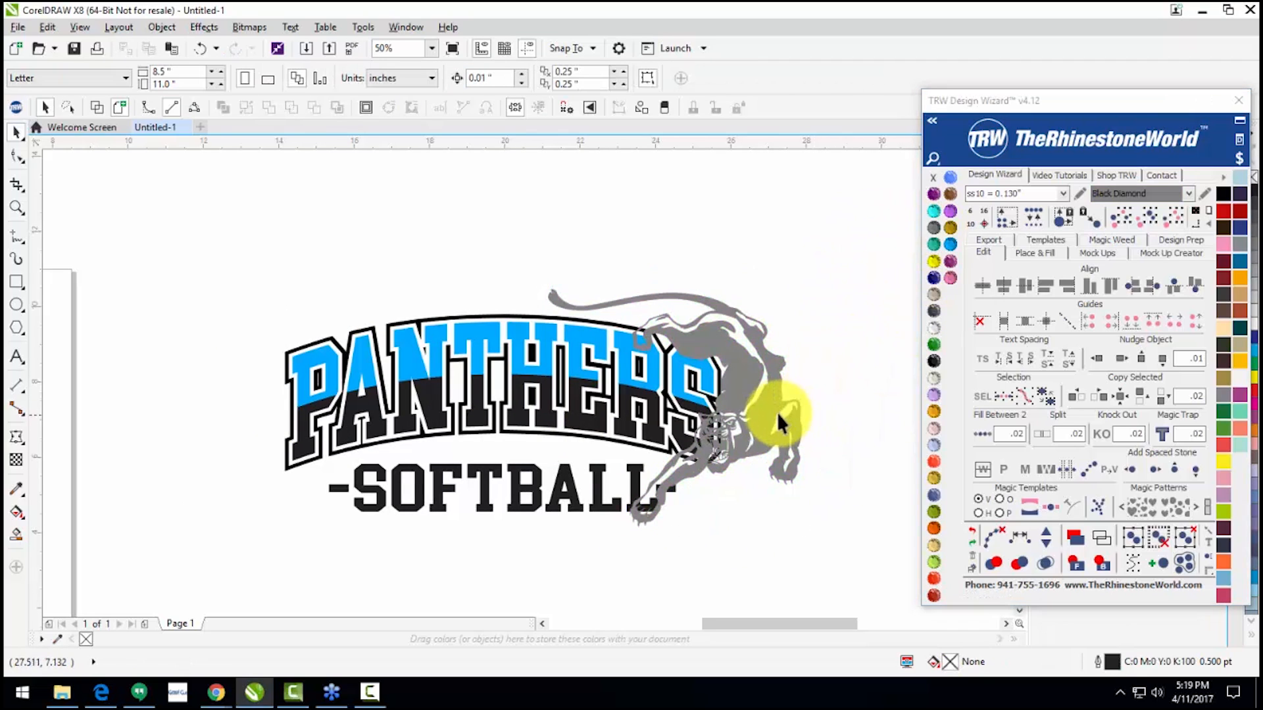
Step: Create an outside contour 0.1 inch around the grey crouching panther with Island Fill
click(737, 368)
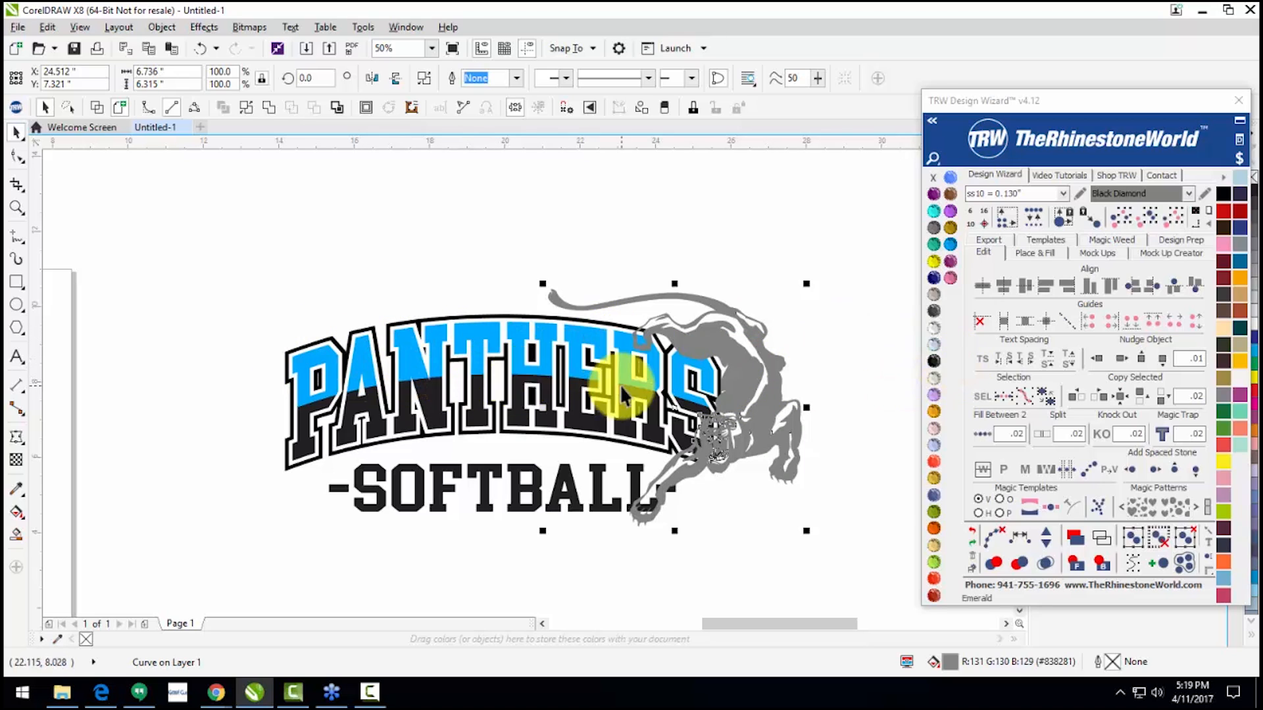
click(1043, 253)
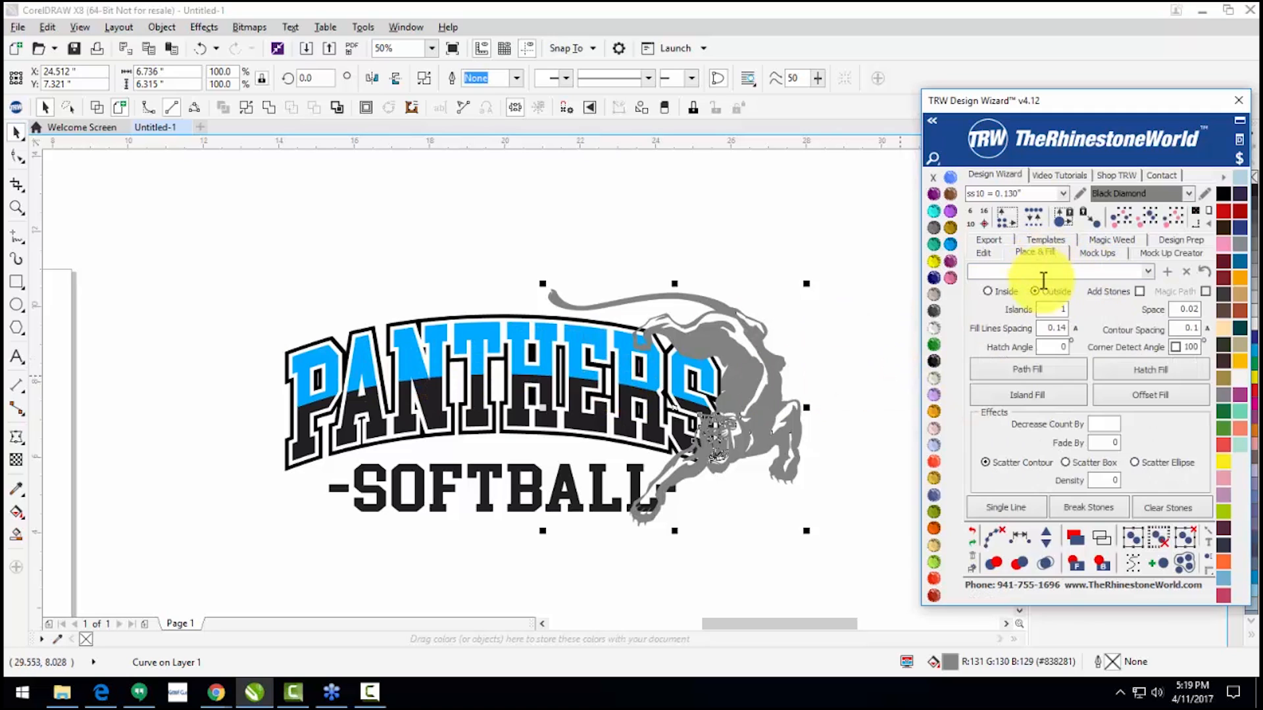
click(1047, 401)
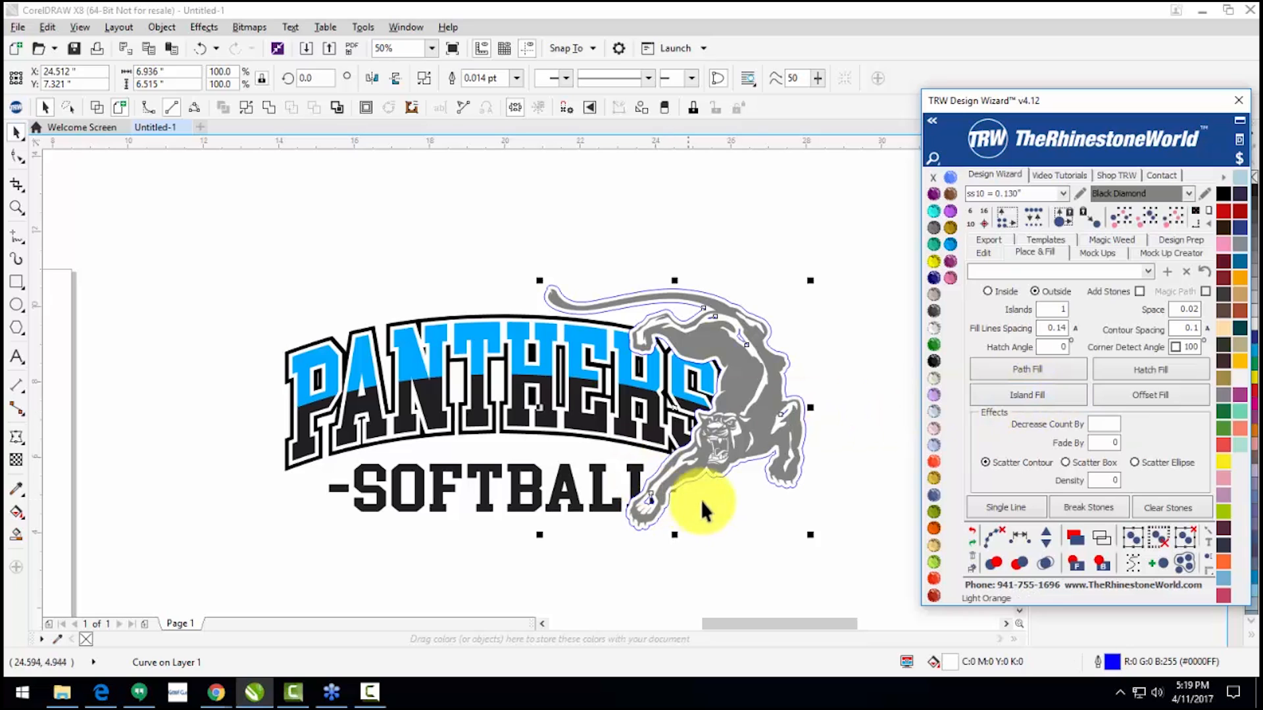
scroll(721, 399, up, 2)
scroll(601, 541, up, 2)
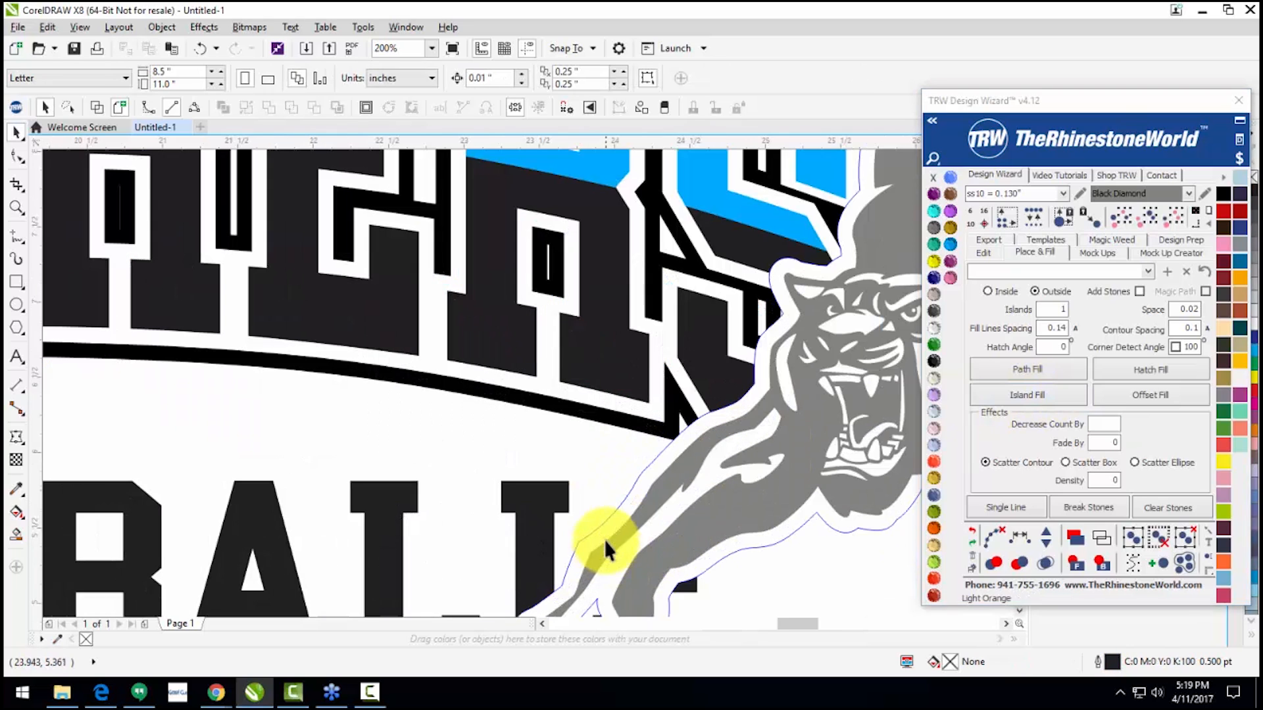
scroll(684, 408, down, 2)
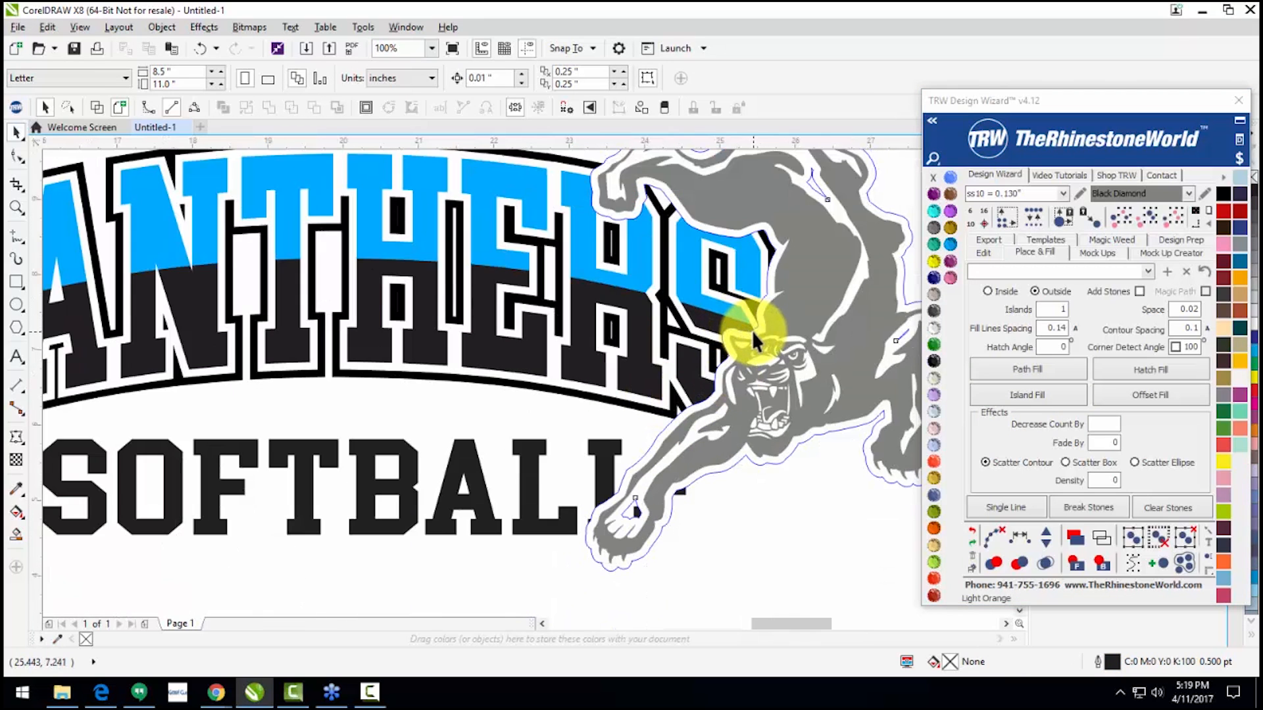
Step: Fill the new contour shape behind the crouching panther with Peridot green
click(751, 329)
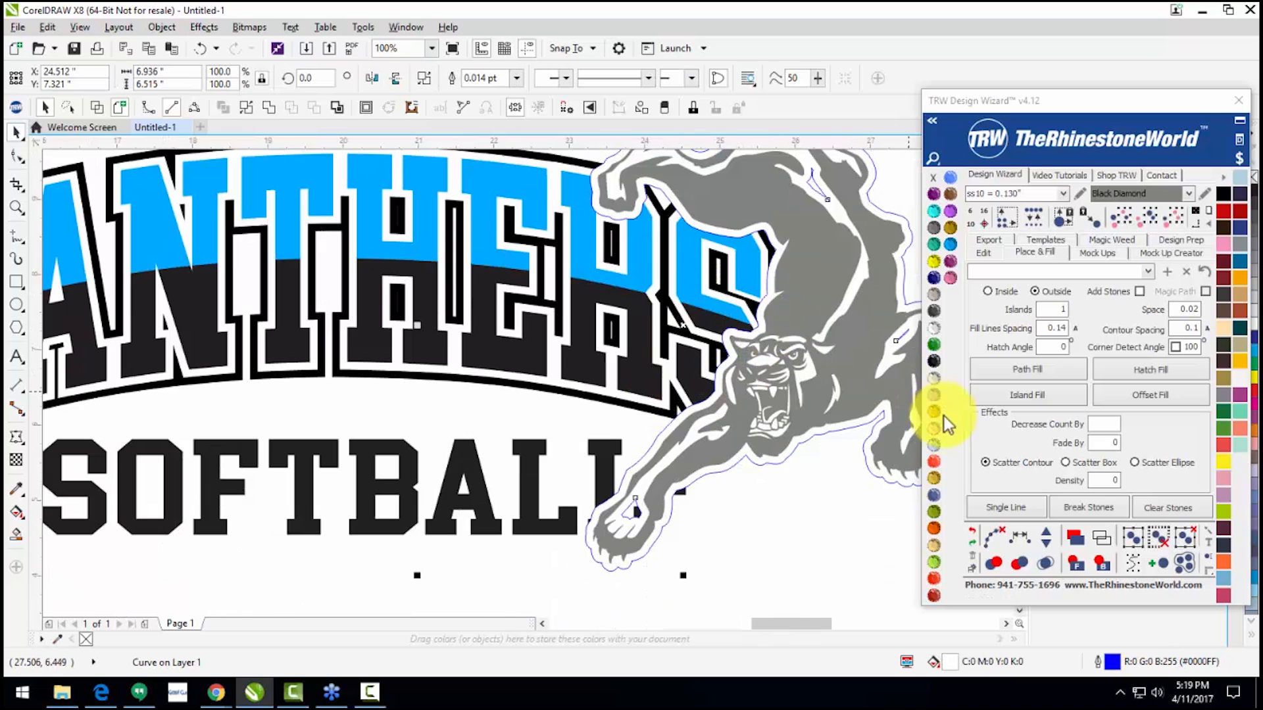
click(831, 516)
click(753, 468)
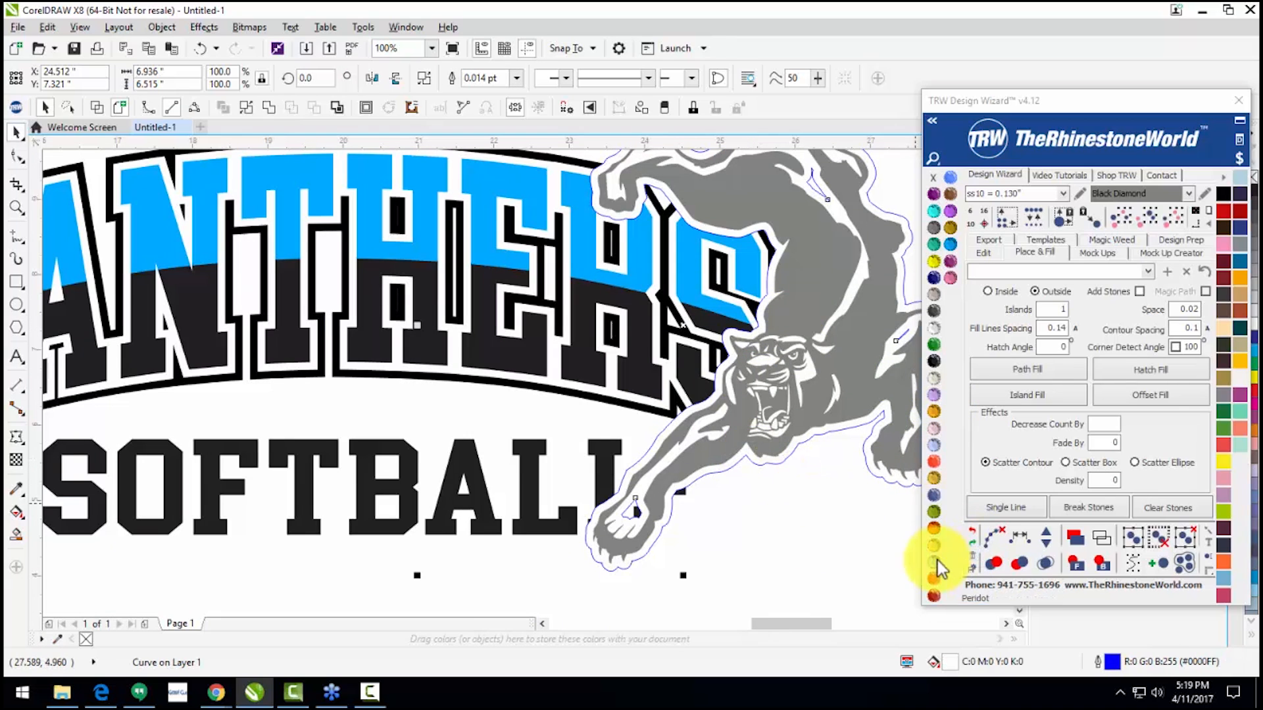
click(934, 561)
click(796, 547)
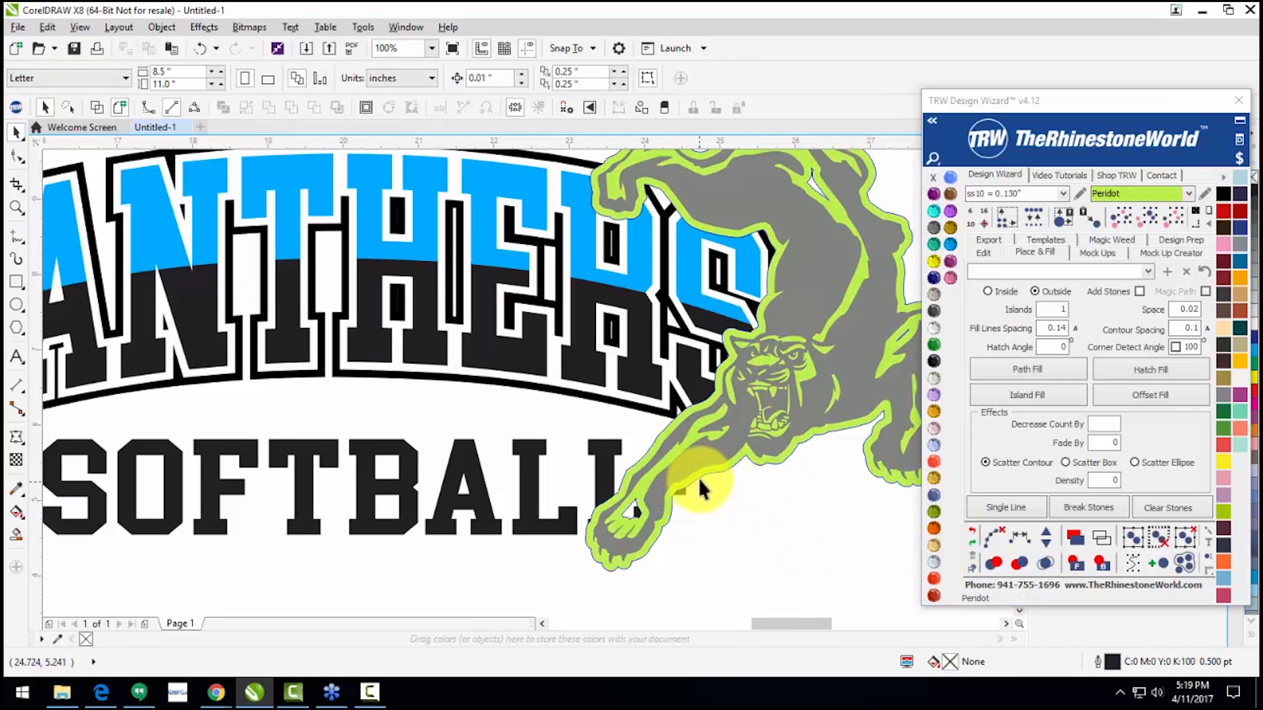
Step: Try to cut the green panther contour out of the grouped lettering with Back Minus Front and undo it
click(699, 480)
shift+click(681, 359)
scroll(681, 359, down, 2)
drag(611, 350, 651, 495)
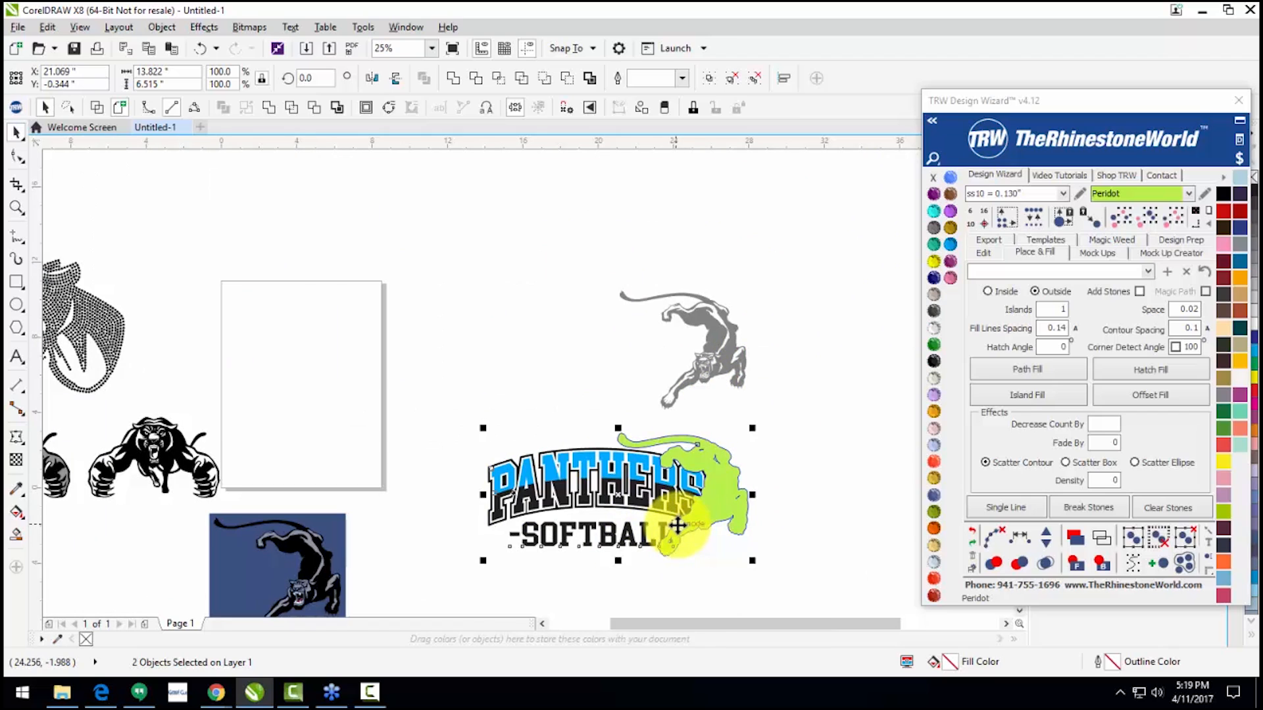
key(ctrl+z)
scroll(671, 339, up, 1)
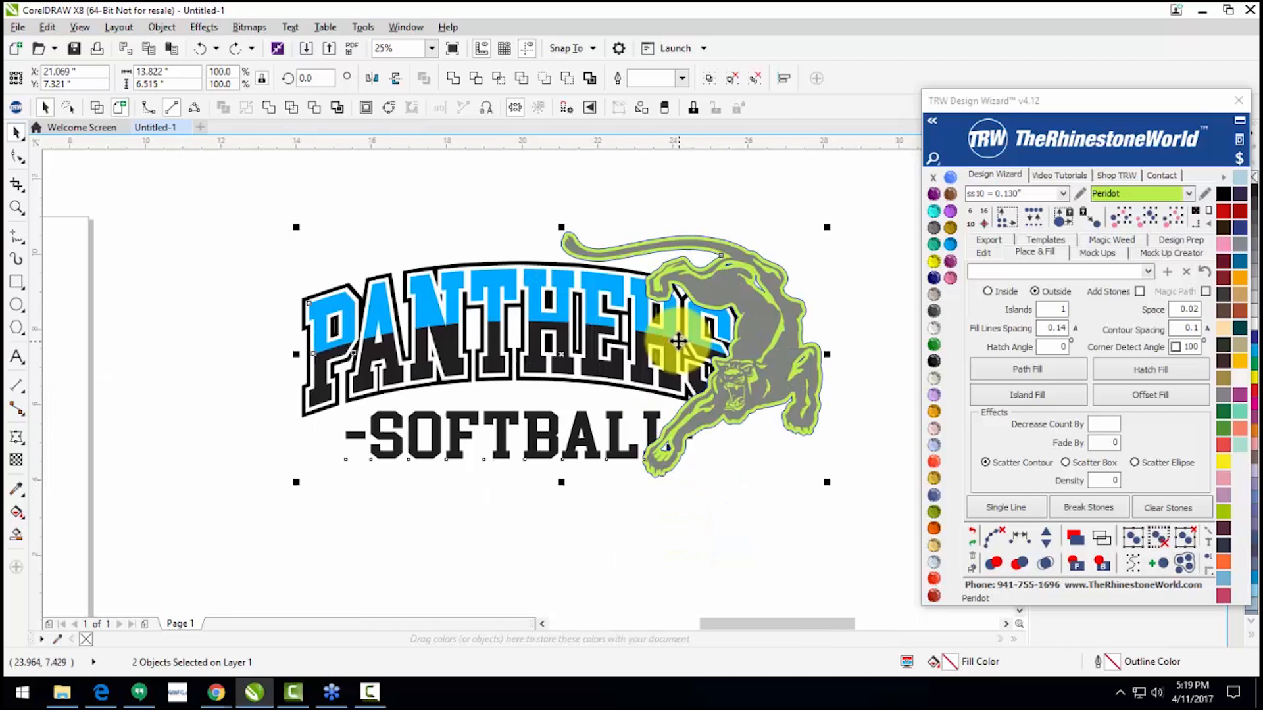
click(567, 78)
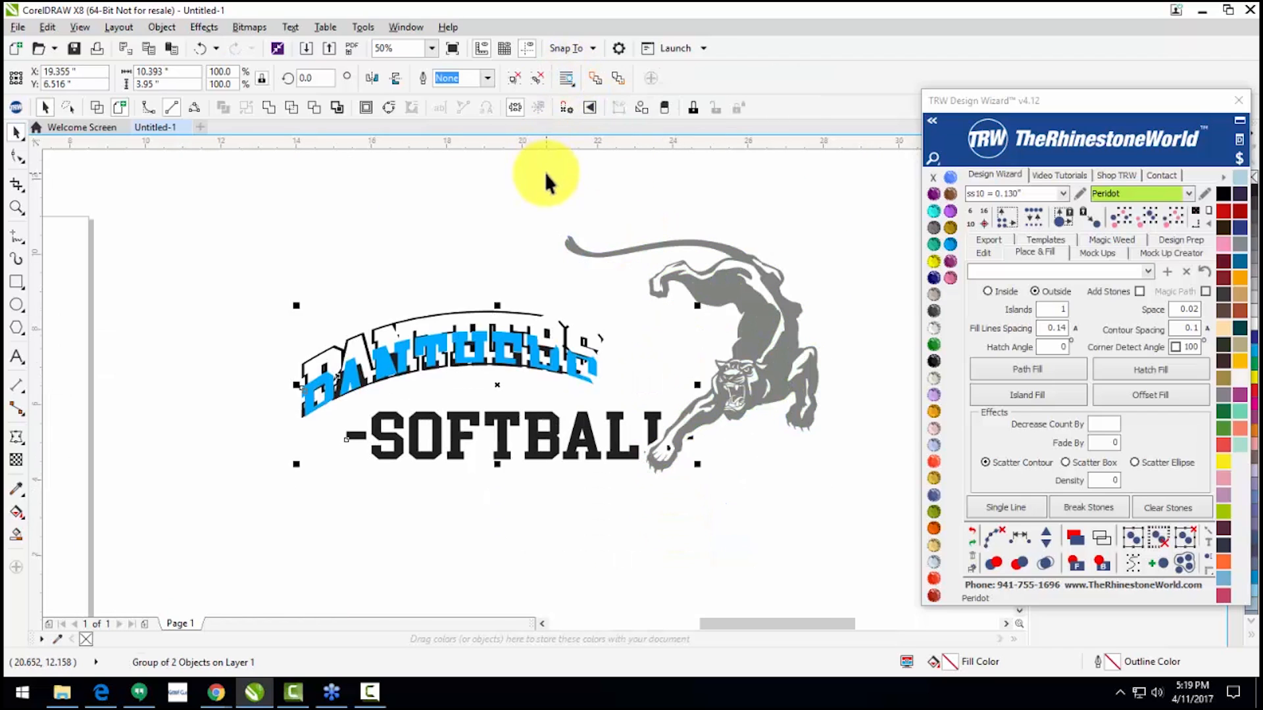
key(ctrl+z)
Step: Try fully ungrouping the PANTHERS and -SOFTBALL- lettering and undo the ungrouping
click(464, 318)
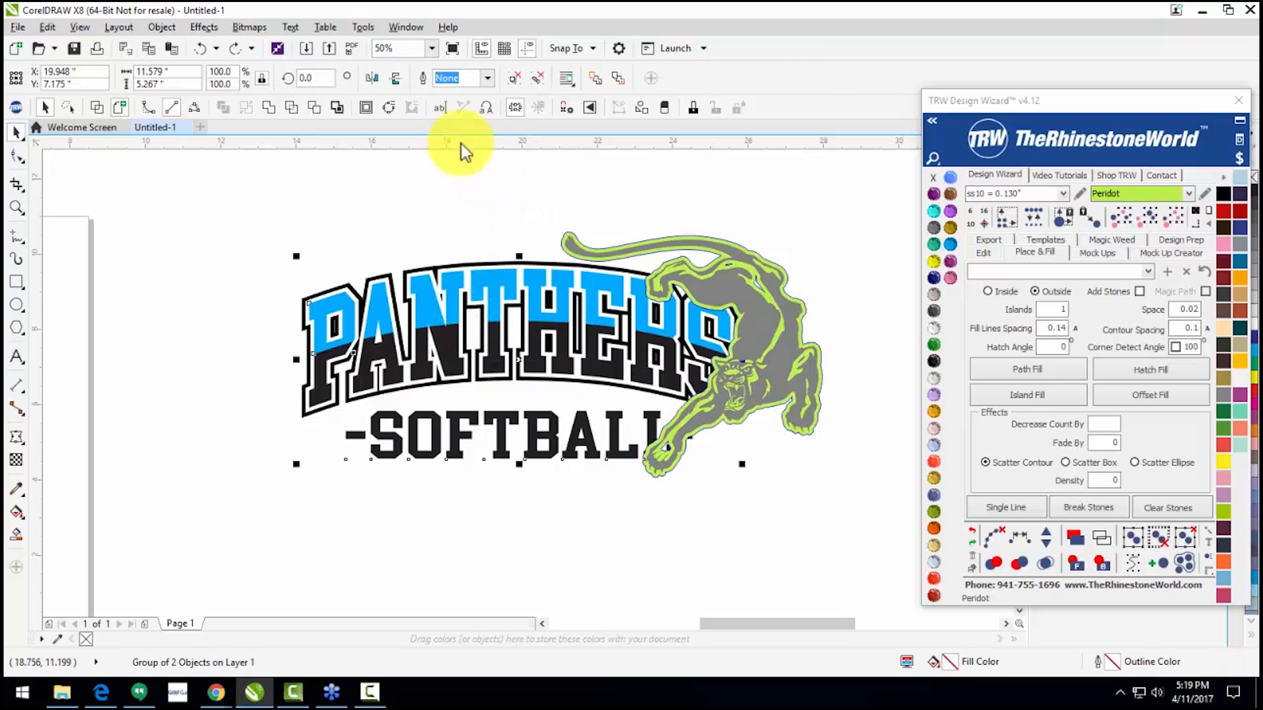
click(540, 79)
click(447, 225)
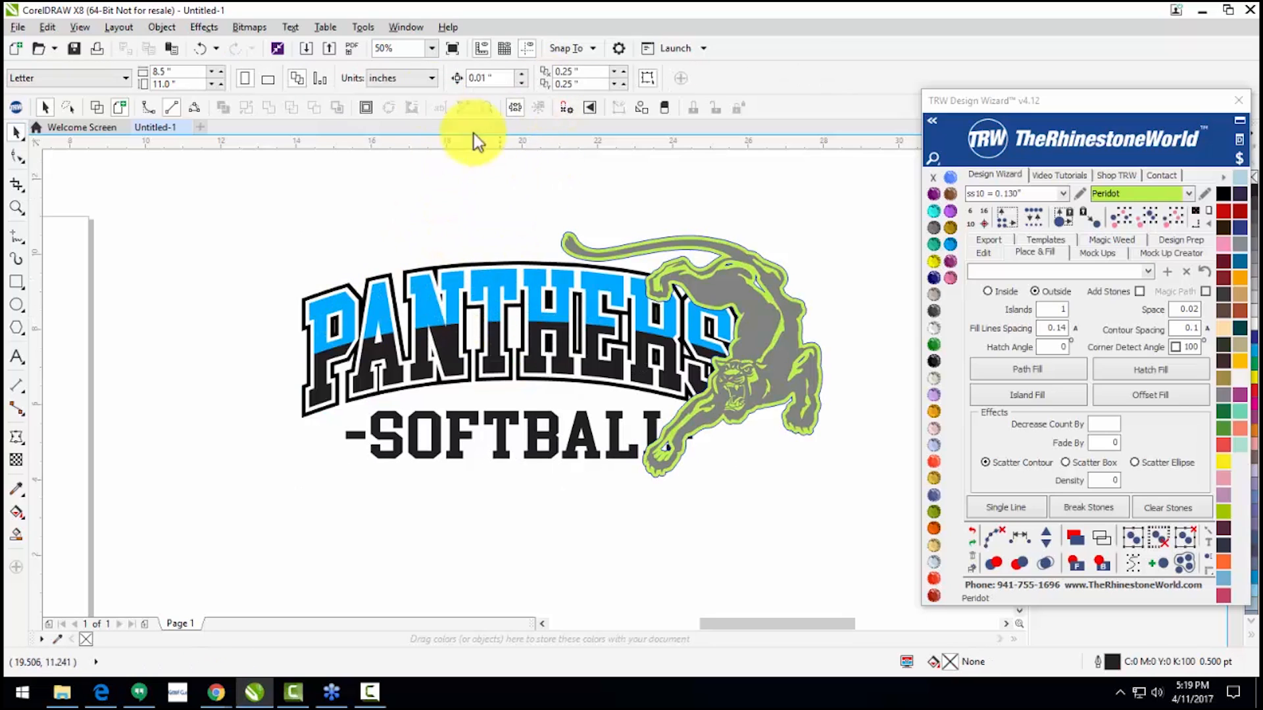
click(197, 49)
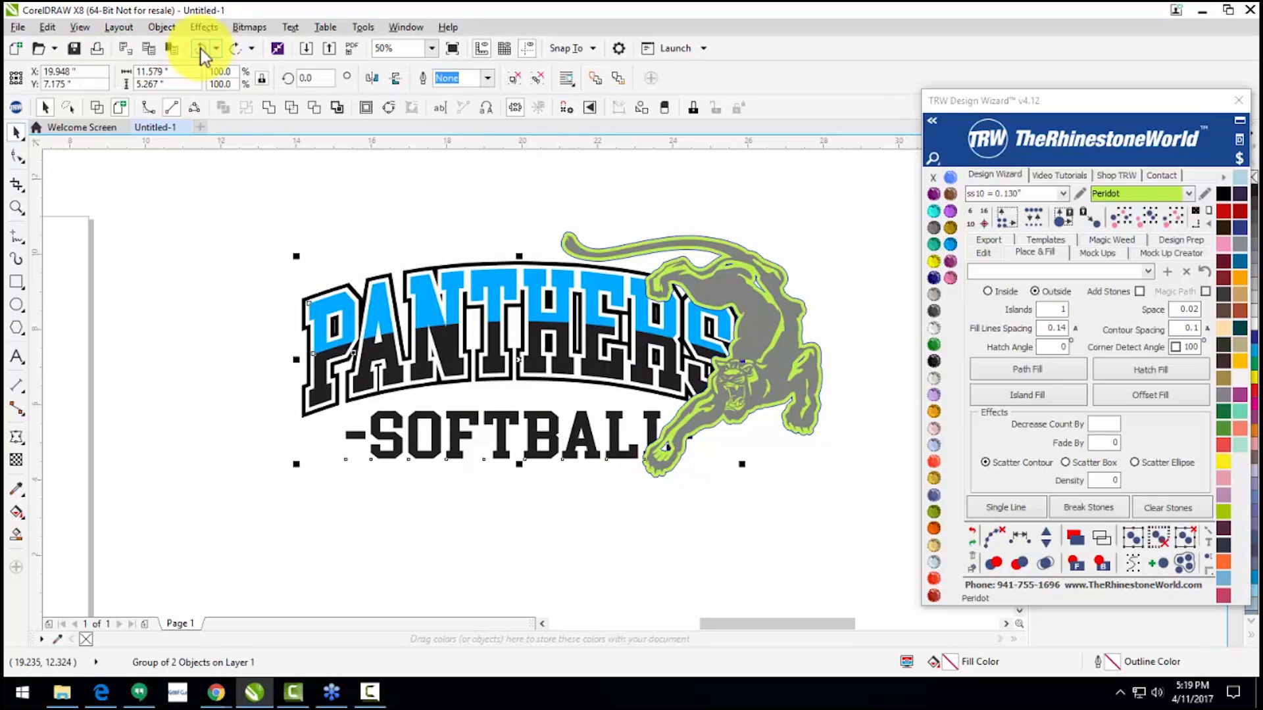
Step: Retry Back Minus Front on the lettering group and the green panther contour and undo the cut
click(556, 235)
scroll(684, 284, up, 2)
click(645, 290)
scroll(645, 290, down, 2)
shift+click(618, 336)
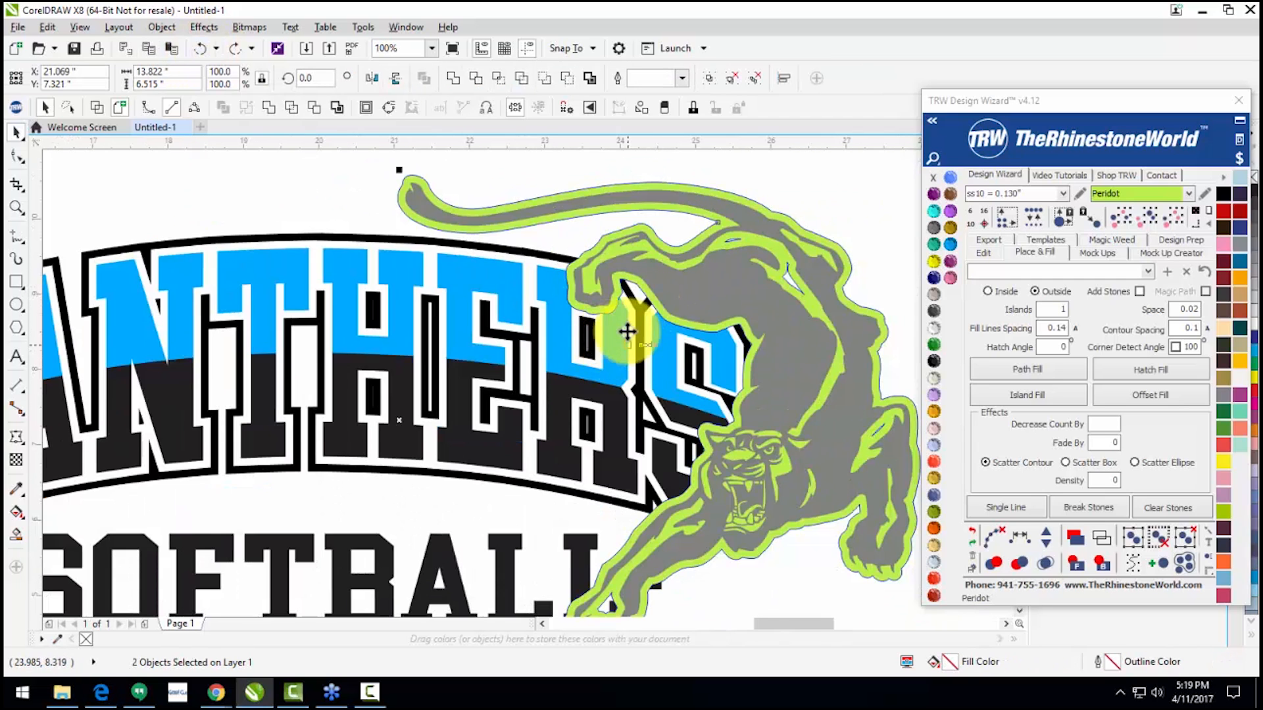
click(562, 79)
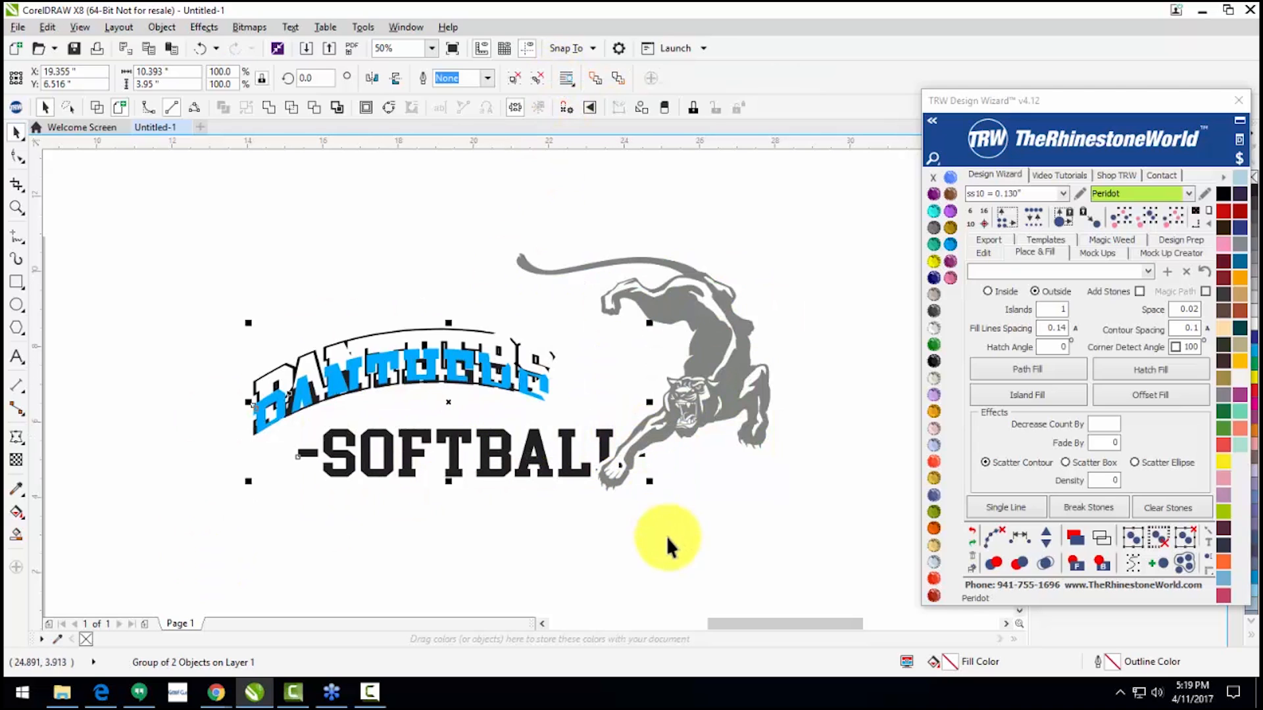
key(ctrl+z)
Step: Ungroup all of the PANTHERS and -SOFTBALL- lettering into separate objects and clear the selection
click(337, 234)
click(375, 344)
click(536, 75)
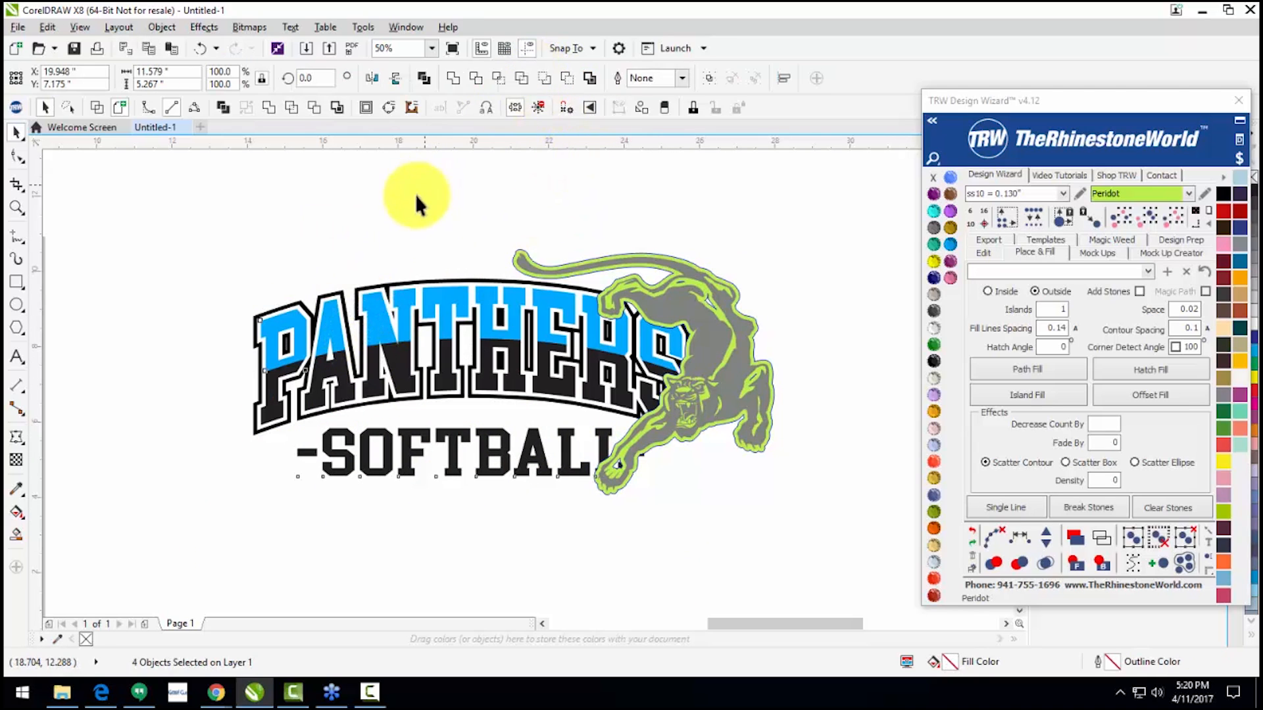
click(415, 195)
drag(174, 246, 286, 317)
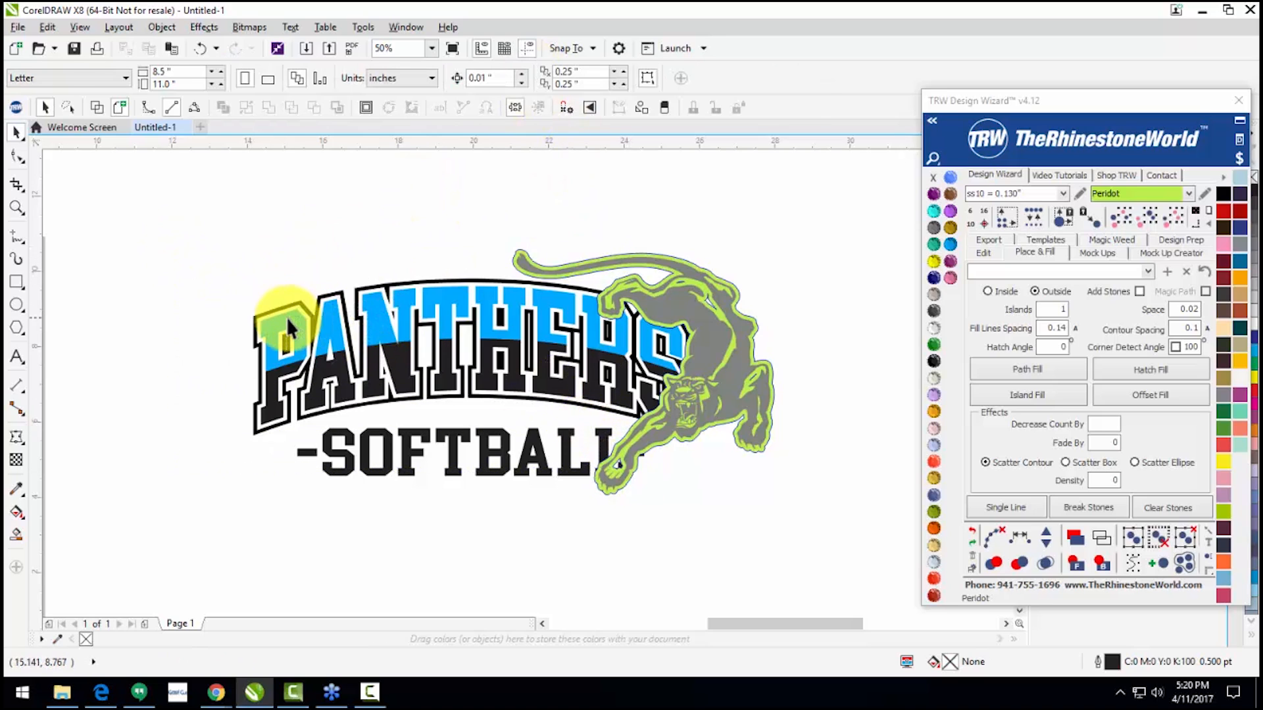
Step: Convert the blue upper part, black lower part and black outline of the PANTHERS lettering to curves
click(287, 319)
right_click(290, 321)
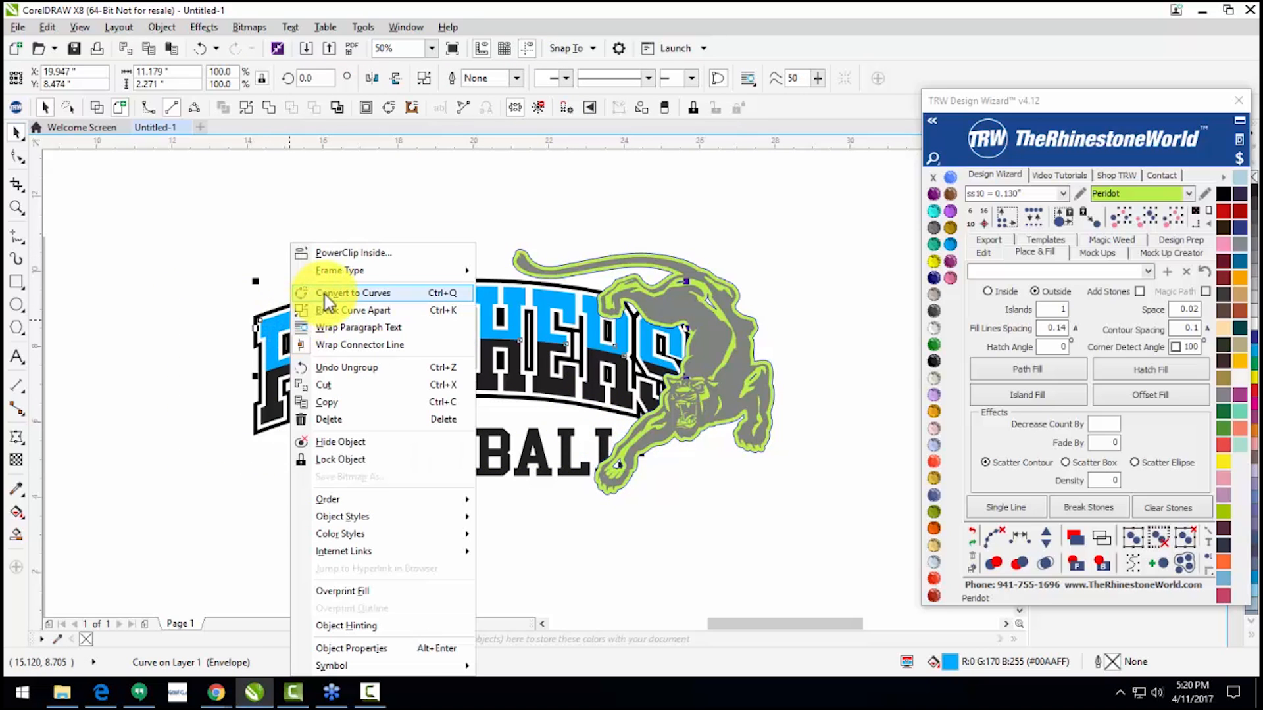
click(324, 294)
click(276, 373)
right_click(277, 373)
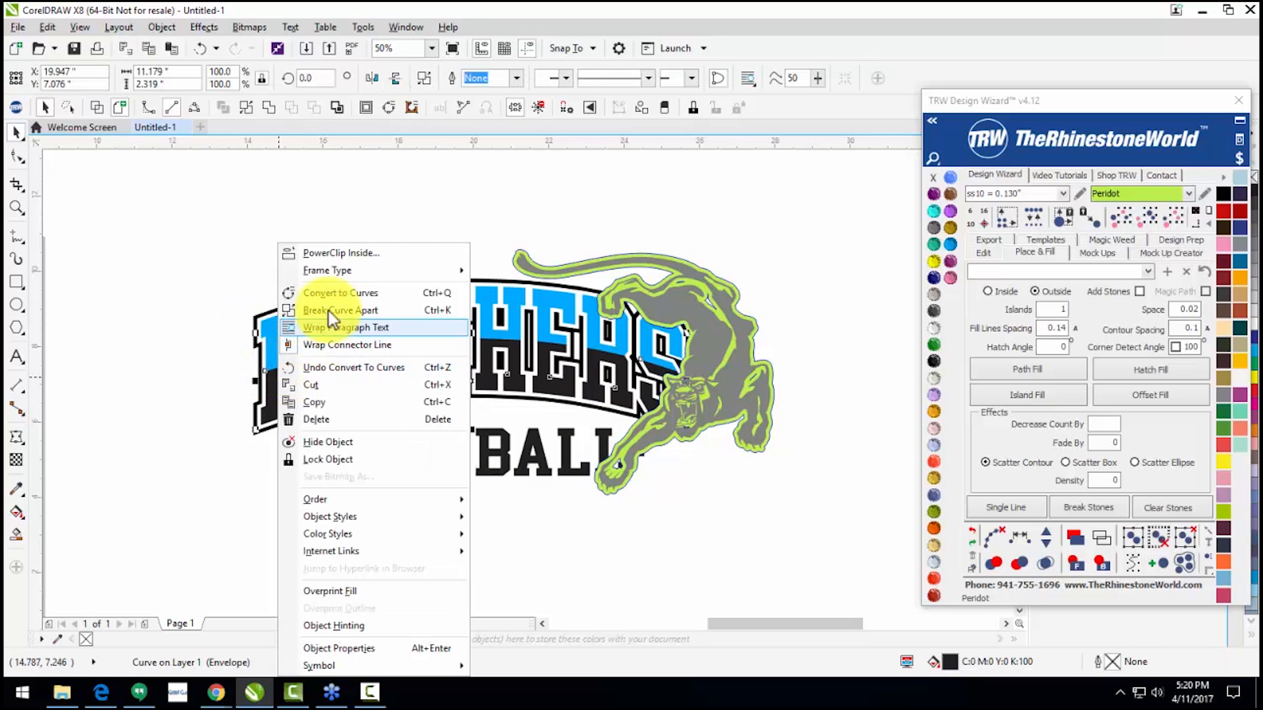
click(294, 296)
click(251, 326)
right_click(254, 325)
click(269, 307)
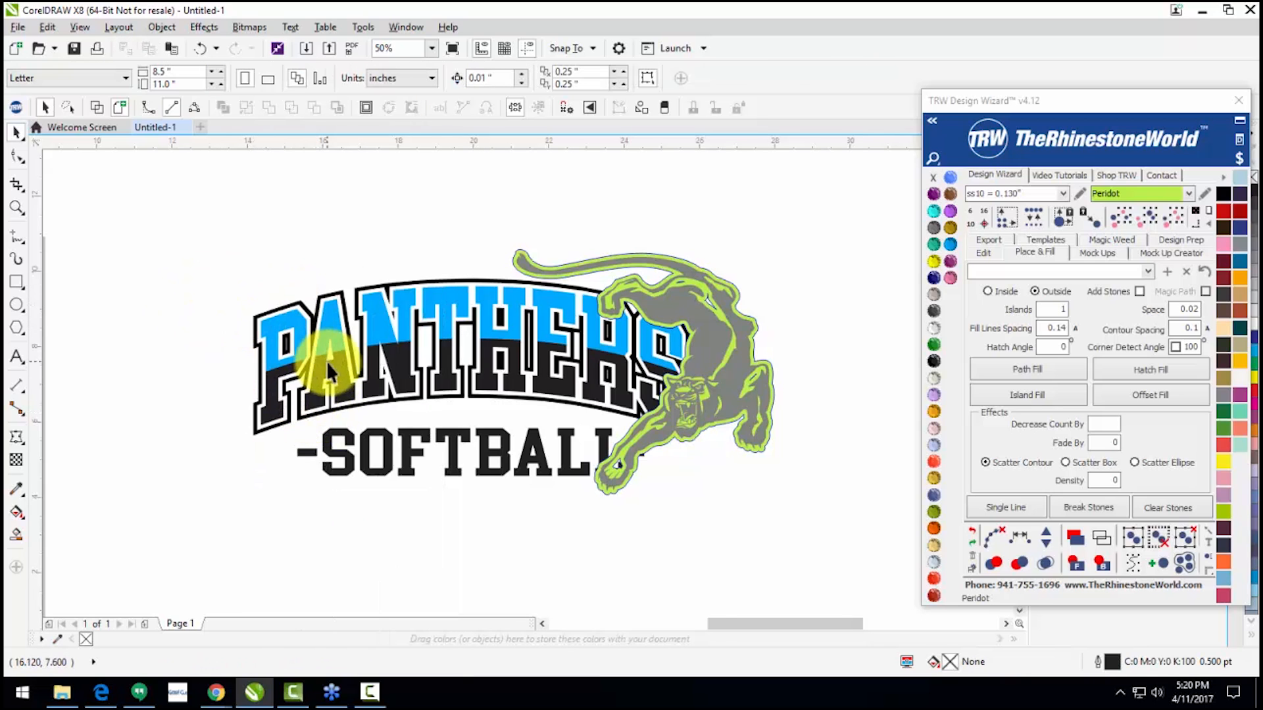
Step: Group the three converted pieces of the PANTHERS lettering, leaving out the -SOFTBALL- text
scroll(326, 361, up, 1)
drag(319, 381, 299, 443)
key(ctrl+z)
scroll(220, 307, down, 1)
drag(159, 245, 699, 424)
key(ctrl+g)
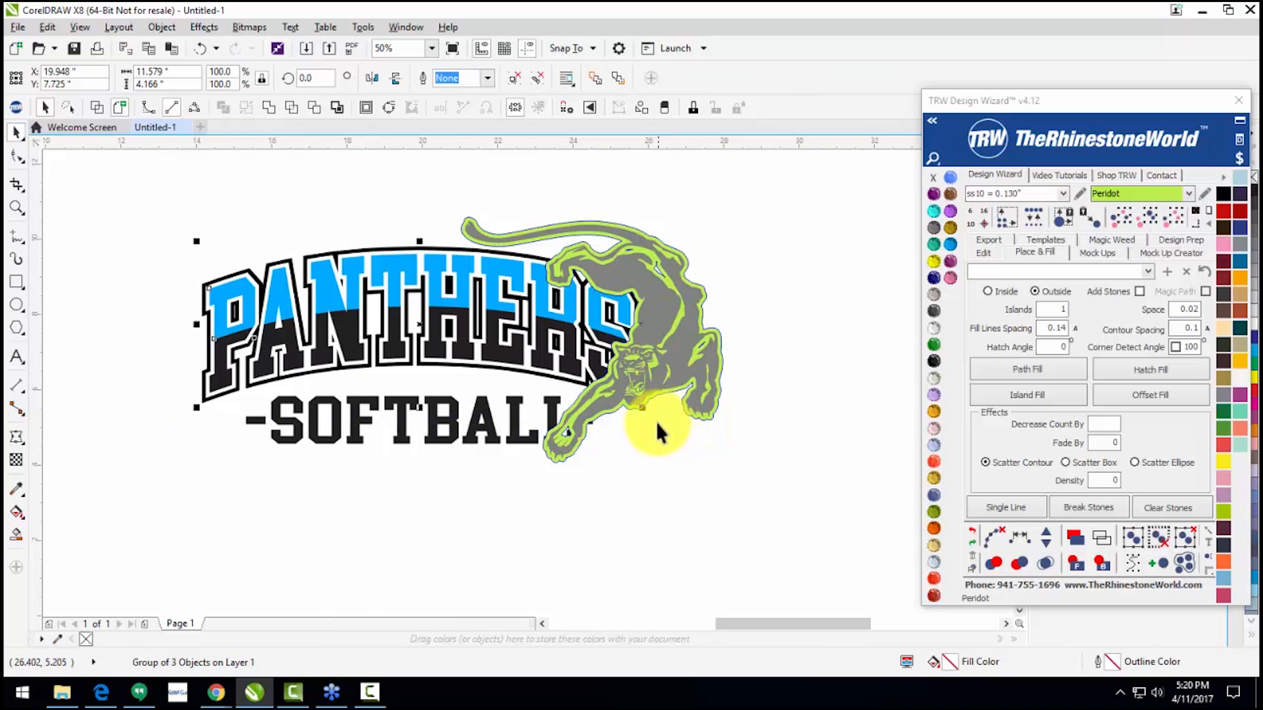
Step: Group the -SOFTBALL- text with the PANTHERS lettering group and select the combined group
scroll(577, 381, up, 2)
click(603, 405)
click(668, 537)
drag(543, 465, 527, 481)
key(ctrl+z)
shift+click(512, 353)
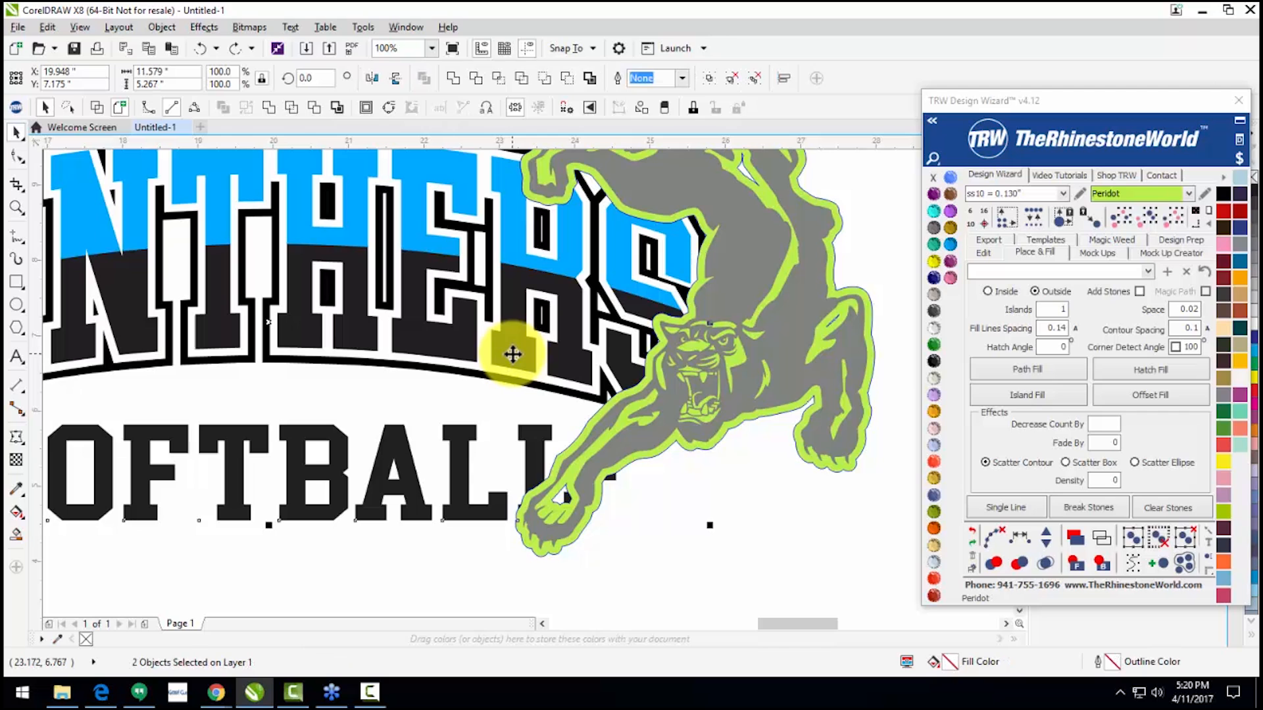
key(ctrl+g)
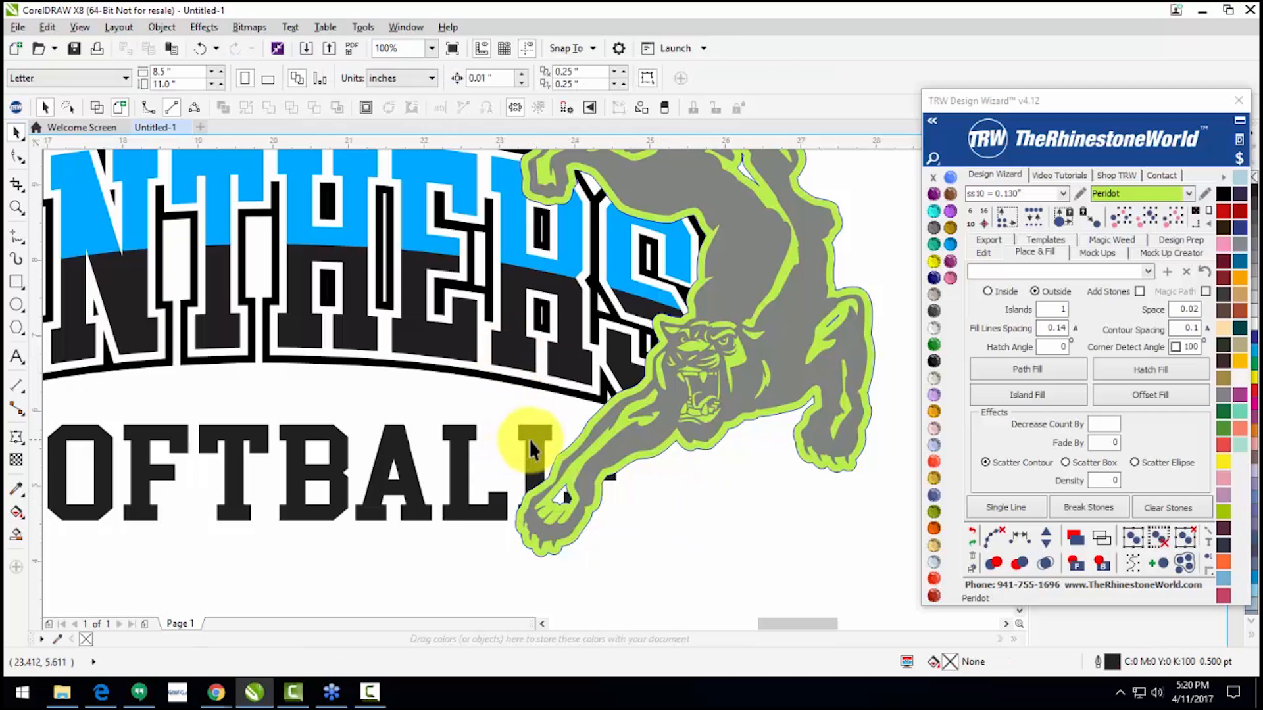
right_click(532, 437)
click(600, 72)
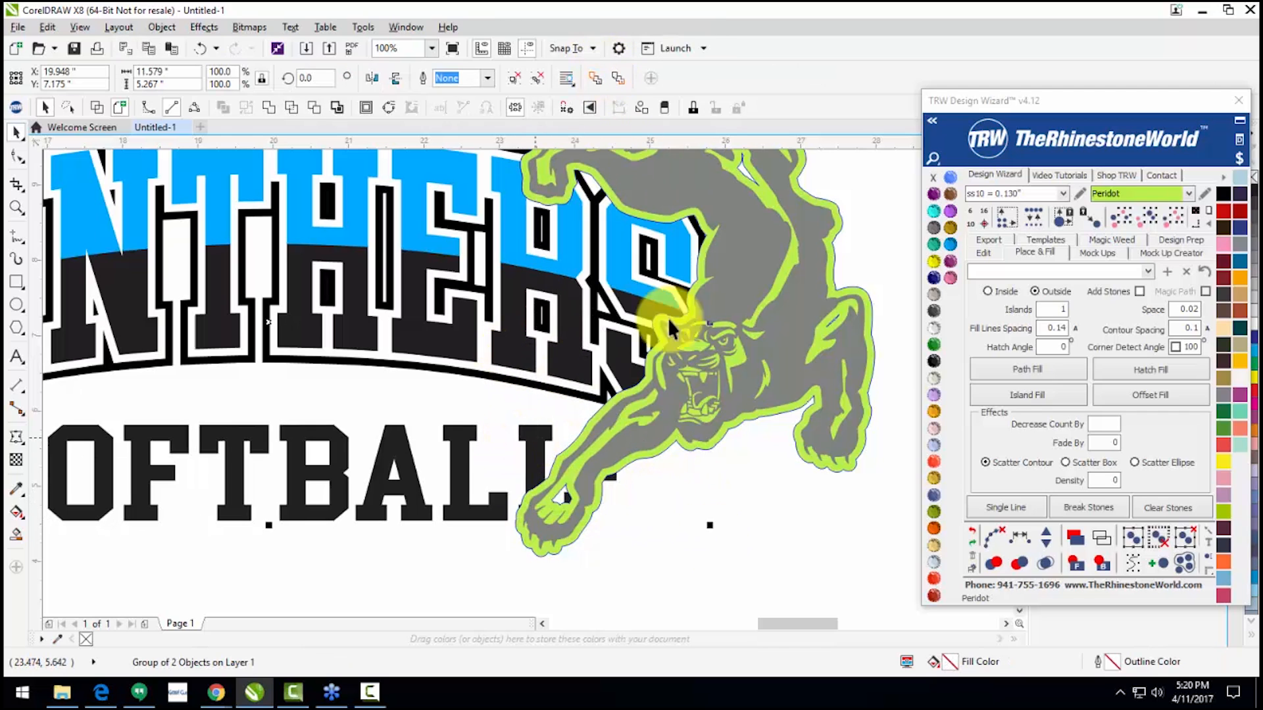
Step: Try cutting the lime panther outline out of the combined lettering group with Back Minus Front, and undo the cut
click(626, 533)
mouse_move(544, 445)
mouse_down()
mouse_move(535, 490)
mouse_move(559, 448)
mouse_up()
shift+click(643, 457)
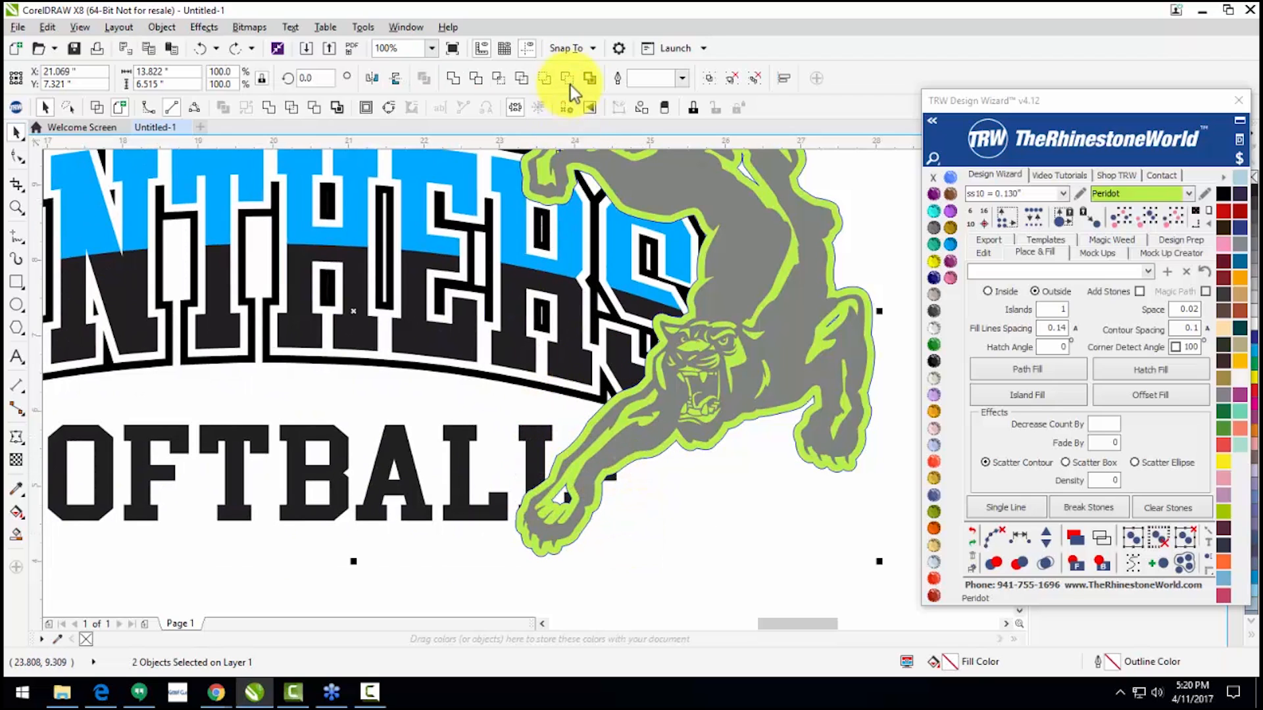
click(570, 83)
scroll(741, 472, down, 2)
scroll(661, 394, up, 1)
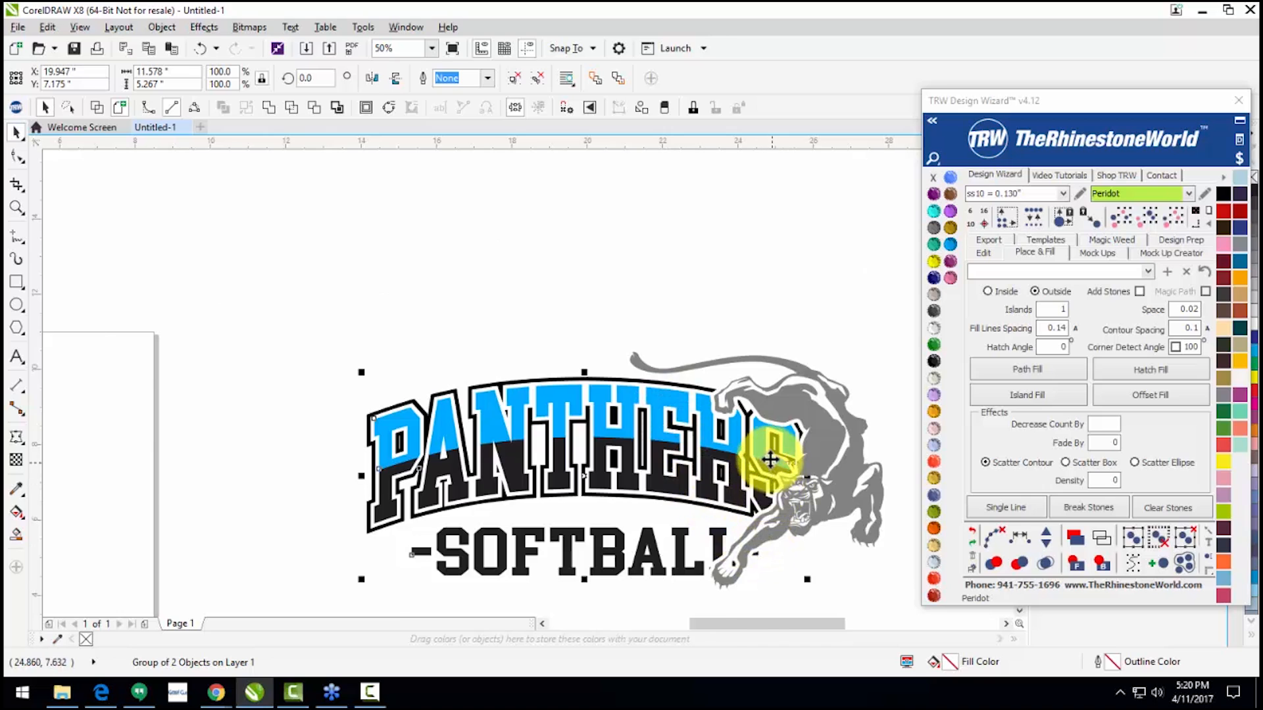
scroll(767, 452, up, 1)
scroll(647, 349, down, 1)
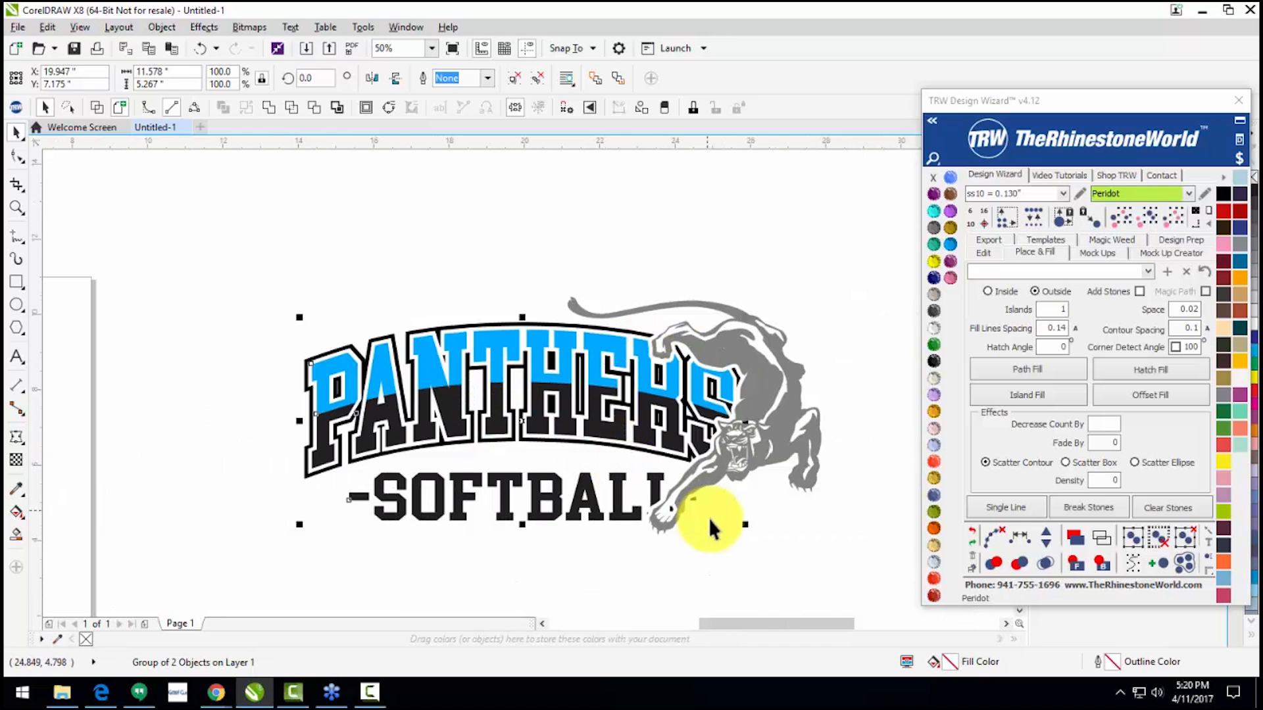
click(703, 526)
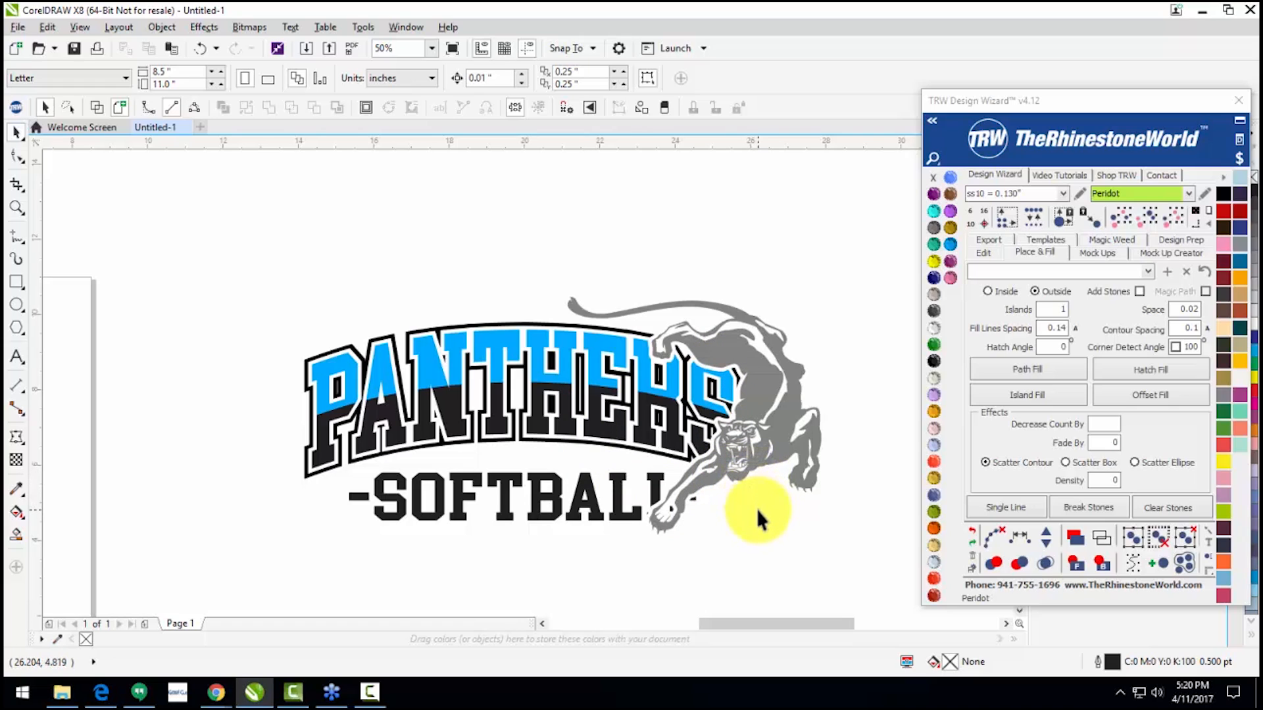
key(ctrl+z)
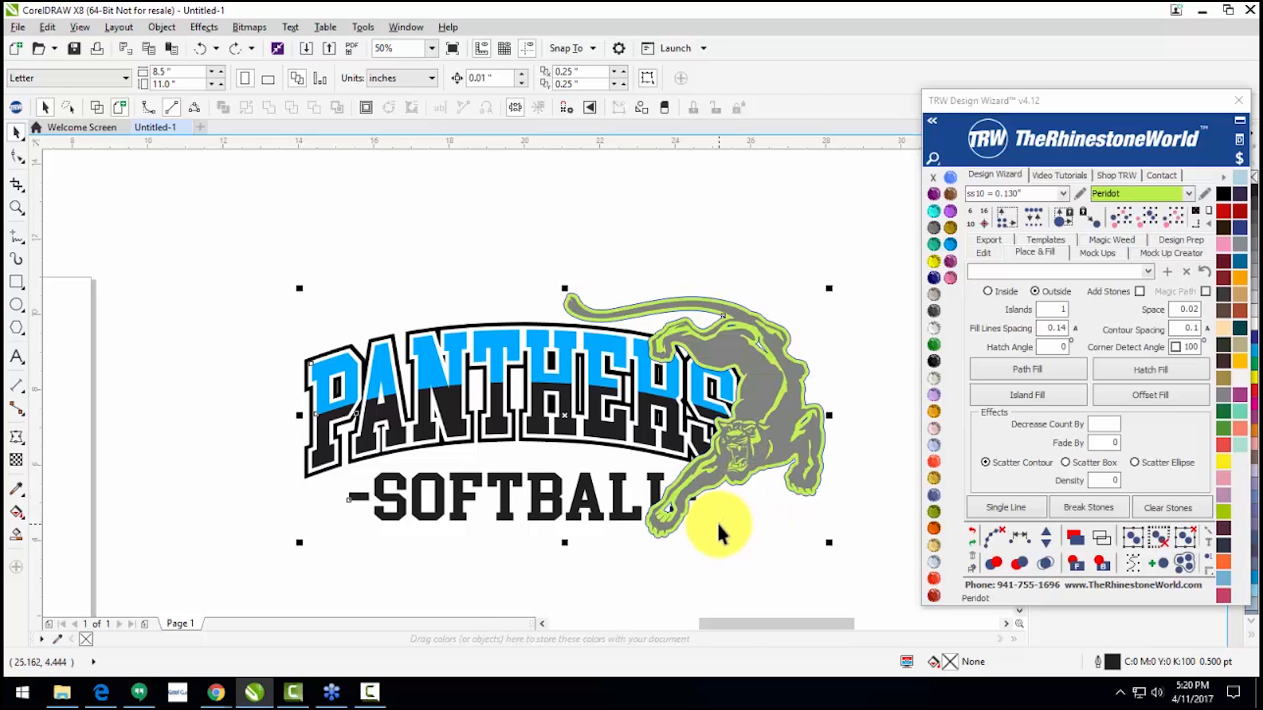
Step: Select the panther together with its lime outline and shift both slightly away from the lettering, towards the right
scroll(712, 527, up, 1)
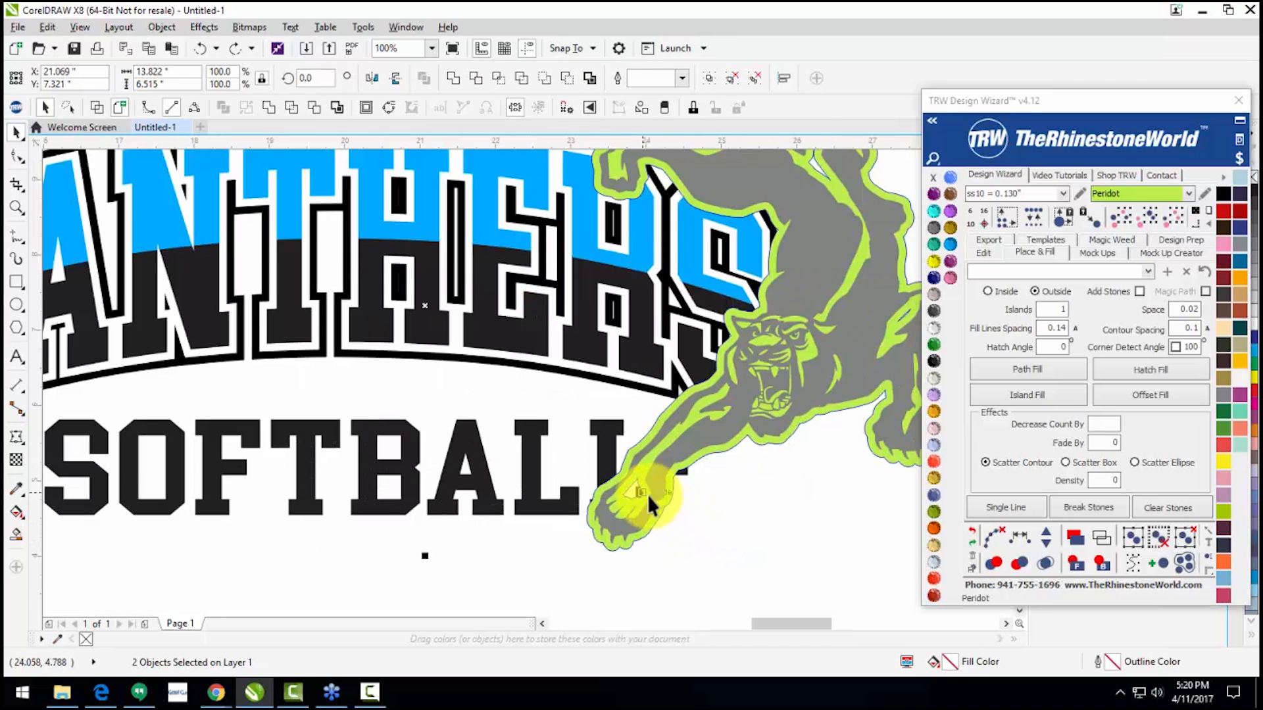
click(734, 485)
scroll(705, 458, up, 1)
drag(701, 449, 753, 488)
key(ctrl+z)
shift+click(697, 417)
drag(696, 418, 758, 418)
scroll(723, 434, down, 1)
scroll(735, 439, down, 1)
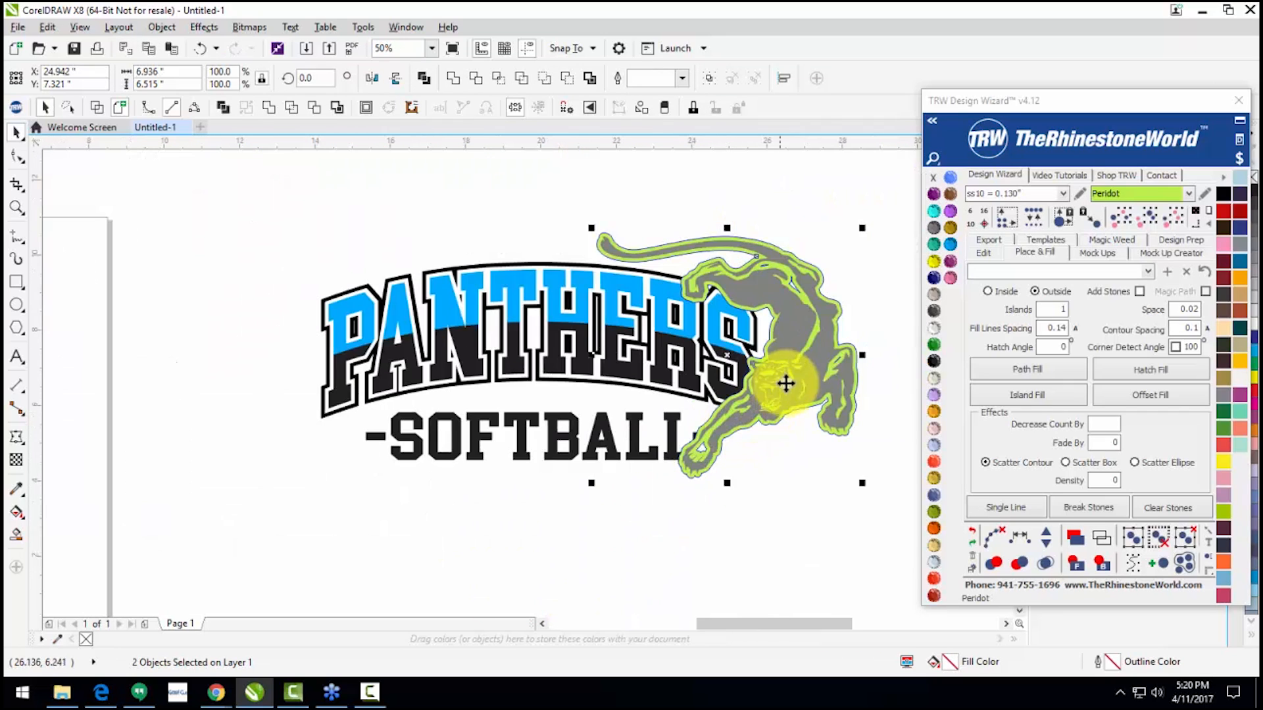
Step: Try rotating the panther and its outline, undo the rotation, and move both back over the S of PANTHERS
click(804, 335)
drag(588, 227, 496, 267)
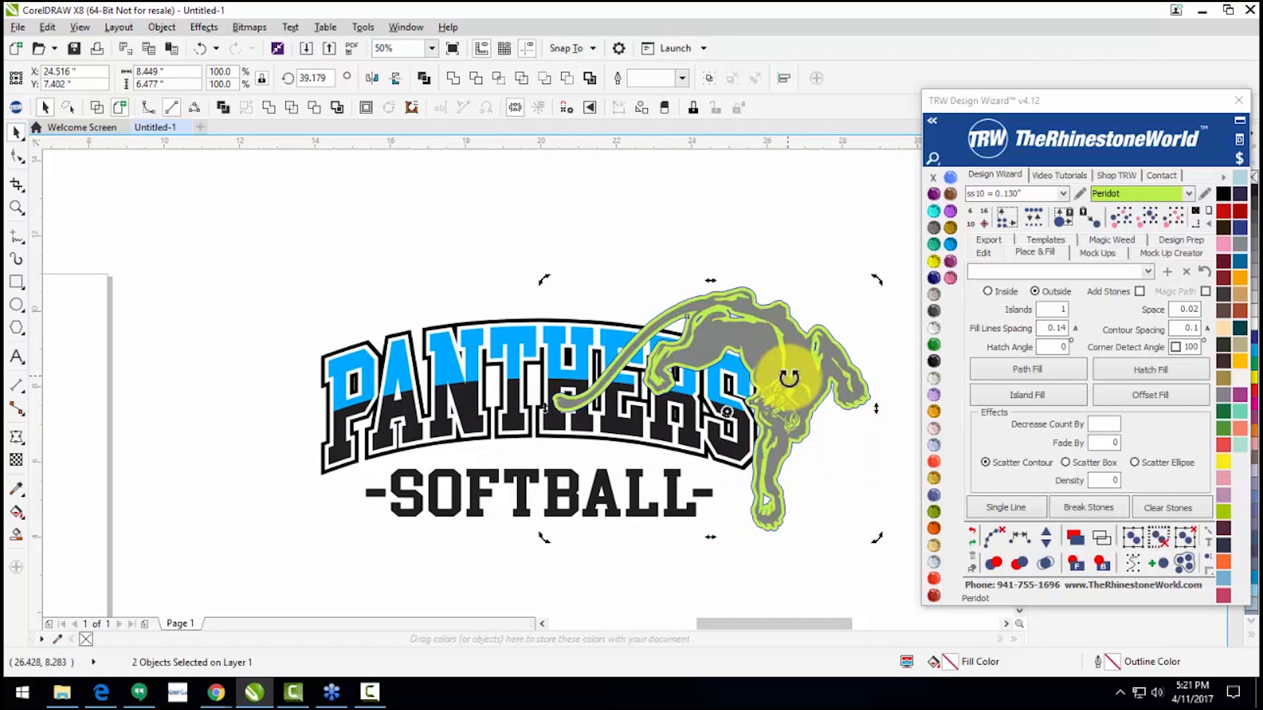
key(ctrl+z)
drag(797, 399, 780, 400)
click(778, 526)
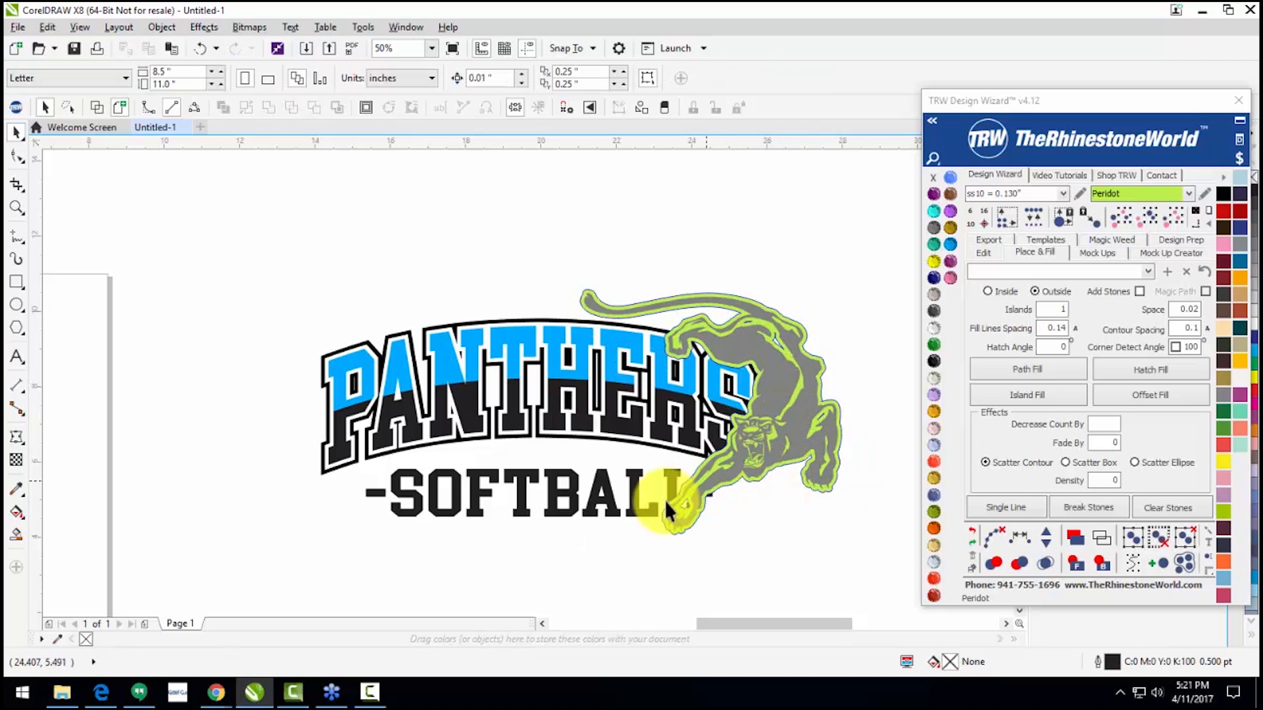
Step: Try ungrouping the lettering and scaling down the -SOFTBALL- text to clear the paw, and undo both changes
click(666, 484)
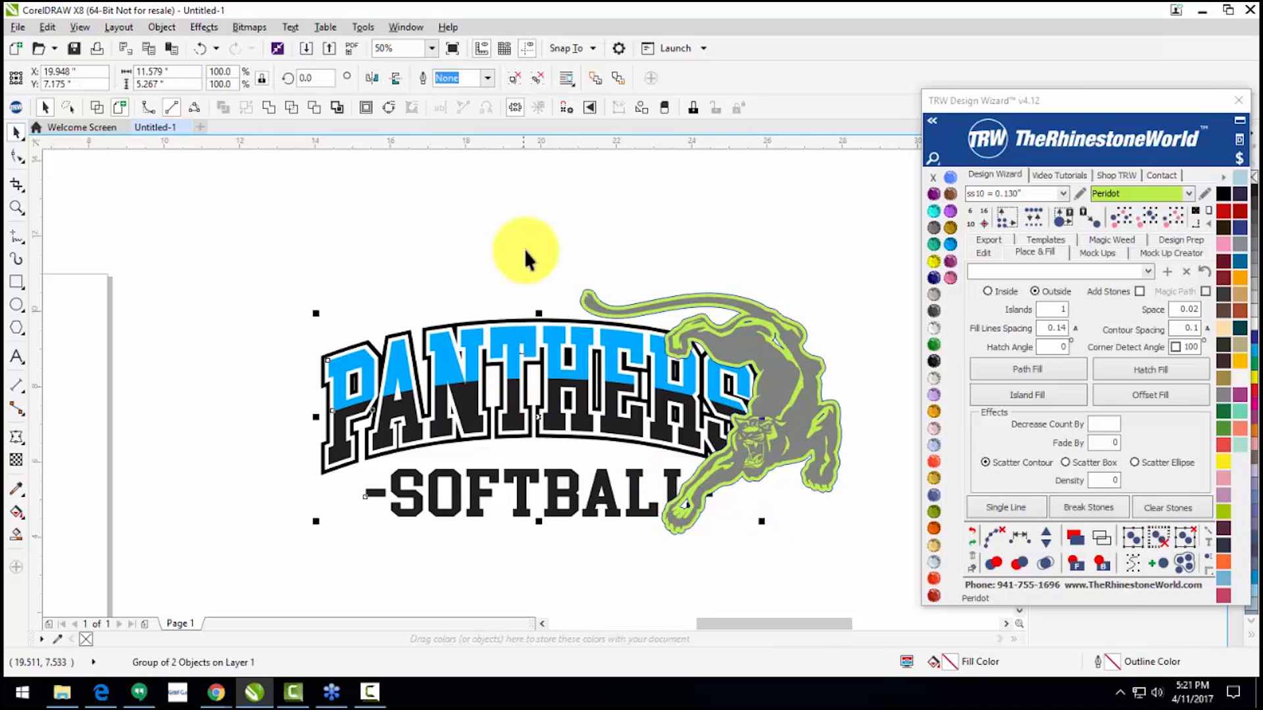
click(537, 78)
click(551, 492)
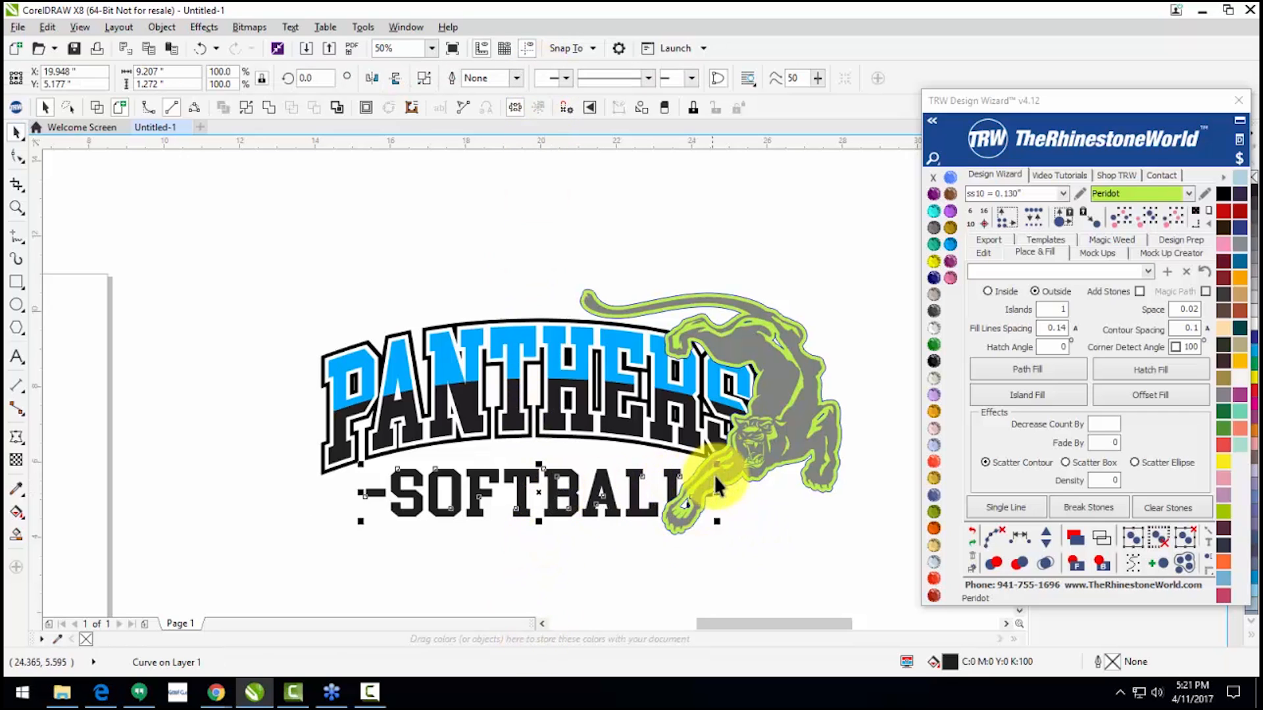
drag(719, 473, 697, 472)
click(623, 562)
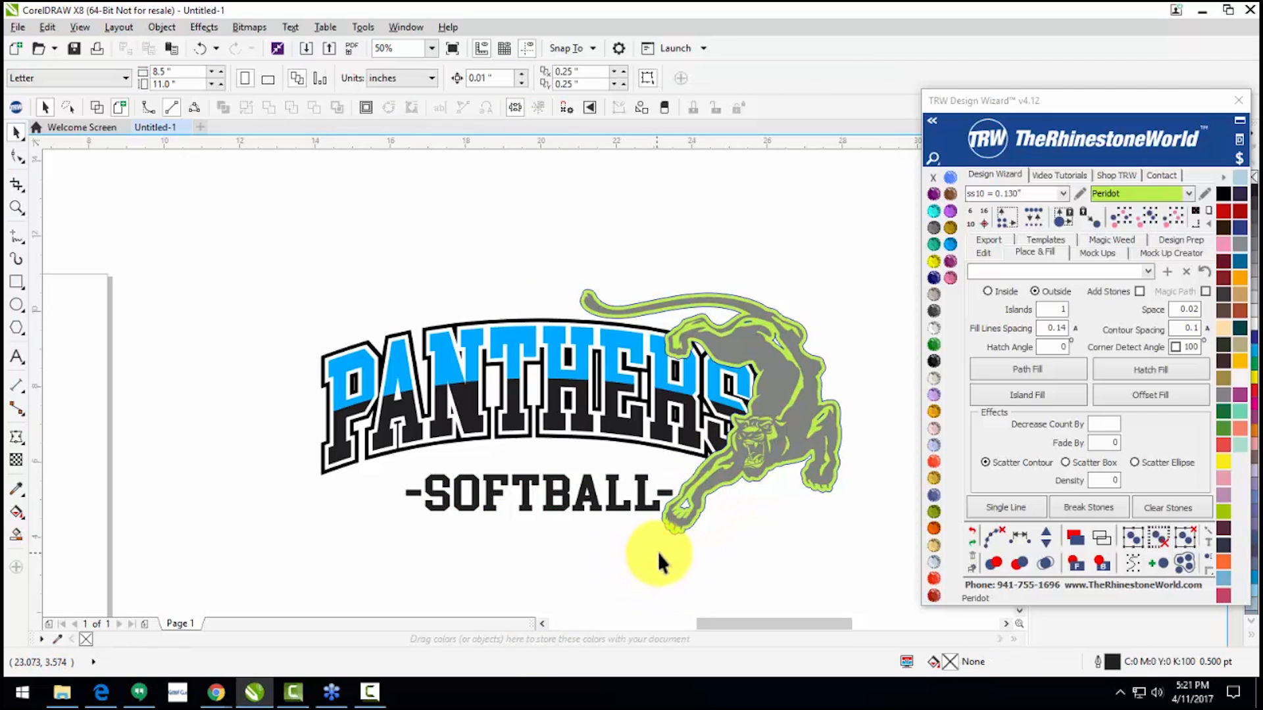
key(ctrl+z)
key(ctrl+z)
click(720, 547)
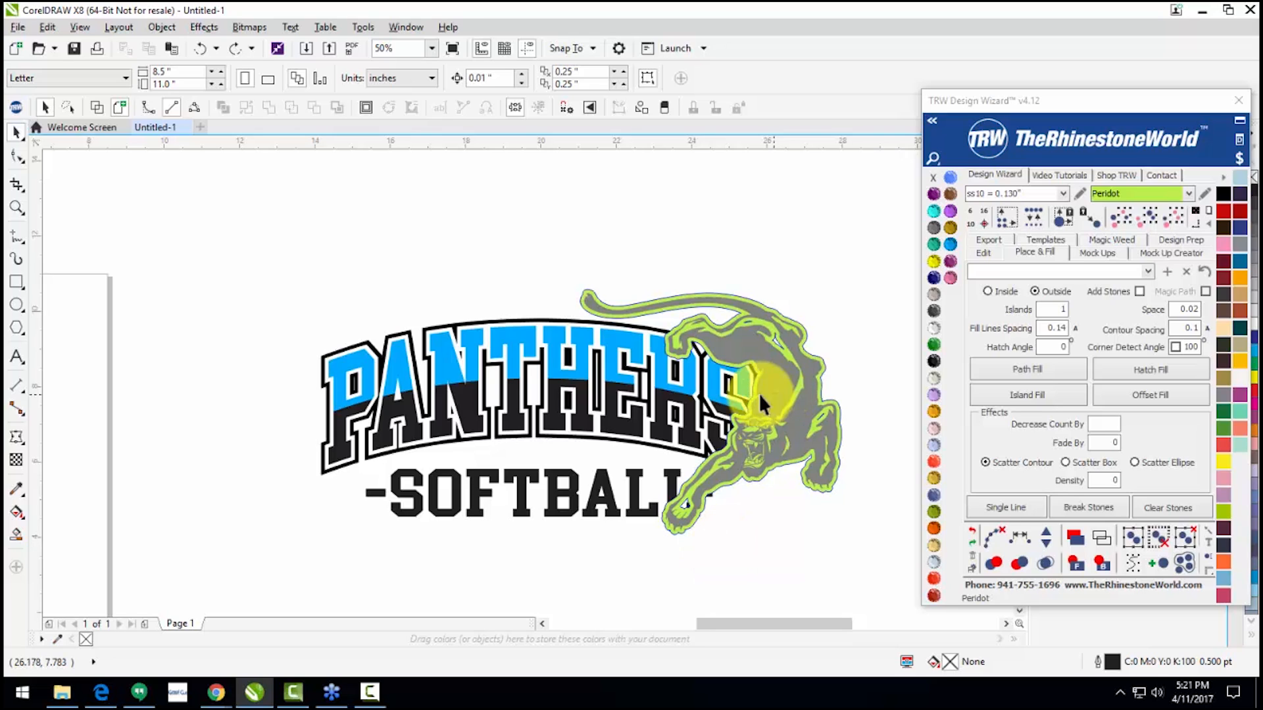
Step: Try moving the lettering group up and away from the panther, undo the move, and clear the selection
drag(555, 396, 490, 358)
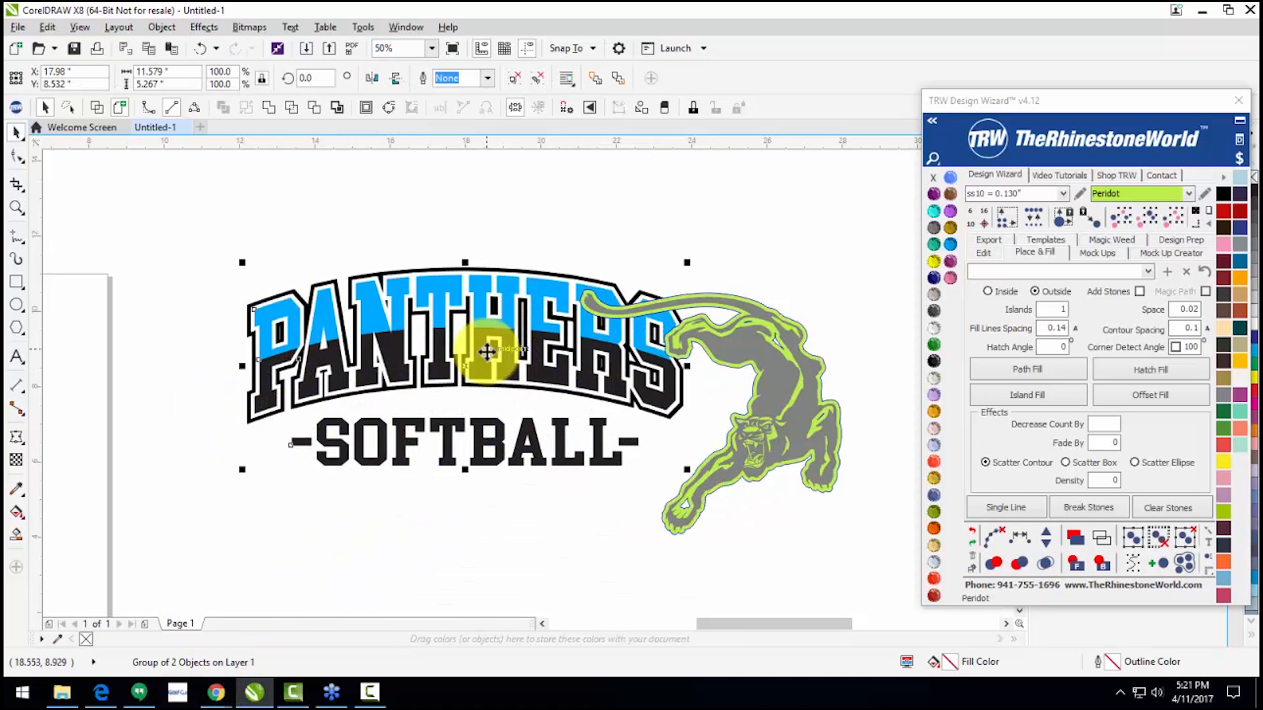
key(ctrl+z)
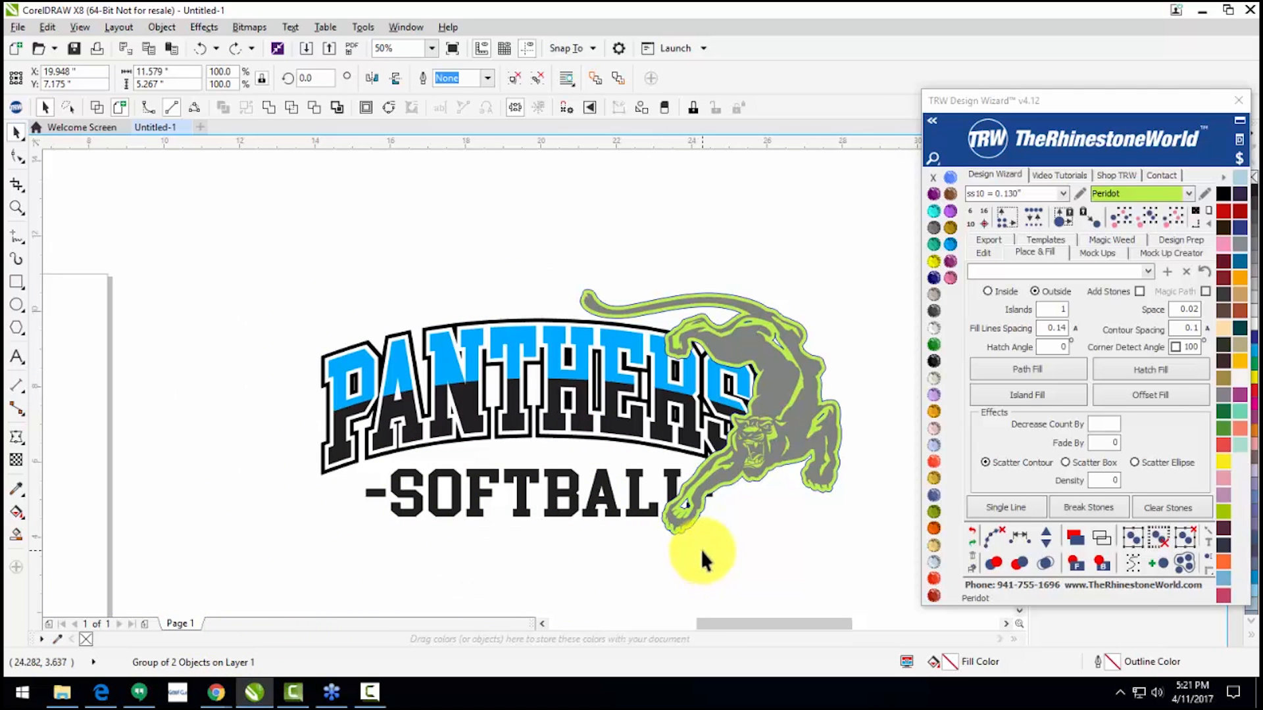
click(696, 551)
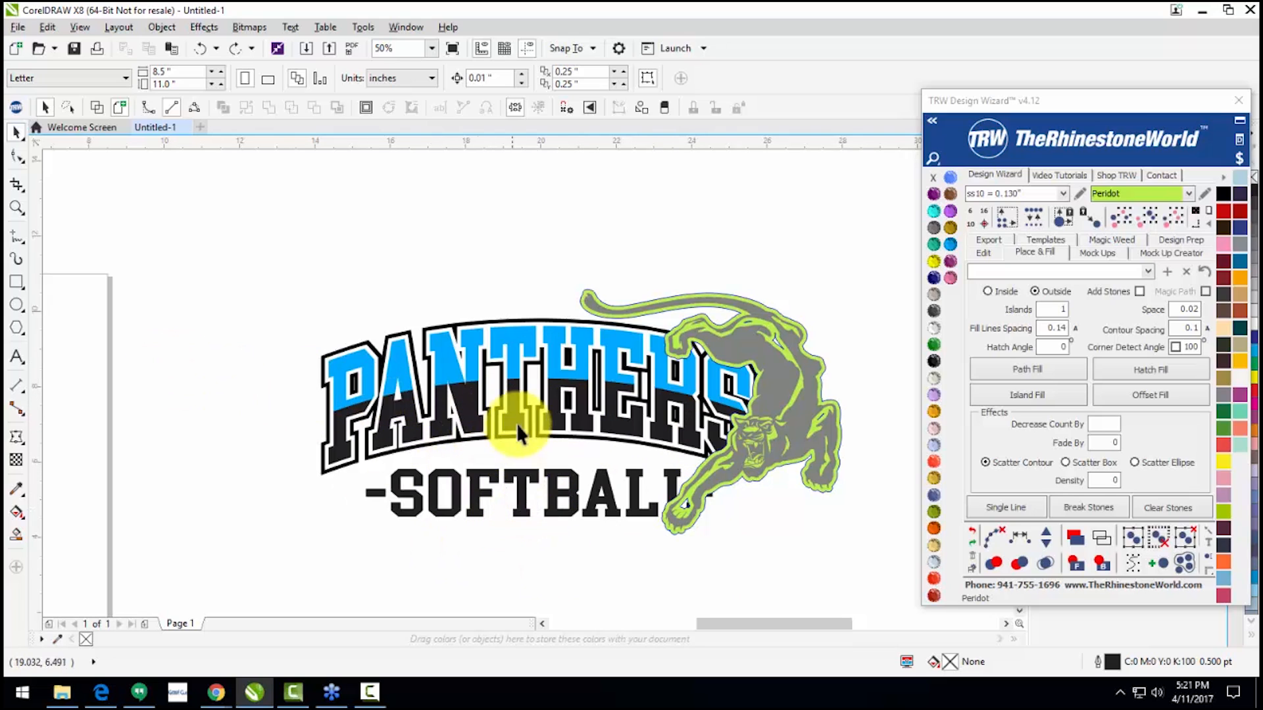
click(516, 488)
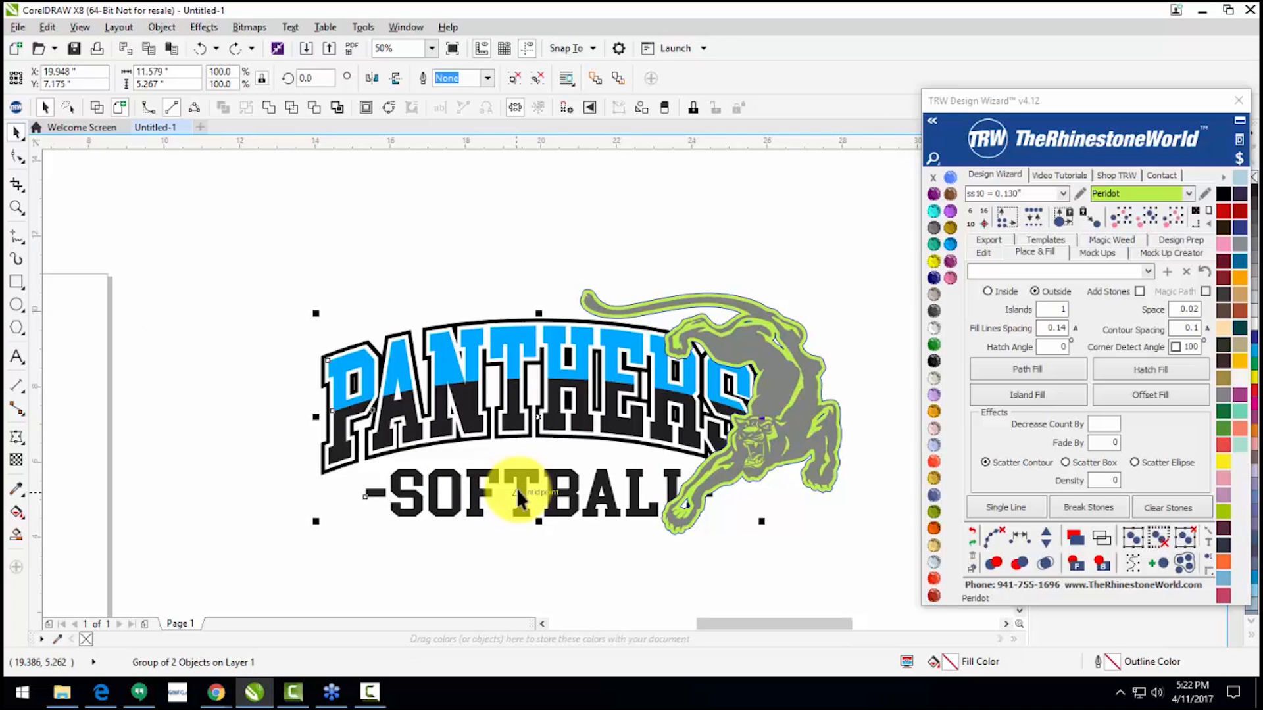
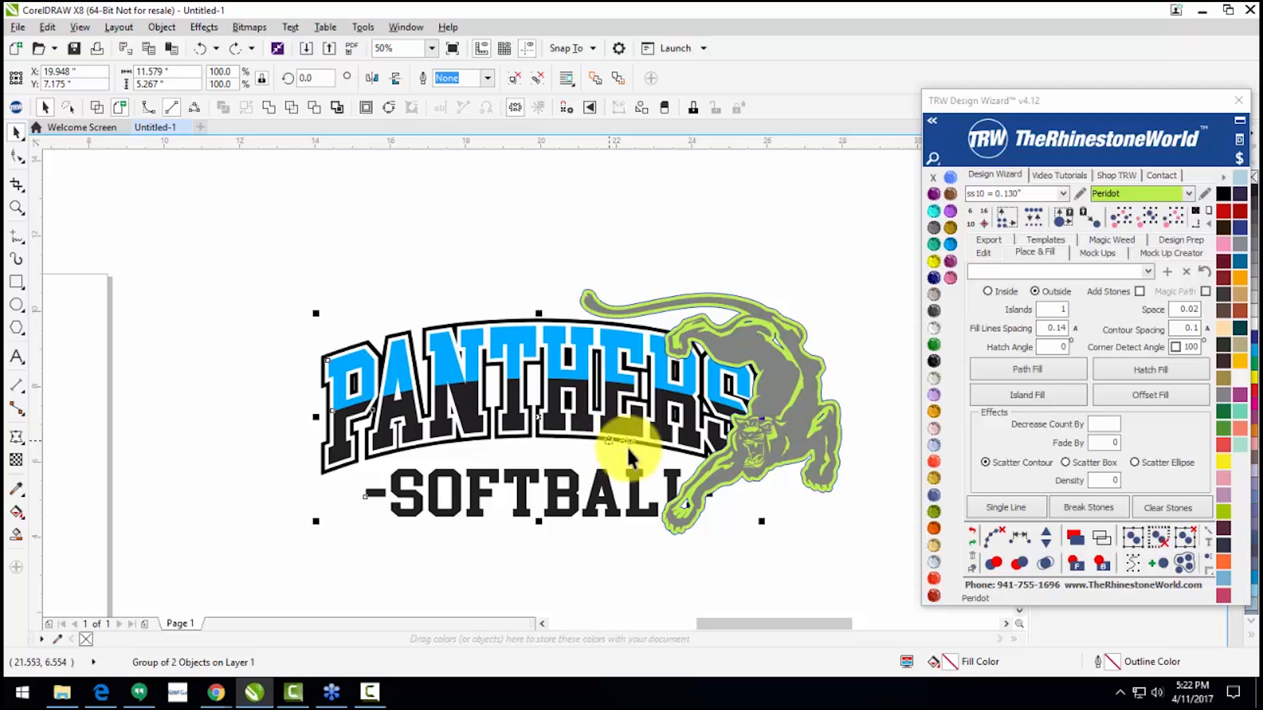
click(736, 545)
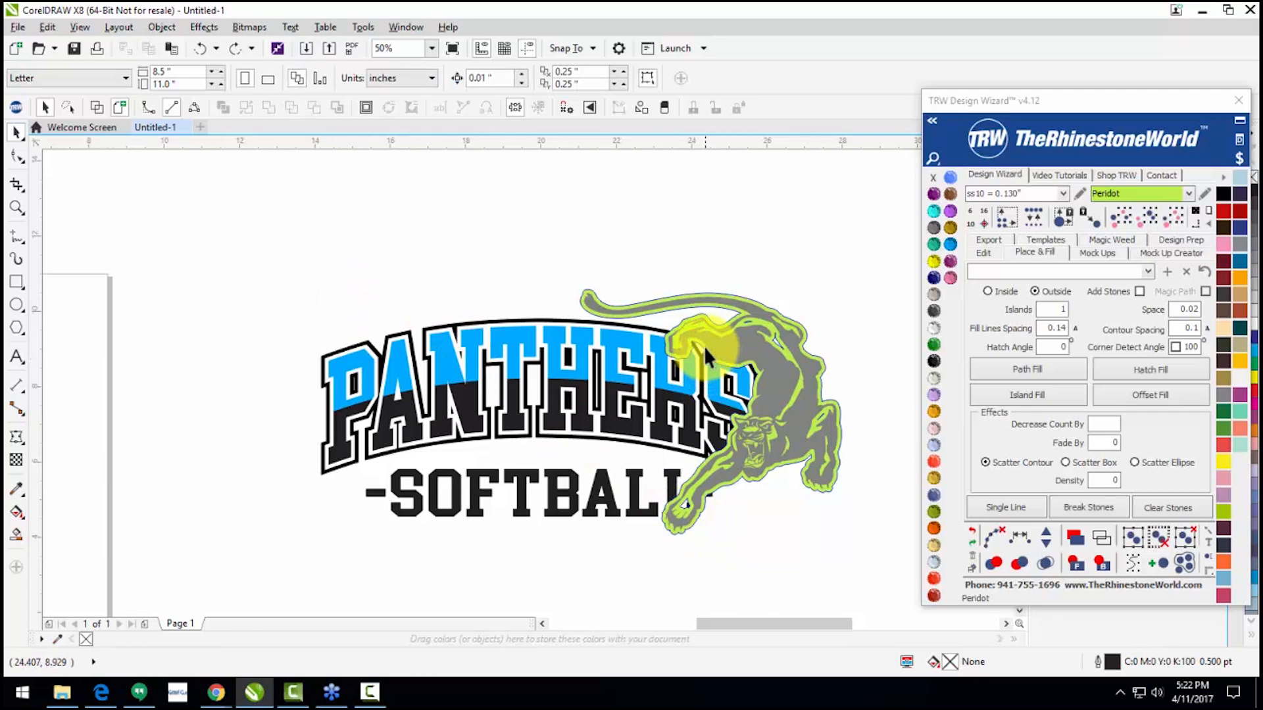
Step: Cut the lime panther outline out of the PANTHERS and -SOFTBALL- lettering group with Back Minus Front
scroll(703, 349, up, 2)
click(694, 371)
key(ctrl+z)
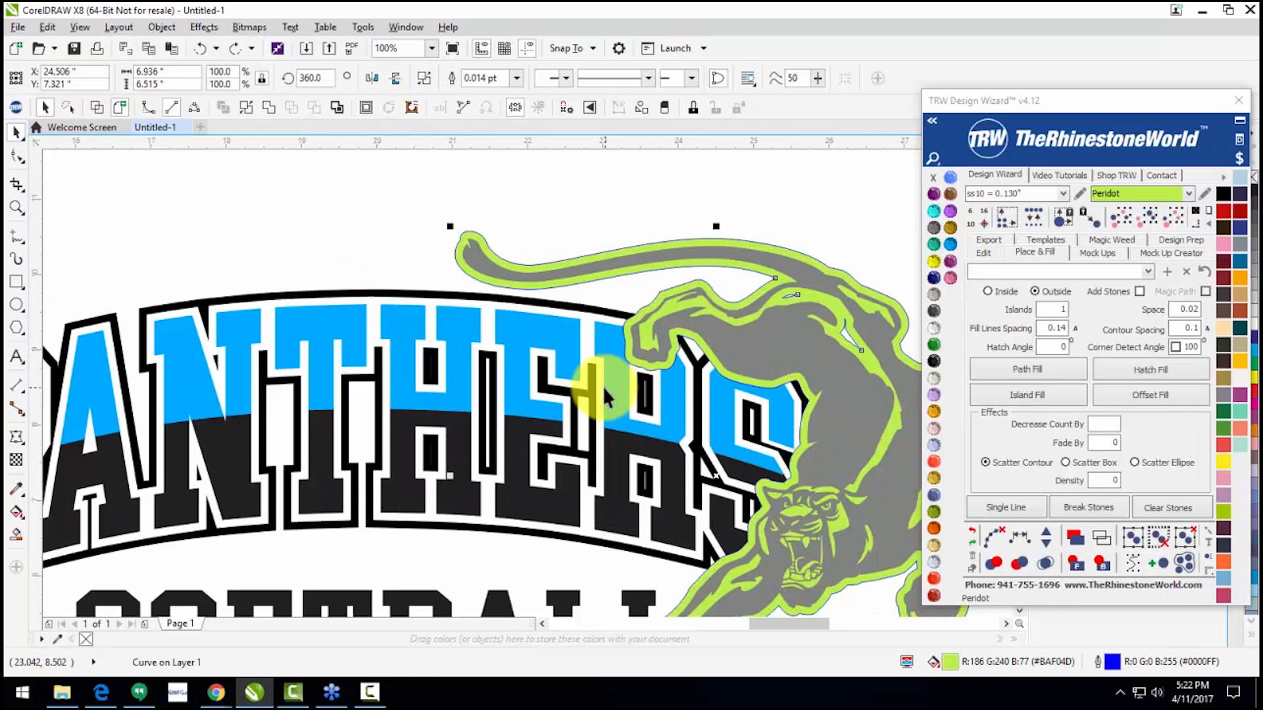
shift+click(612, 380)
click(565, 79)
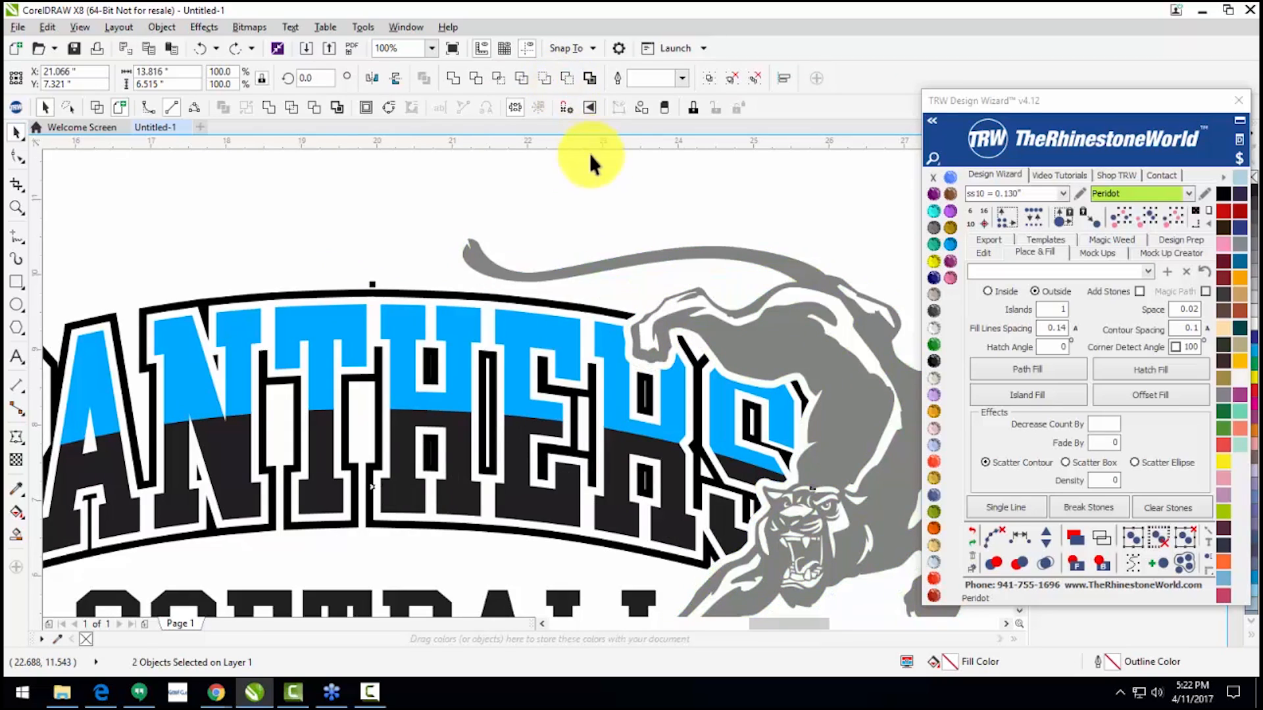
Step: Fill the grey panther with Jet Black and clear the selection
scroll(592, 263, down, 2)
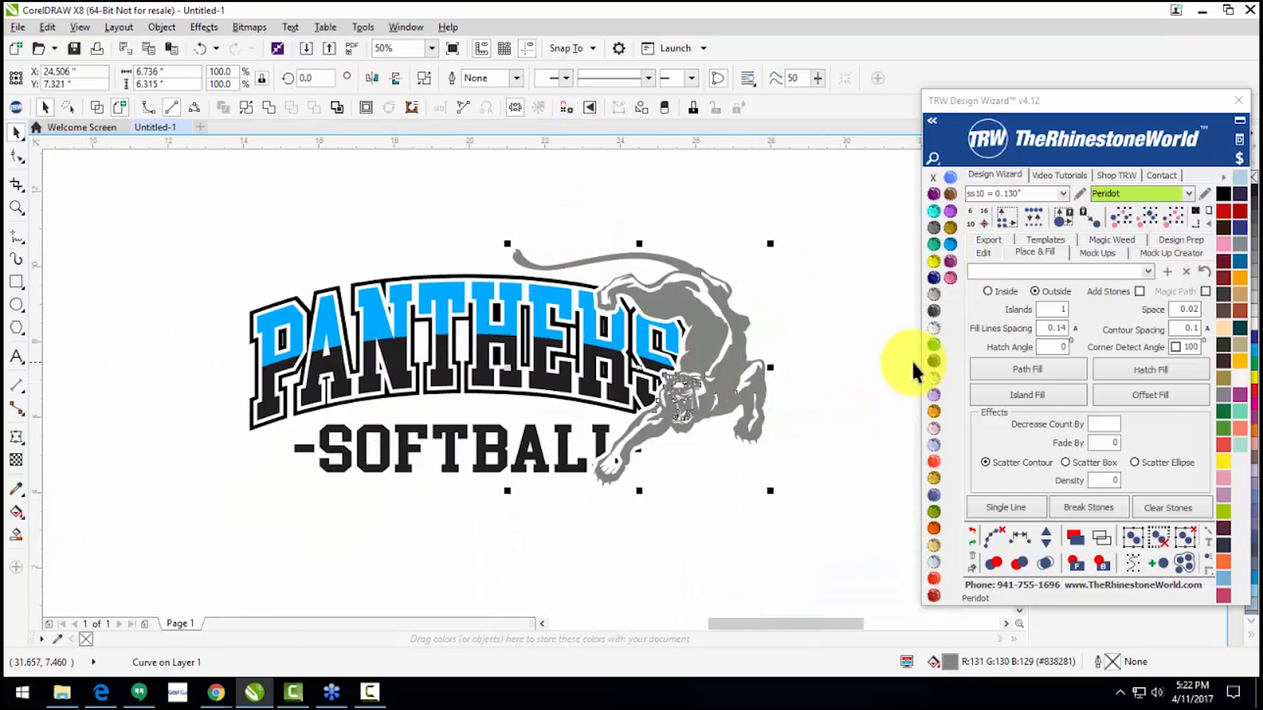
click(934, 361)
click(684, 460)
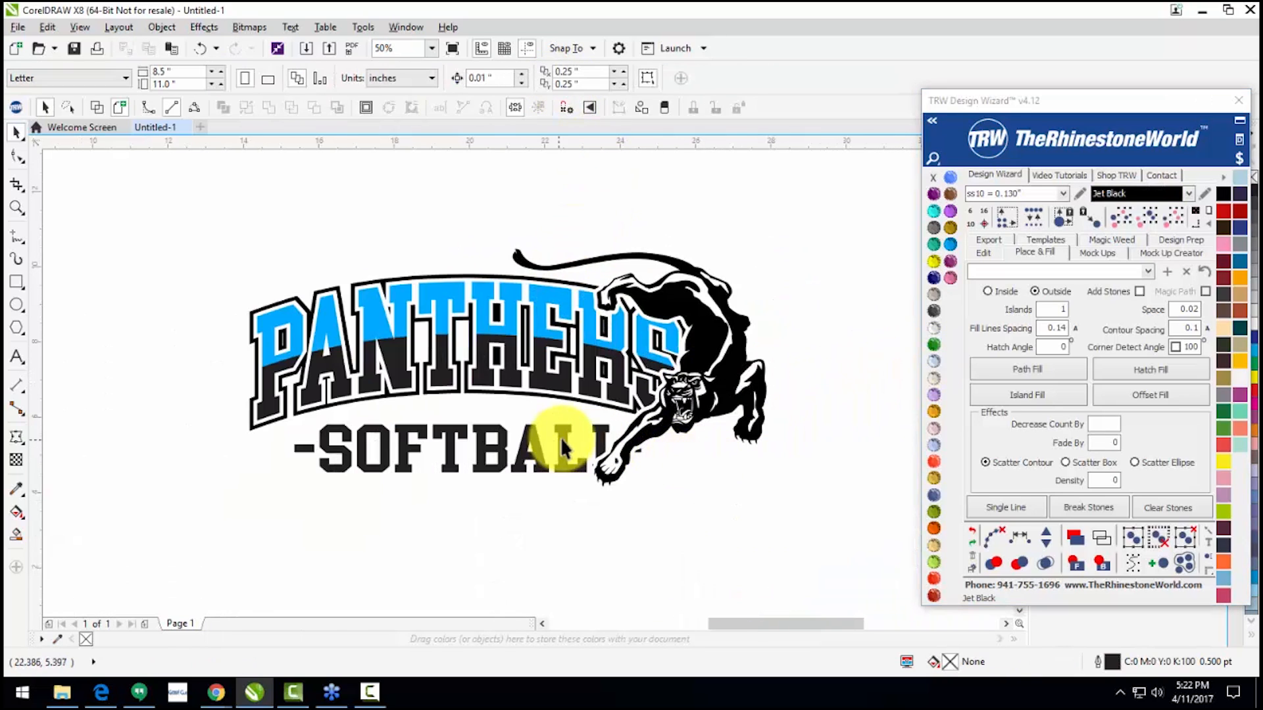
Step: Ungroup the lettering and fill the blue upper part of PANTHERS with Ruby Maroon
click(530, 451)
click(541, 79)
click(504, 184)
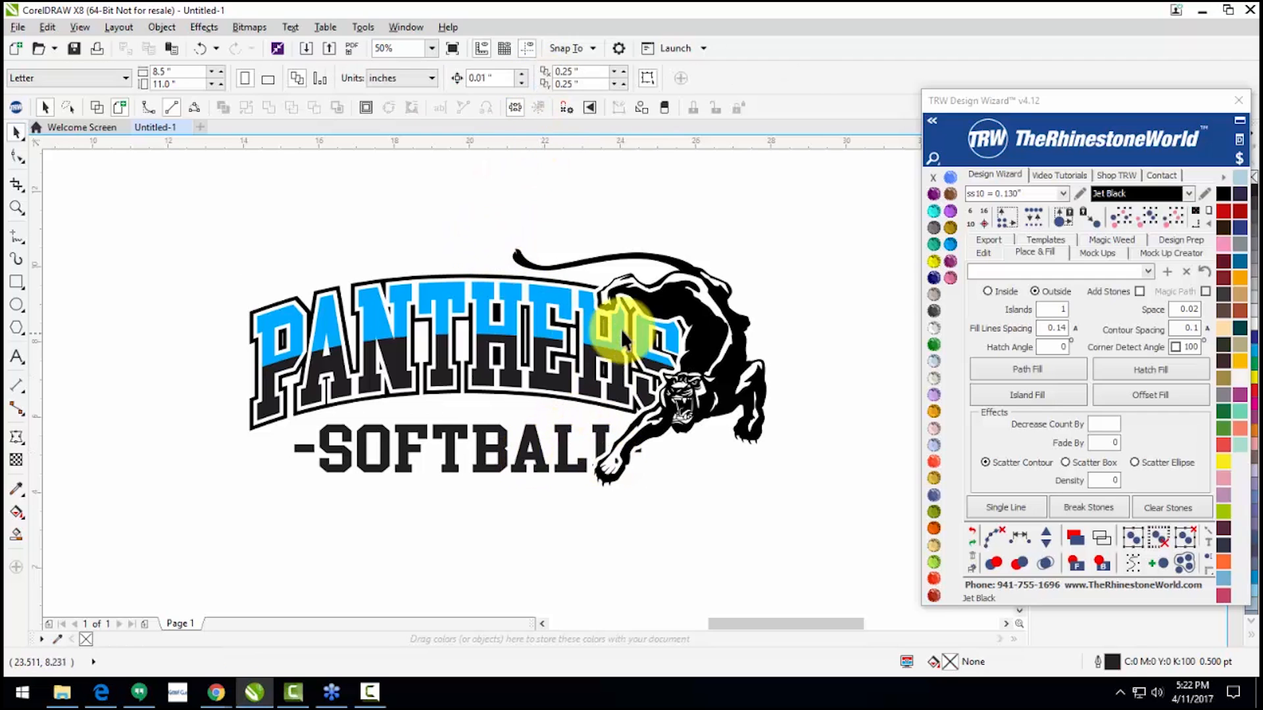
scroll(626, 318, up, 2)
click(617, 322)
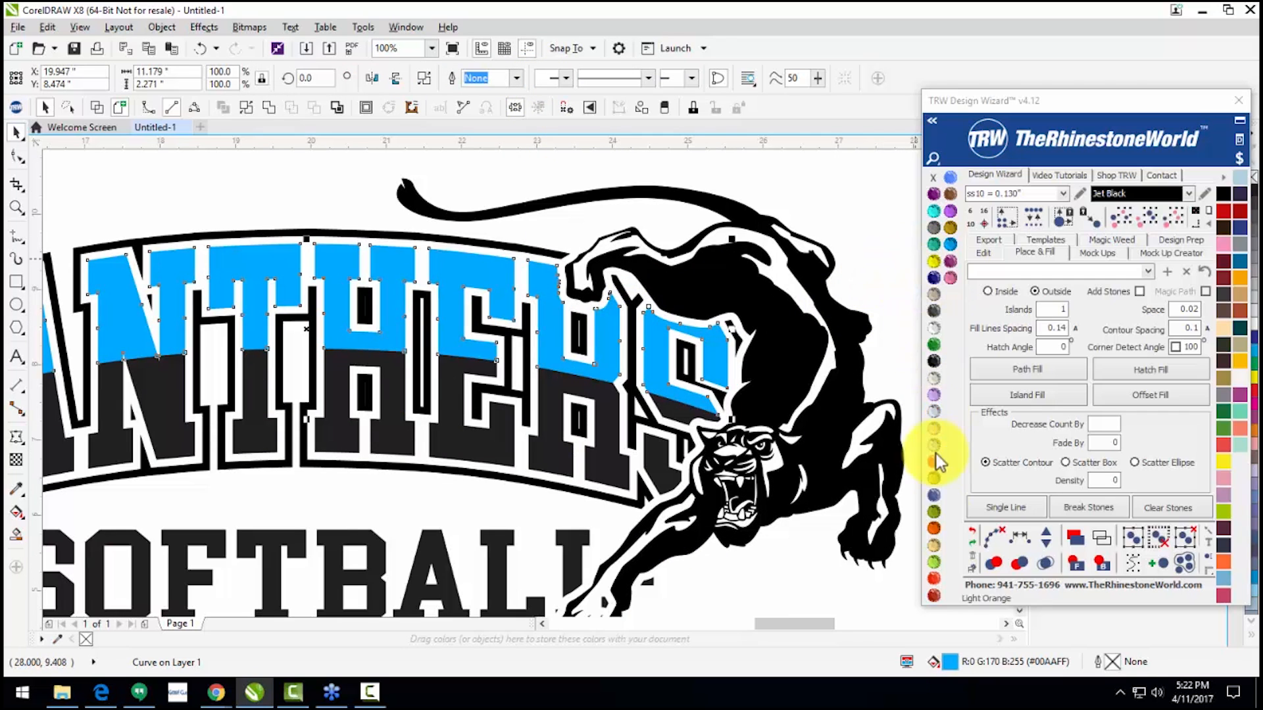
click(933, 593)
scroll(663, 480, down, 2)
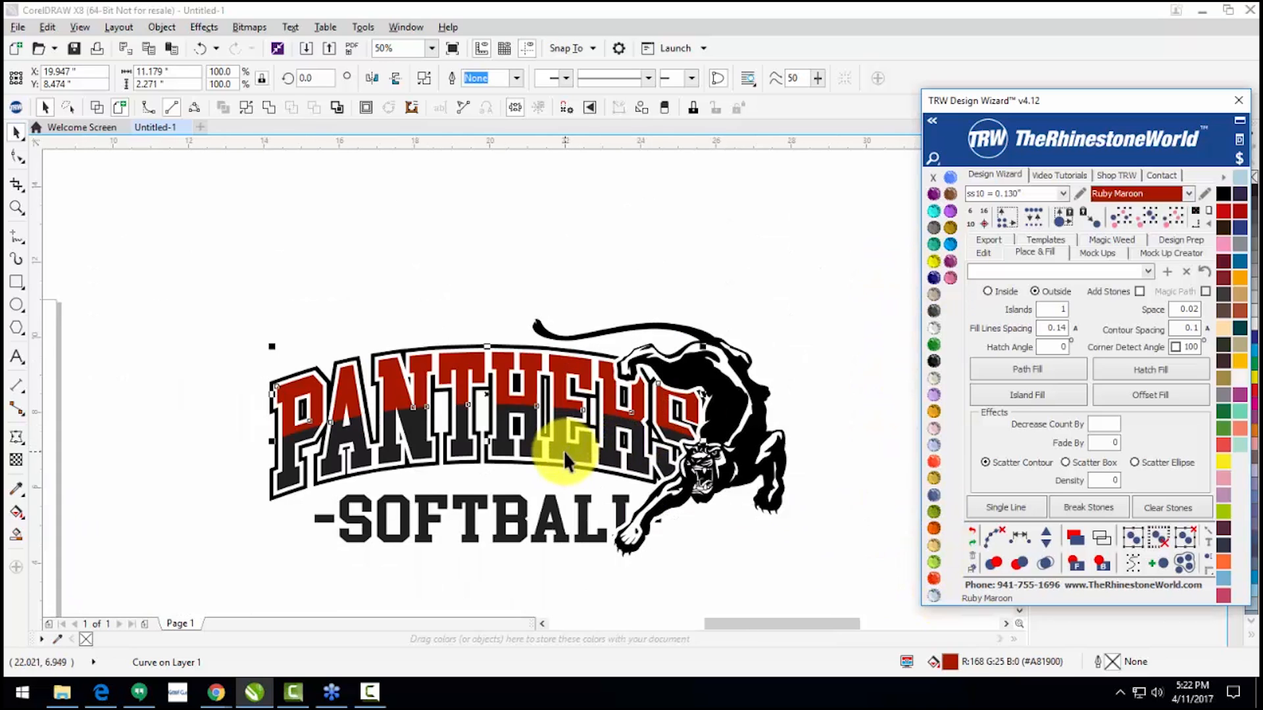
Step: Fill the black lower part of PANTHERS and the -SOFTBALL- text with Topaz
click(563, 451)
click(934, 254)
click(567, 291)
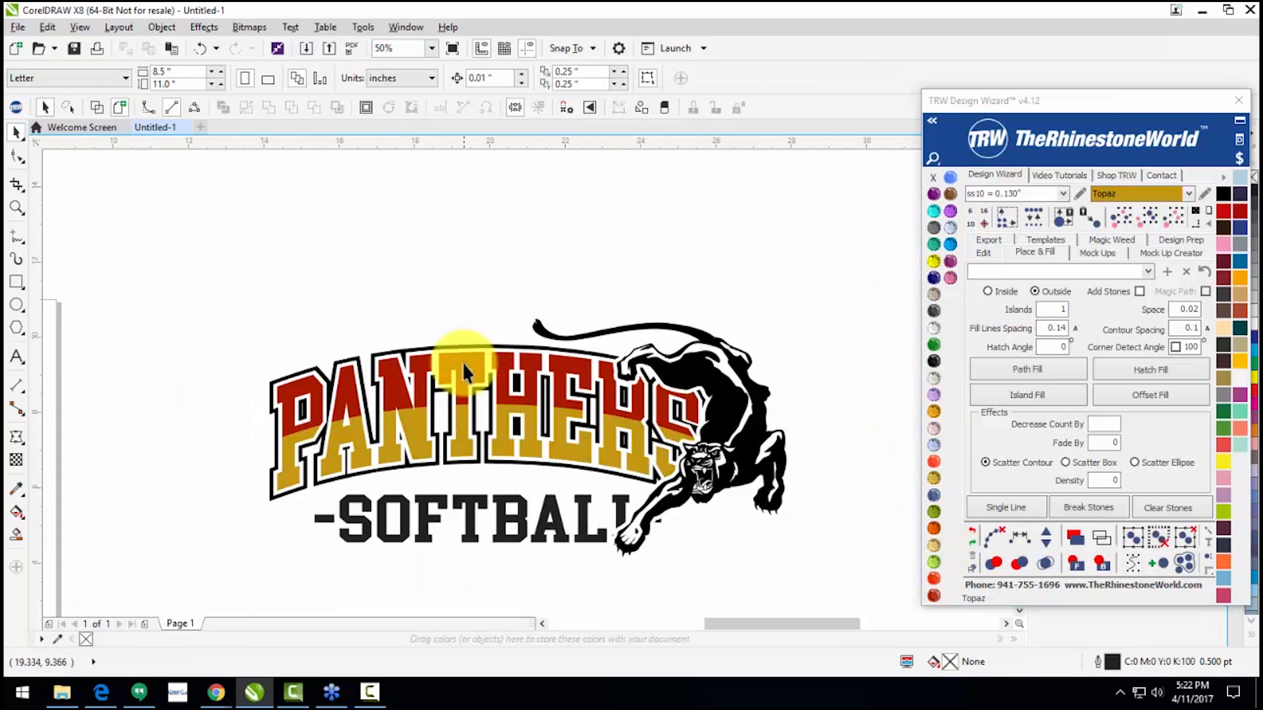
click(498, 520)
click(1120, 194)
click(878, 202)
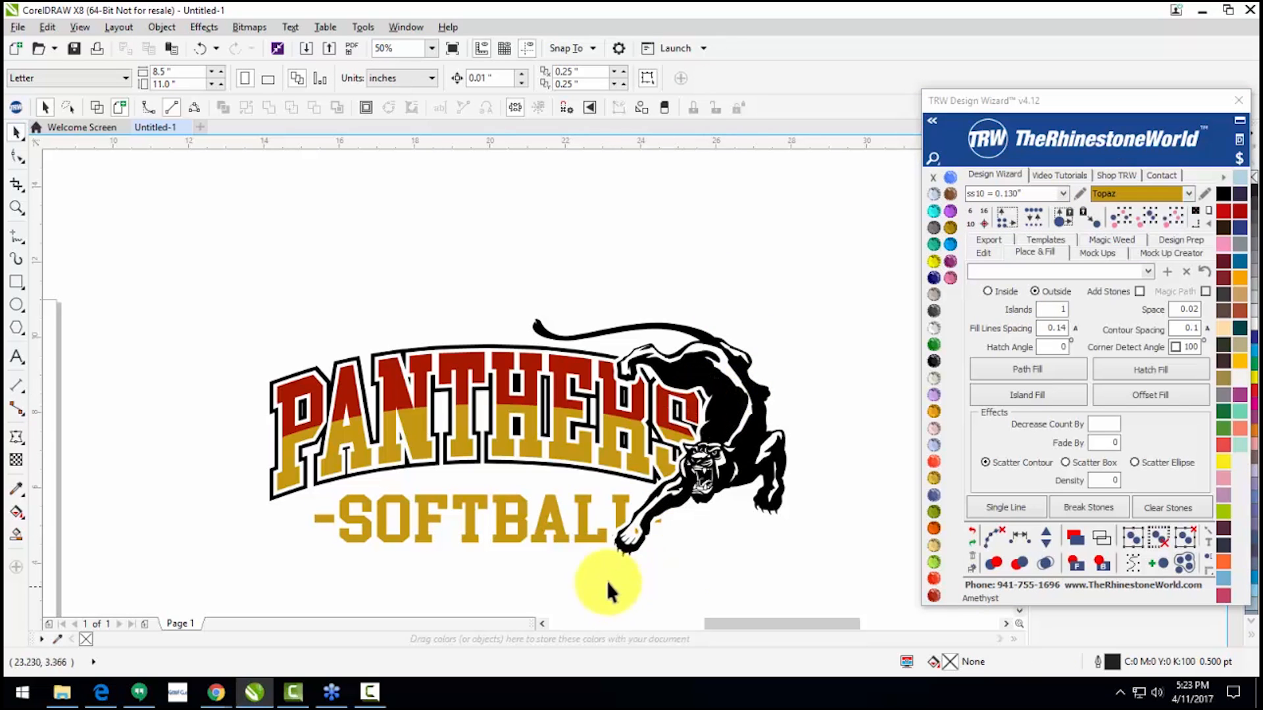
Step: Delete the nodes of the stray gold -SOFTBALL- fragment inside the panther's front paw
scroll(625, 545, up, 2)
scroll(579, 453, down, 2)
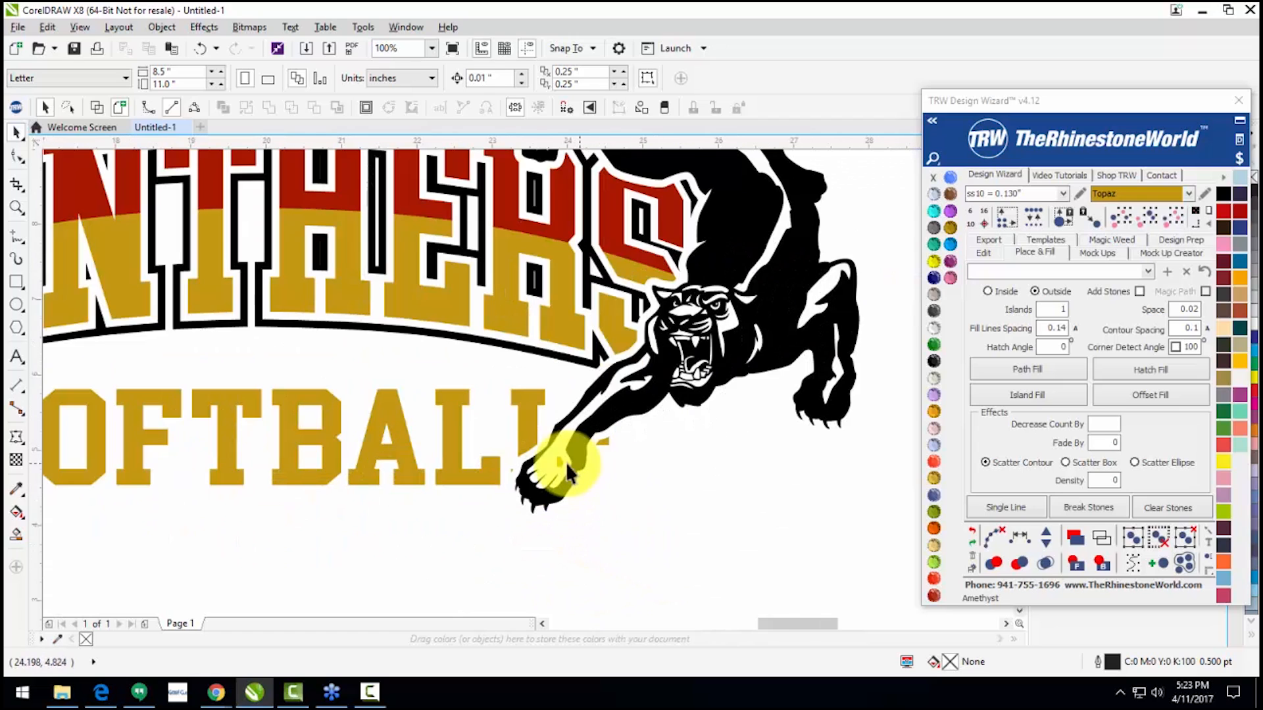
scroll(484, 444, up, 1)
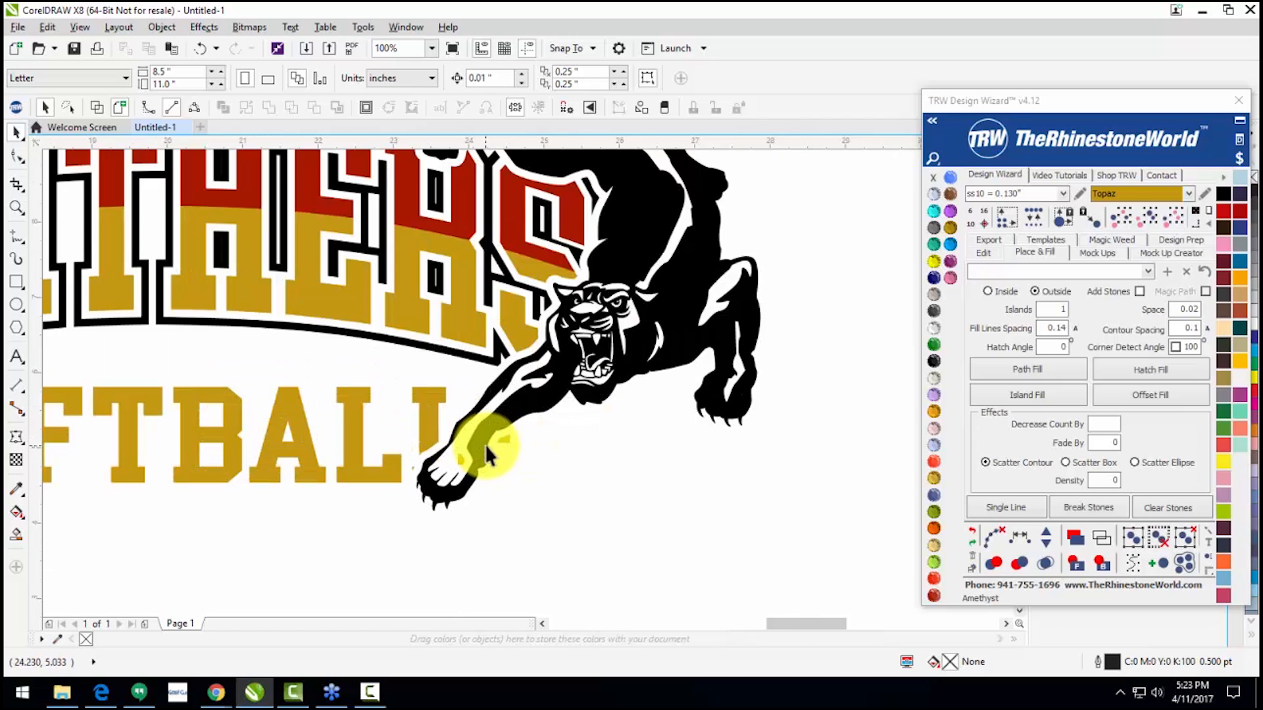
double_click(463, 456)
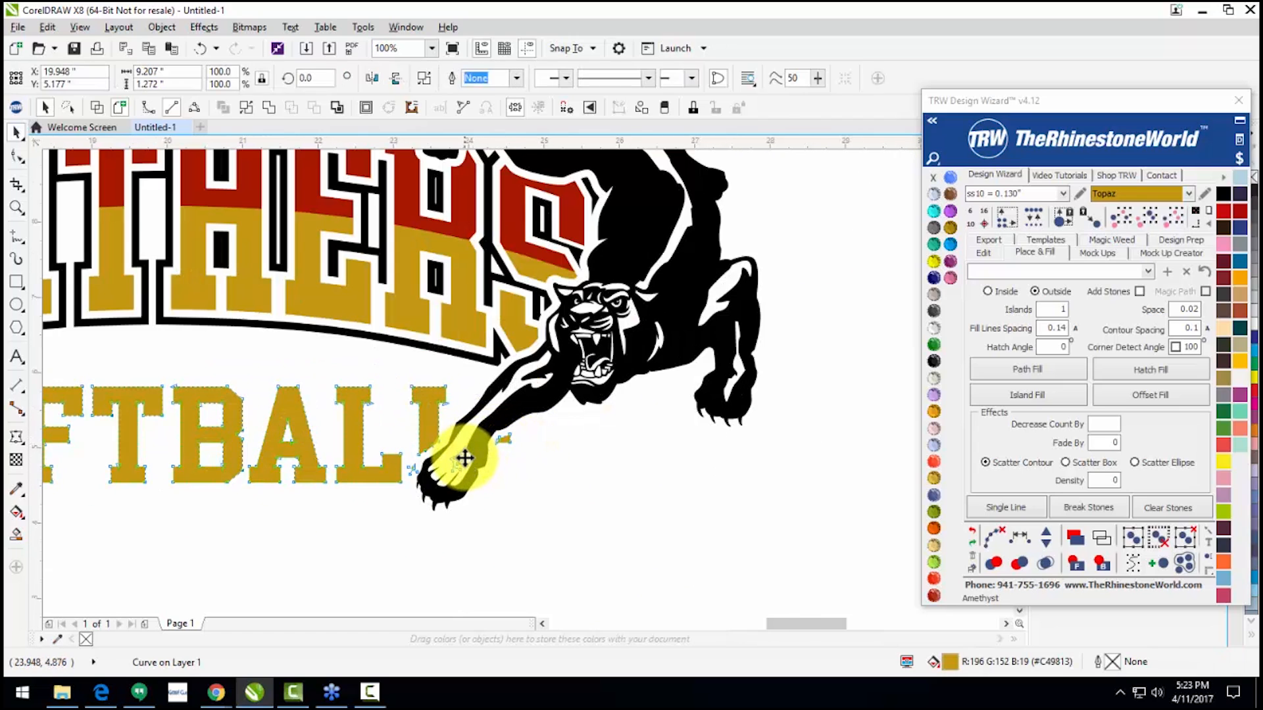
scroll(463, 454, up, 2)
drag(403, 424, 475, 518)
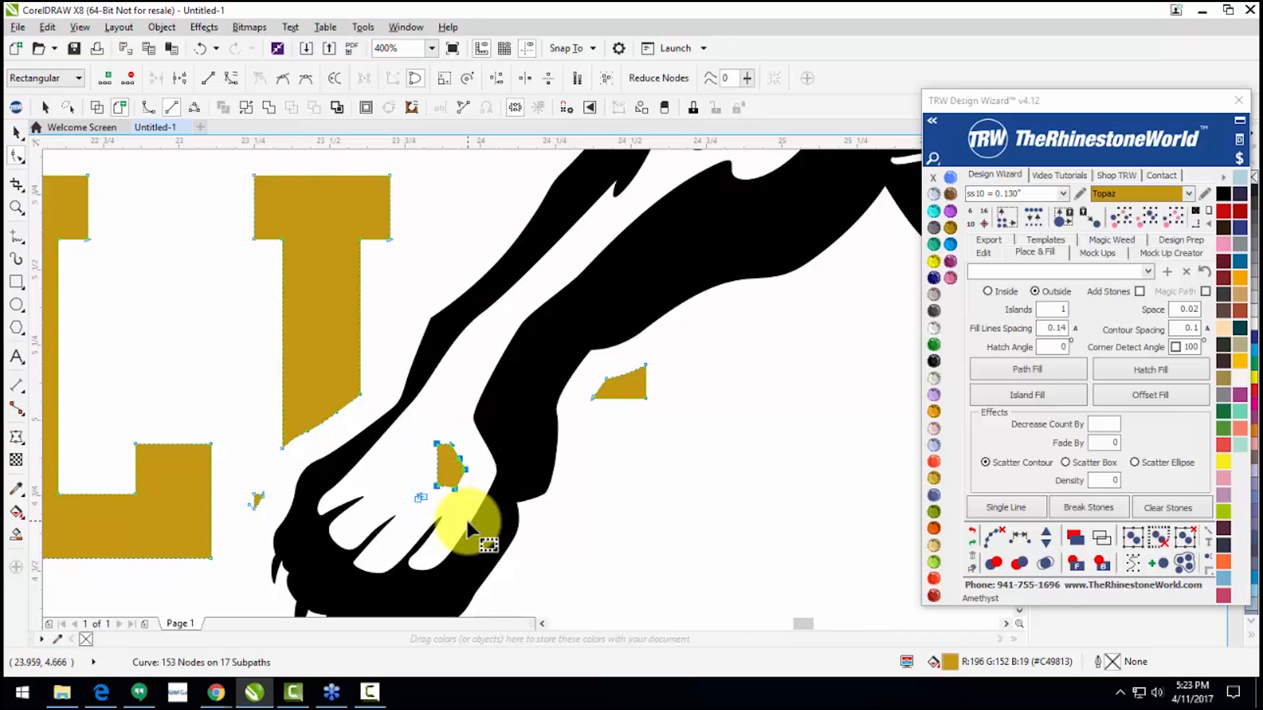
key(Delete)
scroll(542, 398, down, 2)
key(space)
click(577, 423)
Step: Delete the nodes of the tiny gold fragment between the last L of -SOFTBALL- and the paw
scroll(446, 395, up, 1)
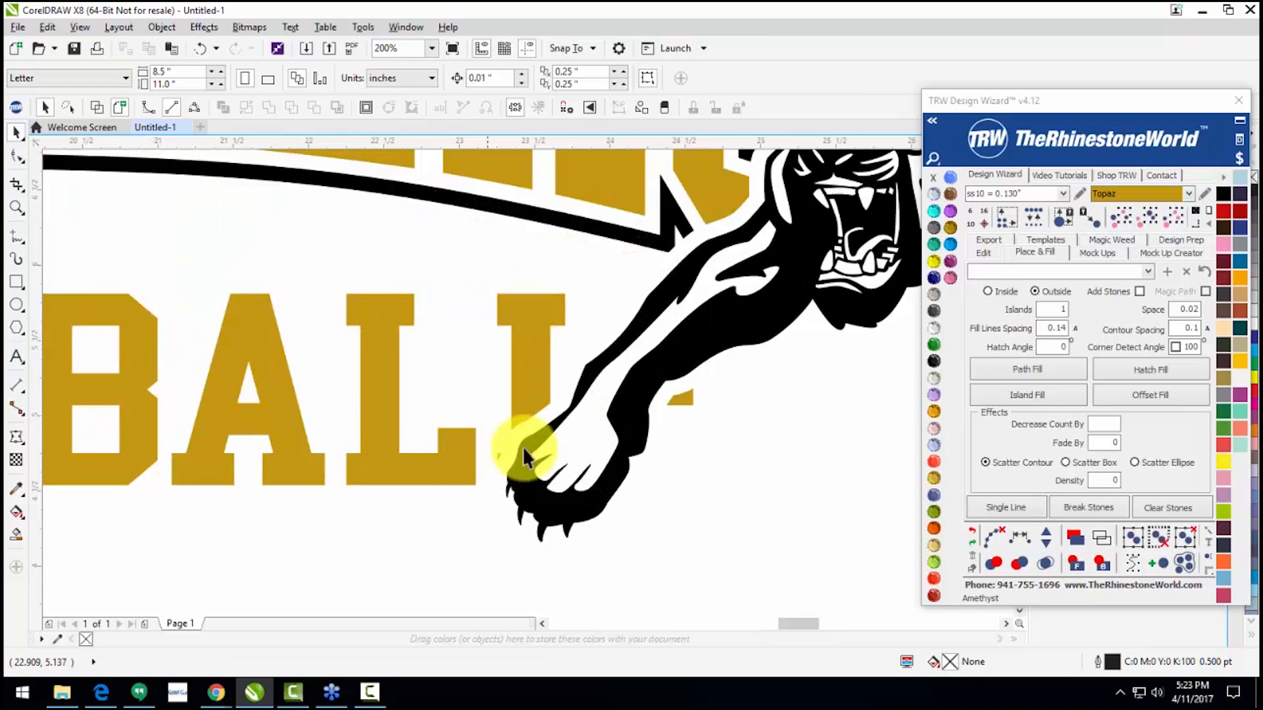
scroll(500, 458, up, 2)
double_click(491, 443)
drag(461, 396, 554, 522)
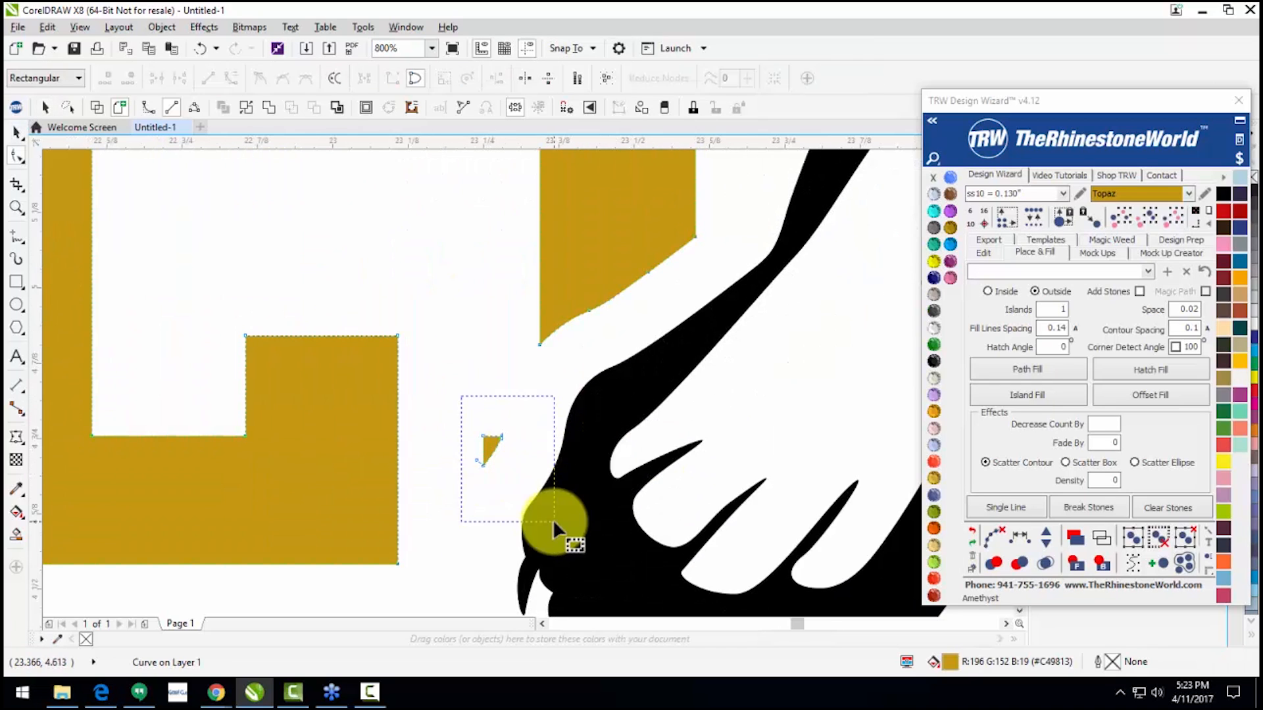
key(Delete)
scroll(563, 508, down, 4)
key(space)
click(642, 517)
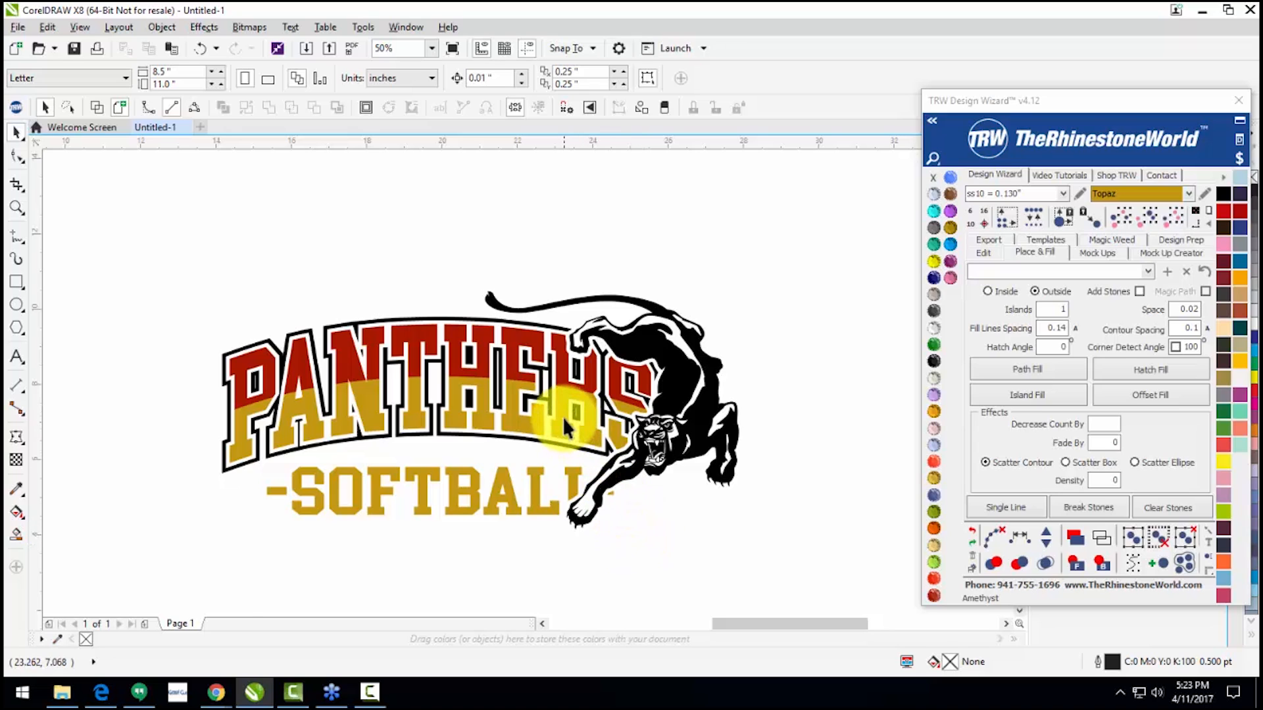
Step: Add the artistic text PANTHERS below the softball design and enlarge it to about 15 inches wide
scroll(562, 417, down, 3)
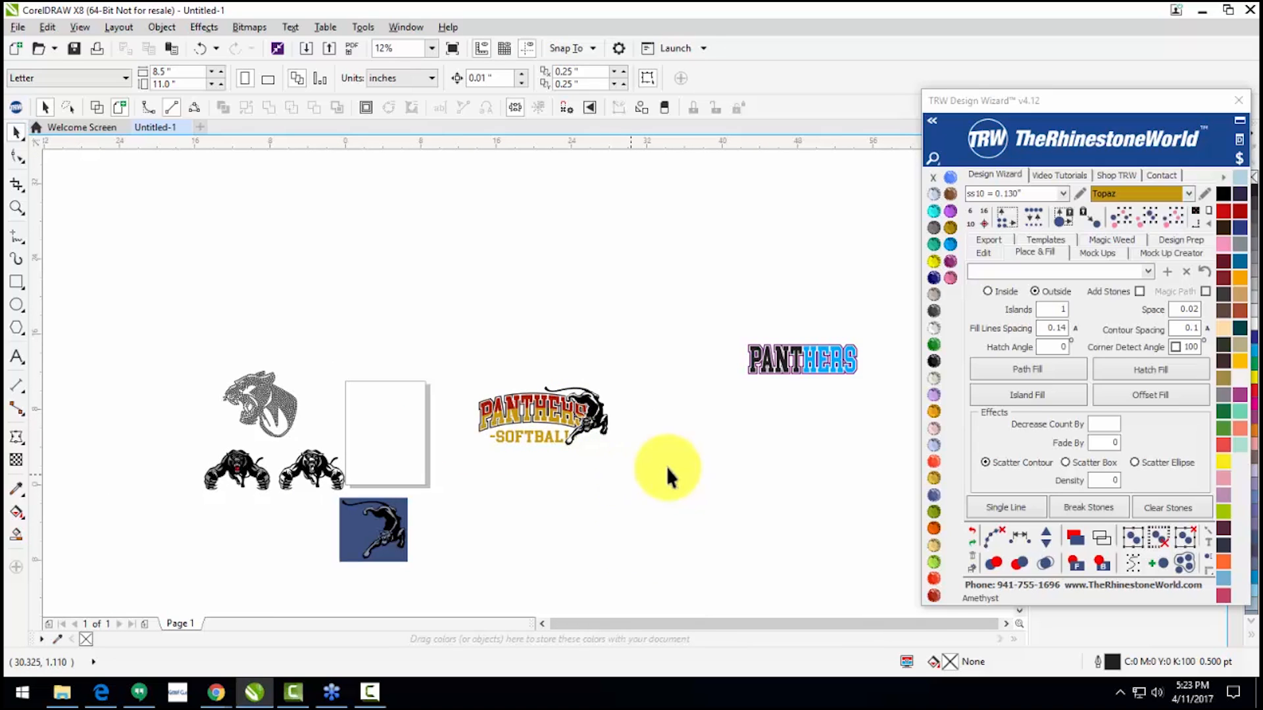
scroll(556, 448, up, 3)
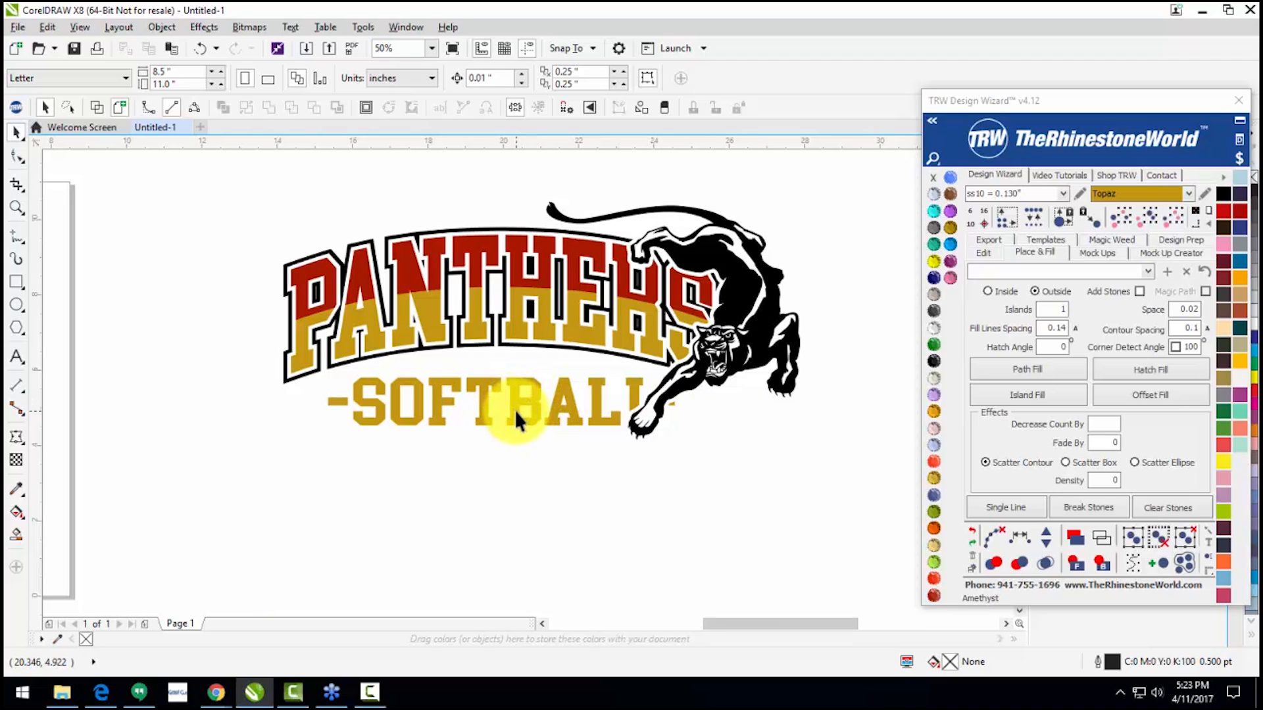
scroll(540, 390, down, 2)
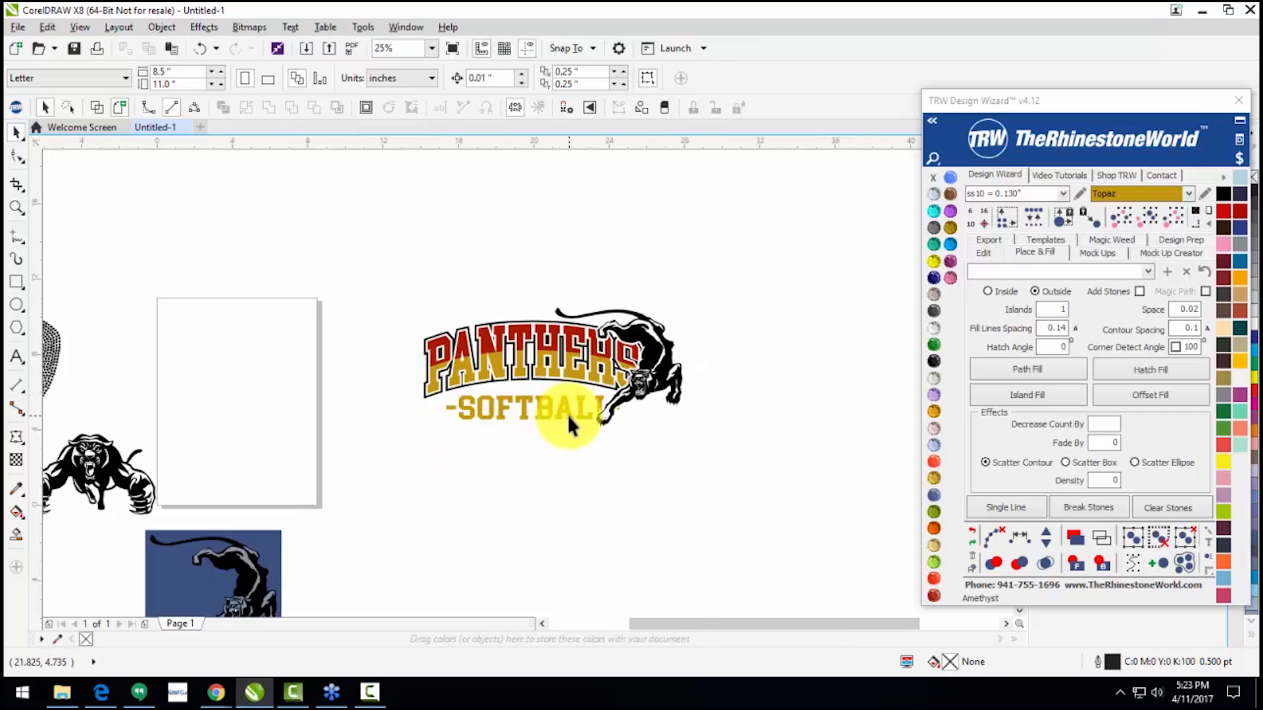
click(16, 358)
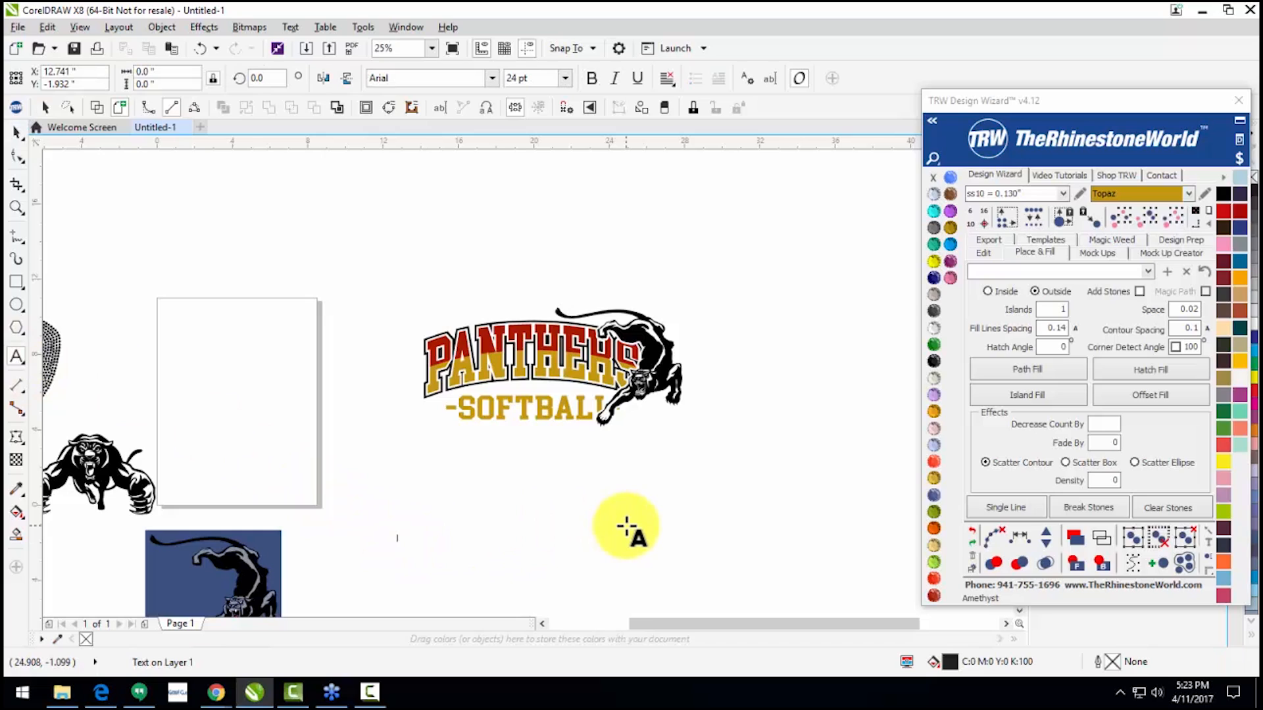
text(PANT)
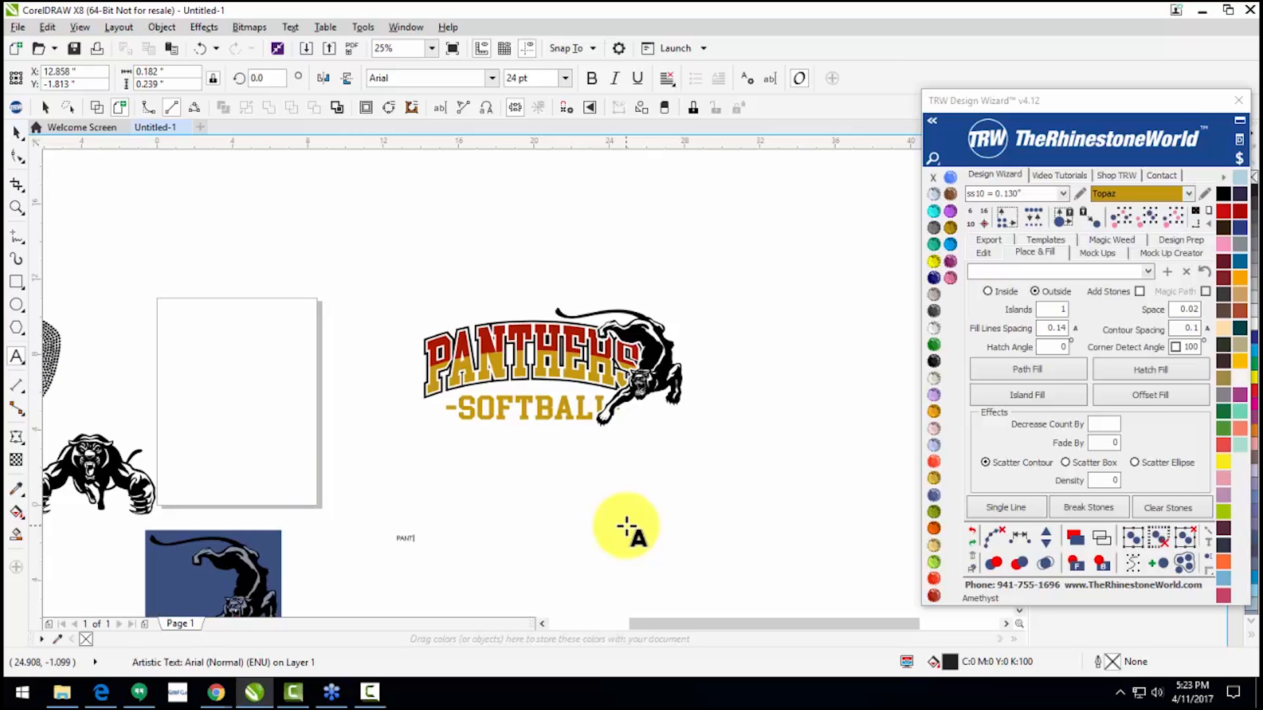
text(HERS)
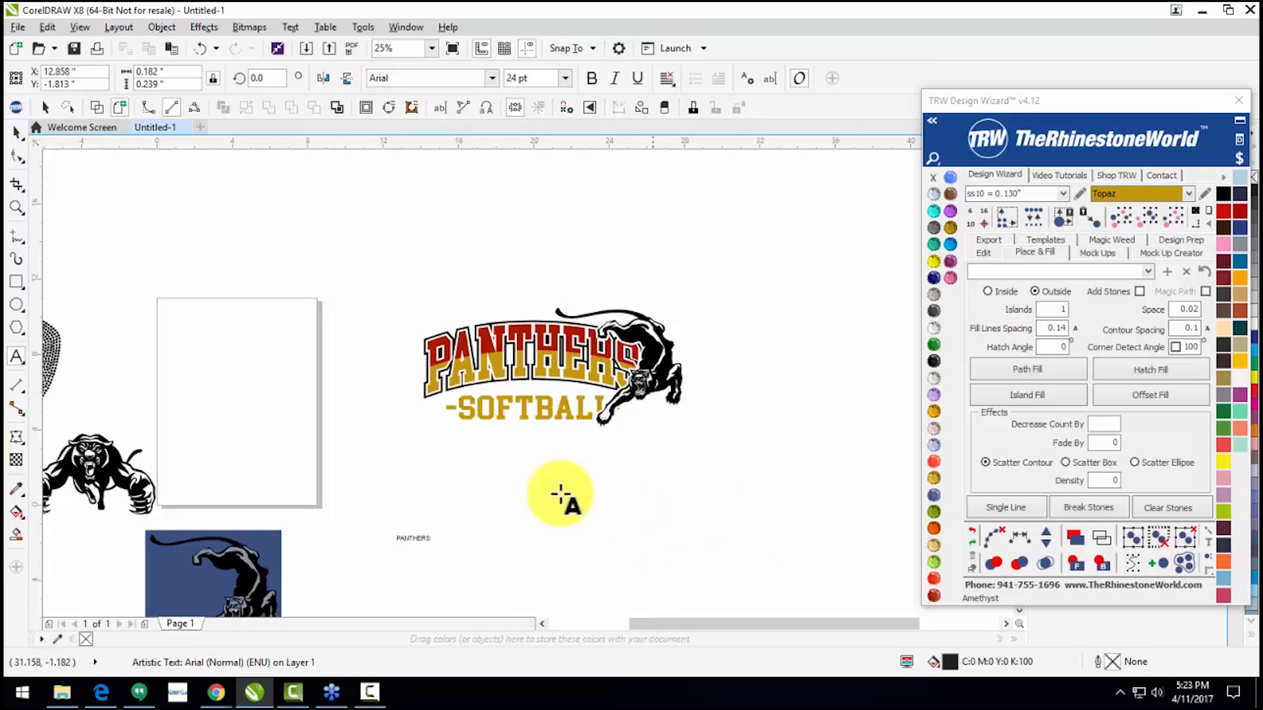
drag(434, 530, 687, 457)
click(17, 132)
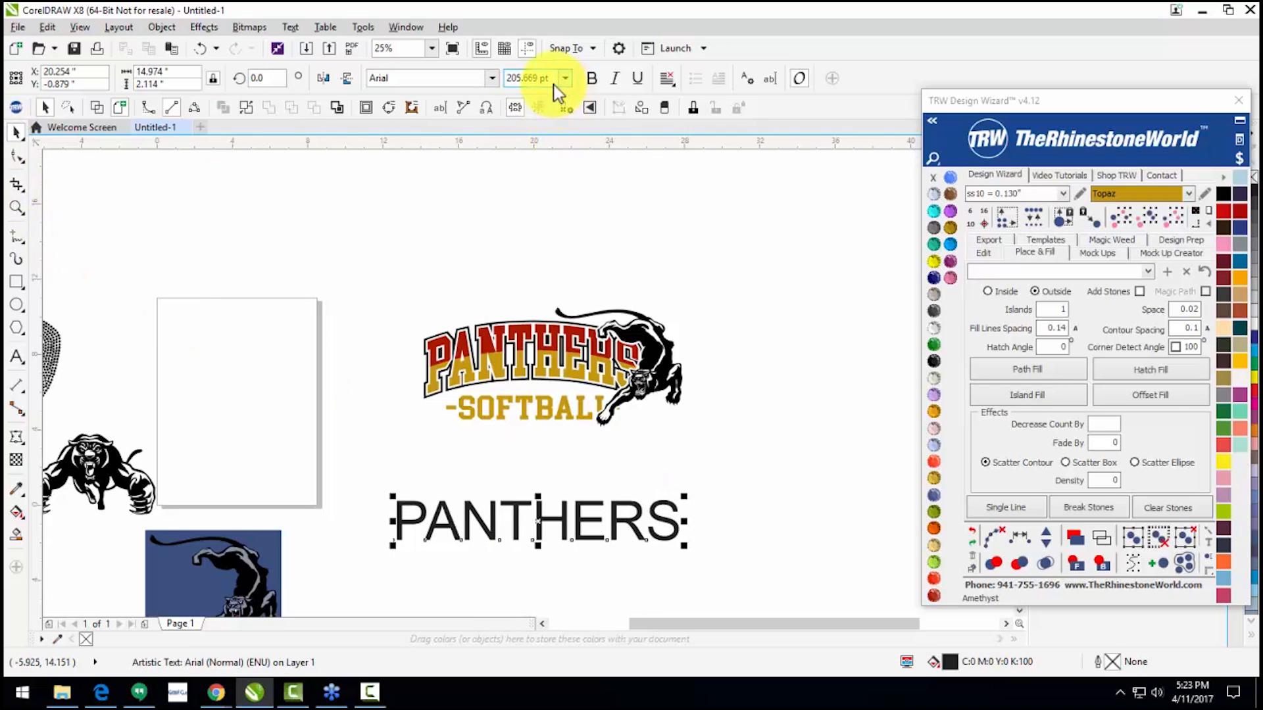
Step: Set the new PANTHERS text to College Block, centre it under the softball design and stretch it to about 2.6 inches tall
click(492, 77)
click(476, 130)
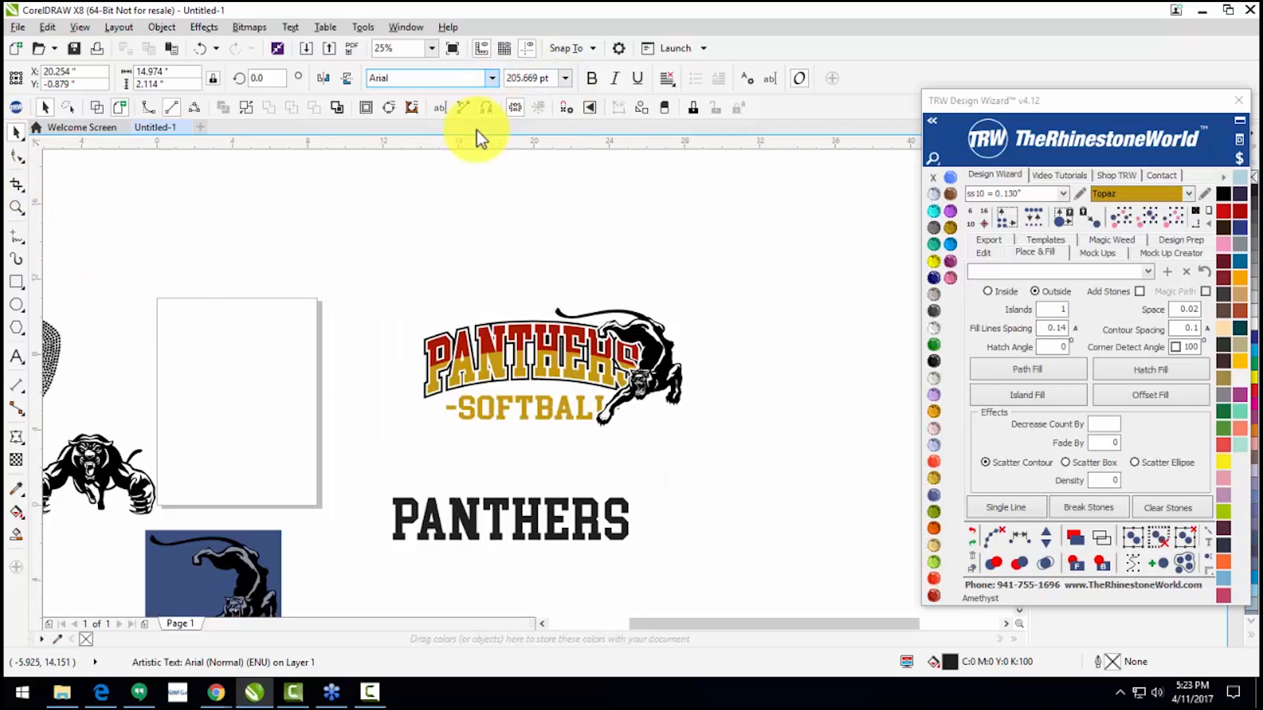
drag(494, 514, 539, 486)
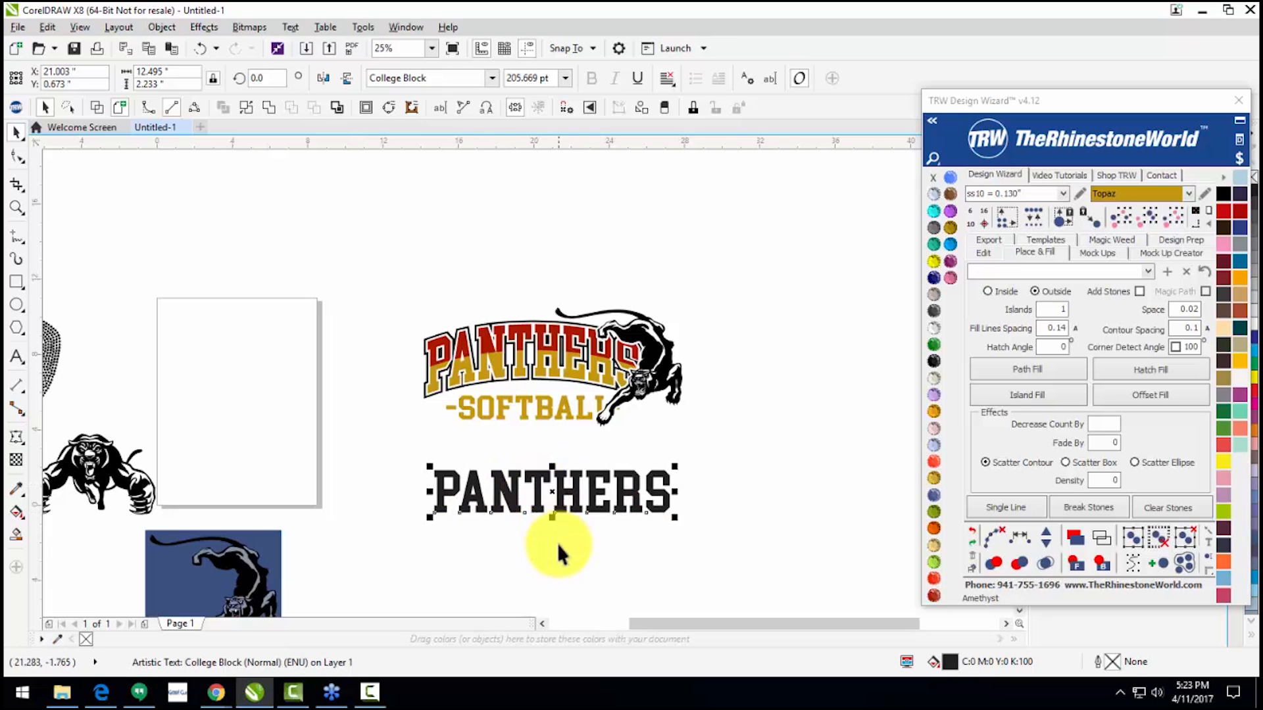
scroll(567, 529, up, 1)
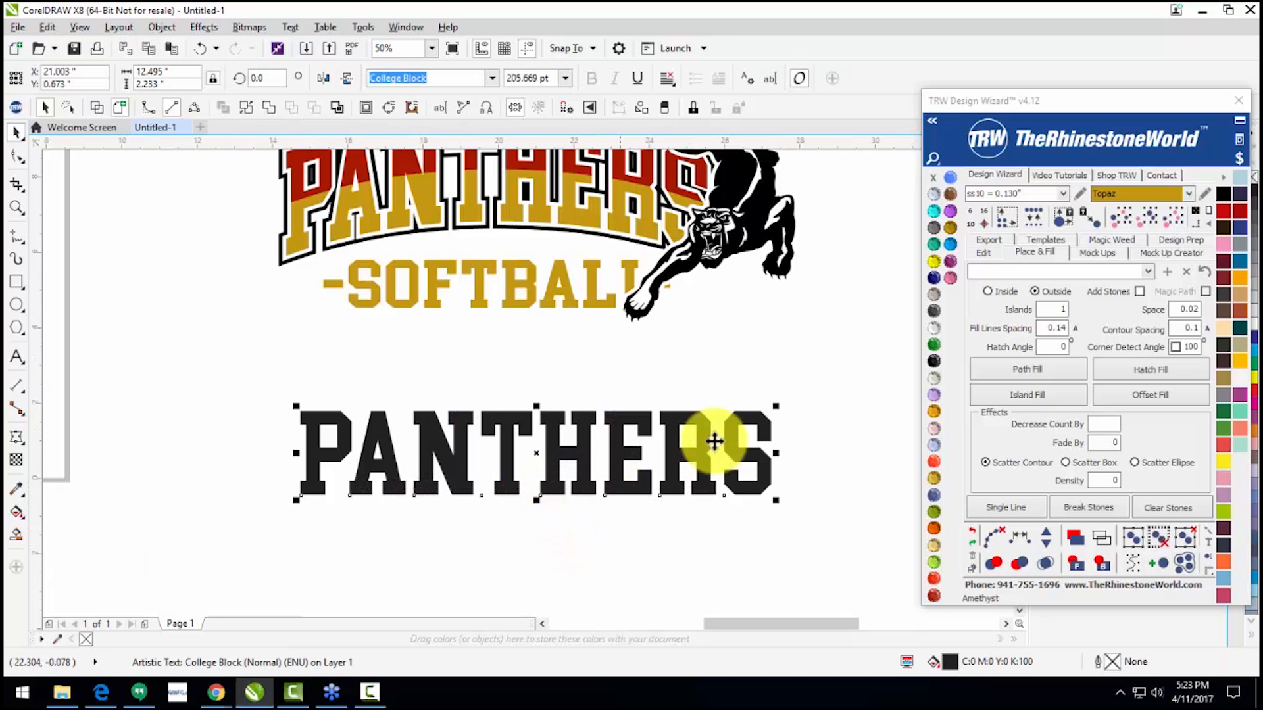
drag(537, 500, 537, 515)
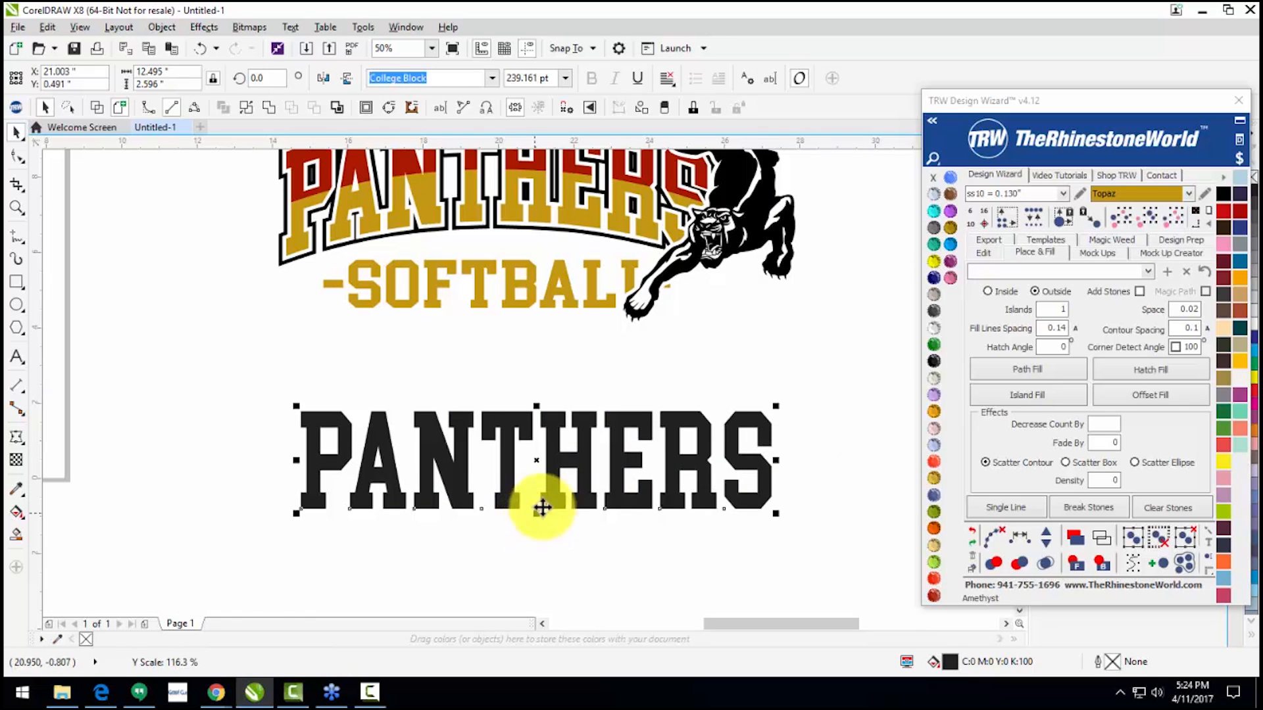
Step: Break the new PANTHERS text into separate letters with TRW Design Wizard's Break Artistic Text function
click(931, 120)
drag(976, 100, 1032, 85)
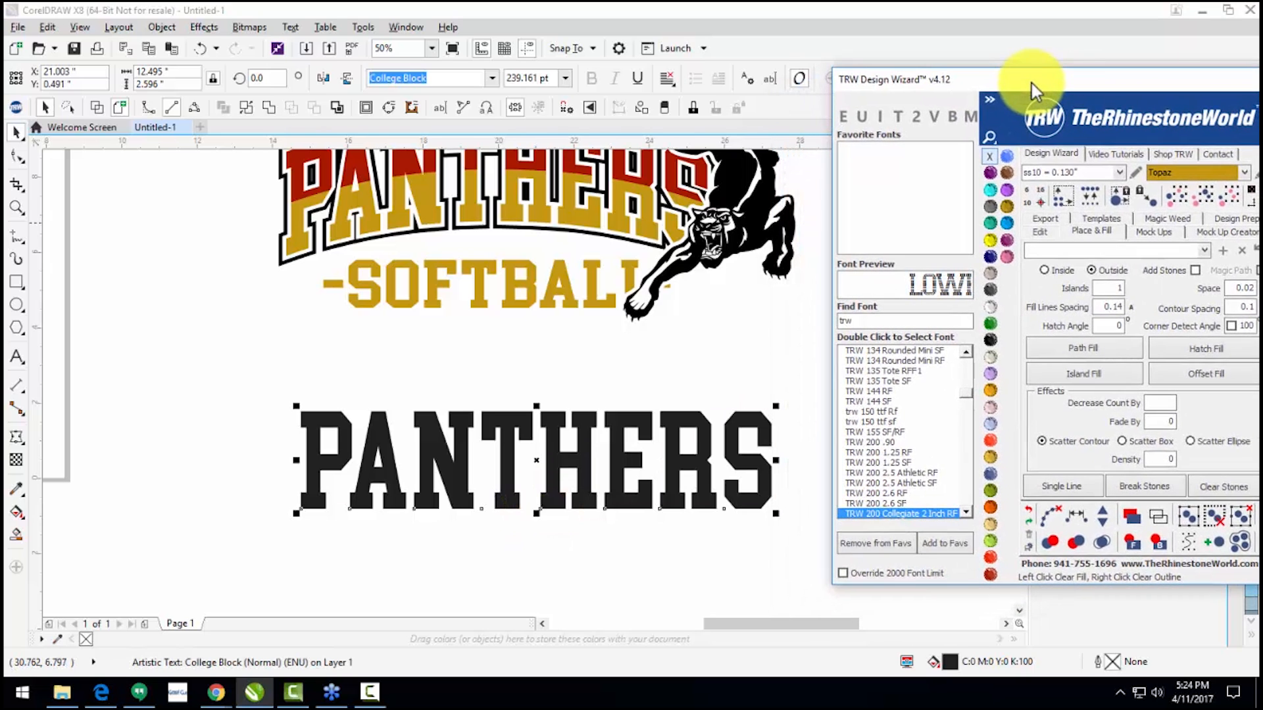
click(950, 121)
click(443, 356)
Step: Try moving the P, the A and another letter individually out of the word, and undo the moves
drag(310, 459, 280, 454)
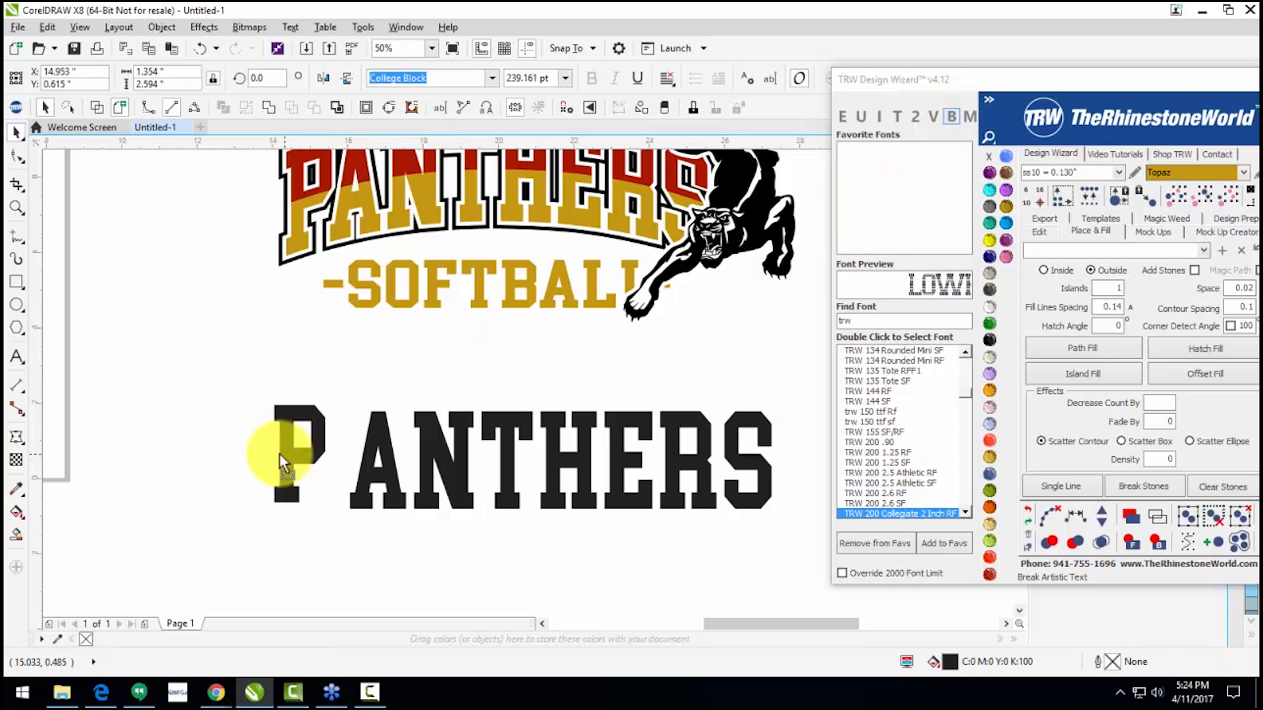
drag(361, 457, 447, 405)
drag(560, 440, 584, 456)
key(ctrl+z)
key(ctrl+z)
key(ctrl+z)
key(ctrl+z)
key(ctrl+z)
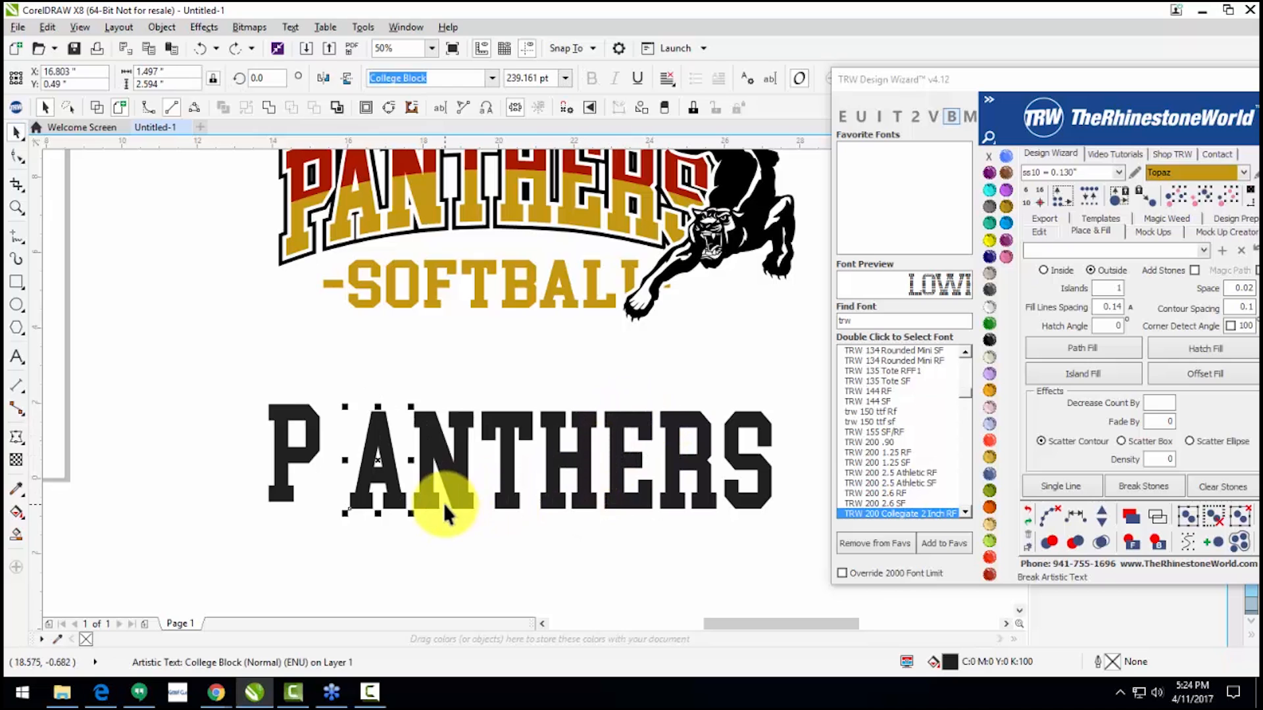
key(ctrl+z)
Step: Try replacing the separate letter A with a string of random letters, and undo the text change
click(437, 525)
double_click(375, 474)
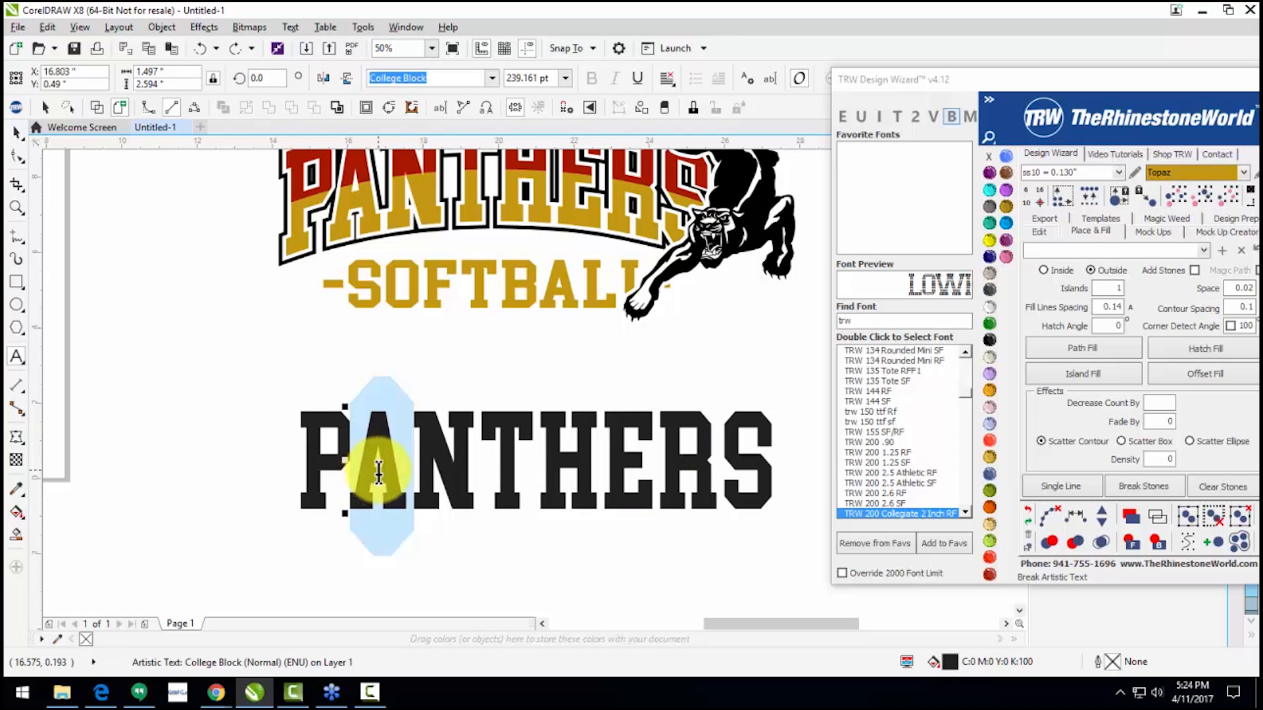
text(EADKE)
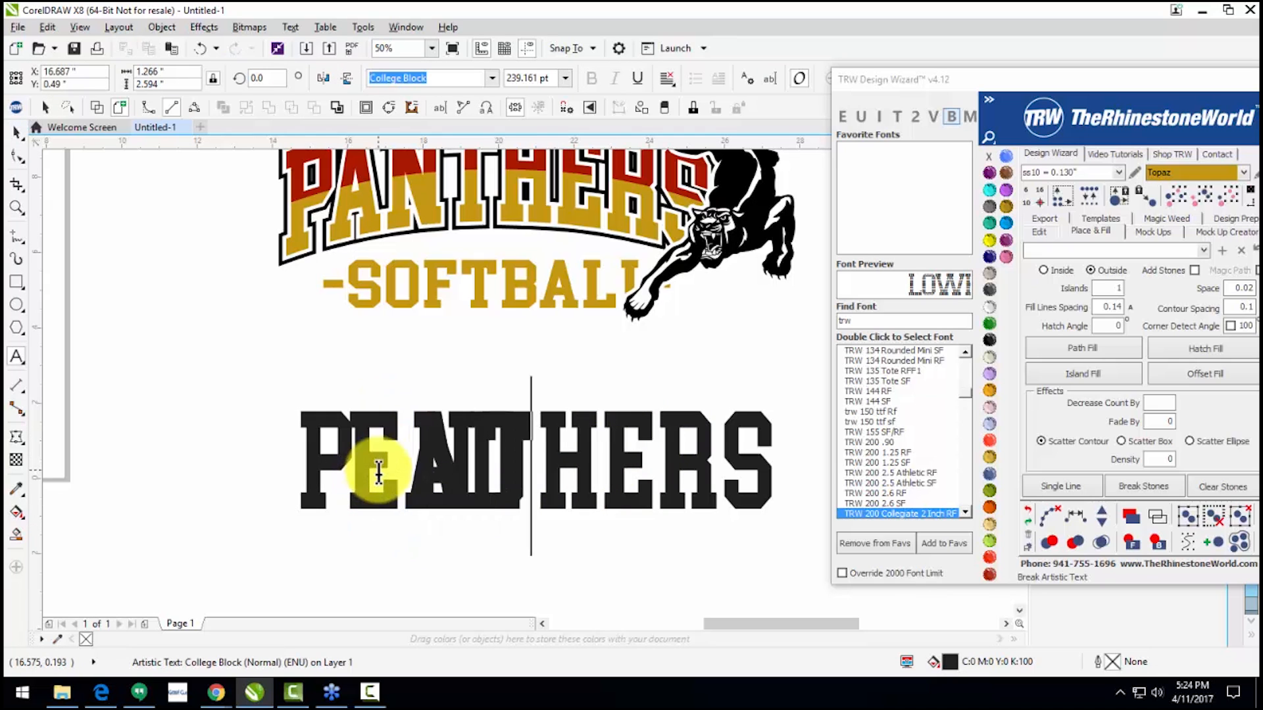
text(AJDK)
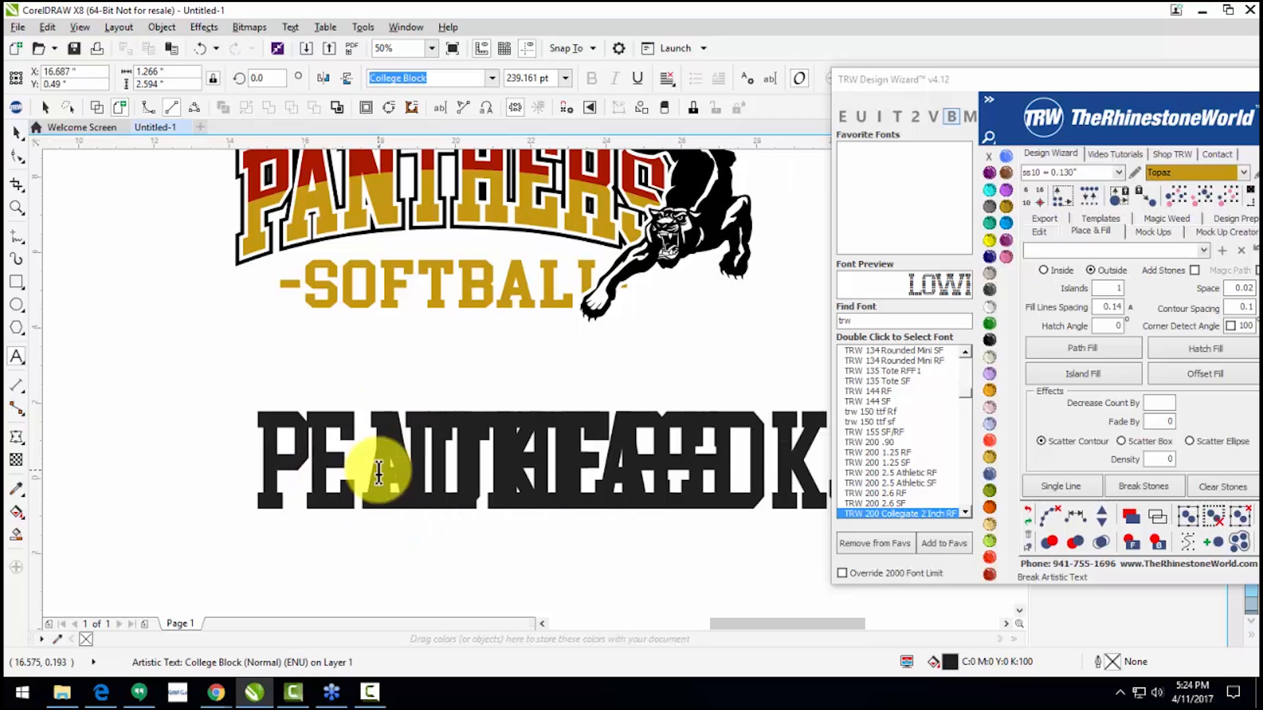
key(ctrl+z)
key(ctrl+z)
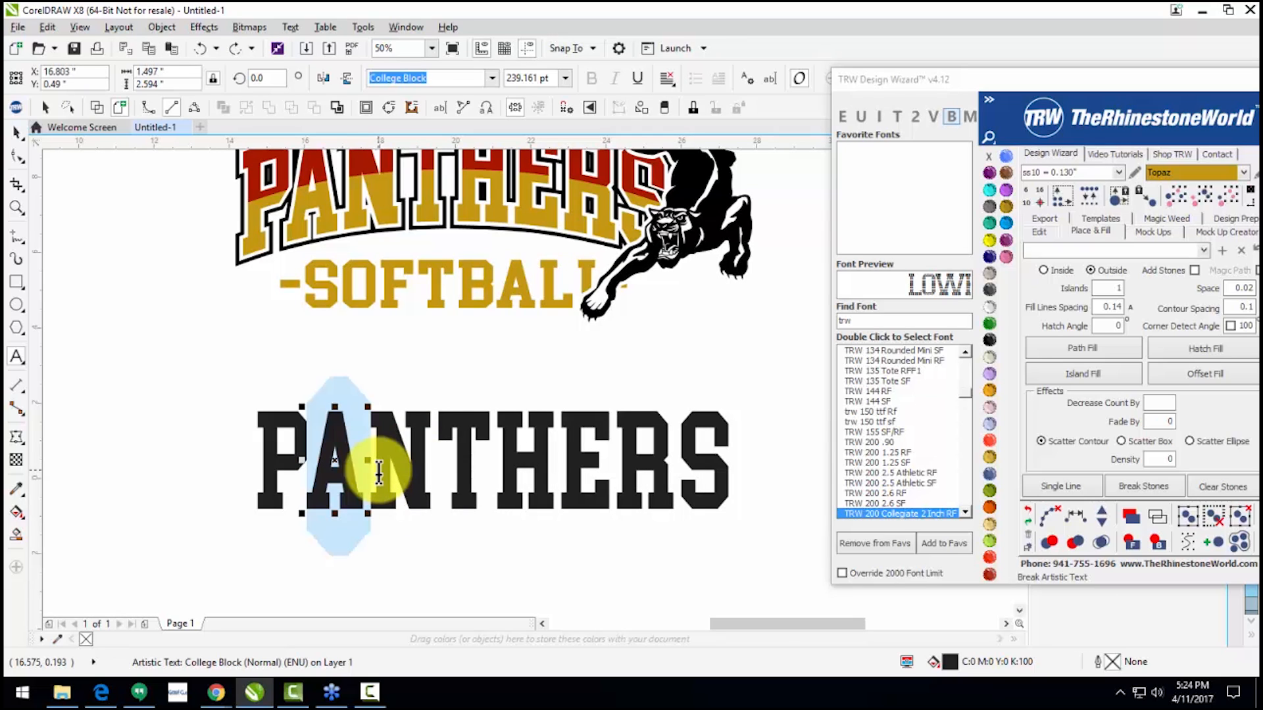
click(16, 132)
click(178, 409)
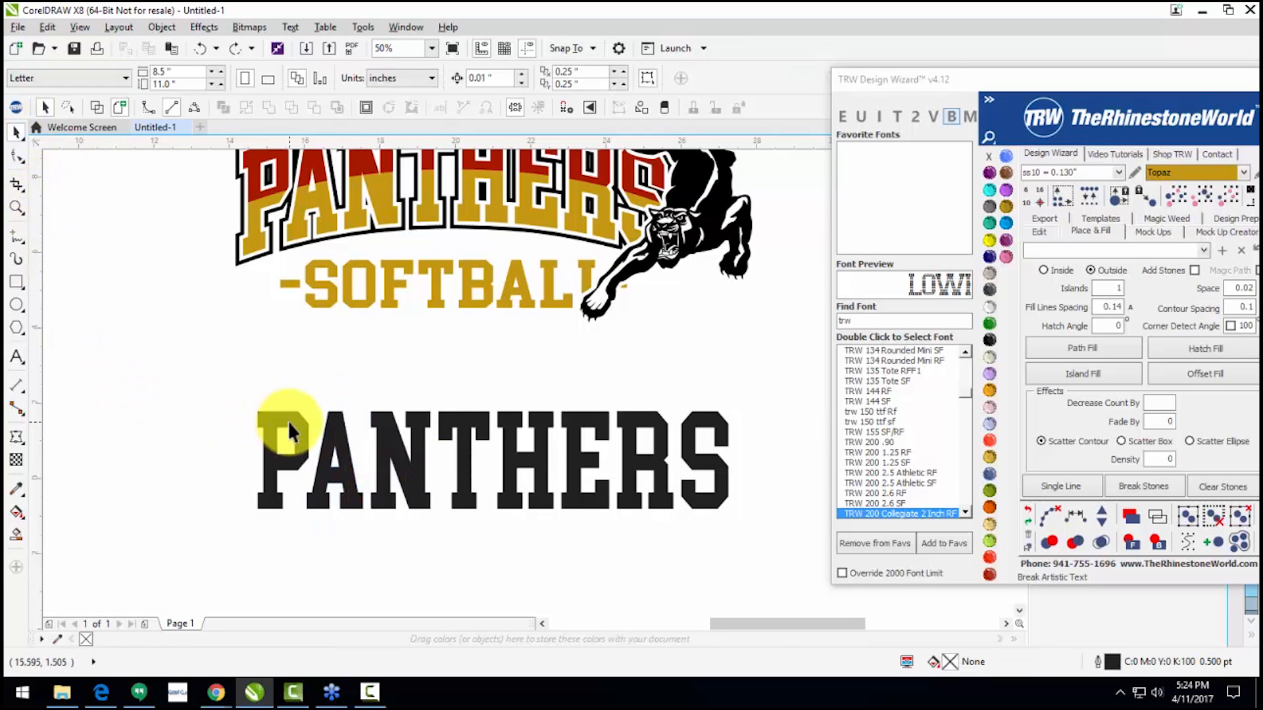
Step: Enlarge the letters P and S together from their shared centre to about 3.3 inches tall
click(293, 459)
click(717, 501)
scroll(715, 501, down, 1)
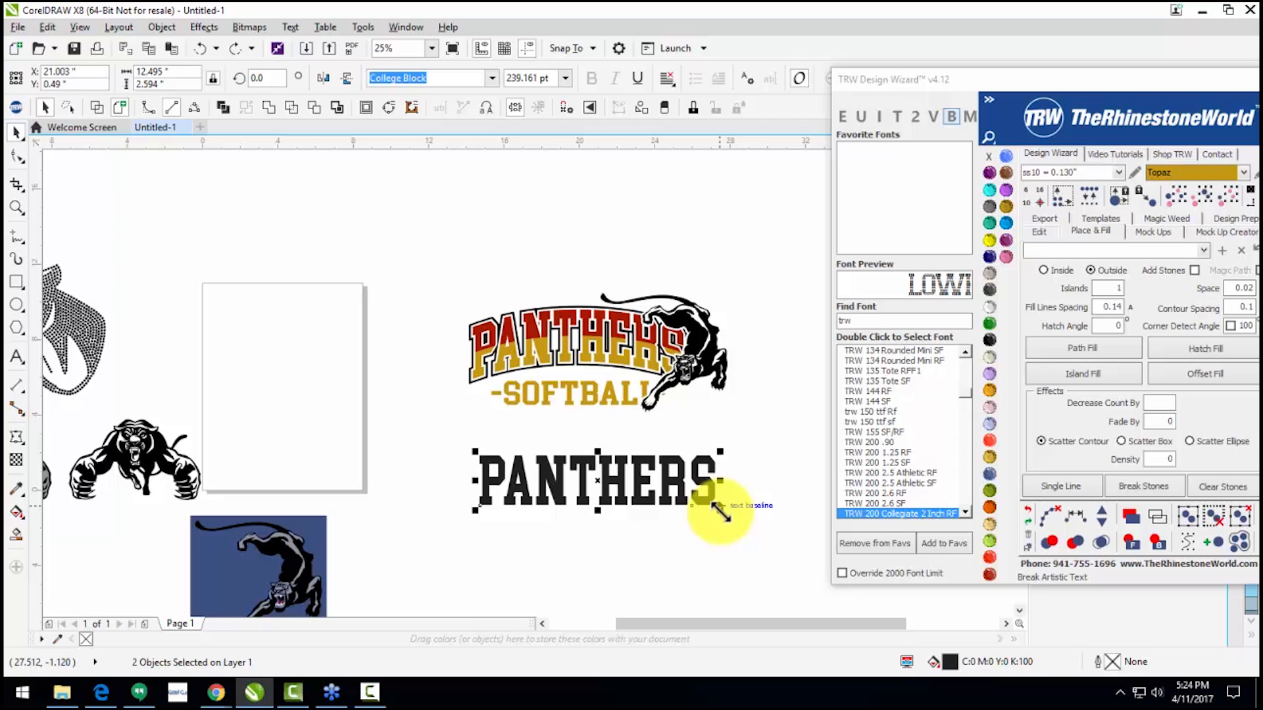
drag(720, 512, 752, 535)
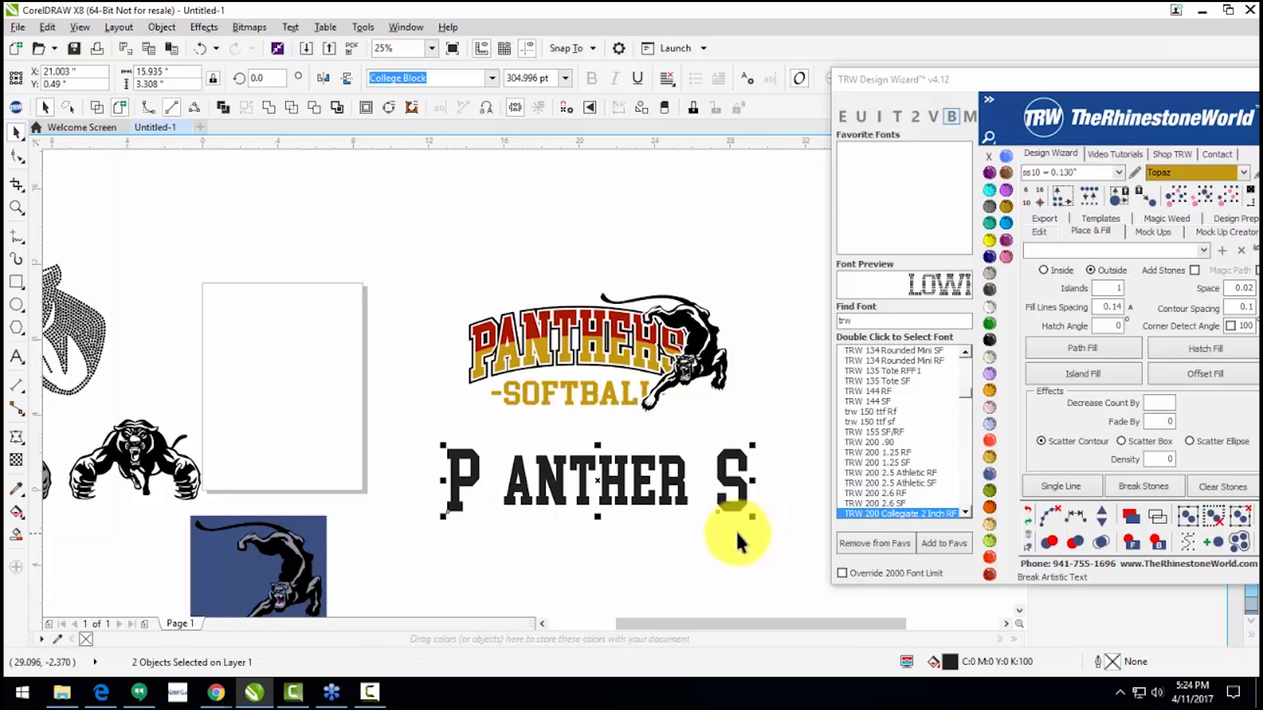
click(713, 539)
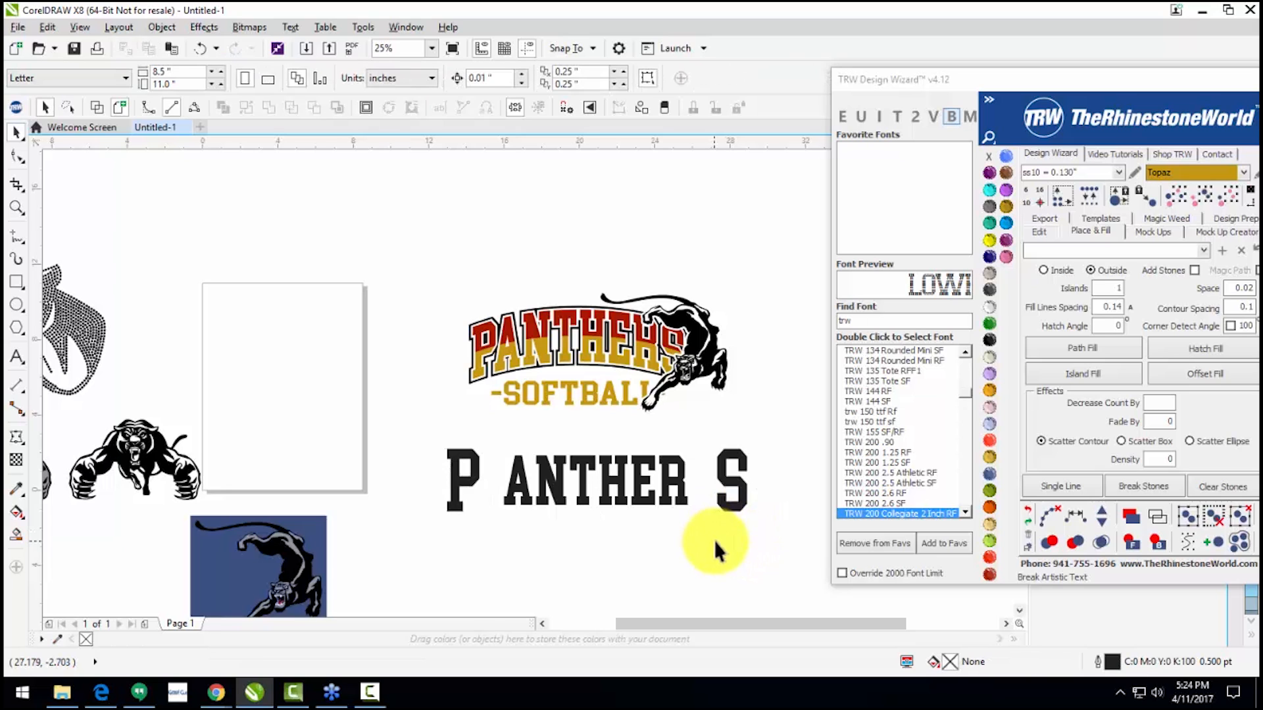
Step: Move the enlarged S and P inward to close the gaps beside the letters ANTHER
scroll(717, 509, up, 2)
click(723, 510)
drag(685, 511, 679, 513)
drag(180, 493, 224, 495)
click(482, 540)
scroll(482, 540, down, 1)
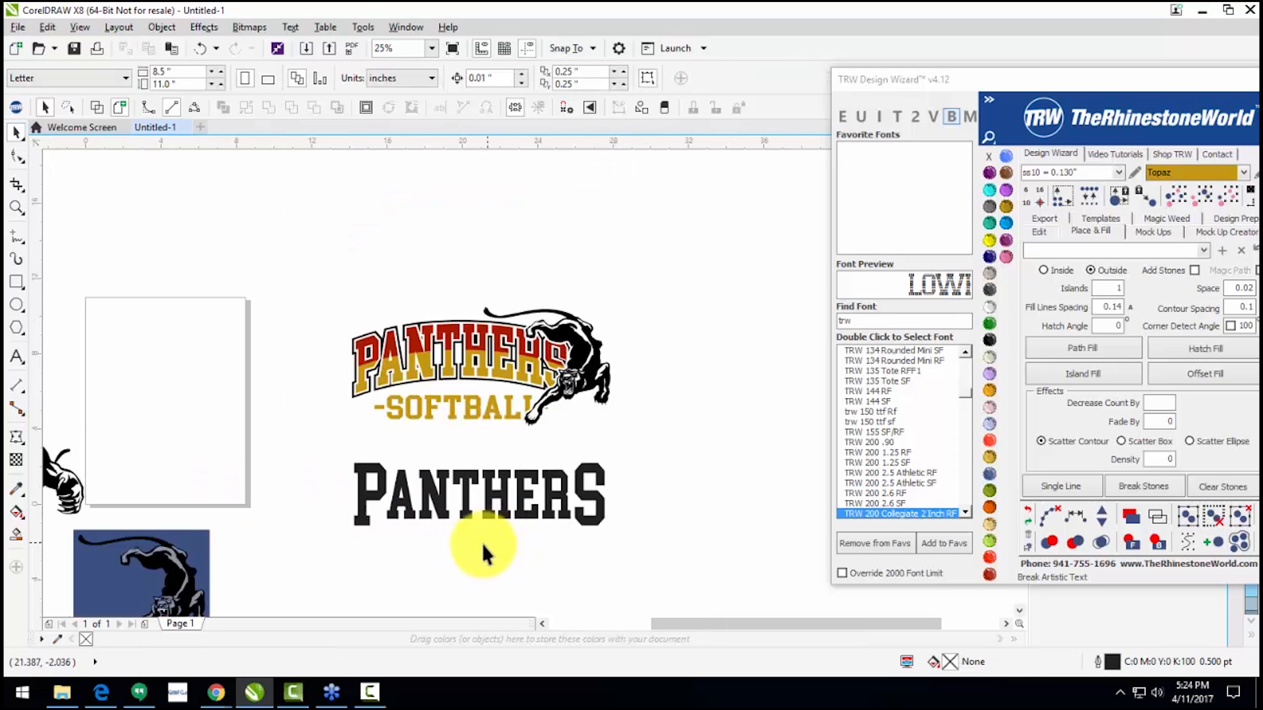
Step: Enlarge P and S further to about 4.05 inches tall and move each one back beside the inner letters
click(585, 523)
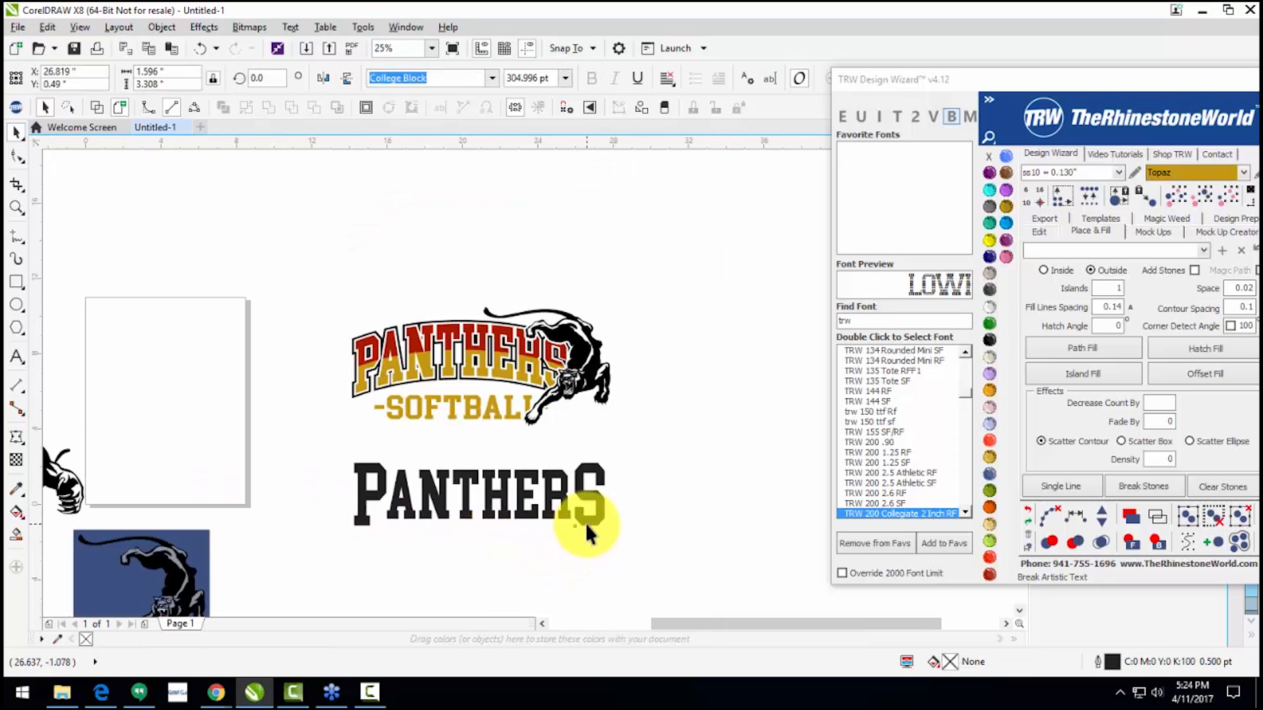
shift+click(344, 519)
drag(344, 531, 313, 537)
click(445, 583)
scroll(347, 494, up, 1)
drag(348, 493, 380, 491)
scroll(380, 490, down, 2)
scroll(518, 516, up, 1)
drag(488, 498, 468, 507)
click(534, 527)
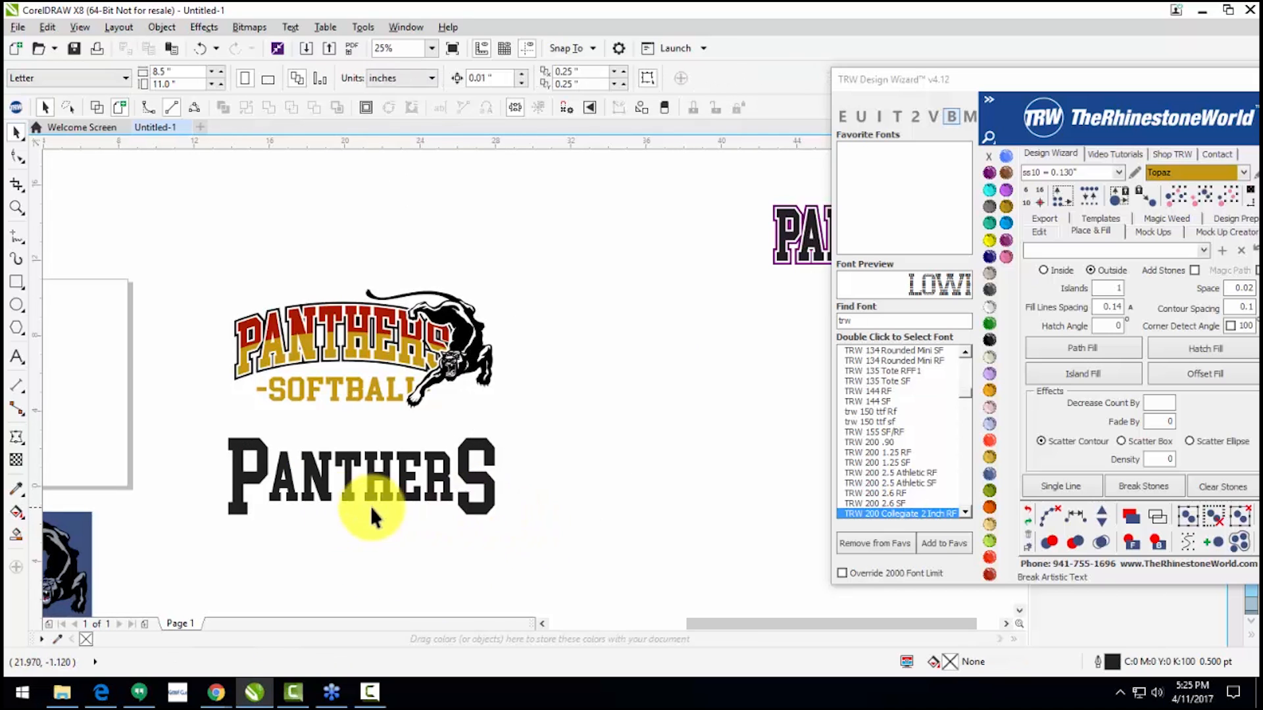
Step: Set the height of the letters S and P to 3.5 inches each
click(225, 451)
scroll(227, 440, up, 1)
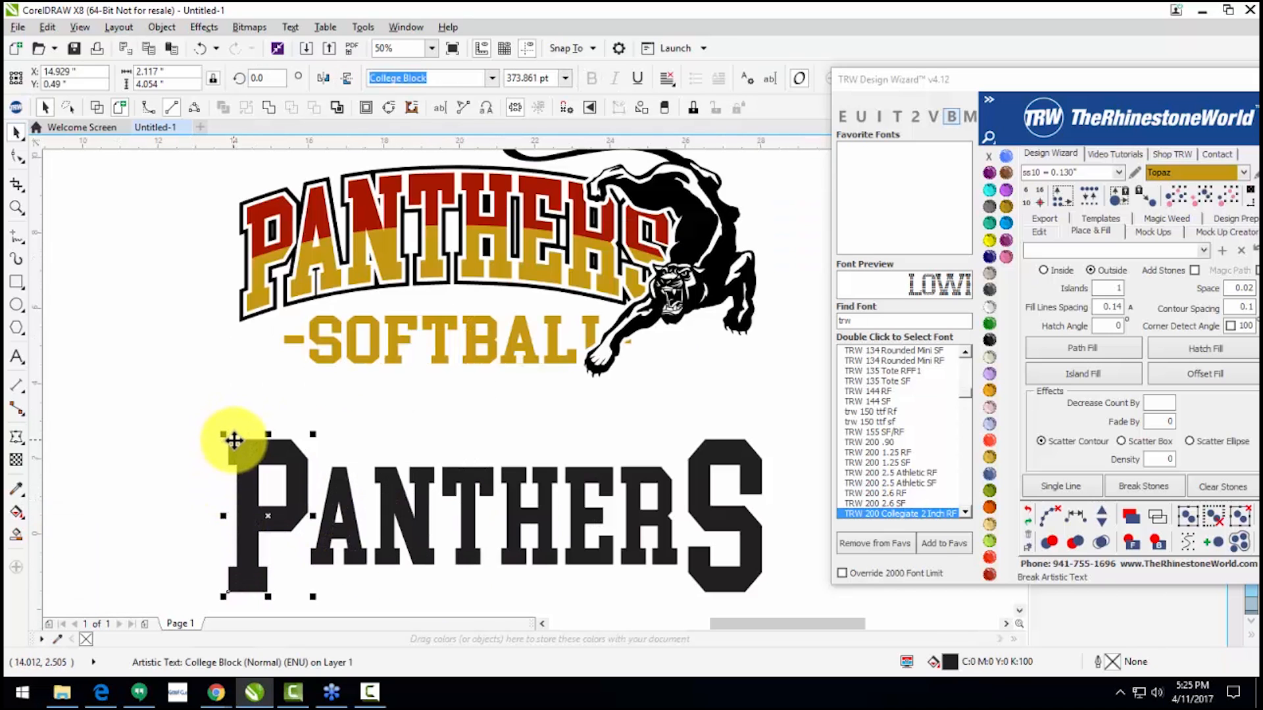
click(744, 531)
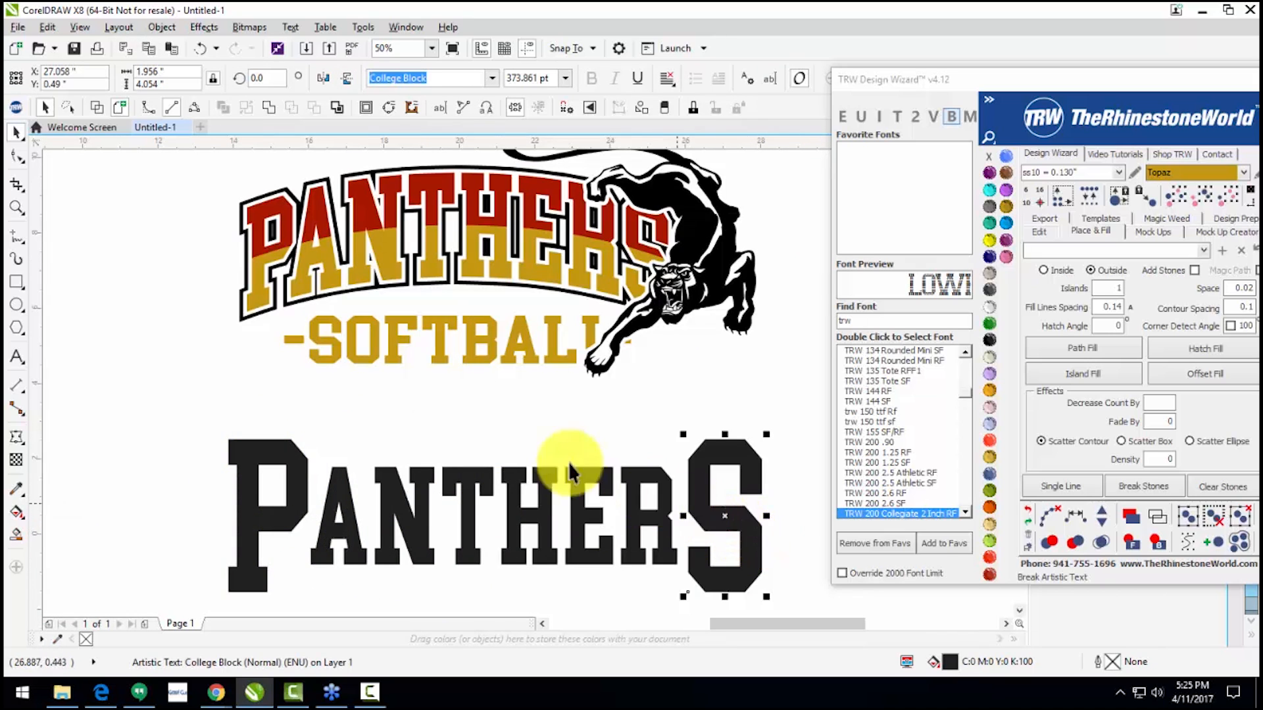
click(513, 447)
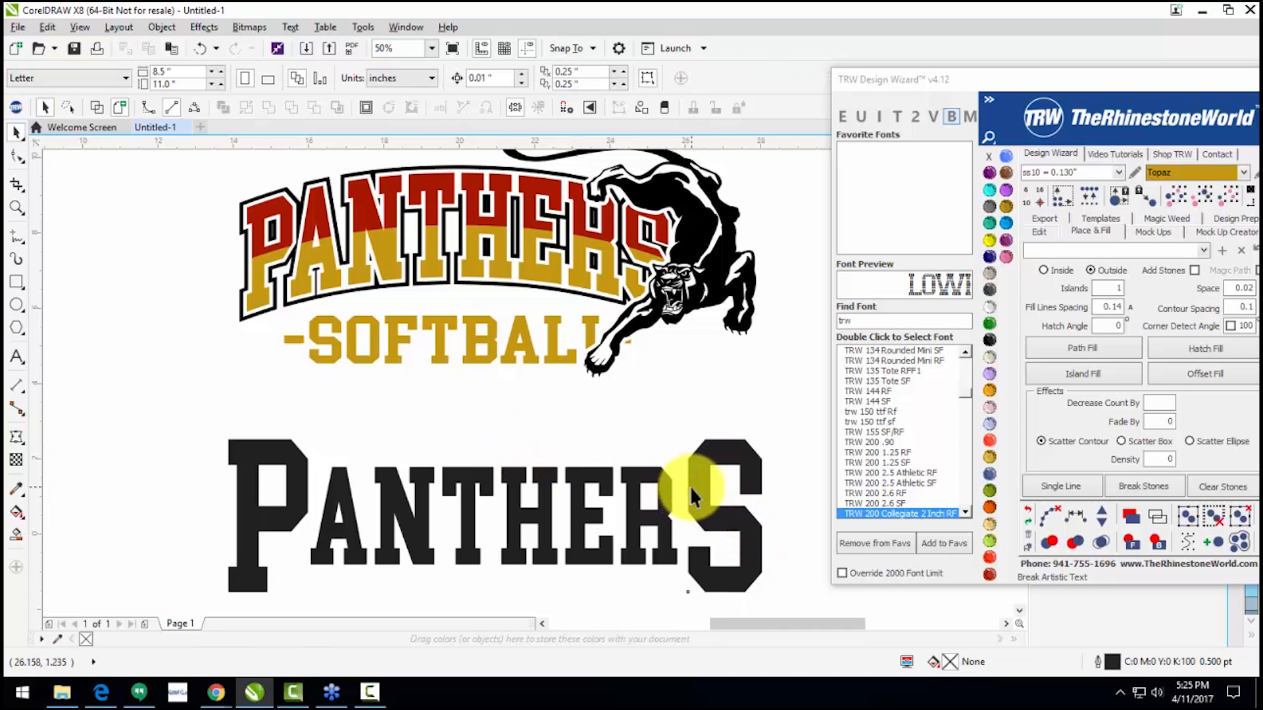
click(689, 487)
text(3)
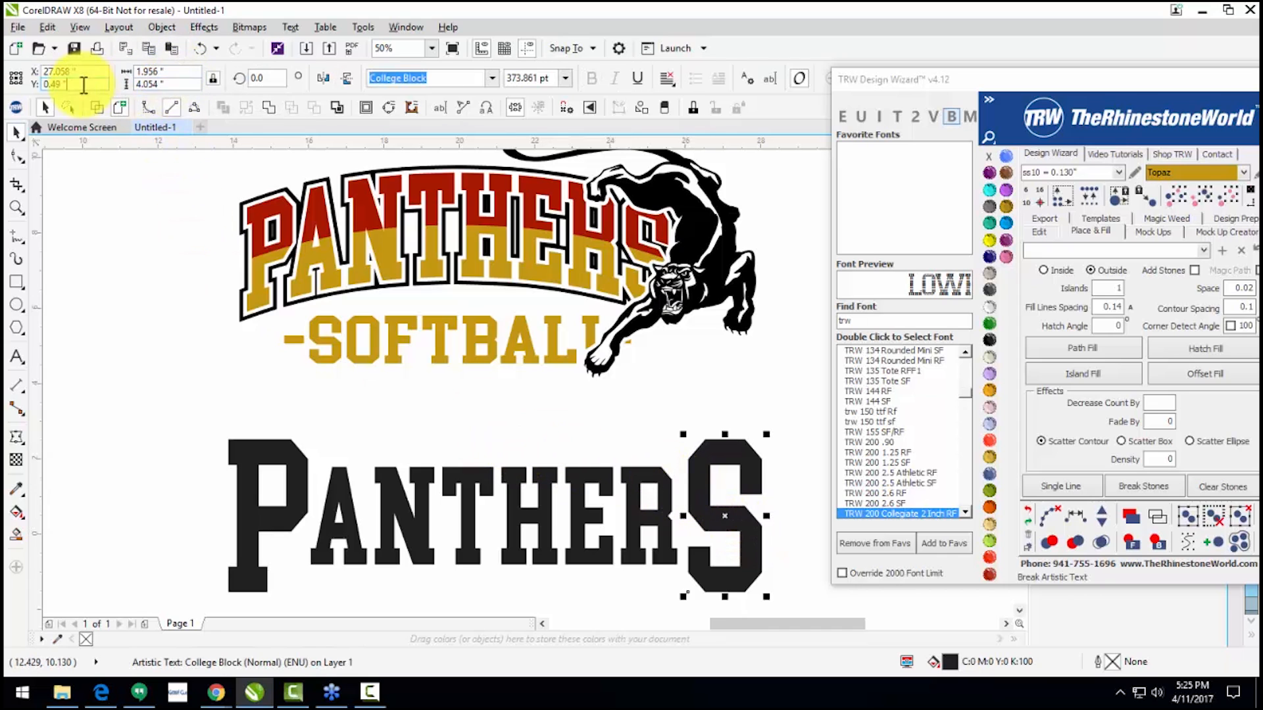
key(Return)
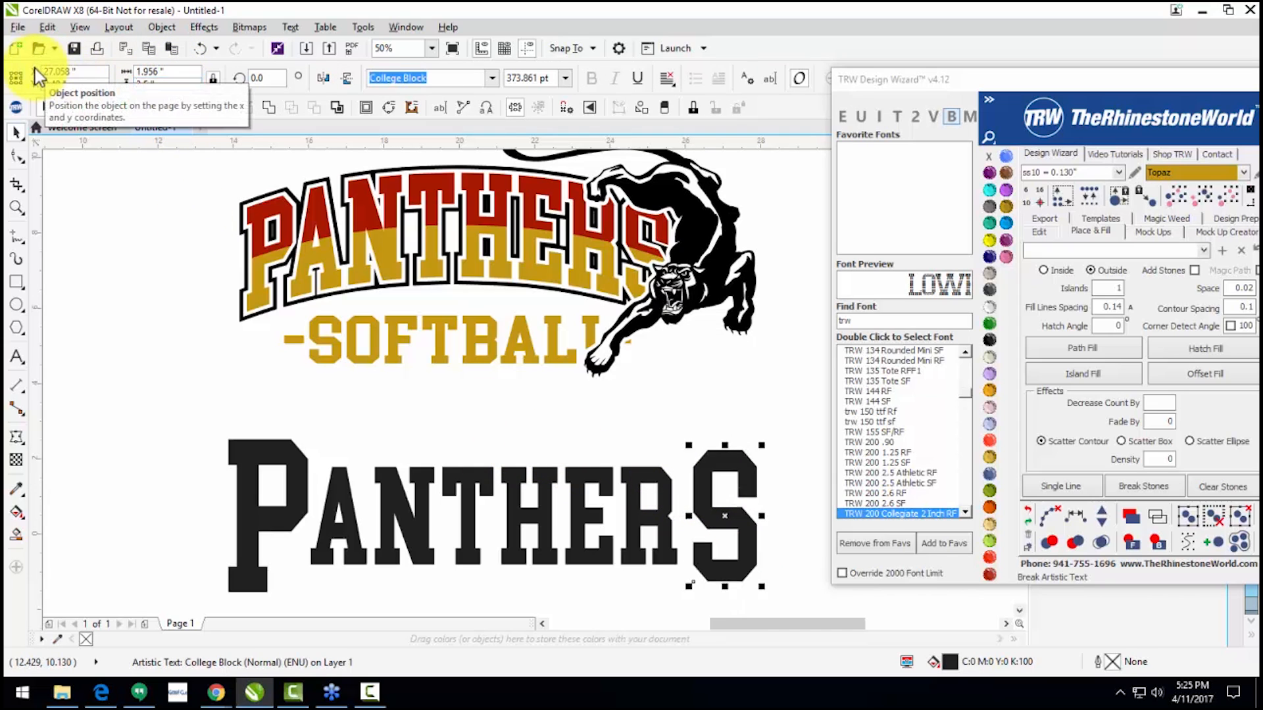
click(252, 492)
click(138, 83)
text(3.5)
key(Return)
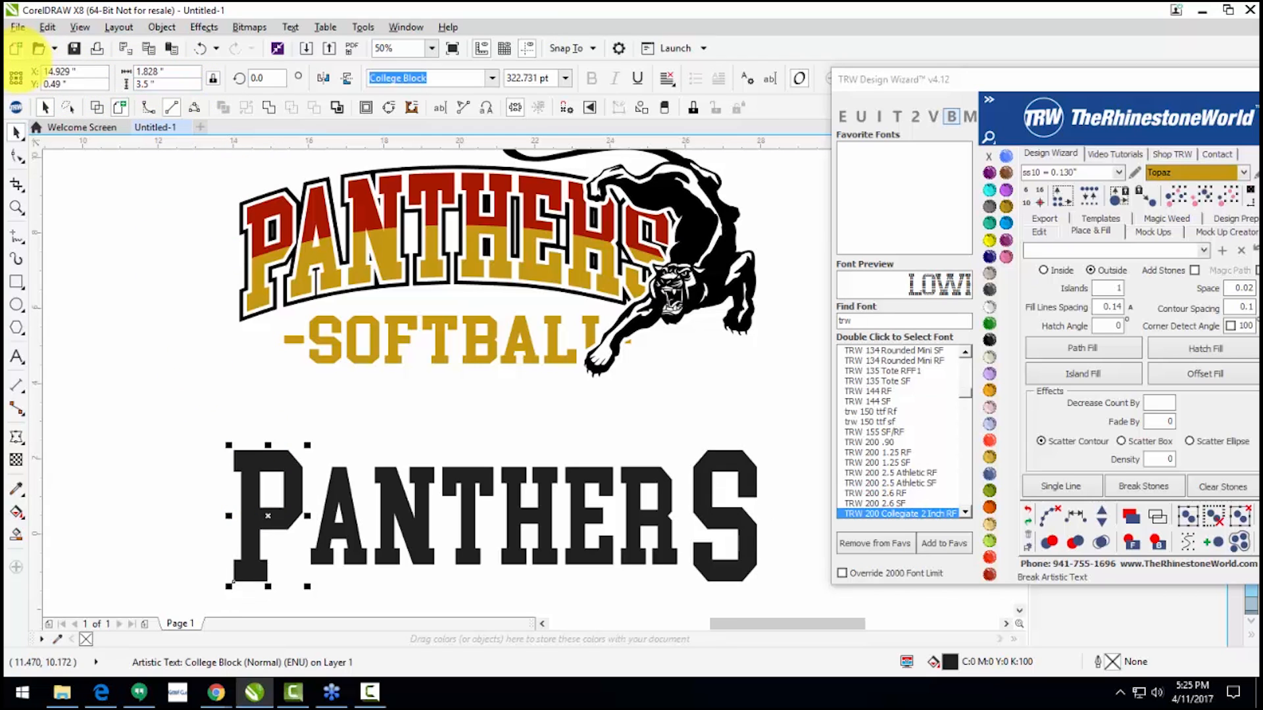
click(156, 428)
Step: Move the 3.5-inch S and P inward until they sit tightly against the R and the A
scroll(233, 442, down, 1)
scroll(401, 505, up, 1)
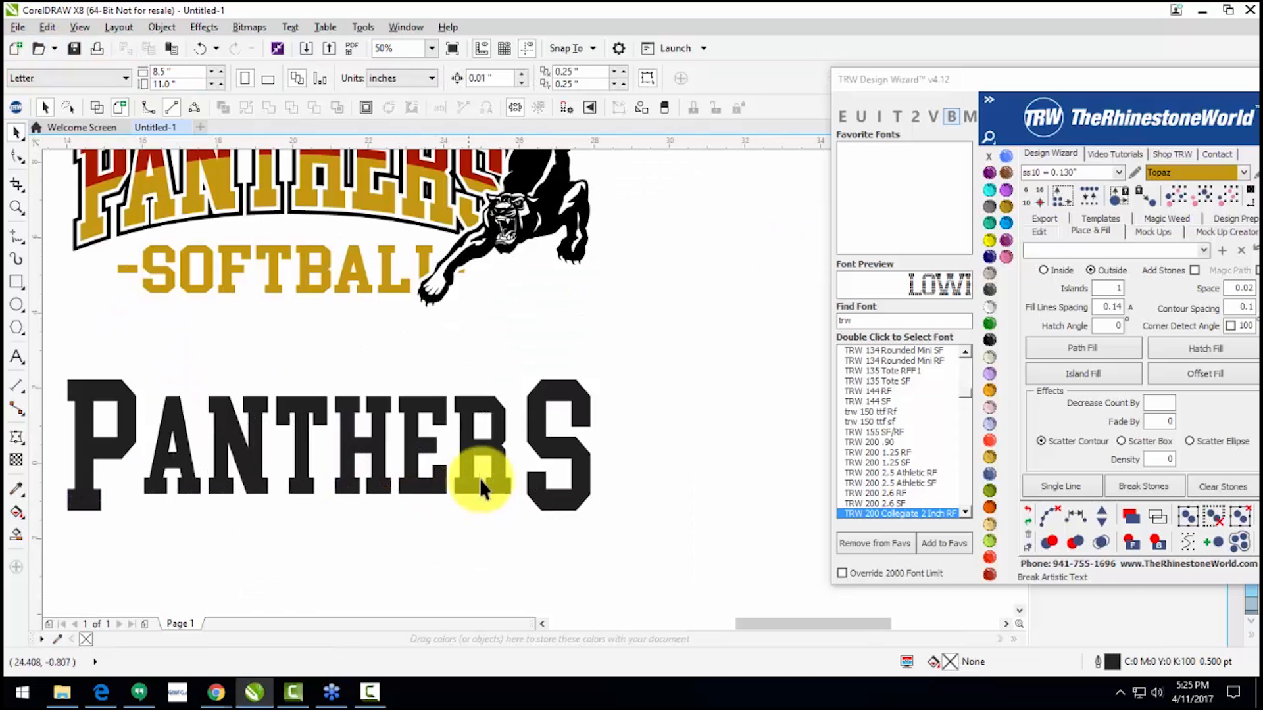
click(534, 438)
drag(86, 454, 105, 457)
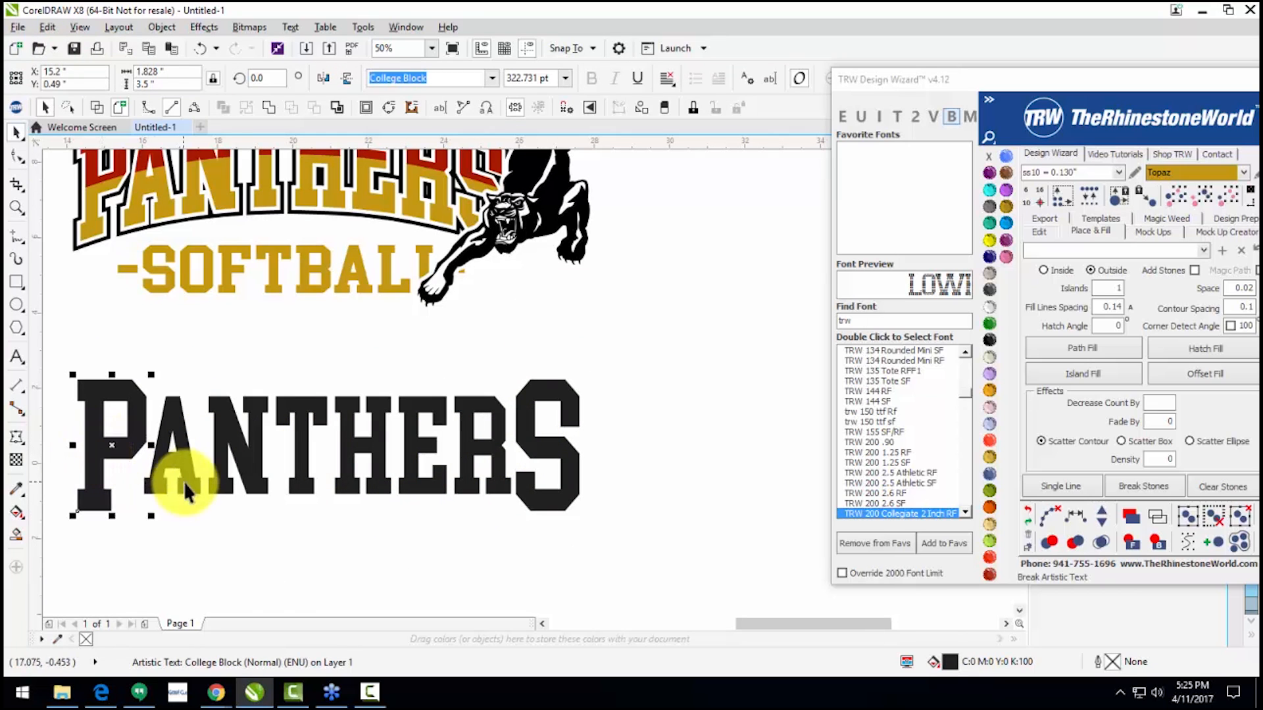
click(297, 534)
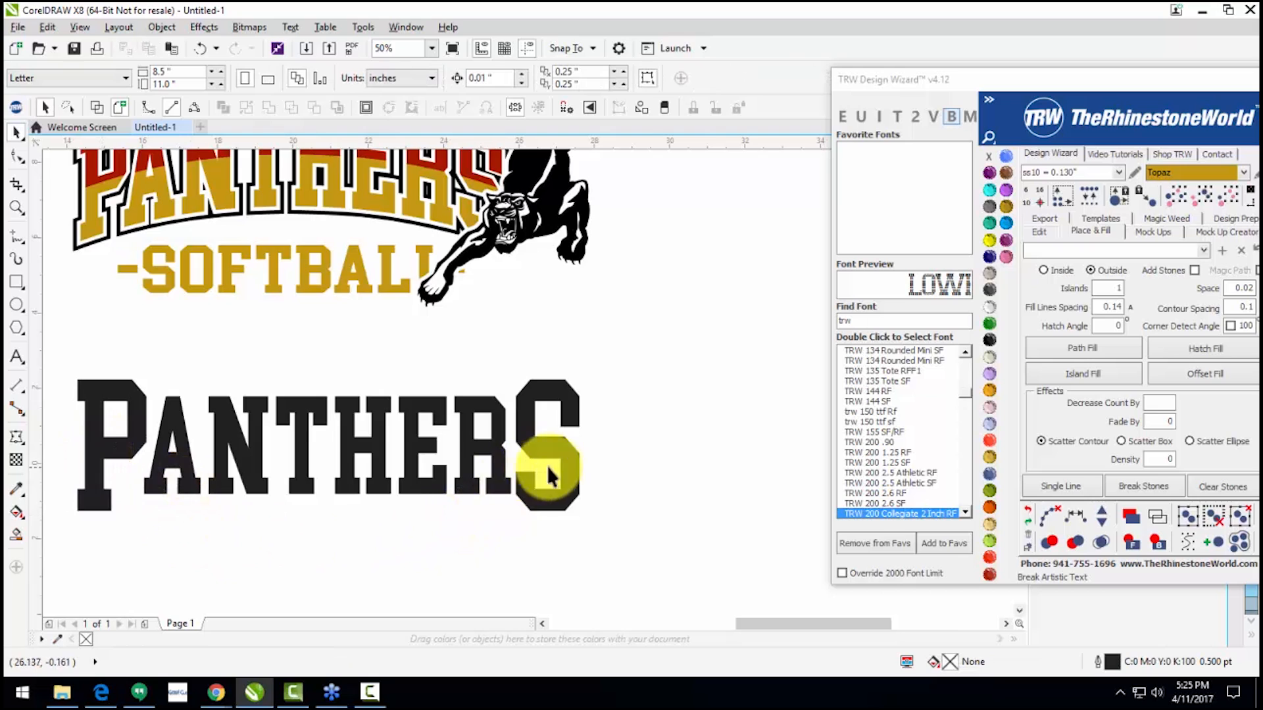
scroll(545, 467, down, 1)
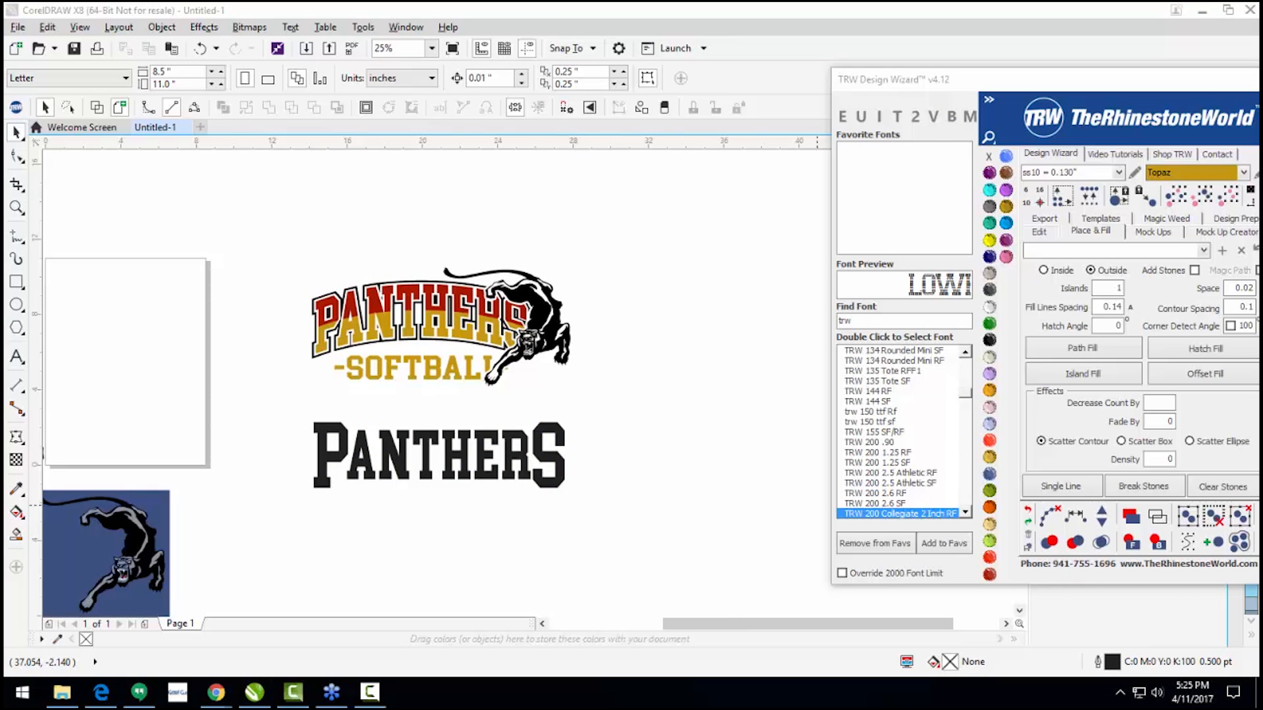
Step: Group all eight letters of the black PANTHERS wordmark
click(486, 486)
scroll(478, 484, up, 1)
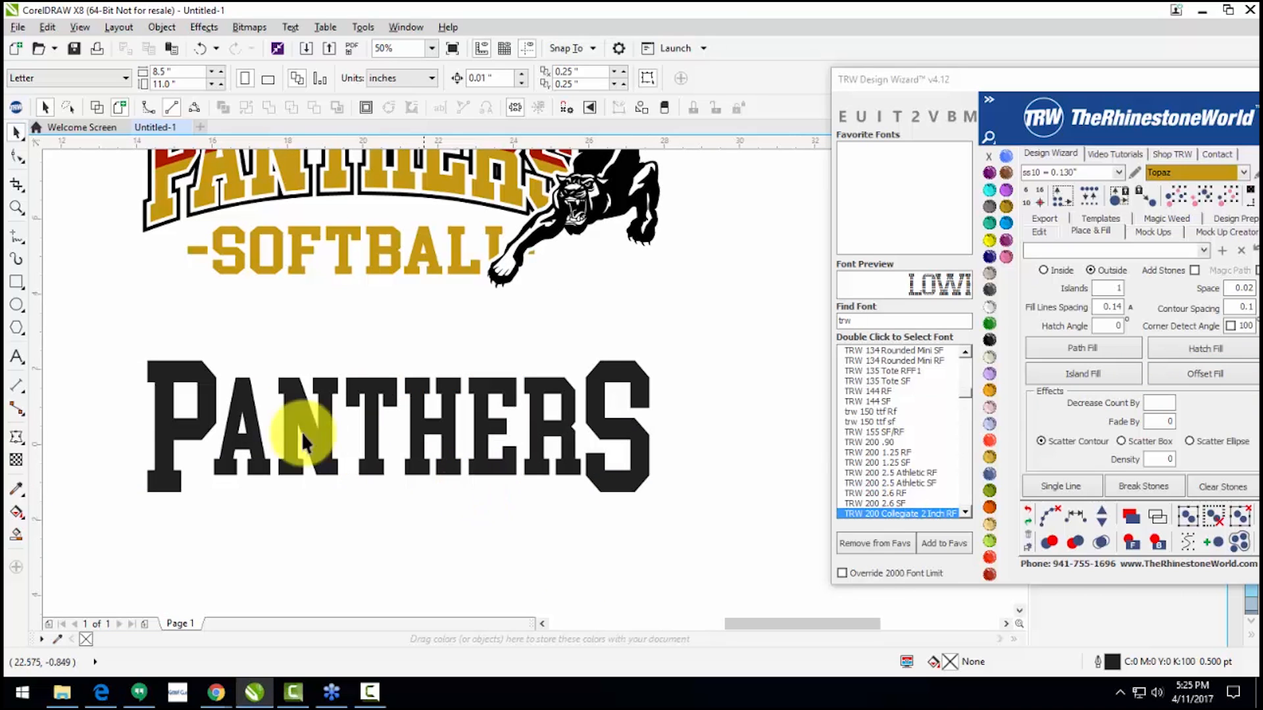
drag(120, 343, 683, 523)
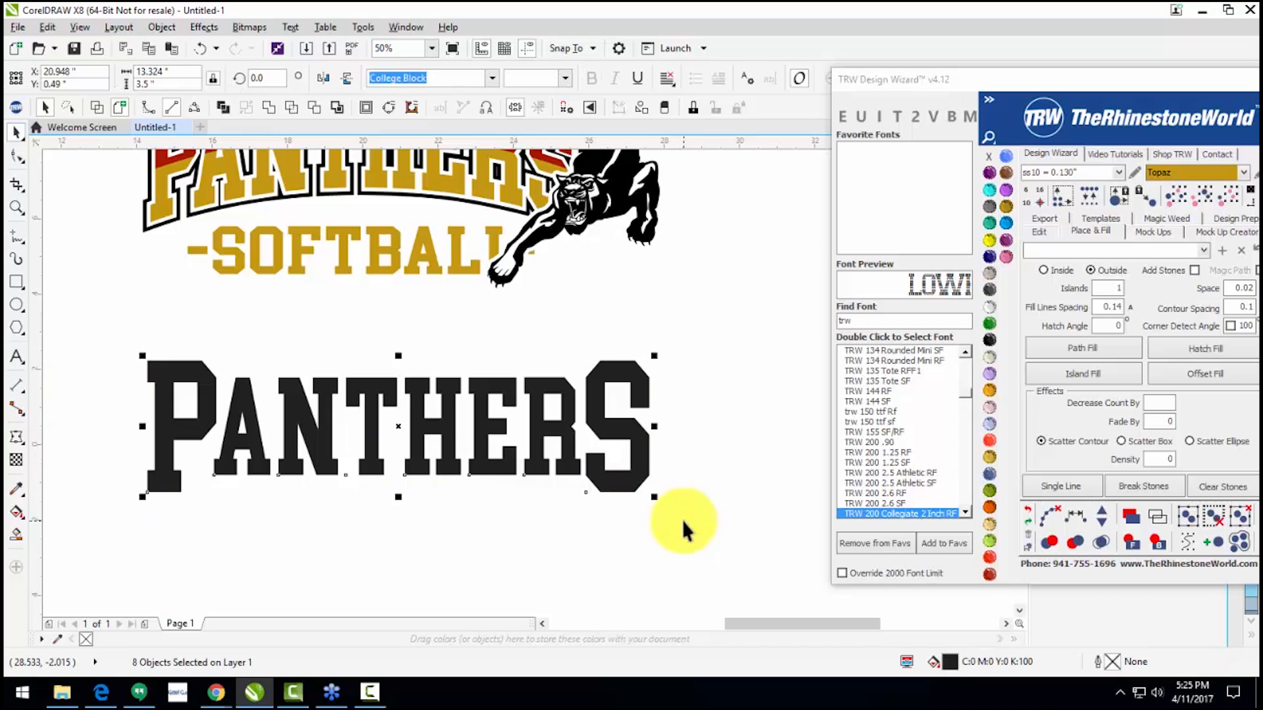
key(ctrl+g)
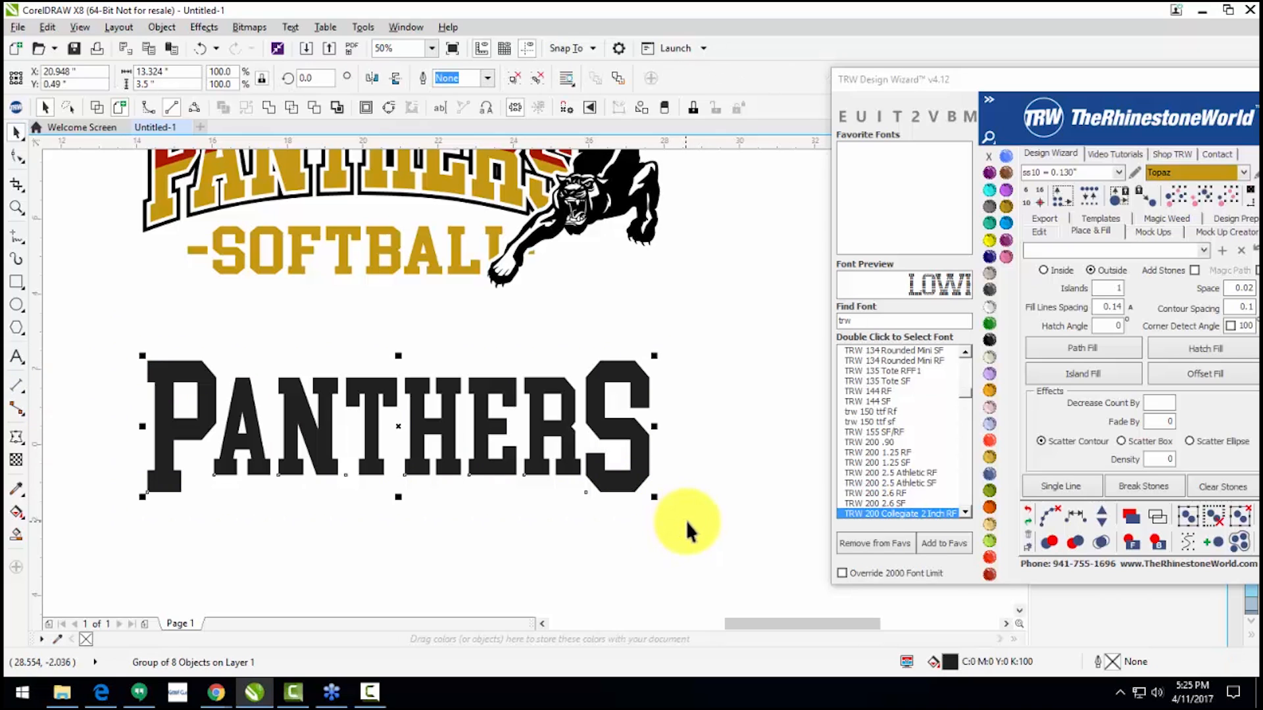
Step: Create two successive Island Fill outlines around the wordmark at 0.1 contour spacing and subtract the inner outline from the outer one
click(1117, 378)
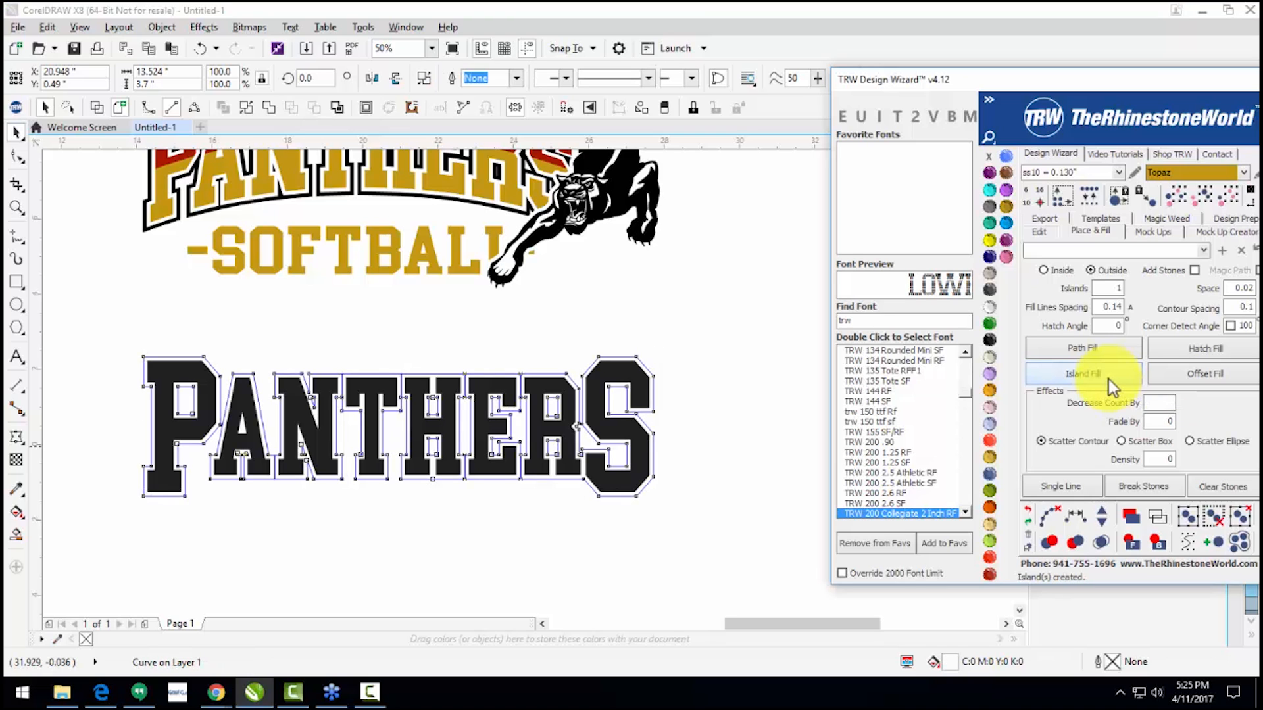
scroll(645, 372, up, 2)
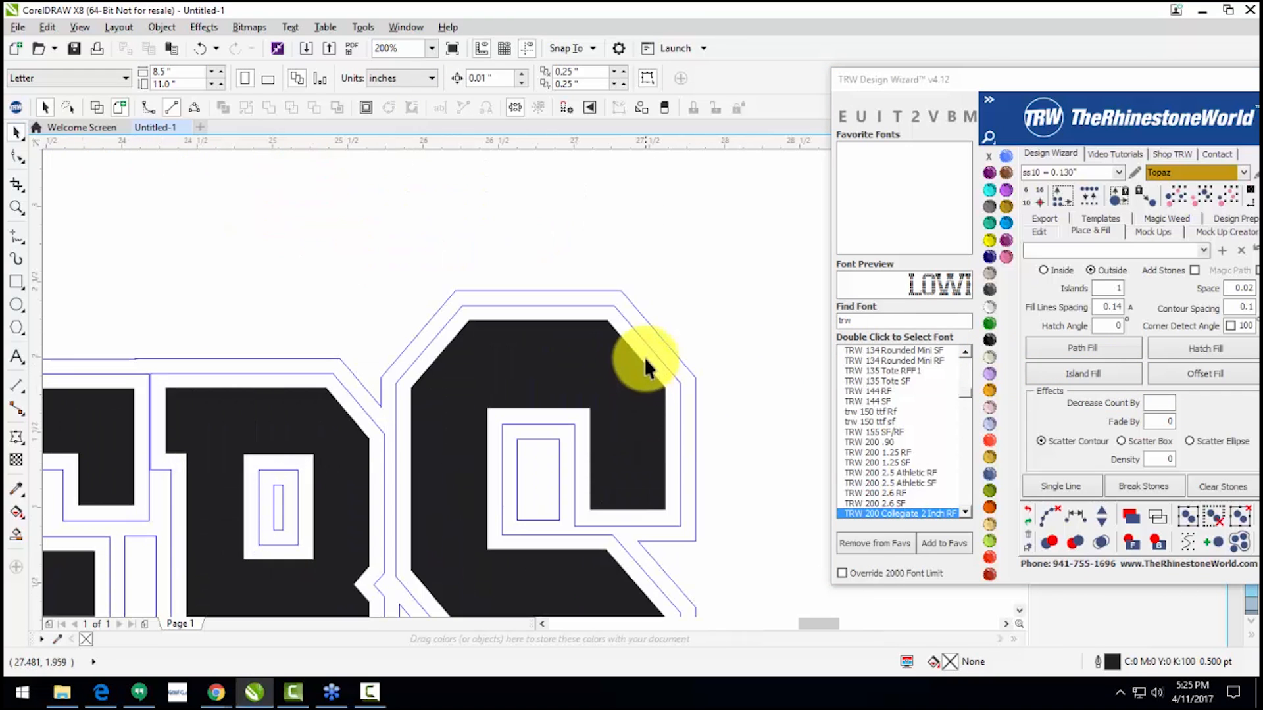
key(ctrl+z)
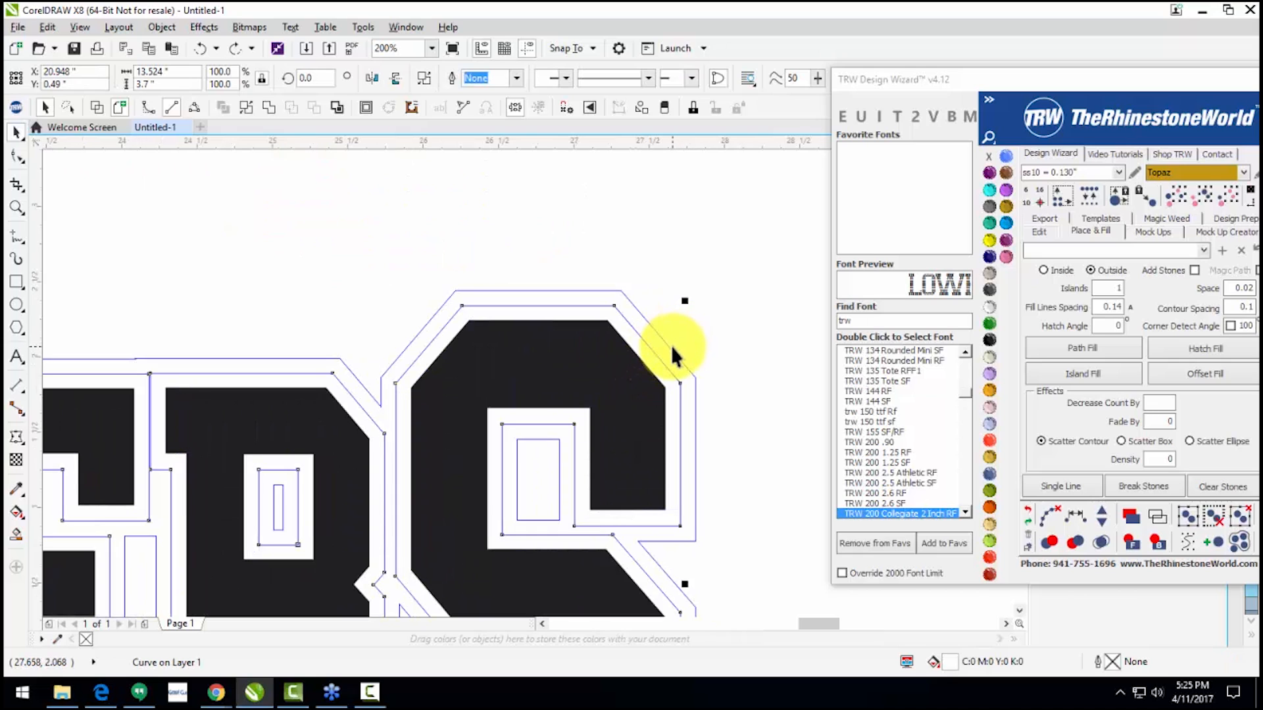
shift+click(670, 352)
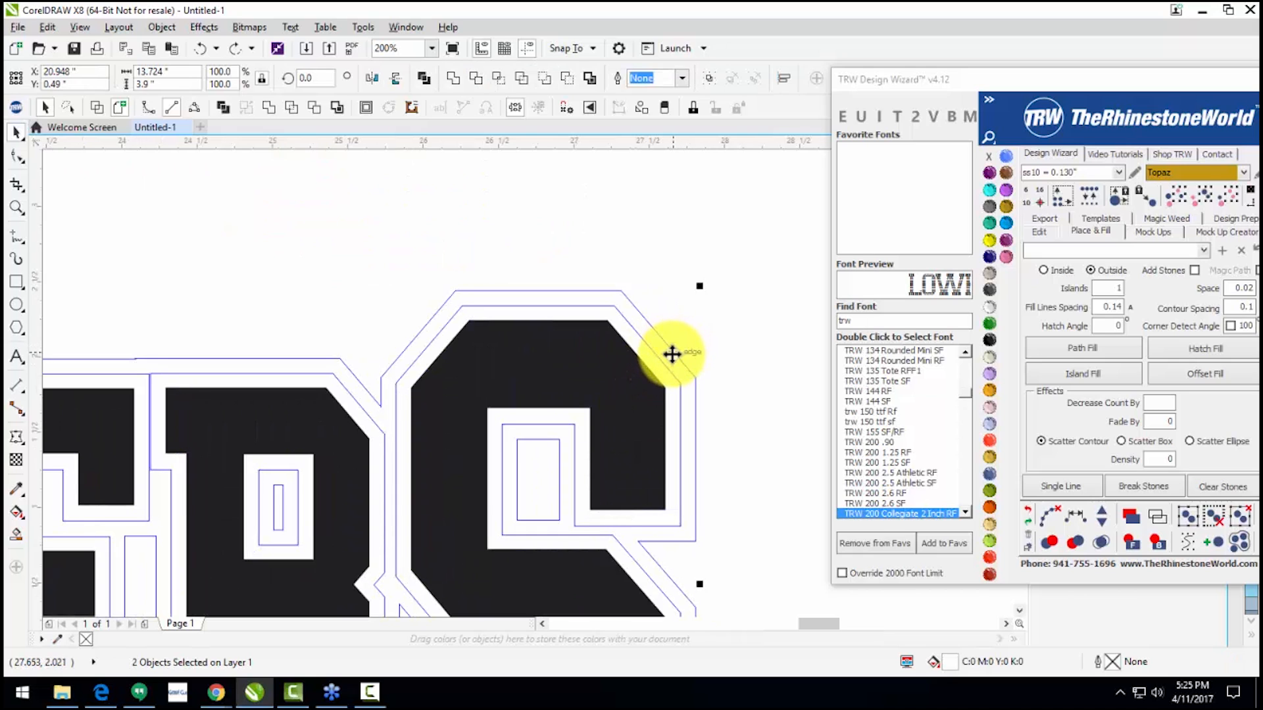
click(566, 79)
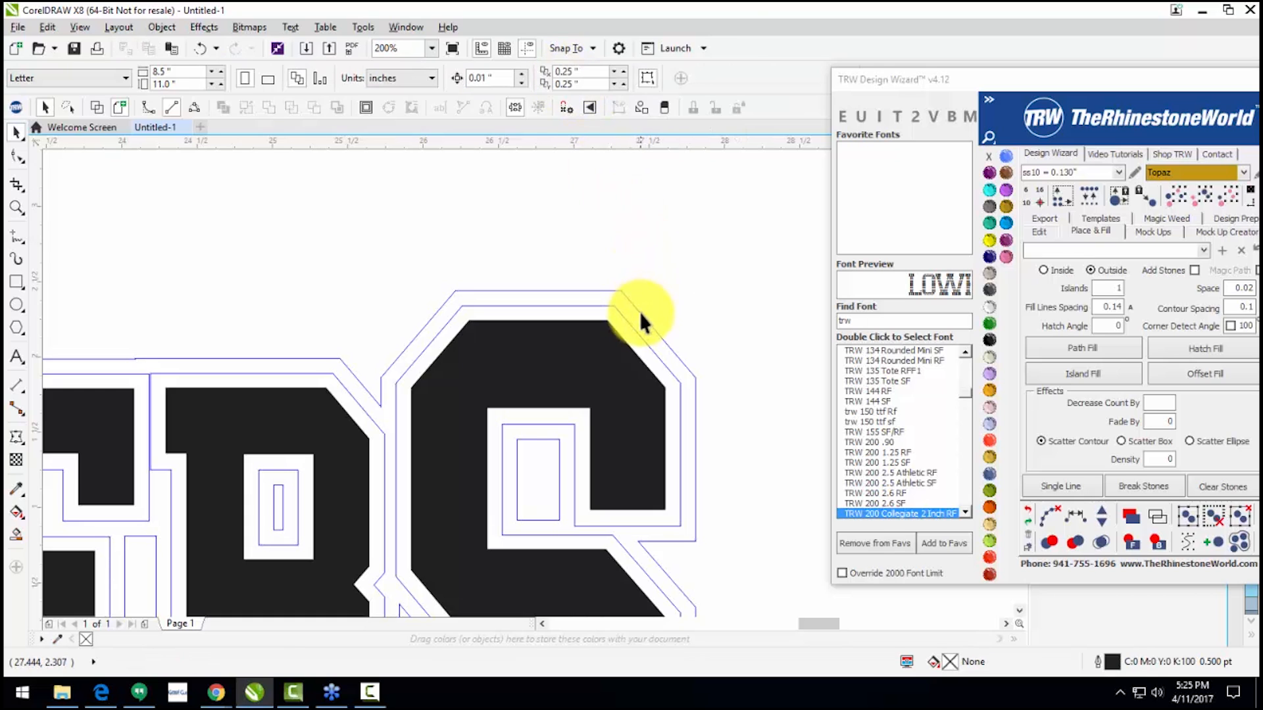
Step: Fill the outline band and the PANTHERS letters with Jet Black from the stone colours
click(989, 340)
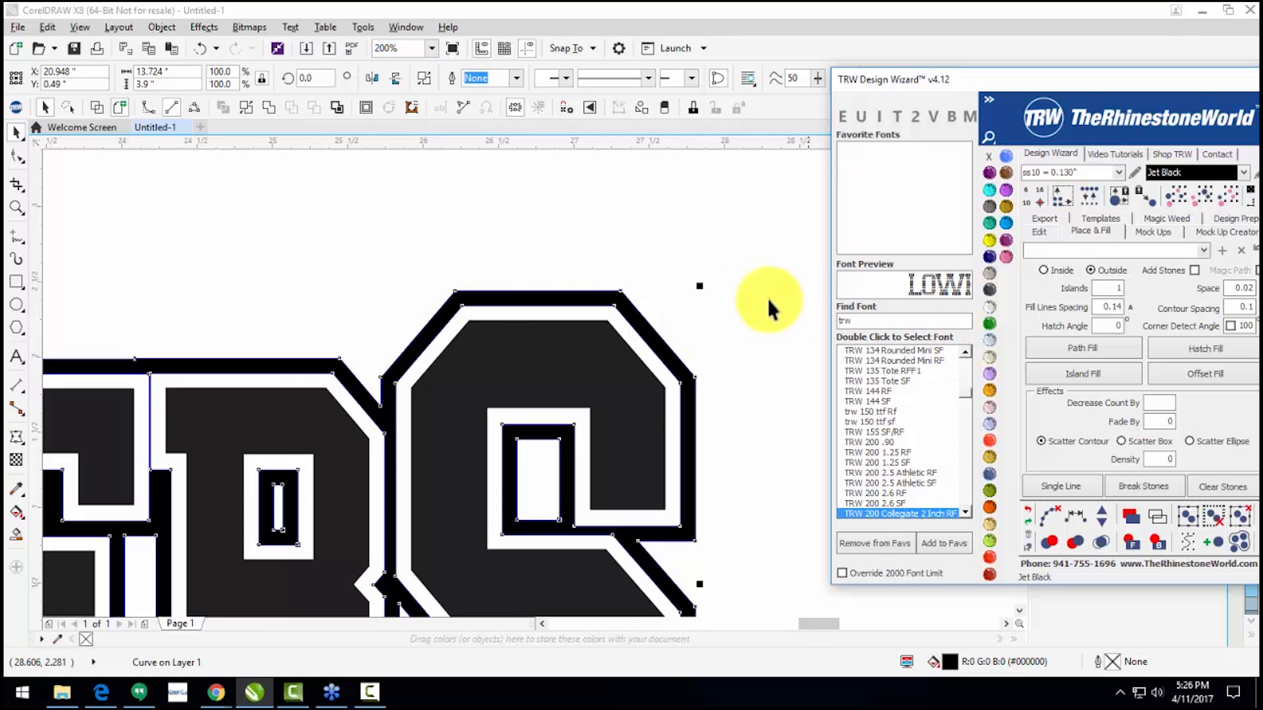
click(990, 336)
click(657, 274)
scroll(641, 350, down, 2)
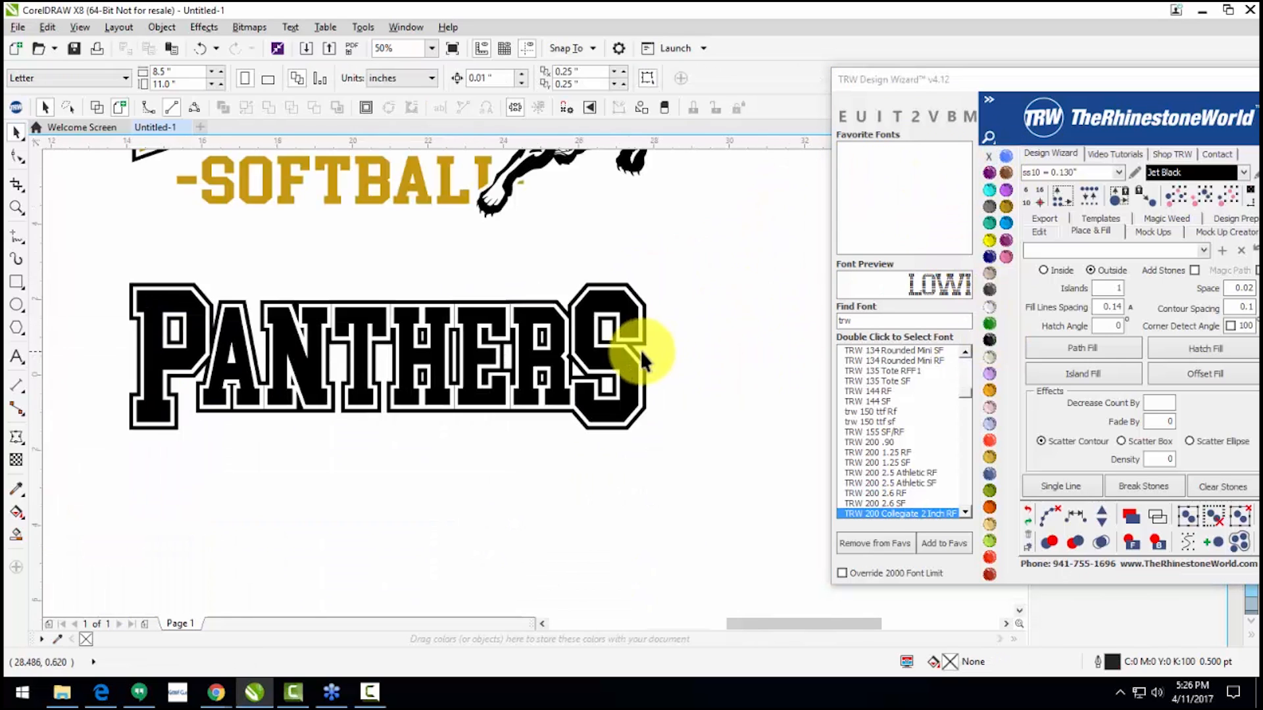
Step: Examine the outline up close where it runs between the letters N and T
scroll(578, 334, up, 1)
scroll(612, 345, down, 1)
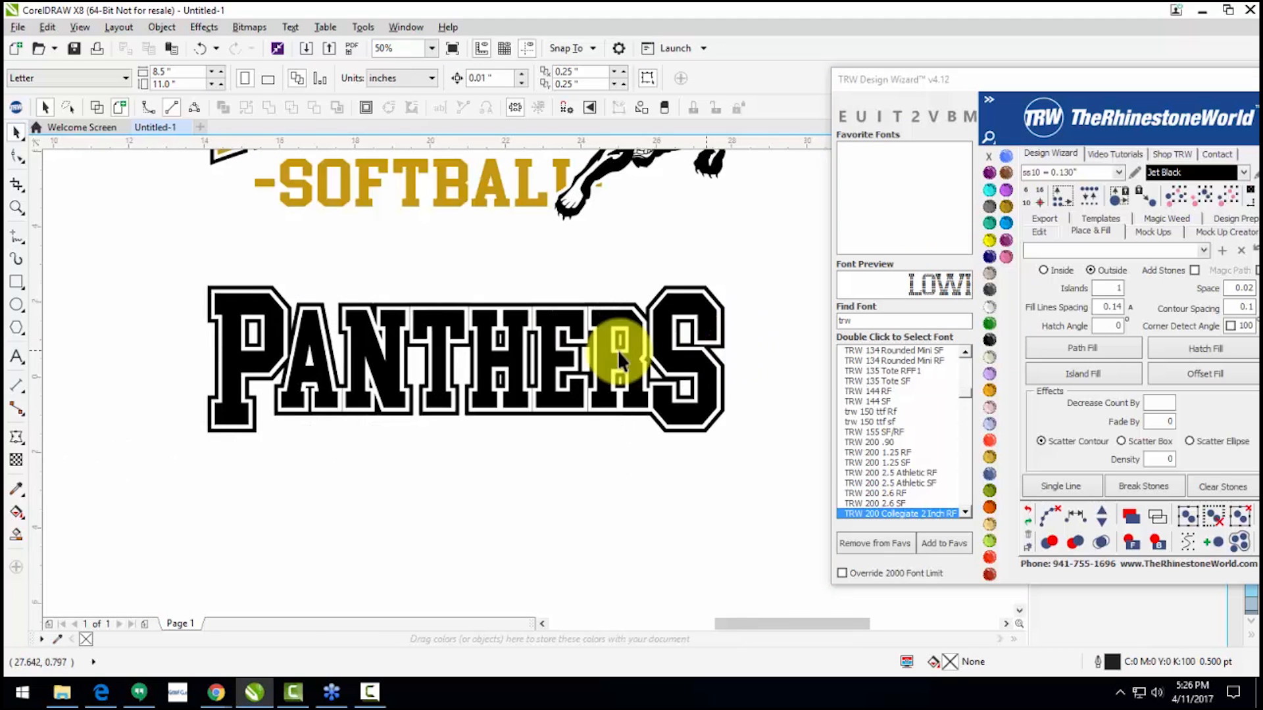
scroll(369, 329, up, 1)
scroll(435, 316, up, 2)
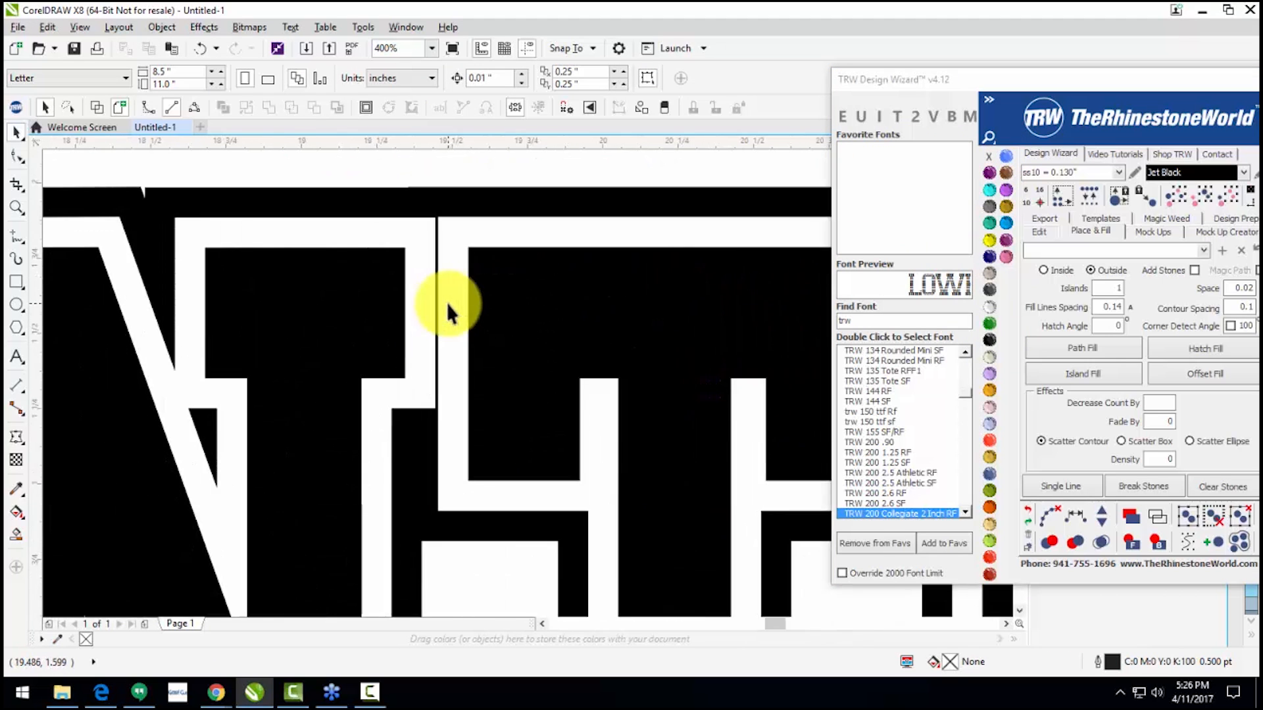
scroll(439, 283, down, 1)
scroll(440, 291, up, 1)
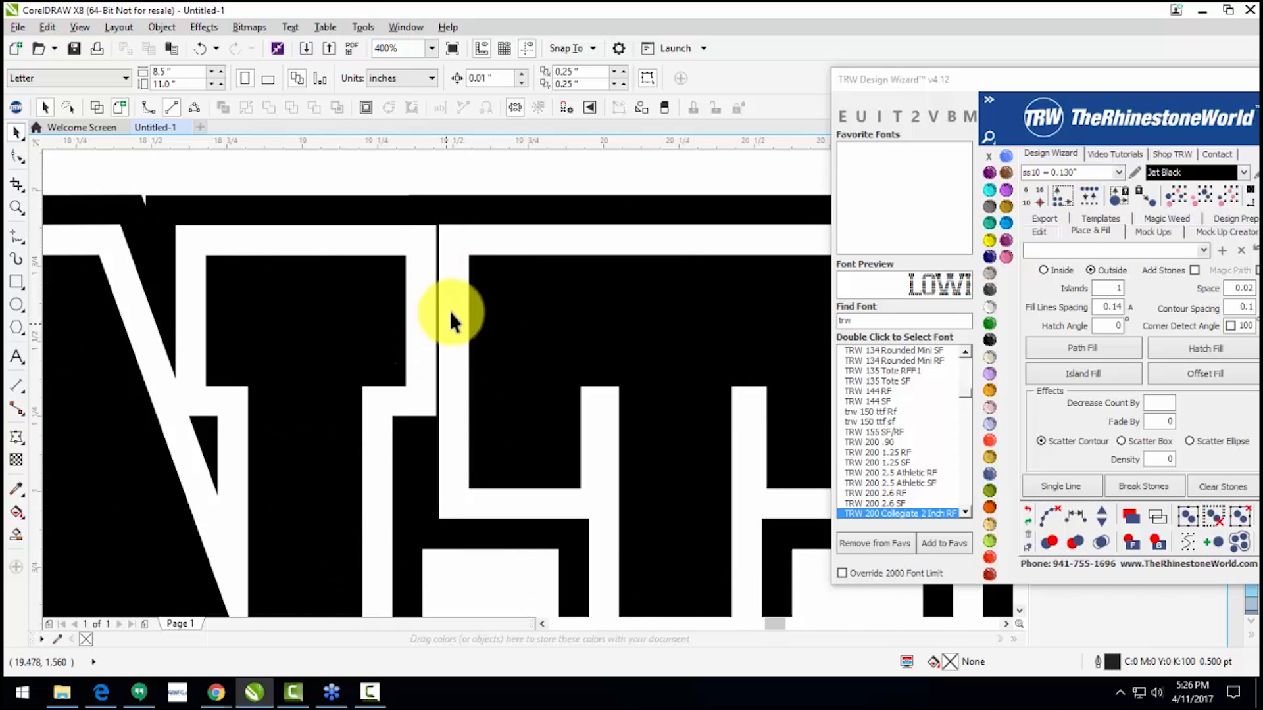
click(431, 224)
double_click(433, 223)
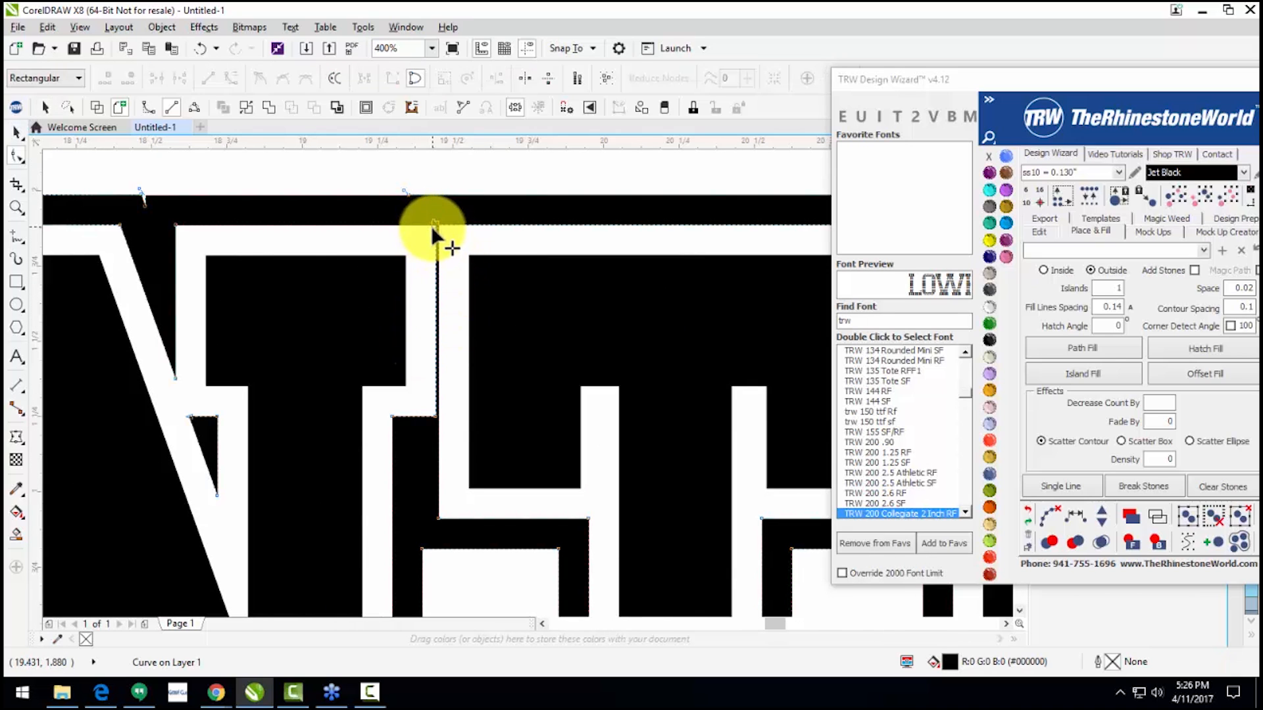
Step: Undo the Jet Black fills and both contour outlines, back to the plain grouped letters
key(ctrl+z)
key(ctrl+z)
scroll(426, 296, down, 2)
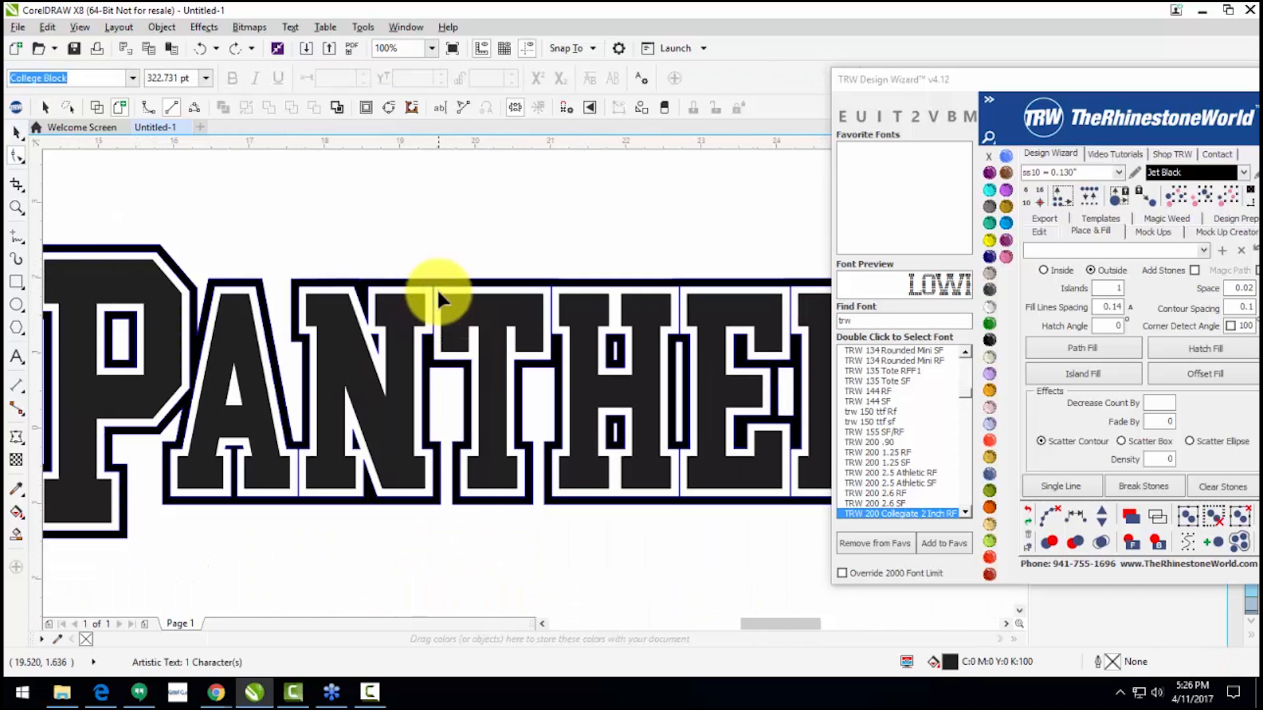
key(ctrl+a)
key(ctrl+z)
key(ctrl+z)
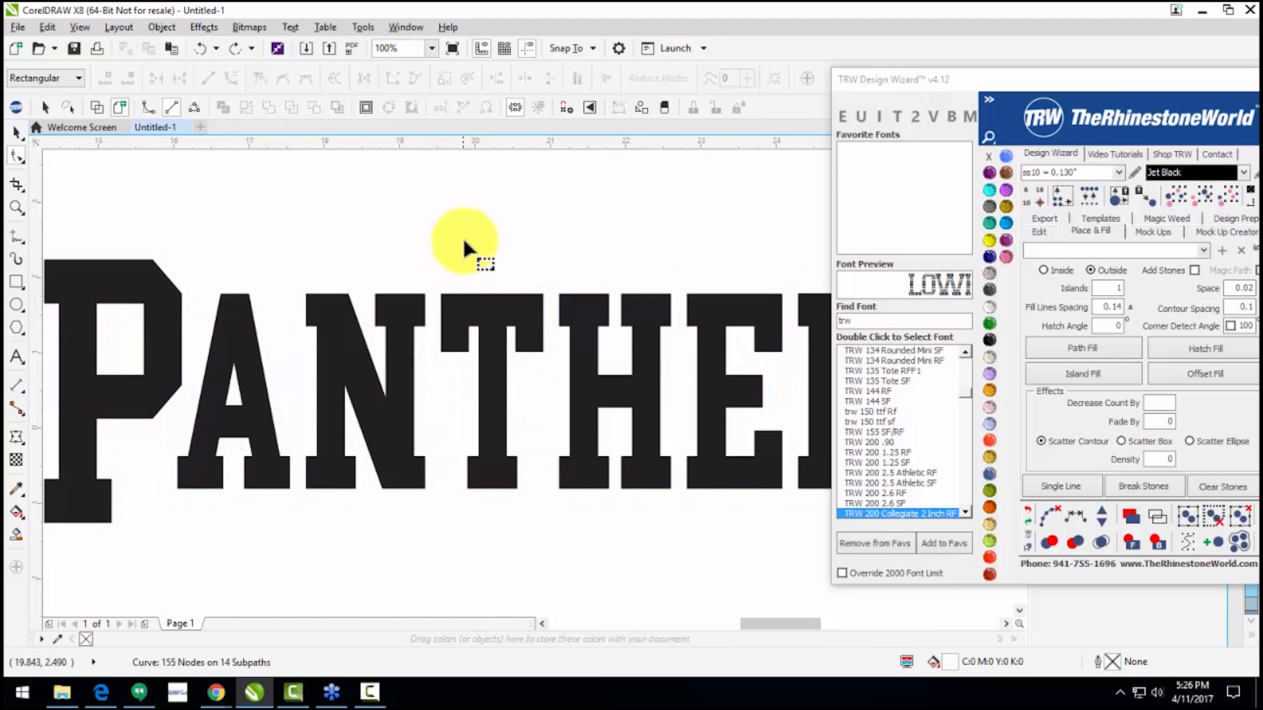
Step: Set the contour spacing to 0.07 and create an Island Fill outline around the grouped PANTHERS letters
click(1246, 307)
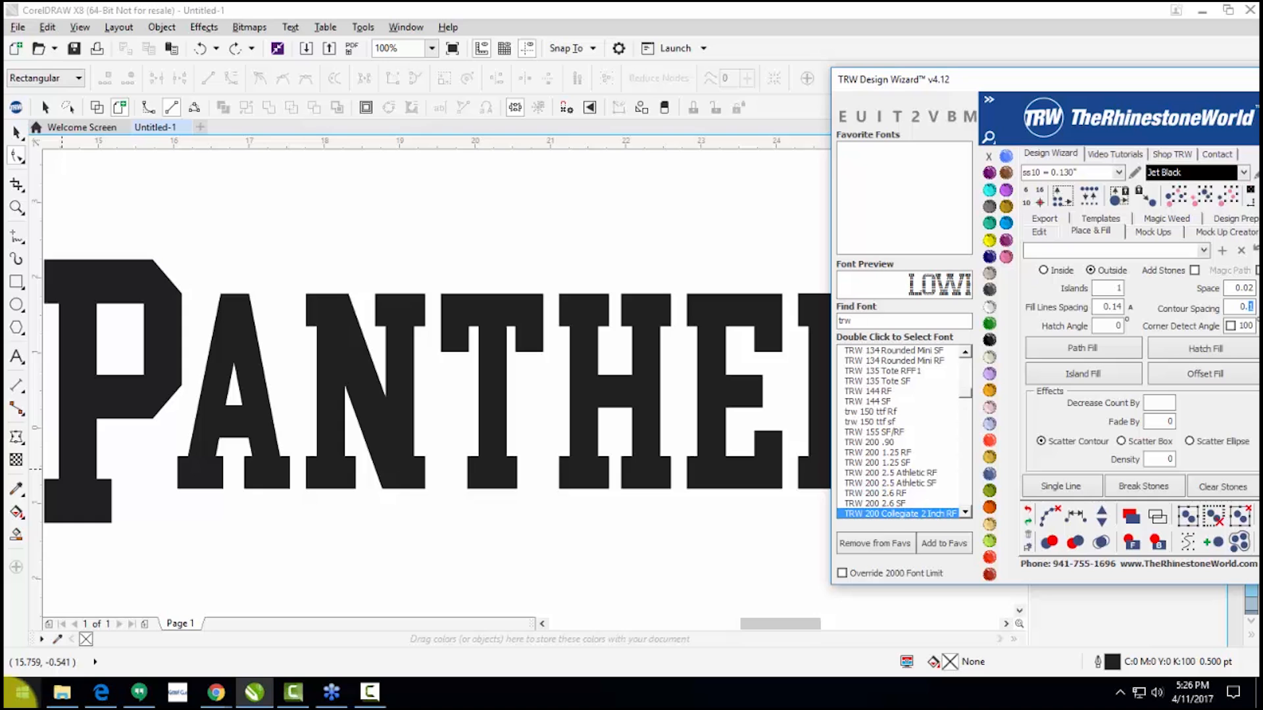
text(07)
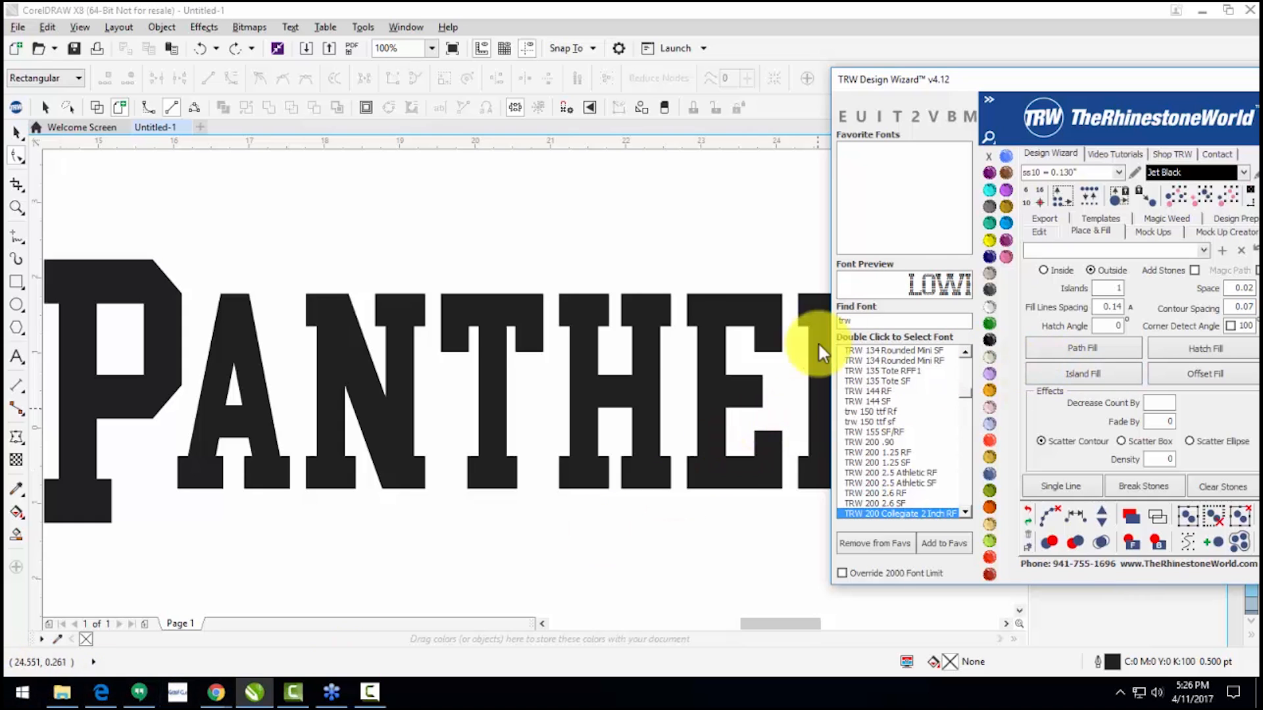
click(533, 327)
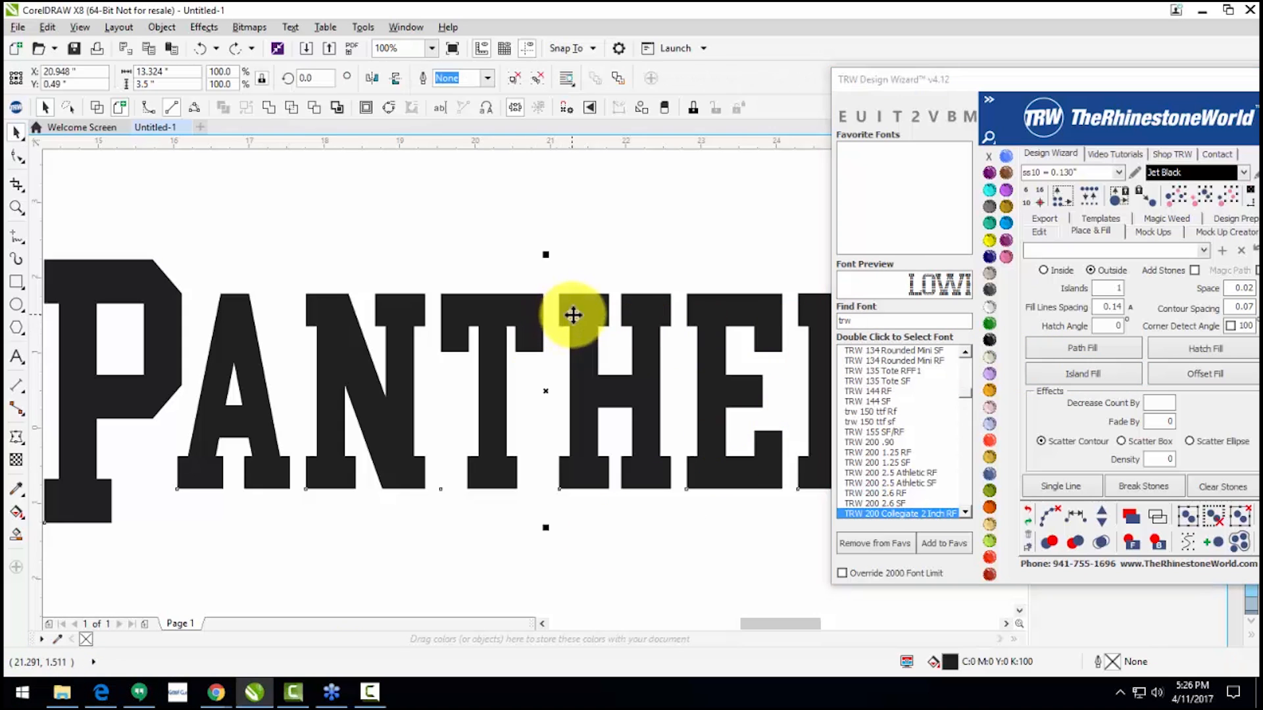
click(1052, 374)
click(548, 289)
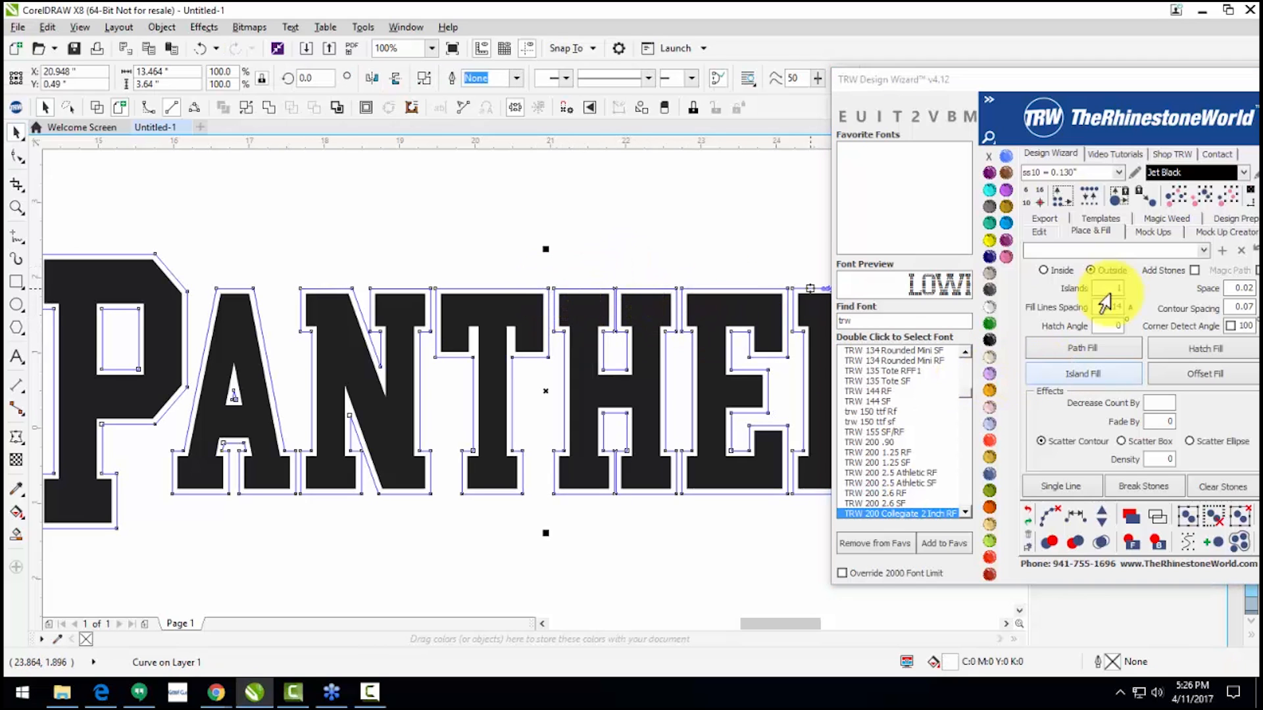
Step: Set the contour spacing to 0.15 and add a second Island Fill outline around the first one
drag(1243, 308, 1259, 289)
text(15)
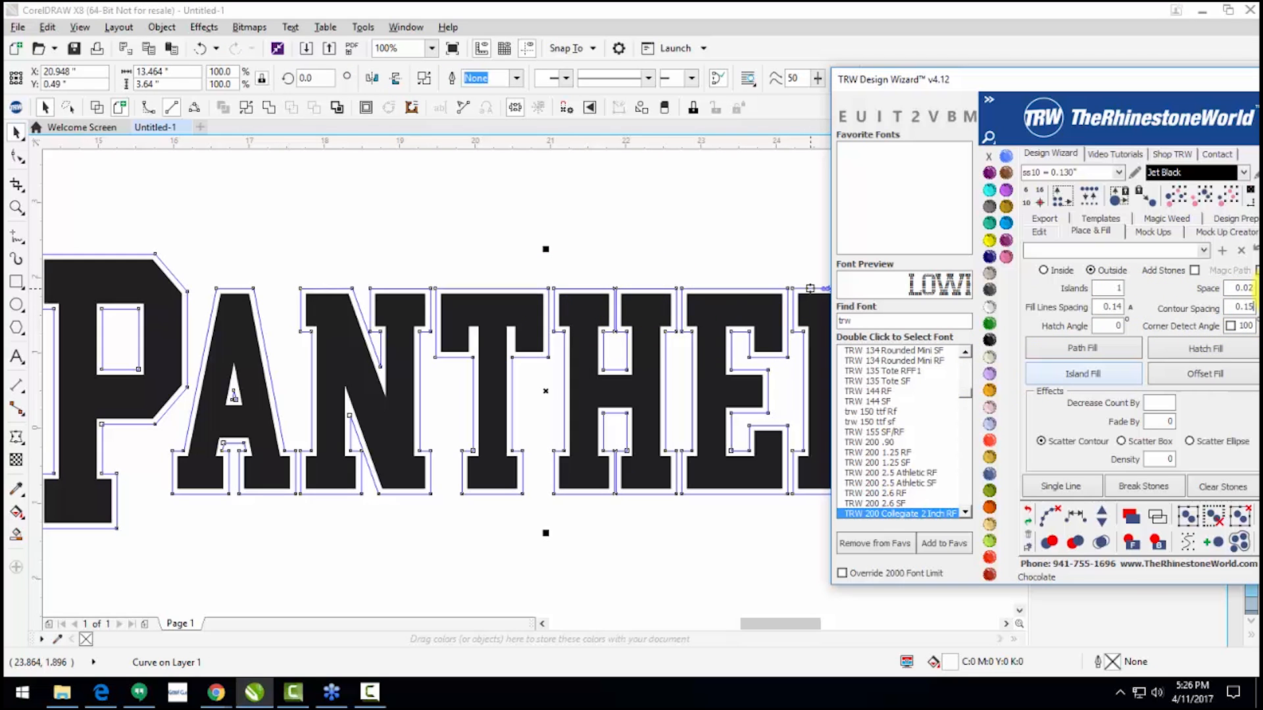
click(1057, 367)
click(476, 229)
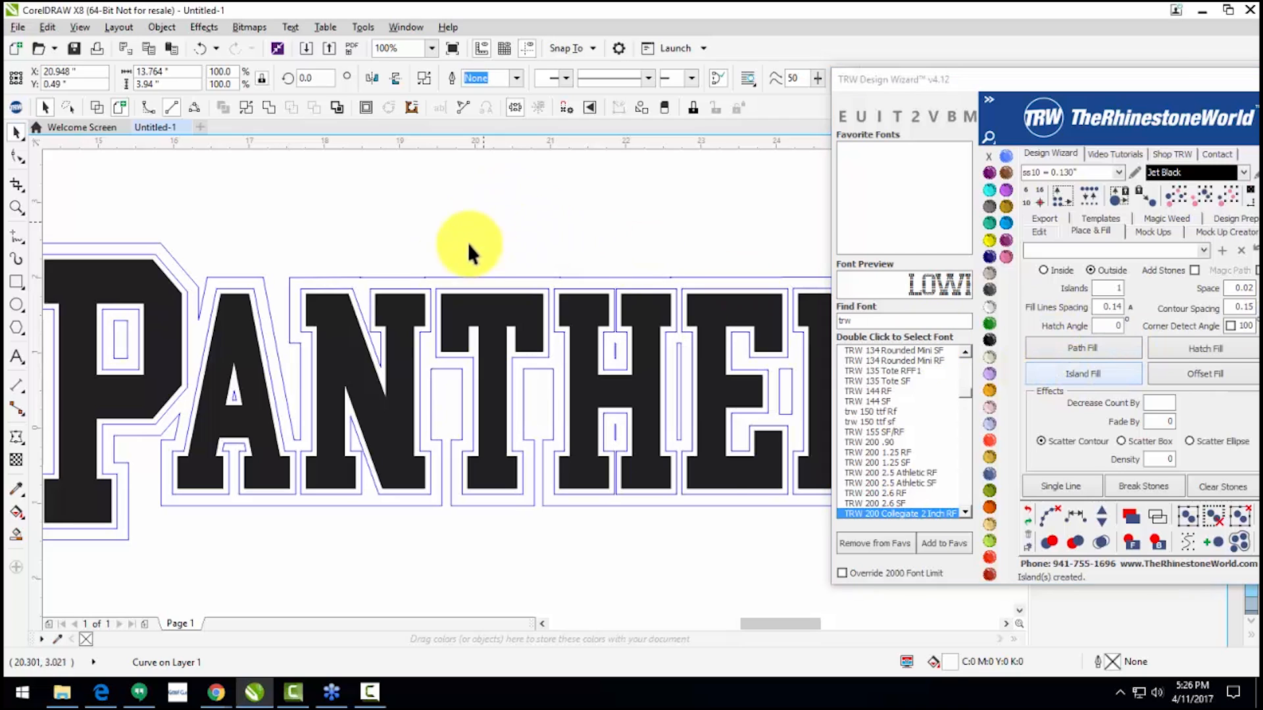
Step: Subtract the inner outline from the outer one to form a border band around the letters
scroll(420, 296, up, 2)
click(420, 296)
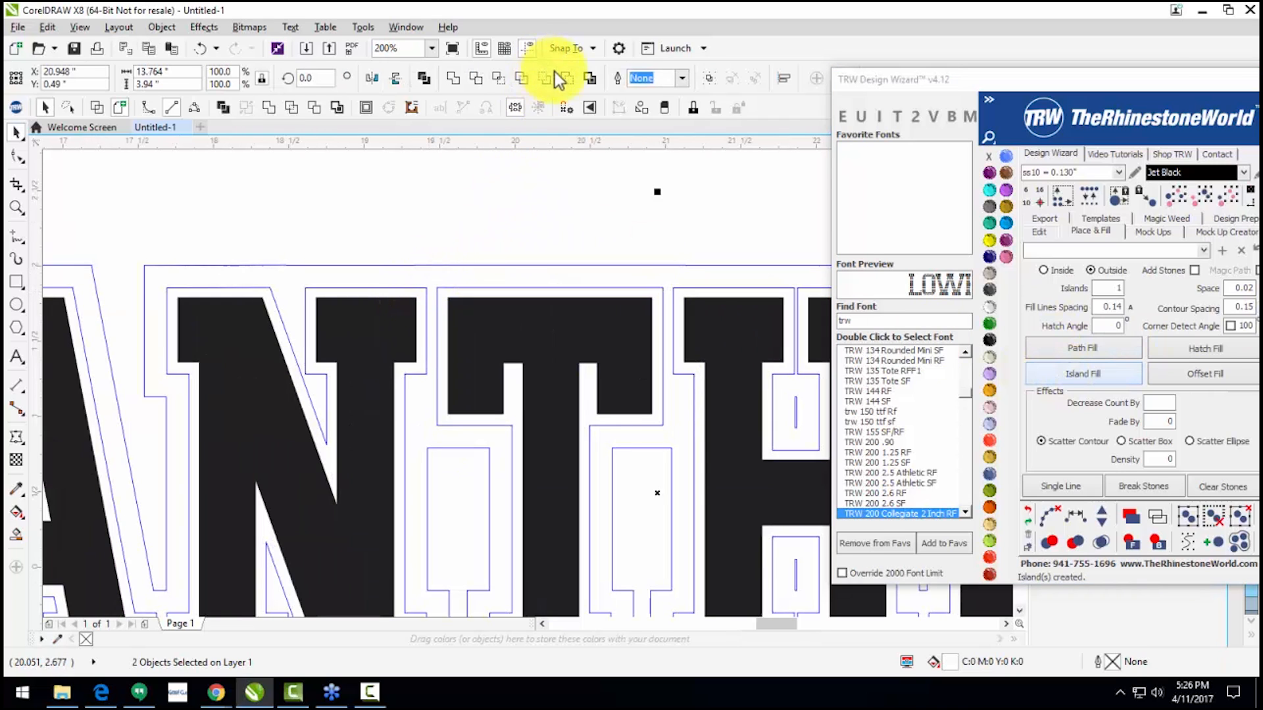
click(471, 282)
click(510, 248)
Step: Fill the new border band and the PANTHERS letters with Jet Black
click(507, 283)
shift+click(495, 327)
click(988, 339)
click(501, 222)
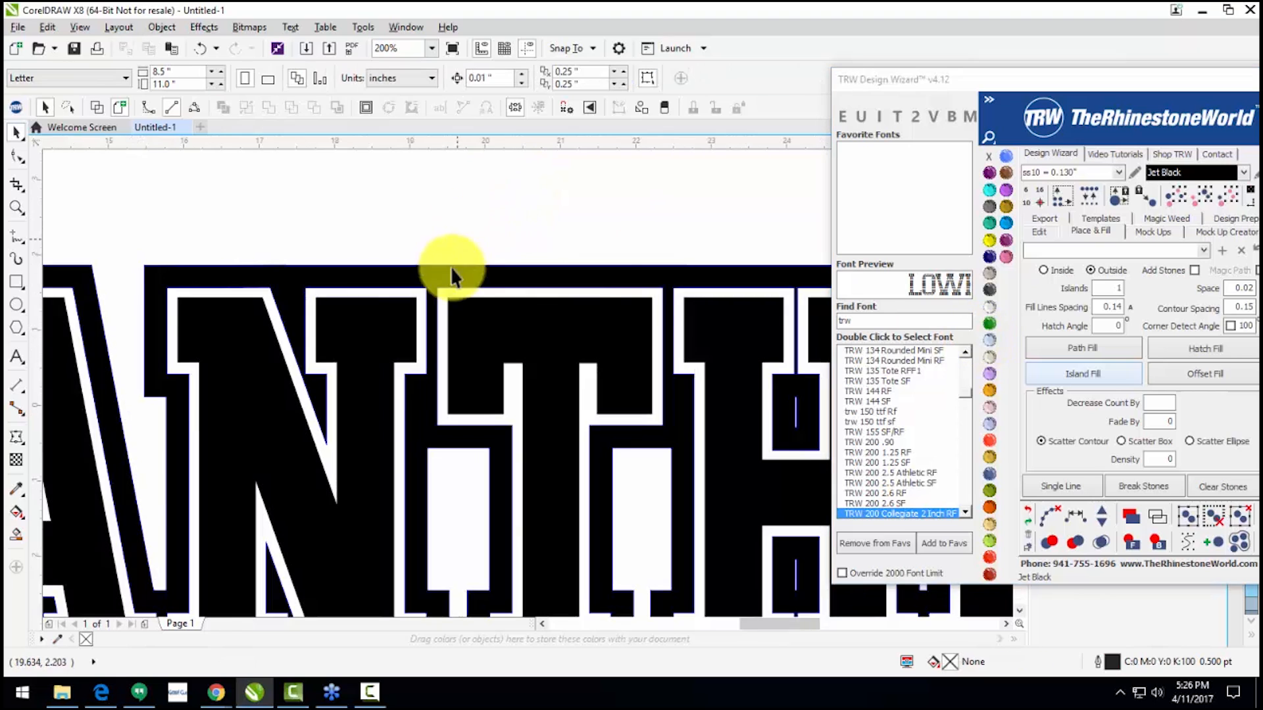
Step: Examine the black border around PANTHERS, including the narrow gaps inside and between the letters
scroll(452, 265, down, 1)
scroll(369, 283, down, 1)
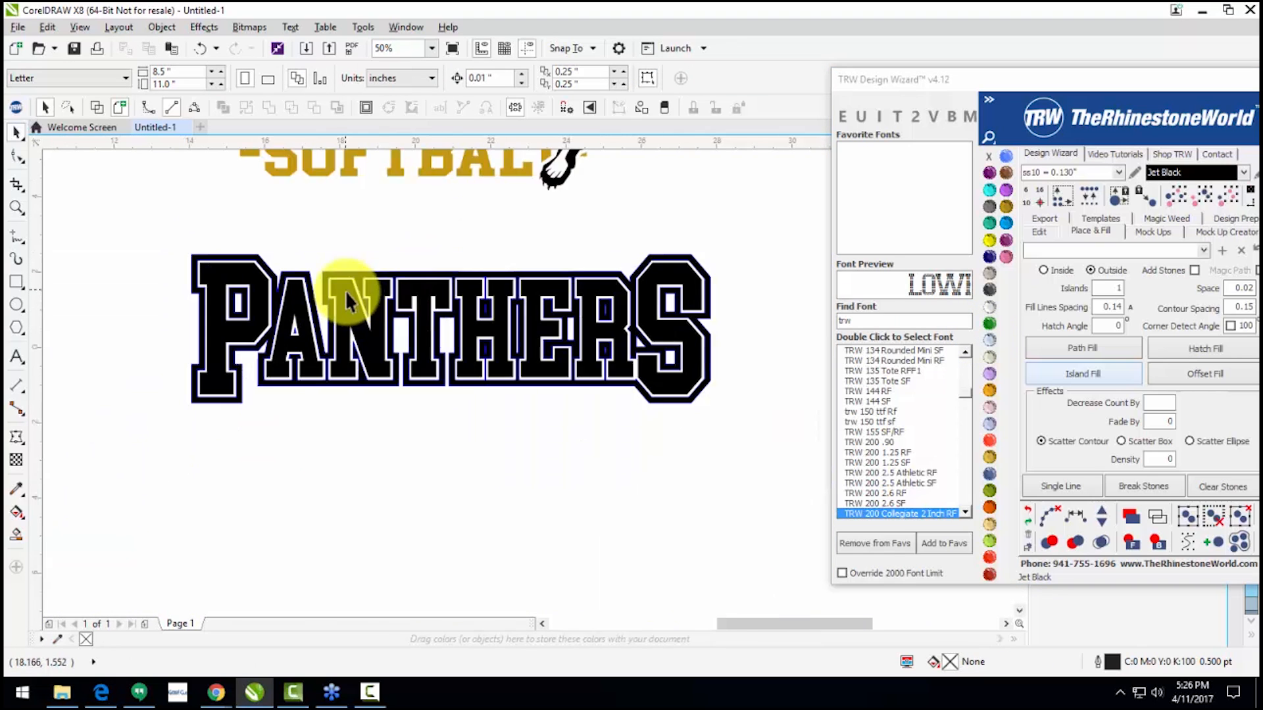
scroll(578, 304, up, 1)
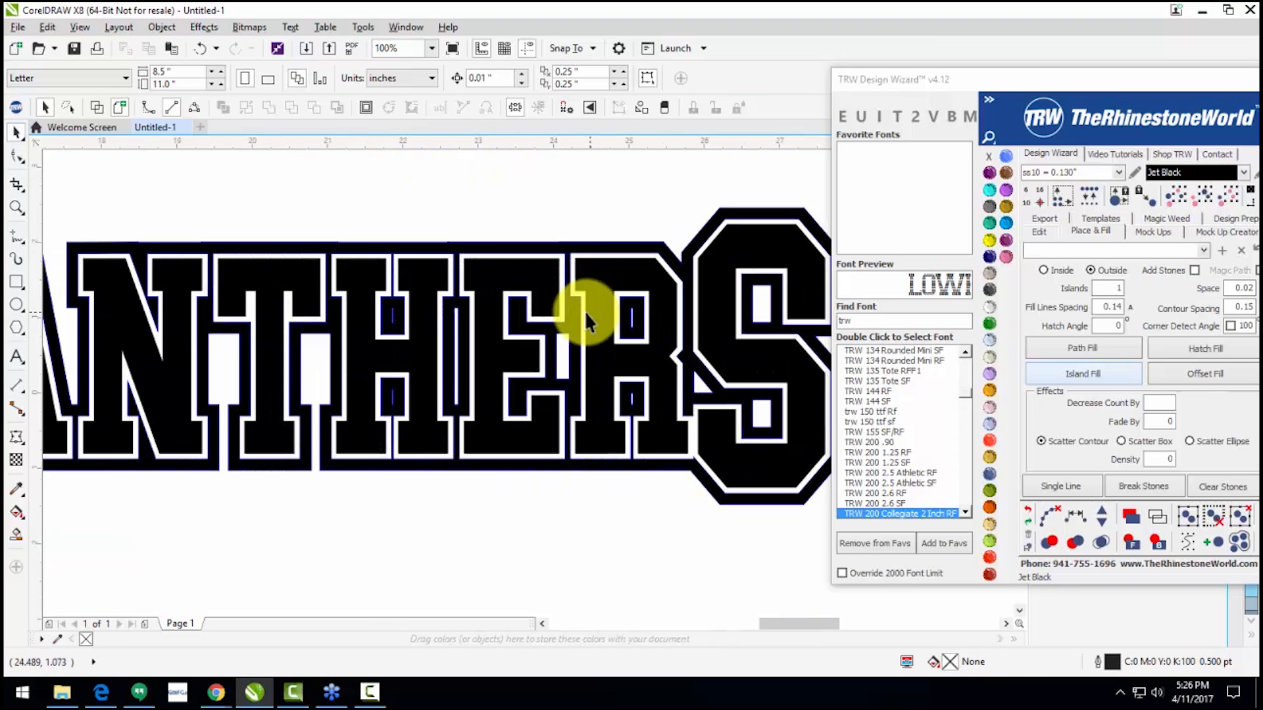
scroll(613, 473, up, 1)
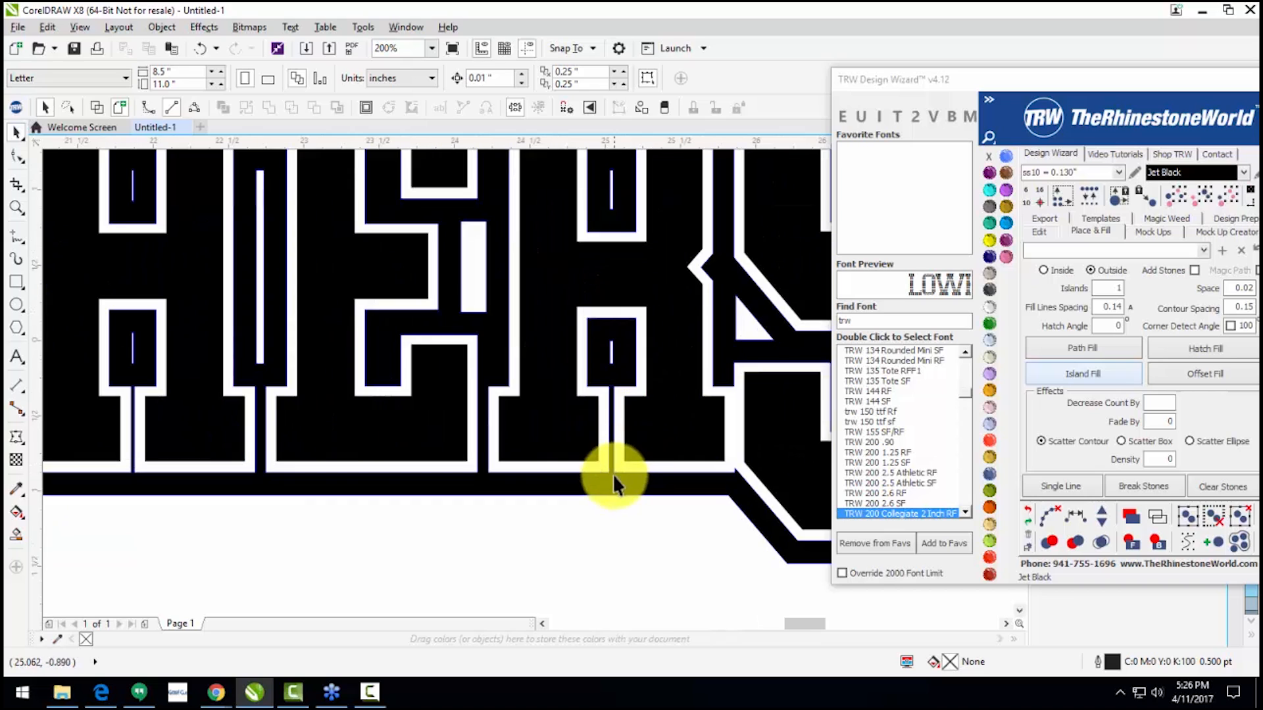
click(613, 474)
scroll(630, 361, down, 2)
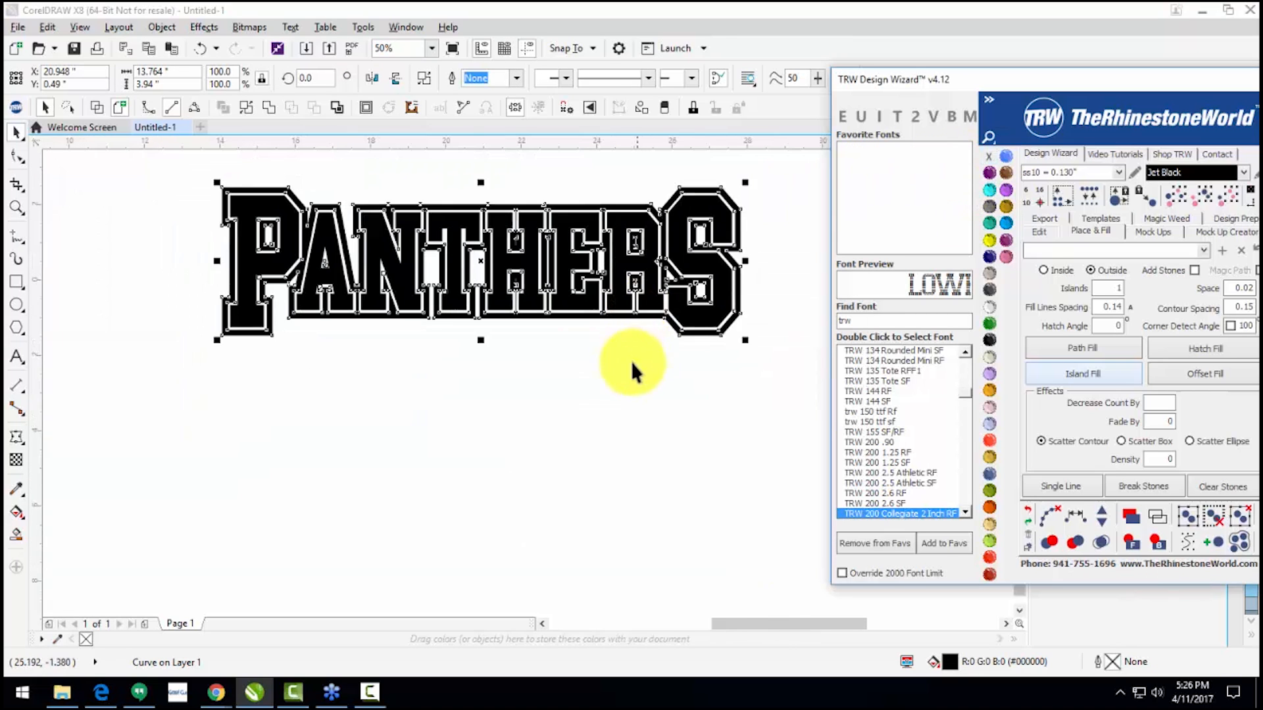
click(621, 352)
scroll(560, 333, down, 2)
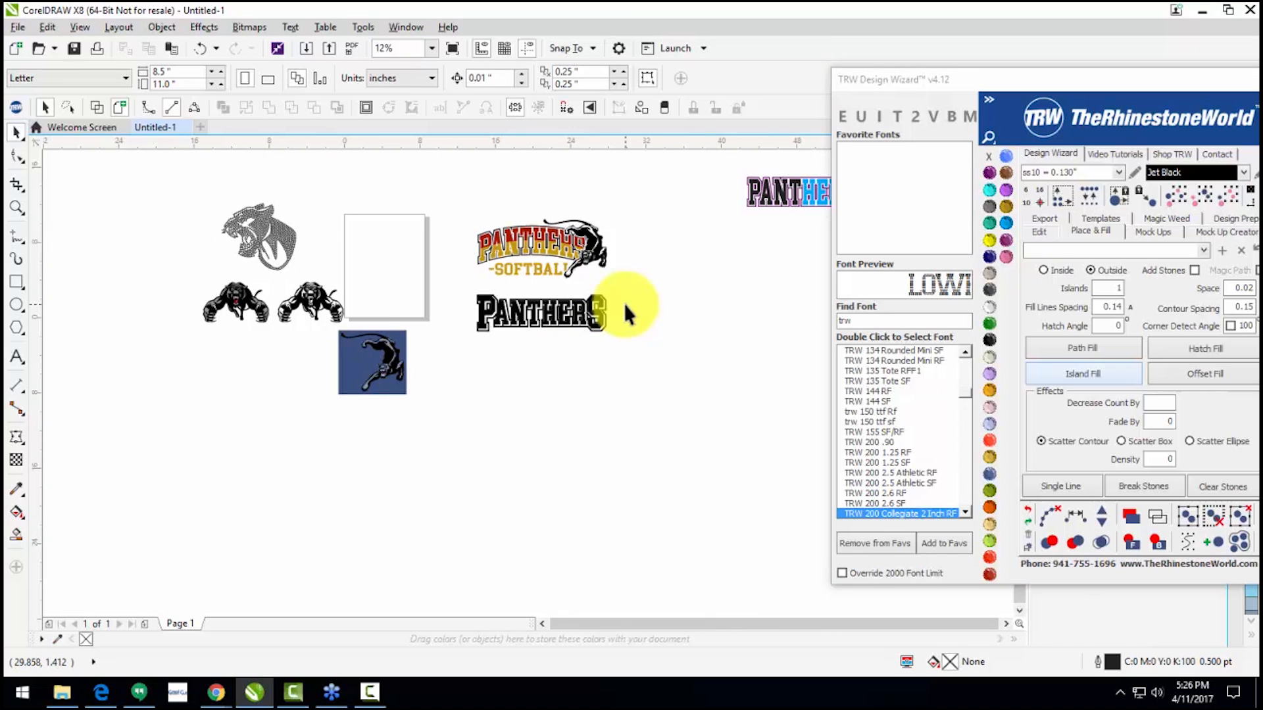
Step: Group the PANTHERS letters with their black border band
scroll(559, 302, up, 2)
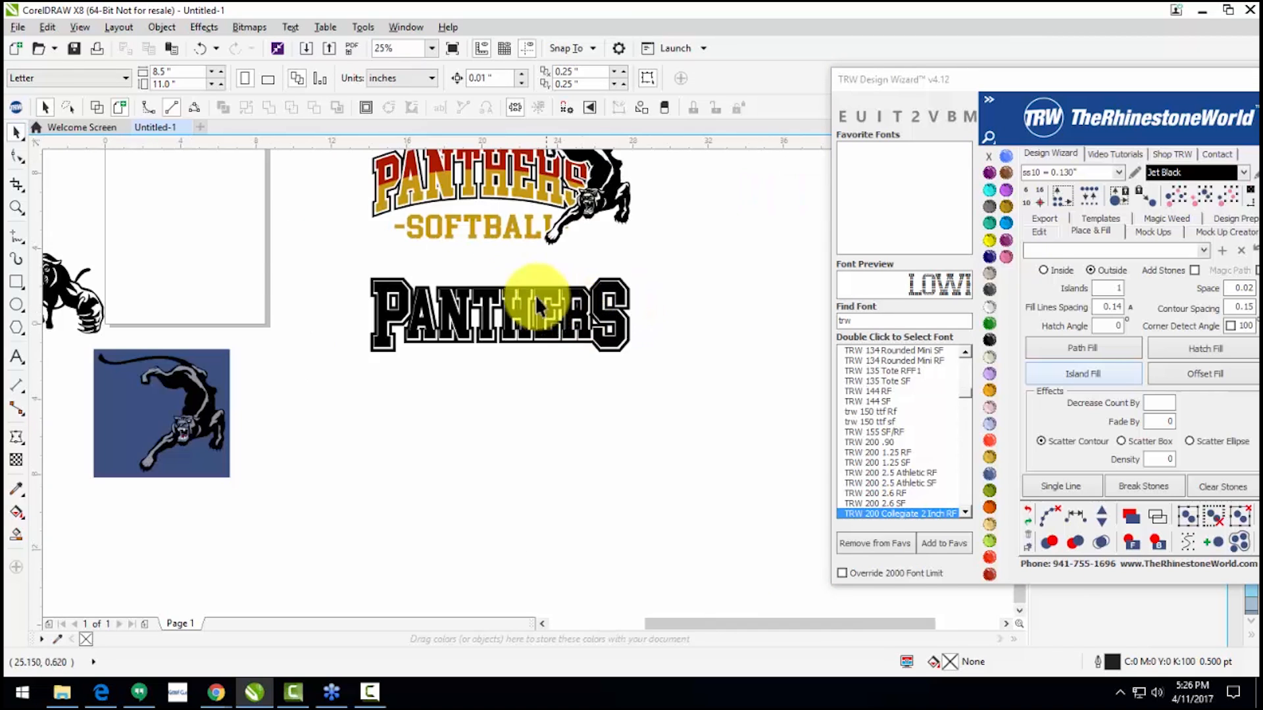
scroll(301, 256, down, 1)
mouse_move(275, 246)
mouse_down()
mouse_move(598, 361)
mouse_move(575, 362)
mouse_up()
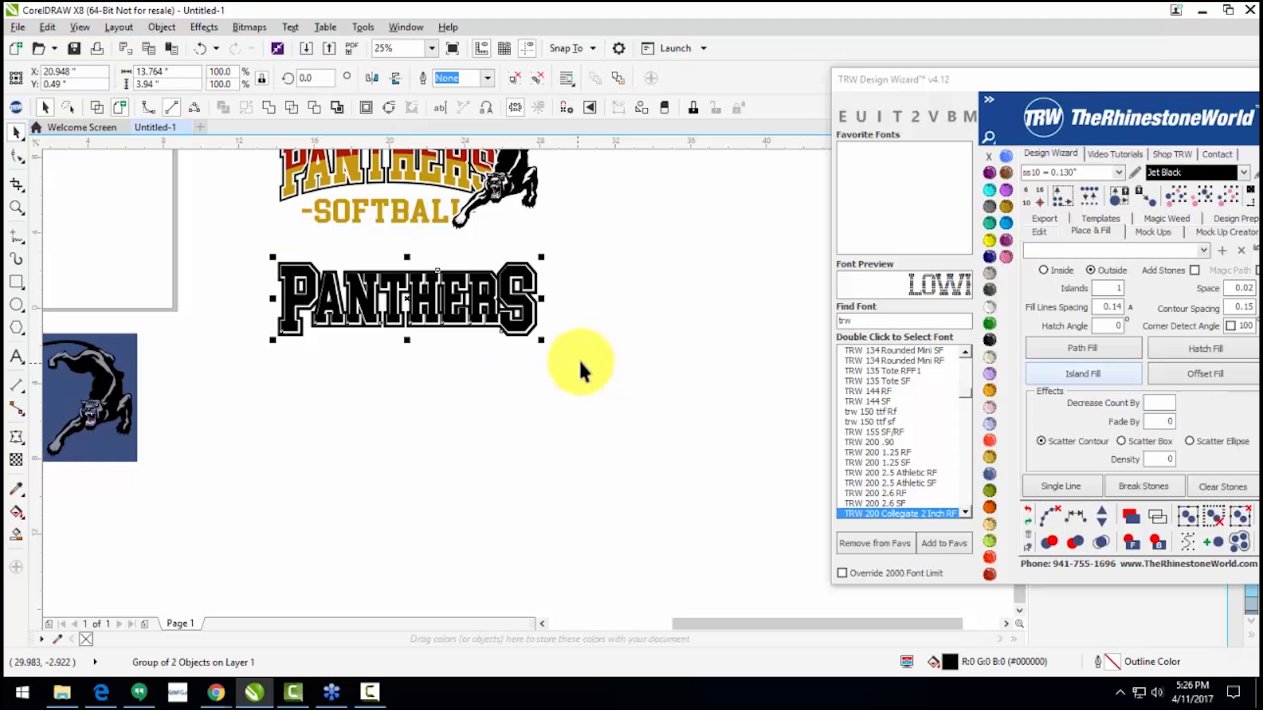
Step: Move the TRW Design Wizard window out of the way of the Envelope docker
drag(1043, 84, 930, 202)
click(444, 349)
click(453, 323)
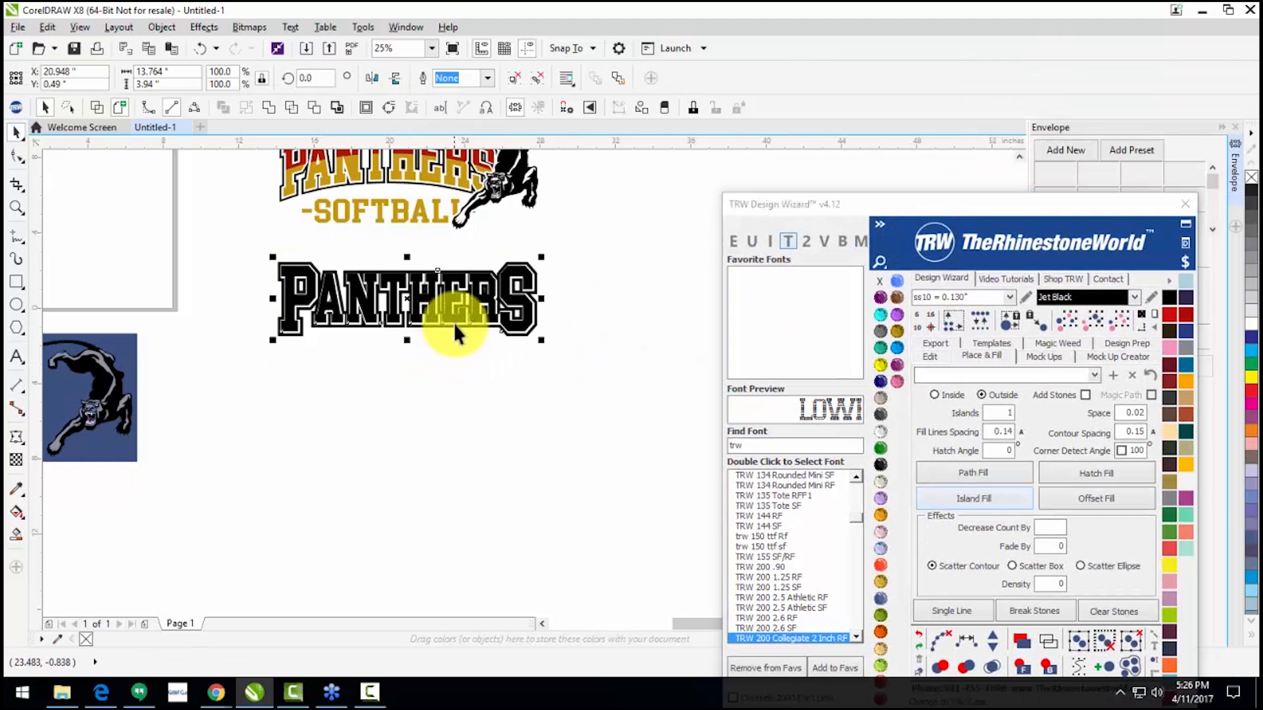
drag(1015, 203, 959, 635)
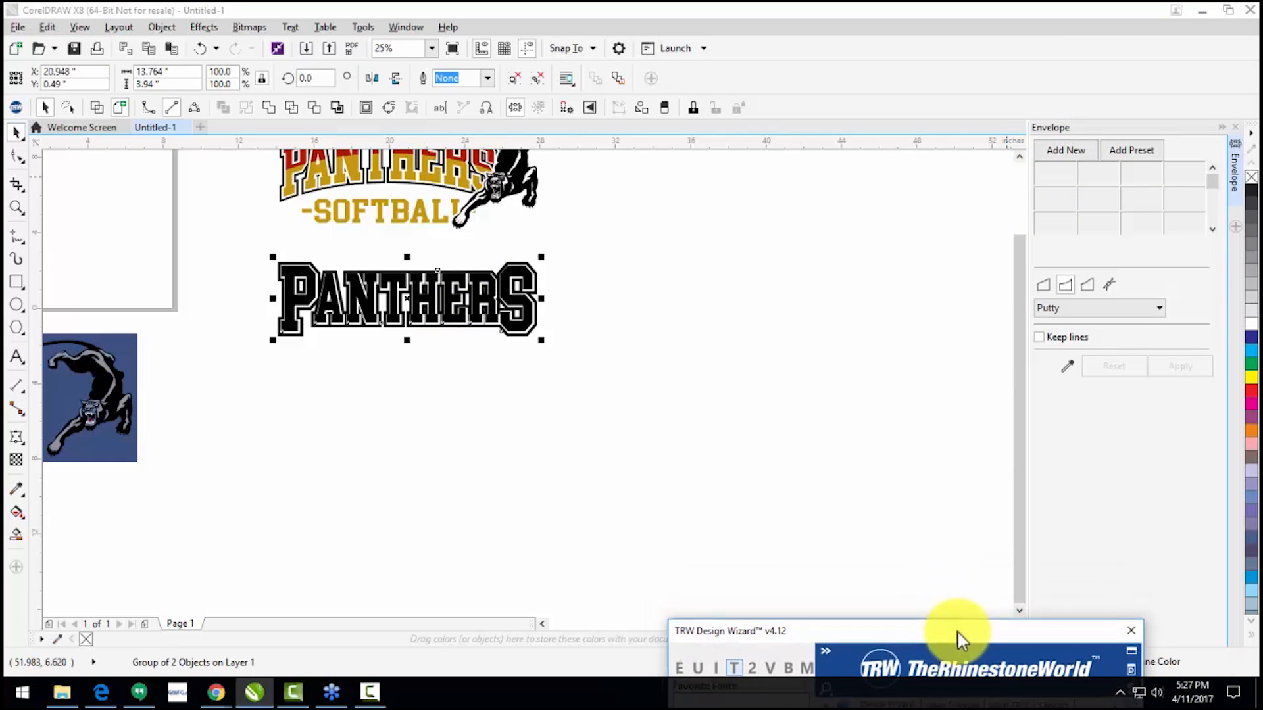
Step: Apply a Single Arc envelope to the grouped PANTHERS wordmark and bend its upper and lower edges into an upward arch
click(1070, 153)
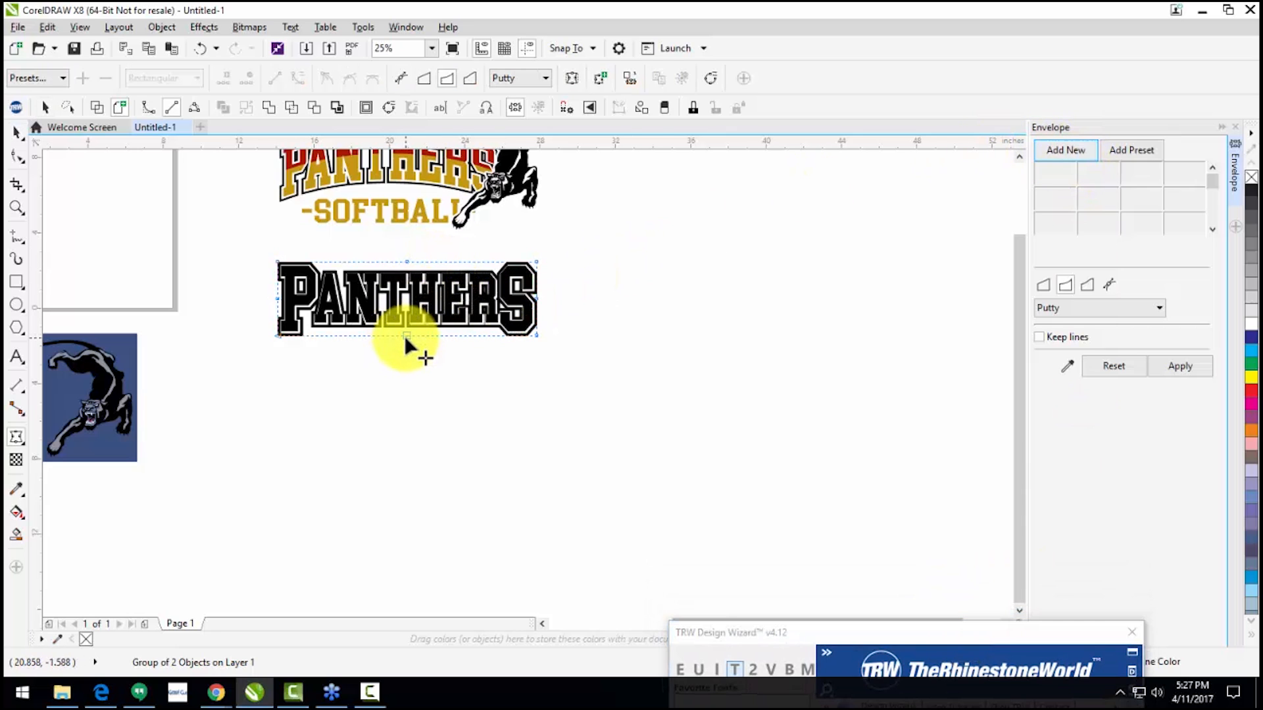
drag(406, 336, 409, 369)
key(space)
click(1056, 153)
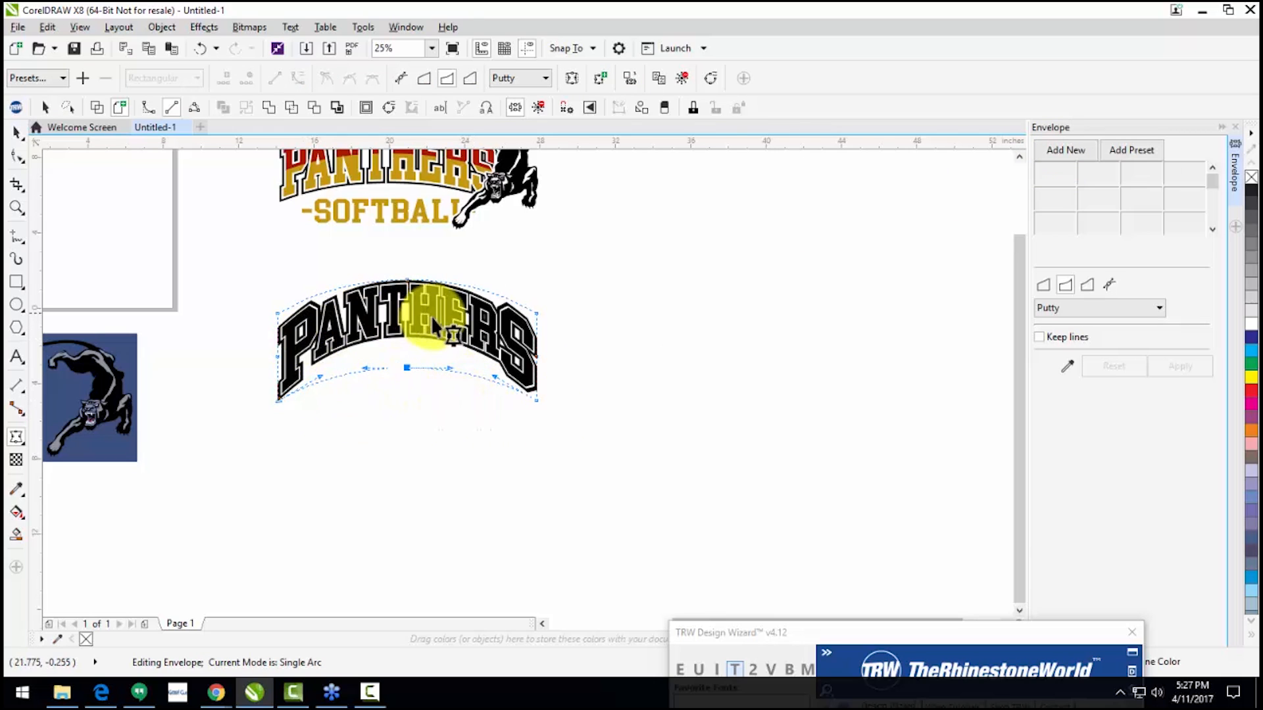
Step: Undo the last envelope bend and reshape the lower edge of the PANTHERS wordmark into a gentler arch
key(ctrl+z)
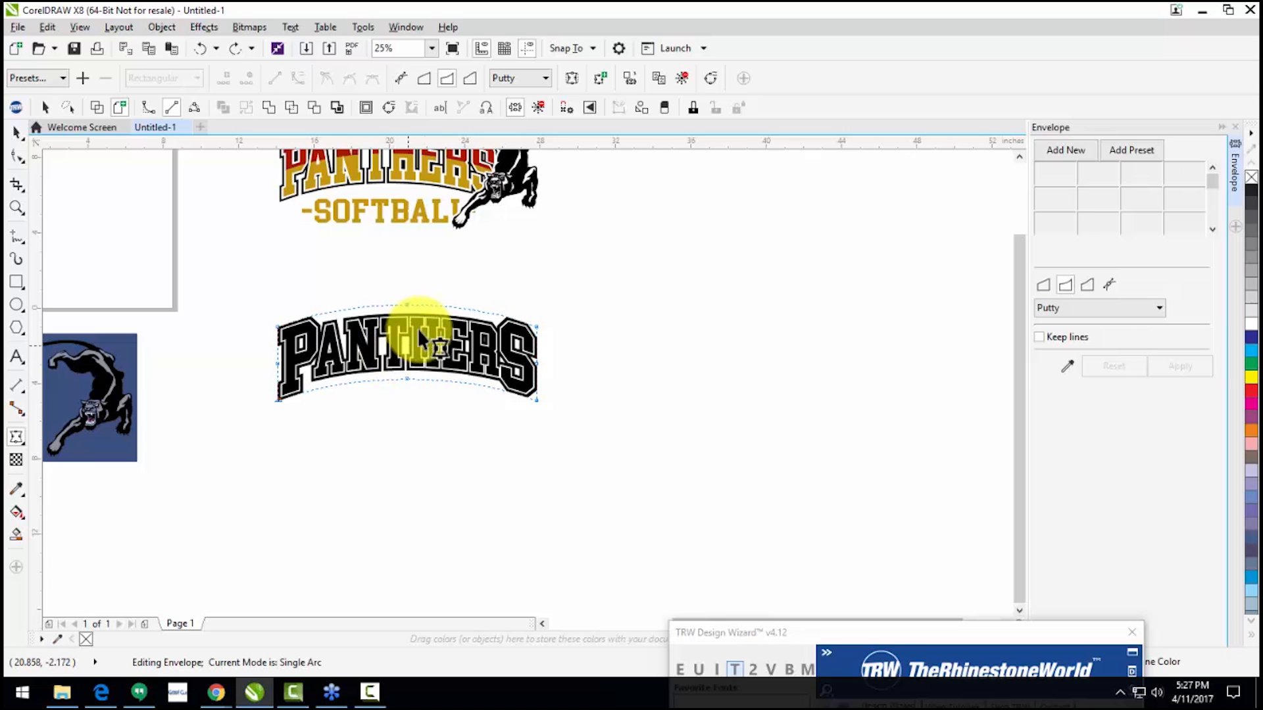
drag(402, 378, 405, 371)
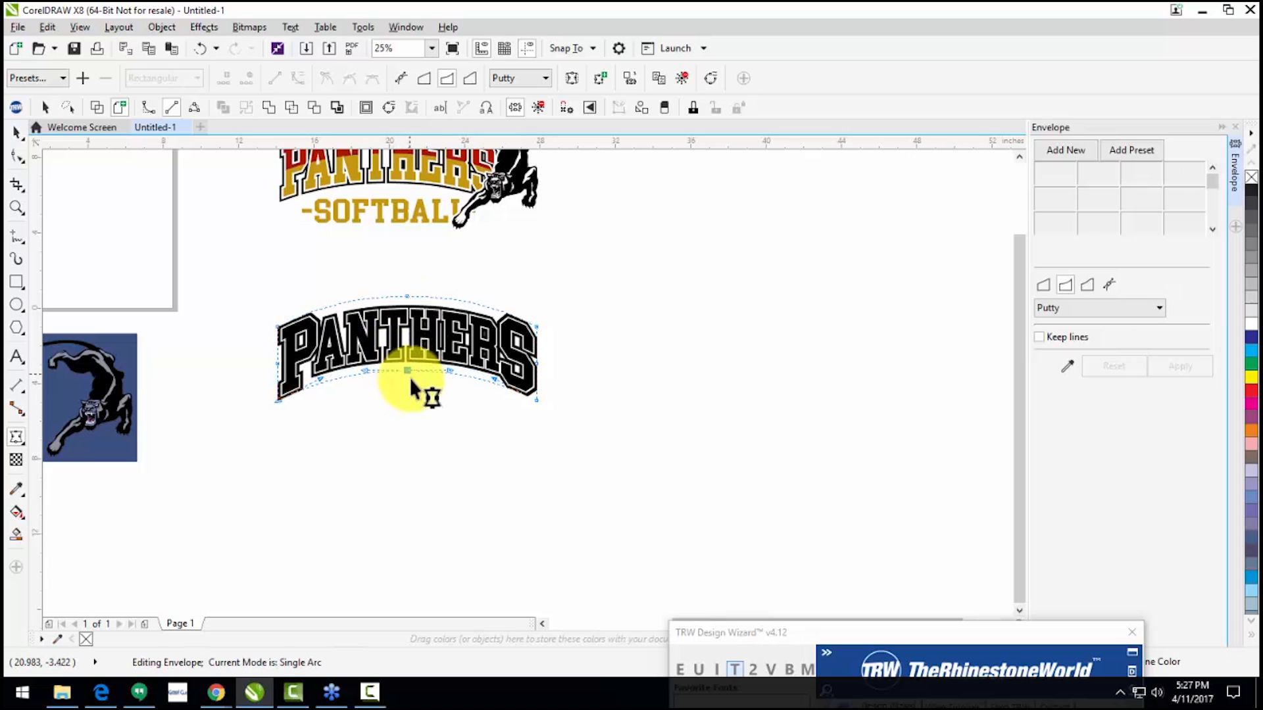
key(space)
Step: Ungroup the arched PANTHERS wordmark and convert all its letters and the border to curves
drag(947, 631, 980, 66)
click(540, 76)
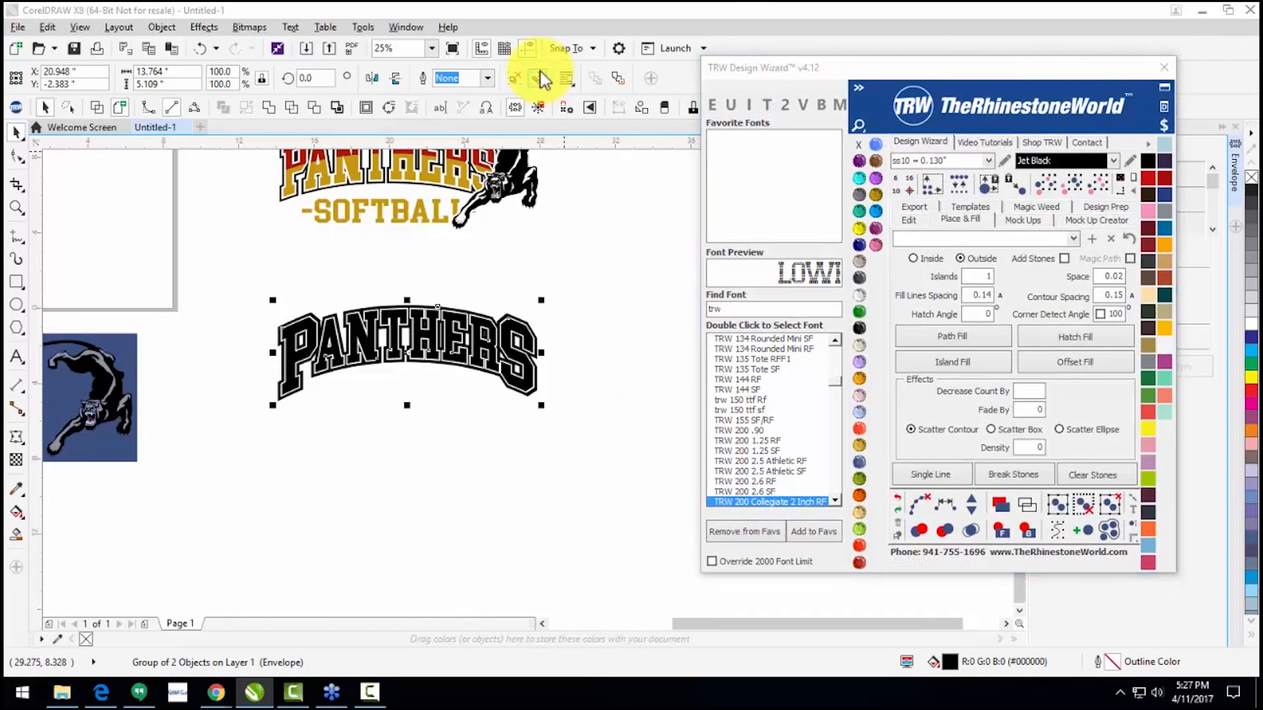
click(591, 355)
drag(588, 260, 250, 428)
scroll(361, 366, up, 1)
right_click(360, 315)
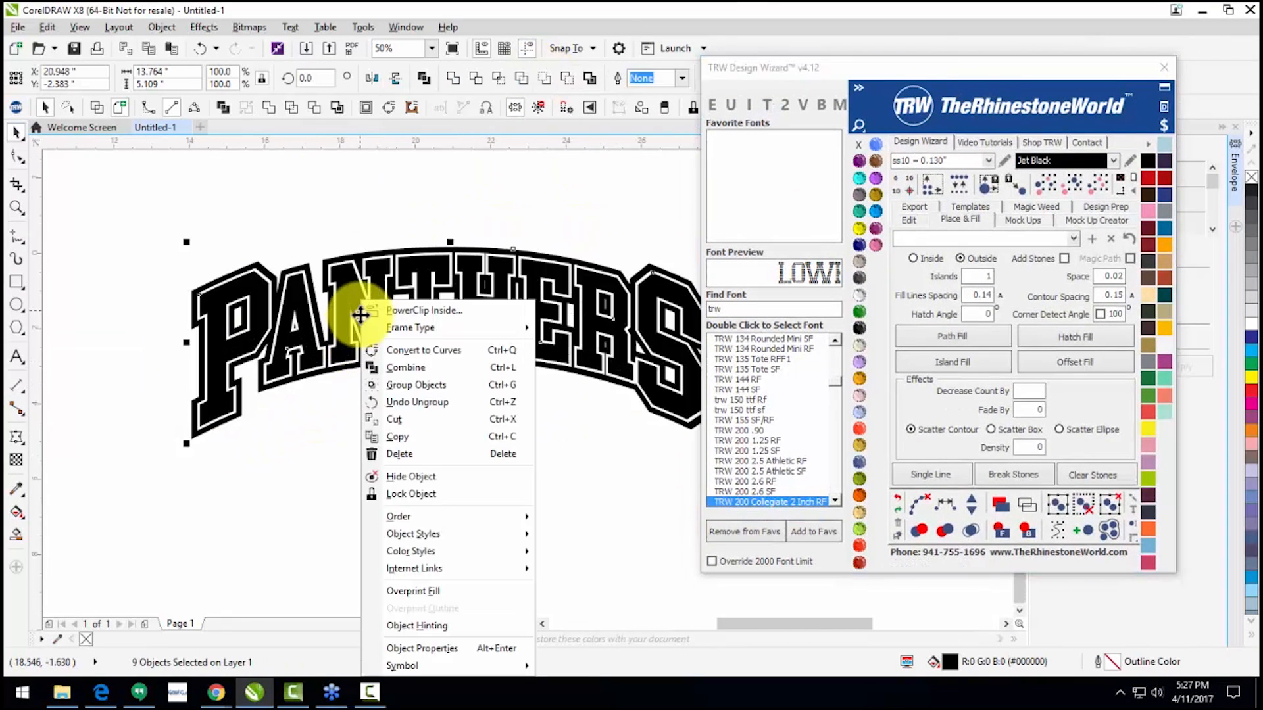
click(415, 352)
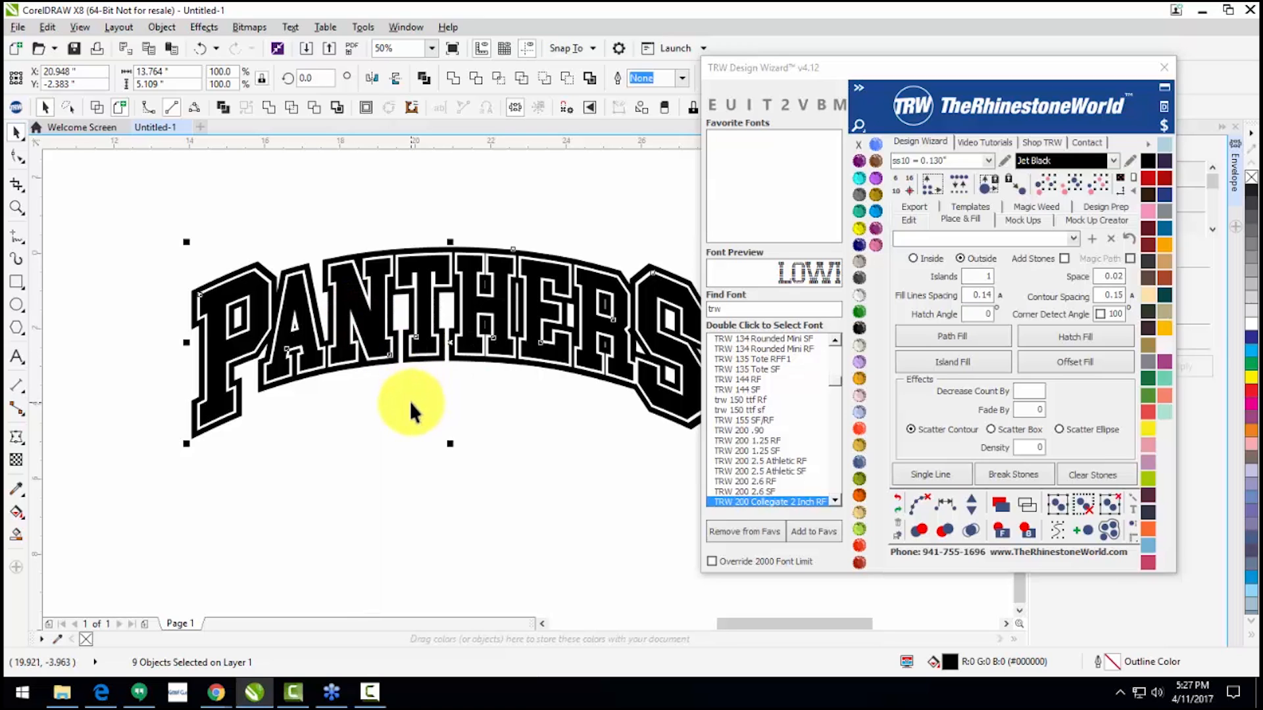
right_click(424, 361)
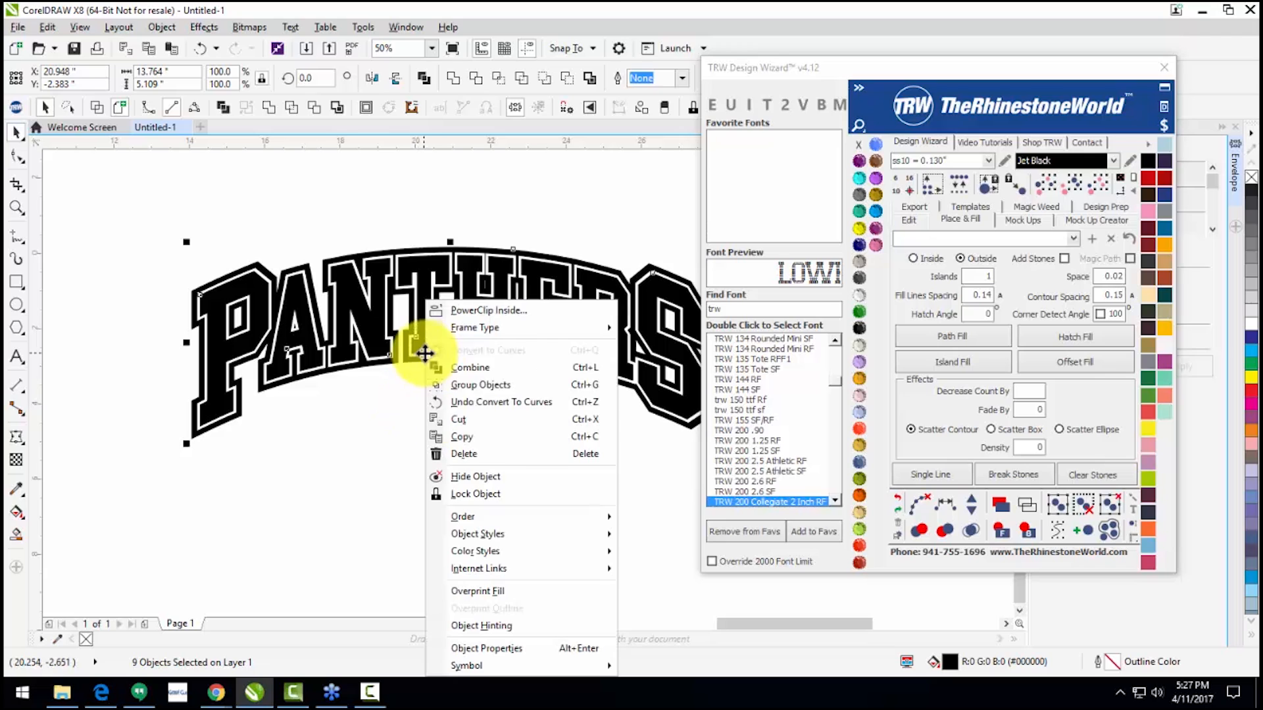
click(345, 424)
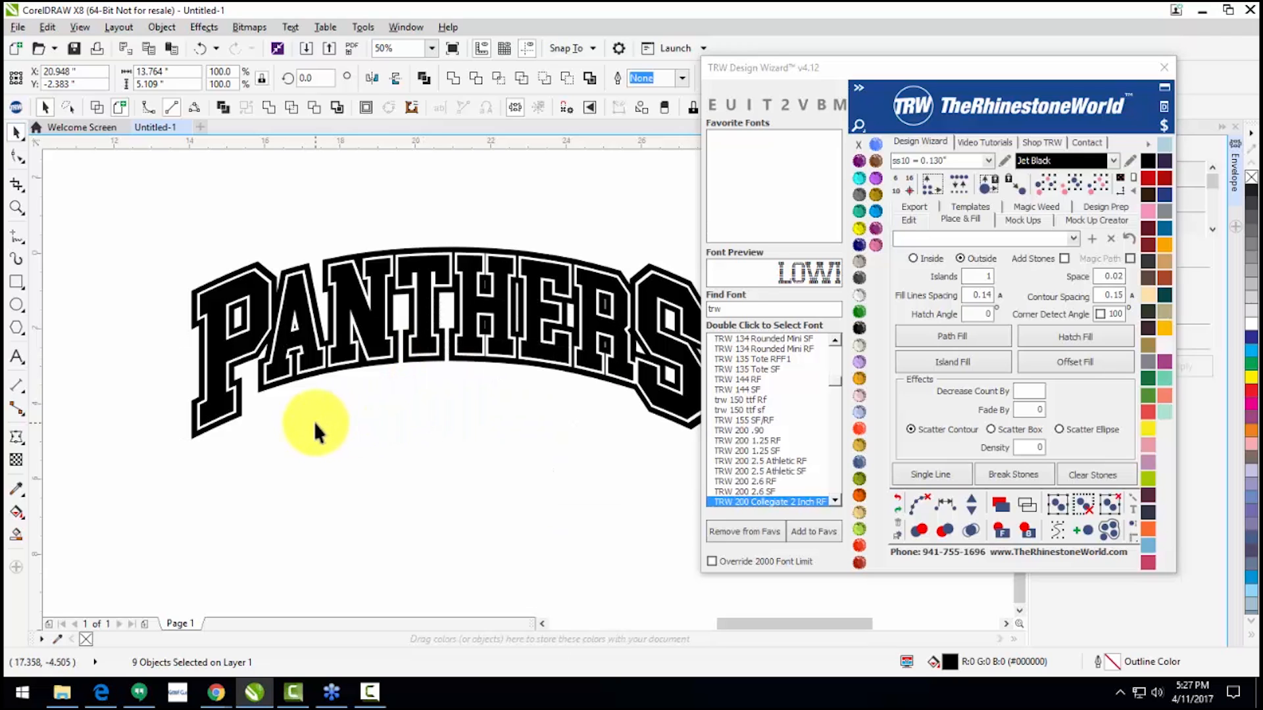
Step: Try moving individual letters such as the N and A off the border, undoing each move
drag(321, 357, 350, 389)
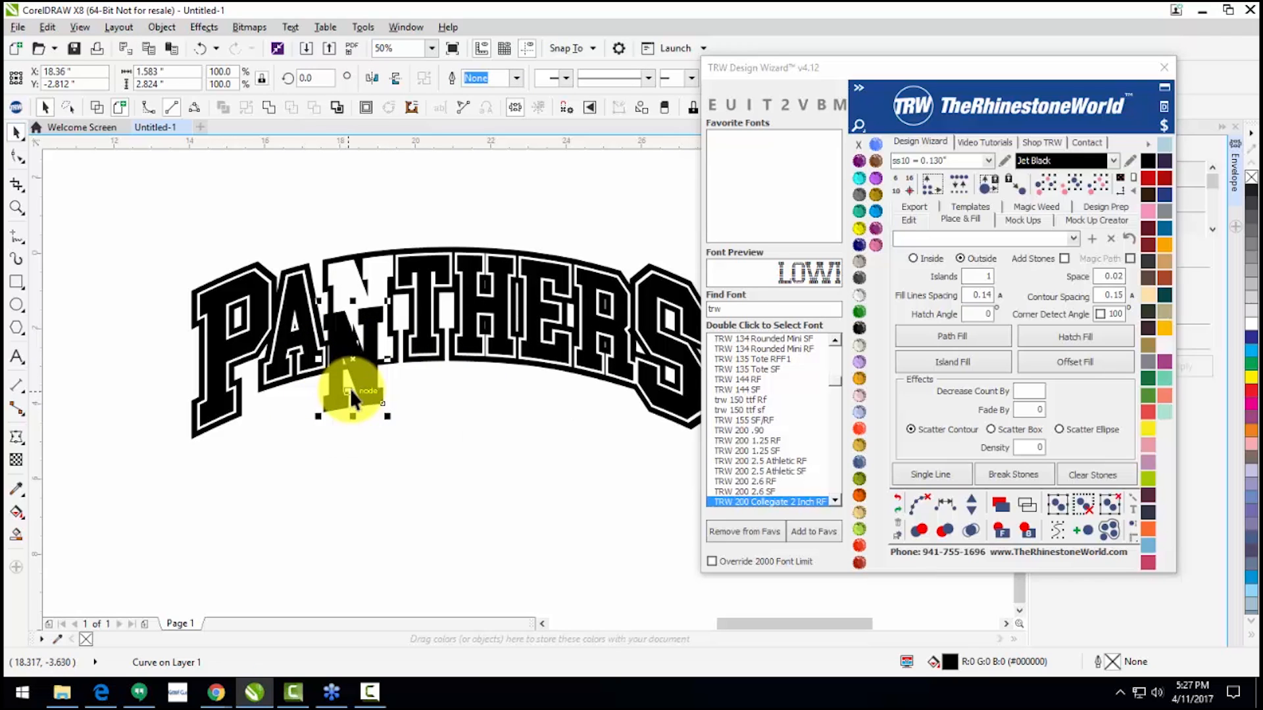
key(ctrl+z)
double_click(301, 334)
key(space)
drag(255, 333, 270, 402)
key(ctrl+z)
key(ctrl+z)
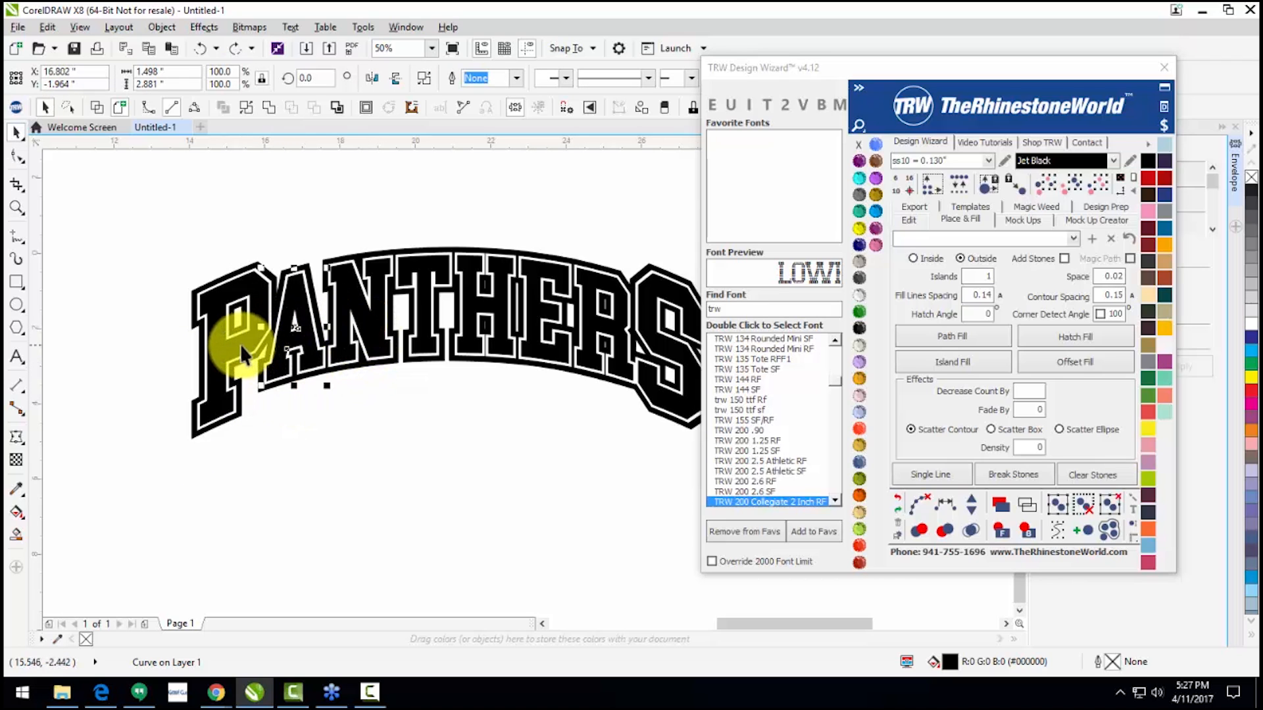
Step: Weld the eight inner PANTHERS letters into a single curve, leaving the border separate
click(242, 346)
shift+click(275, 369)
shift+click(348, 346)
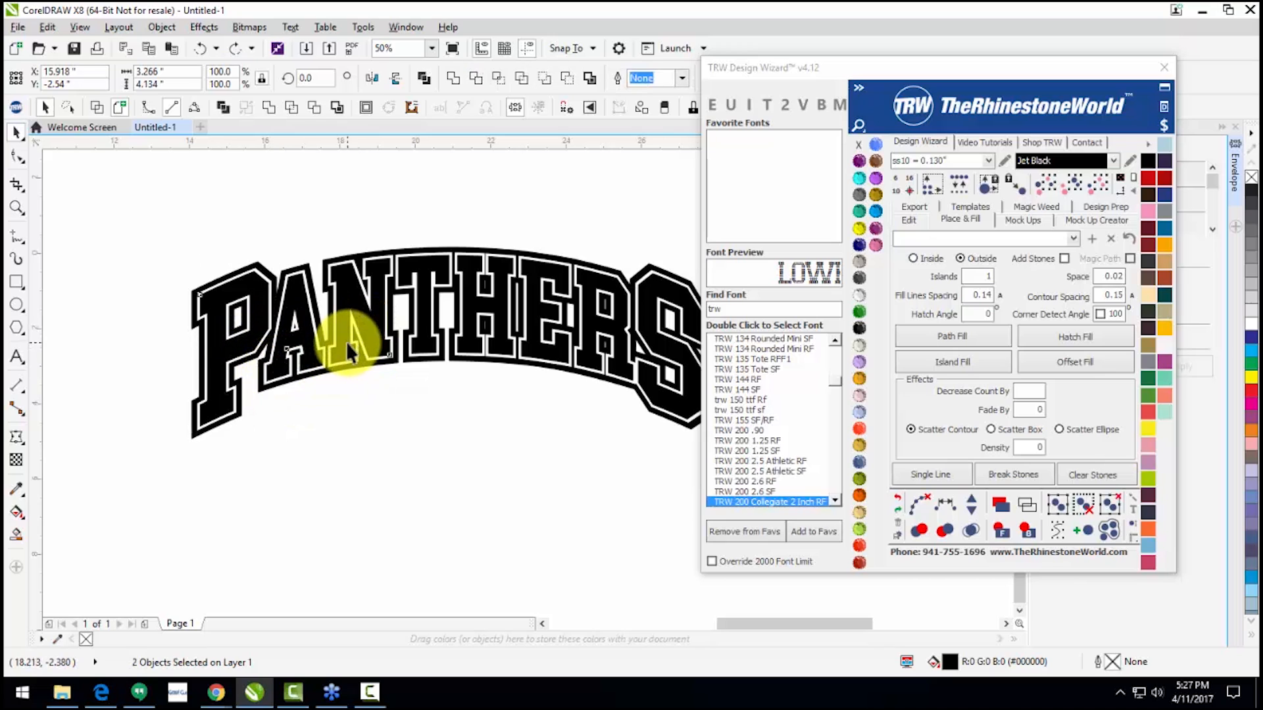
shift+click(428, 318)
shift+click(472, 306)
shift+click(539, 307)
shift+click(595, 316)
shift+click(661, 300)
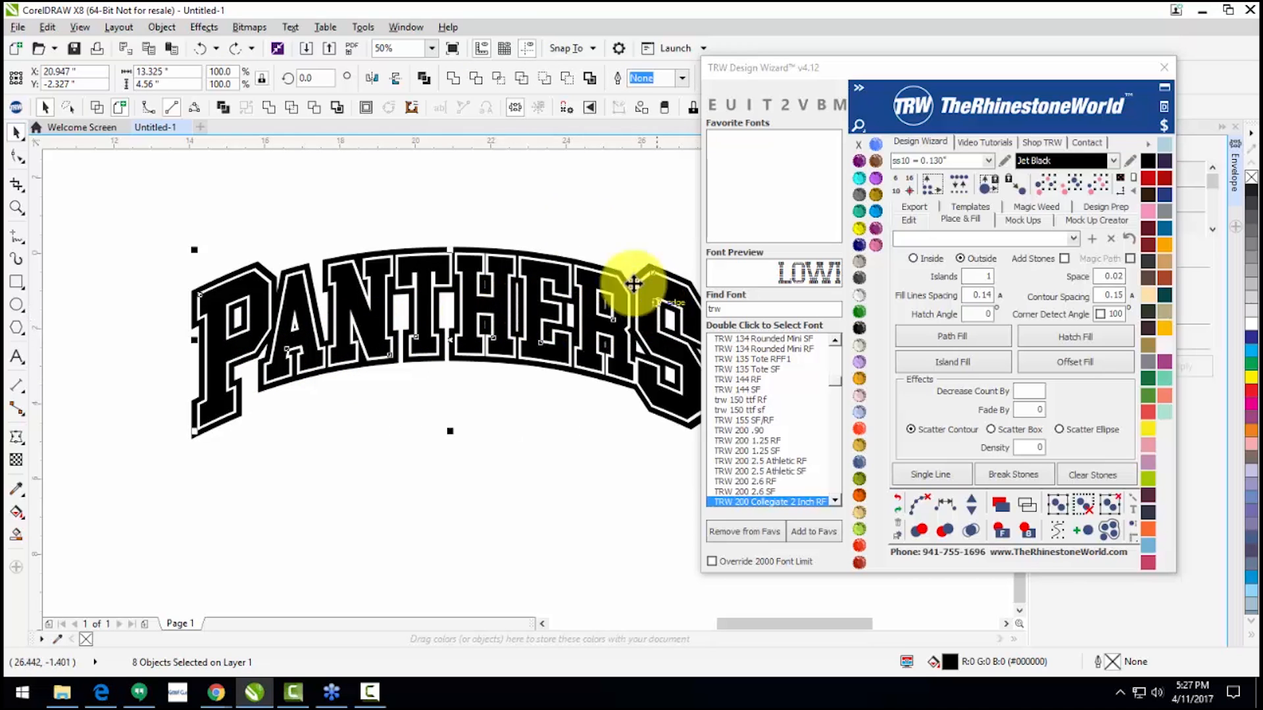
click(459, 82)
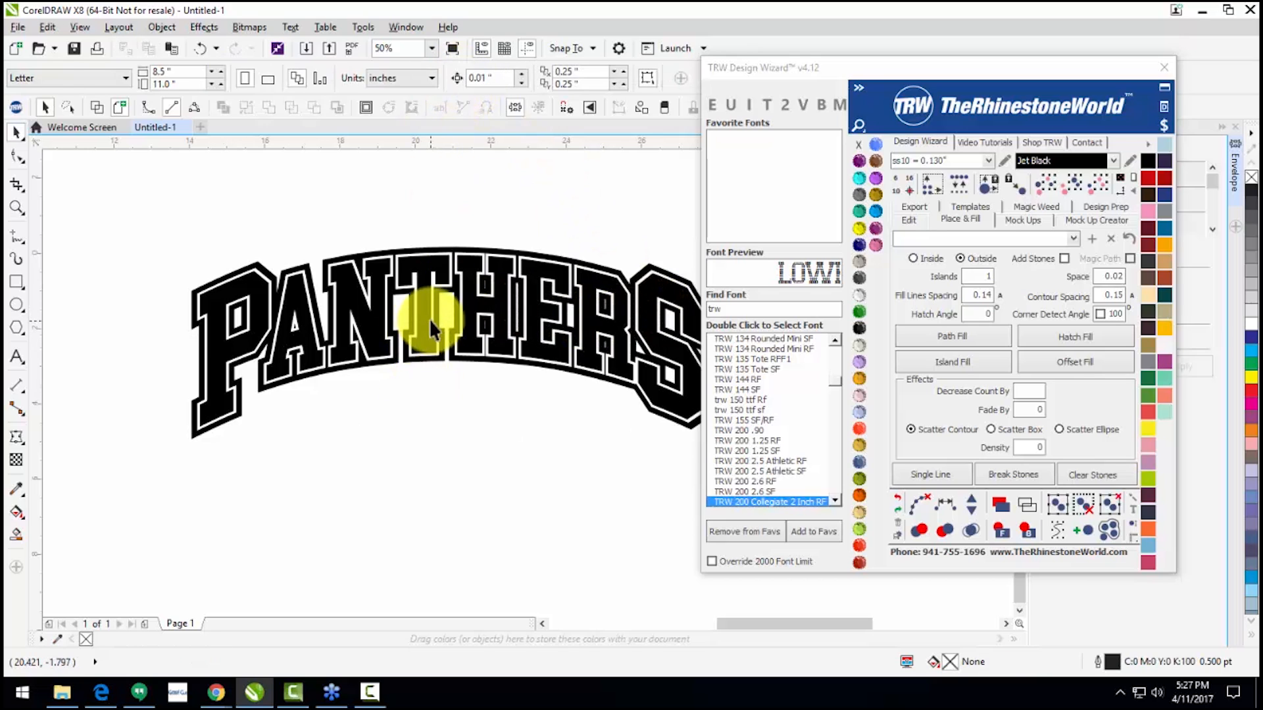
Step: Try moving the welded PANTHERS lettering down off its border, and undo each move
drag(429, 318, 427, 519)
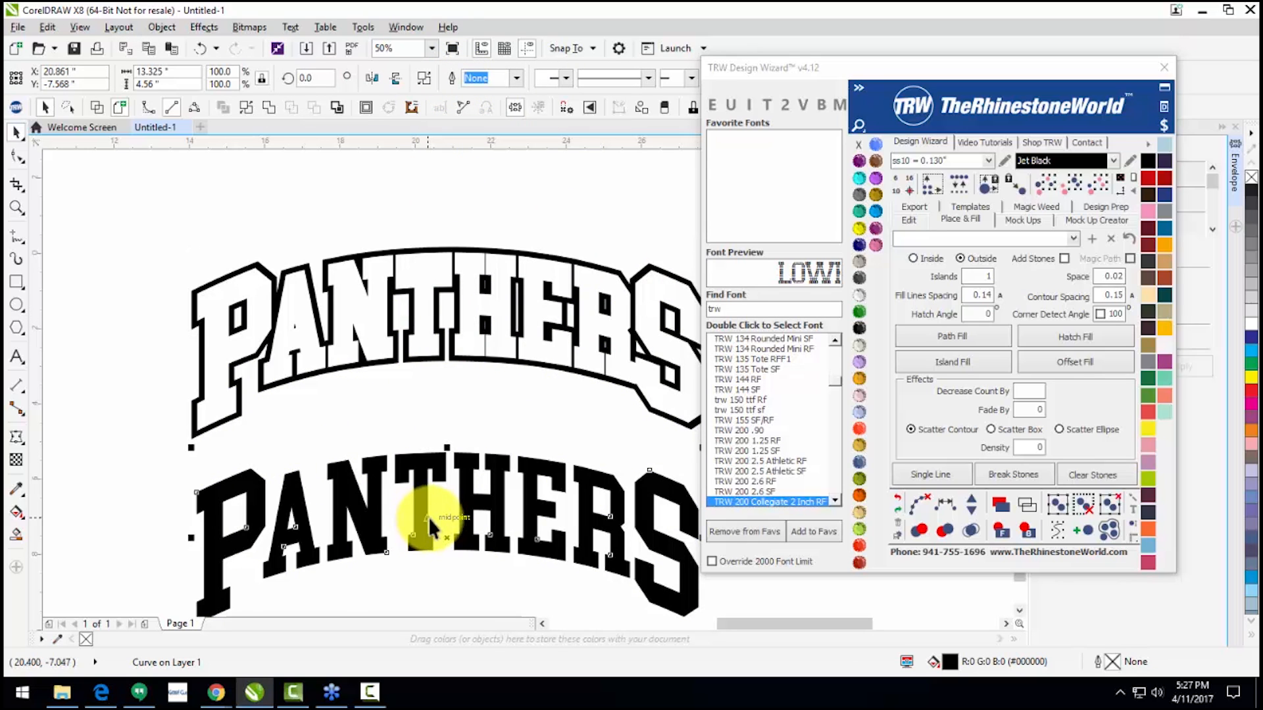
key(ctrl+z)
click(432, 524)
drag(415, 339, 426, 419)
key(ctrl+z)
click(426, 418)
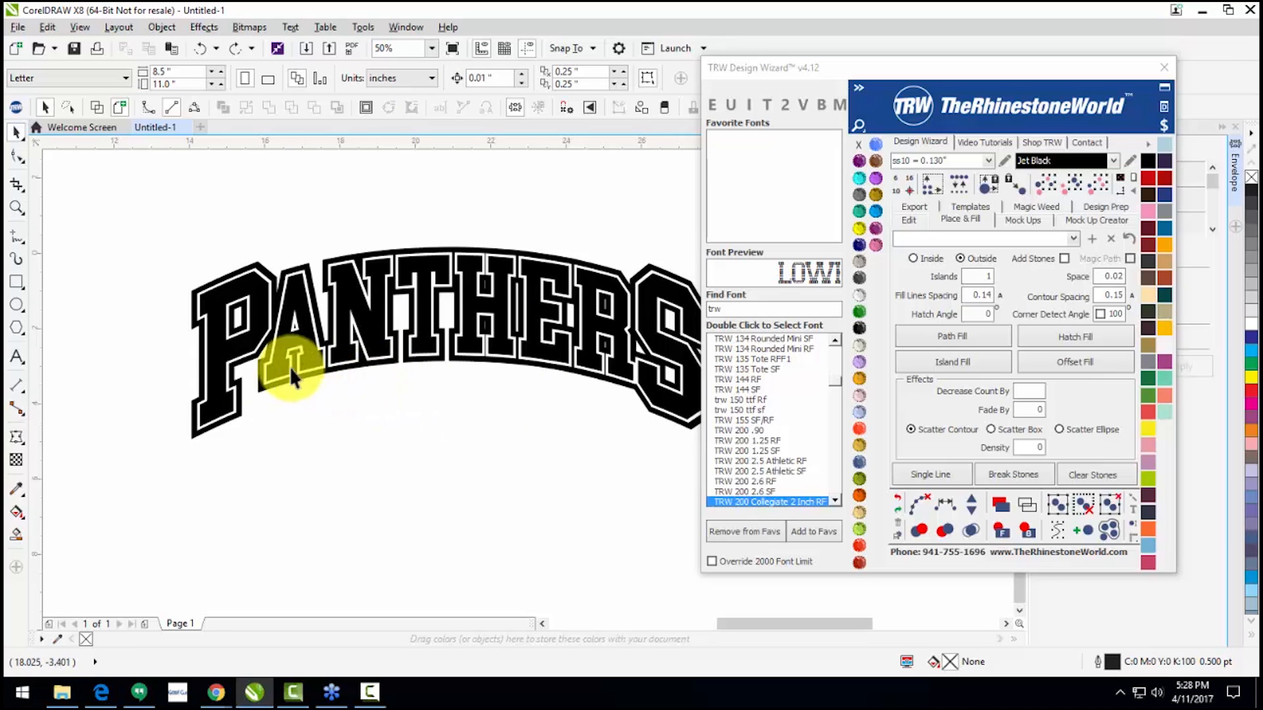
Step: Display the TRW Design Wizard's editing tools and select the welded PANTHERS lettering together with its border
scroll(203, 436, down, 1)
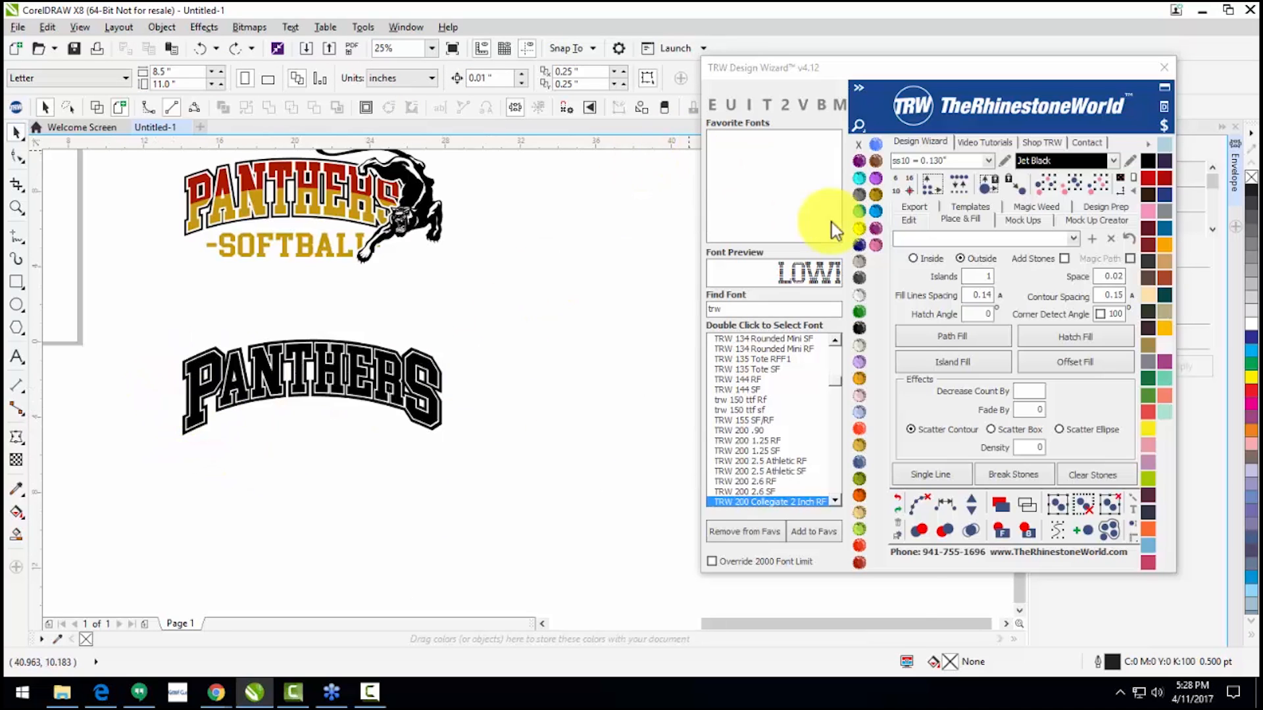
click(912, 218)
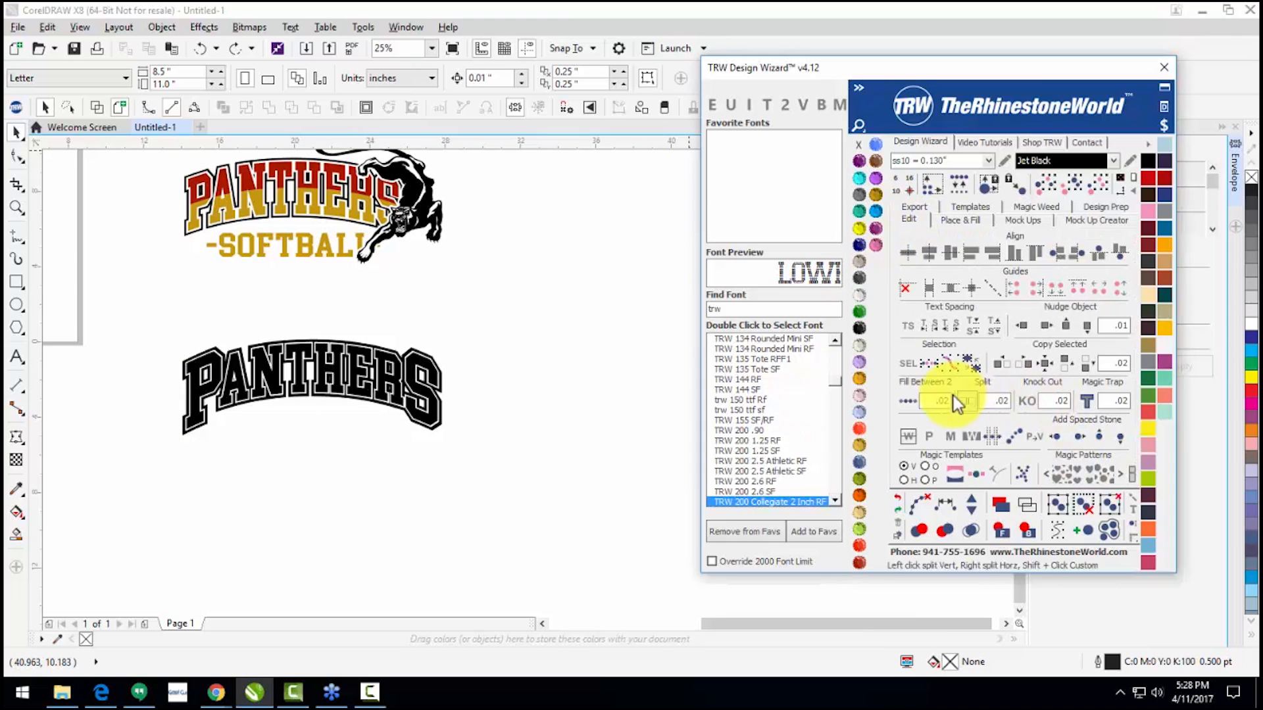
click(509, 424)
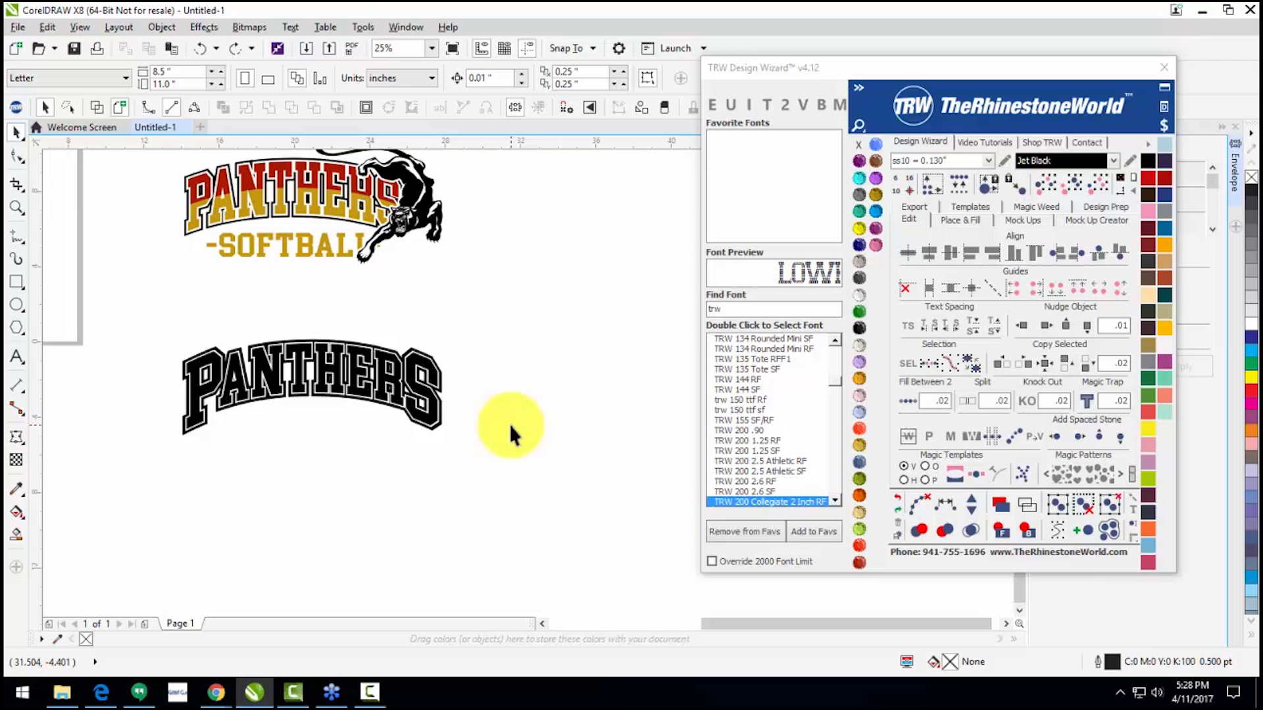
drag(153, 341, 489, 456)
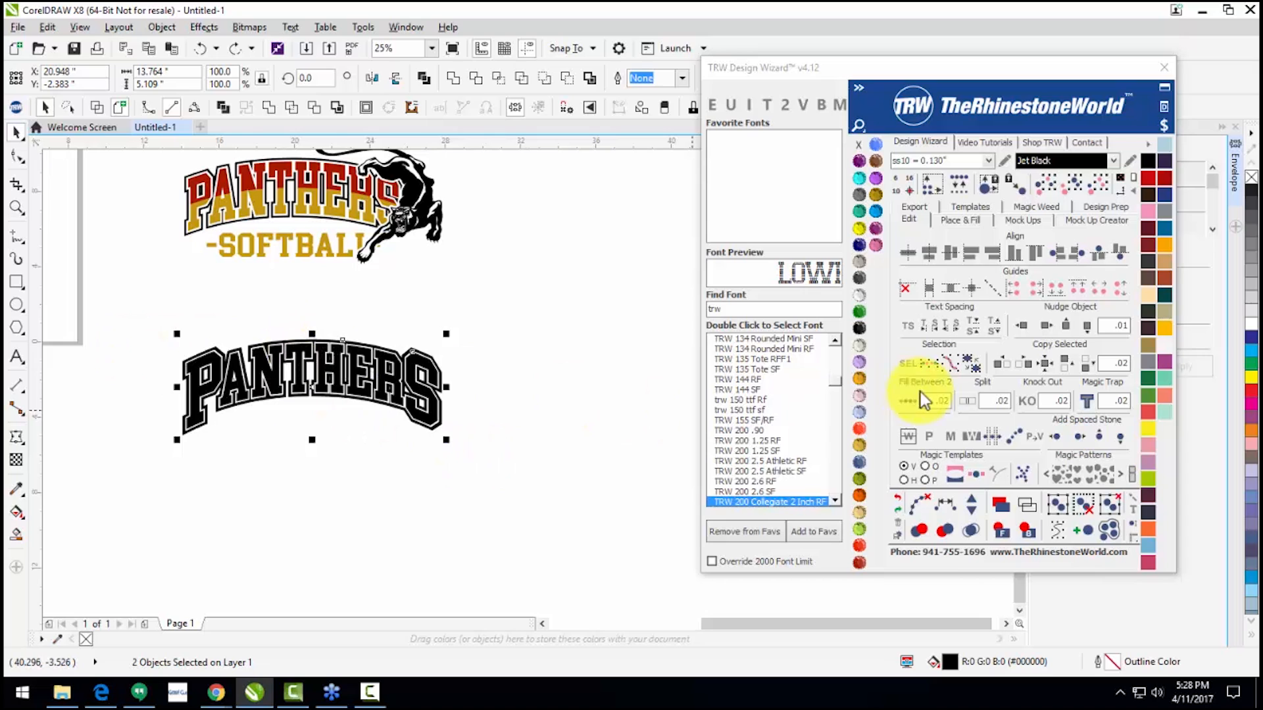
Step: Try moving the inner PANTHERS lettering away from its outline and undo each move
click(471, 361)
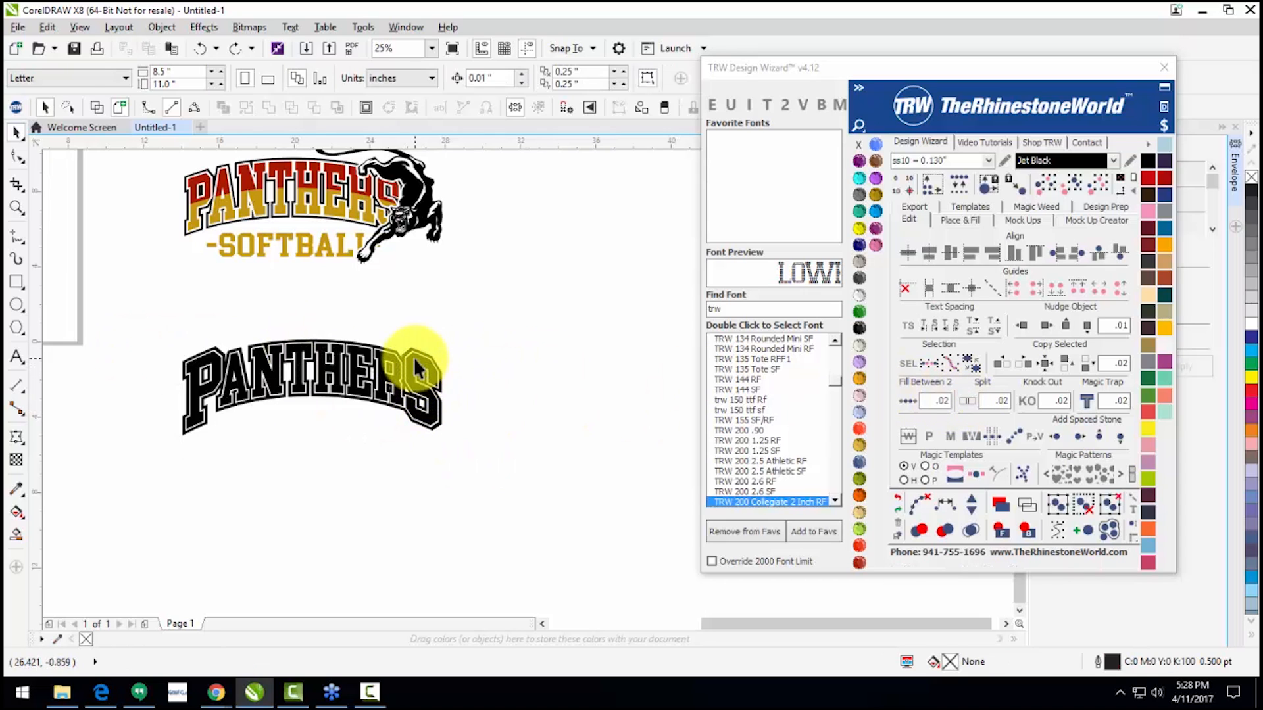
drag(413, 357, 407, 390)
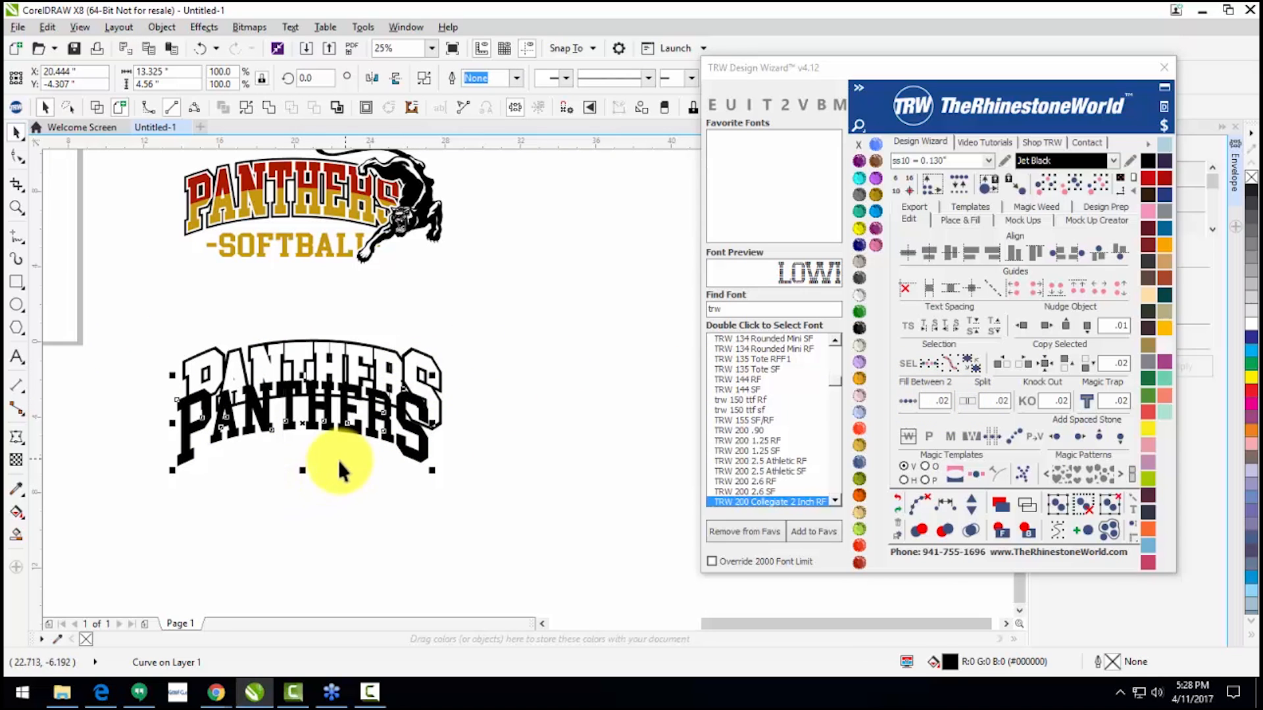
click(218, 470)
scroll(194, 355, up, 2)
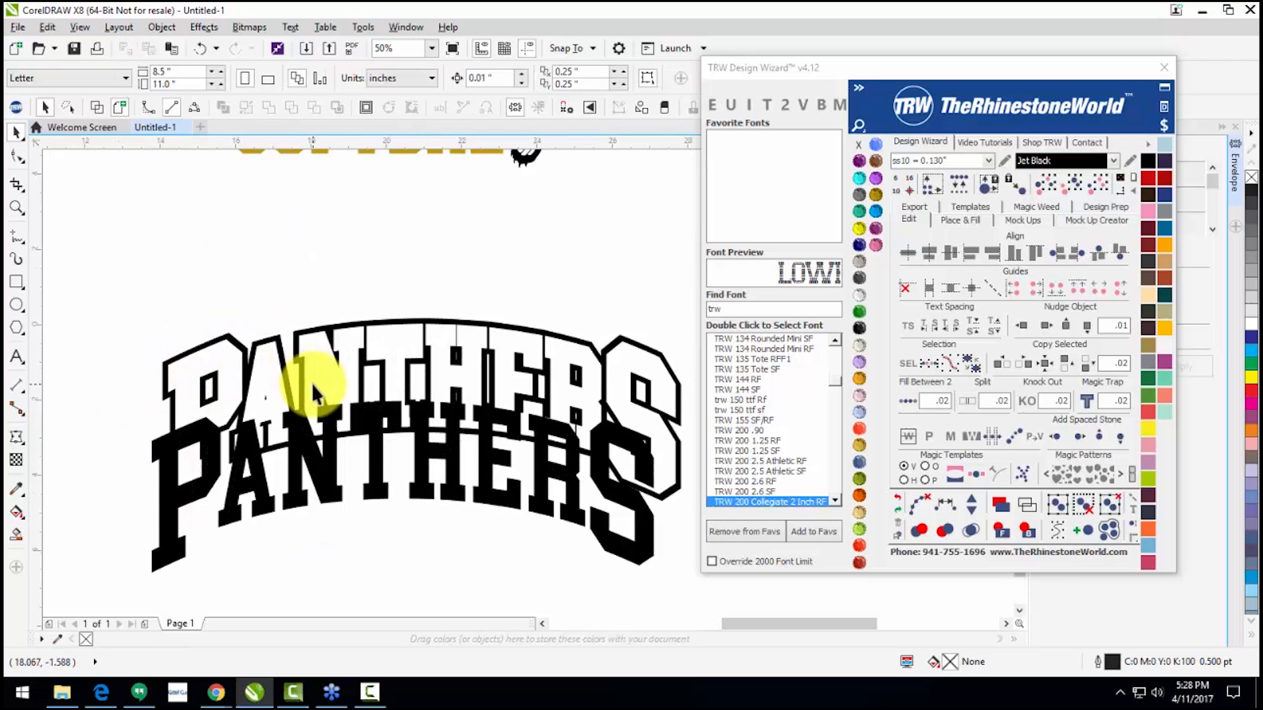
key(ctrl+z)
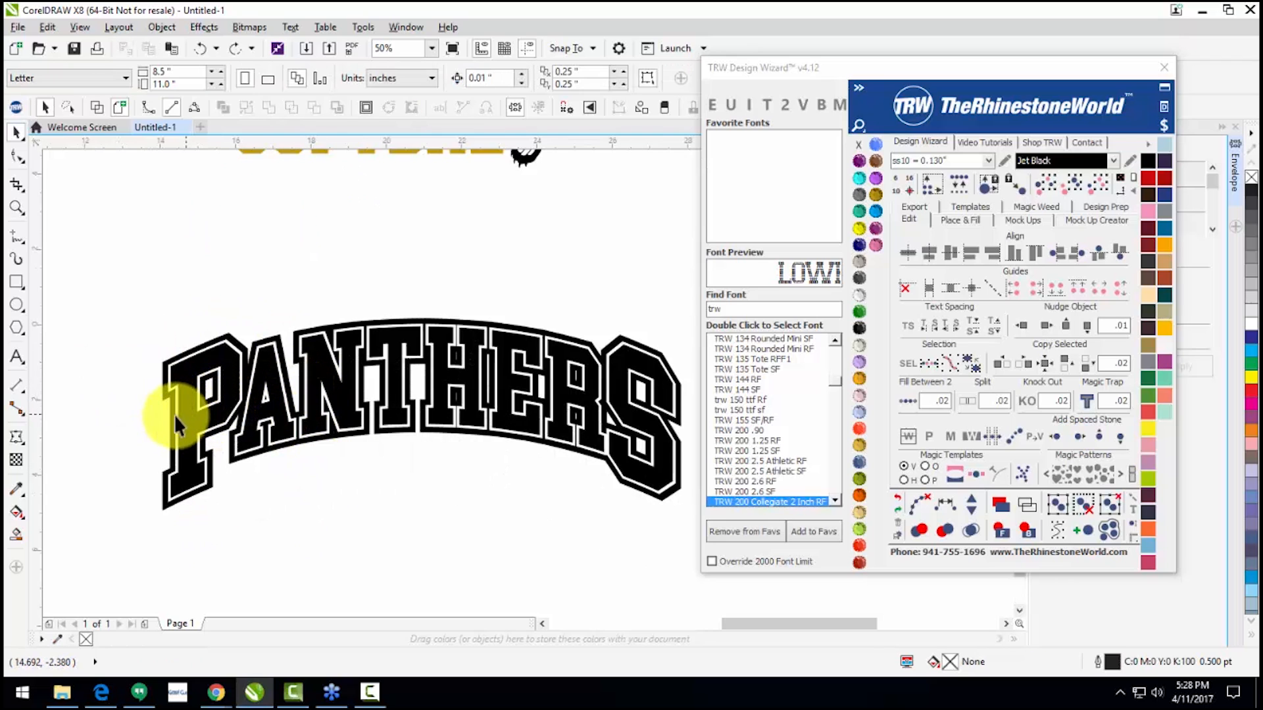
drag(394, 382, 433, 454)
click(418, 469)
key(ctrl+z)
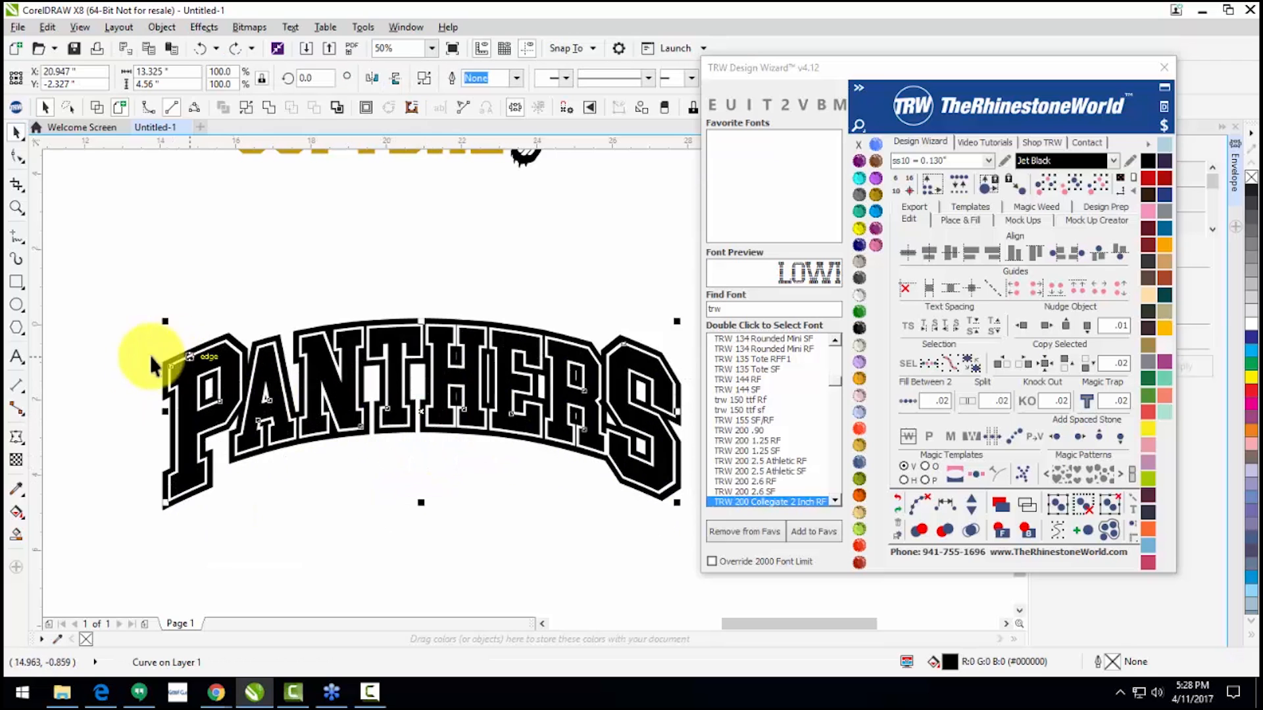
click(315, 465)
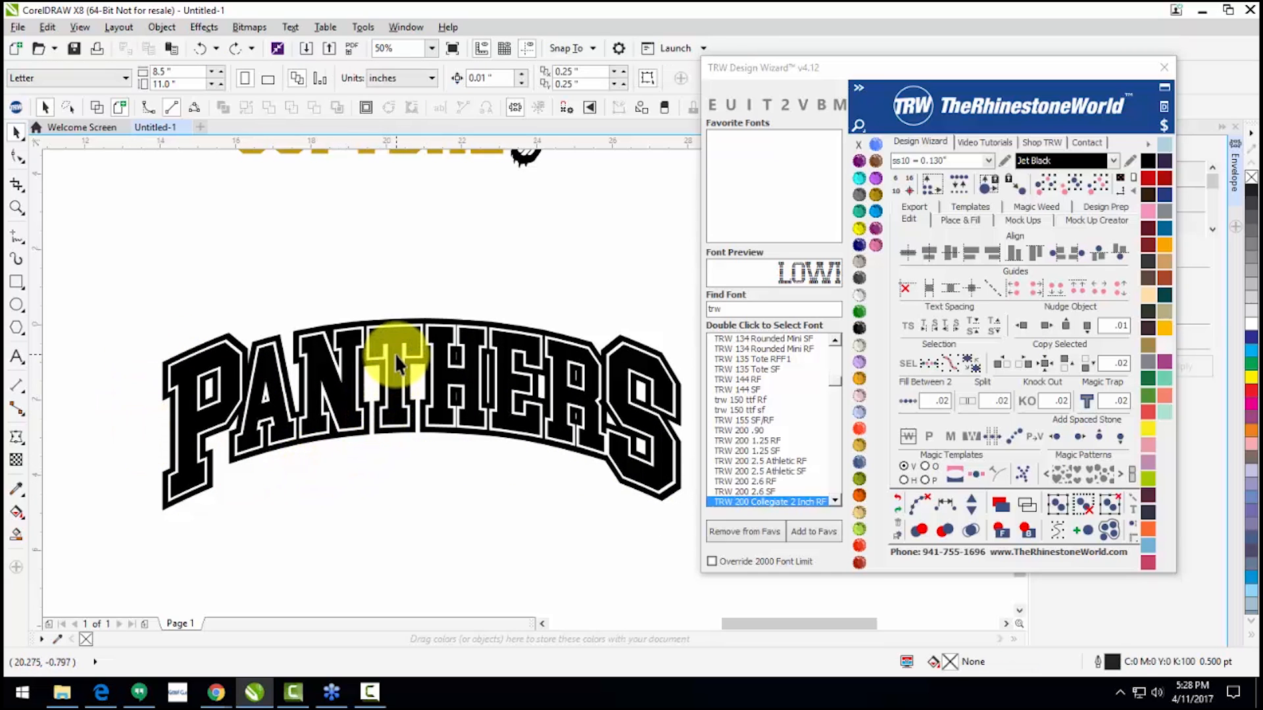
Step: Split the inner PANTHERS lettering horizontally into an upper and a lower half
drag(395, 352, 400, 376)
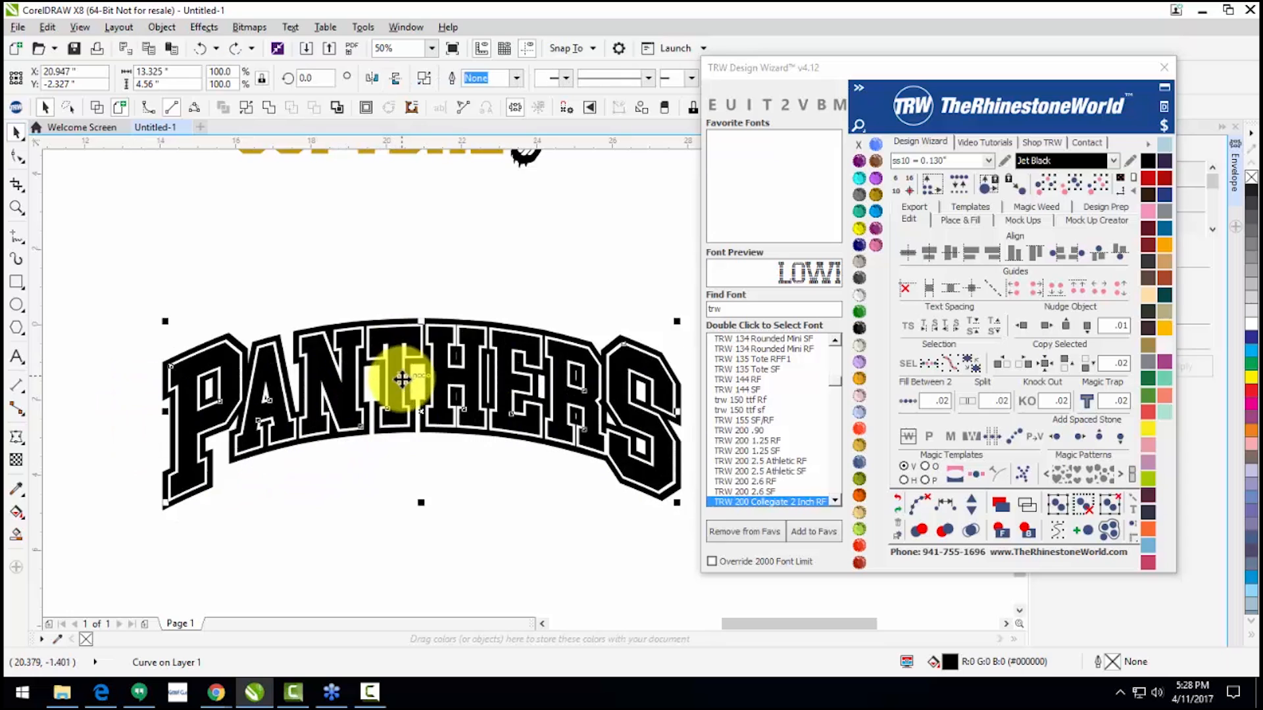
click(965, 401)
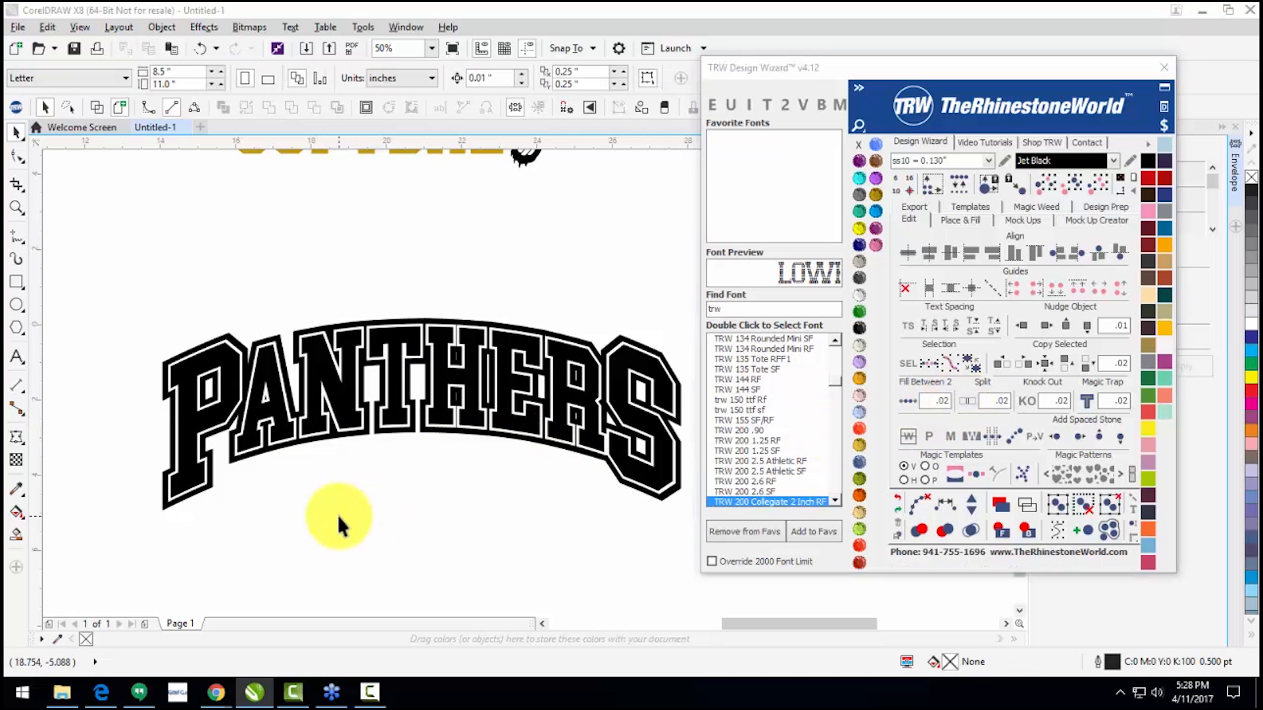
scroll(231, 443, down, 1)
scroll(322, 438, up, 1)
scroll(479, 426, down, 1)
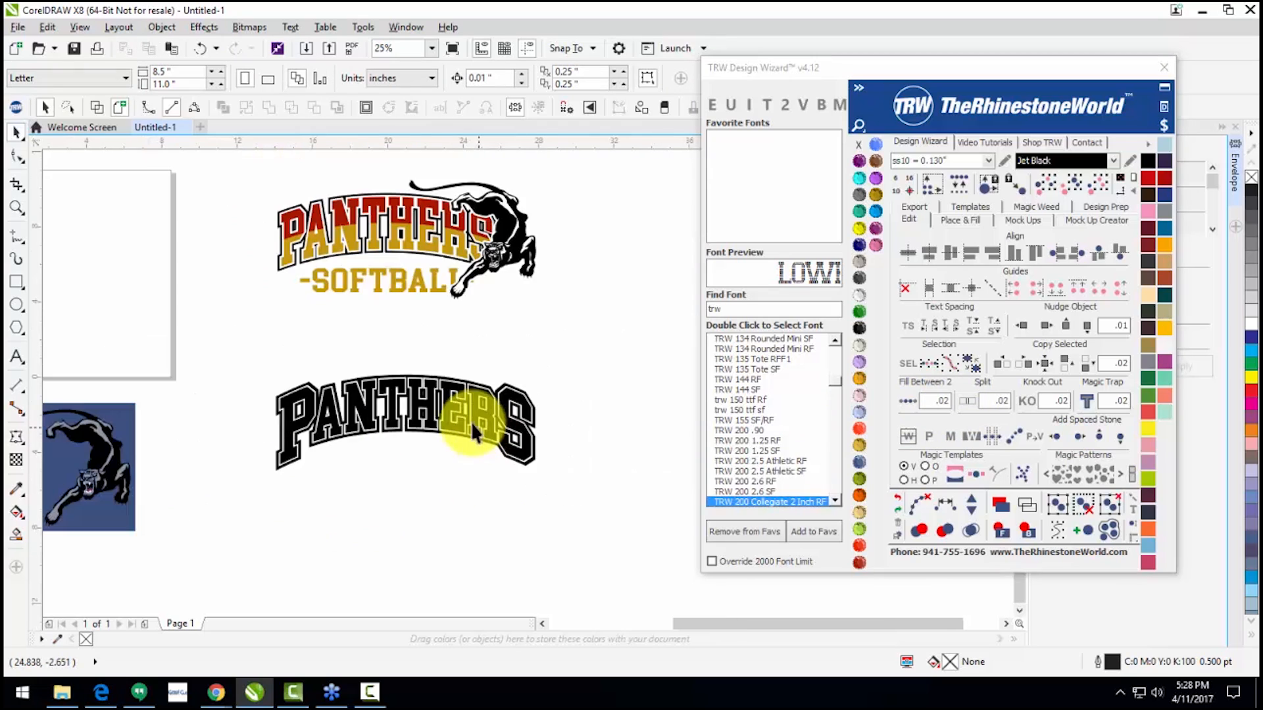
scroll(249, 408, up, 1)
scroll(220, 368, down, 1)
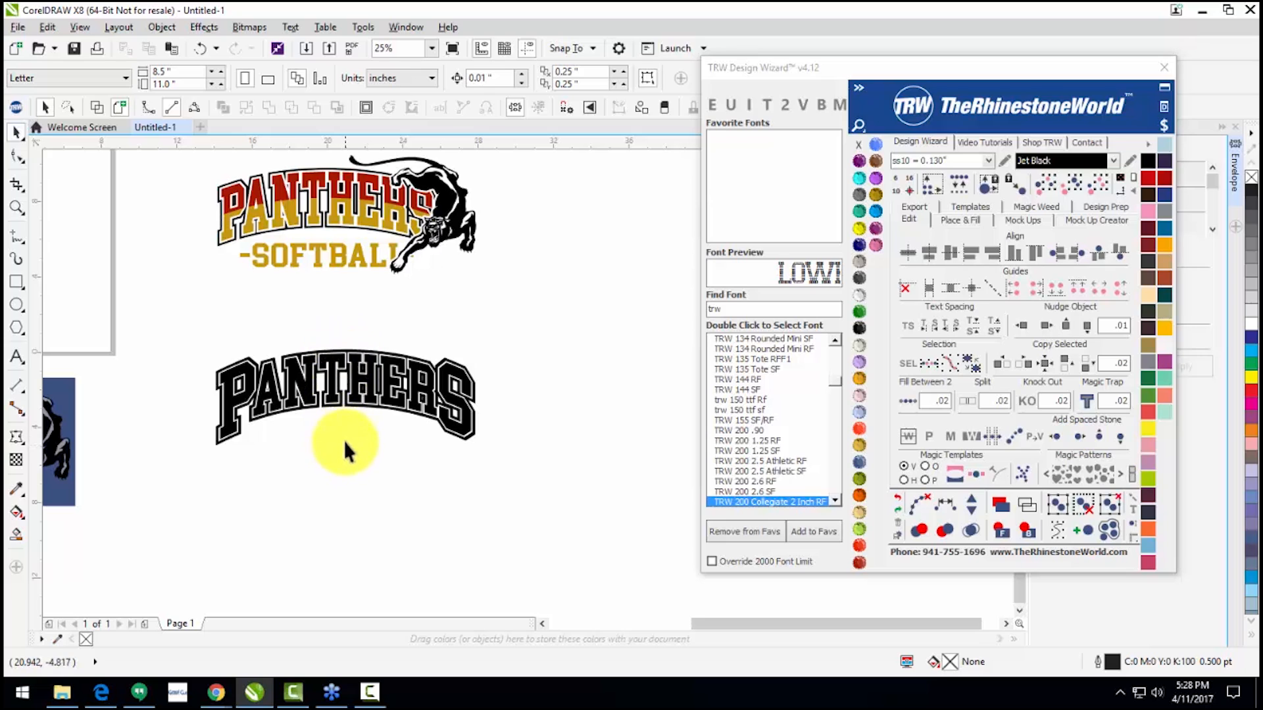
Step: Color the lower half of the inner PANTHERS lettering Peridot
click(333, 404)
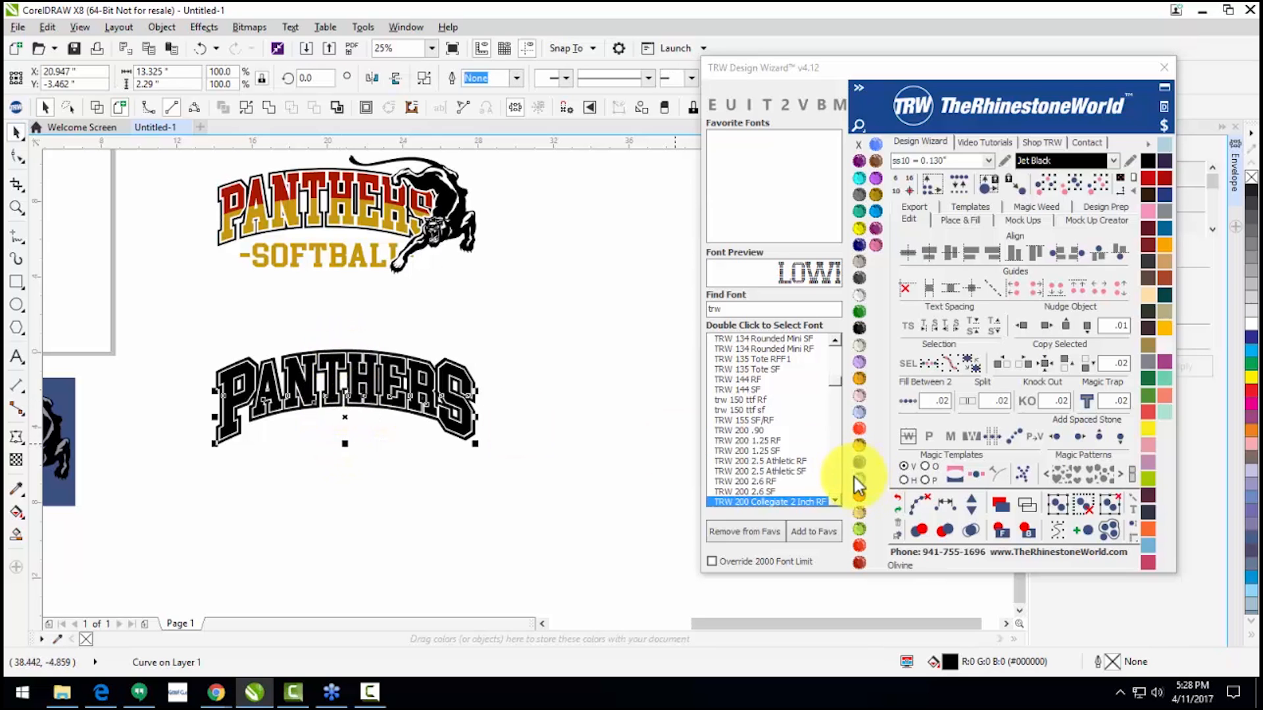
click(860, 531)
click(366, 471)
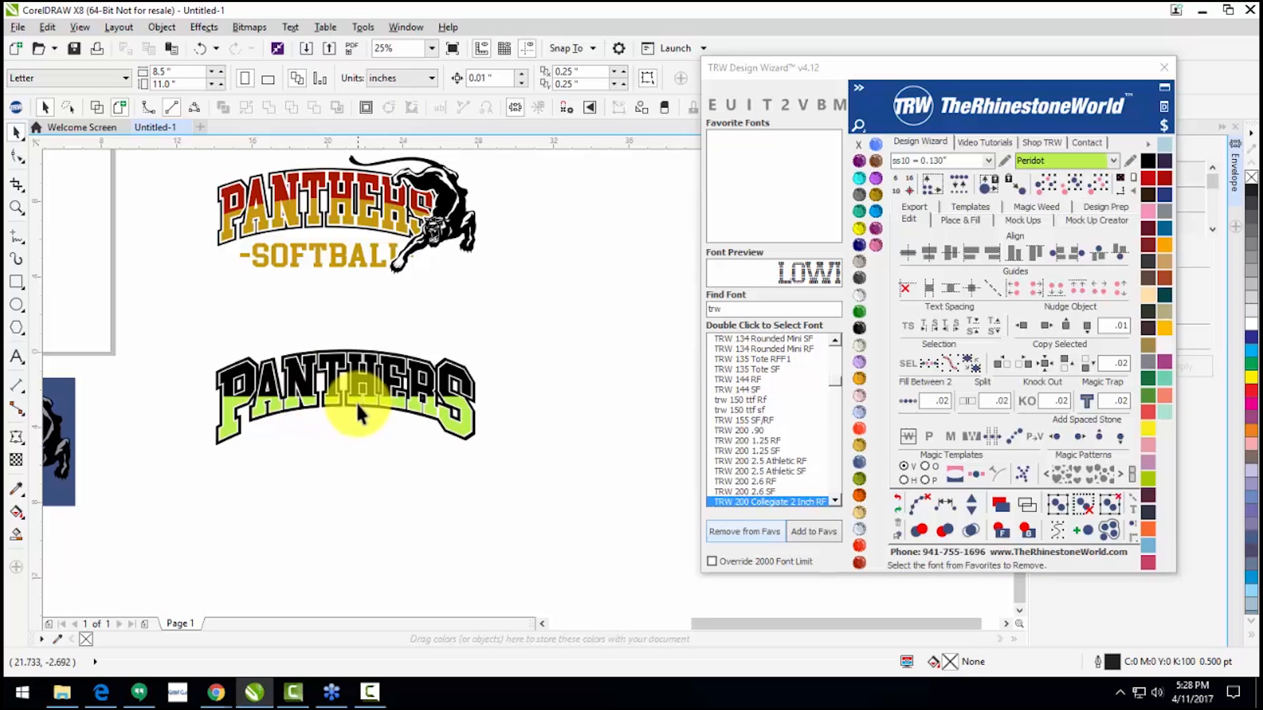
scroll(239, 424, up, 2)
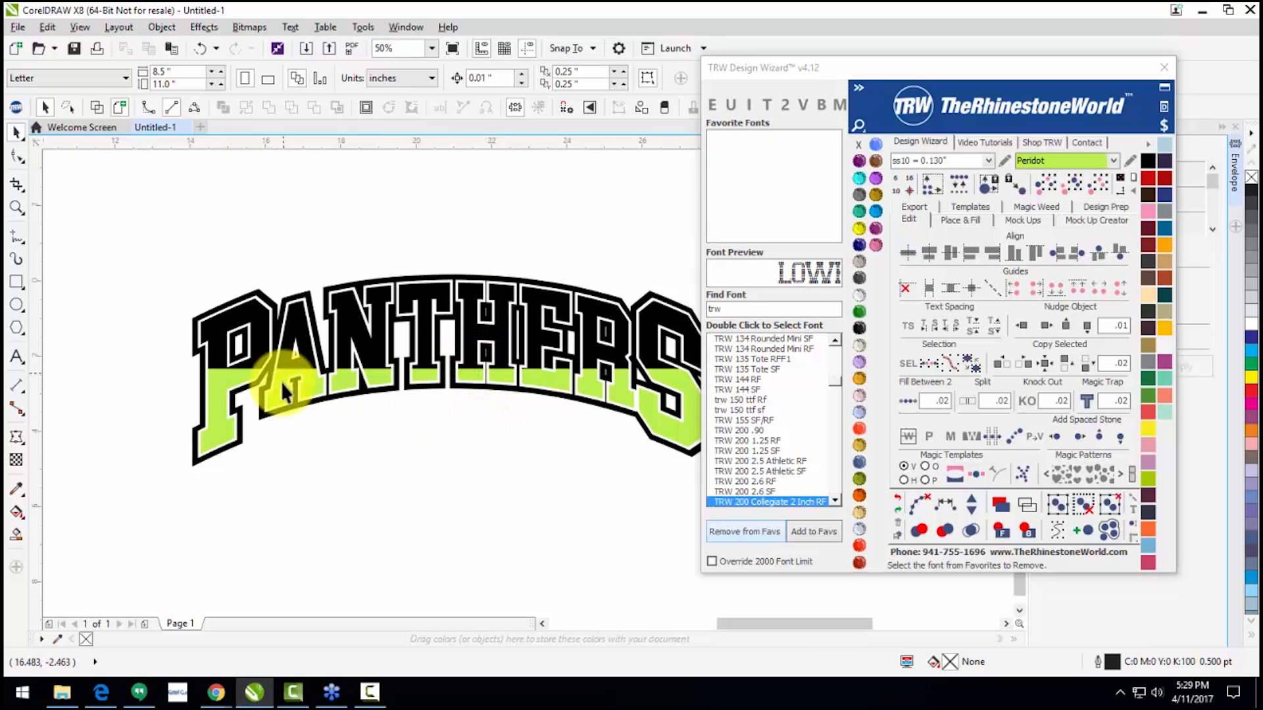
scroll(282, 382, down, 1)
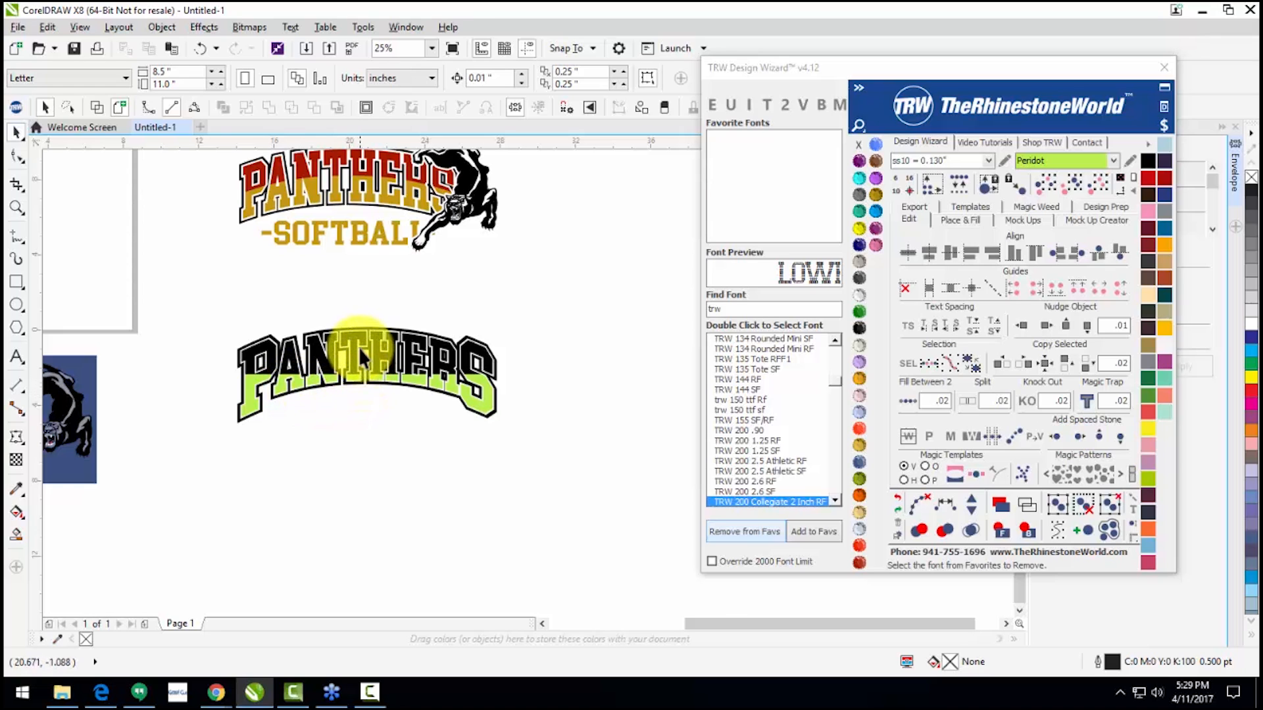
Step: Split the black upper half of the lettering horizontally into two slices
scroll(358, 349, up, 2)
drag(347, 333, 366, 255)
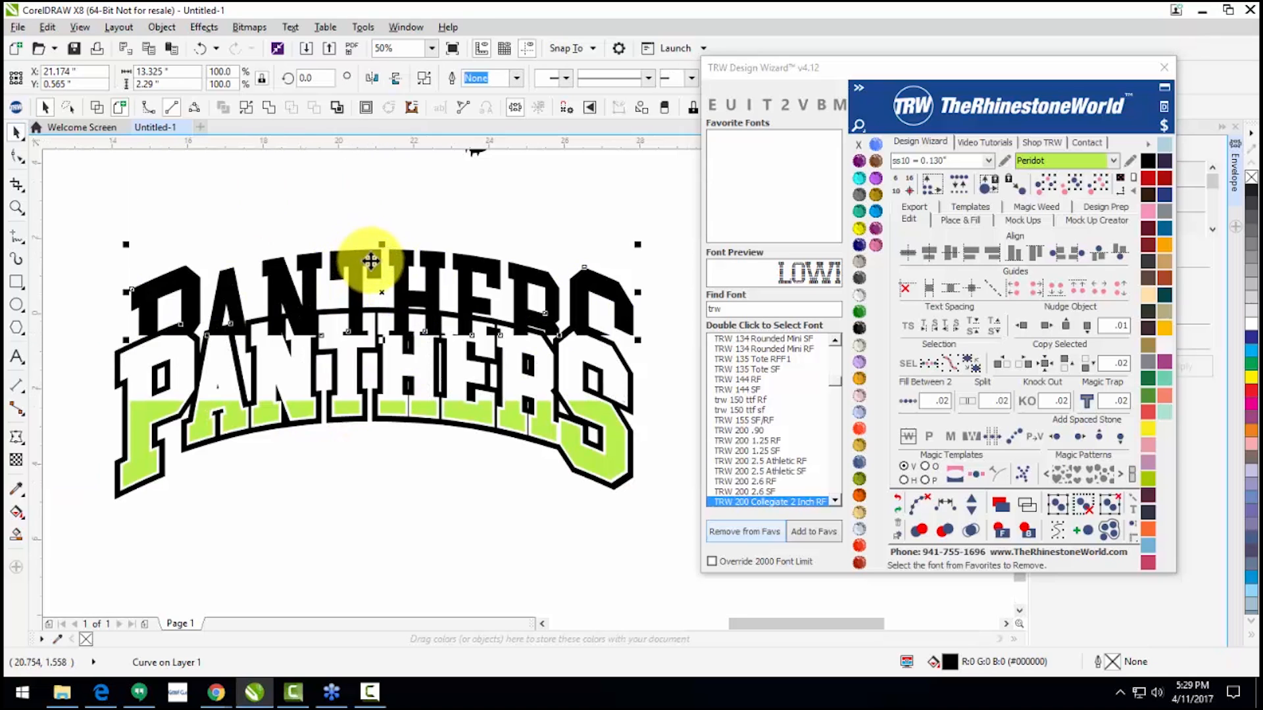
key(ctrl+z)
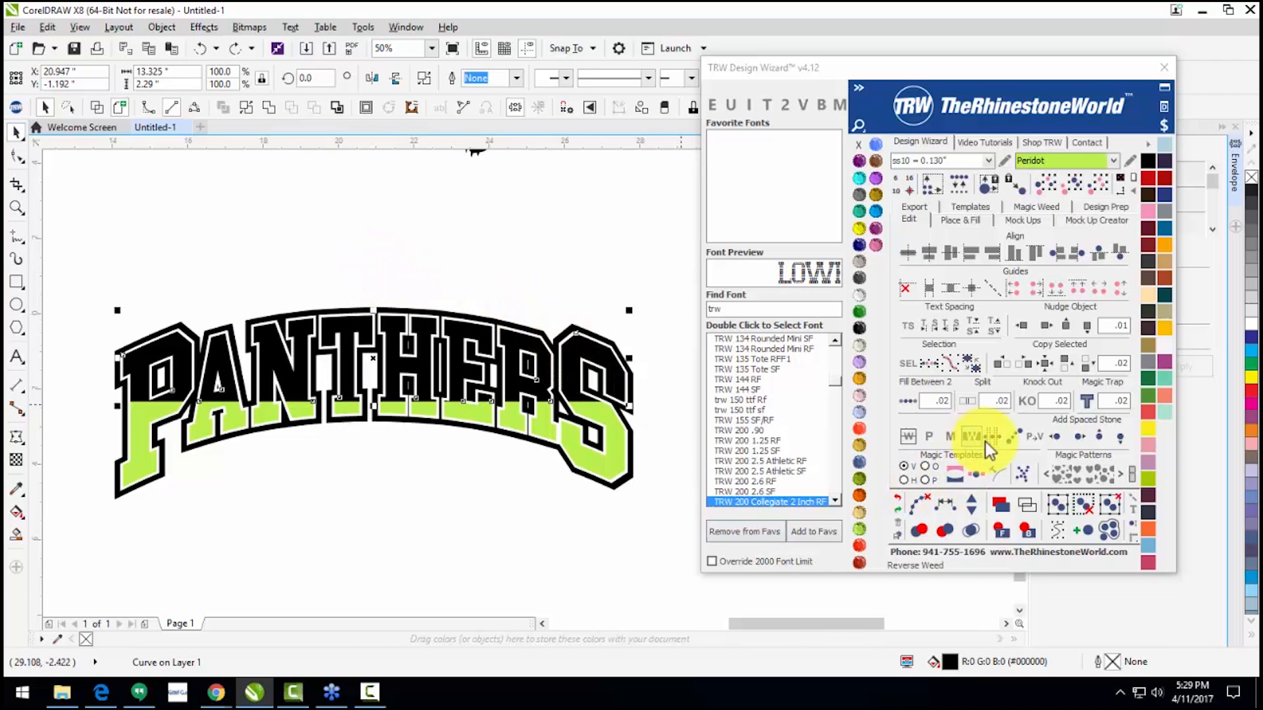
click(970, 402)
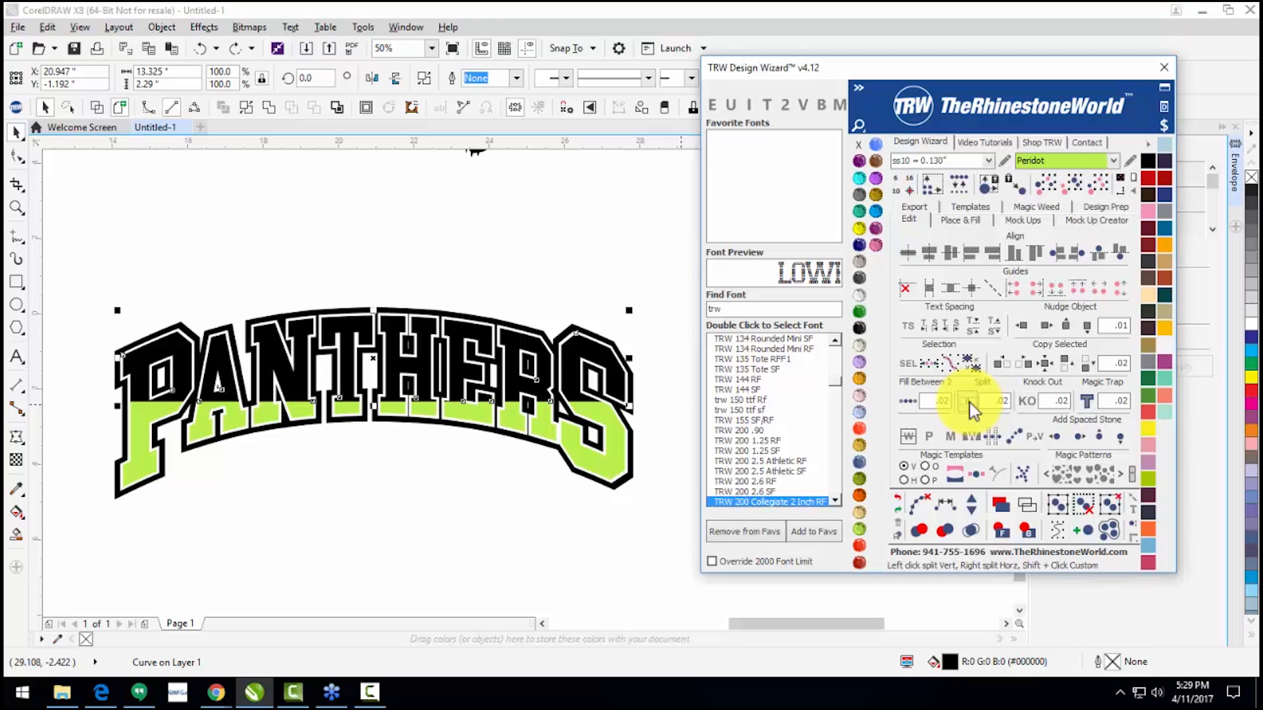
click(388, 370)
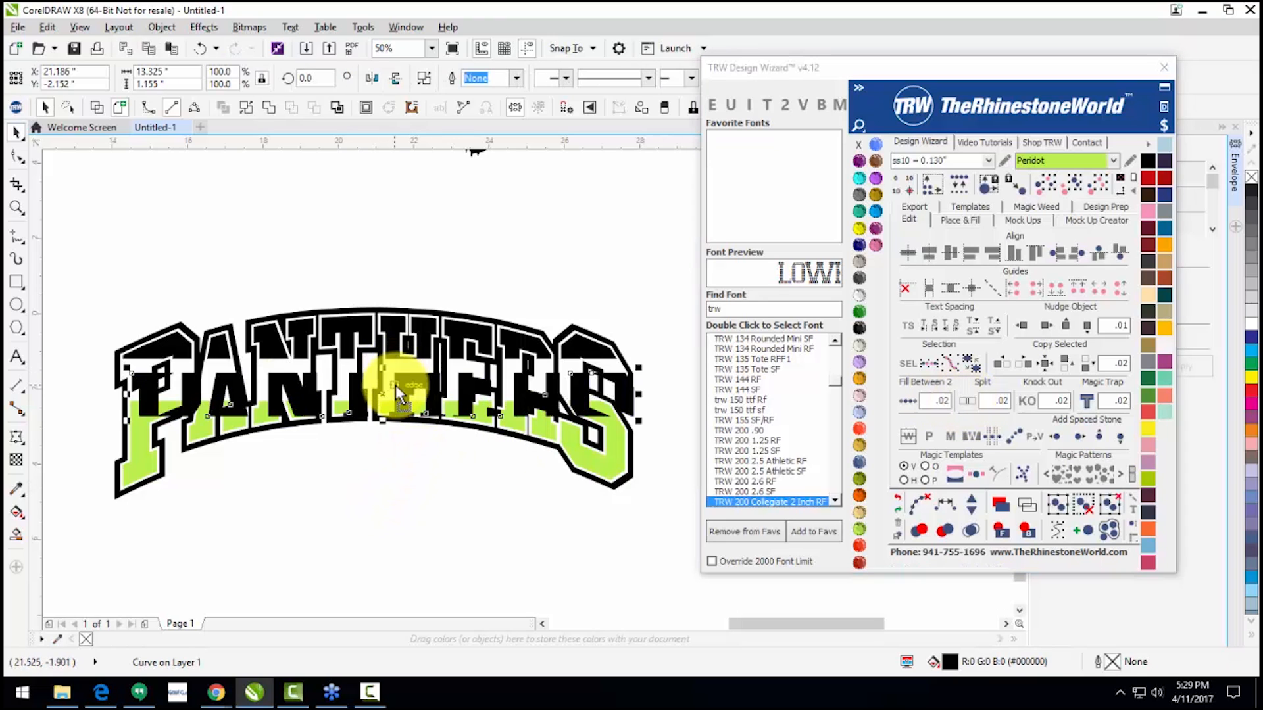
Step: Color the topmost slice of the lettering TRW Blue
click(393, 331)
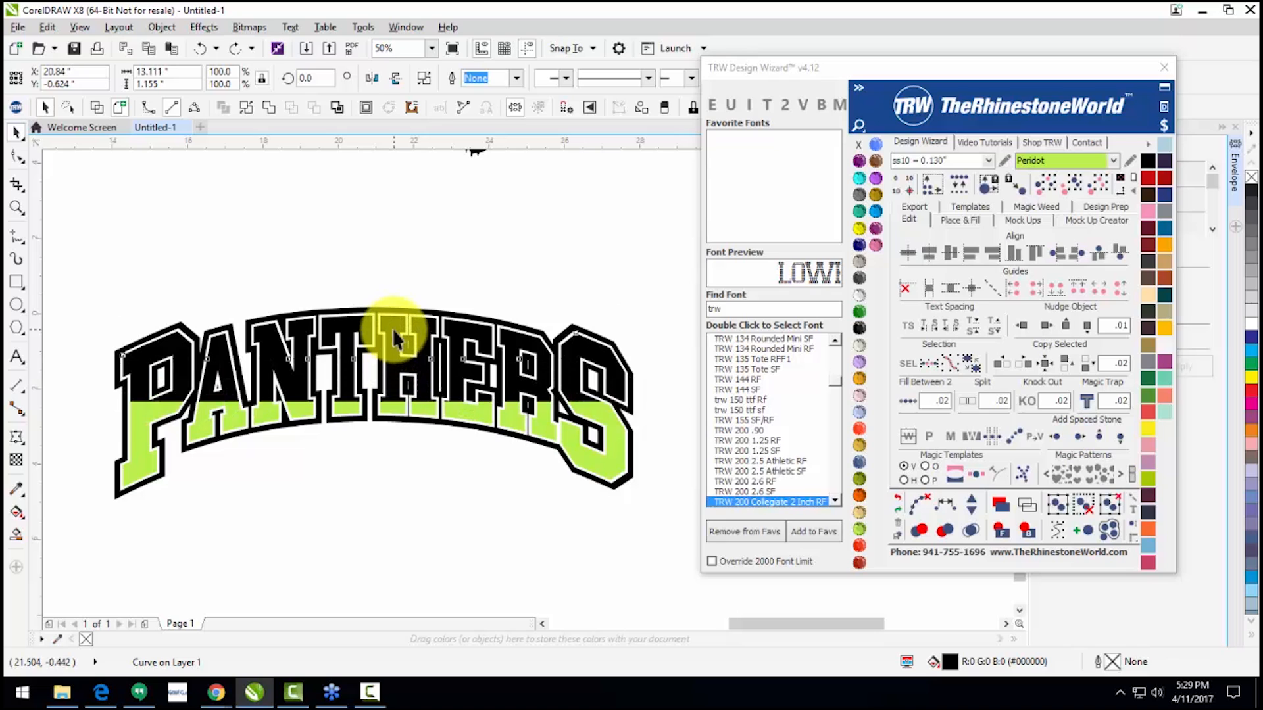
click(869, 226)
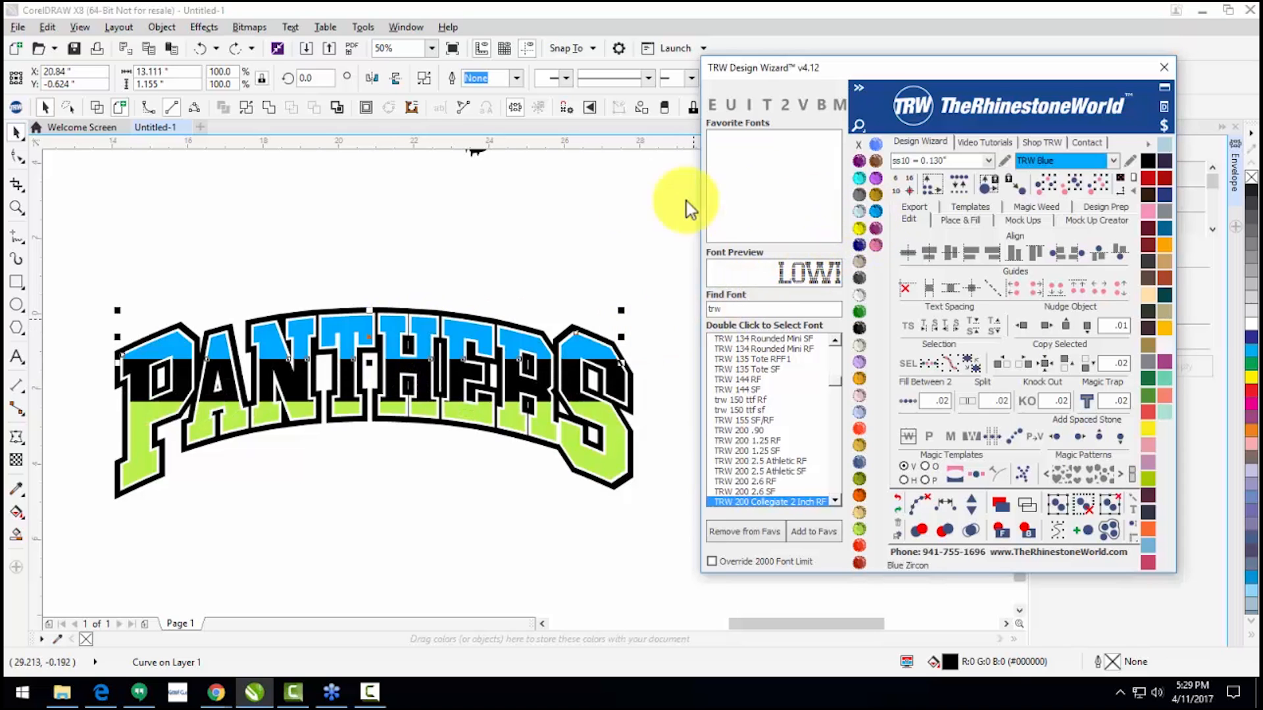
click(529, 224)
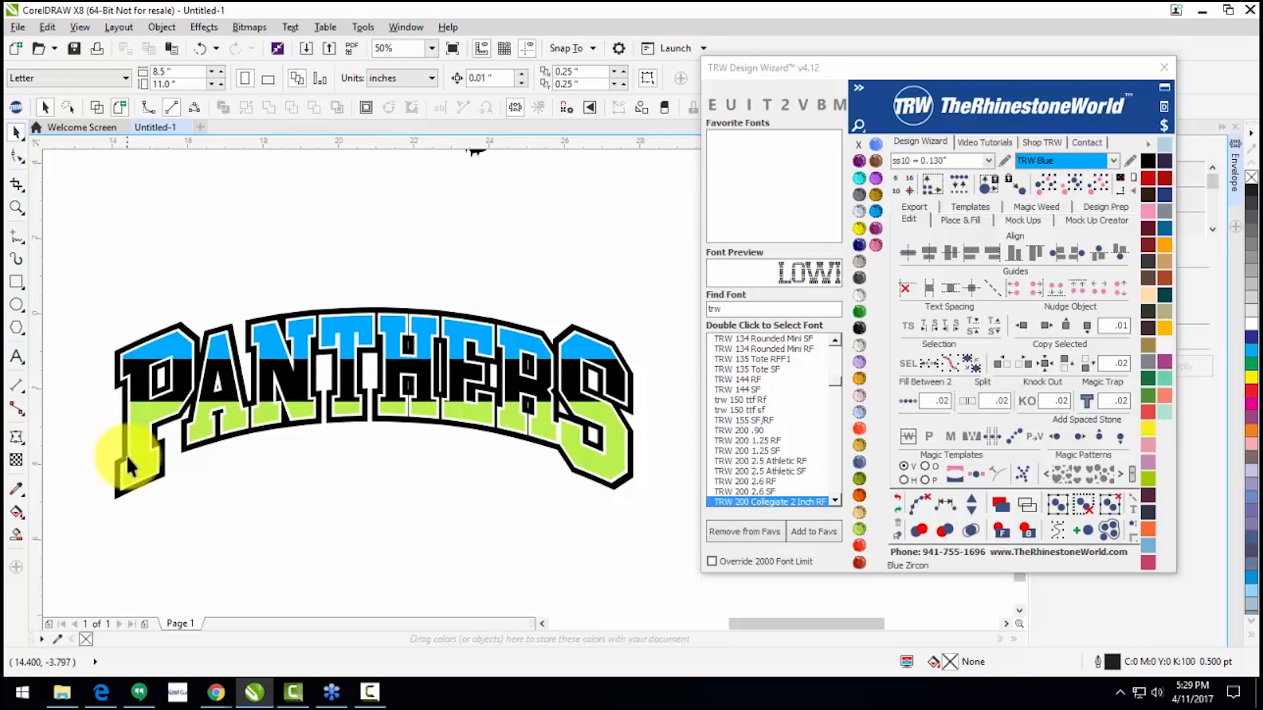
Step: Recolor the Peridot lower half of the lettering Jet Black
click(606, 427)
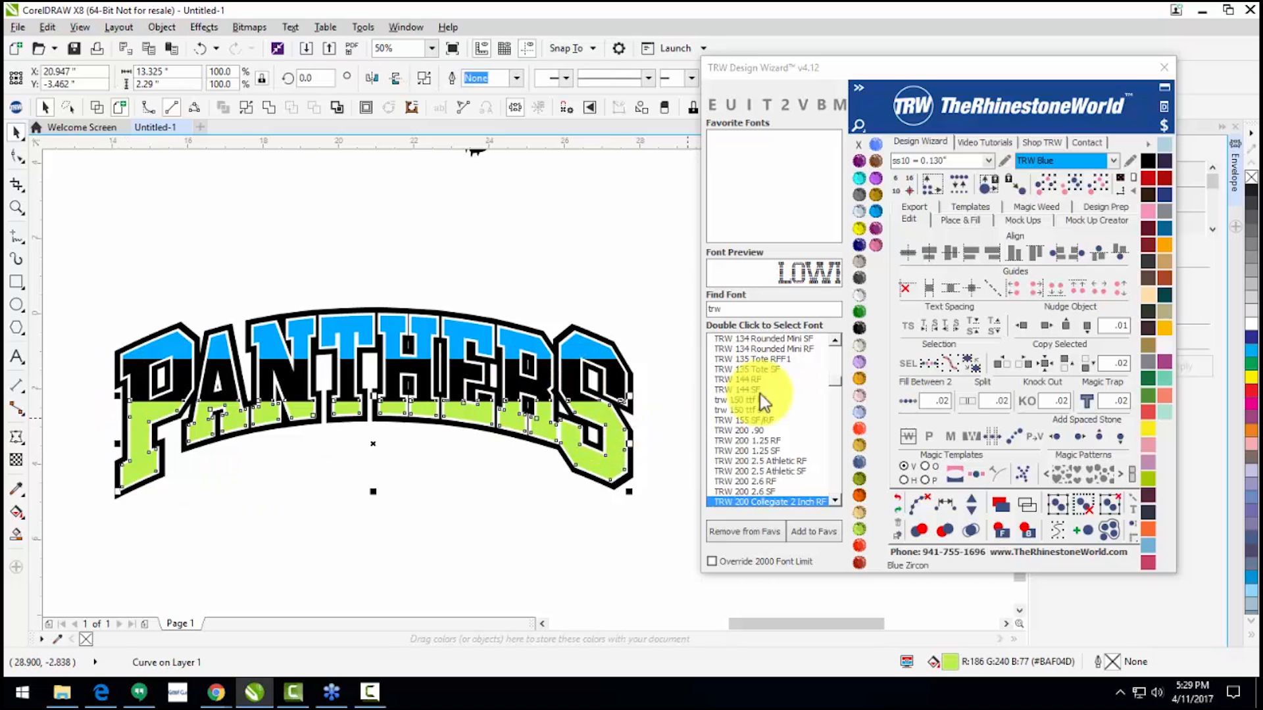
click(851, 329)
click(578, 538)
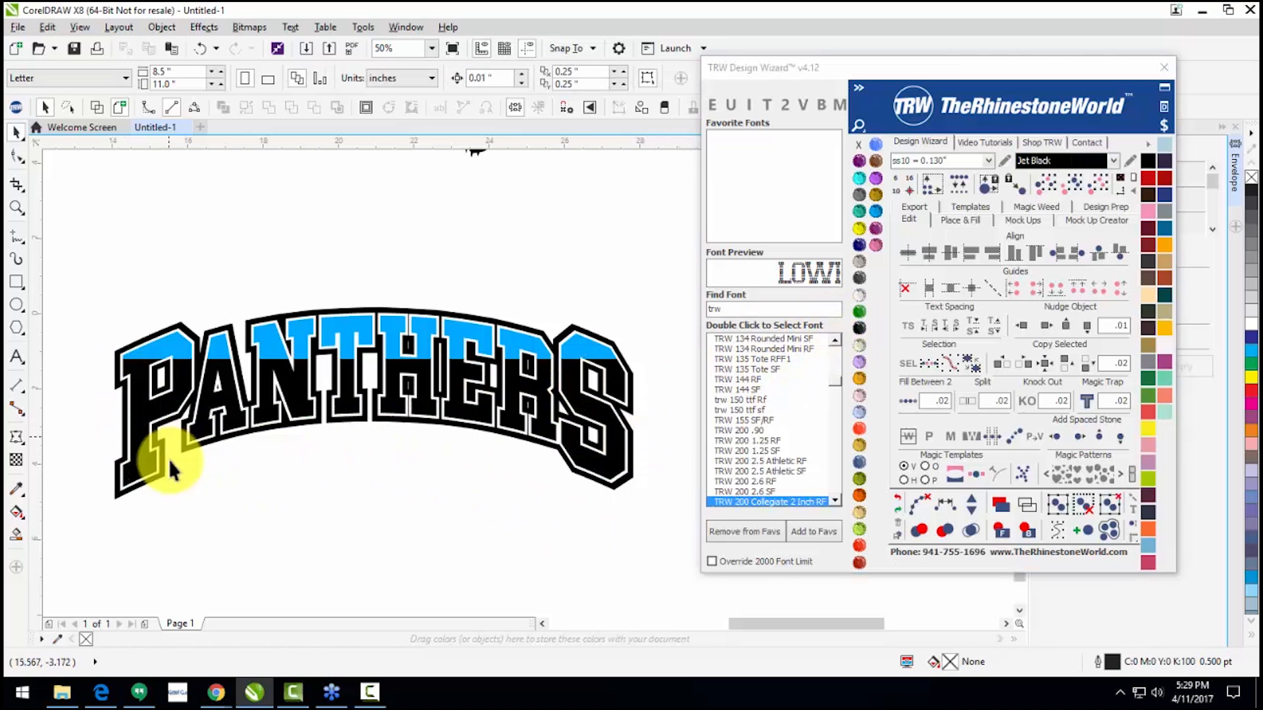
Step: Merge the black middle slice and the black lower half of the lettering into one curve
click(564, 375)
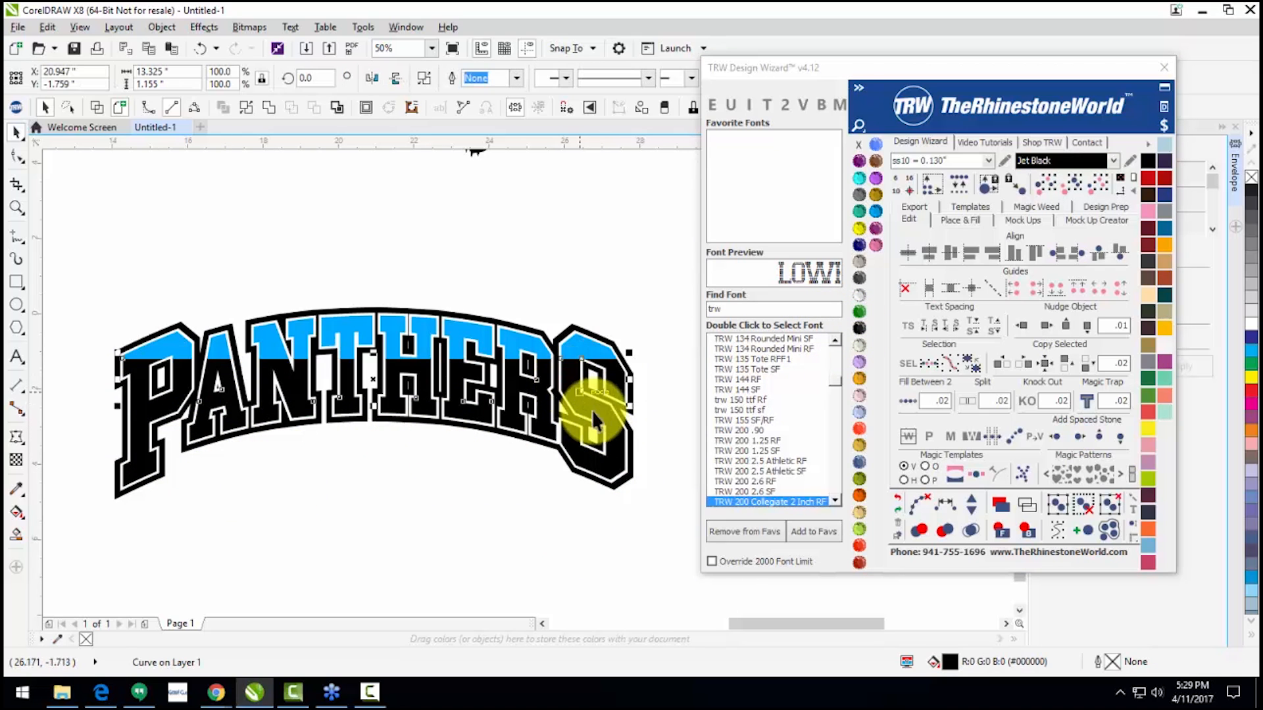
shift+click(613, 437)
click(455, 78)
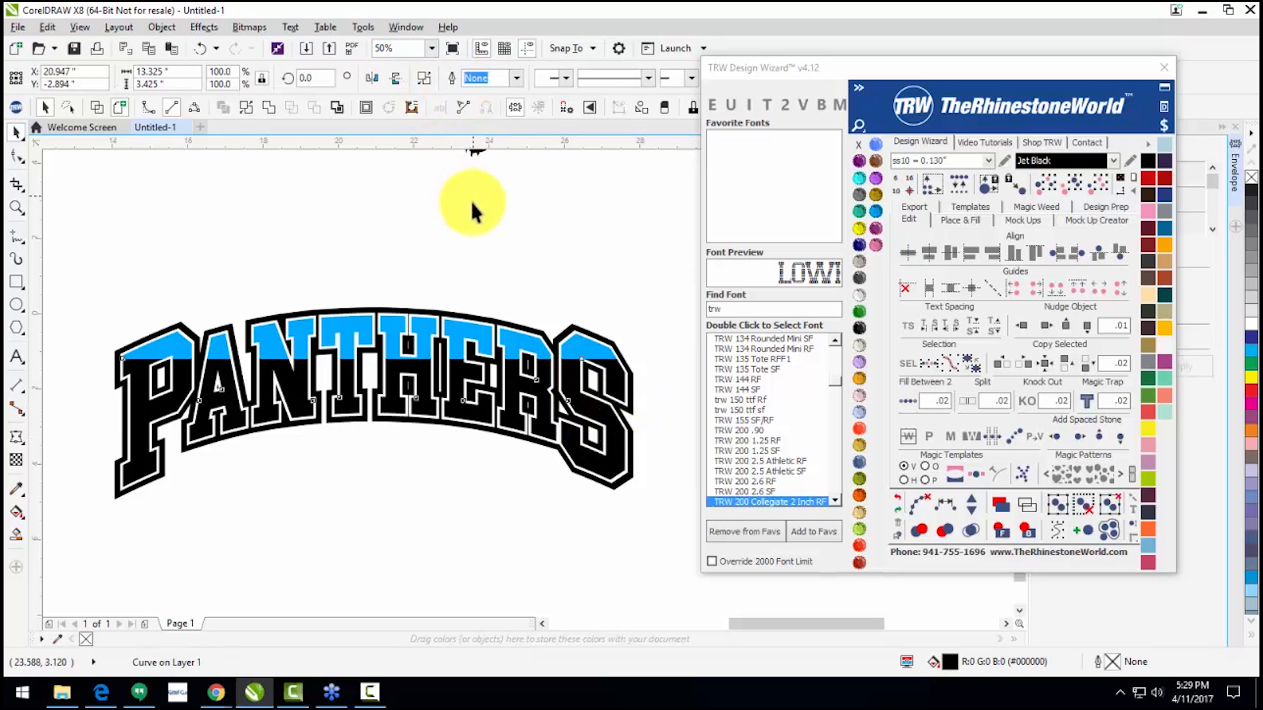
Step: Try moving the merged black portion and the blue top slice away from the outline, undoing each move
click(471, 201)
drag(348, 406, 345, 469)
key(ctrl+z)
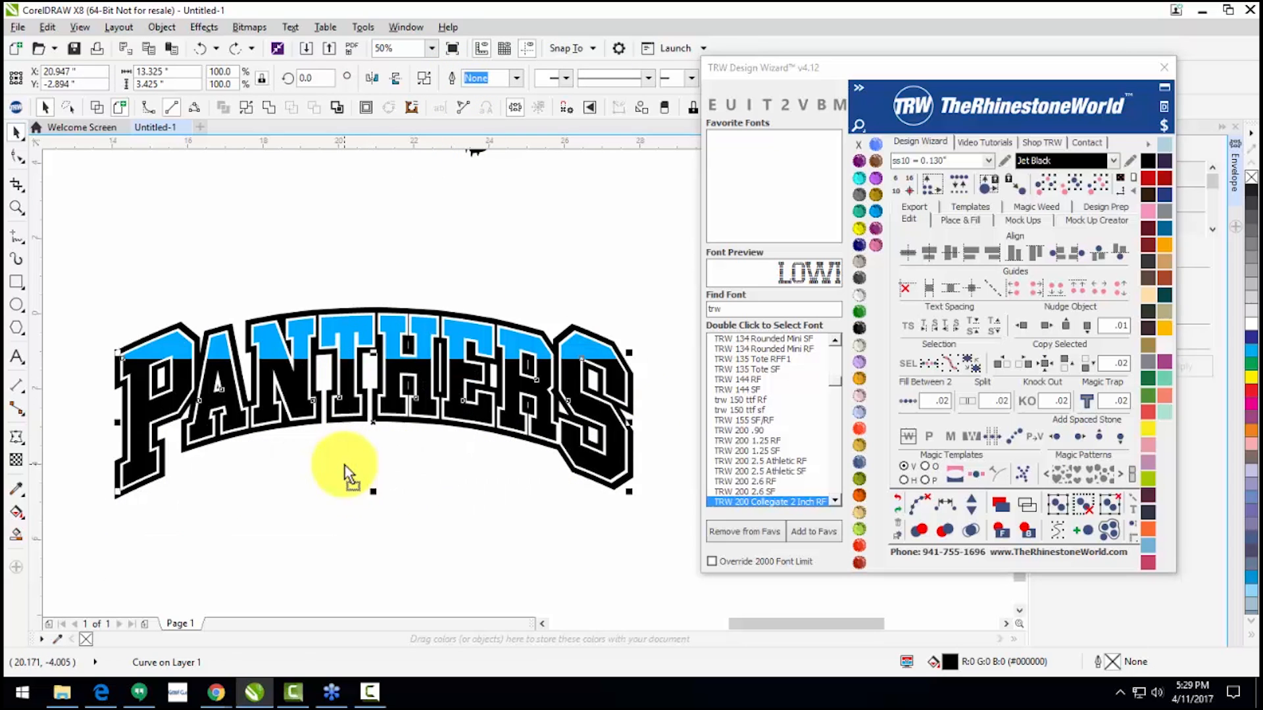
click(345, 469)
drag(348, 338, 348, 268)
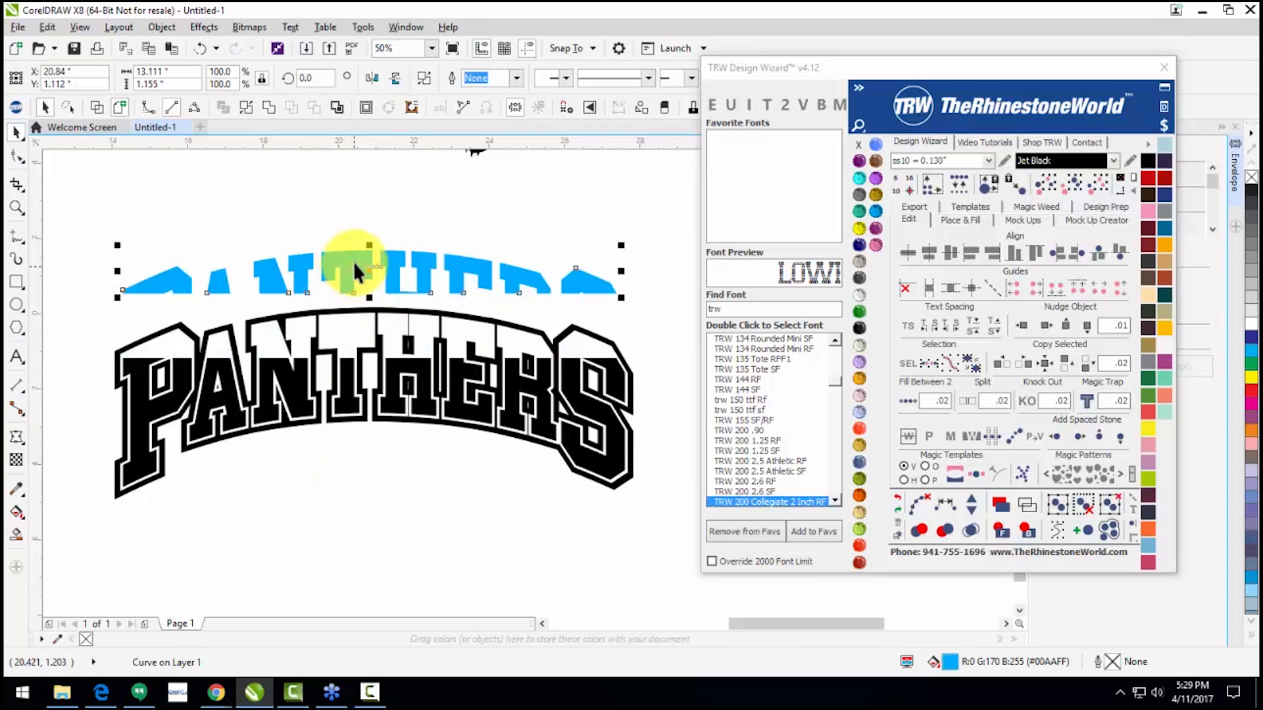
key(ctrl+z)
click(361, 273)
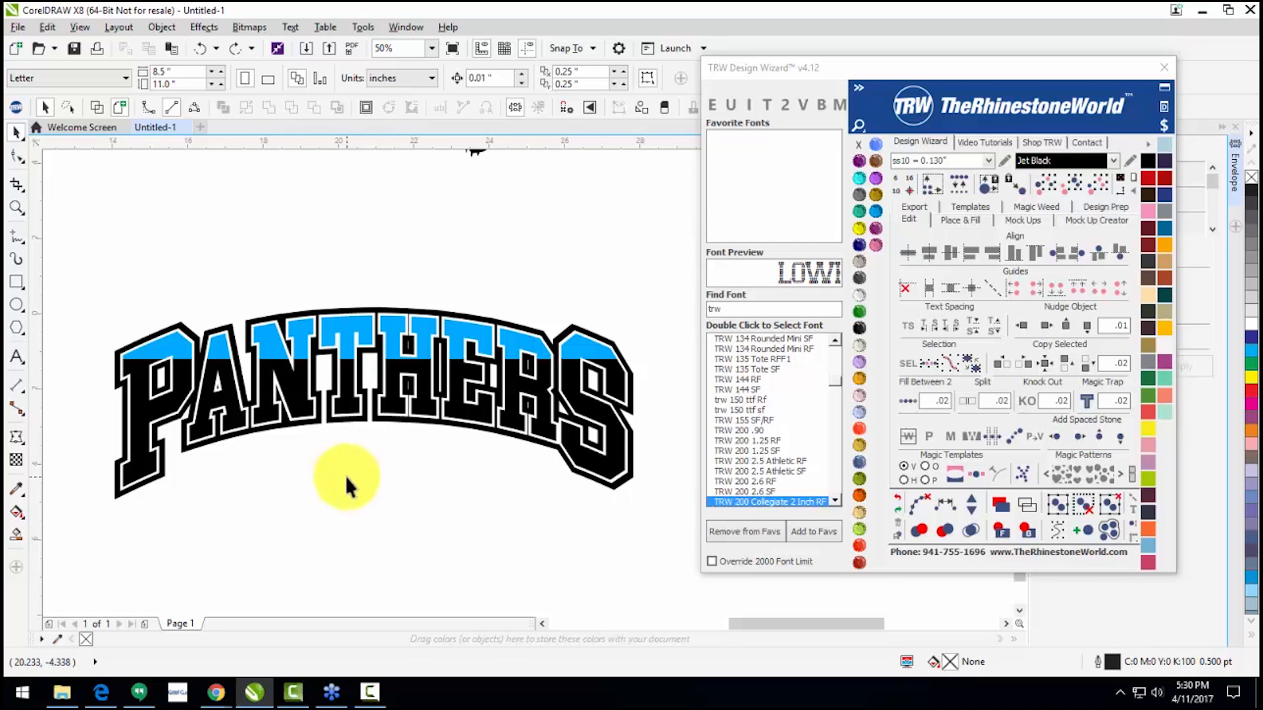
Step: Undo the merge, color changes and splits until the inner PANTHERS lettering is a single black piece
key(ctrl+z)
key(ctrl+z)
key(ctrl+z)
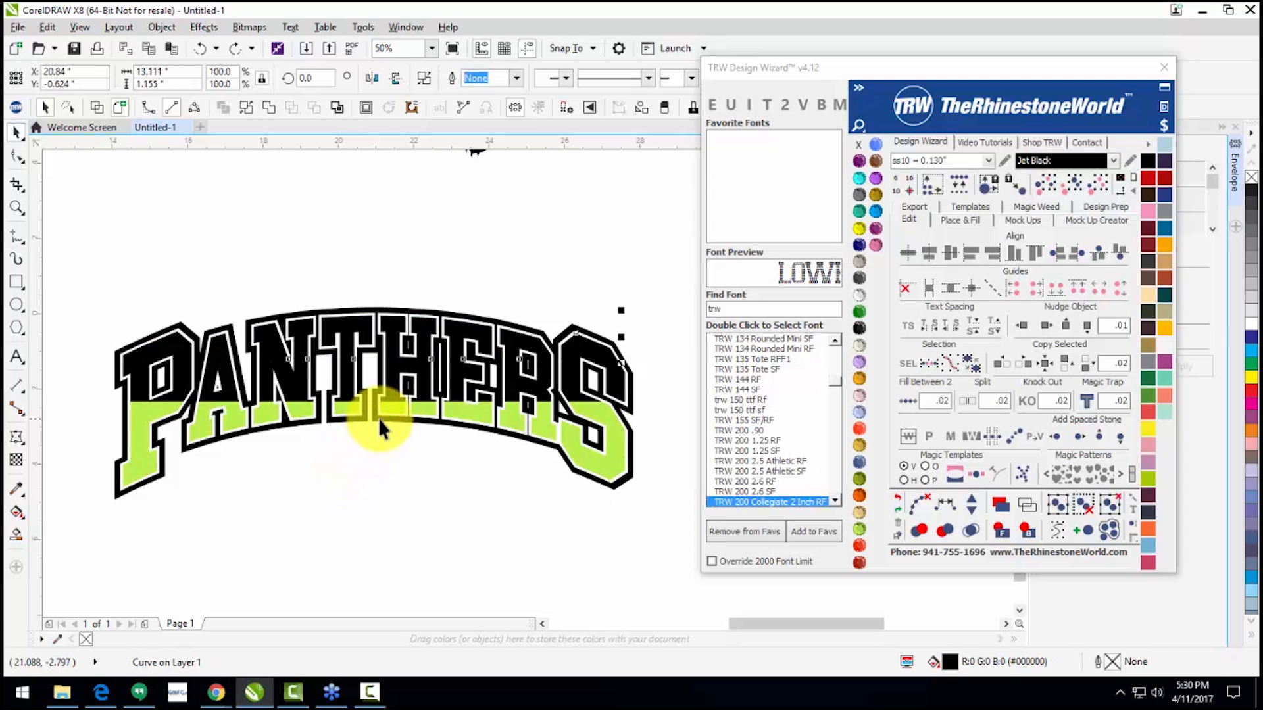
key(ctrl+z)
scroll(384, 425, down, 2)
click(384, 452)
drag(377, 414, 377, 361)
key(ctrl+z)
click(386, 449)
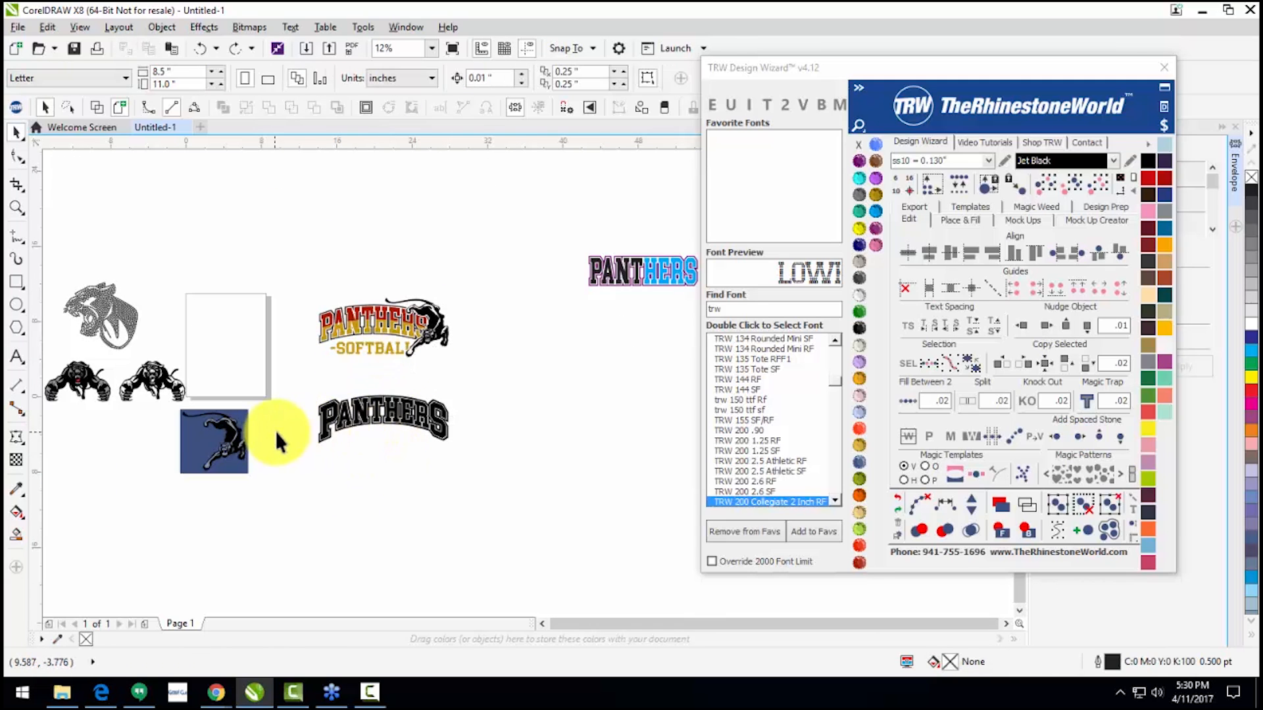
Step: Split the whole inner PANTHERS lettering horizontally in two and select its lower half
scroll(380, 427, up, 1)
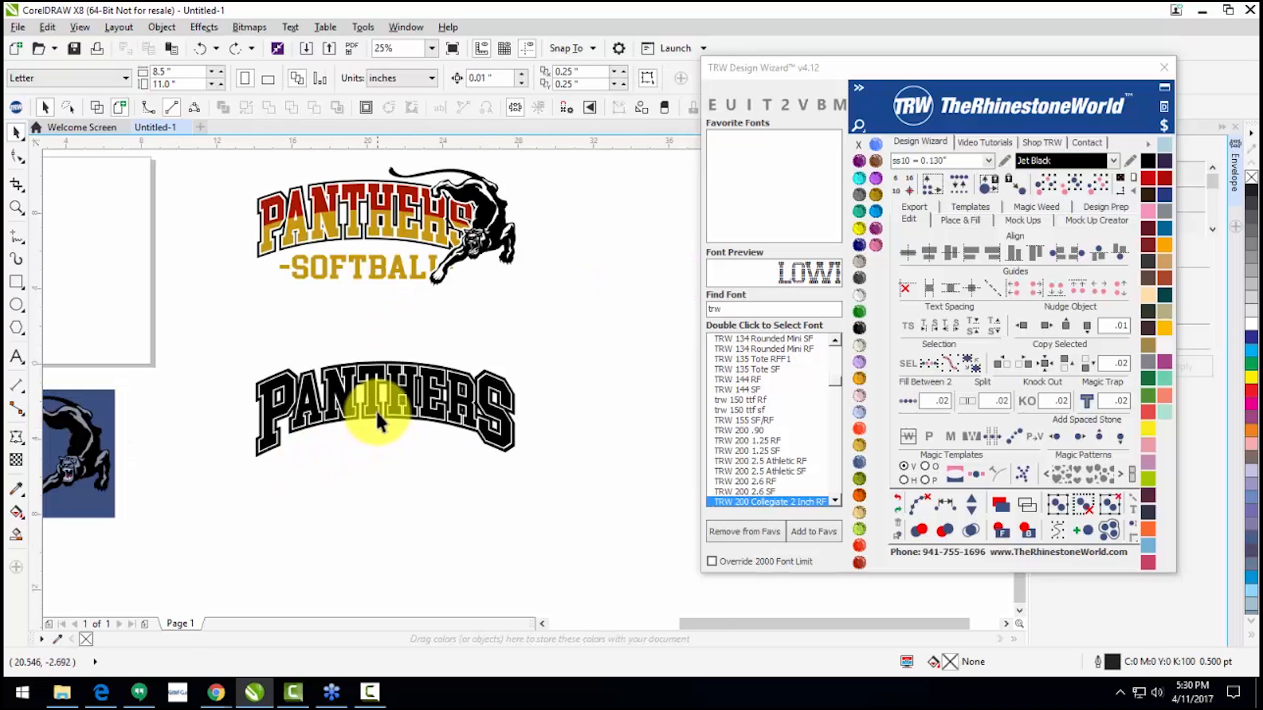
scroll(375, 410, up, 1)
drag(368, 410, 365, 362)
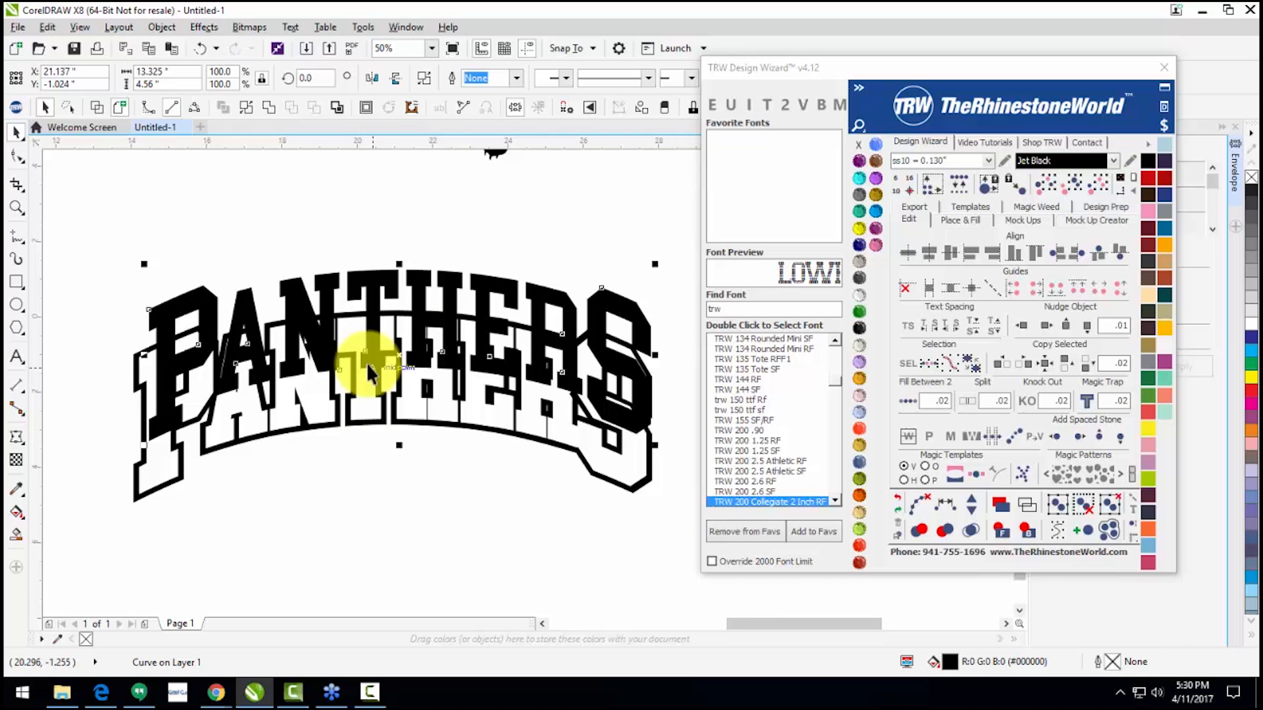
key(ctrl+z)
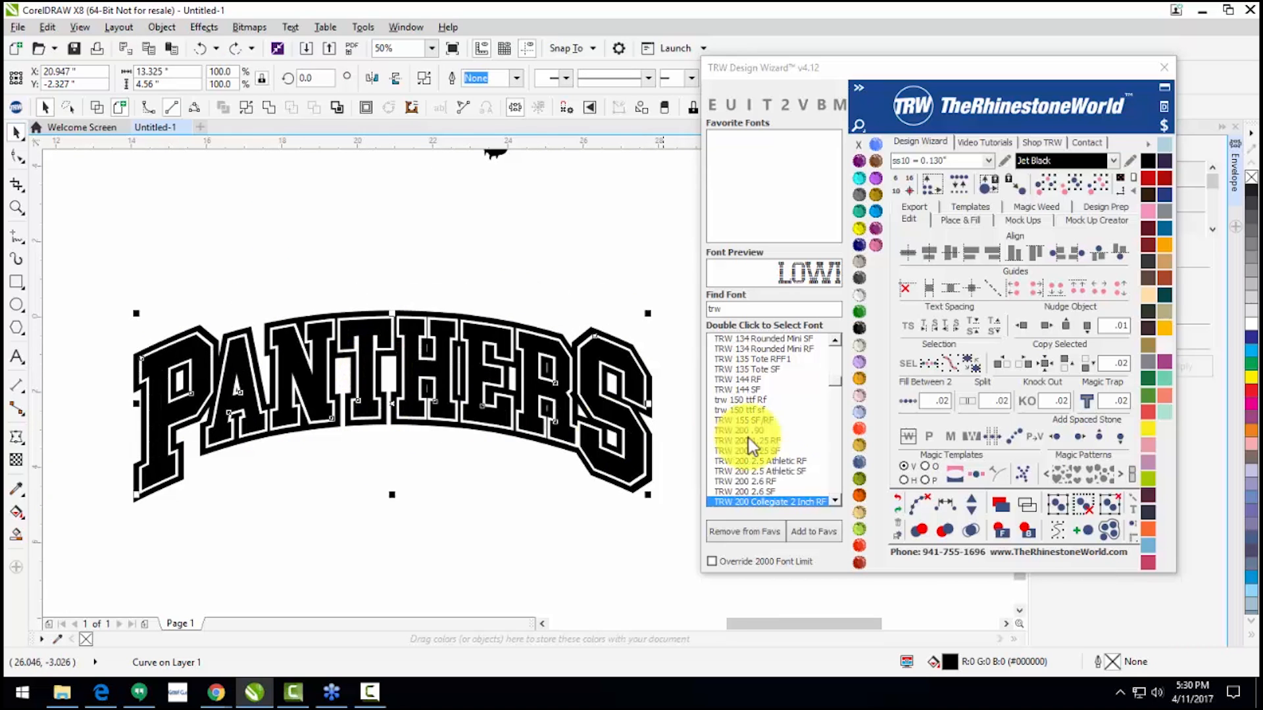
click(973, 403)
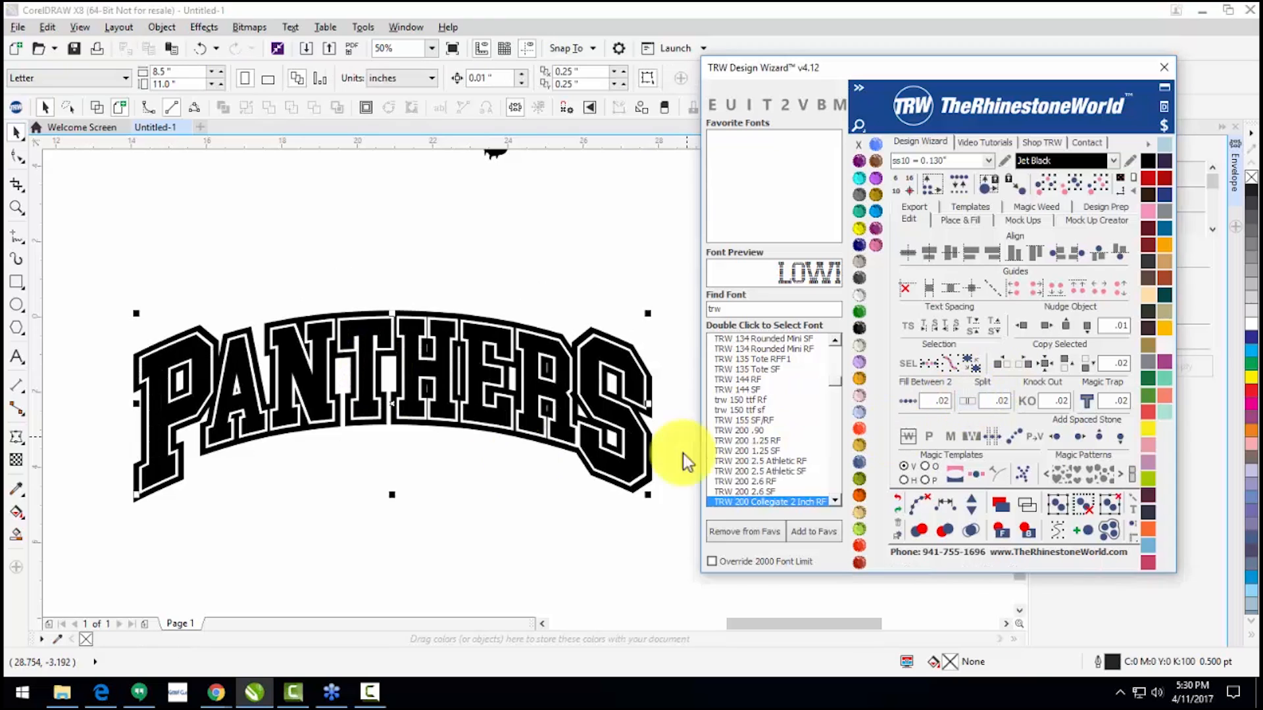
click(366, 407)
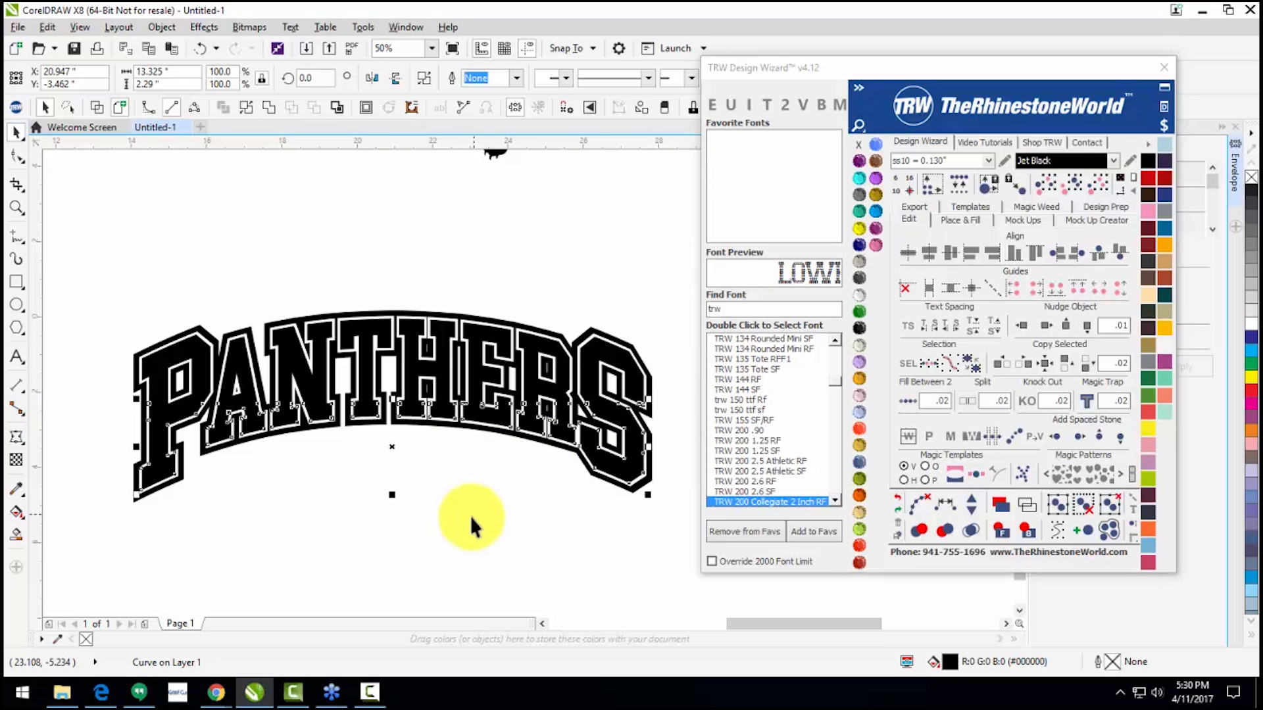
Step: Undo the lettering split and the arch until PANTHERS is back to its straight grouped lettering
key(ctrl+z)
key(ctrl+z)
scroll(389, 418, down, 2)
key(ctrl+z)
key(ctrl+z)
key(ctrl+z)
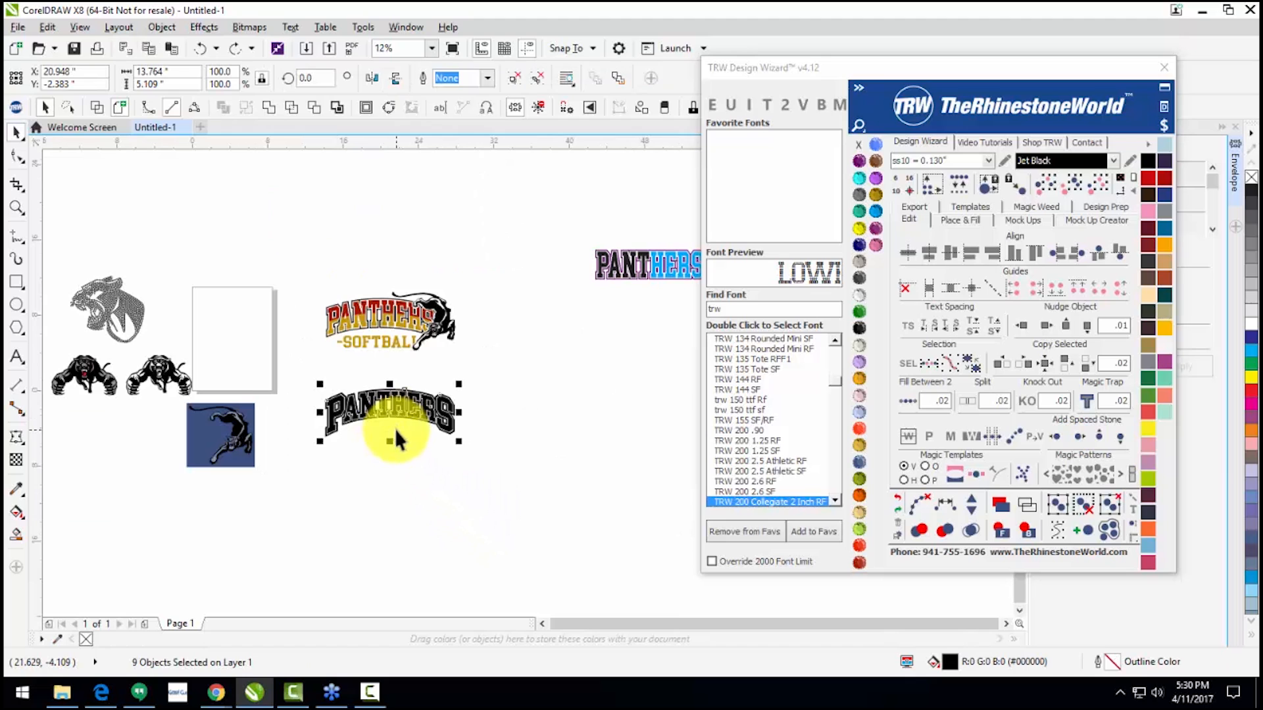
drag(392, 397, 392, 406)
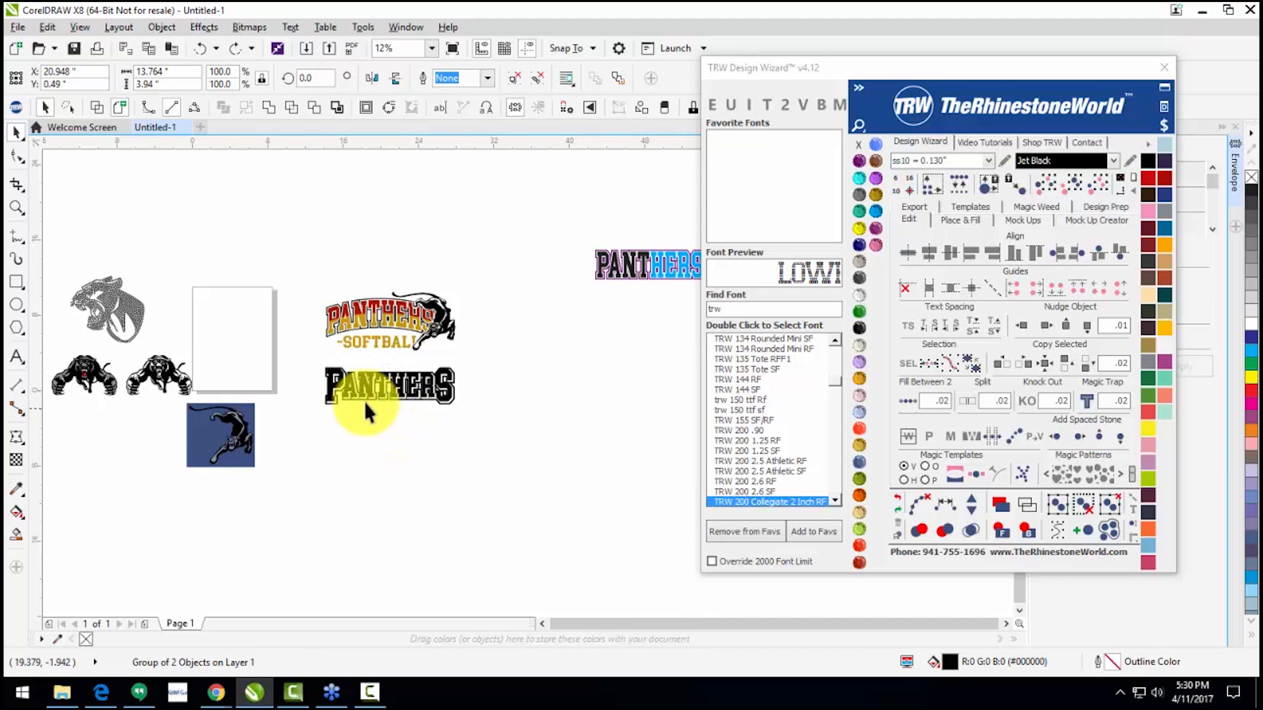
click(366, 411)
scroll(349, 390, up, 2)
click(310, 399)
key(ctrl+z)
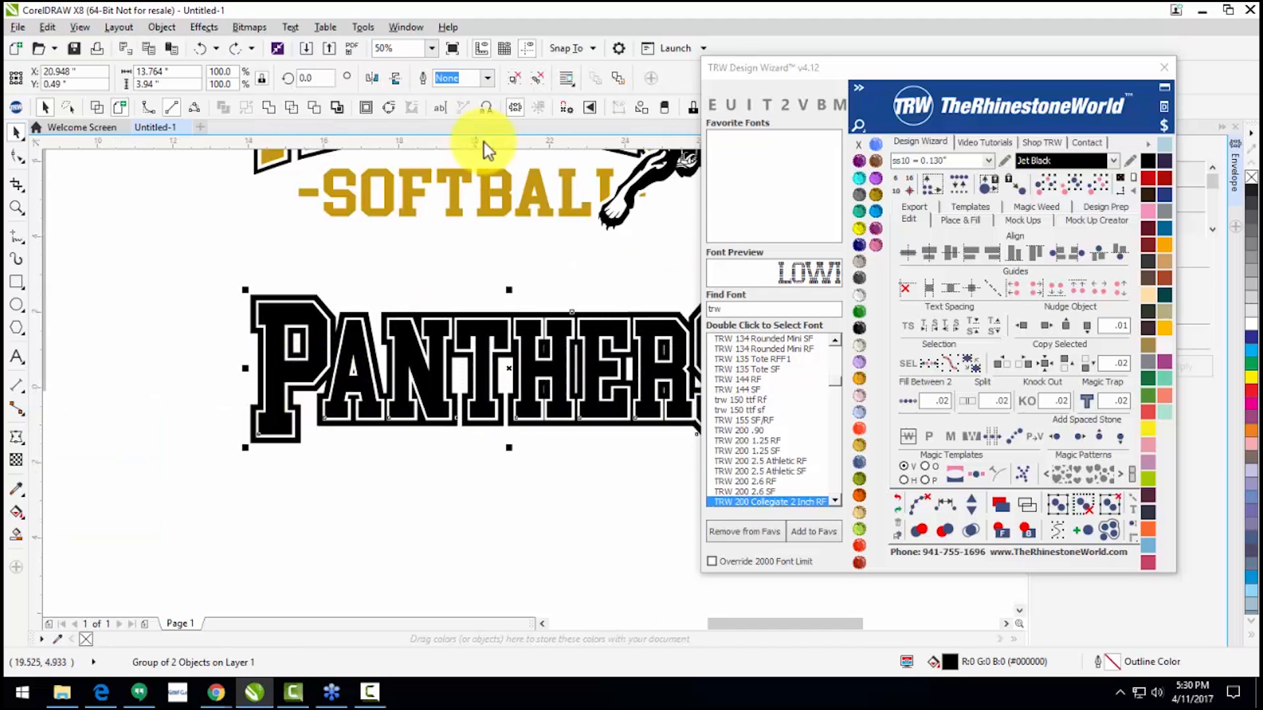
Step: Ungroup the straight lettering, try moving the inner letter P away from its outline, and undo that move
click(536, 78)
click(204, 258)
drag(275, 341, 244, 431)
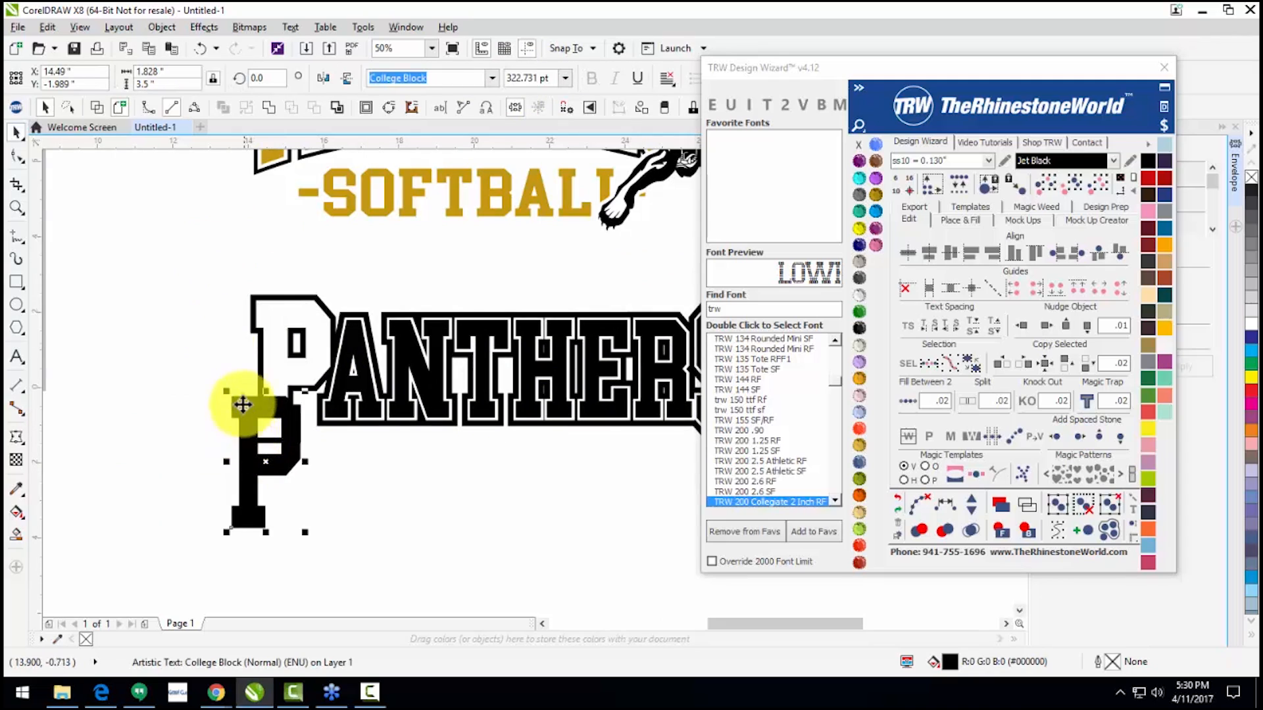
key(ctrl+z)
Step: Select all the inner PANTHERS letters, starting with the P, and merge them into one curve
click(193, 300)
scroll(188, 295, down, 2)
click(267, 327)
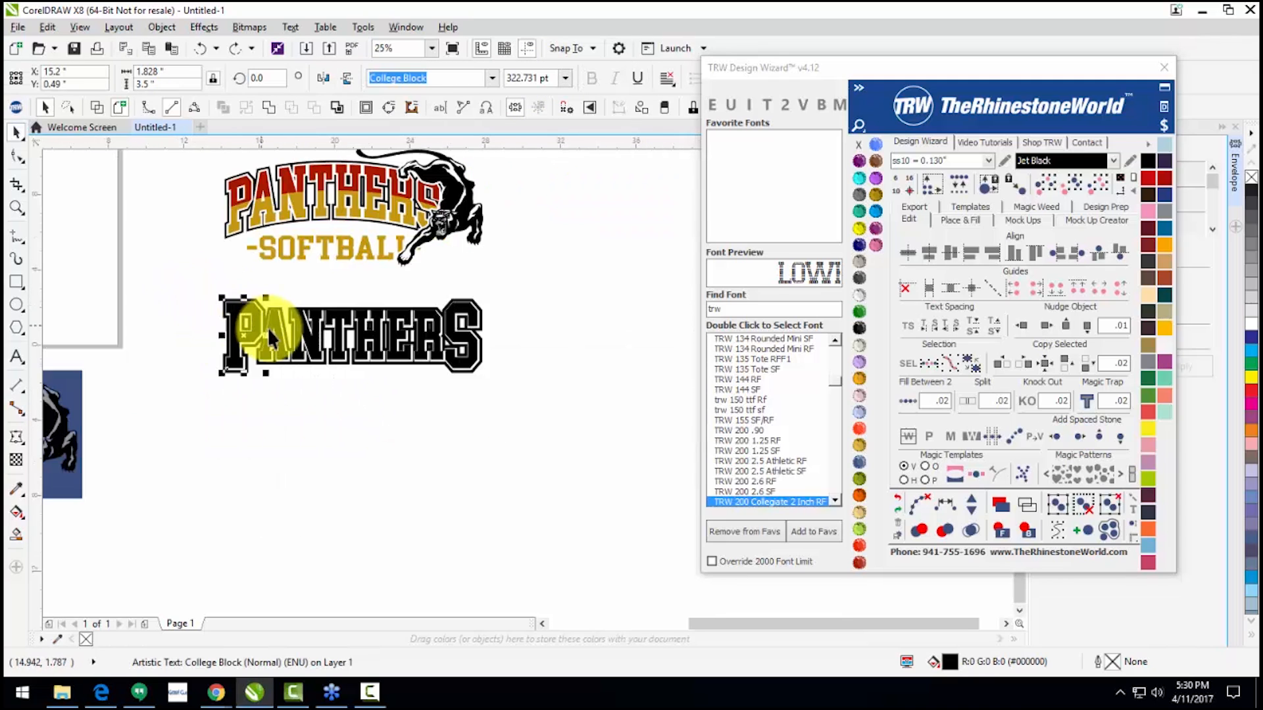
scroll(276, 335, up, 2)
shift+click(295, 357)
shift+click(324, 348)
shift+click(403, 335)
shift+click(450, 337)
shift+click(536, 345)
shift+click(602, 340)
shift+click(631, 343)
click(140, 250)
Step: Select the straight PANTHERS lettering with its outline and place a duplicate directly below it
scroll(139, 250, down, 1)
drag(140, 250, 402, 354)
drag(271, 285, 270, 431)
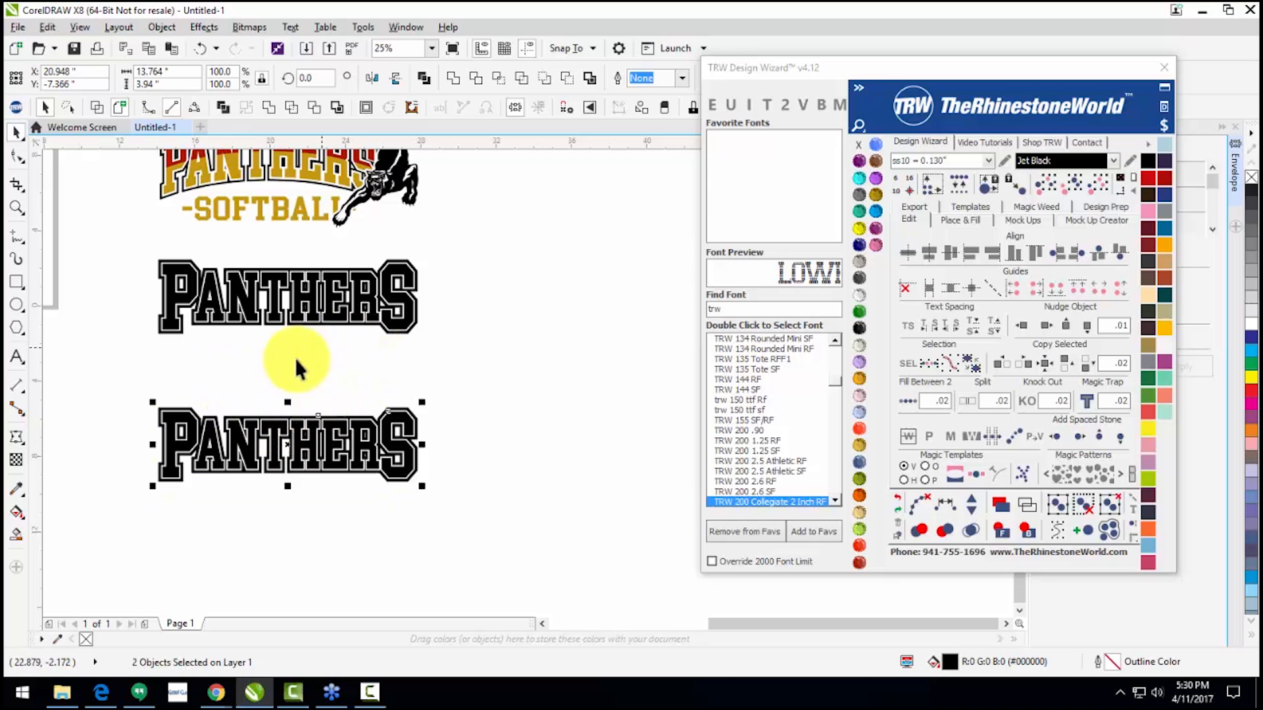
Step: Group the duplicated lettering and its outline and bend the group into an upward arch with an envelope
drag(985, 73, 894, 292)
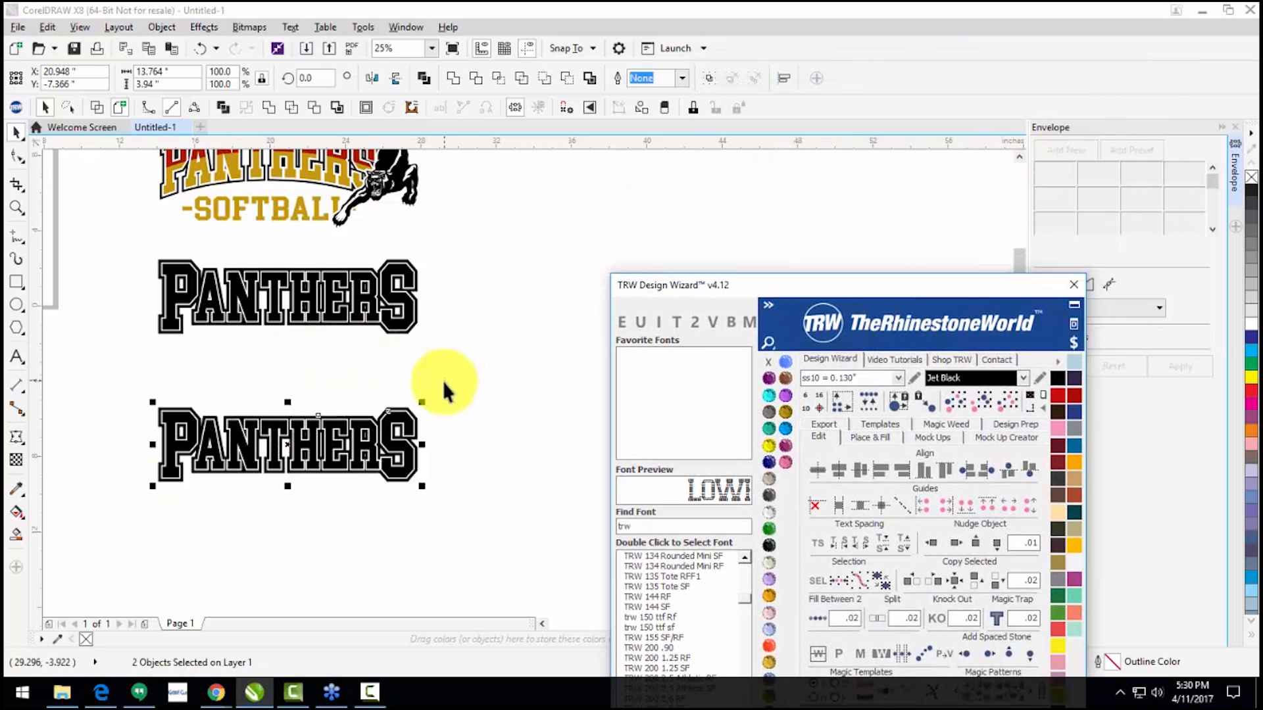
key(ctrl+g)
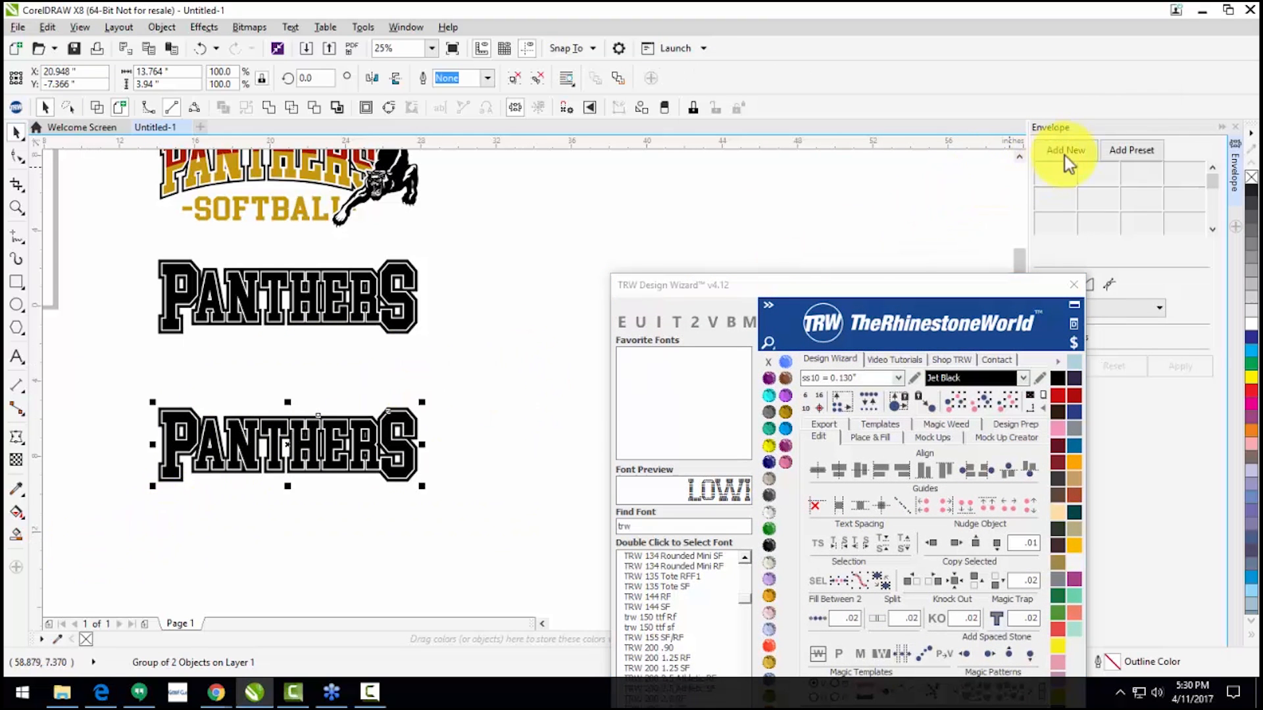
click(1065, 150)
drag(287, 480, 286, 451)
key(space)
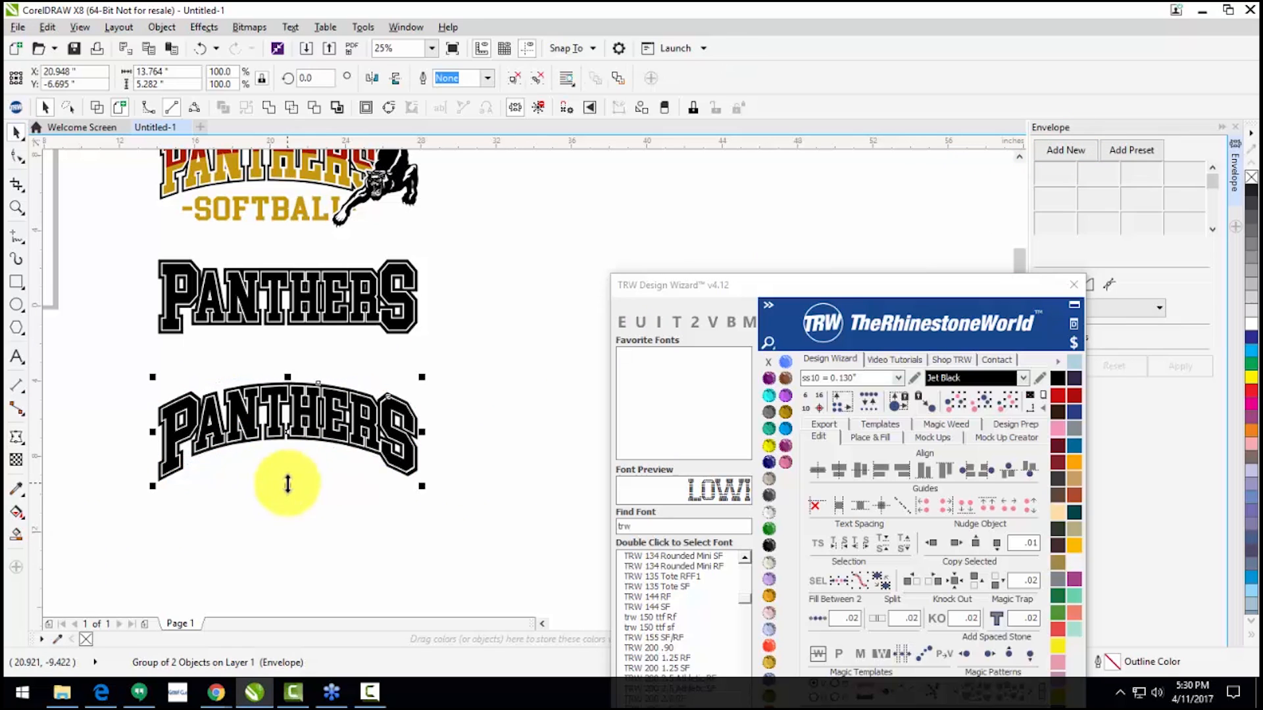
Step: Split the straight inner PANTHERS lettering horizontally in two and color its lower half Blue Zircon
click(908, 289)
drag(852, 287, 836, 194)
click(350, 310)
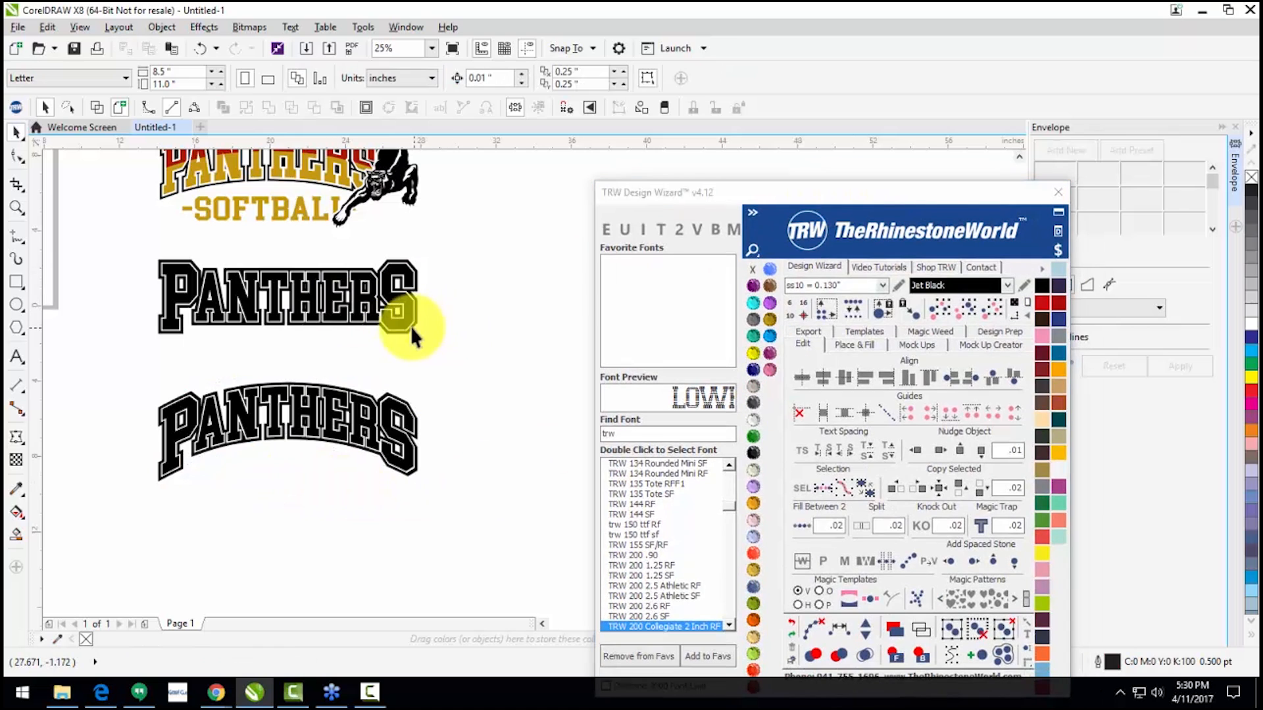
click(861, 527)
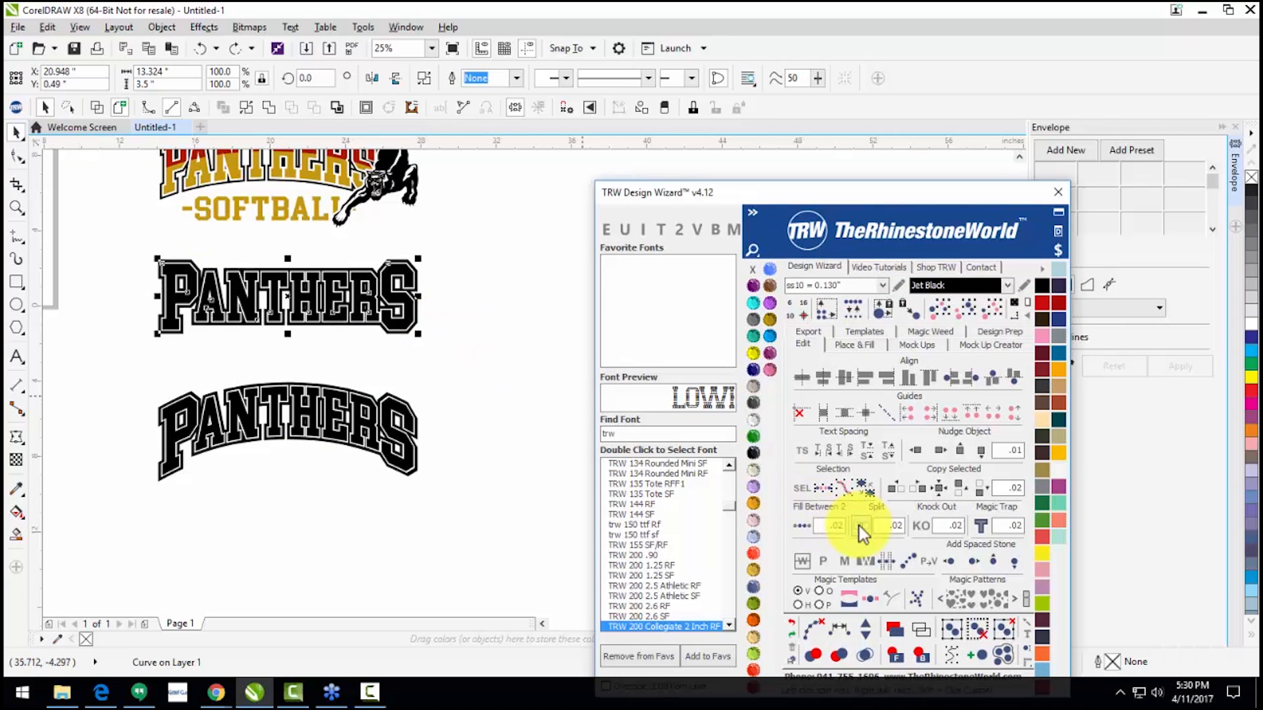
click(417, 332)
click(408, 321)
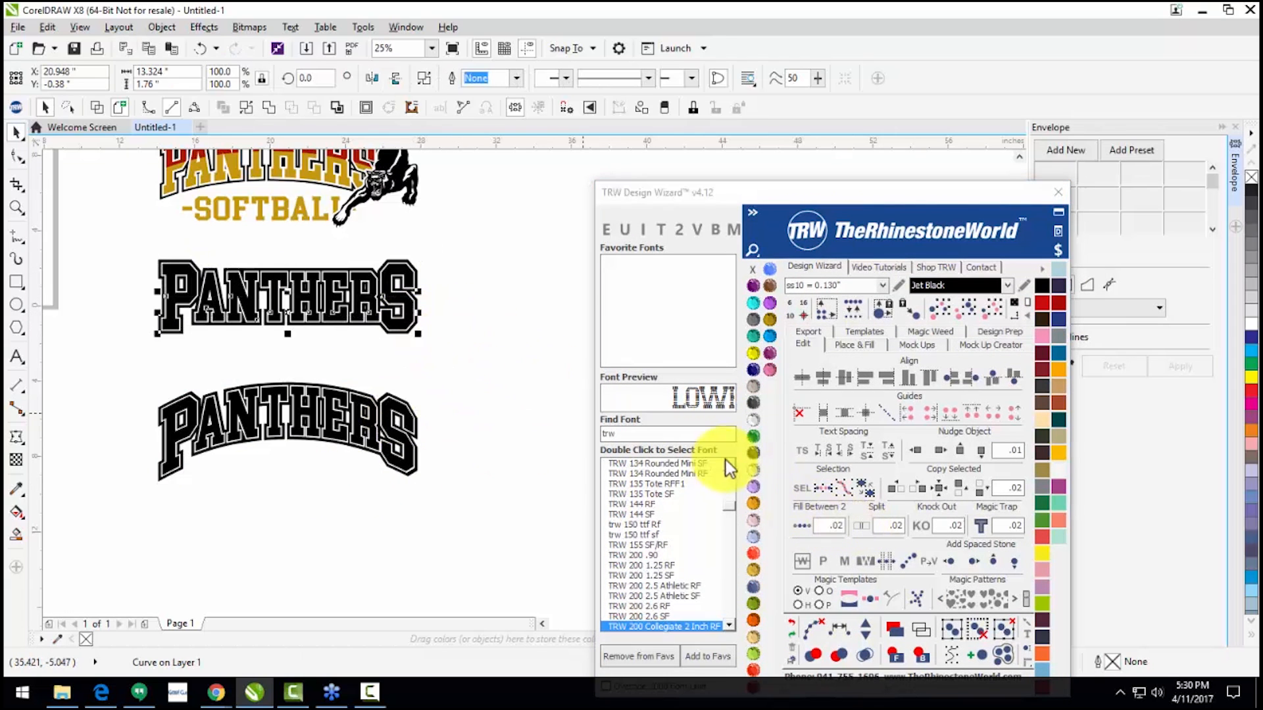
click(754, 337)
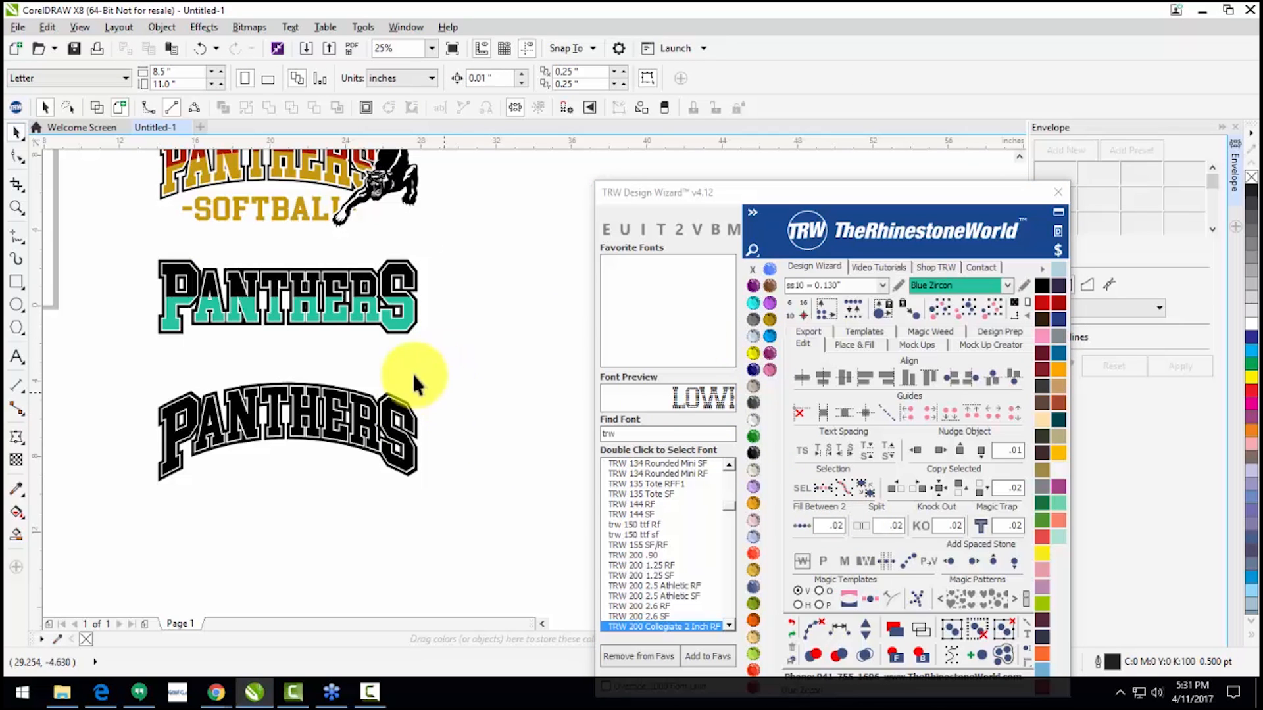
Step: Ungroup the arched PANTHERS copy so its inner lettering is separate from the outline
scroll(279, 285, up, 1)
scroll(488, 379, down, 1)
scroll(428, 384, up, 1)
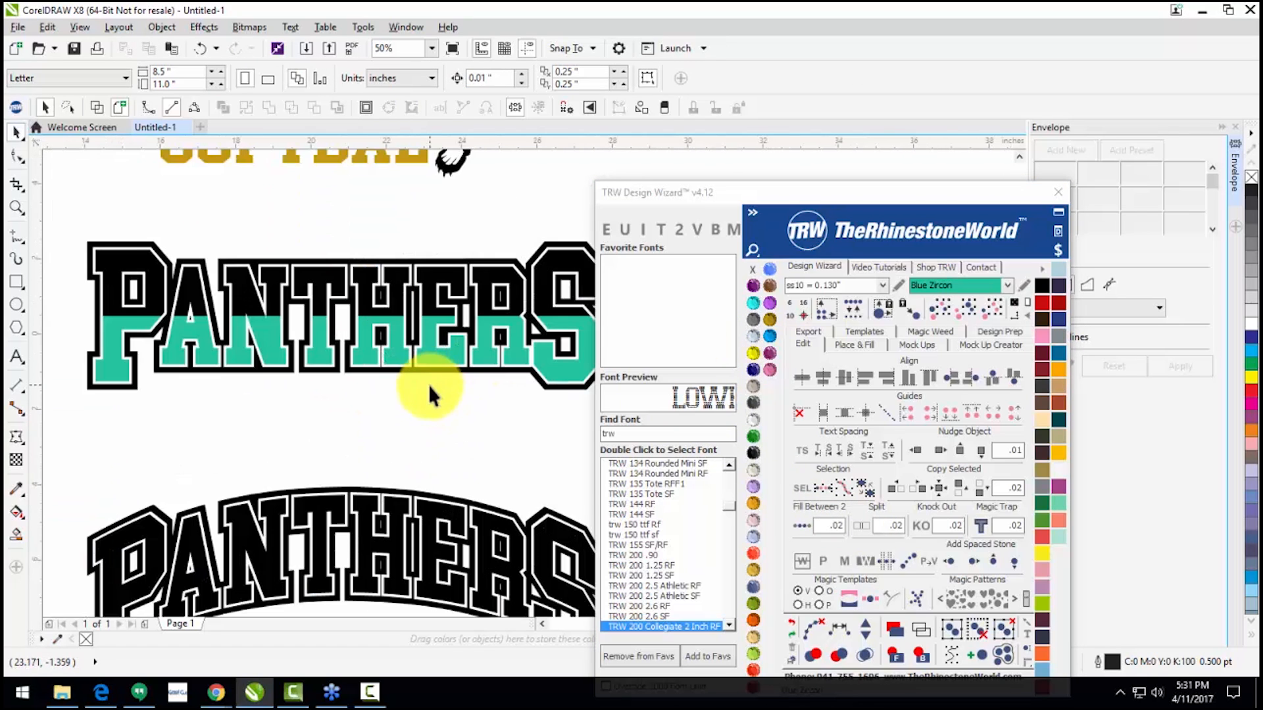
scroll(436, 401, down, 1)
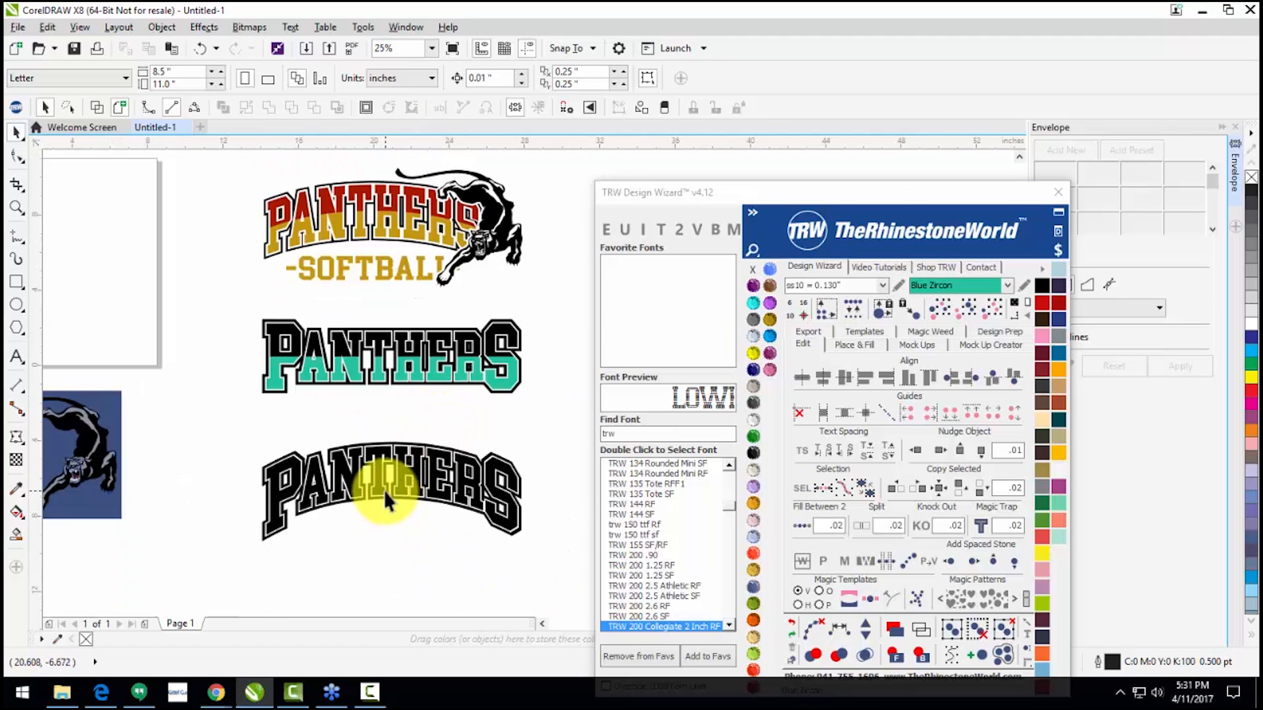
click(377, 491)
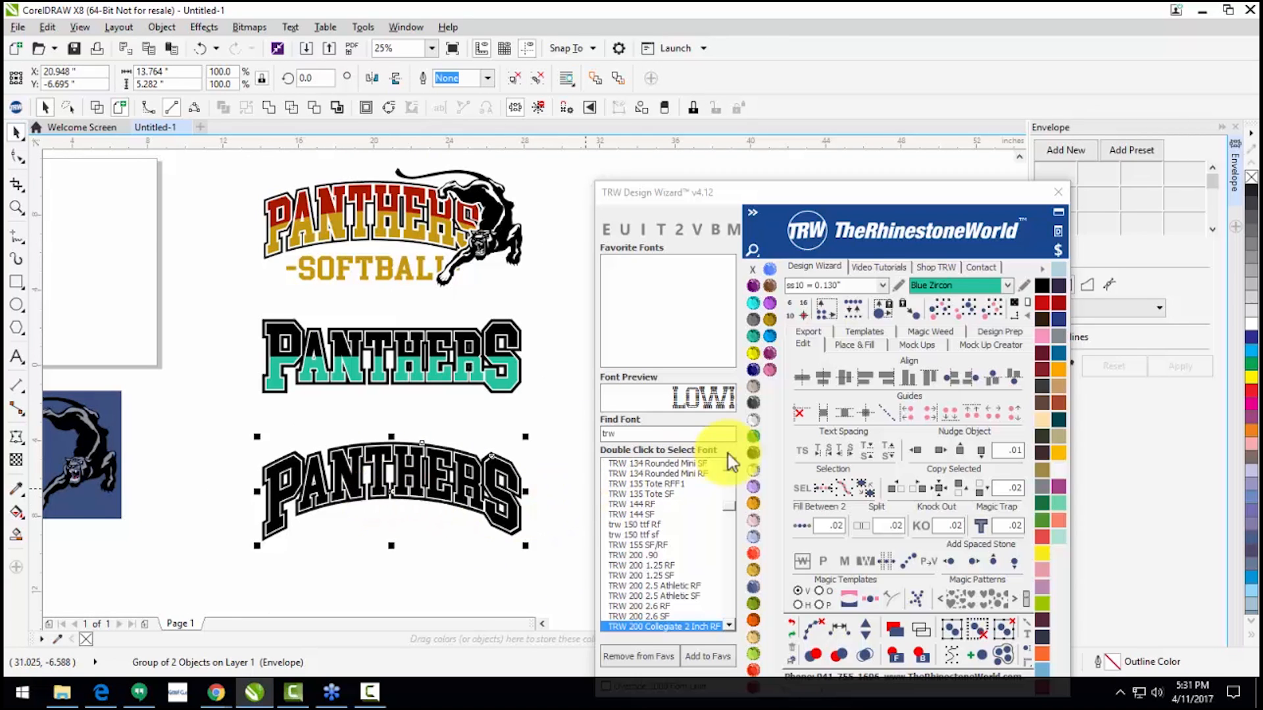
click(860, 526)
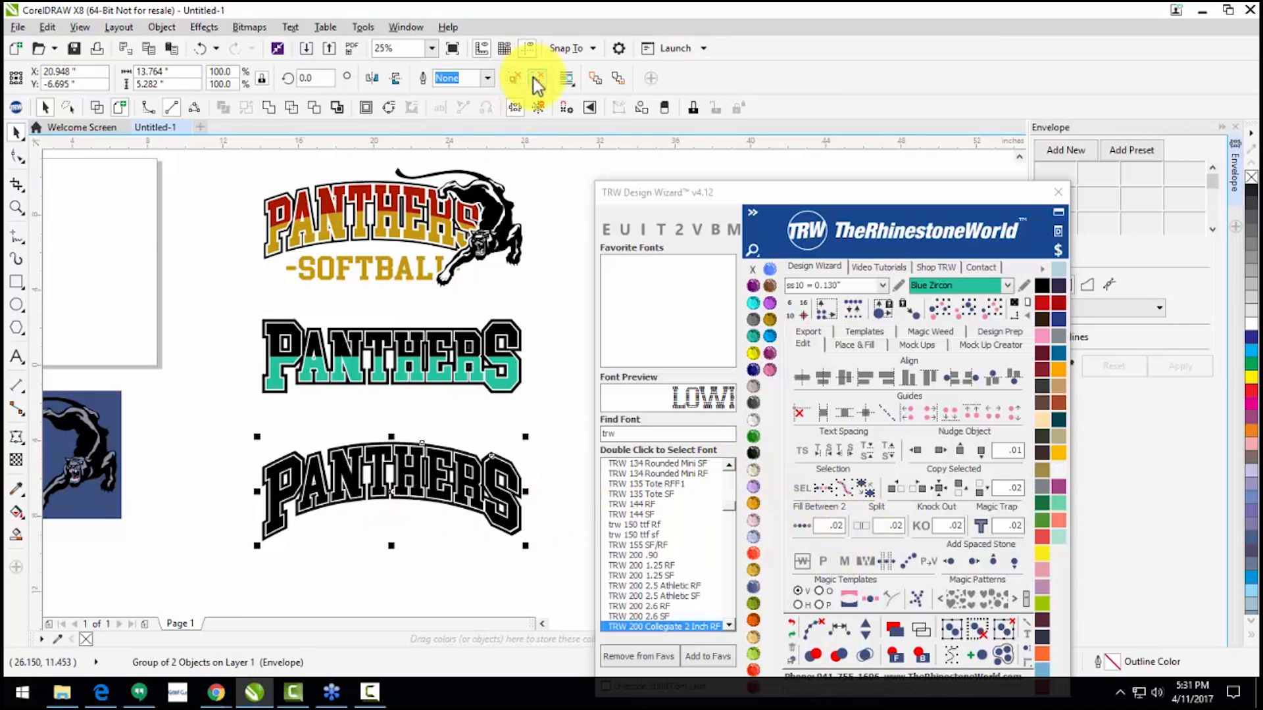
click(384, 507)
Step: Split the arched inner lettering horizontally in two and color its lower half Blue Zircon
click(401, 487)
click(860, 526)
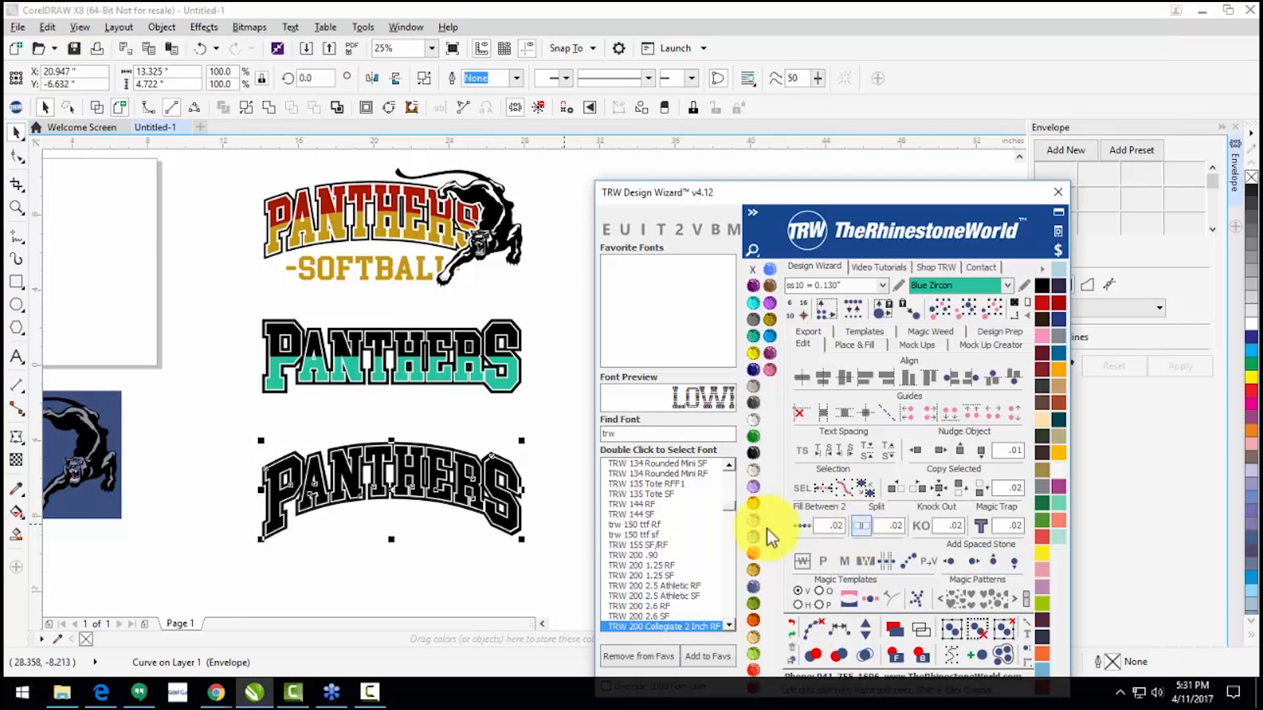
click(498, 524)
double_click(951, 285)
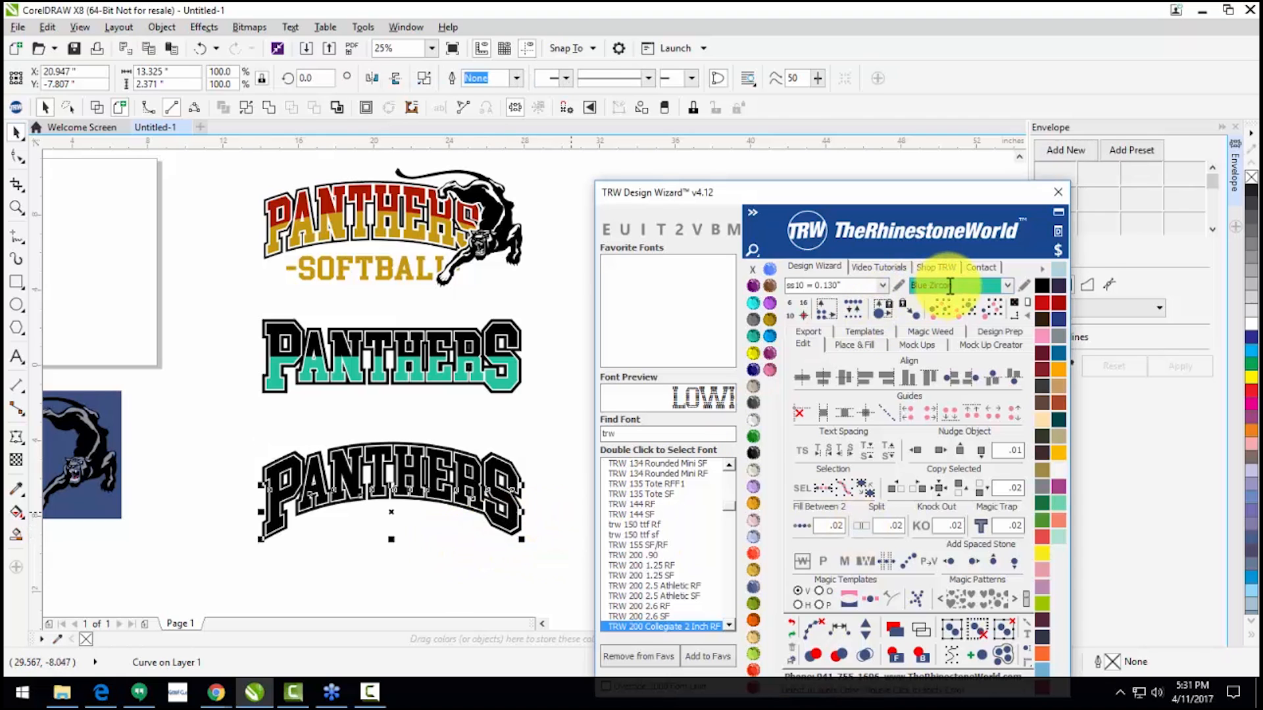
click(404, 524)
Step: Compare where the color split line crosses the letters in the straight and the arched lettering
scroll(375, 500, up, 1)
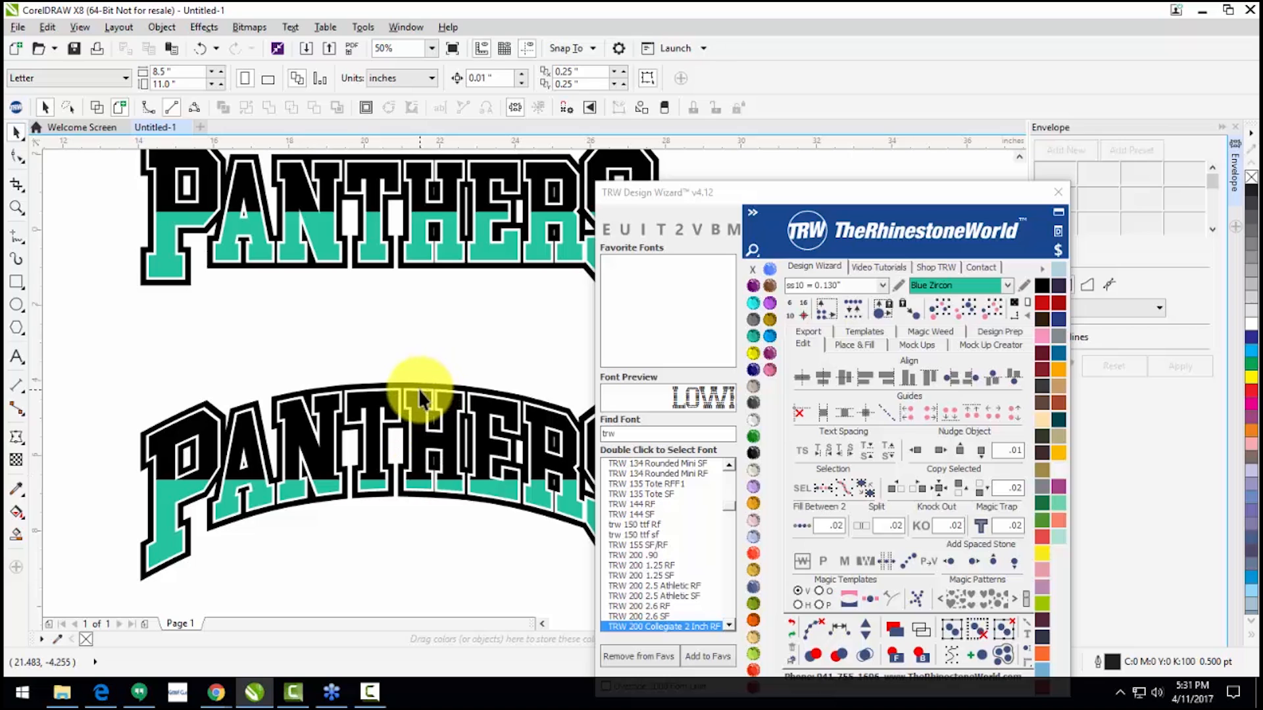
scroll(418, 389, down, 2)
scroll(374, 326, up, 2)
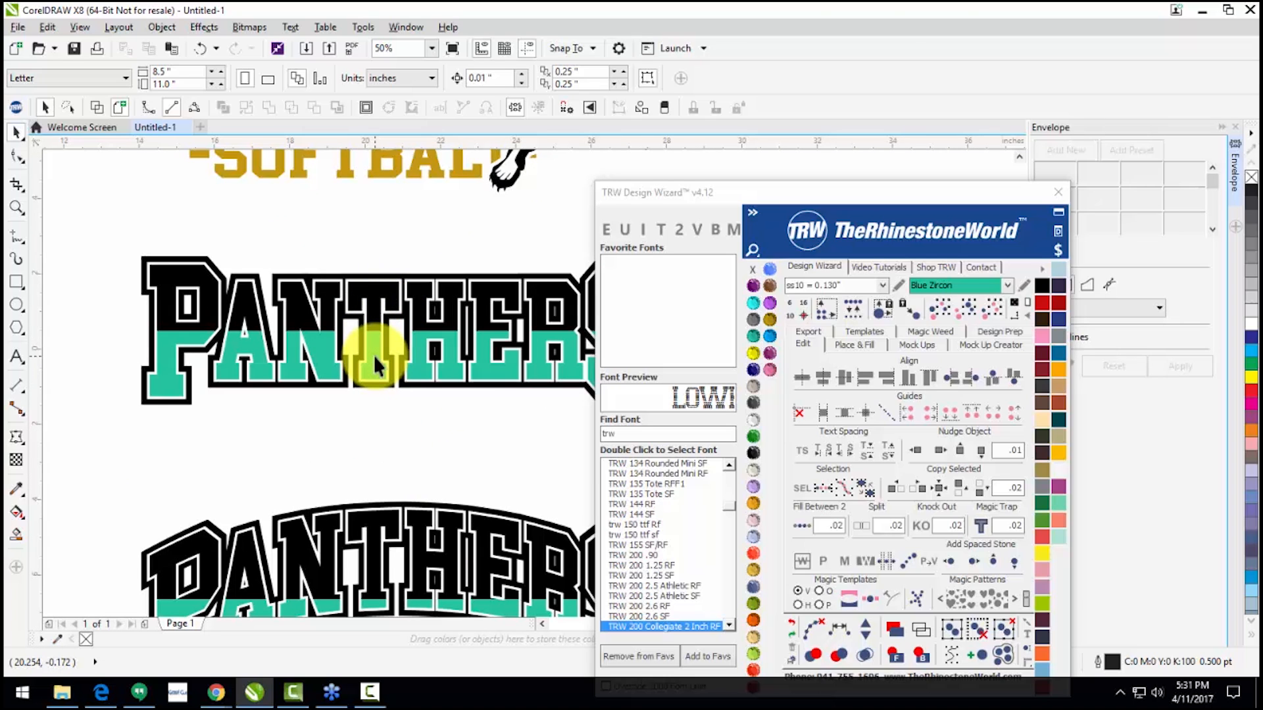
scroll(373, 354, down, 2)
scroll(366, 437, up, 1)
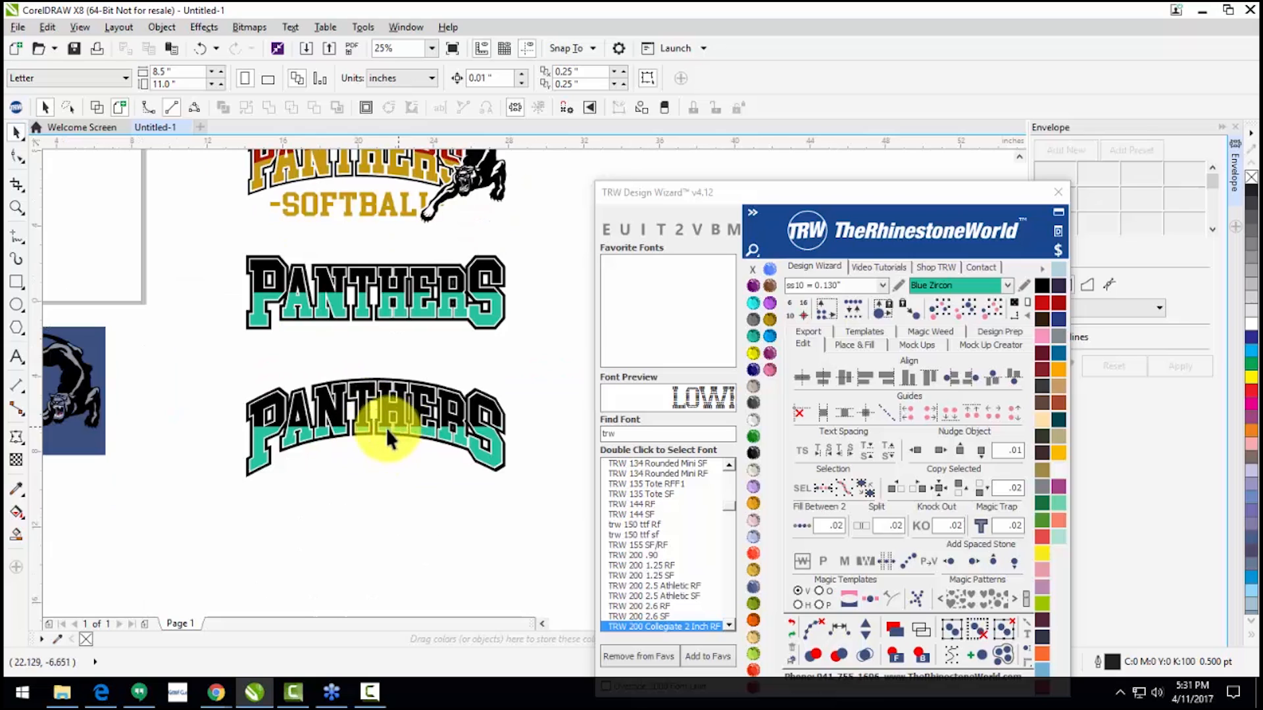
scroll(396, 427, up, 1)
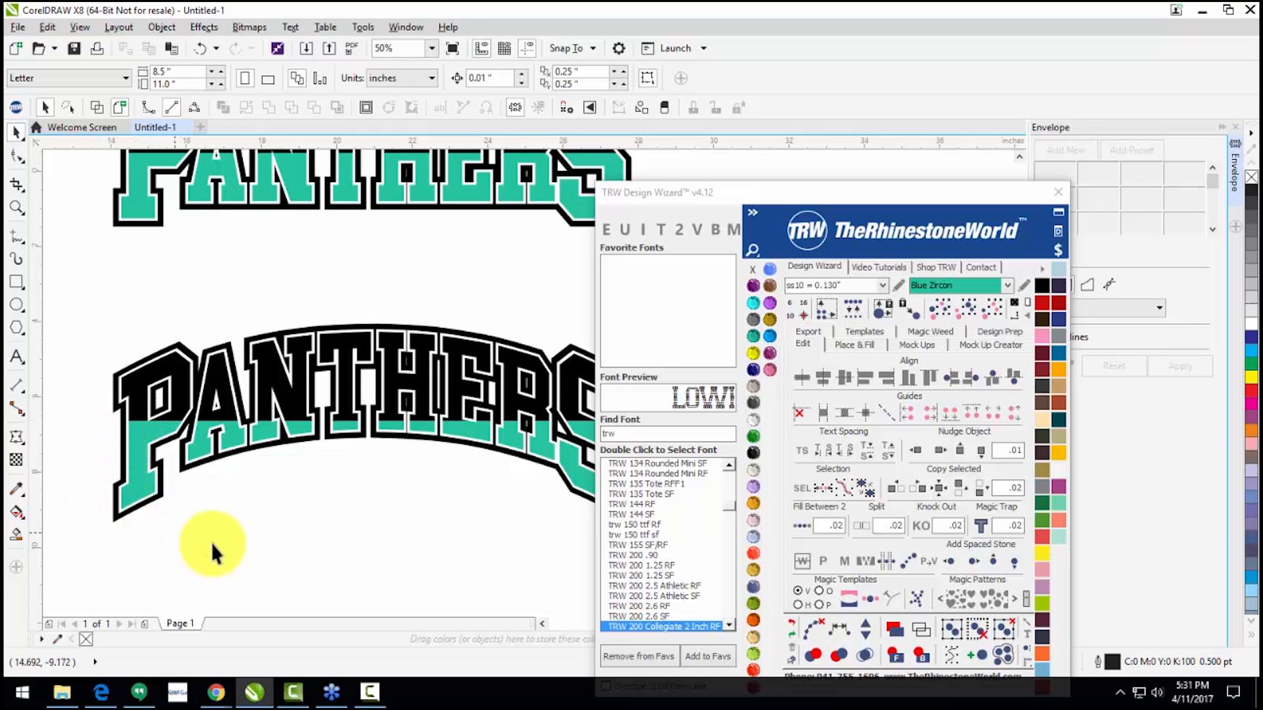
scroll(299, 460, down, 2)
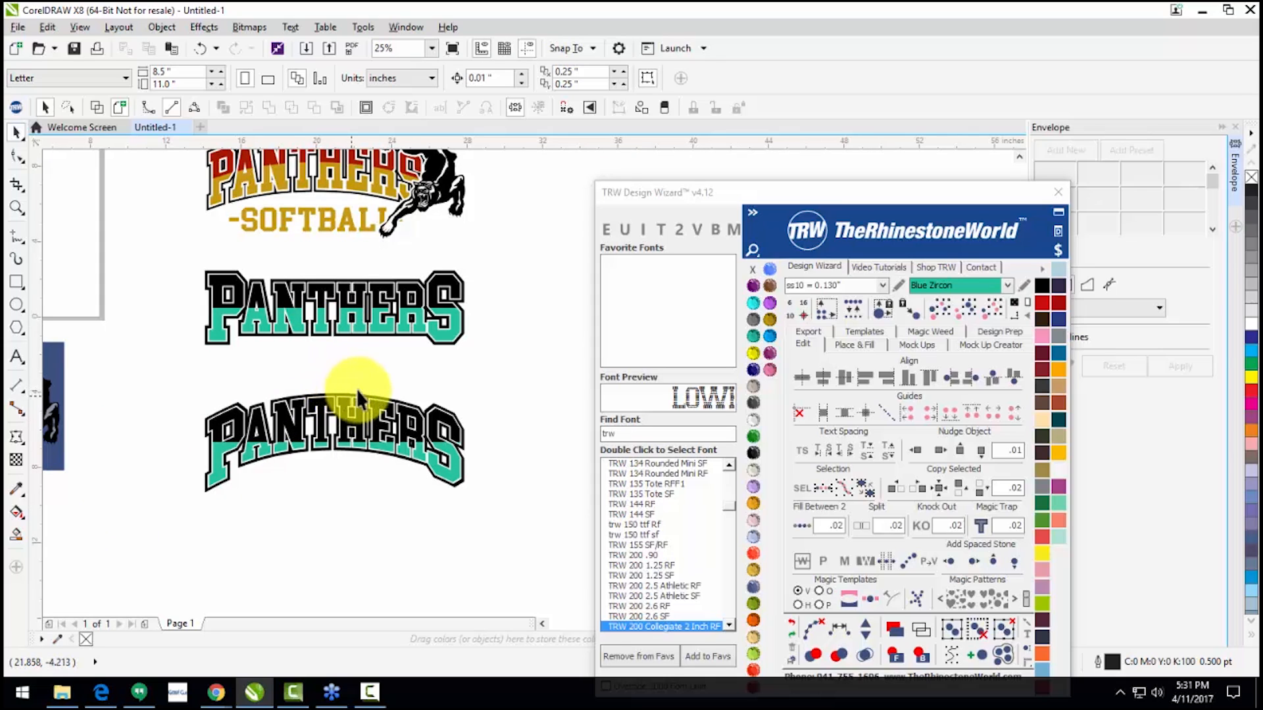
Step: Try moving the arched lettering's black upper half away from the outline, and undo the move
click(318, 403)
key(F10)
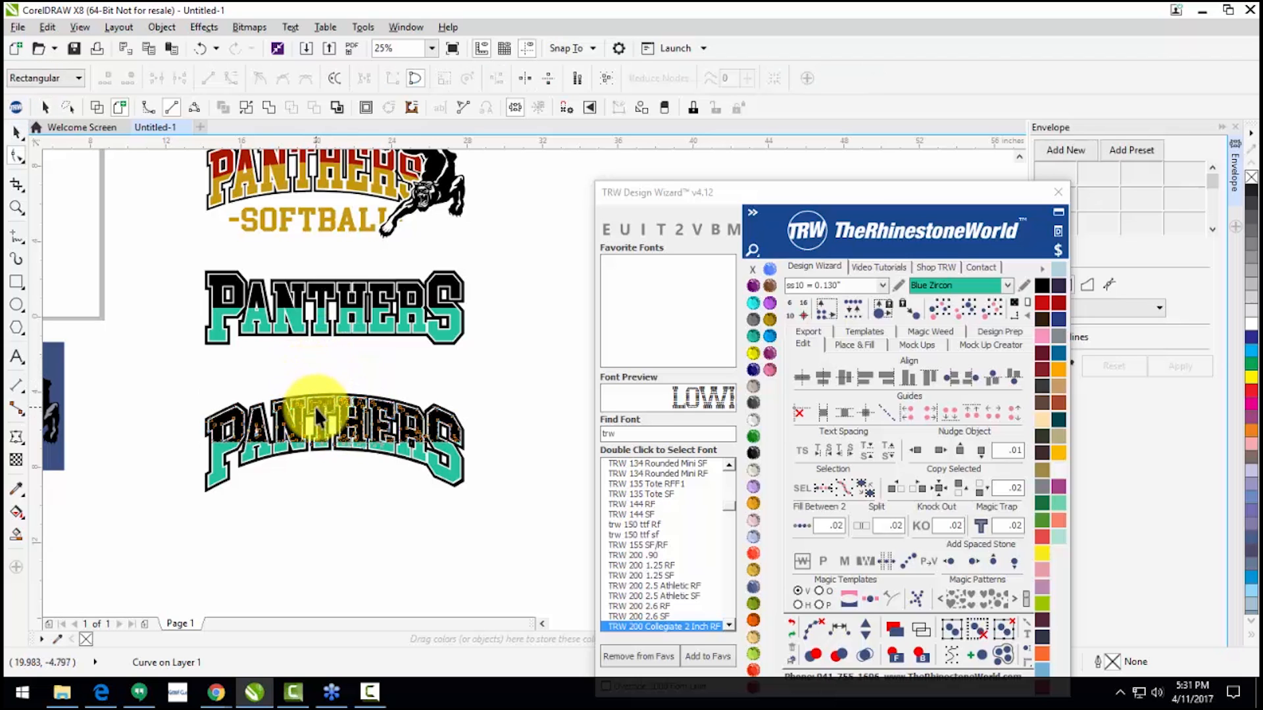
key(space)
drag(315, 407, 330, 373)
key(ctrl+z)
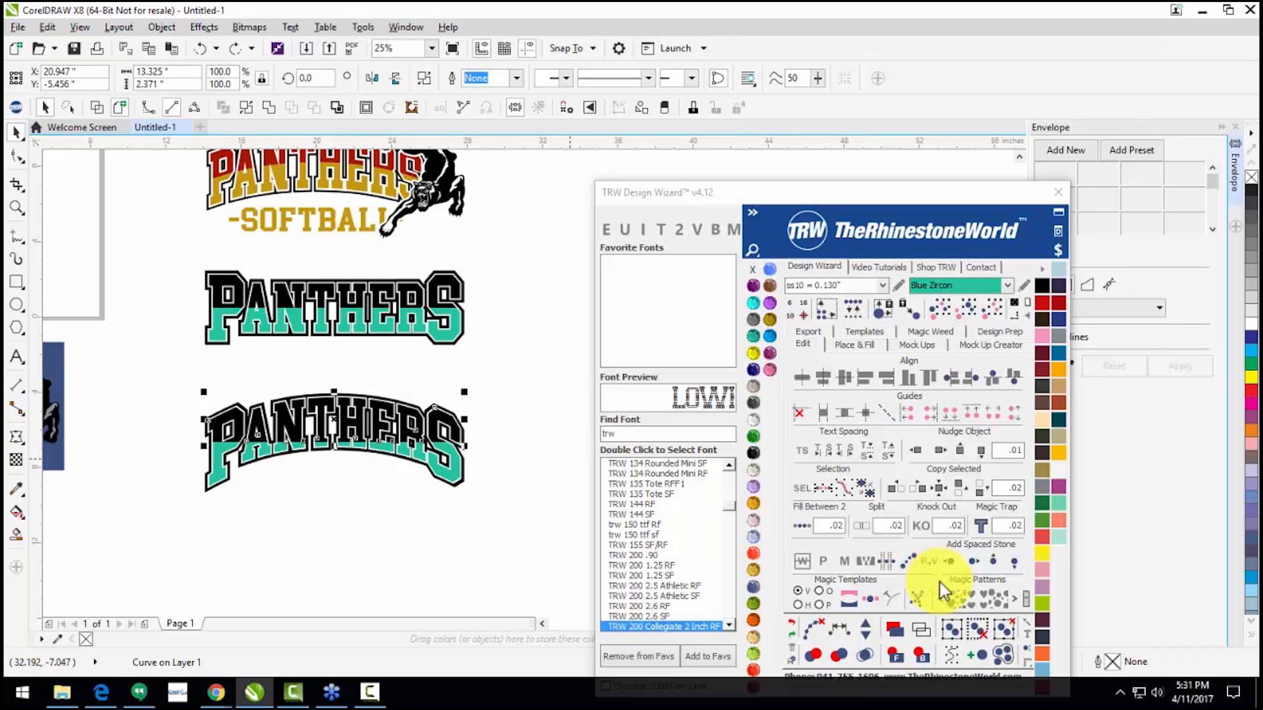
Step: Split the arched lettering's black upper half horizontally and color the resulting top slice Black Diamond
click(862, 530)
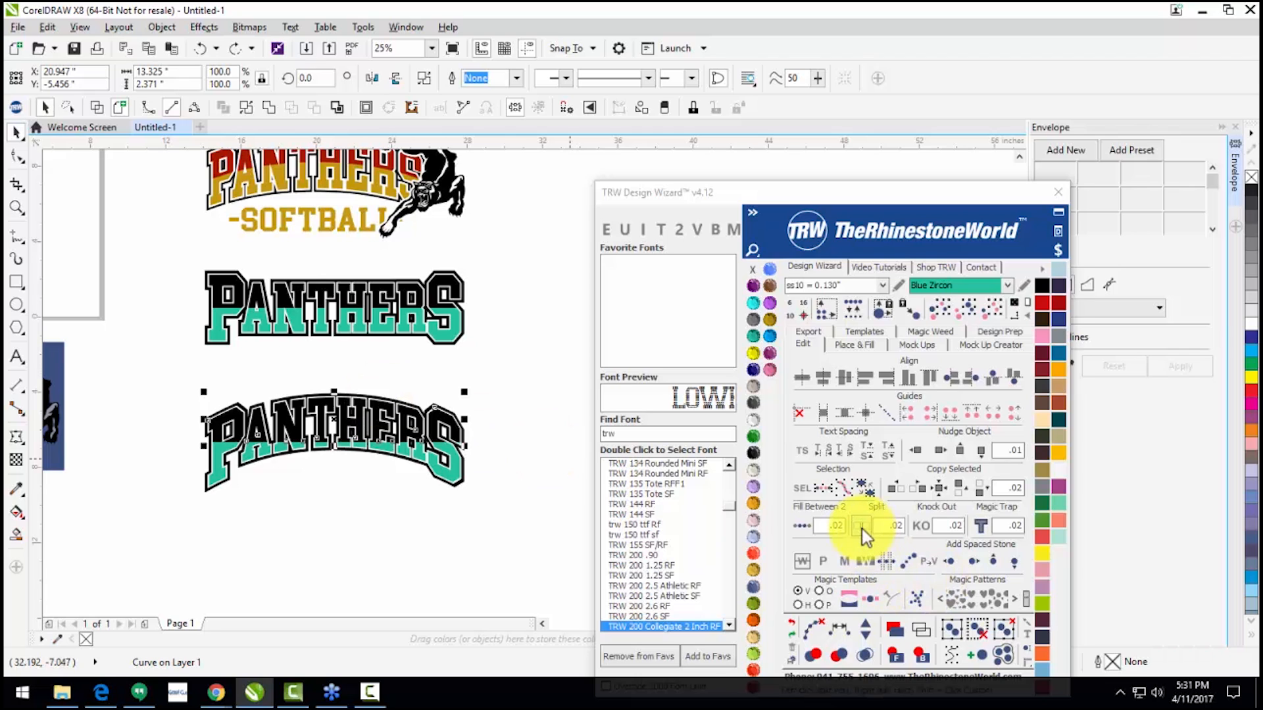
click(374, 472)
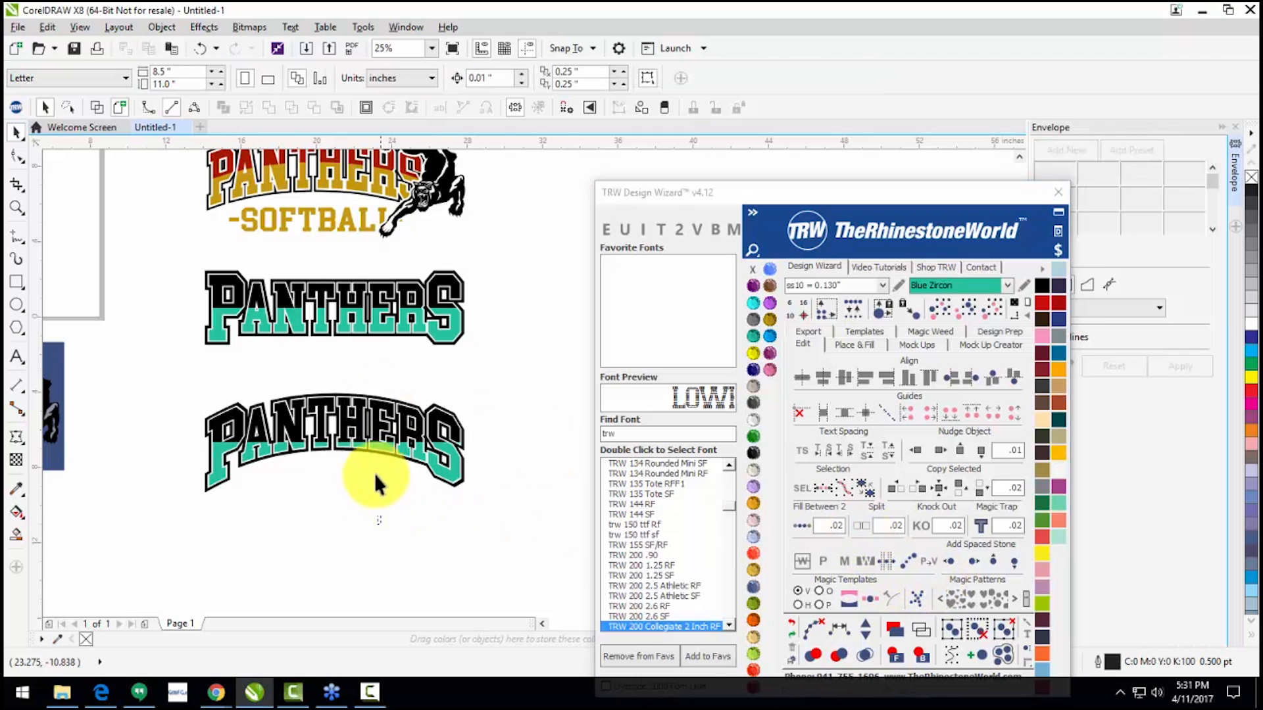
click(341, 401)
click(753, 319)
scroll(380, 445, up, 2)
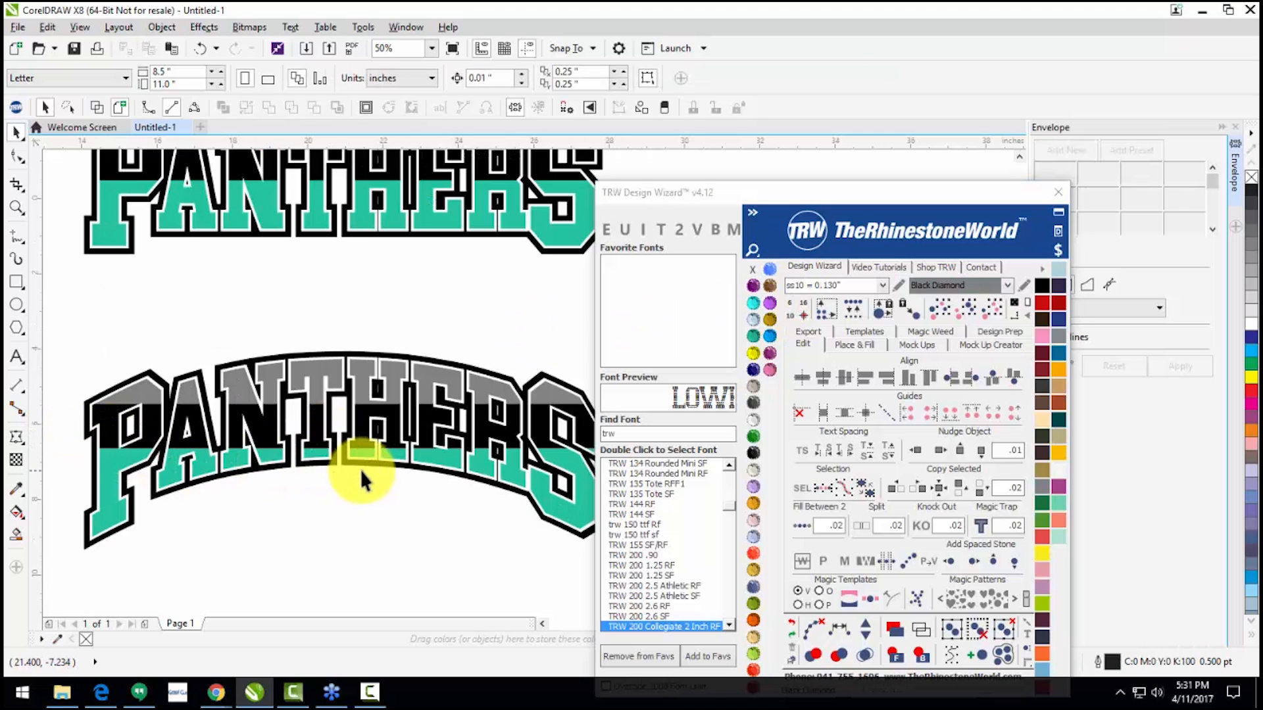
Step: Examine the nodes of the teal lower half along its border with the black middle slice
scroll(133, 459, up, 2)
scroll(137, 416, down, 2)
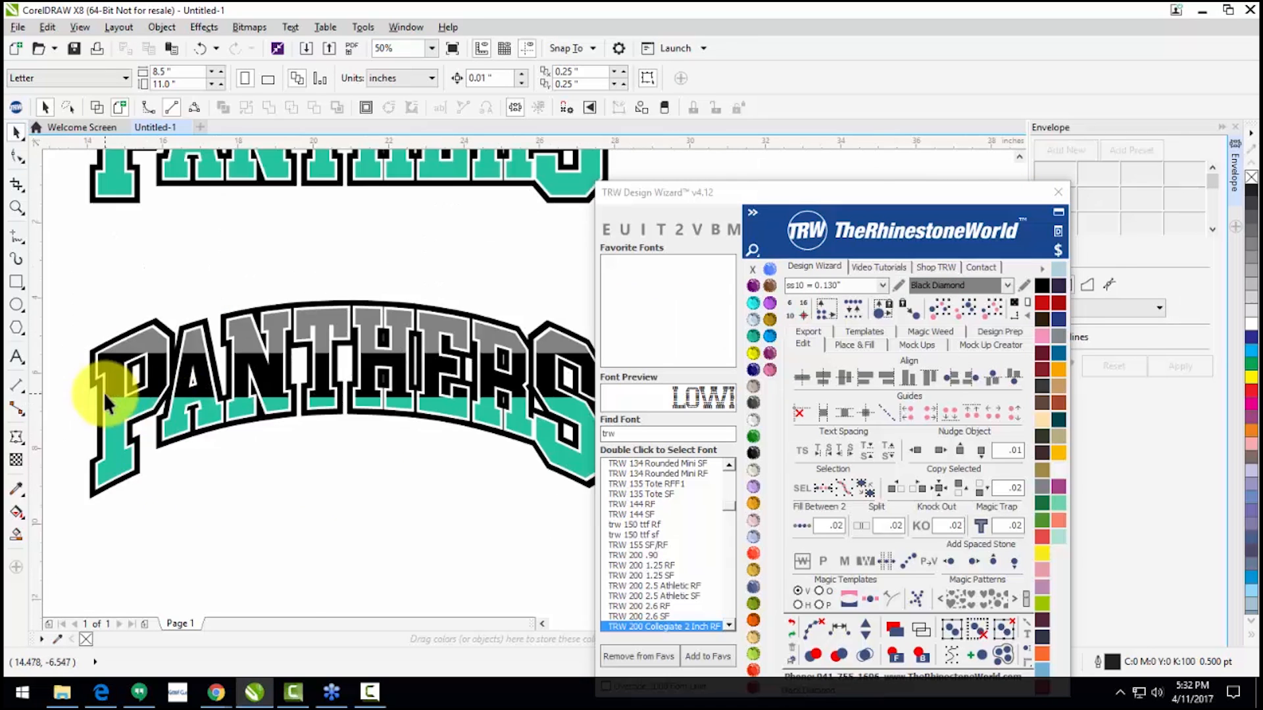
scroll(113, 408, up, 3)
key(F10)
scroll(129, 405, up, 3)
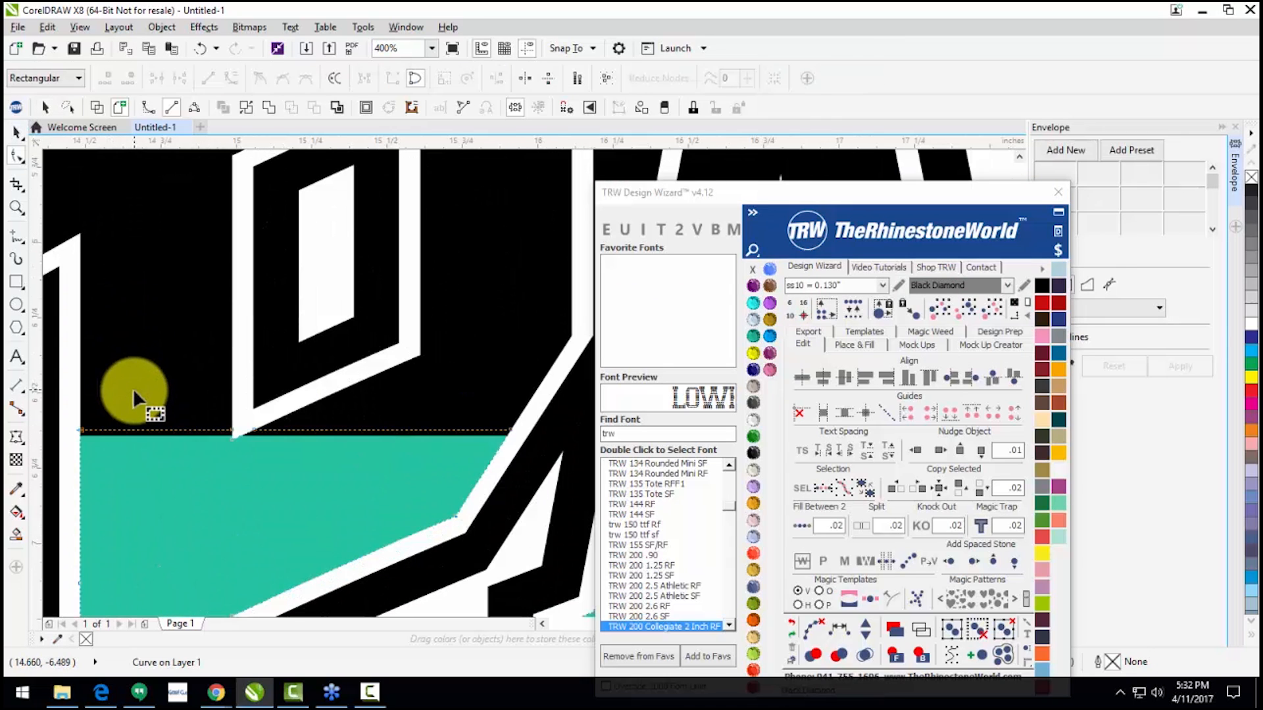
scroll(220, 453, down, 2)
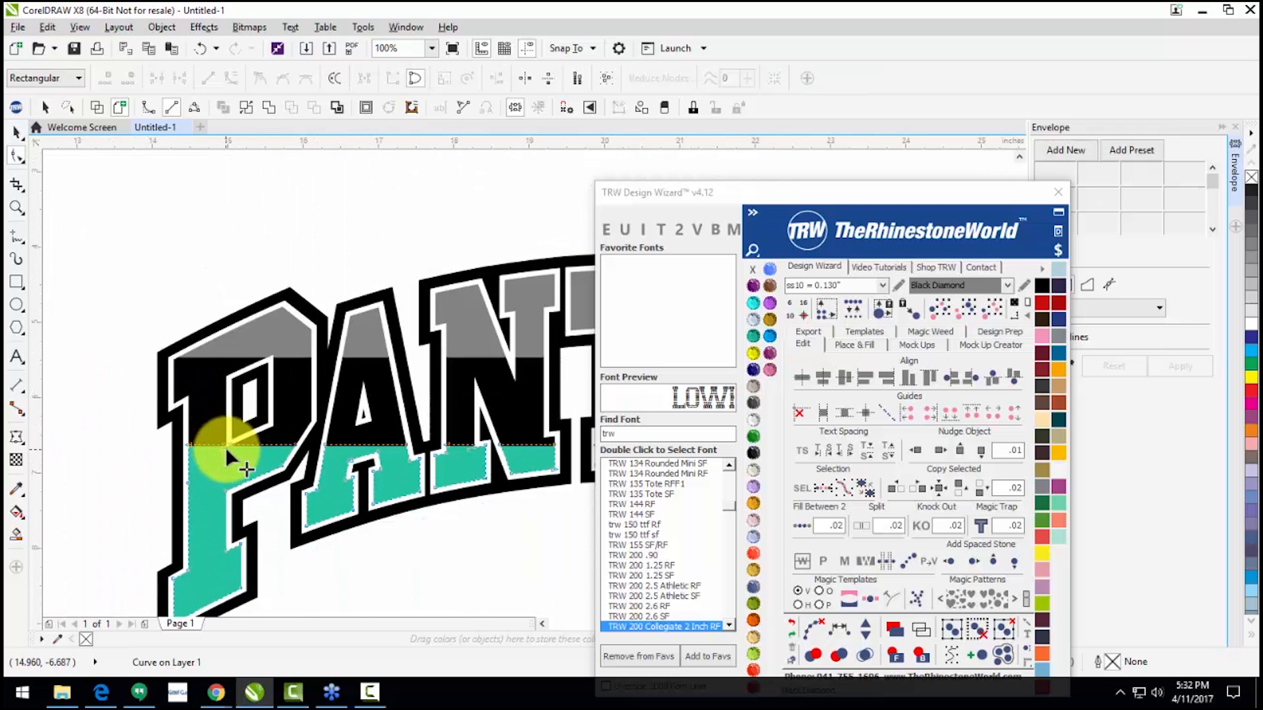
scroll(226, 447, down, 1)
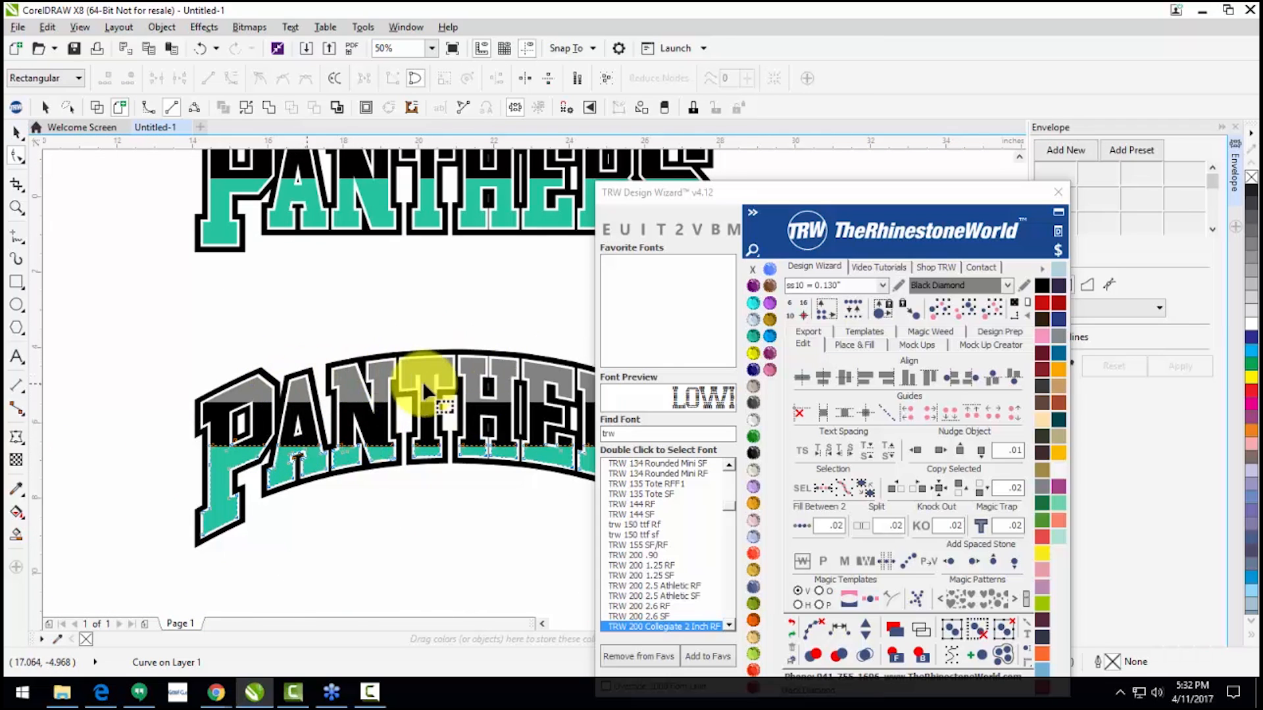
Step: Select the black middle slice together with the teal lower half and move both down out of the outline
key(space)
scroll(428, 445, up, 2)
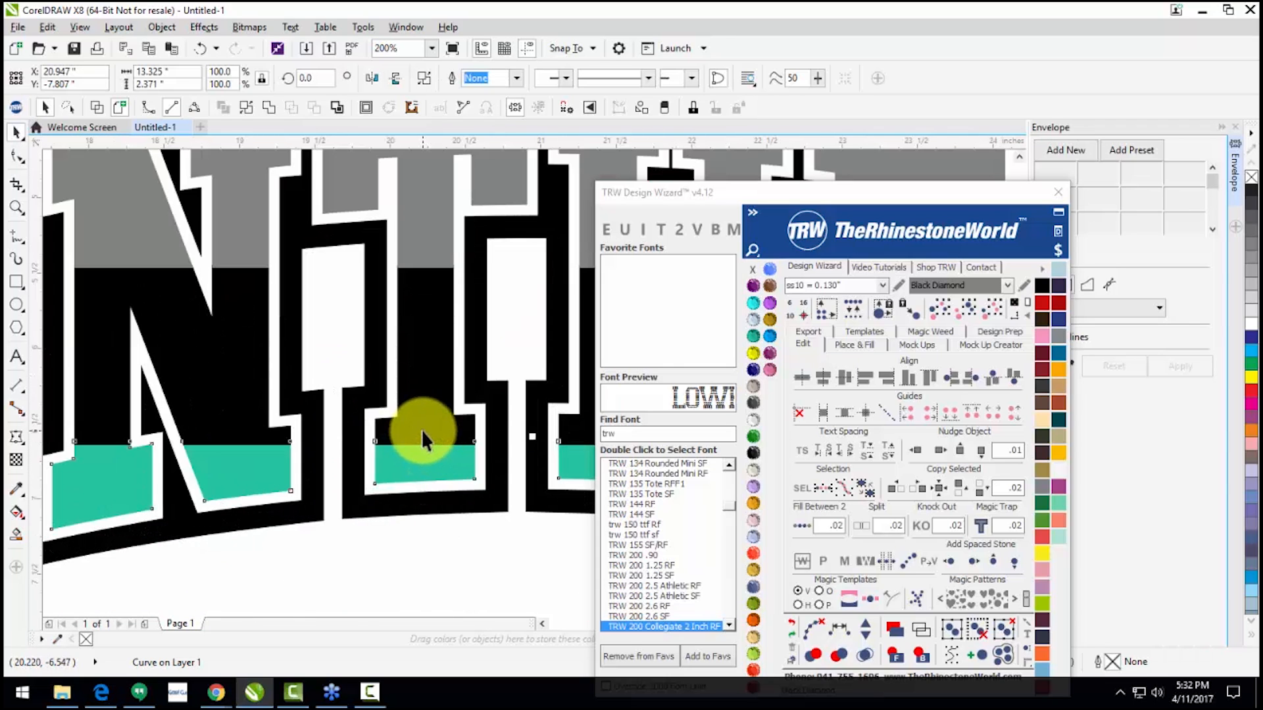
shift+click(421, 429)
scroll(421, 421, down, 2)
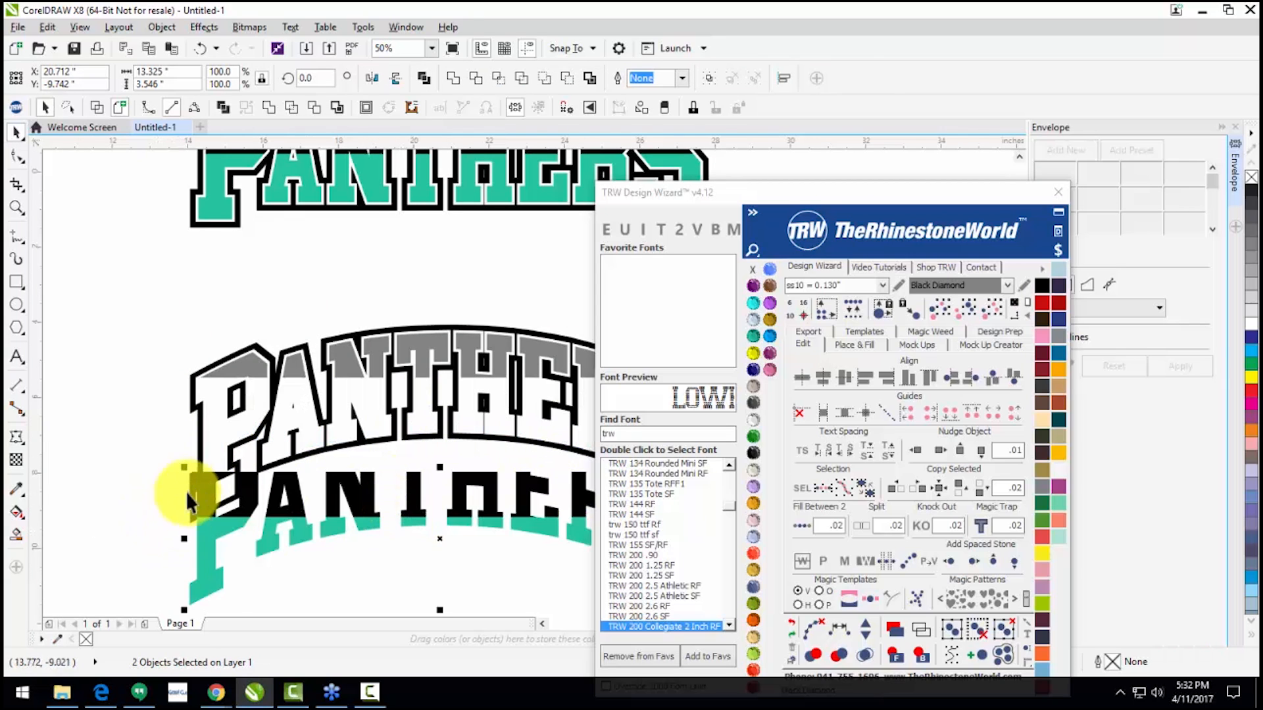
Step: Undo the move out of the outline, and weld the arched lettering's black middle slice to its teal lower half
scroll(187, 491, down, 1)
key(ctrl+z)
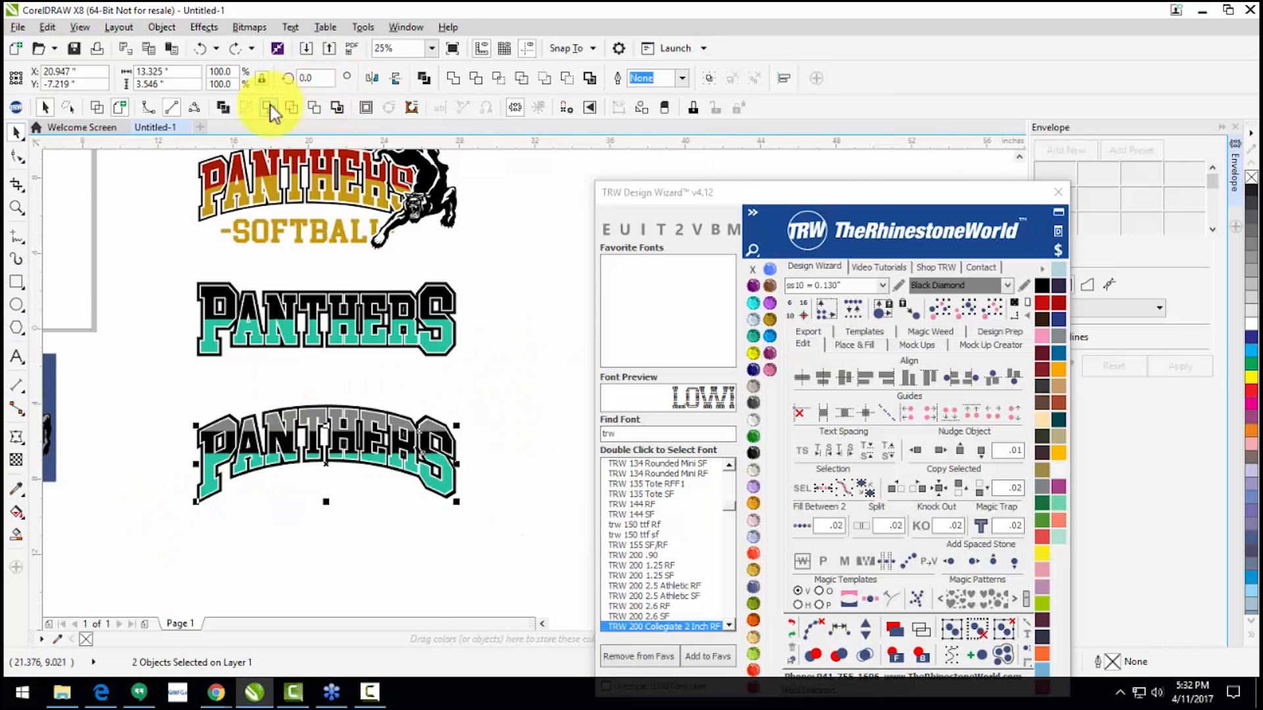
click(271, 107)
click(313, 489)
scroll(302, 432, up, 1)
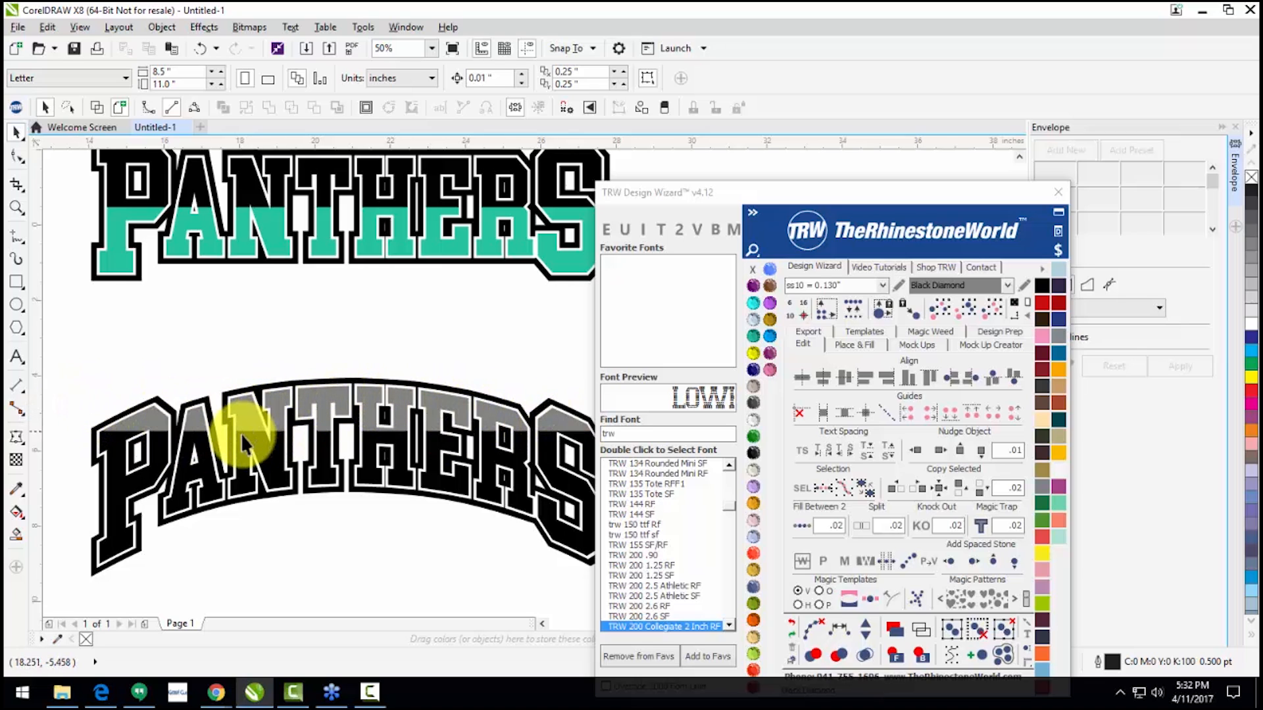
Step: Split the straight lettering's black upper half horizontally and color the resulting top slice Sapphire
scroll(243, 410, down, 1)
scroll(250, 305, up, 1)
click(250, 305)
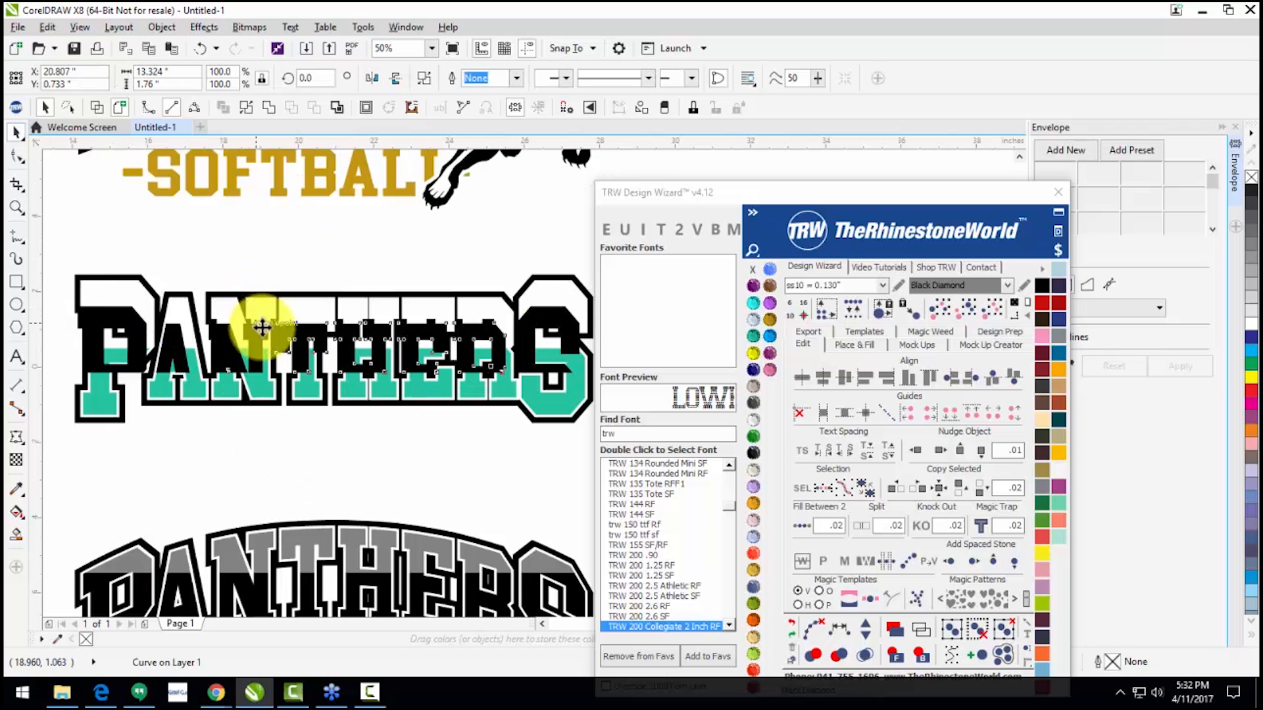
click(860, 526)
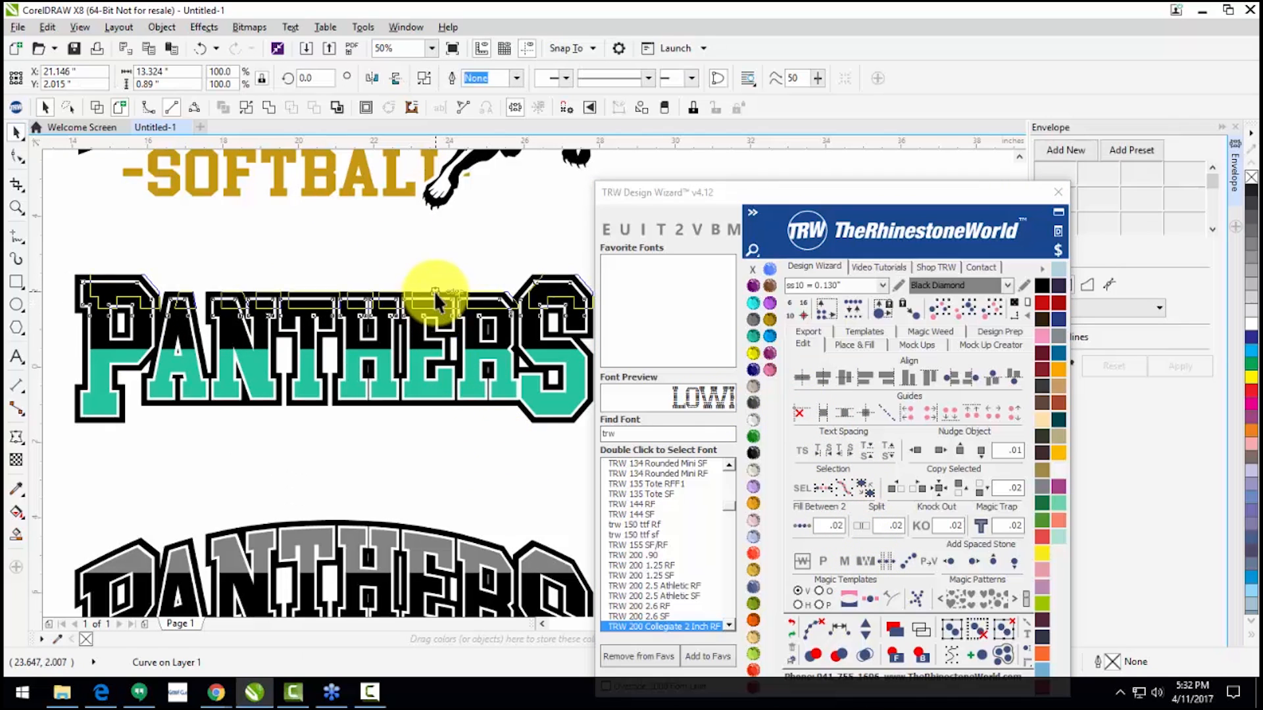
click(768, 269)
click(369, 451)
Step: Try welding the straight lettering's black middle slice to its teal lower half, and undo the weld
click(240, 340)
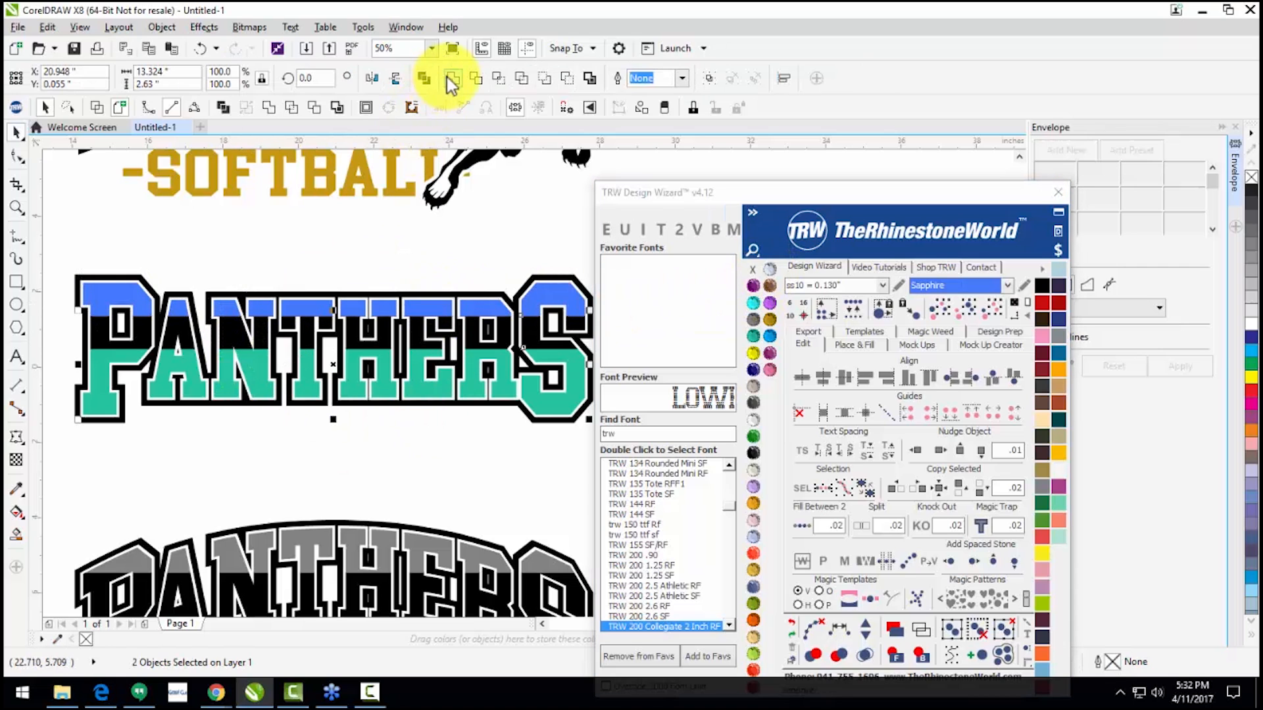
click(447, 79)
click(253, 260)
scroll(258, 275, down, 1)
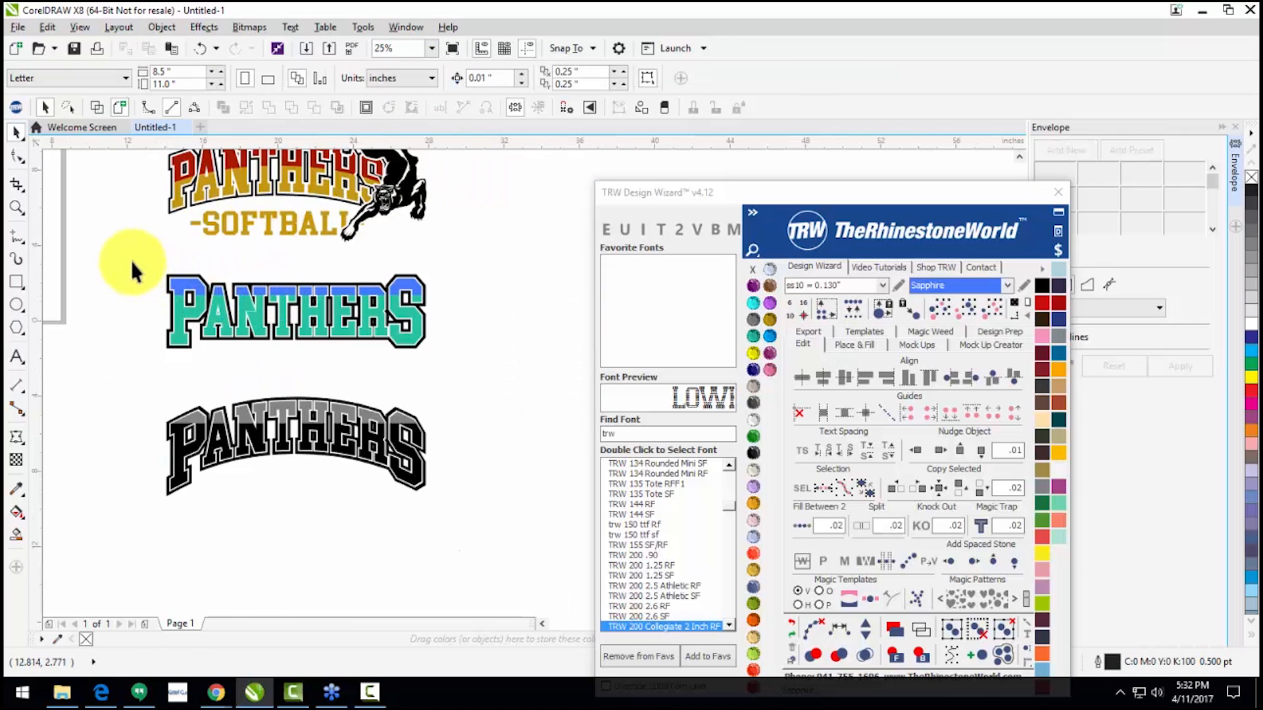
scroll(238, 302, up, 2)
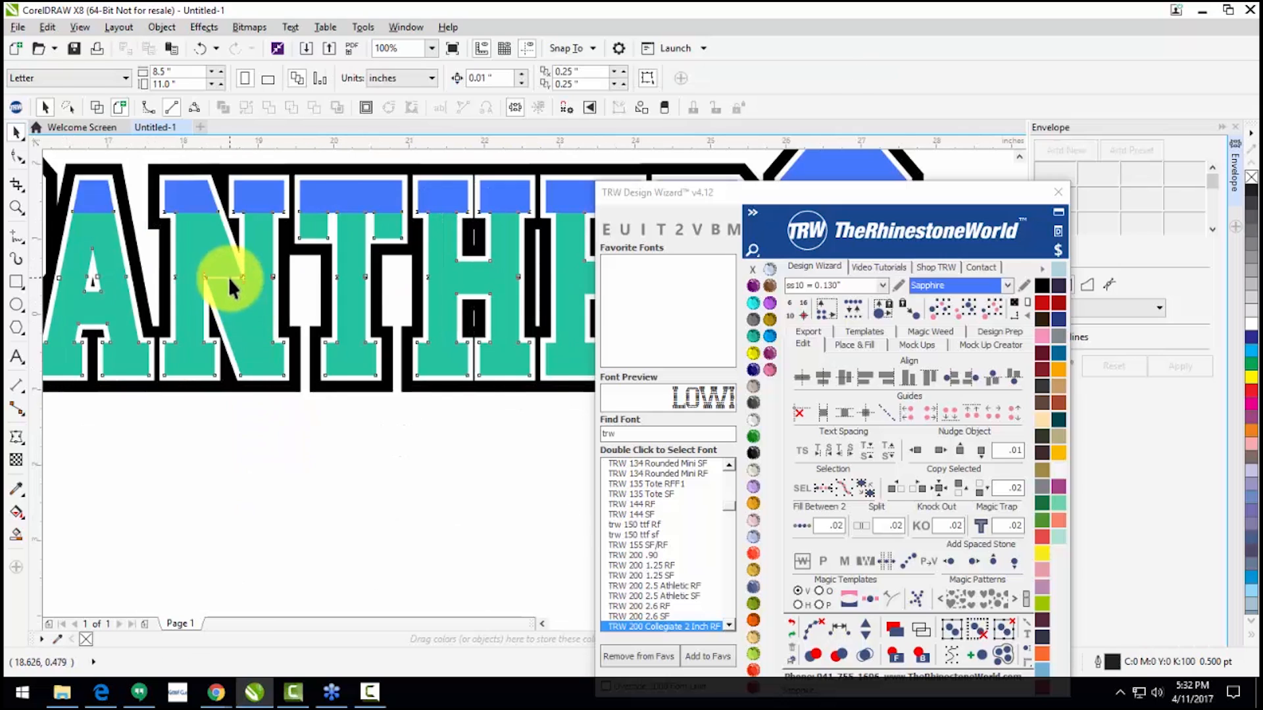
click(243, 309)
key(ctrl+z)
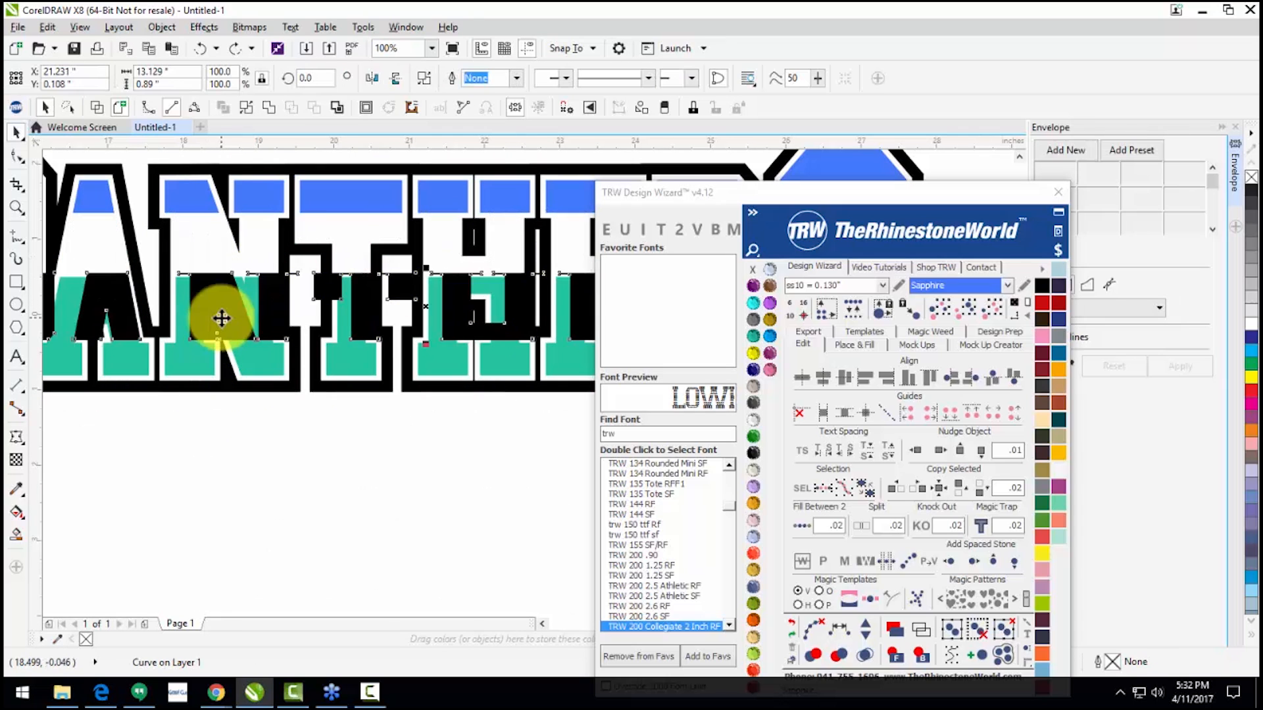
Step: Weld the straight lettering's black middle slice to the teal lower half and inspect the nodes along the seam in the N
shift+click(235, 270)
click(451, 79)
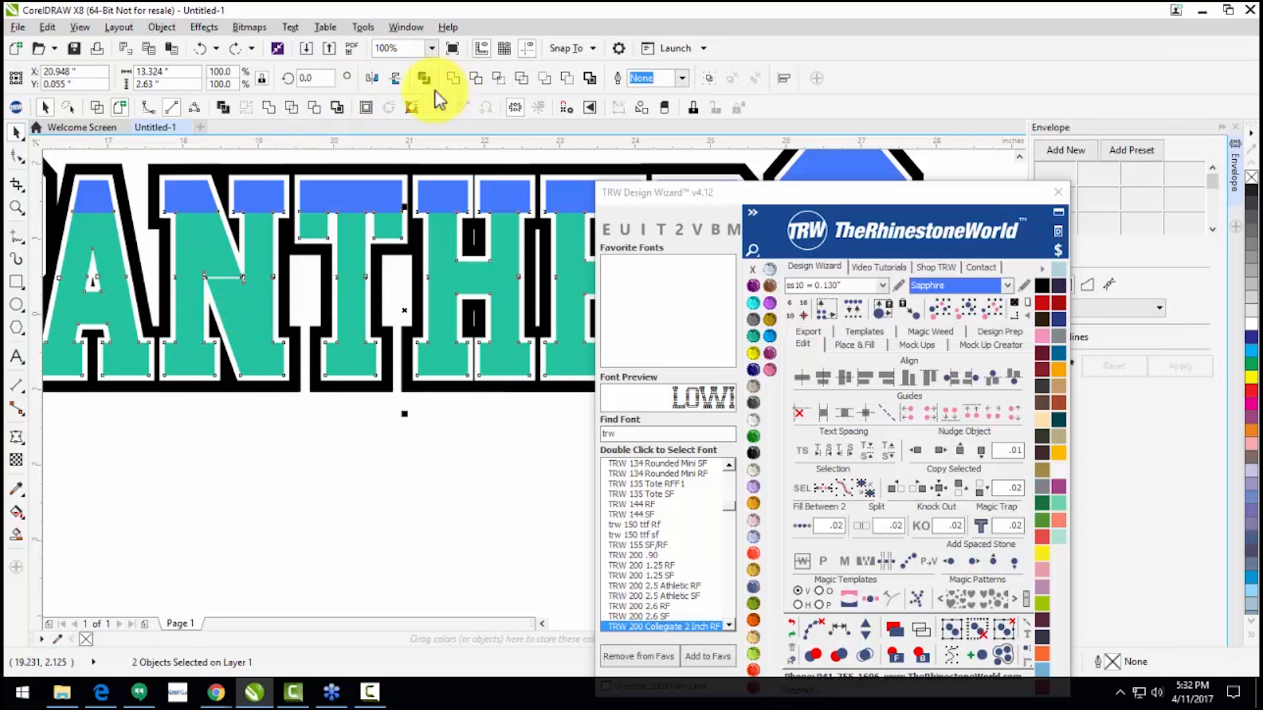
key(F10)
scroll(217, 280, up, 3)
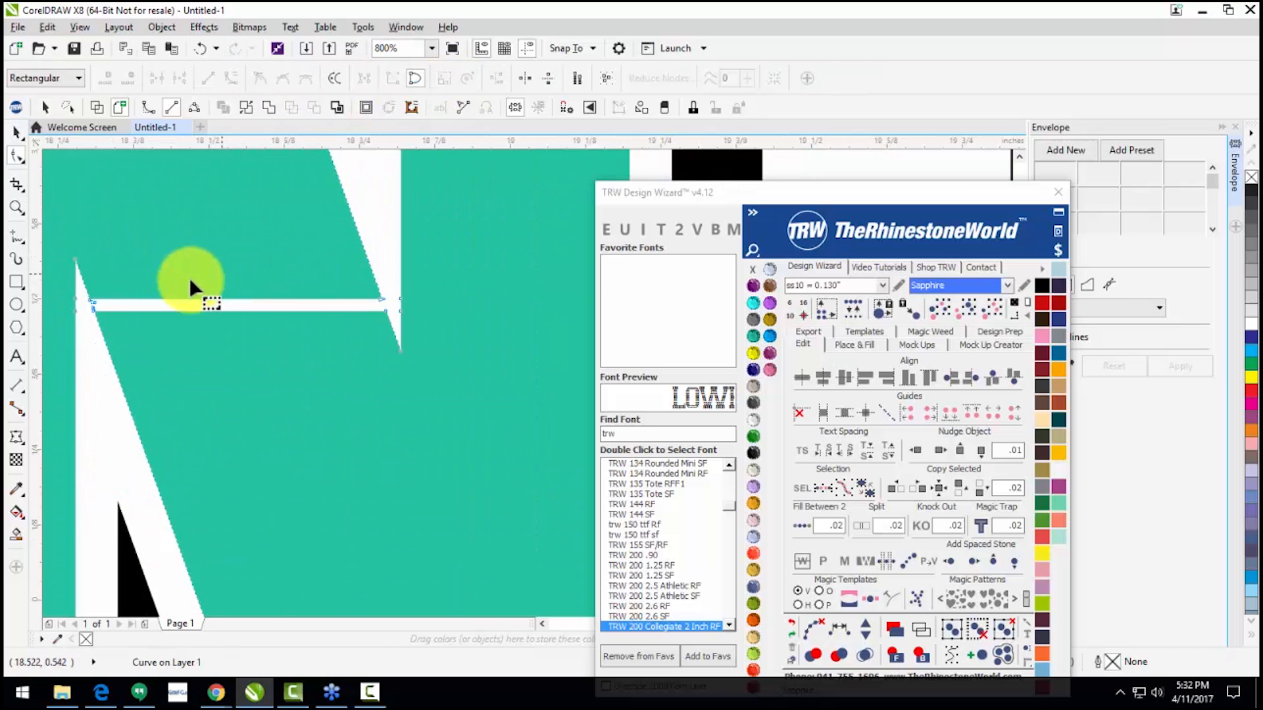
drag(82, 327, 302, 306)
key(ctrl+z)
scroll(308, 292, down, 3)
key(space)
scroll(283, 372, down, 2)
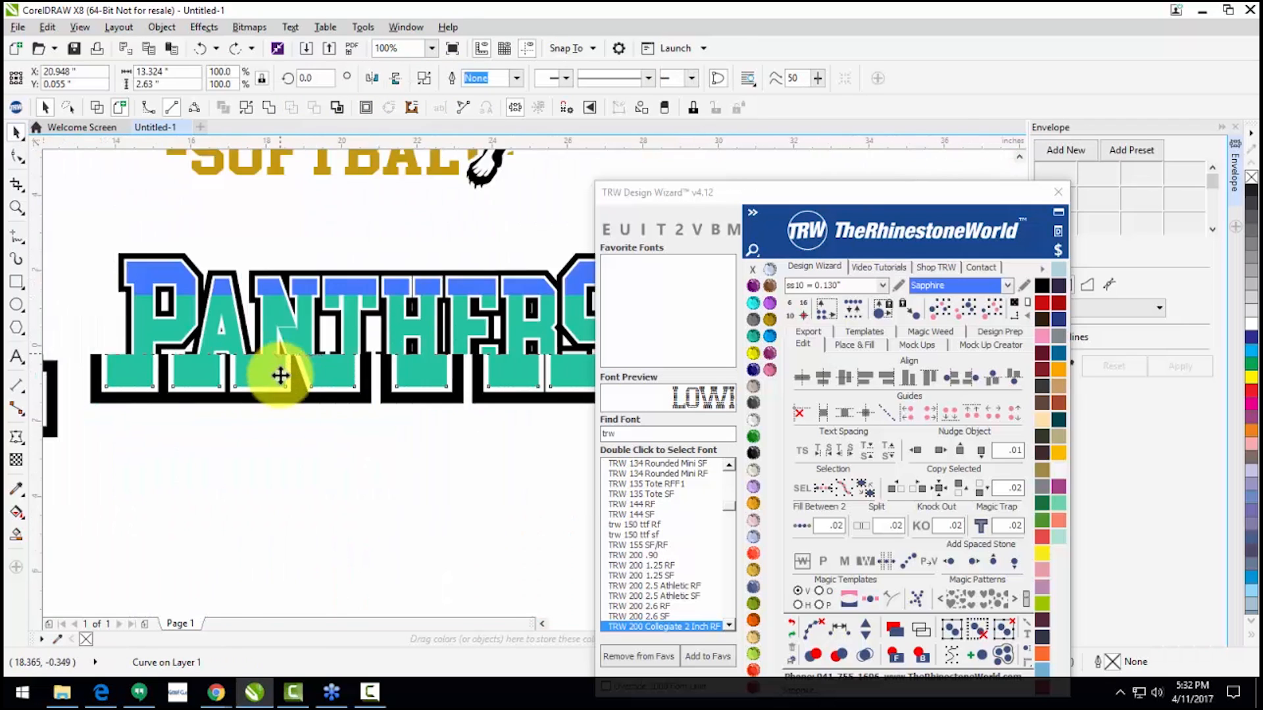
Step: Apply a new envelope to the whole straight lettering with its outline and reshape it into an arch
drag(472, 395, 149, 282)
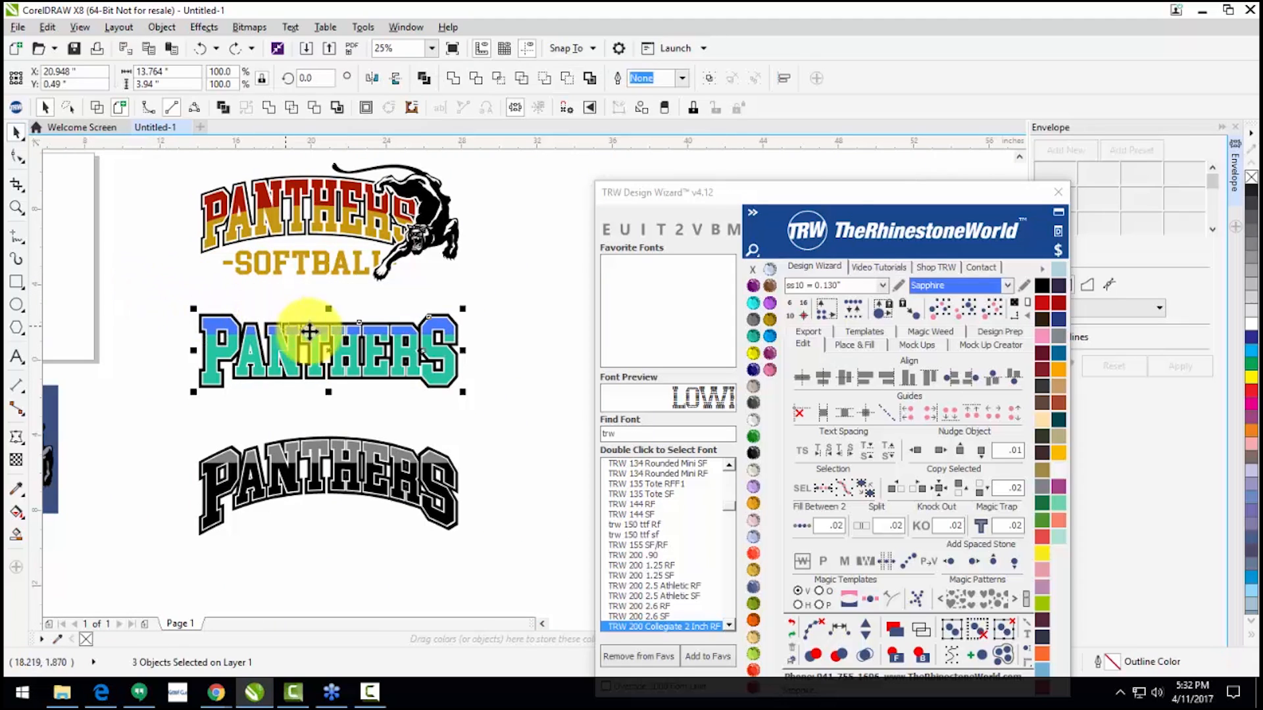
click(1049, 151)
mouse_move(329, 386)
mouse_down()
mouse_move(330, 359)
mouse_move(335, 400)
mouse_up()
key(space)
click(487, 409)
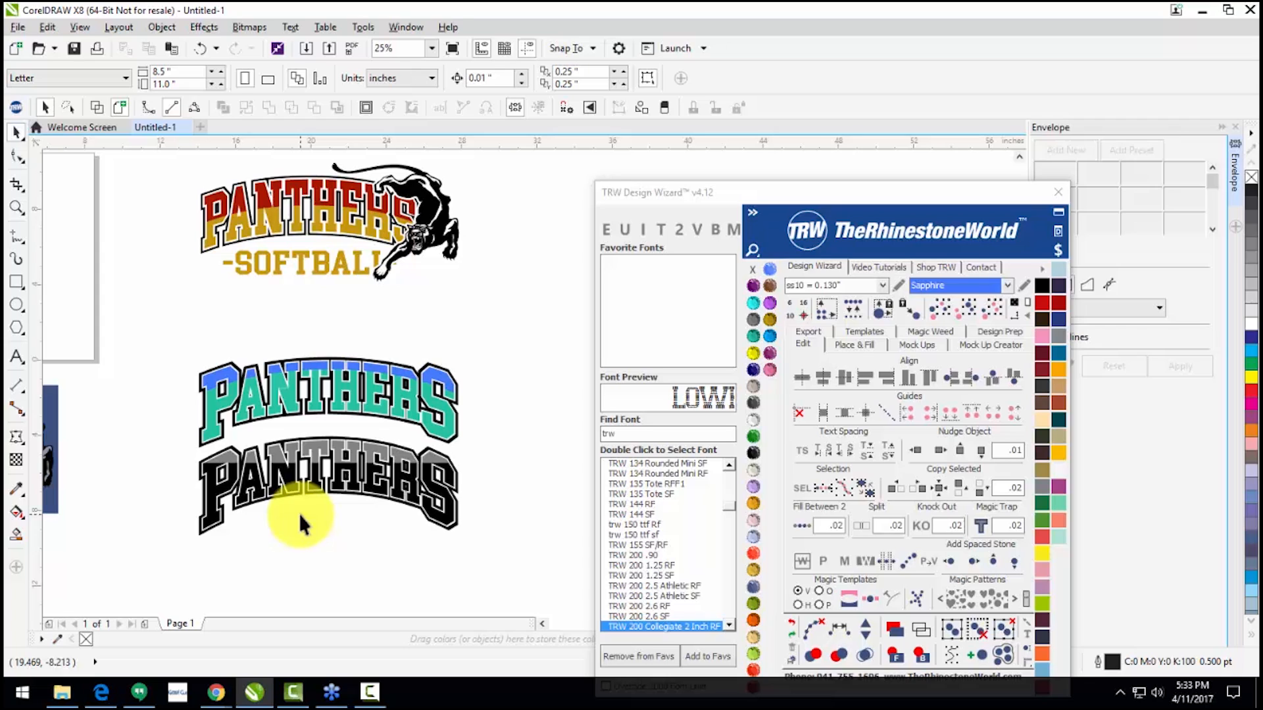
Step: Delete the enveloped blue-and-teal lettering and move the black-and-gray arched lettering up beneath the Panthers Softball sample
drag(148, 333, 522, 450)
key(Delete)
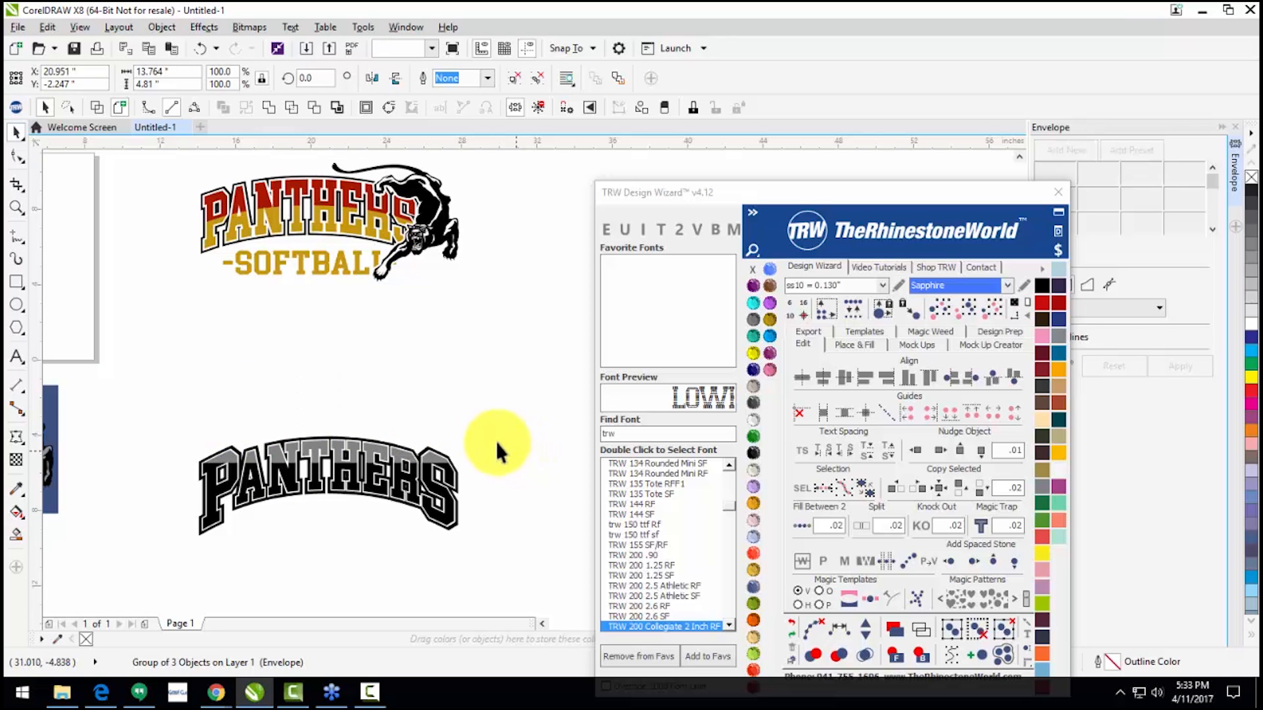
scroll(448, 379, down, 2)
drag(488, 383, 310, 490)
drag(367, 428, 380, 379)
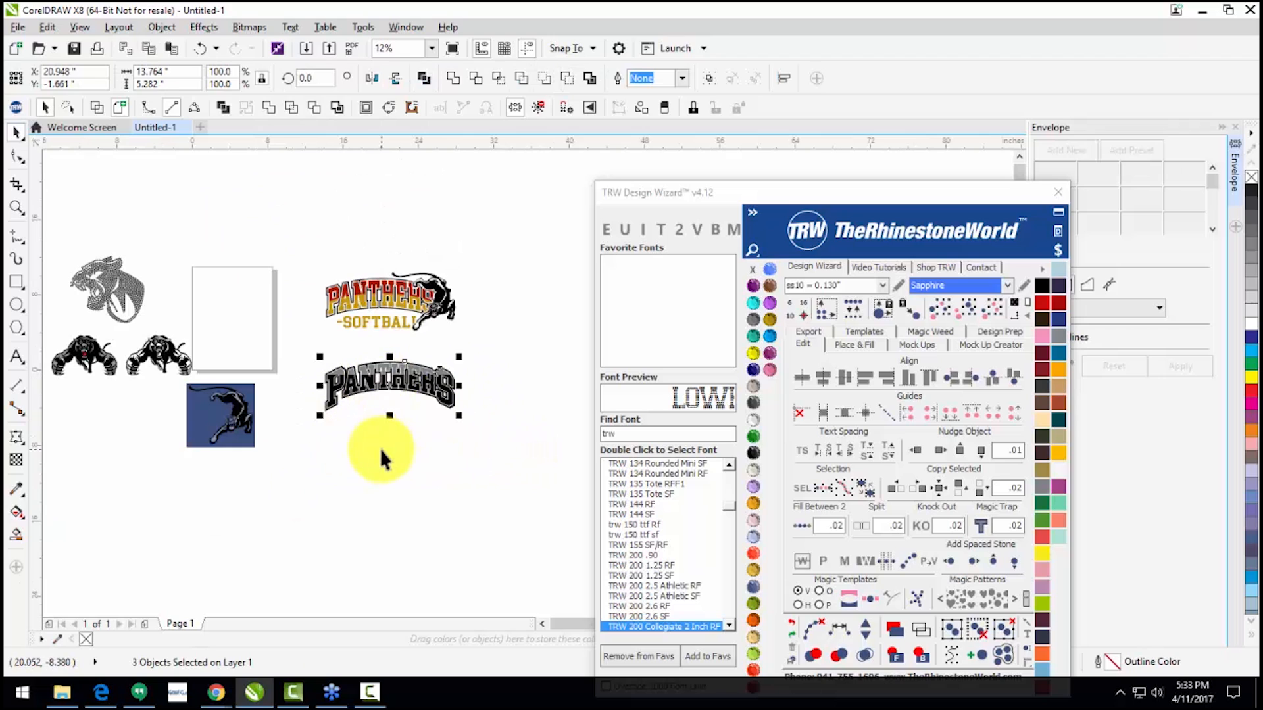
click(380, 448)
Step: Move the black-and-white panther slightly away from the gray-shaded panther, toward the page
scroll(392, 388, up, 2)
scroll(395, 404, down, 2)
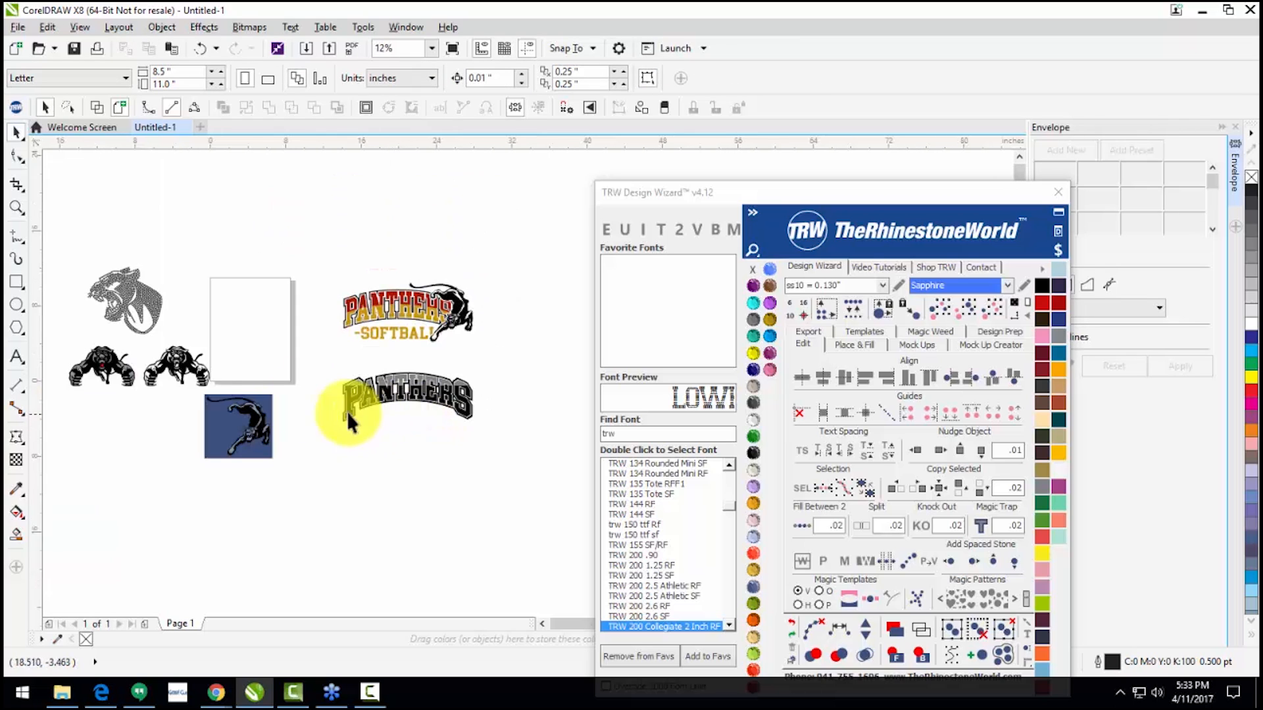
scroll(82, 382, up, 4)
scroll(82, 353, up, 2)
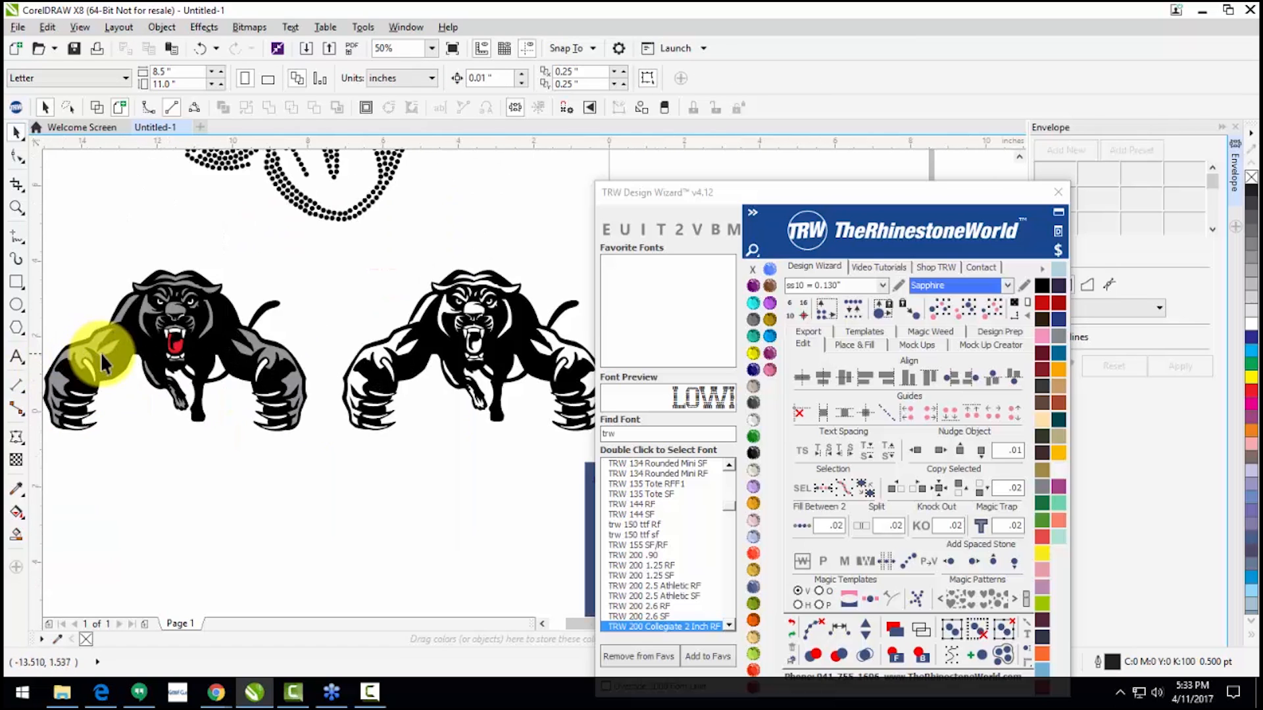
scroll(230, 348, down, 2)
drag(330, 337, 364, 325)
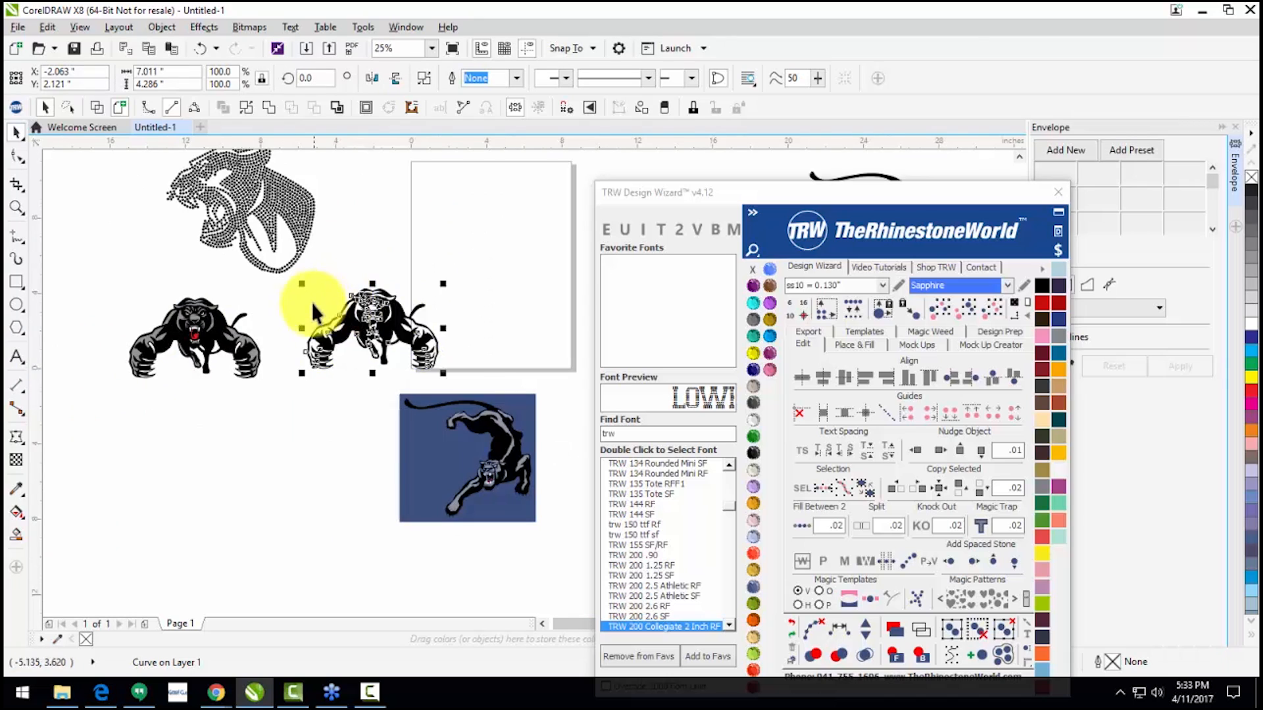
scroll(315, 304, down, 1)
click(270, 391)
scroll(354, 316, up, 4)
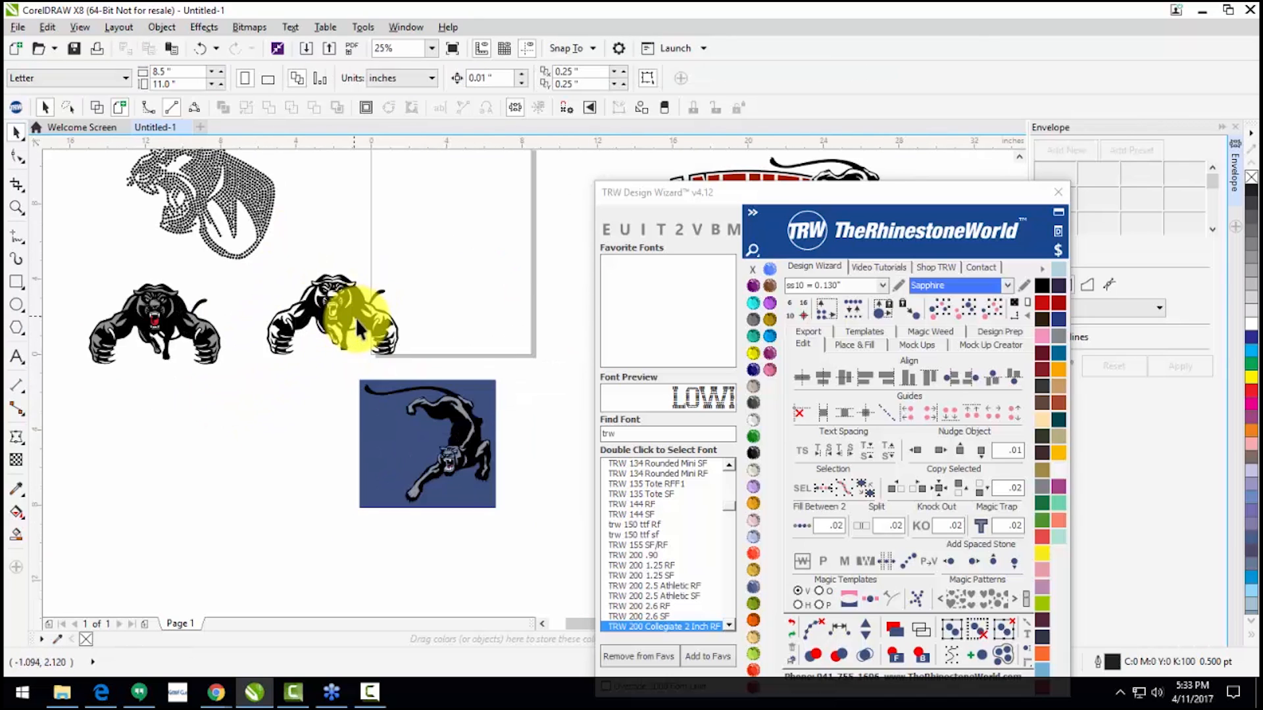
Step: Move the gray-shaded panther with the red mouth to just beneath the arched PANTHERS lettering
drag(156, 261, 541, 509)
scroll(256, 342, down, 6)
drag(309, 364, 417, 436)
scroll(417, 436, up, 3)
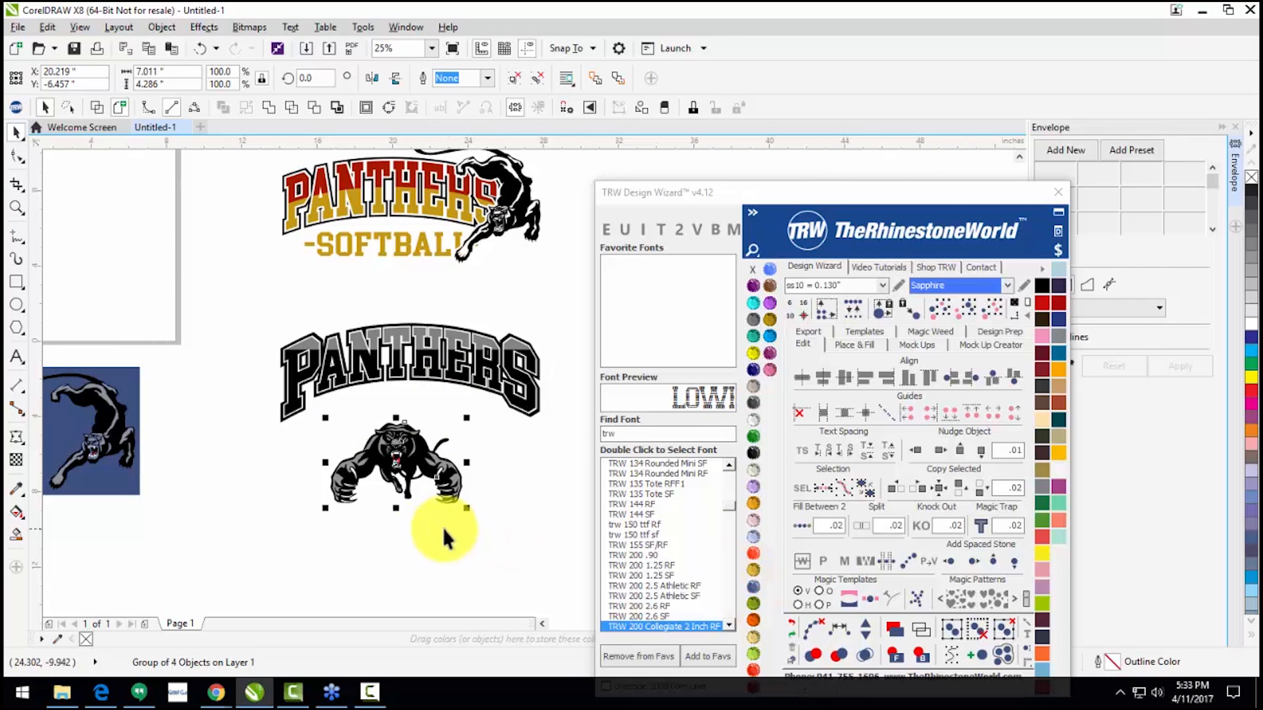
Step: Color the arched lettering's black outline and black lower section Sapphire
scroll(514, 408, up, 3)
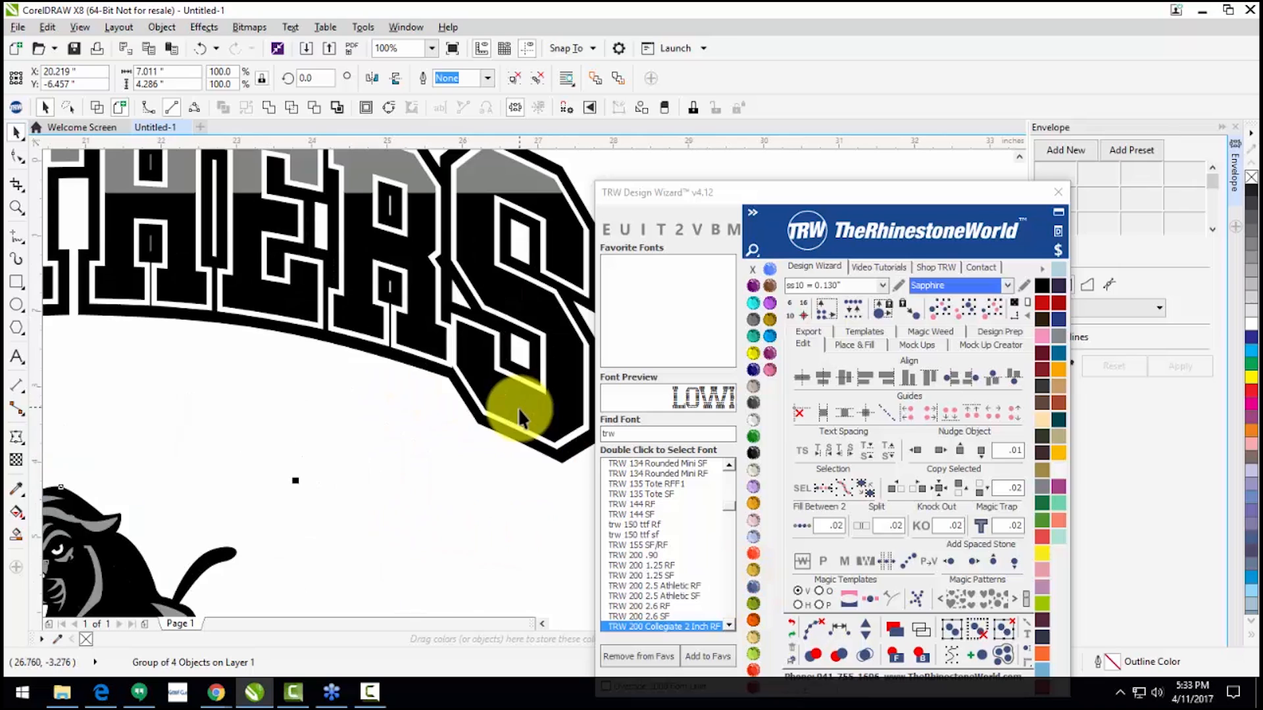
click(510, 435)
shift+click(486, 426)
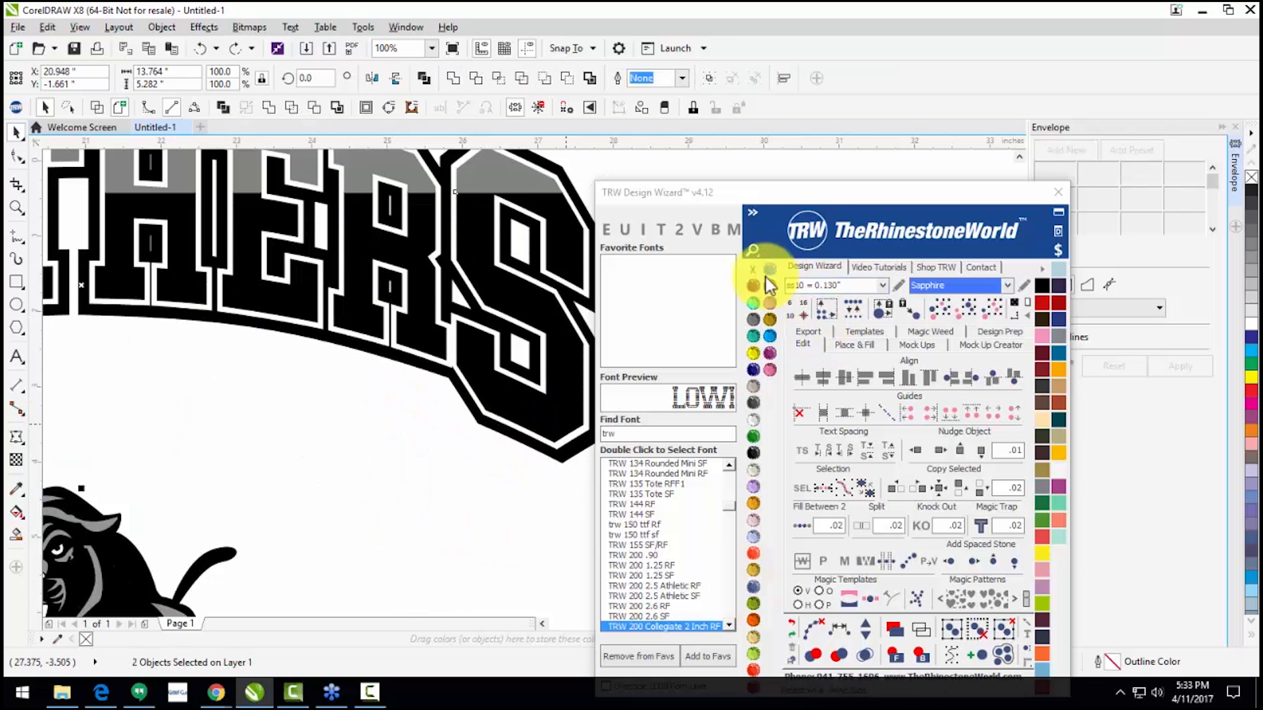
click(769, 270)
scroll(361, 467, down, 3)
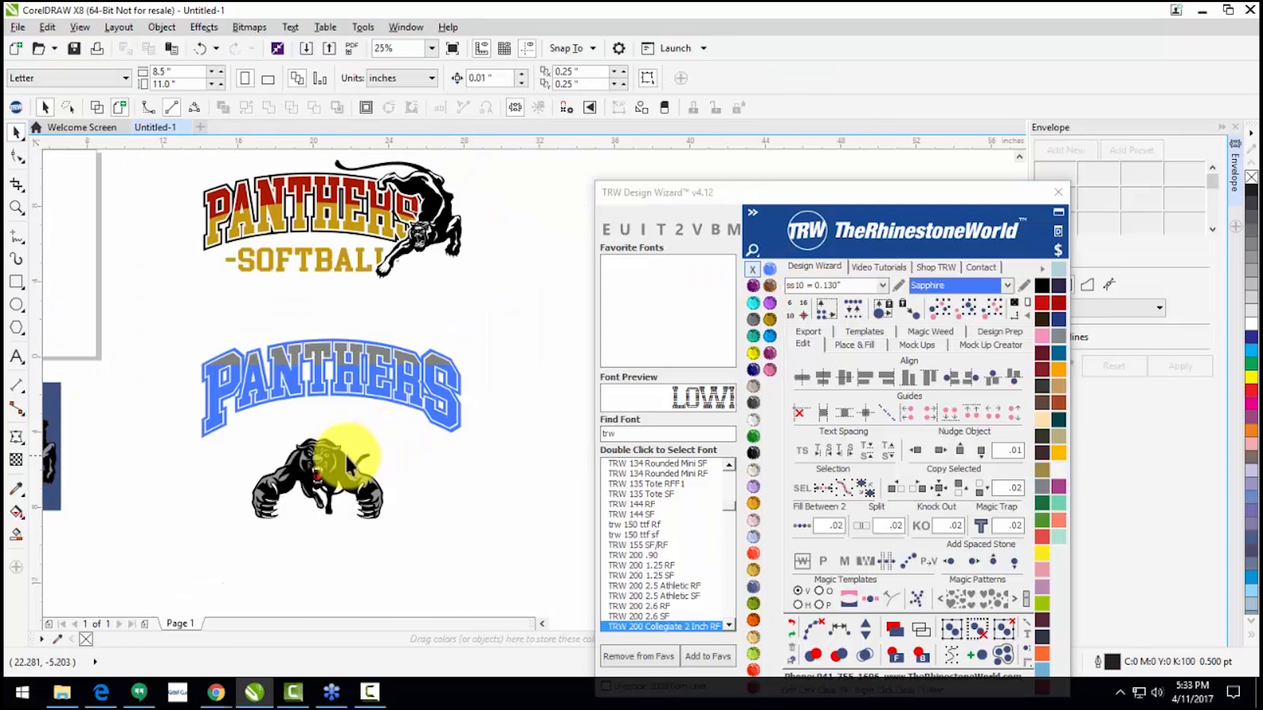
Step: Move the panther up to overlap the center of the arched lettering and bring it to the front
click(333, 442)
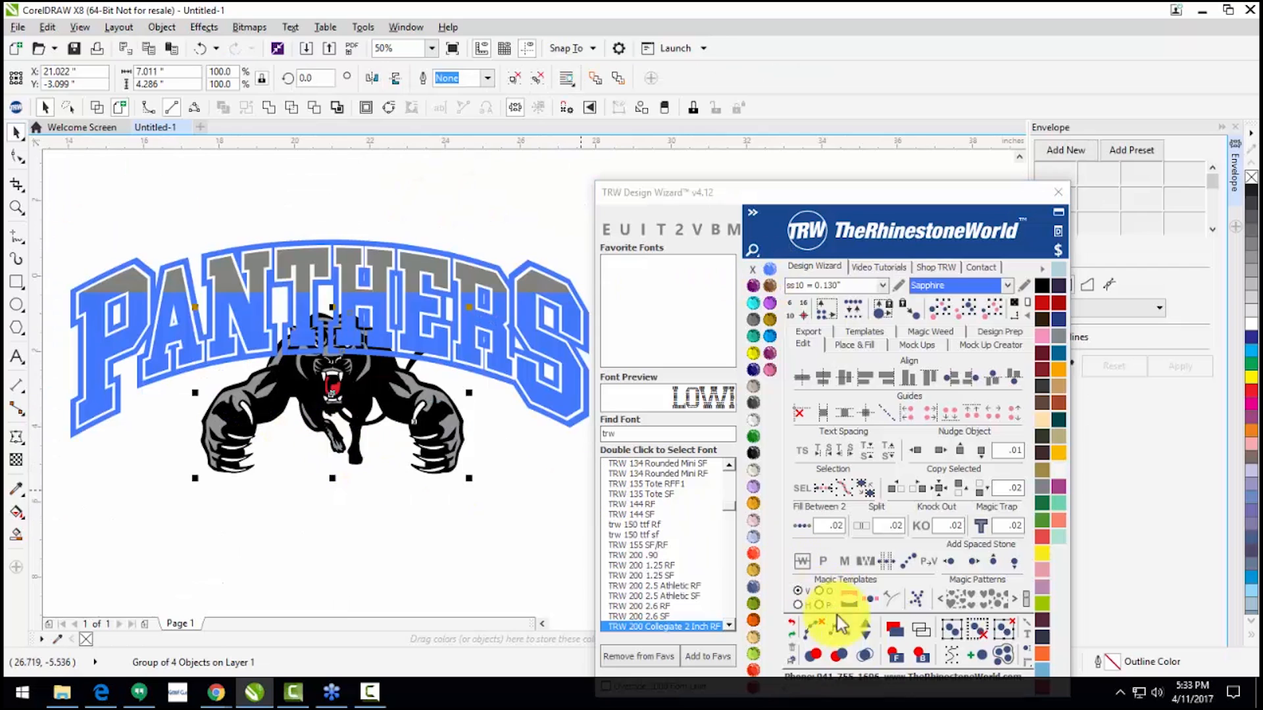
click(895, 656)
click(455, 526)
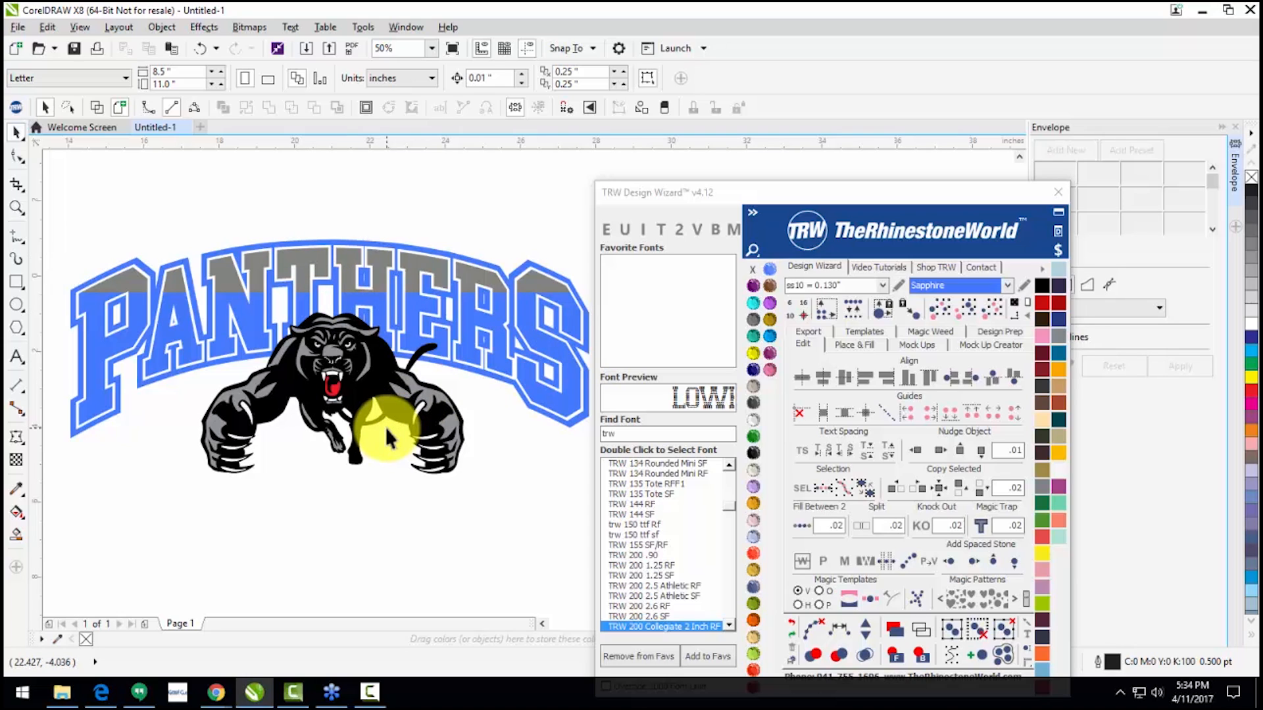
Step: Split the arched lettering's gray top slice and its blue lower section horizontally
click(379, 279)
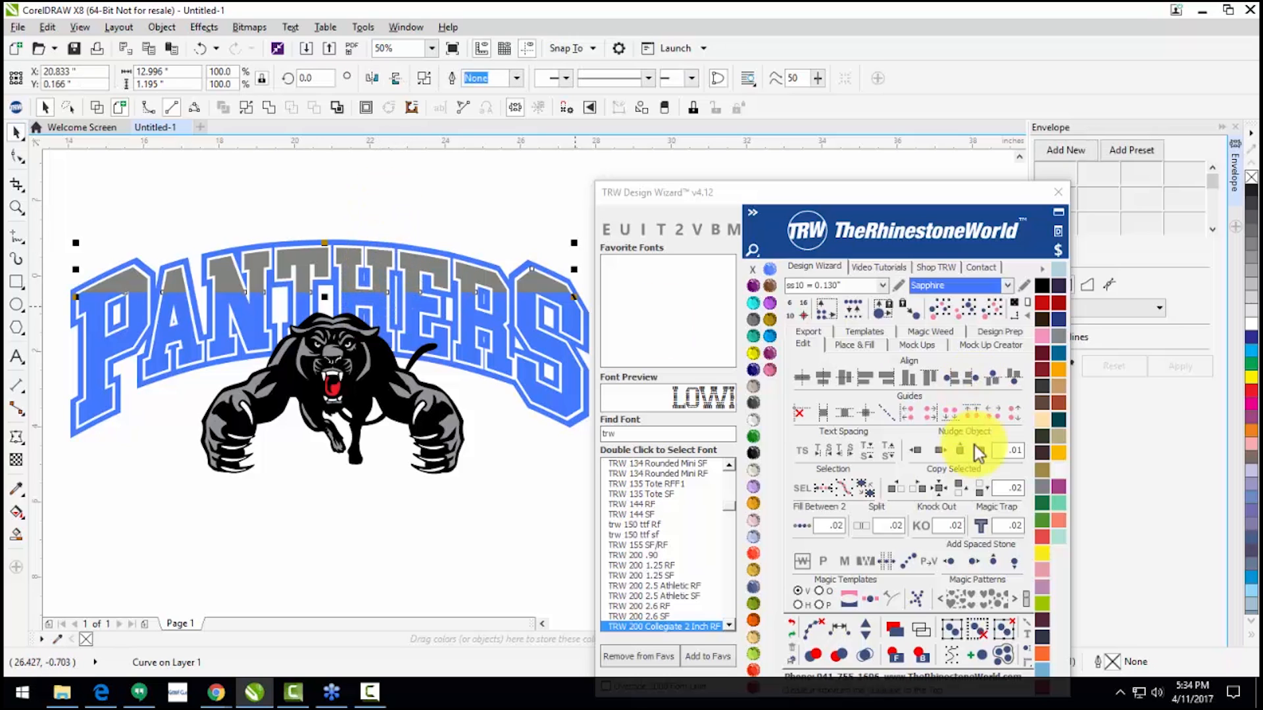
click(862, 529)
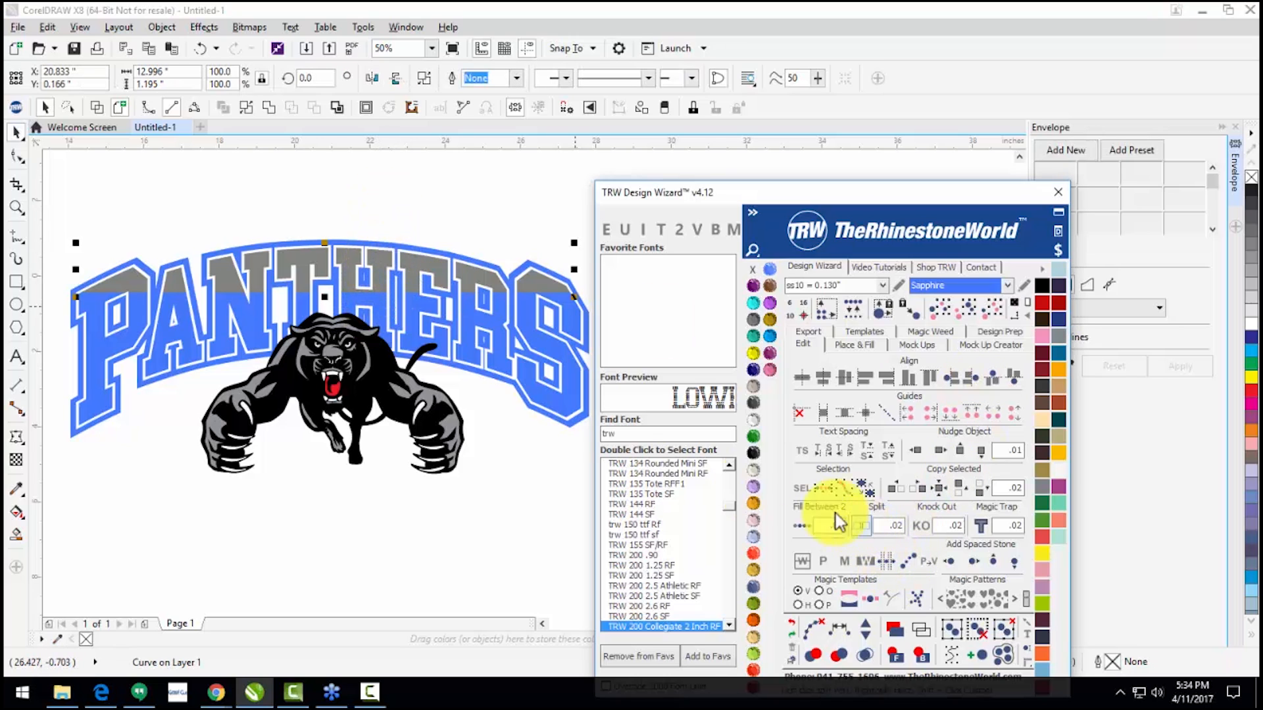
click(502, 336)
click(858, 526)
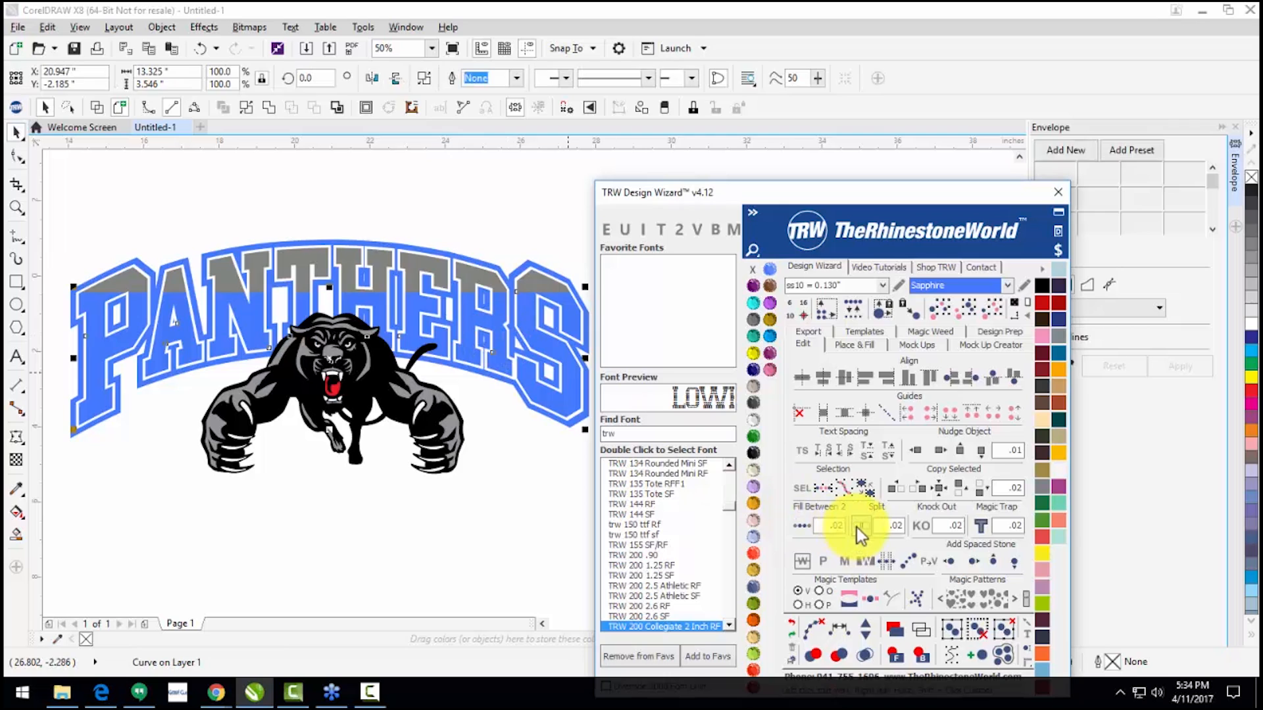
Step: Color the uppermost gray slice of the arched lettering Light Orange
click(464, 271)
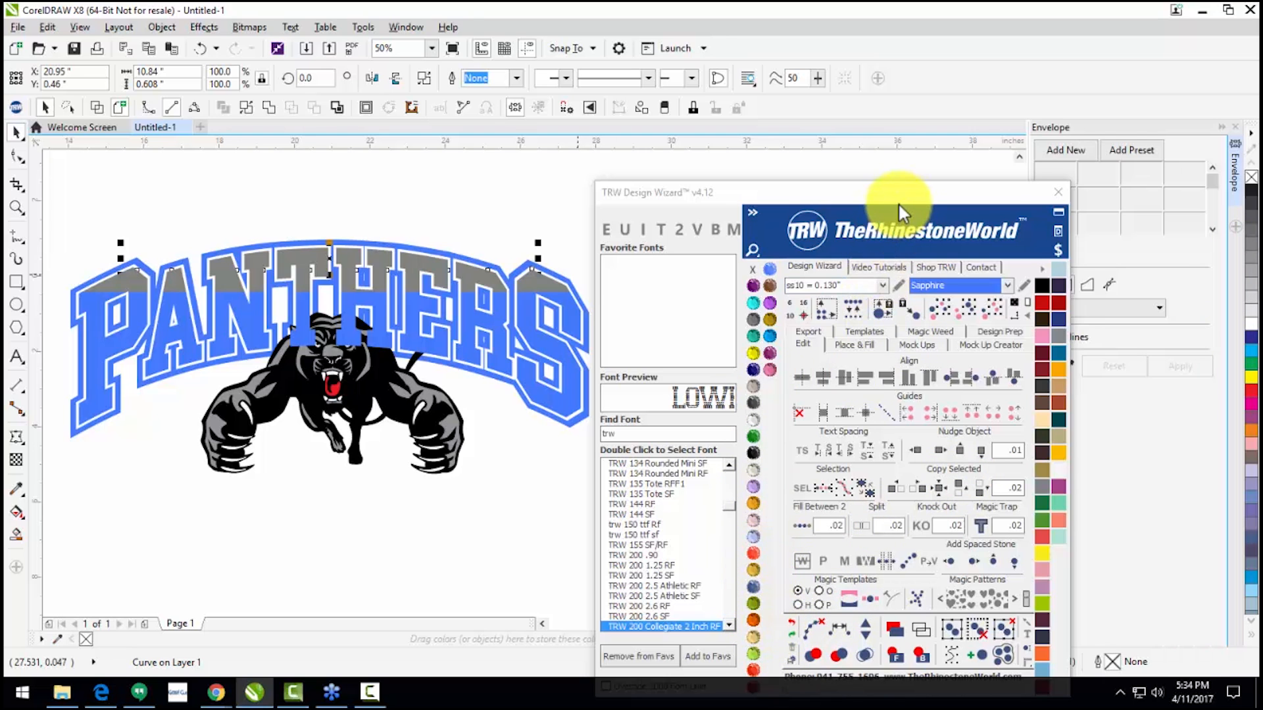
drag(898, 203, 954, 96)
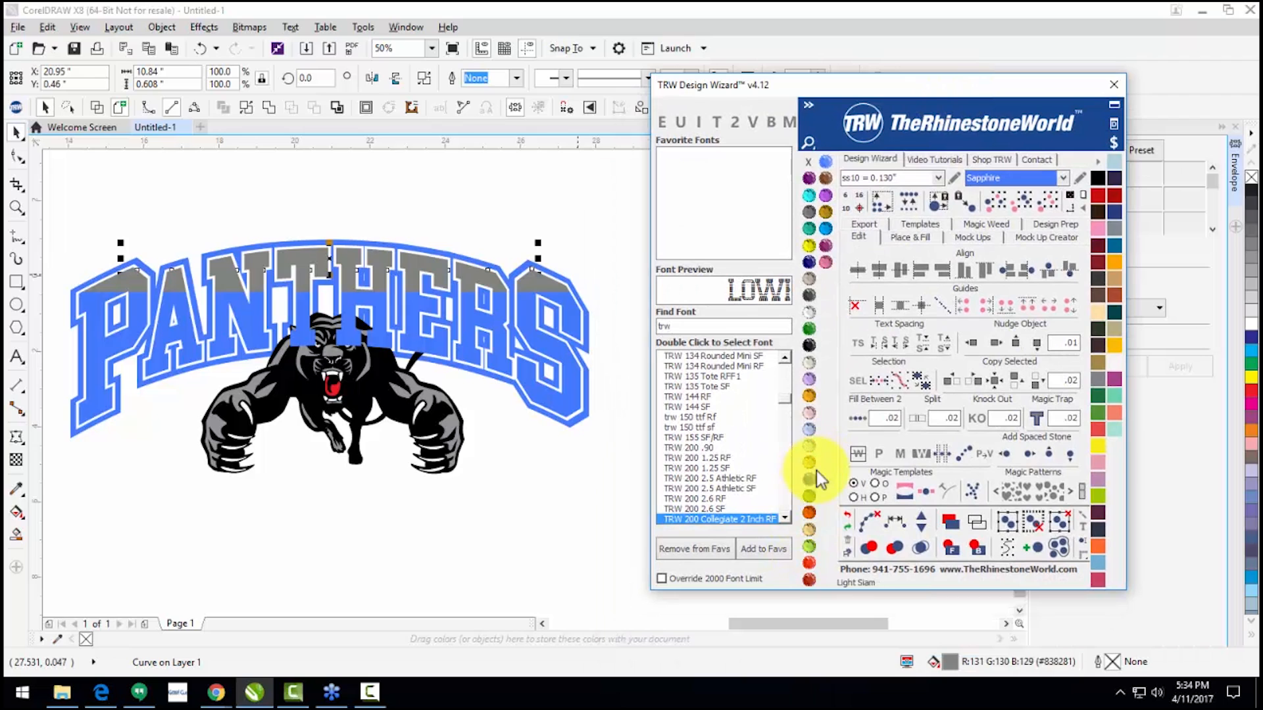
click(810, 395)
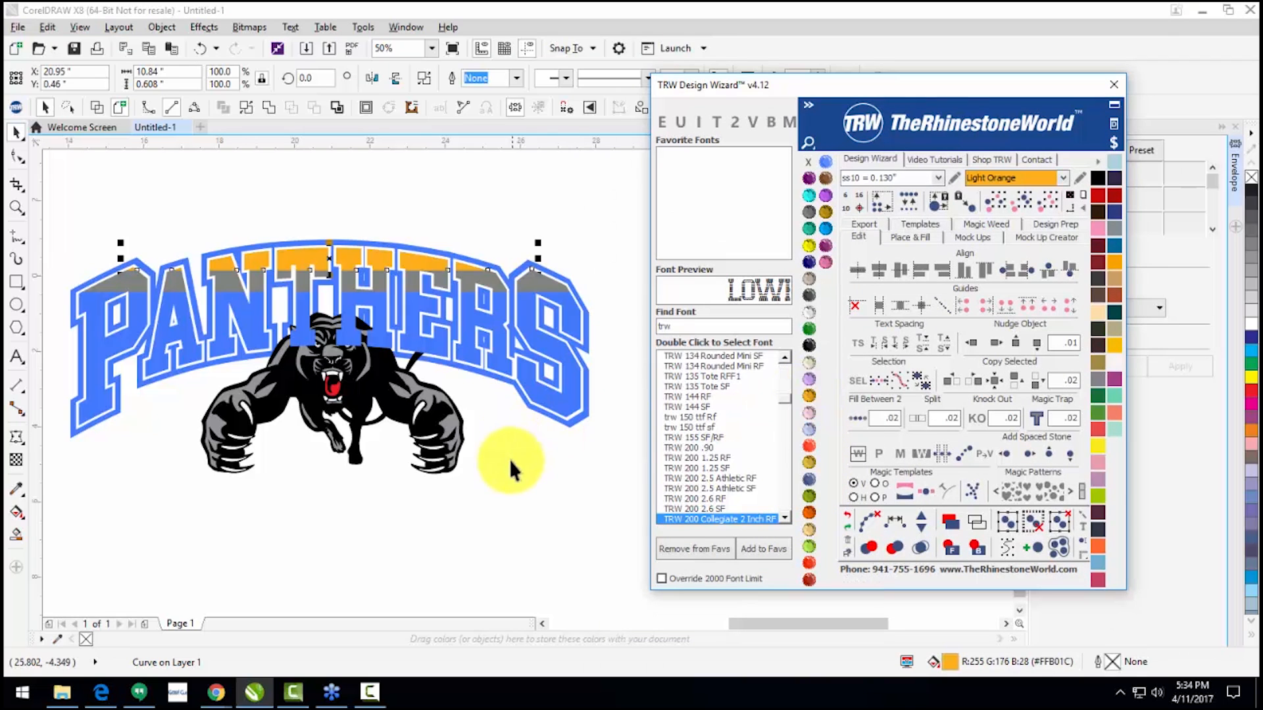
Step: Try Light Siam on the remaining gray slice of the arched lettering, and settle on Orange for it
click(488, 278)
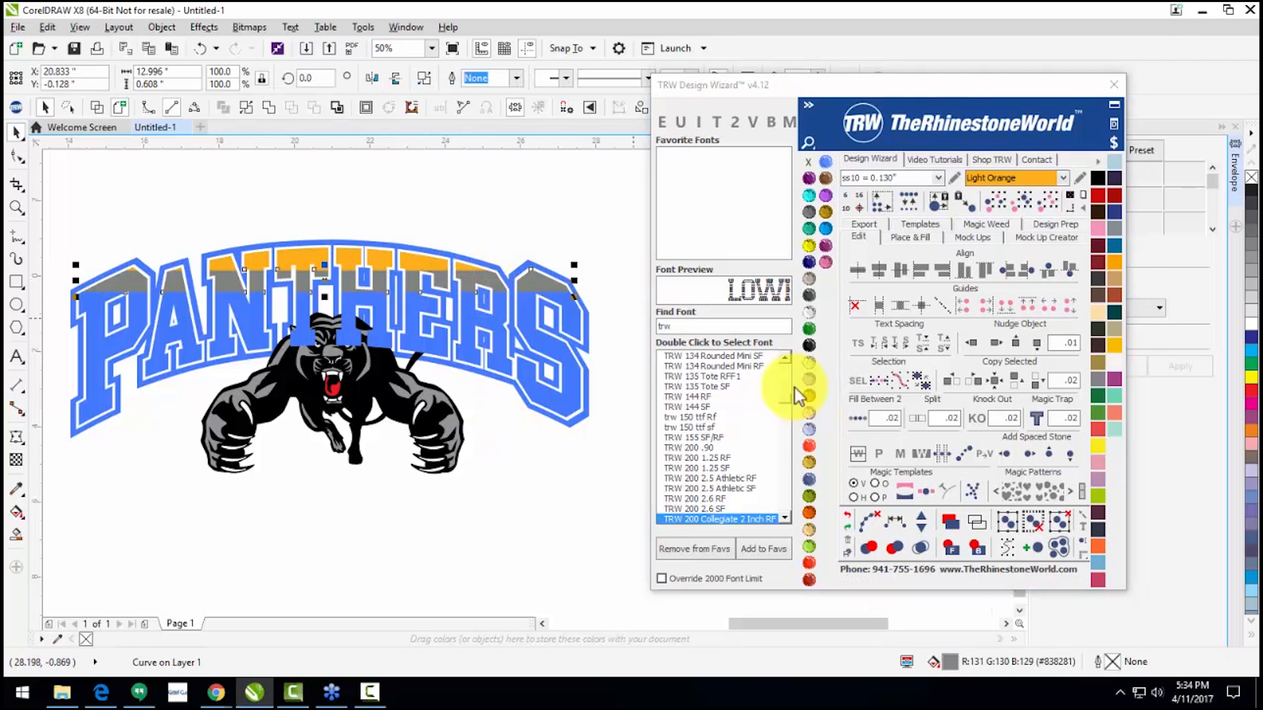
click(810, 446)
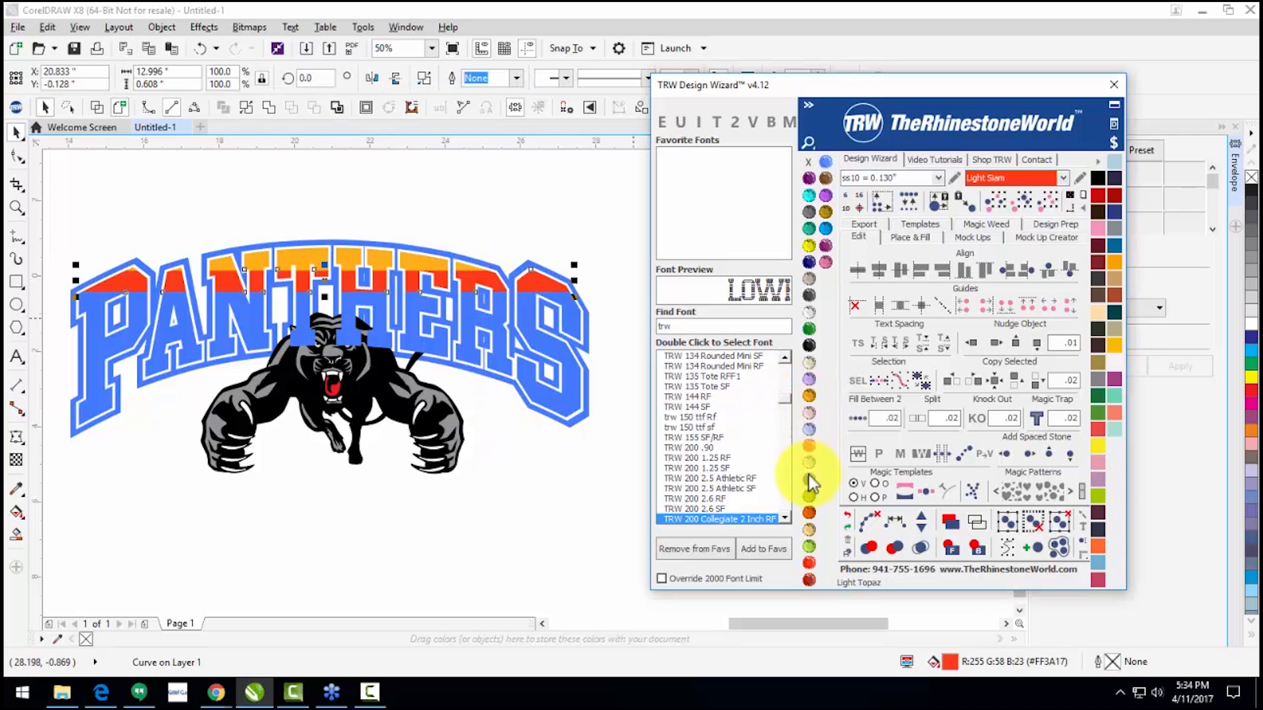
click(810, 481)
click(547, 451)
click(501, 309)
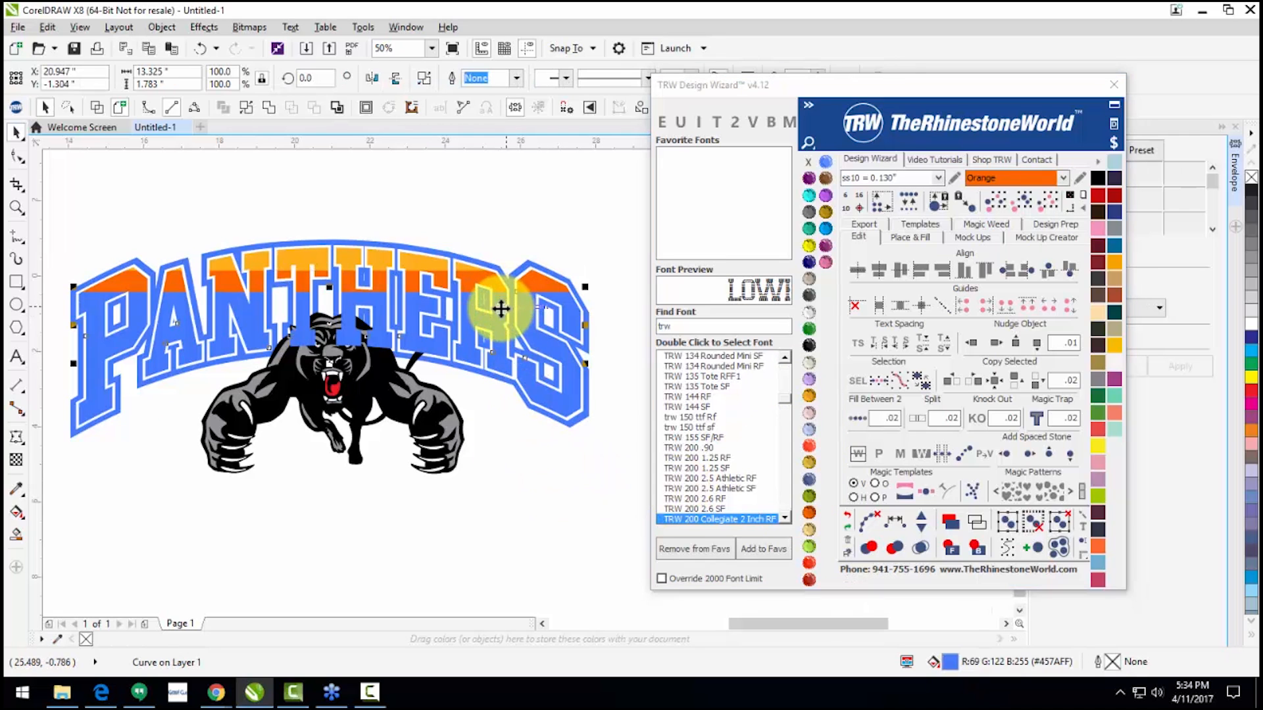
click(472, 414)
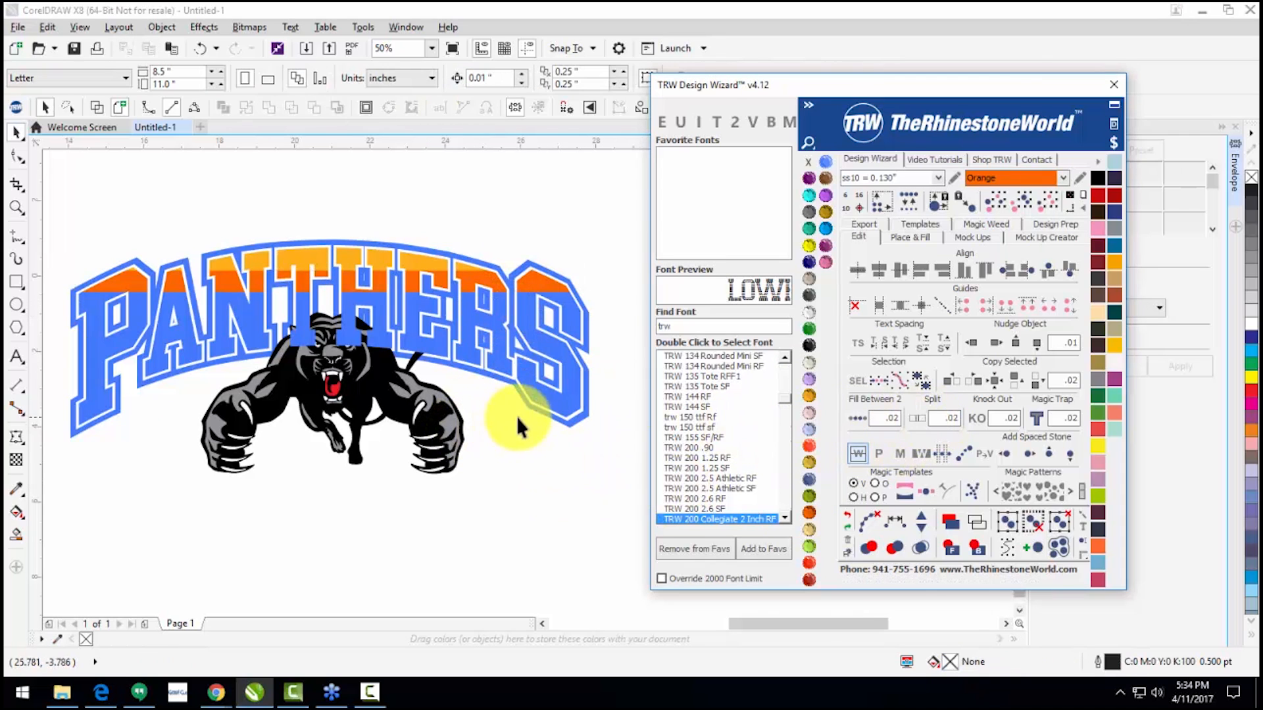
Step: Recolor the arched lettering's three remaining blue slices in progressively darker reds, ending with Ruby Maroon on the lowest slice
click(501, 313)
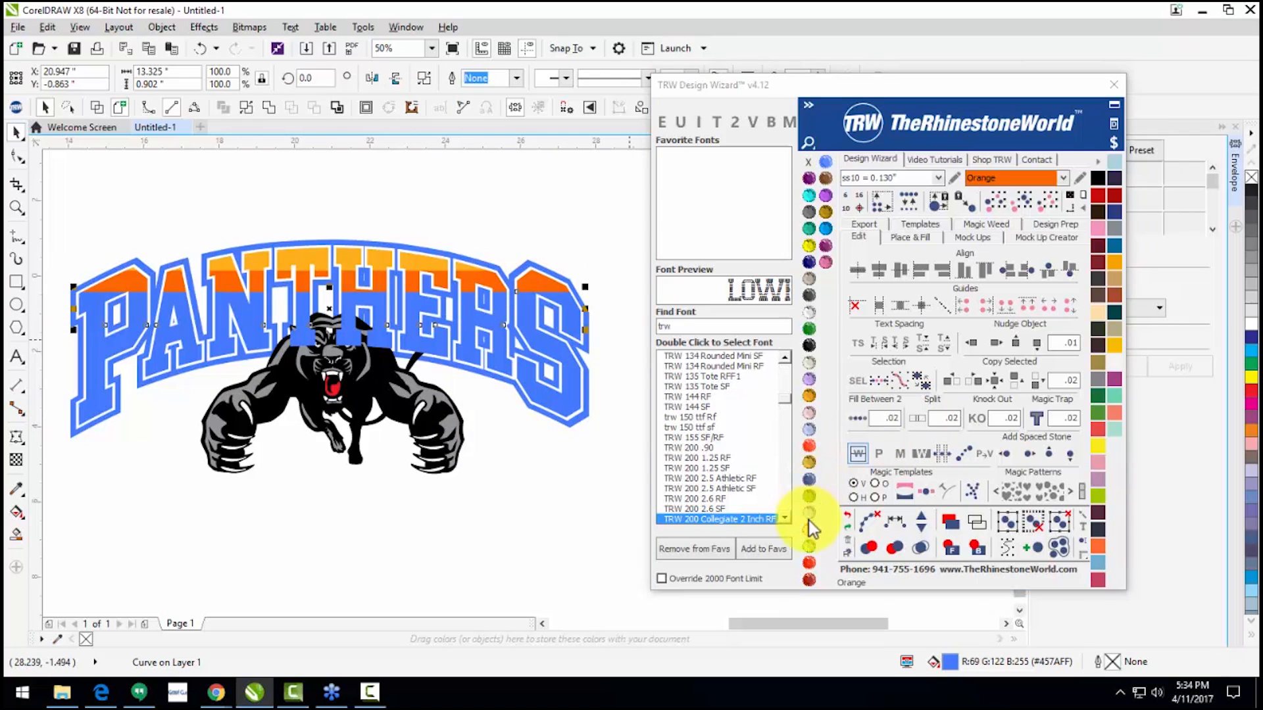
click(811, 446)
click(546, 443)
click(562, 352)
click(809, 562)
click(554, 511)
click(566, 391)
click(810, 579)
click(519, 449)
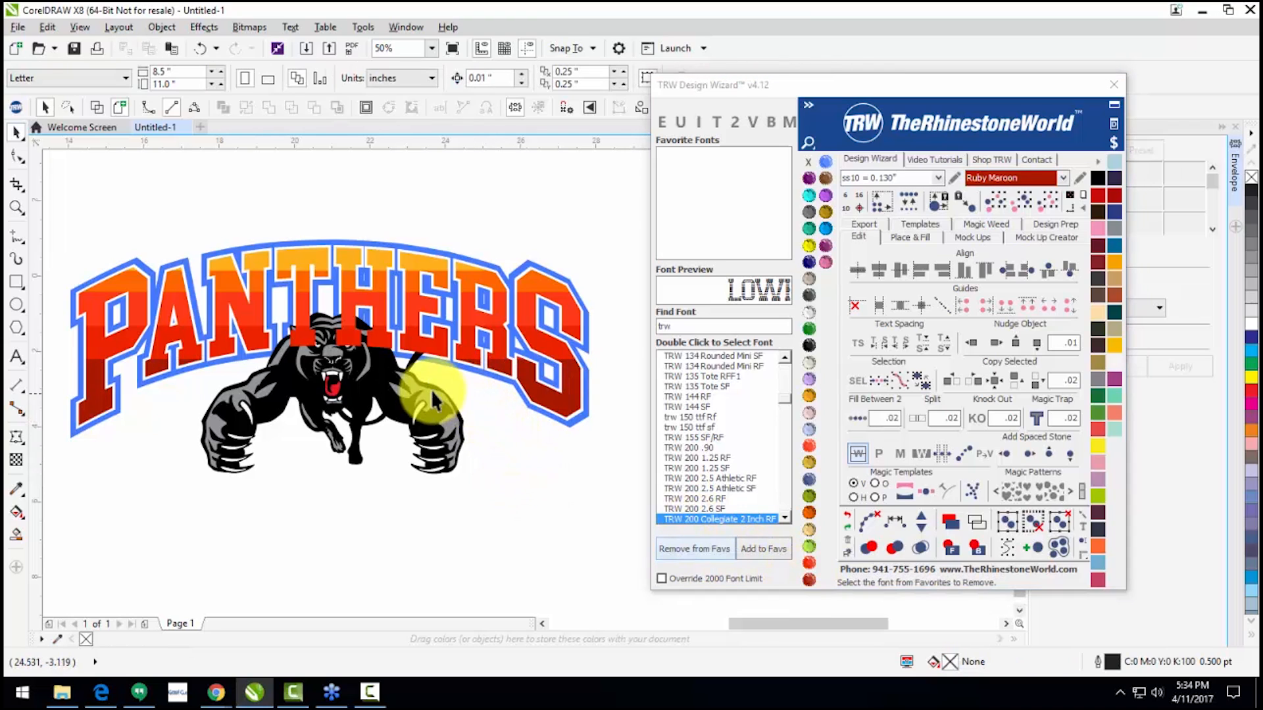
Step: Move the panther below the arched lettering and color the lettering's blue outer border Ruby Maroon
drag(338, 369, 346, 444)
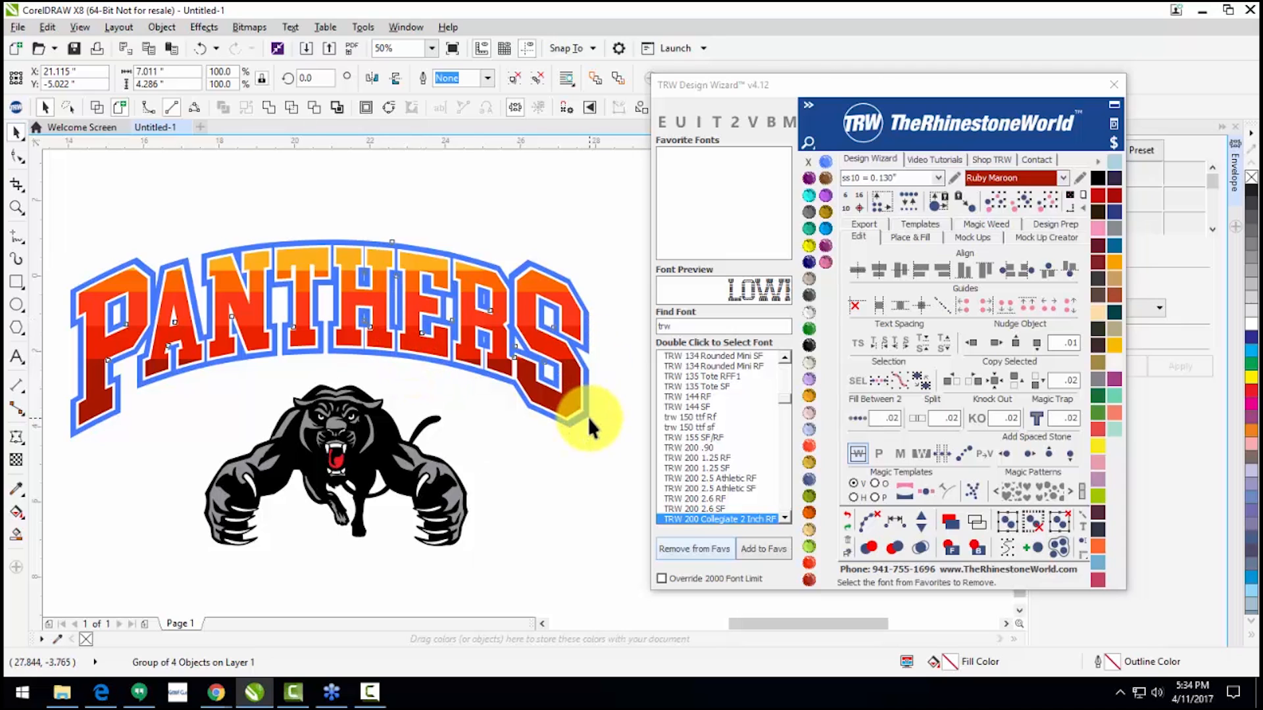
click(587, 417)
right_click(816, 580)
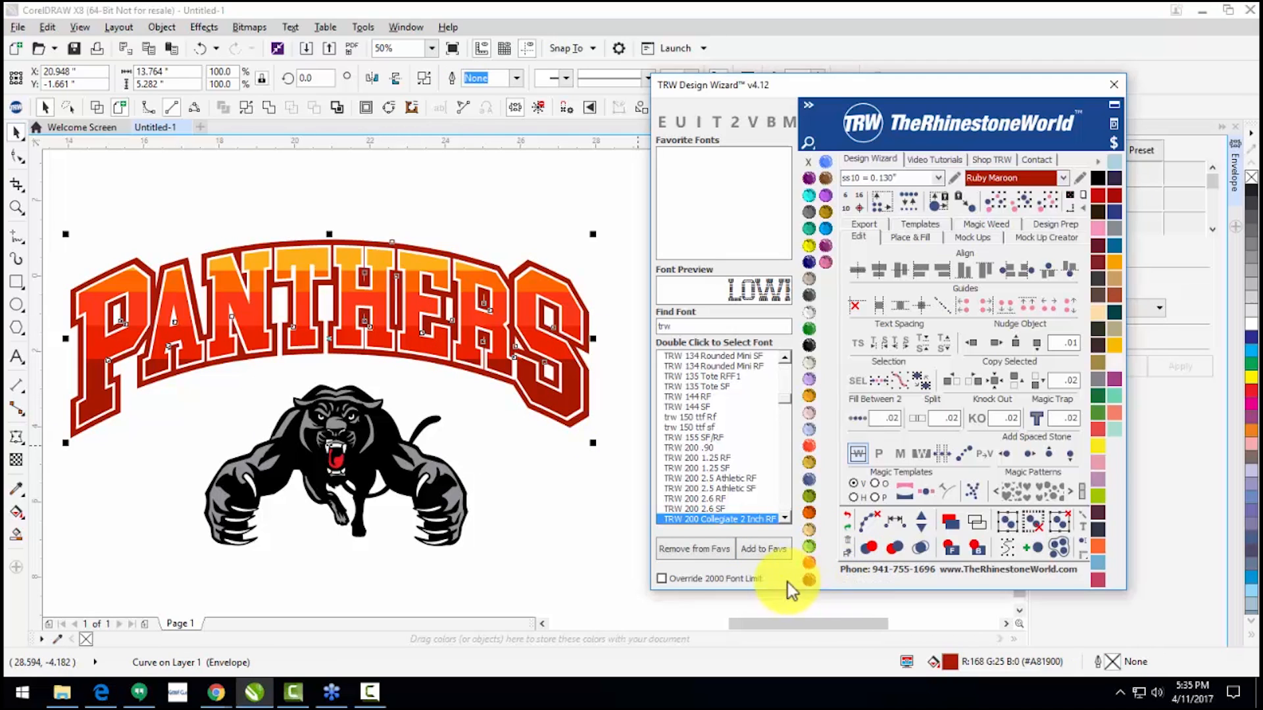
click(490, 515)
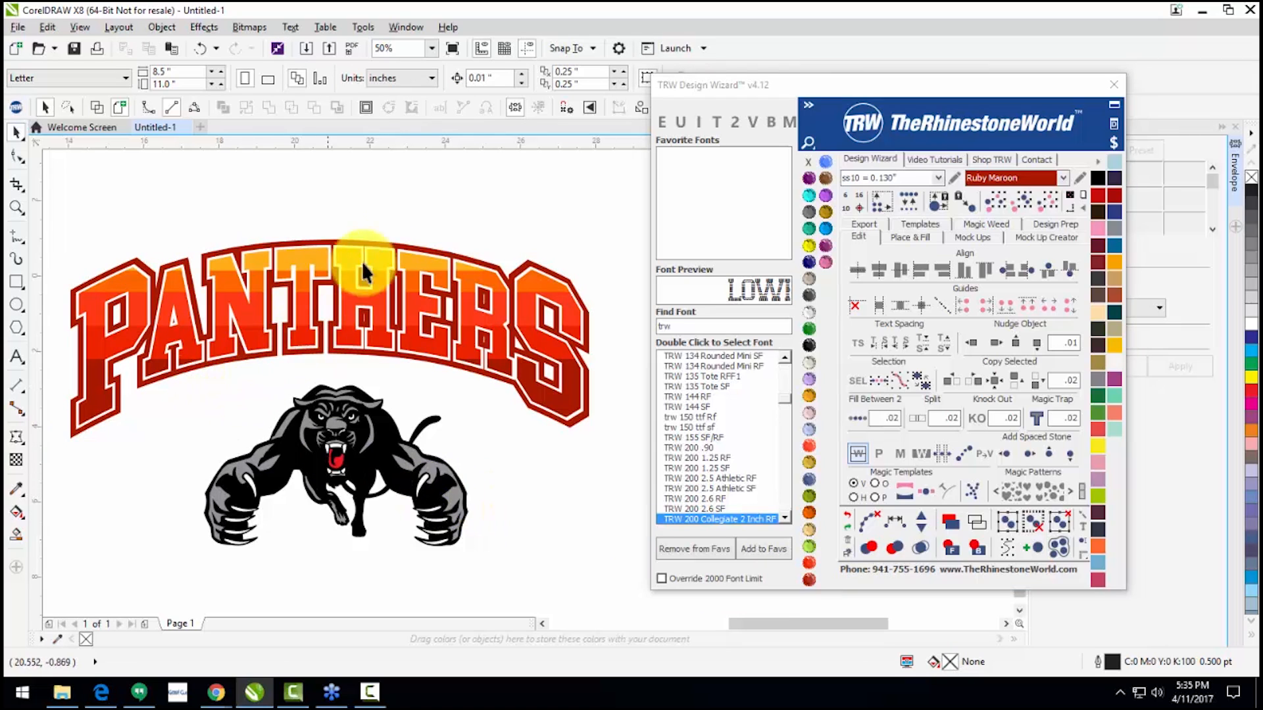
Step: Group all six pieces of the arched lettering and move the group slightly up
scroll(564, 283, down, 1)
drag(293, 246, 621, 380)
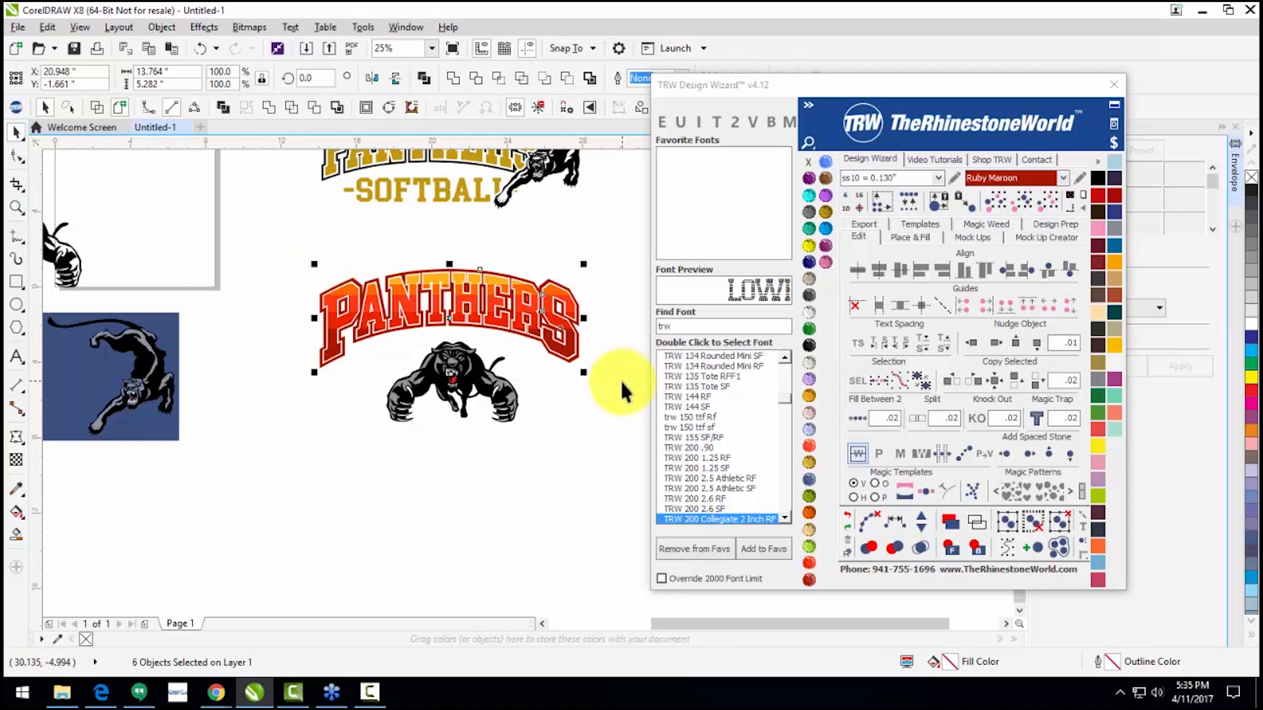
click(568, 443)
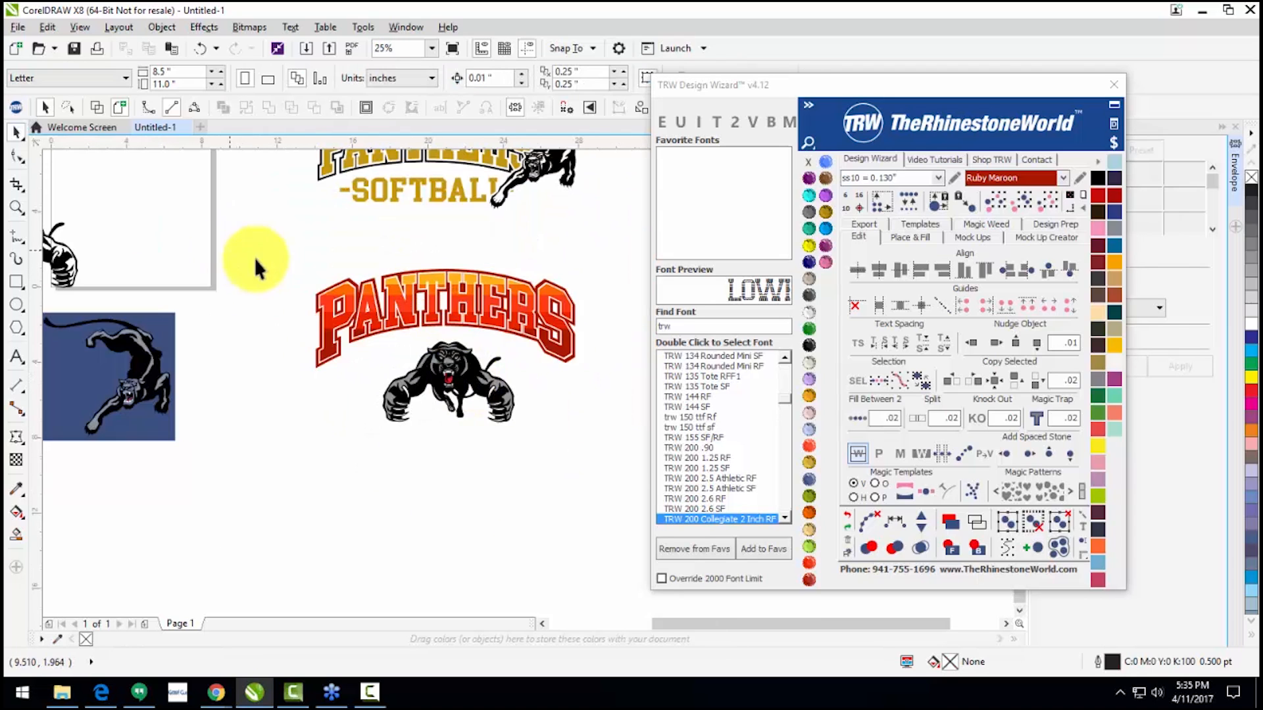
drag(652, 394, 648, 391)
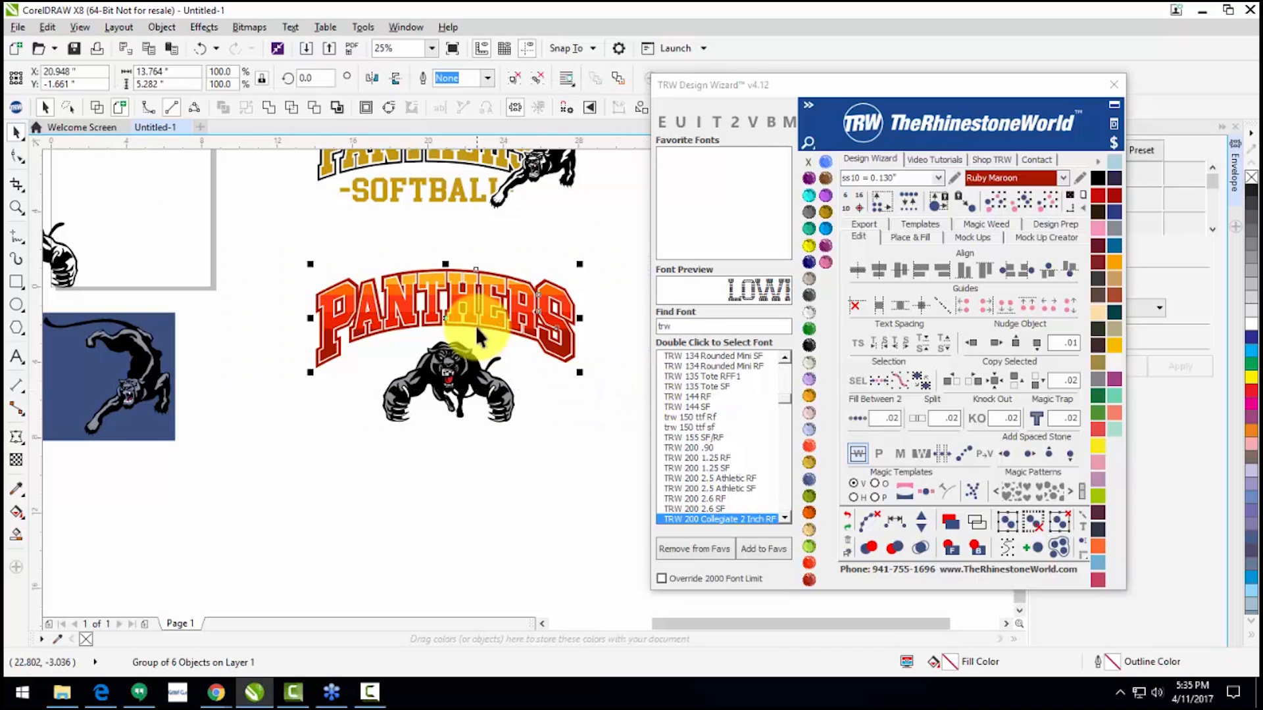
drag(476, 337, 469, 278)
Step: Move the panther up so its head overlaps the lower middle of the arched lettering
drag(450, 379, 434, 350)
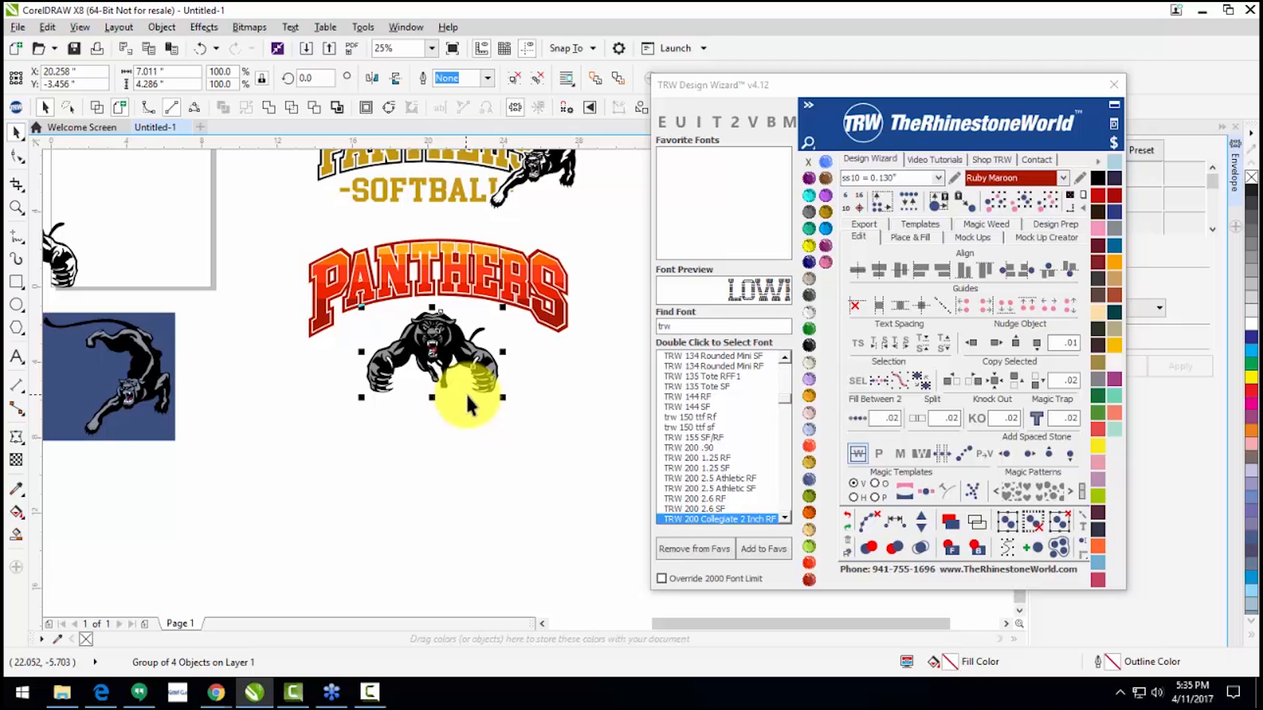
scroll(463, 393, down, 1)
scroll(448, 364, up, 1)
mouse_move(455, 390)
mouse_down()
mouse_move(455, 366)
mouse_move(463, 373)
mouse_up()
scroll(463, 373, down, 1)
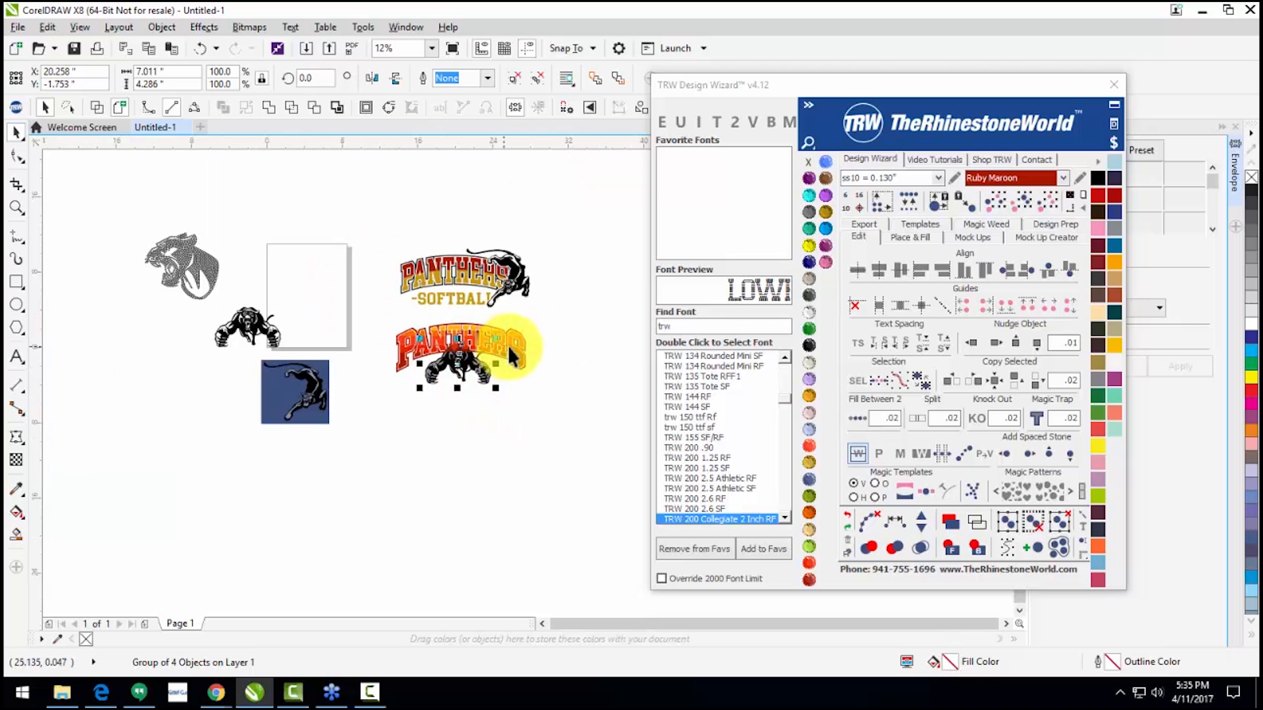
Step: Center the lettering and panther together on the page, and move them back below the Softball sample
drag(530, 401, 369, 310)
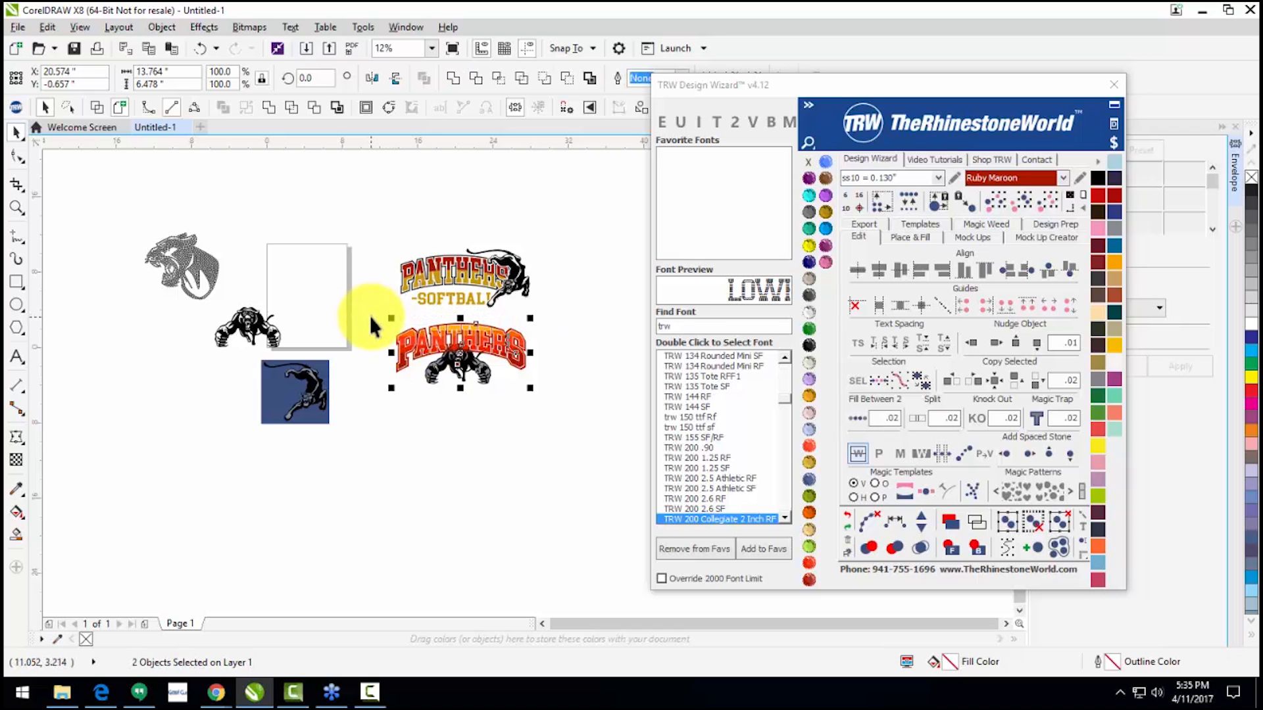
key(p)
drag(319, 288, 487, 416)
click(487, 425)
Step: Bring the panther in front of the arched lettering
scroll(488, 380, up, 3)
click(925, 535)
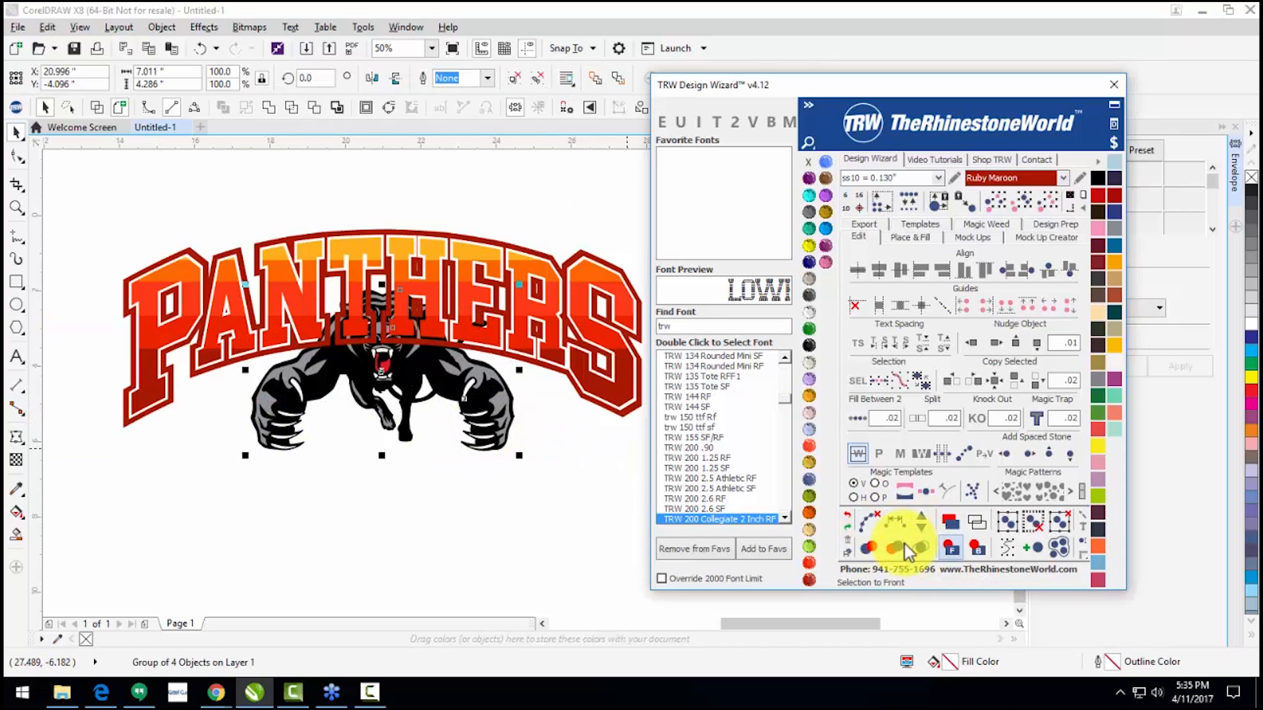
click(423, 488)
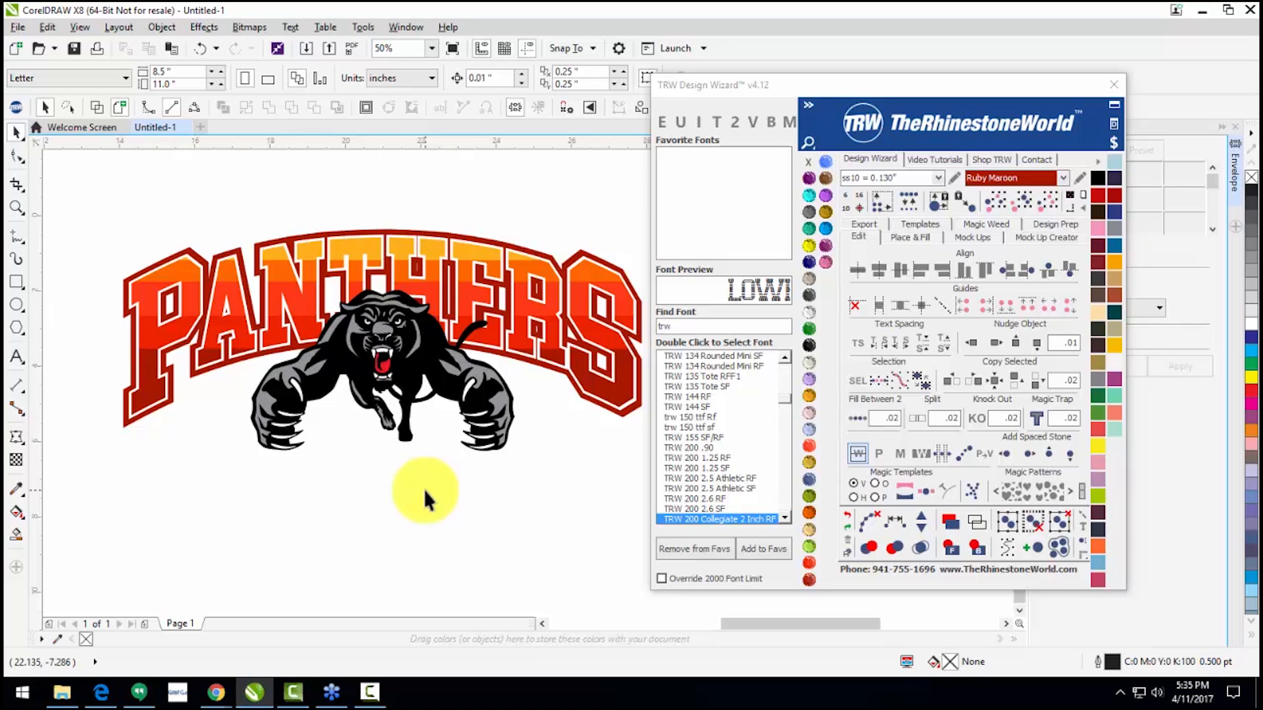
Step: Create an outside Island Fill contour around the panther with 0.08 contour spacing
click(454, 368)
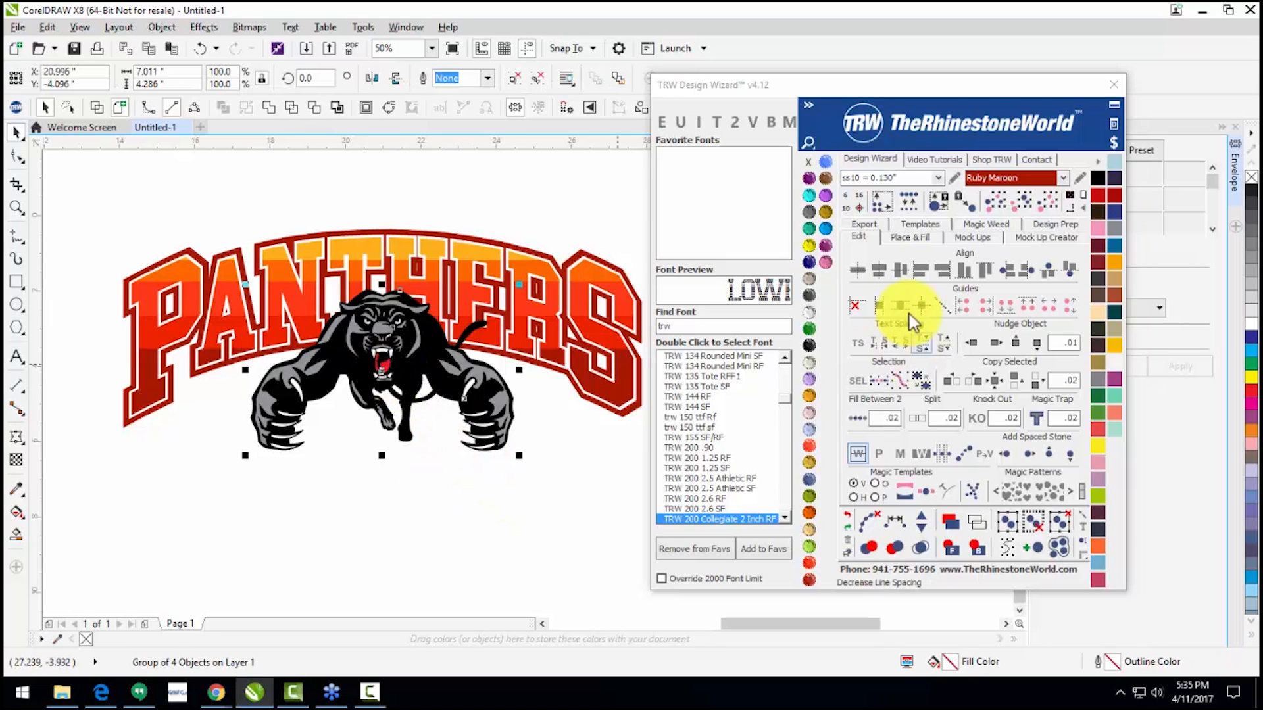
click(913, 239)
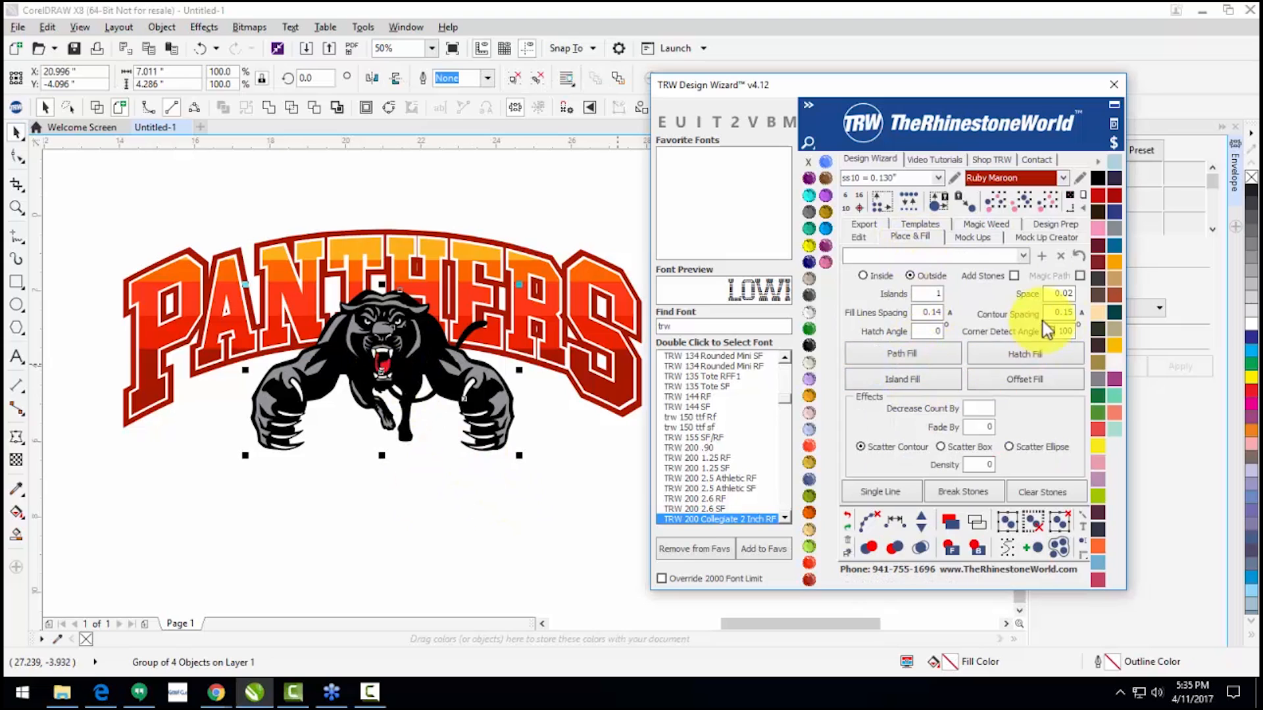
text(08)
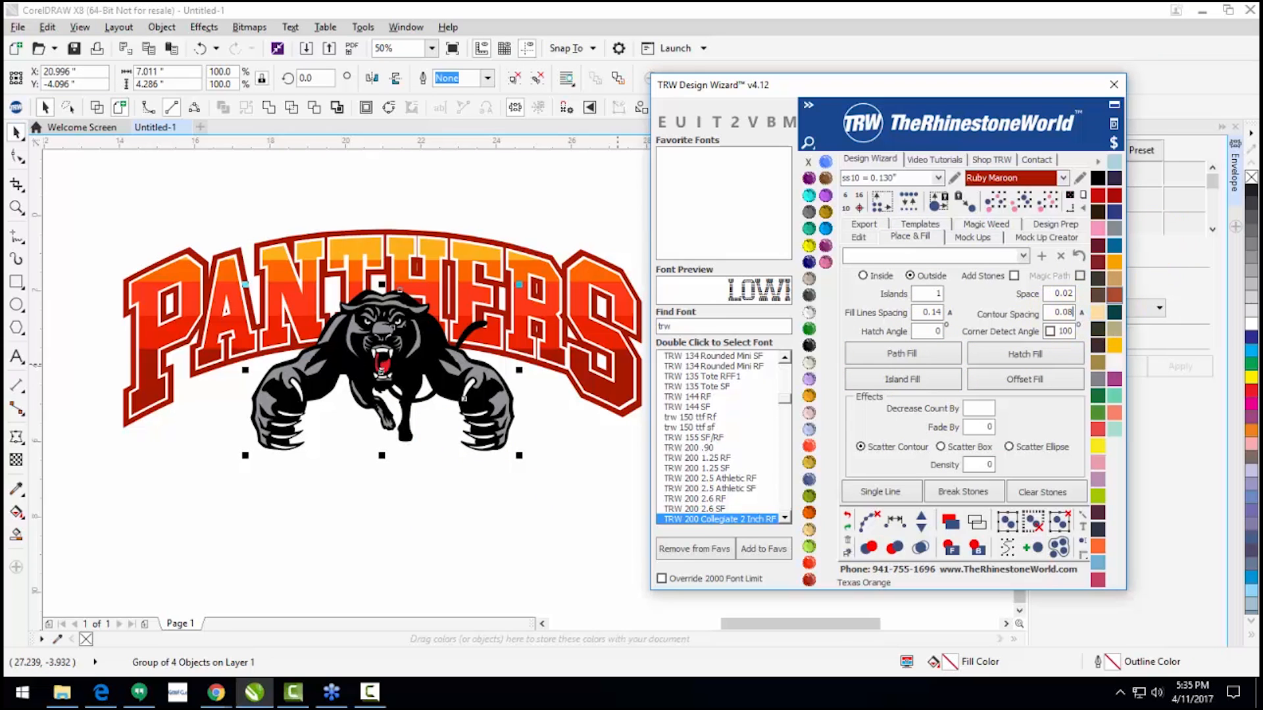
click(898, 379)
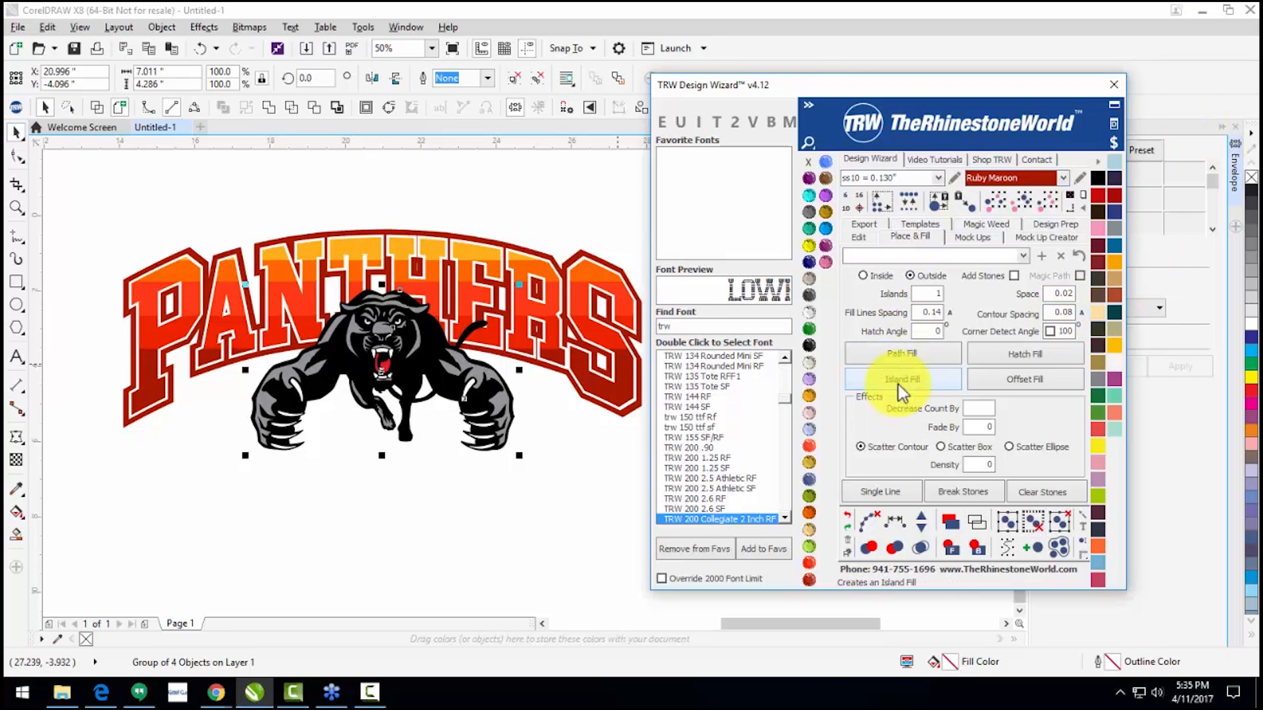
scroll(329, 220, up, 2)
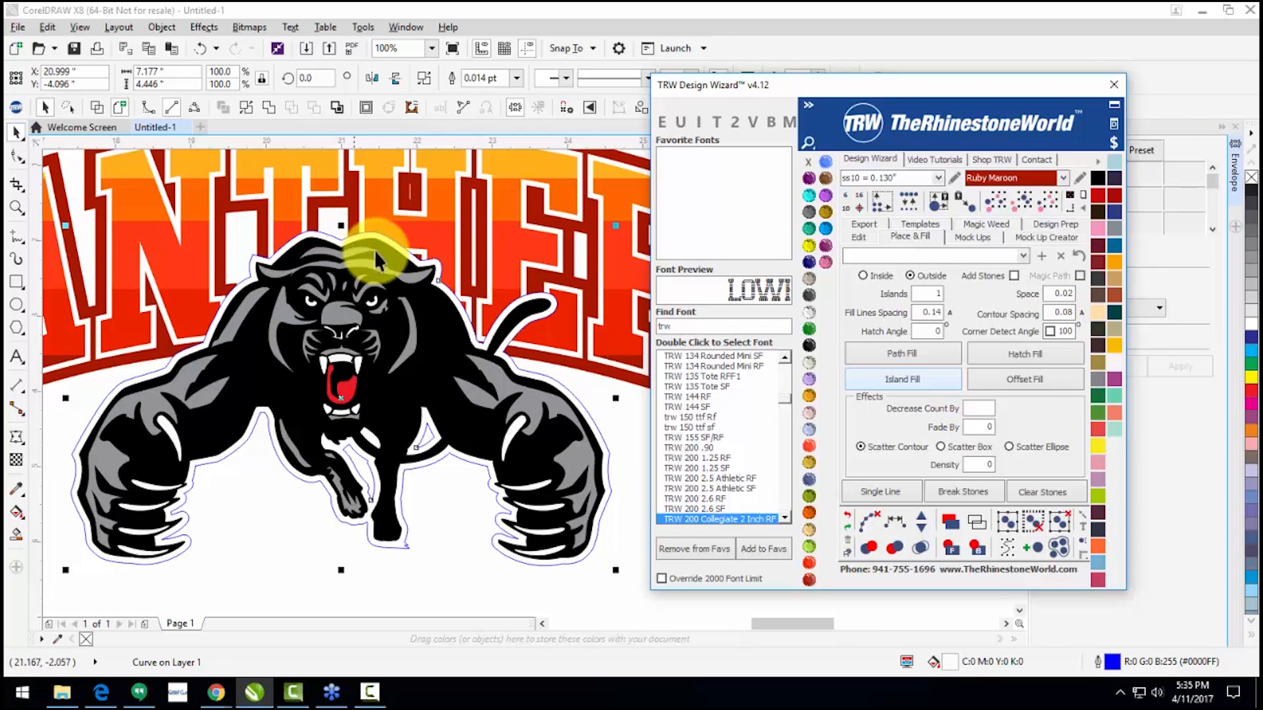
scroll(414, 312, down, 2)
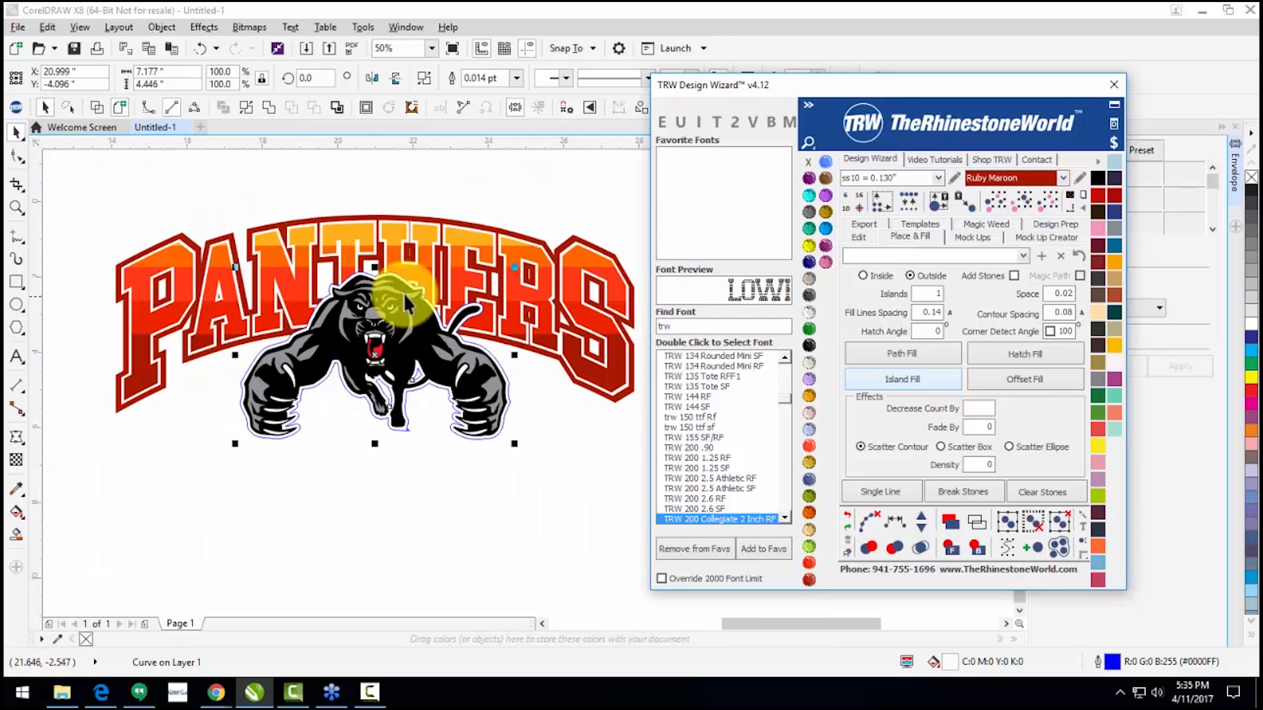
Step: Cut the panther's contour shape out of the arched lettering to leave a gap around the mascot
shift+click(421, 262)
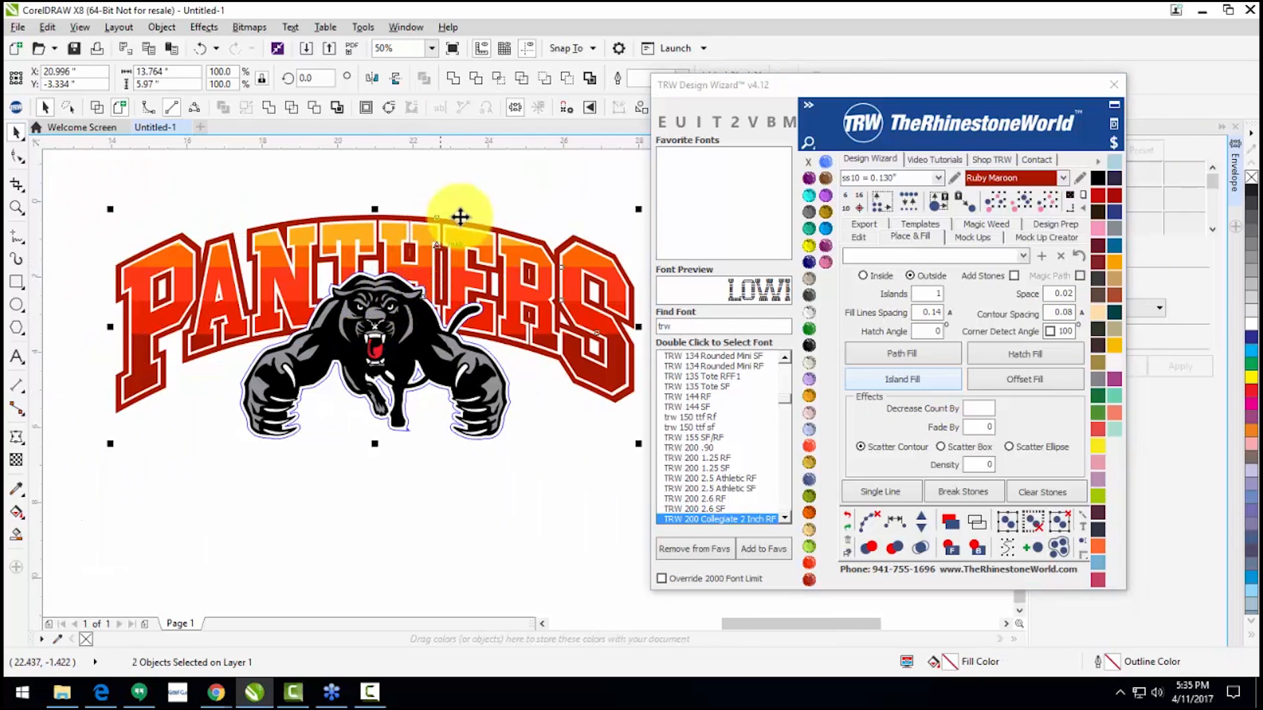
click(567, 79)
click(410, 500)
scroll(452, 310, up, 2)
scroll(452, 310, up, 1)
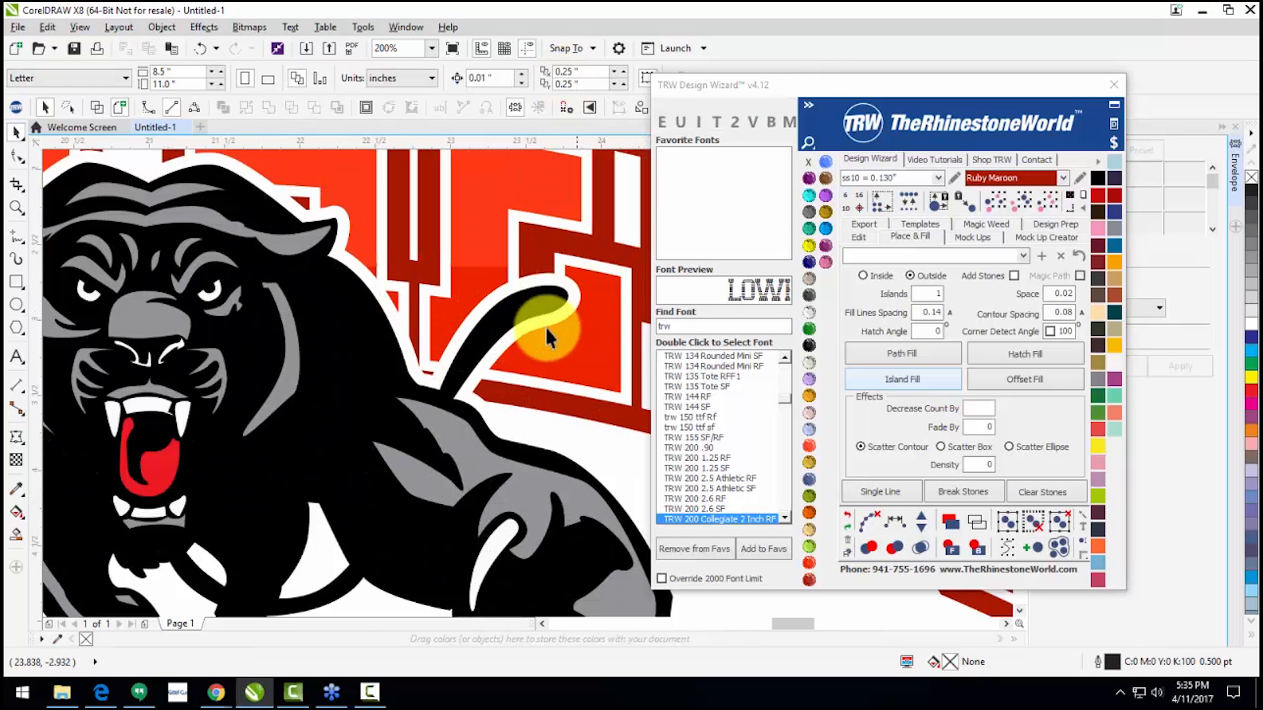
scroll(604, 499, down, 3)
Step: Add a background rectangle behind the lettering and panther design and color it Sapphire
drag(599, 480, 275, 346)
click(1069, 196)
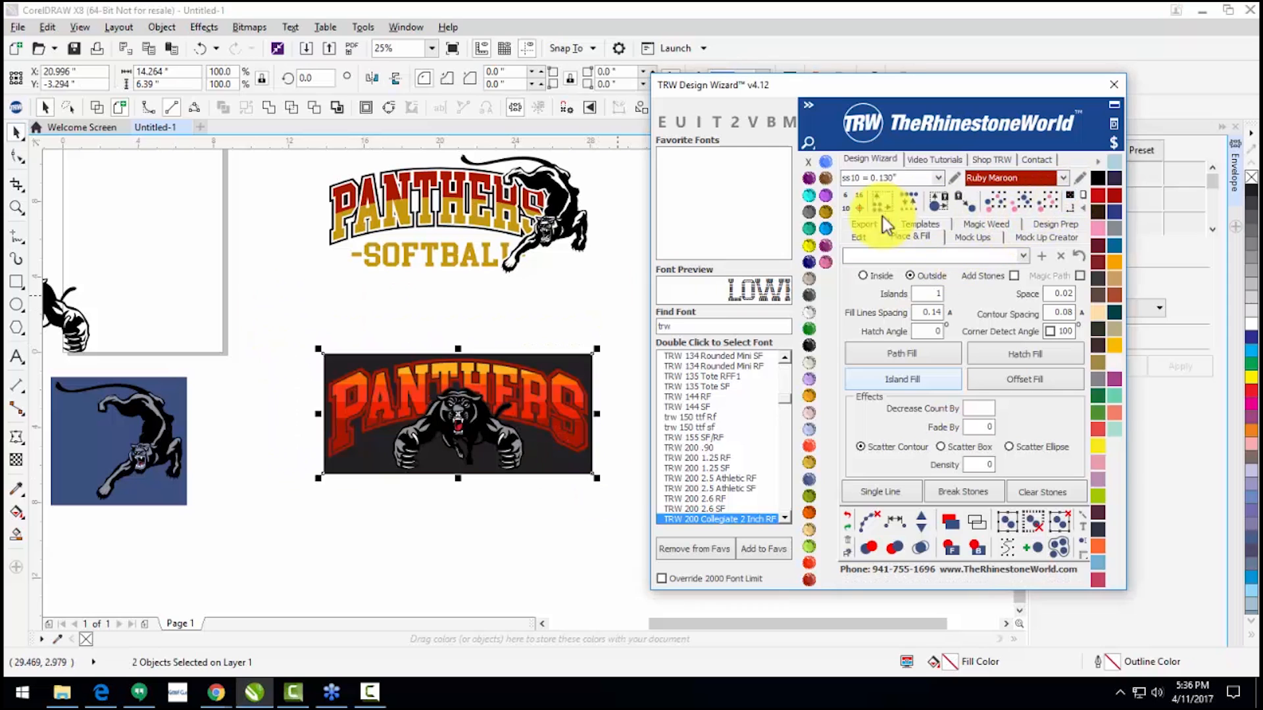
click(825, 163)
click(479, 511)
scroll(495, 408, up, 2)
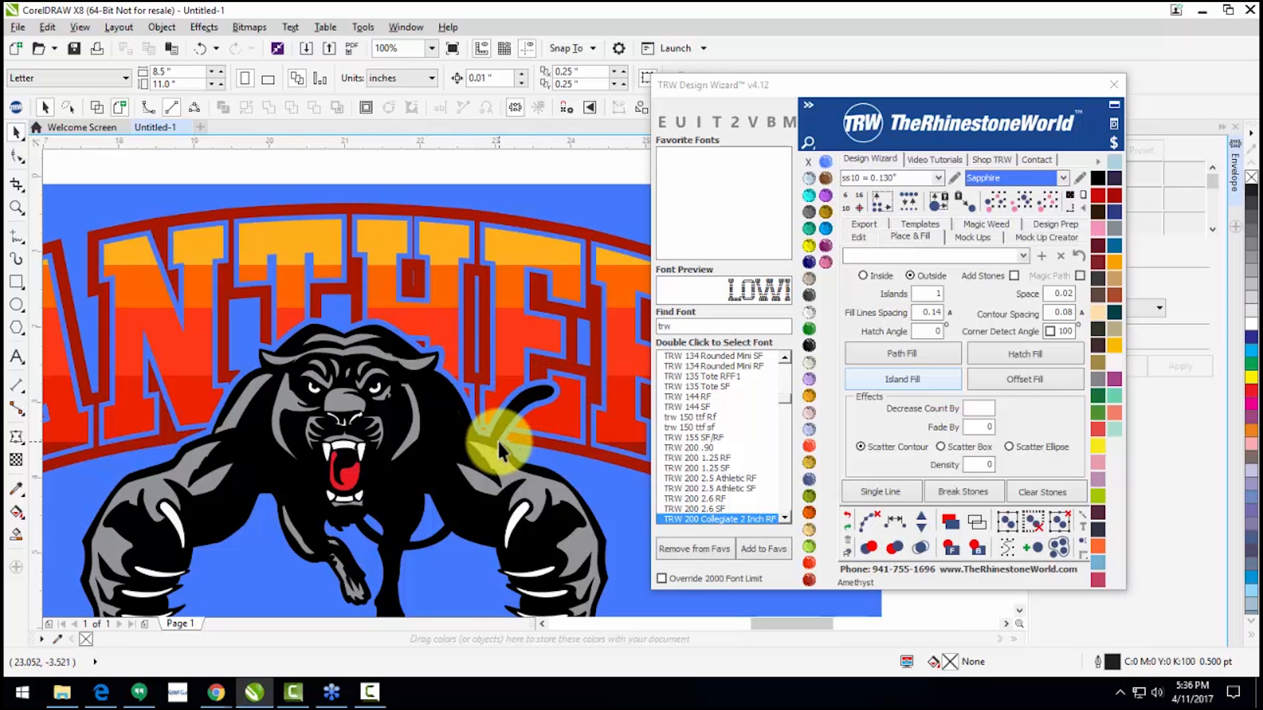
scroll(388, 345, down, 1)
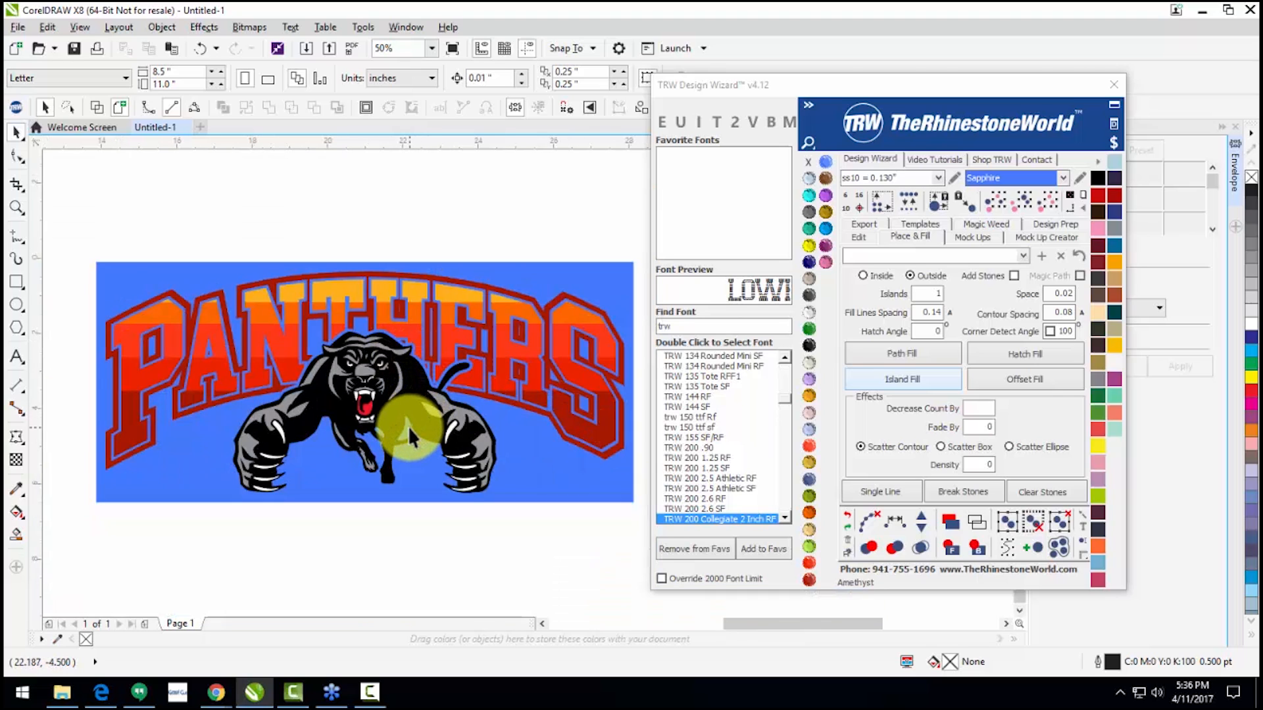
scroll(524, 481, down, 1)
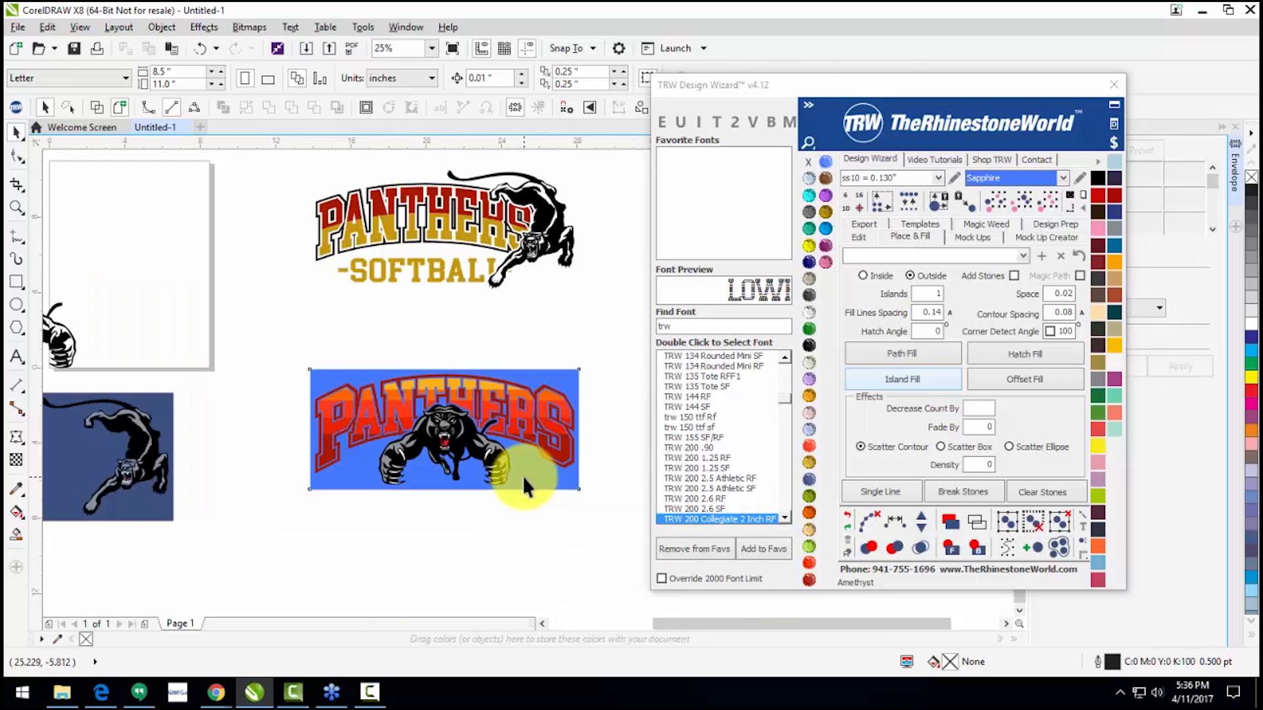
Step: Extend the Sapphire background downward to 8.88 inches tall and add the text -ATHLETICS- below the panther
click(522, 476)
drag(445, 498, 442, 544)
click(17, 356)
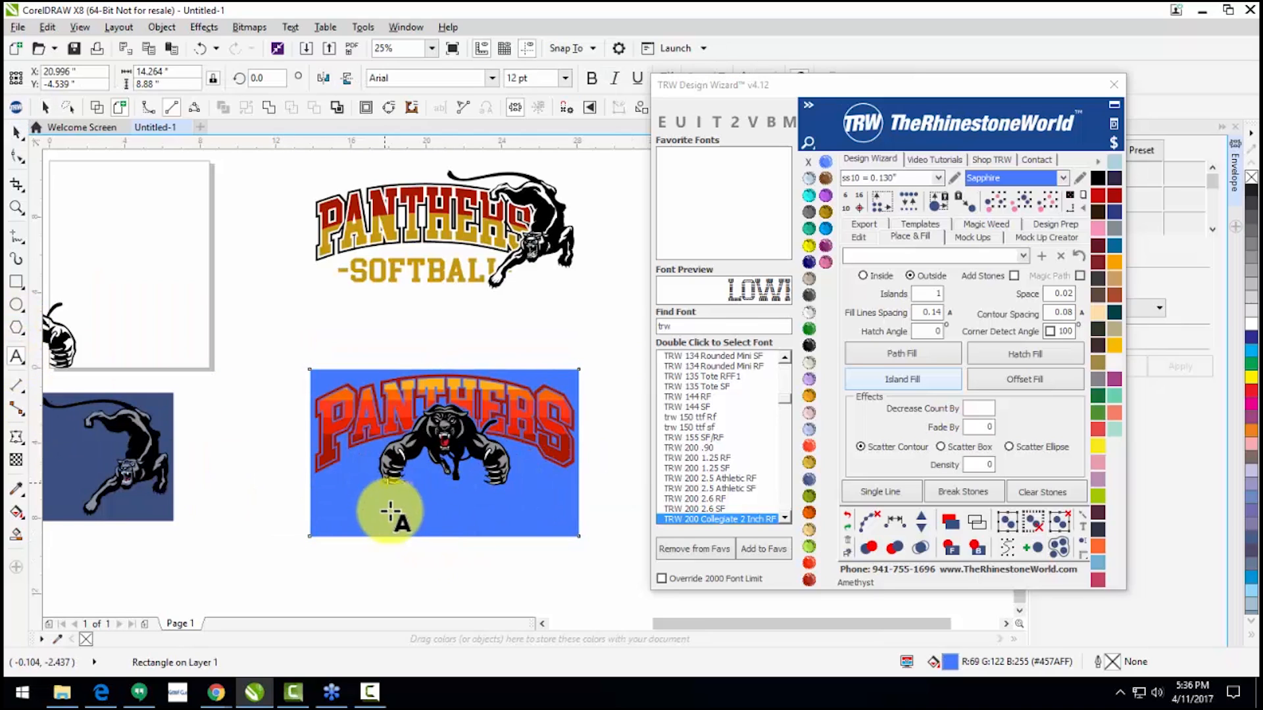
click(363, 514)
text(soft)
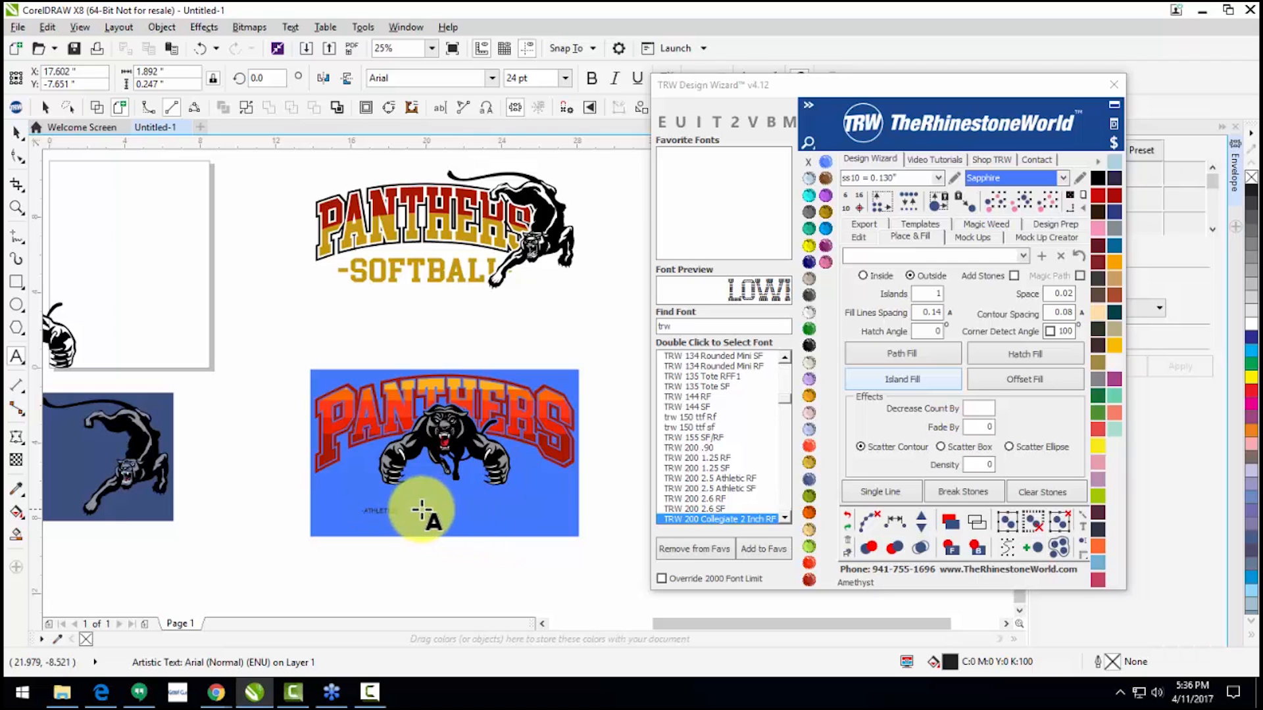
Step: Enlarge the -ATHLETICS- text to about 98 pt, roughly 8.24 inches wide
drag(406, 519, 494, 503)
scroll(493, 503, up, 2)
click(17, 283)
click(310, 507)
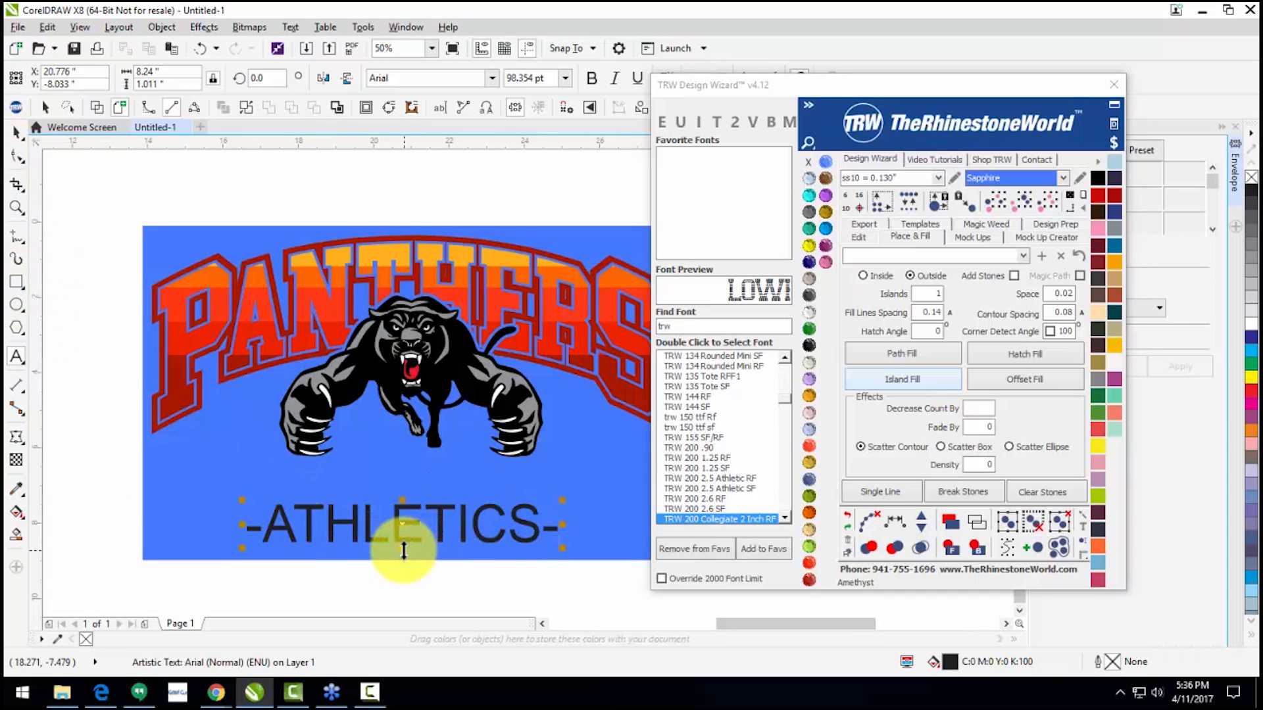
Step: Increase the character spacing of the -ATHLETICS- text until it is about 11.39 inches wide
click(856, 237)
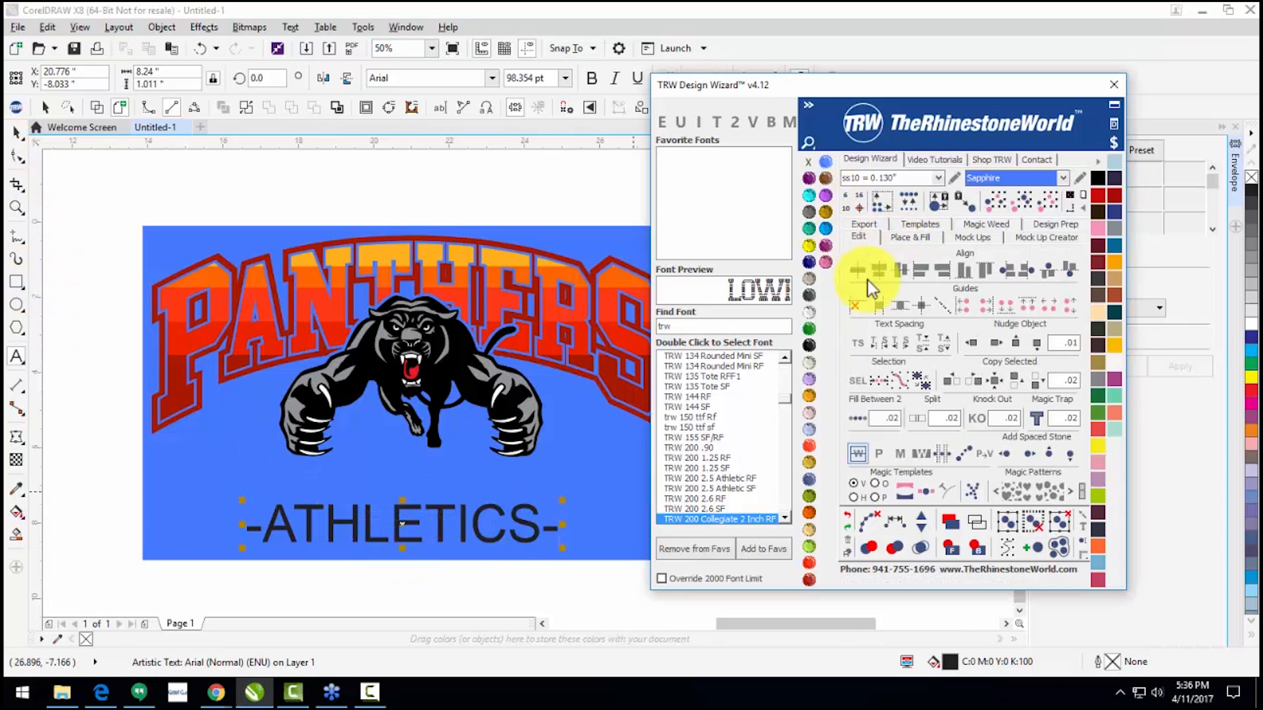
click(898, 353)
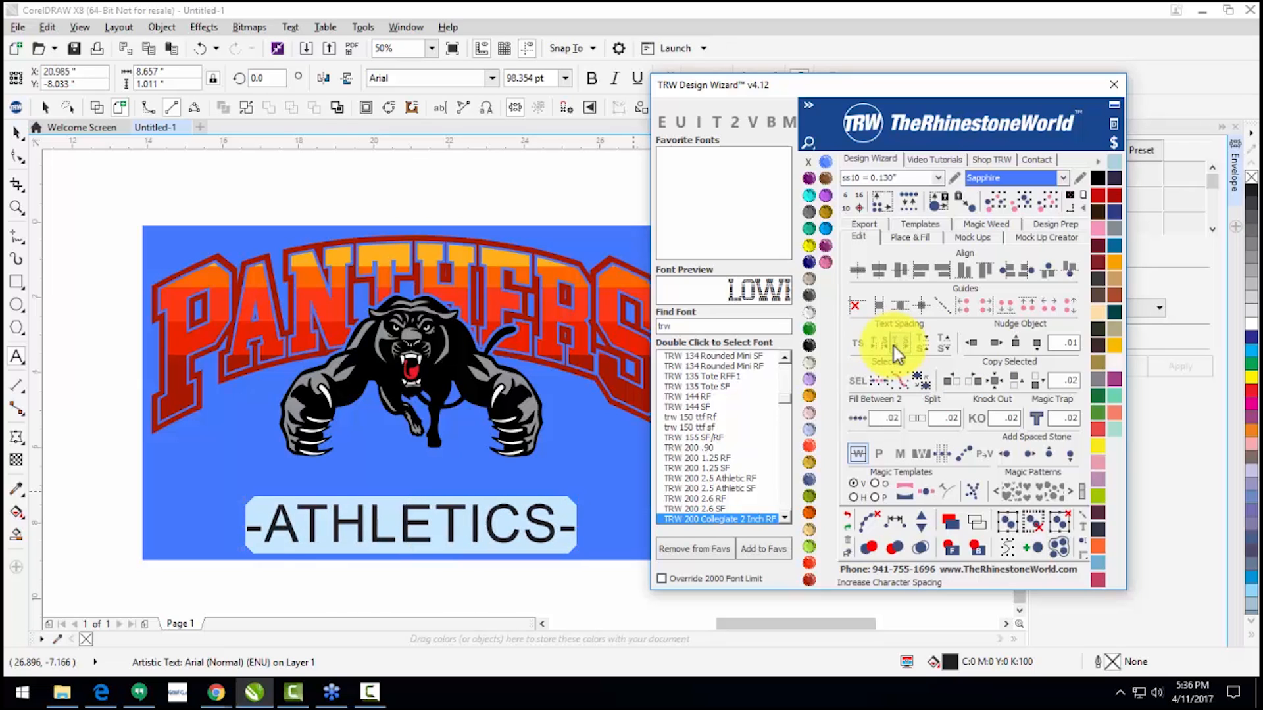
click(895, 347)
click(895, 346)
click(895, 346)
click(894, 346)
click(894, 345)
click(894, 345)
click(894, 345)
click(894, 344)
click(894, 345)
click(894, 344)
click(894, 345)
click(894, 344)
click(894, 344)
click(894, 344)
click(894, 345)
click(894, 345)
click(894, 345)
click(894, 344)
click(894, 345)
click(894, 345)
click(894, 345)
click(894, 344)
click(894, 344)
click(894, 344)
click(894, 344)
click(894, 344)
click(894, 345)
click(894, 345)
click(894, 345)
Step: Center the -ATHLETICS- text beneath the panther and reduce its height to about 0.72 inches, keeping its width
click(17, 134)
scroll(119, 369, down, 1)
scroll(207, 421, up, 1)
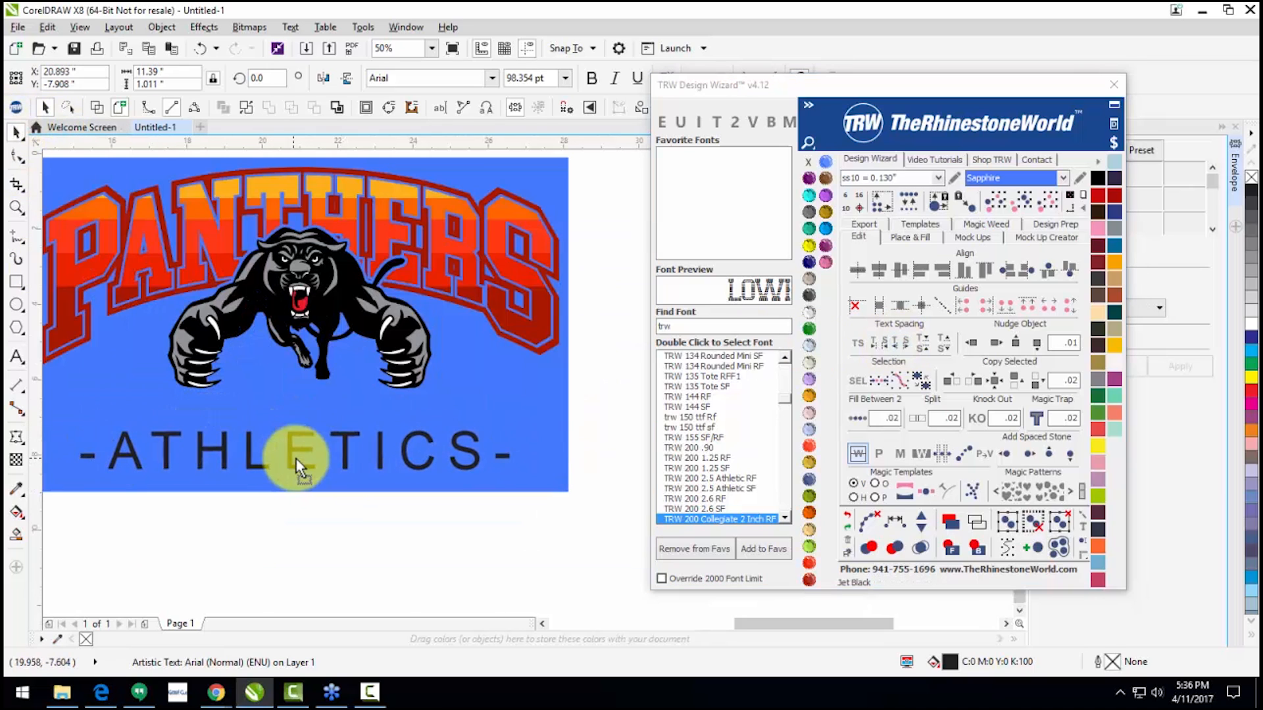
scroll(289, 441, down, 1)
scroll(289, 441, up, 1)
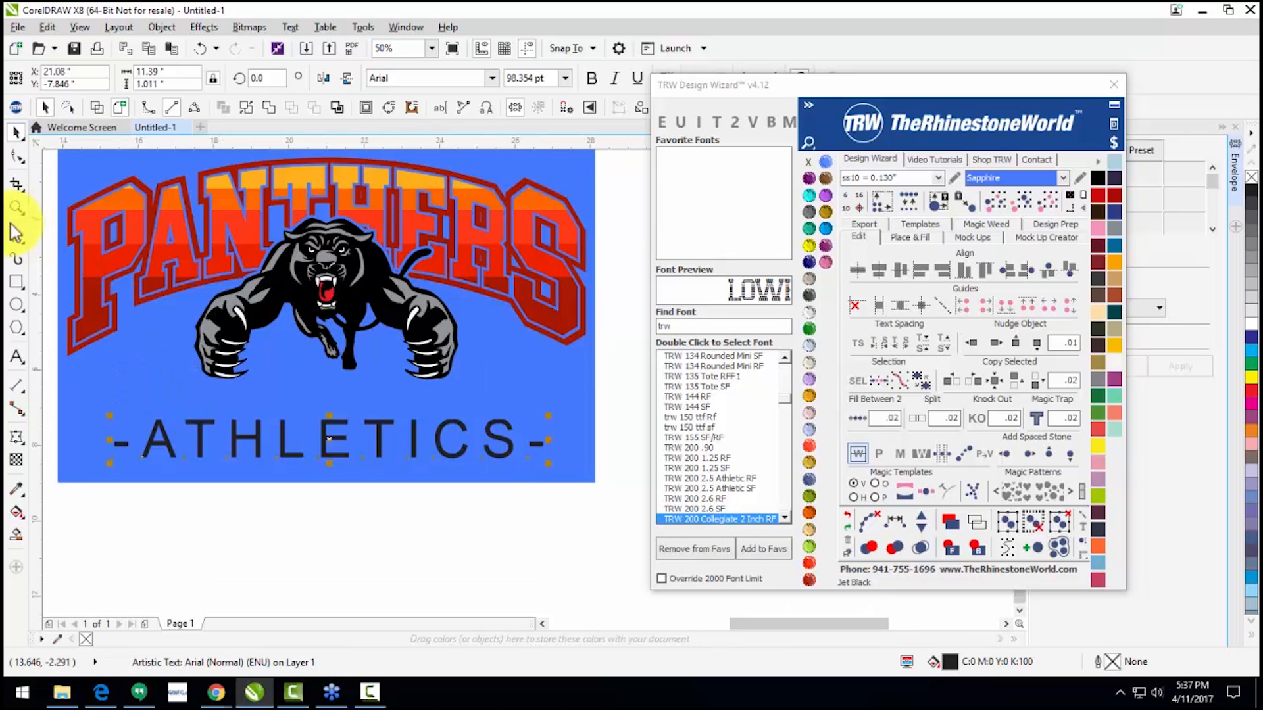
drag(330, 463, 328, 463)
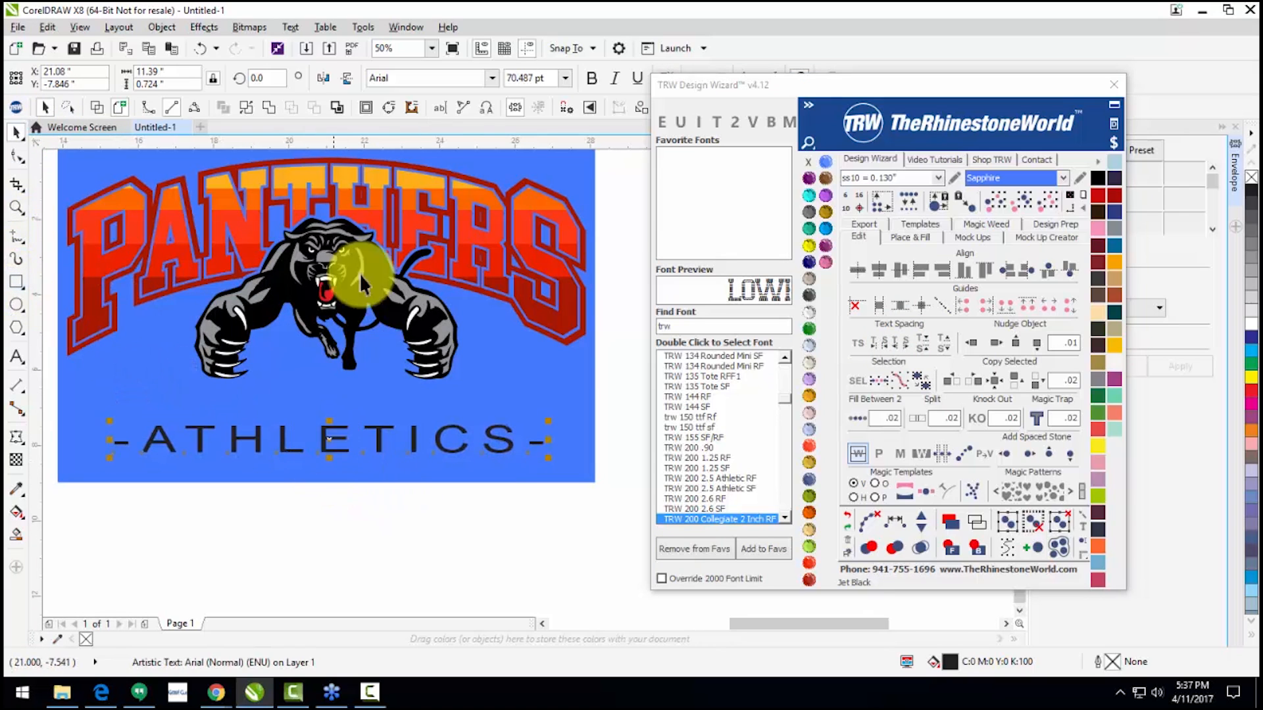
Step: Change the -ATHLETICS- text font to Arial Black and recenter the line beneath the panther
click(493, 78)
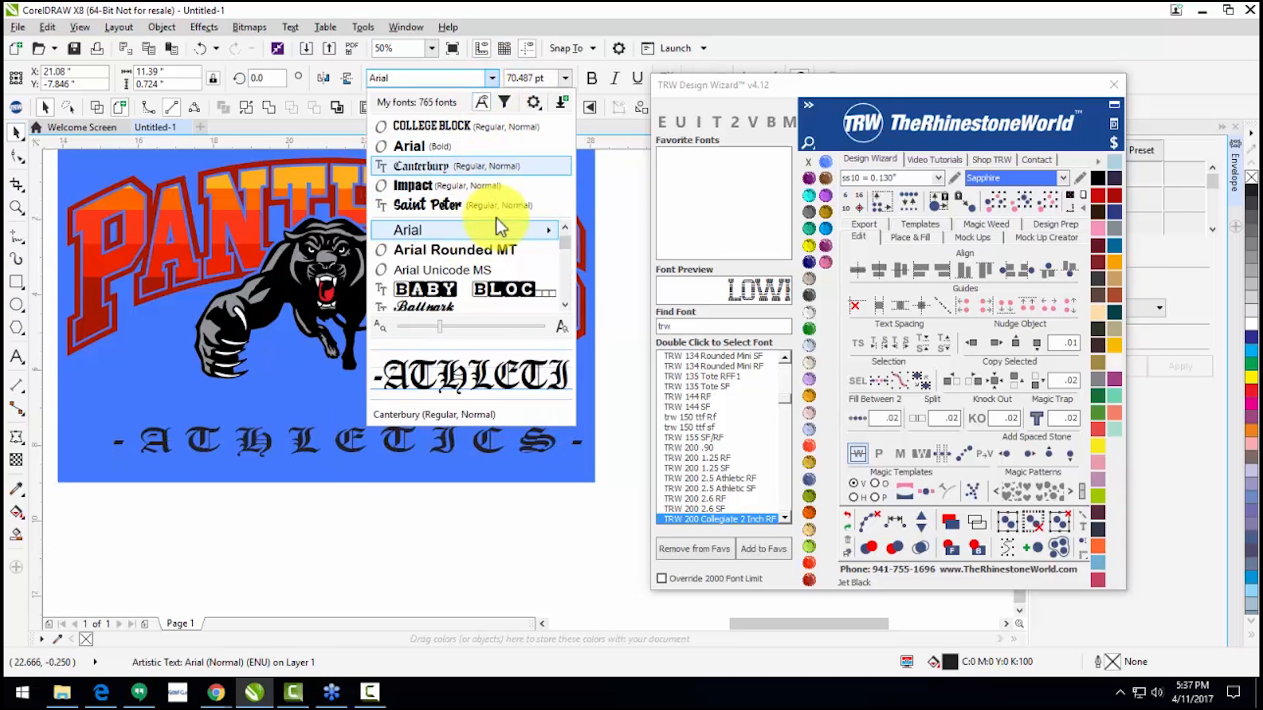
scroll(495, 286, up, 2)
mouse_move(510, 230)
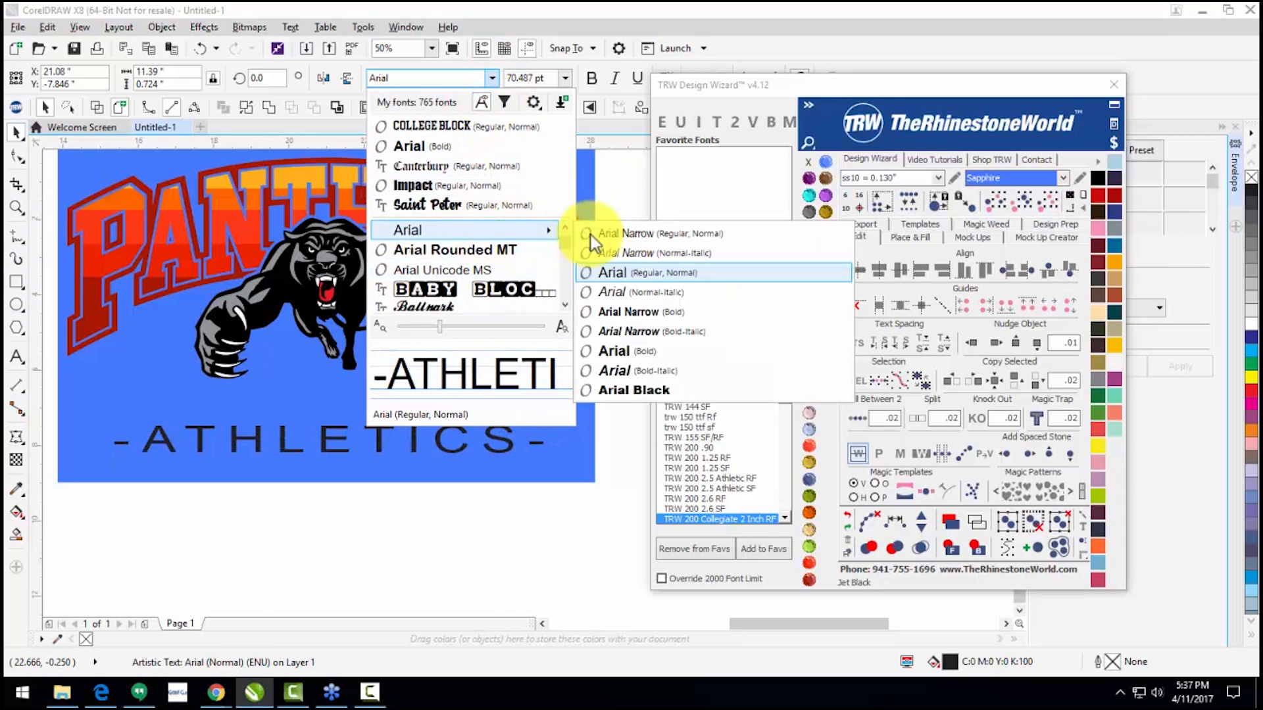
click(665, 392)
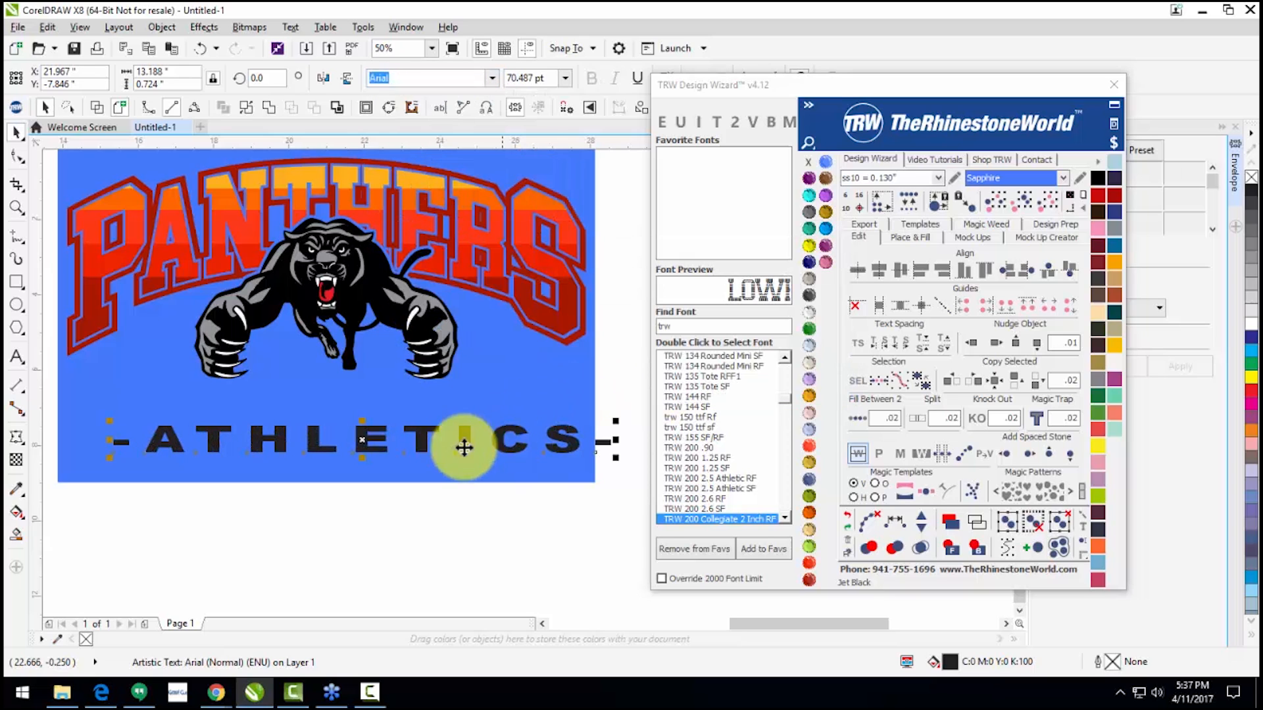
drag(411, 446, 389, 445)
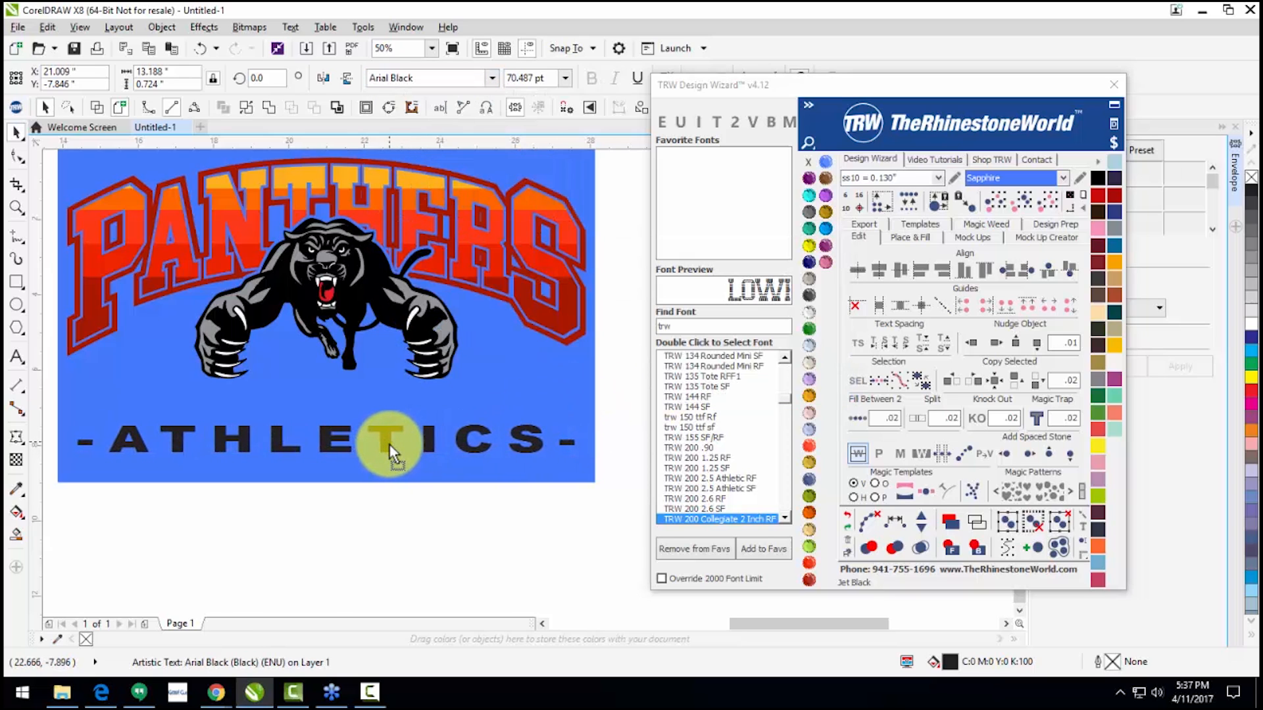
Step: Group the PANTHERS lettering with the panther mascot and shift the group slightly on the background
scroll(333, 437, down, 2)
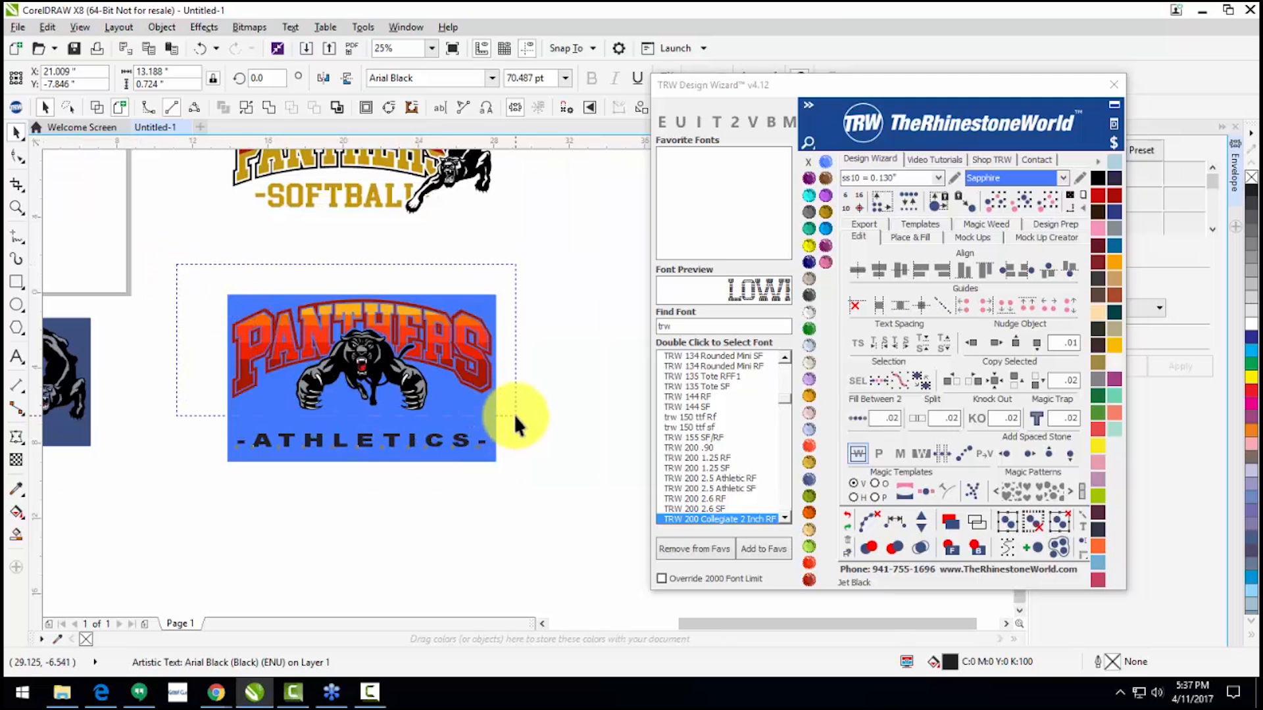
drag(515, 414, 517, 419)
key(ctrl+g)
drag(279, 351, 378, 380)
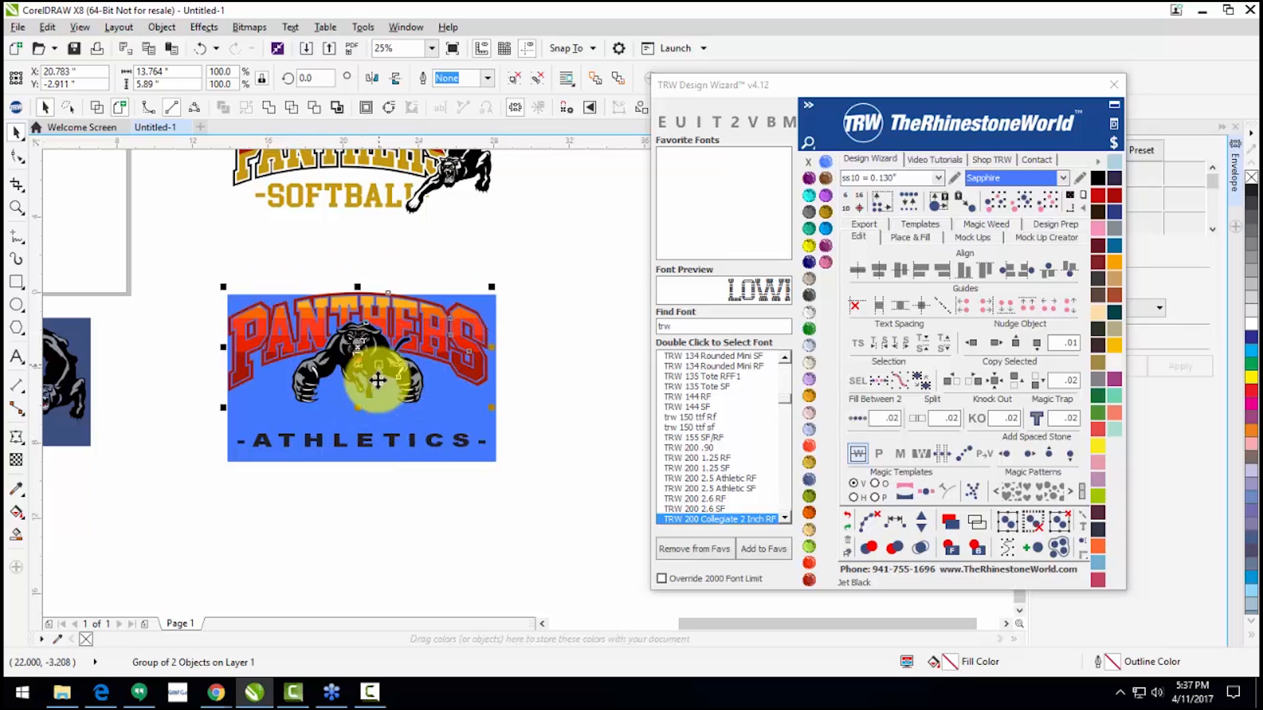
Step: Center-align the -ATHLETICS- text with the PANTHERS group and place both back over the blue background
shift+click(358, 440)
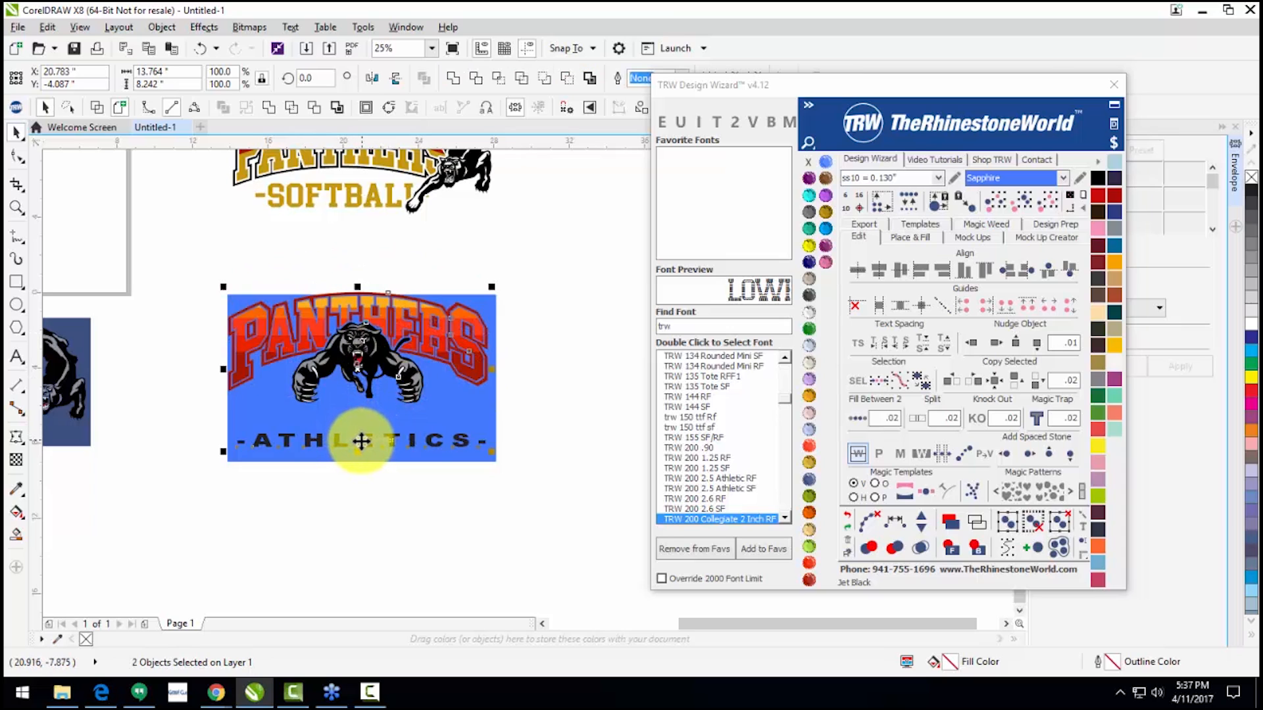
key(p)
scroll(369, 439, down, 1)
drag(233, 310, 387, 402)
Step: Move the -ATHLETICS- text straight down below the panther and narrow it slightly
scroll(346, 397, up, 2)
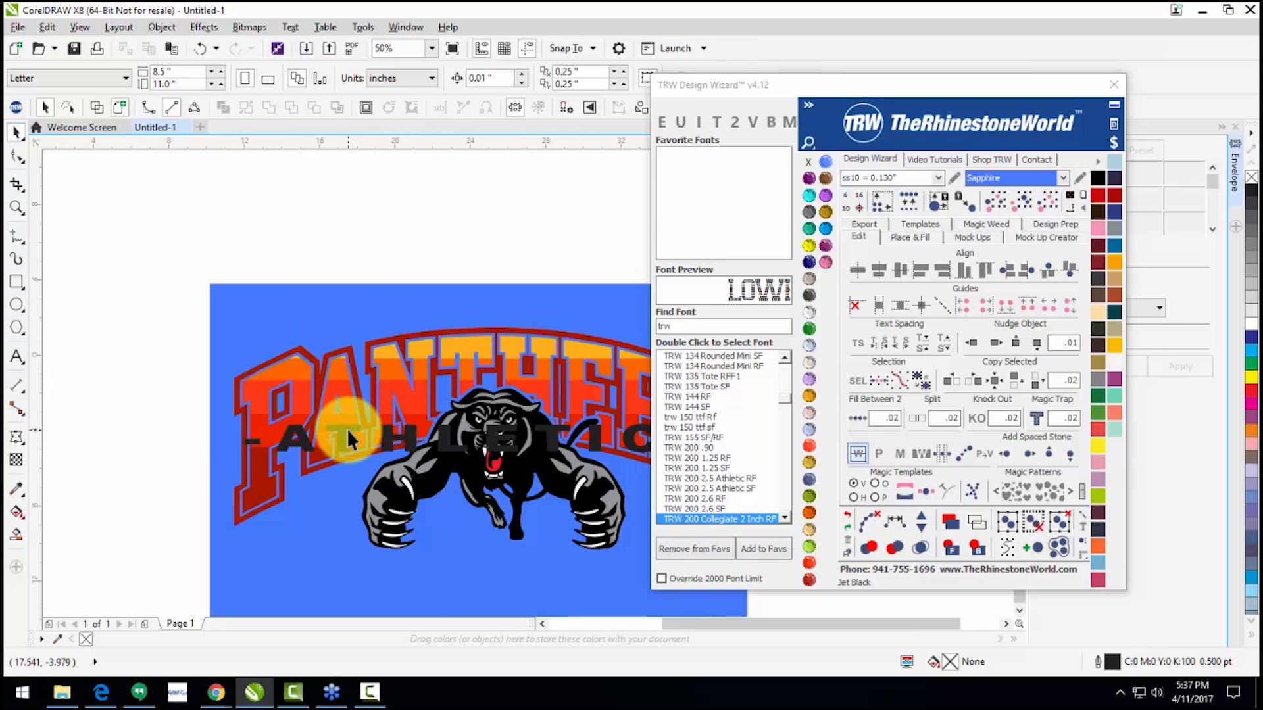
scroll(346, 429, down, 1)
click(348, 492)
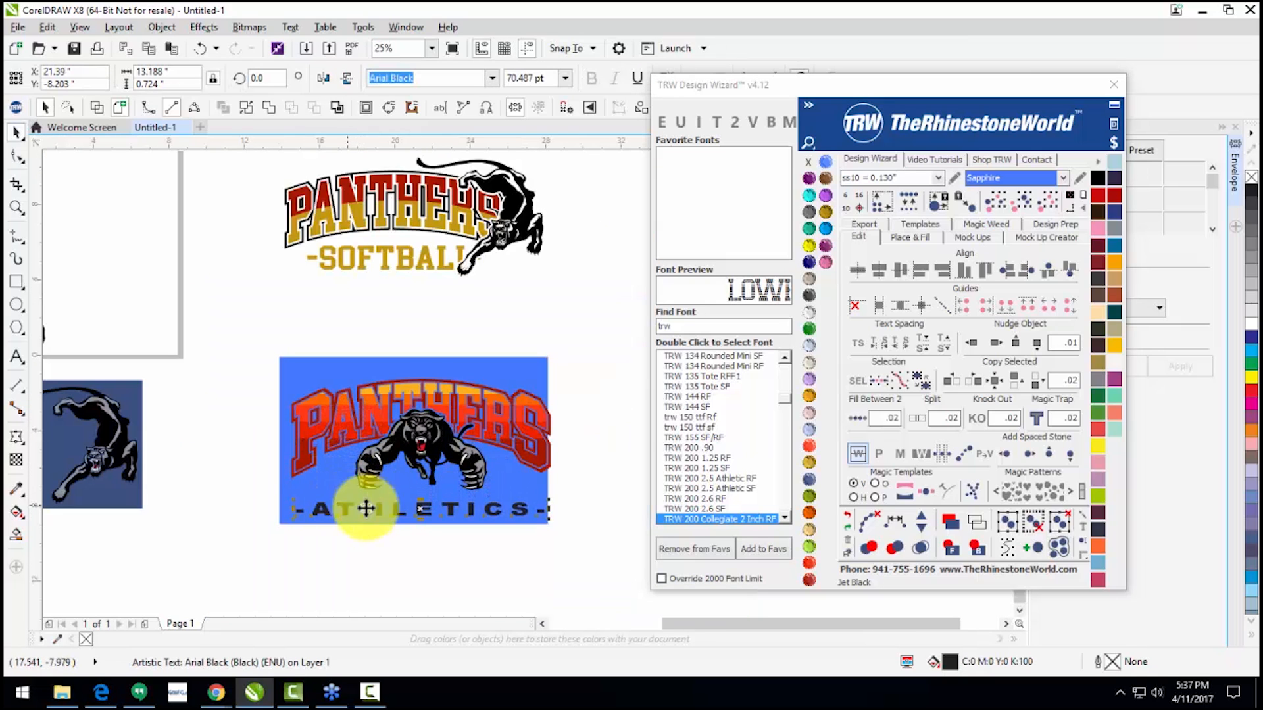
scroll(506, 513, up, 1)
drag(594, 492, 570, 492)
click(502, 533)
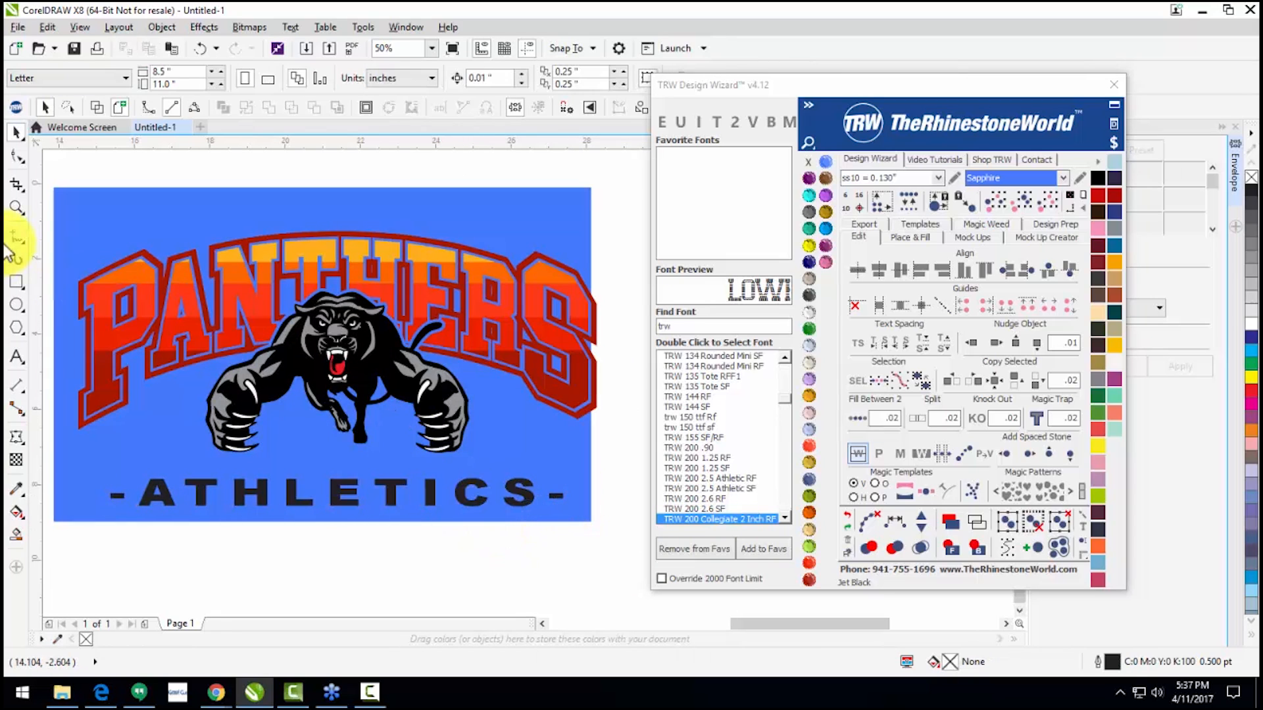
Step: Draw a rectangle about 12.77 by 1.19 inches around the -ATHLETICS- text and center both together beneath the panther
click(17, 282)
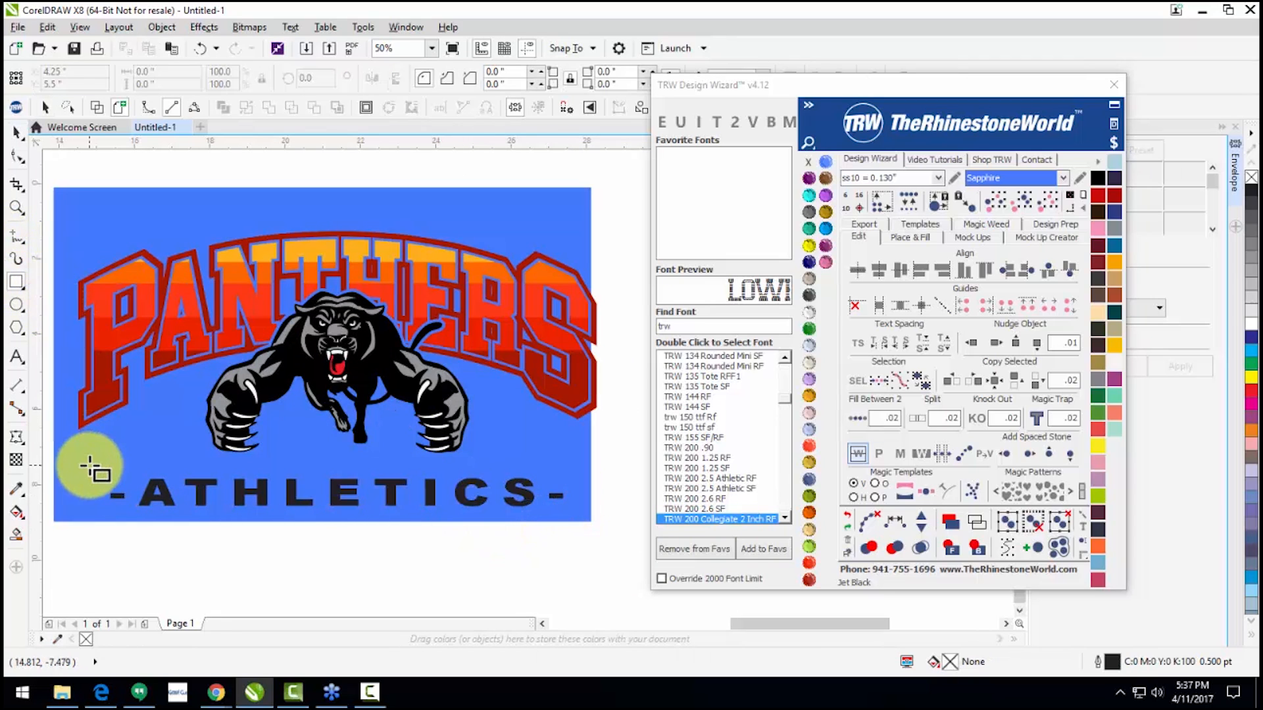
drag(96, 472, 581, 519)
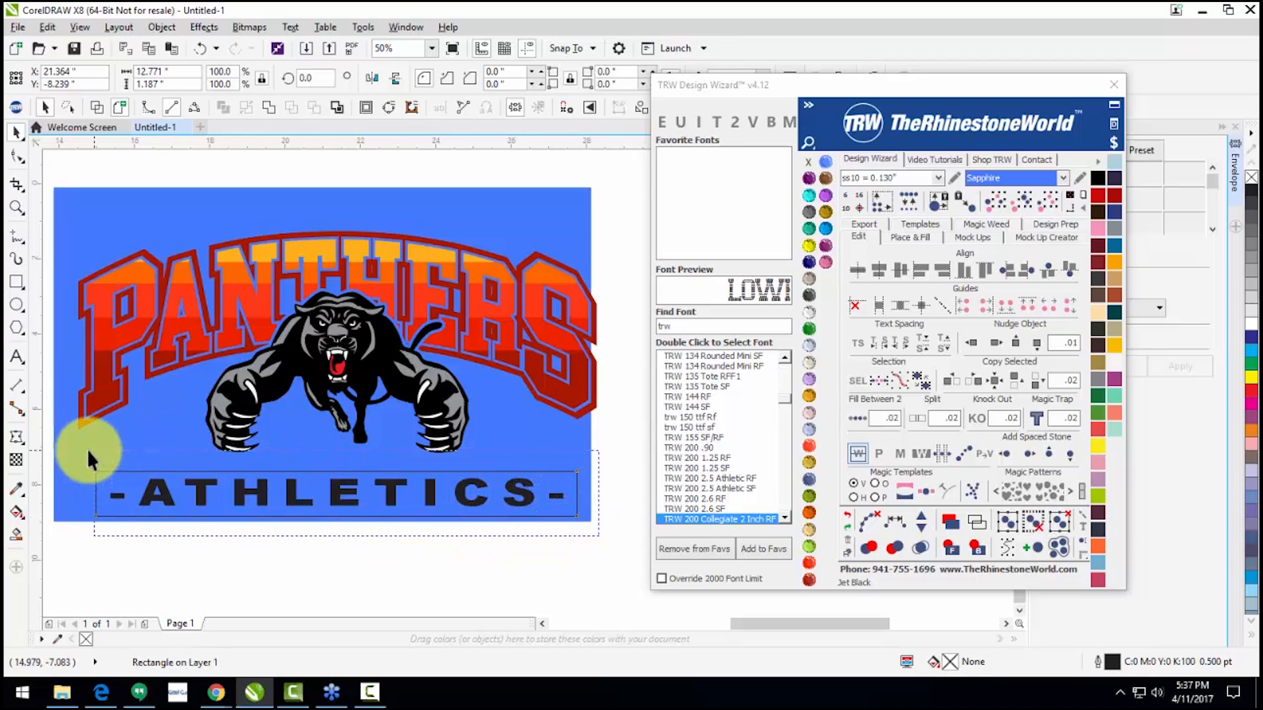
drag(87, 449, 65, 450)
key(p)
scroll(412, 411, down, 1)
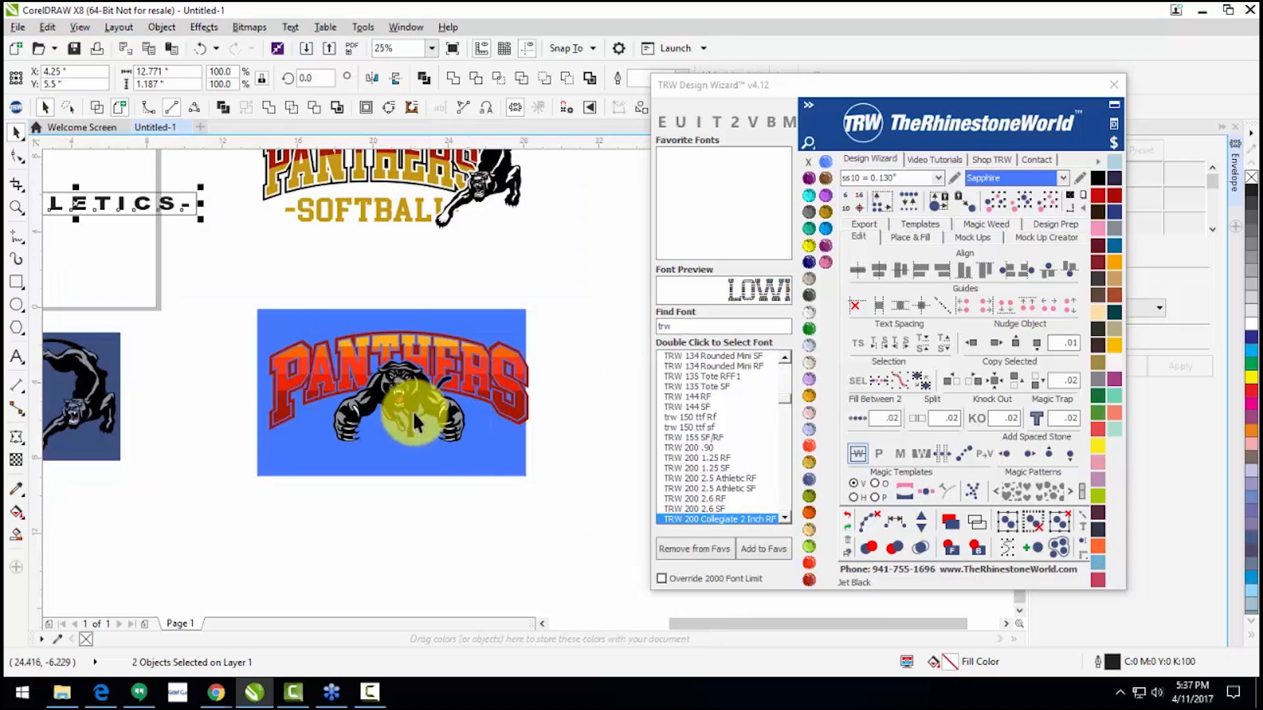
drag(141, 209, 457, 457)
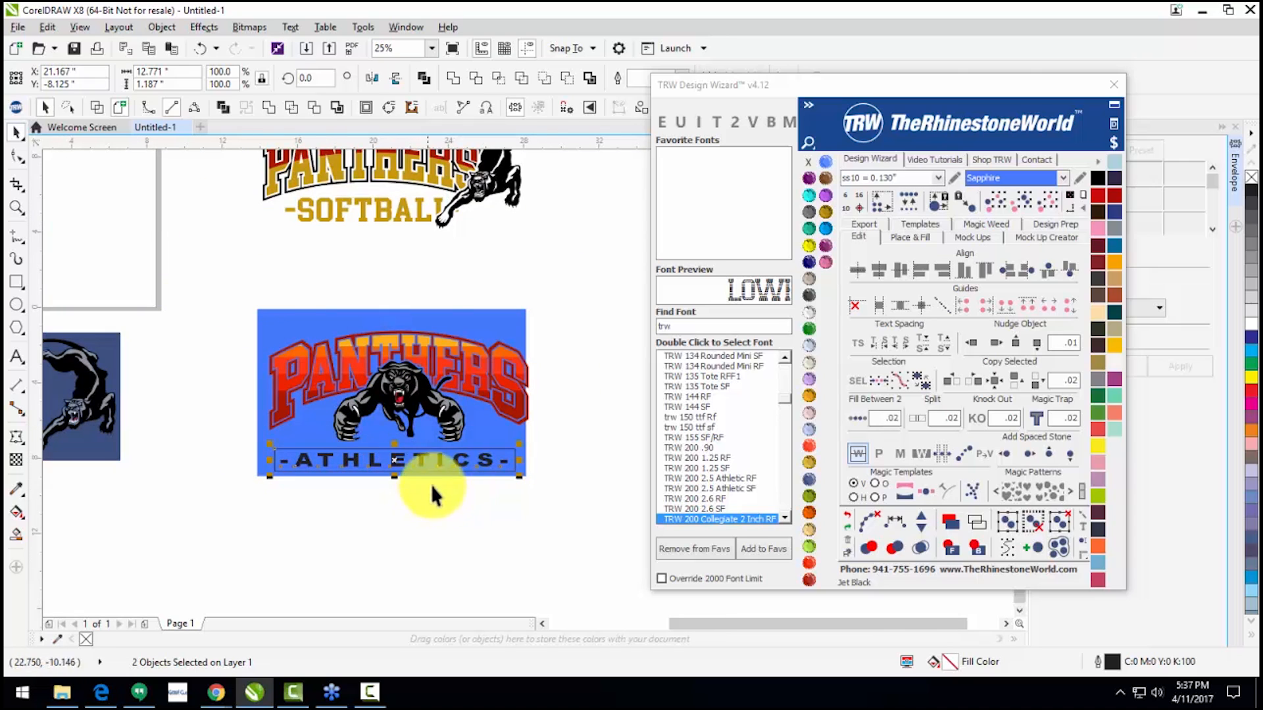
scroll(451, 468, up, 1)
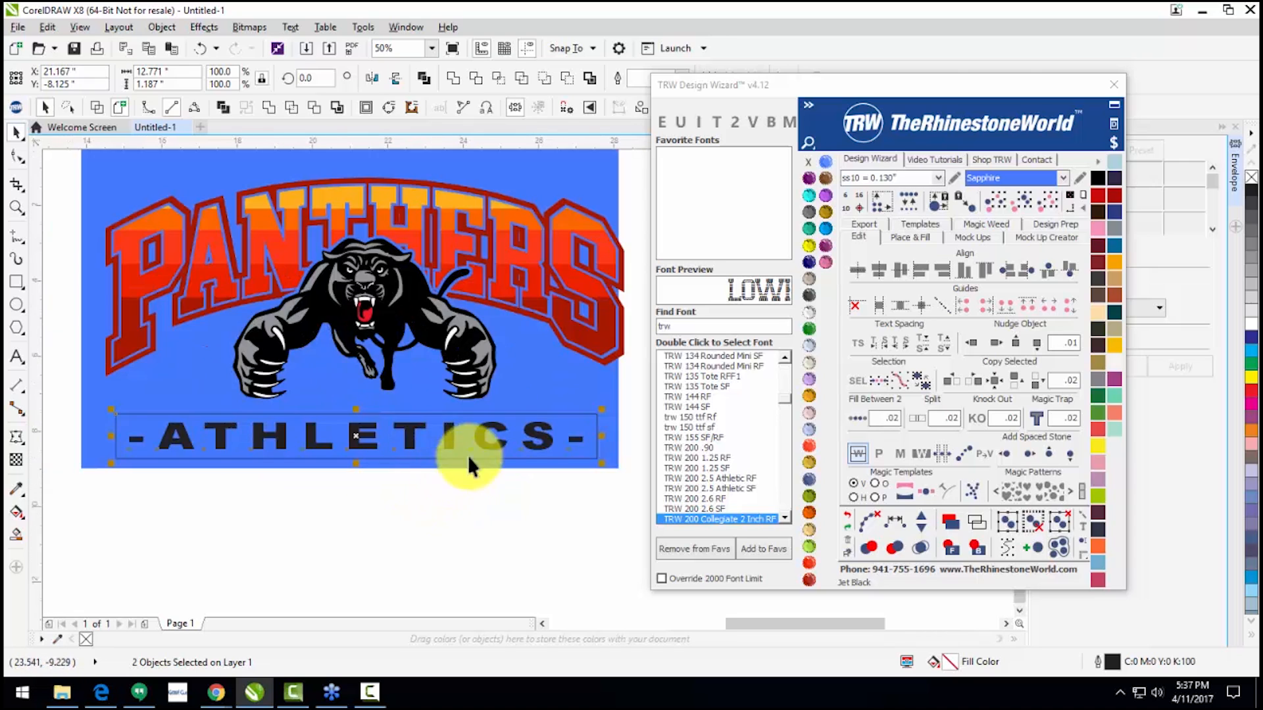
Step: Knock the -ATHLETICS- text out of the square-cornered rectangle around it
click(567, 77)
click(652, 387)
click(510, 519)
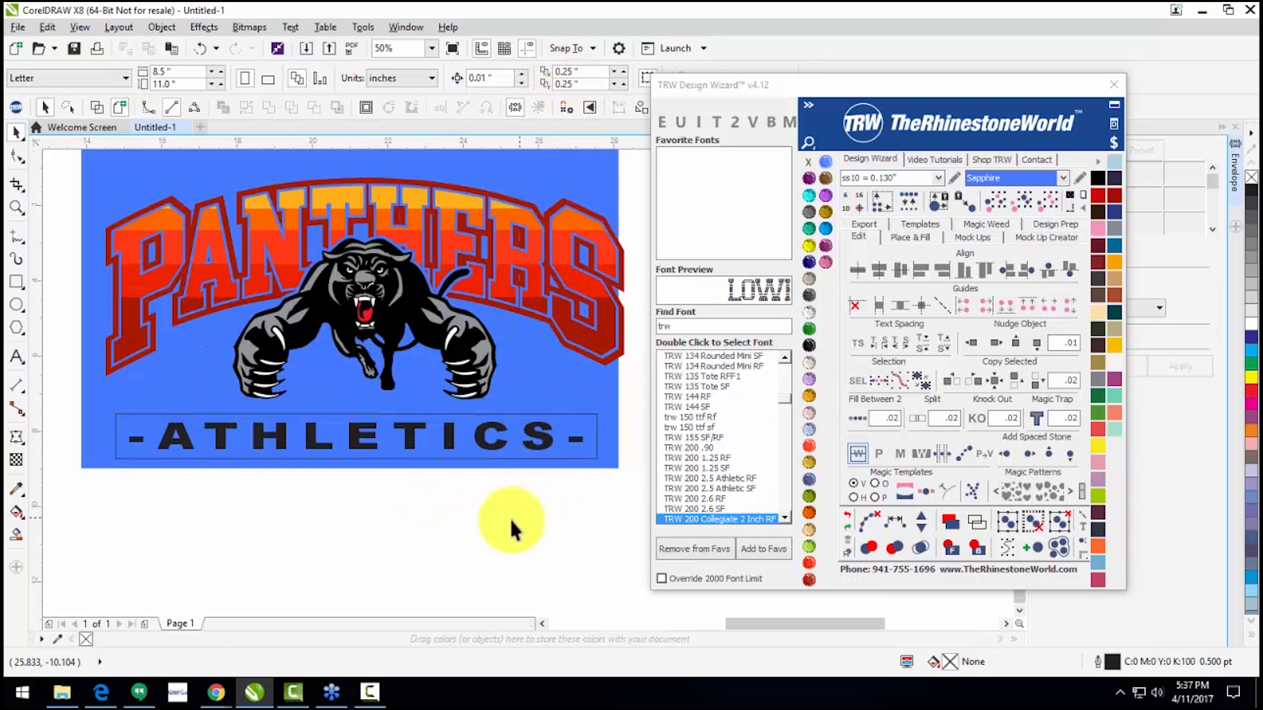
click(538, 439)
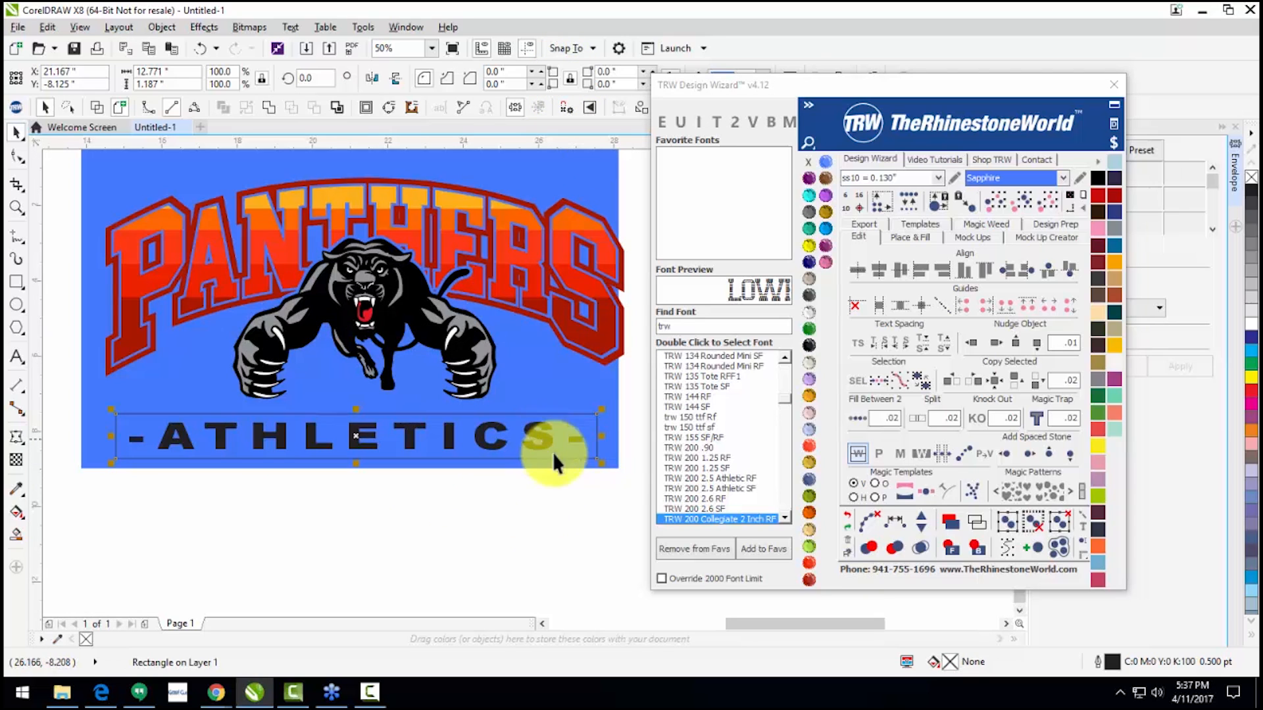
click(595, 485)
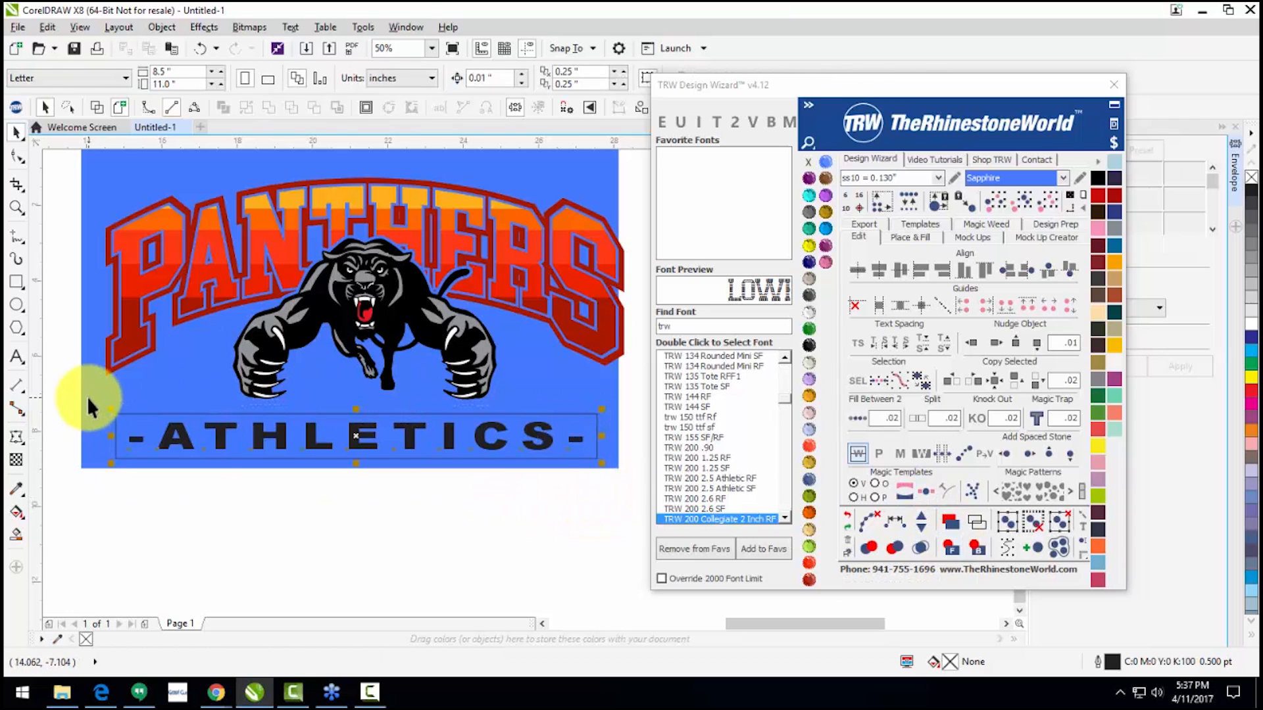
click(542, 79)
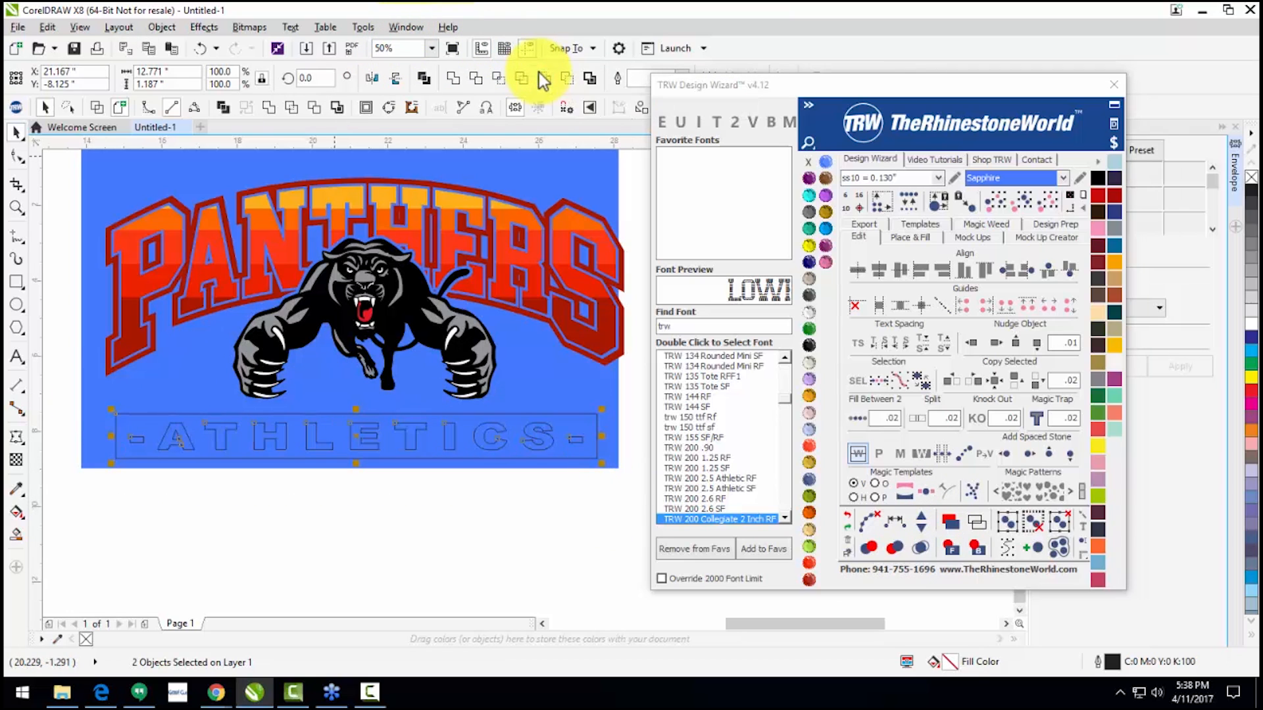
click(381, 509)
Step: Fill the knocked-out ATHLETICS banner with Ruby Maroon and remove its outline
click(517, 434)
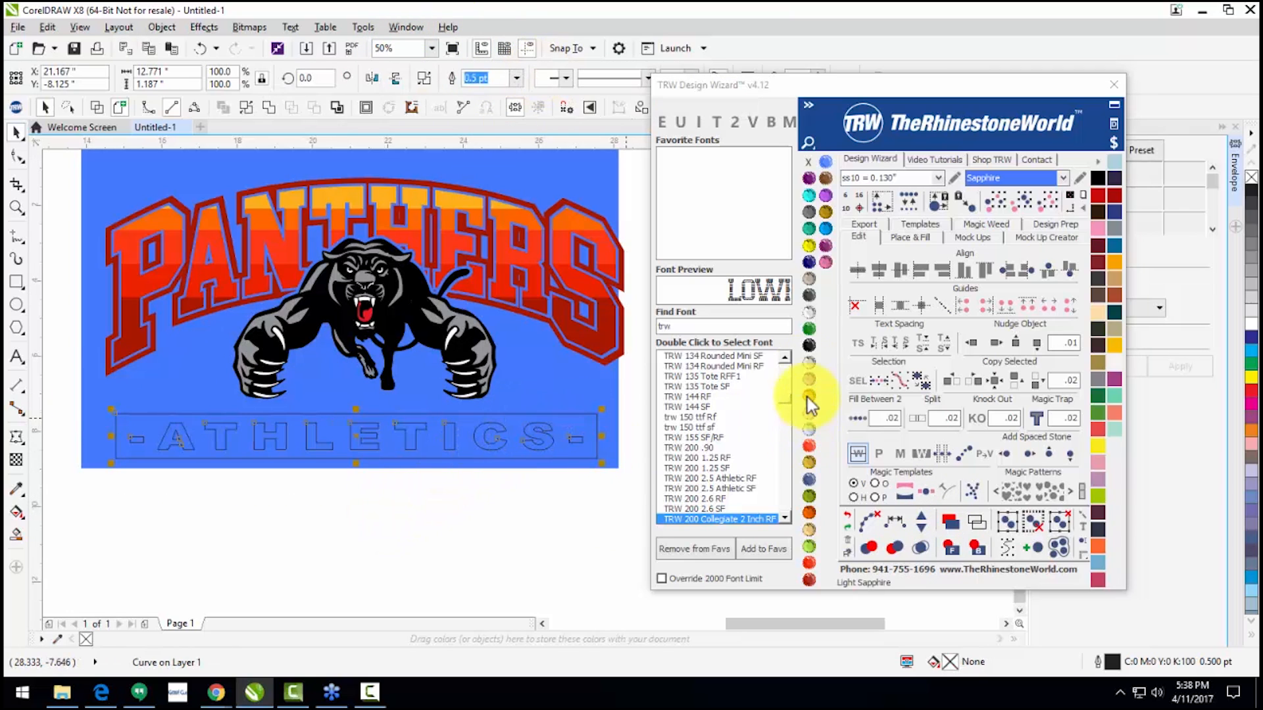
click(810, 579)
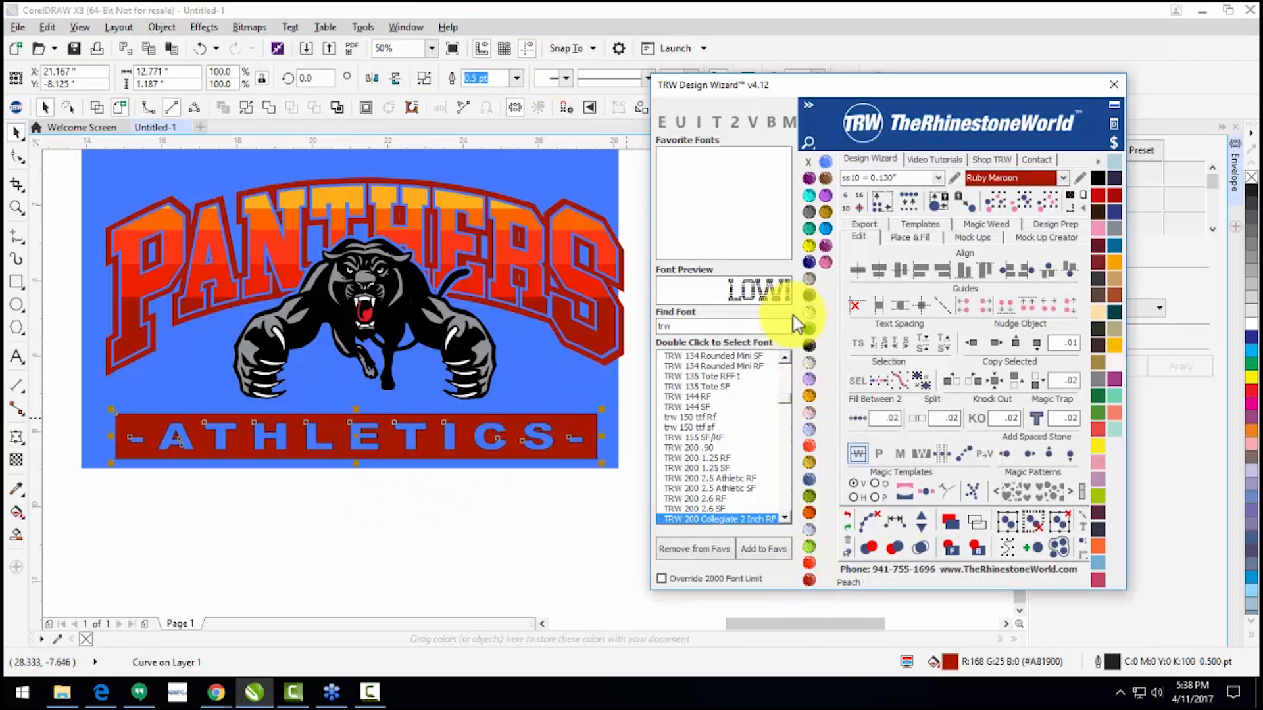
click(808, 161)
click(518, 500)
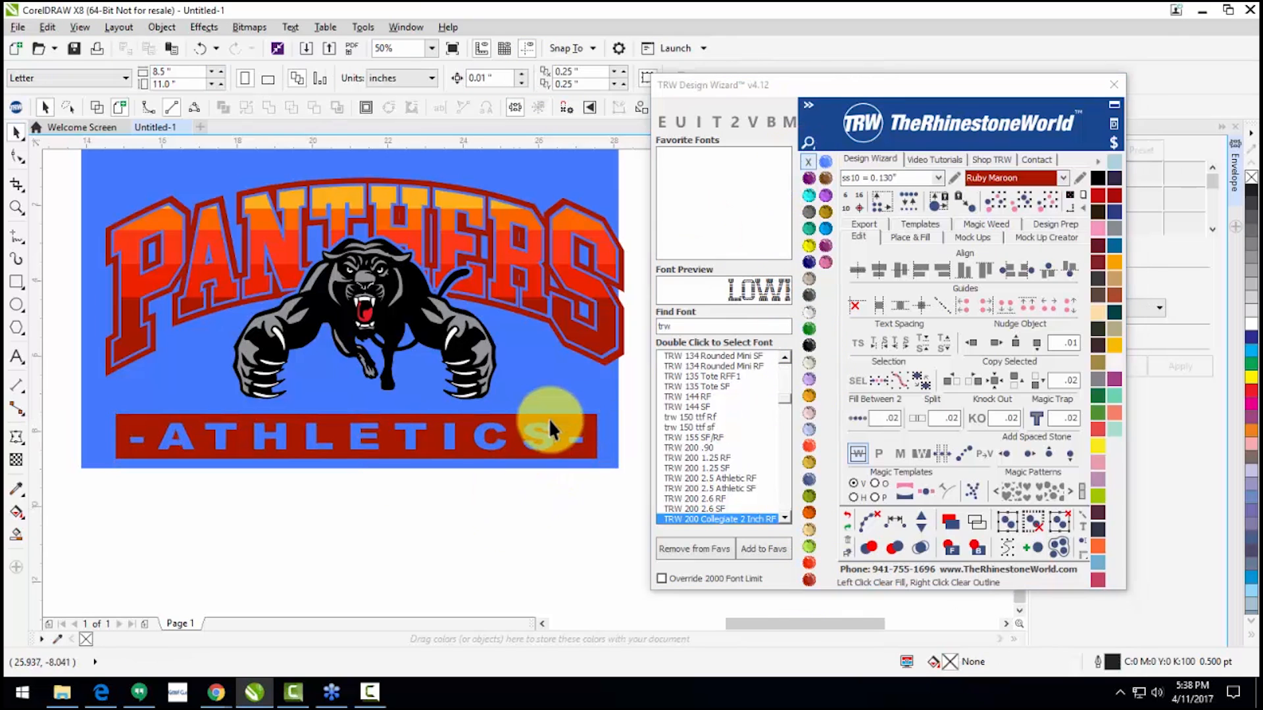
scroll(546, 419, up, 2)
click(559, 420)
scroll(560, 415, down, 2)
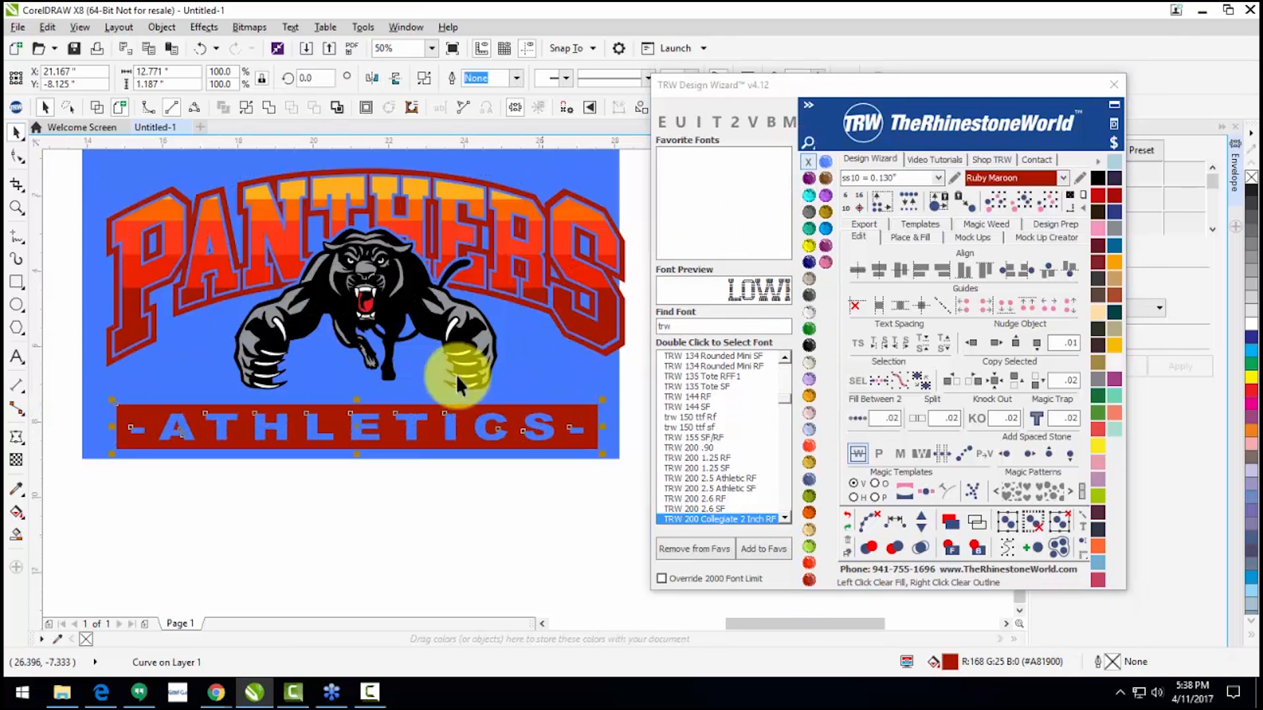
Step: Undo the banner's coloring and the knockout to restore the separate text and rectangle
click(20, 155)
key(ctrl+z)
key(ctrl+z)
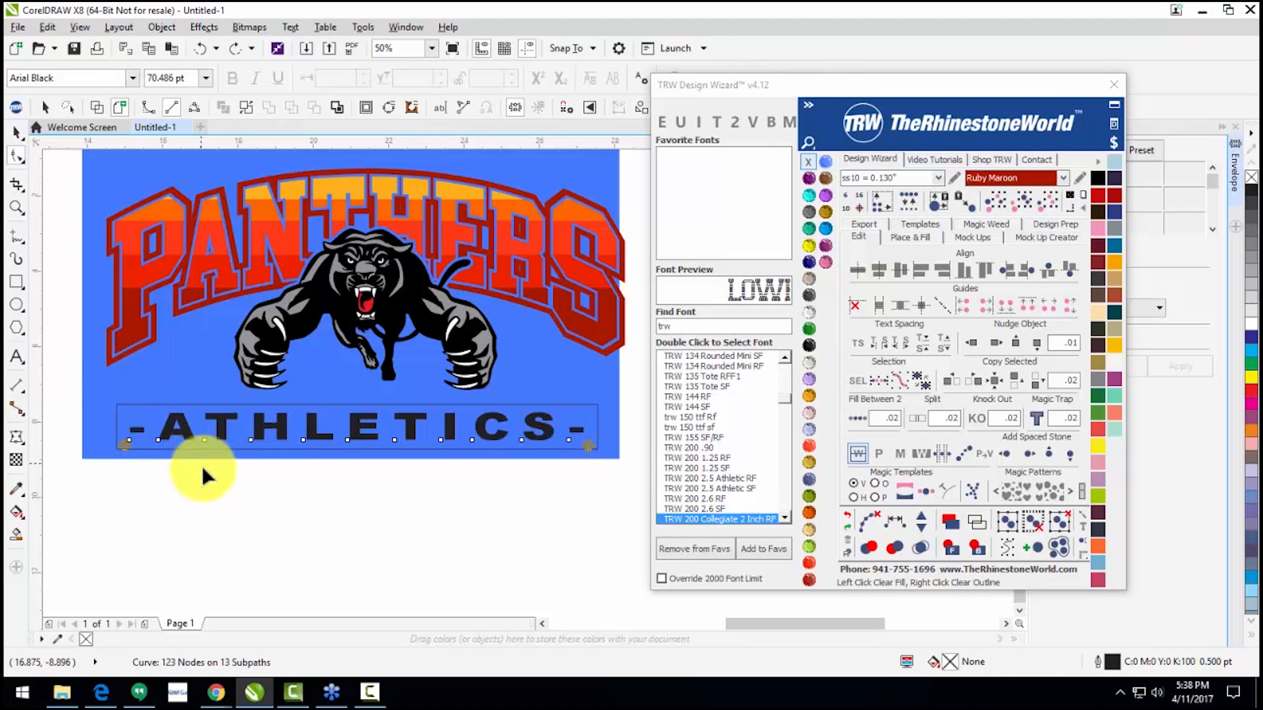
Step: Round all corners of the rectangle around -ATHLETICS- to a radius of about 0.198 inches
click(123, 412)
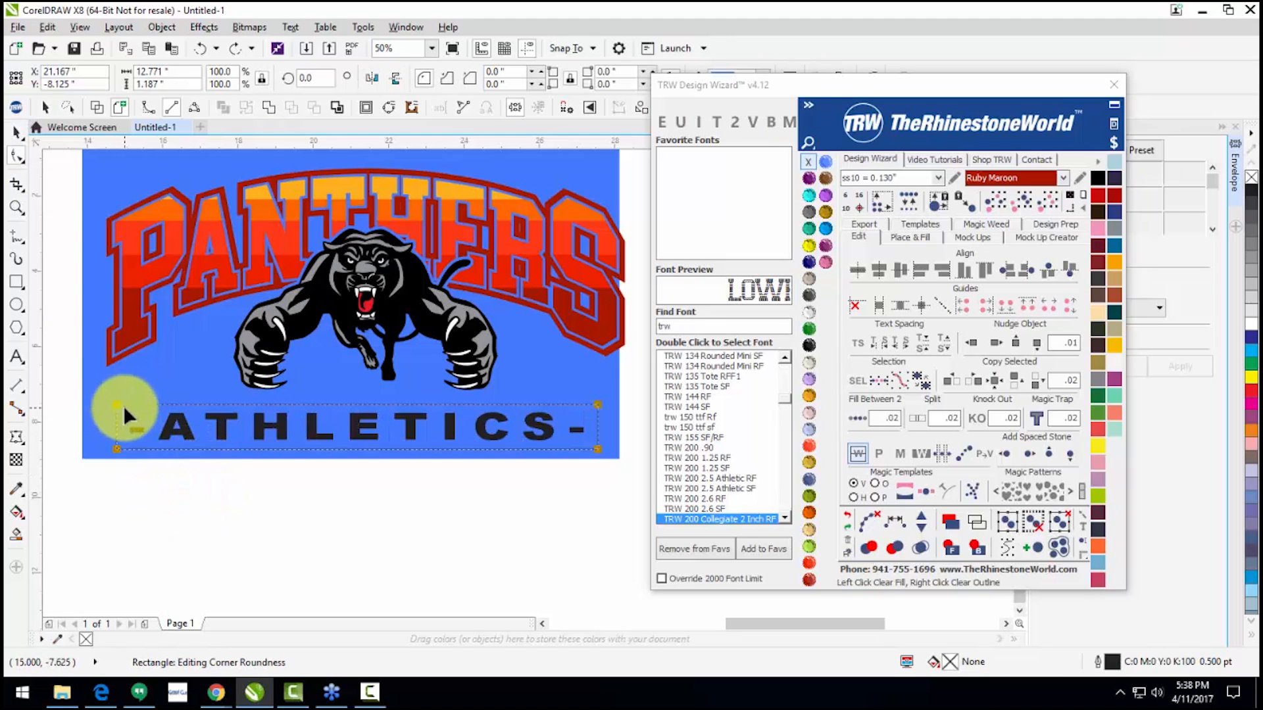
click(16, 131)
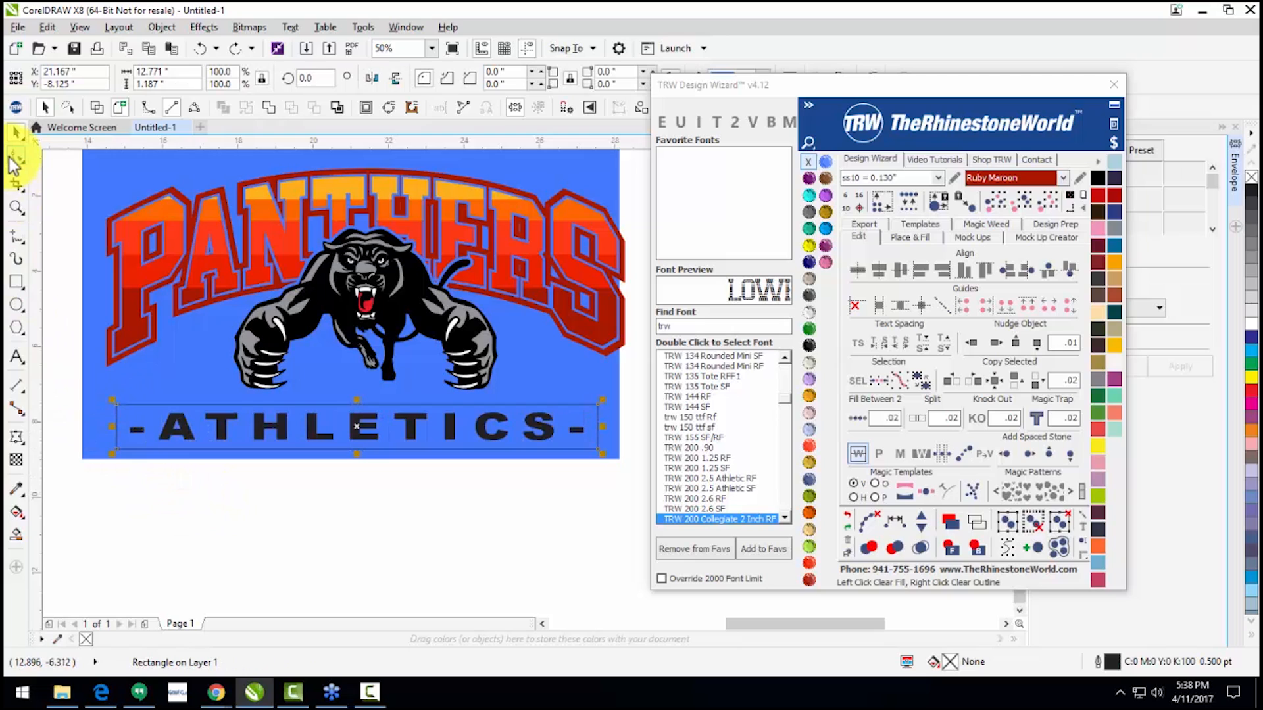
click(15, 161)
click(49, 161)
scroll(88, 431, up, 2)
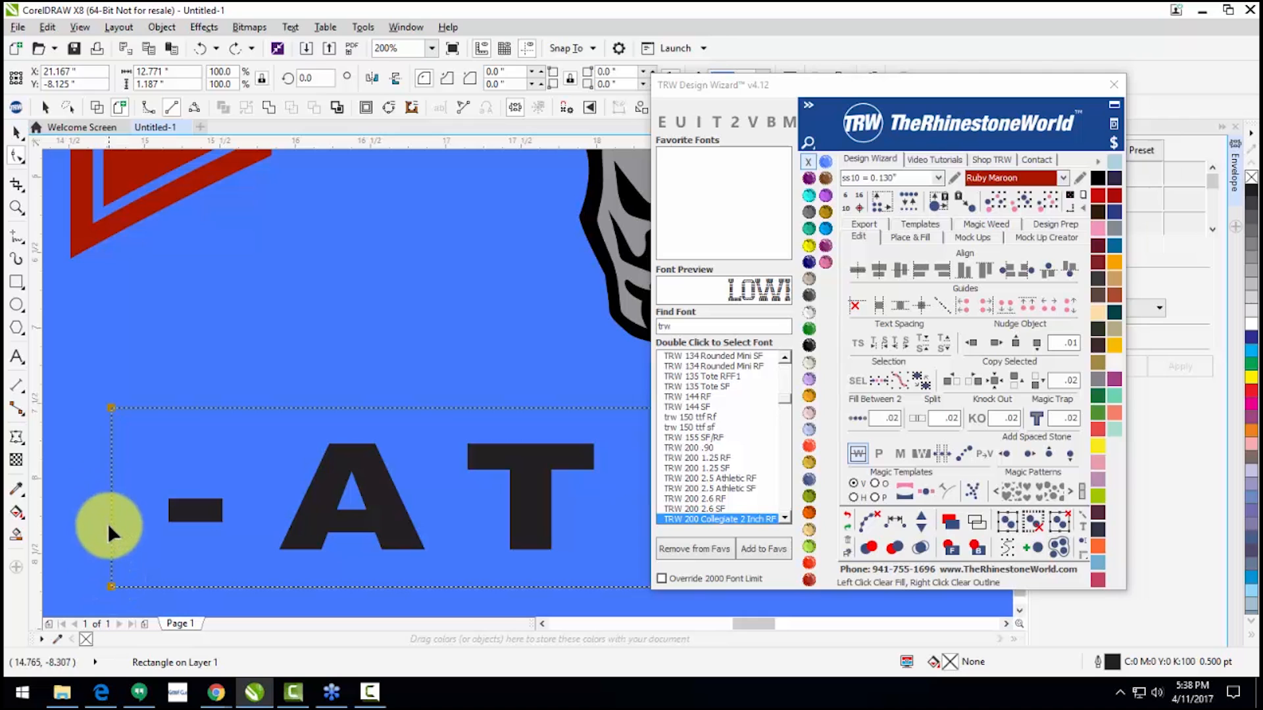
drag(111, 407, 140, 408)
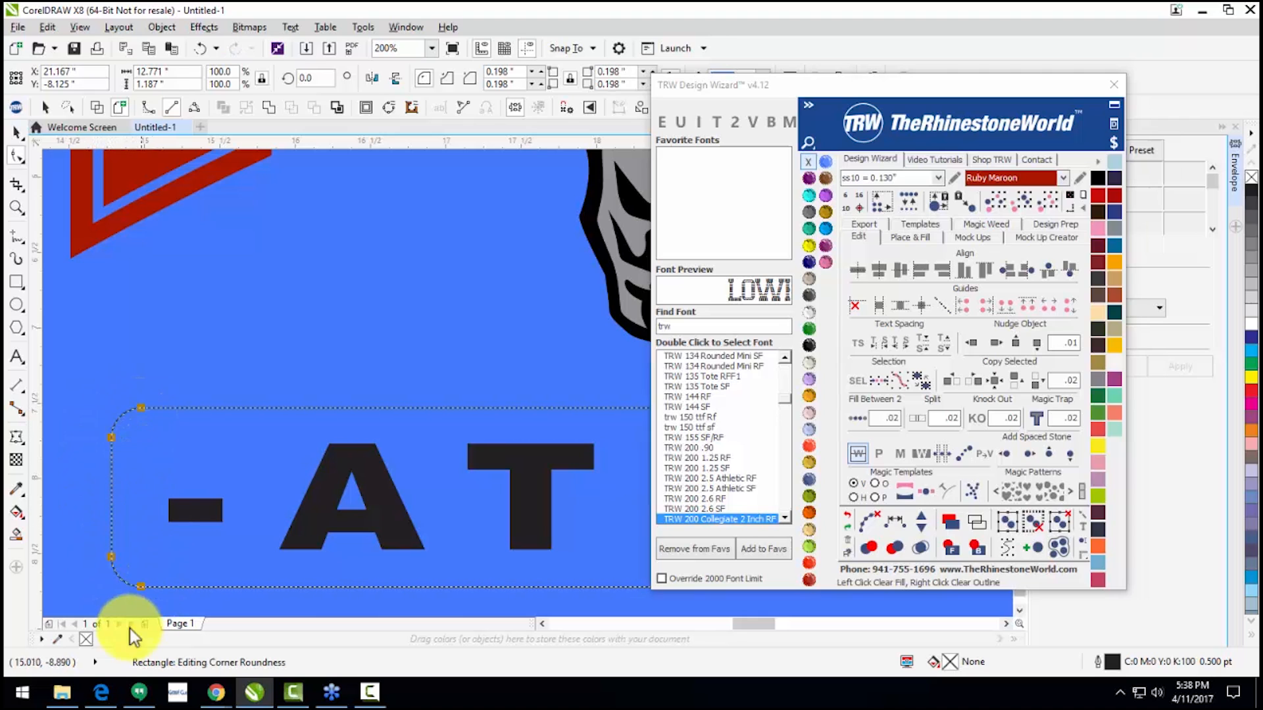
Step: Select the rounded rectangle together with the -ATHLETICS- text and cut the letters out of the rectangle
scroll(110, 520, down, 2)
scroll(556, 512, down, 1)
scroll(555, 511, up, 1)
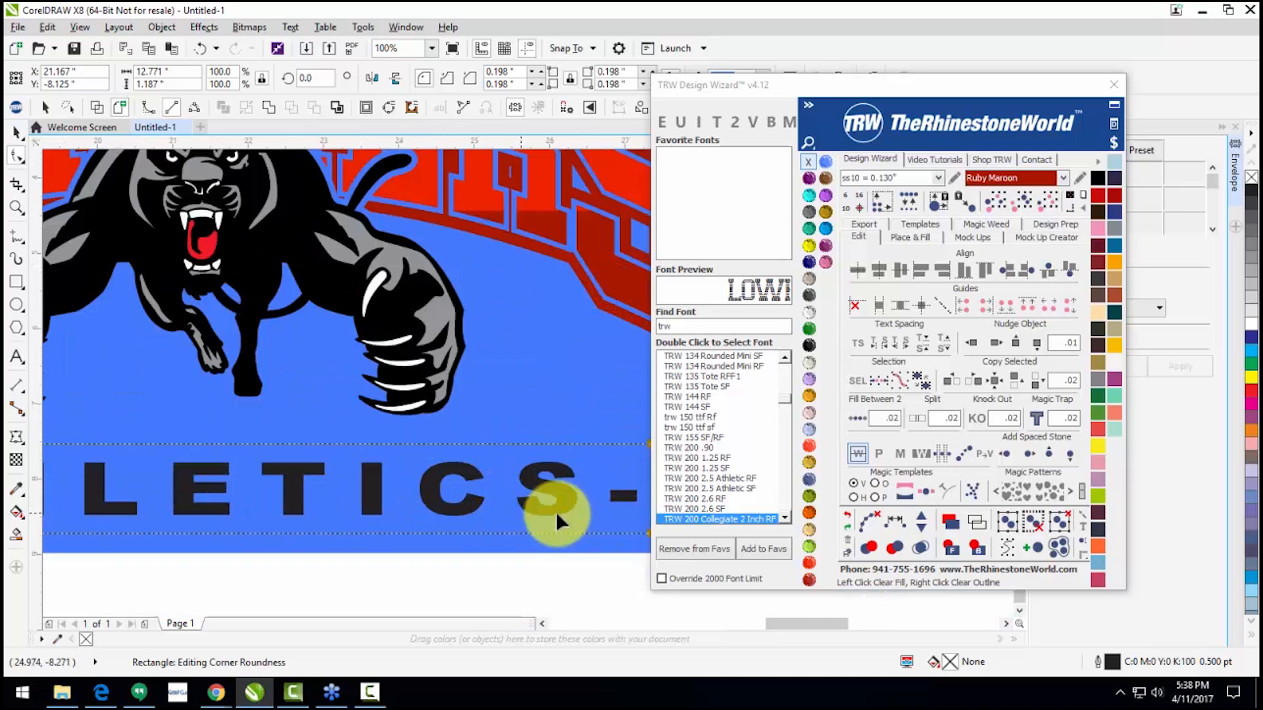
scroll(518, 476, down, 1)
scroll(583, 473, up, 1)
key(space)
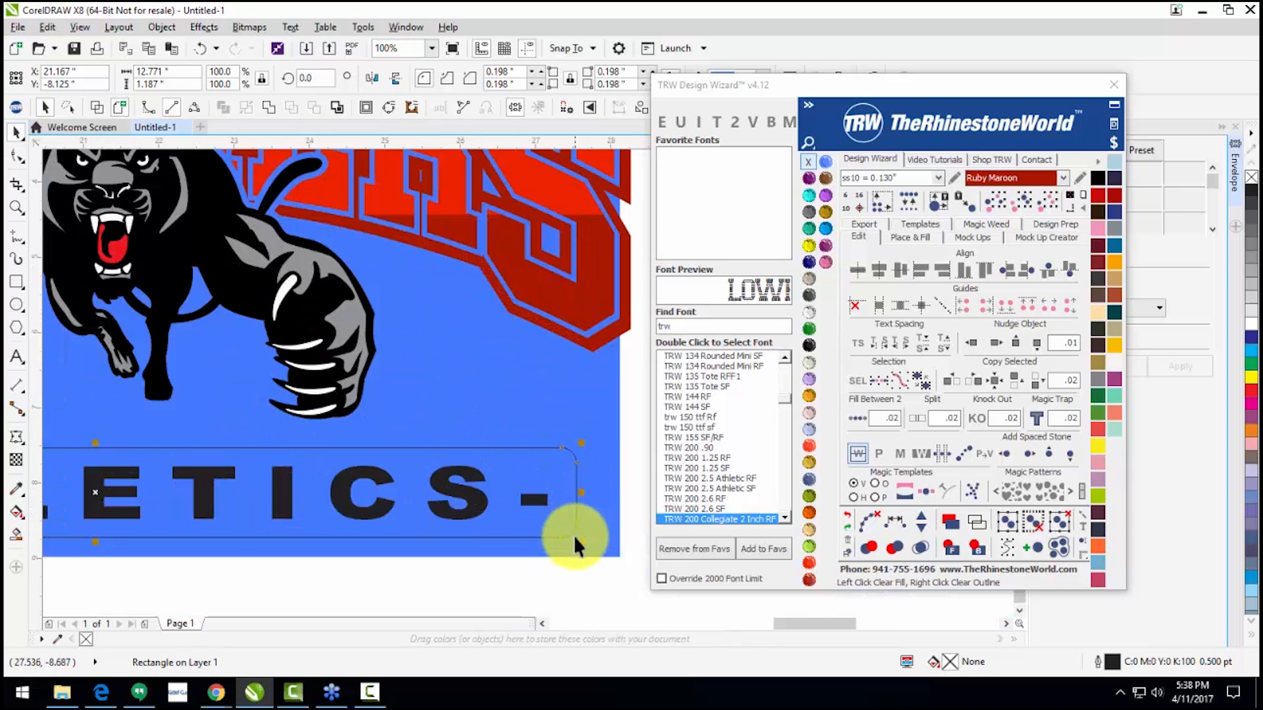
scroll(588, 505, down, 1)
drag(587, 539, 334, 452)
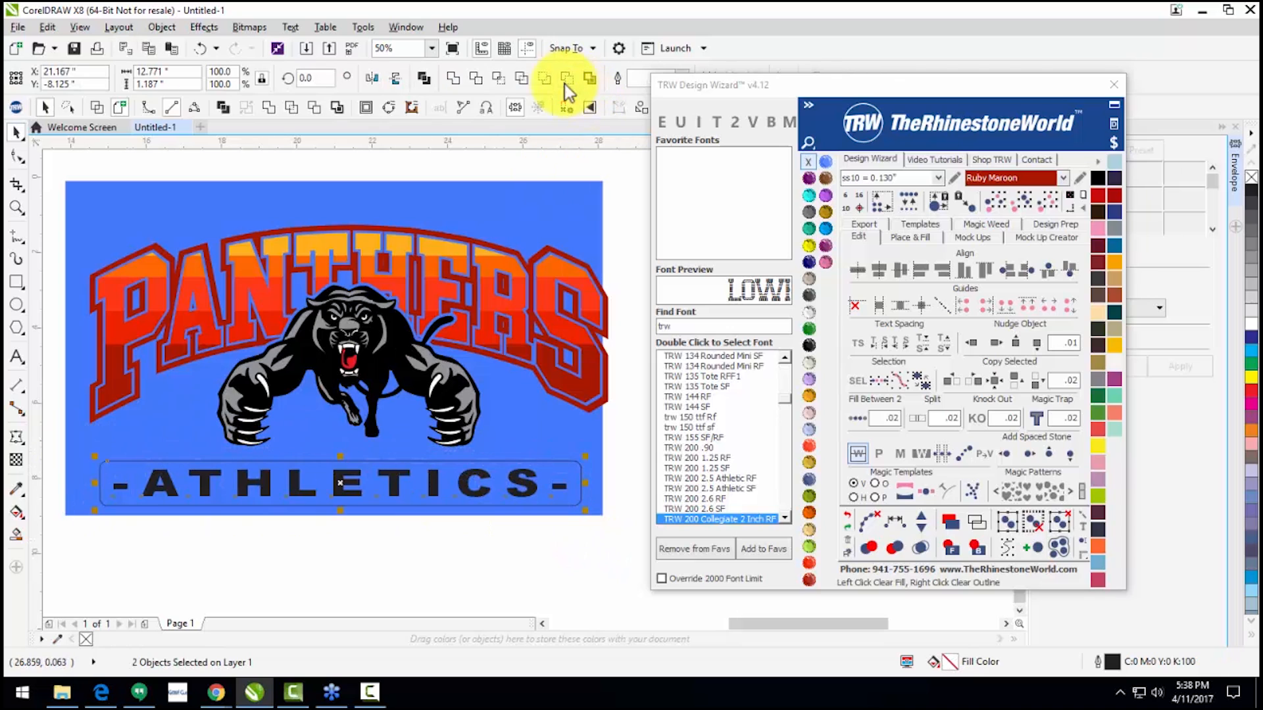
click(546, 77)
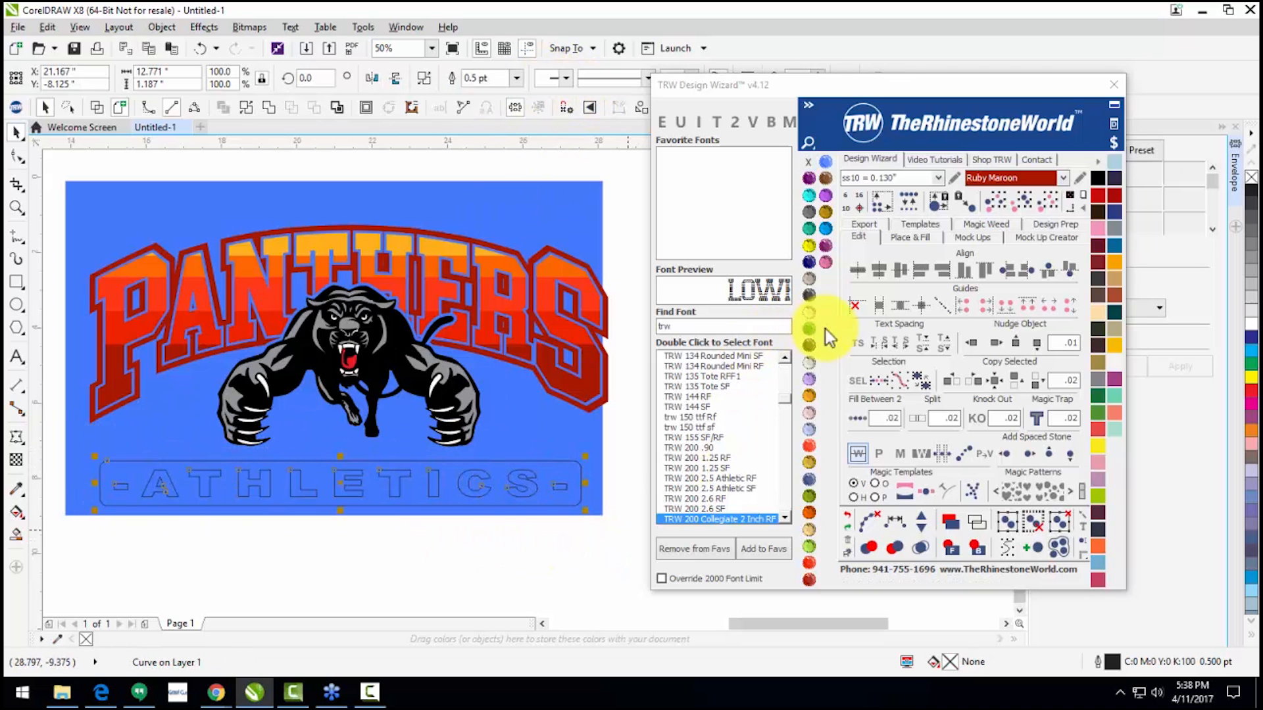
Step: Fill the rounded ATHLETICS banner with Ruby Maroon and remove its outline
click(990, 178)
right_click(809, 160)
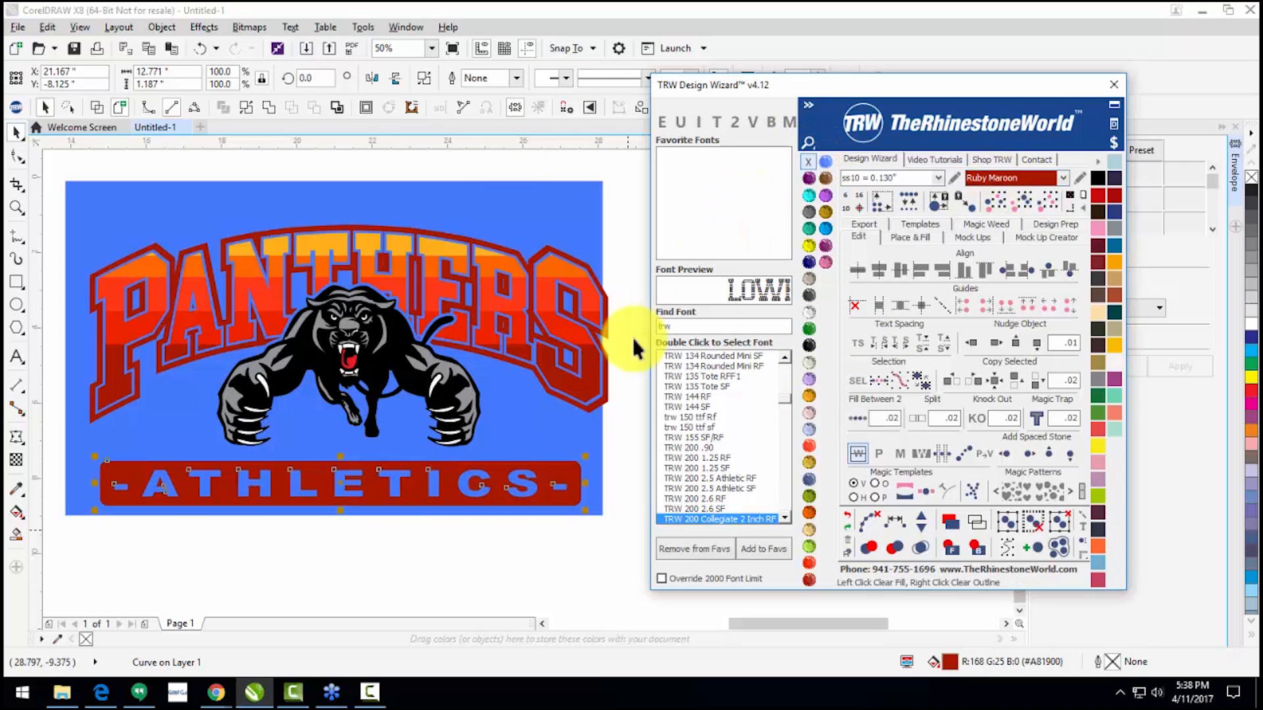
click(470, 565)
Step: Select the PANTHERS lettering group together with the ATHLETICS banner and align them on a common vertical center line
scroll(388, 437, down, 2)
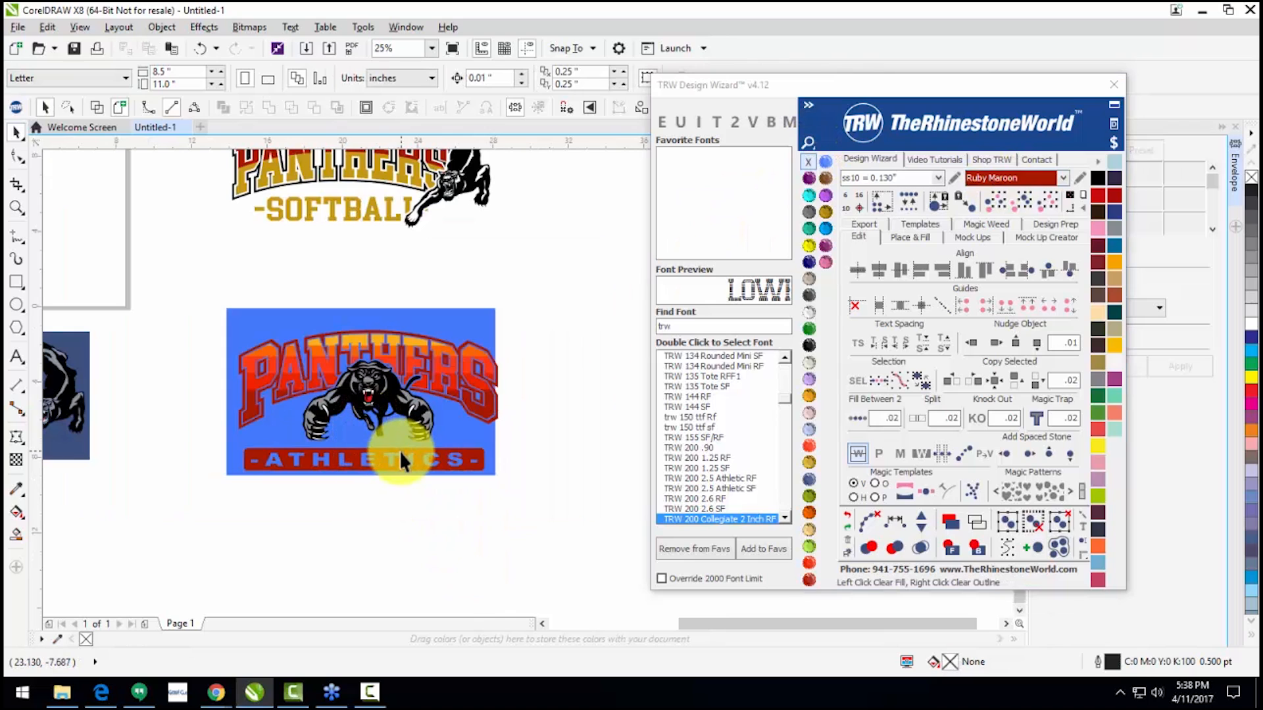
drag(161, 316, 563, 516)
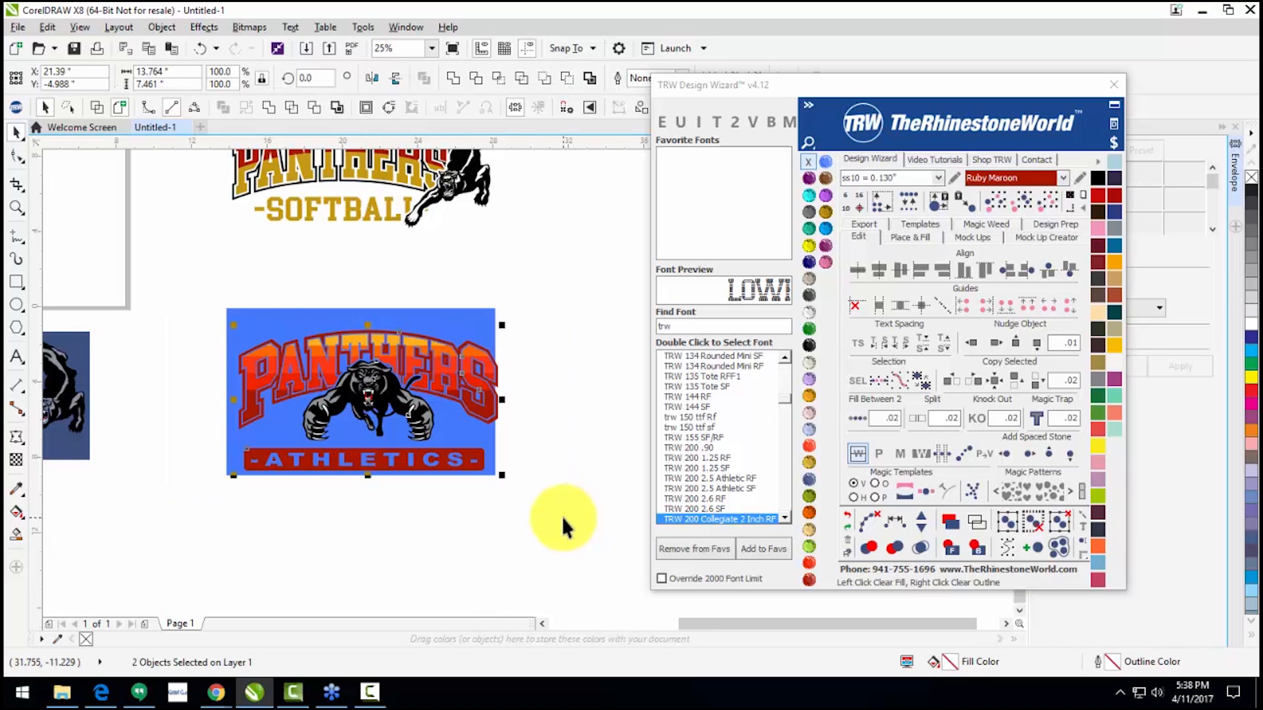
key(p)
drag(101, 203, 428, 466)
click(423, 369)
click(419, 487)
scroll(366, 461, up, 1)
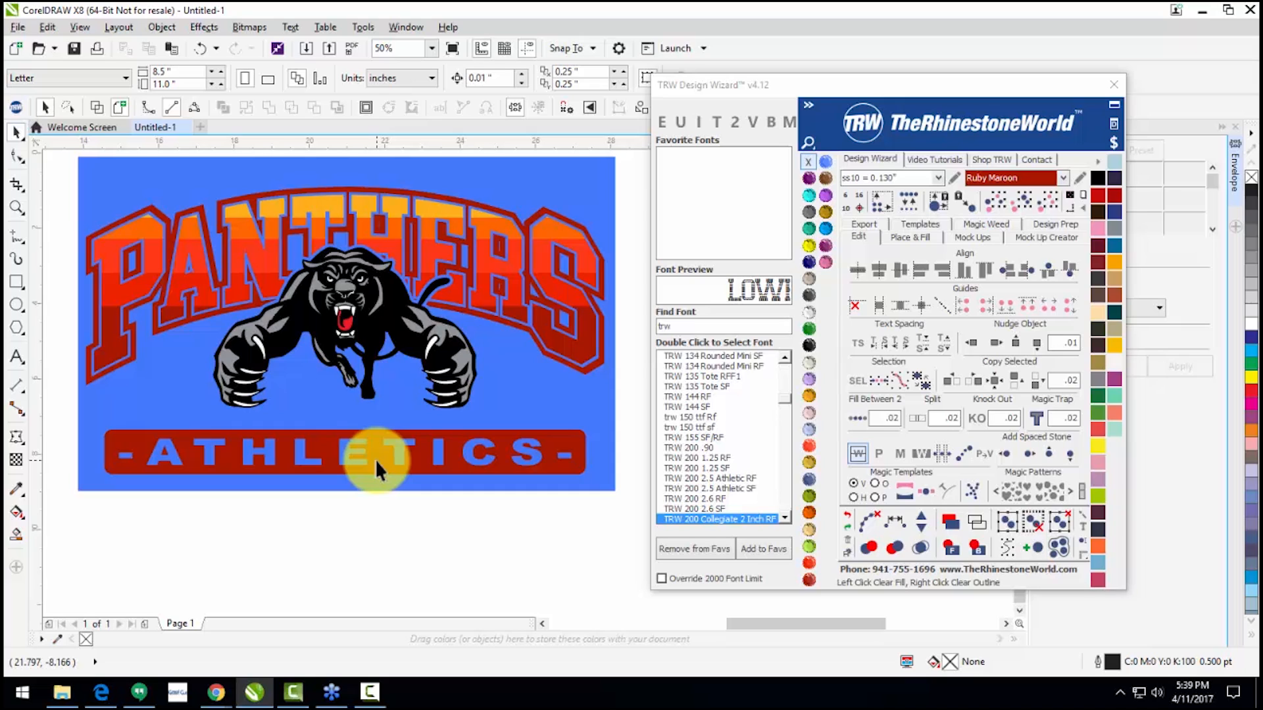
Step: Ungroup the PANTHERS lettering and panther artwork and fill the maroon lettering outline with Jet Black
click(323, 305)
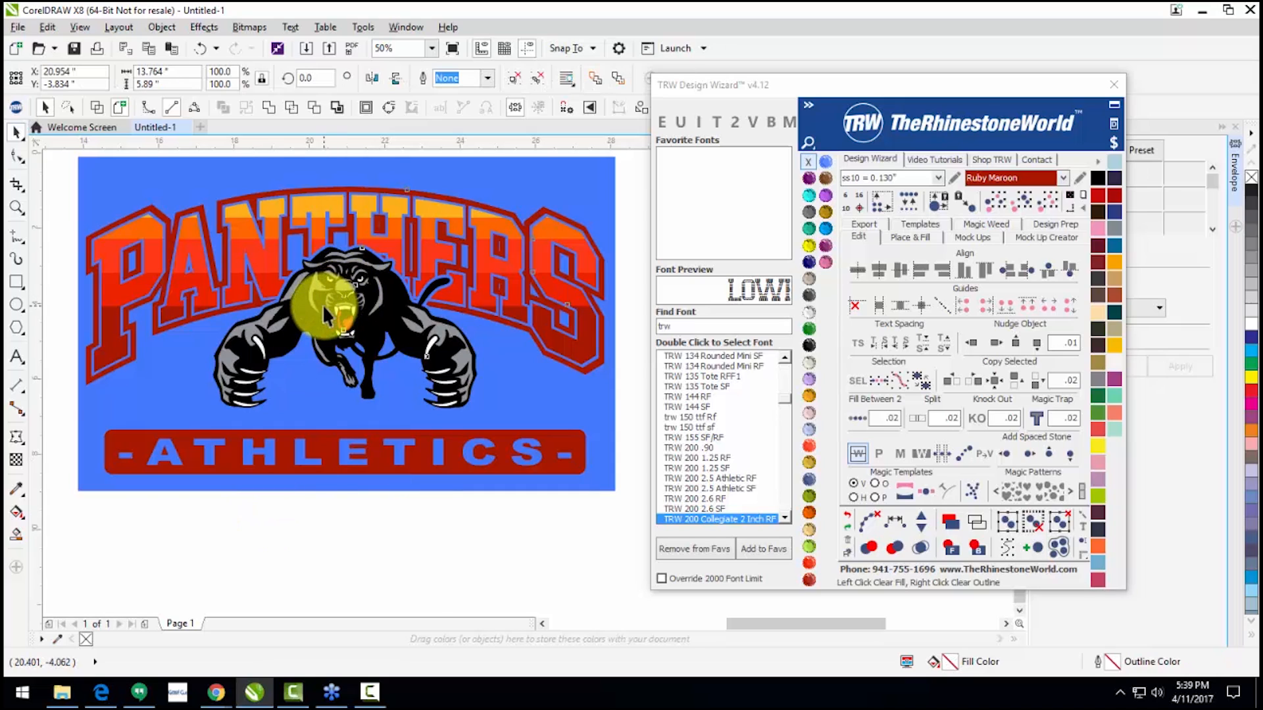
click(513, 109)
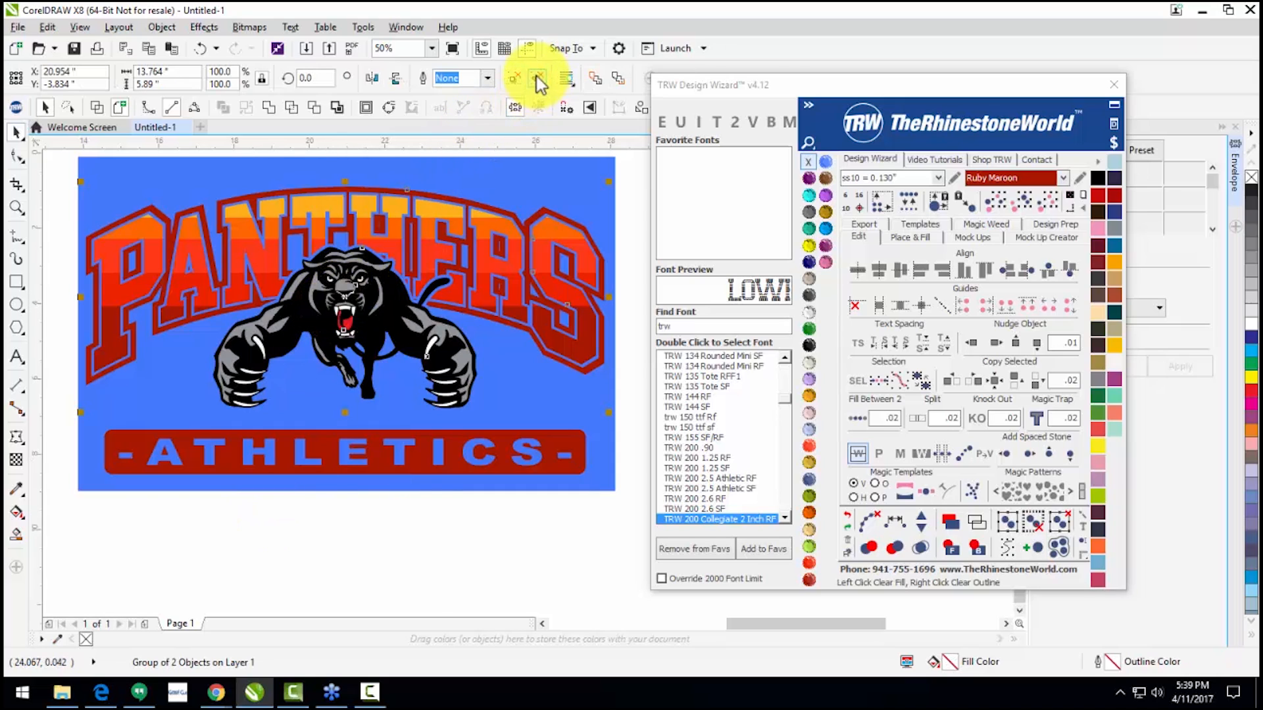
click(390, 496)
scroll(439, 297, up, 2)
click(468, 320)
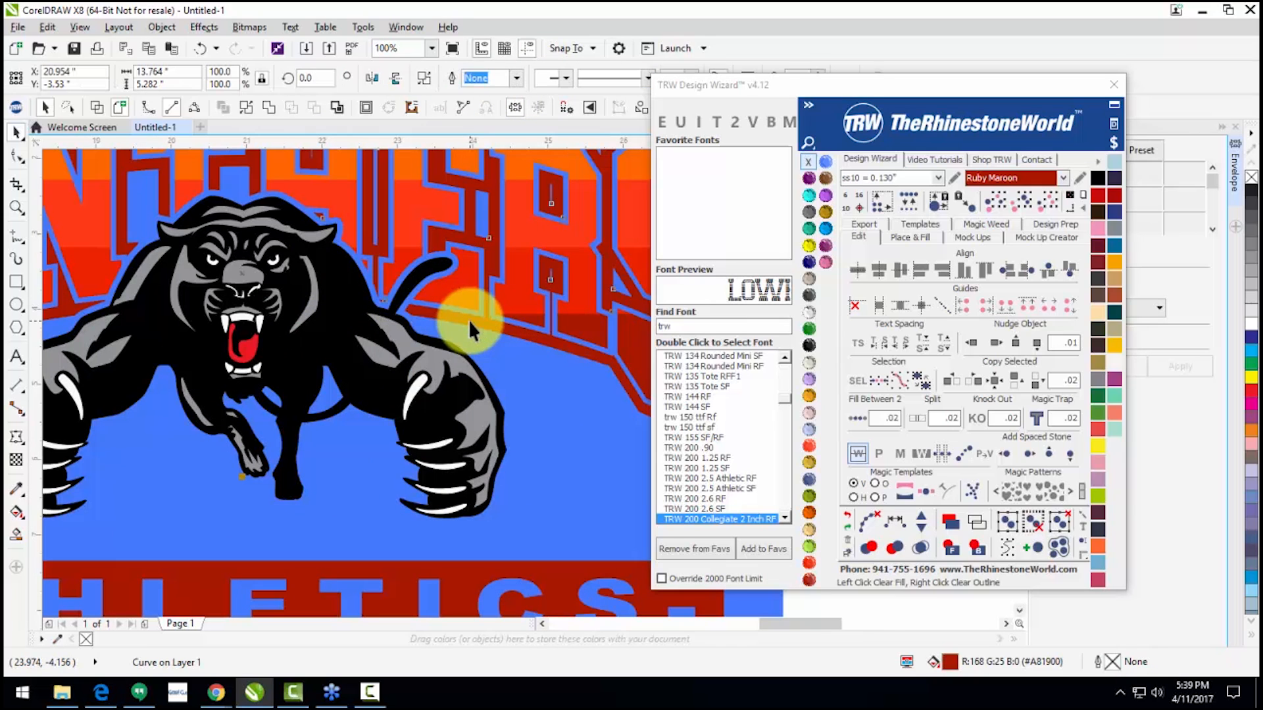
click(809, 349)
scroll(409, 326, down, 2)
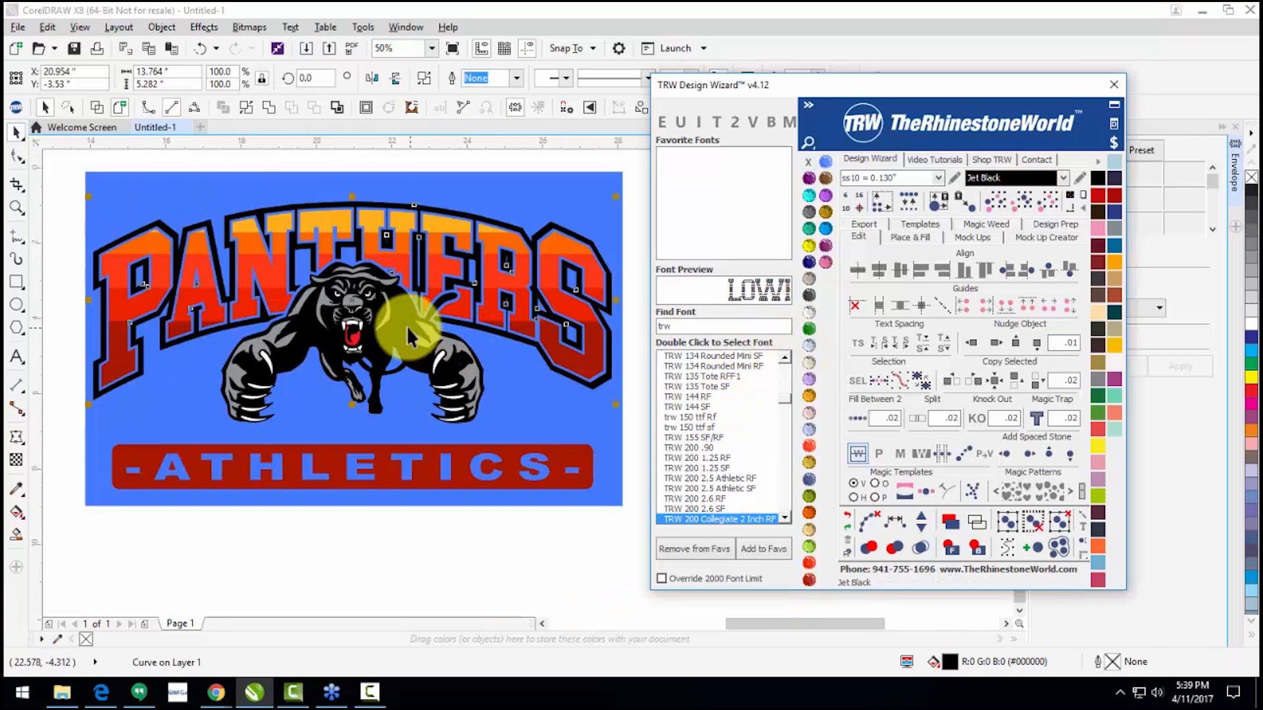
scroll(370, 306, up, 2)
scroll(370, 306, down, 2)
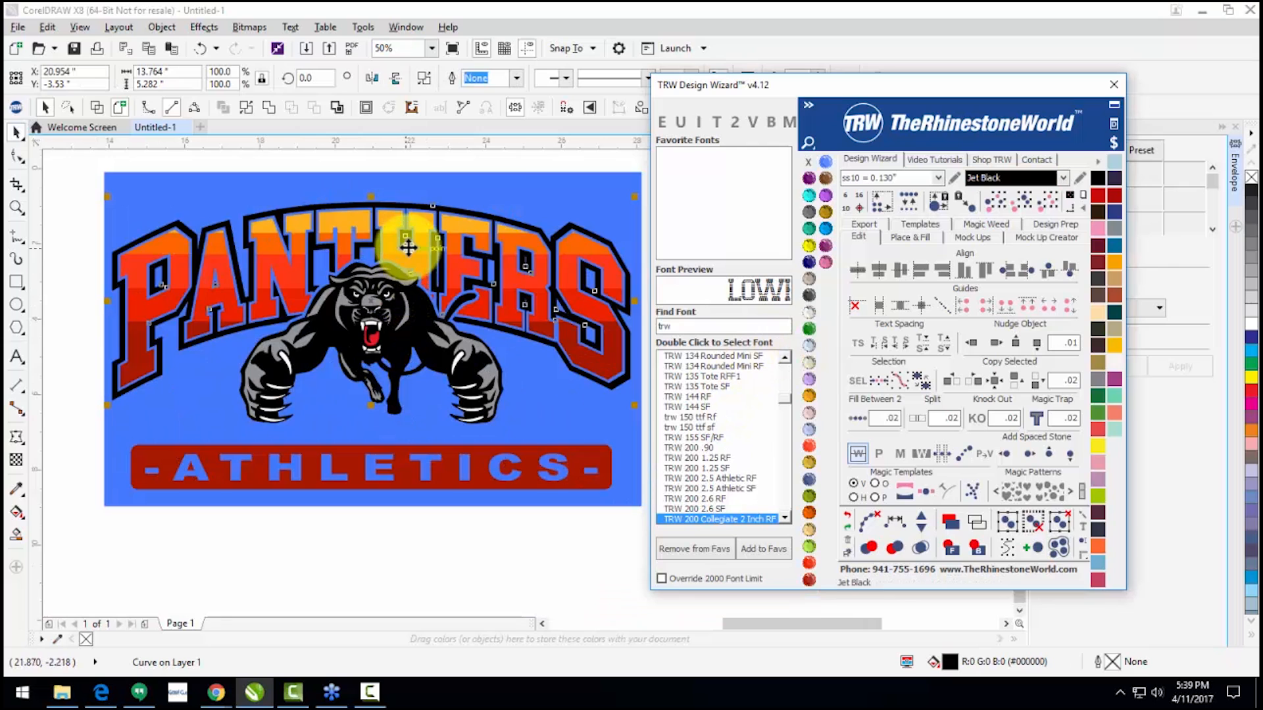
Step: Undo the accidental shift of the gray shading and cut it out of the black panther shape
scroll(445, 351, up, 2)
click(441, 345)
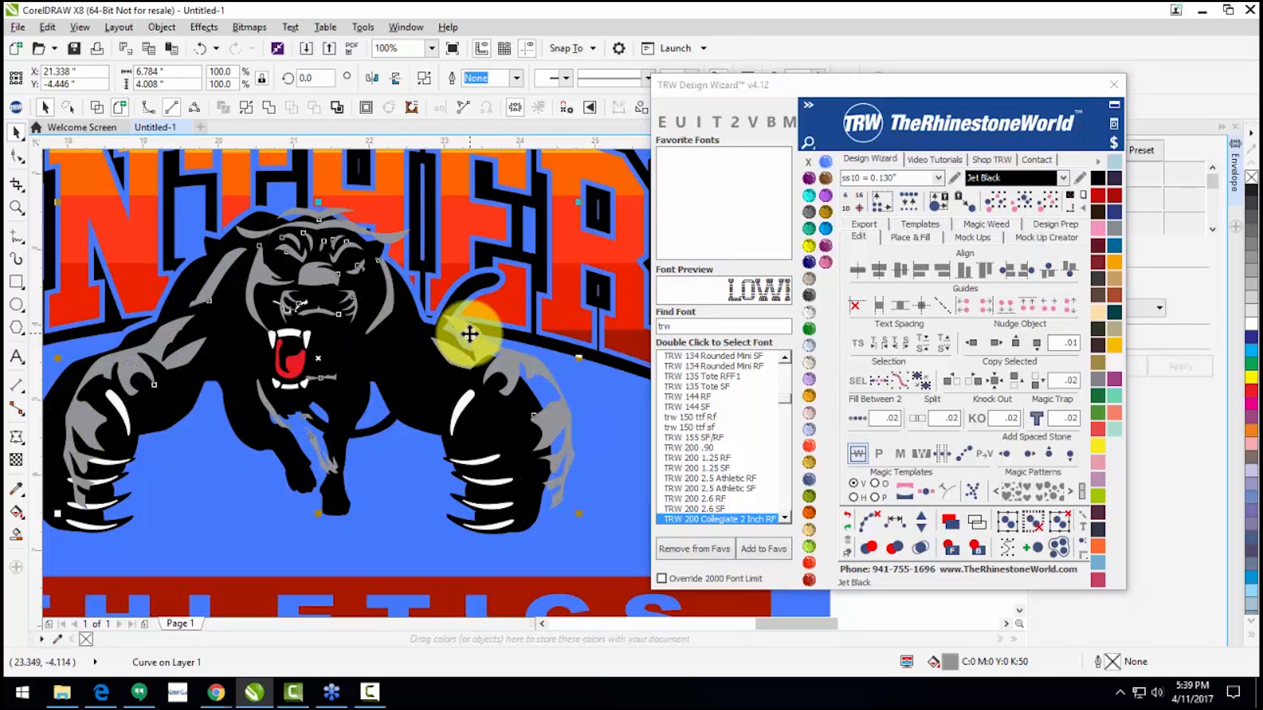
key(ctrl+z)
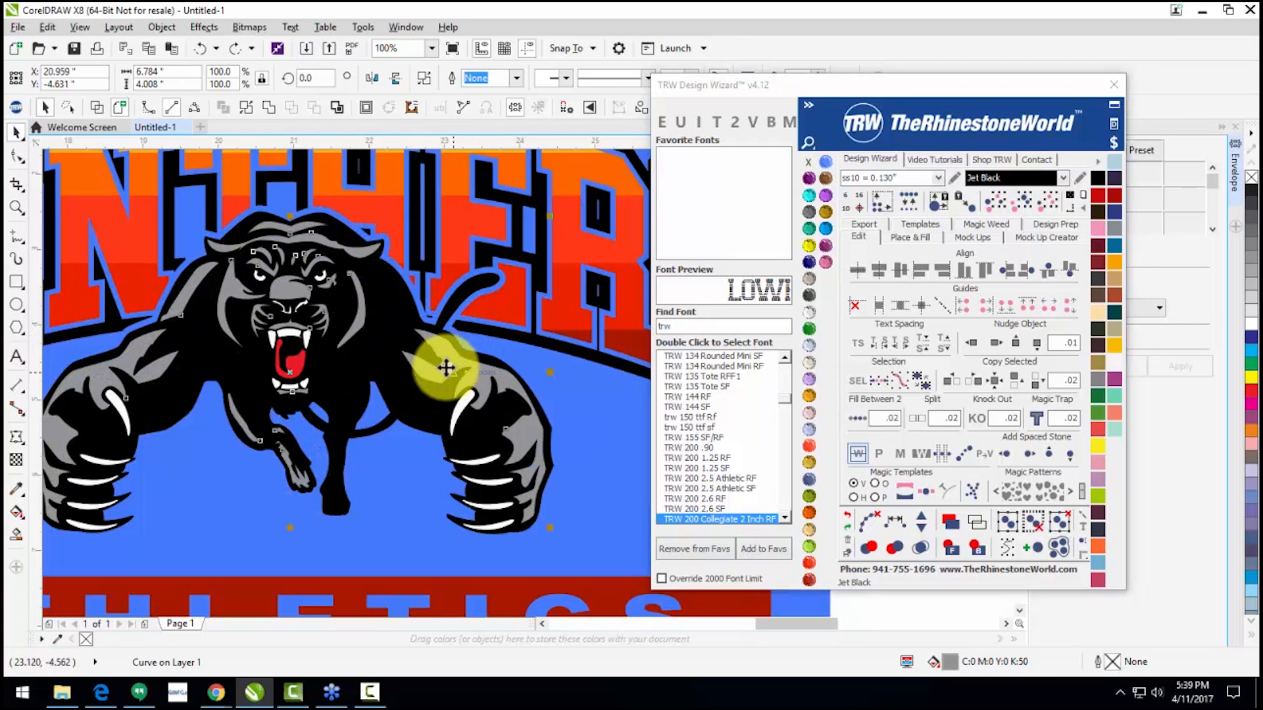
shift+click(383, 309)
click(564, 81)
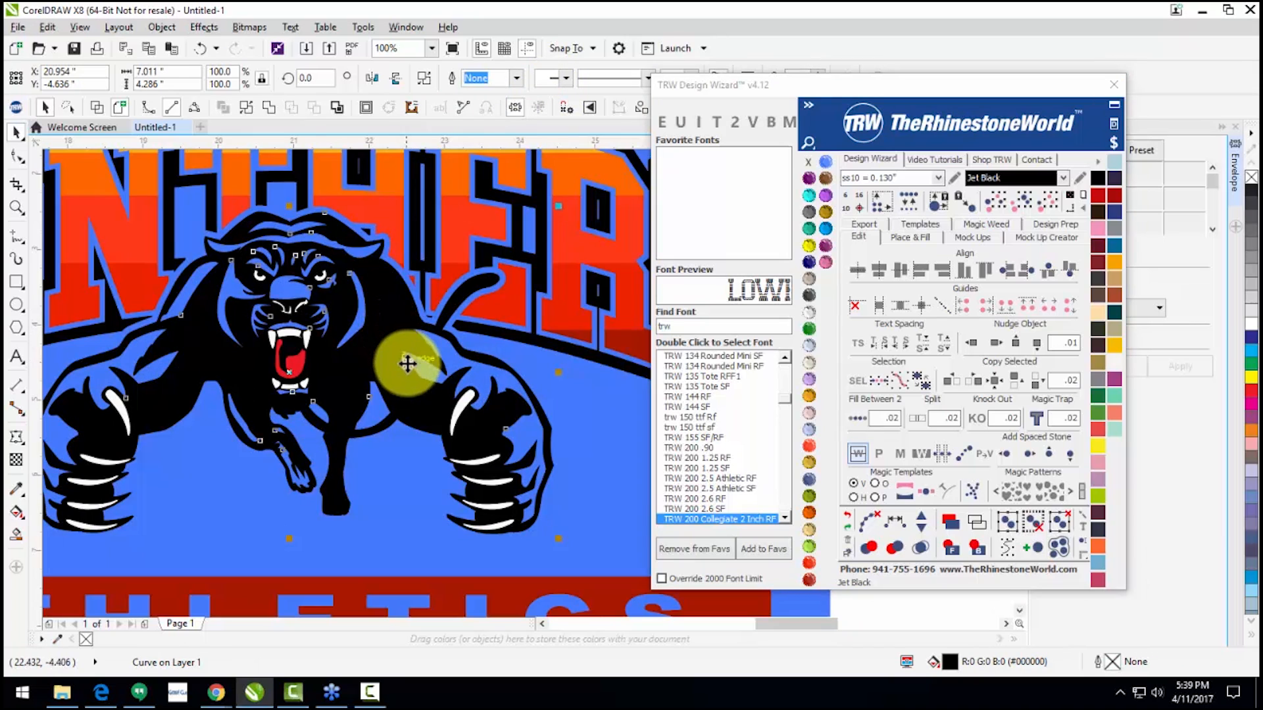
Step: Cut the white eyes, teeth and claw highlights out of the black panther shape
scroll(409, 363, down, 2)
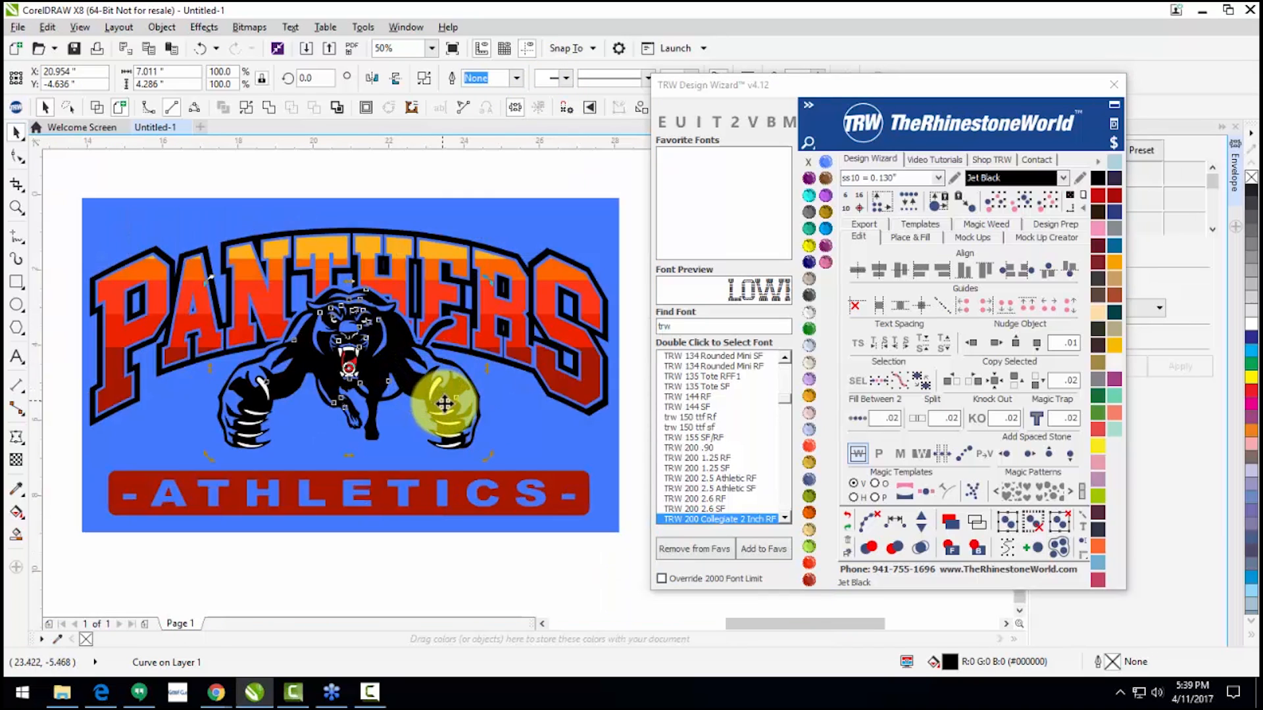
click(494, 541)
scroll(439, 369, up, 2)
click(428, 425)
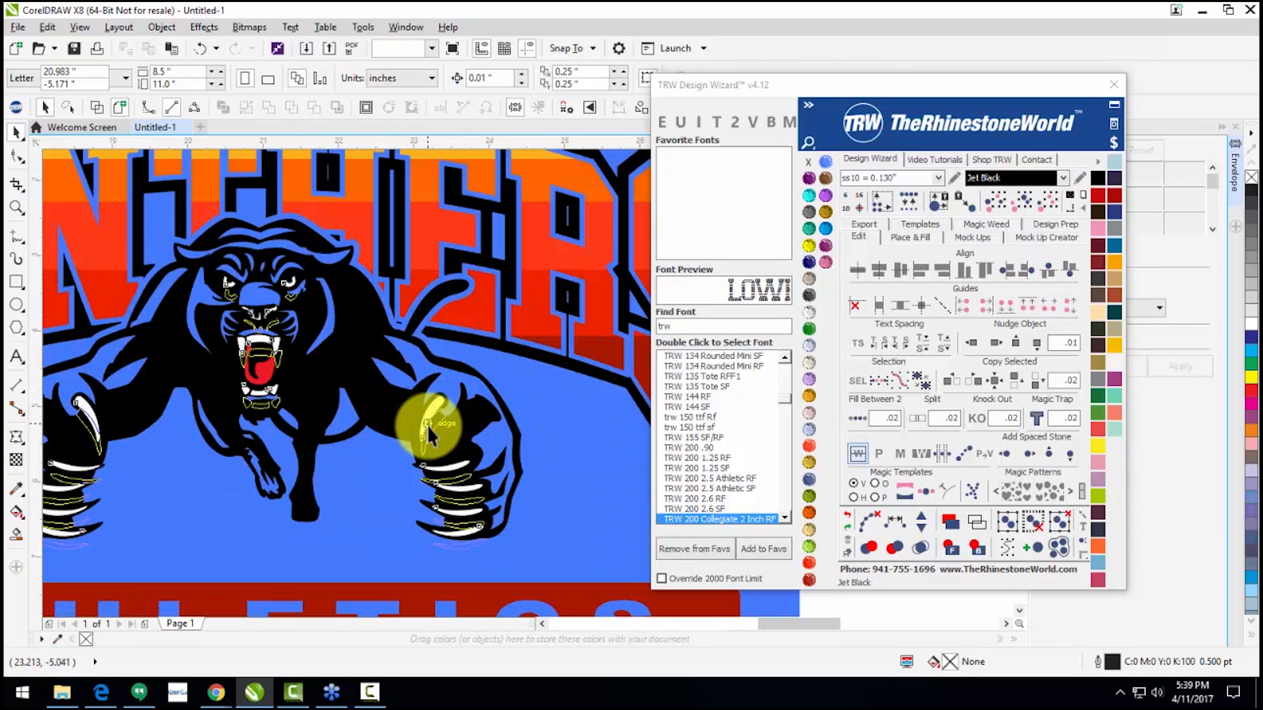
shift+click(484, 158)
click(562, 79)
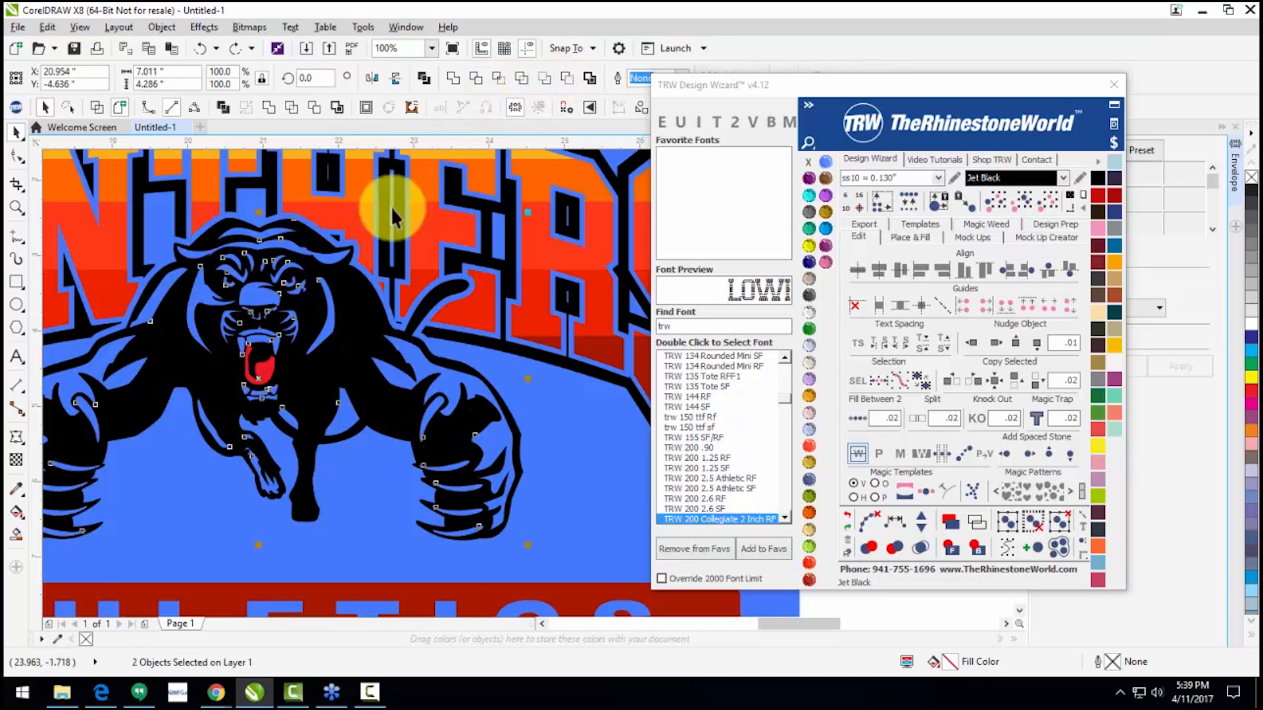
Step: Cut the red tongue out of the black panther shape and clear the selection
click(262, 371)
shift+click(318, 362)
click(550, 77)
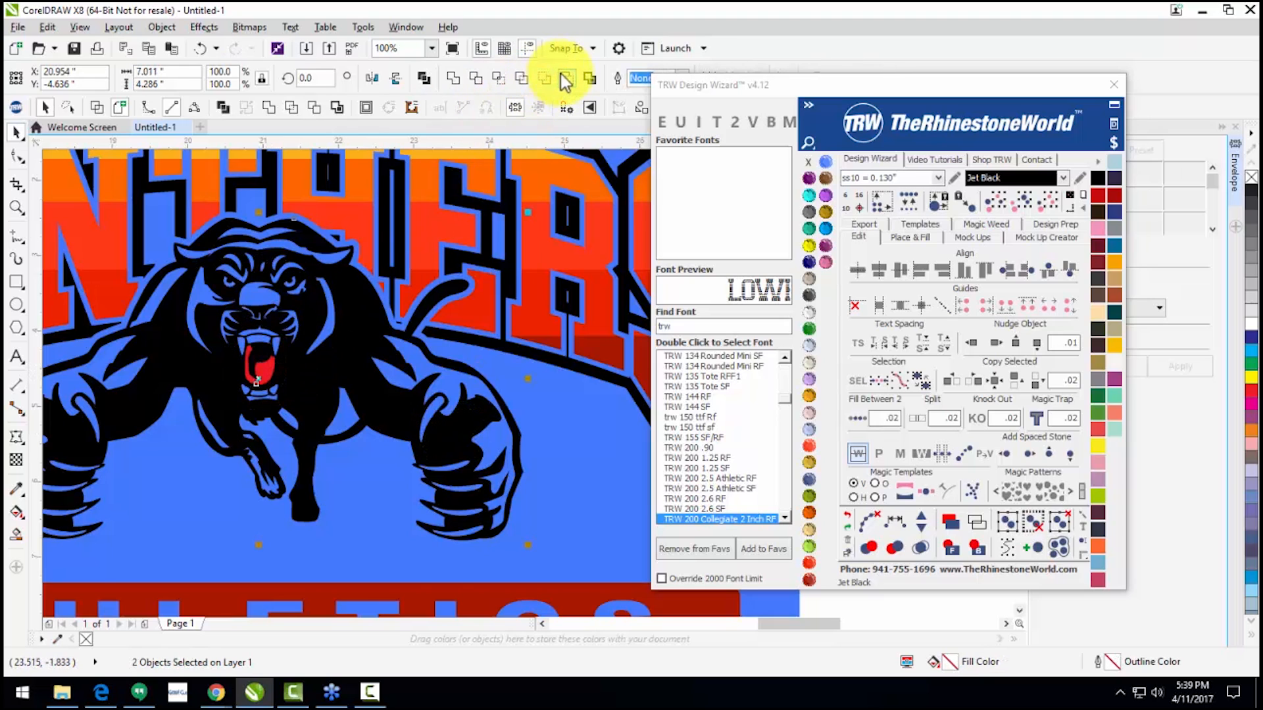
scroll(409, 364, down, 2)
key(Escape)
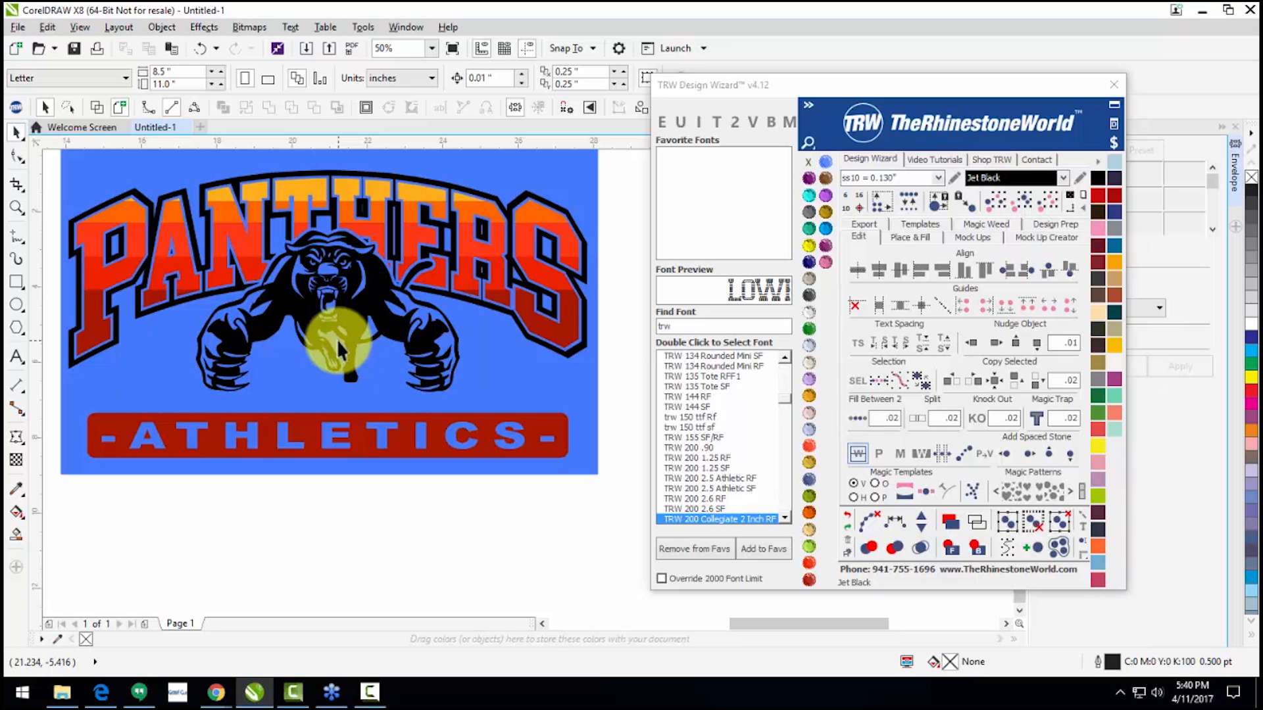
Step: Move the spare front-facing panther and the panther on the dark blue square above the PANTHERS SOFTBALL design
scroll(337, 340, down, 4)
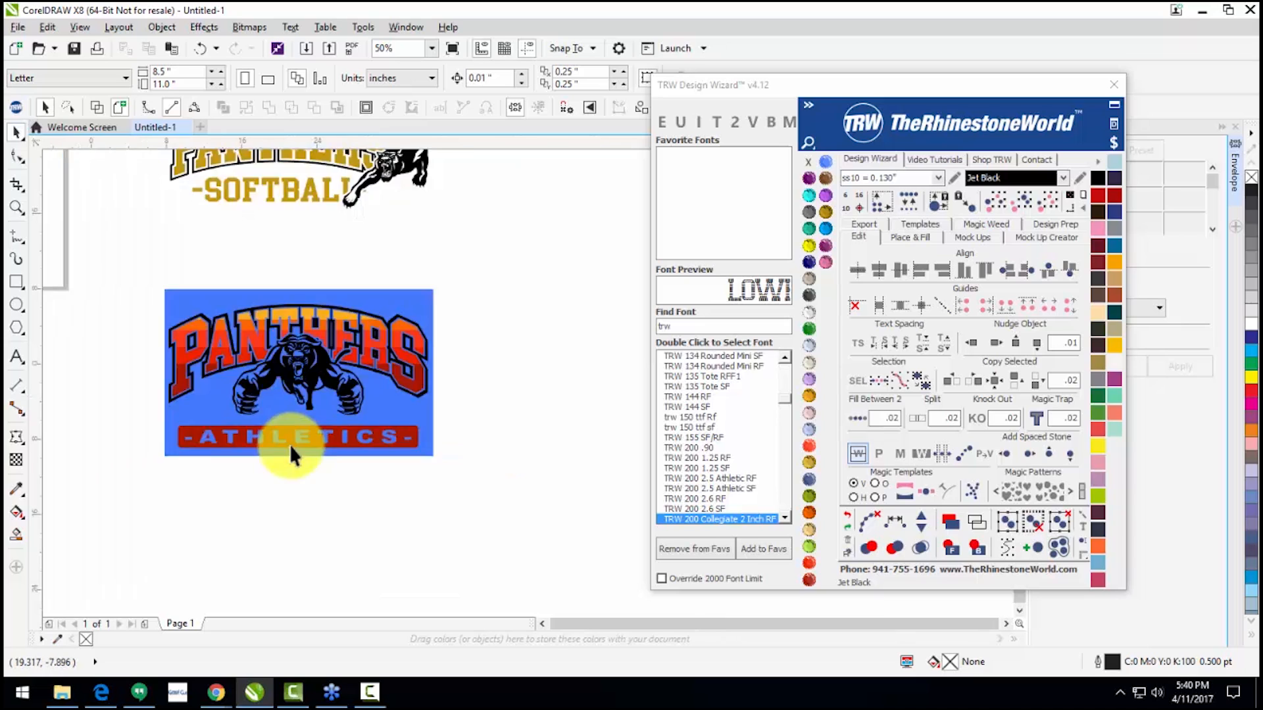
drag(180, 354, 369, 508)
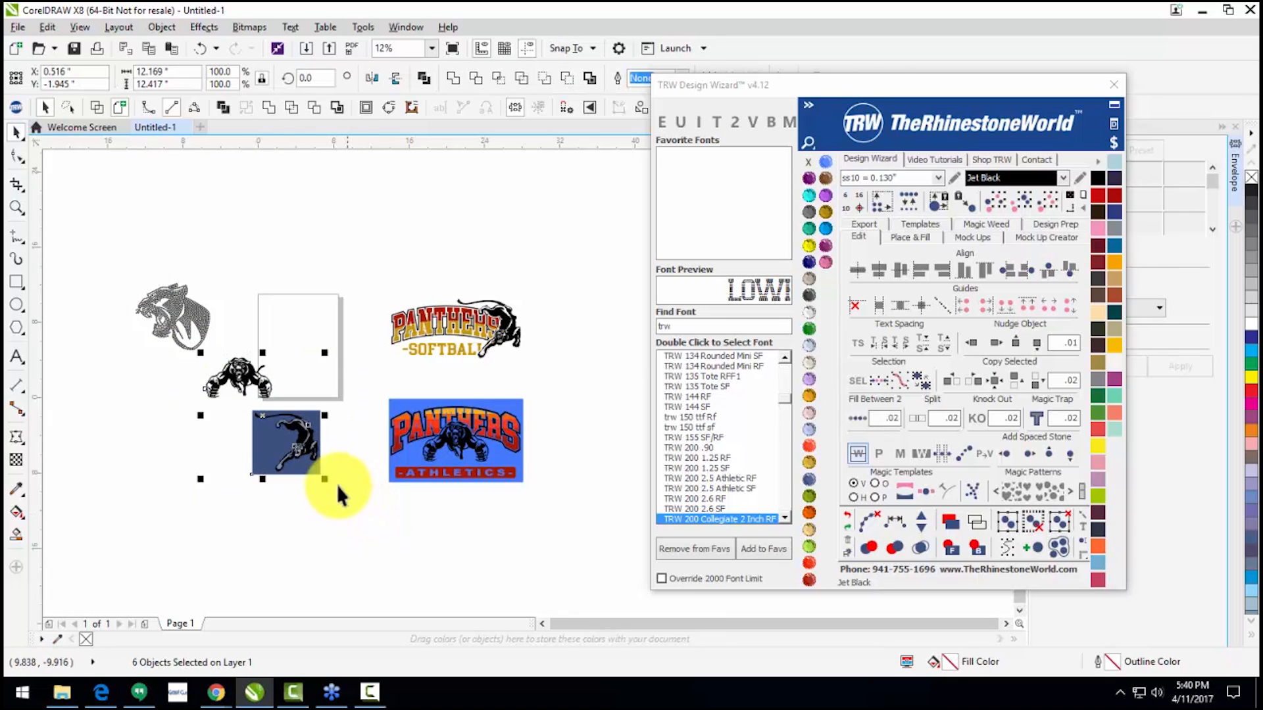
drag(291, 460, 486, 250)
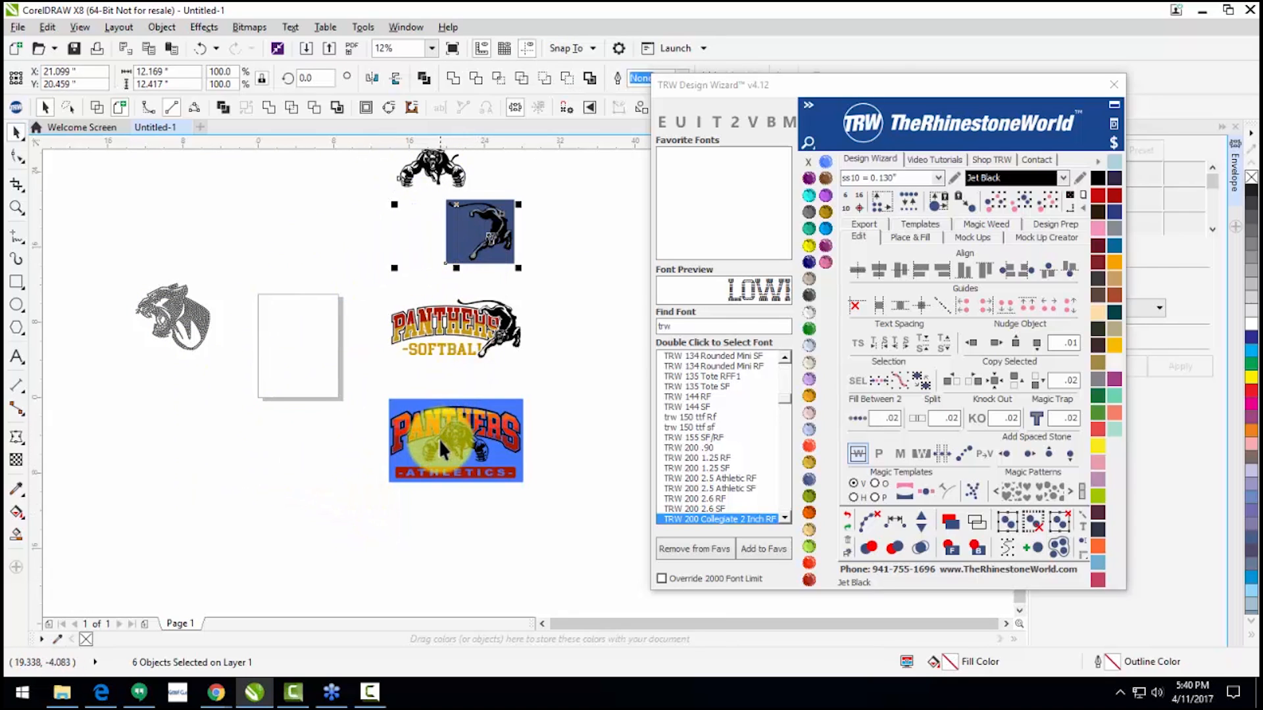
click(254, 399)
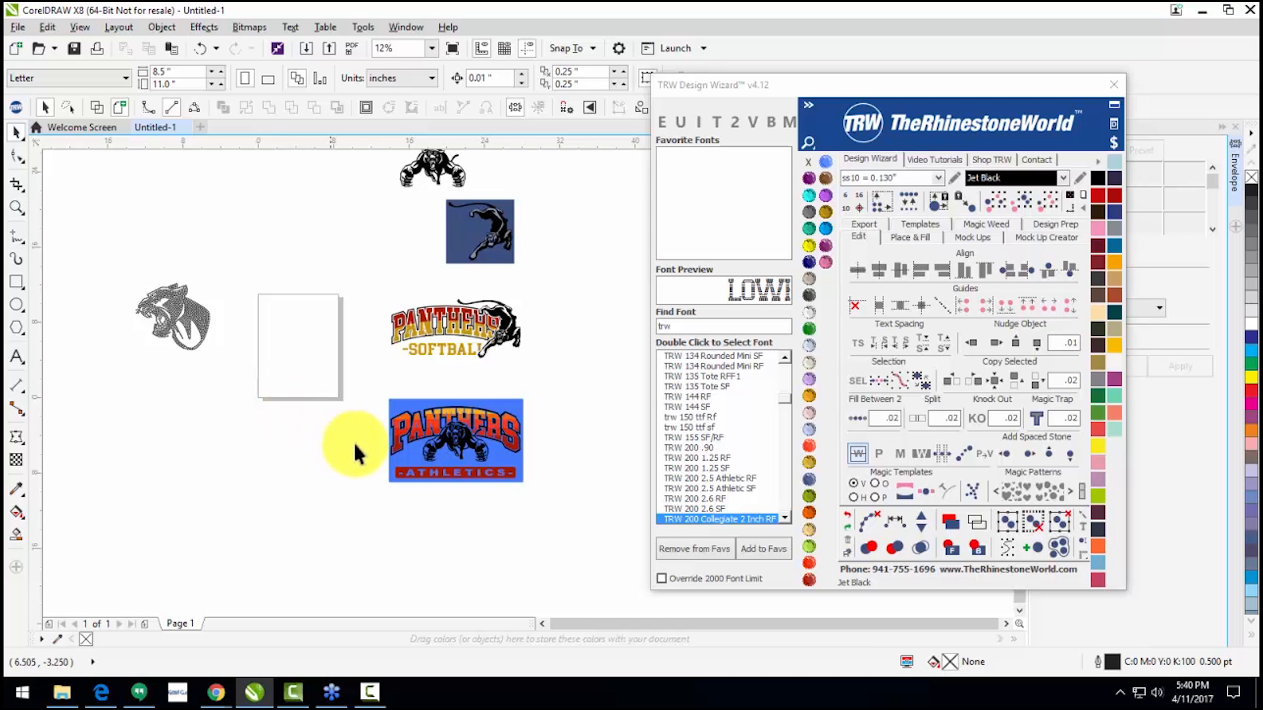
scroll(441, 430, up, 2)
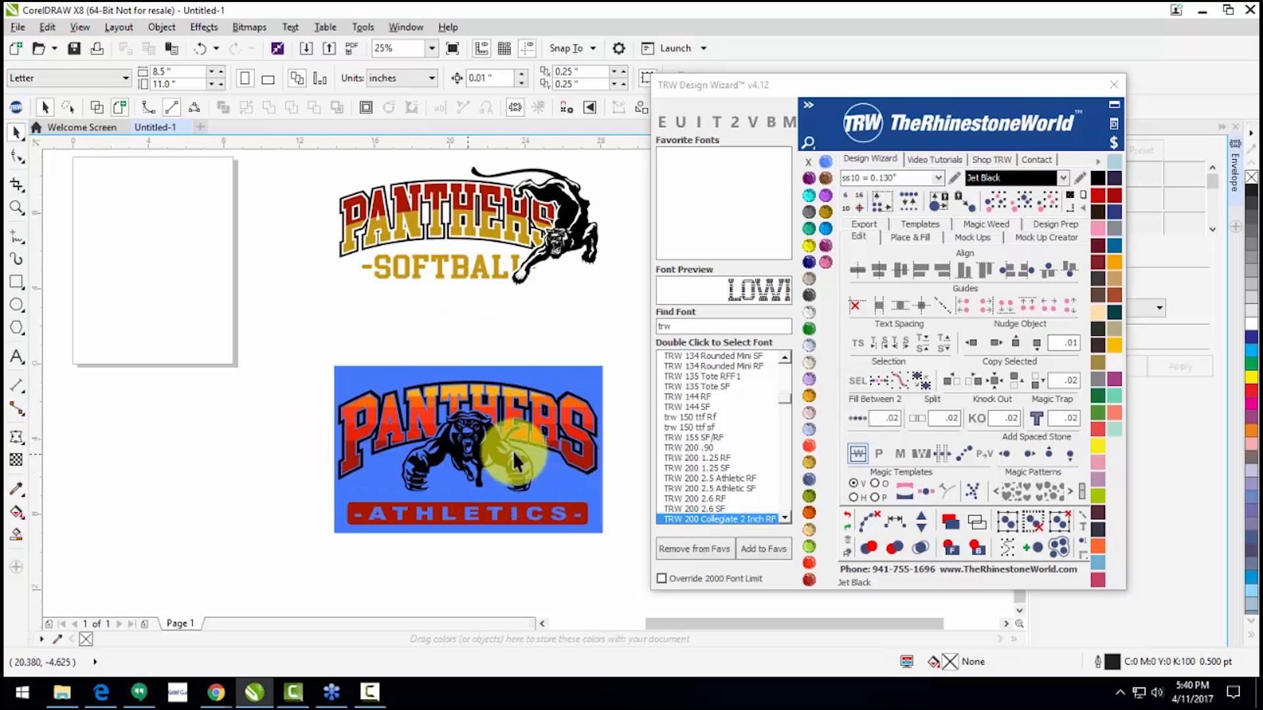
scroll(520, 427, down, 2)
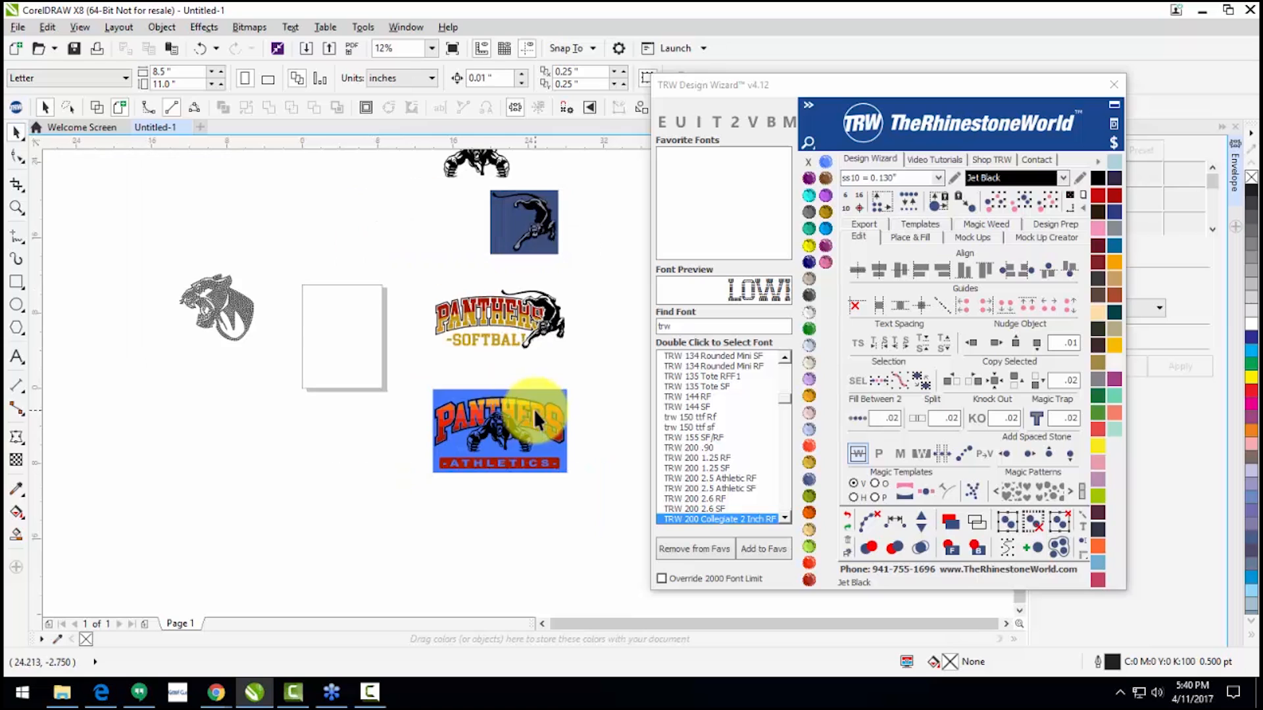
Step: Ungroup the rhinestone panther head into individual stones and clear the selection
scroll(178, 281, up, 2)
click(17, 362)
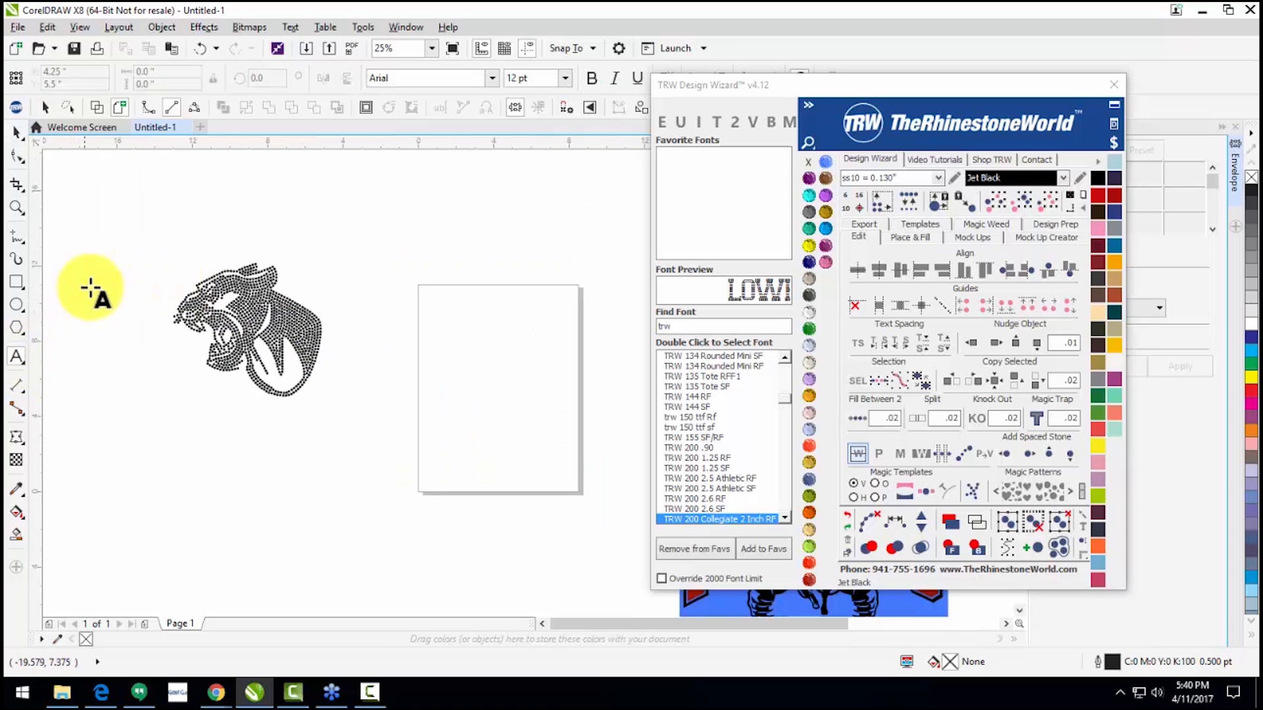
scroll(188, 299, up, 2)
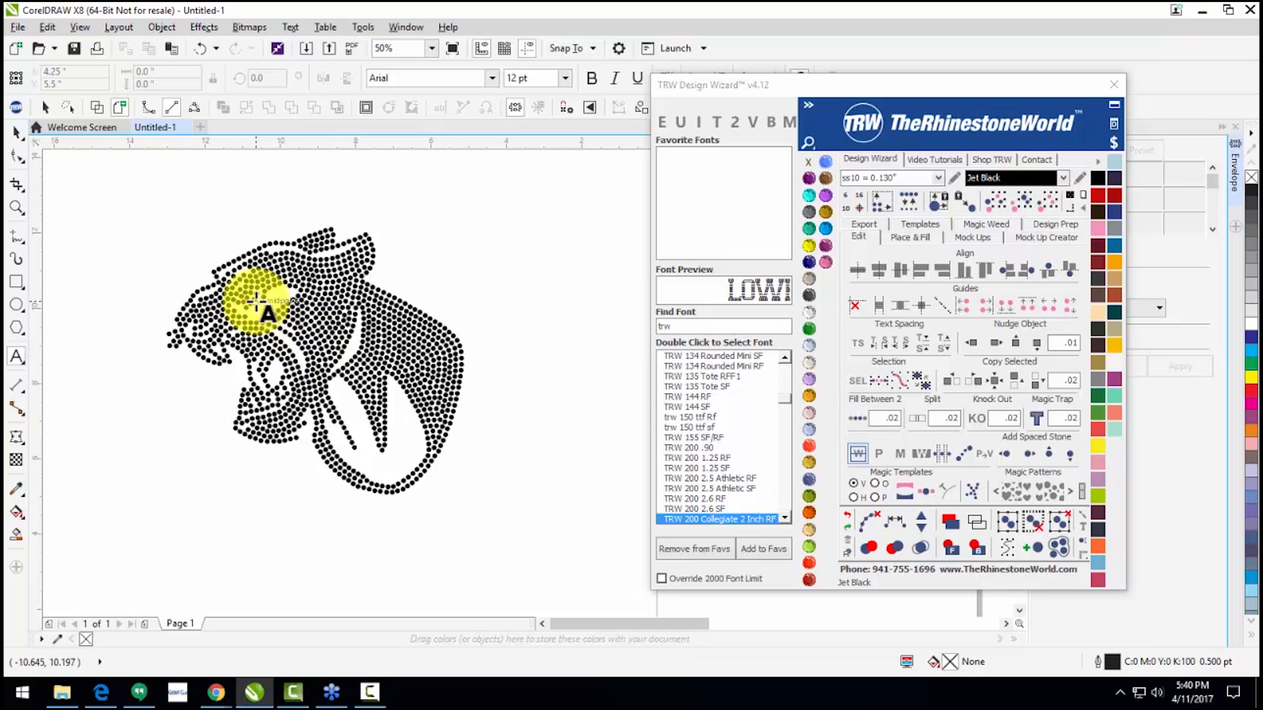
click(17, 132)
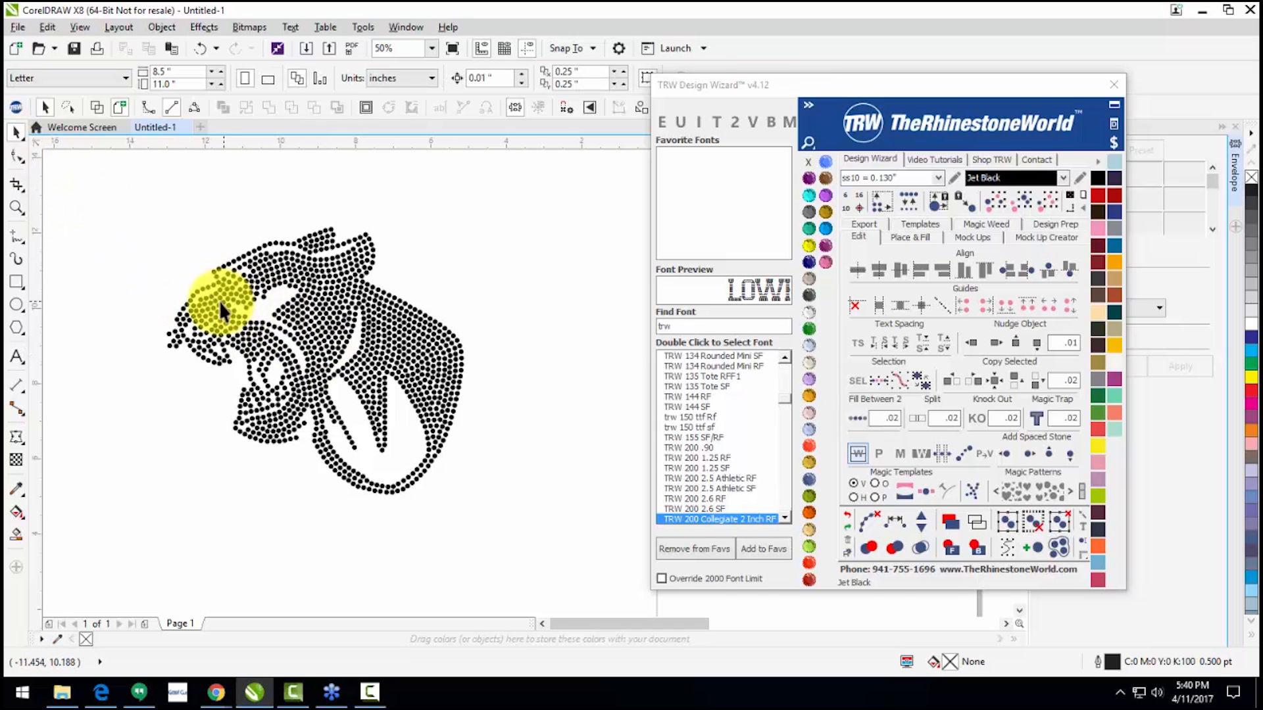
scroll(220, 291, up, 2)
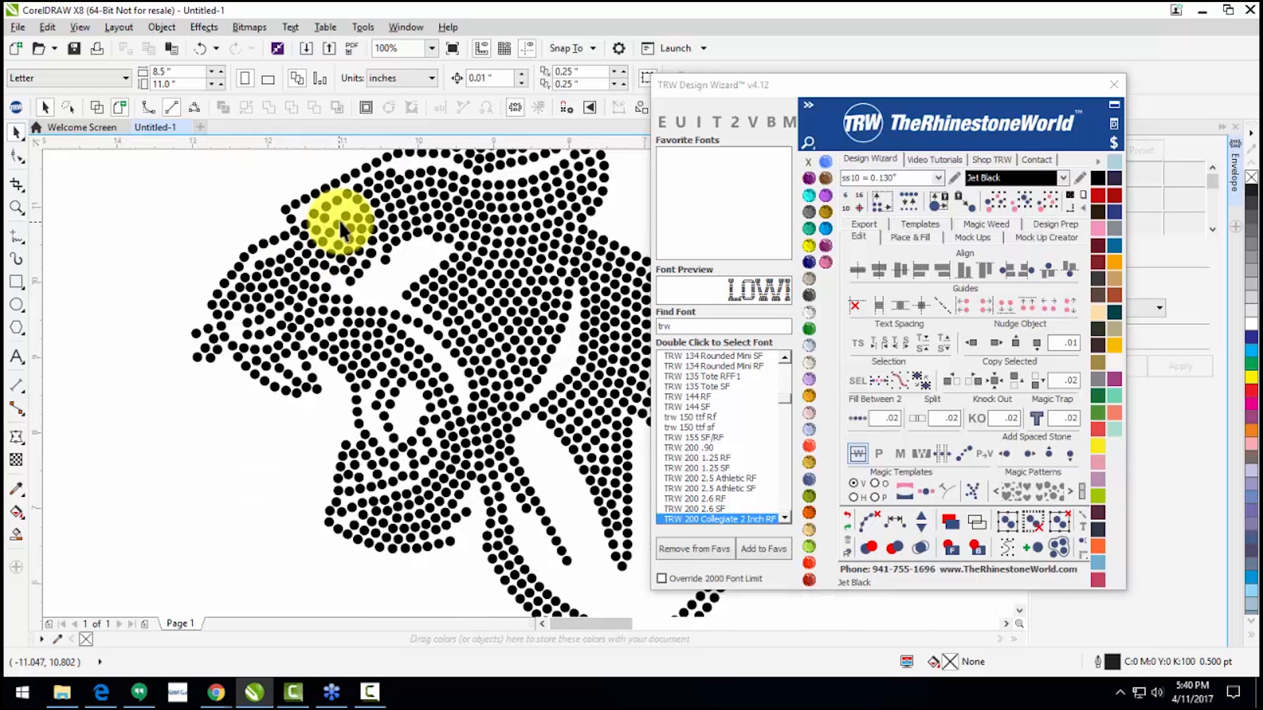
click(342, 219)
click(536, 79)
click(298, 238)
Step: Delete two single stones above the rhinestone panther's eye and undo both deletions
click(340, 234)
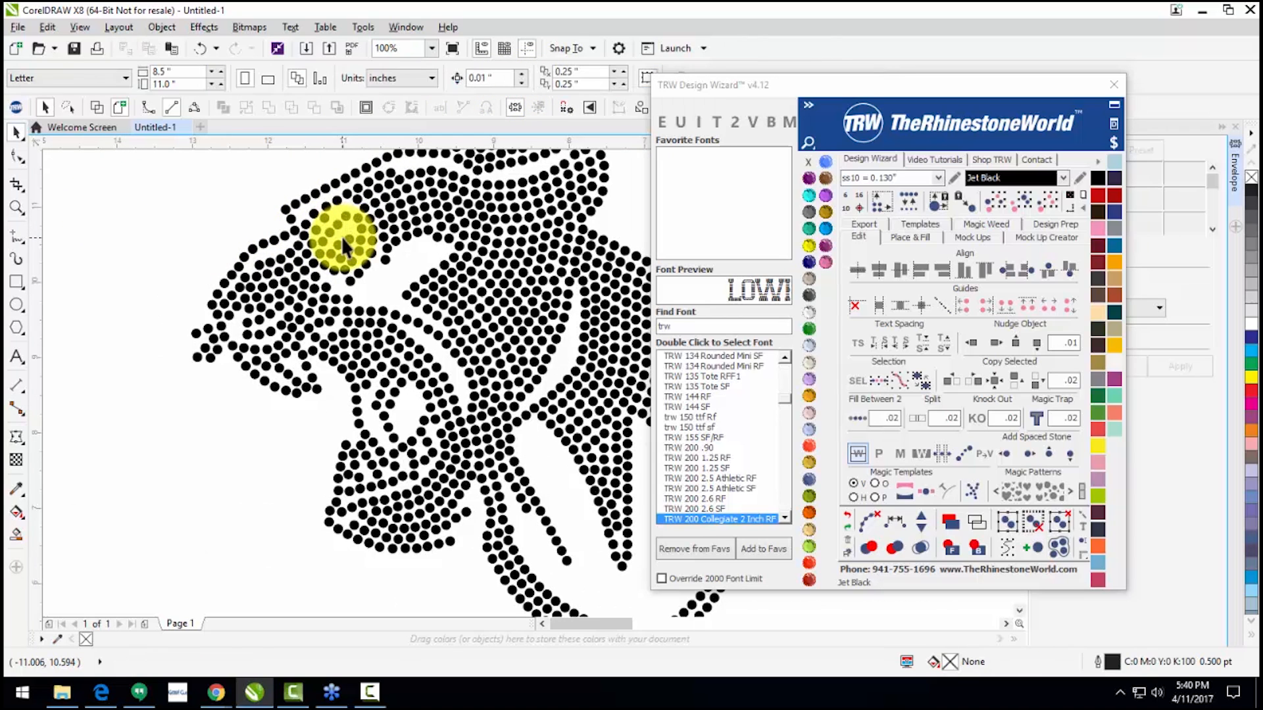
key(Delete)
click(354, 218)
key(Delete)
scroll(375, 296, down, 1)
key(ctrl+z)
key(ctrl+z)
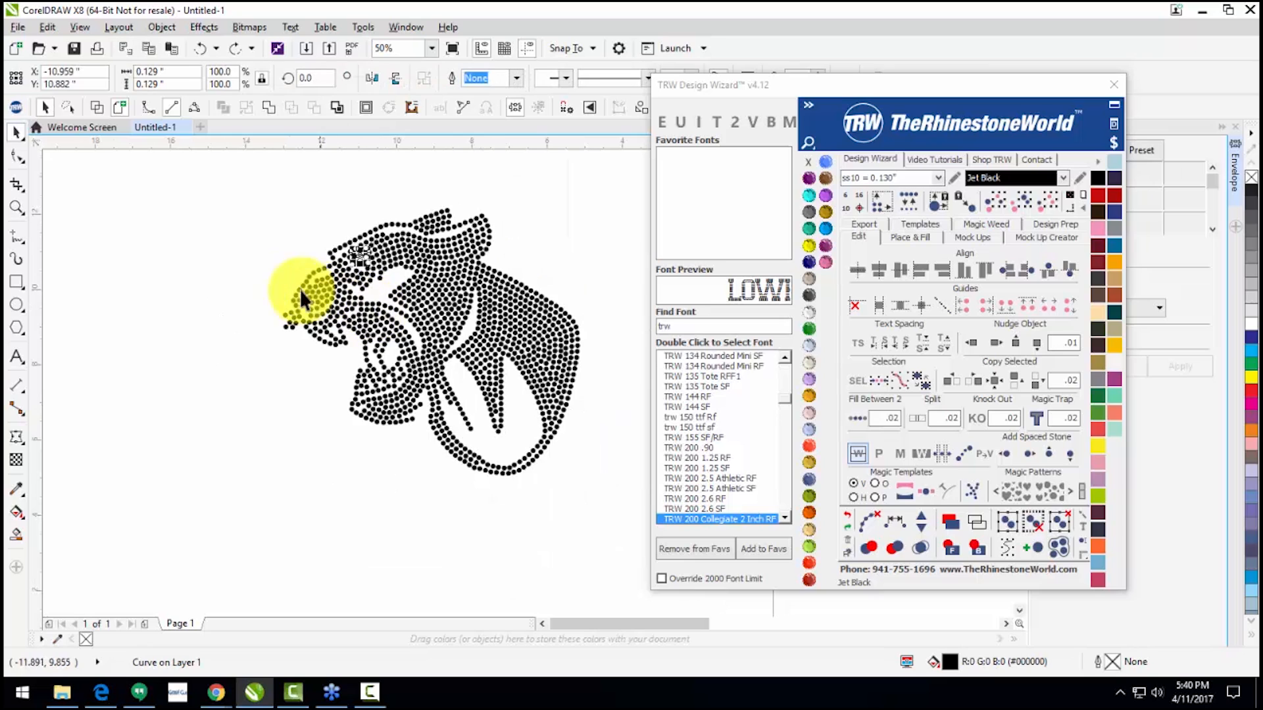
click(246, 282)
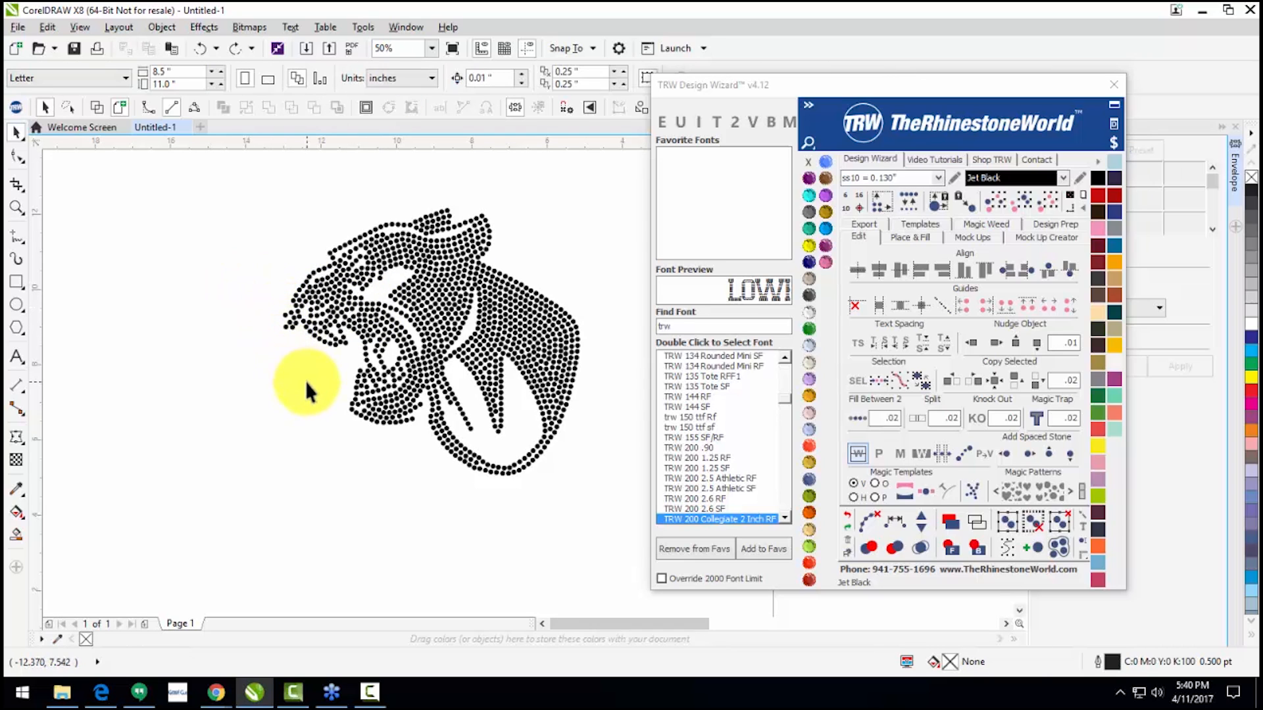
Step: Try scaling the whole rhinestone panther head to 87.6 percent, restore its size and deselect it
scroll(304, 389, down, 1)
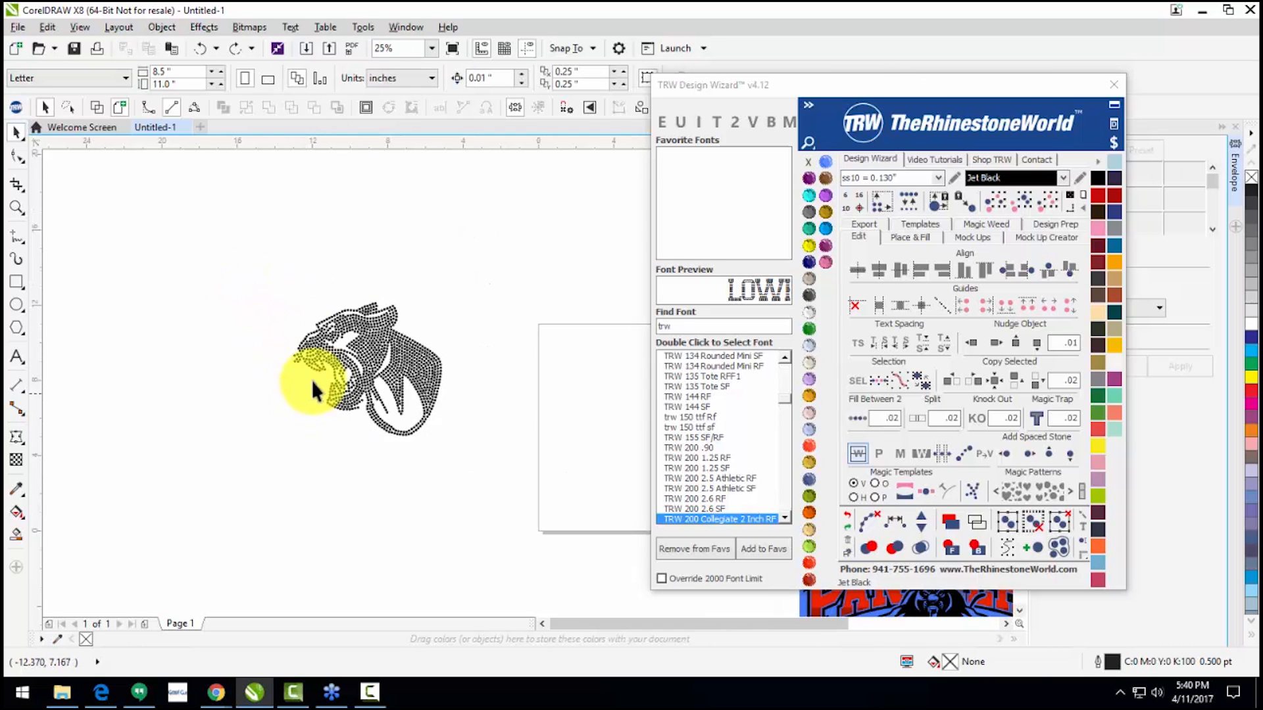
click(426, 450)
drag(451, 443, 433, 434)
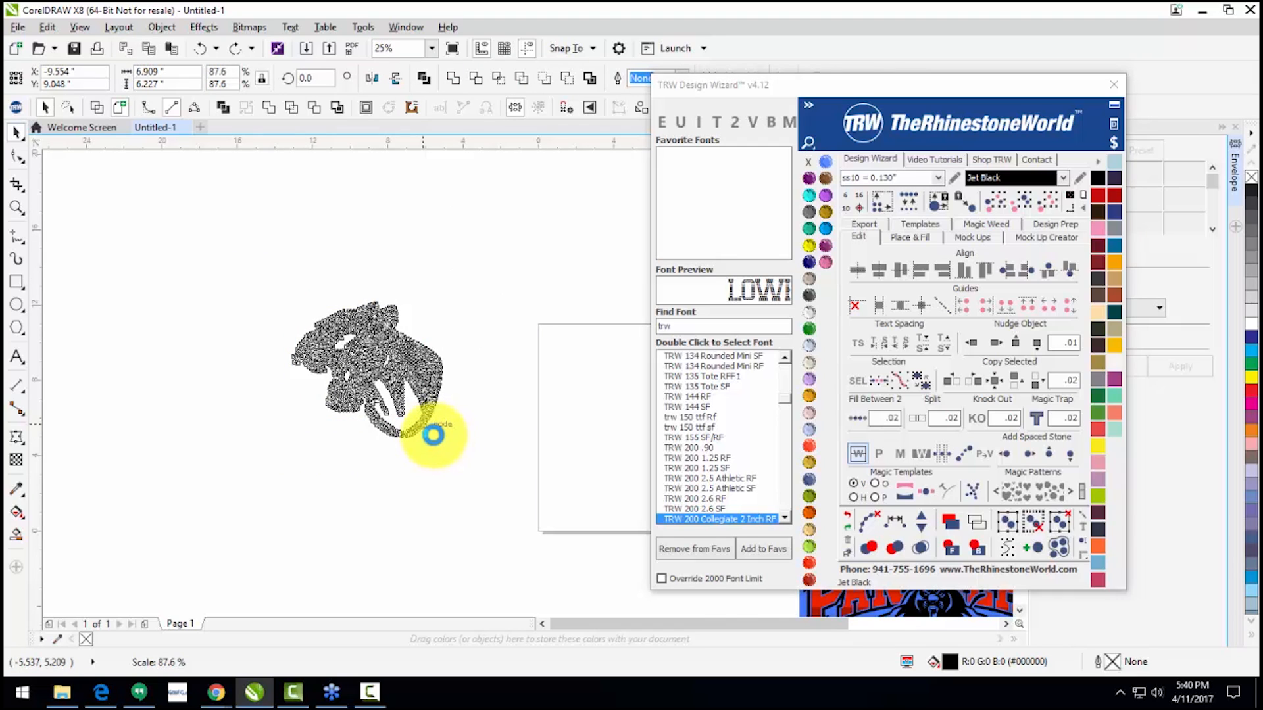
click(403, 475)
mouse_move(239, 271)
mouse_down()
mouse_move(596, 447)
mouse_move(512, 501)
mouse_up()
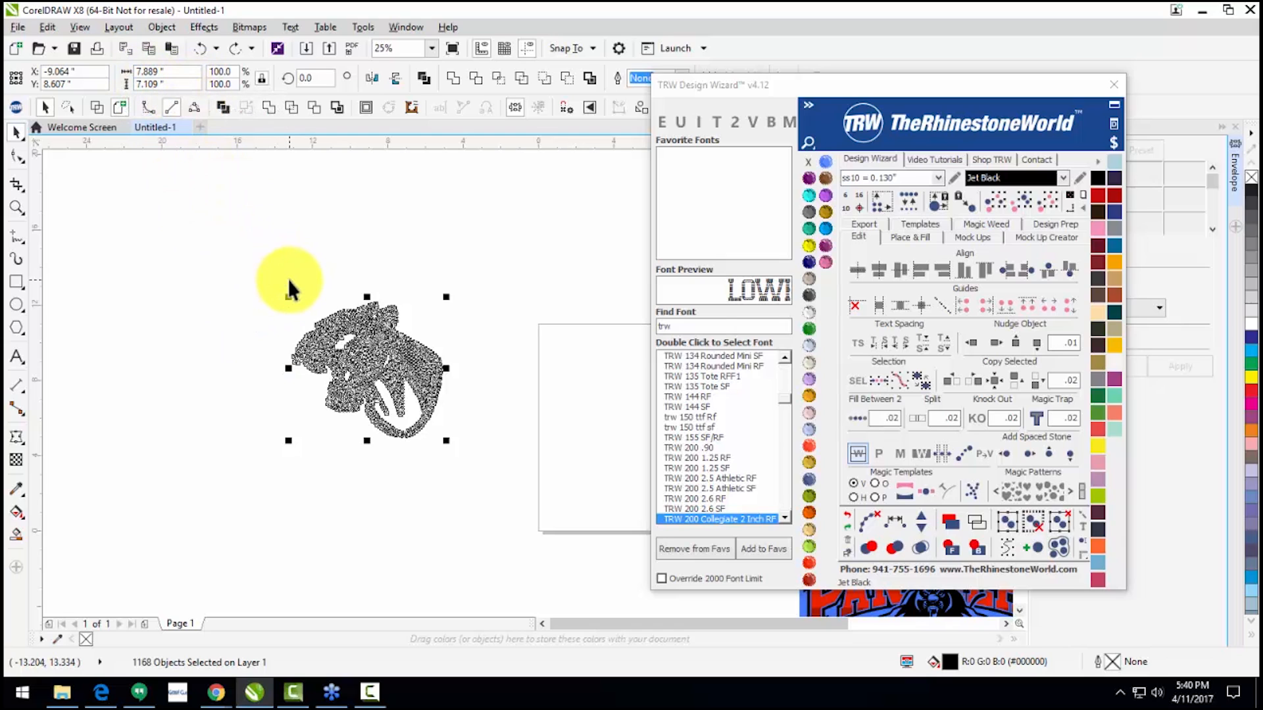
click(207, 356)
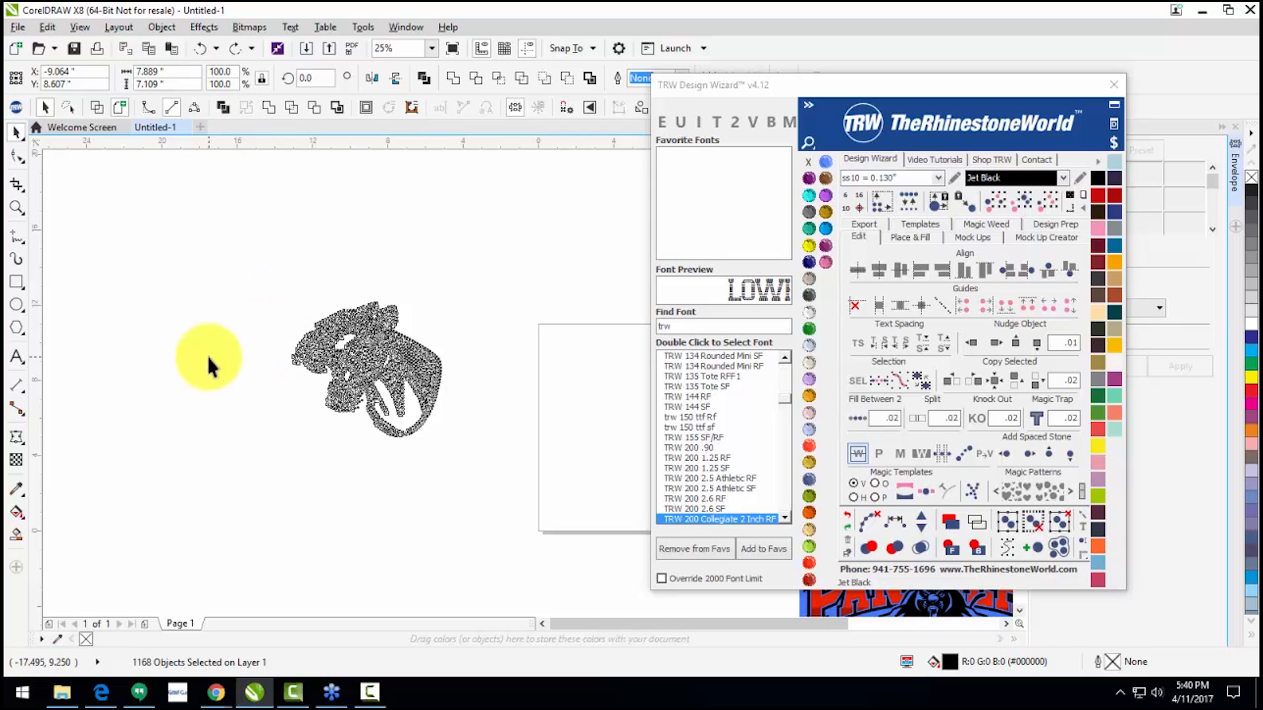
Step: Add PANTHERS as artistic text below the rhinestone panther head, try the TRW 200 Collegiate 2 Inch RF font on it and undo that
click(18, 357)
click(296, 546)
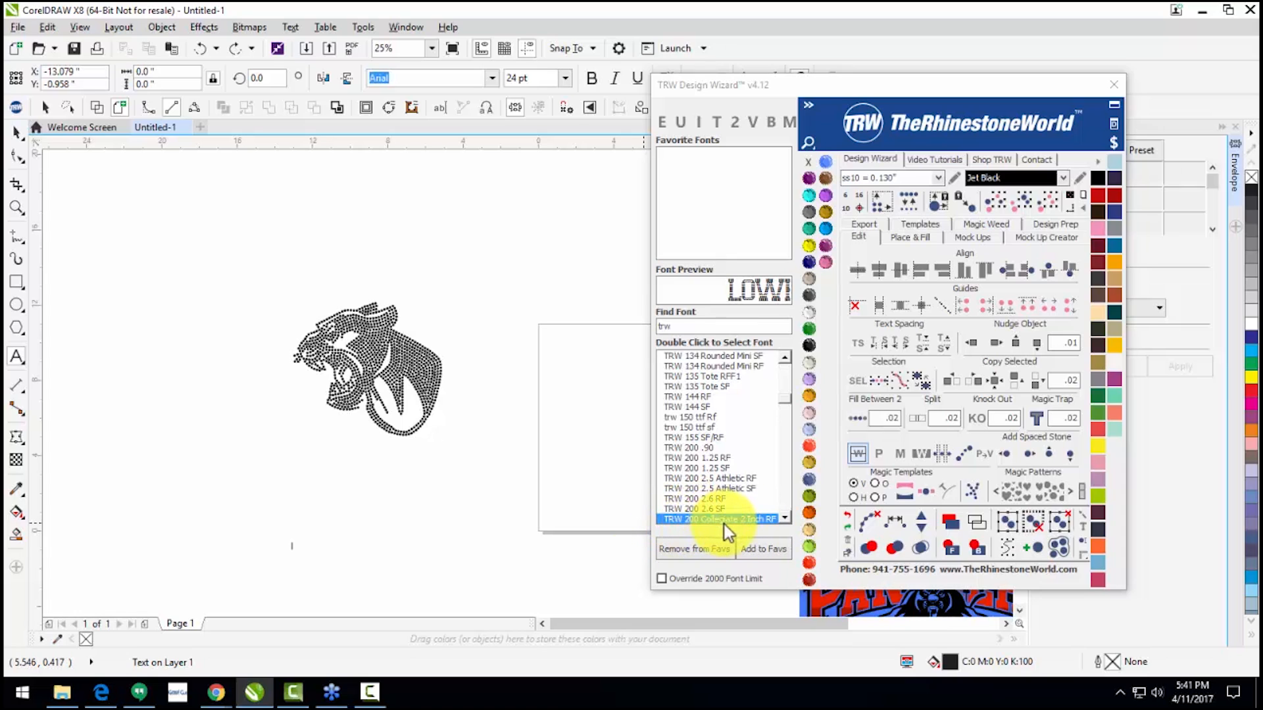
click(492, 517)
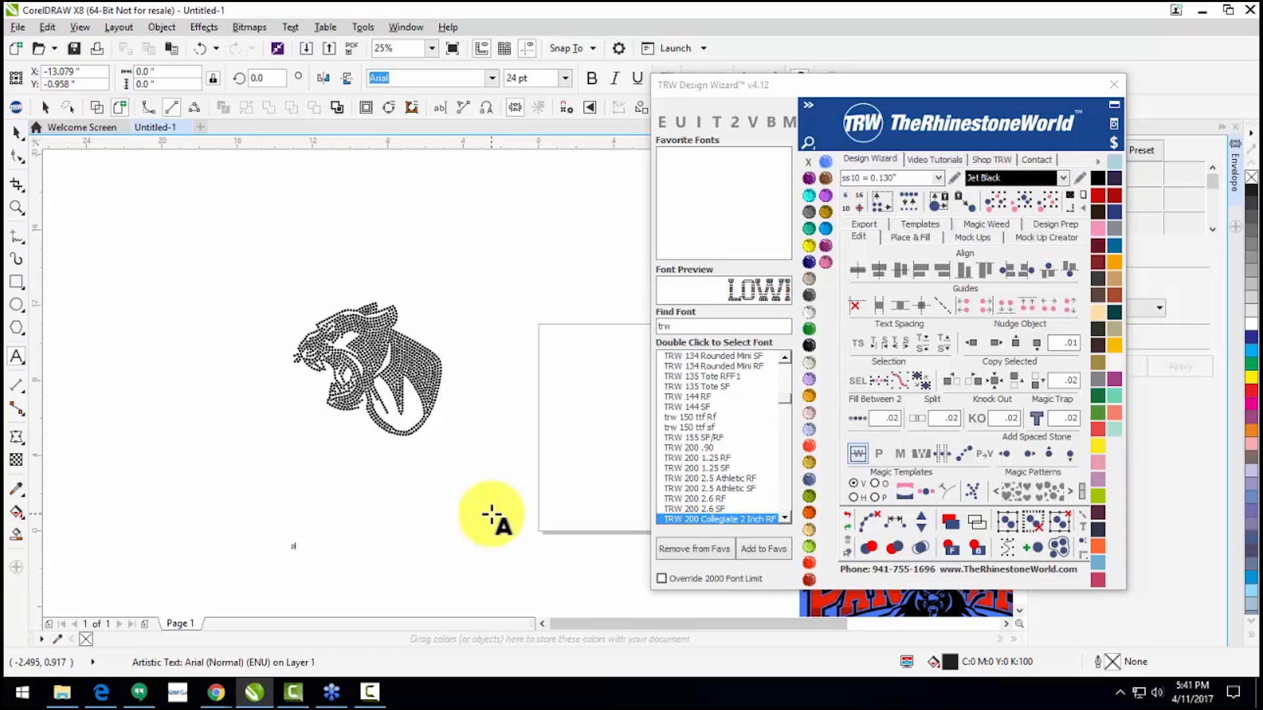
text(PANTHERS)
click(16, 131)
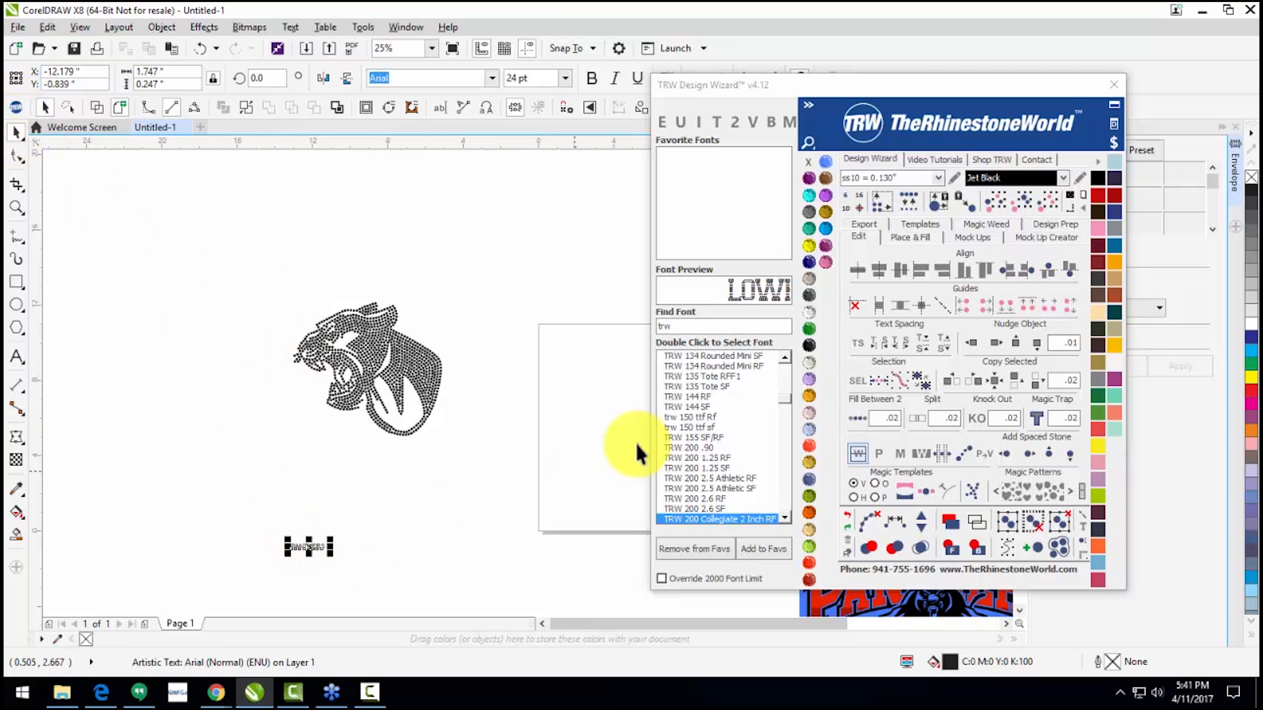
double_click(716, 518)
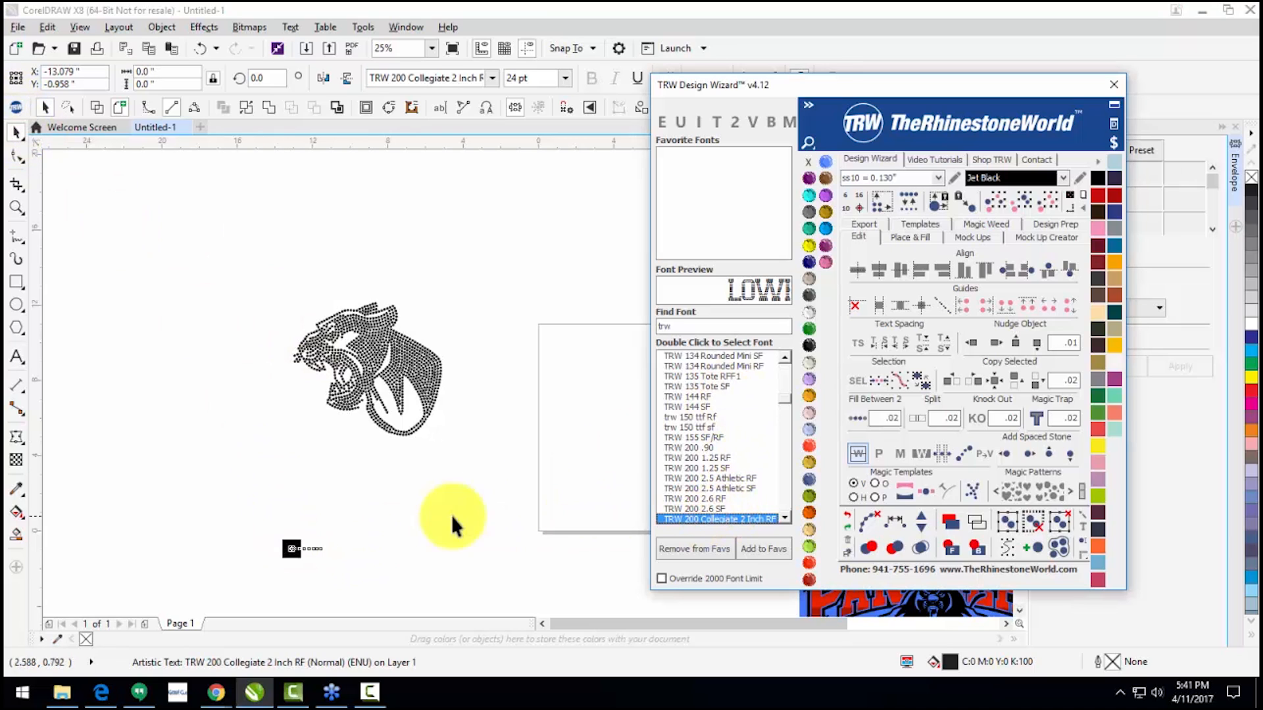
key(ctrl+z)
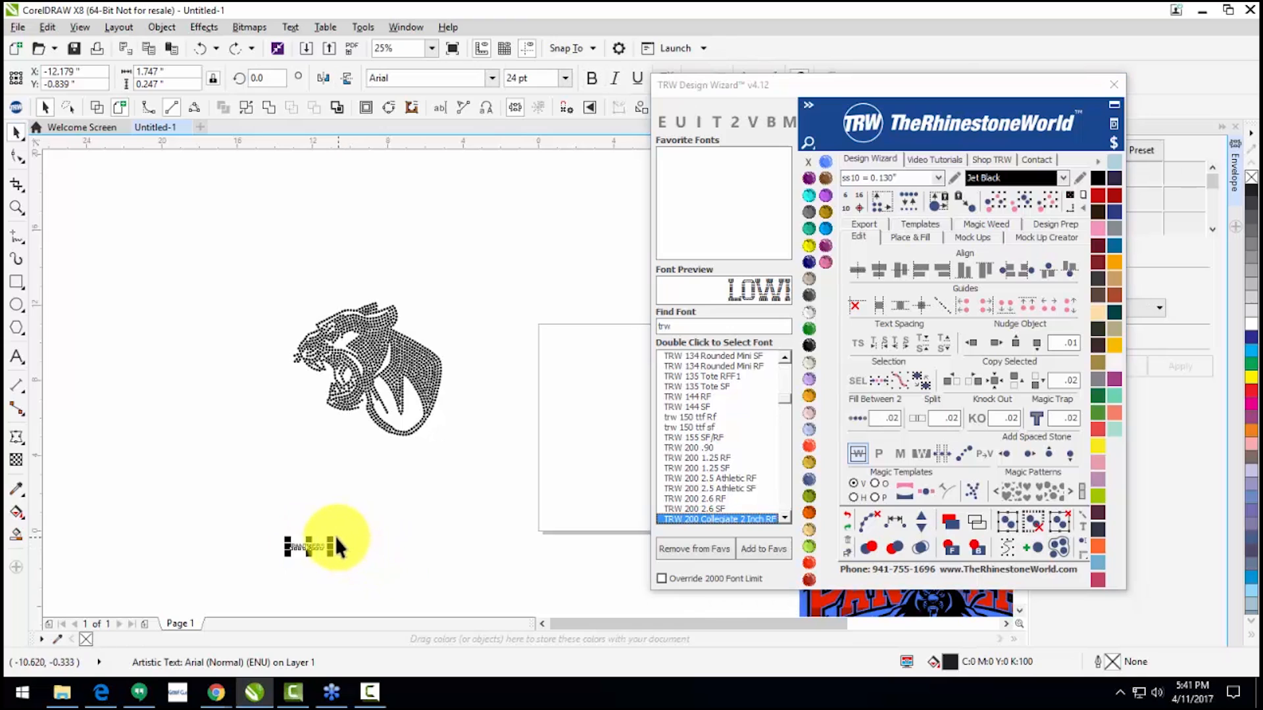
Step: Enlarge the PANTHERS text to about 214 pt, roughly 15.6 in wide, and position it beneath the panther head
drag(573, 409, 574, 406)
drag(437, 516, 423, 493)
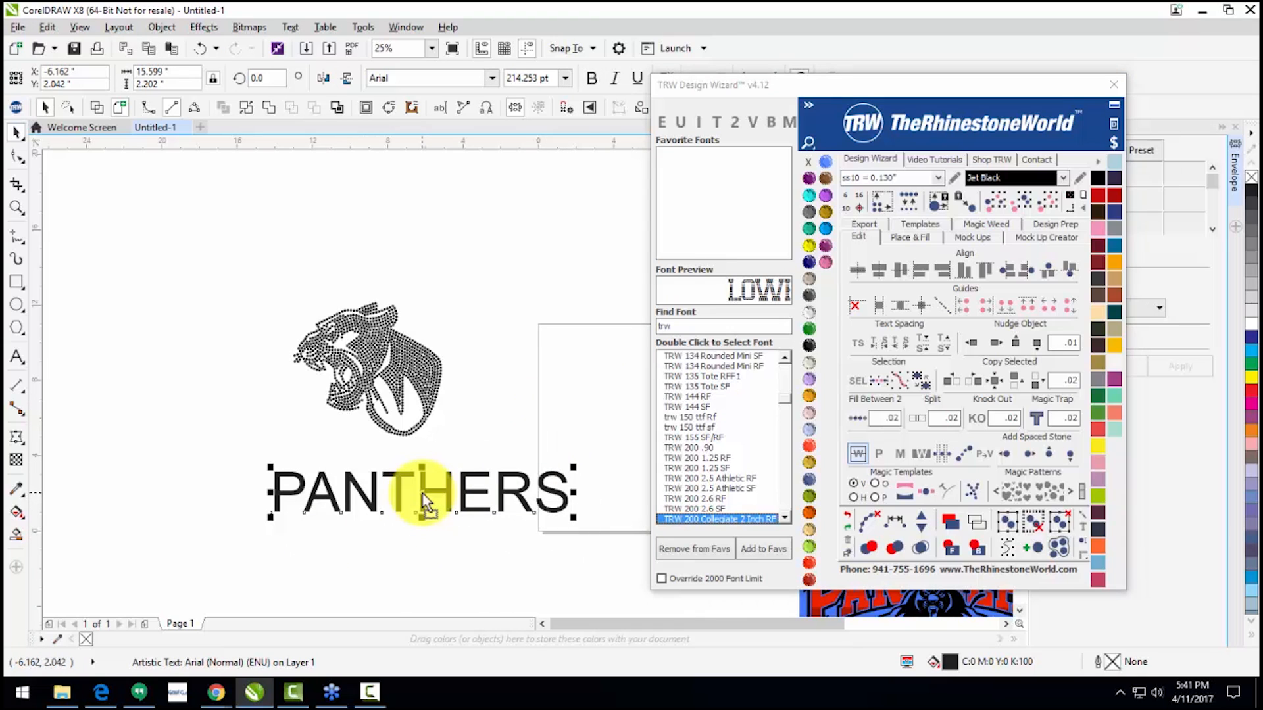
click(353, 503)
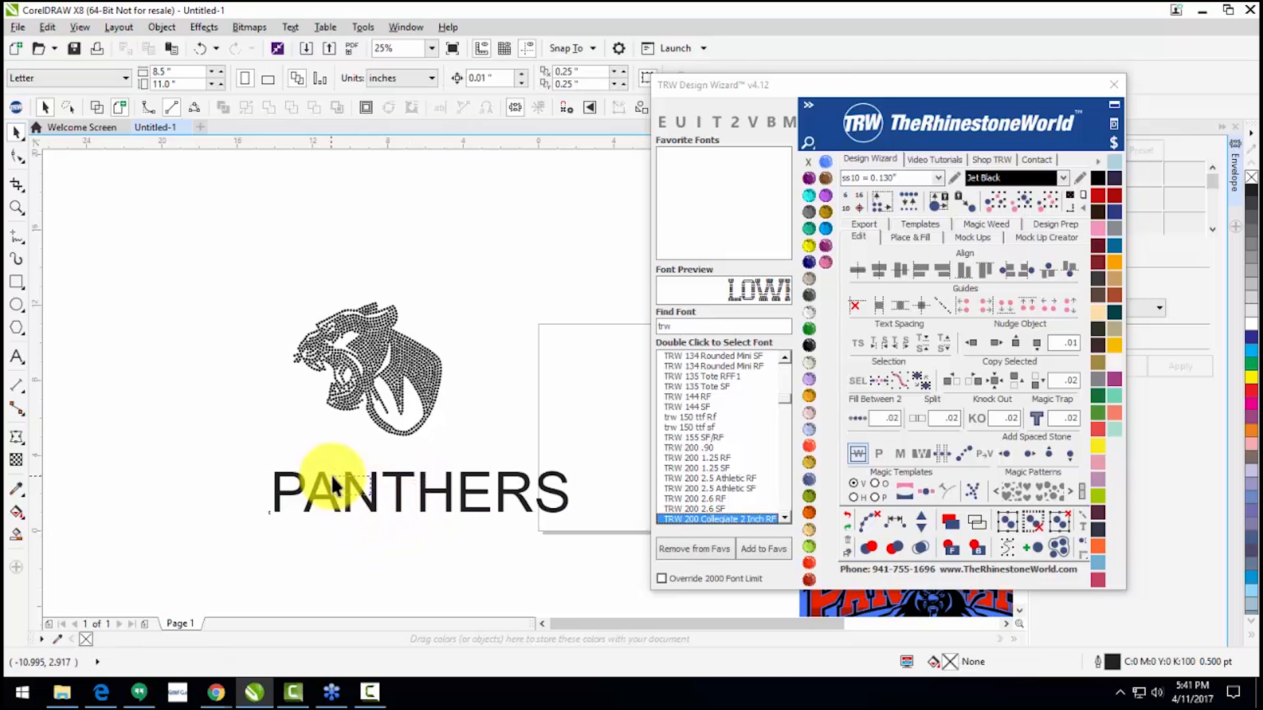
drag(369, 496, 344, 497)
click(665, 520)
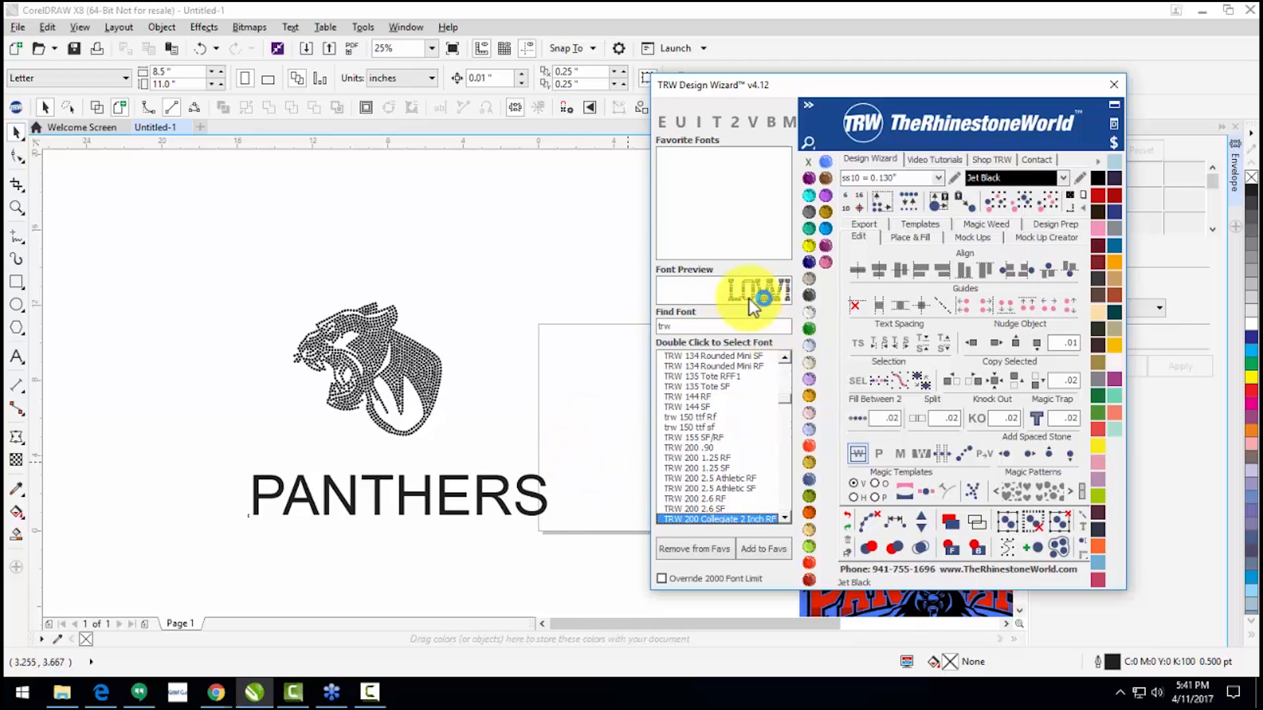
click(545, 499)
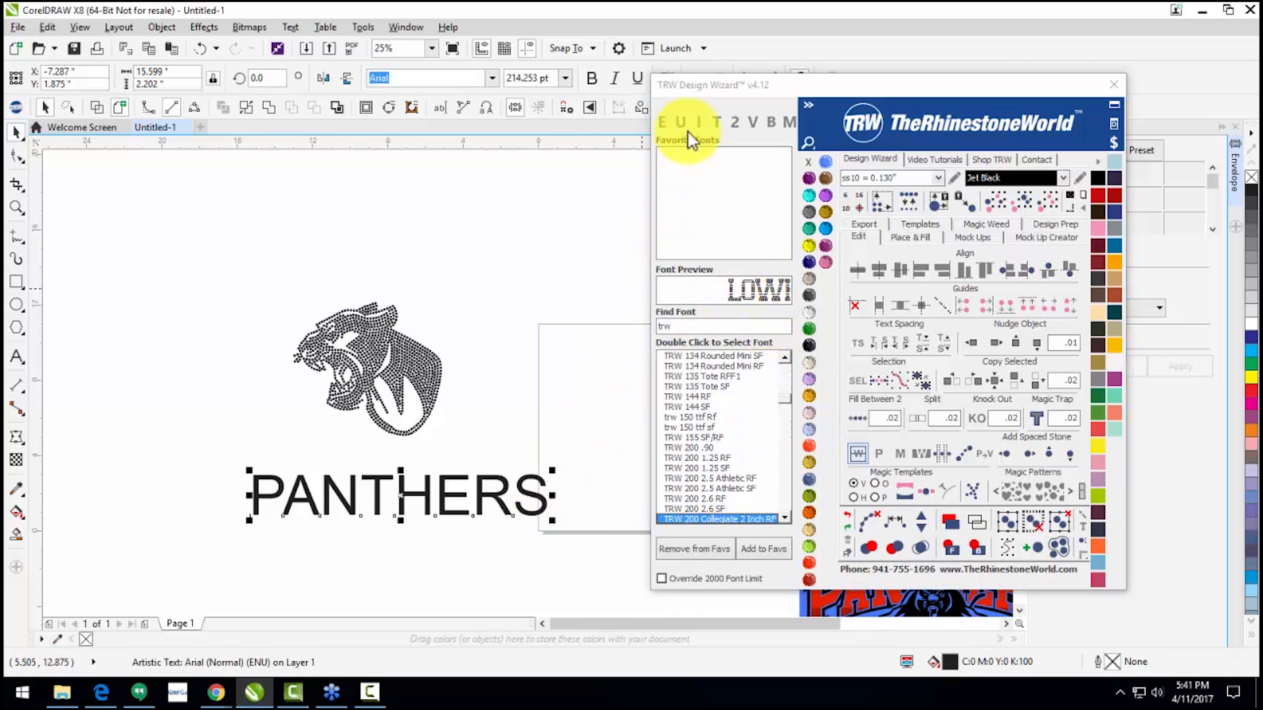
Step: Duplicate the PANTHERS text directly below itself and set the copy in lowercase with the TRW 200 Collegiate 2 Inch RF font
drag(399, 490, 384, 552)
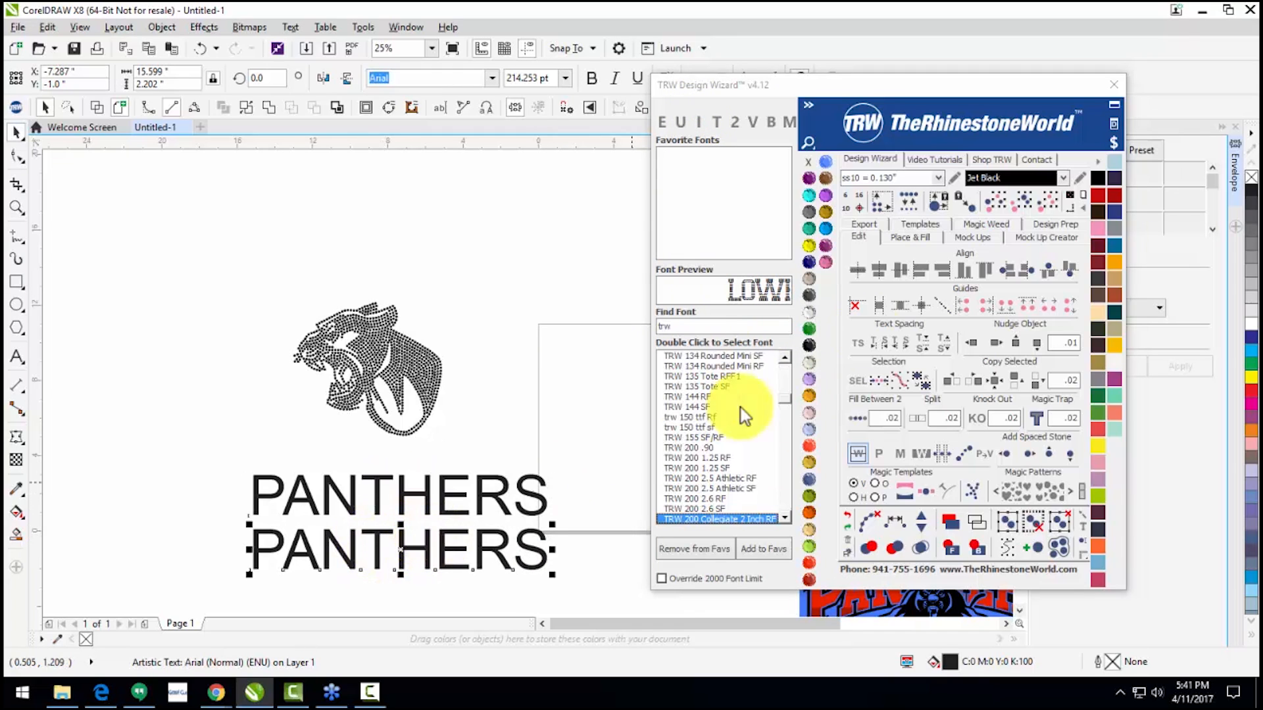
click(682, 122)
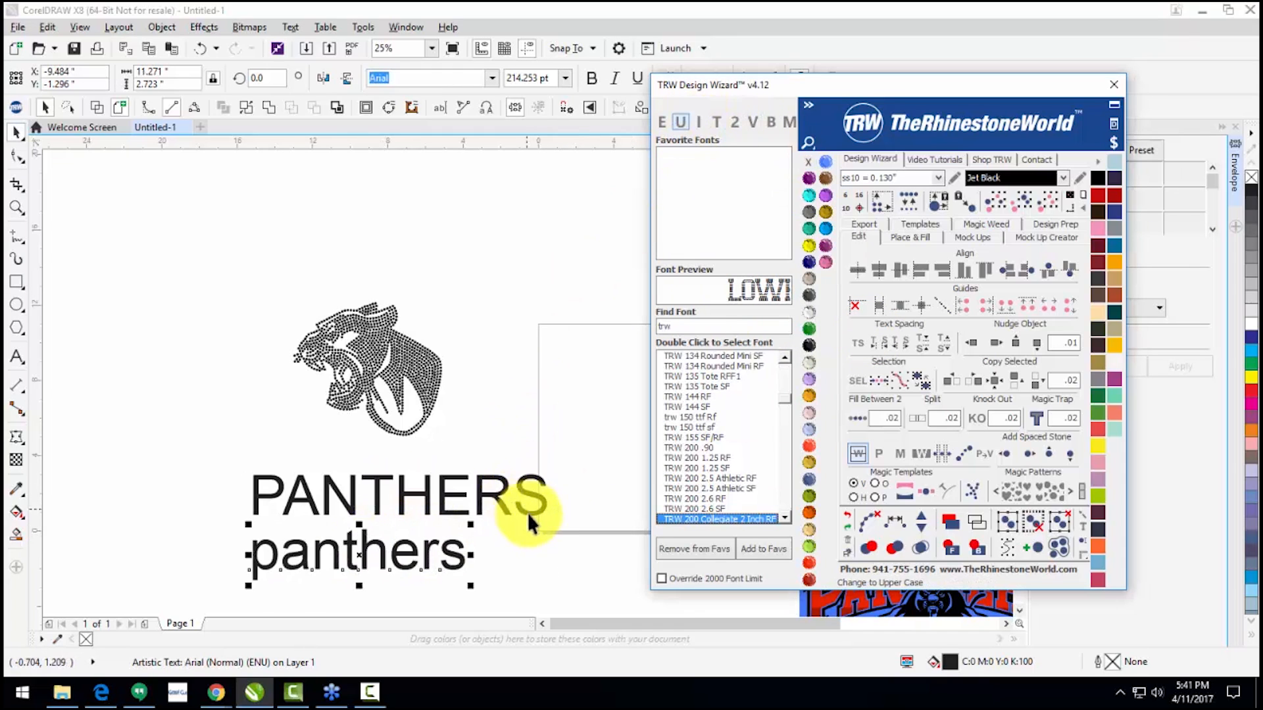
double_click(720, 516)
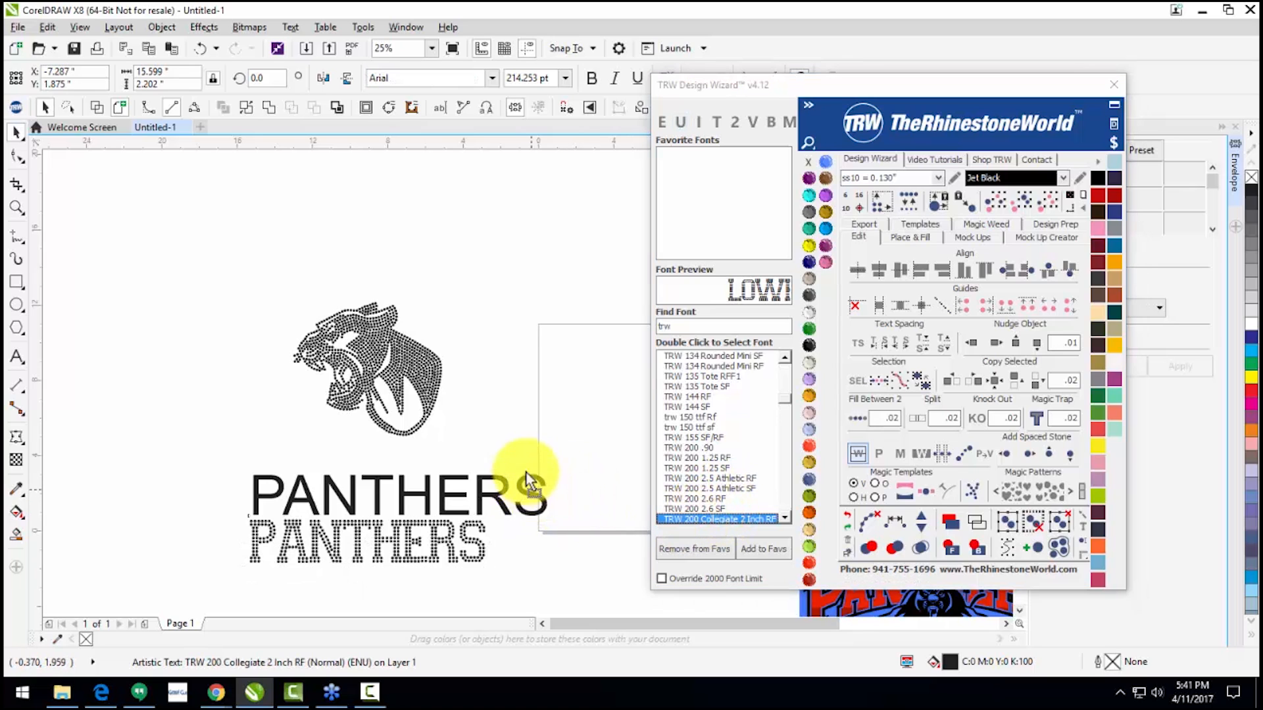
Step: Move the plain Arial PANTHERS text up, clear of the rhinestone lettering below it
drag(528, 496, 526, 470)
click(527, 589)
click(282, 529)
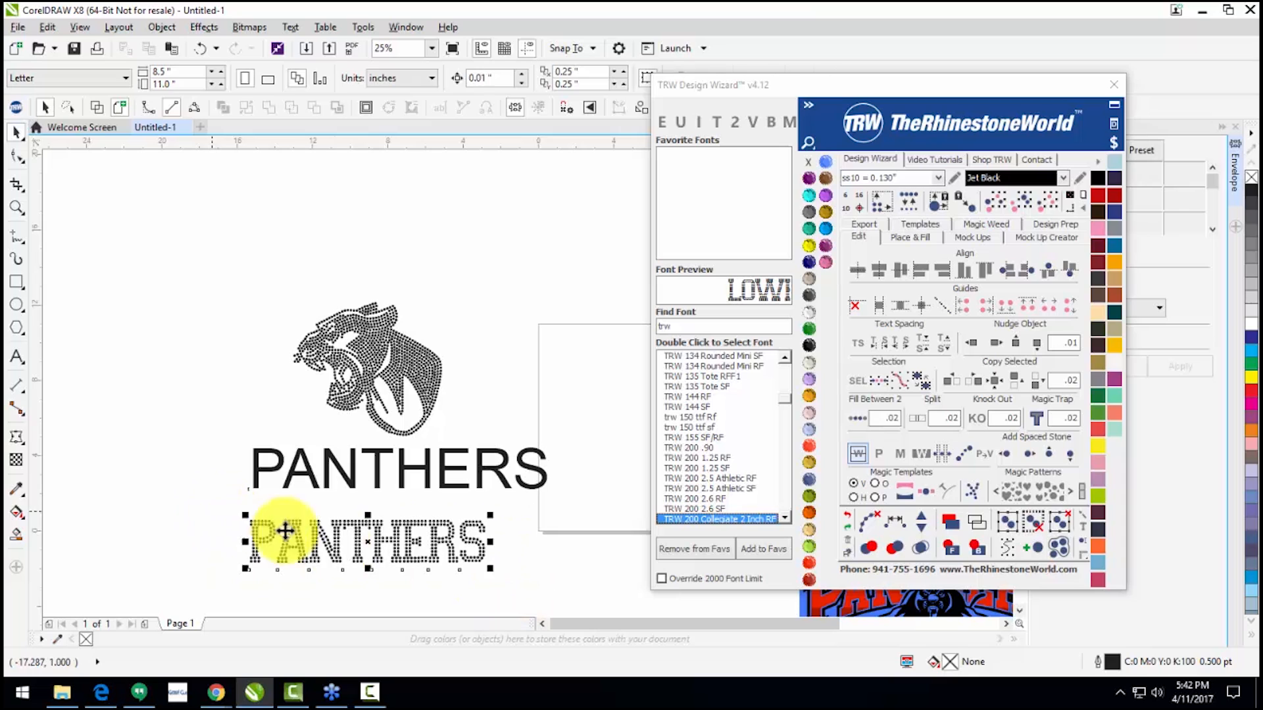
click(519, 558)
Step: Try several rhinestone fonts on the upper uppercase PANTHERS text, including TRW 200 2.5 Athletic RF, TRW 134 Rounded Mini RF and TRW 95 RF
click(495, 471)
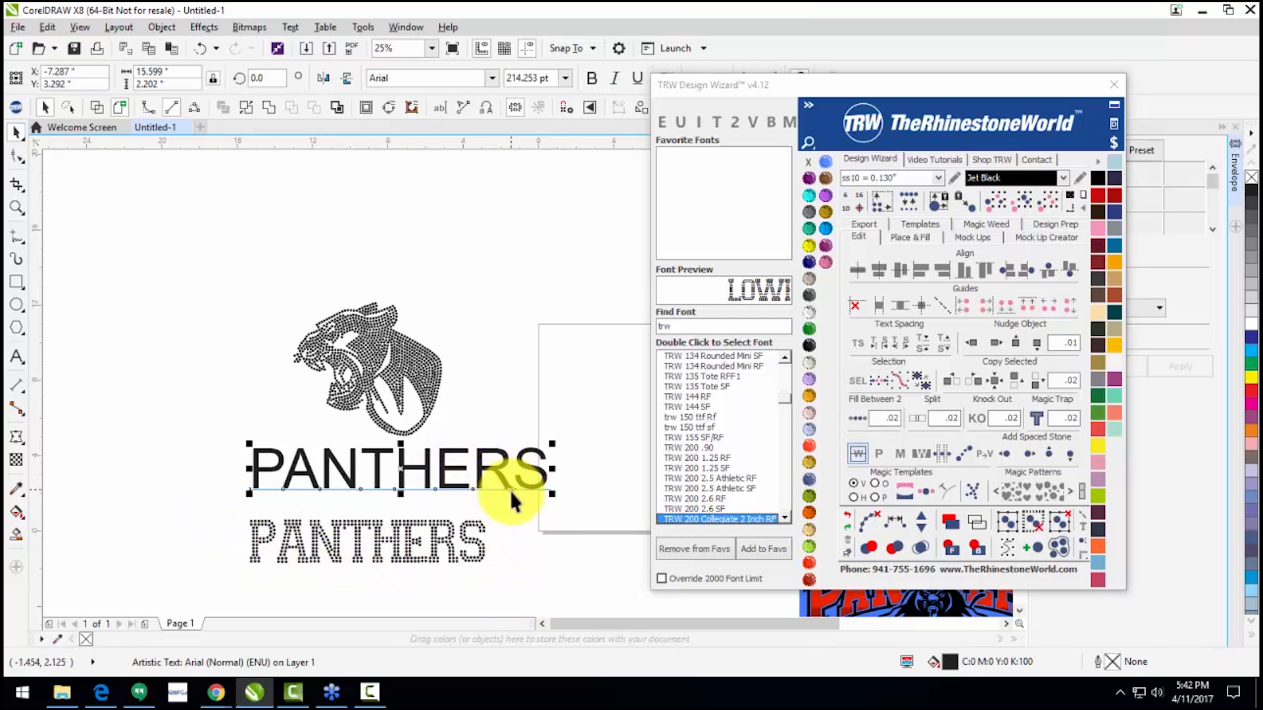
double_click(685, 520)
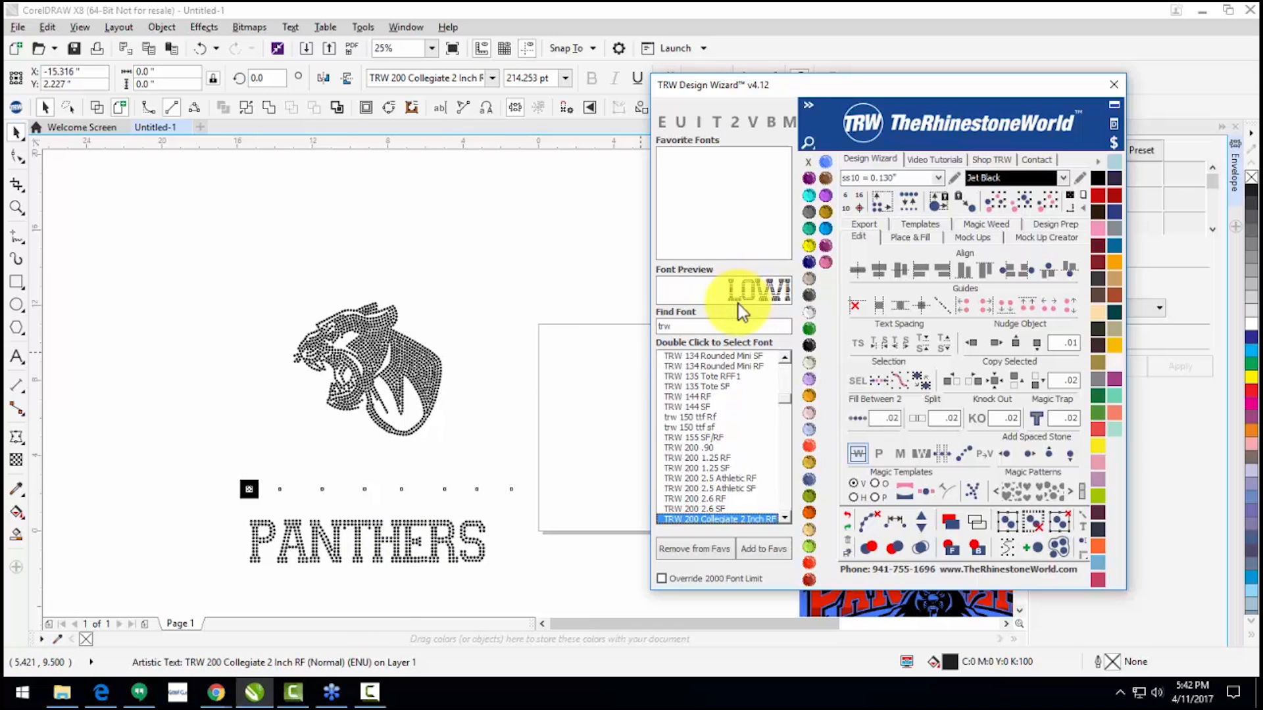
double_click(715, 475)
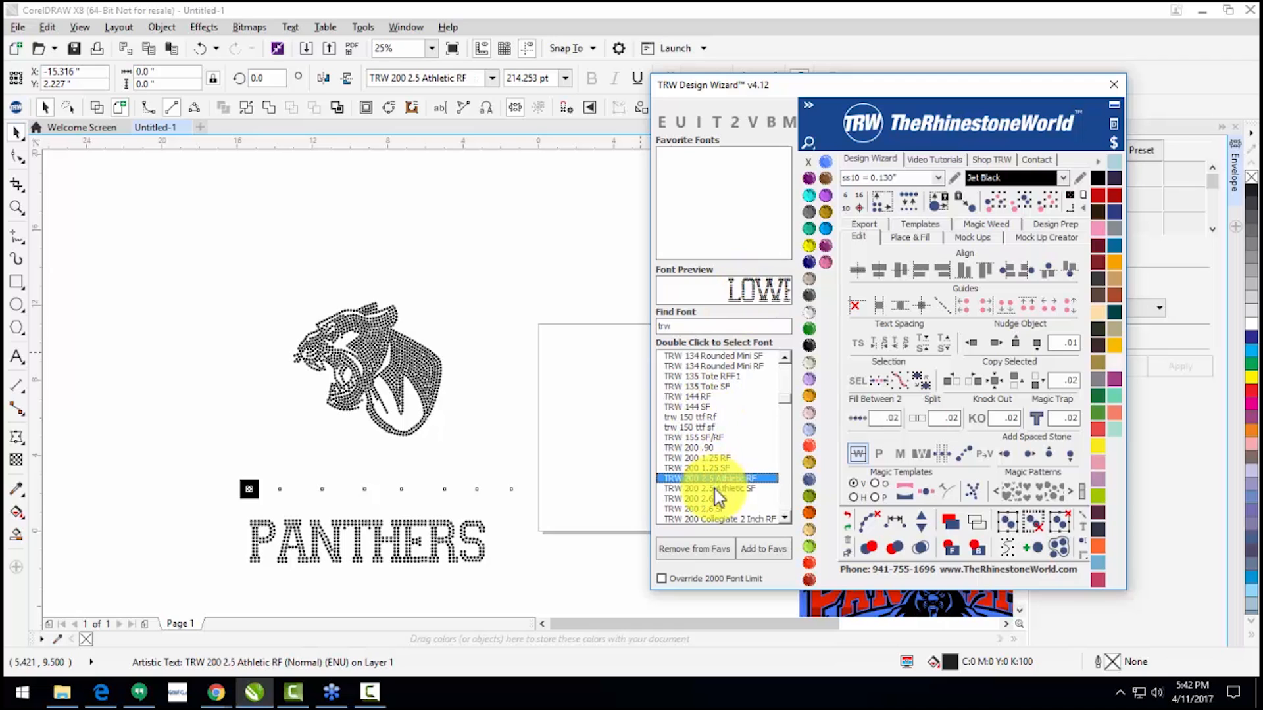
double_click(714, 488)
double_click(779, 396)
double_click(740, 366)
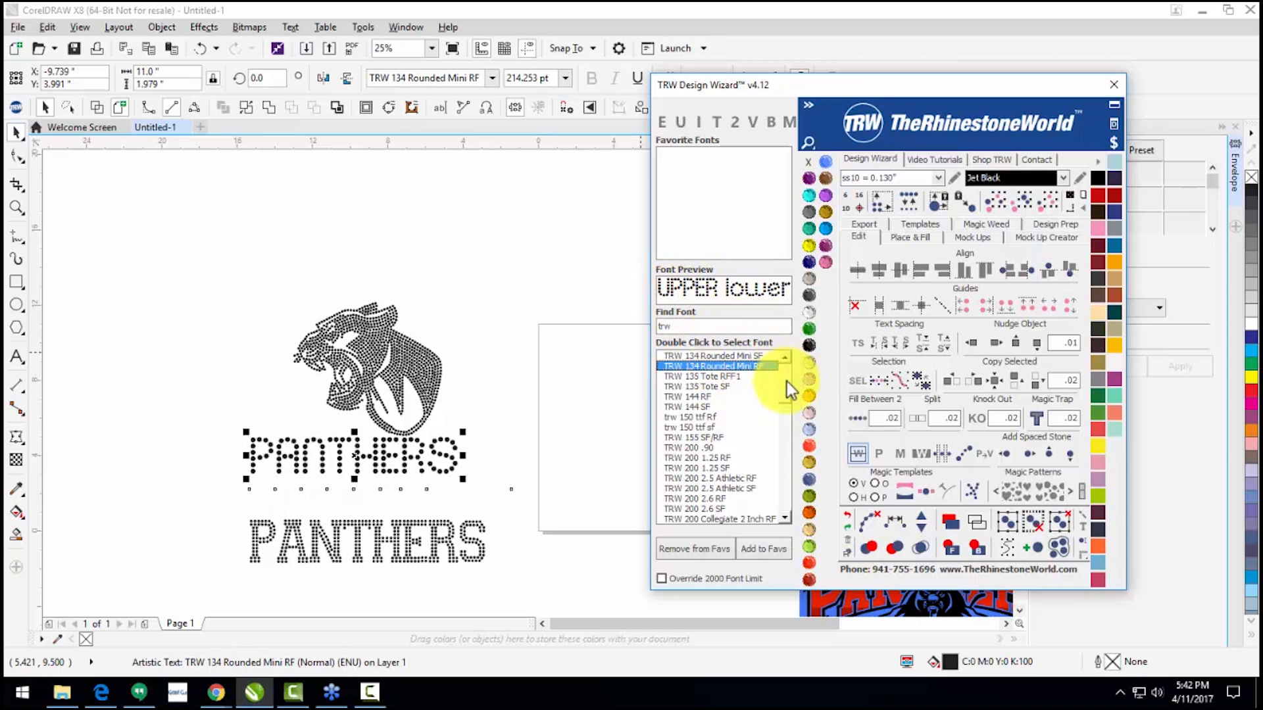
scroll(787, 388, up, 8)
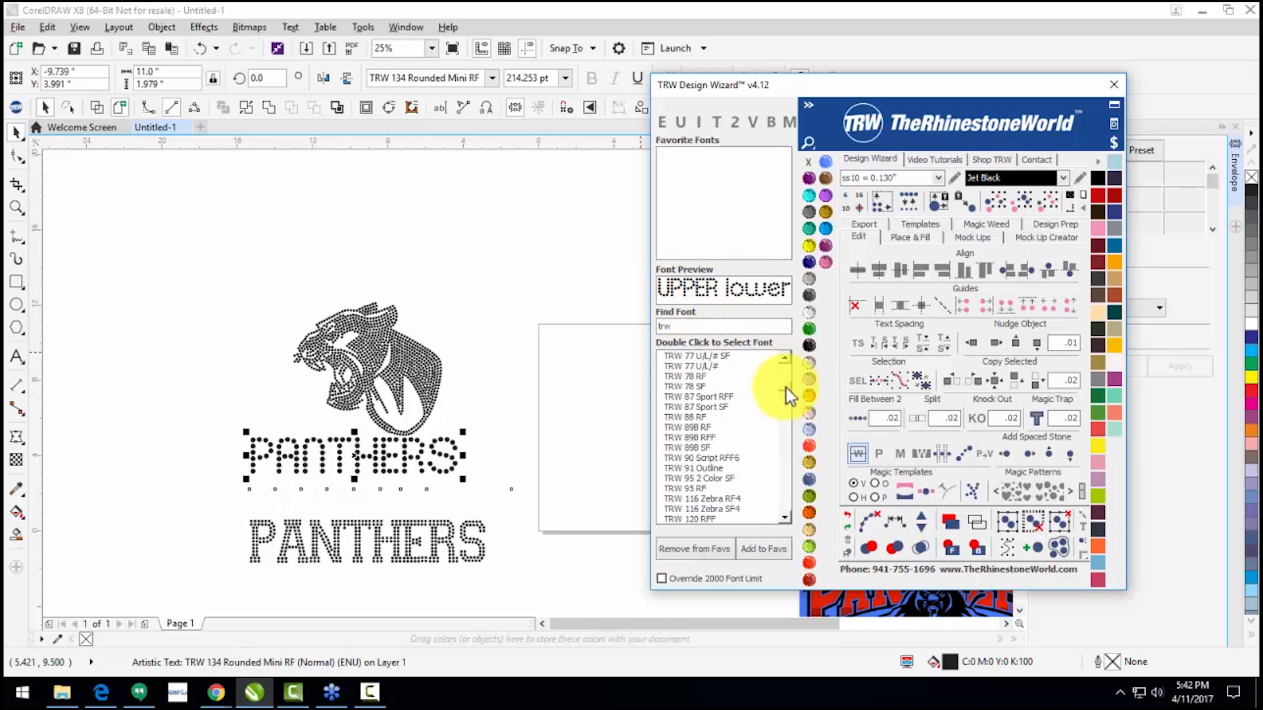
double_click(728, 487)
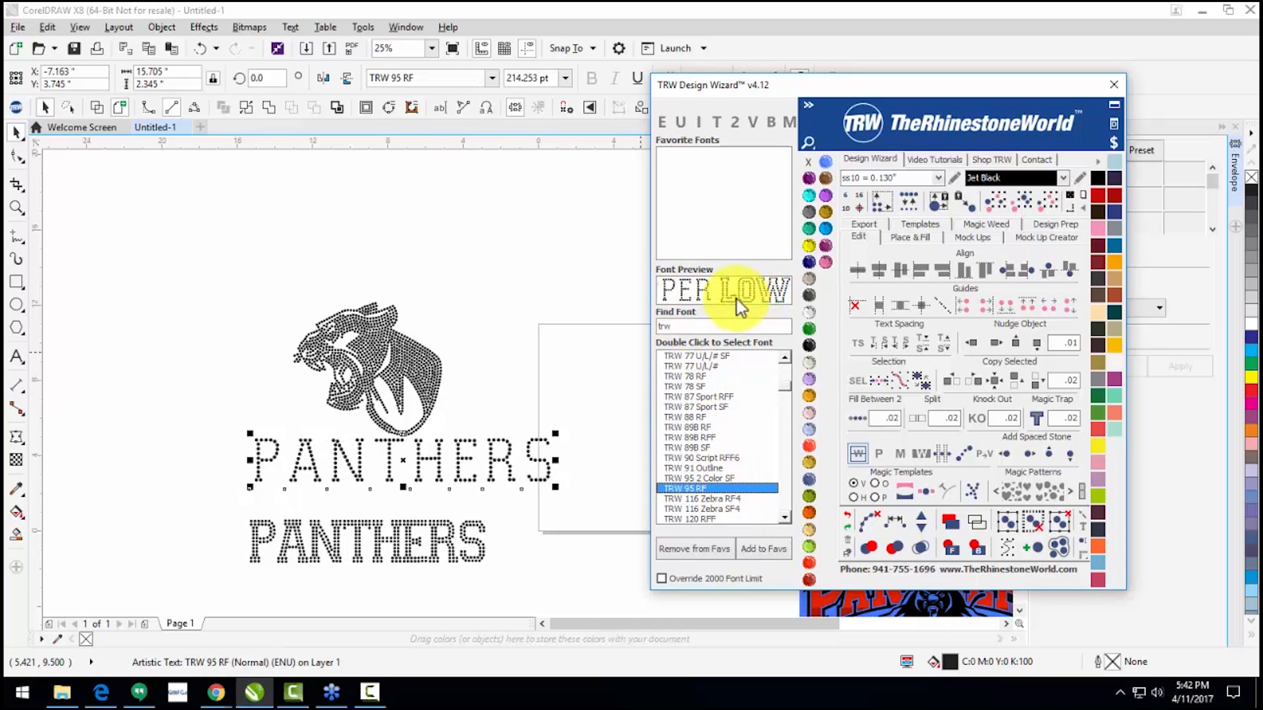
Step: Set the lower PANTHERS text in TRW 95 RF to compare it with the upper one
click(469, 537)
double_click(698, 488)
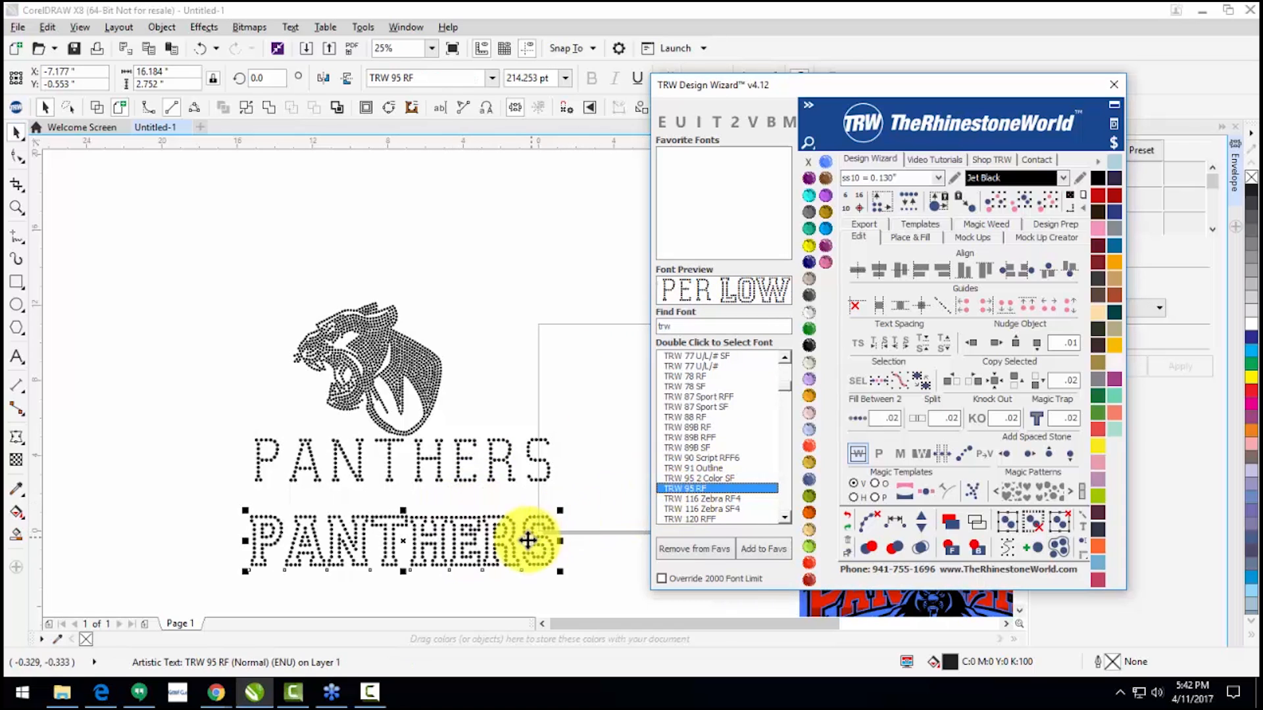
click(510, 578)
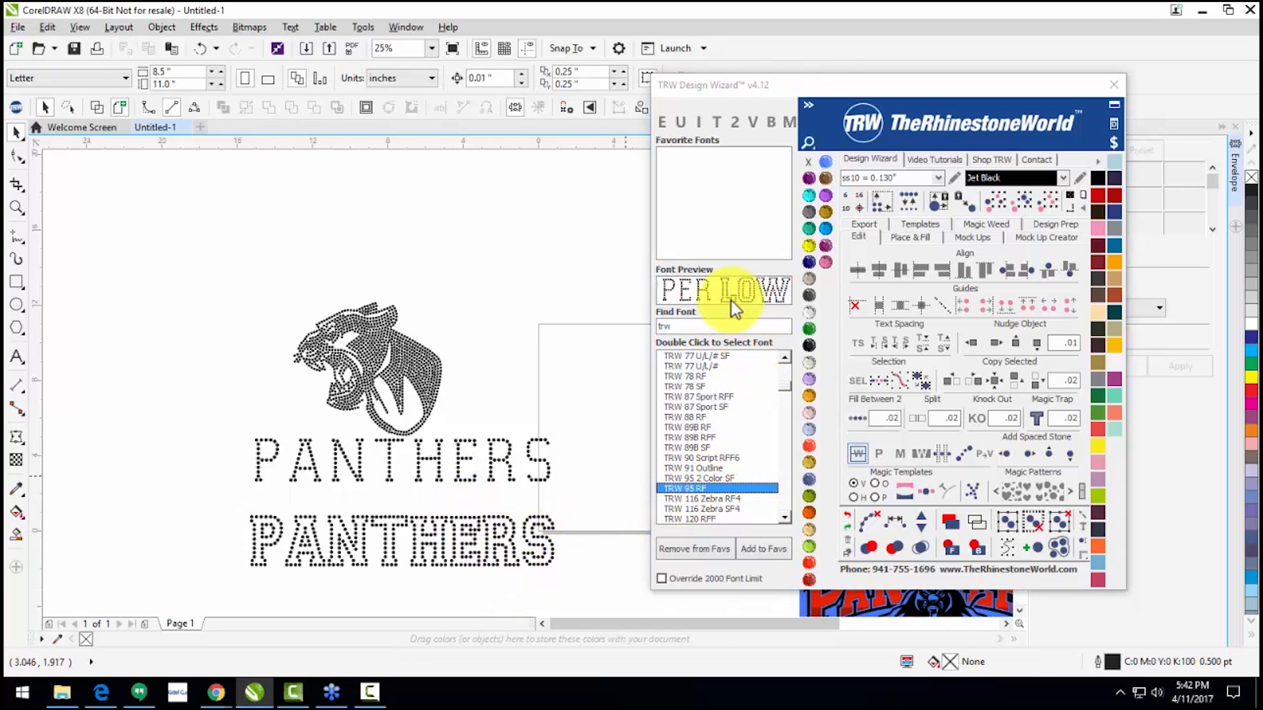
Step: Set both the upper and the lower PANTHERS texts in the TRW 200 Collegiate 2 Inch RF font
click(335, 472)
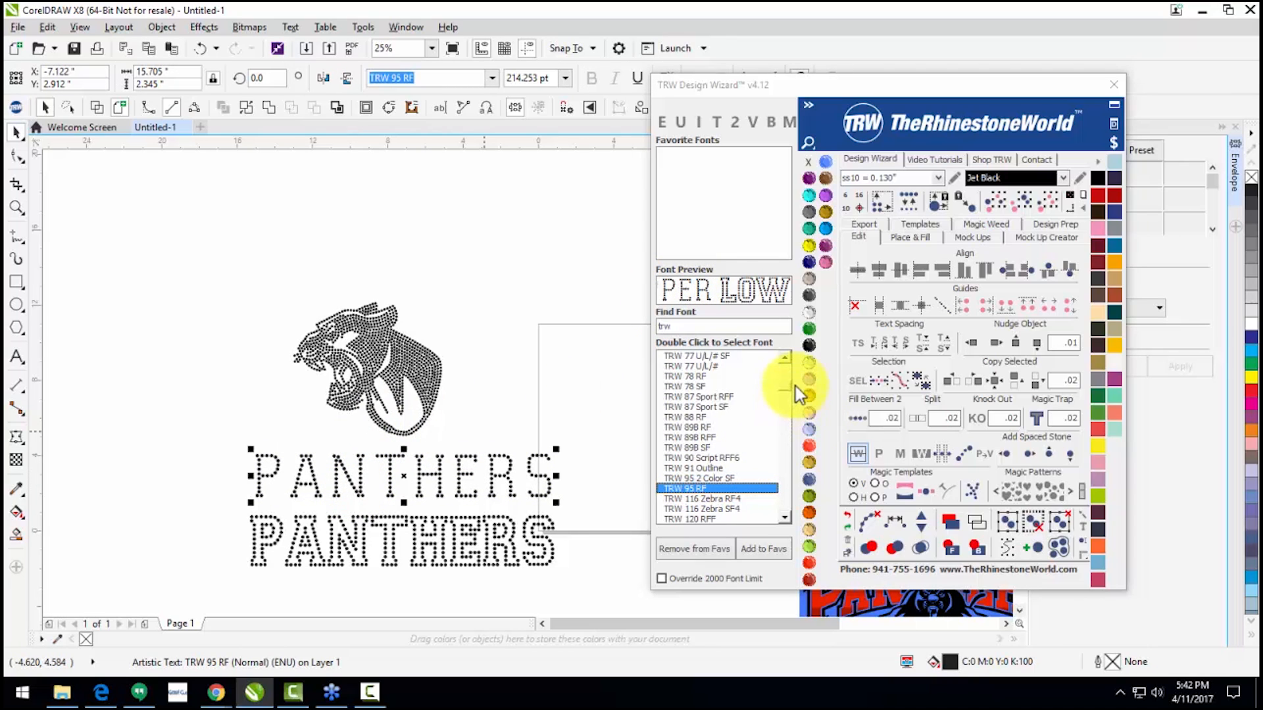
drag(790, 386, 784, 370)
scroll(783, 374, down, 18)
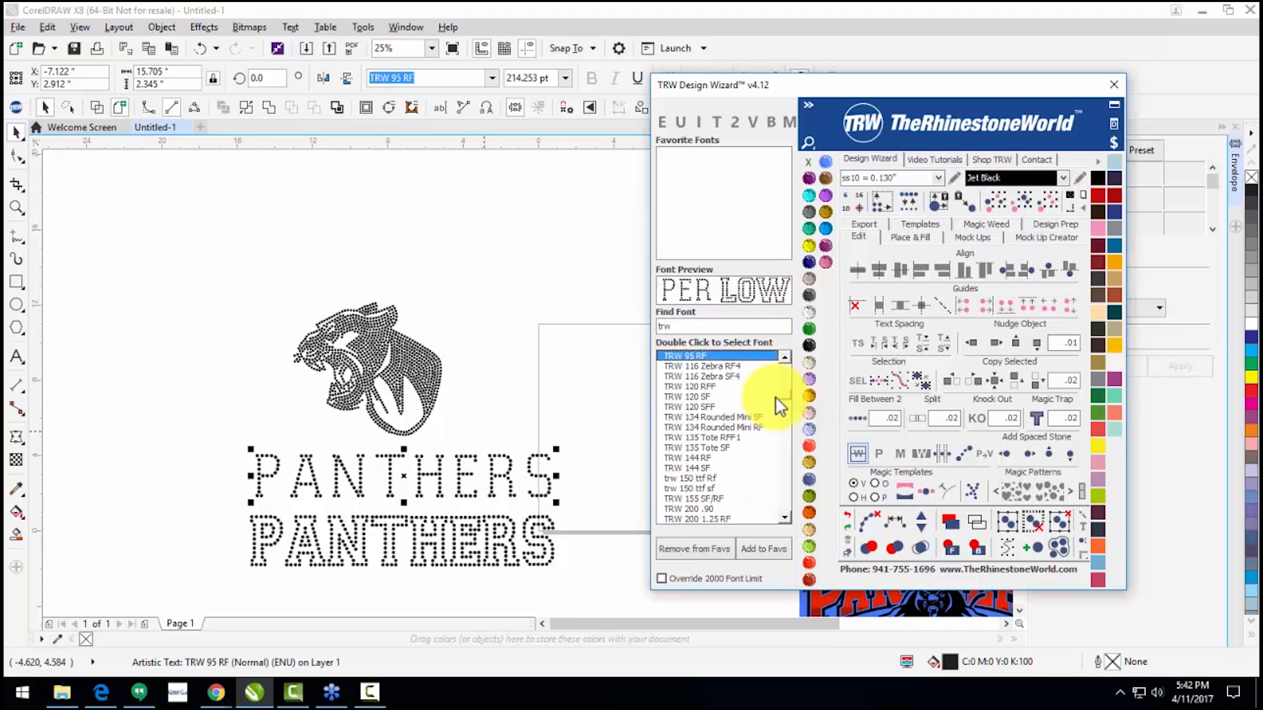
double_click(748, 418)
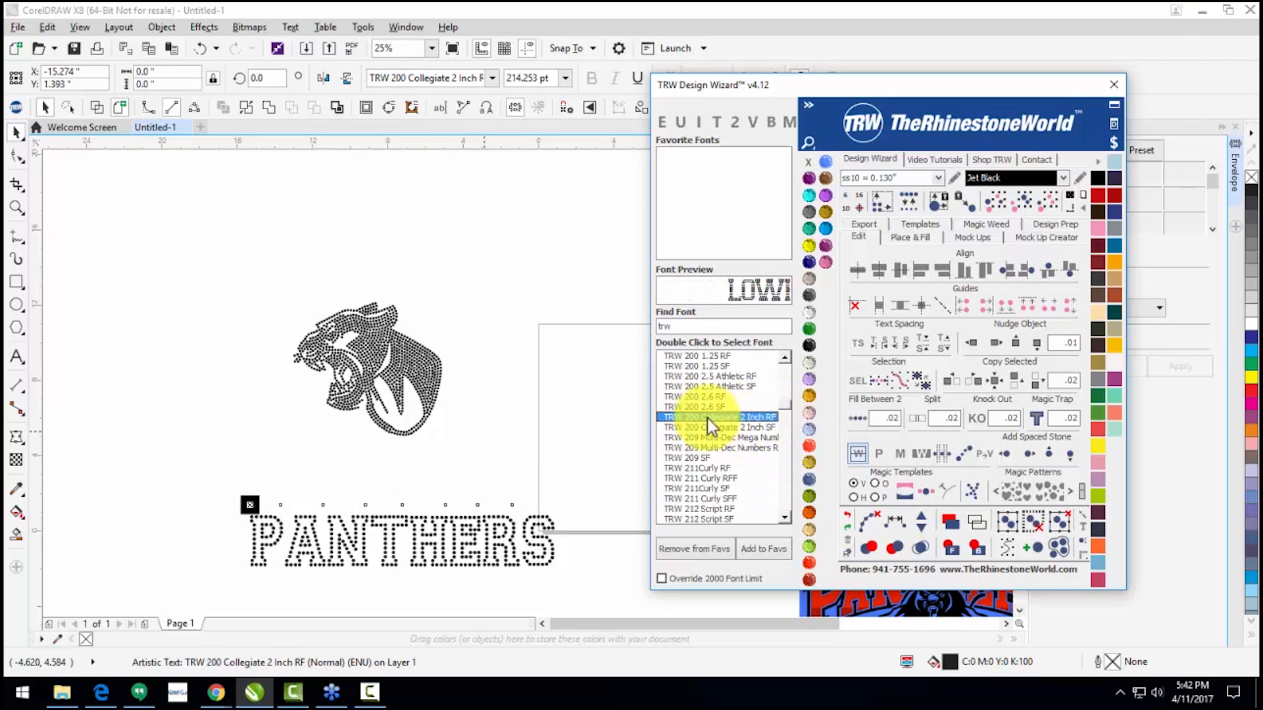
click(507, 565)
double_click(693, 419)
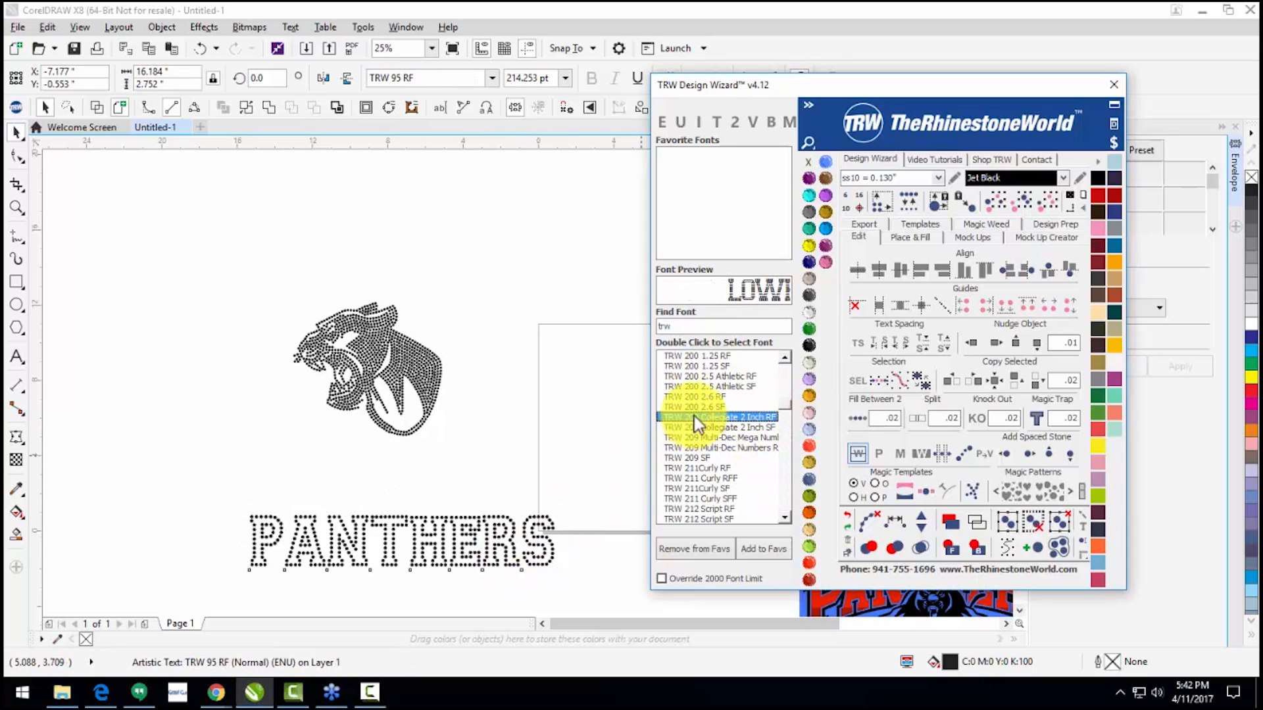
Step: Delete the blank upper PANTHERS text and move the remaining rhinestone lettering up beneath the panther head
click(410, 482)
drag(159, 440, 550, 528)
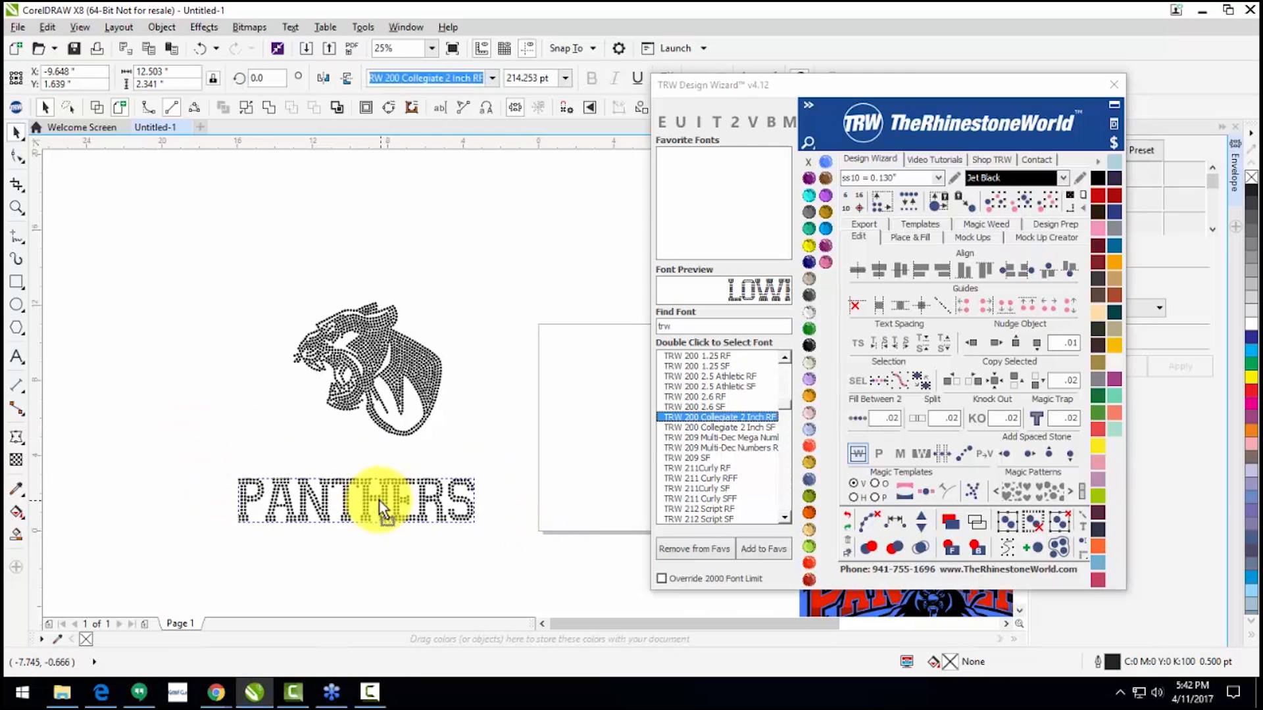
click(395, 520)
Step: Increase the letter spacing of the rhinestone PANTHERS text until it is about 12.97 in wide
scroll(426, 543, up, 1)
click(368, 514)
scroll(369, 514, up, 1)
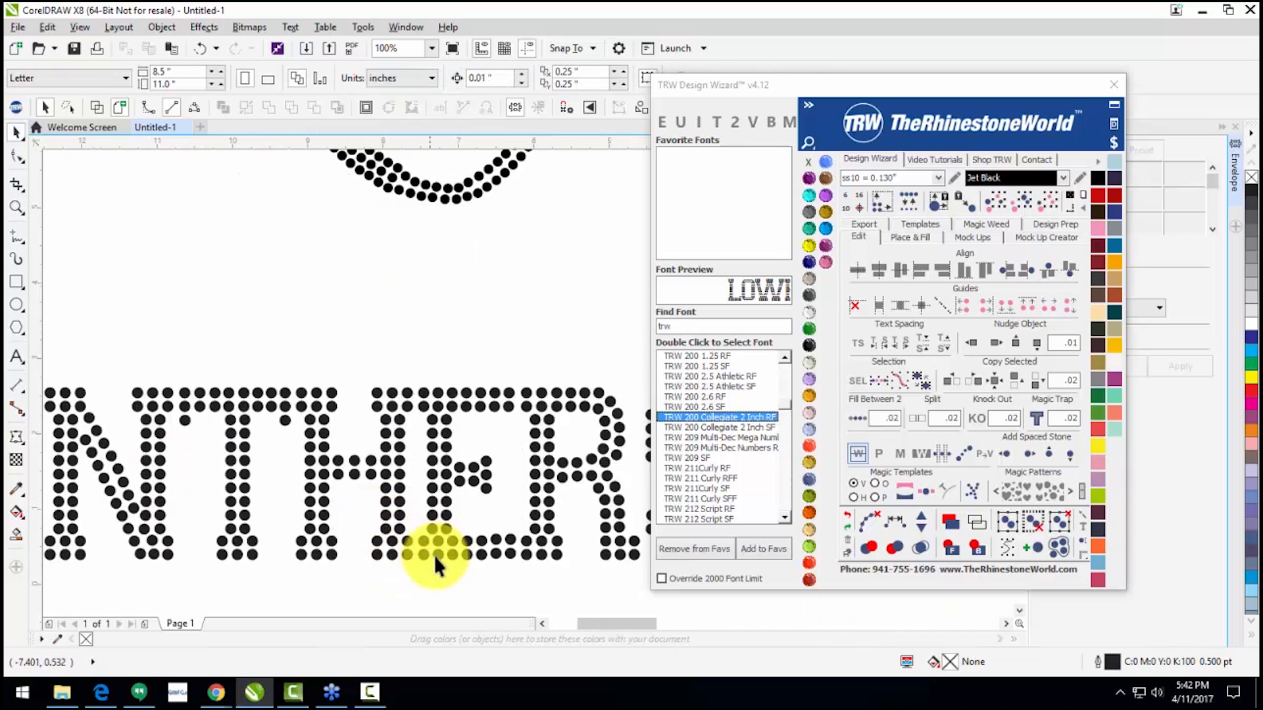
scroll(423, 442, down, 1)
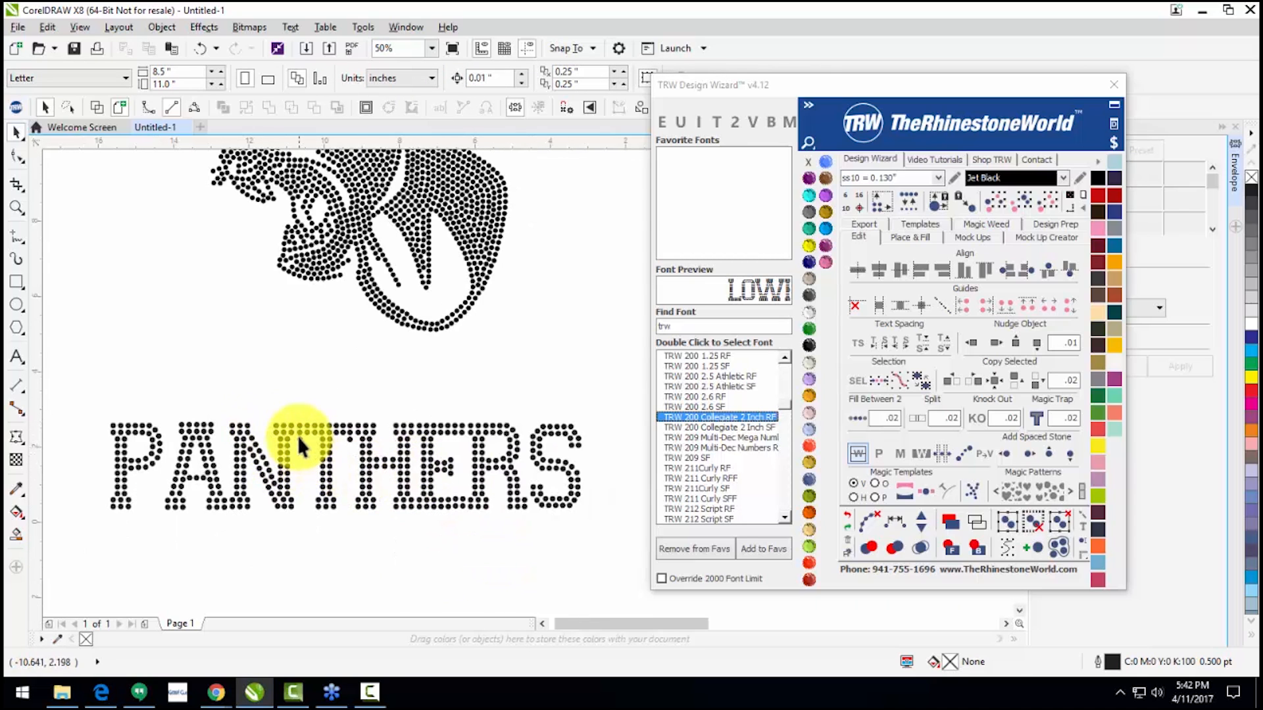
click(484, 459)
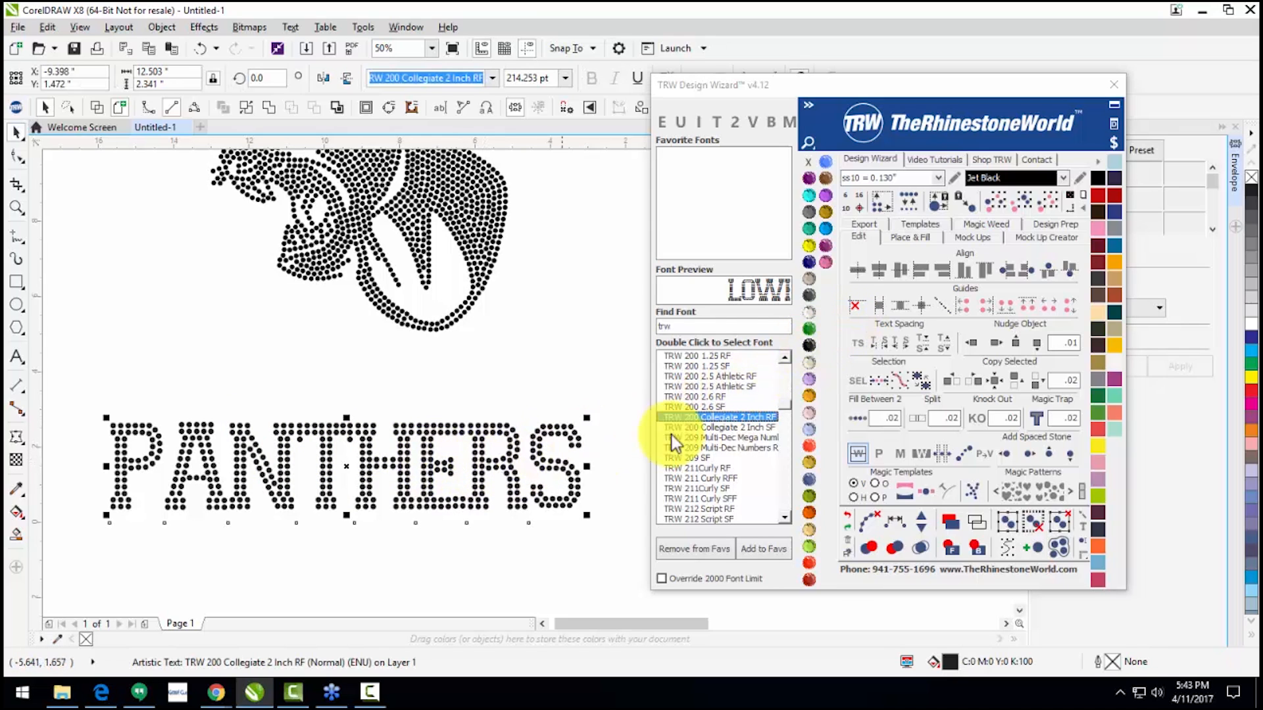
click(899, 342)
click(901, 342)
click(901, 342)
click(902, 342)
click(901, 342)
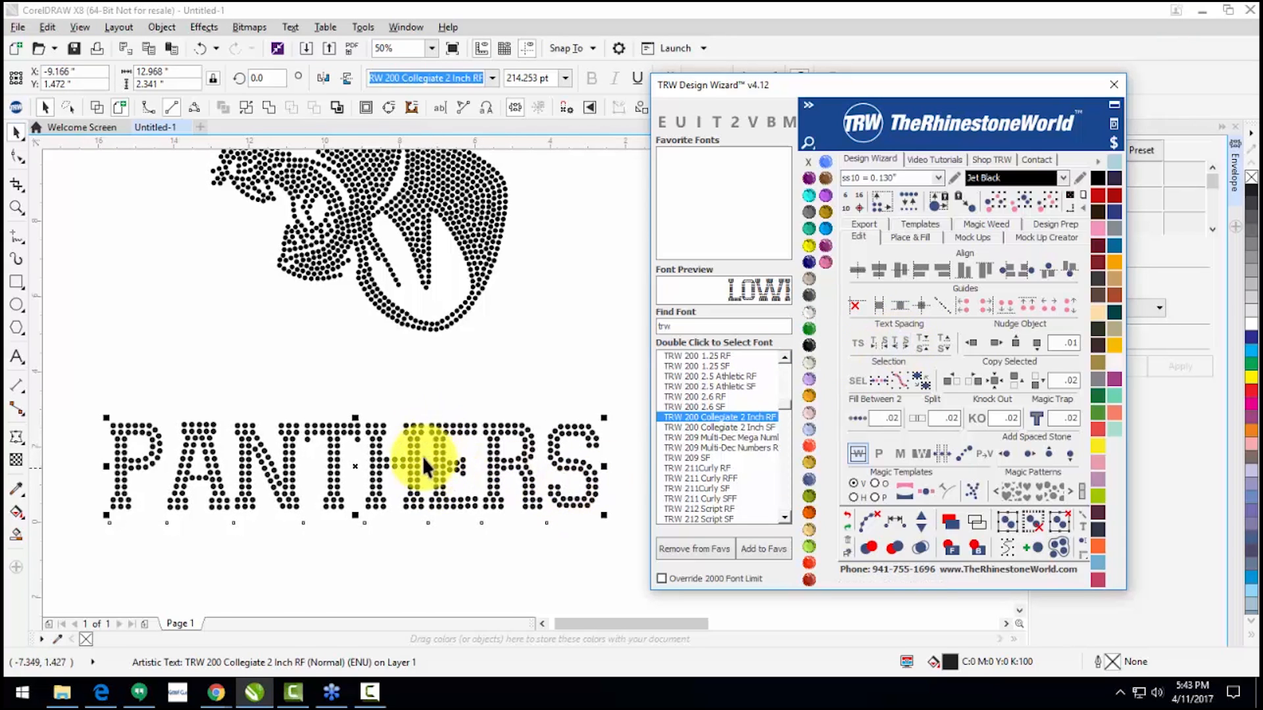
Step: Resize the PANTHERS lettering for ss10 0.130 in stones, replacing its stones, and select a single stone at the foot of the P
click(265, 537)
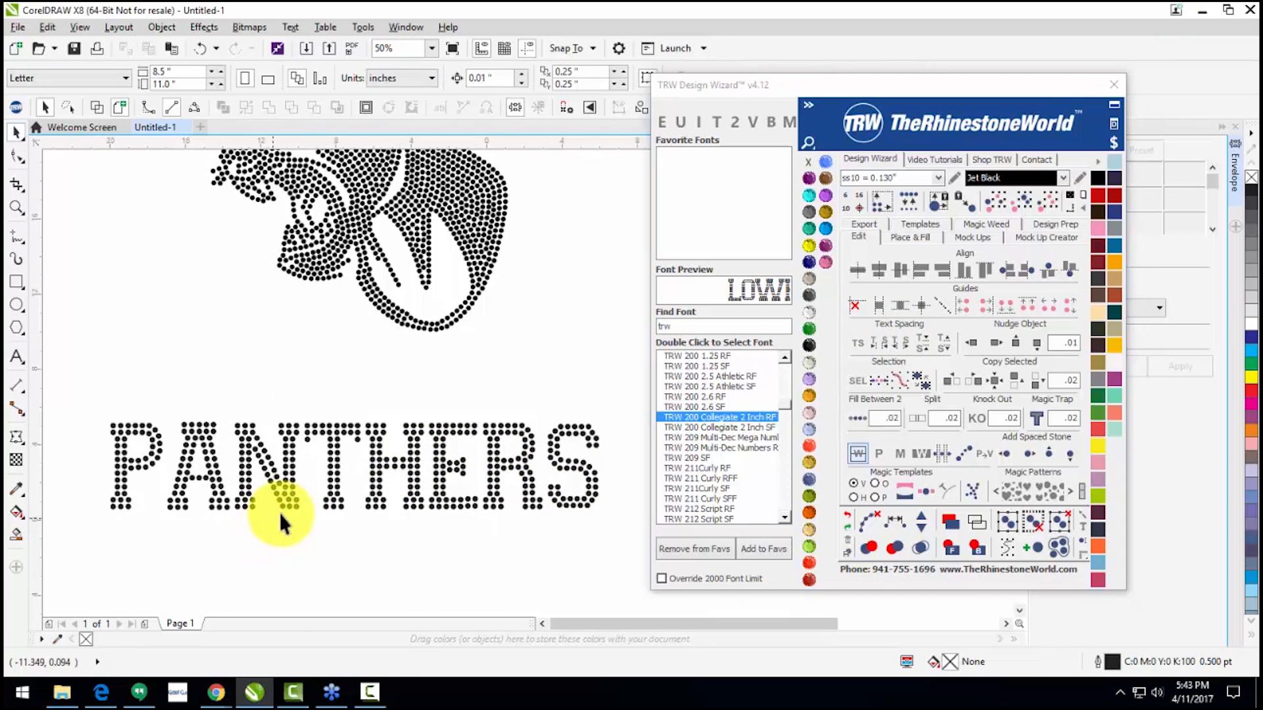
scroll(278, 515, down, 1)
drag(141, 439, 529, 534)
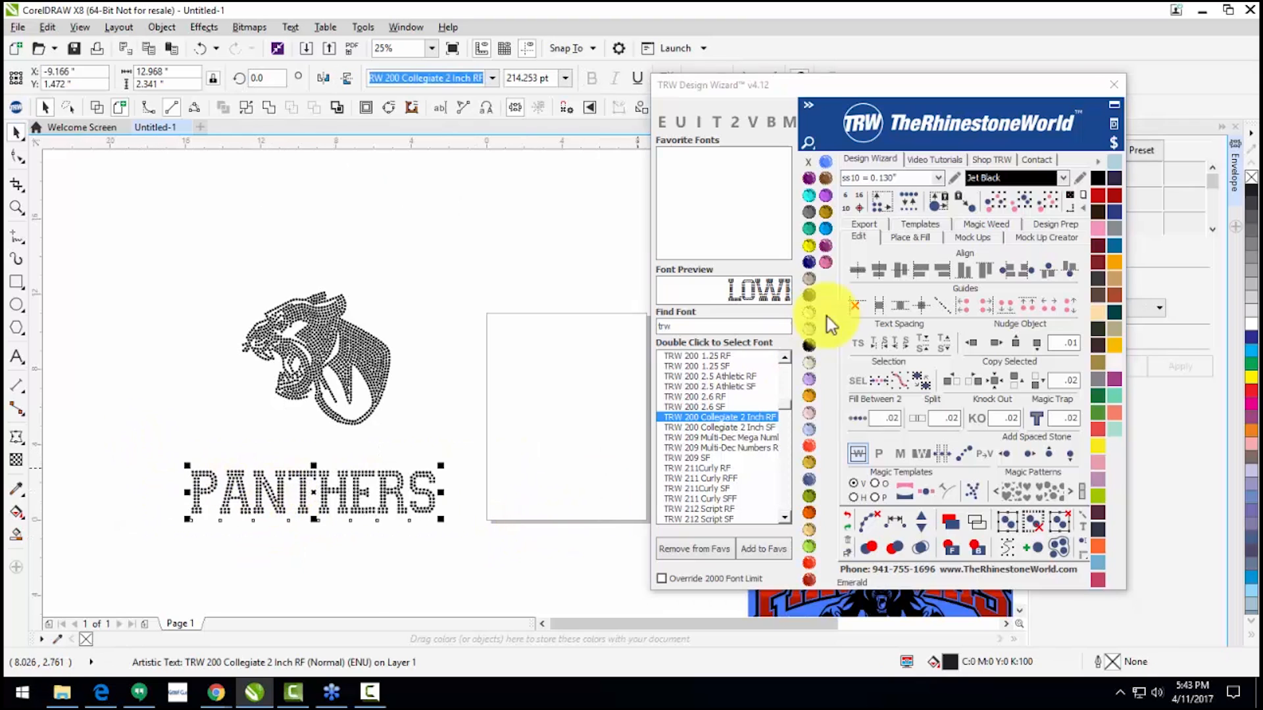
click(882, 206)
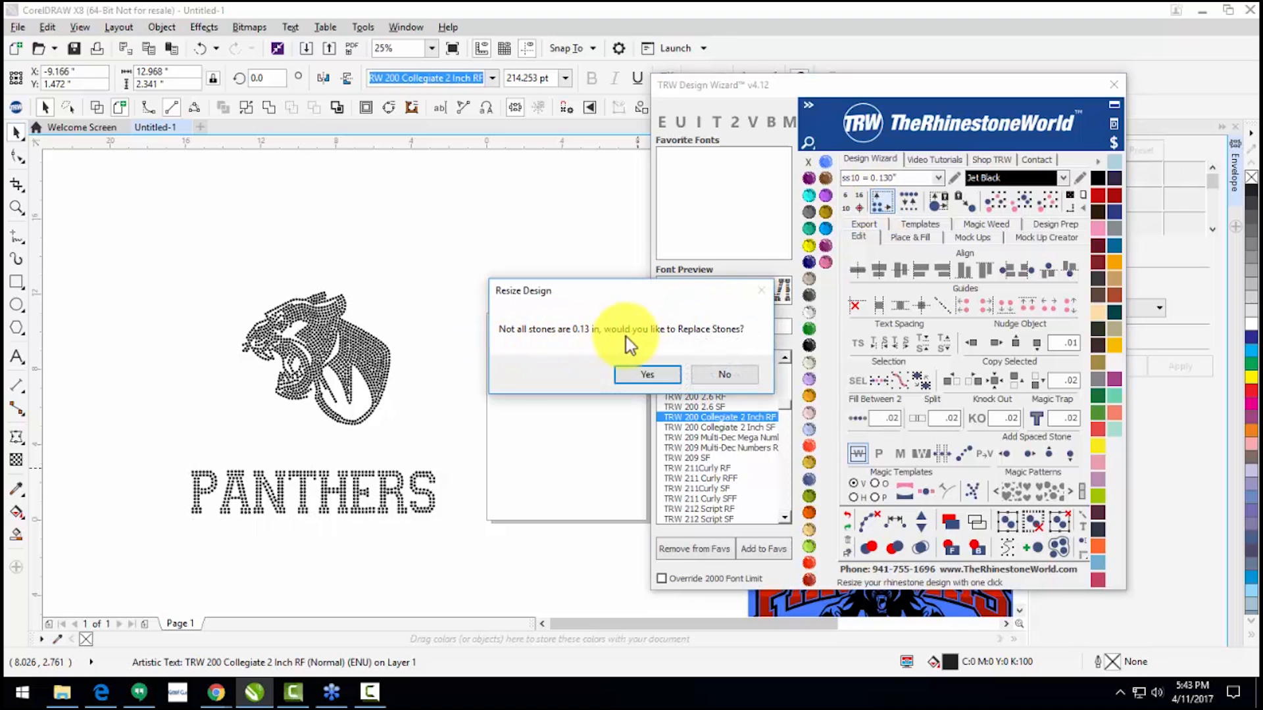
click(638, 377)
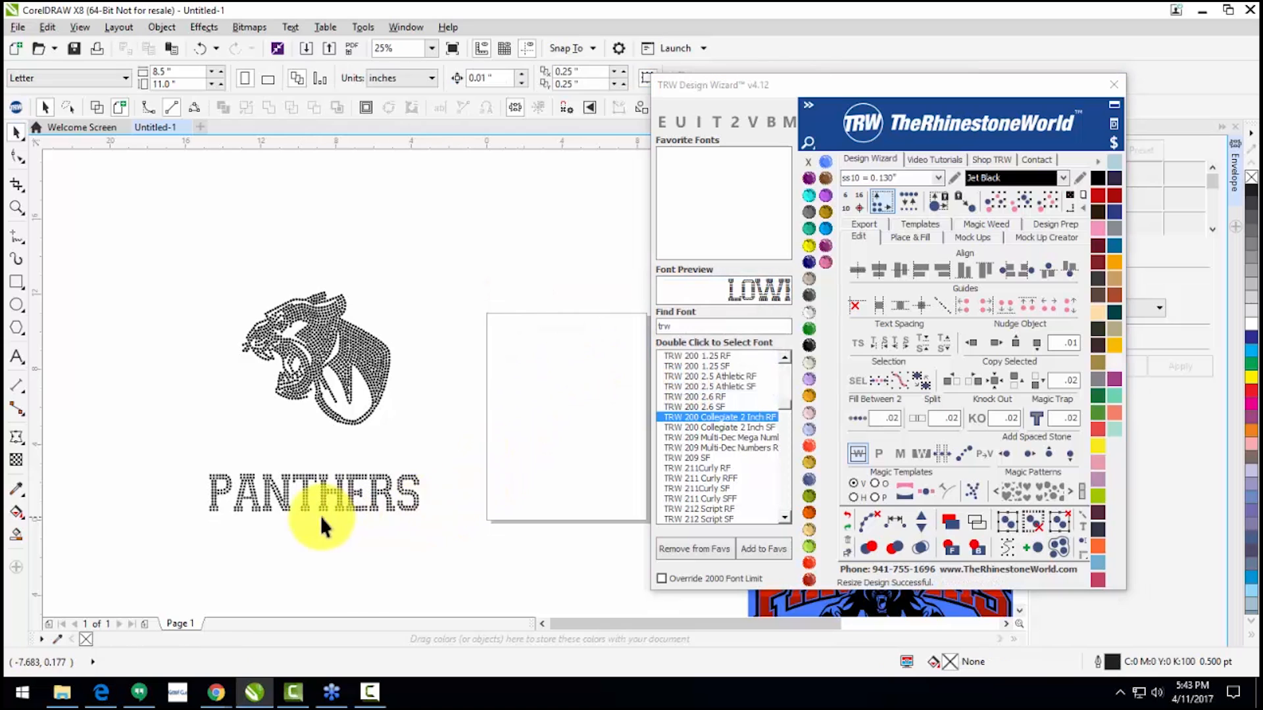
scroll(290, 519, up, 1)
click(137, 496)
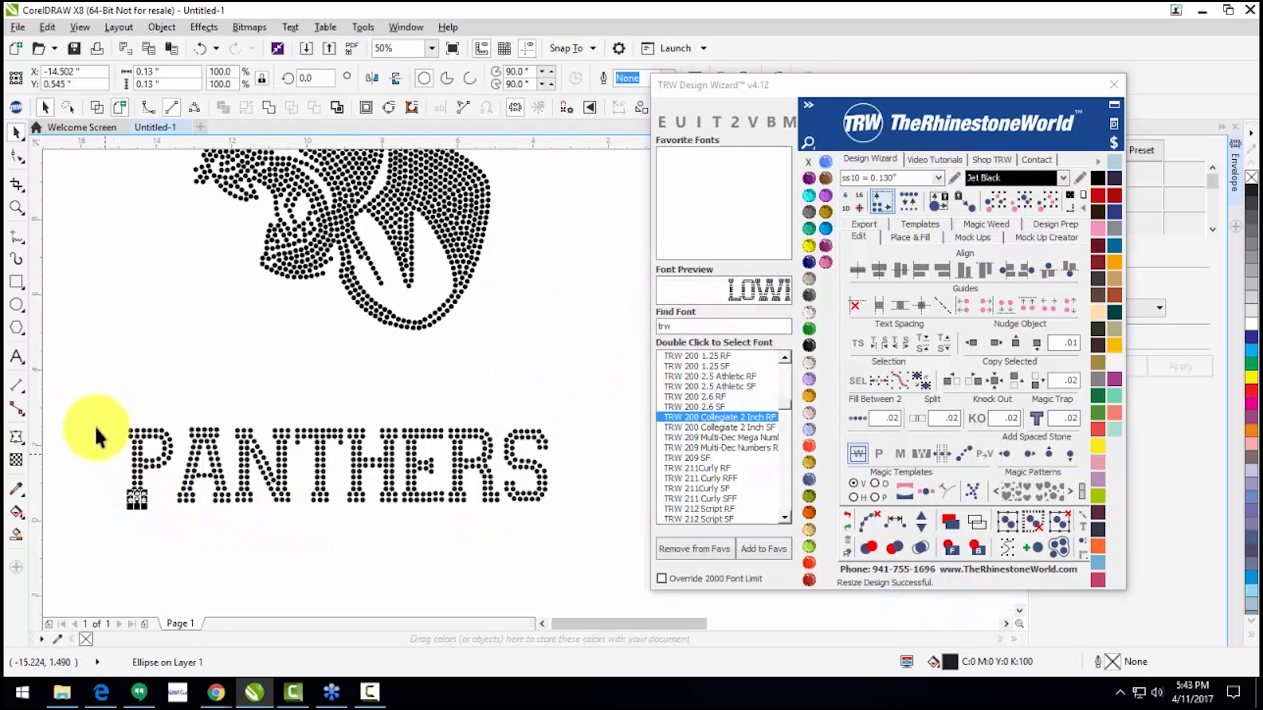
Step: Select all the stones of the rhinestone PANTHERS lettering and move them up to just above the panther head
scroll(137, 496, up, 1)
click(248, 431)
click(102, 330)
scroll(99, 328, down, 1)
drag(88, 319, 615, 451)
scroll(480, 440, down, 1)
drag(420, 410, 455, 187)
click(490, 248)
scroll(486, 317, down, 1)
scroll(475, 223, up, 1)
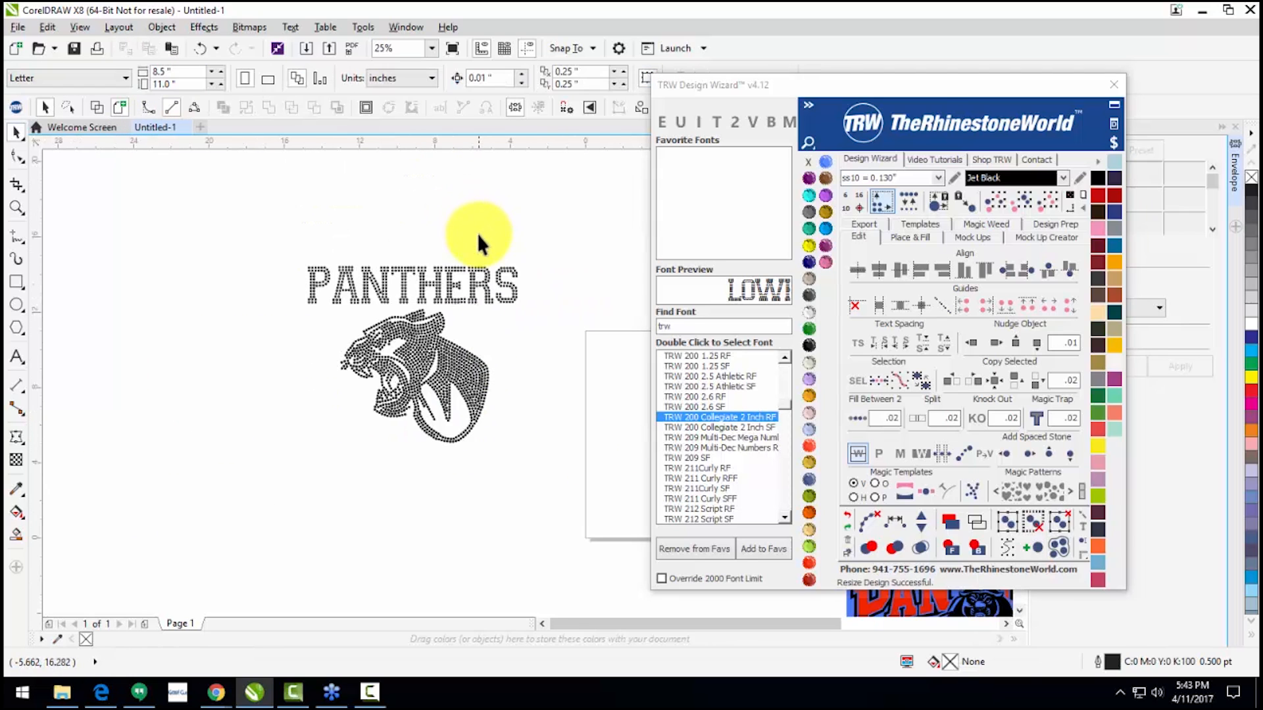
Step: Examine the stone placement in the PANTHERS lettering above the panther head, keeping the design wizard window clear of the design
drag(893, 111, 429, 519)
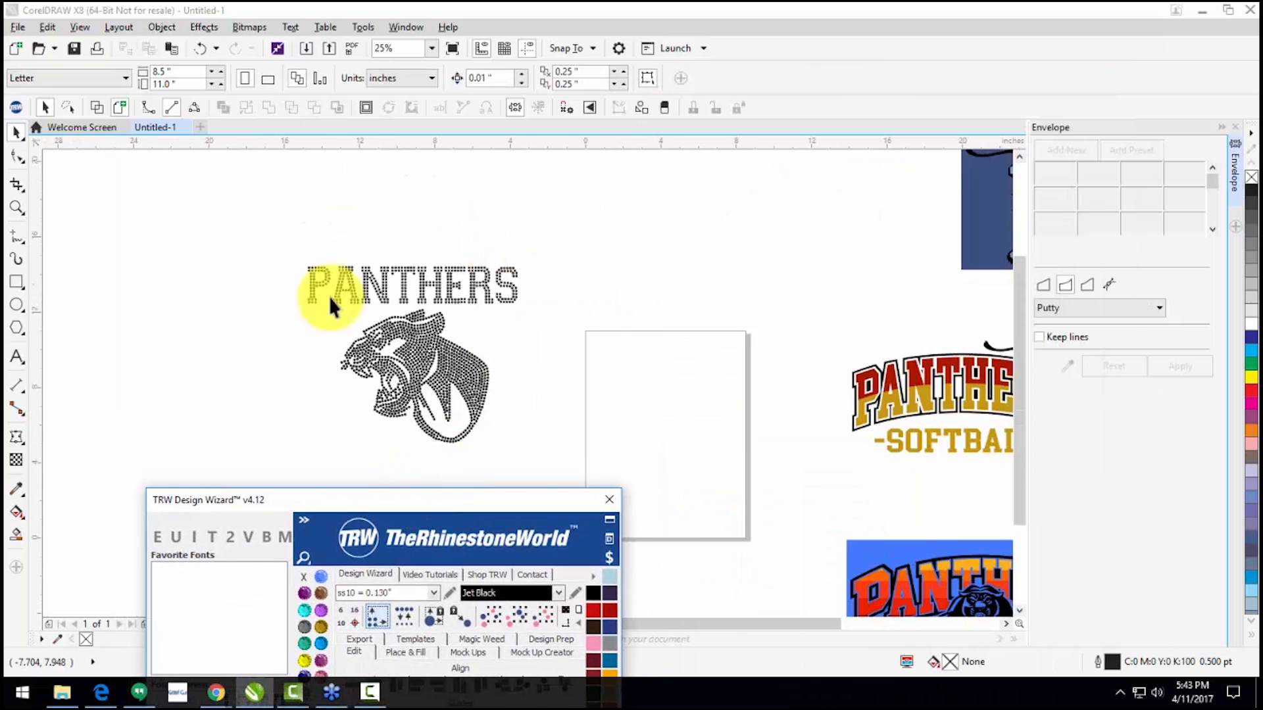
scroll(330, 287, up, 1)
drag(242, 223, 750, 314)
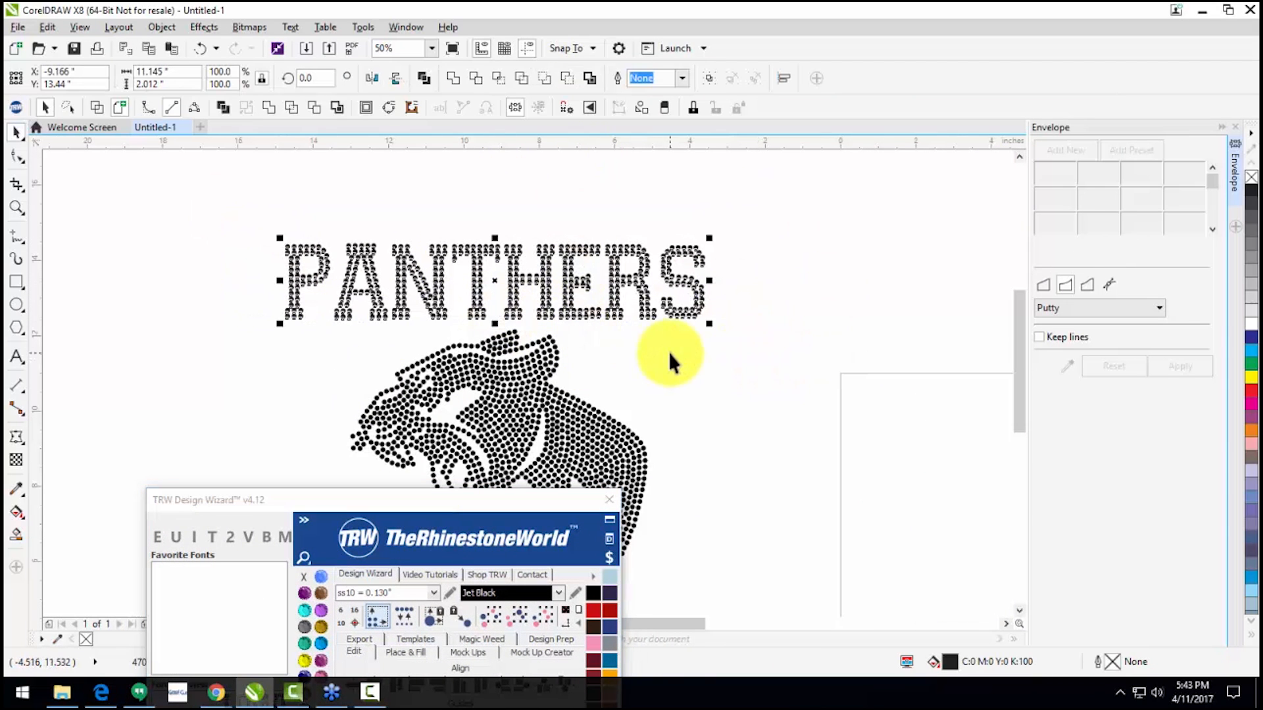
click(680, 369)
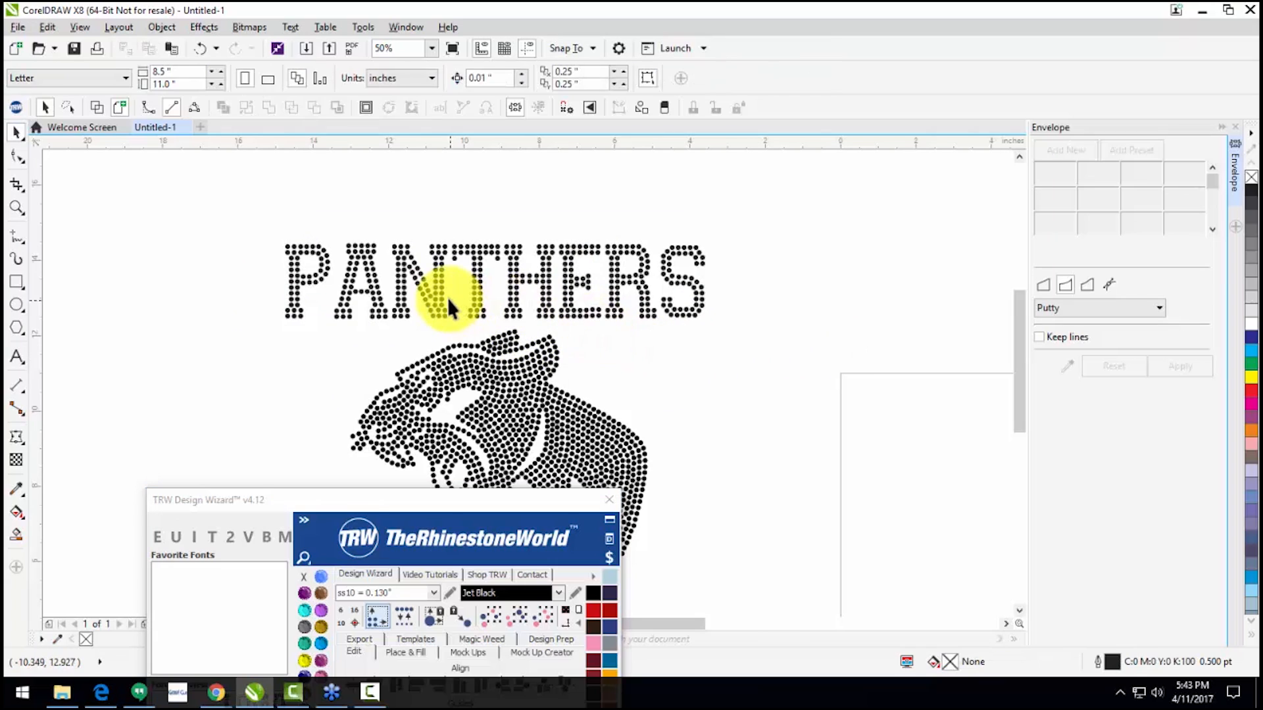
click(443, 293)
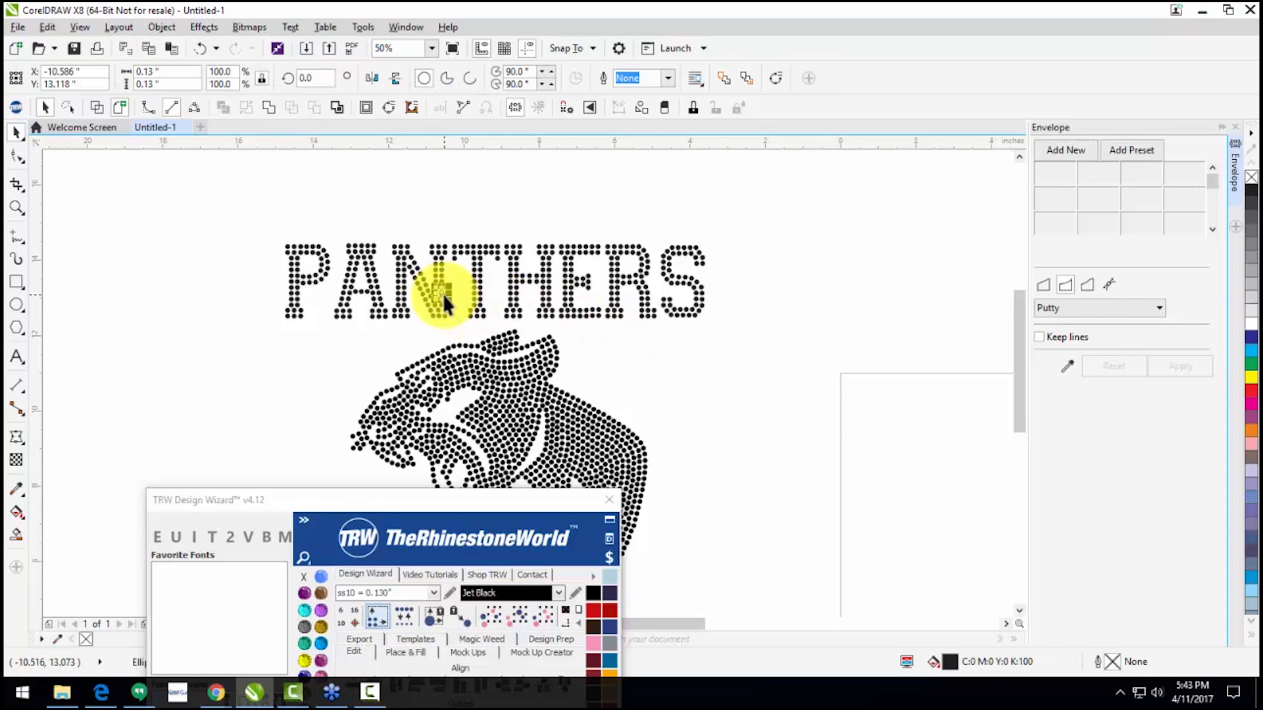
click(327, 326)
drag(485, 507, 1072, 346)
click(678, 365)
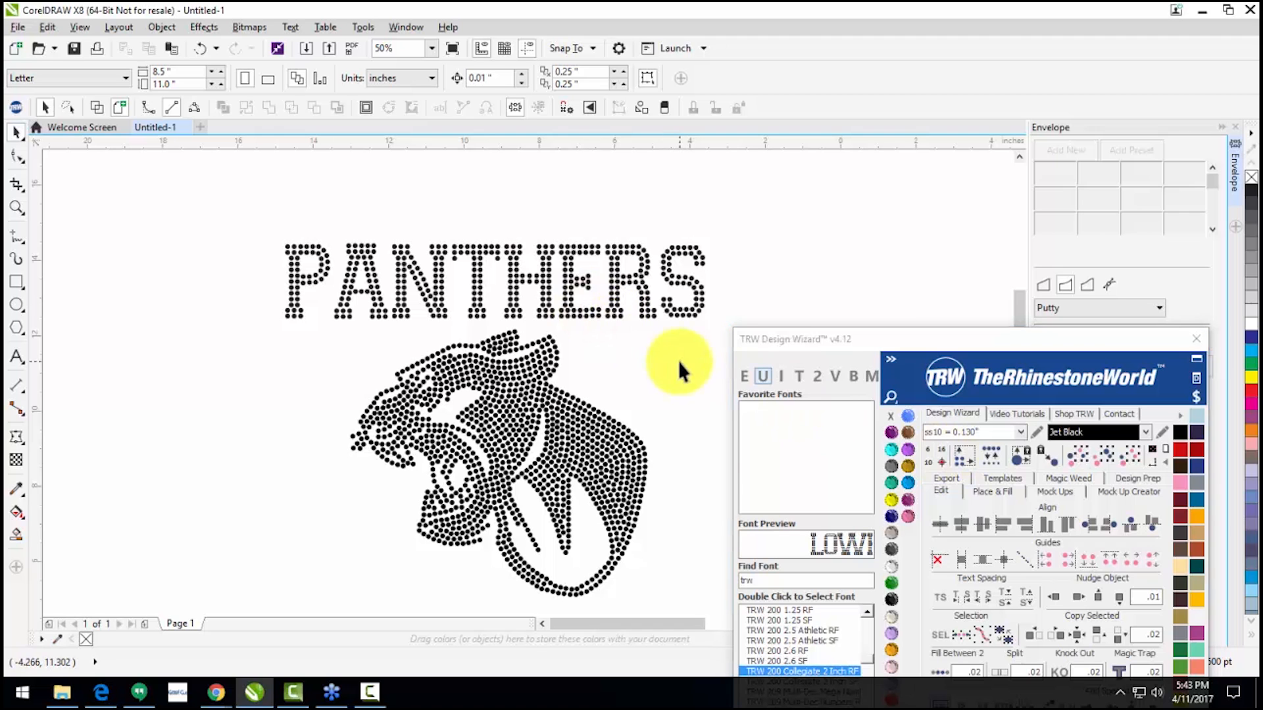
scroll(696, 270, up, 1)
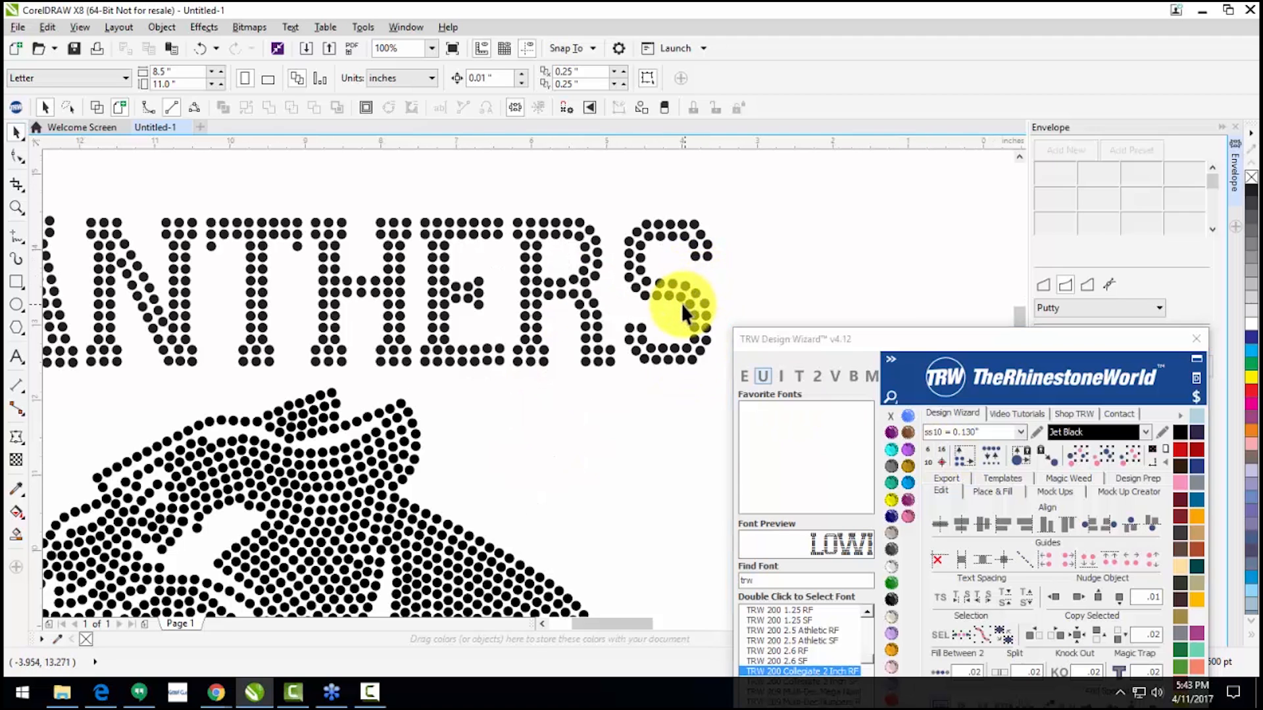
scroll(508, 388, down, 1)
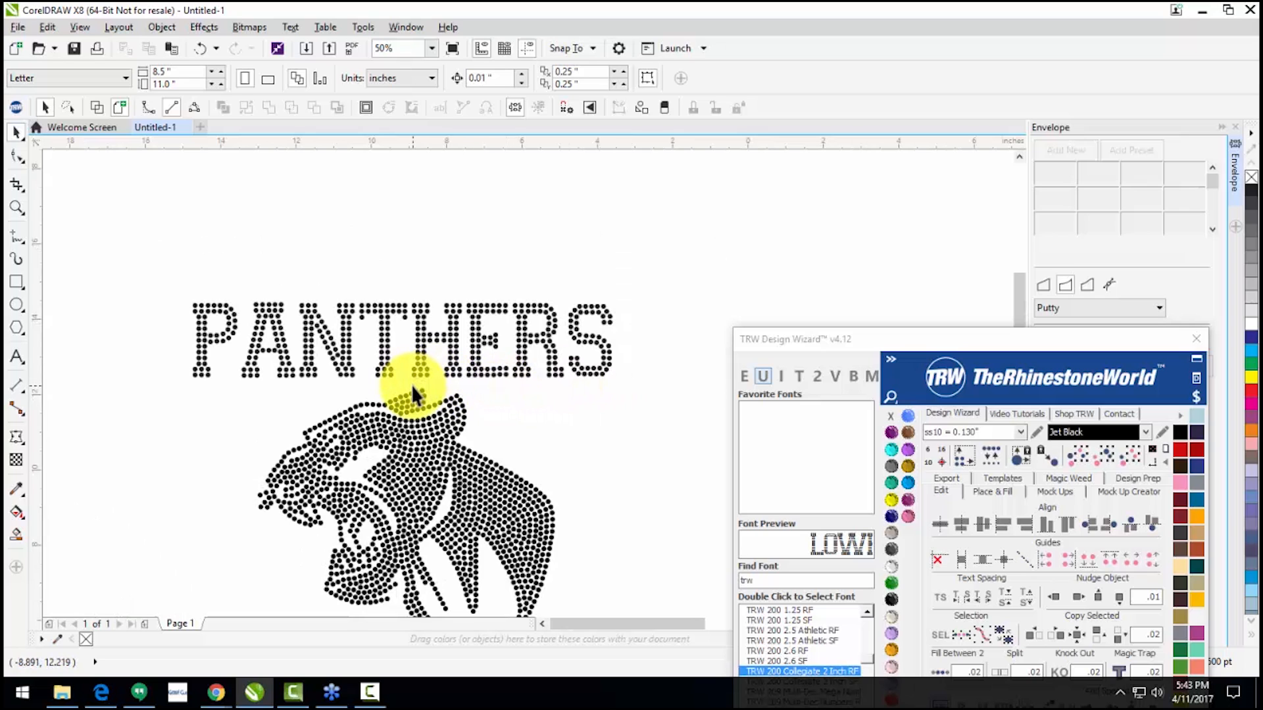
Step: Group the stones of the PANTHERS lettering and place a copy of the group beside the original, above the page
drag(175, 293, 638, 385)
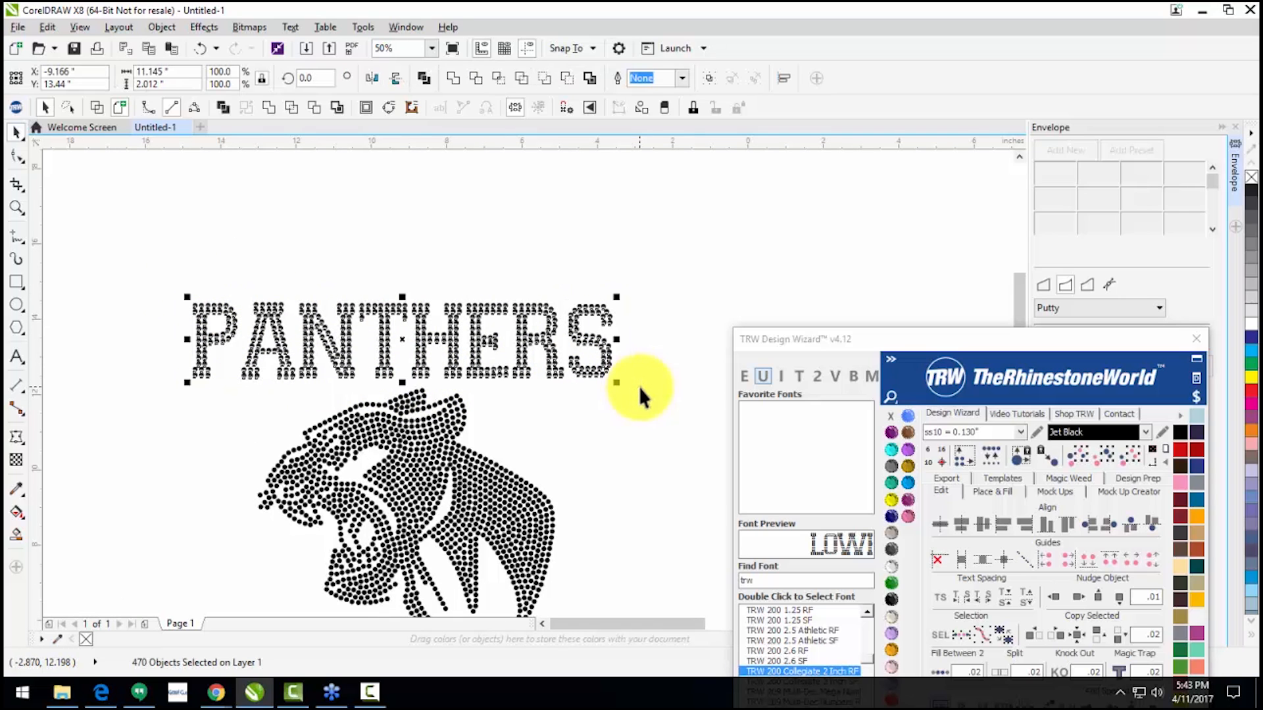
key(ctrl+g)
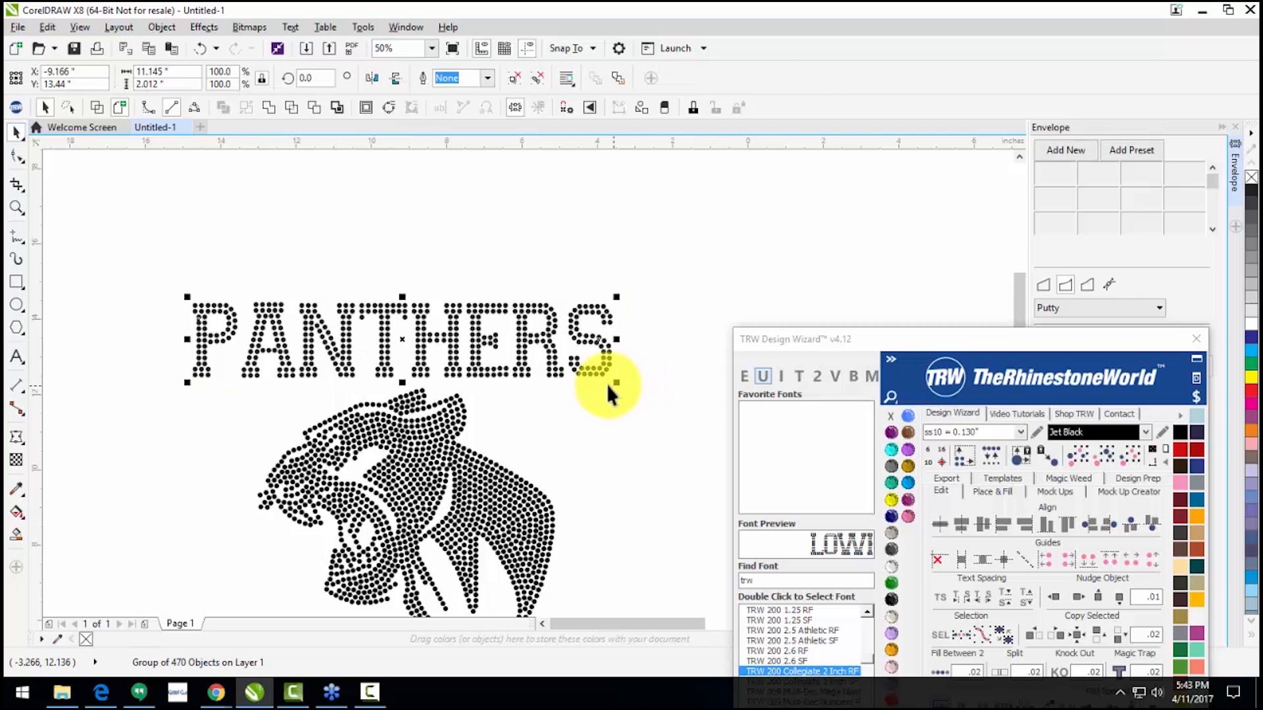
click(1065, 154)
click(419, 346)
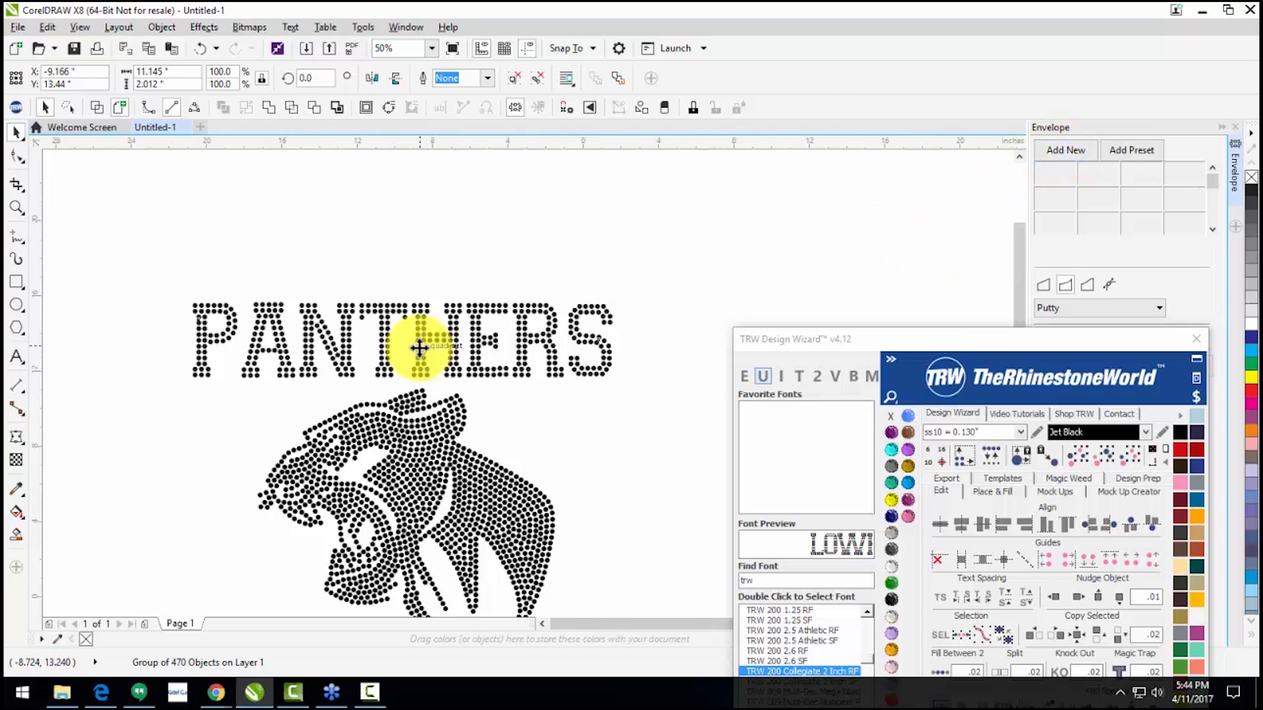
scroll(420, 346, down, 1)
drag(409, 342, 651, 331)
drag(890, 342, 965, 379)
click(617, 333)
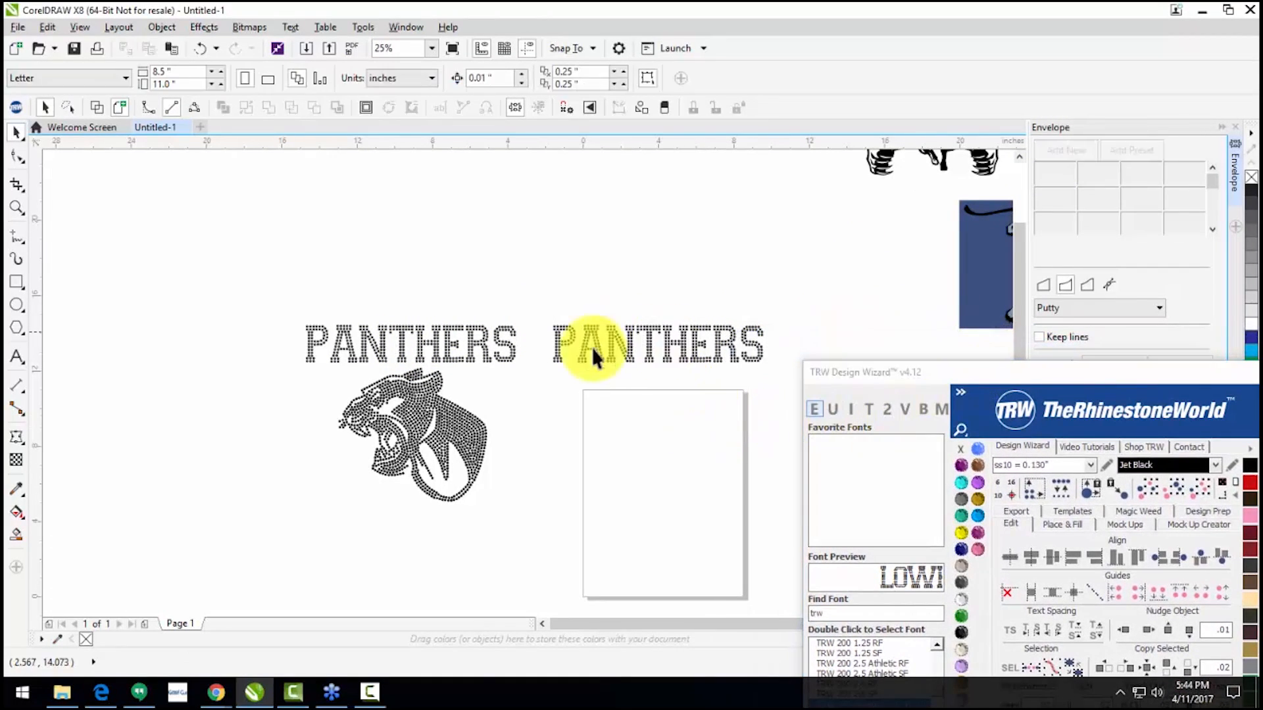
Step: Add a single-arc envelope to the copied PANTHERS lettering and arch its top and bottom edges upward, to about 4.33 in overall height
scroll(617, 333, up, 3)
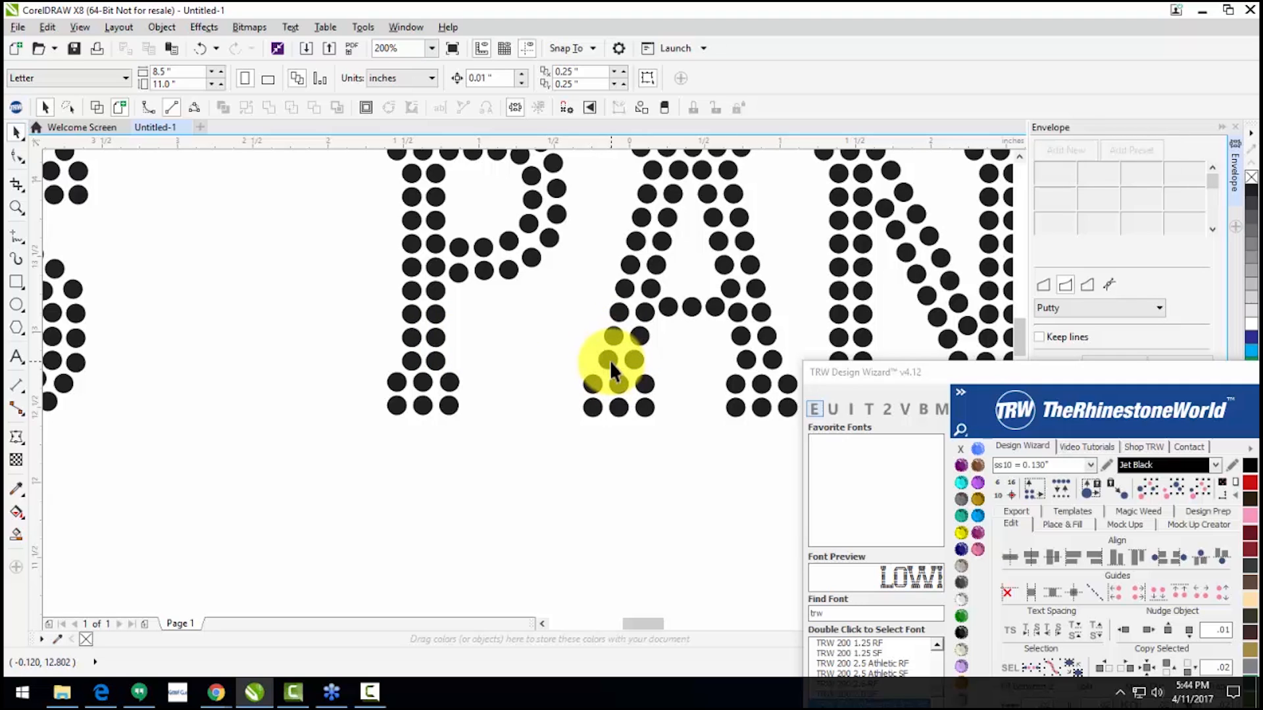
scroll(598, 353, down, 4)
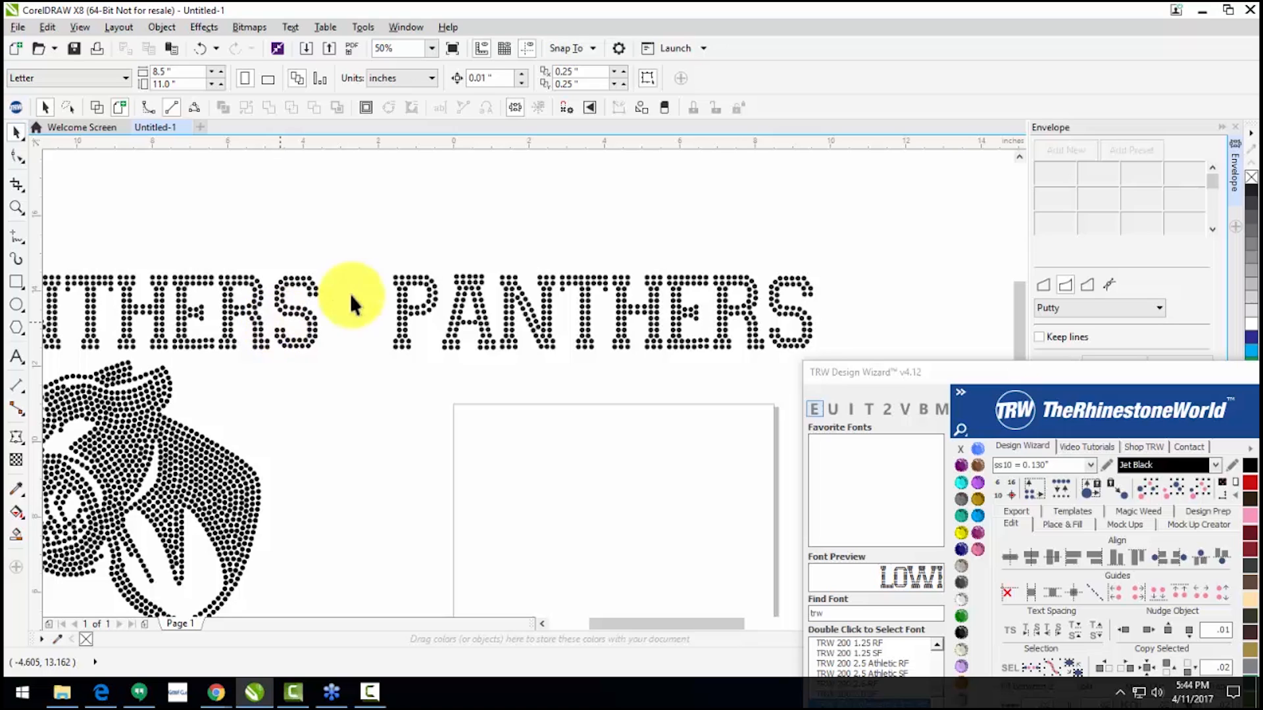
click(404, 317)
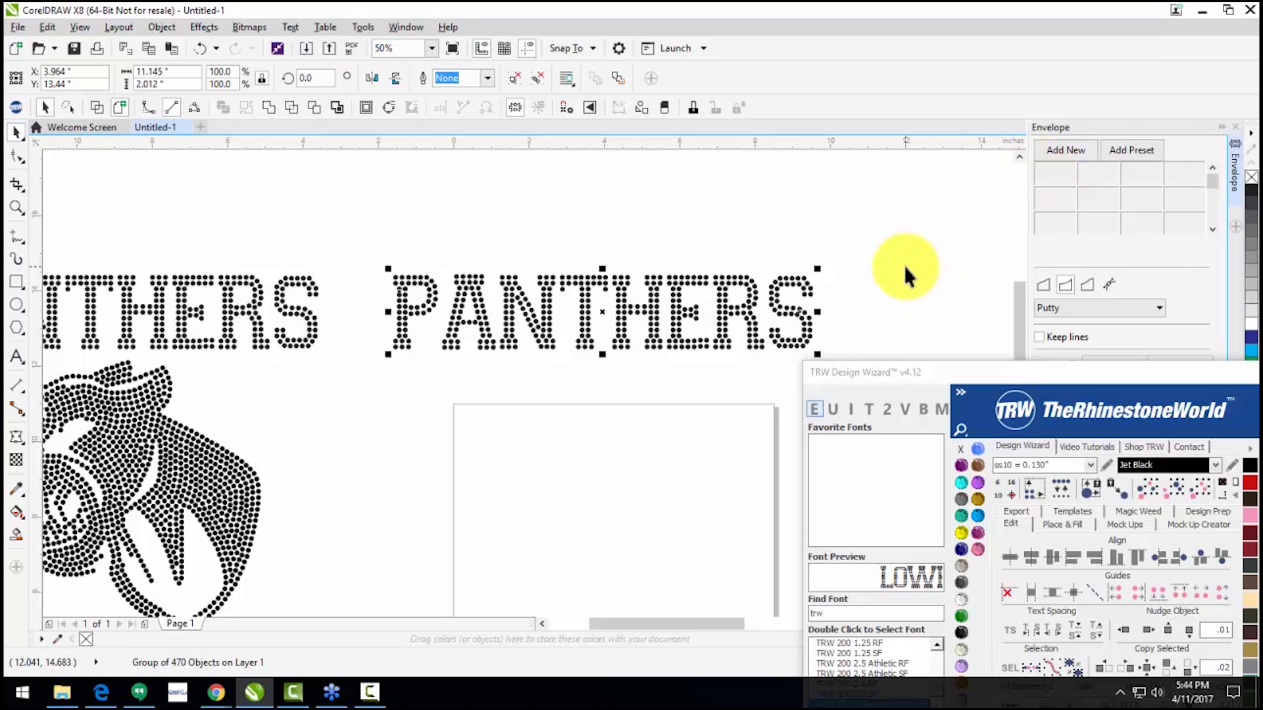
click(1061, 156)
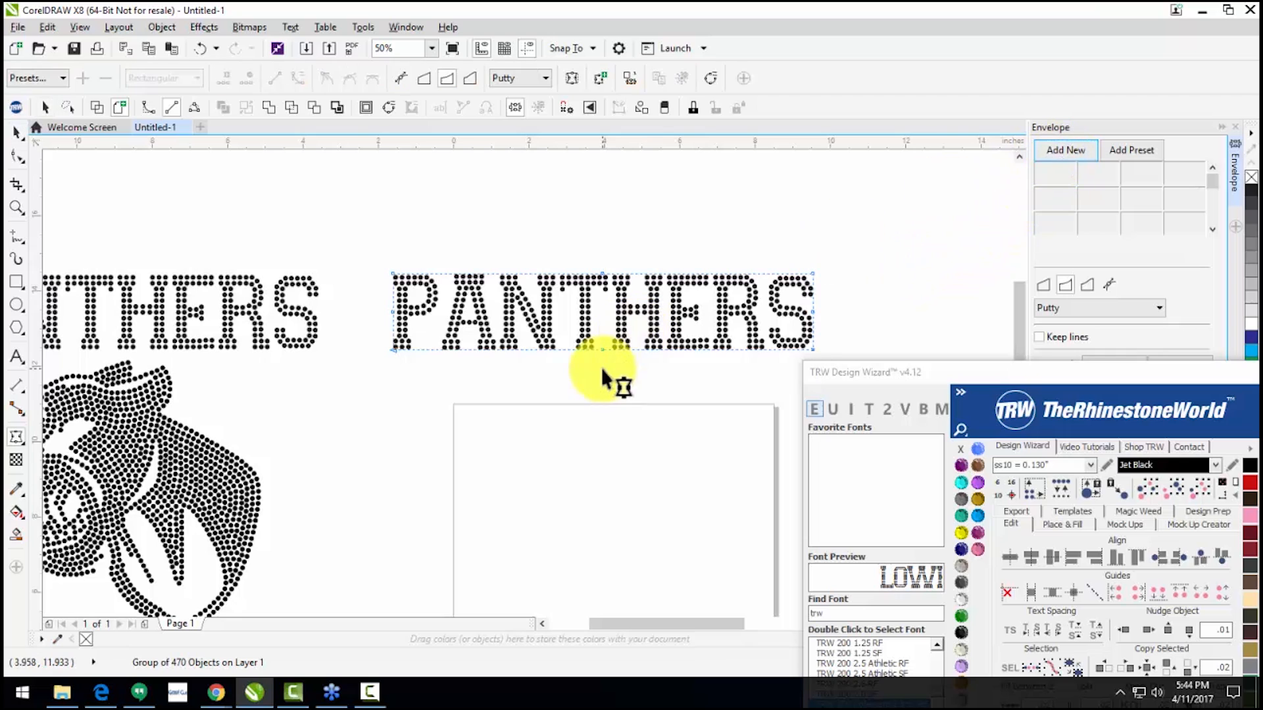
drag(603, 348, 619, 259)
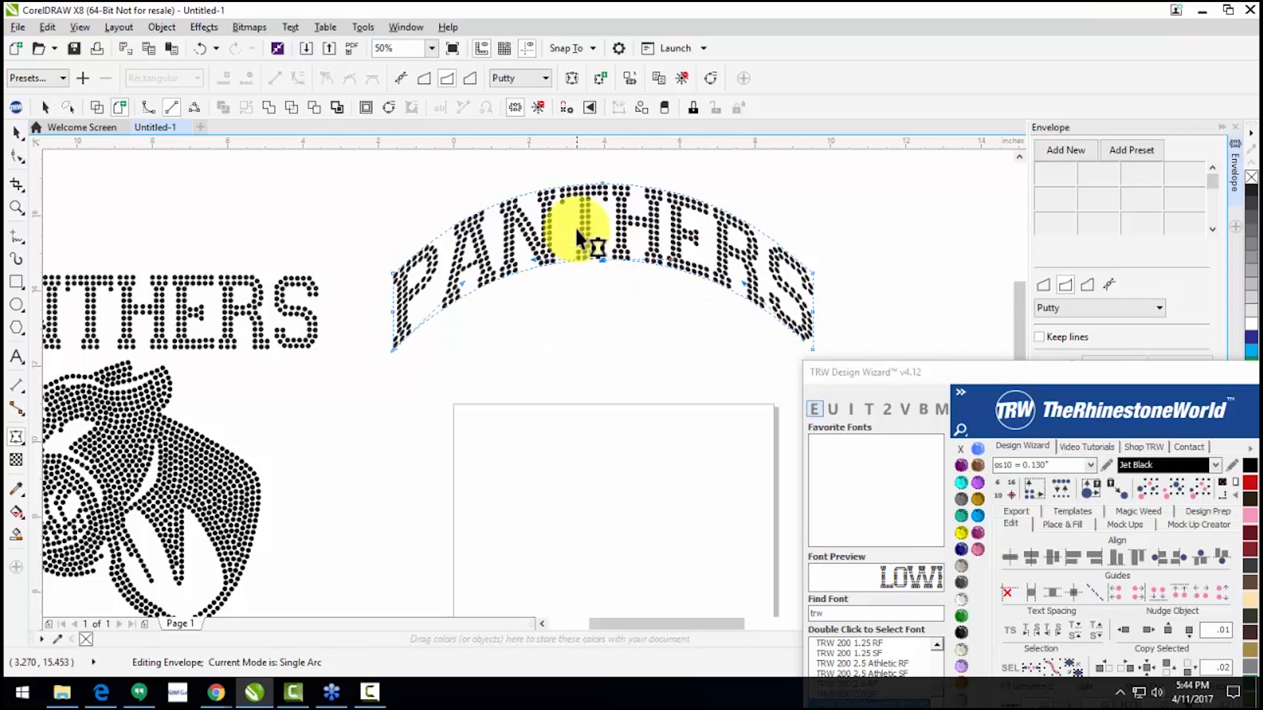
scroll(559, 217, up, 2)
key(space)
Step: Ungroup the arched PANTHERS lettering and replace all its distorted stones with round ss10 0.130 in stones
scroll(226, 333, up, 4)
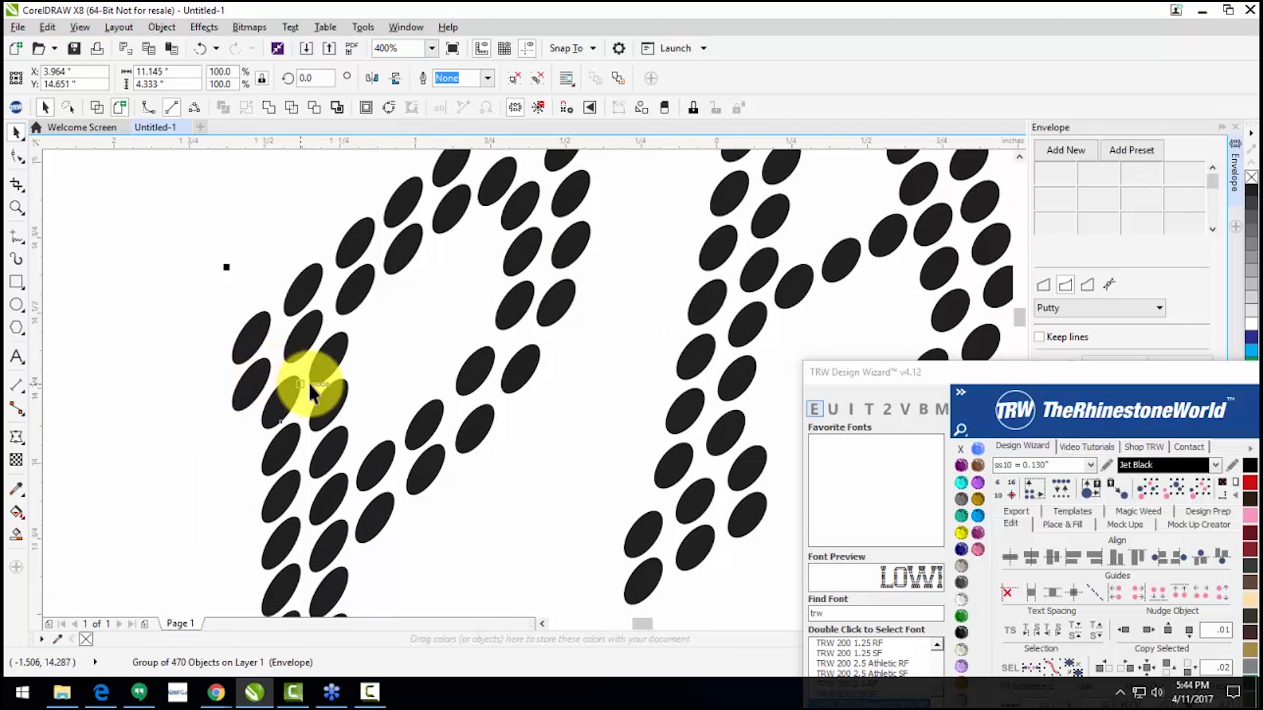
scroll(342, 380, down, 6)
drag(1029, 366, 1026, 176)
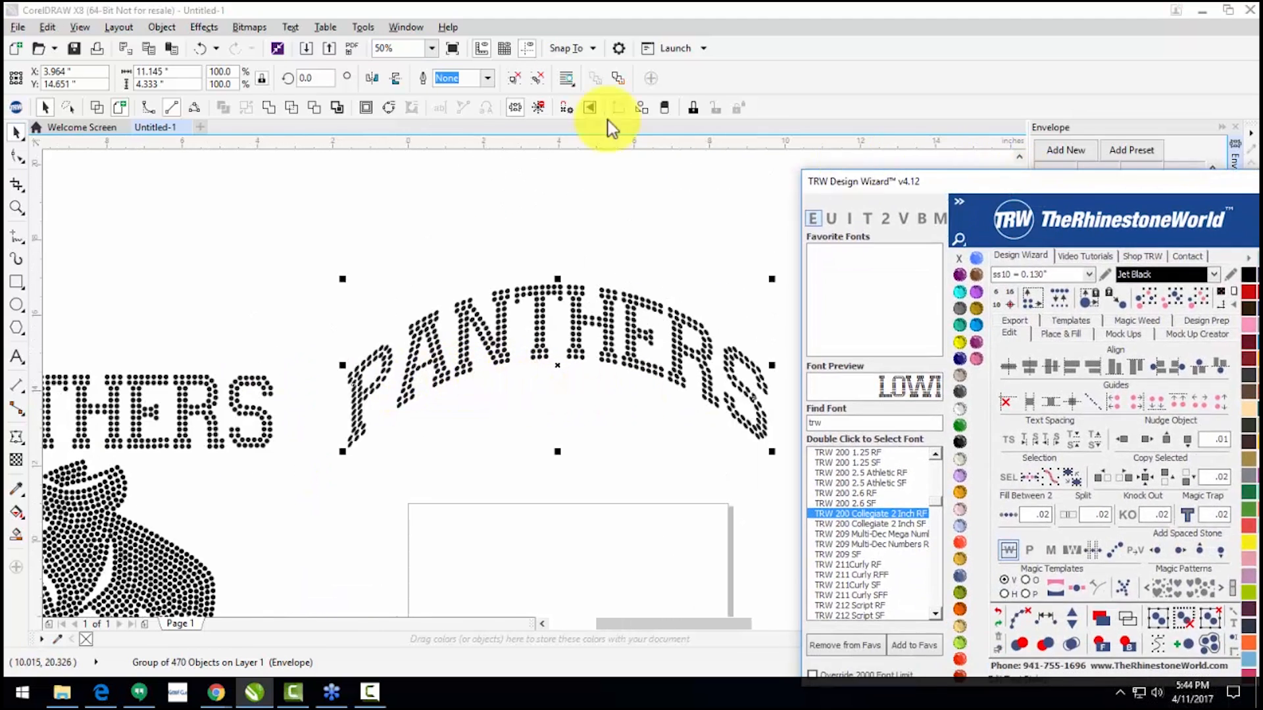
click(531, 78)
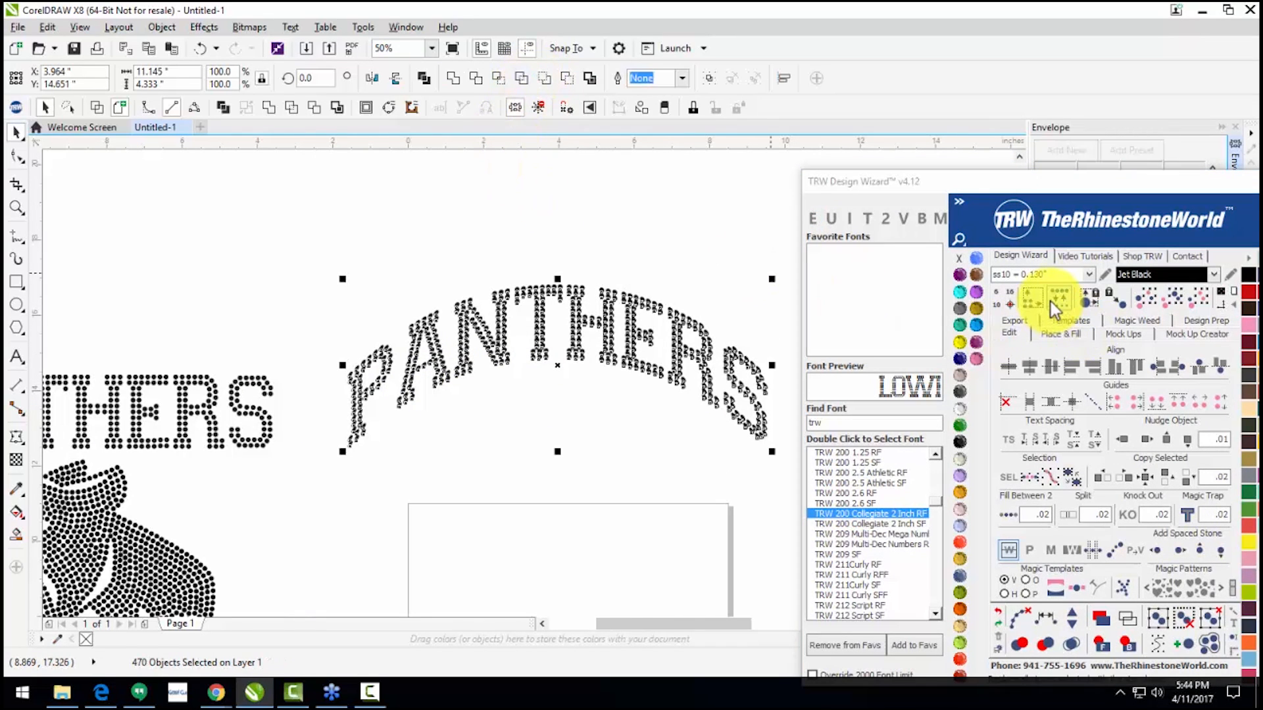
drag(1091, 185, 1080, 113)
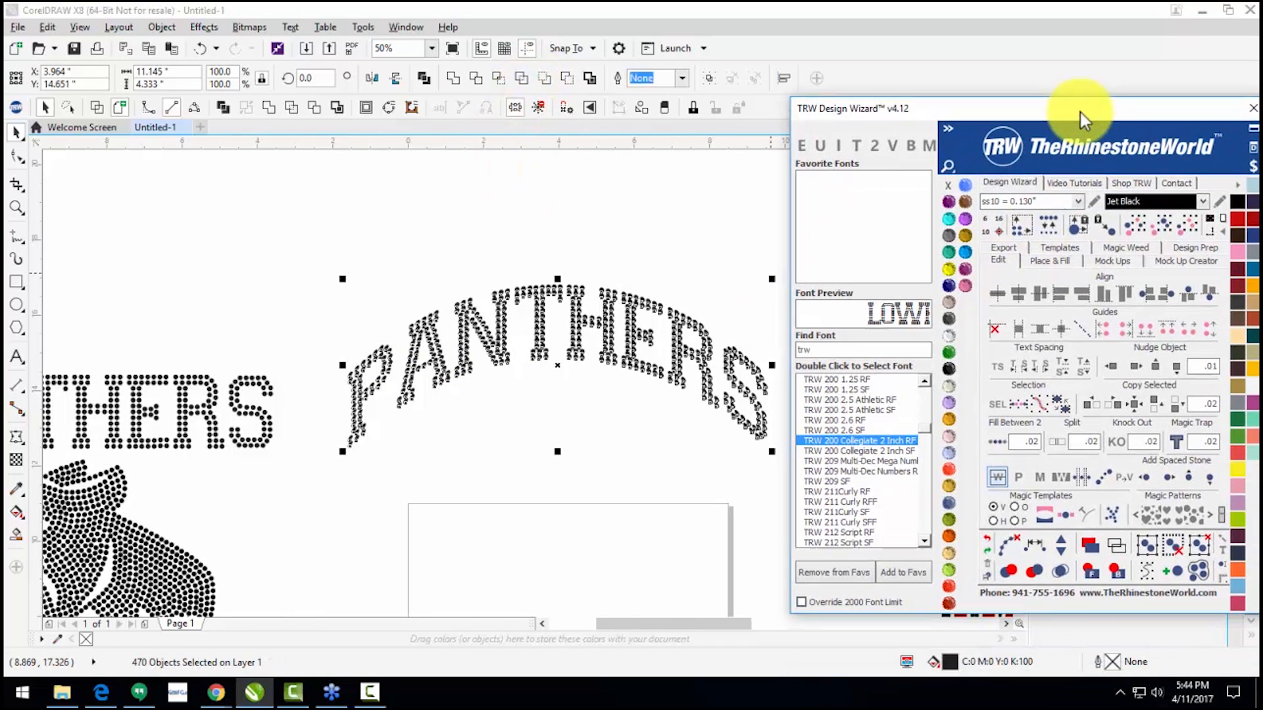
click(1047, 226)
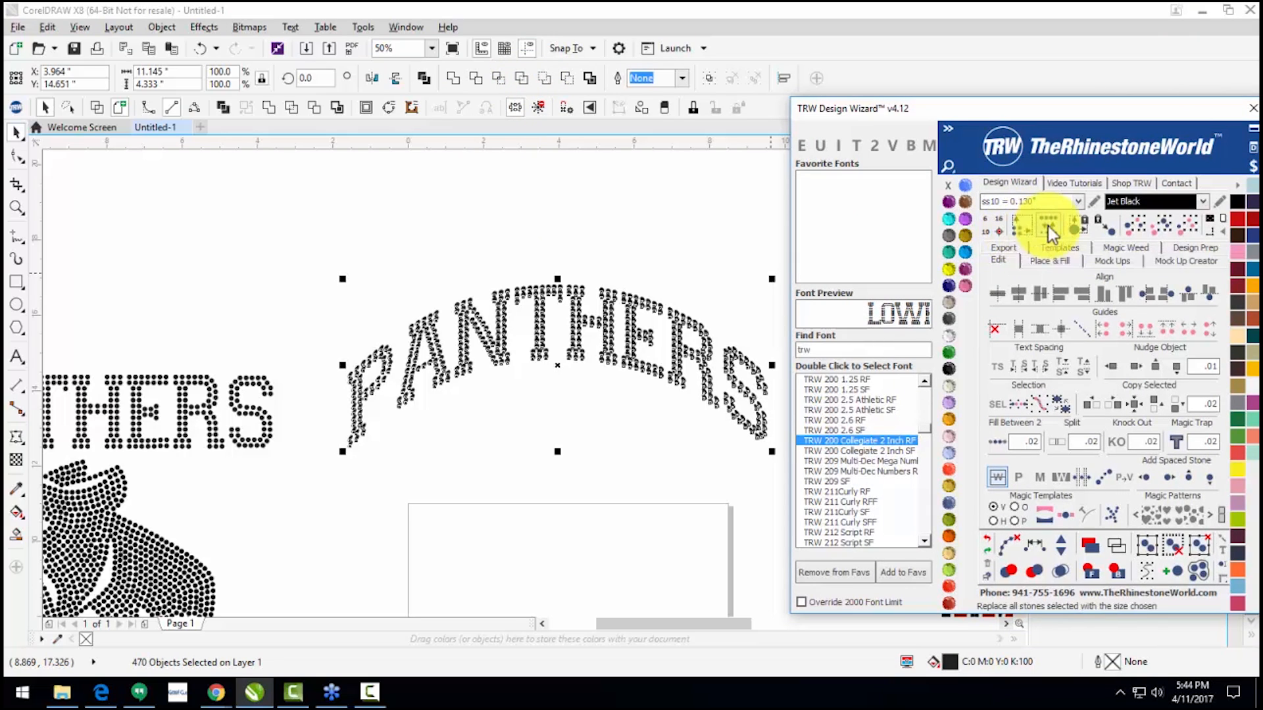
key(Escape)
Step: Examine the arched lettering's P, A and N for touching or unevenly spaced stones, selecting a stone at the A's upper serif
scroll(524, 316, up, 4)
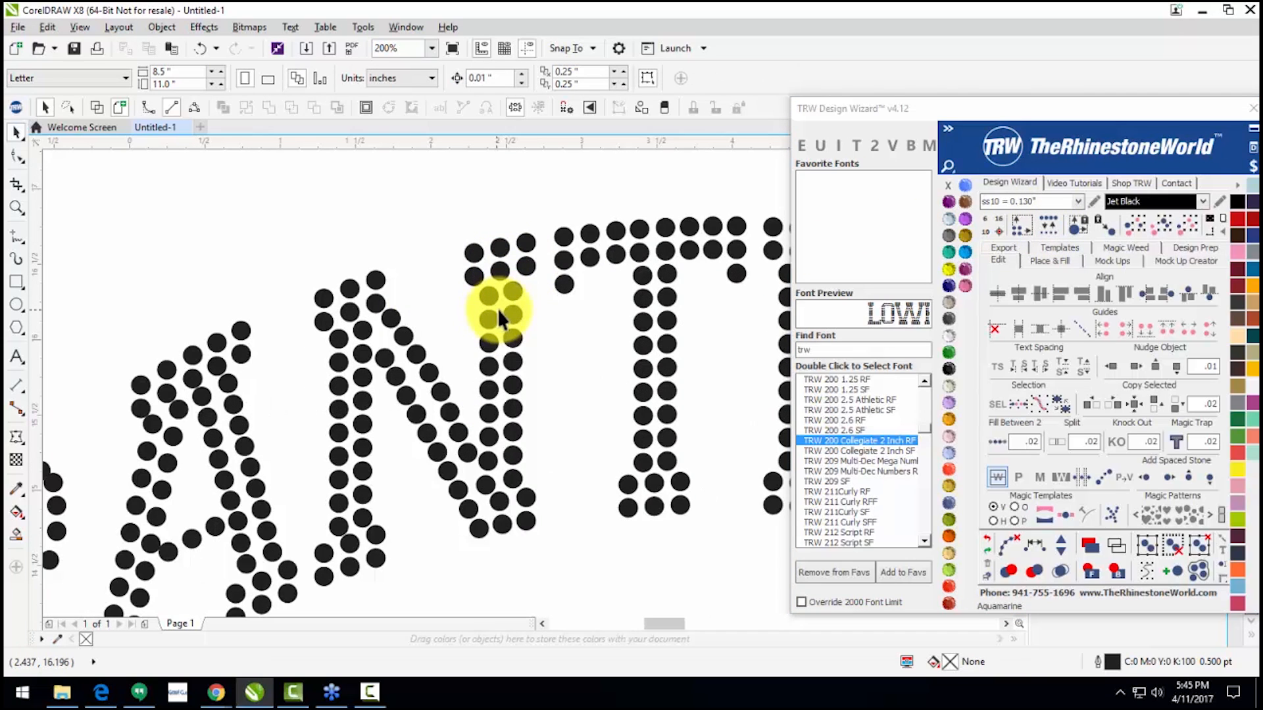
scroll(118, 422, up, 4)
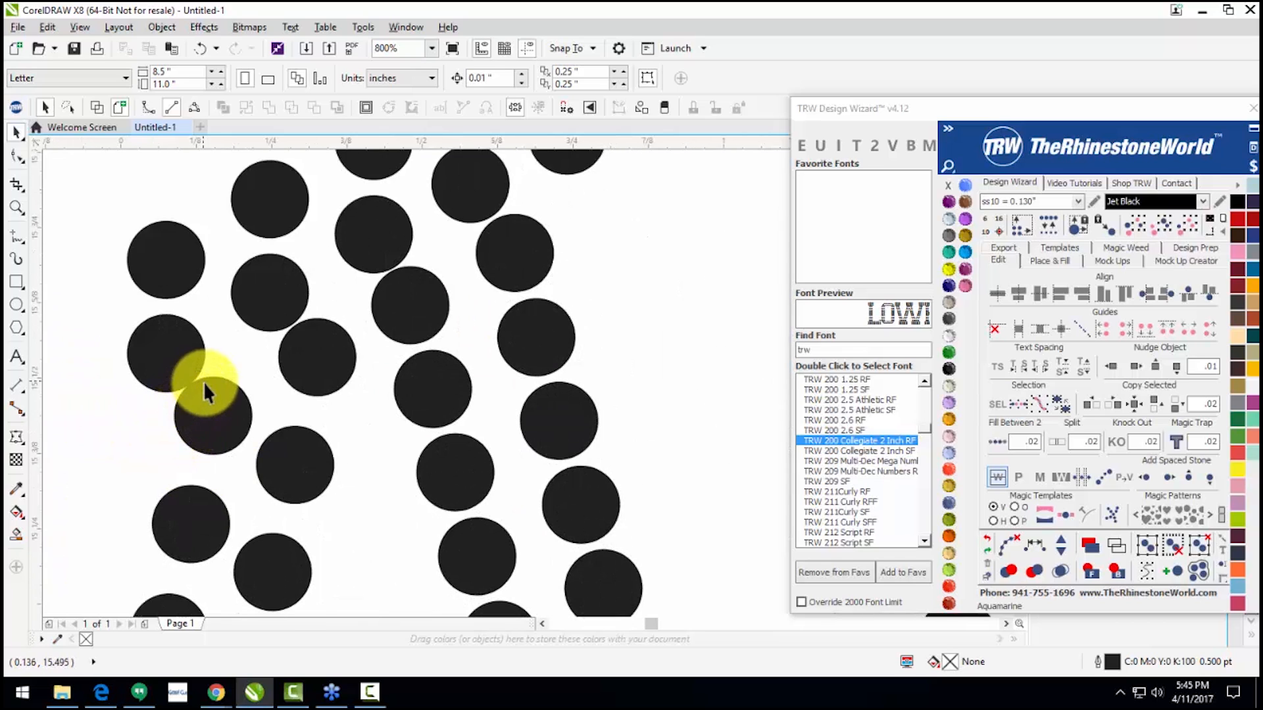
scroll(168, 360, down, 4)
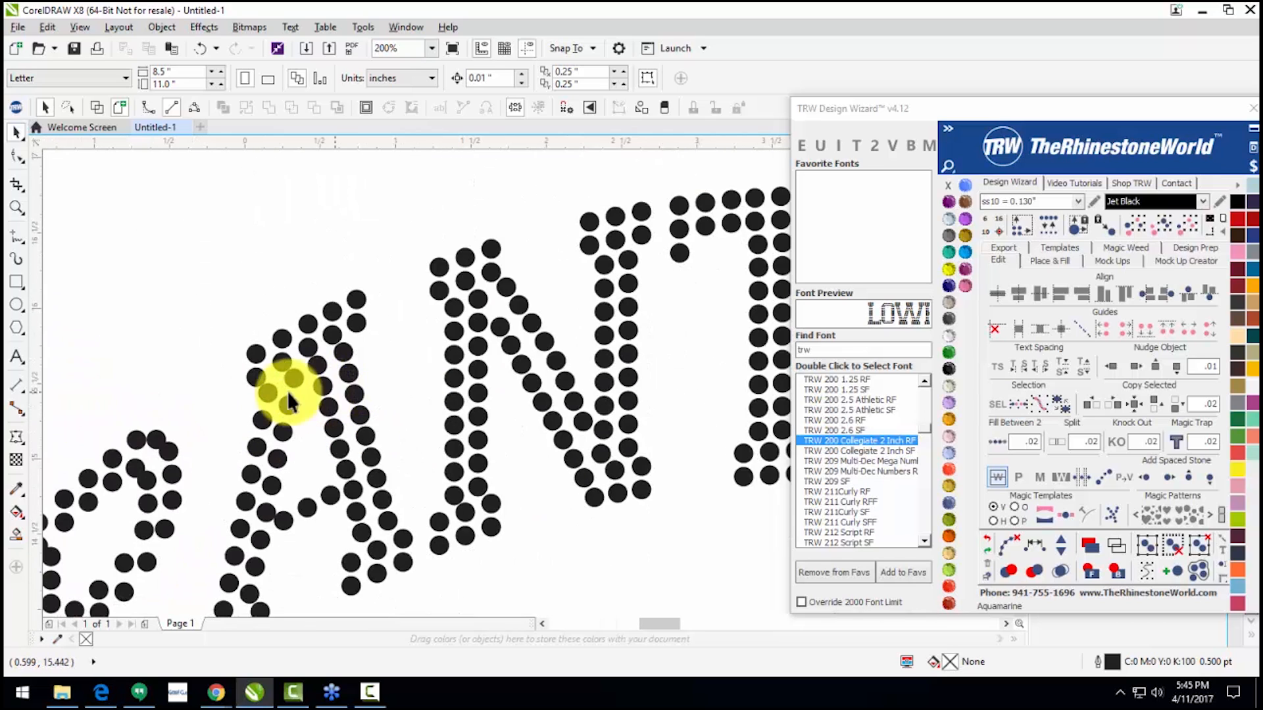
scroll(260, 375, up, 2)
scroll(256, 380, up, 2)
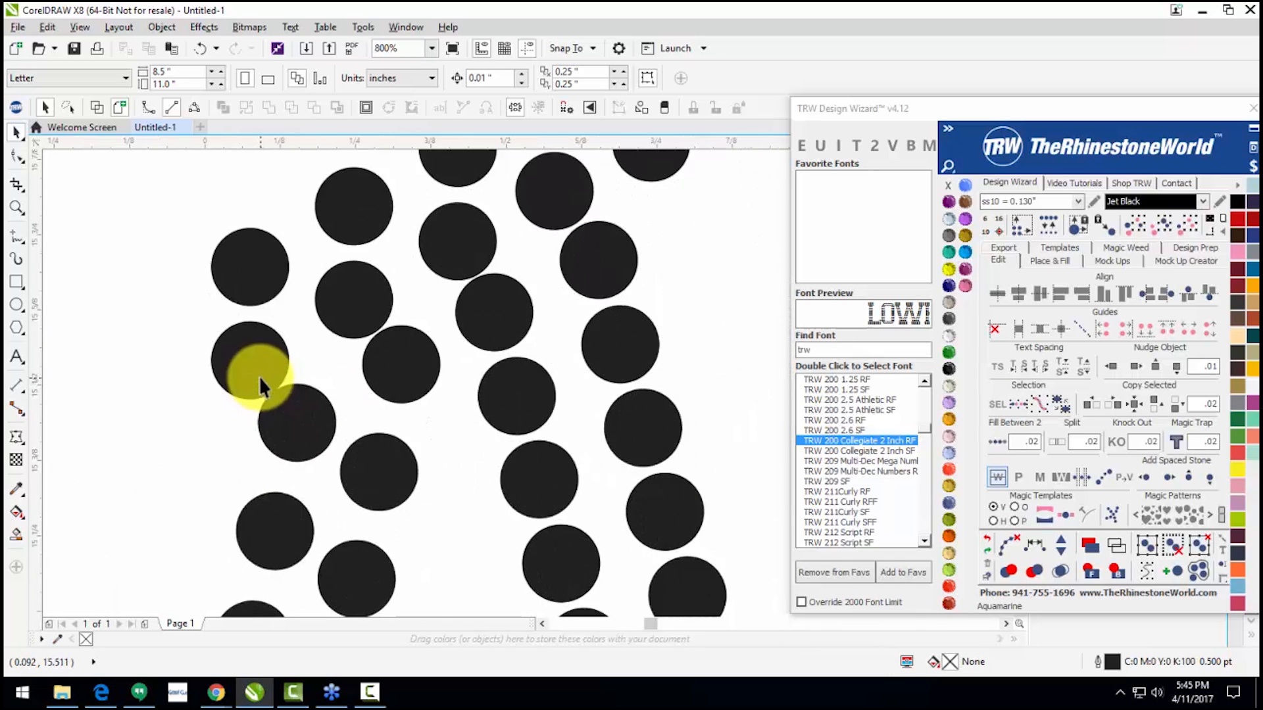
click(255, 363)
scroll(313, 360, down, 4)
scroll(423, 366, up, 3)
scroll(338, 408, down, 1)
scroll(364, 453, down, 2)
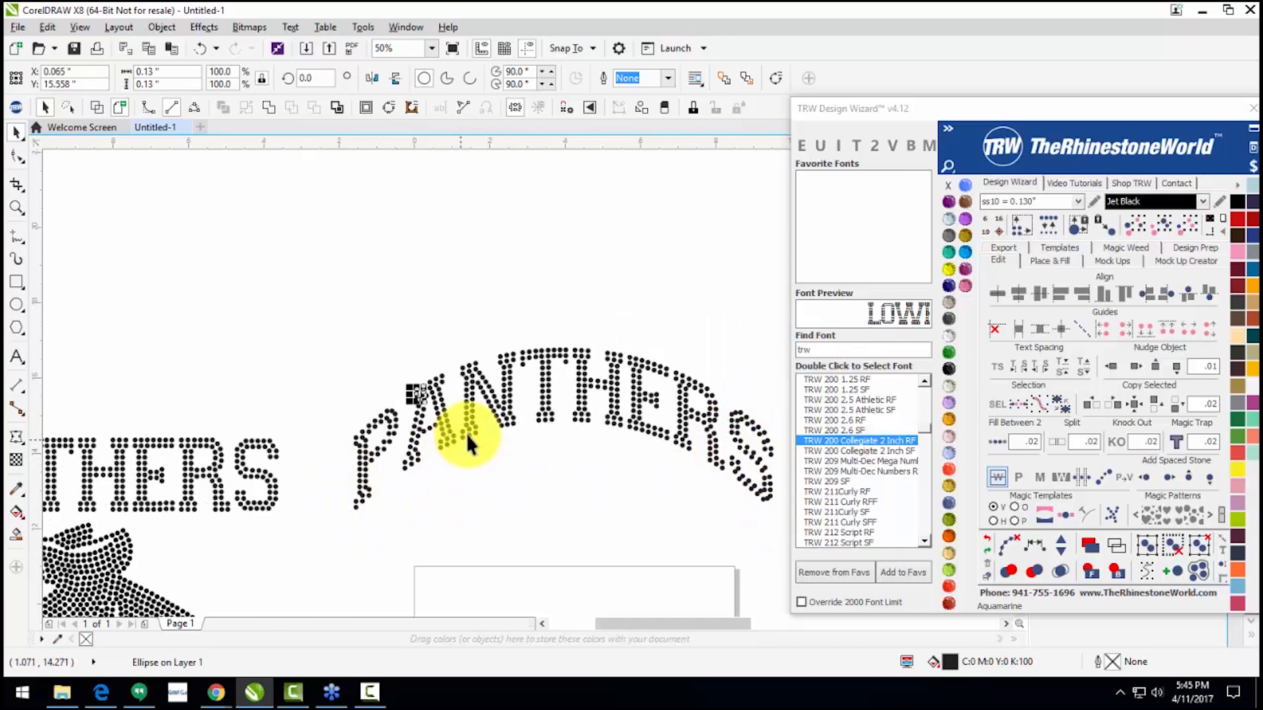
Step: Examine the stone spacing across the rest of the arched lettering, from the middle letters to the final S
scroll(566, 370, up, 2)
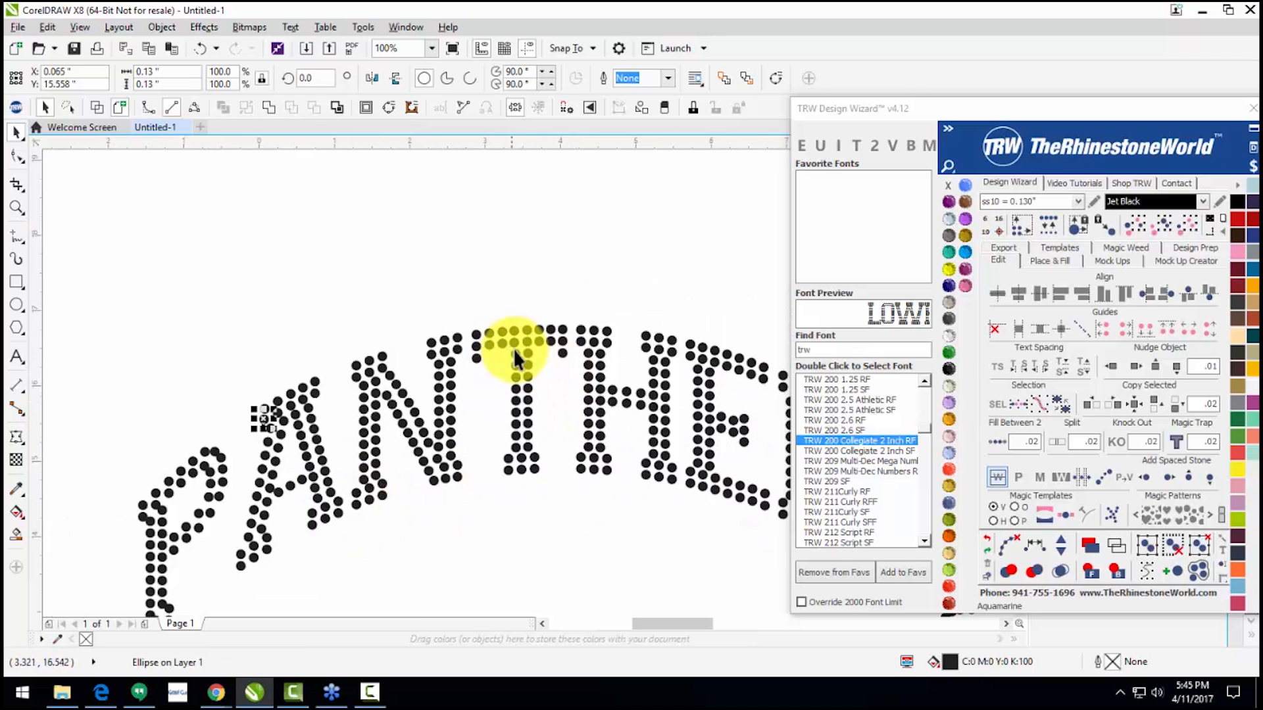
scroll(647, 463, up, 1)
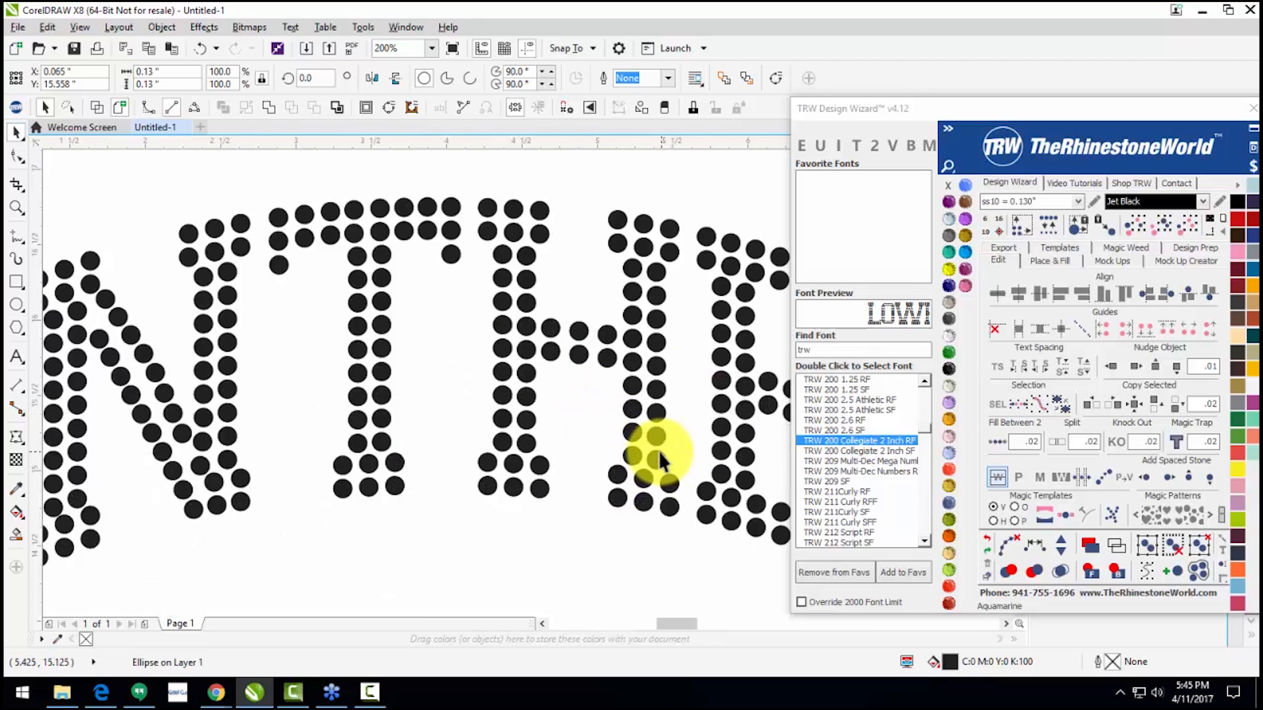
scroll(235, 389, down, 1)
scroll(236, 385, up, 1)
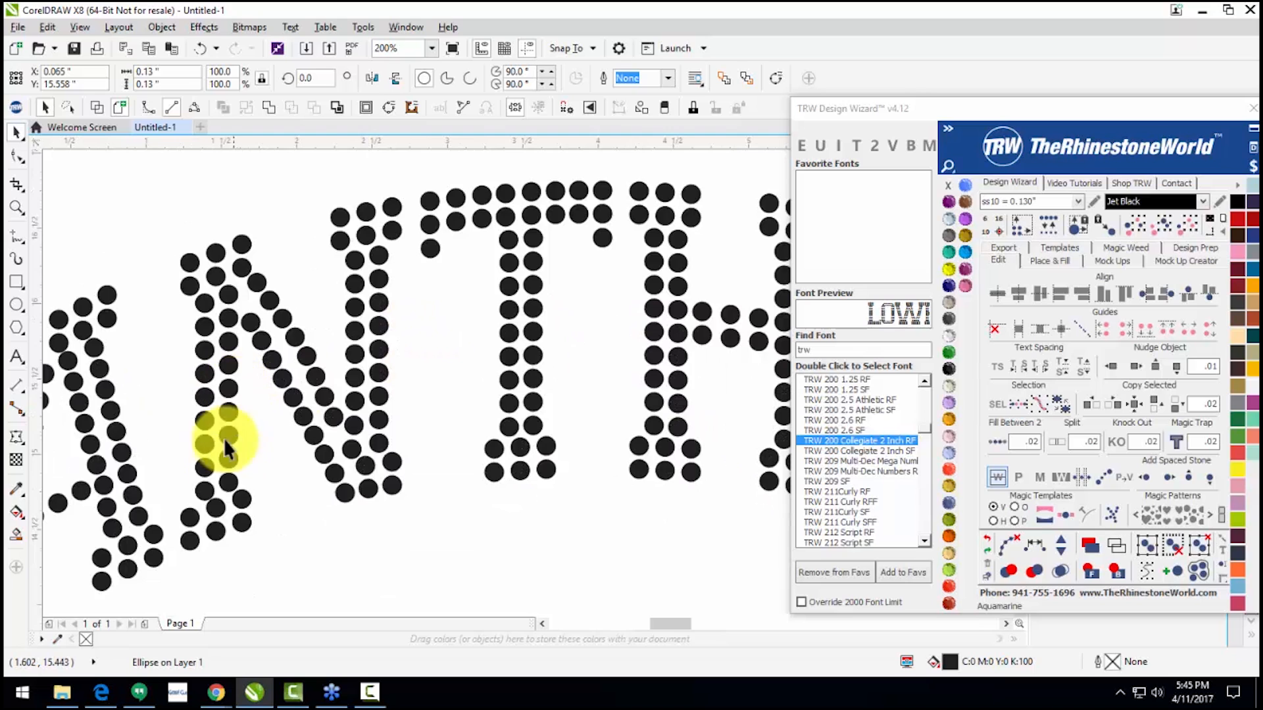
scroll(230, 396, up, 2)
scroll(197, 464, down, 2)
scroll(461, 446, down, 1)
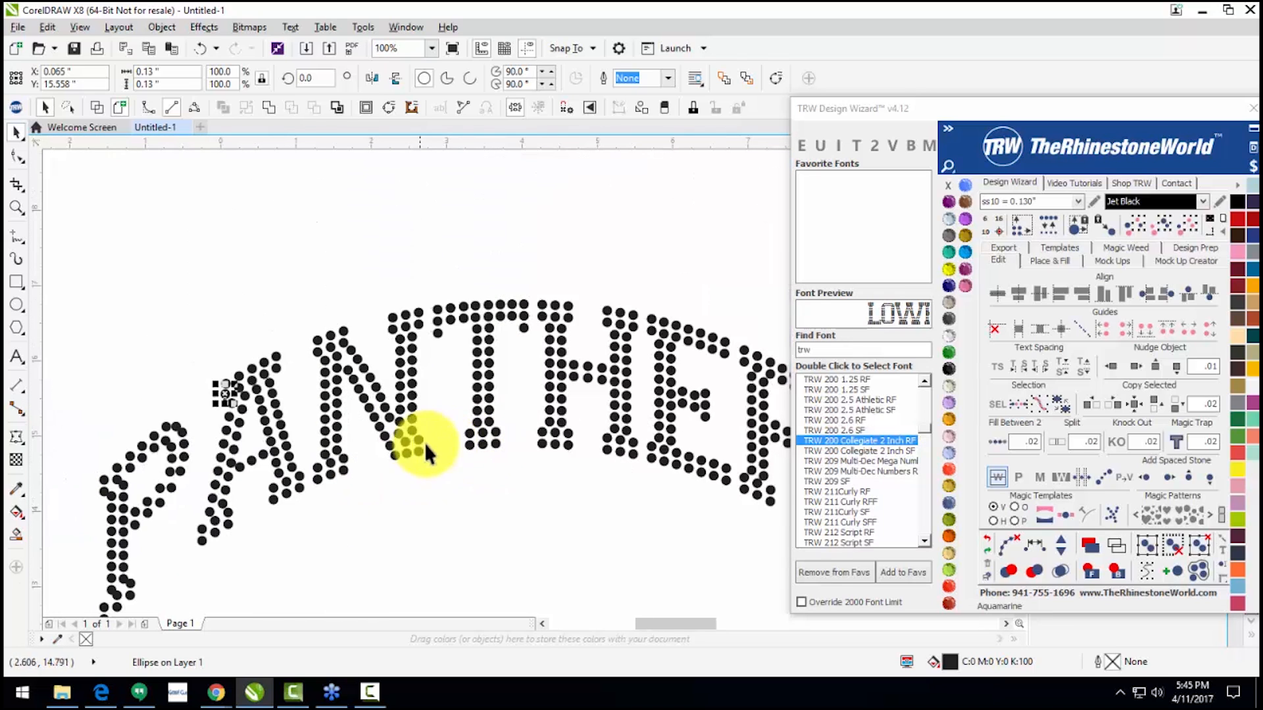
scroll(735, 455, up, 1)
scroll(414, 360, down, 1)
scroll(320, 333, down, 1)
scroll(423, 360, up, 1)
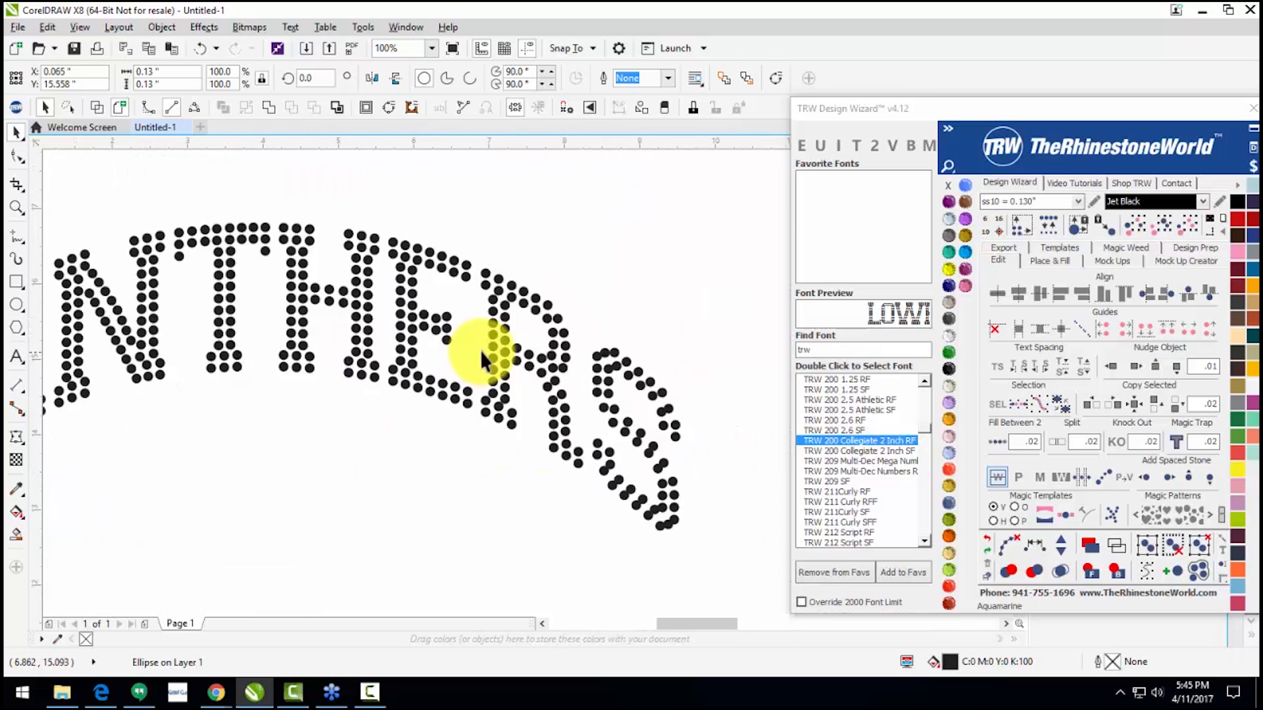
scroll(664, 463, up, 1)
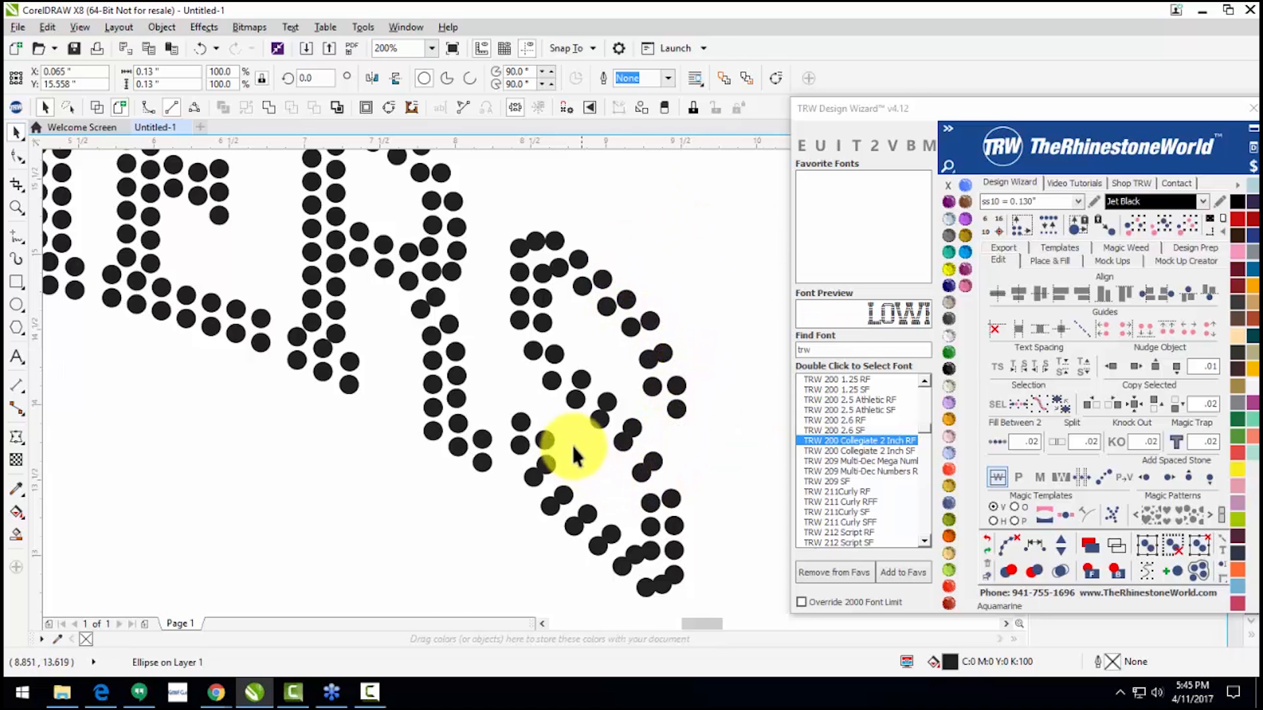
Step: Reposition the touching stones at the lower-left tip of the S in the steeply arched PANTHERS lettering to even out their gaps
scroll(572, 445, up, 2)
click(502, 398)
drag(515, 494, 501, 451)
scroll(521, 494, down, 1)
scroll(500, 537, up, 1)
drag(458, 507, 410, 473)
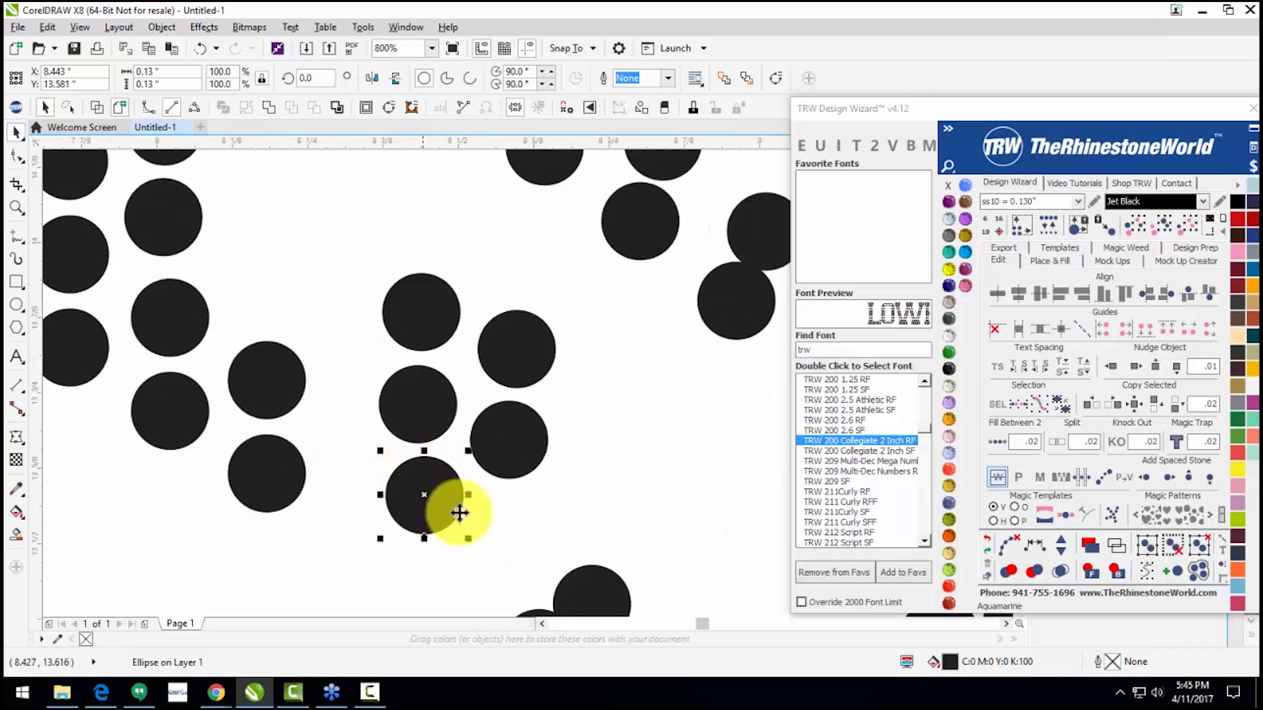
scroll(459, 516, down, 1)
scroll(483, 511, down, 2)
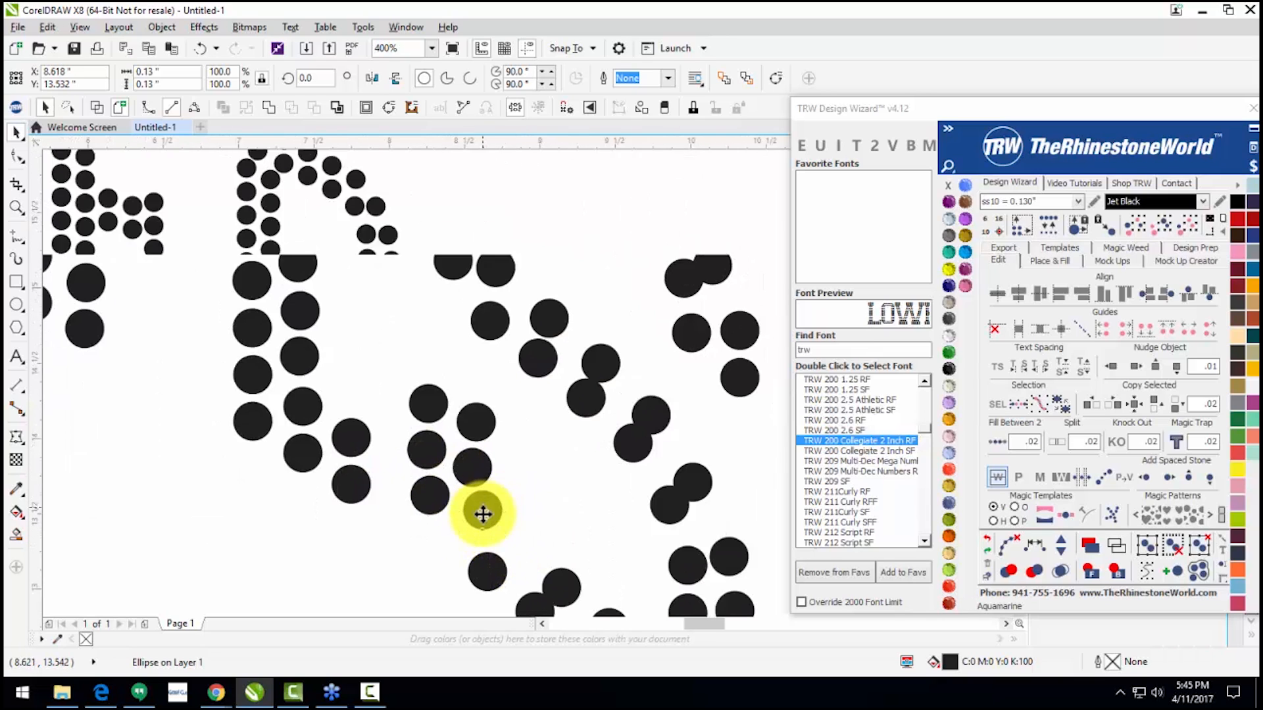
scroll(677, 507, down, 1)
scroll(684, 519, down, 2)
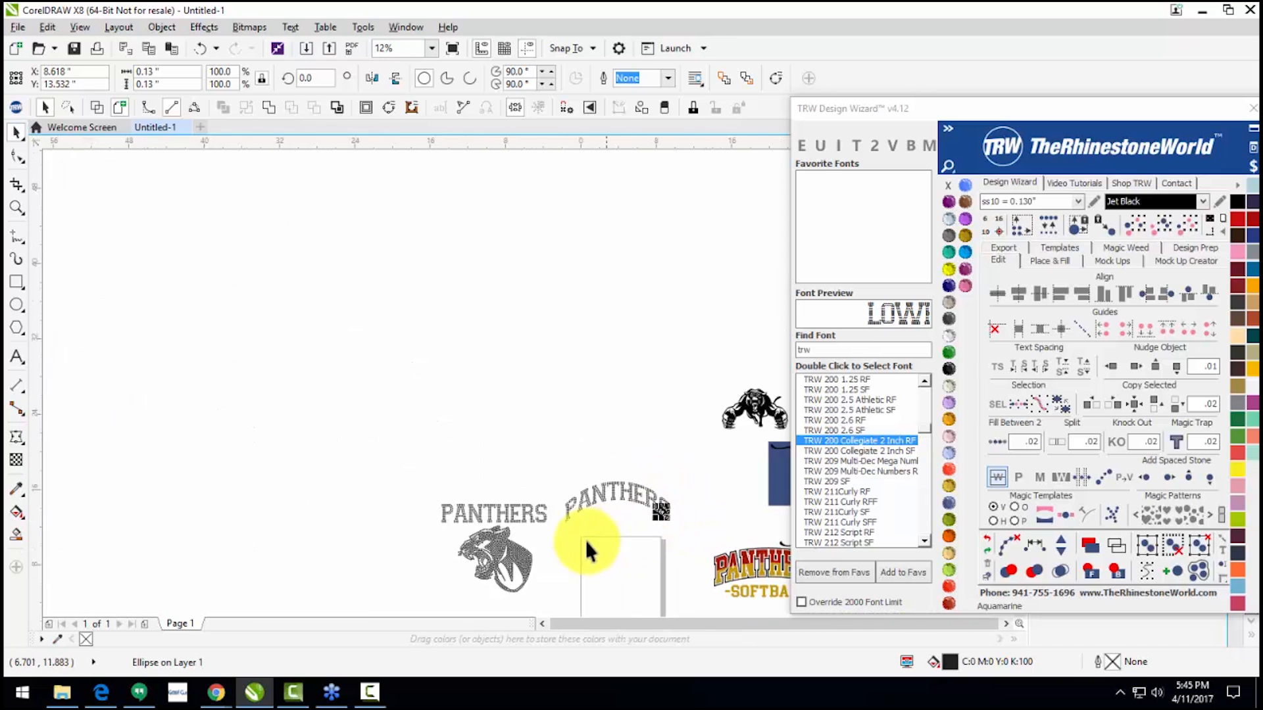
Step: Add a single-arc envelope to the straight PANTHERS lettering above the panther head and arch it gently upward, to about 2.75 in overall height
scroll(563, 526, up, 1)
scroll(537, 526, up, 1)
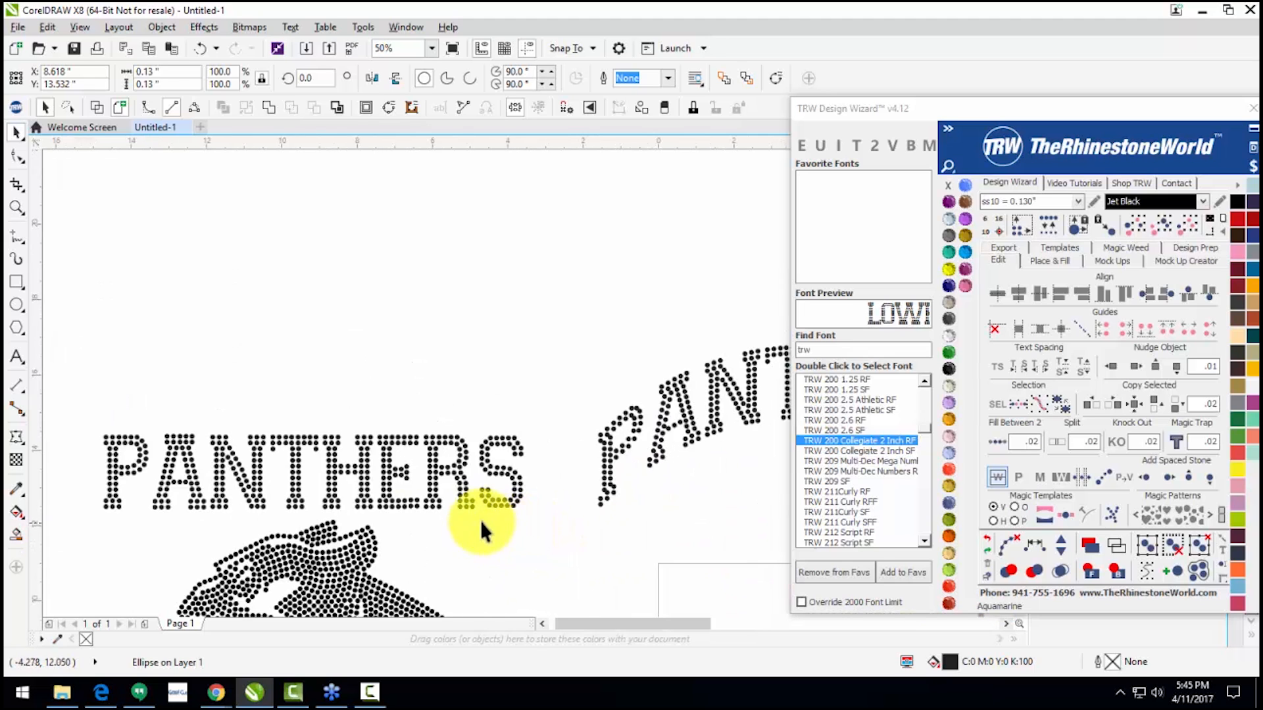
drag(77, 406, 553, 507)
drag(1015, 147, 999, 548)
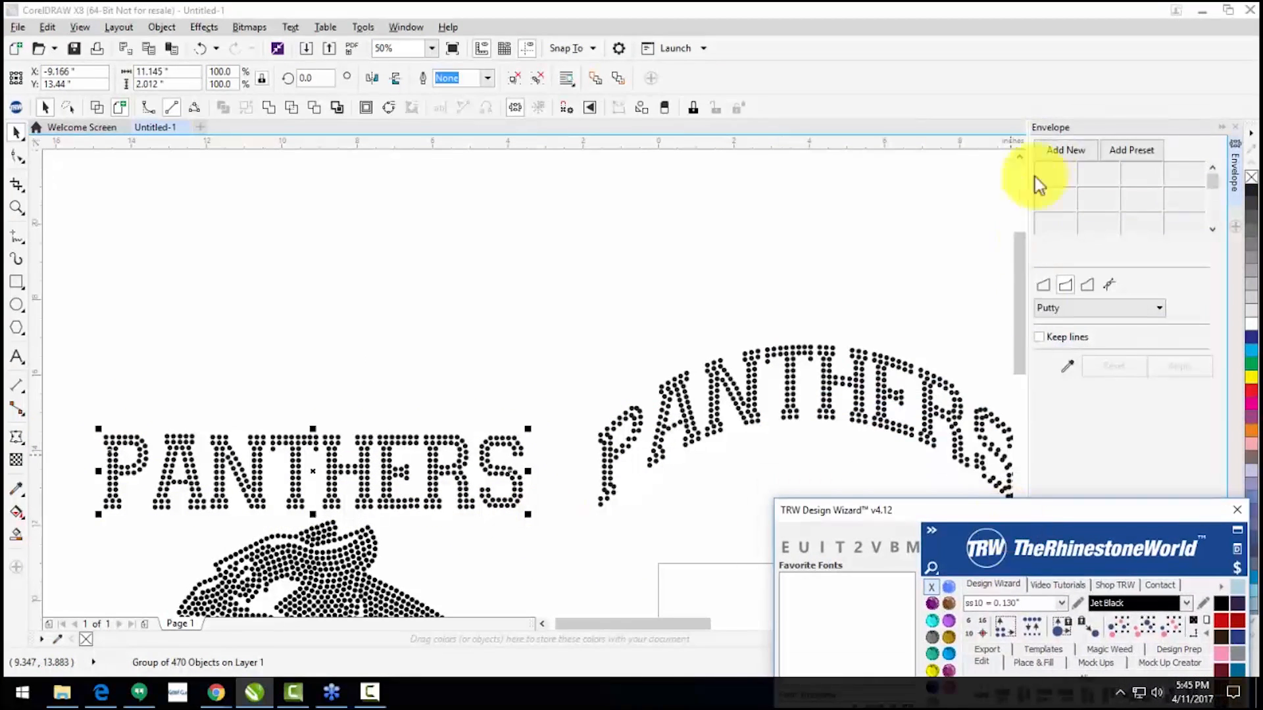
click(1065, 151)
drag(310, 508, 314, 479)
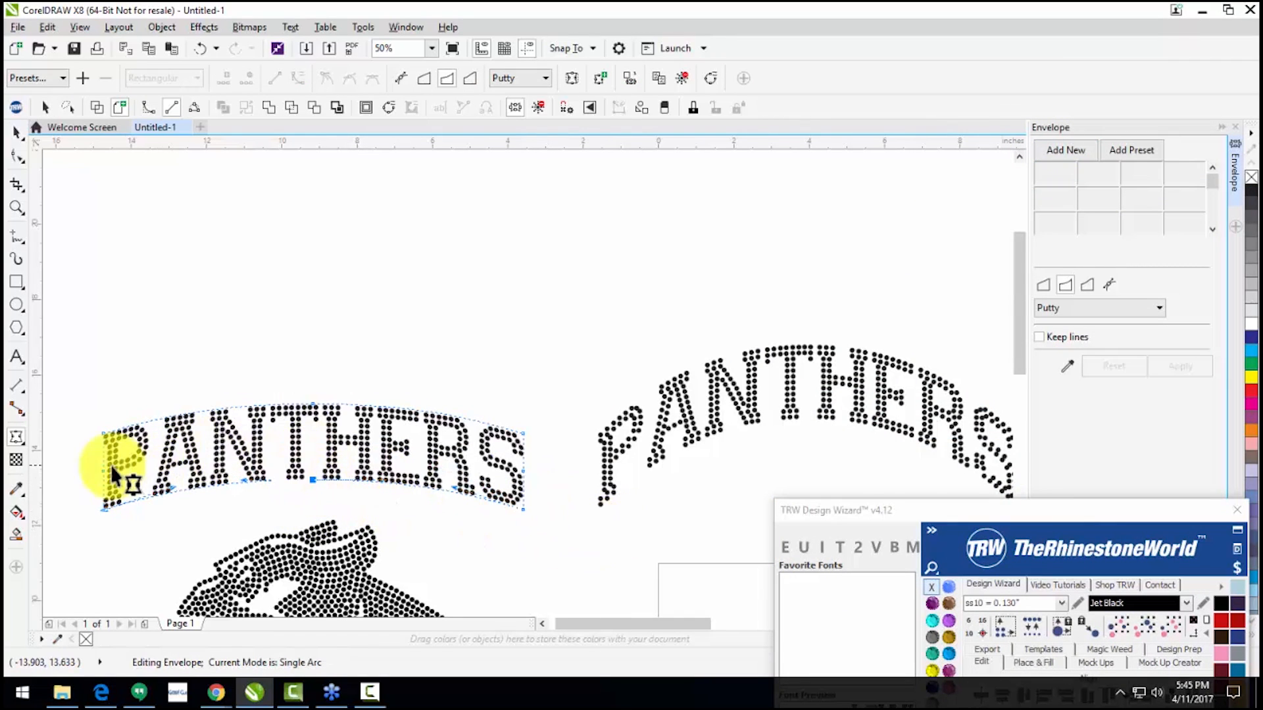
Step: Examine the stones of the gently arched lettering for distortion and compare its curve with the steeper arched version
scroll(127, 465, up, 3)
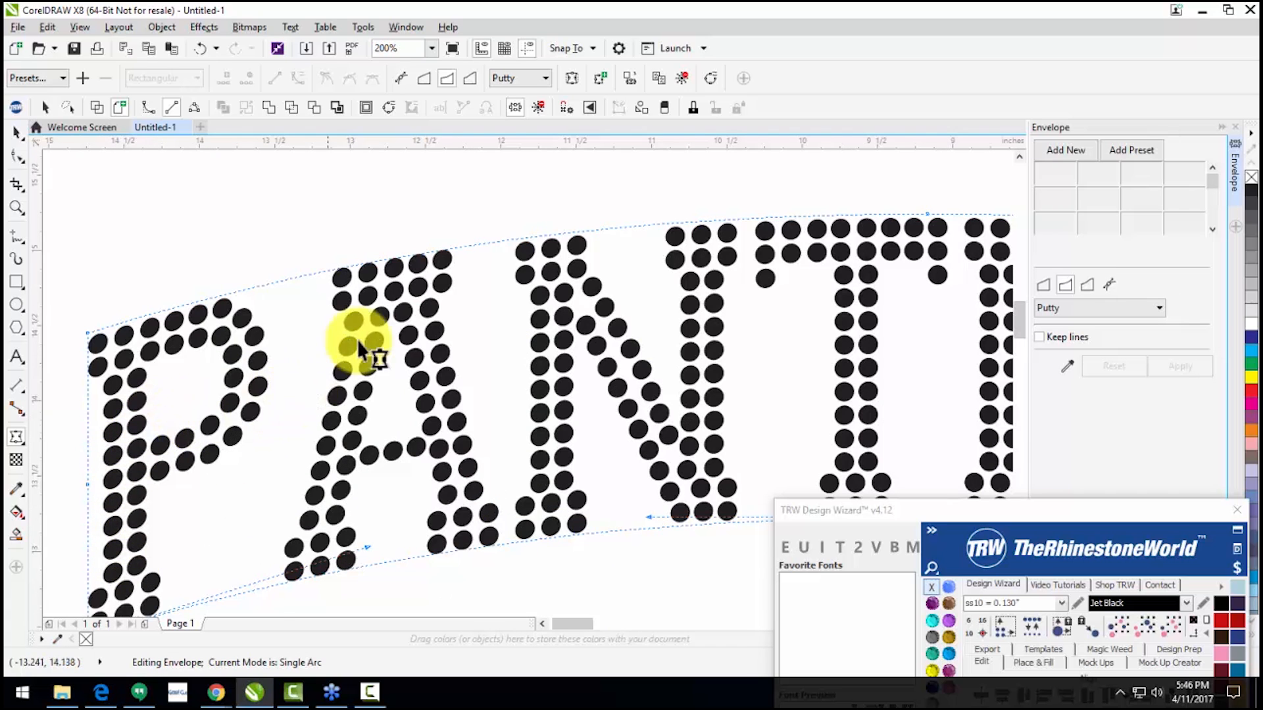
scroll(375, 355, up, 2)
scroll(220, 344, down, 3)
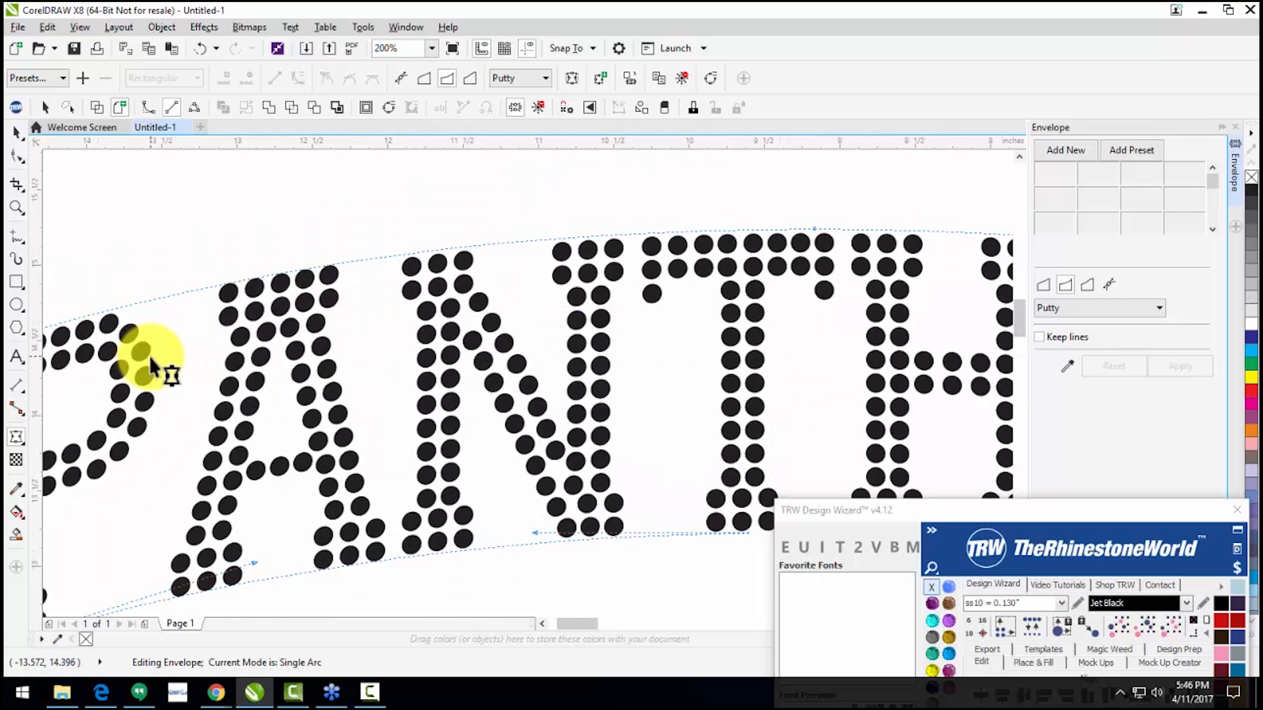
scroll(544, 352, down, 2)
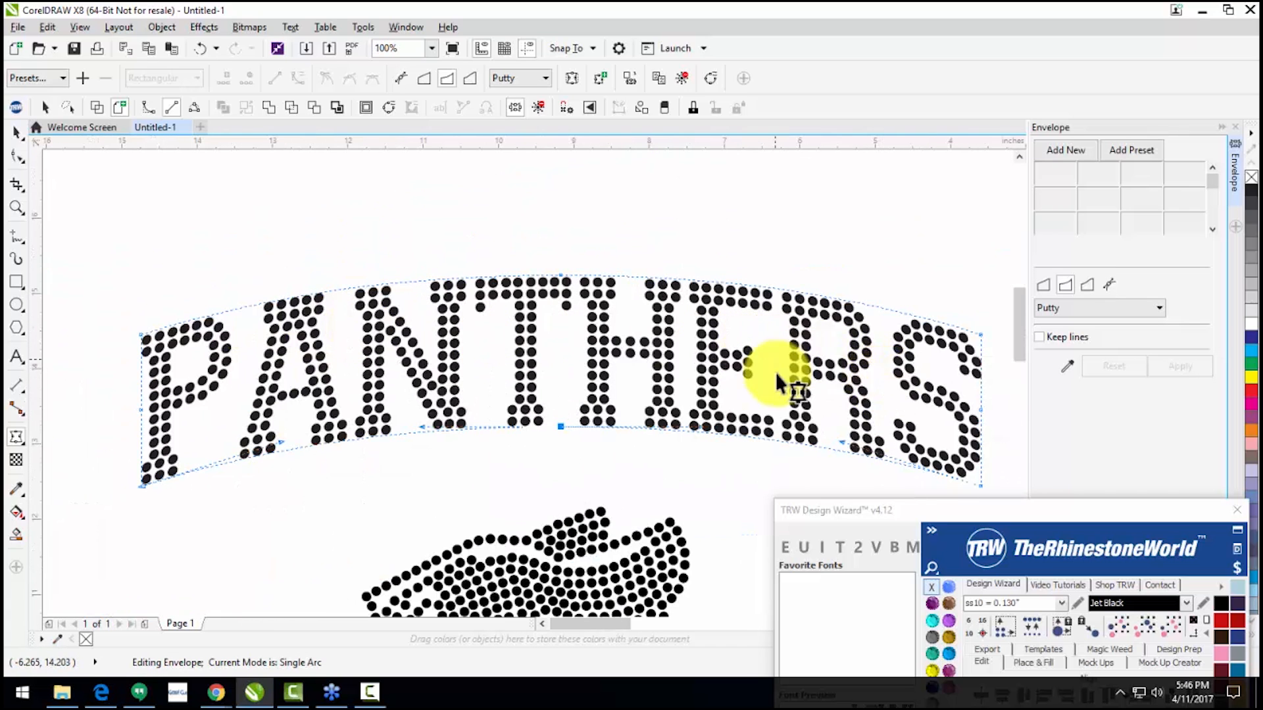
scroll(950, 423, up, 1)
scroll(789, 368, down, 3)
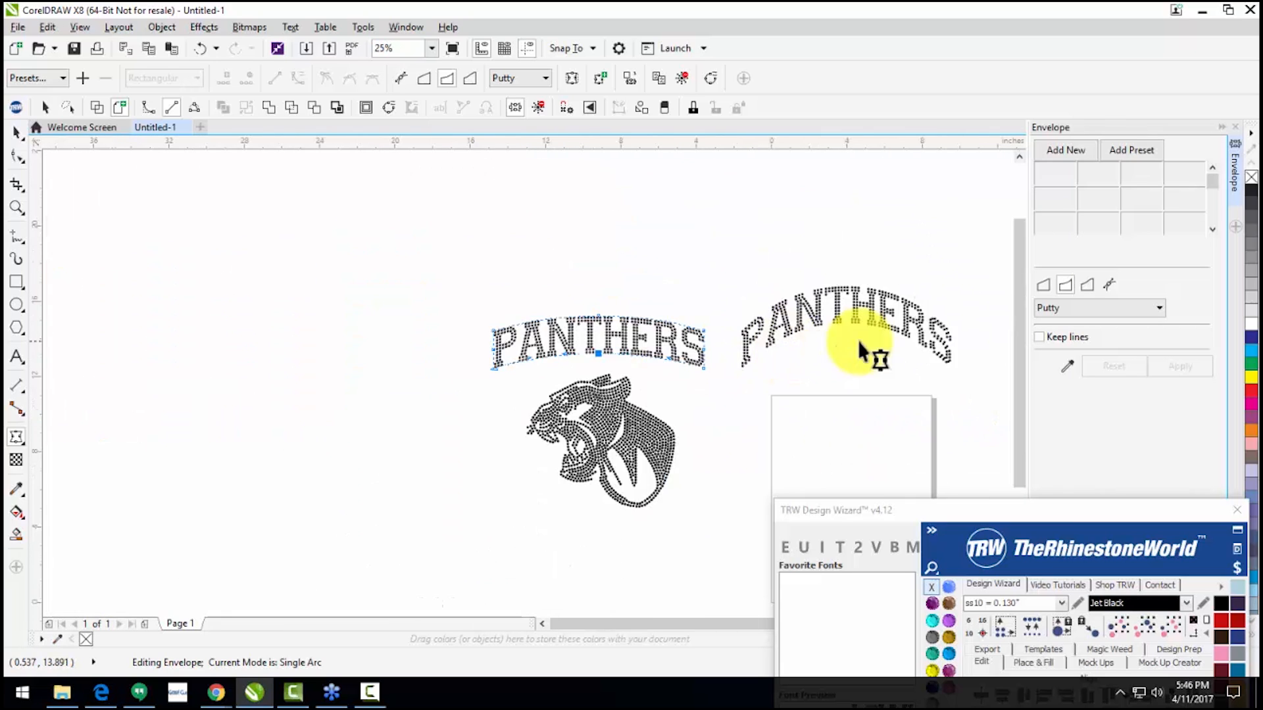
scroll(945, 339, up, 2)
scroll(973, 395, down, 3)
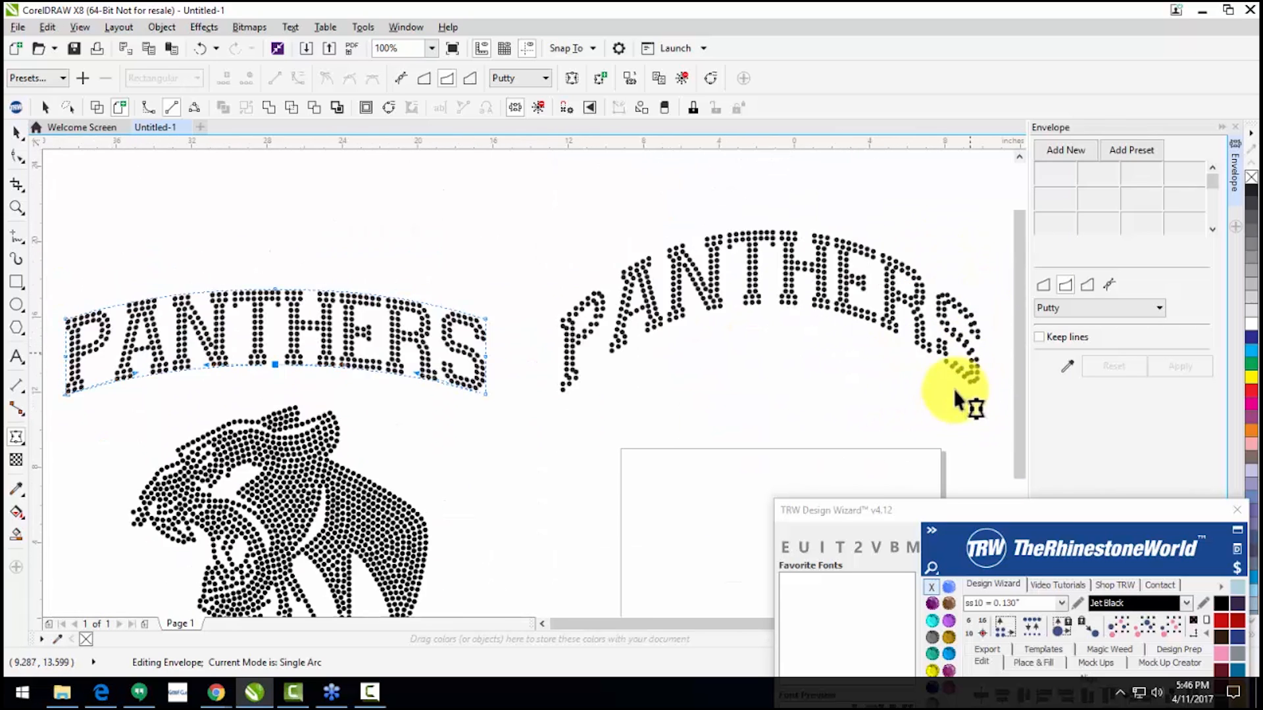
Step: Move the gently arched lettering straight down, closer to the panther head
scroll(609, 358, up, 1)
key(space)
drag(597, 367, 595, 385)
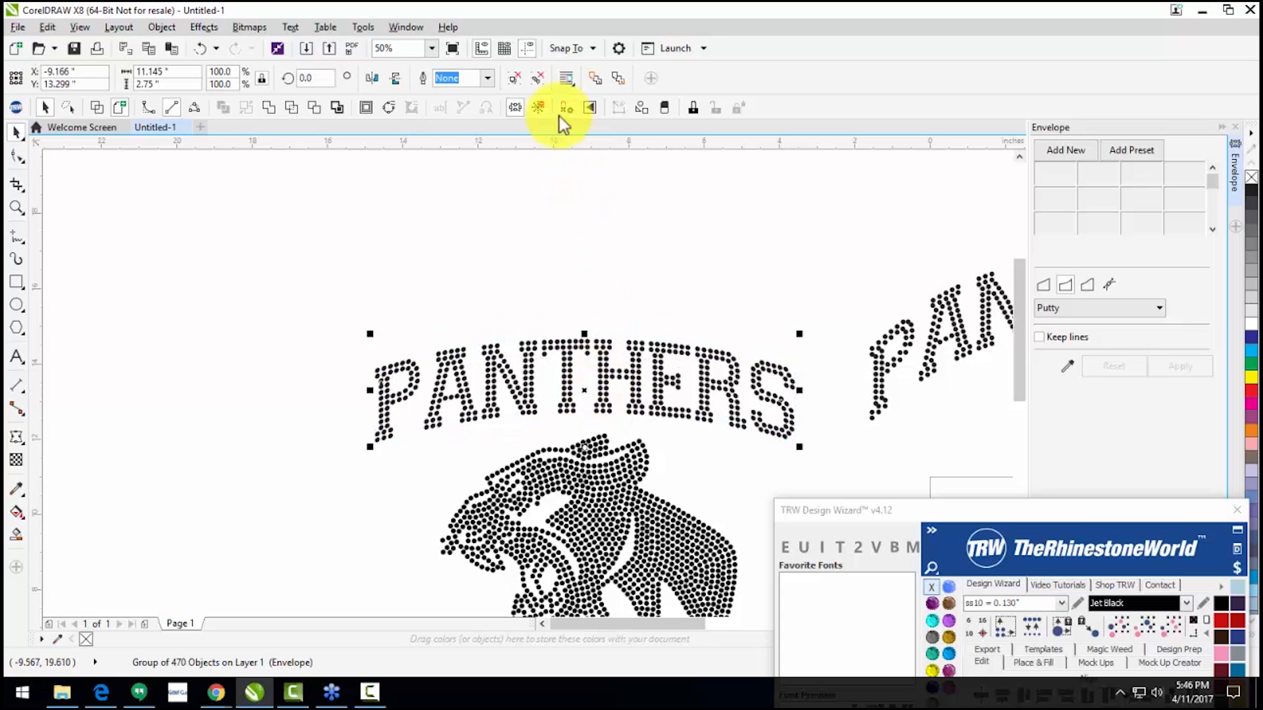
Step: Ungroup the gently arched lettering and replace all its distorted stones with round ss10 0.130 in stones
click(537, 78)
drag(934, 510, 948, 203)
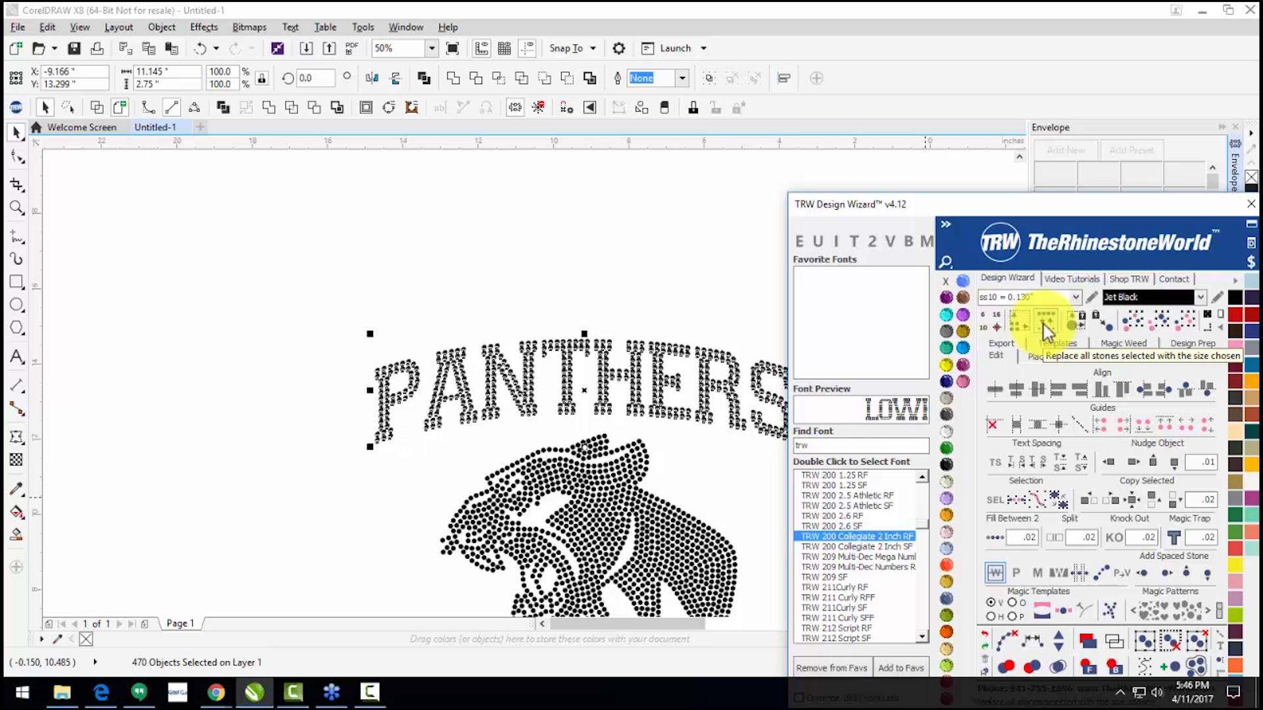
click(442, 283)
Step: Examine the stone spacing from the P to the final S of the gently arched lettering and compare it with the steeper version
scroll(421, 373, up, 2)
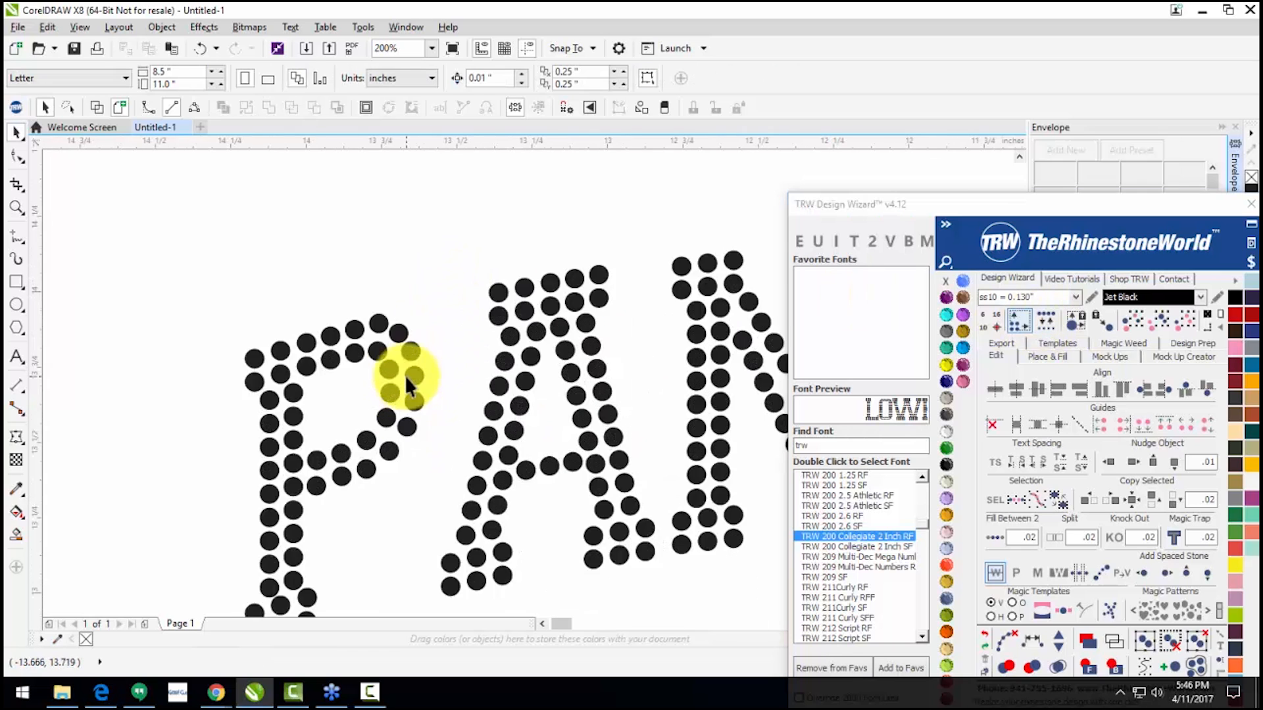
scroll(200, 383, down, 3)
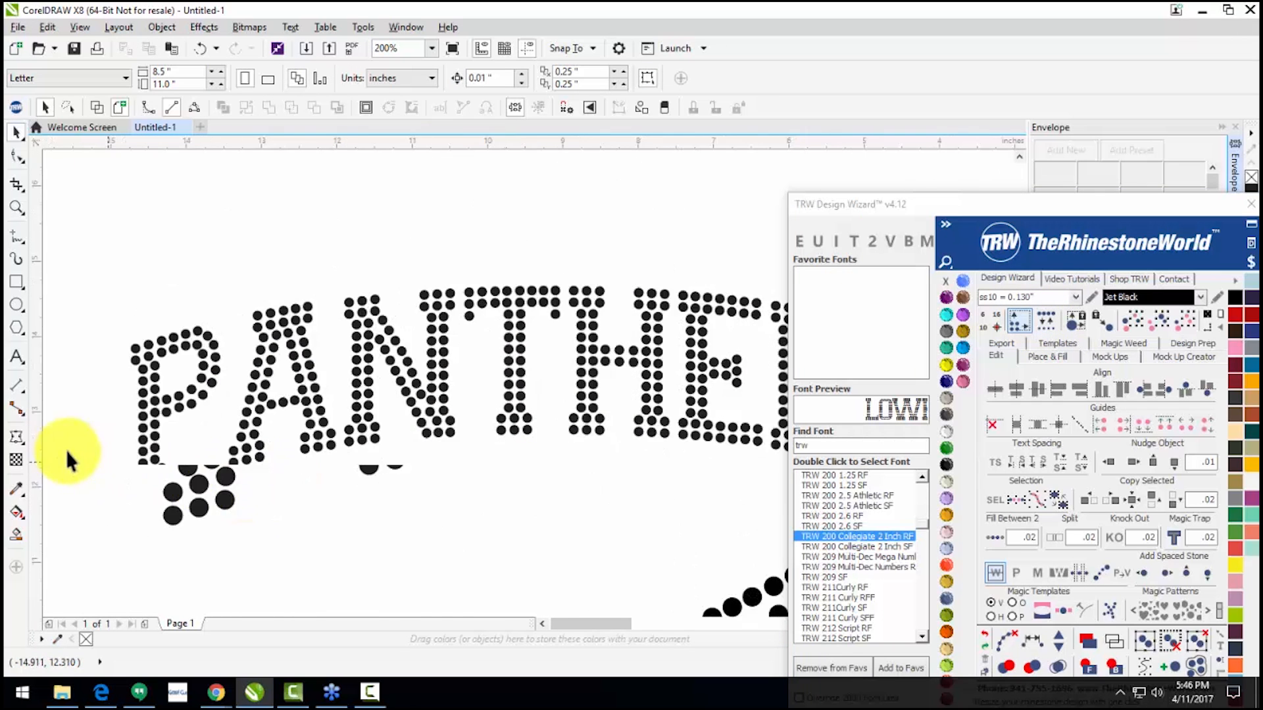
scroll(66, 450, down, 2)
scroll(451, 437, up, 4)
scroll(425, 350, down, 2)
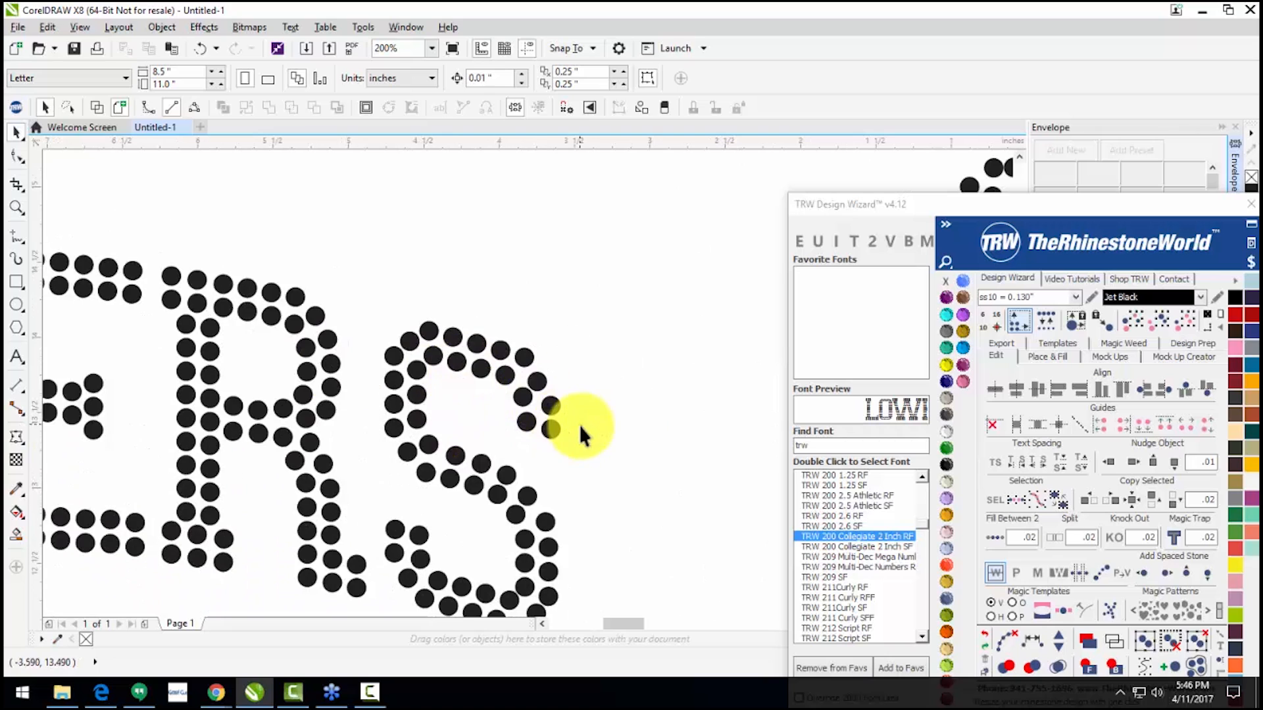
scroll(570, 428, down, 1)
scroll(502, 516, up, 2)
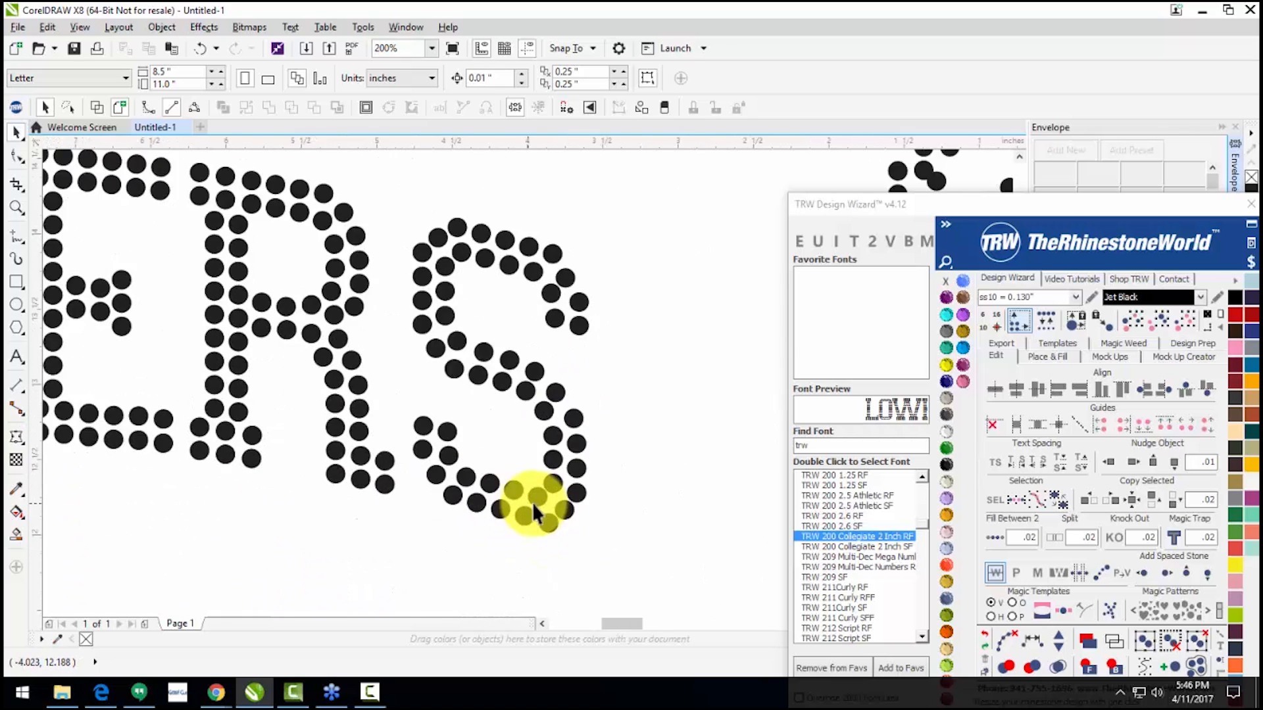
scroll(529, 513, down, 2)
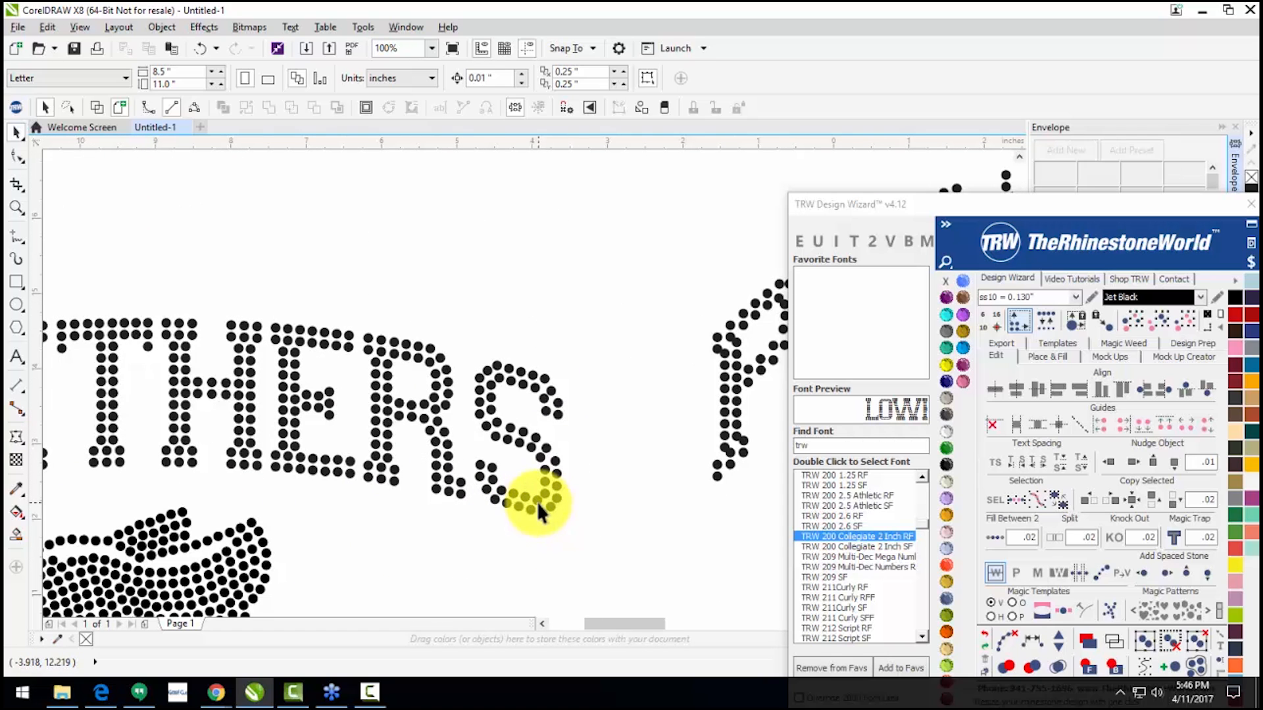
scroll(421, 488, down, 1)
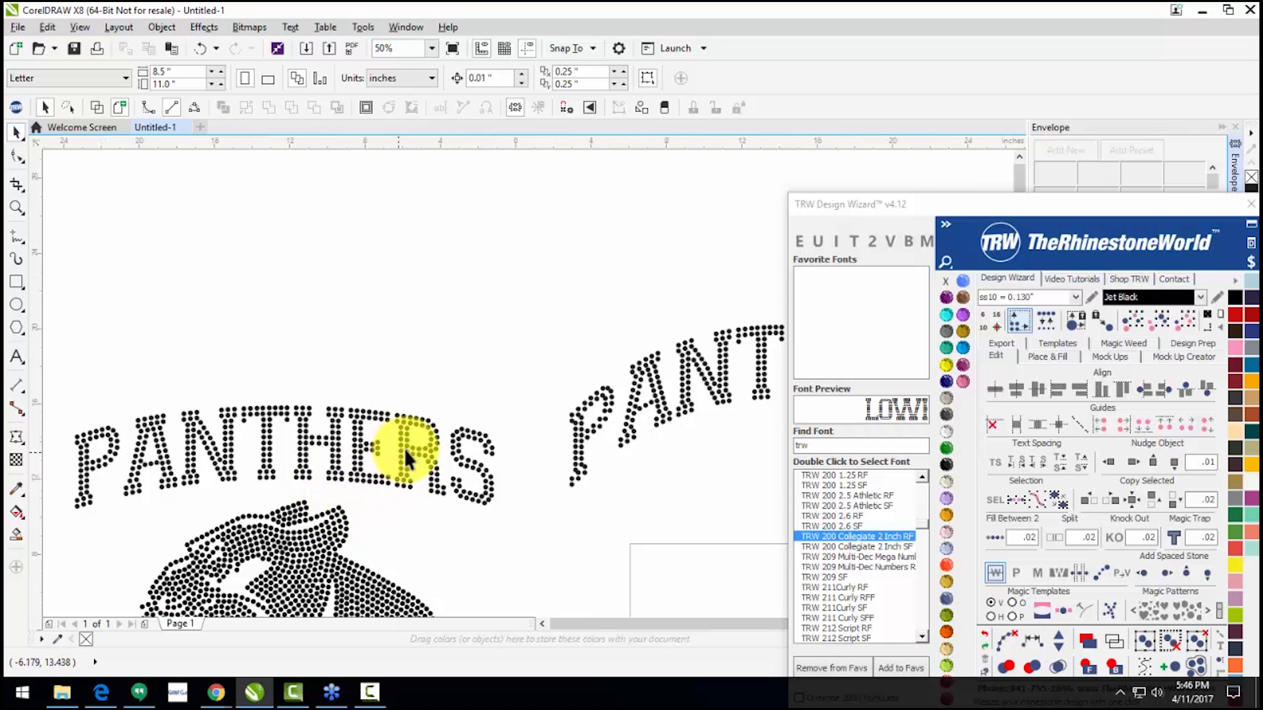
scroll(381, 470, down, 1)
scroll(361, 491, up, 1)
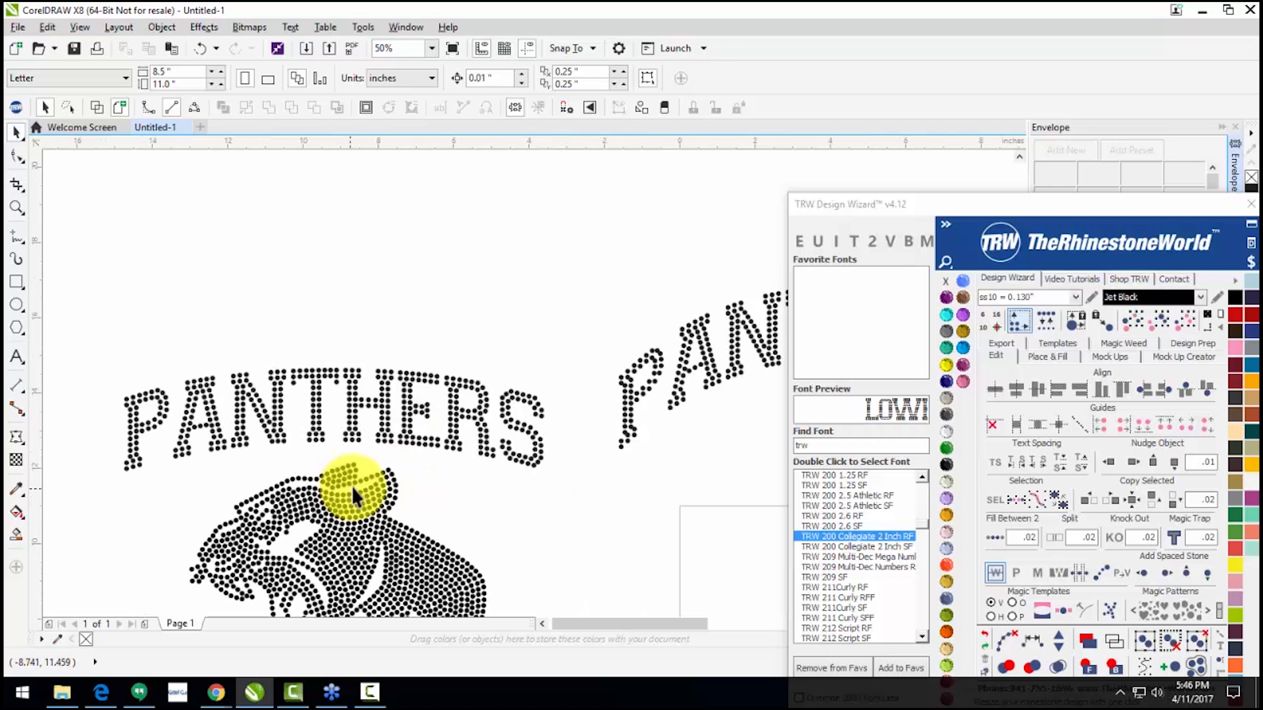
scroll(563, 429, down, 1)
scroll(660, 421, down, 1)
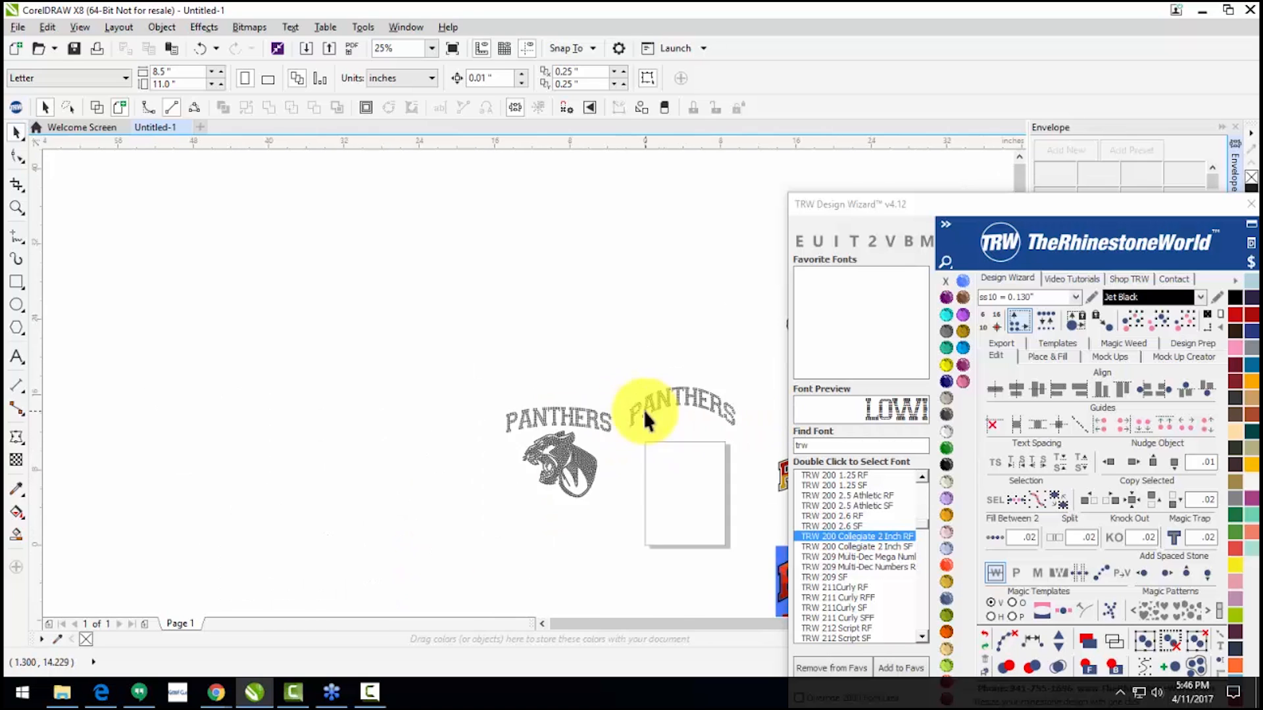
scroll(533, 429, up, 2)
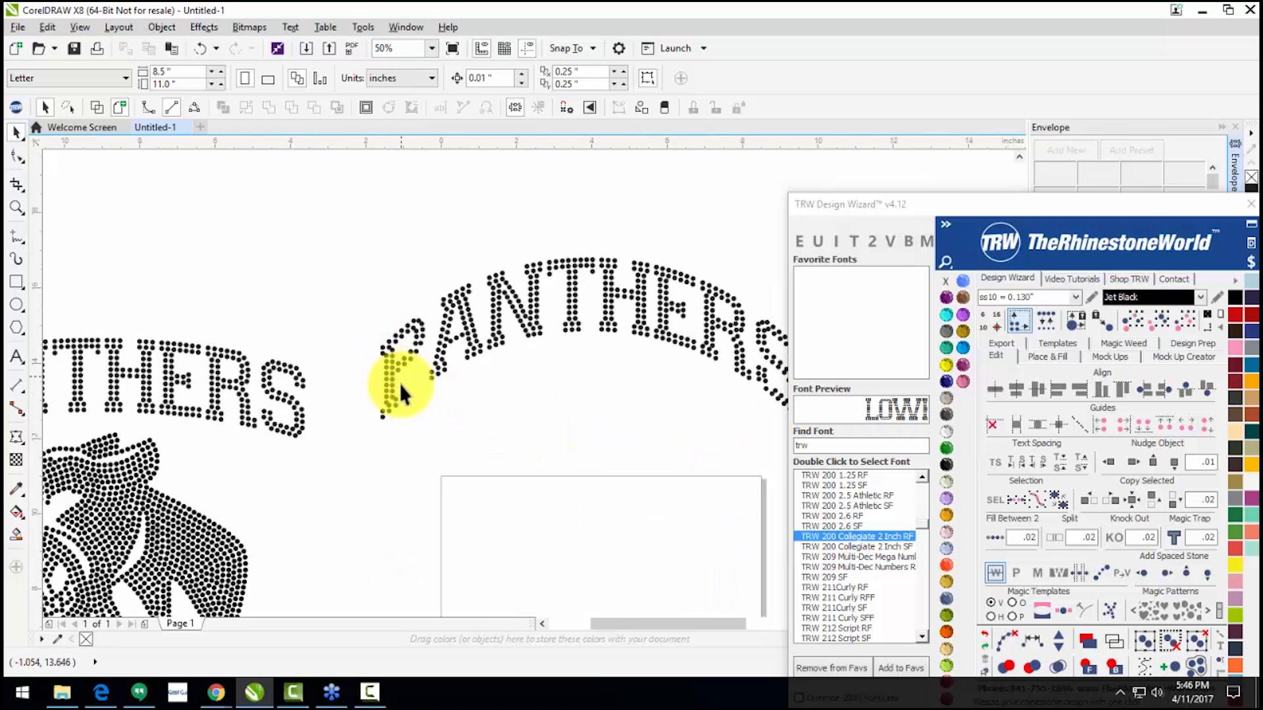
scroll(329, 369, down, 1)
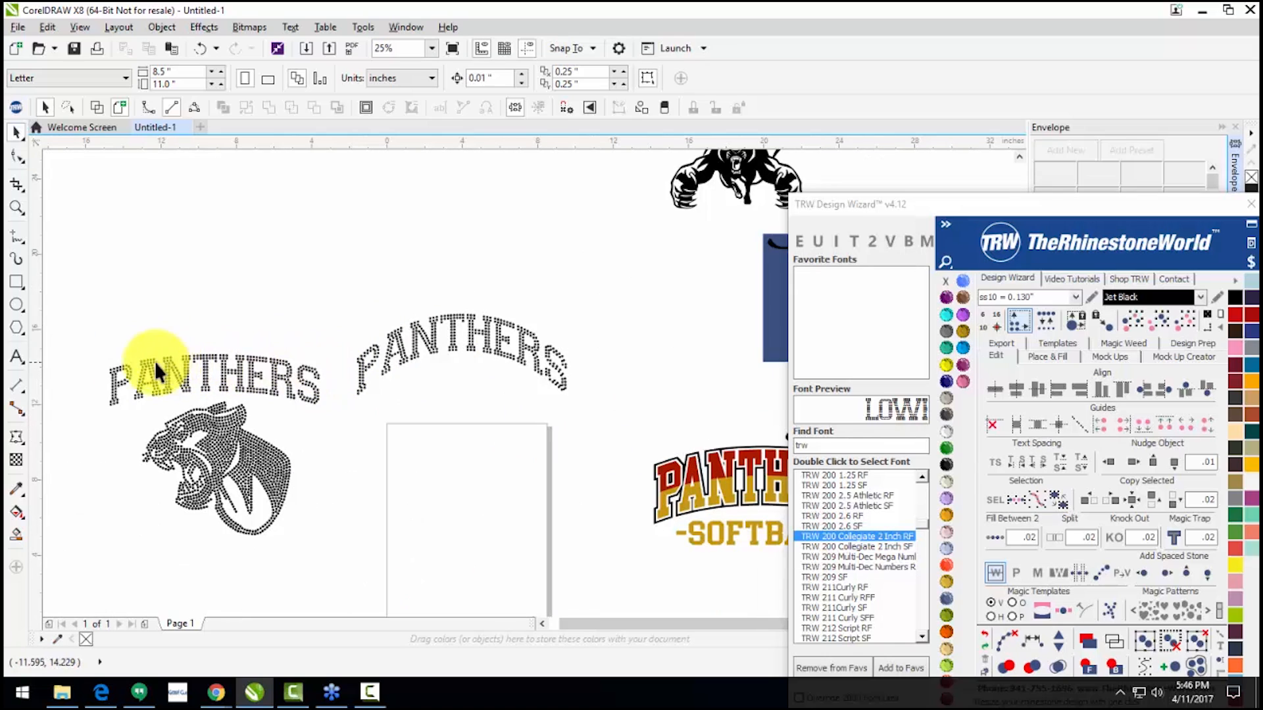
Step: Undo the gentle arch and re-arch the lettering above the head with a new single-arc envelope, to about 3.12 in overall height
click(116, 366)
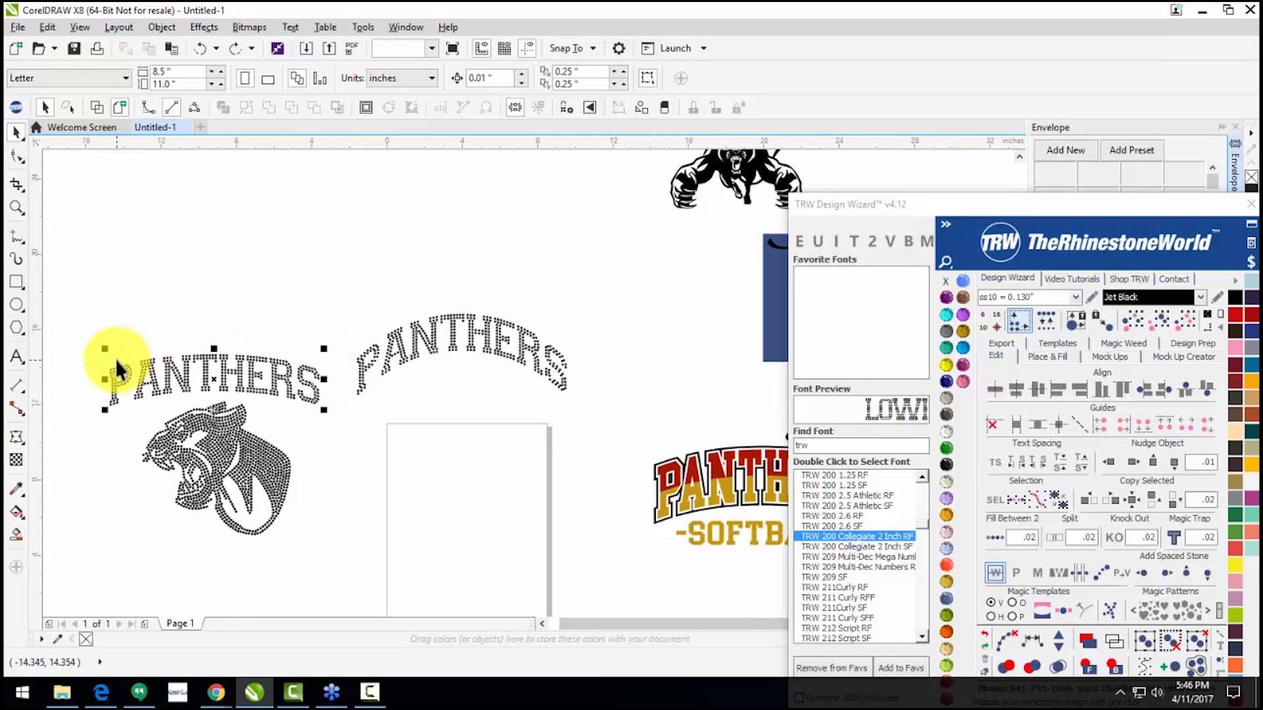
click(1046, 148)
scroll(217, 418, up, 1)
click(207, 403)
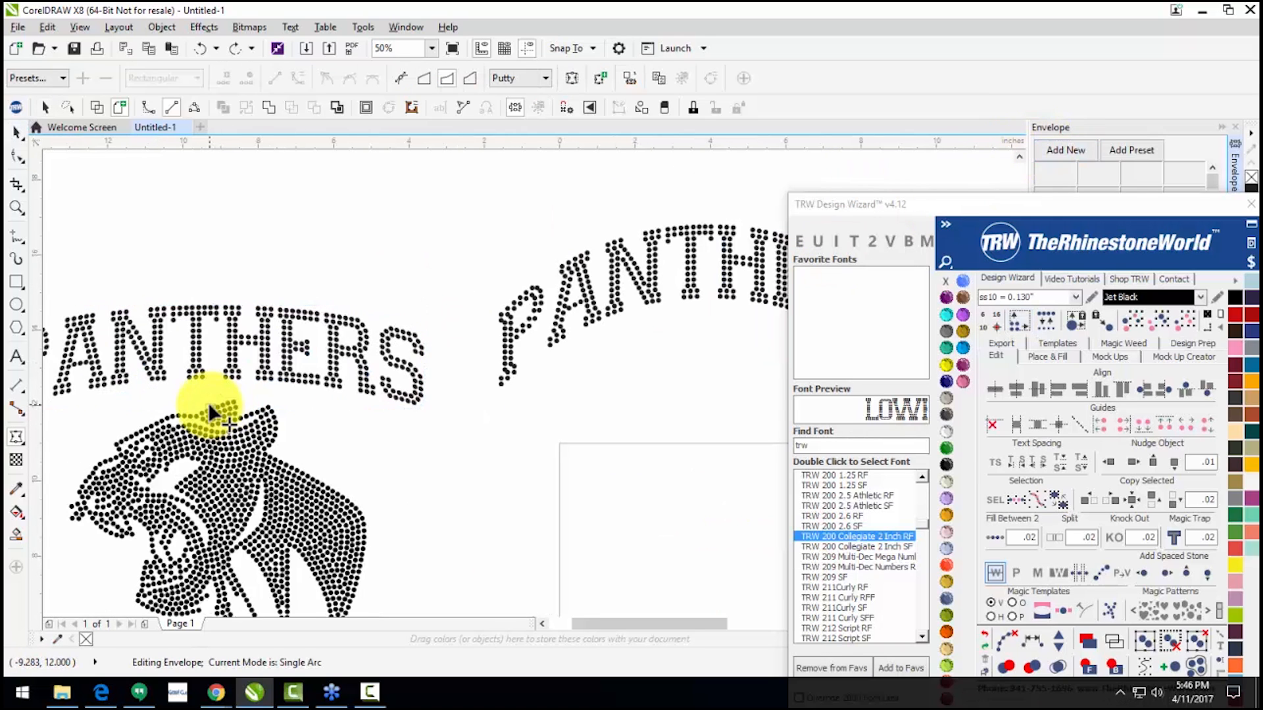
drag(208, 390, 213, 345)
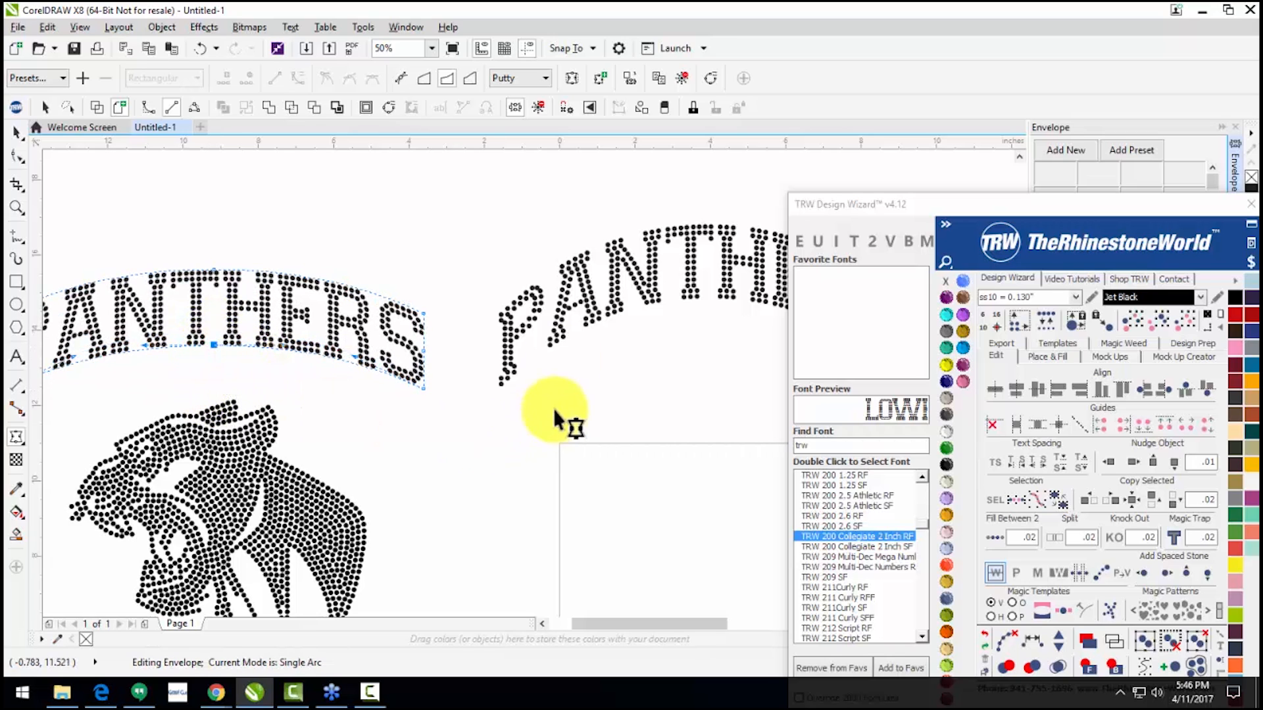
Step: Ungroup the re-arched lettering above the head and replace its distorted stones with round ss10 0.130 in stones
key(space)
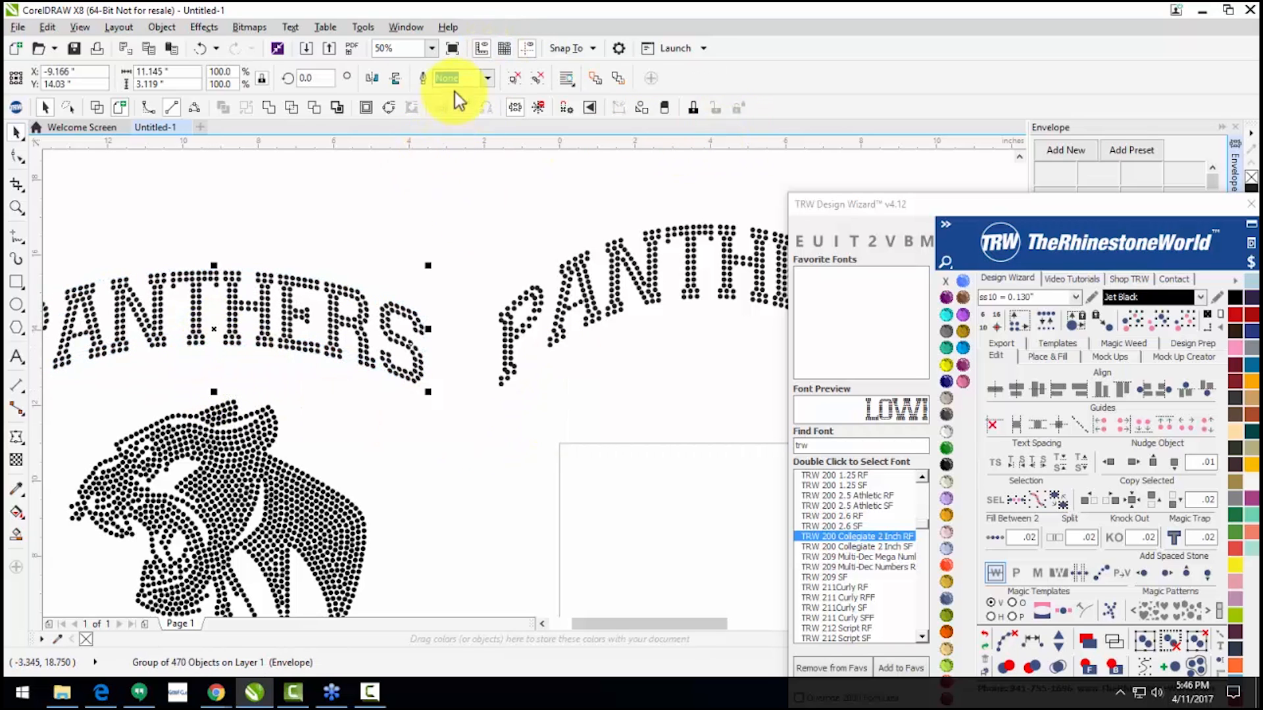
click(543, 79)
click(424, 432)
Step: Reposition the stones at the upper-right tip of the final S so both rows are evenly spaced
scroll(409, 330, up, 7)
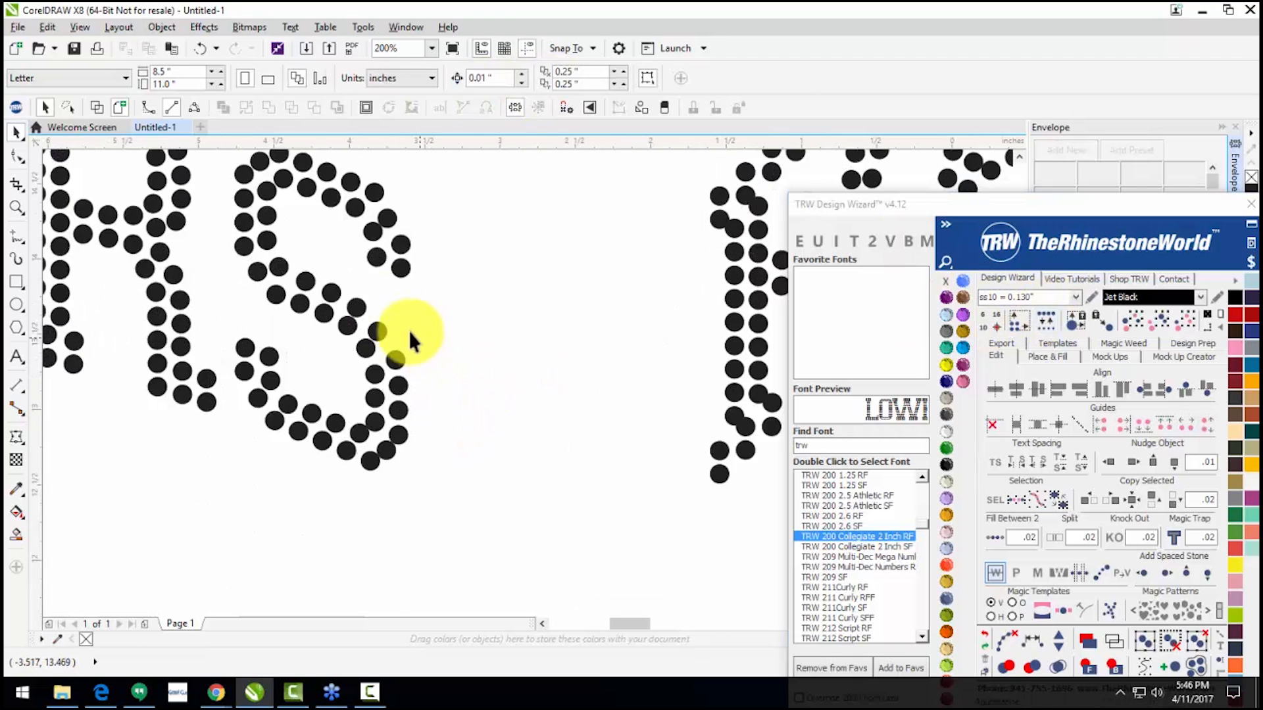
drag(403, 284, 376, 274)
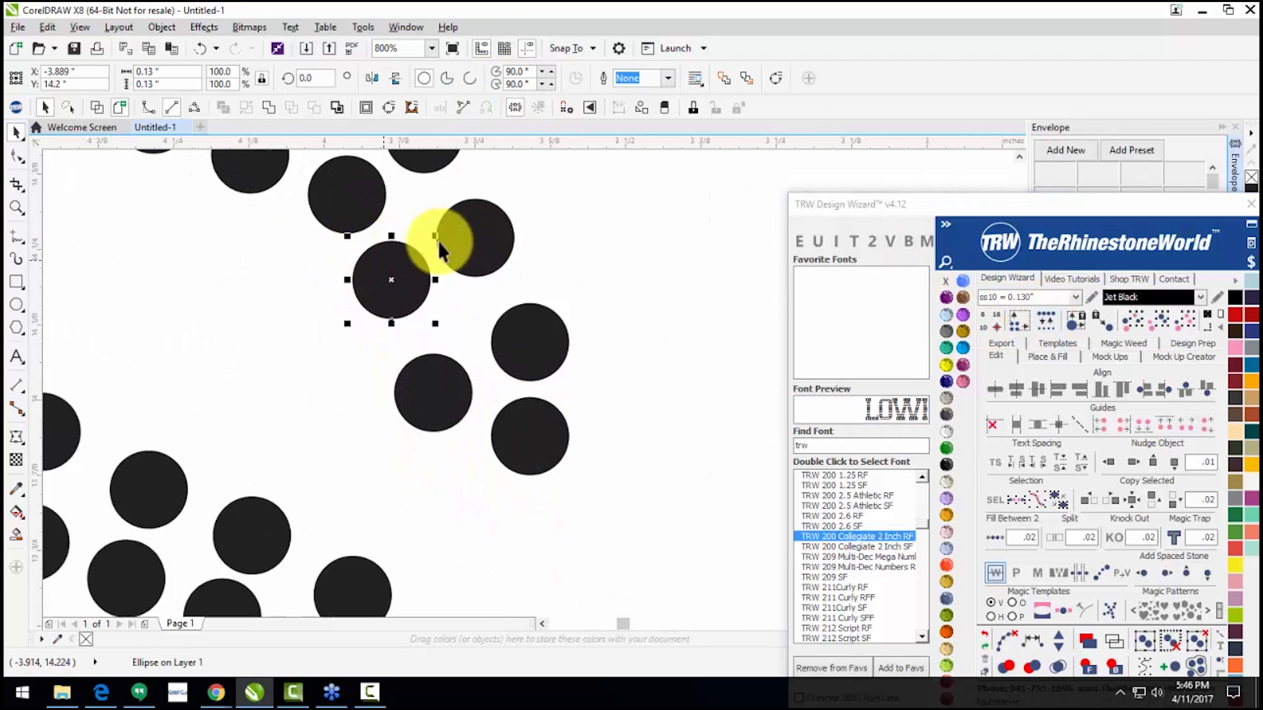
mouse_move(438, 239)
mouse_down()
mouse_move(456, 213)
mouse_move(446, 216)
mouse_up()
drag(422, 379, 415, 350)
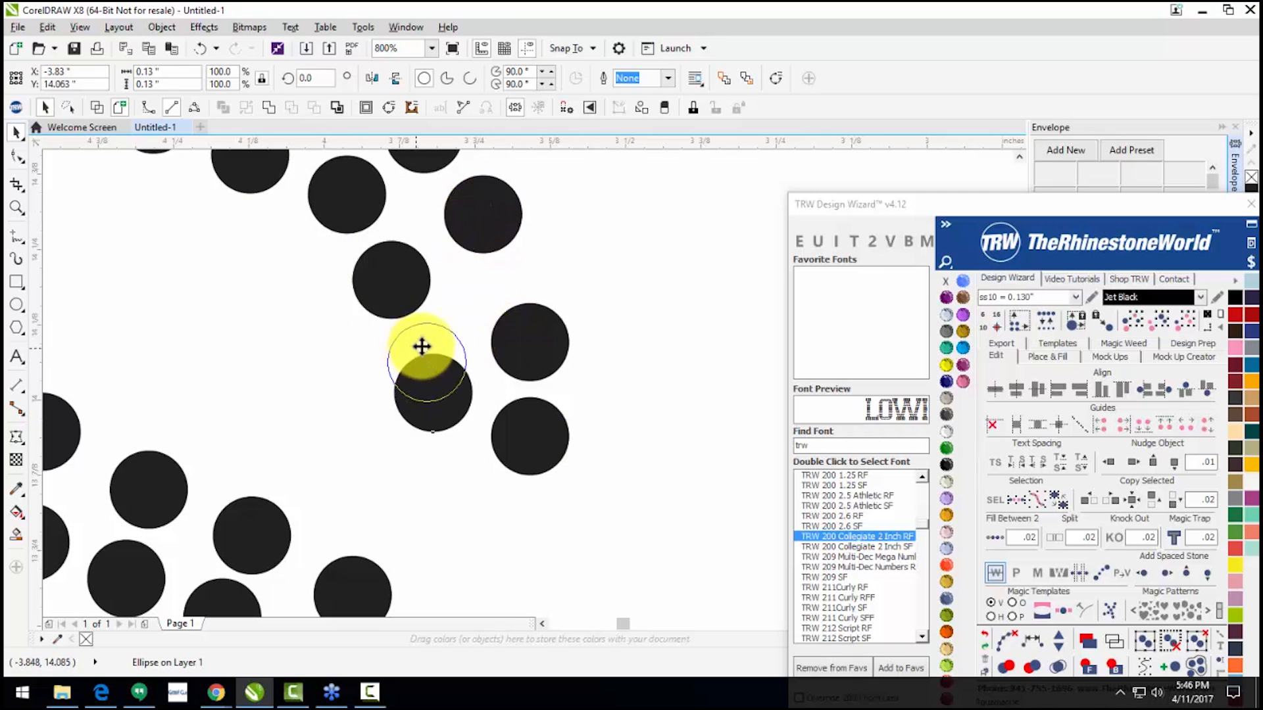
drag(520, 345, 511, 307)
drag(522, 449, 539, 403)
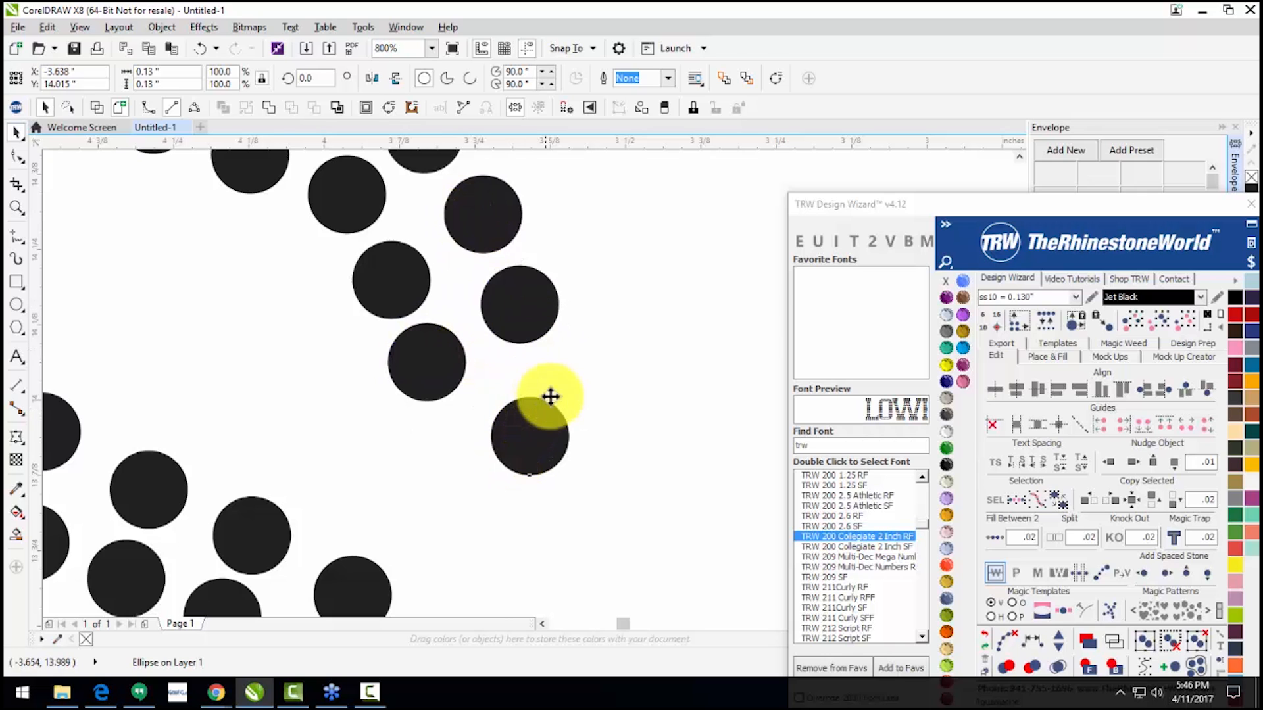
Step: Adjust the position of the crowded stone at the lower-right corner of the final S and deselect it
scroll(579, 456, down, 4)
scroll(550, 484, up, 3)
scroll(604, 417, up, 1)
drag(533, 446, 535, 432)
scroll(693, 464, down, 5)
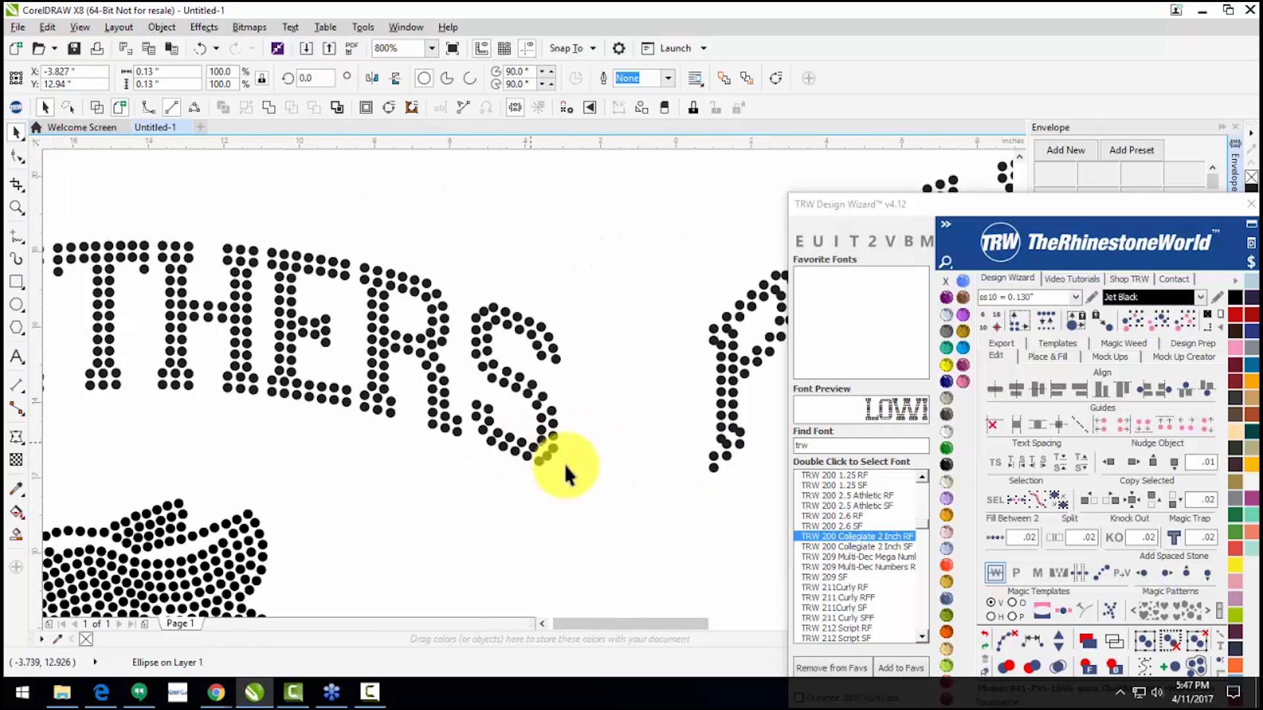
click(556, 464)
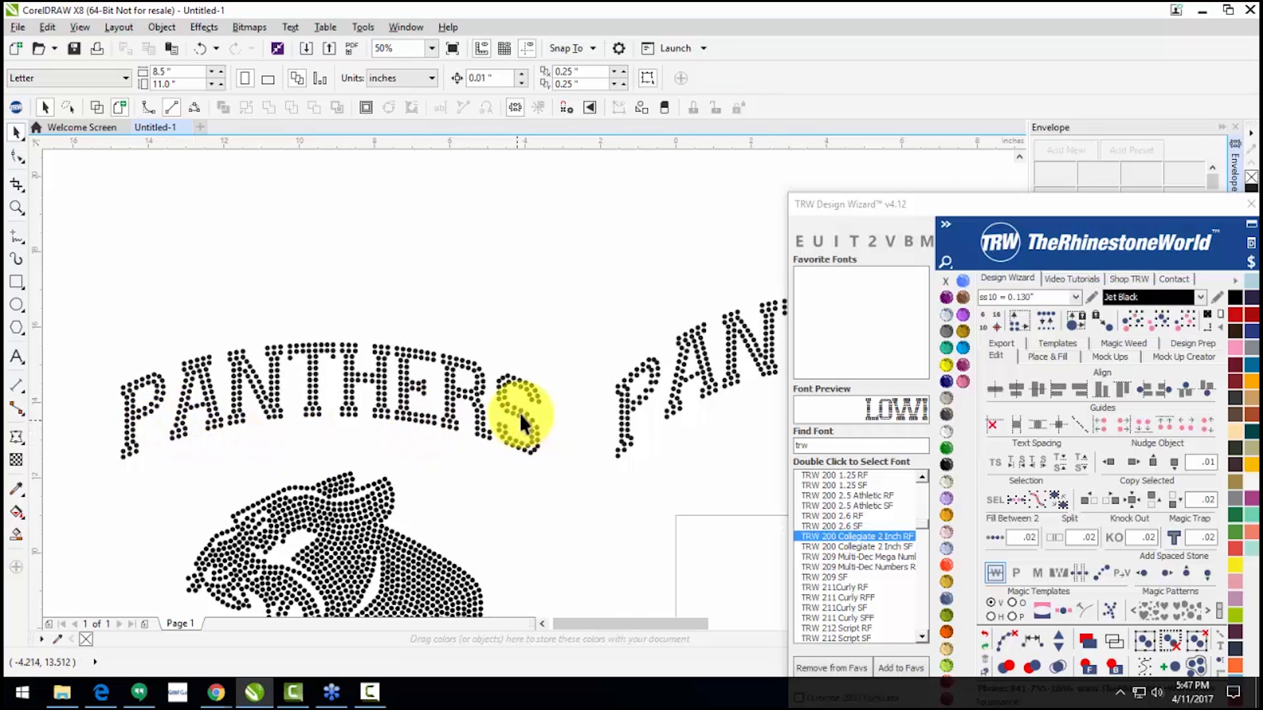
Step: Check the arched PANTHERS lettering above the head for overlapping stones and mark the overlaps red
scroll(515, 420, up, 2)
scroll(483, 374, up, 2)
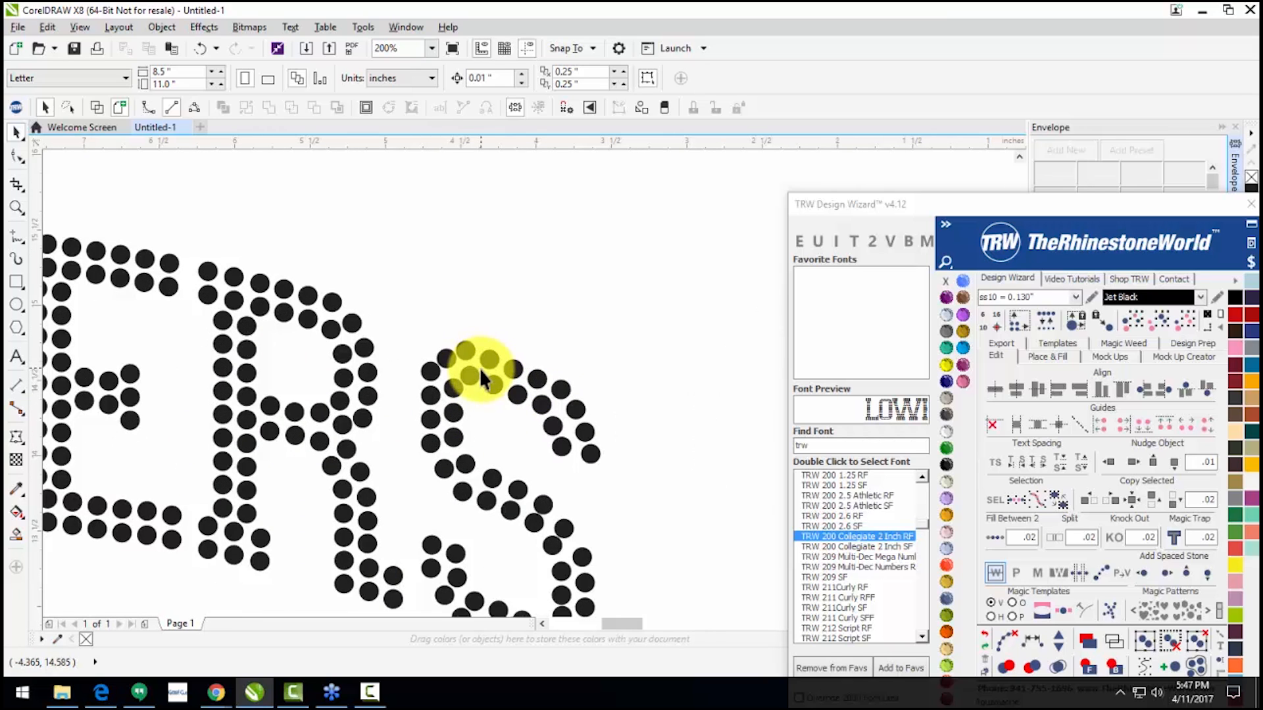
scroll(448, 386, up, 2)
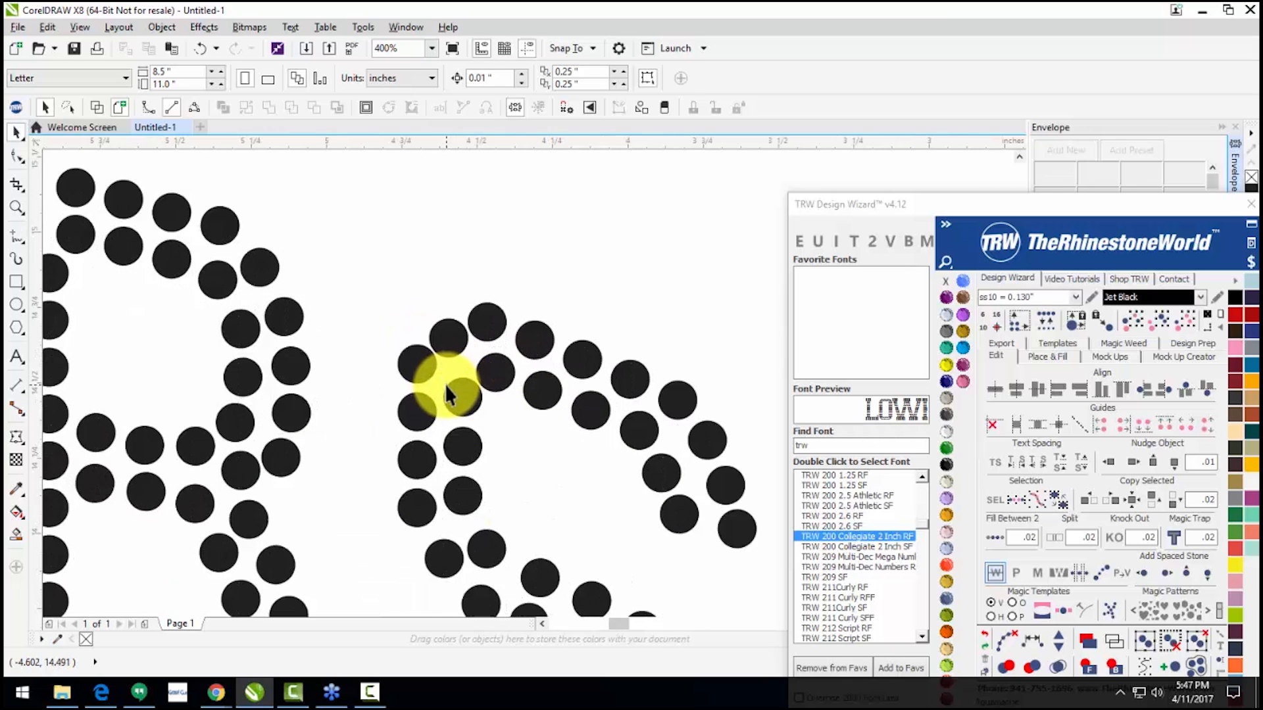
scroll(443, 389, down, 2)
scroll(493, 411, down, 2)
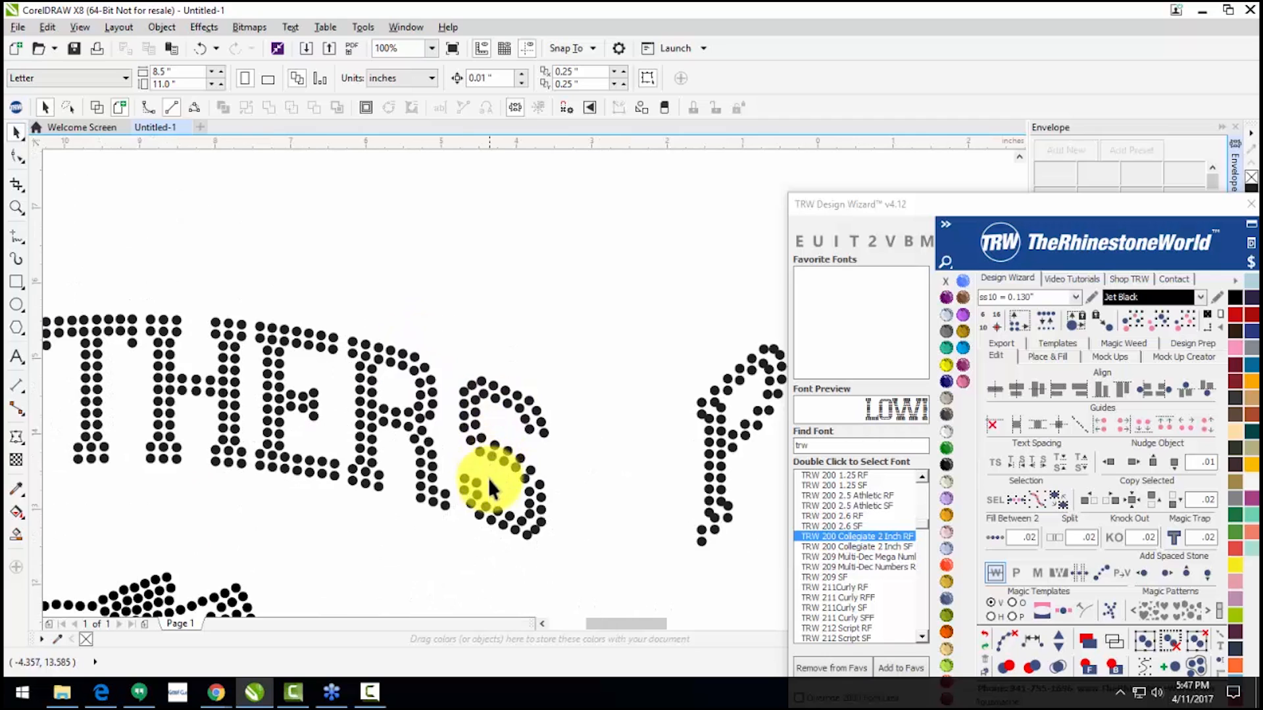
scroll(490, 493, up, 2)
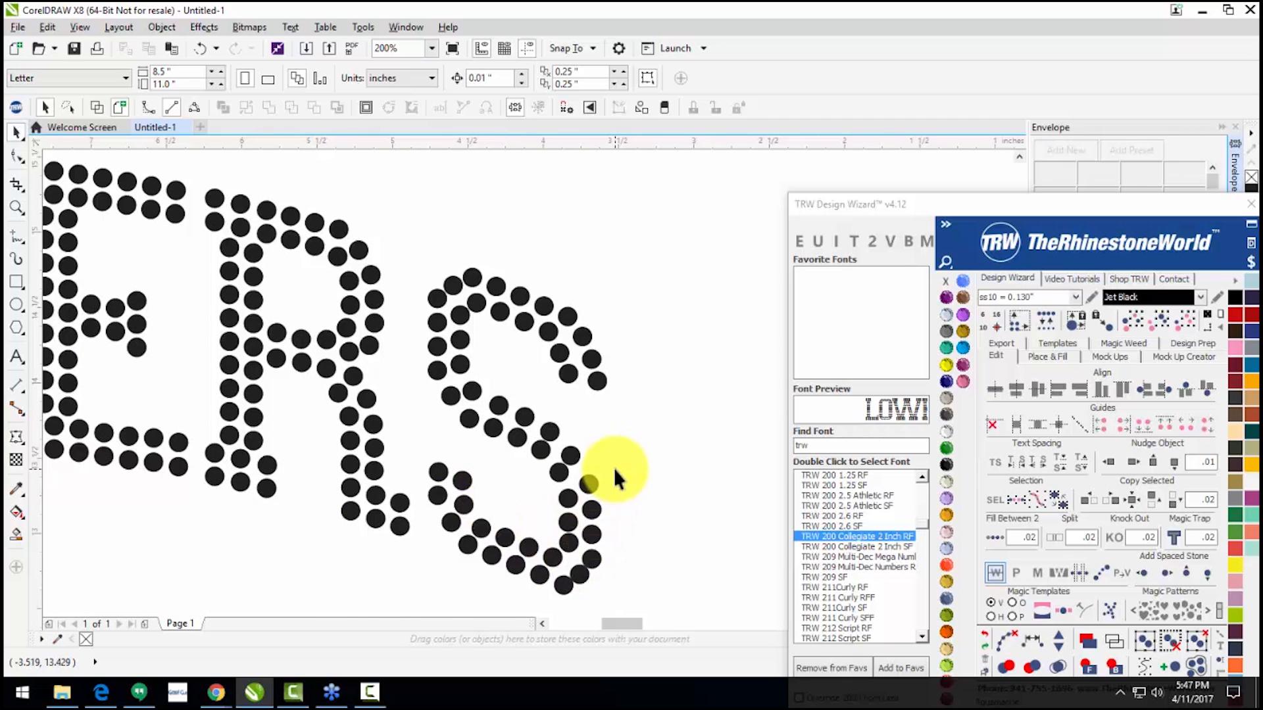
scroll(631, 447, down, 4)
drag(661, 342, 140, 477)
drag(1060, 200, 1051, 78)
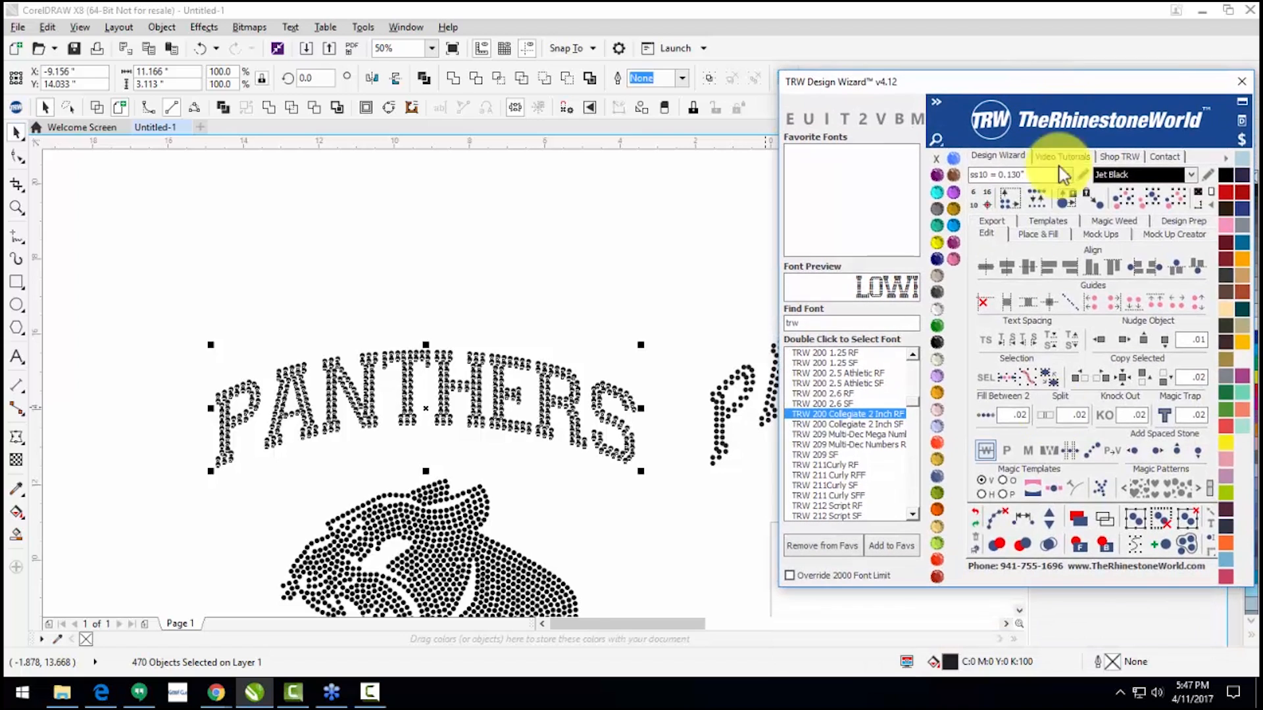
click(1013, 545)
click(621, 508)
Step: Move the two red-marked stones at the lower-right corner of the final S apart so they no longer touch
scroll(629, 454, up, 5)
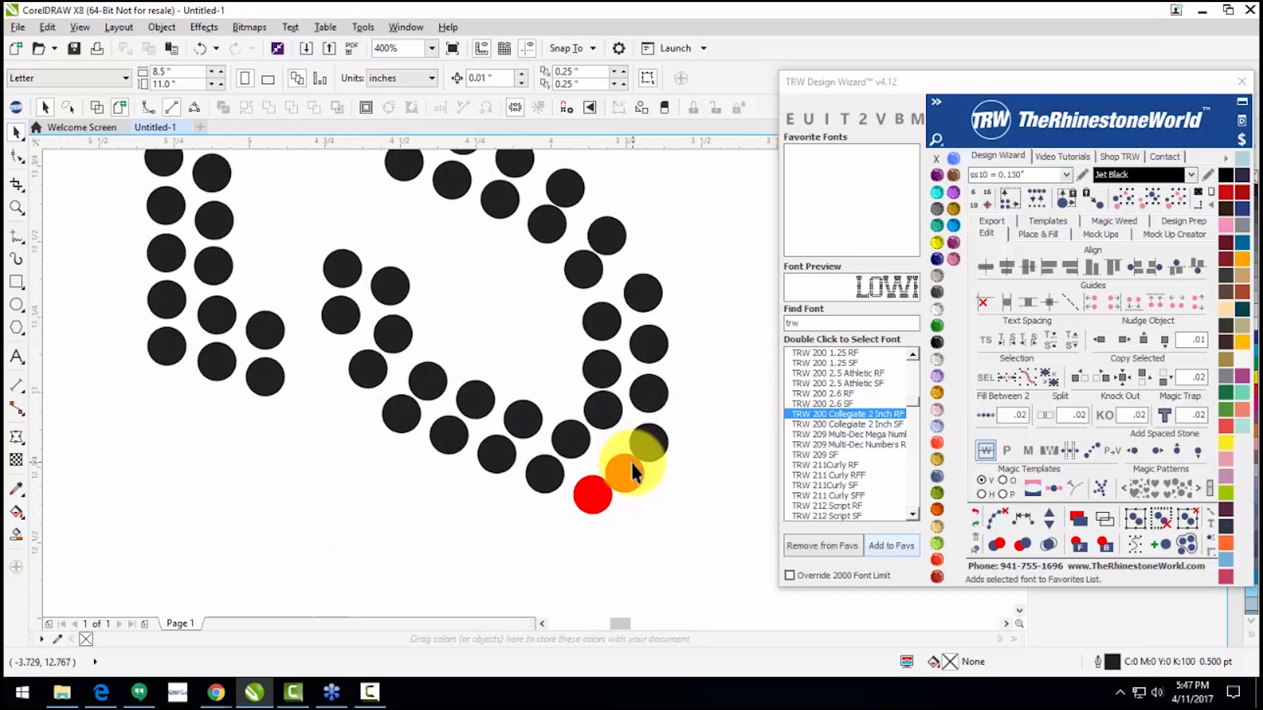
scroll(623, 496, up, 3)
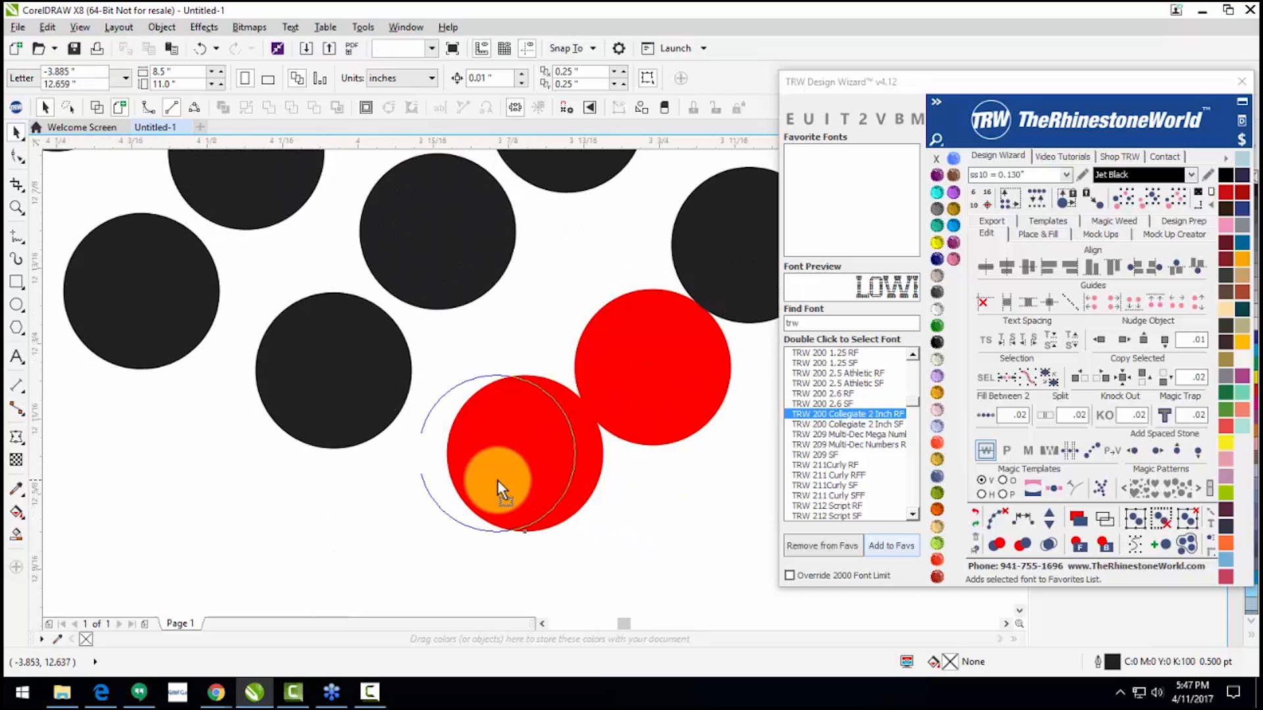
drag(504, 487, 465, 488)
drag(648, 428, 648, 427)
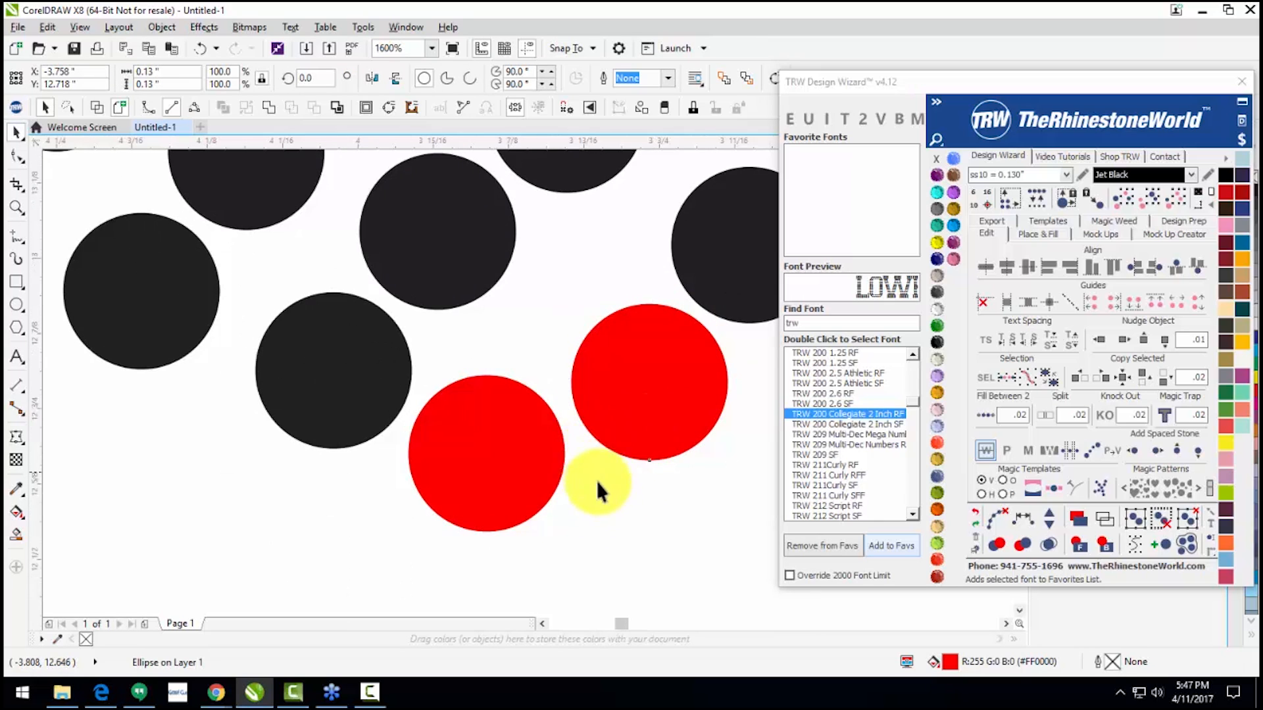
scroll(592, 475, down, 3)
click(634, 496)
Step: Shift the red-marked stone near the foot of the P's stem outward to clear its neighbours
scroll(634, 496, down, 3)
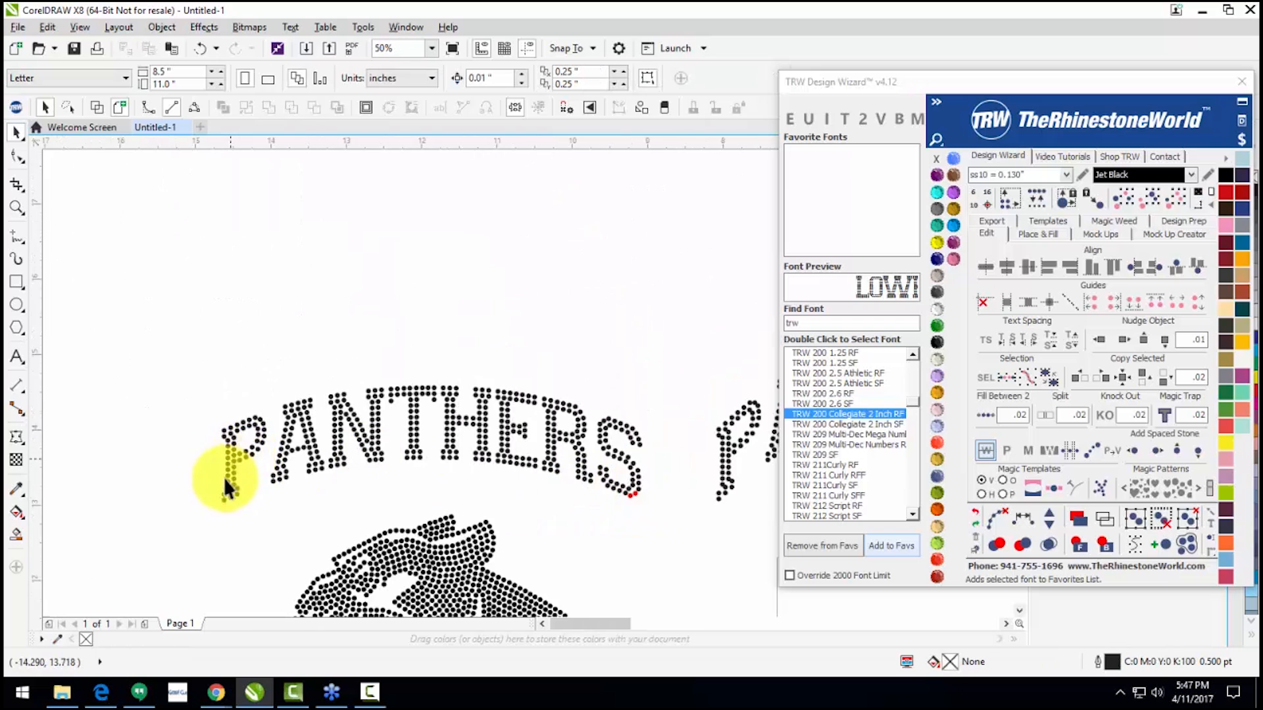
scroll(250, 572, up, 3)
scroll(250, 526, down, 2)
scroll(251, 527, up, 4)
drag(266, 464, 236, 463)
scroll(235, 463, down, 3)
click(154, 392)
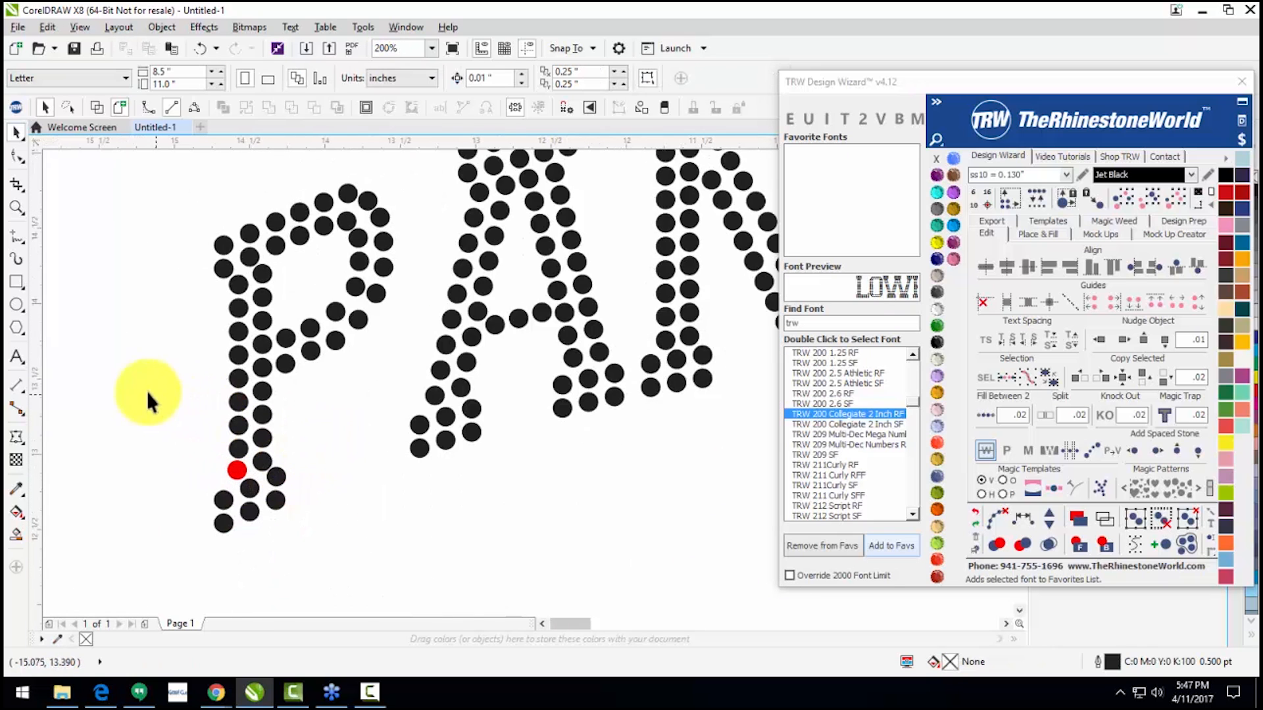
Step: Set the minimum distance between stones to .02 and mark the overlaps in the lettering above the head again
scroll(144, 458, down, 1)
scroll(140, 409, up, 2)
scroll(139, 409, down, 2)
scroll(321, 364, up, 1)
scroll(321, 365, down, 3)
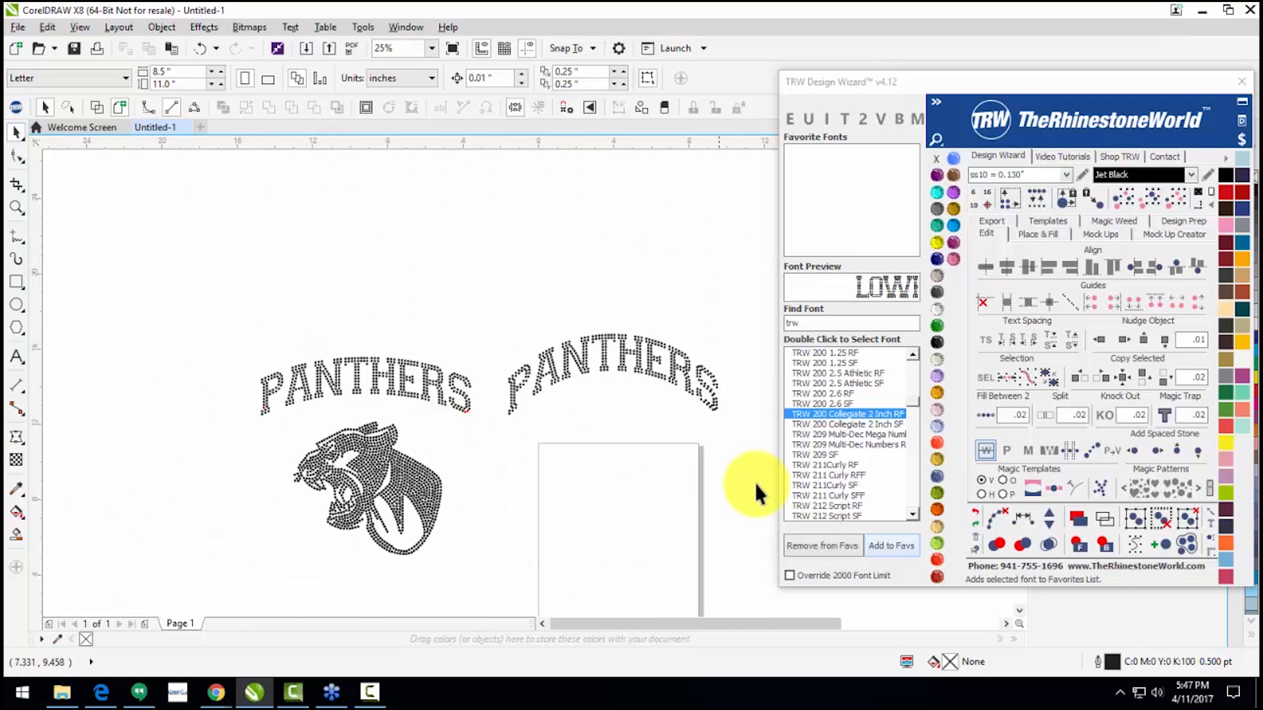
right_click(1022, 544)
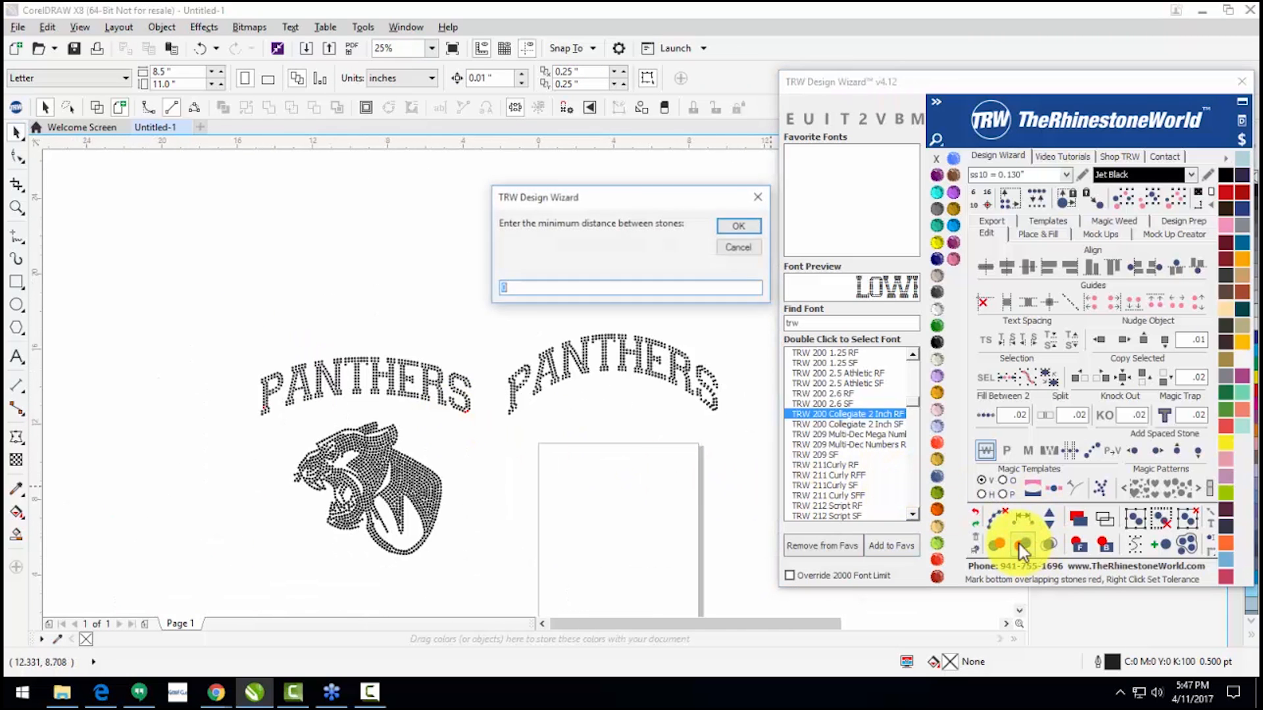
click(519, 291)
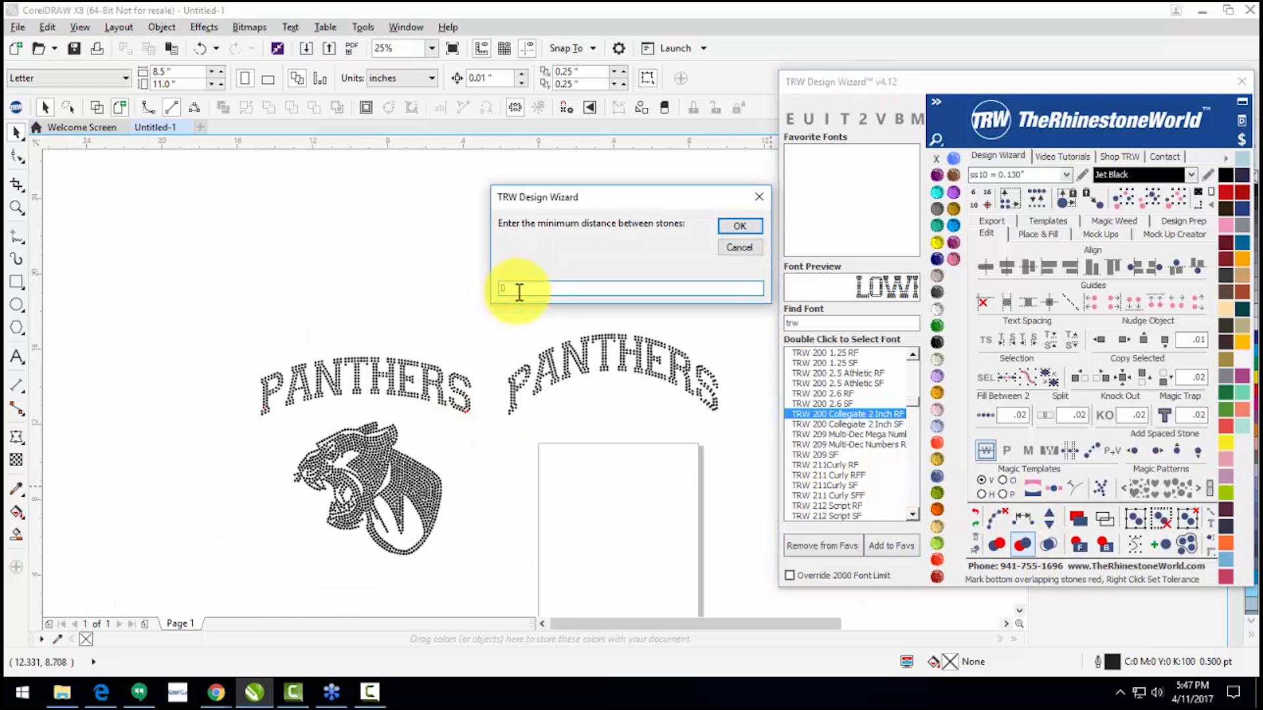
text(.02)
click(736, 227)
drag(202, 305, 492, 428)
click(1022, 544)
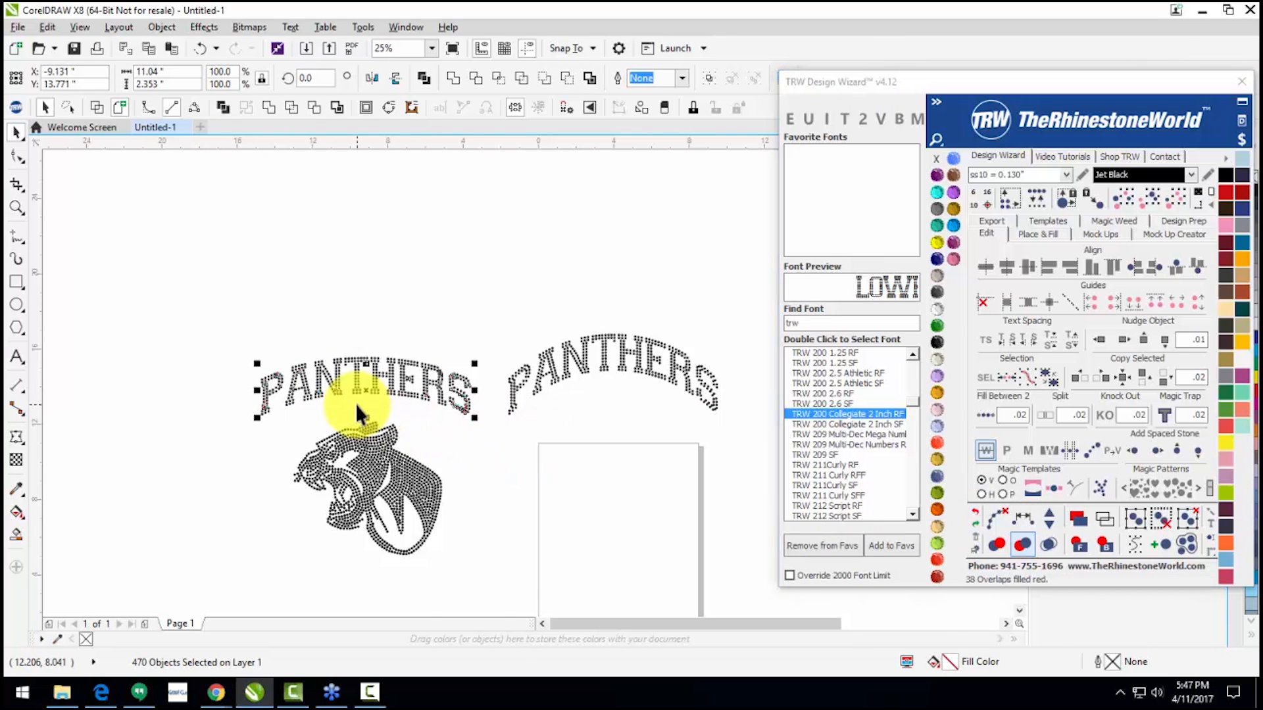
Step: Adjust the position of the red-marked stones at the top of the P's bowl
scroll(288, 388, up, 5)
scroll(198, 404, up, 2)
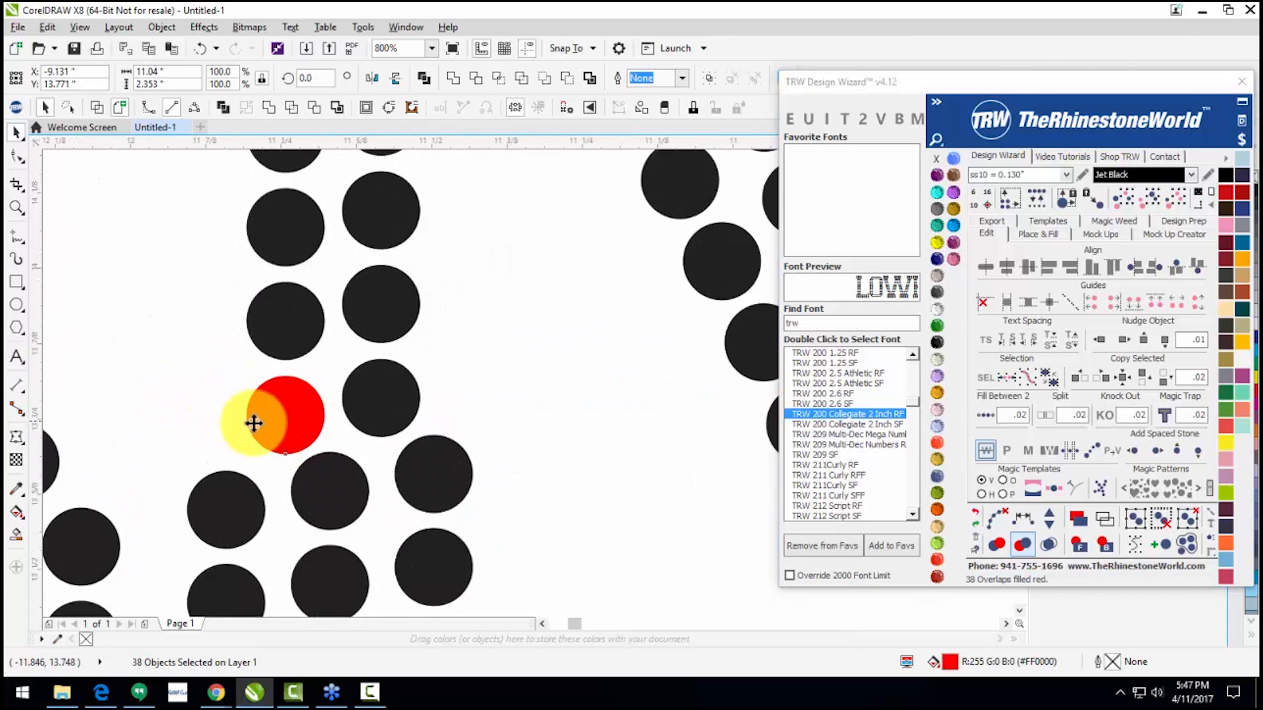
scroll(282, 423, down, 5)
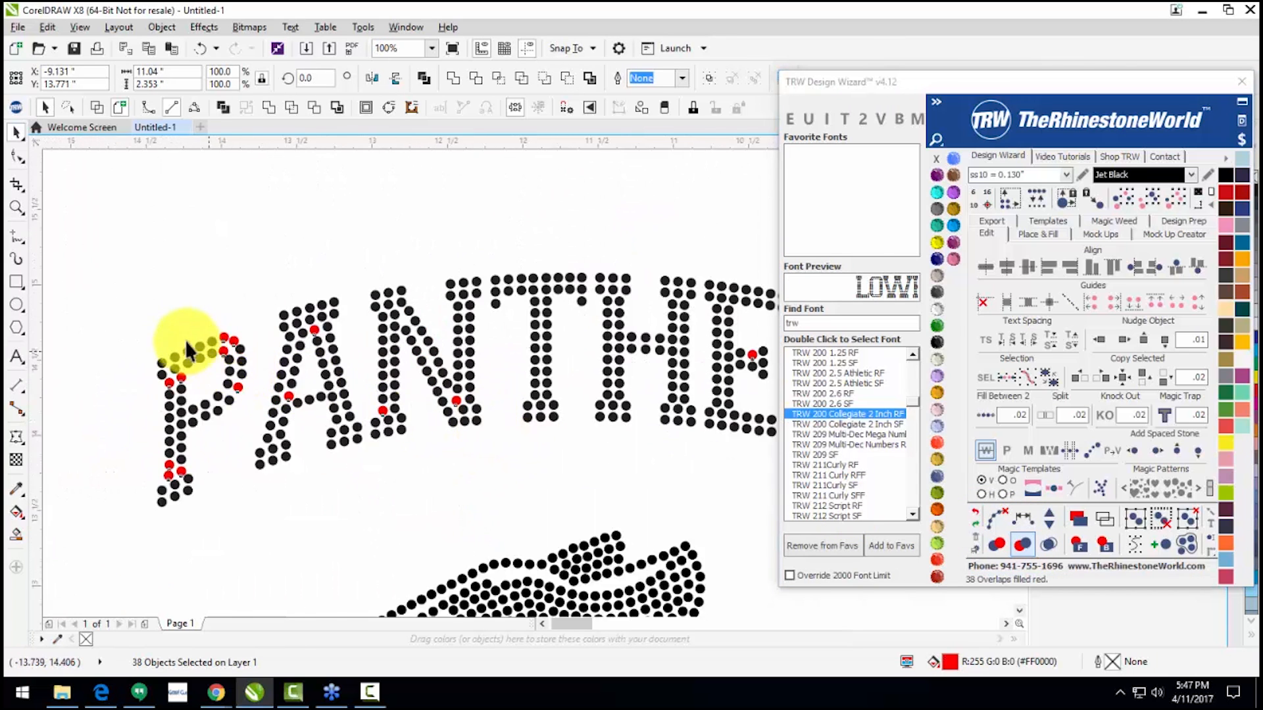
scroll(282, 329, up, 4)
drag(337, 283, 329, 288)
click(310, 398)
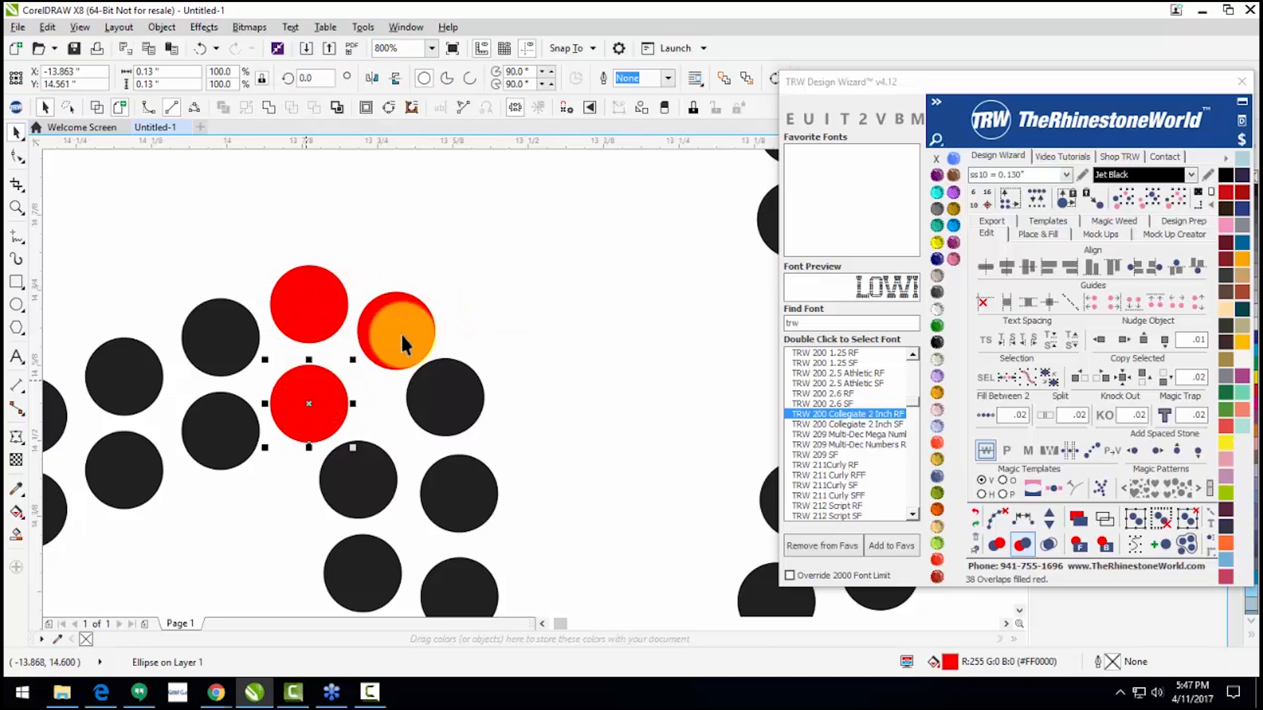
scroll(401, 334, down, 4)
scroll(409, 427, up, 2)
click(214, 524)
shift+click(276, 503)
shift+click(332, 479)
shift+click(376, 434)
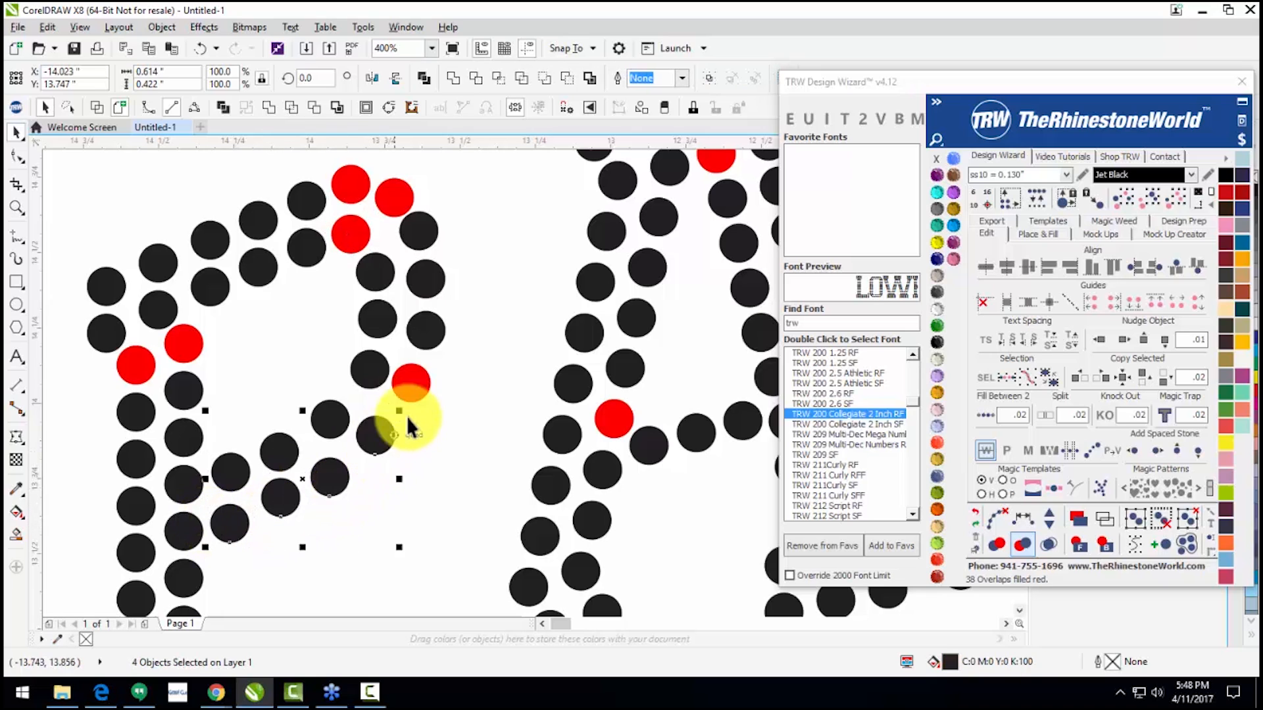
shift+click(414, 381)
click(459, 428)
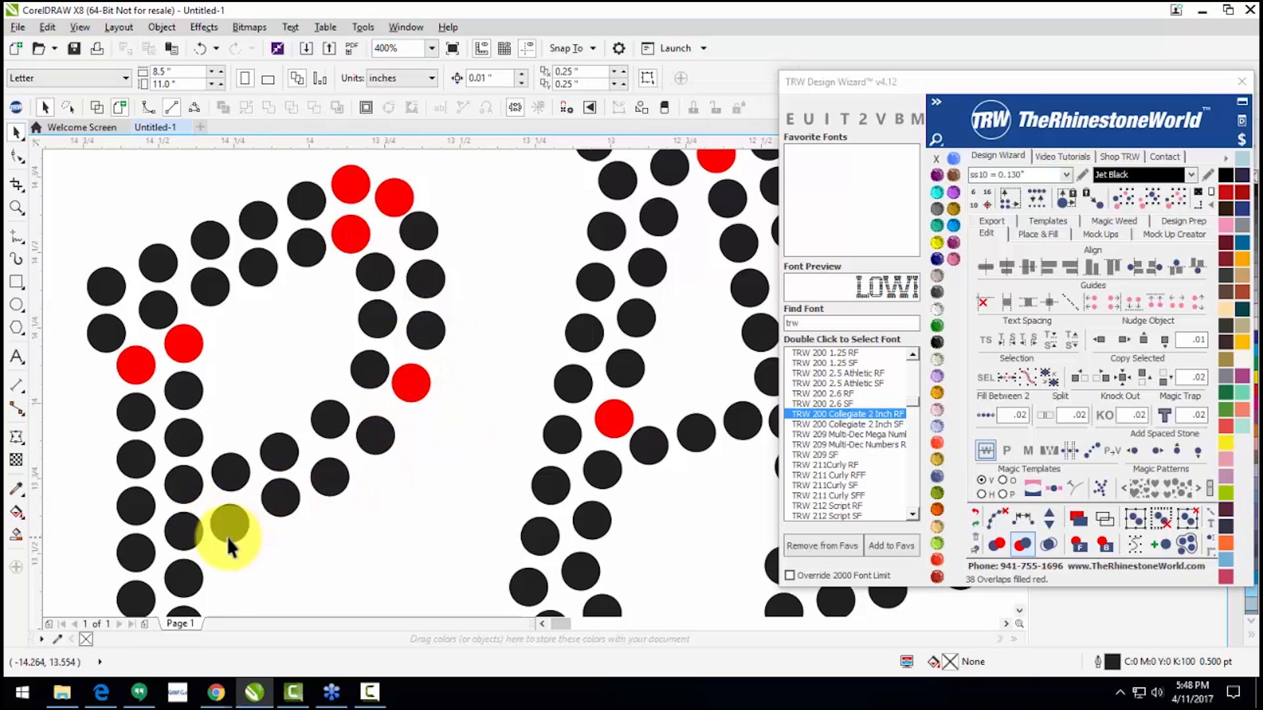
Step: Select the outer row of stones around the P's bowl and respace them equally along their curve
click(230, 526)
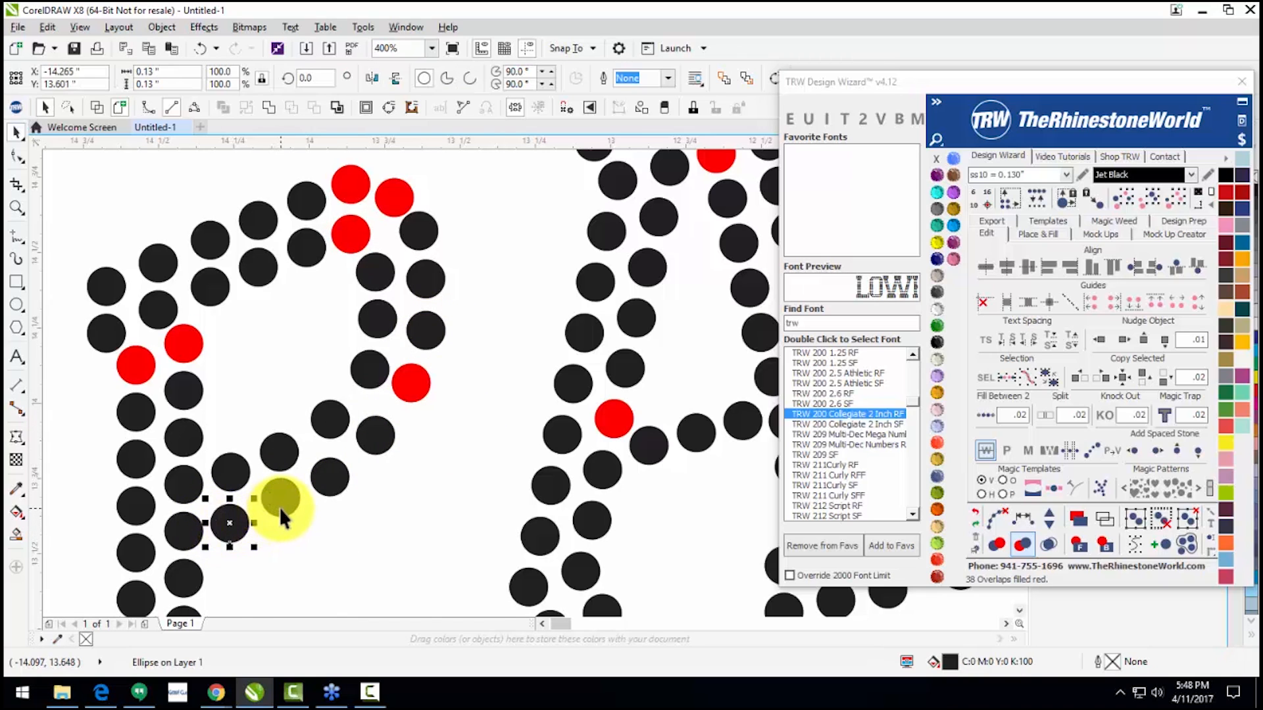
shift+click(279, 504)
shift+click(330, 482)
shift+click(380, 446)
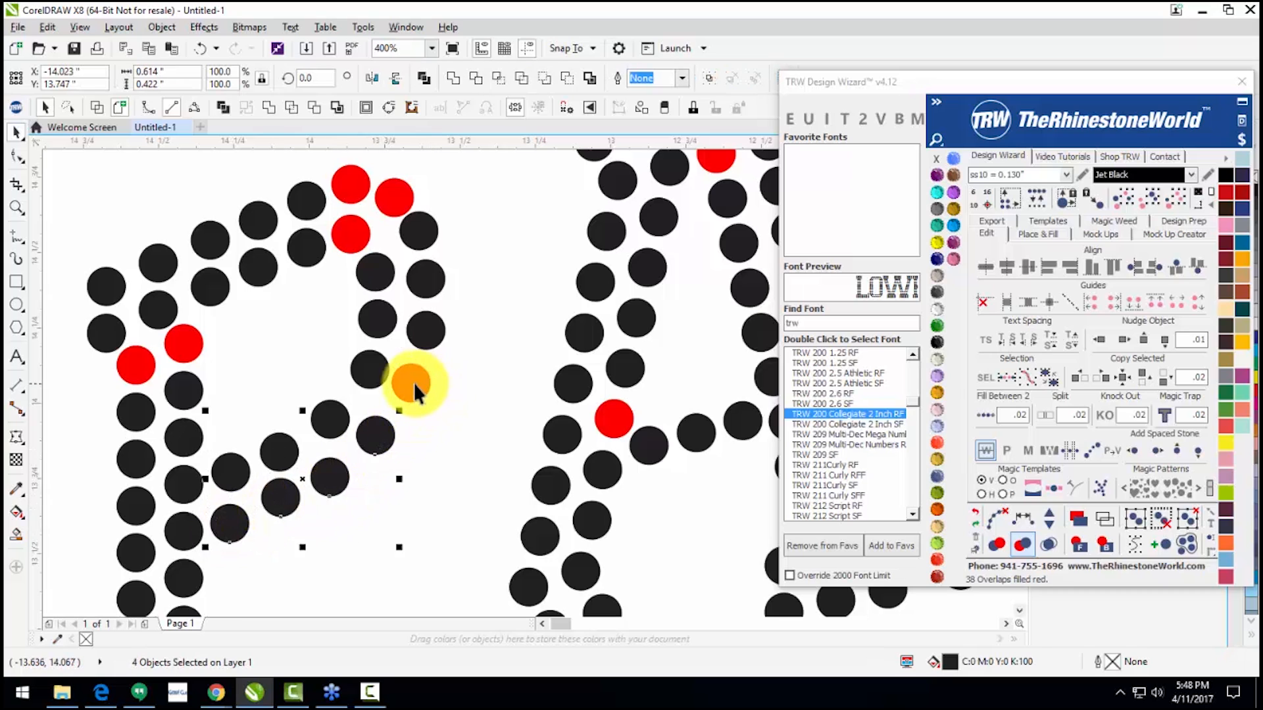
shift+click(413, 381)
shift+click(423, 329)
shift+click(426, 277)
shift+click(420, 231)
shift+click(391, 204)
shift+click(350, 184)
shift+click(421, 233)
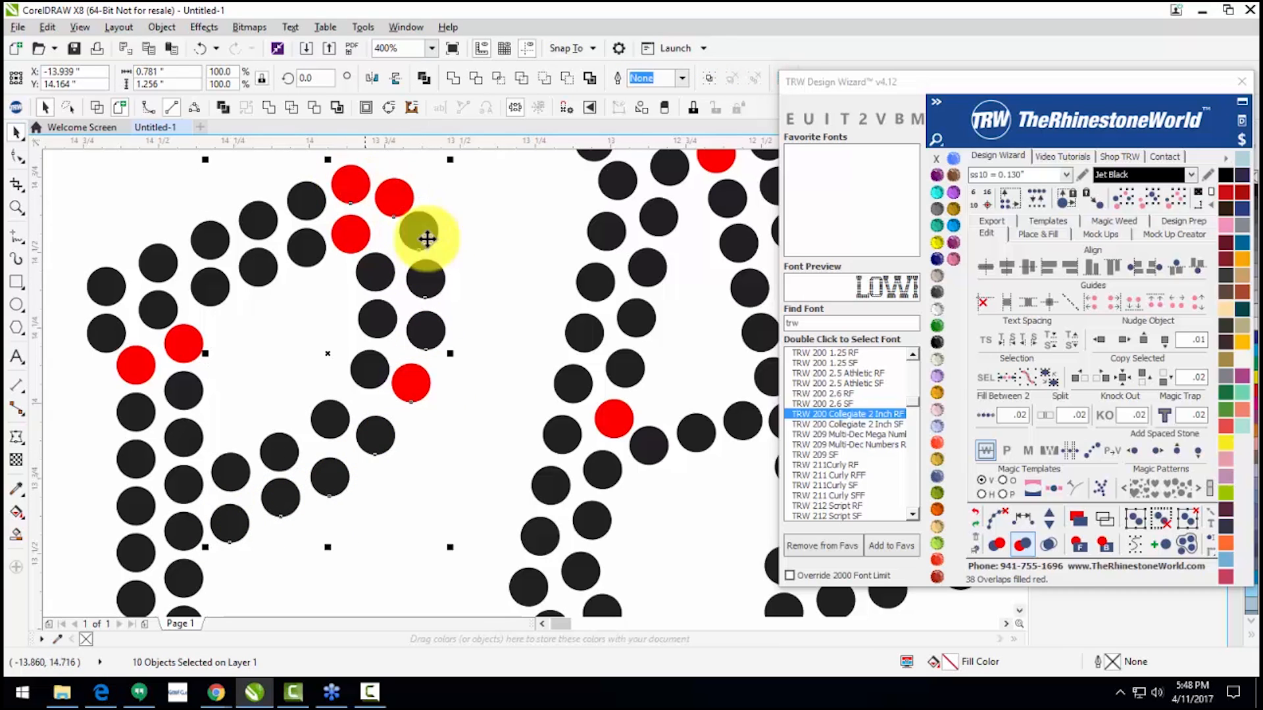
click(1017, 515)
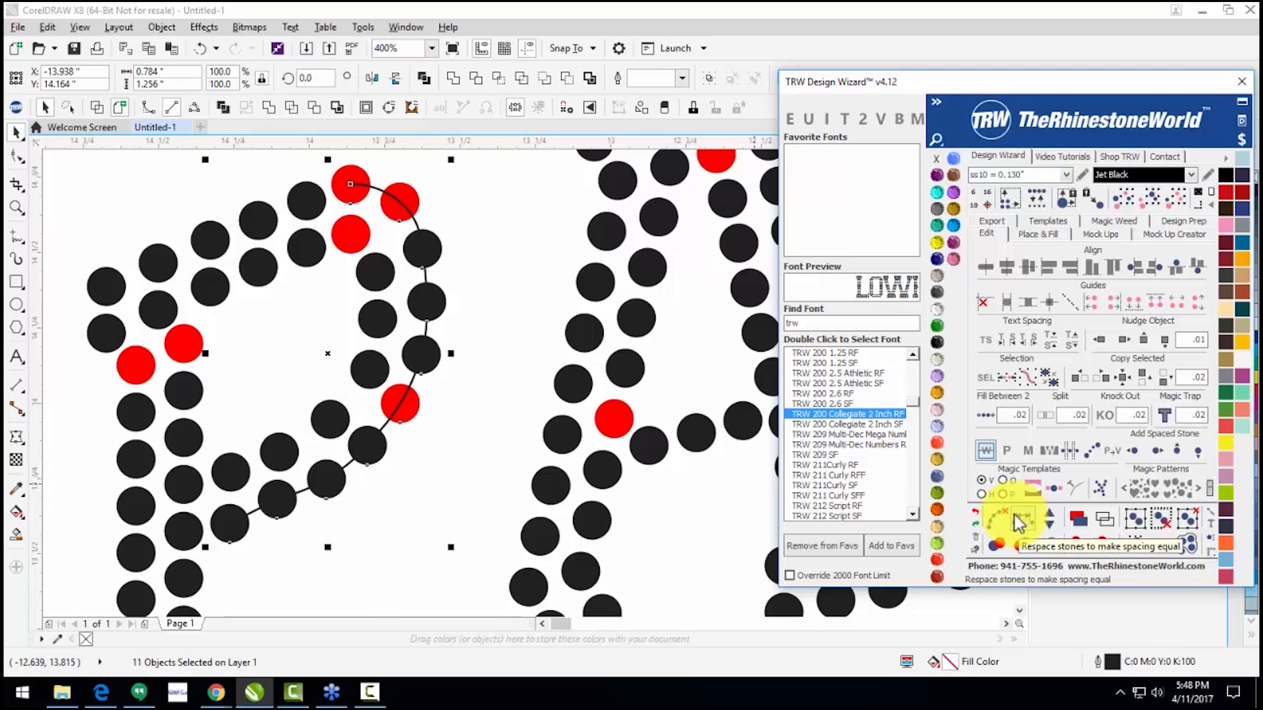
click(1051, 514)
click(433, 496)
Step: Remove the respacing curve from the lettering above the head and recolour all its stones Jet Black
scroll(184, 424, down, 4)
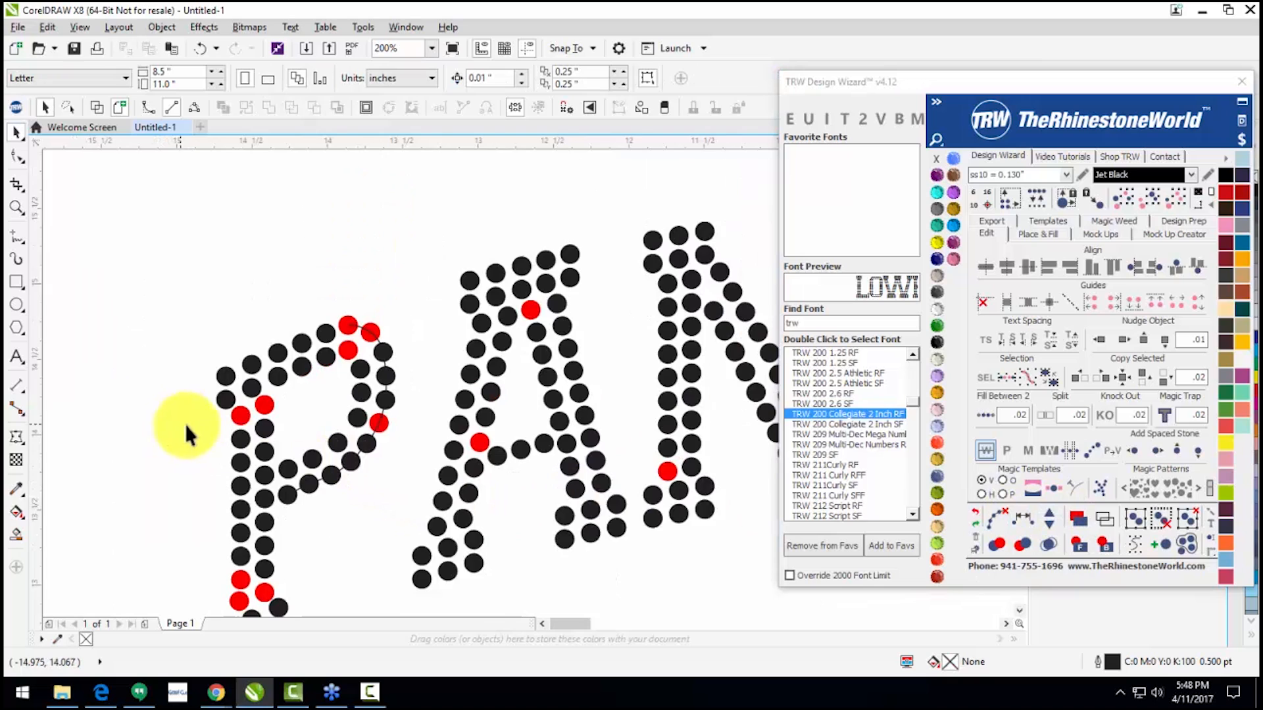
drag(161, 338, 681, 498)
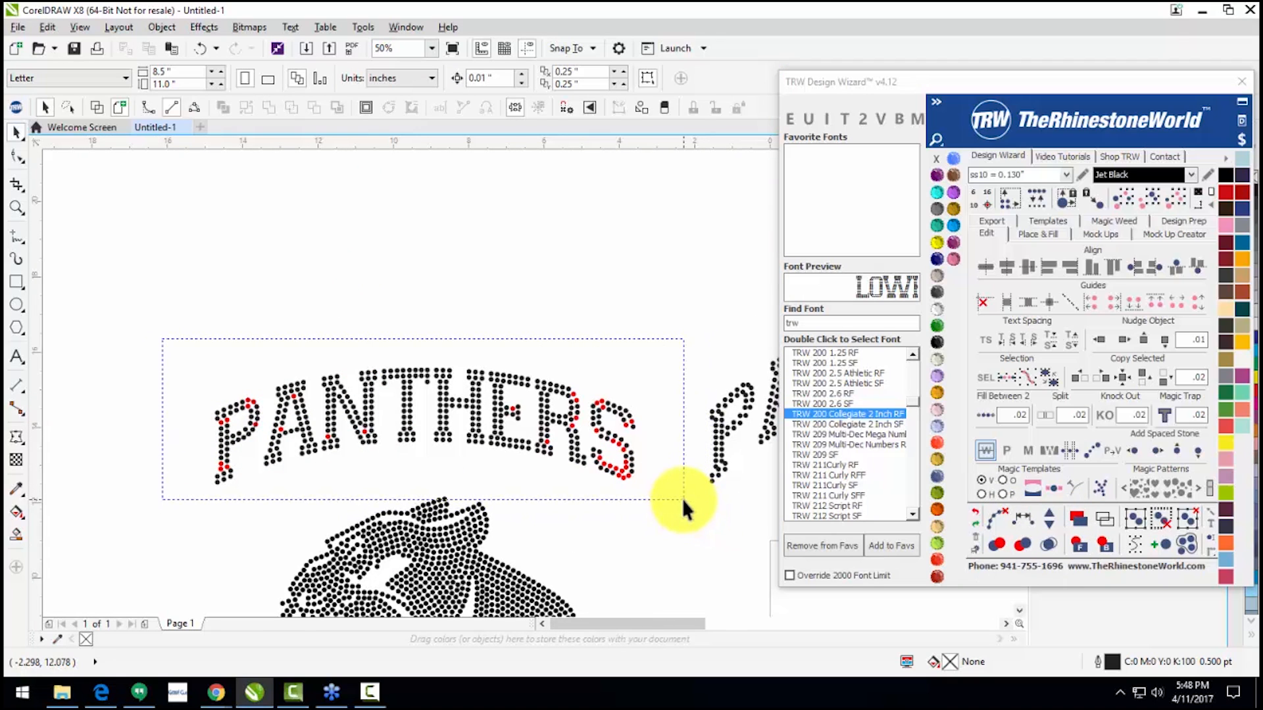
drag(682, 499, 682, 499)
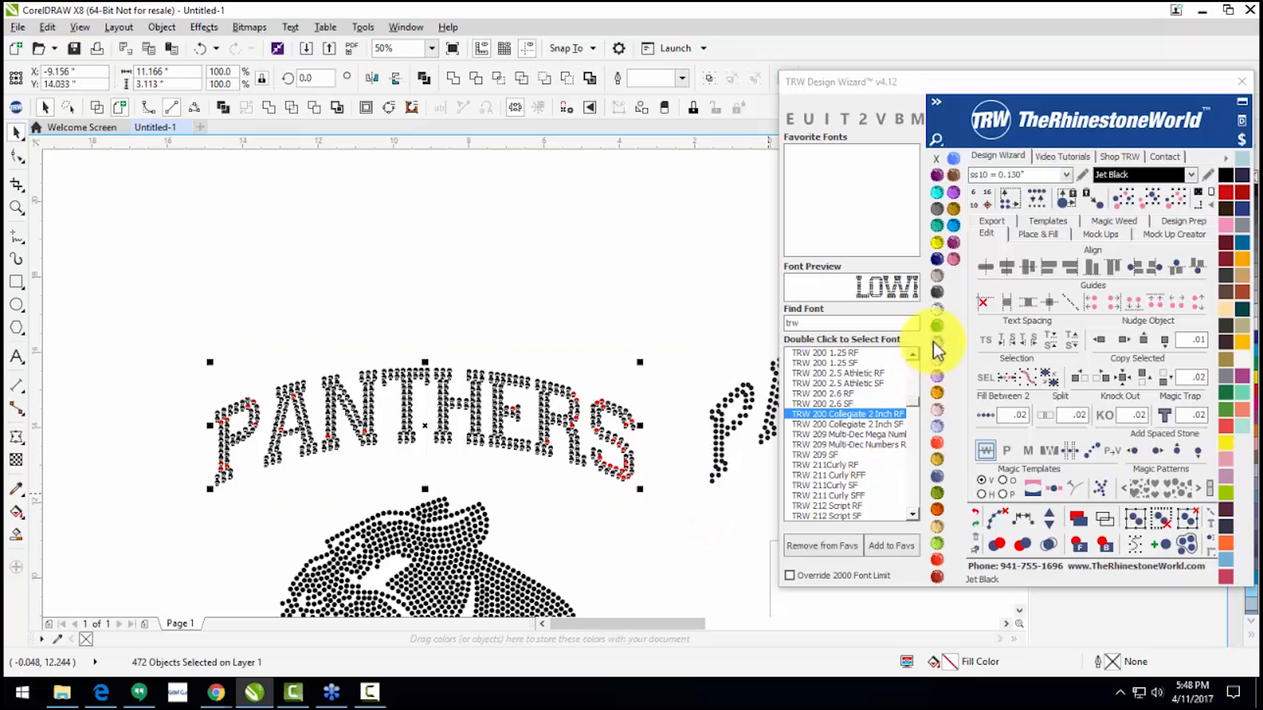
click(996, 512)
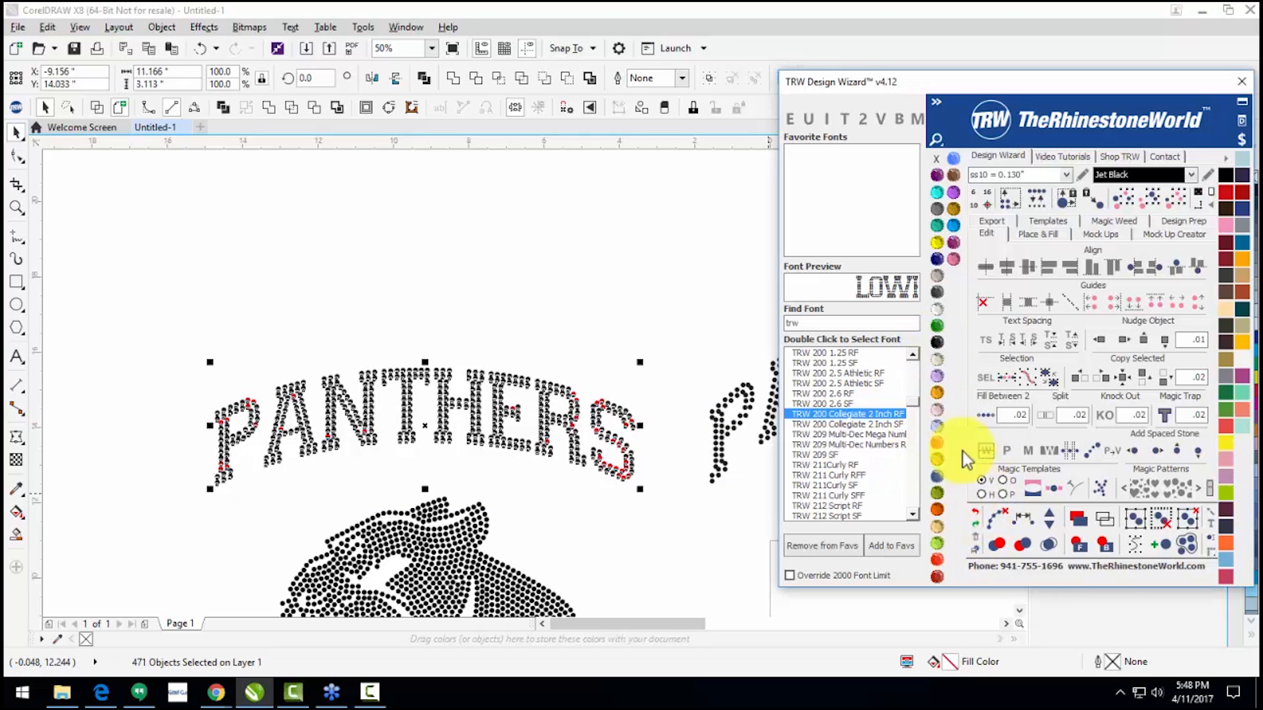
click(937, 342)
click(556, 325)
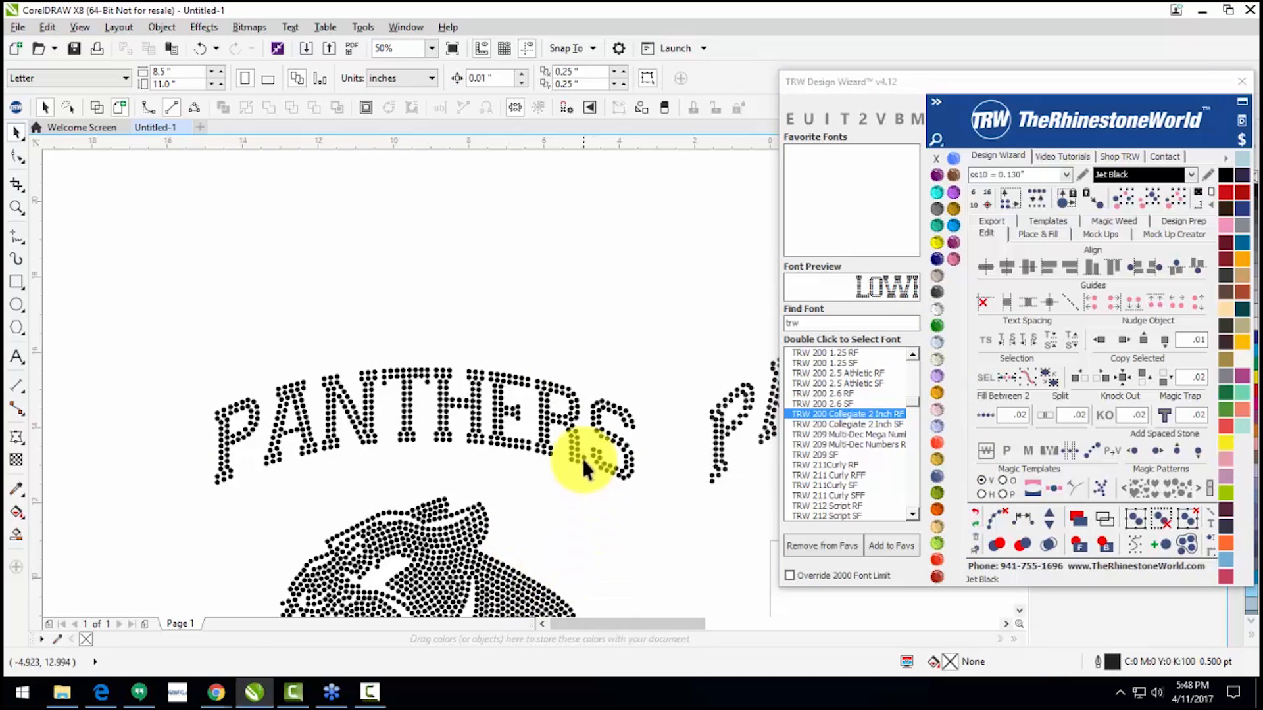
Step: Shift the outer stones at the upper-left corner of the final S slightly outward
scroll(620, 363, up, 8)
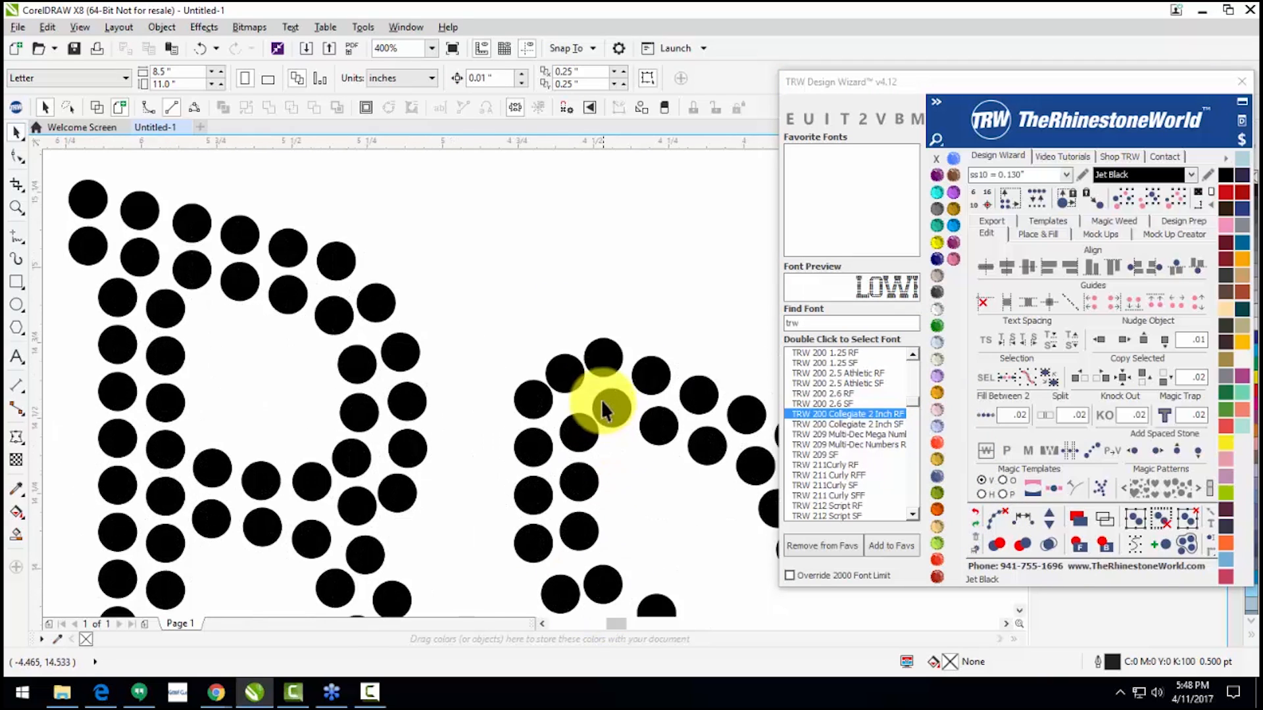
click(468, 385)
click(428, 451)
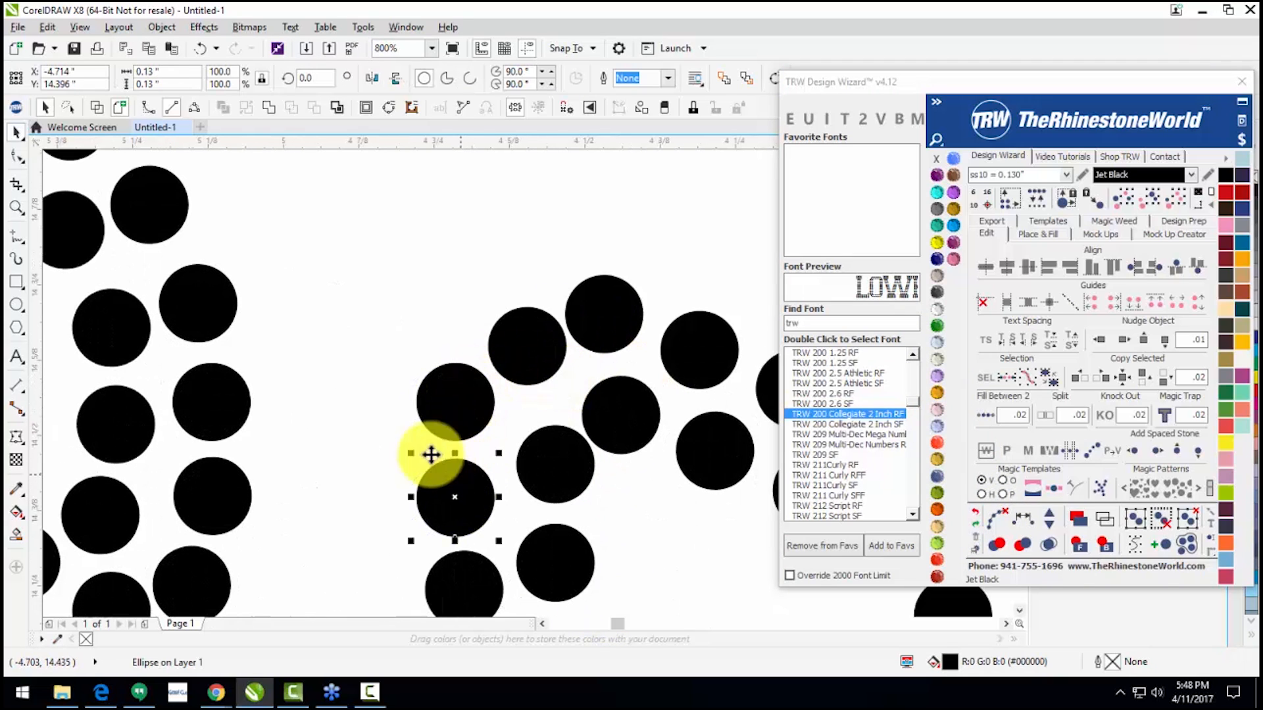
Step: Move the whole arched lettering down closer to the panther head and deselect it
scroll(428, 452, down, 8)
drag(123, 297, 593, 460)
drag(343, 367, 345, 389)
click(408, 319)
scroll(369, 354, down, 2)
scroll(374, 421, up, 1)
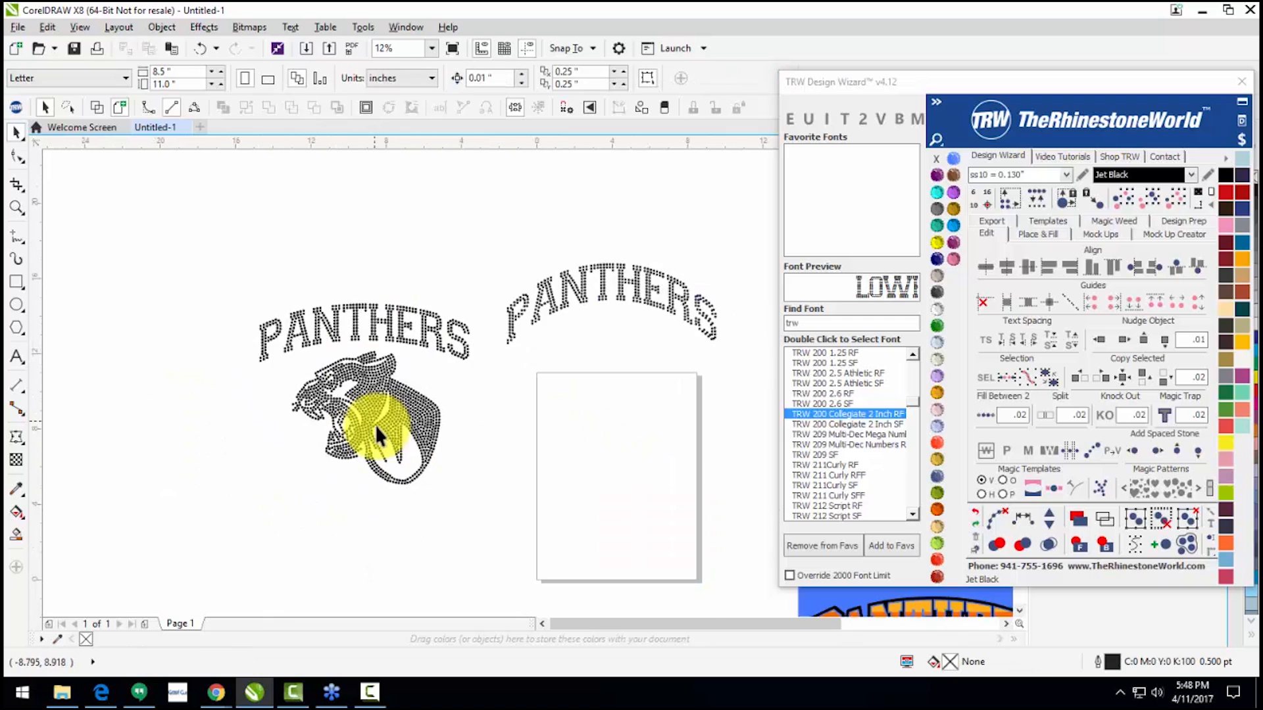
Step: Group the lettering stones and the panther head stones as two separate groups
drag(490, 526, 353, 454)
key(ctrl+z)
key(ctrl+g)
drag(236, 527, 453, 335)
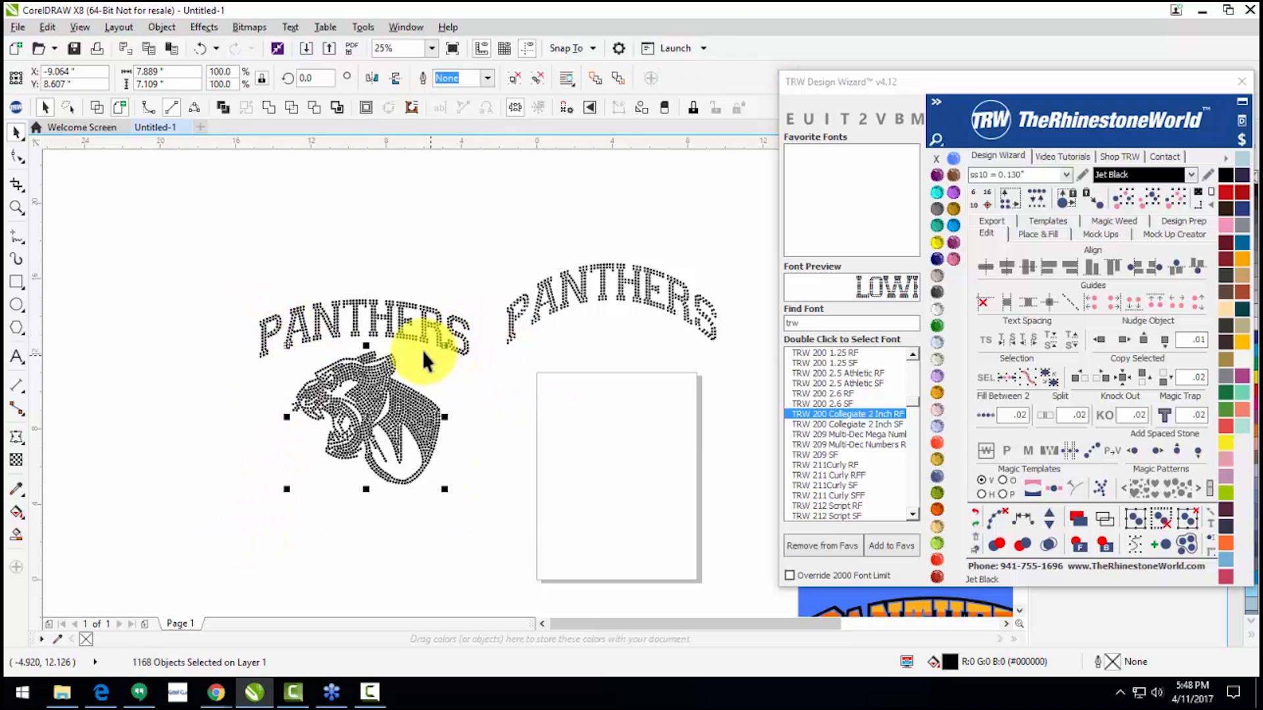
key(ctrl+g)
Step: Centre the lettering and head groups on the page, then place them beside it with the lettering directly above the head
shift+click(408, 332)
key(p)
drag(626, 461, 345, 460)
click(479, 485)
drag(430, 482, 424, 406)
click(487, 443)
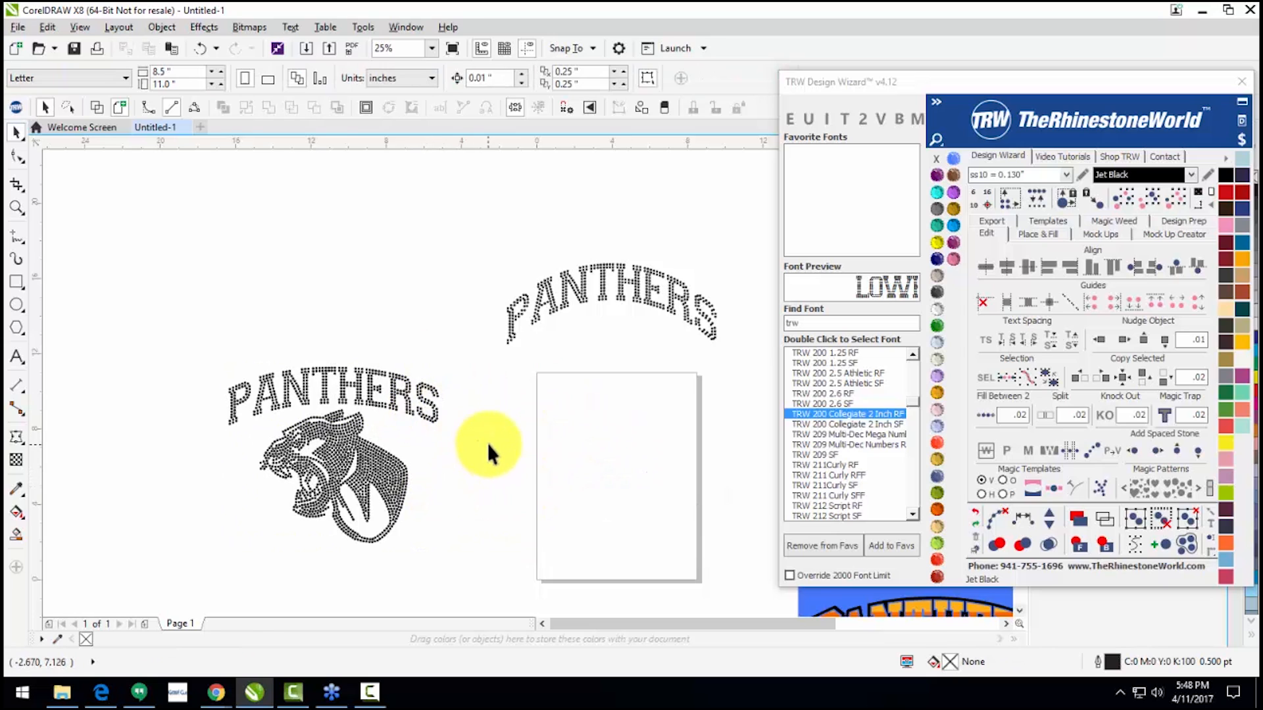
Step: Recolour the arched PANTHERS lettering above the panther head to Montana stones and deselect it
scroll(382, 378, down, 1)
scroll(345, 433, up, 1)
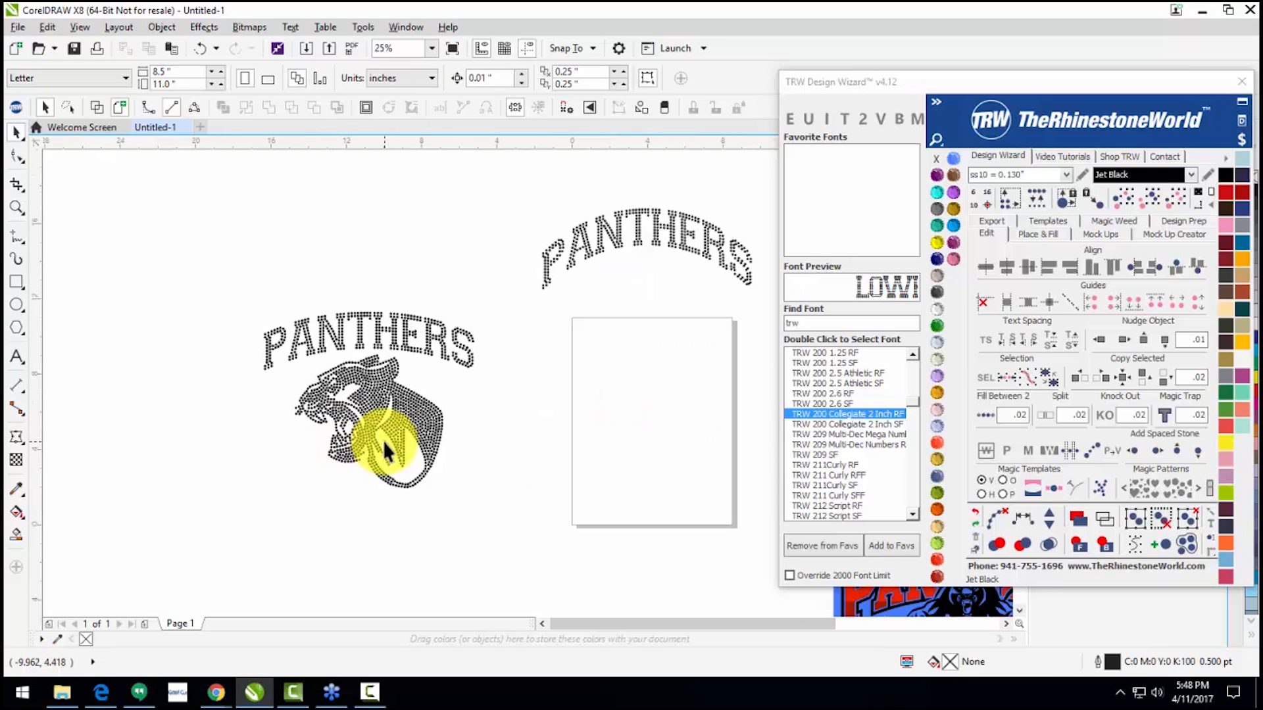
drag(206, 294, 505, 532)
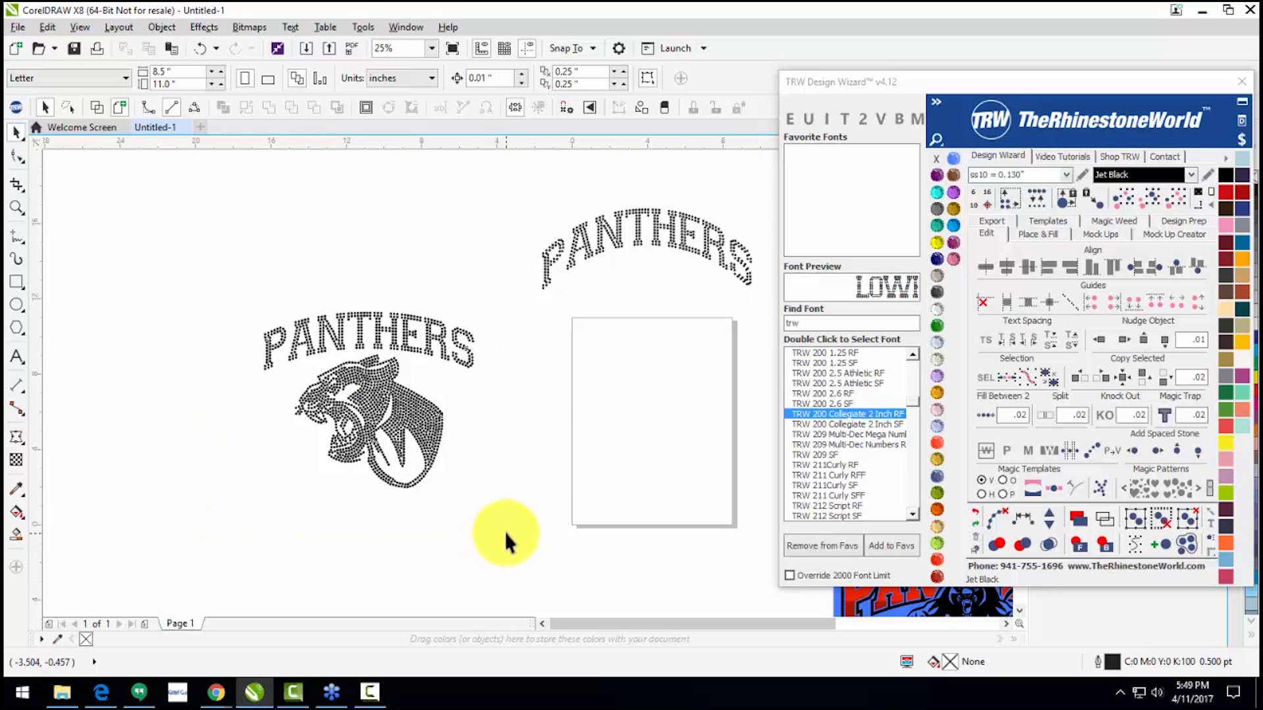
click(409, 348)
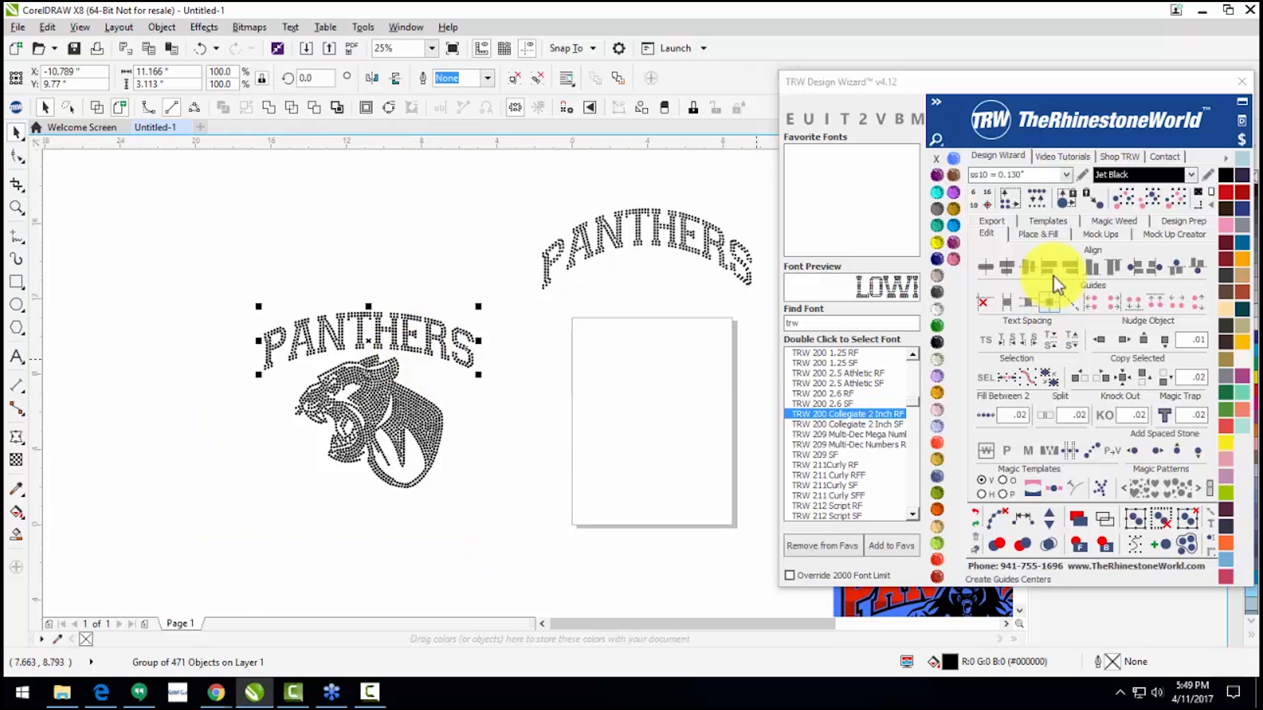
click(936, 476)
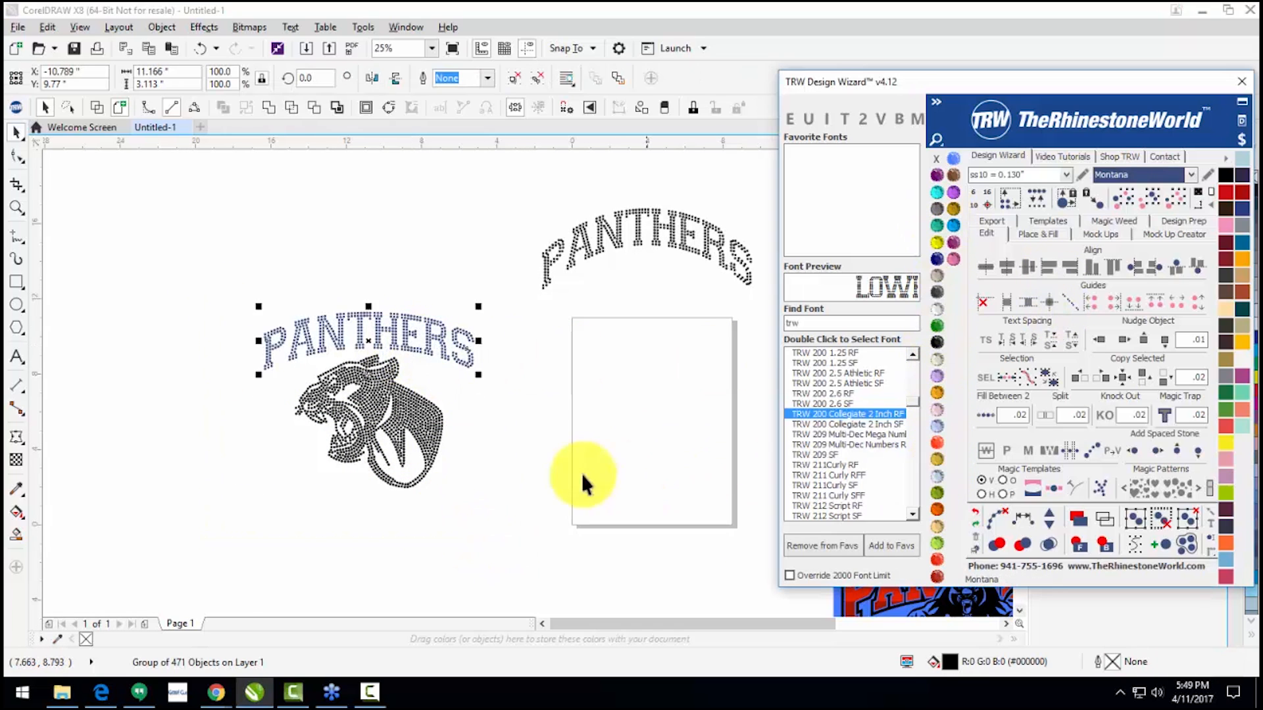
drag(517, 502, 243, 525)
scroll(163, 475, down, 1)
scroll(220, 501, up, 1)
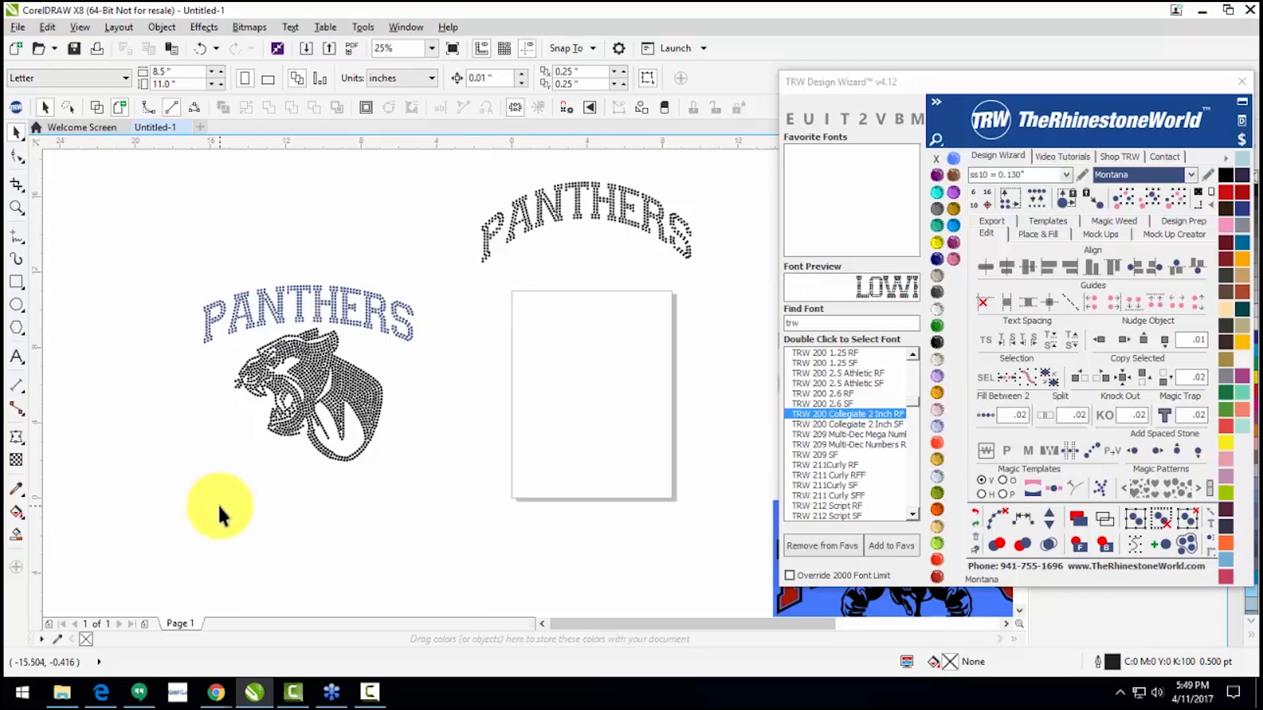
Step: Add the text BASKETBALL below the panther head in the TRW 200 Collegiate 2 Inch RF font
click(15, 360)
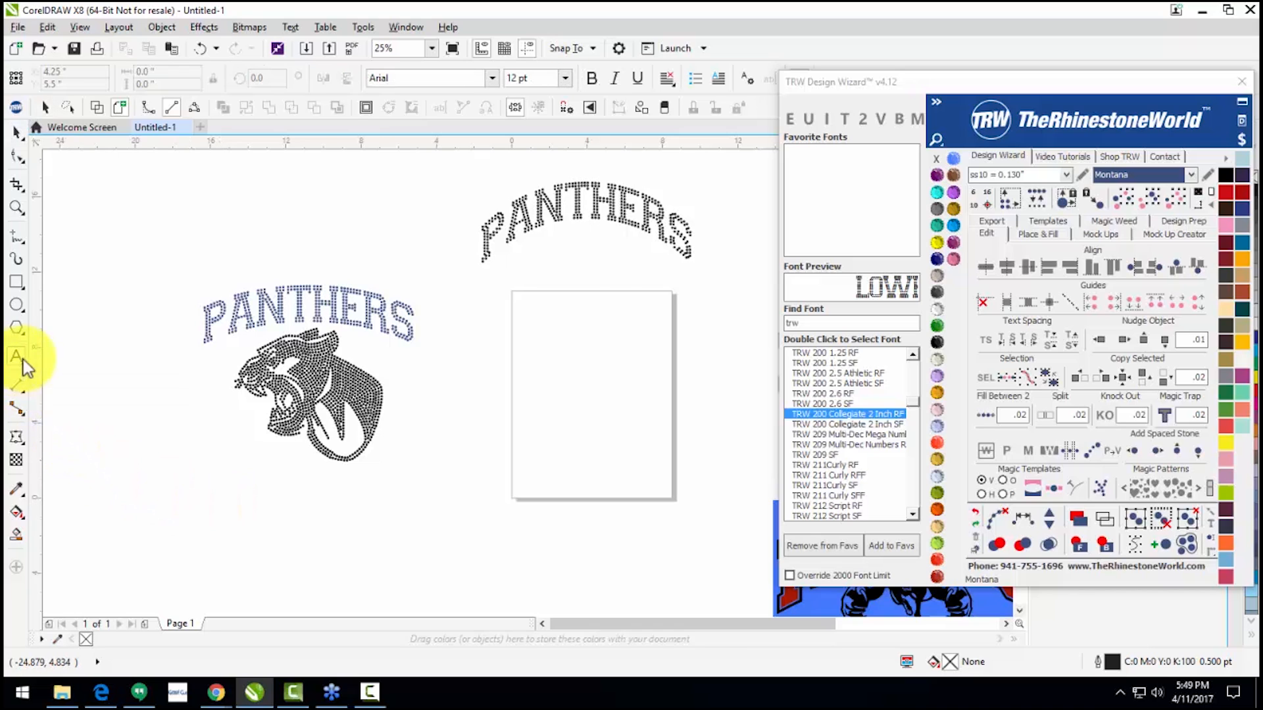
click(220, 522)
text(BAST)
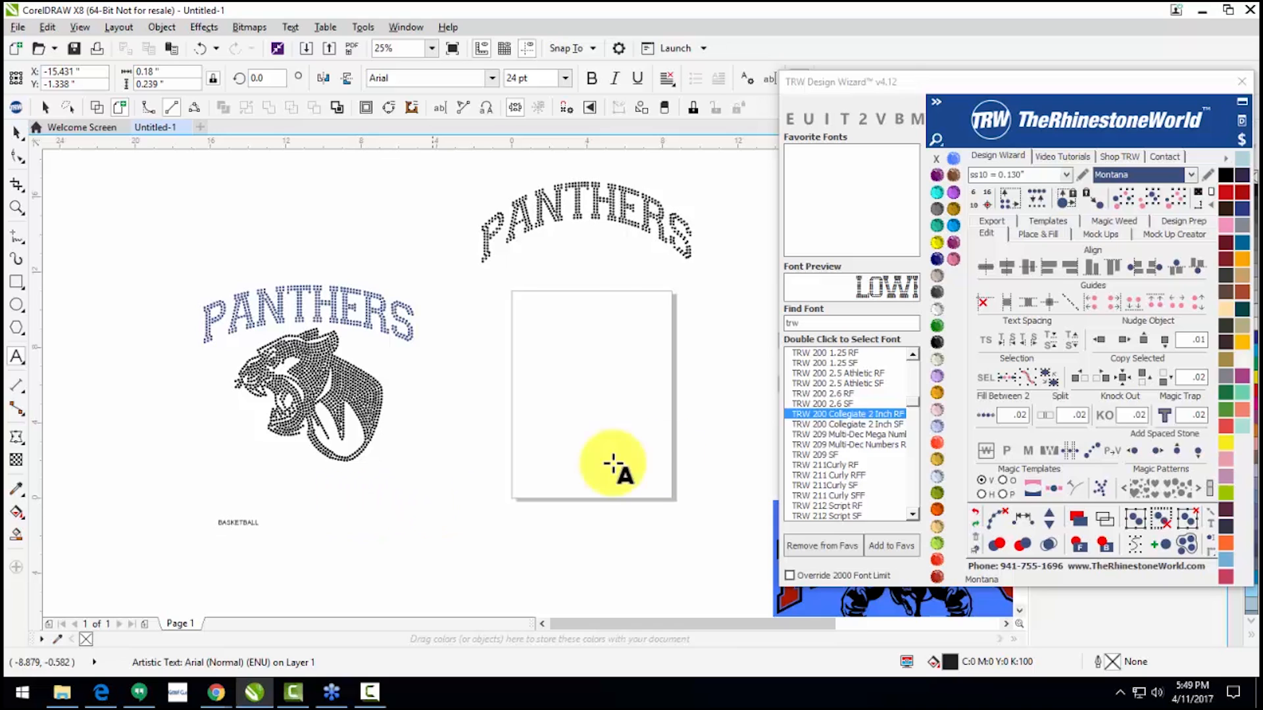
click(877, 415)
double_click(876, 415)
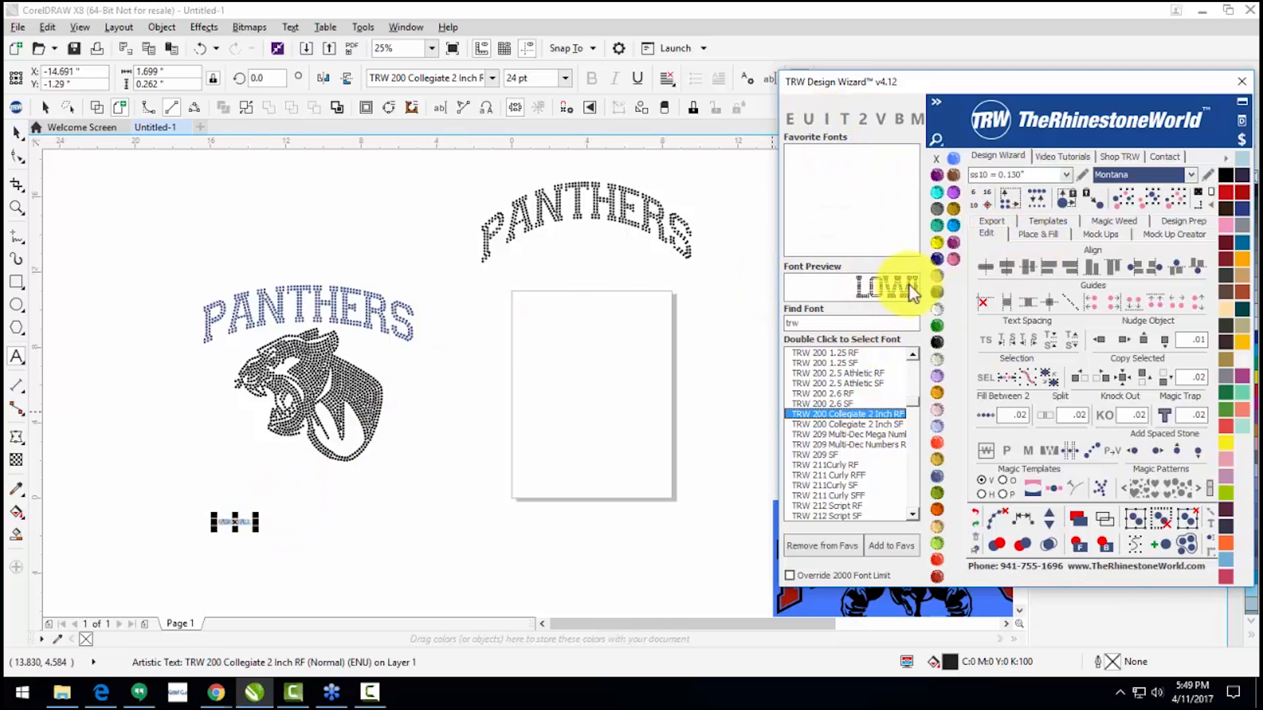
Step: Resize the BASKETBALL text for ss10 stones, replacing its stones, then group it and place it below the panther head
click(1004, 200)
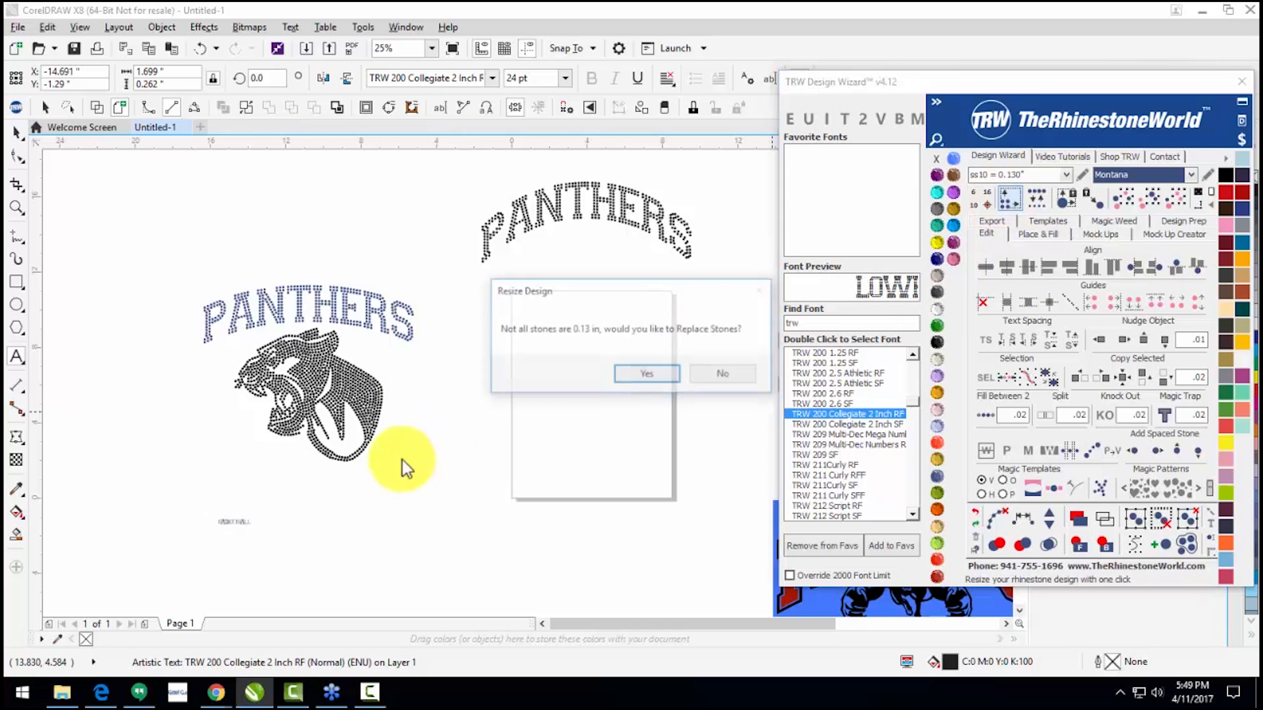
click(647, 373)
drag(206, 524, 275, 489)
key(ctrl+g)
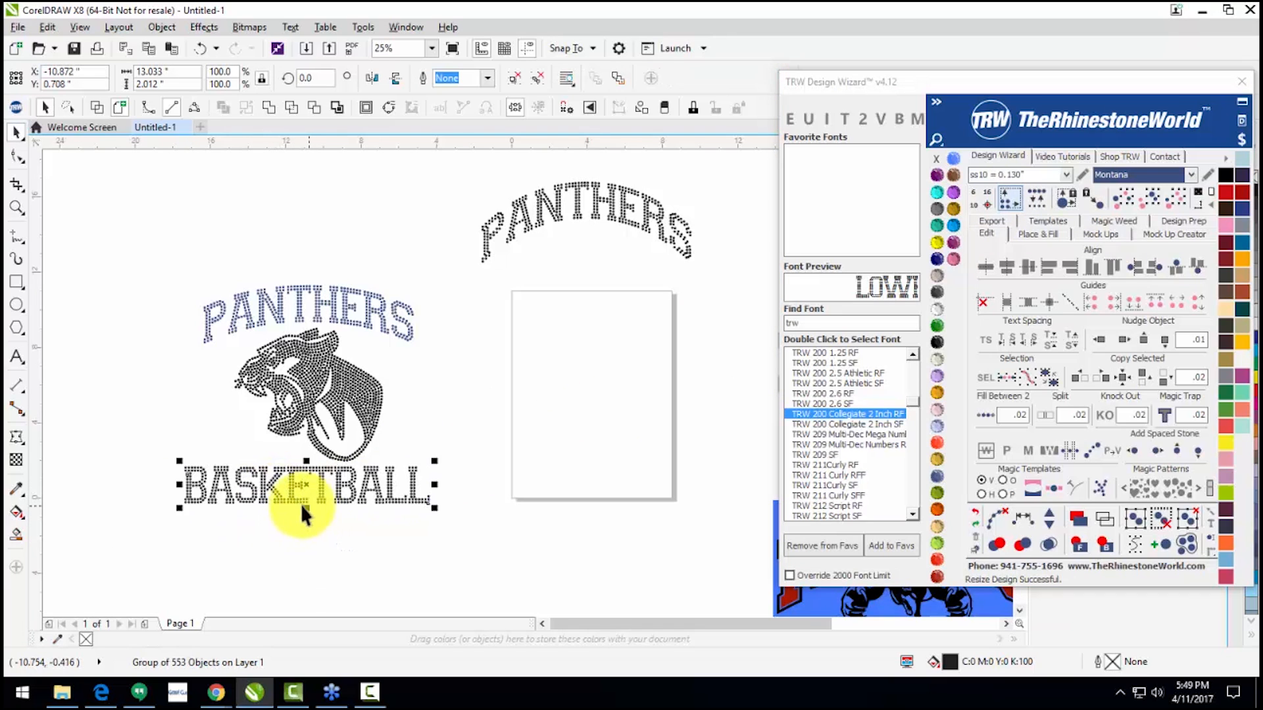
drag(297, 504, 298, 504)
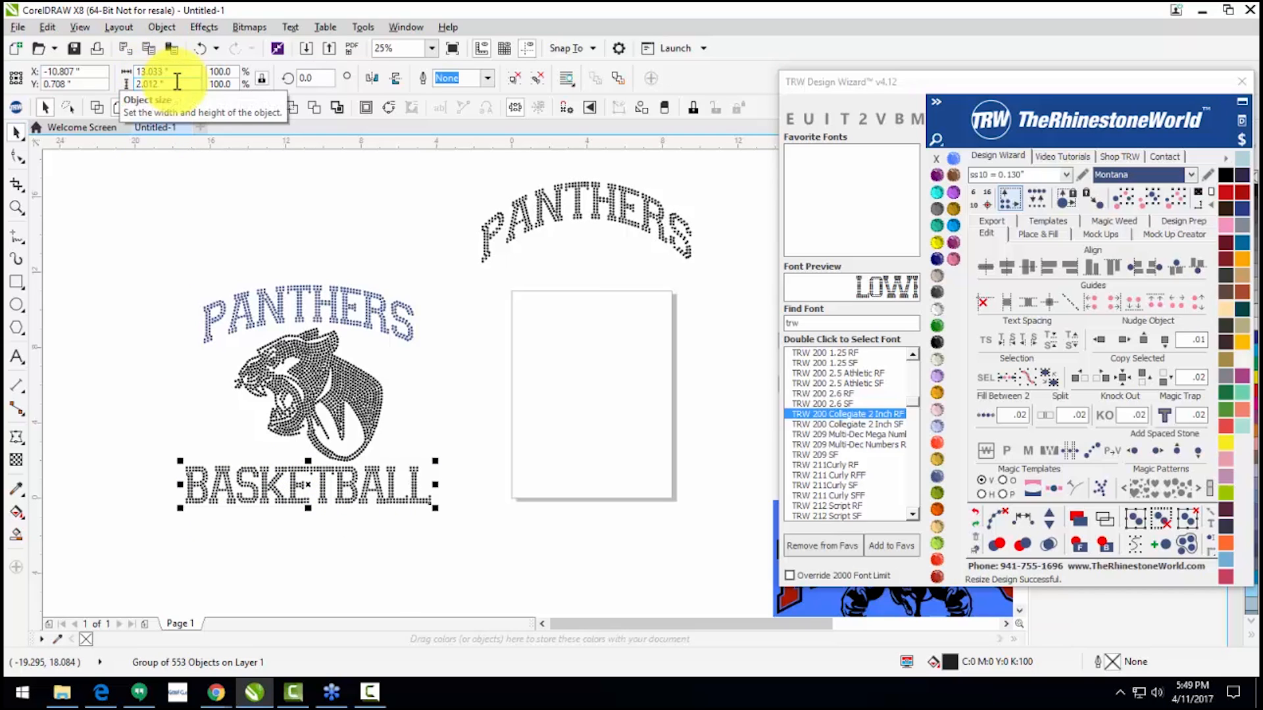
Step: Try resizing the BASKETBALL group for ss06 stones, shift it under the panther head and colour it Jet Black
click(1063, 175)
click(1038, 189)
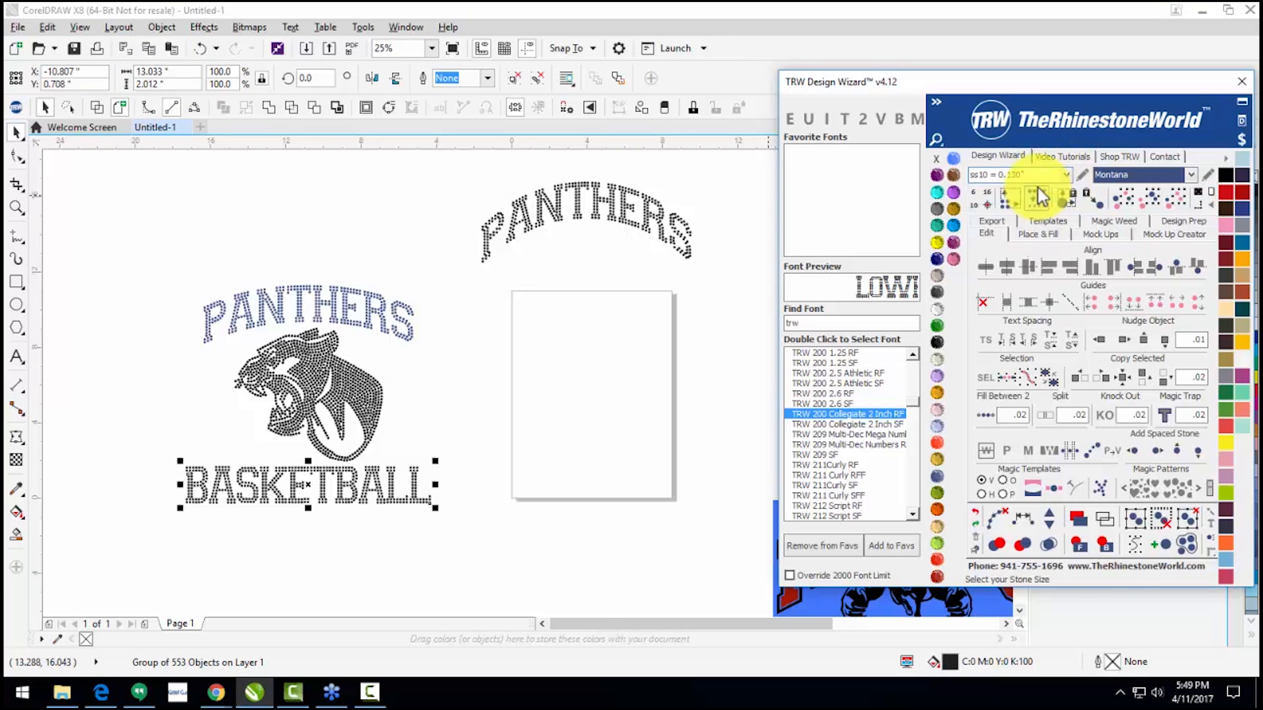
click(324, 531)
scroll(291, 491, up, 1)
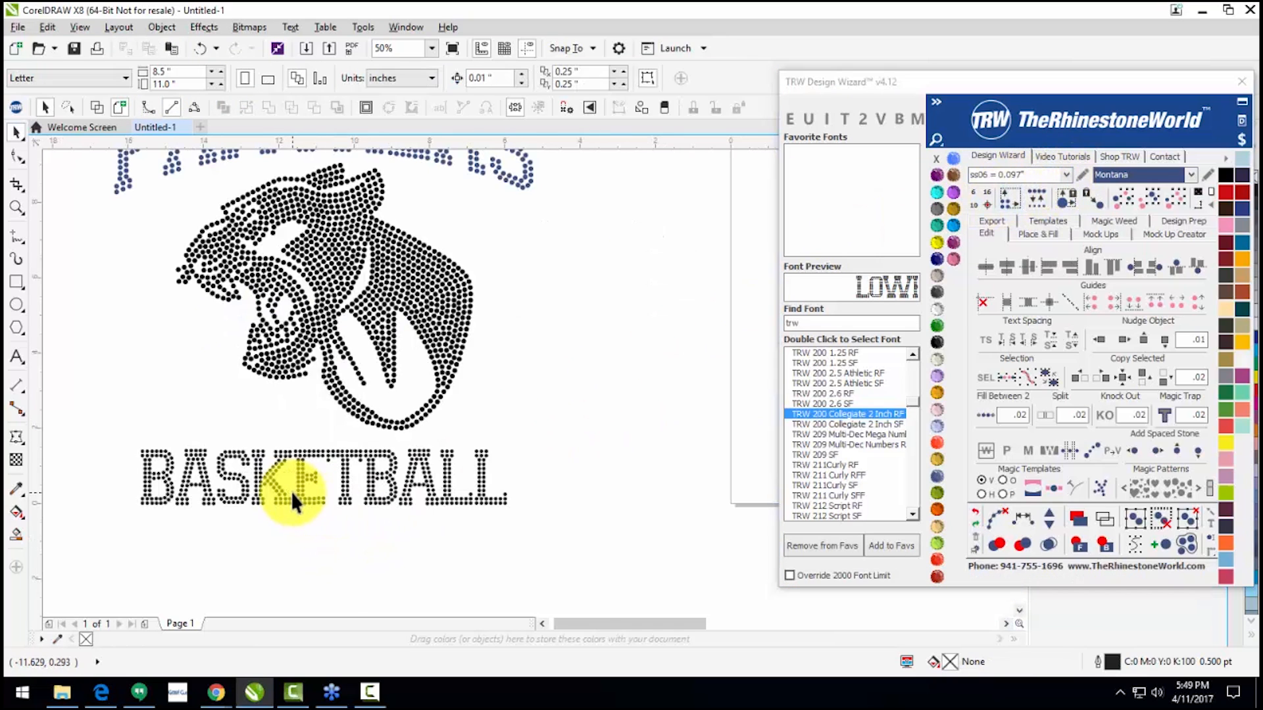
click(309, 484)
drag(315, 483, 316, 483)
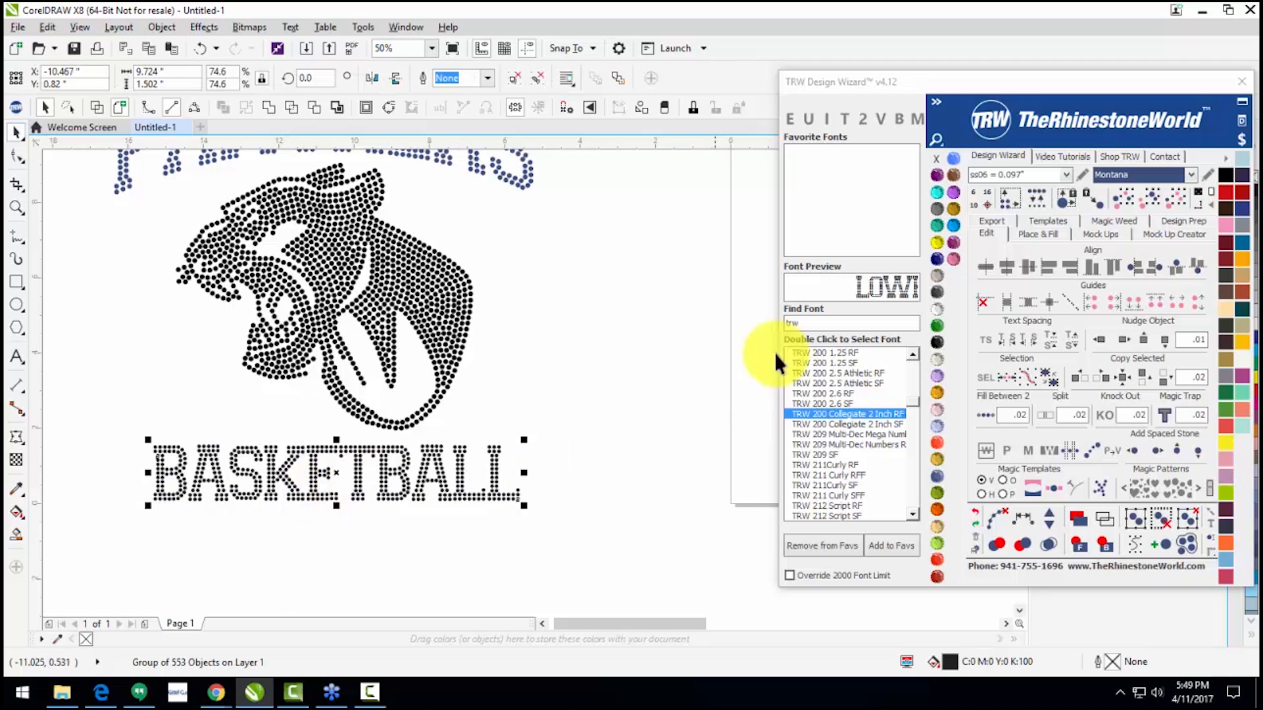
click(928, 342)
Step: Try moving the panther head slightly up and sideways between the PANTHERS and BASKETBALL lettering
click(445, 283)
scroll(506, 325, down, 1)
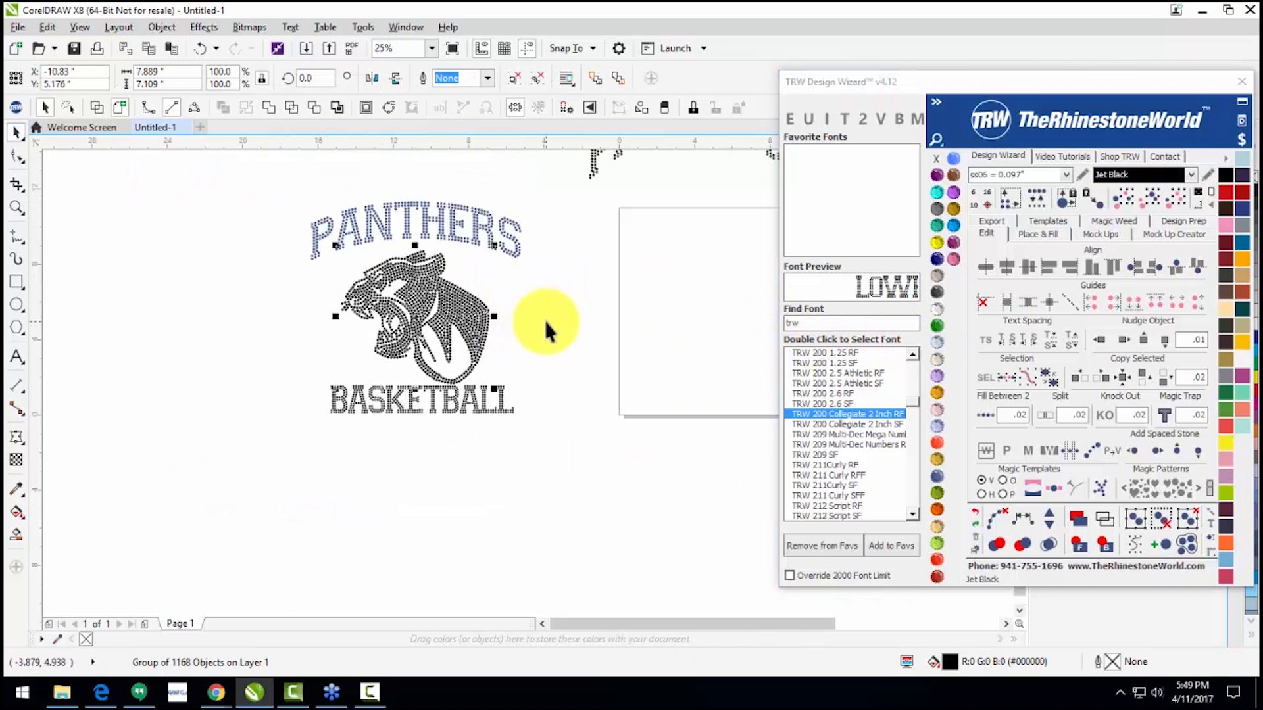
click(545, 321)
drag(451, 314, 446, 308)
drag(284, 187, 546, 444)
click(517, 437)
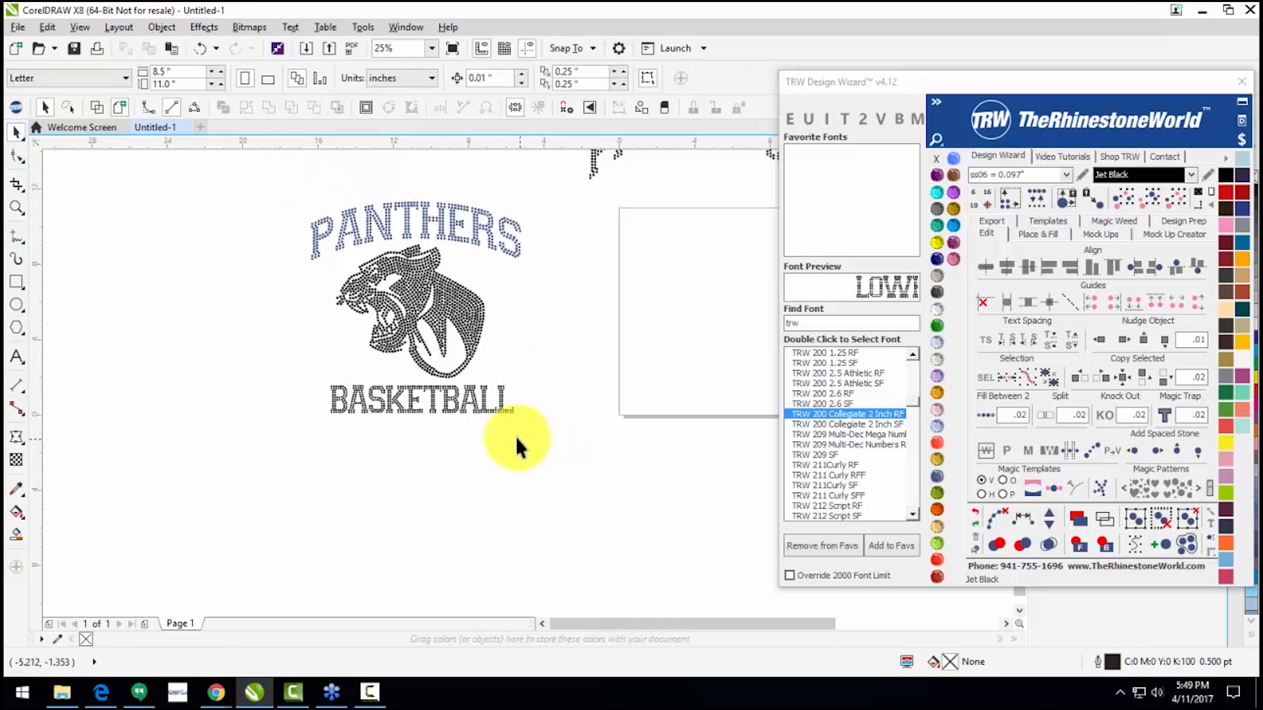
Step: Undo the head move and the BASKETBALL placement, resizing, grouping and stone conversion, back to the small editable text
click(455, 402)
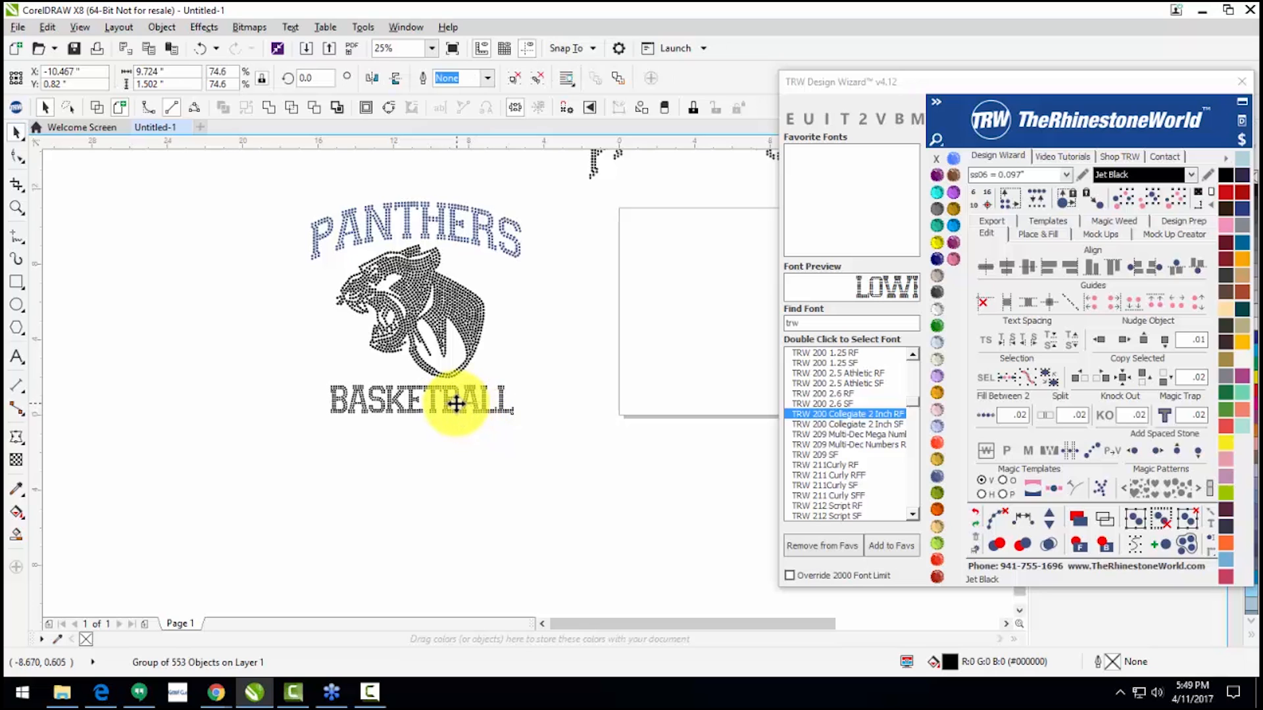
key(ctrl+z)
key(ctrl+z)
key(ctrl+z)
key(ctrl+z)
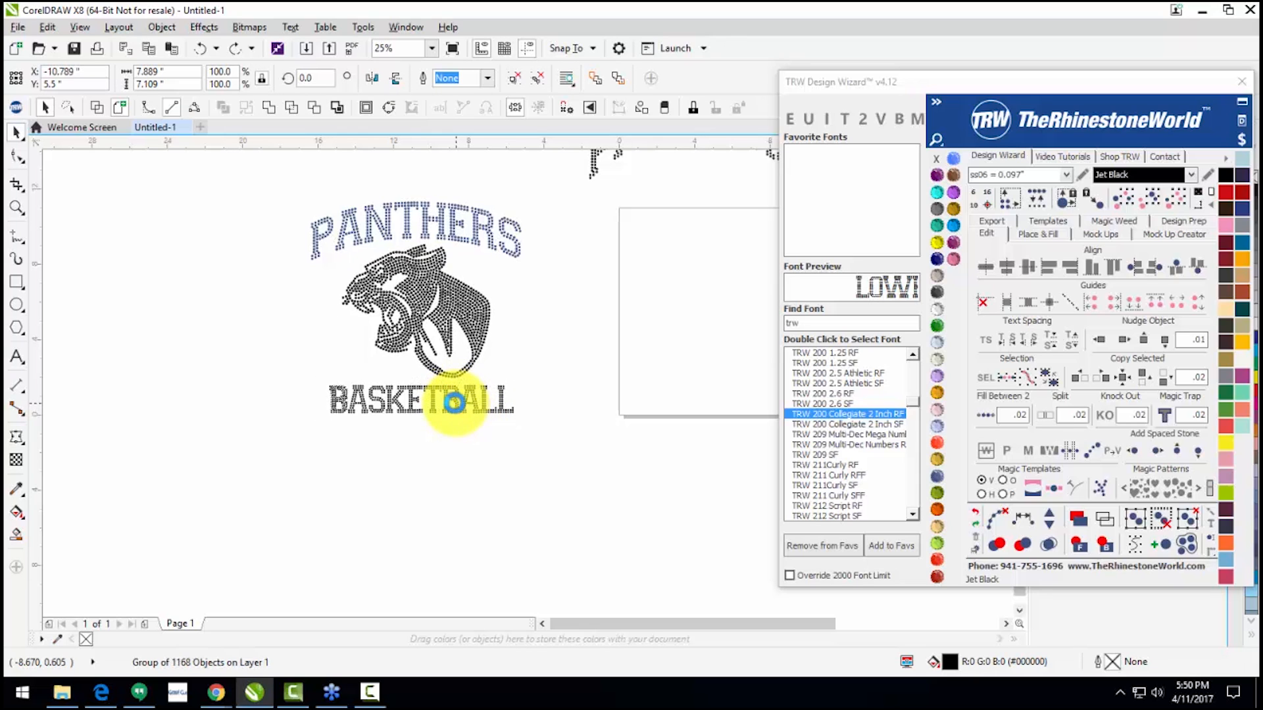
key(ctrl+z)
key(ctrl+z)
key(ctrl+z)
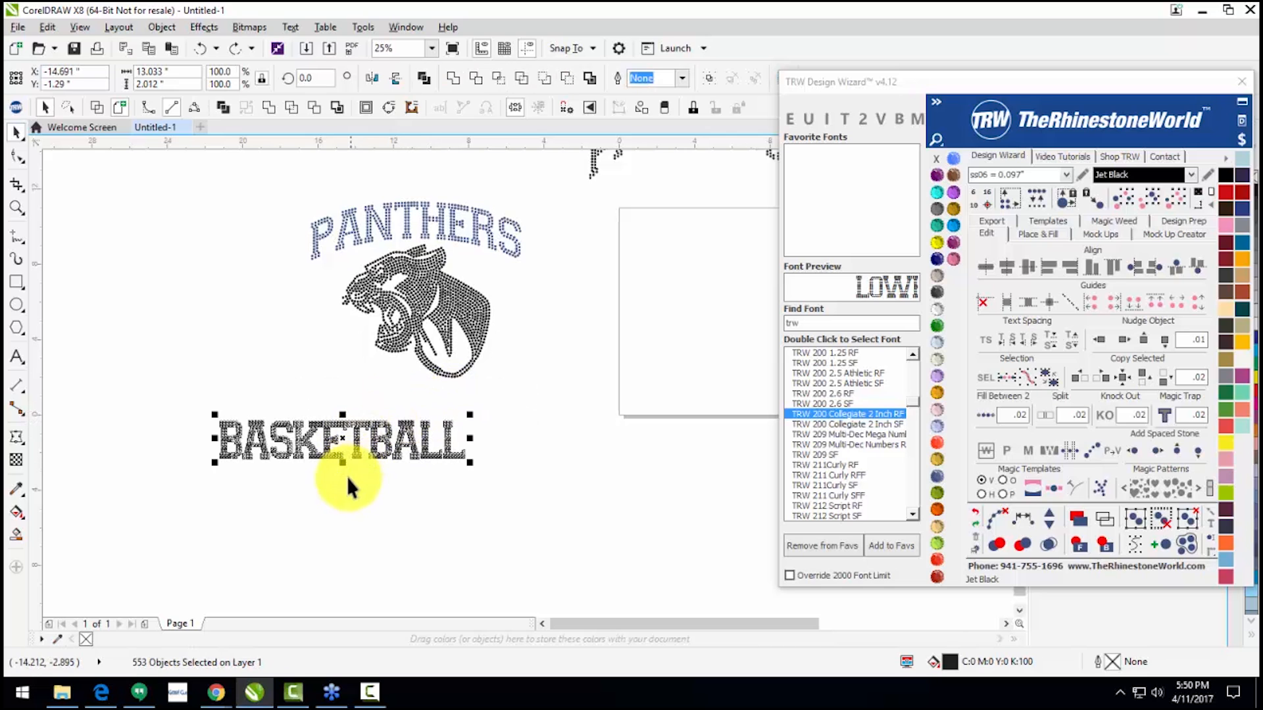
scroll(346, 476, down, 3)
scroll(516, 436, up, 2)
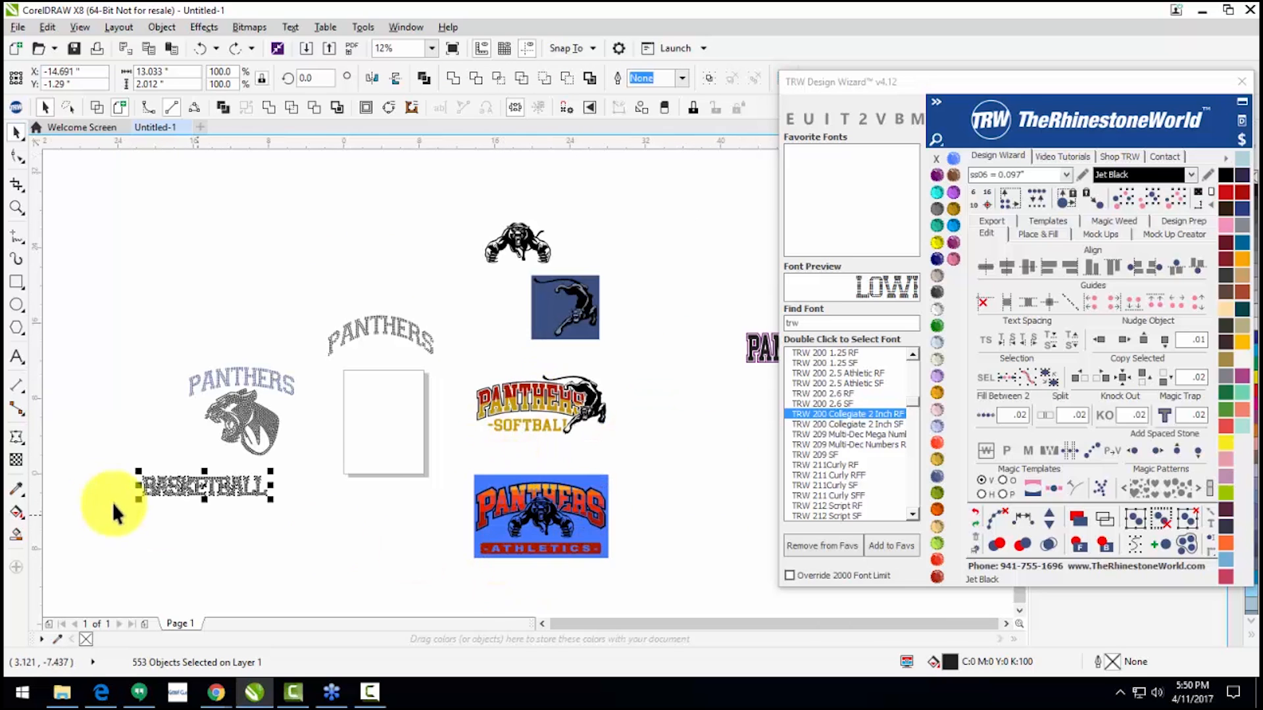
scroll(119, 499, up, 1)
key(ctrl+z)
Step: Replace the BASKETBALL text with BAND, keeping the same rhinestone font
scroll(246, 481, up, 2)
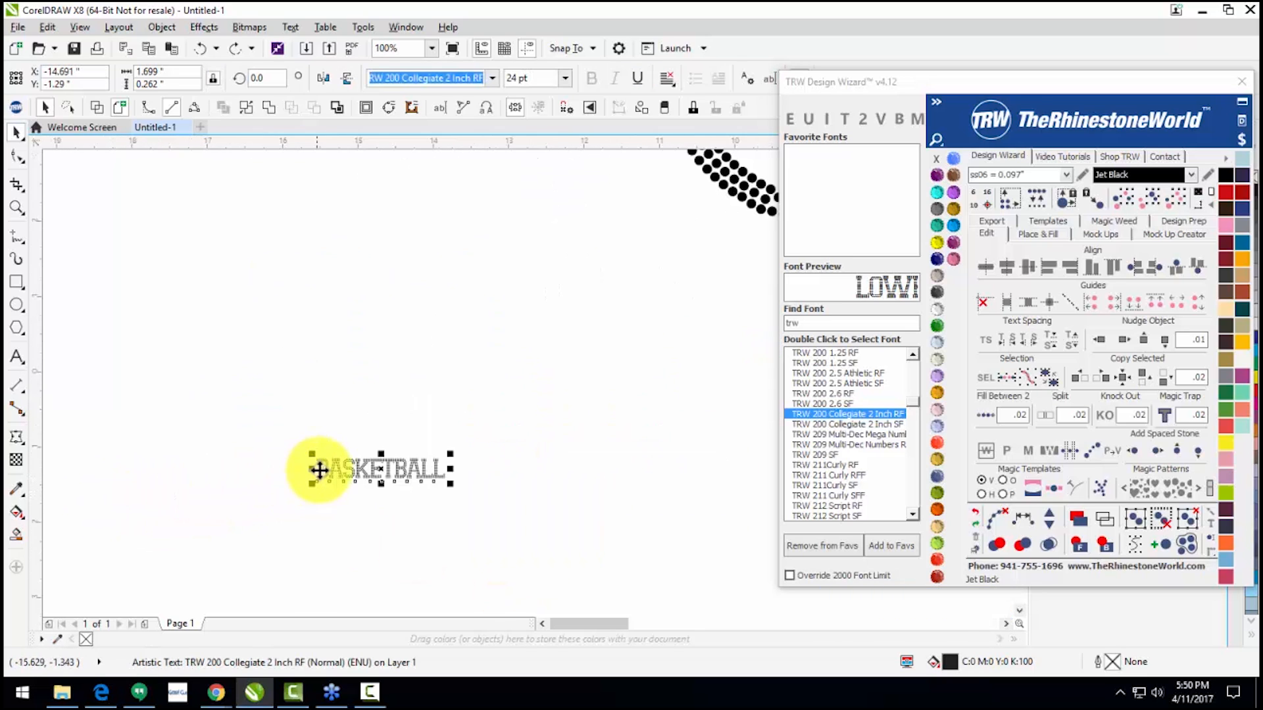
double_click(322, 470)
key(BackSpace)
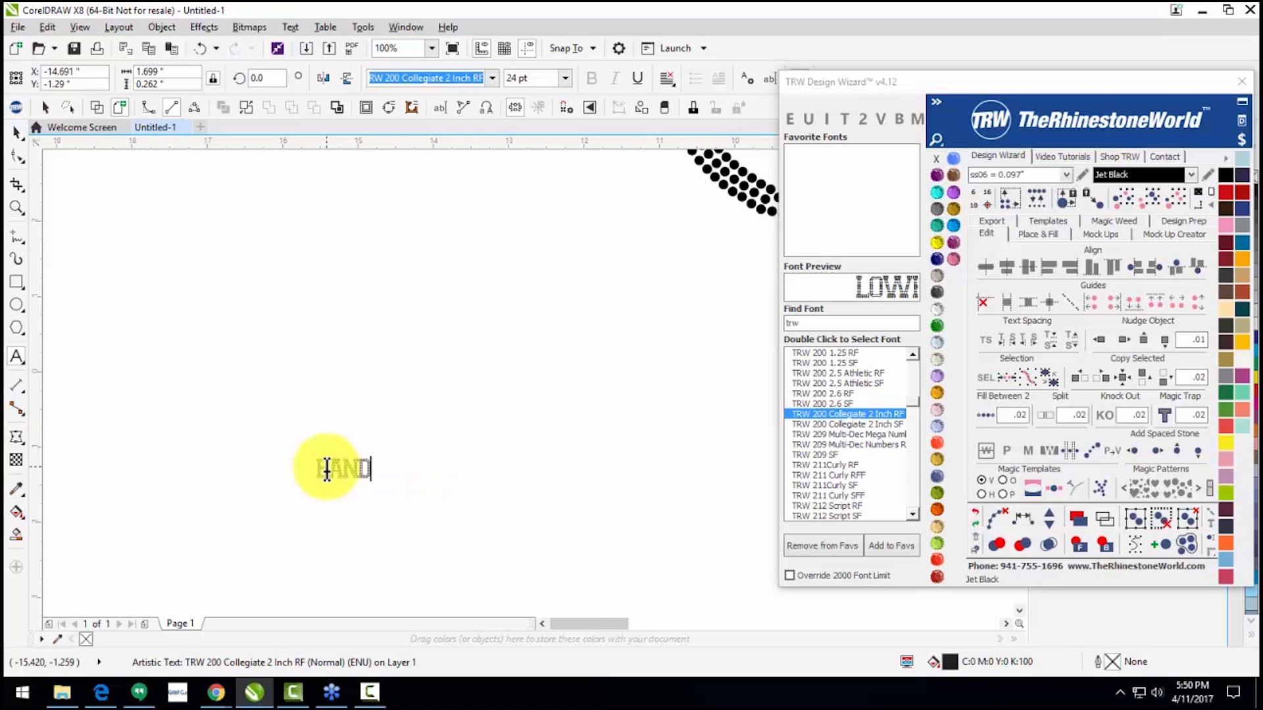
click(17, 107)
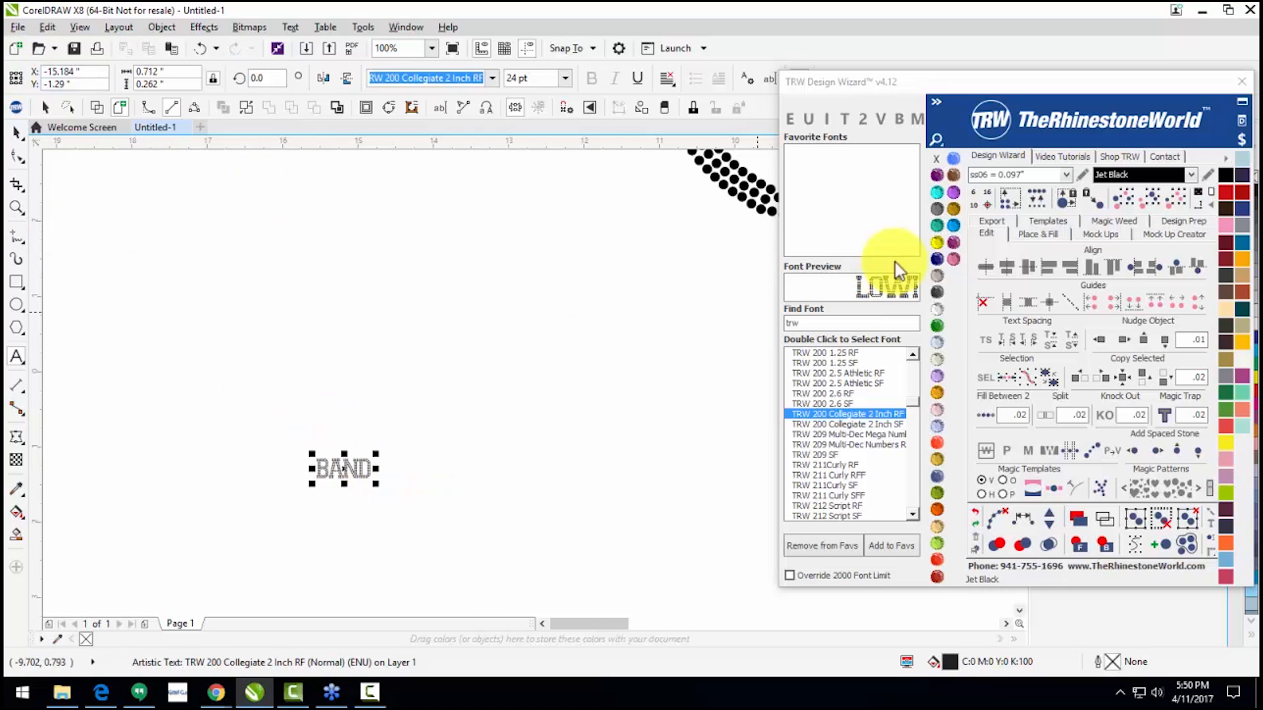
Step: Resize the BAND text for ss10 stones, replacing the stones that do not match that size
click(1058, 176)
click(1042, 196)
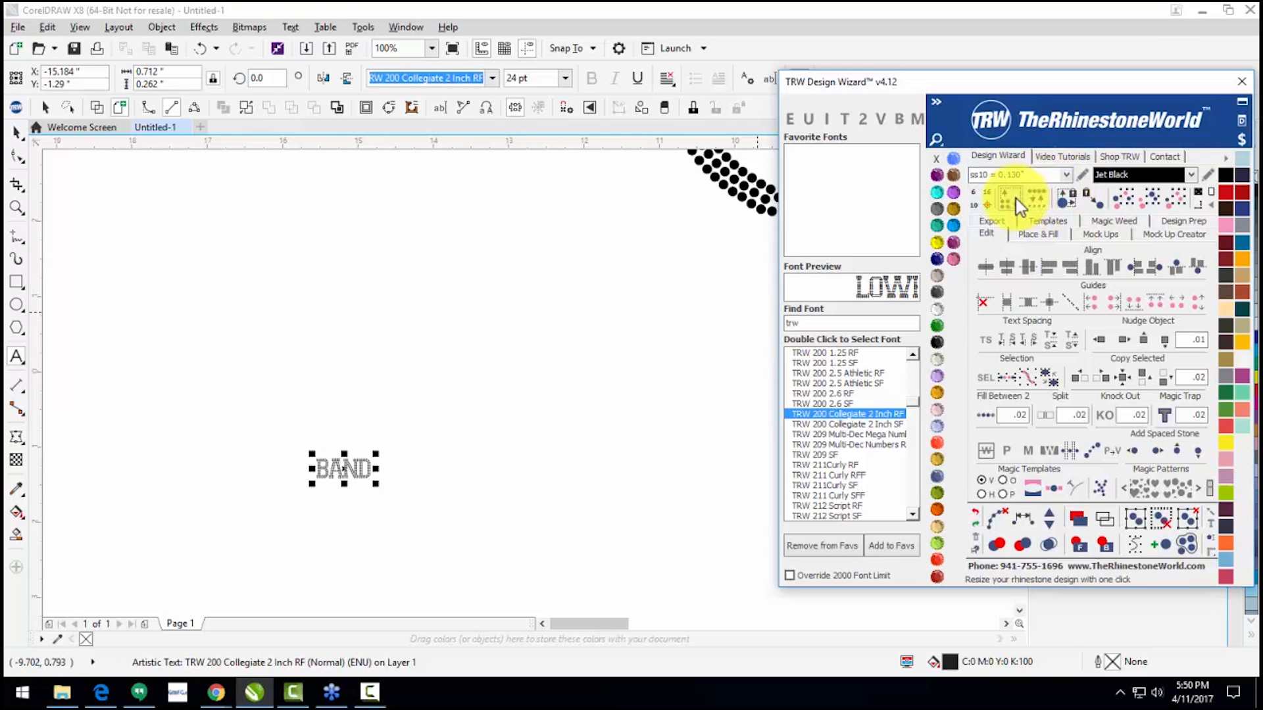
click(1019, 206)
click(651, 374)
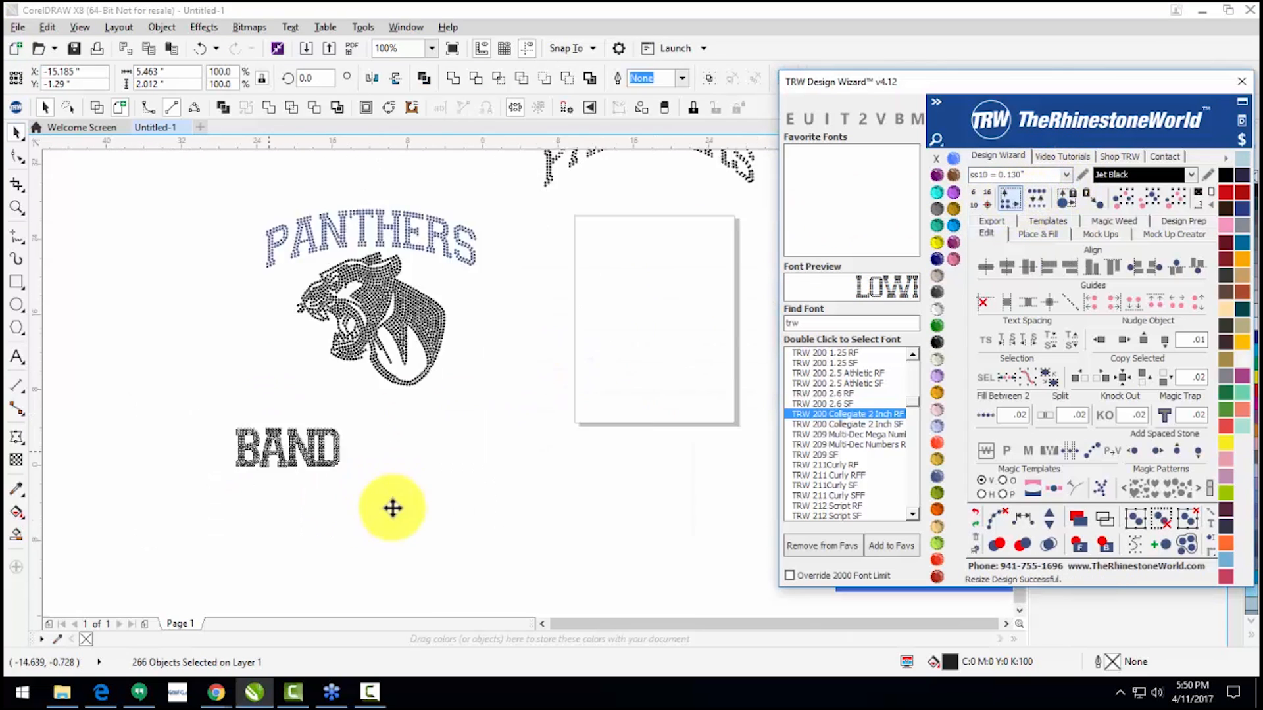
Step: Move the BAND stones directly below the panther head and group them
scroll(392, 508, down, 2)
scroll(345, 490, up, 2)
drag(413, 444, 432, 442)
click(452, 480)
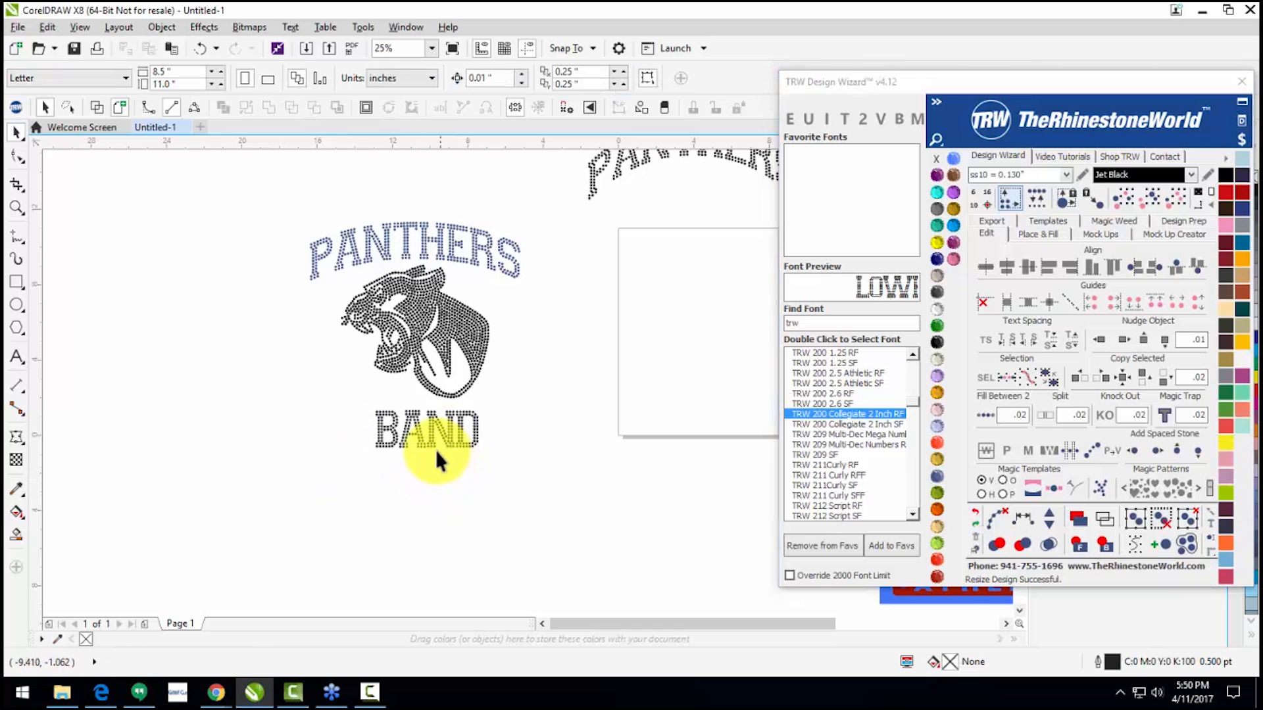
drag(480, 460, 490, 460)
key(ctrl+g)
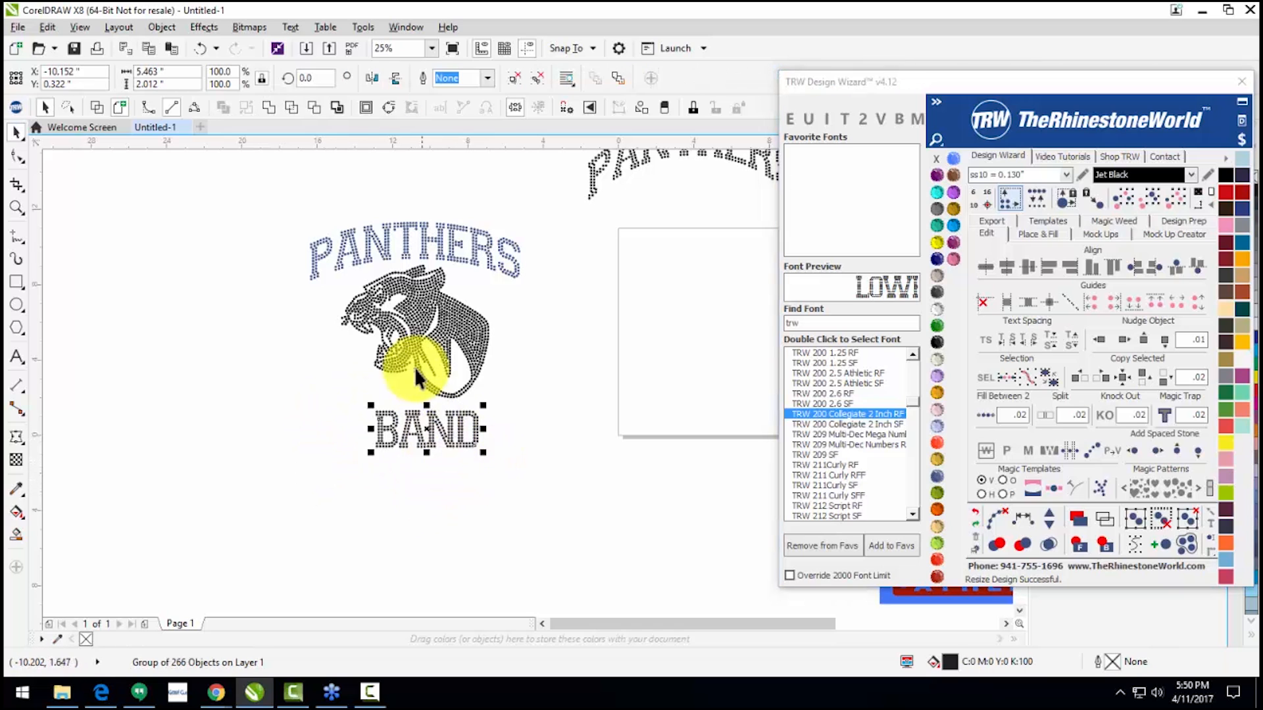
Step: Align the BAND, panther head and PANTHERS groups on a common centre, then stack PANTHERS above and BAND below the head
shift+click(400, 302)
shift+click(421, 231)
drag(423, 236, 286, 357)
click(183, 348)
drag(199, 338, 208, 262)
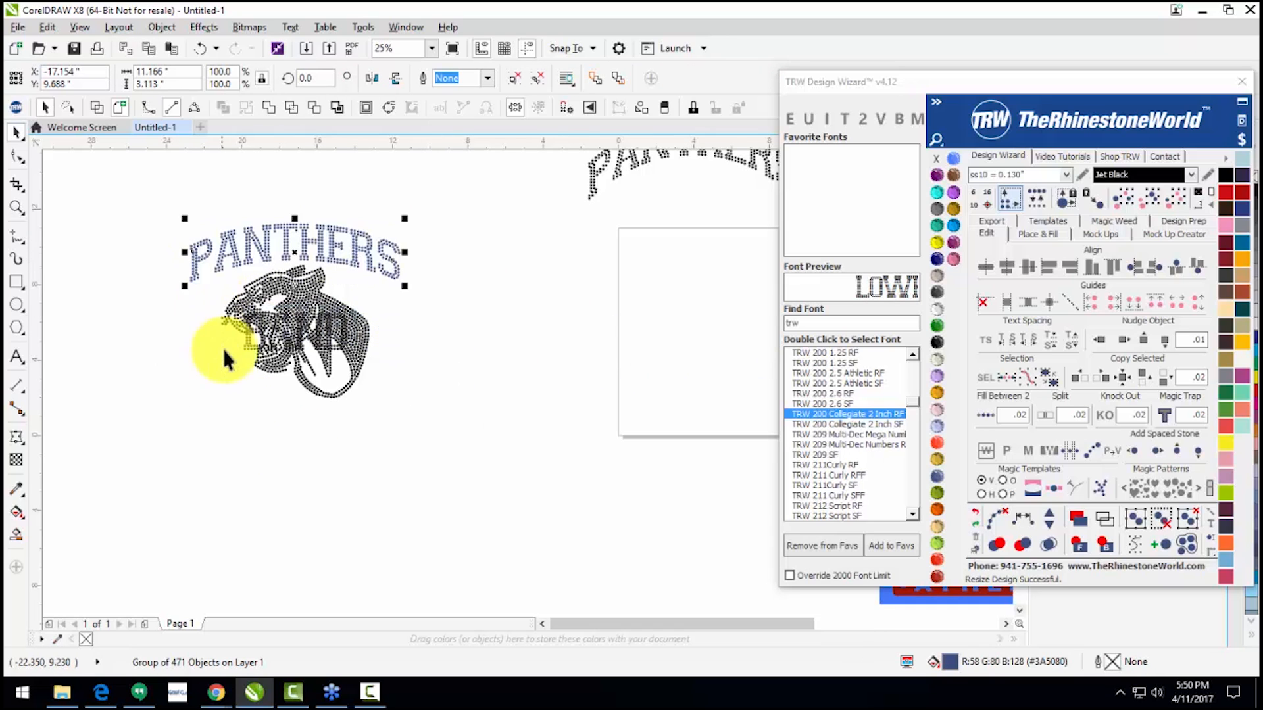
drag(253, 338, 252, 433)
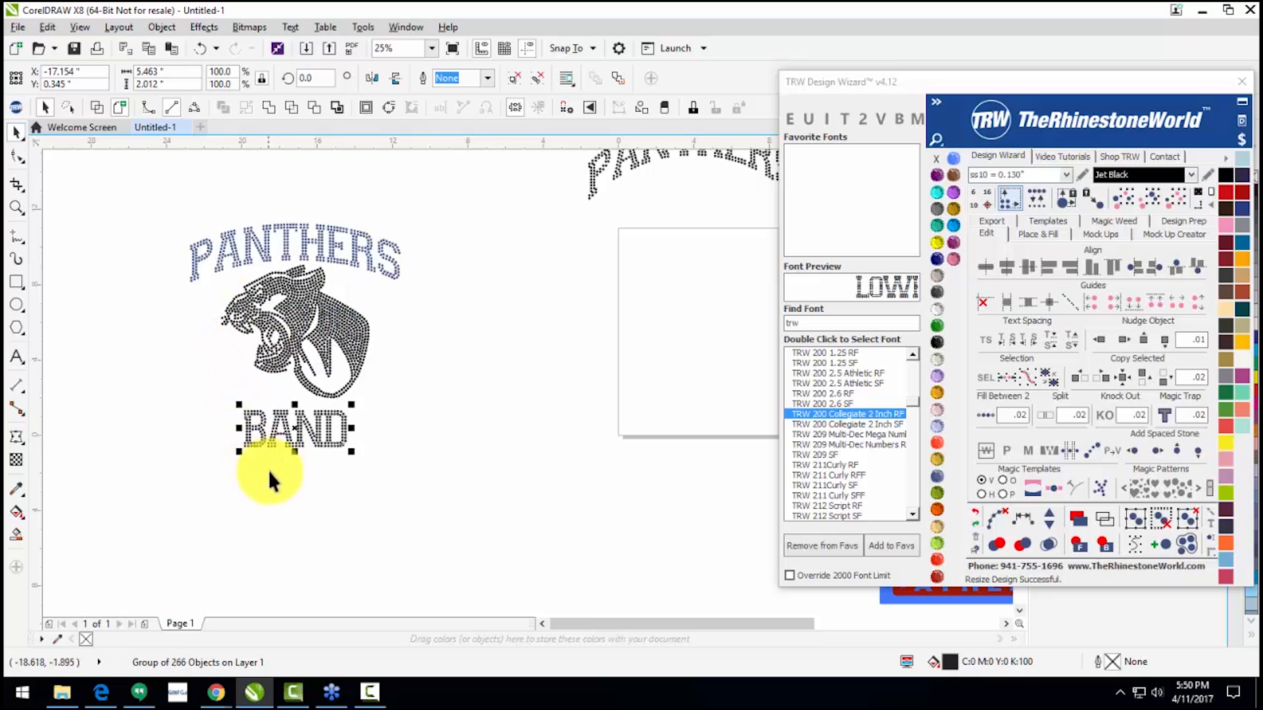
click(314, 516)
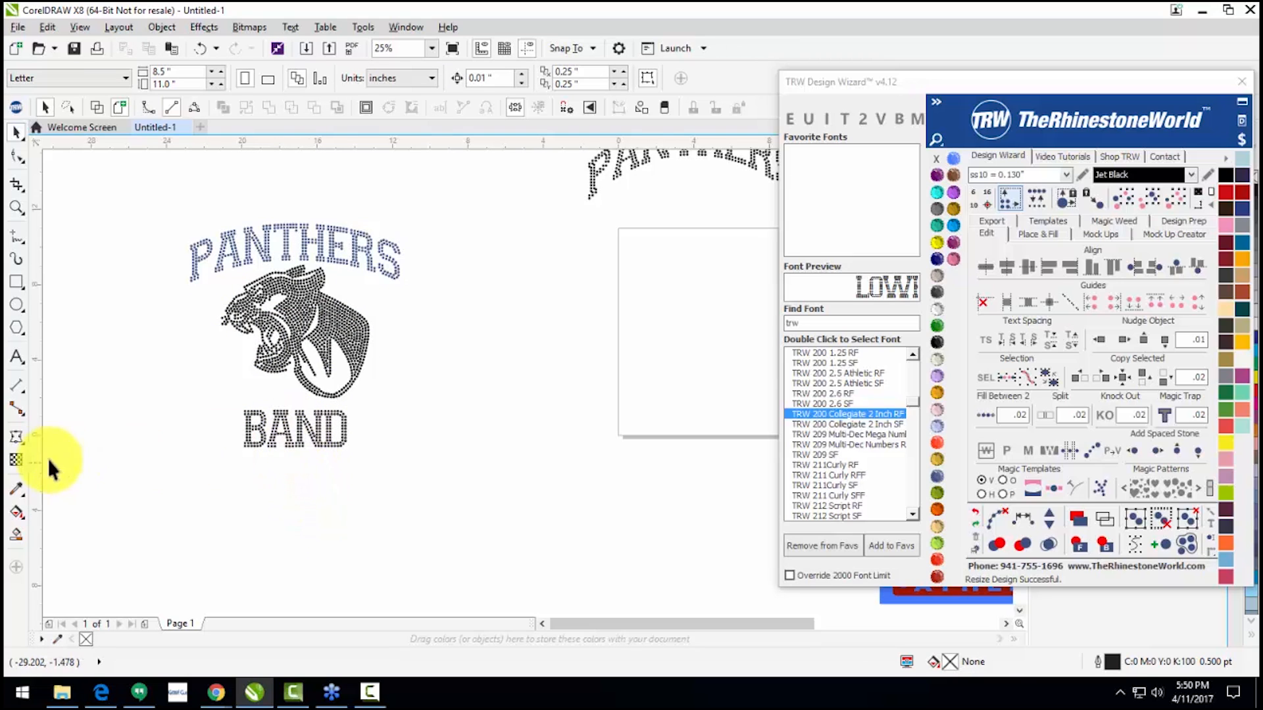
Step: Add a second BAND text below the design in TRW 200 Collegiate 2 Inch RF, scaled to about 5.79 by 2.13 inches
click(19, 358)
text(band)
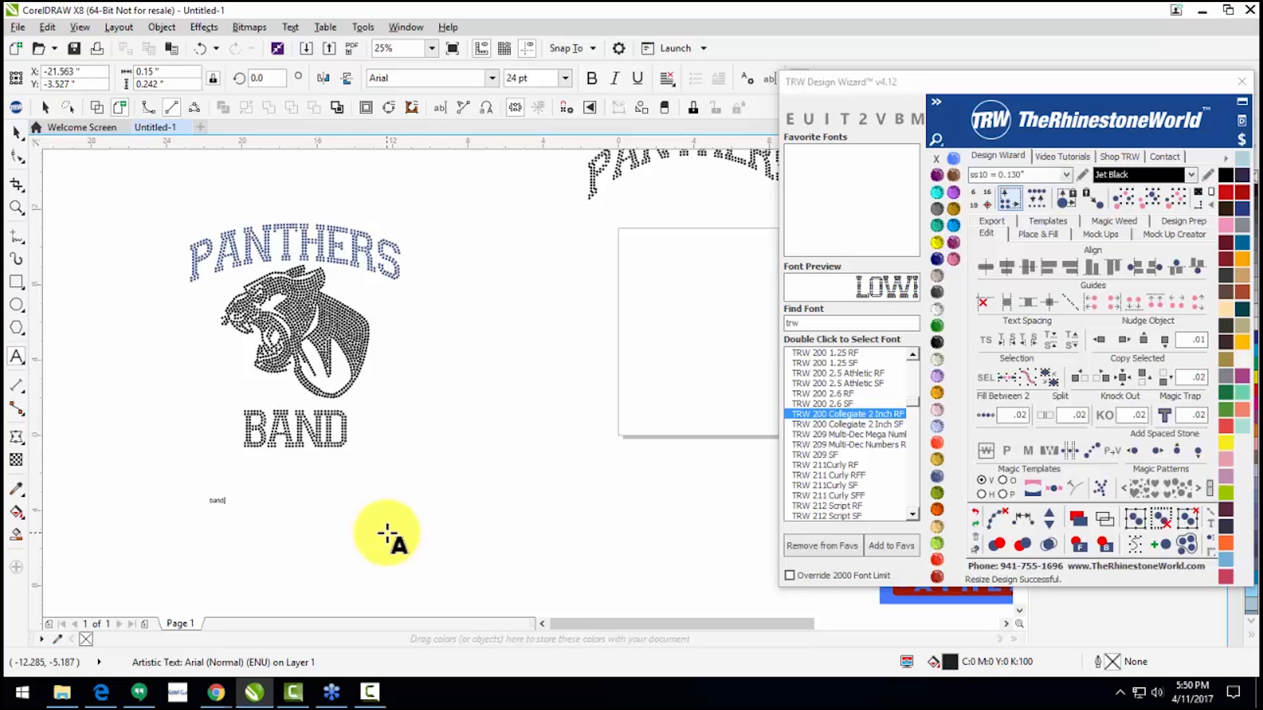
double_click(853, 414)
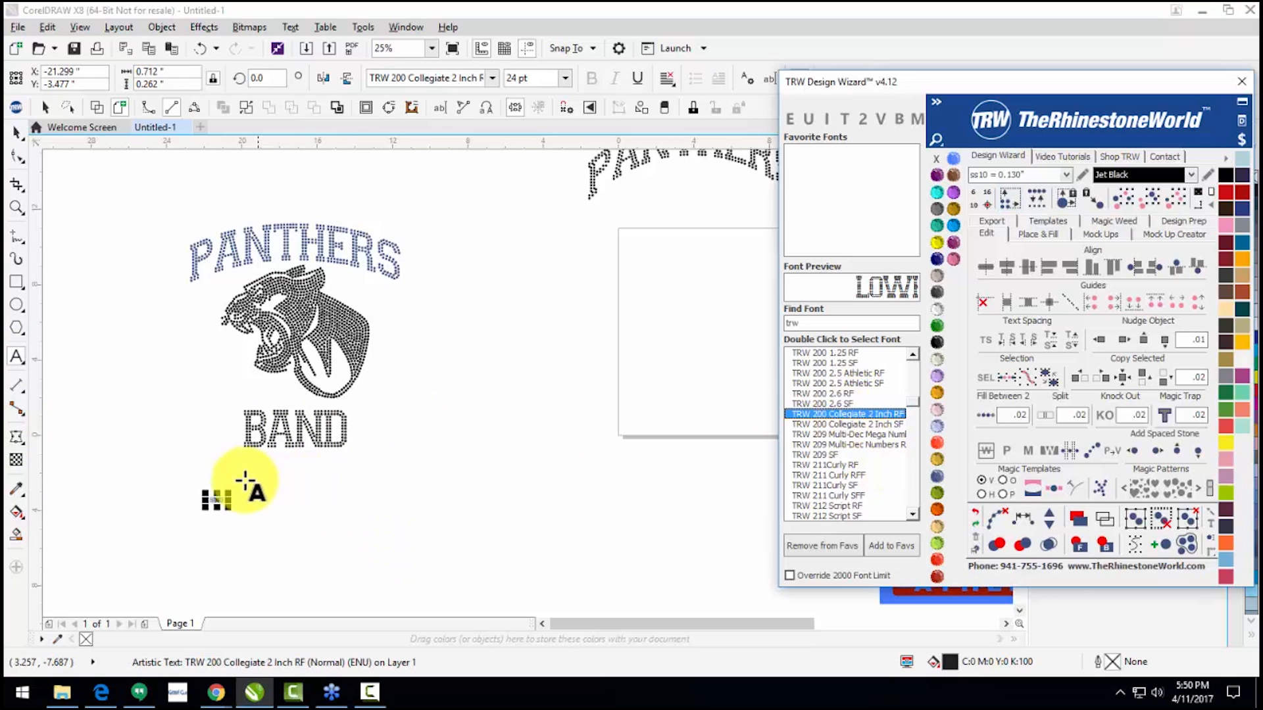
drag(233, 489, 326, 455)
Step: Increase the character spacing of the whole second BAND text until it is about 6.13 inches wide
key(ctrl+a)
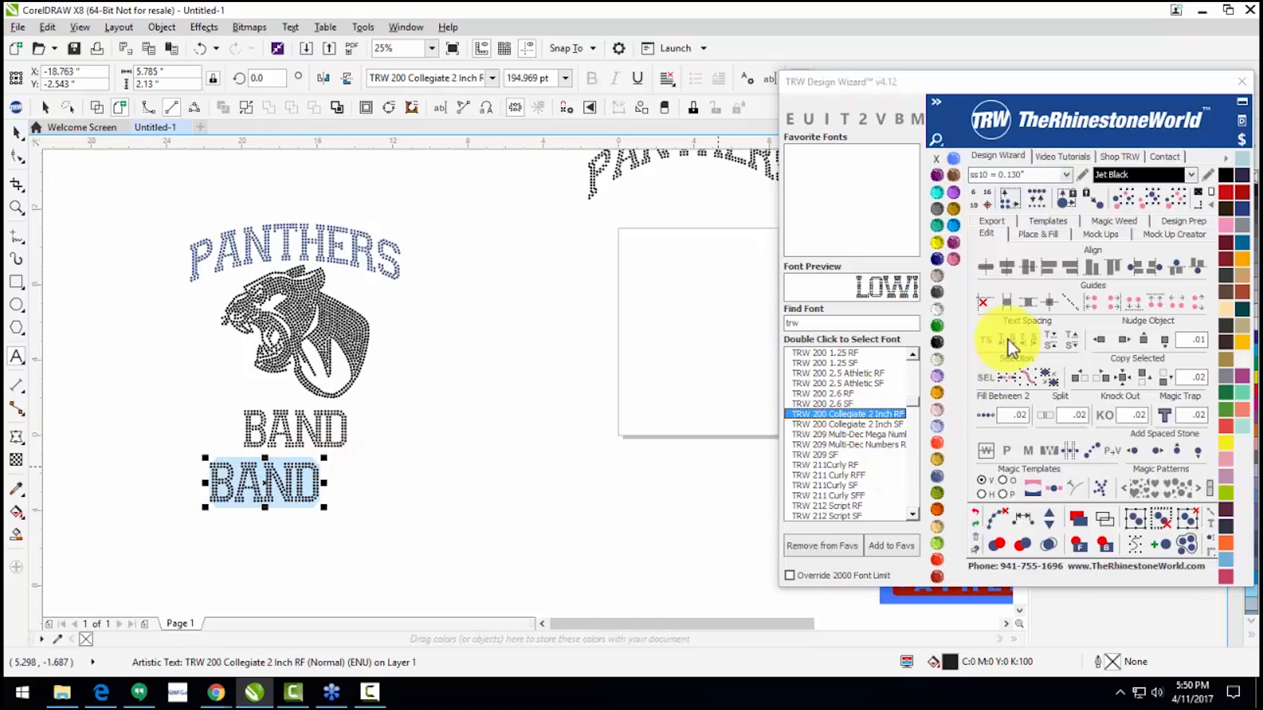
click(1026, 342)
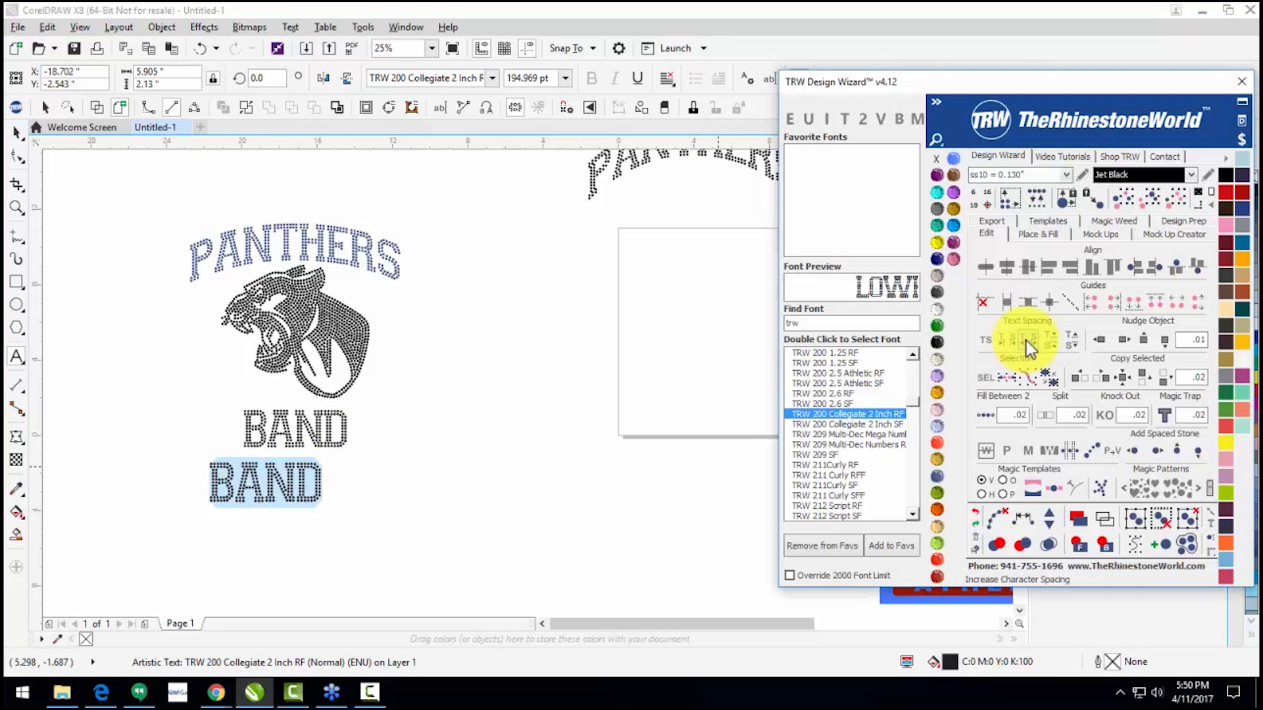
click(1026, 343)
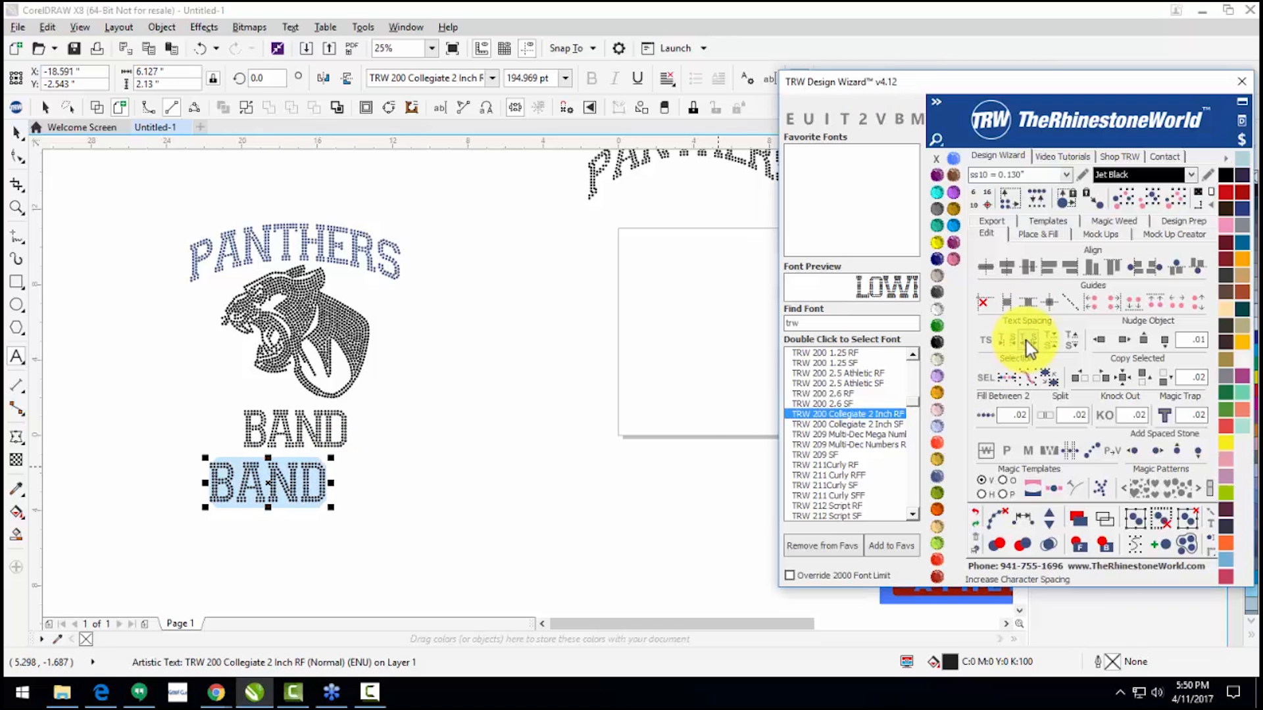
Step: Increase the lower BAND text's character spacing until it is about 6.95 inches wide and resize it to ss10, replacing its stones
click(1027, 342)
click(1026, 342)
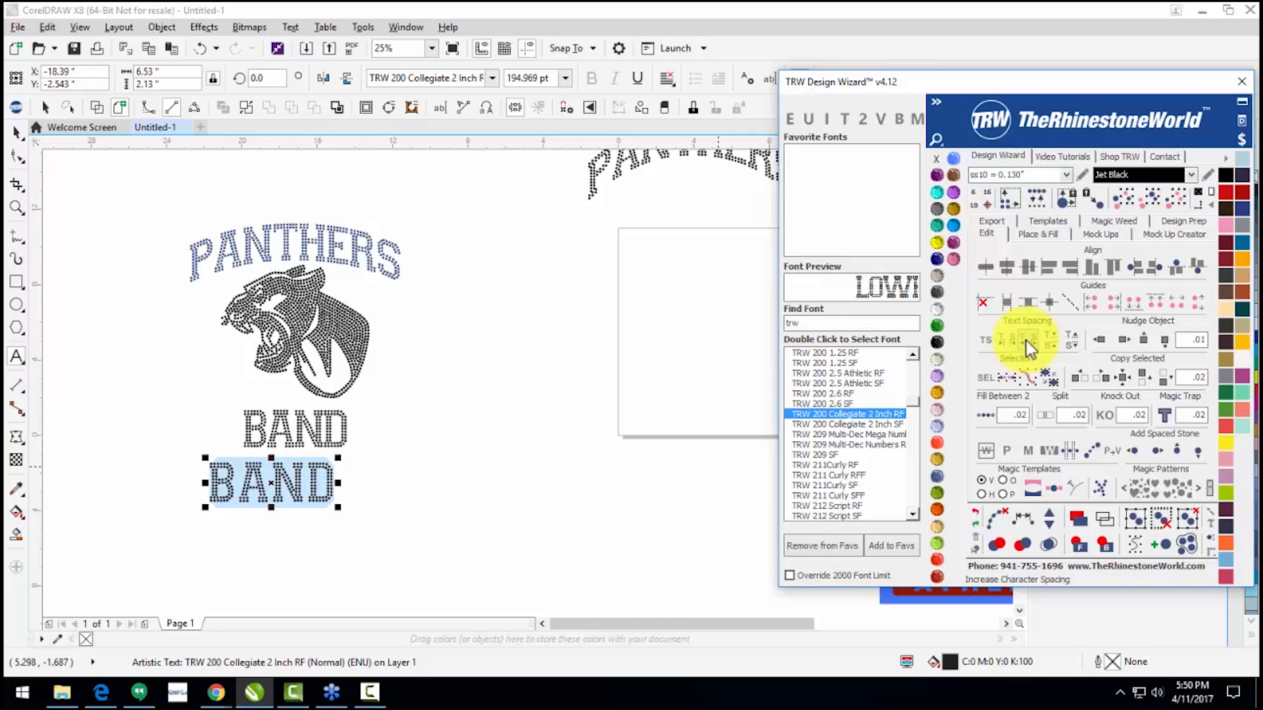
click(1026, 340)
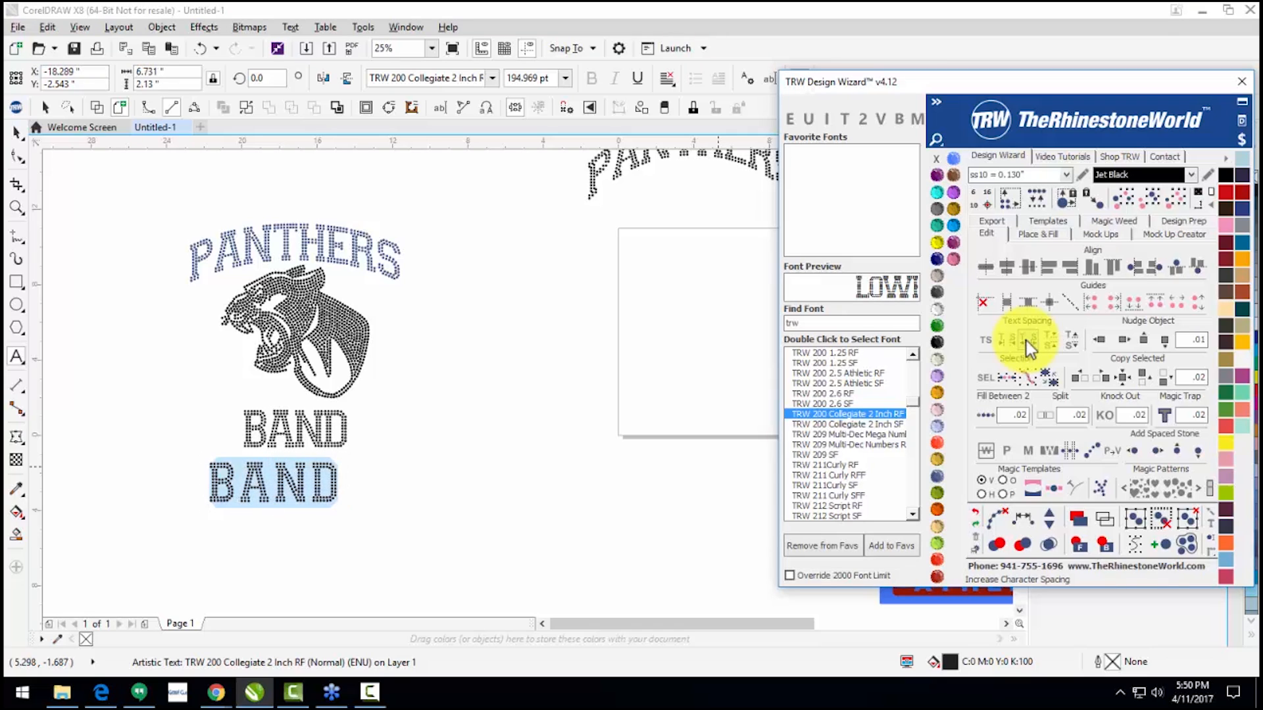
click(1026, 340)
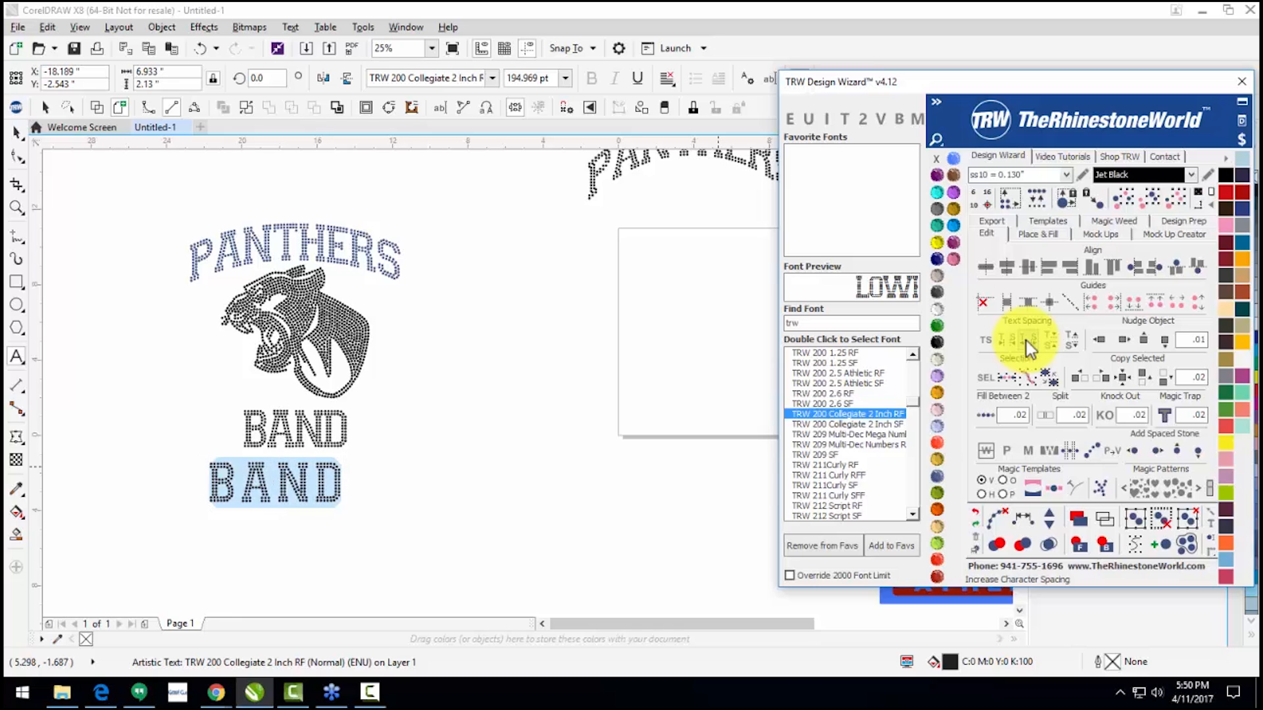
click(998, 199)
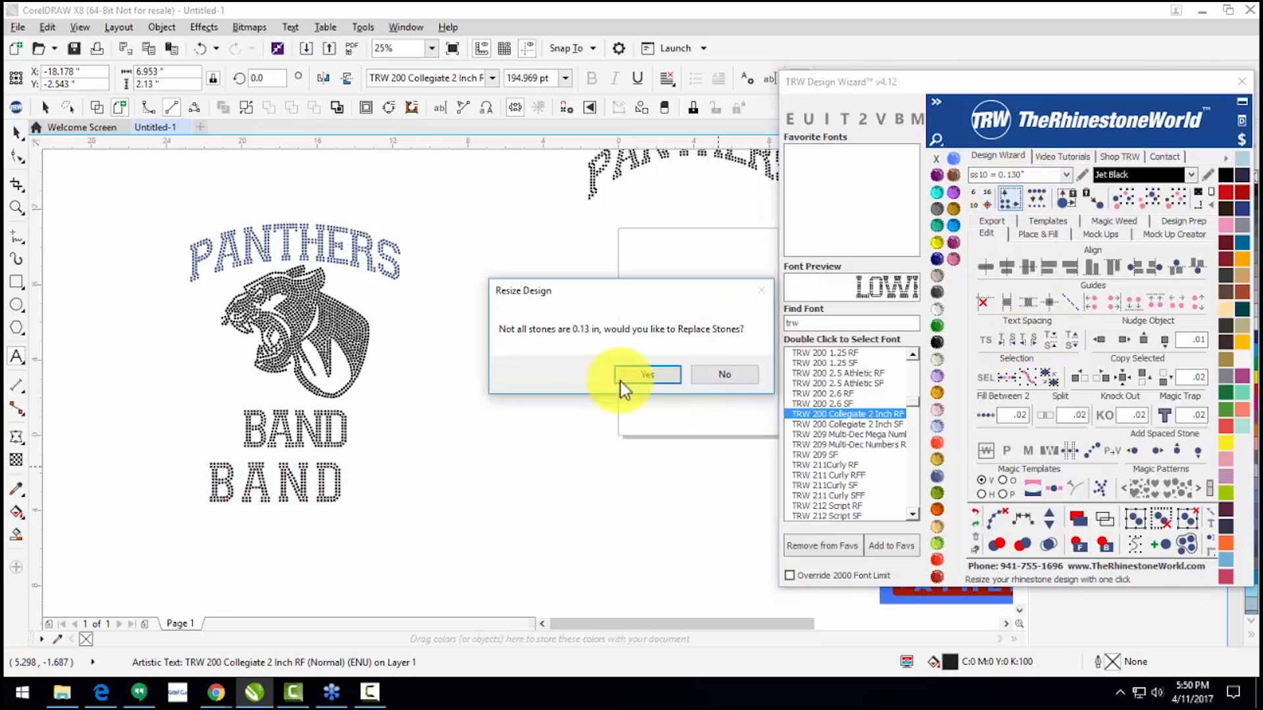
click(654, 369)
Step: Delete the earlier BAND stone group directly below the panther head
drag(231, 406, 242, 410)
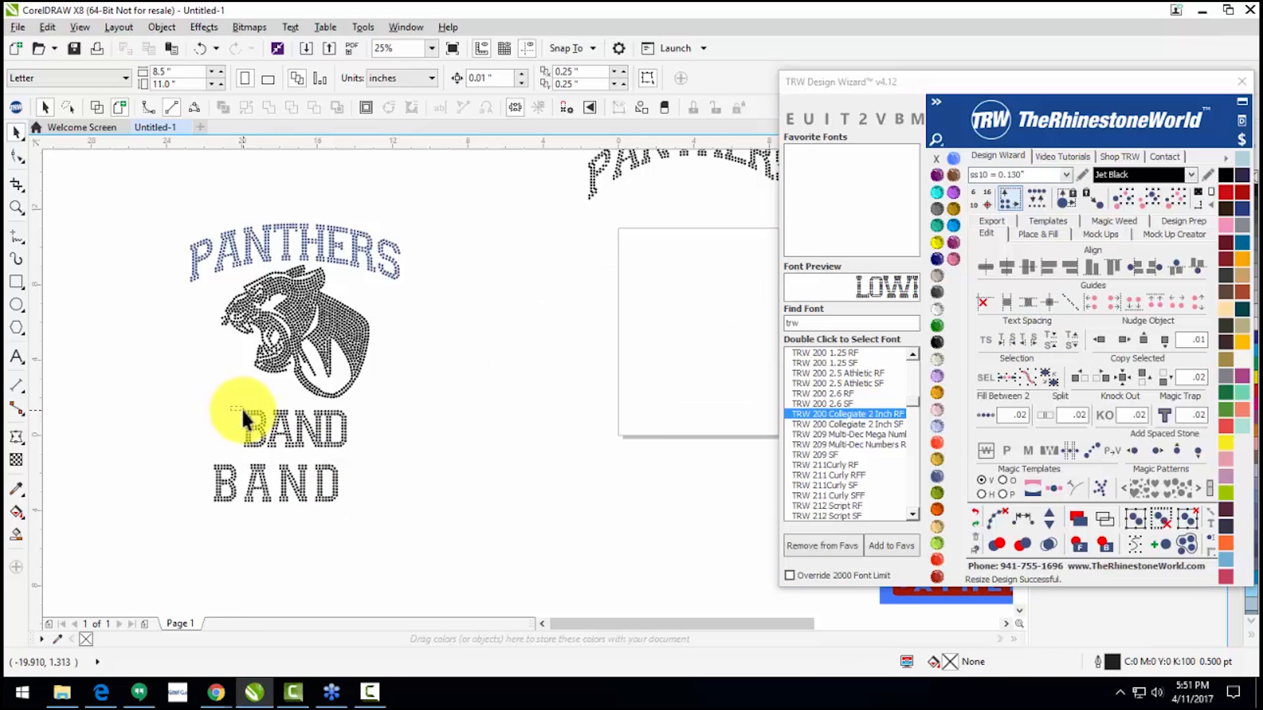
drag(371, 464, 370, 453)
key(Delete)
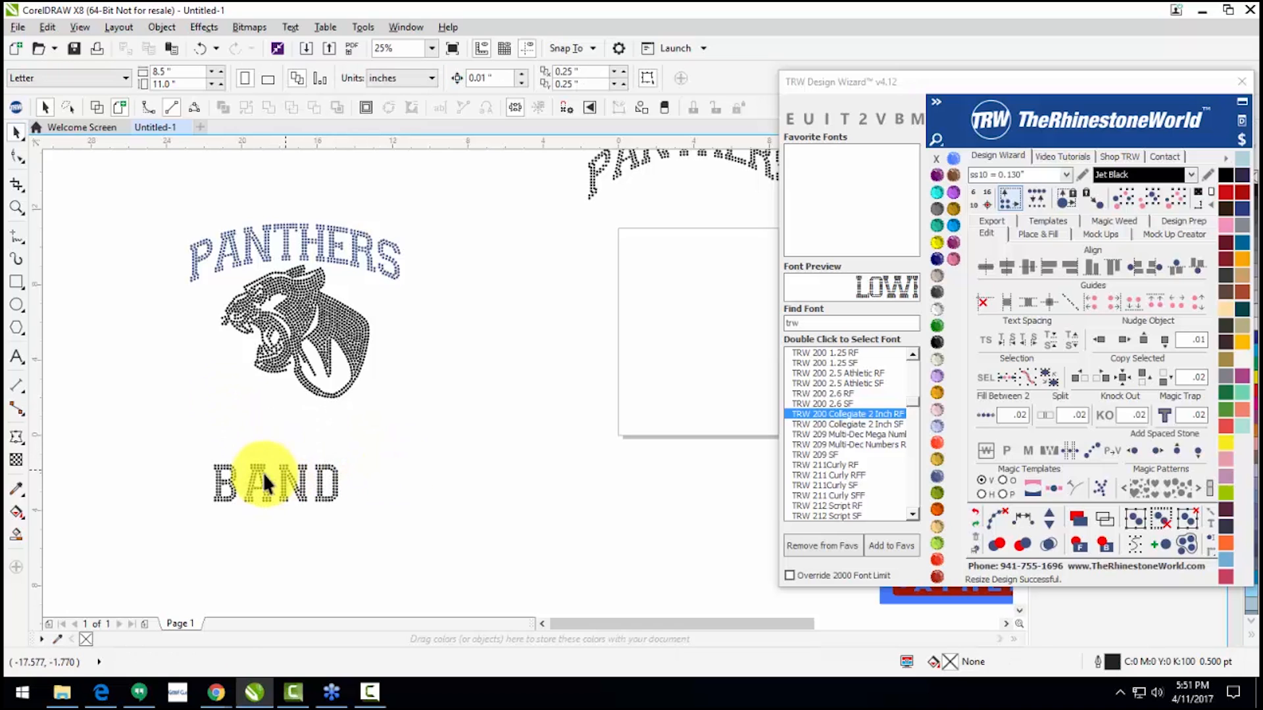
Step: Add a short horizontal dash of stones on each side of BAND and group the dashes with the lettering
scroll(205, 483, up, 3)
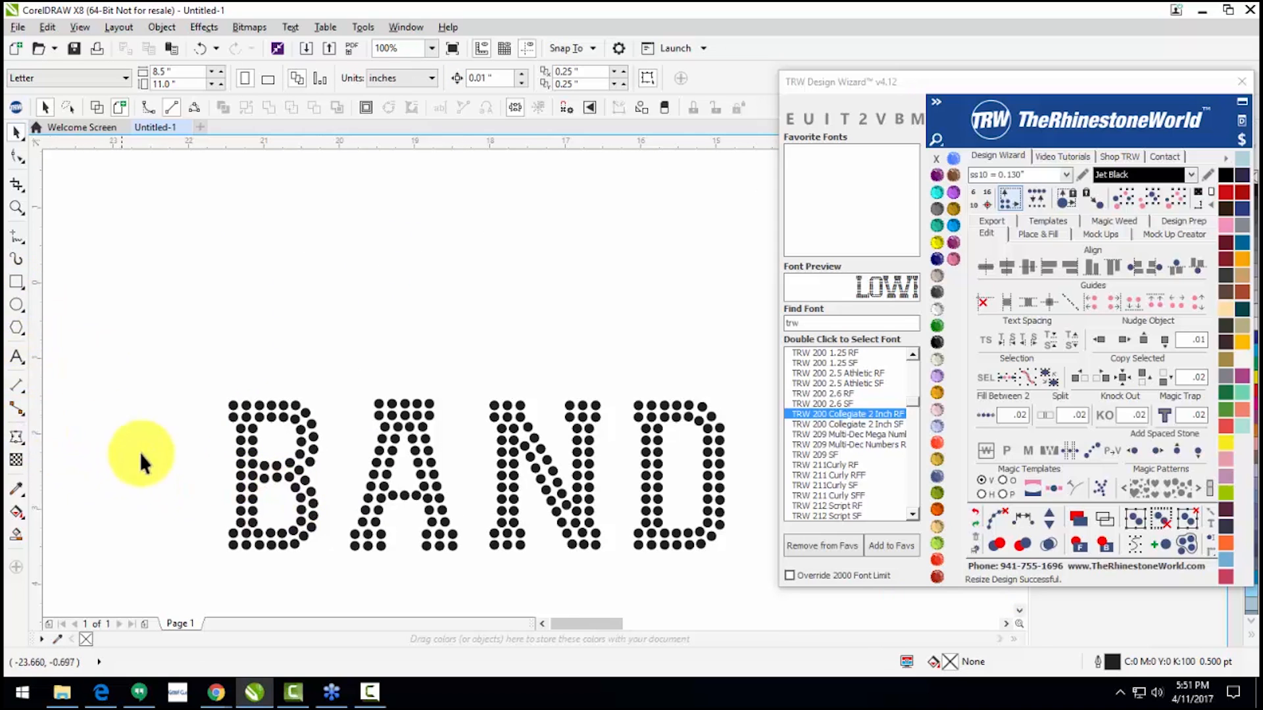
scroll(201, 473, up, 2)
mouse_move(248, 442)
mouse_down()
mouse_move(318, 498)
mouse_move(185, 499)
mouse_move(454, 507)
mouse_move(457, 495)
mouse_up()
key(space)
scroll(185, 499, down, 2)
scroll(207, 503, down, 2)
mouse_move(541, 551)
mouse_down()
mouse_move(102, 408)
mouse_move(131, 409)
mouse_up()
key(ctrl+g)
Step: Group PANTHERS with the panther head and position that group centred directly above the dashed BAND lettering
scroll(325, 442, down, 2)
drag(191, 182, 519, 412)
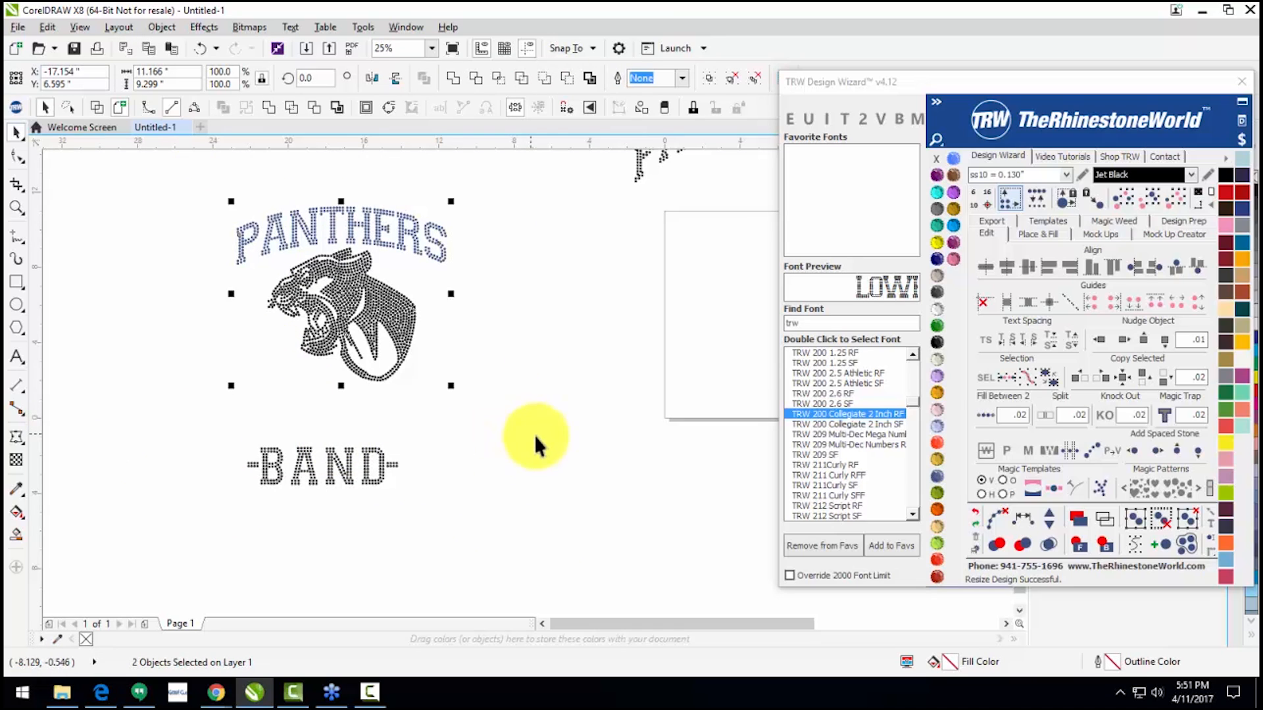
key(ctrl+g)
key(p)
shift+click(340, 472)
drag(347, 460, 316, 366)
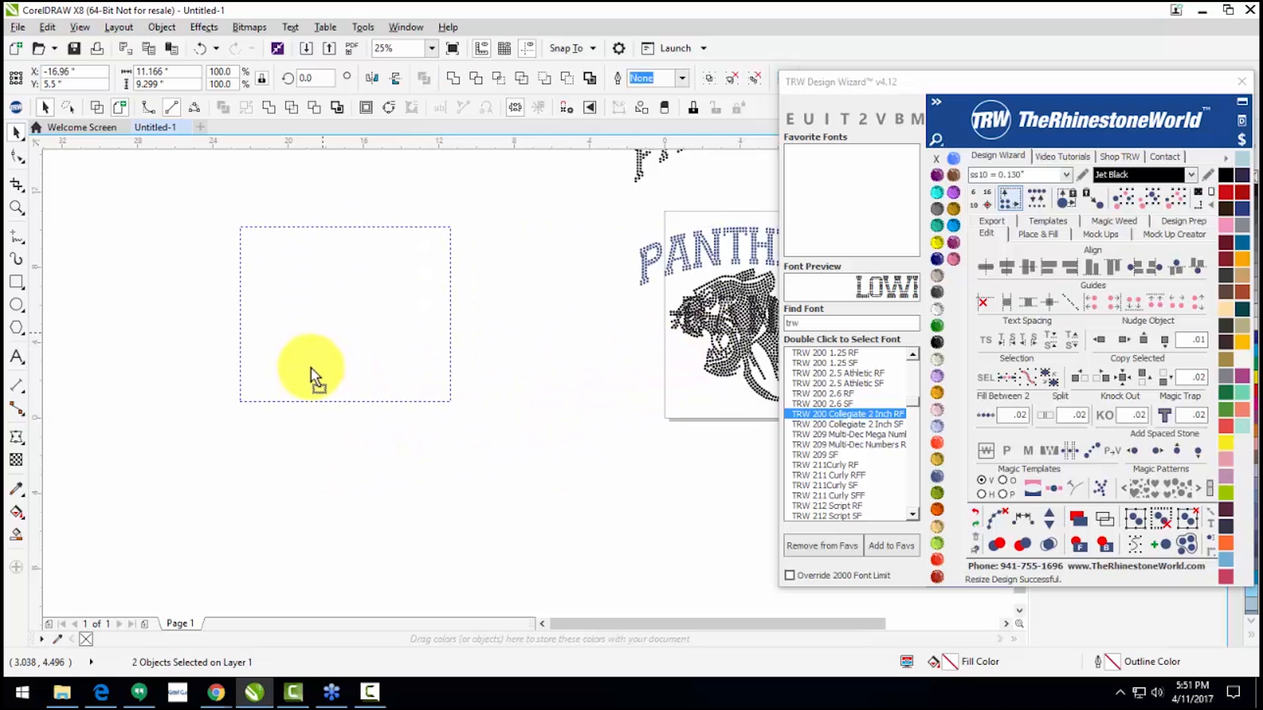
click(353, 487)
drag(392, 310, 377, 429)
click(459, 453)
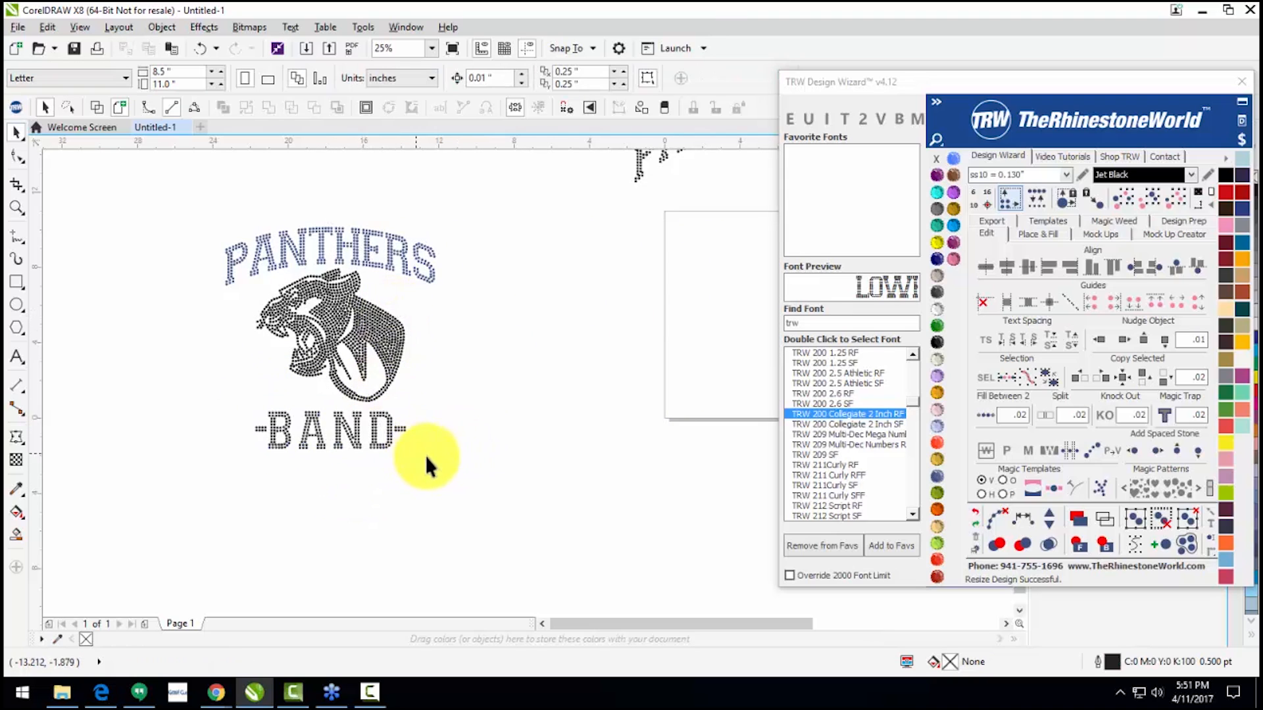
Step: Recolour the dashed BAND group with Montana stones
drag(465, 503, 182, 398)
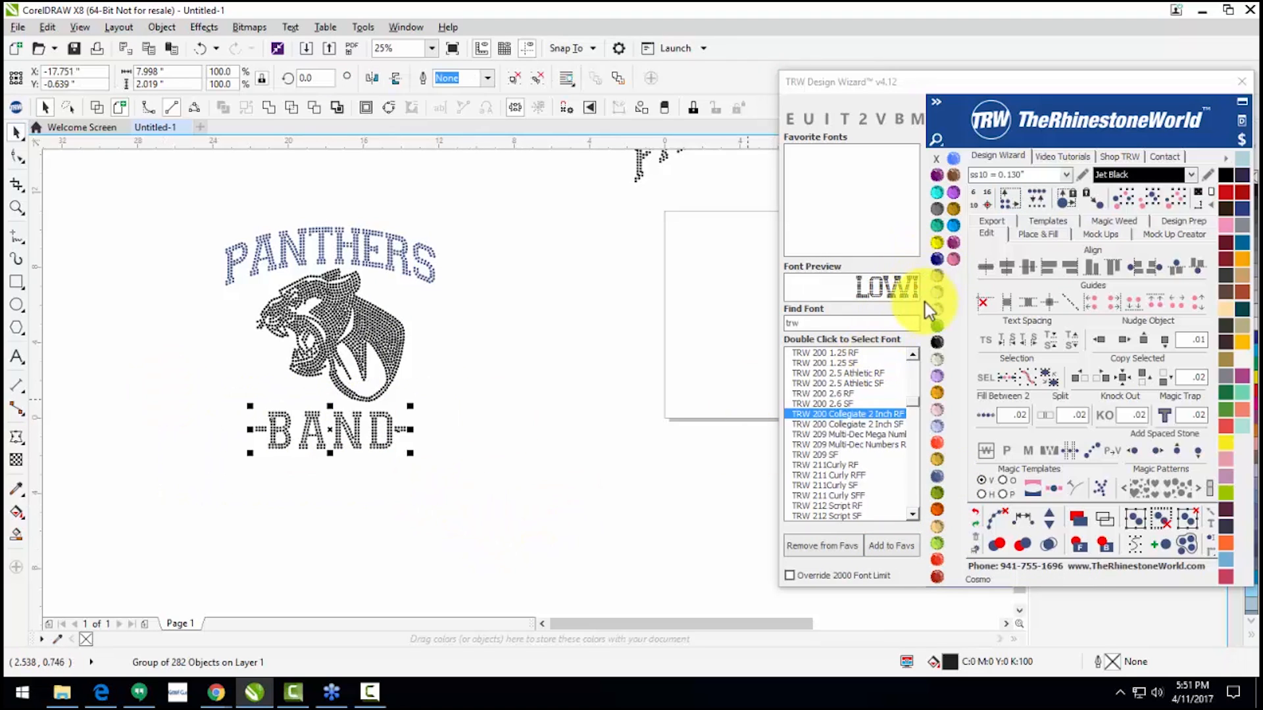
click(942, 482)
click(530, 469)
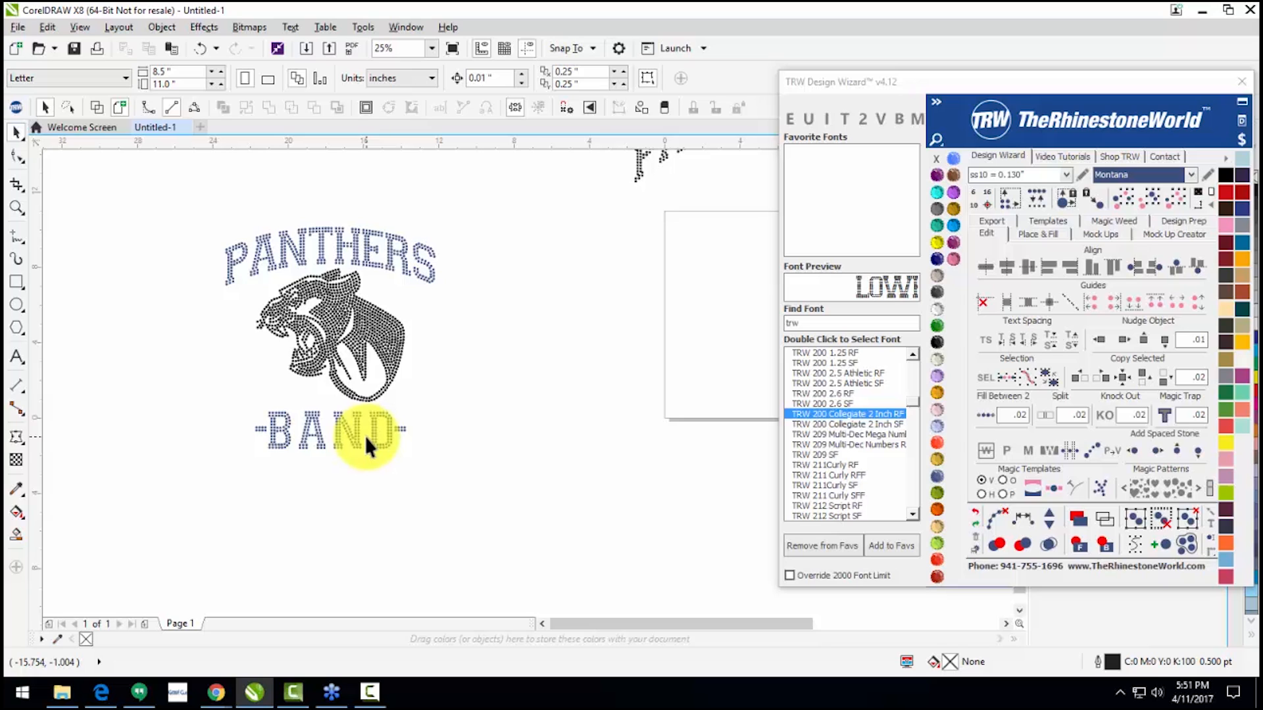
Step: Recolour the PANTHERS and panther head group in Jet Black and copy it into a new document
drag(206, 197, 496, 417)
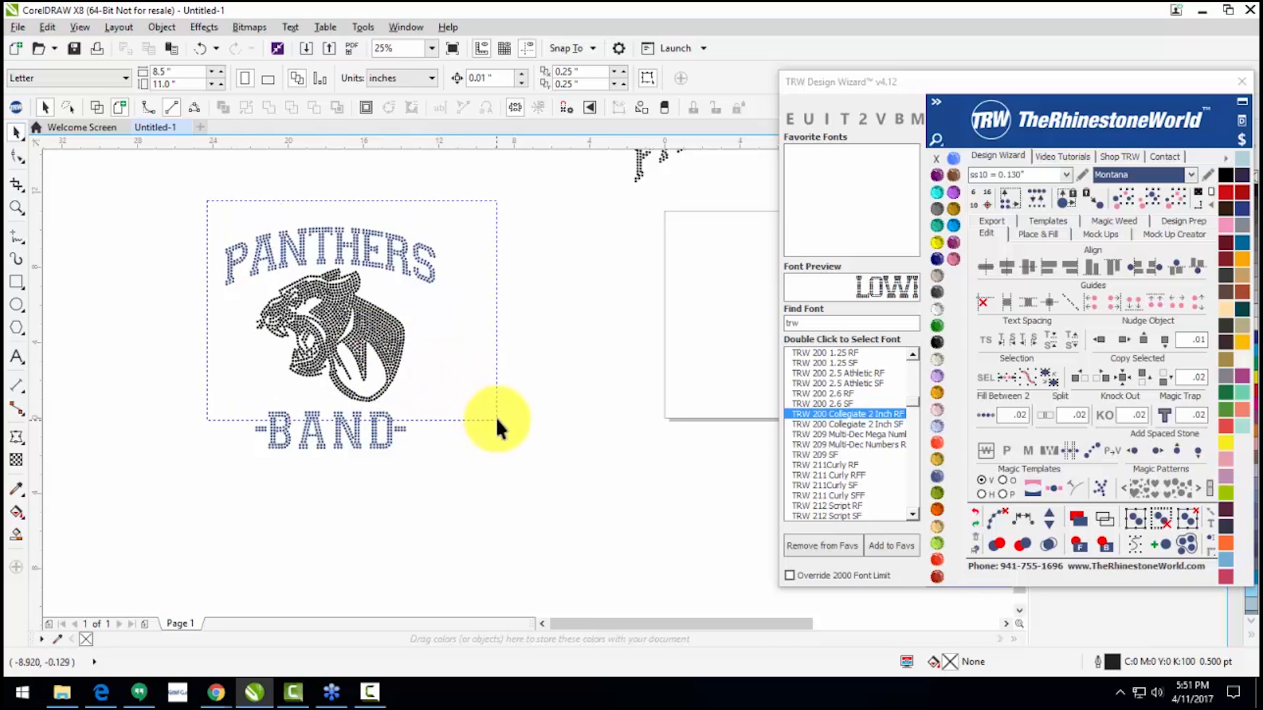
click(935, 343)
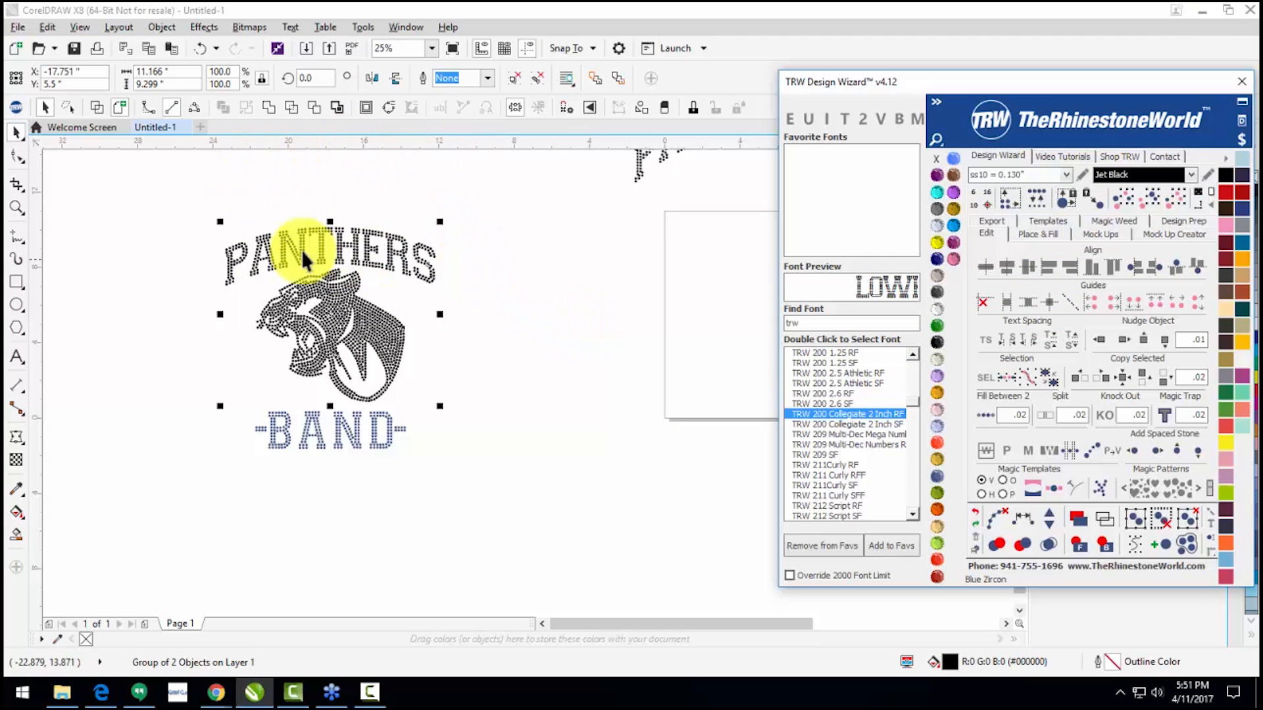
drag(187, 212, 511, 412)
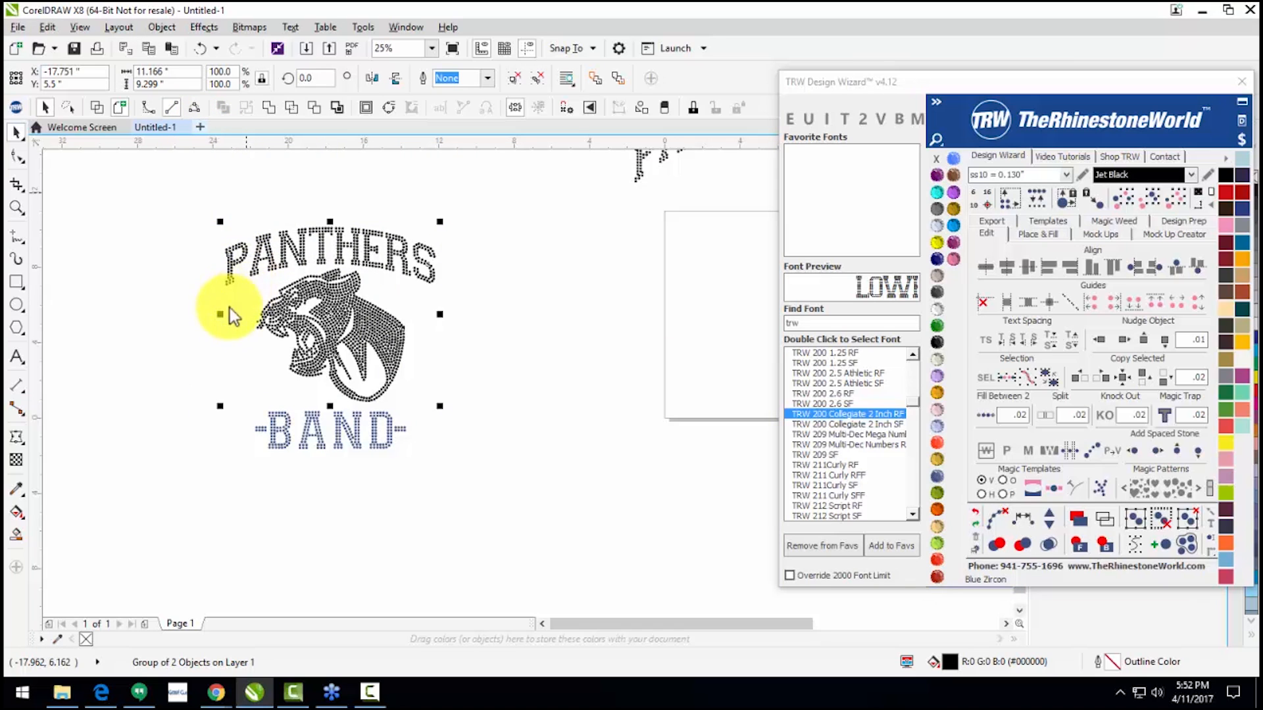
key(ctrl+n)
click(623, 508)
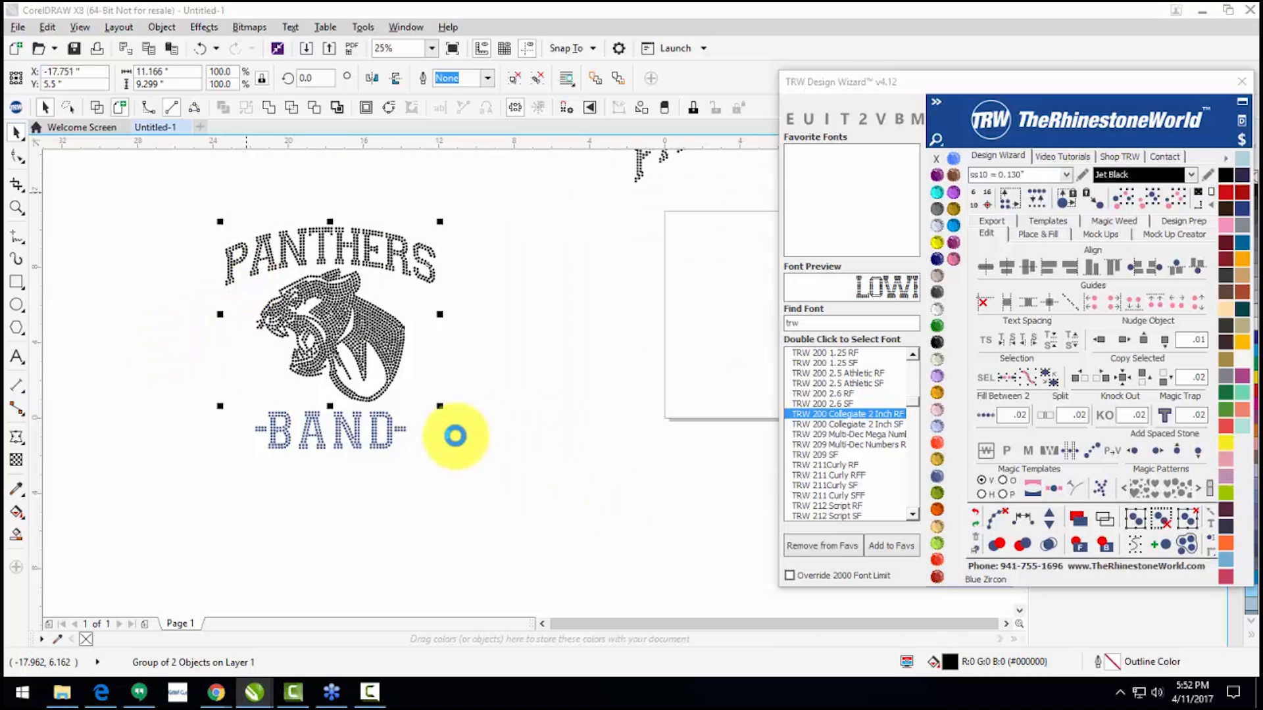
key(ctrl+v)
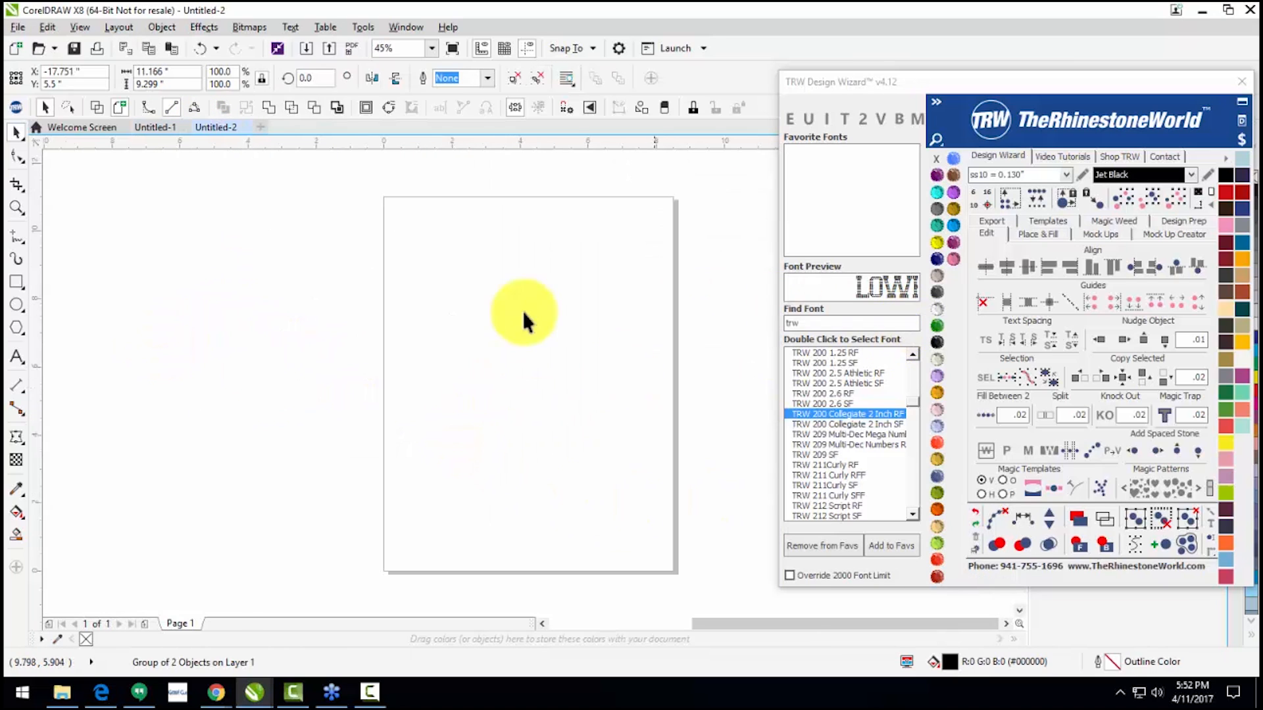
scroll(468, 314, down, 2)
Step: Try separating the pasted PANTHERS design onto a new page with TRW Magic Separator and undo the separation
click(1211, 189)
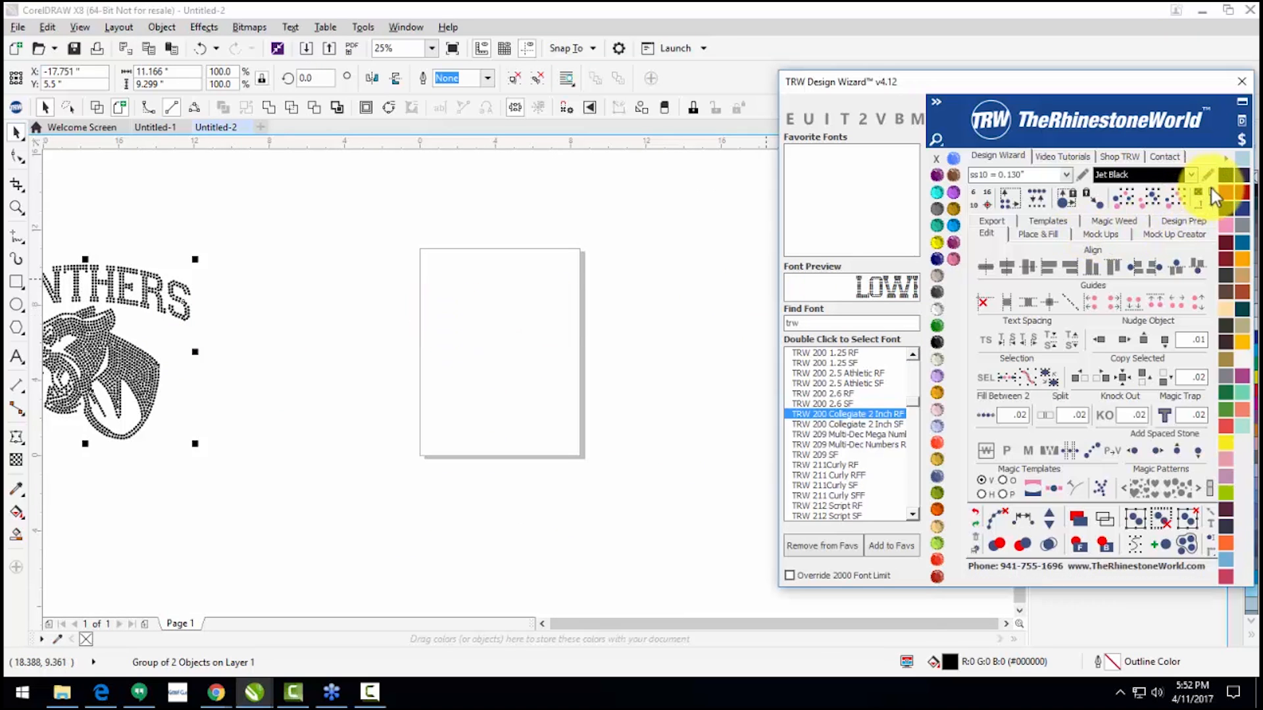
click(1049, 221)
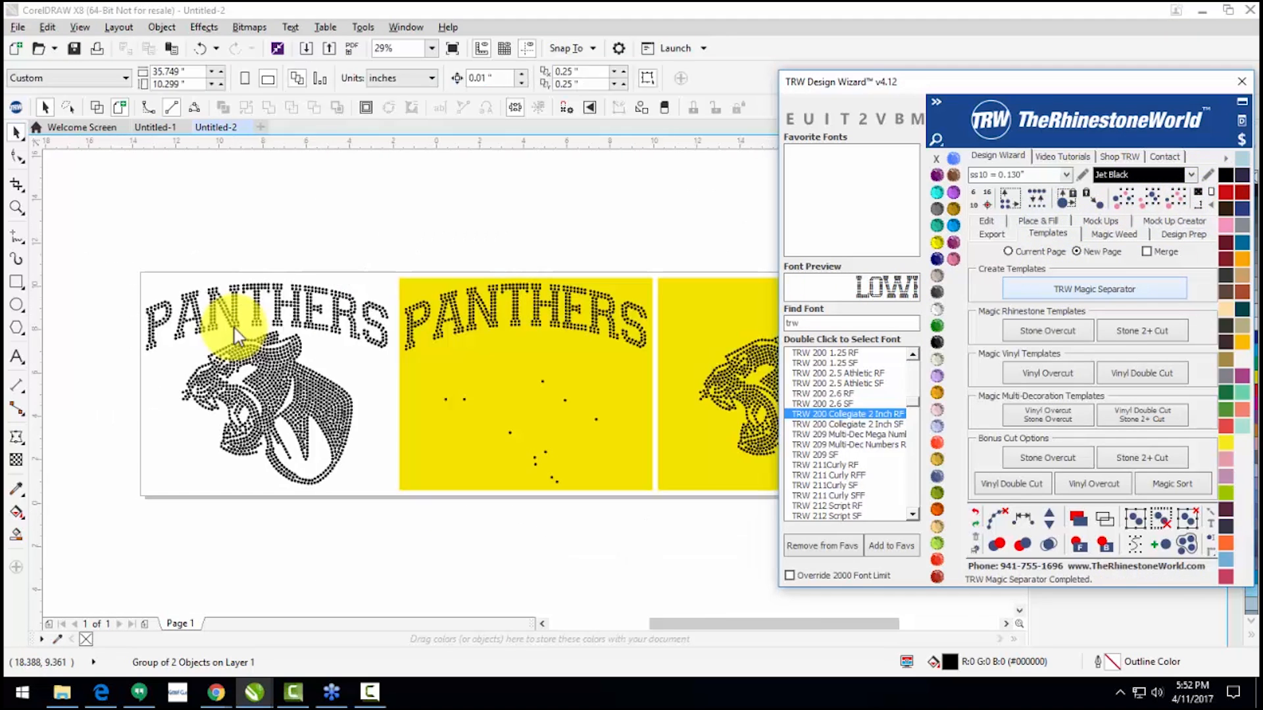
click(376, 249)
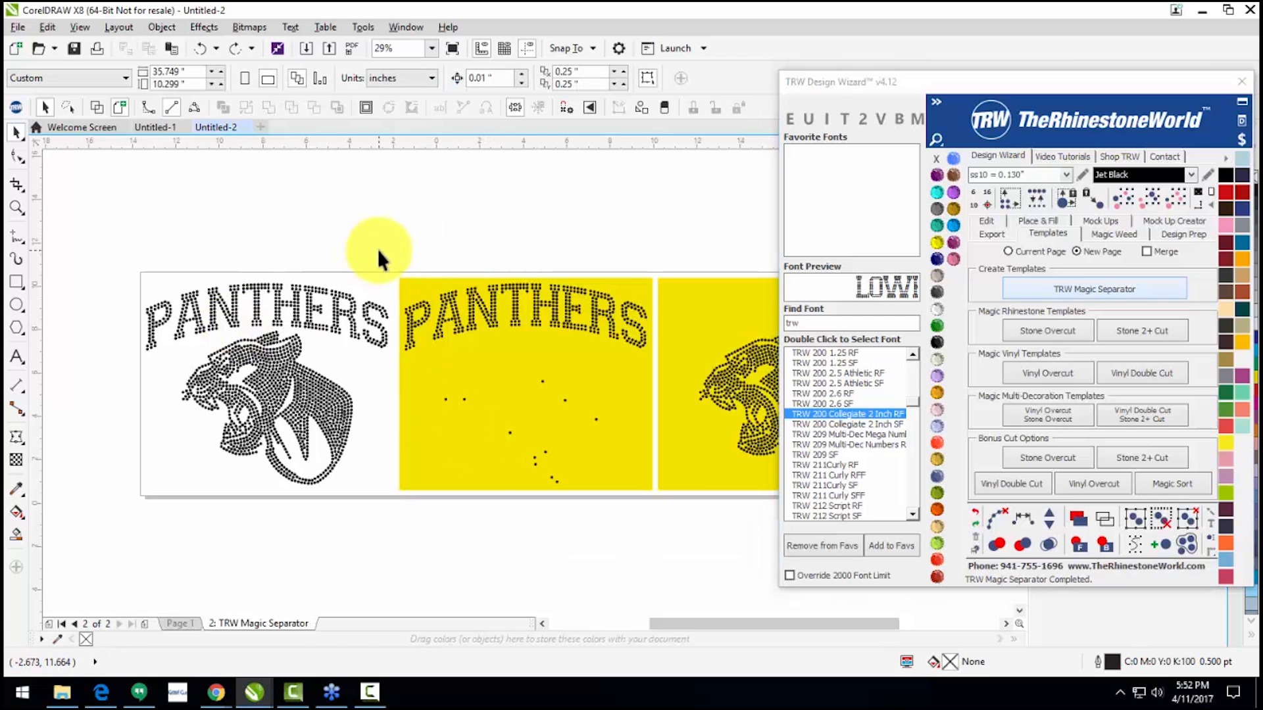
key(ctrl+z)
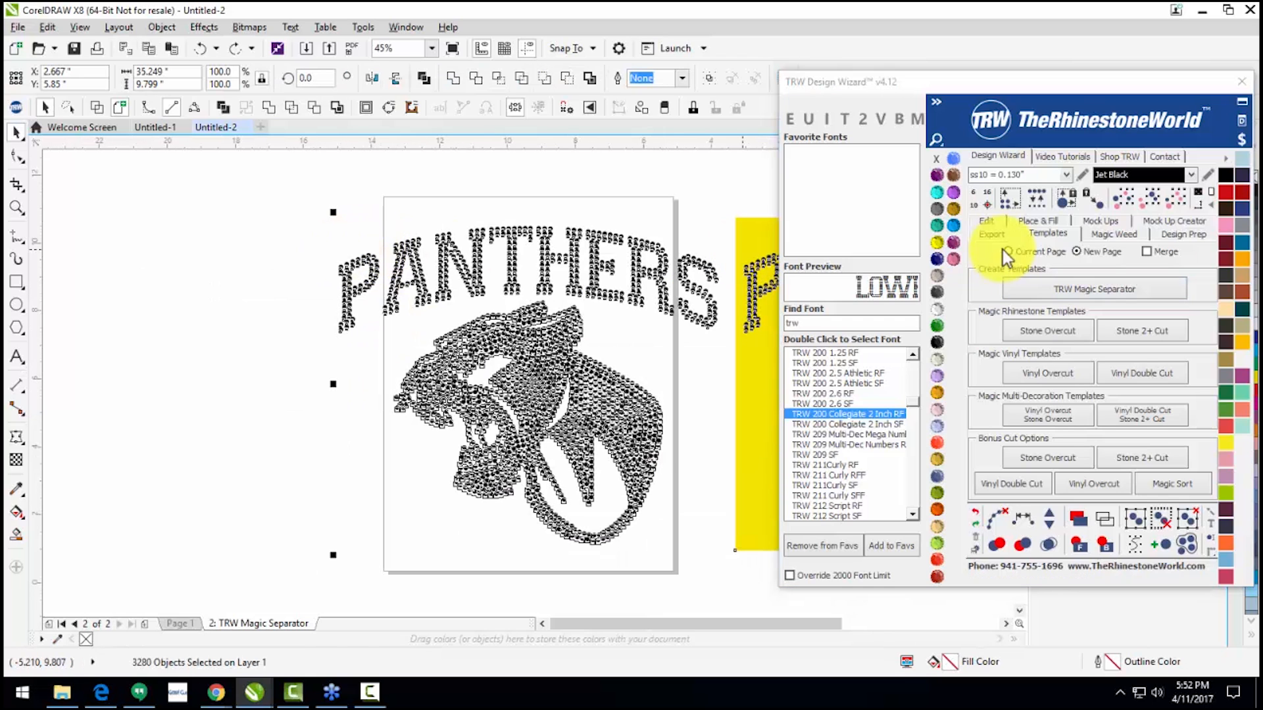
Step: Replace the pasted design's stones with uniform ss10 Jet Black stones and separate it onto a new page with TRW Magic Separator
click(1037, 204)
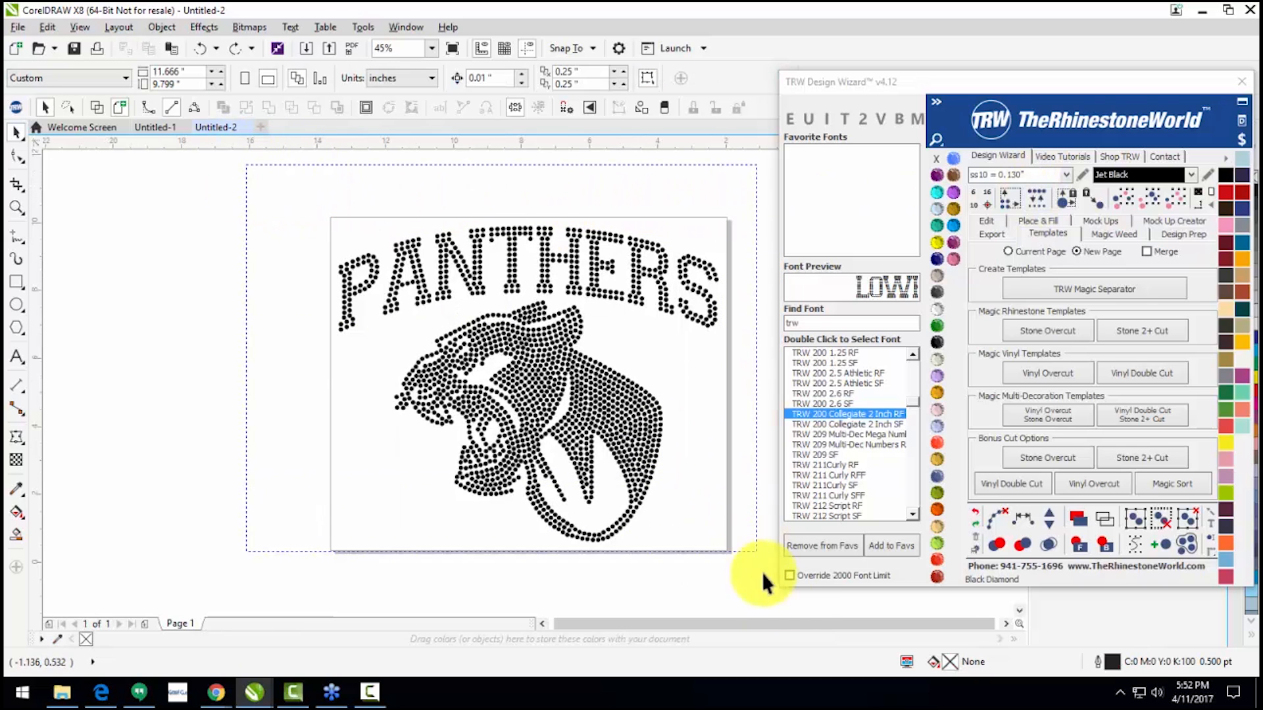
click(1038, 198)
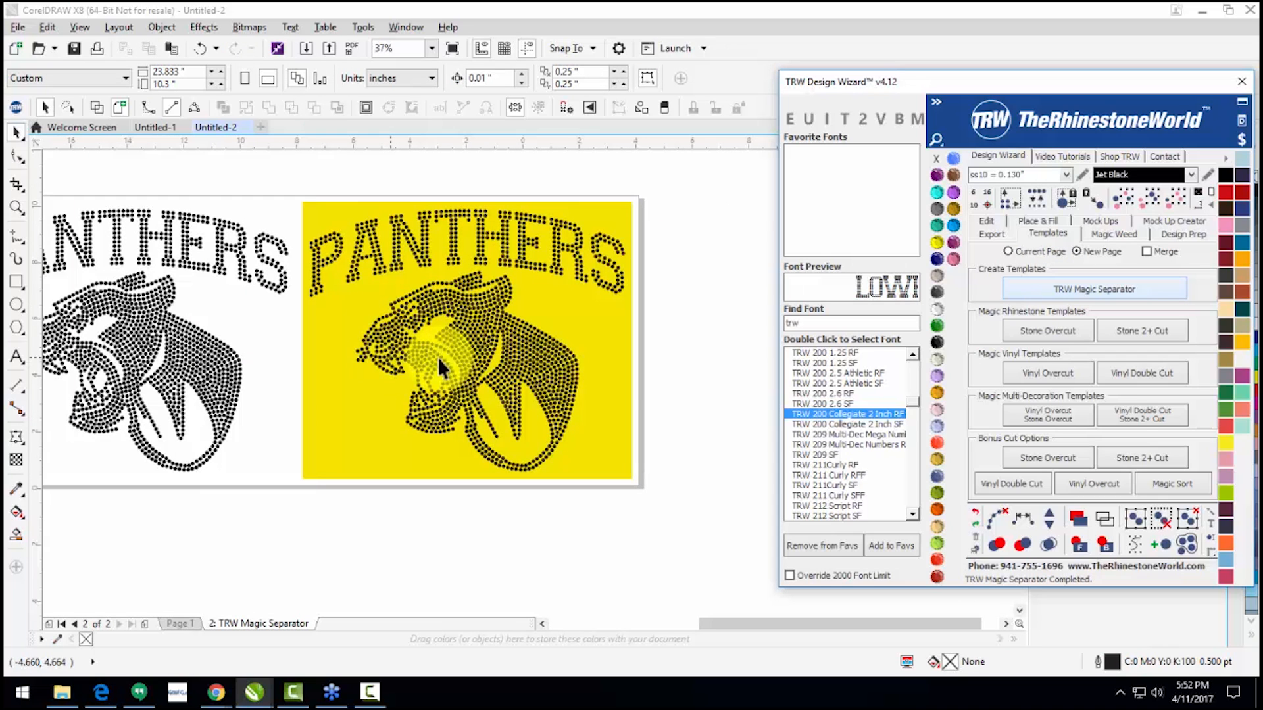
click(848, 415)
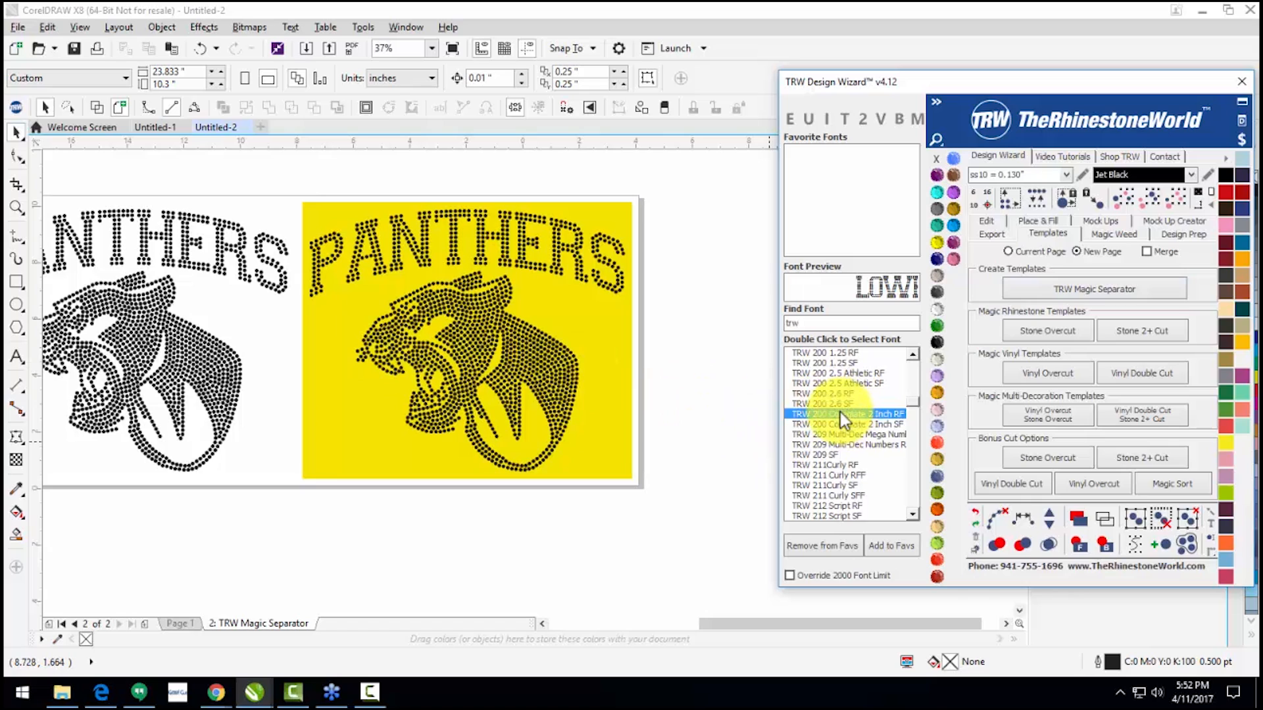